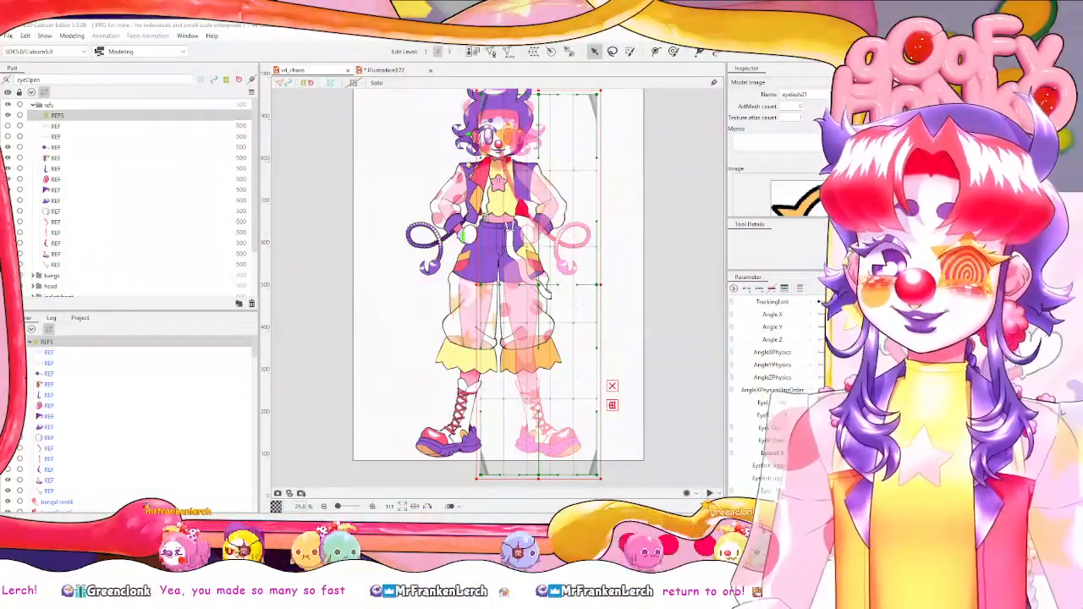
# Examine the full-body character artwork on the canvas from the hair down to the shoes.
pyautogui.scroll(2, 597, 159)
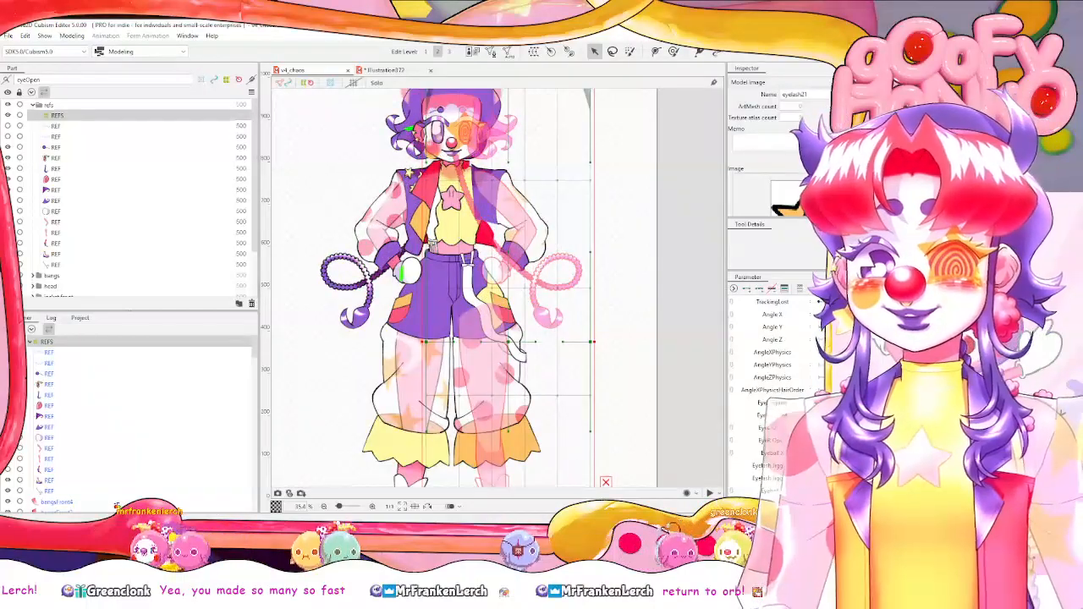
pyautogui.scroll(1, 679, 253)
pyautogui.scroll(-1, 642, 184)
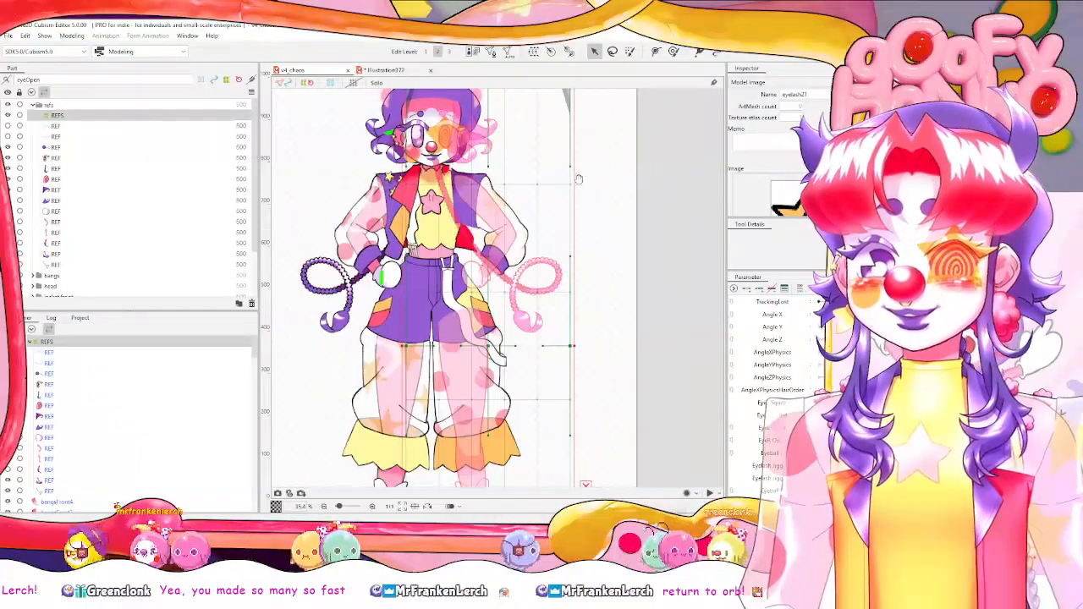
pyautogui.scroll(3, 579, 179)
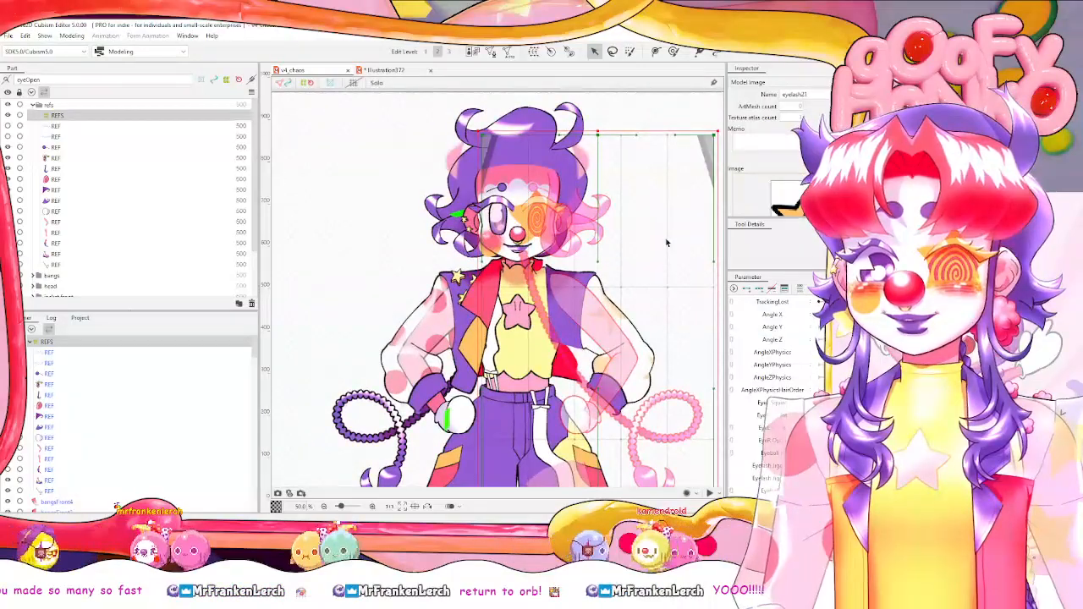
pyautogui.scroll(-3, 667, 244)
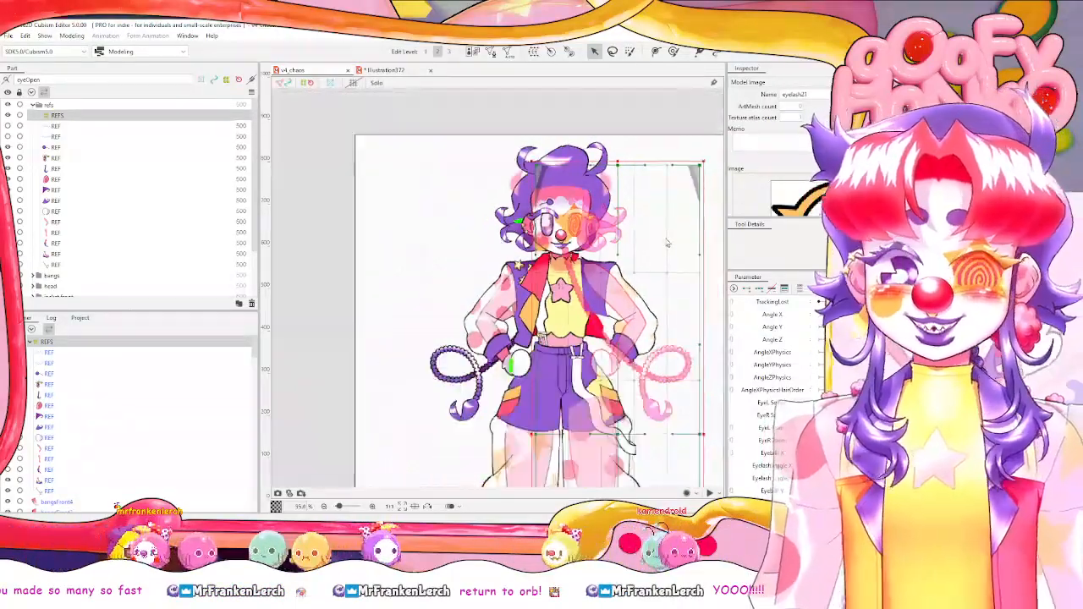
pyautogui.moveTo(667, 243); pyautogui.dragTo(606, 236)
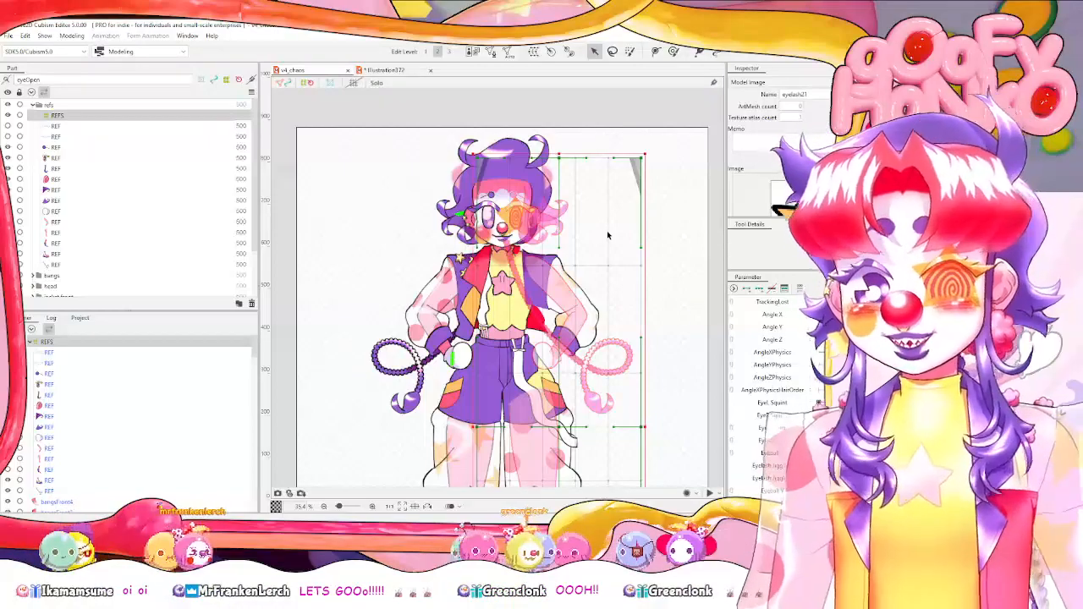
pyautogui.scroll(-4, 588, 250)
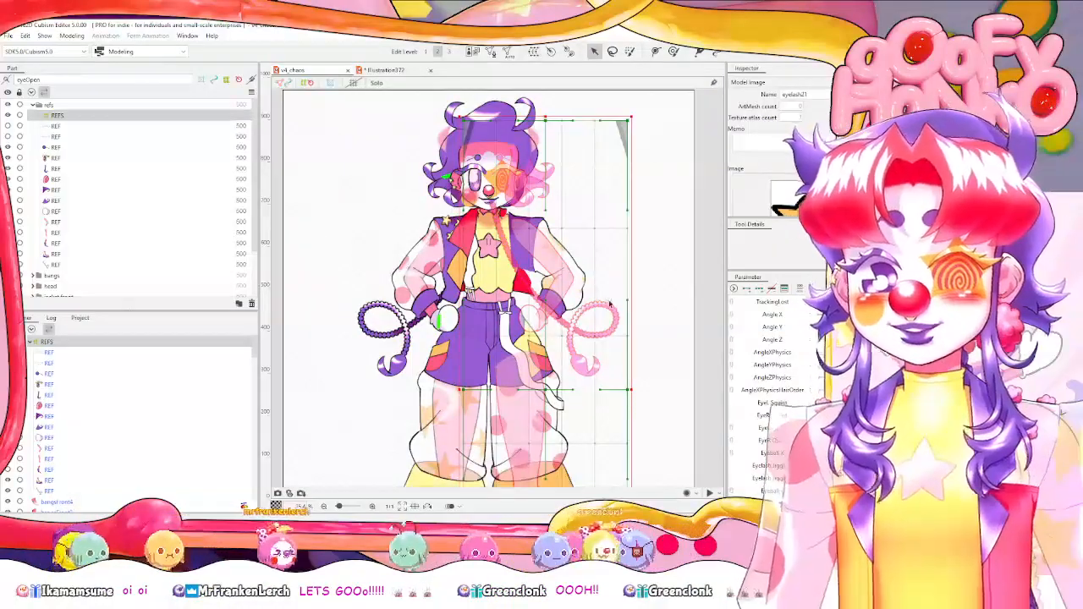
pyautogui.scroll(-1, 597, 254)
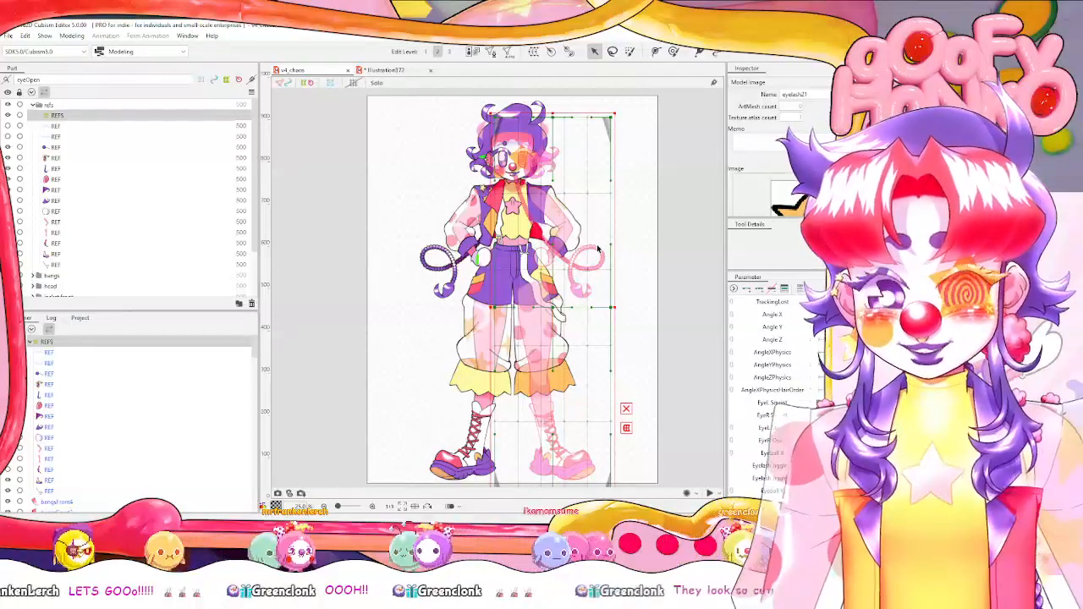
pyautogui.scroll(1, 596, 237)
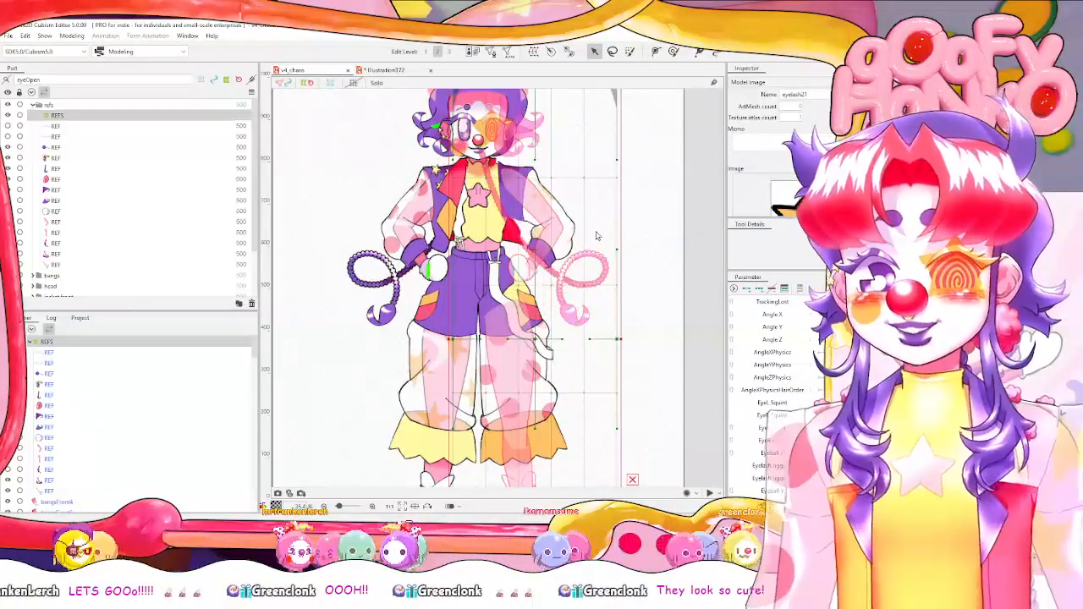
pyautogui.scroll(-1, 597, 237)
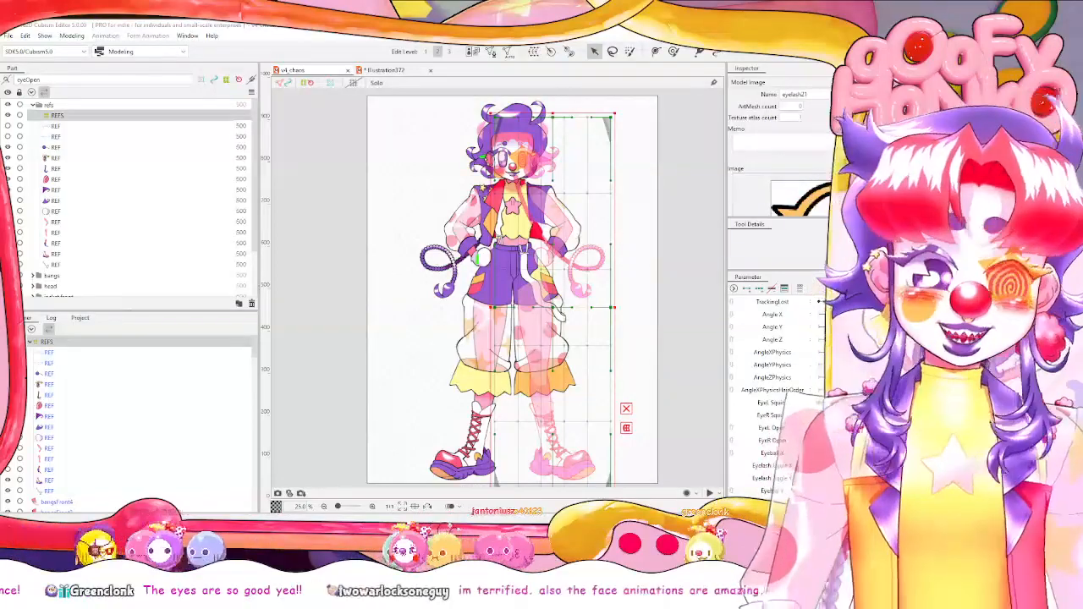
pyautogui.scroll(4, 497, 288)
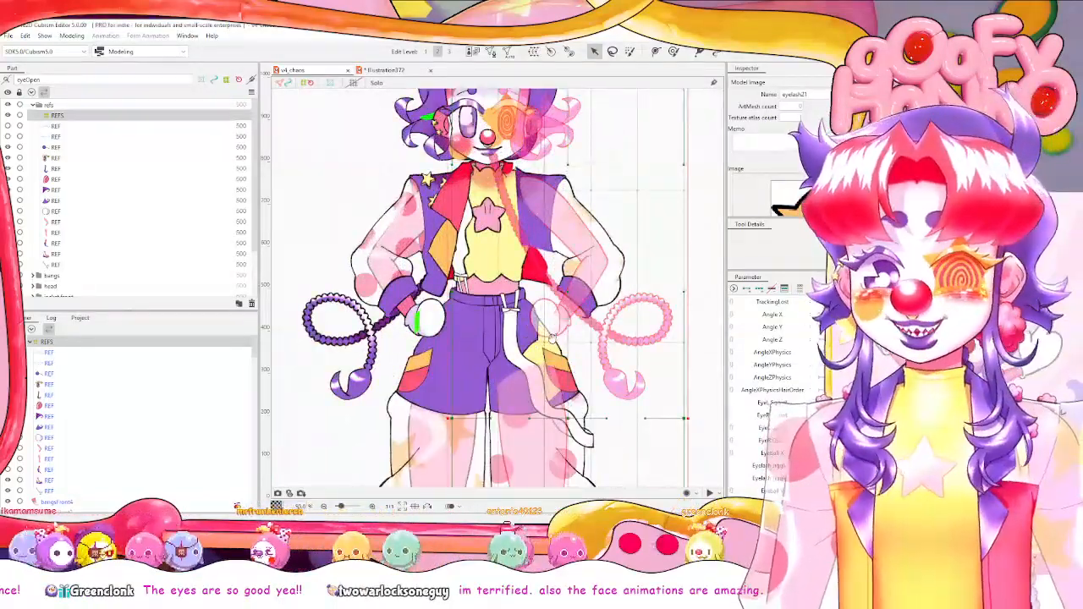
pyautogui.scroll(2, 520, 329)
pyautogui.scroll(-5, 519, 329)
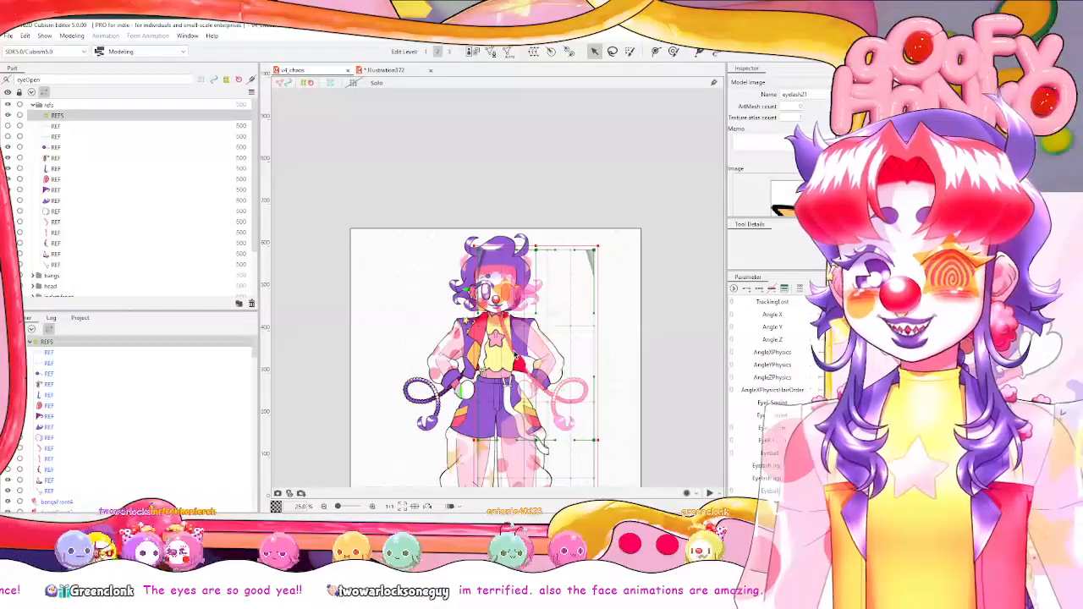
pyautogui.scroll(-3, 518, 327)
pyautogui.scroll(-1, 495, 286)
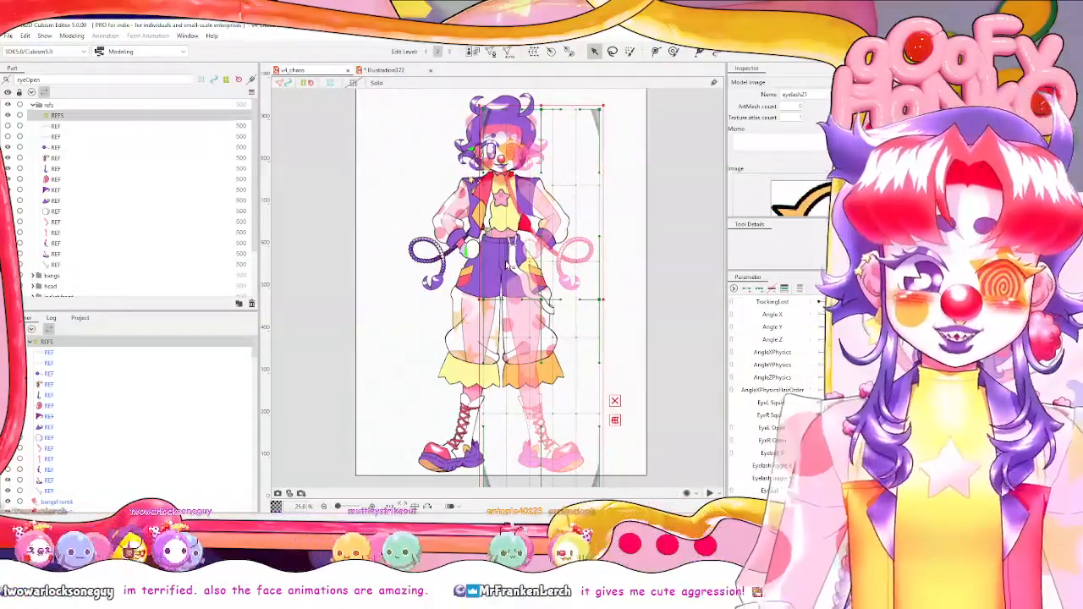
pyautogui.scroll(2, 512, 279)
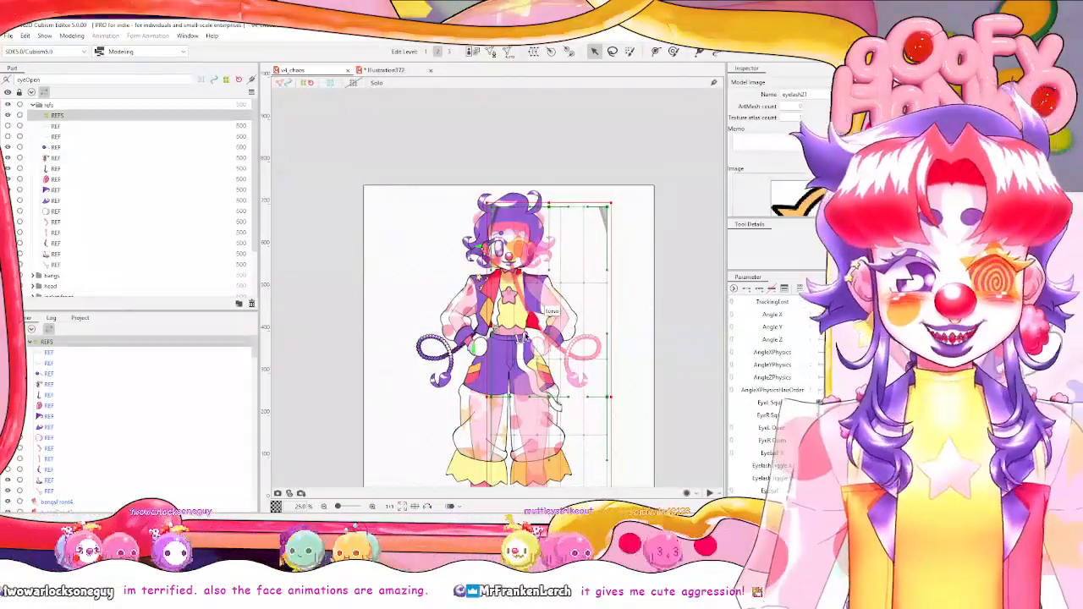
pyautogui.scroll(2, 526, 337)
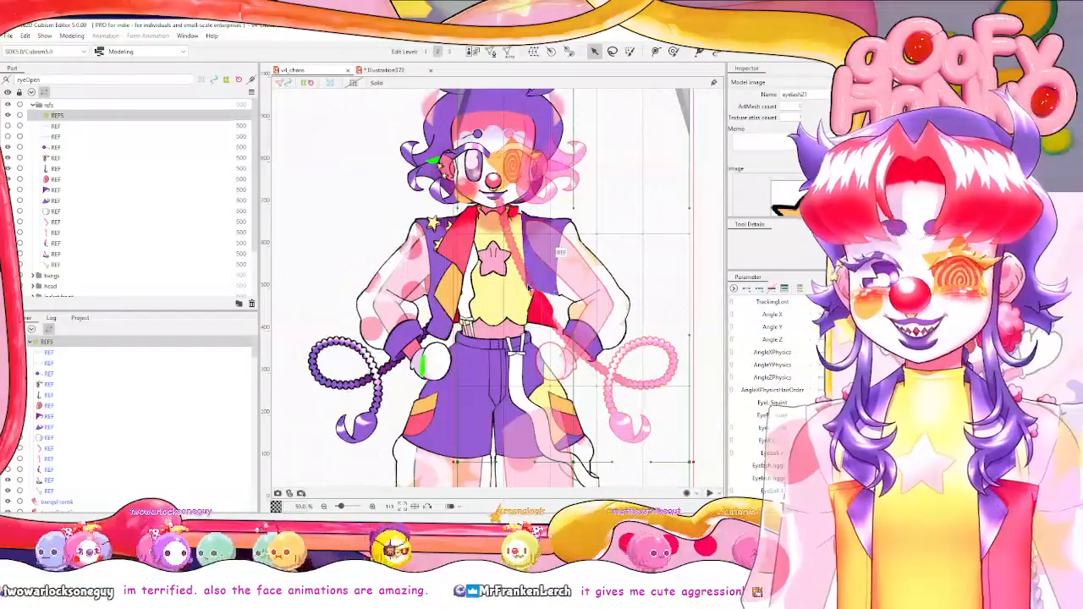
pyautogui.scroll(1, 529, 342)
pyautogui.scroll(1, 530, 349)
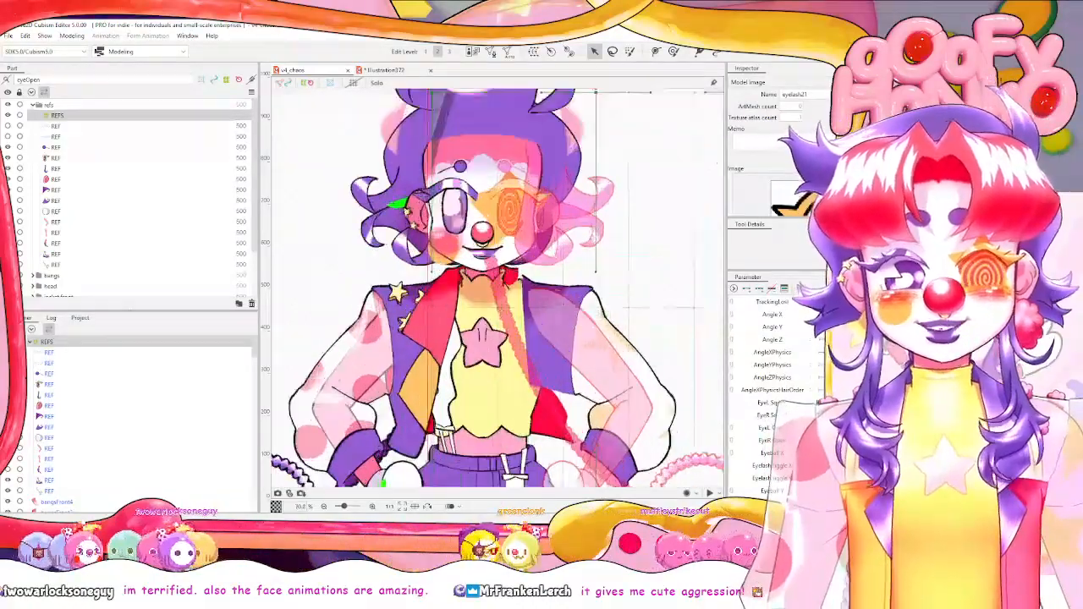
pyautogui.scroll(-1, 676, 379)
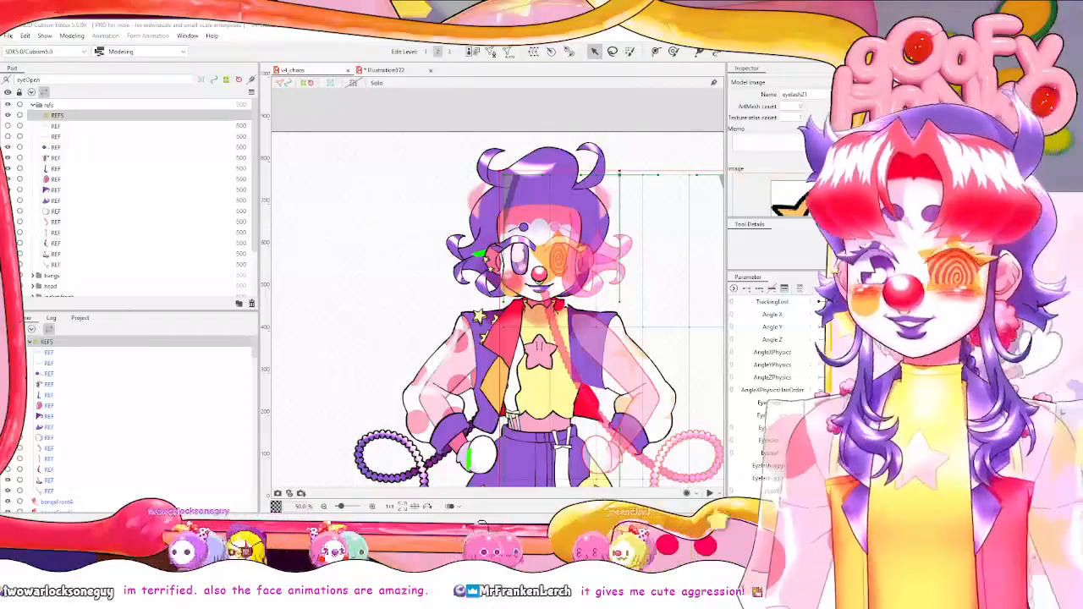
pyautogui.moveTo(604, 277); pyautogui.dragTo(578, 290)
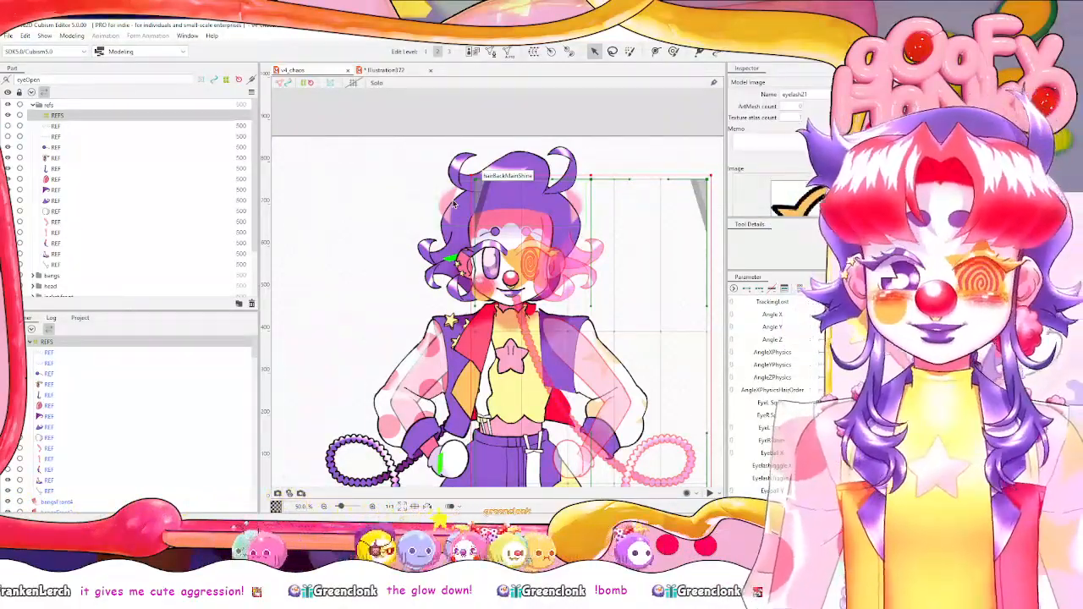
# Examine the character's face, collar and the star pins on the jacket up close.
pyautogui.scroll(-3, 513, 397)
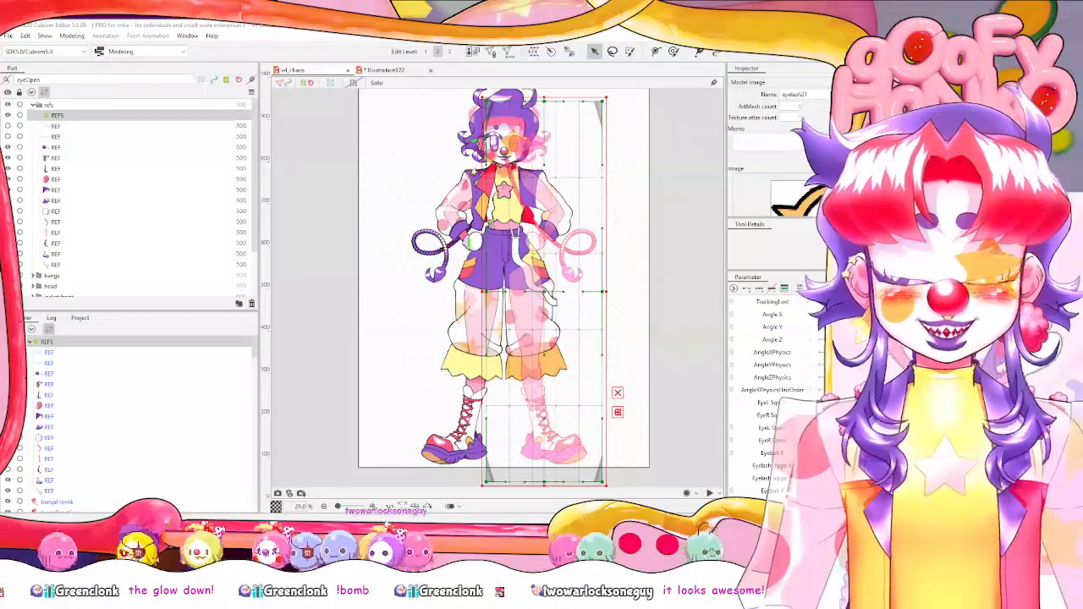
pyautogui.moveTo(511, 199); pyautogui.dragTo(499, 270)
pyautogui.scroll(5, 499, 269)
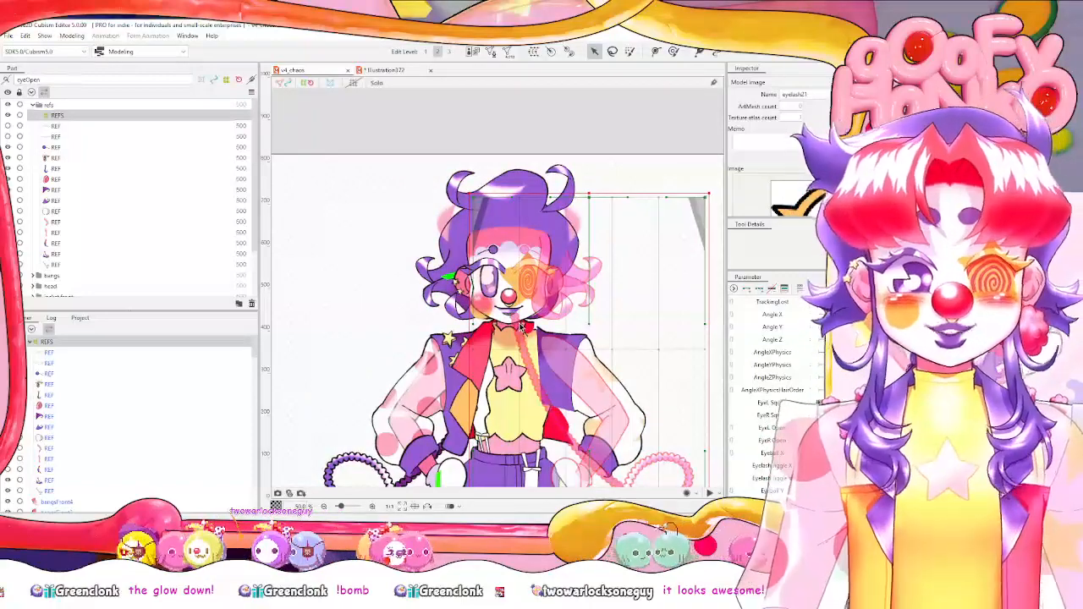
pyautogui.moveTo(515, 385); pyautogui.dragTo(535, 325)
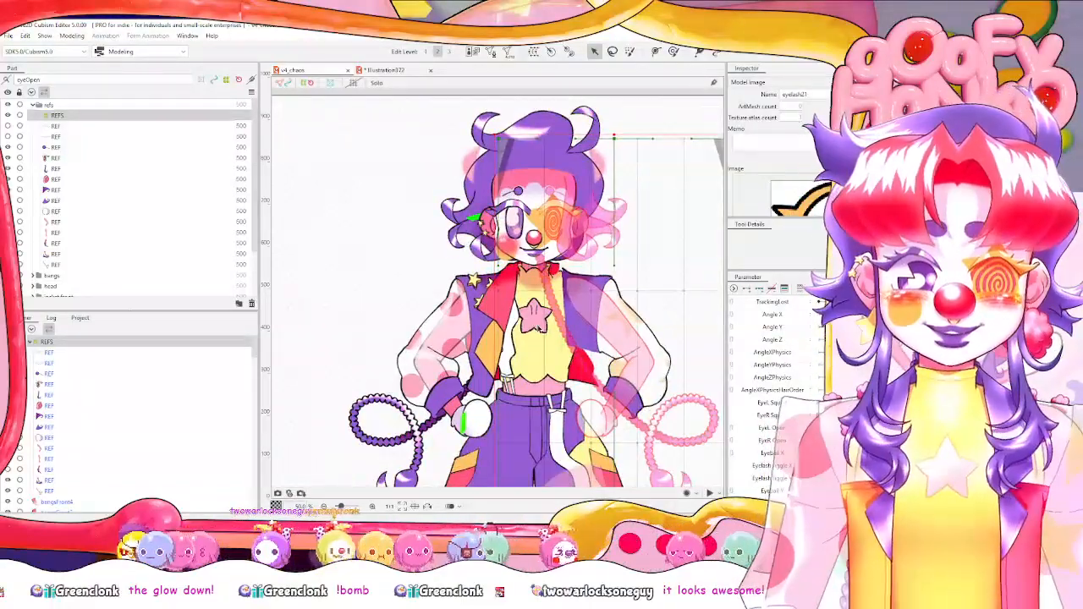
pyautogui.scroll(3, 538, 297)
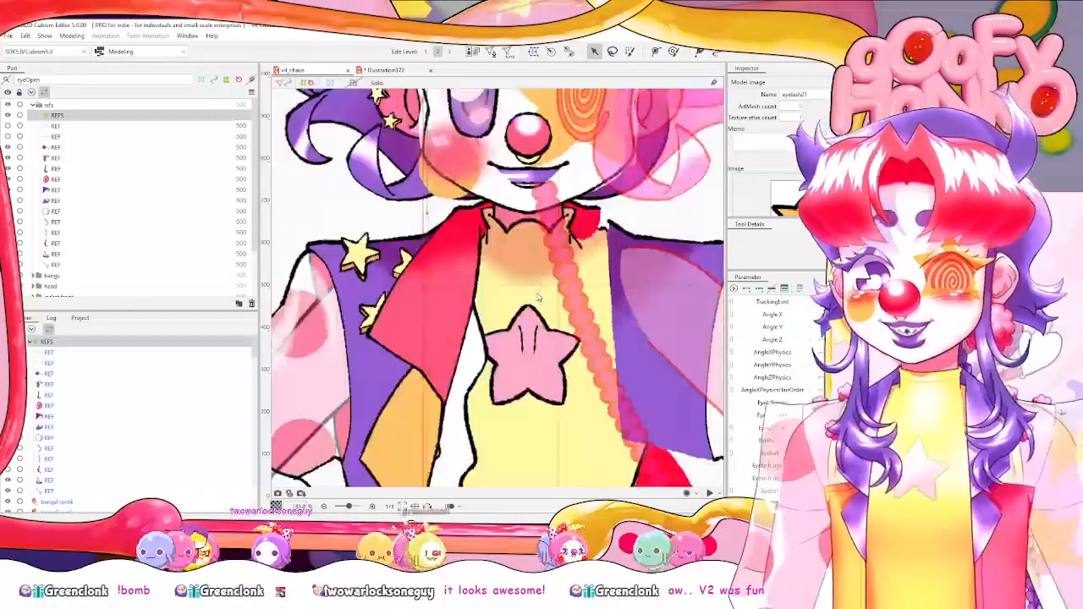
pyautogui.scroll(2, 538, 301)
pyautogui.scroll(5, 529, 319)
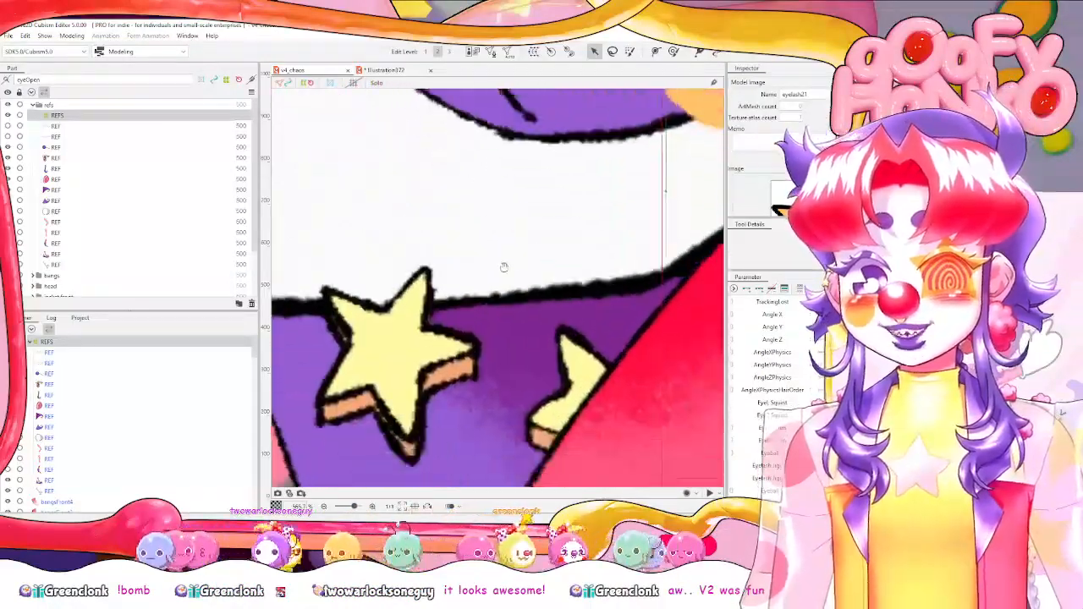
pyautogui.scroll(-6, 512, 294)
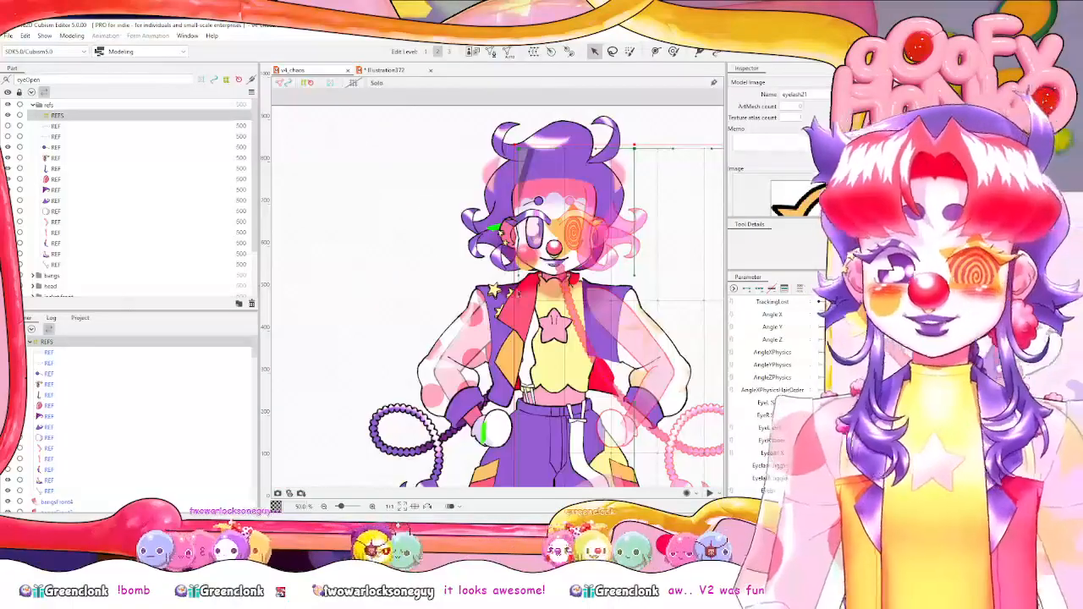
pyautogui.scroll(3, 512, 293)
pyautogui.scroll(-1, 512, 294)
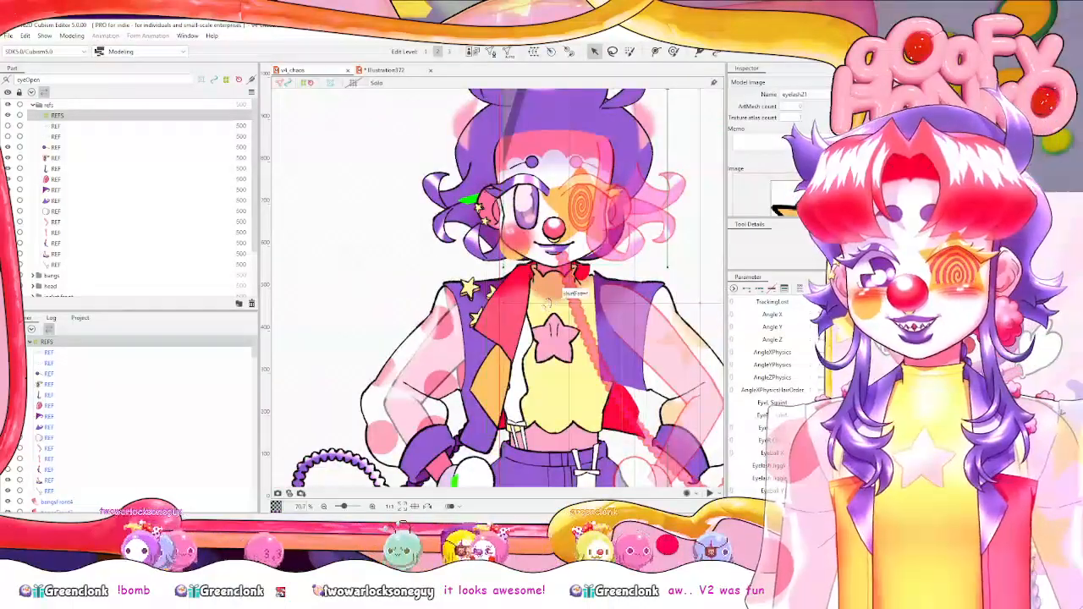
pyautogui.scroll(1, 531, 329)
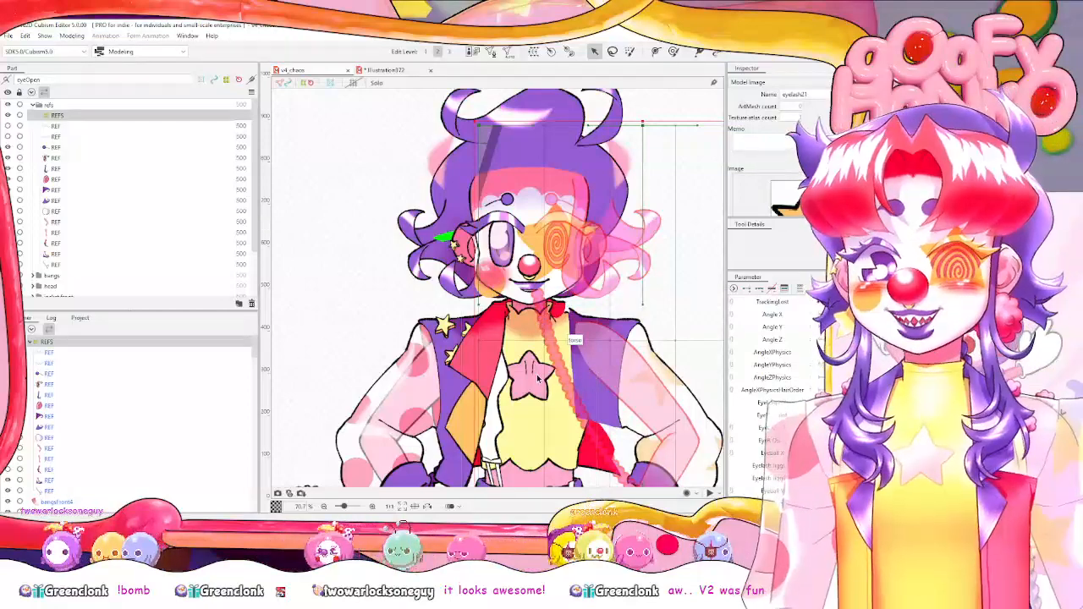
# Set the blend mode of the blushMain mesh on the character's cheek to Multiply.
pyautogui.moveTo(531, 392); pyautogui.dragTo(512, 371)
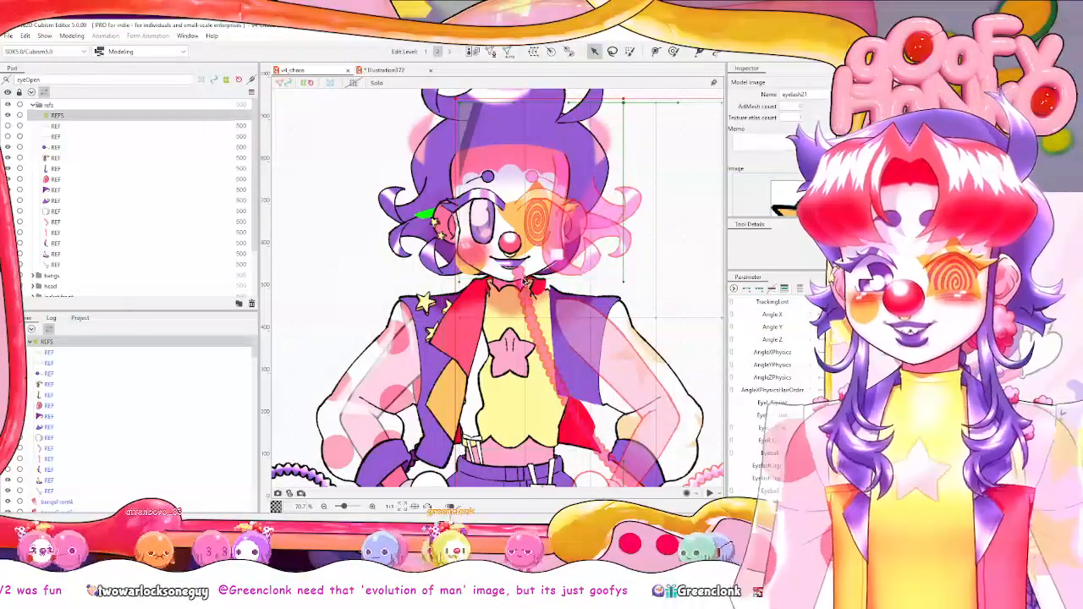
pyautogui.scroll(2, 518, 347)
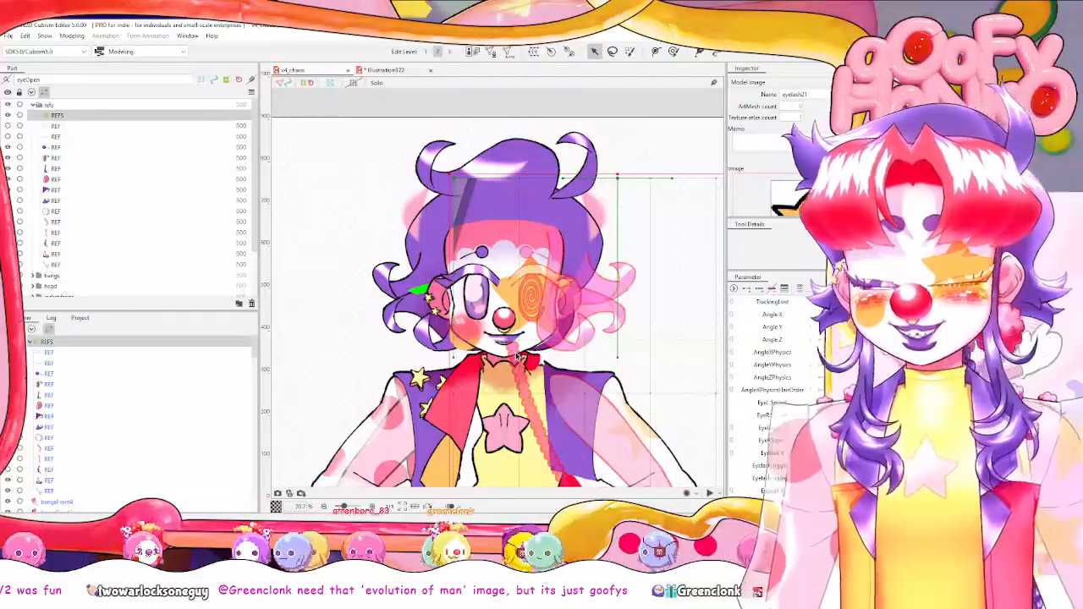
pyautogui.click(468, 330)
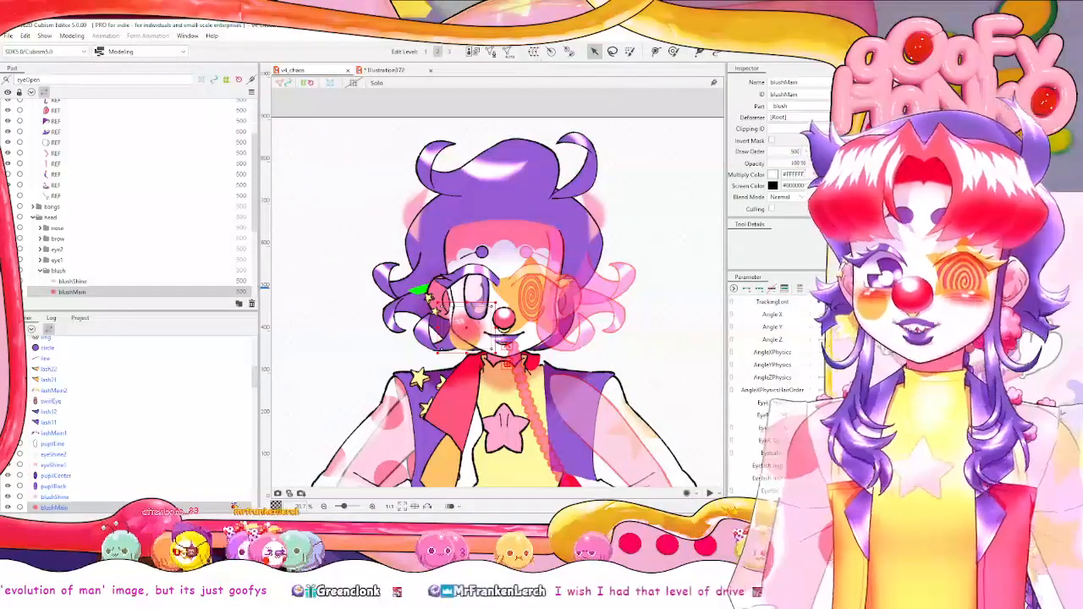
pyautogui.click(805, 198)
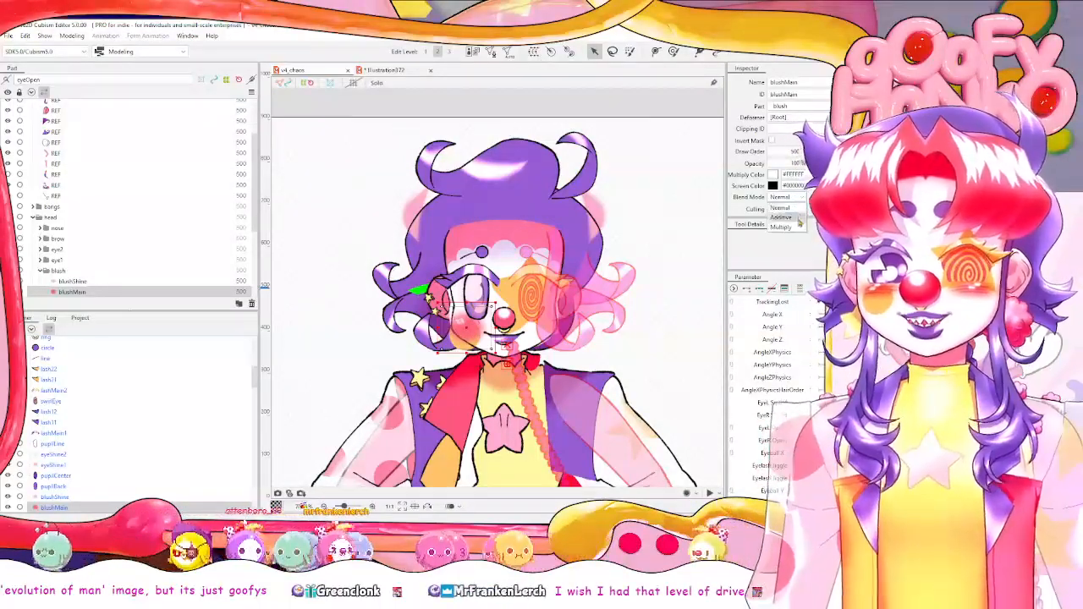
pyautogui.click(797, 228)
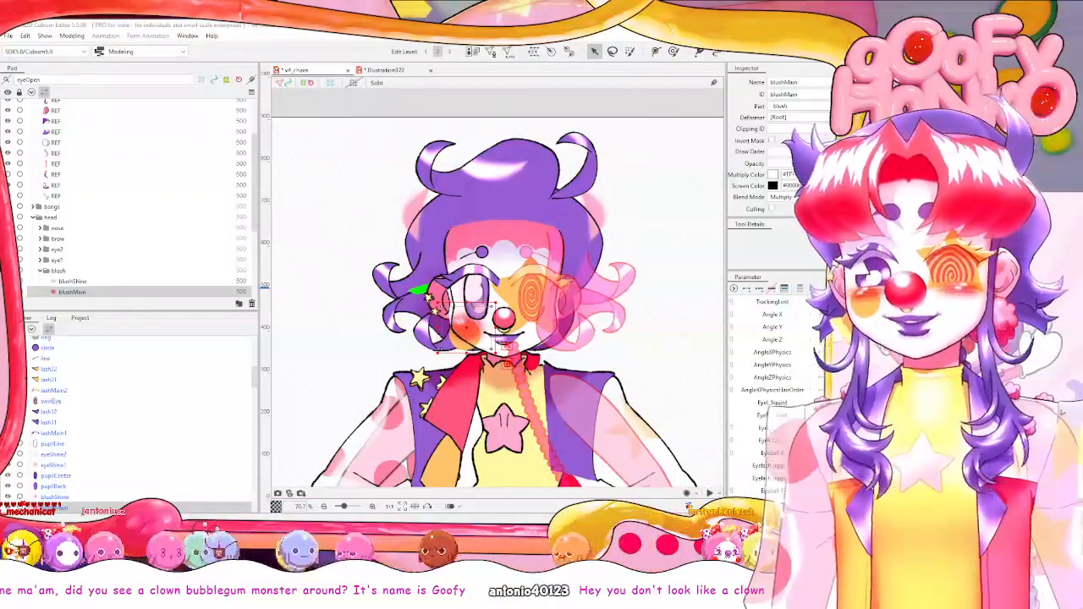
# Select the lashMain1 mesh of the upper lashes and collapse the refs part folder.
pyautogui.scroll(1, 506, 310)
pyautogui.scroll(1, 503, 306)
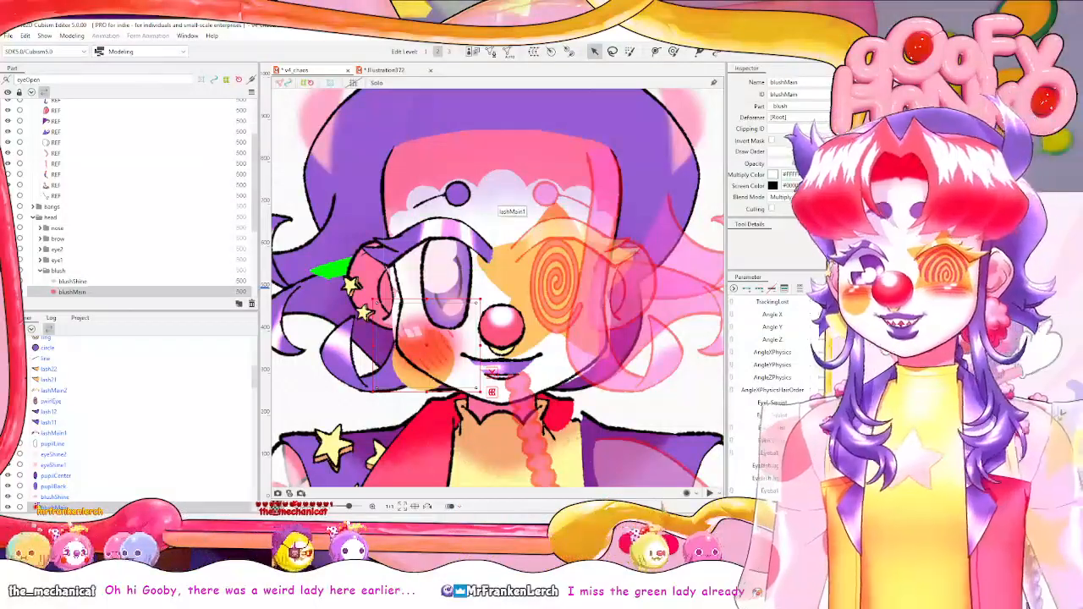
pyautogui.click(453, 236)
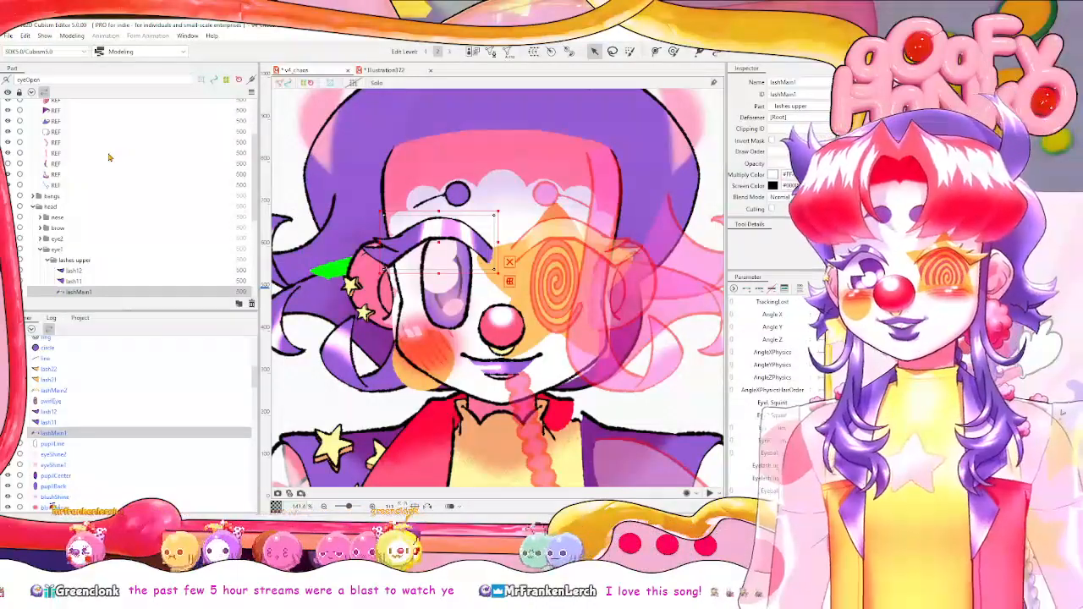
pyautogui.scroll(3, 100, 135)
pyautogui.click(35, 106)
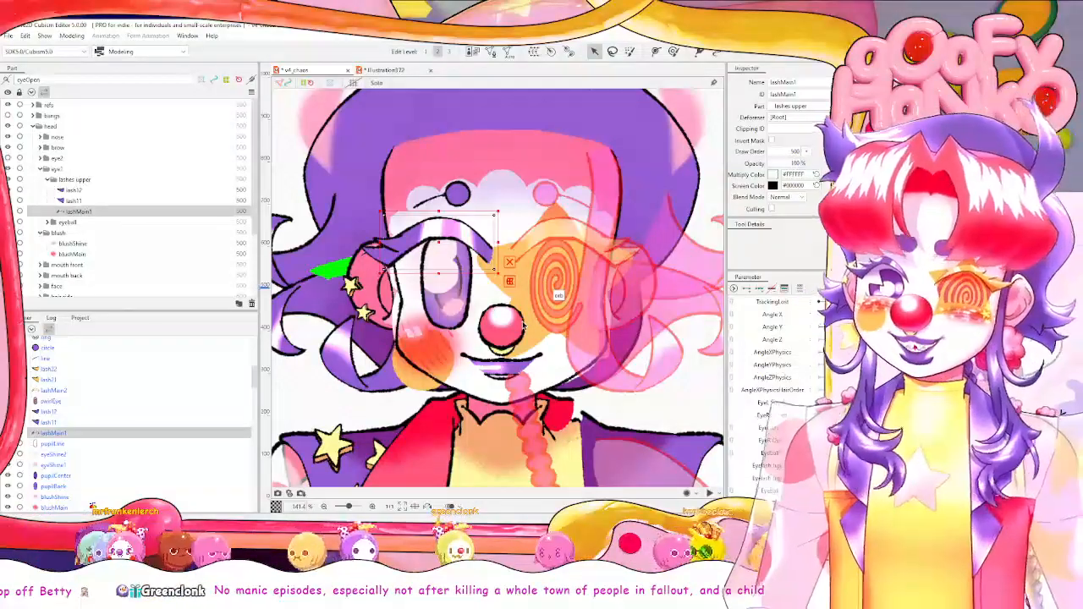
pyautogui.scroll(-2, 520, 344)
pyautogui.scroll(-5, 521, 343)
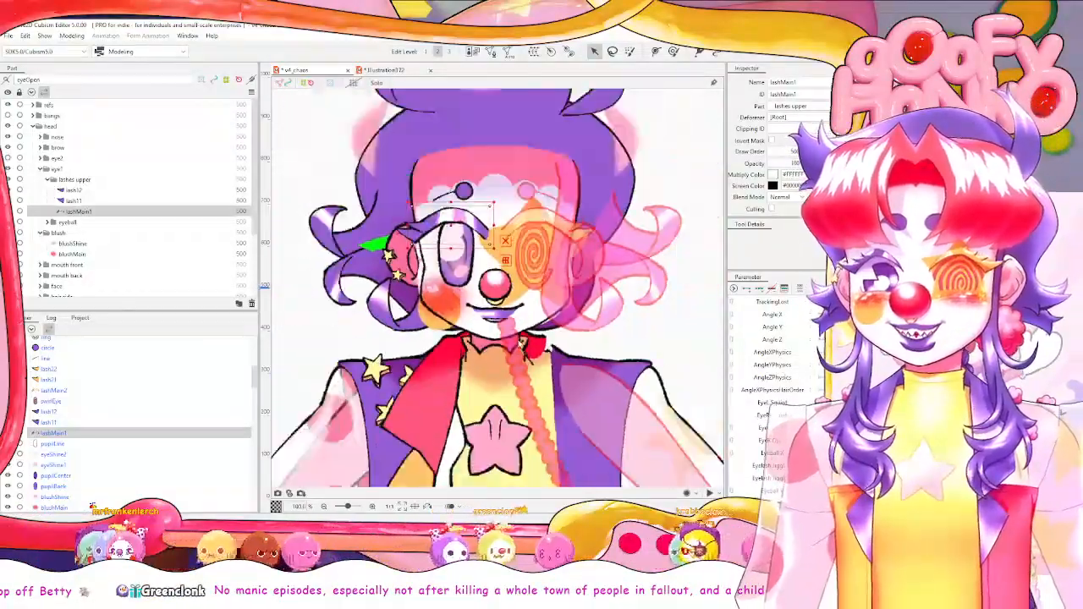
pyautogui.moveTo(525, 333); pyautogui.dragTo(548, 224)
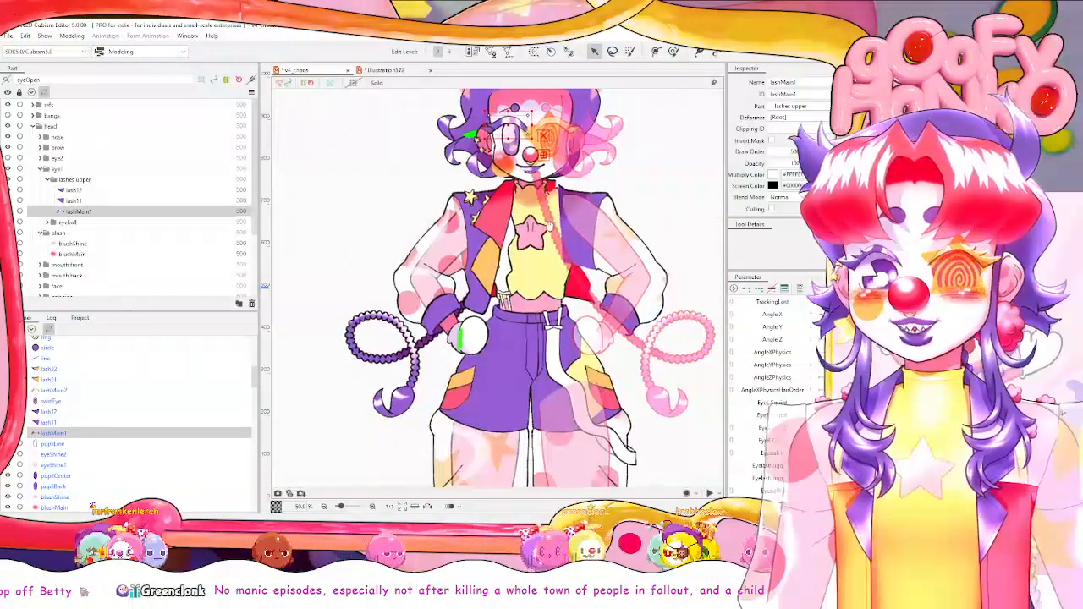
pyautogui.scroll(-1, 552, 228)
pyautogui.scroll(1, 552, 229)
pyautogui.scroll(-1, 556, 212)
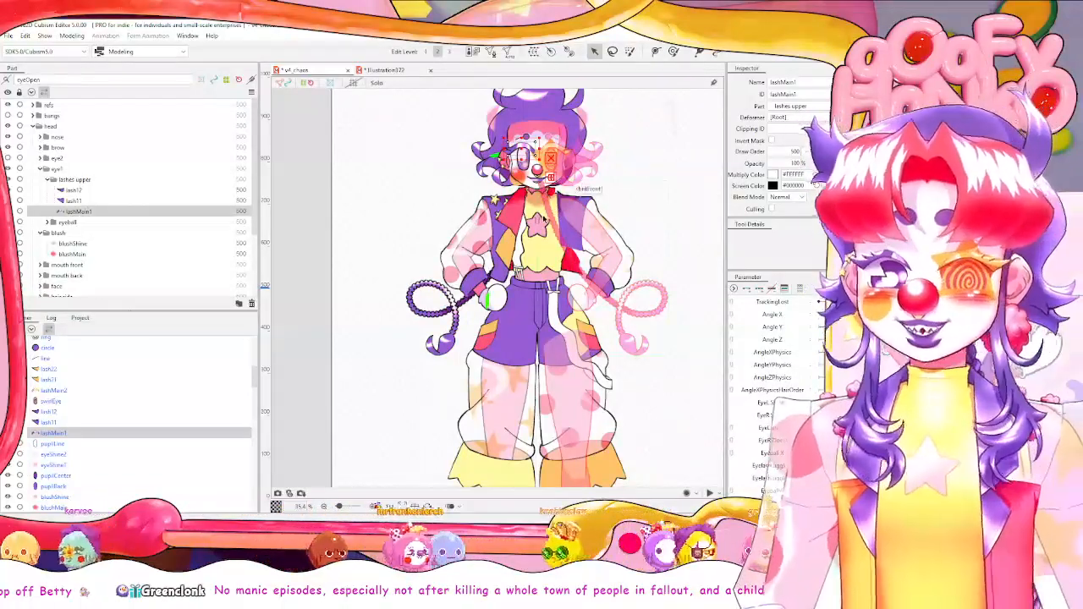
pyautogui.scroll(-2, 546, 222)
pyautogui.scroll(2, 541, 238)
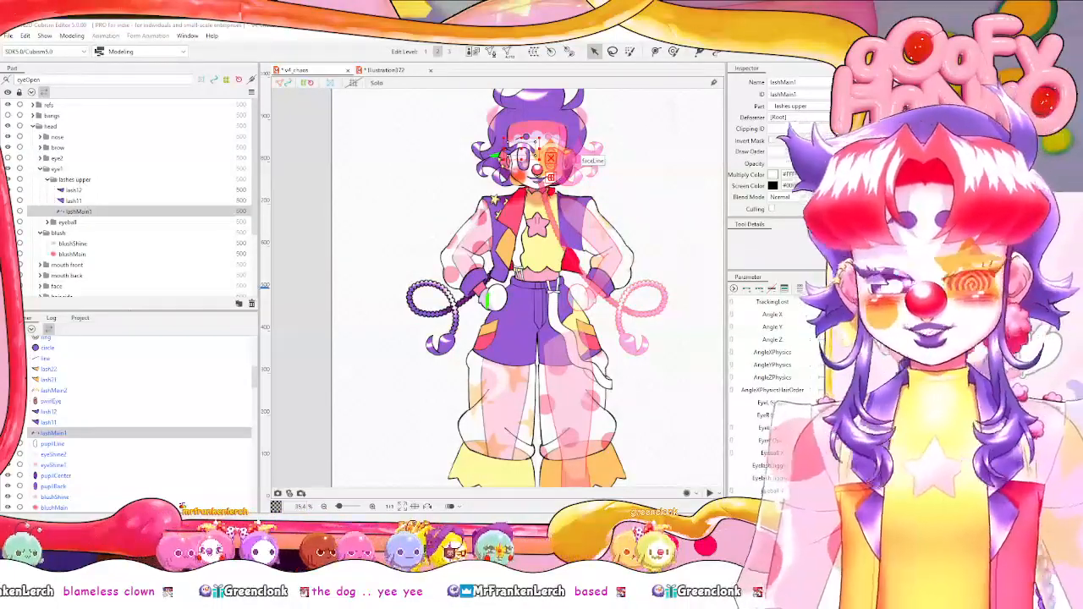
# Select the paintOrb mesh, the orange cheek circle beneath the blush on the character's face.
pyautogui.scroll(2, 562, 180)
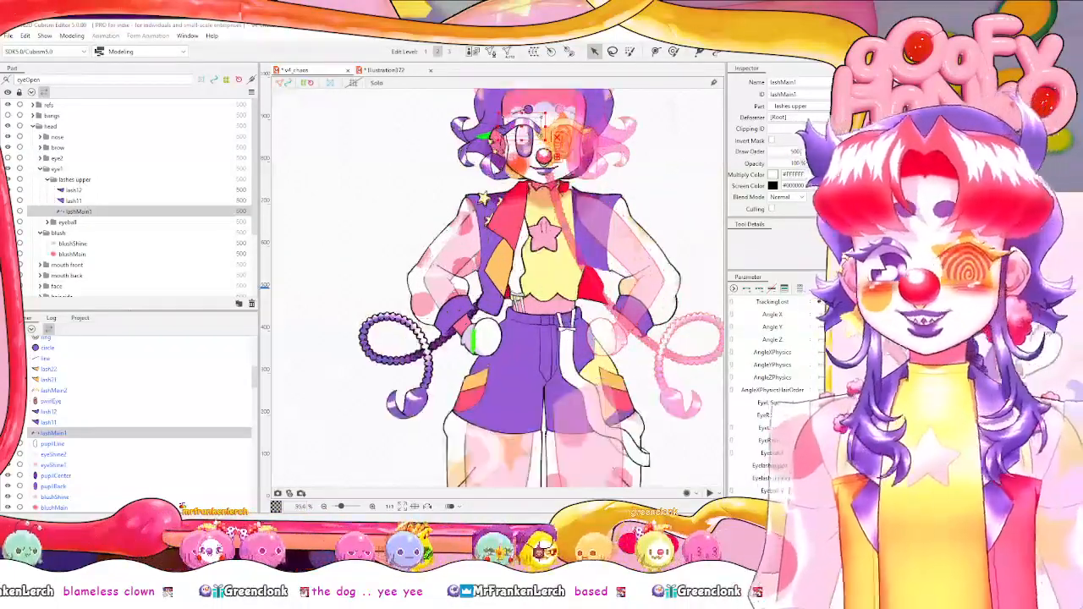
pyautogui.scroll(4, 558, 186)
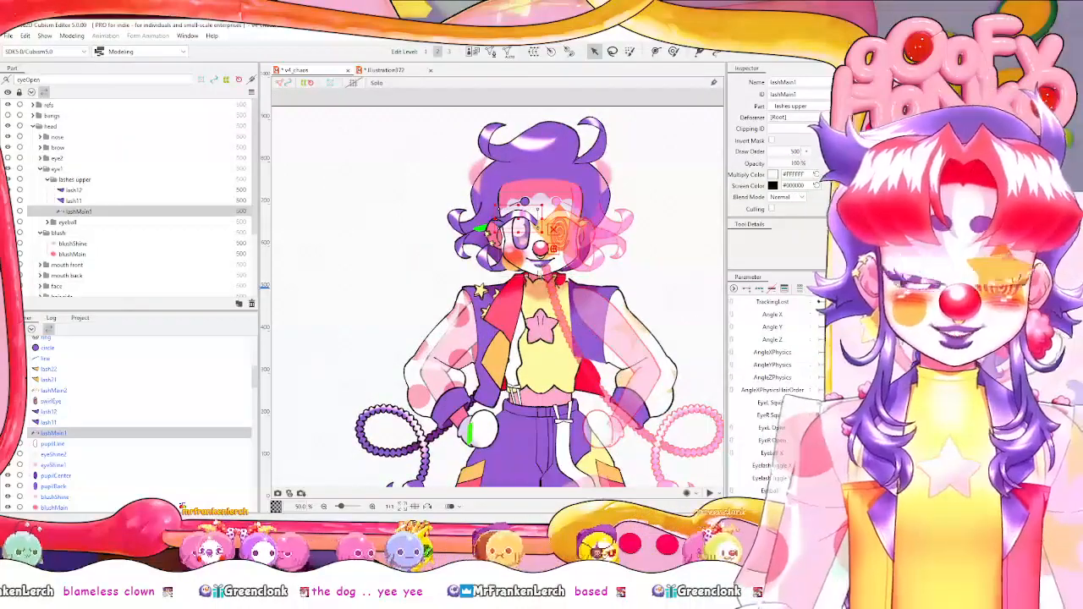
pyautogui.scroll(2, 574, 249)
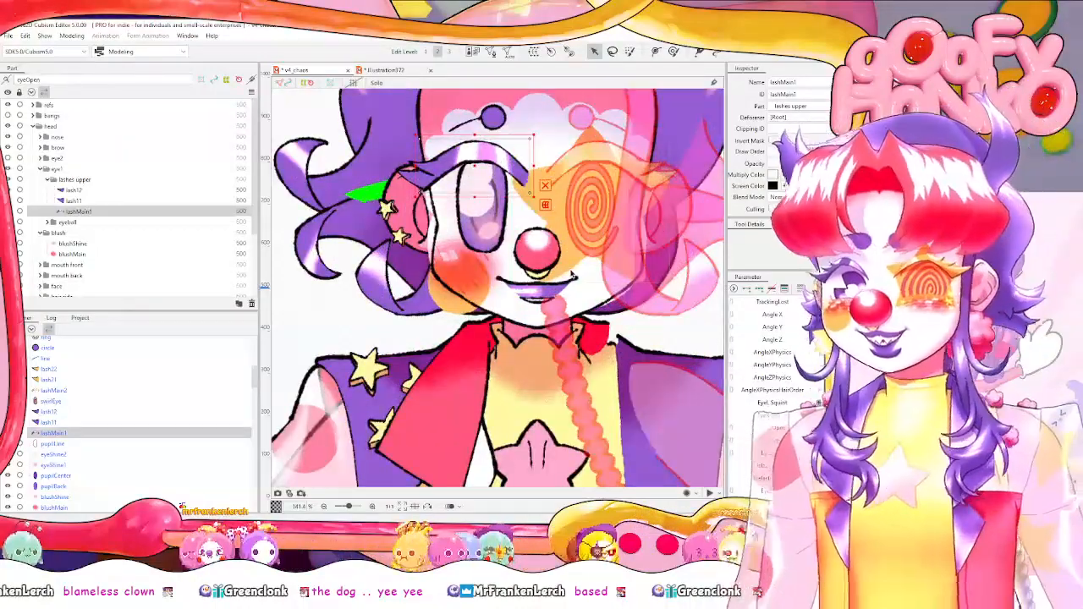
pyautogui.click(456, 311)
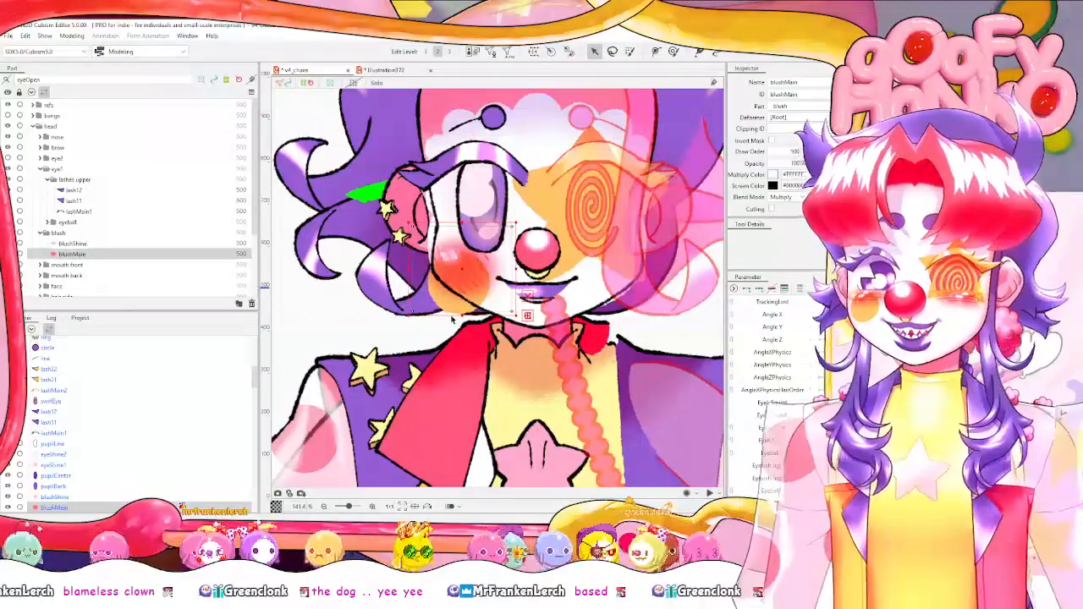
pyautogui.click(449, 310)
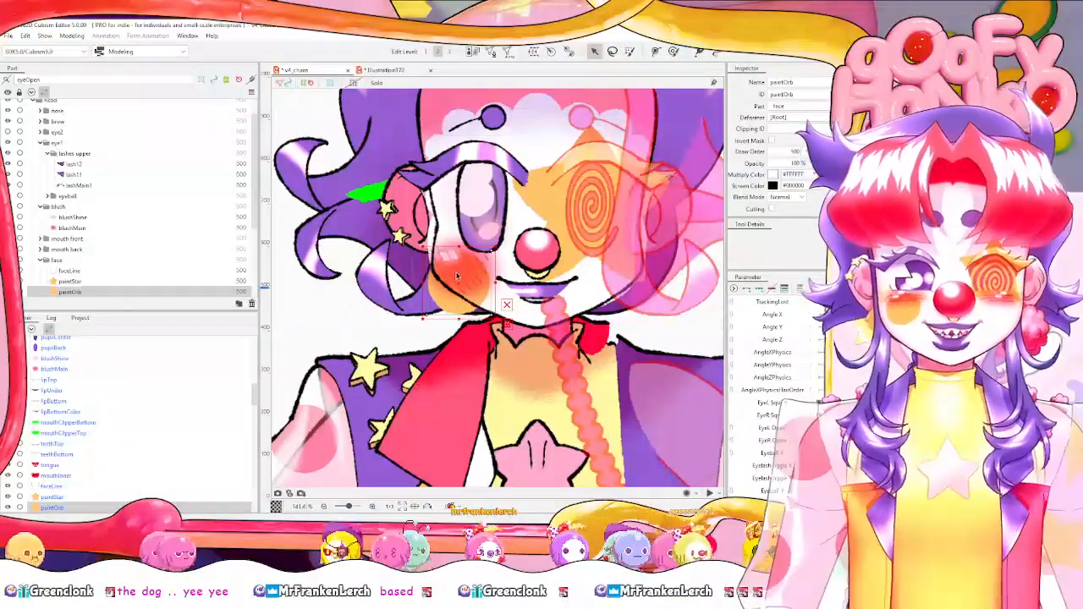
# Examine the character's face, collar, jacket and torso artwork at different magnifications.
pyautogui.moveTo(571, 250); pyautogui.dragTo(568, 311)
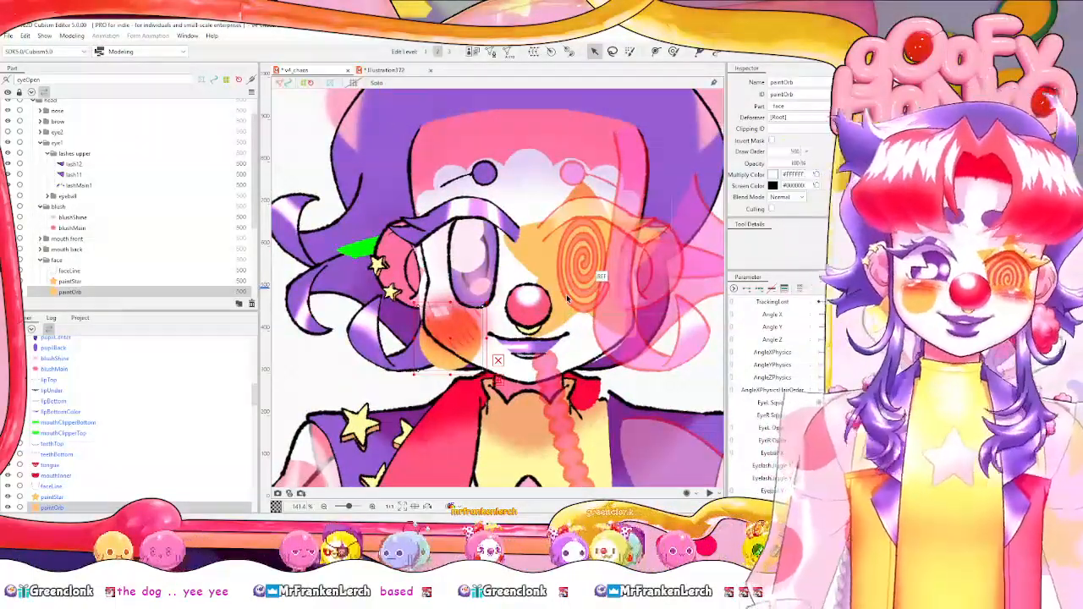
pyautogui.scroll(-3, 600, 307)
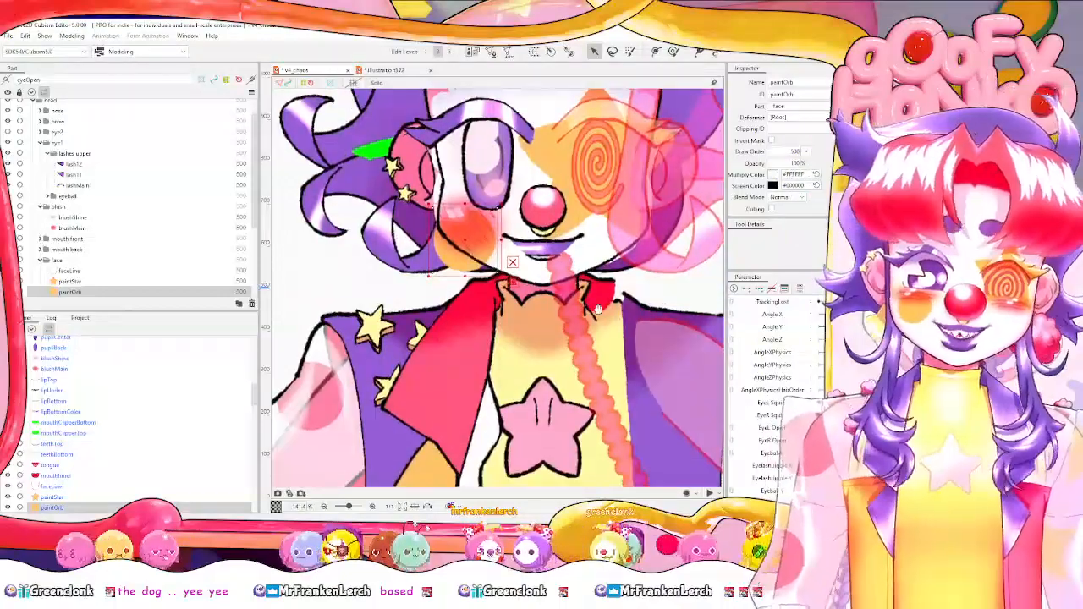
pyautogui.scroll(-3, 598, 310)
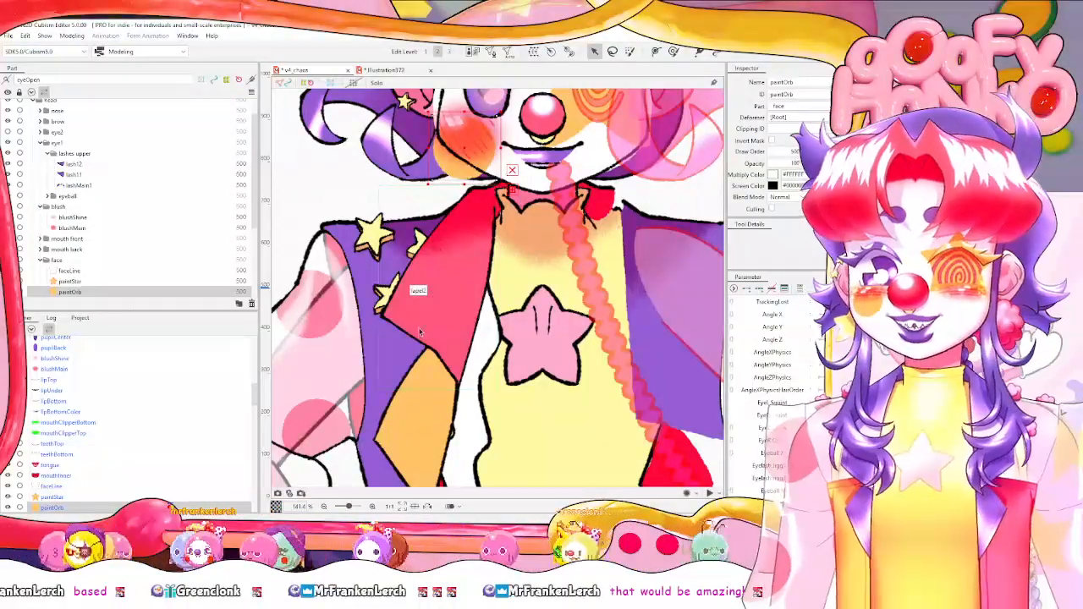
pyautogui.scroll(-3, 476, 300)
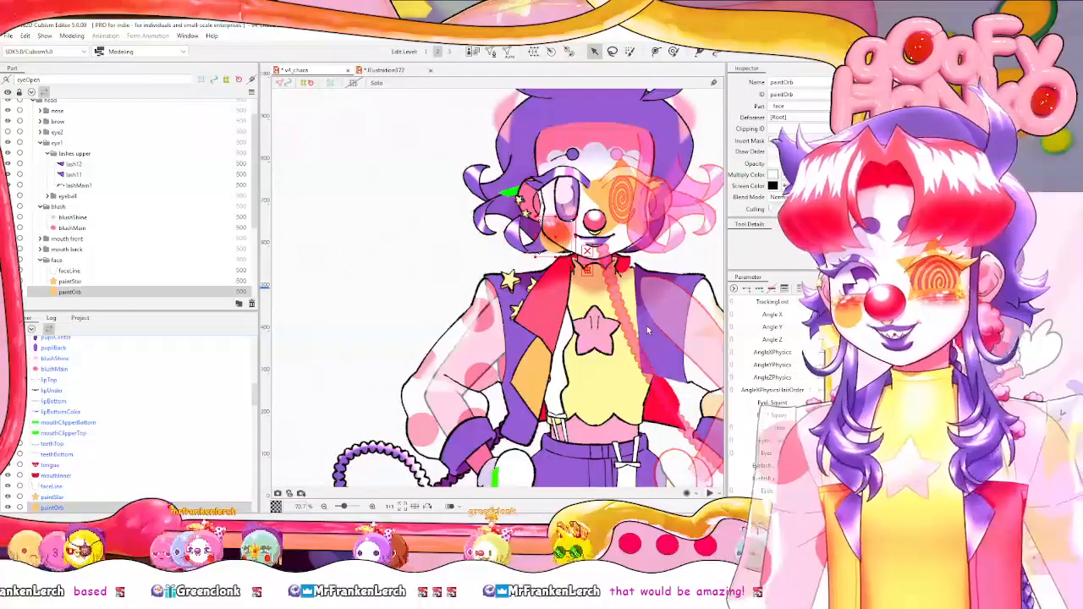
pyautogui.scroll(1, 479, 203)
pyautogui.scroll(-2, 482, 205)
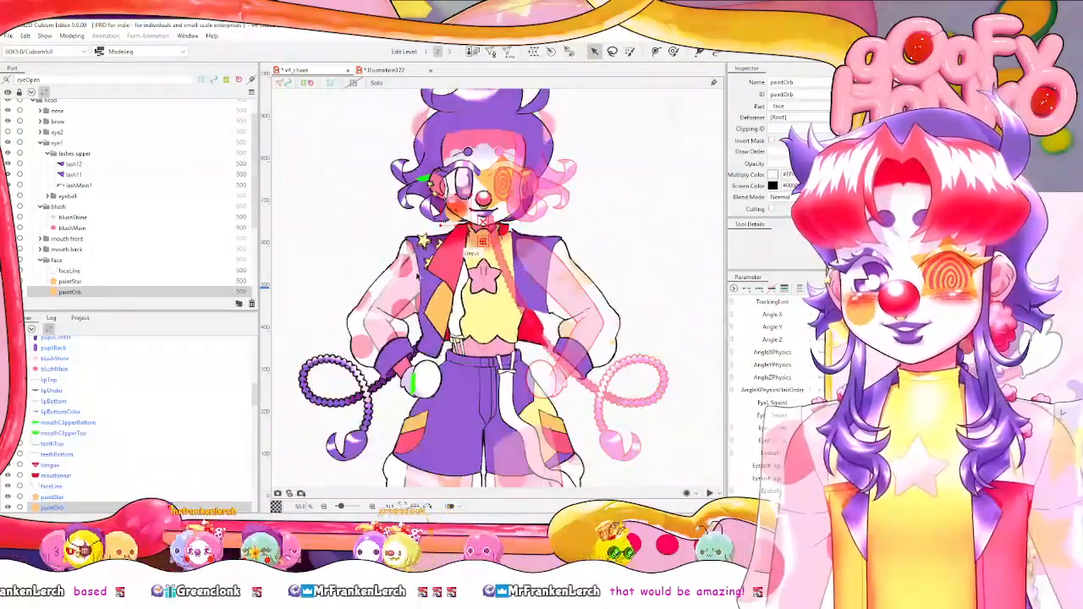
pyautogui.scroll(2, 413, 275)
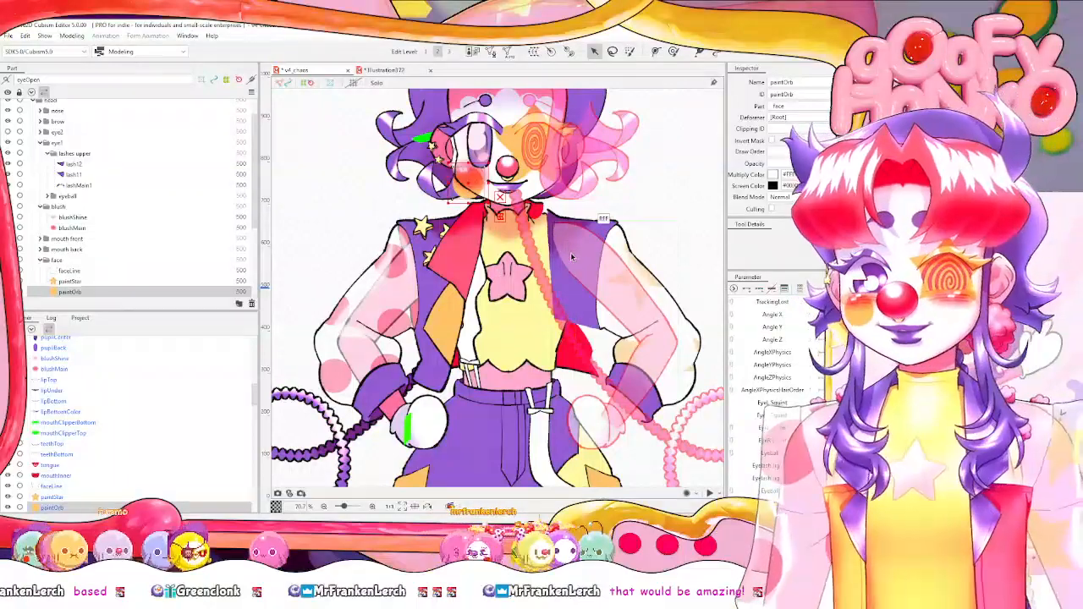
pyautogui.scroll(3, 564, 250)
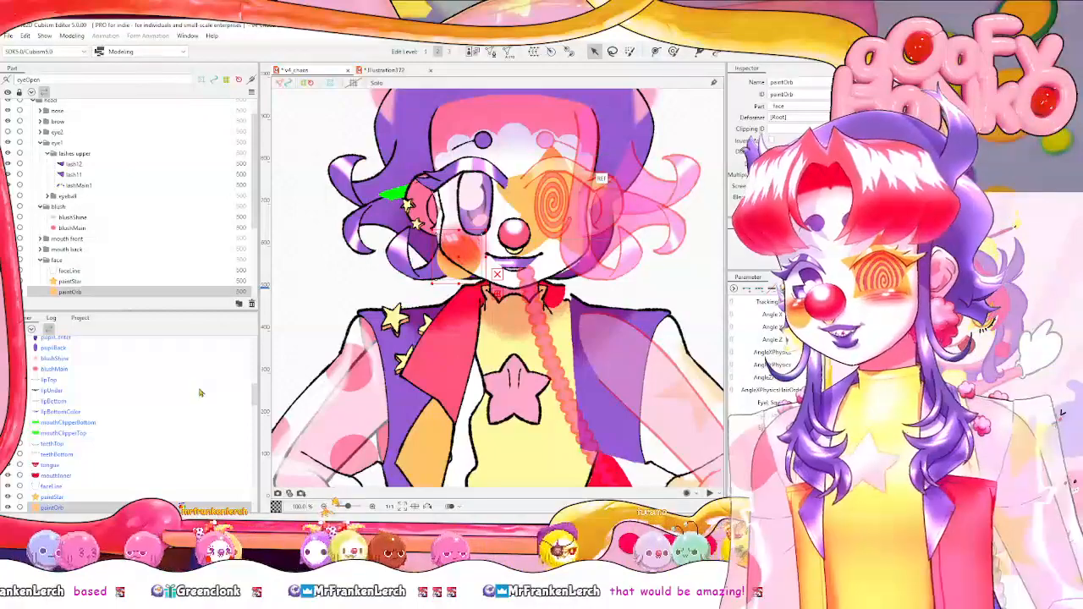
# Collapse the REFS group at the start of the mesh list and select the bangsFront4 mesh.
pyautogui.scroll(10, 196, 385)
pyautogui.click(95, 341)
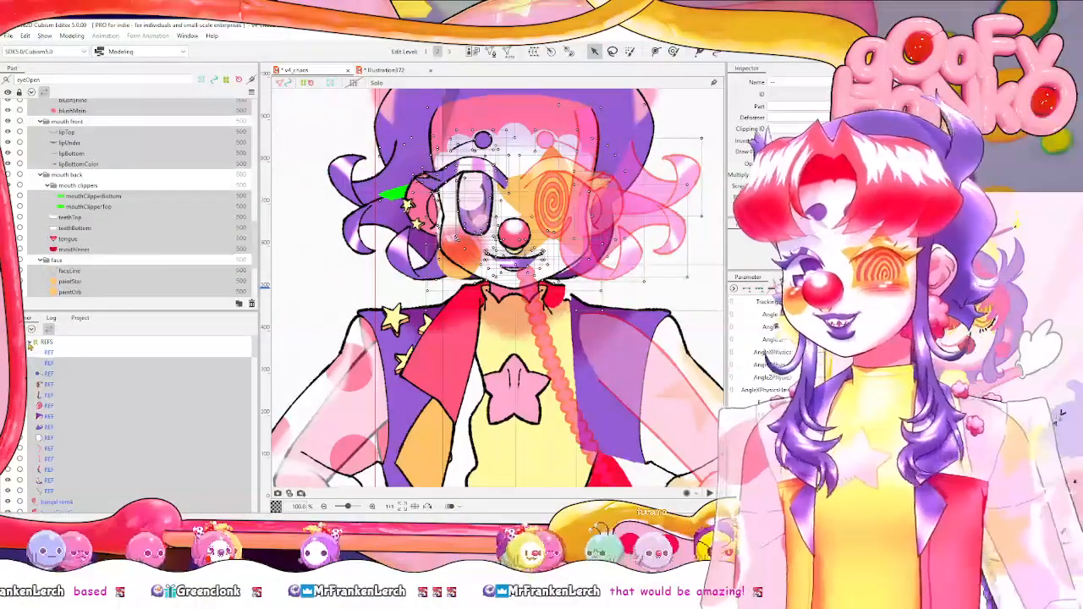
pyautogui.click(97, 352)
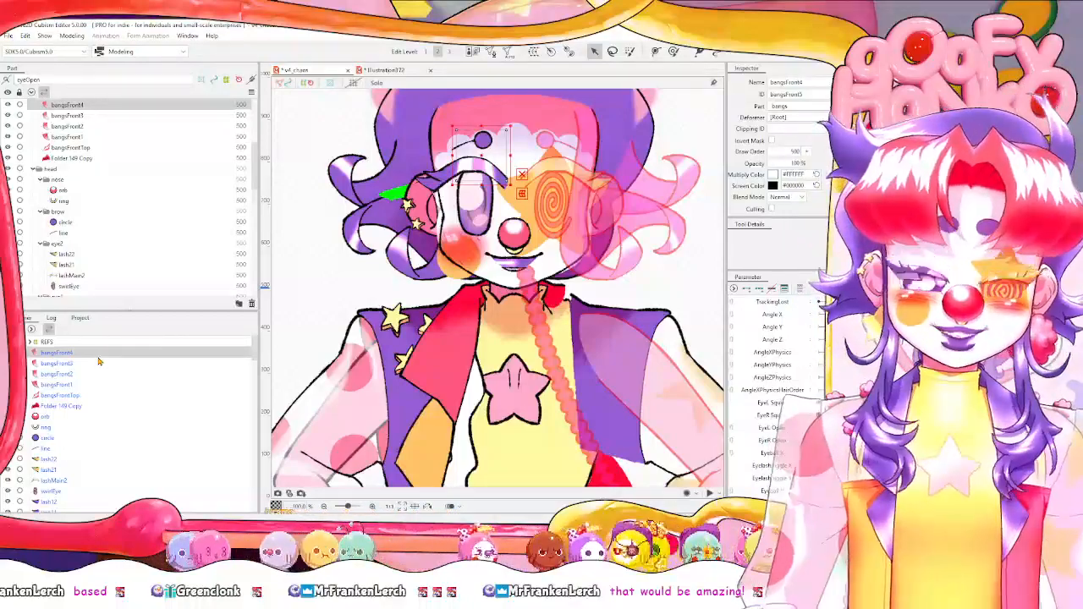
# Look through the mesh list as far as the hair and braid meshes and select braid2.
pyautogui.scroll(-5, 149, 387)
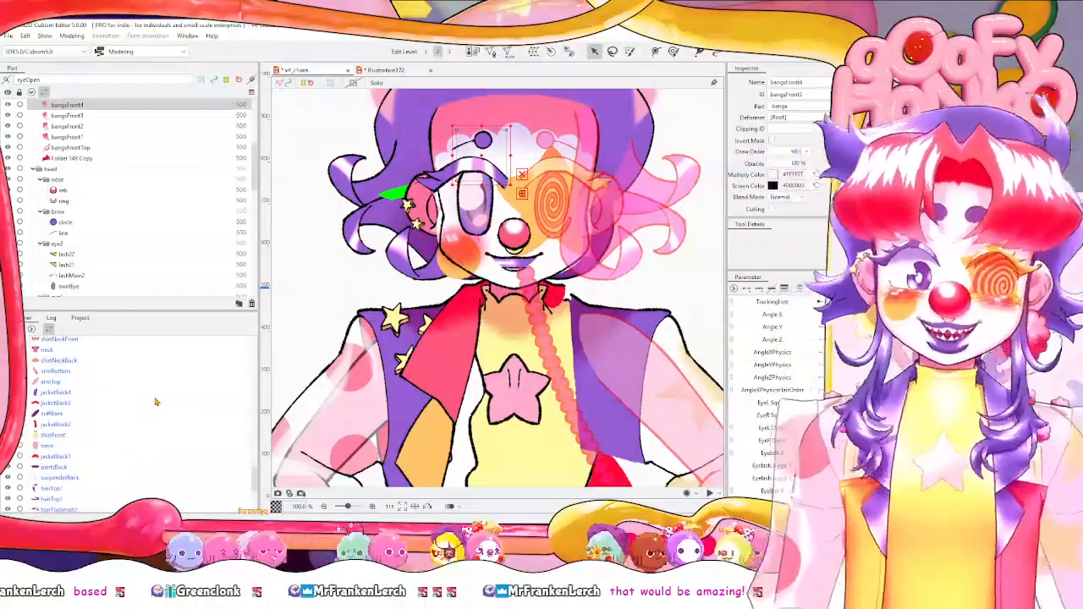
pyautogui.scroll(-5, 155, 401)
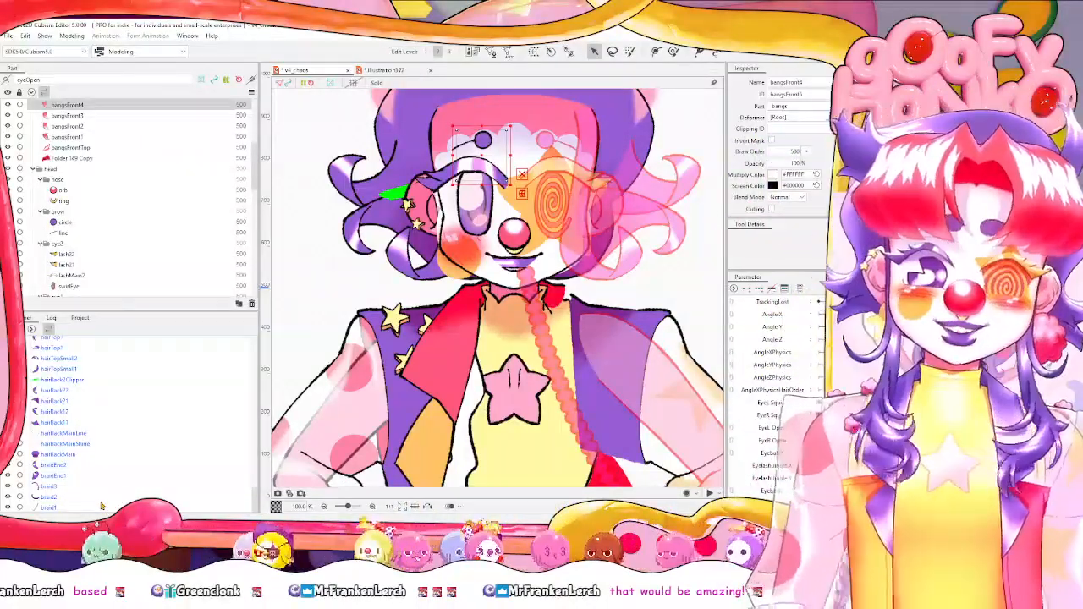
pyautogui.click(101, 495)
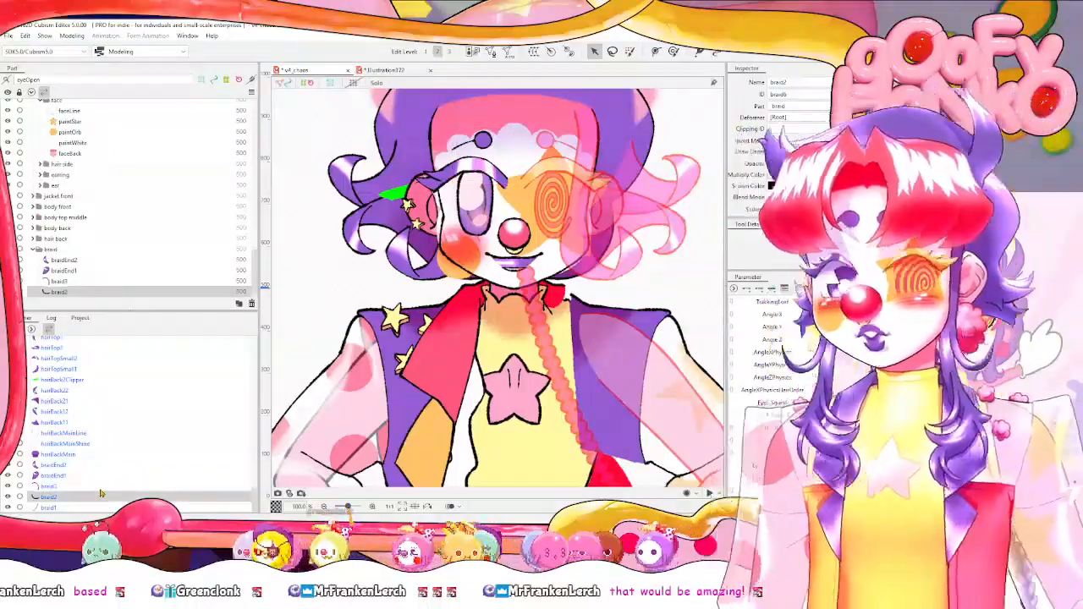
pyautogui.scroll(5, 100, 493)
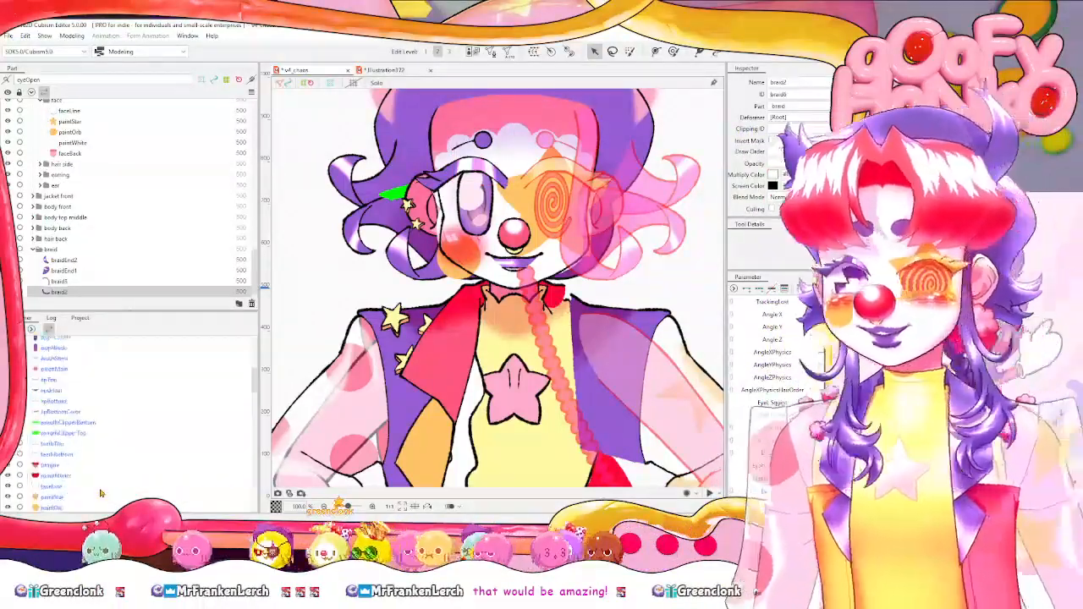
# Select the lipTop mesh, the upper line of the character's mouth.
pyautogui.scroll(4, 517, 243)
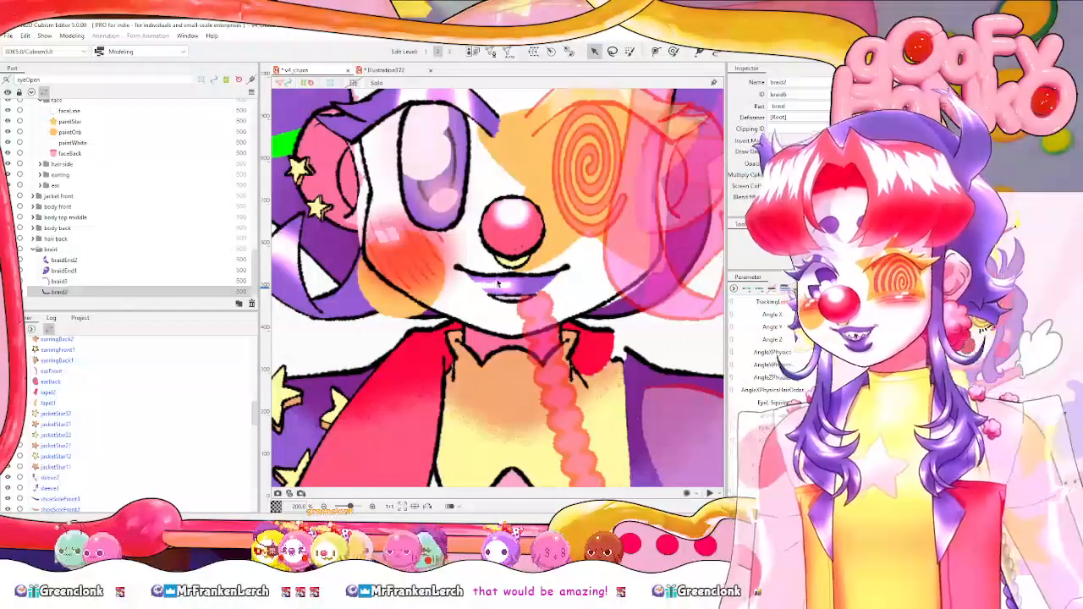
pyautogui.click(471, 280)
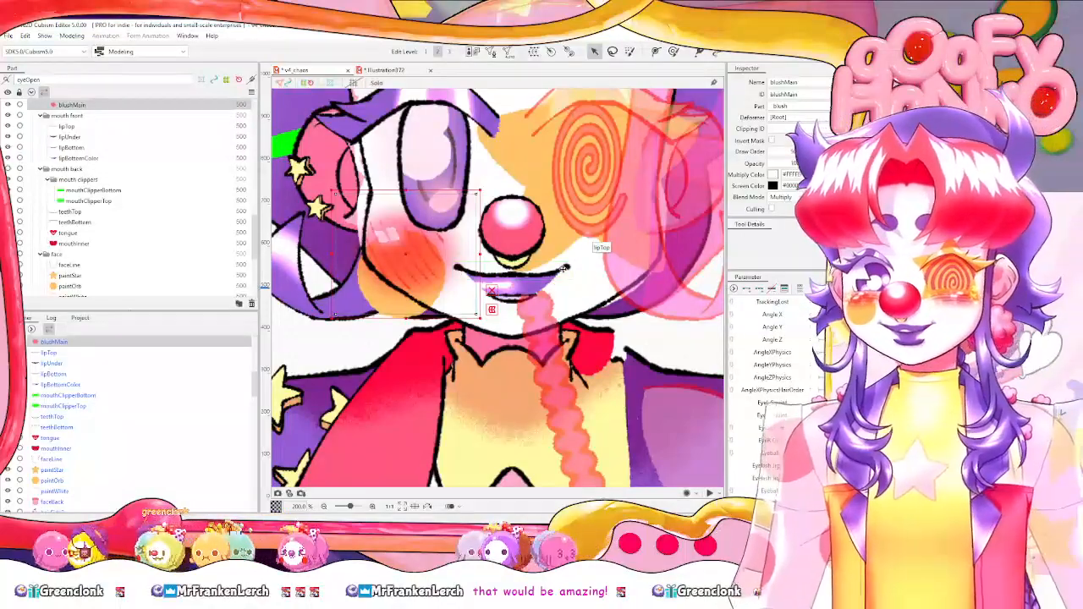
pyautogui.click(565, 273)
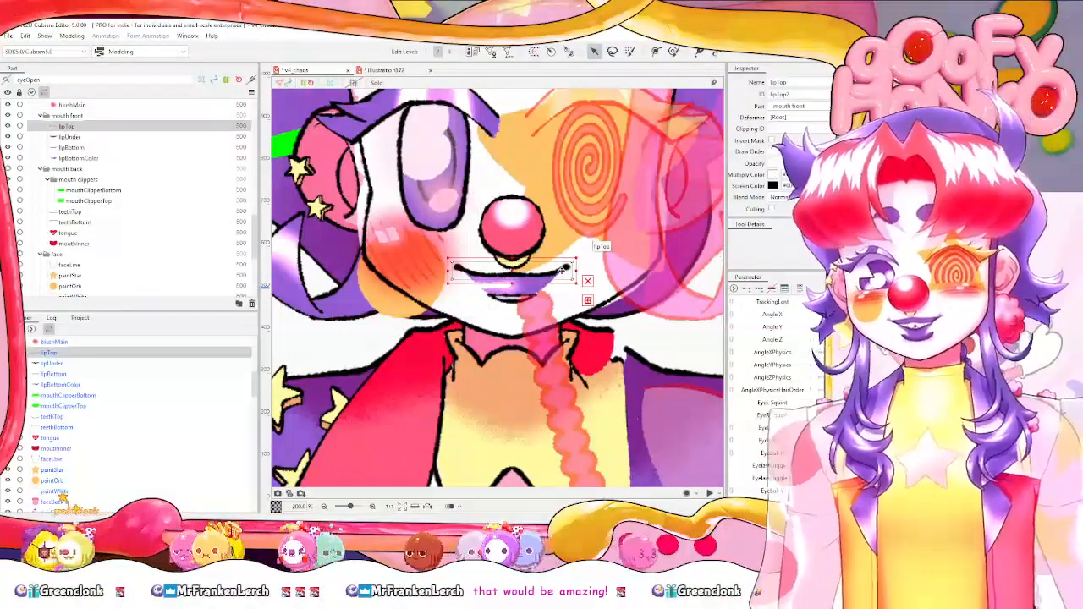
pyautogui.scroll(-10, 565, 273)
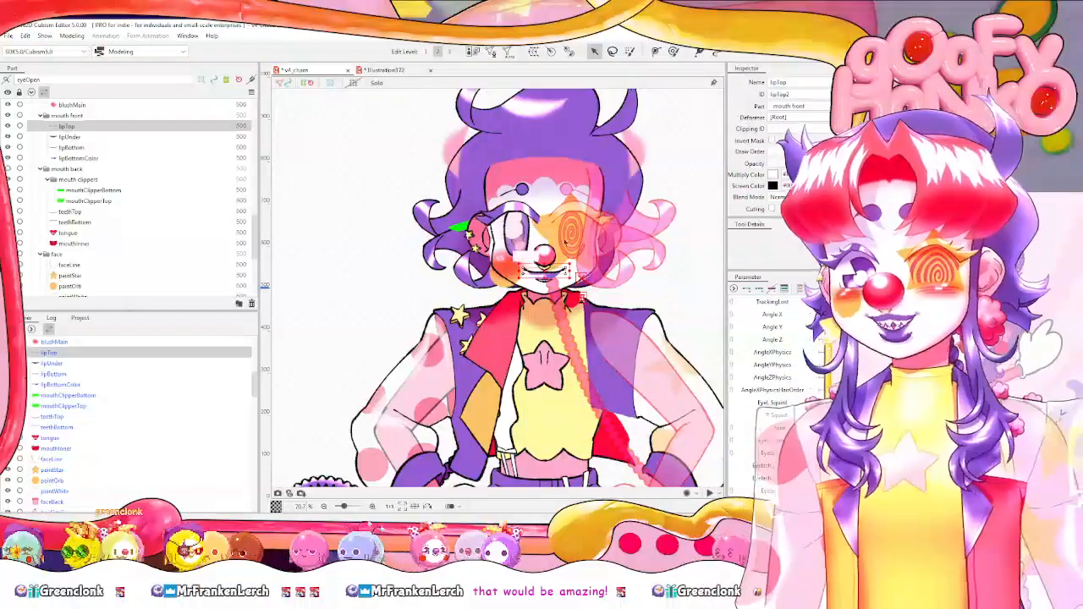
pyautogui.scroll(2, 567, 258)
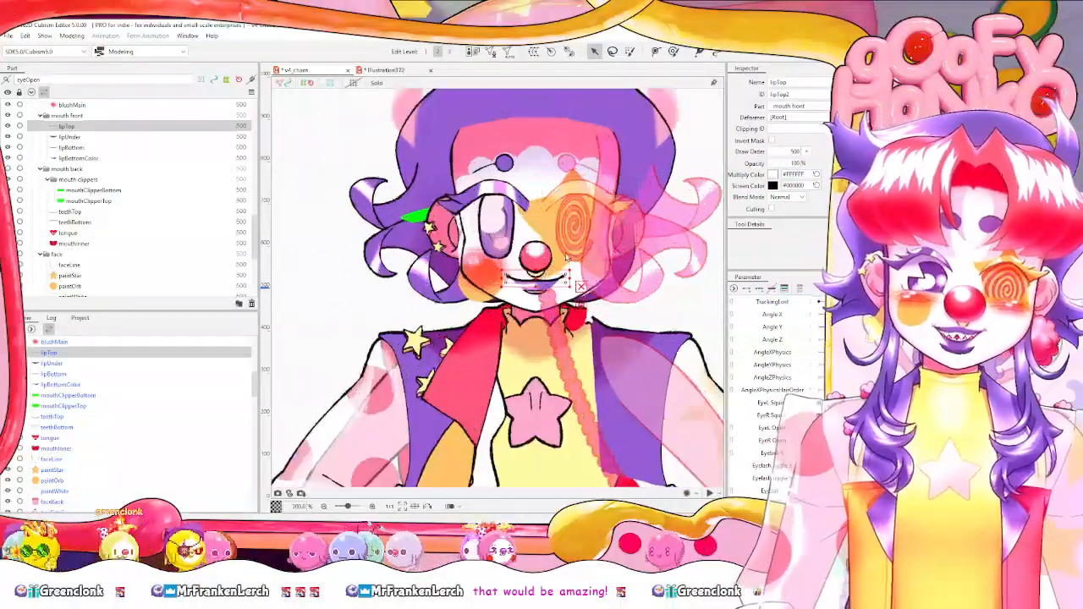
pyautogui.moveTo(567, 224); pyautogui.dragTo(566, 298)
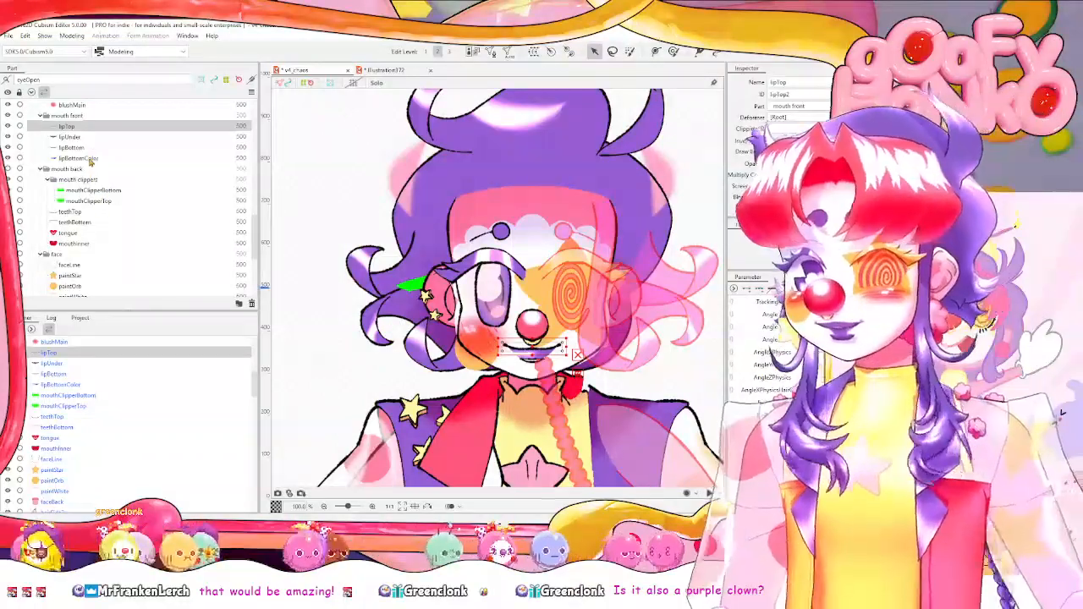
pyautogui.scroll(3, 524, 311)
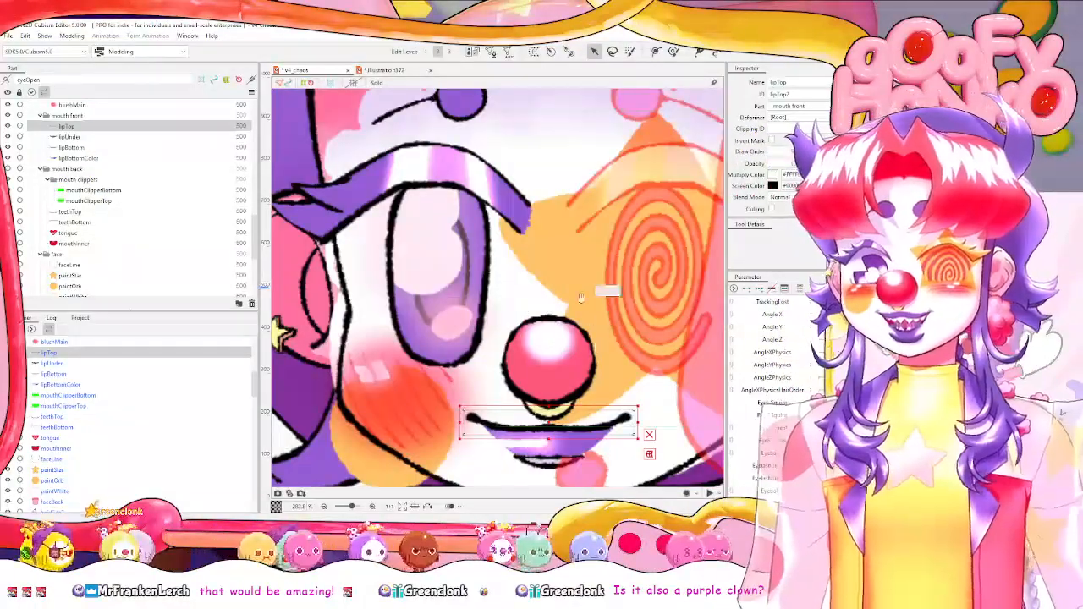
pyautogui.moveTo(590, 341); pyautogui.dragTo(556, 238)
pyautogui.scroll(-3, 327, 200)
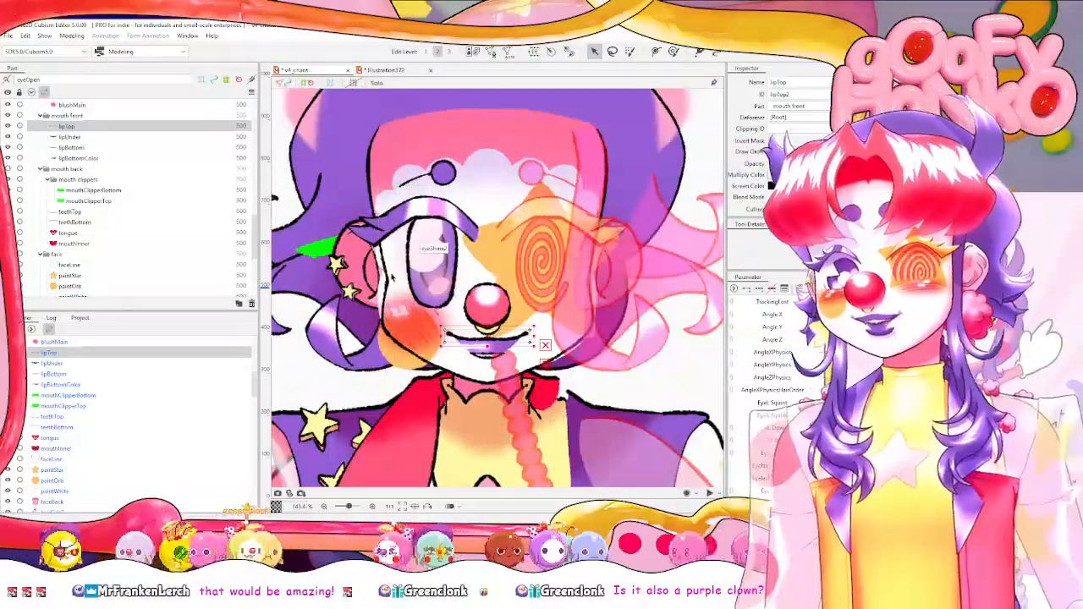
# Locate the paint meshes in the face part and copy the ID of the faceBack mesh.
pyautogui.click(474, 377)
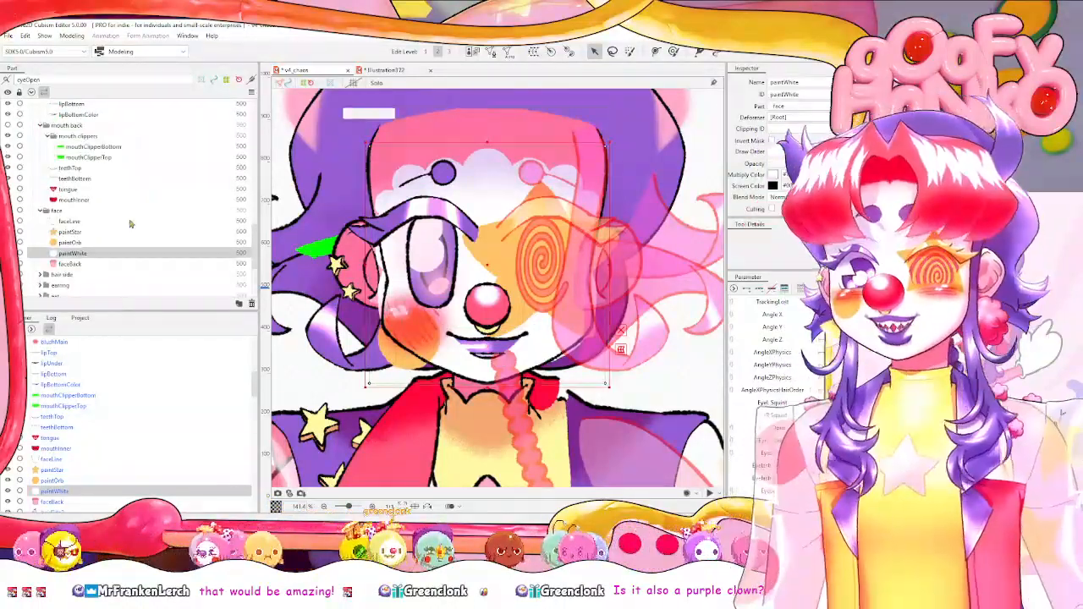
pyautogui.scroll(-3, 129, 224)
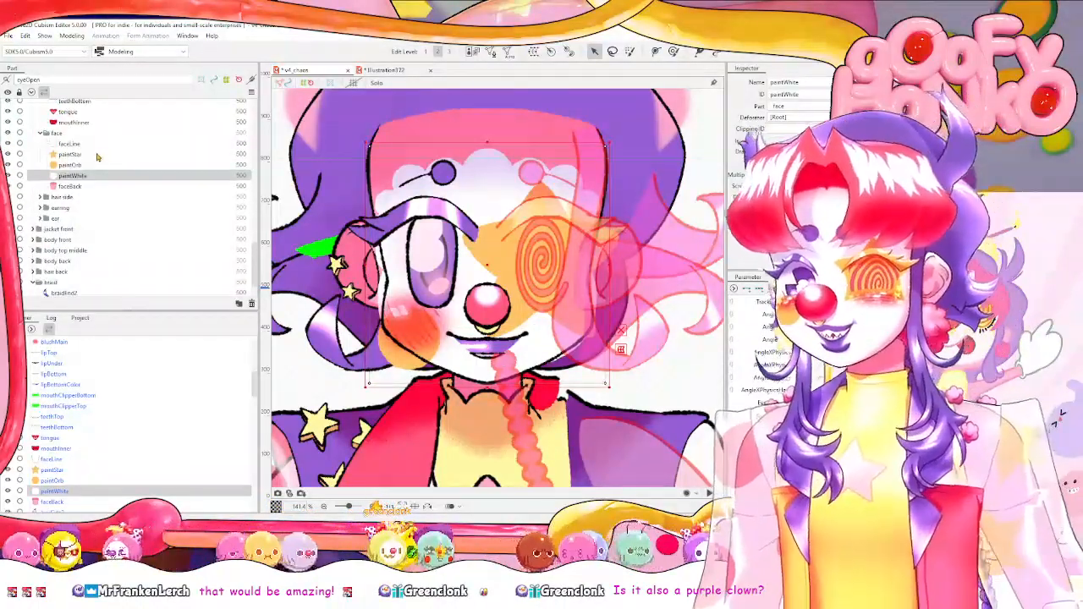
pyautogui.keyDown('shift'); pyautogui.click(98, 155); pyautogui.keyUp('shift')
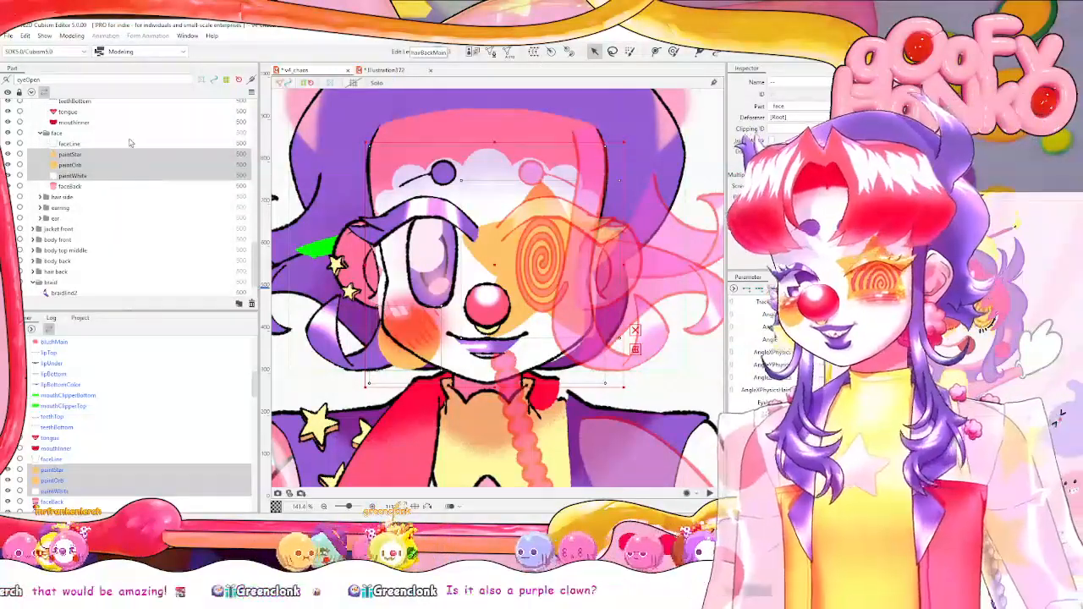
pyautogui.click(99, 193)
pyautogui.click(99, 186)
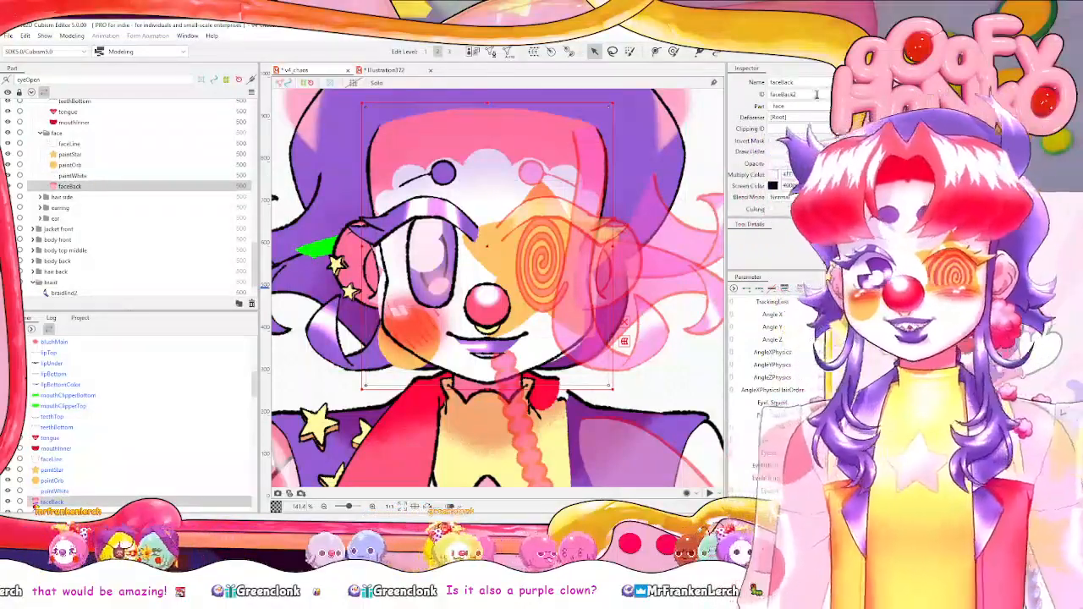
pyautogui.doubleClick(810, 93)
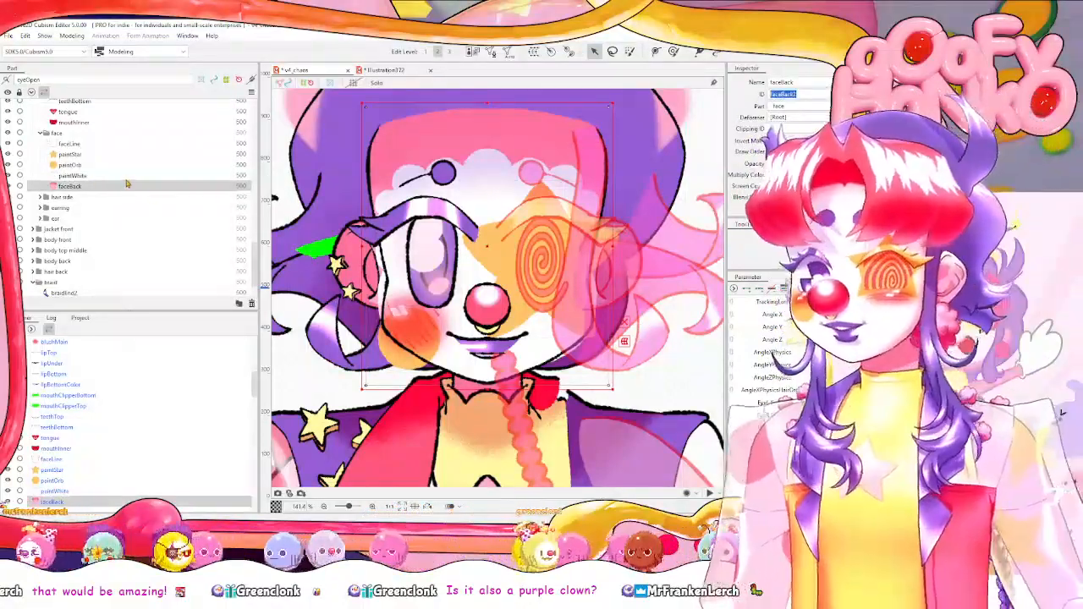
# Clip the faceLine, paintStar, paintOrb and paintWhite meshes to the face base by setting their clipping ID to faceBack2.
pyautogui.click(127, 175)
pyautogui.keyDown('shift'); pyautogui.click(123, 148); pyautogui.keyUp('shift')
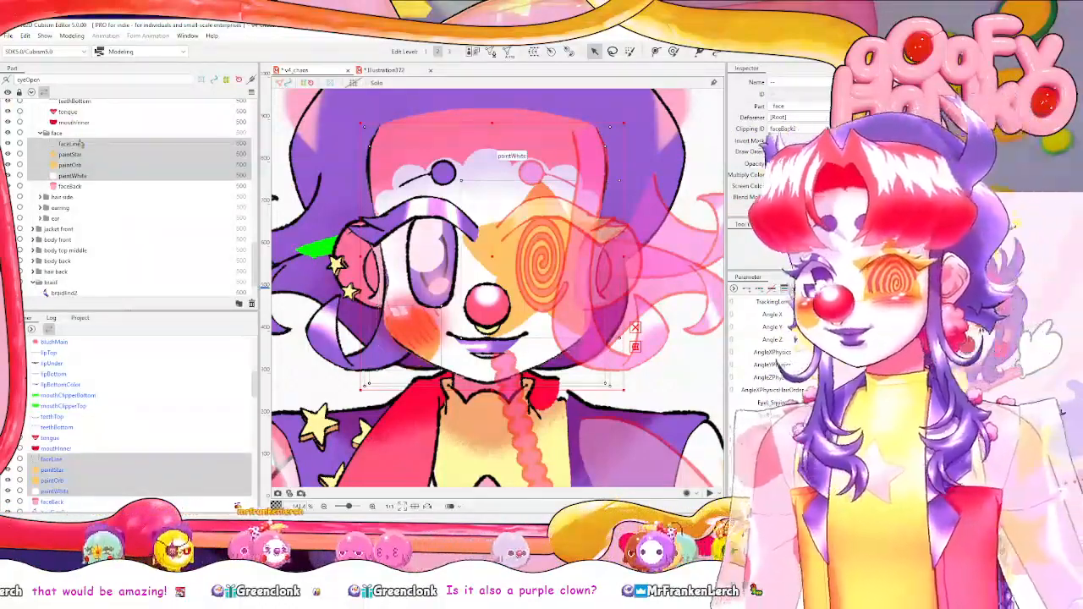
pyautogui.click(579, 185)
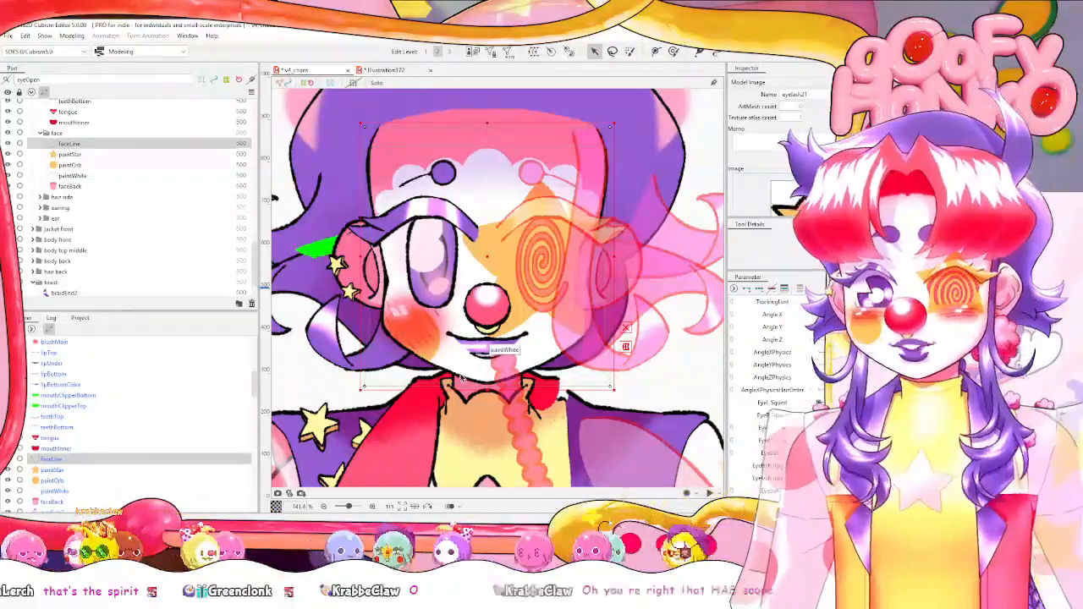
# Select the open eye's pupilBack mesh and copy its ID.
pyautogui.scroll(-2, 463, 376)
pyautogui.scroll(4, 461, 375)
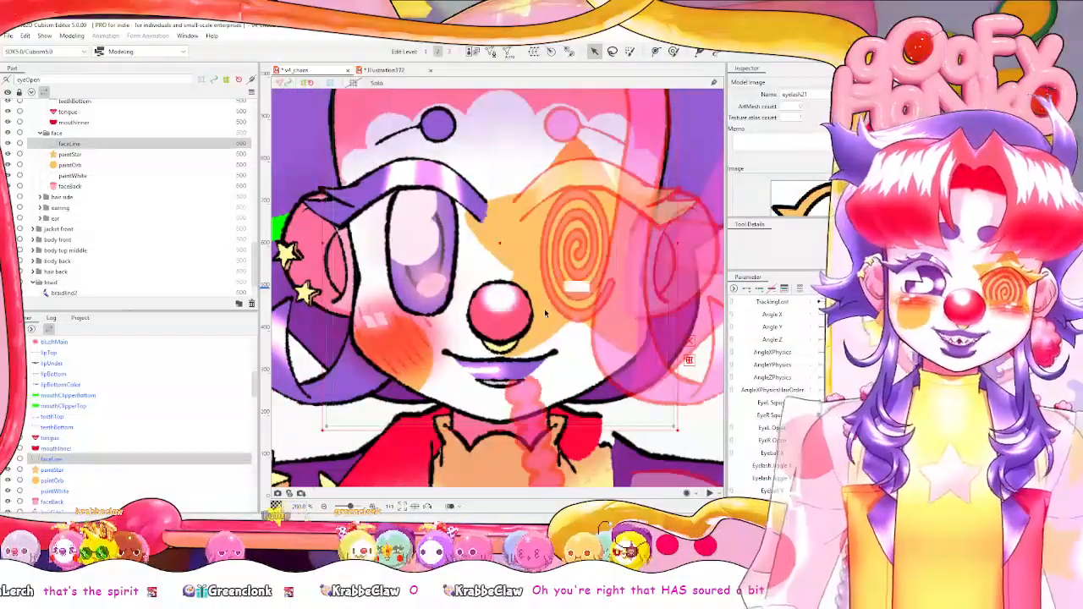
pyautogui.moveTo(545, 310)
pyautogui.mouseDown()
pyautogui.moveTo(535, 345)
pyautogui.moveTo(542, 308)
pyautogui.moveTo(550, 317)
pyautogui.mouseUp()
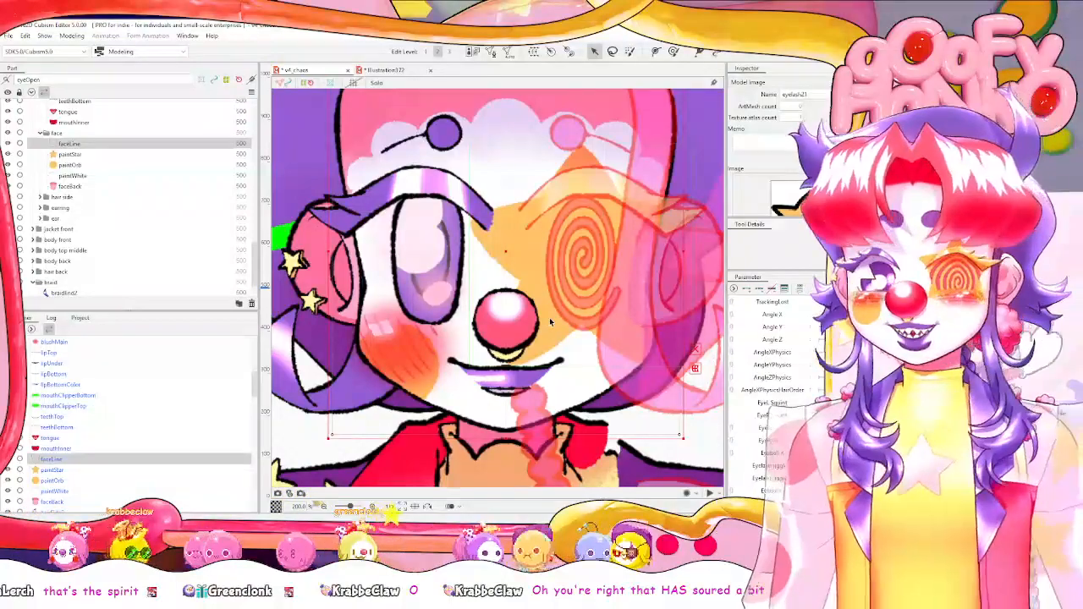
pyautogui.moveTo(549, 318); pyautogui.dragTo(551, 348)
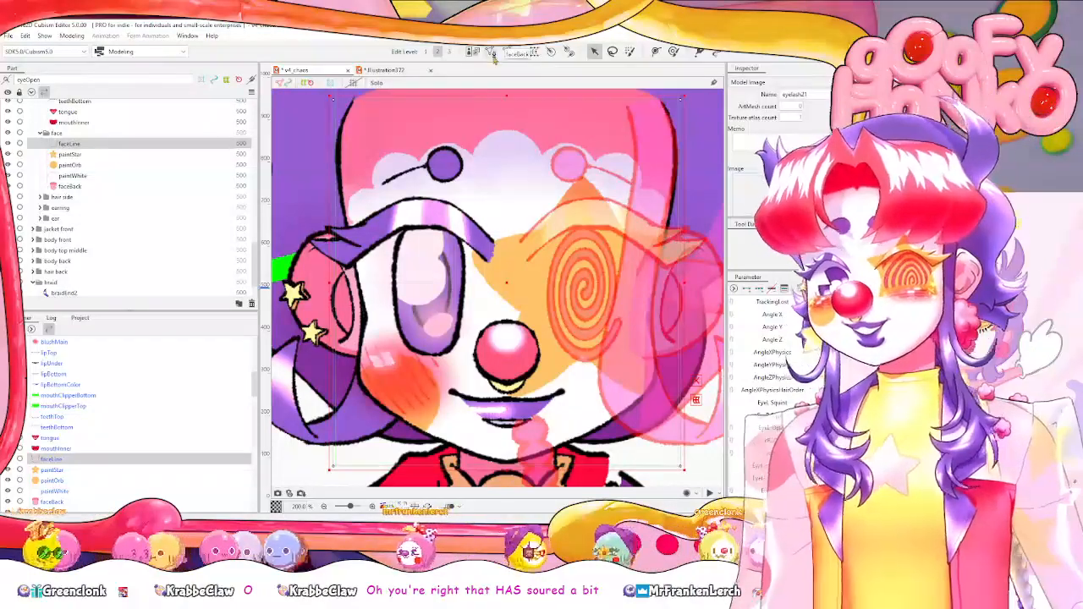
pyautogui.click(421, 284)
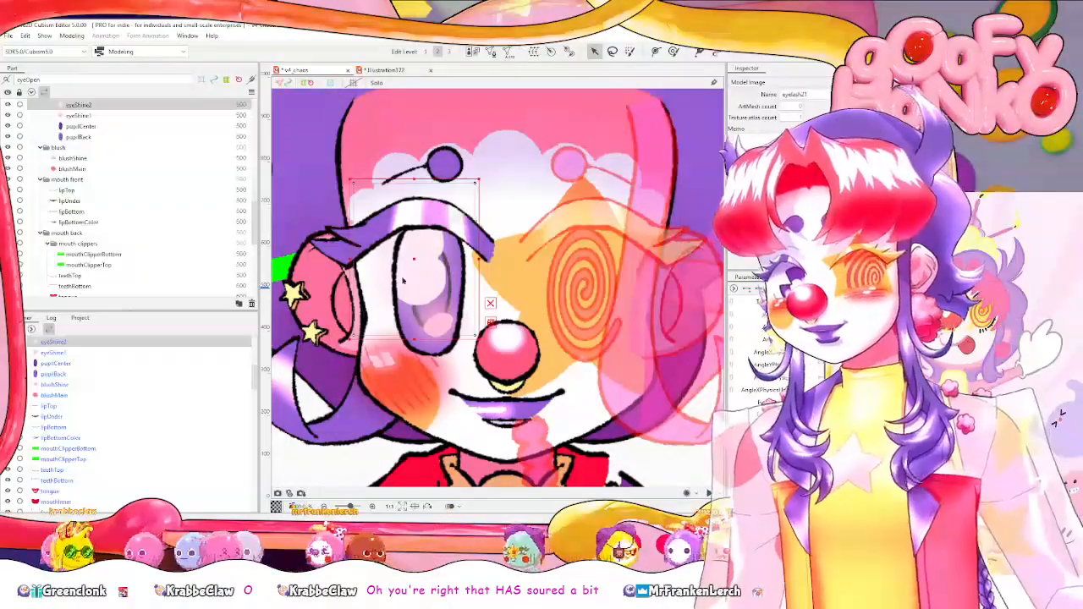
pyautogui.click(113, 137)
pyautogui.hotkey('ctrl', 'e')
pyautogui.click(400, 85)
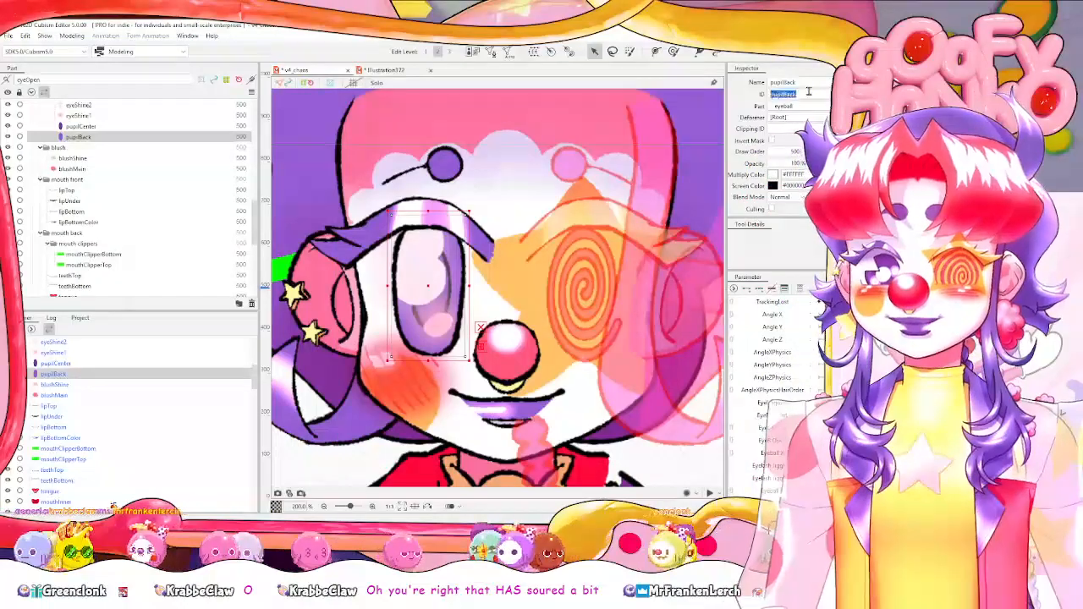
# Clip the eyeShine2 and eyeShine1 meshes to pupilBack and set their blend mode to Additive.
pyautogui.scroll(2, 88, 170)
pyautogui.click(95, 184)
pyautogui.keyDown('shift'); pyautogui.click(81, 193); pyautogui.keyUp('shift')
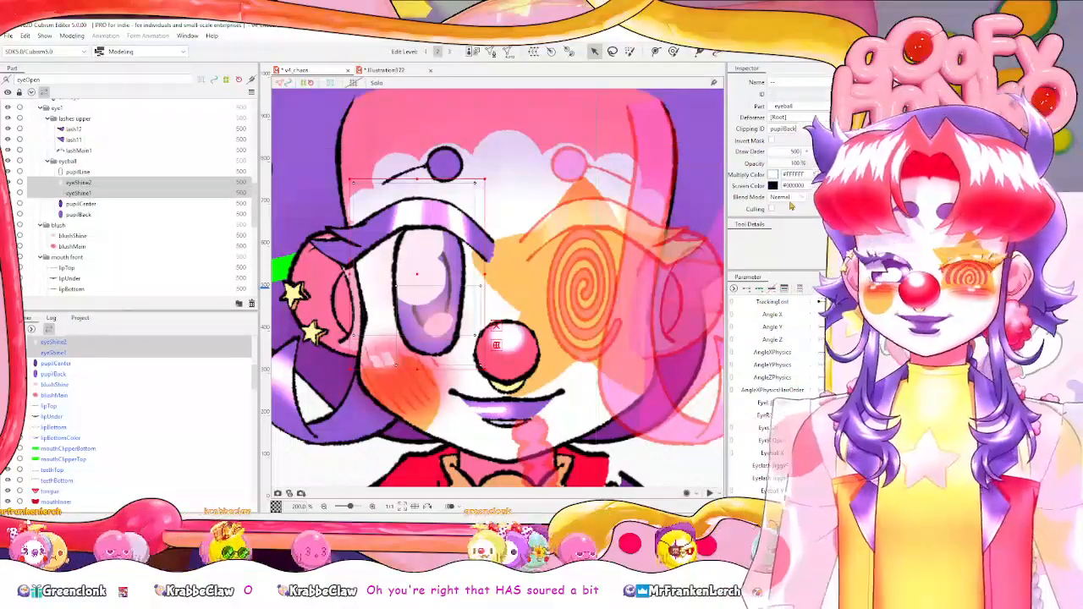
pyautogui.click(790, 197)
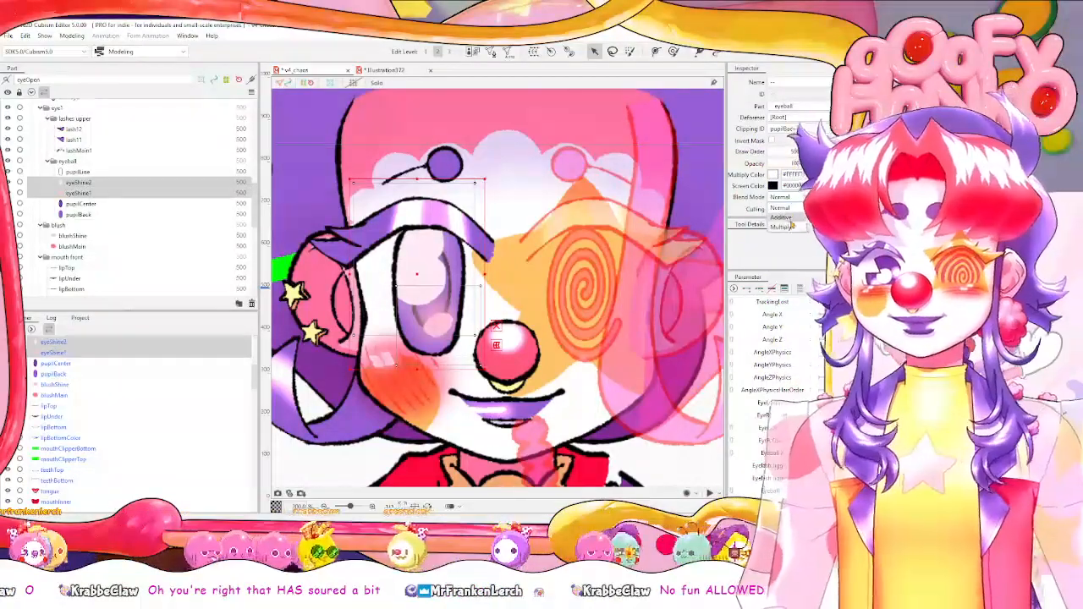
pyautogui.click(781, 218)
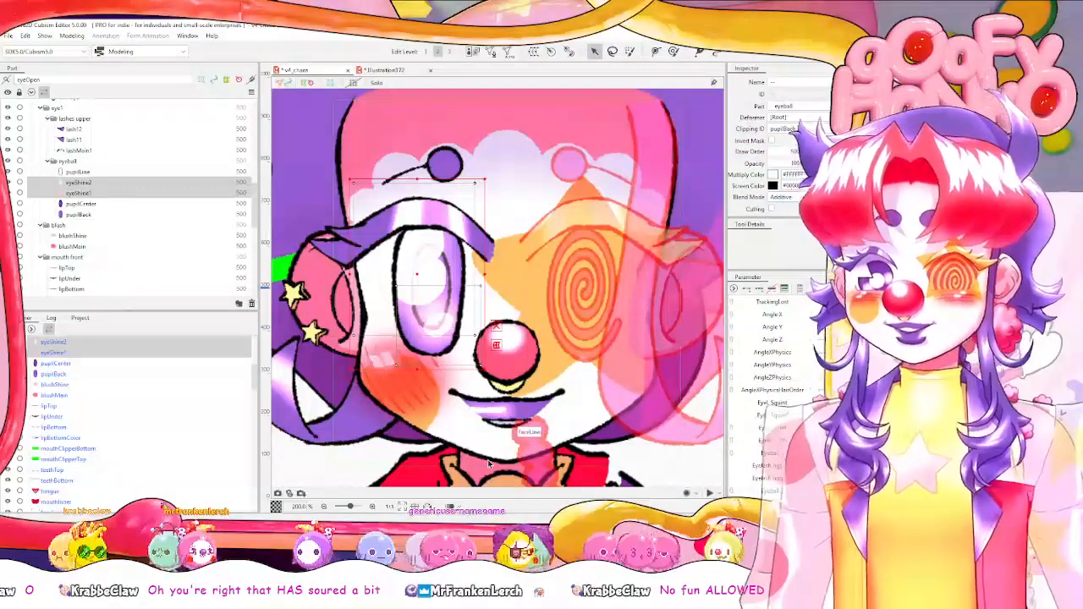
# Open the faceLine mesh for editing and delete all its existing mesh points.
pyautogui.click(518, 430)
pyautogui.click(491, 53)
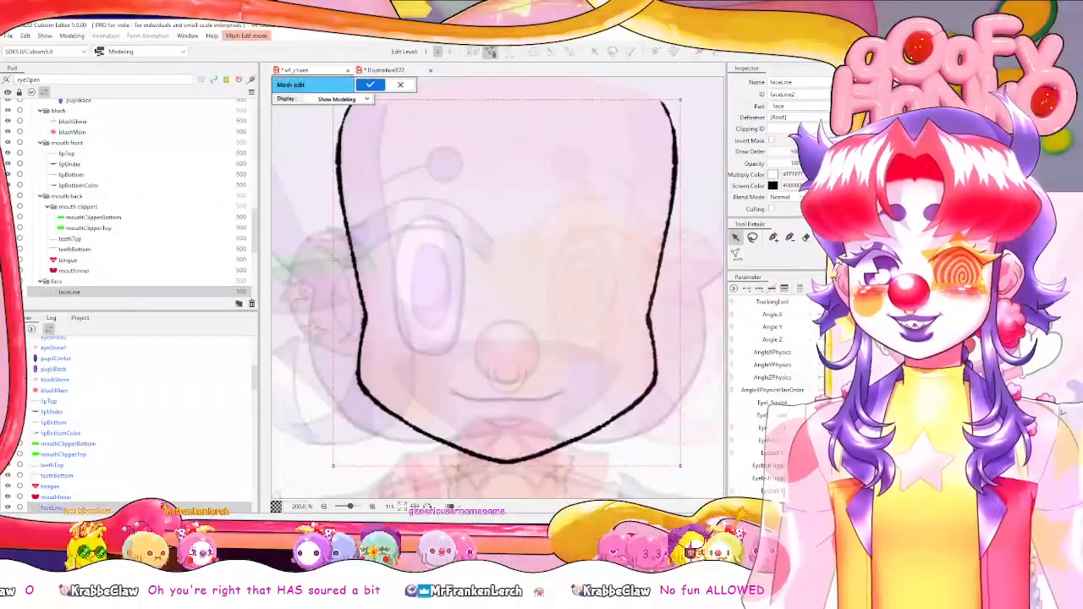
pyautogui.scroll(-3, 611, 250)
pyautogui.click(752, 238)
pyautogui.moveTo(489, 158)
pyautogui.mouseDown()
pyautogui.moveTo(570, 381)
pyautogui.moveTo(698, 280)
pyautogui.moveTo(612, 173)
pyautogui.mouseUp()
pyautogui.press('Delete')
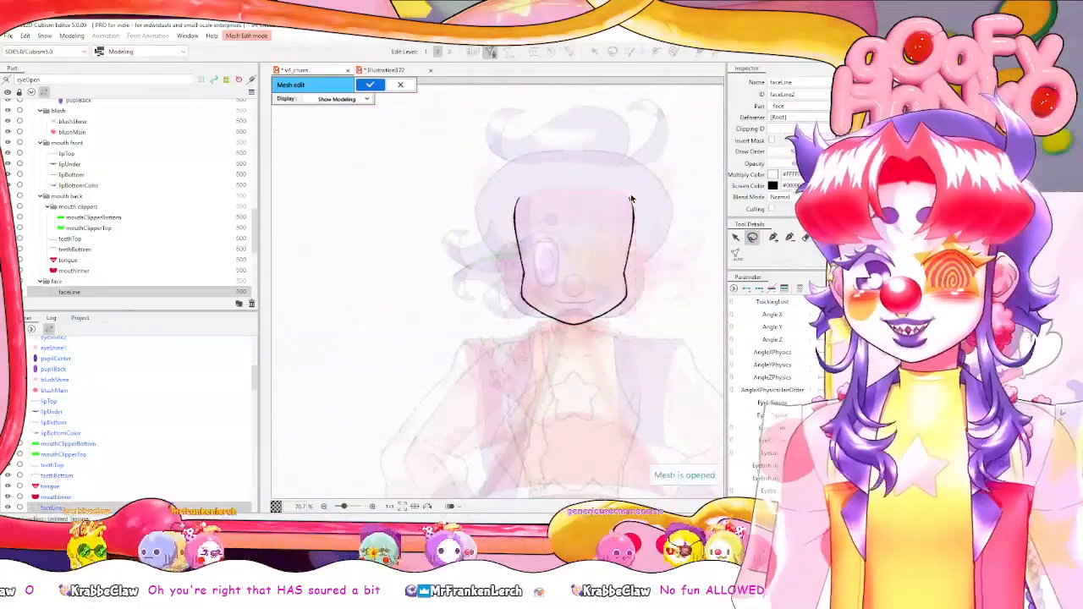
# Trace the face outline from the forehead edge down to the chin with stroke mesh-mapping, mirrored across the vertical axis.
pyautogui.scroll(4, 631, 206)
pyautogui.scroll(-3, 617, 224)
pyautogui.moveTo(572, 278); pyautogui.dragTo(565, 281)
pyautogui.scroll(2, 565, 283)
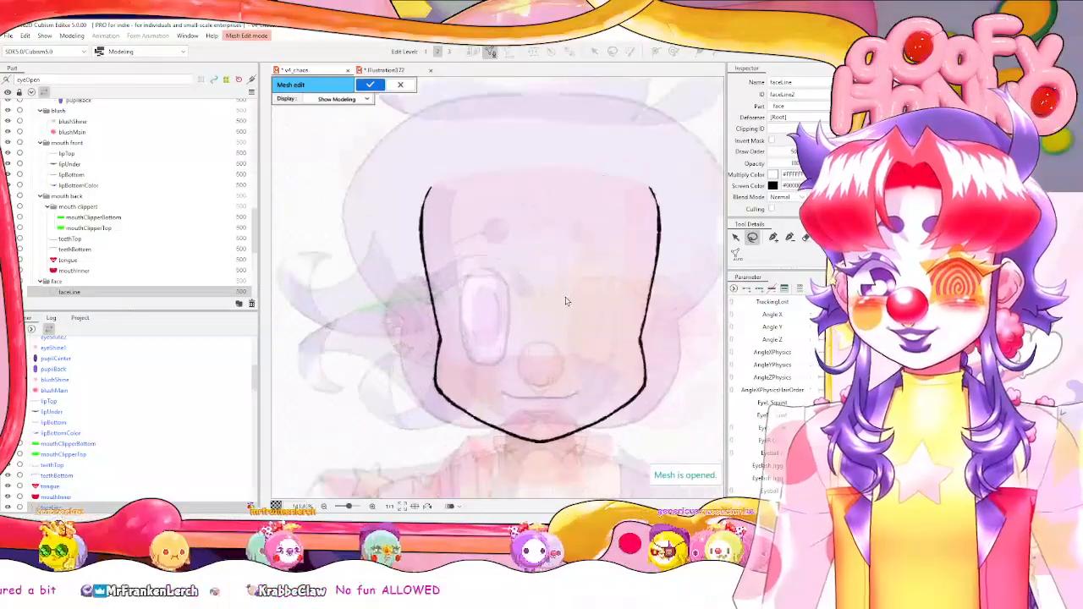
pyautogui.scroll(-1, 567, 292)
pyautogui.scroll(1, 567, 301)
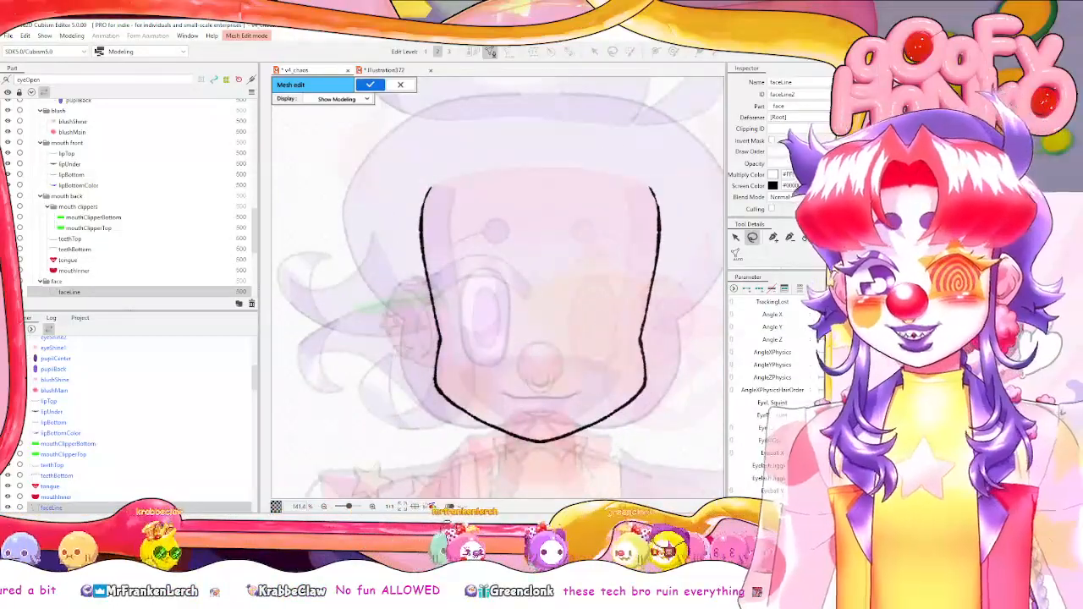
pyautogui.click(774, 238)
pyautogui.click(434, 191)
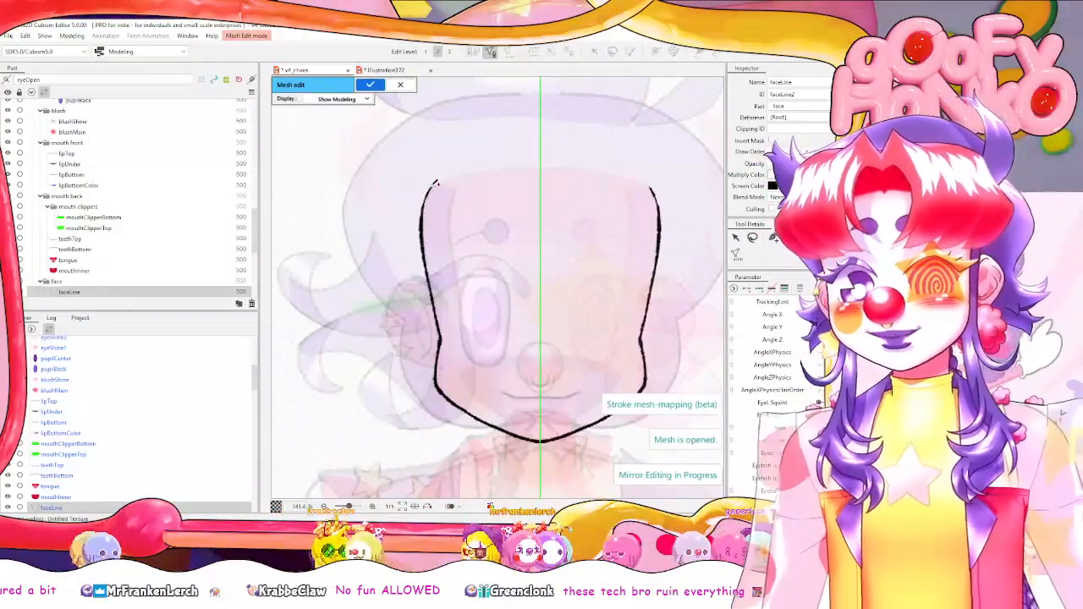
pyautogui.moveTo(435, 183); pyautogui.dragTo(422, 222)
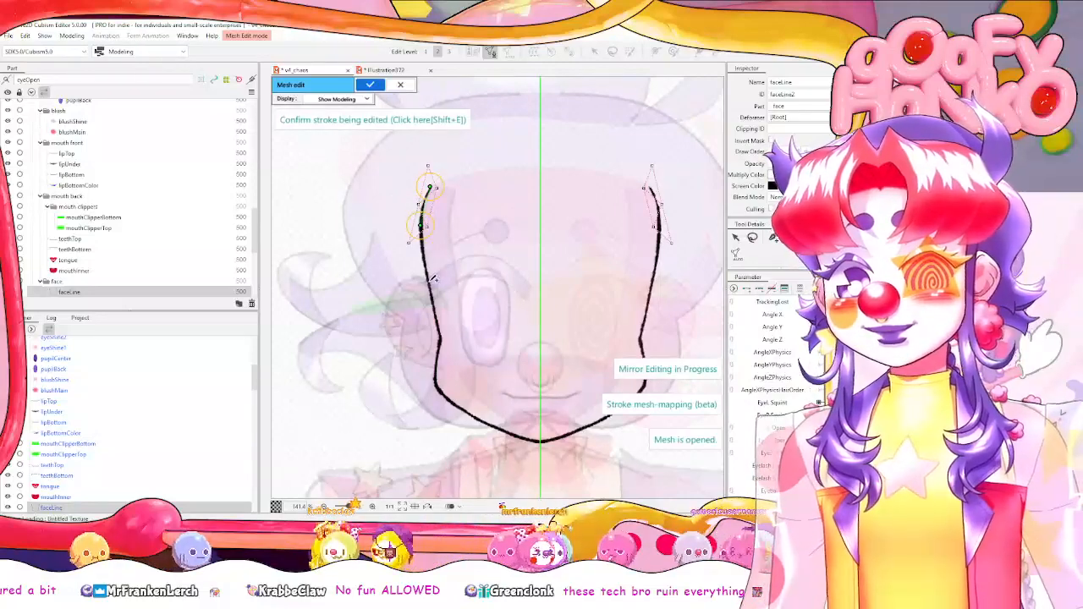
pyautogui.click(430, 281)
pyautogui.click(441, 339)
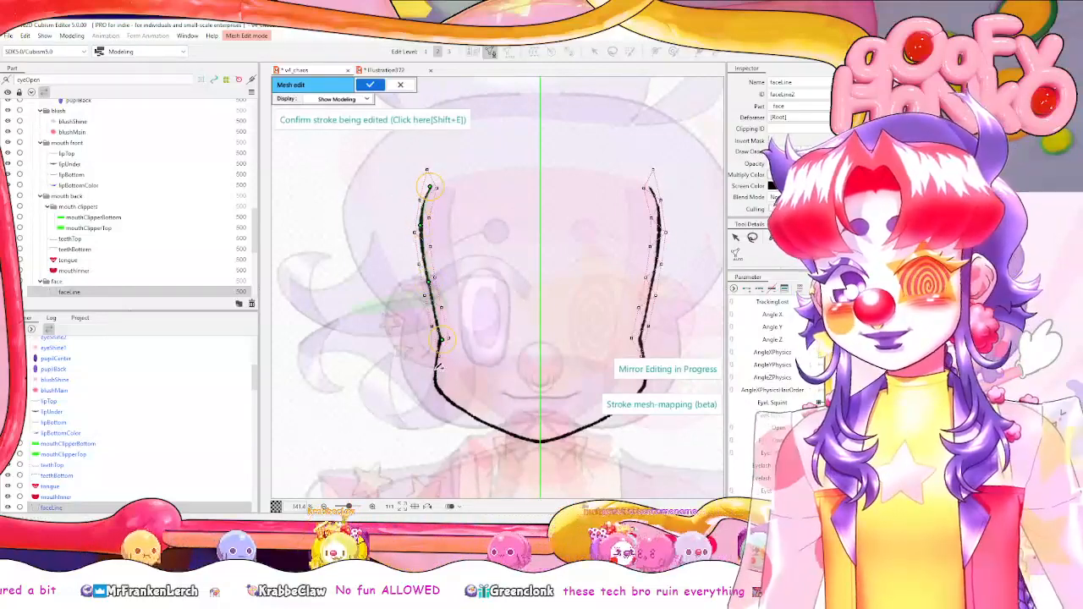
pyautogui.click(439, 389)
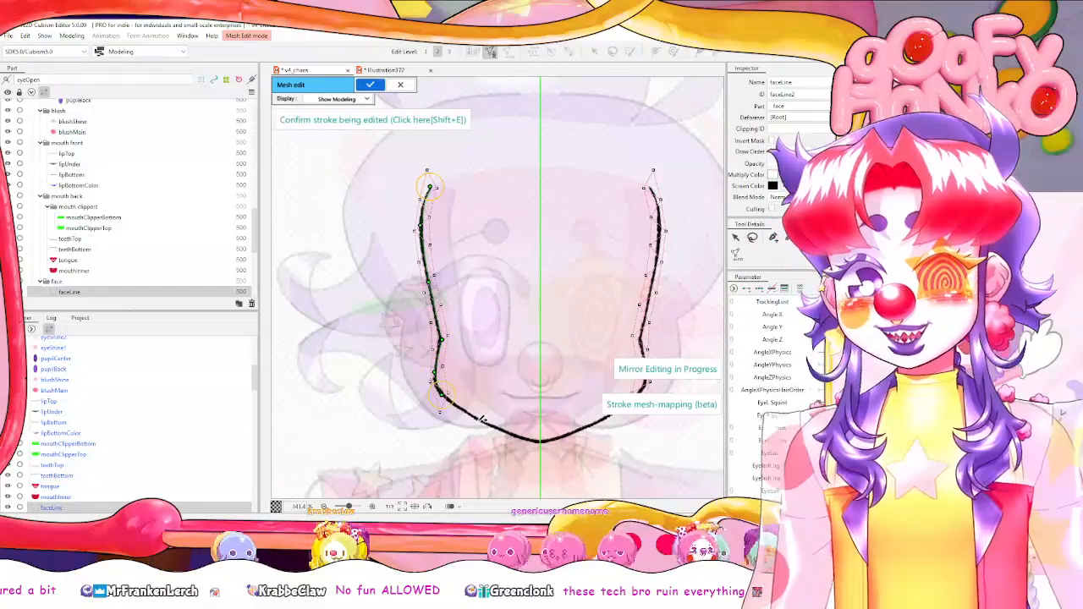
pyautogui.moveTo(482, 421); pyautogui.dragTo(538, 440)
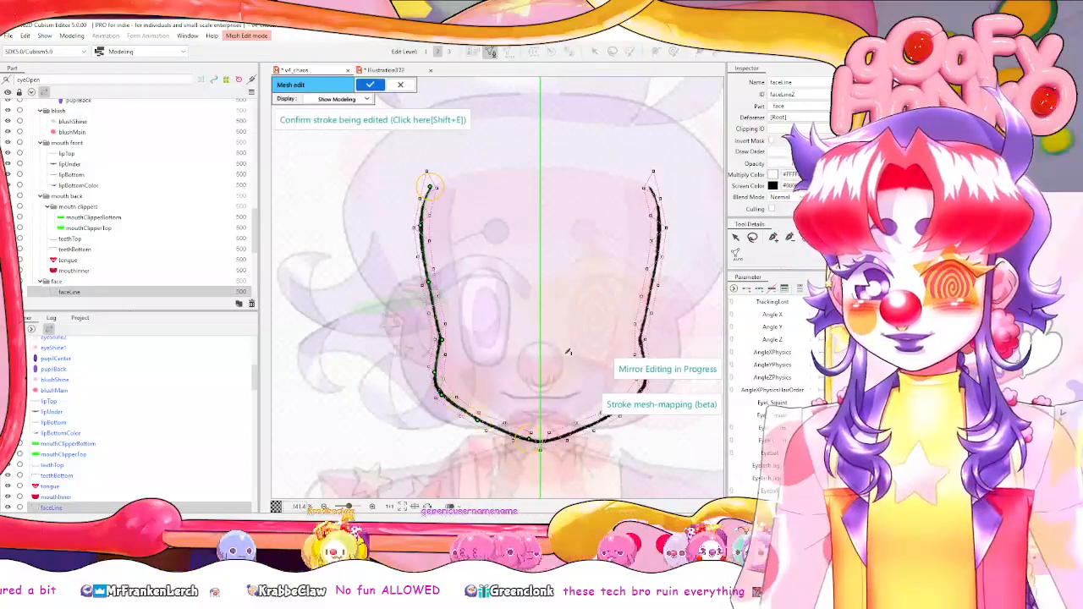
# Adjust the mesh-mapping settings so the faceLine stroke has denser points, and confirm the stroke.
pyautogui.click(805, 238)
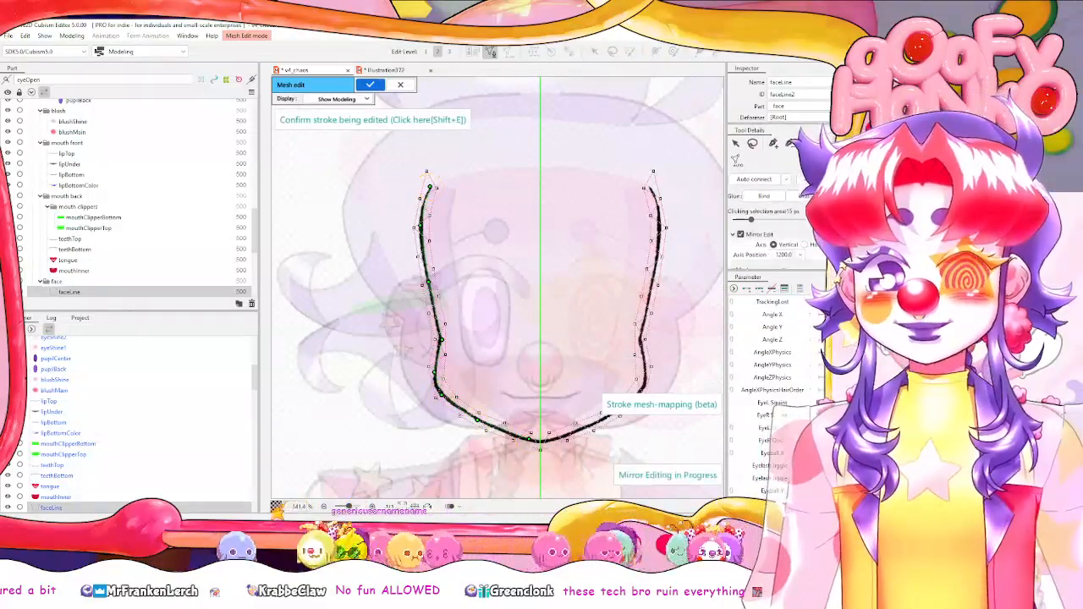
pyautogui.scroll(-3, 770, 203)
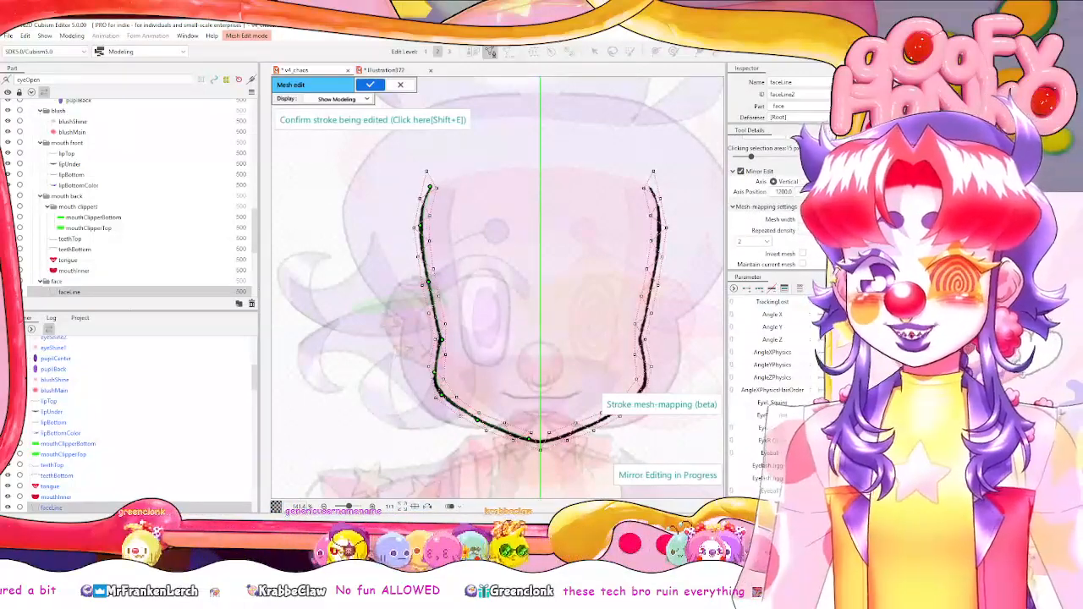
pyautogui.moveTo(815, 230); pyautogui.dragTo(831, 230)
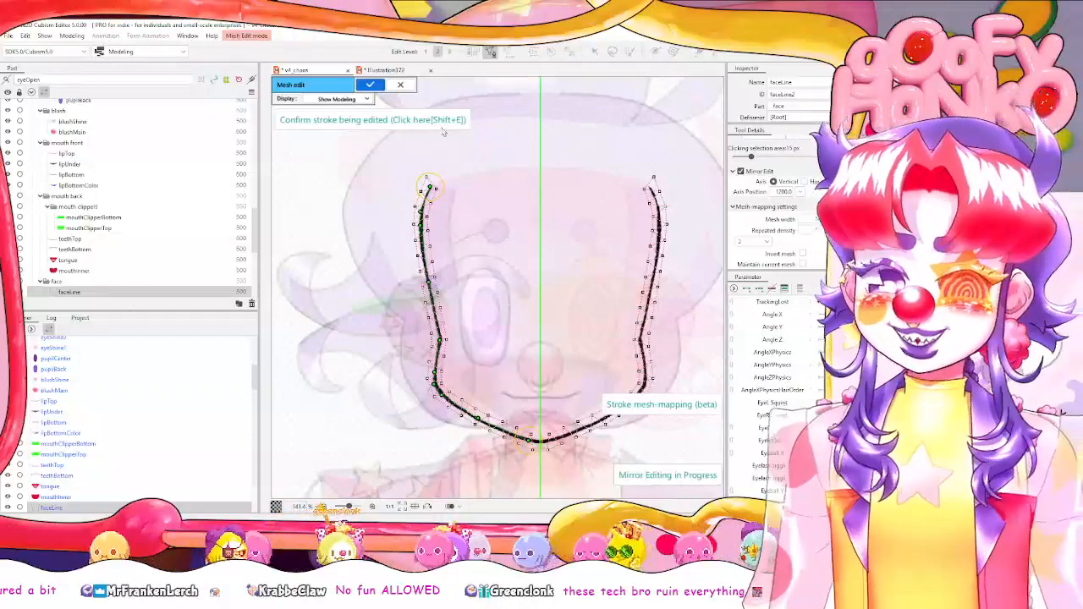
pyautogui.click(404, 122)
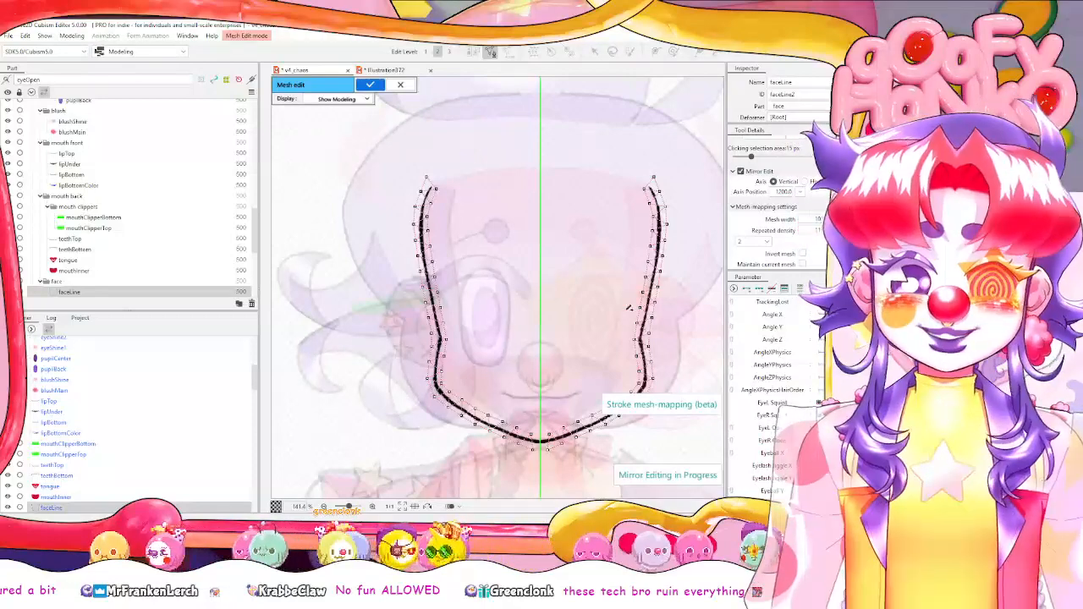
# Join the two mirrored halves of the faceLine mesh at the chin with points on the centre axis, and apply the mesh edit.
pyautogui.scroll(5, 588, 389)
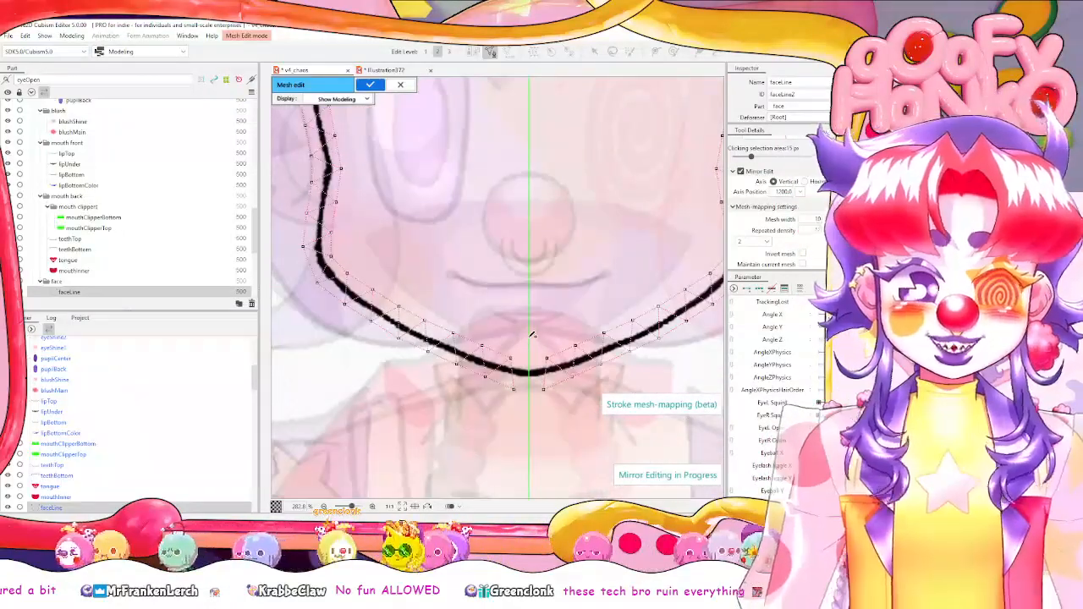
pyautogui.scroll(2, 527, 336)
pyautogui.press('v')
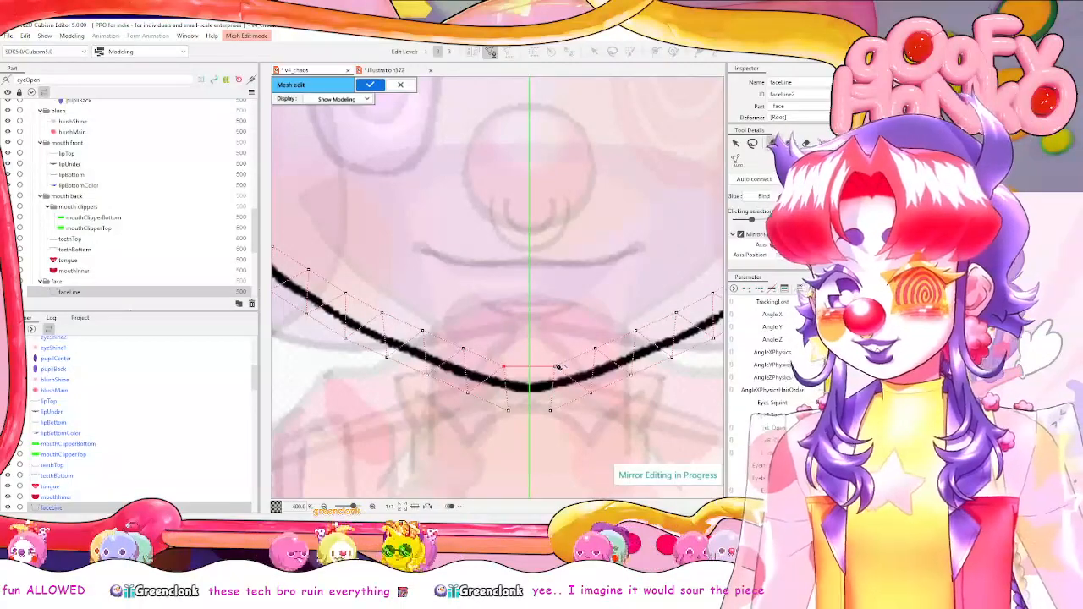
pyautogui.click(550, 411)
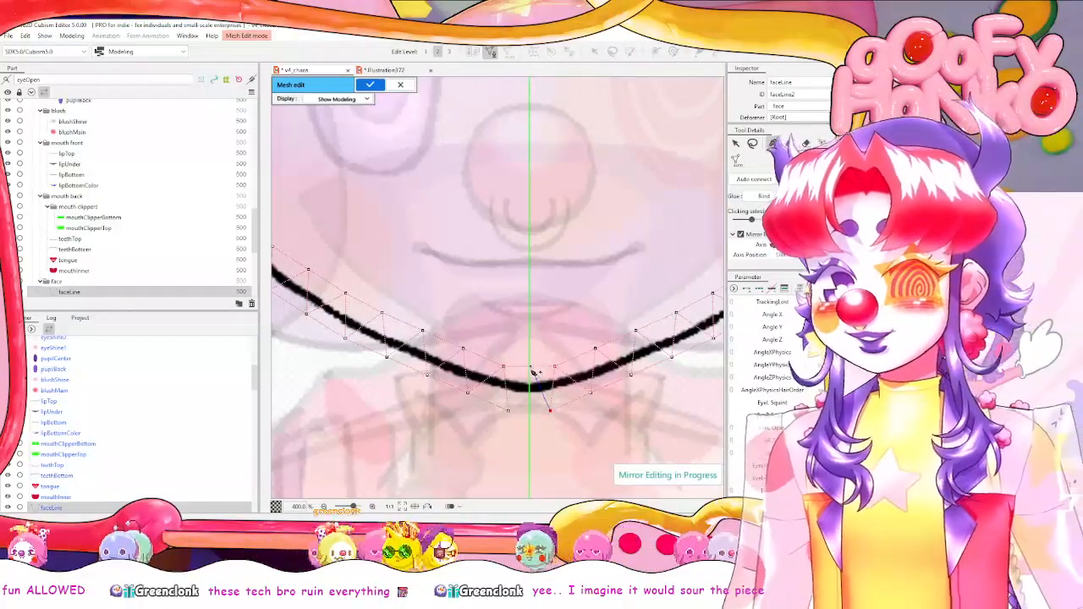
pyautogui.keyDown('shift'); pyautogui.click(509, 412); pyautogui.keyUp('shift')
pyautogui.press('p')
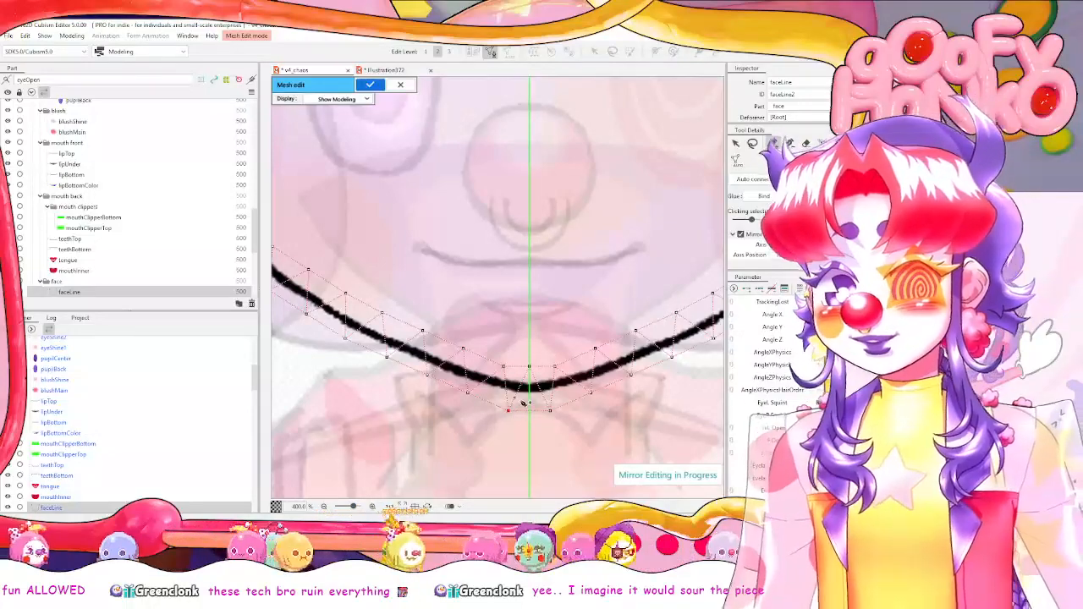
pyautogui.scroll(-3, 523, 386)
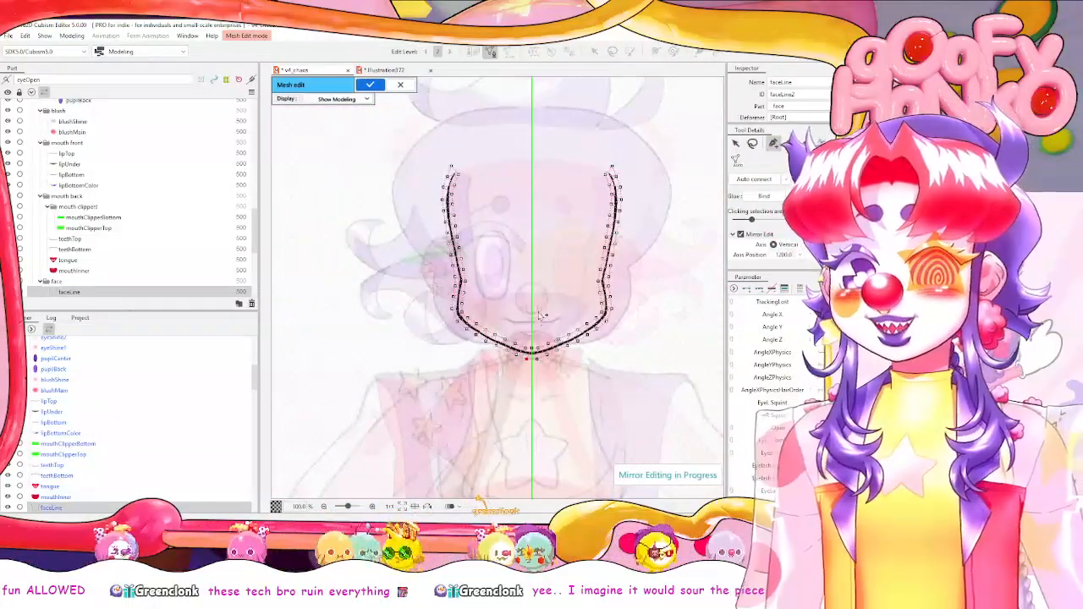
pyautogui.click(370, 84)
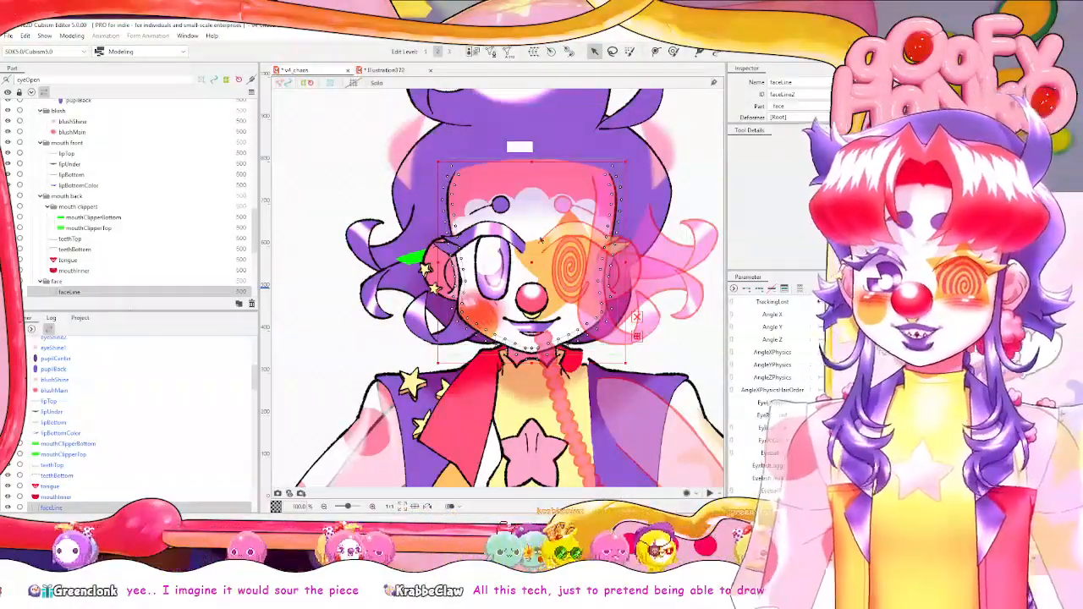
# Open the faceBack mesh for editing, clear its existing points and paste in the faceLine mesh points.
pyautogui.scroll(1, 536, 277)
pyautogui.scroll(1, 536, 277)
pyautogui.moveTo(536, 277); pyautogui.dragTo(531, 291)
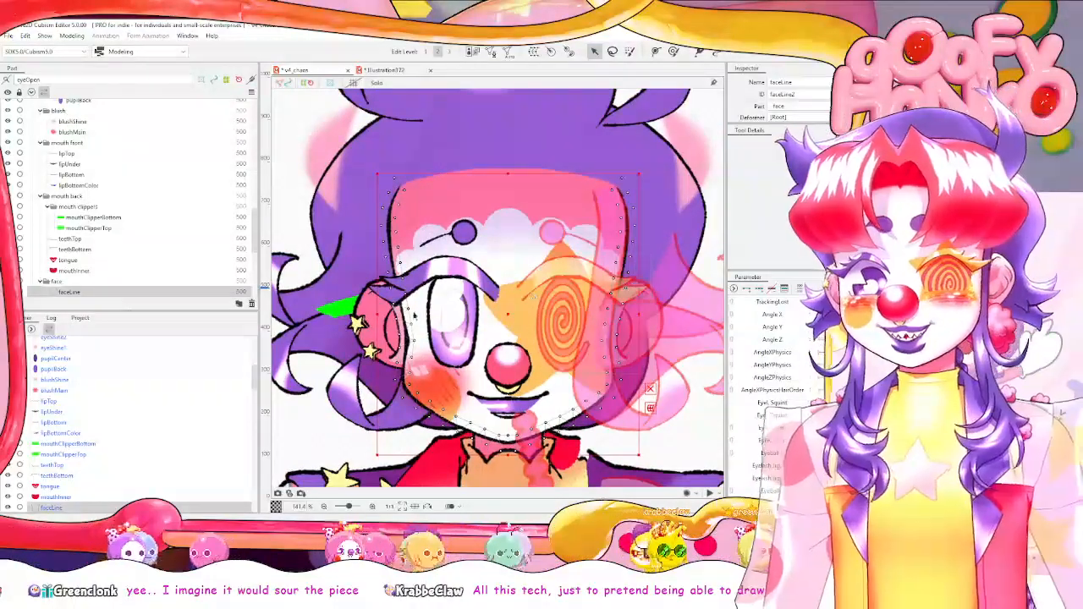
pyautogui.scroll(-2, 174, 463)
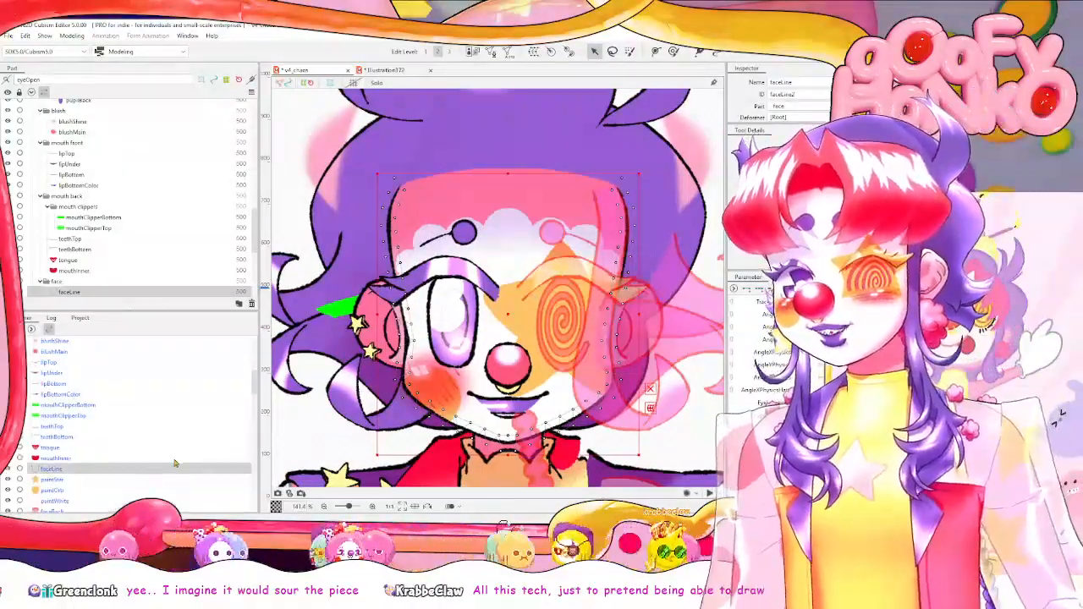
pyautogui.scroll(-3, 174, 463)
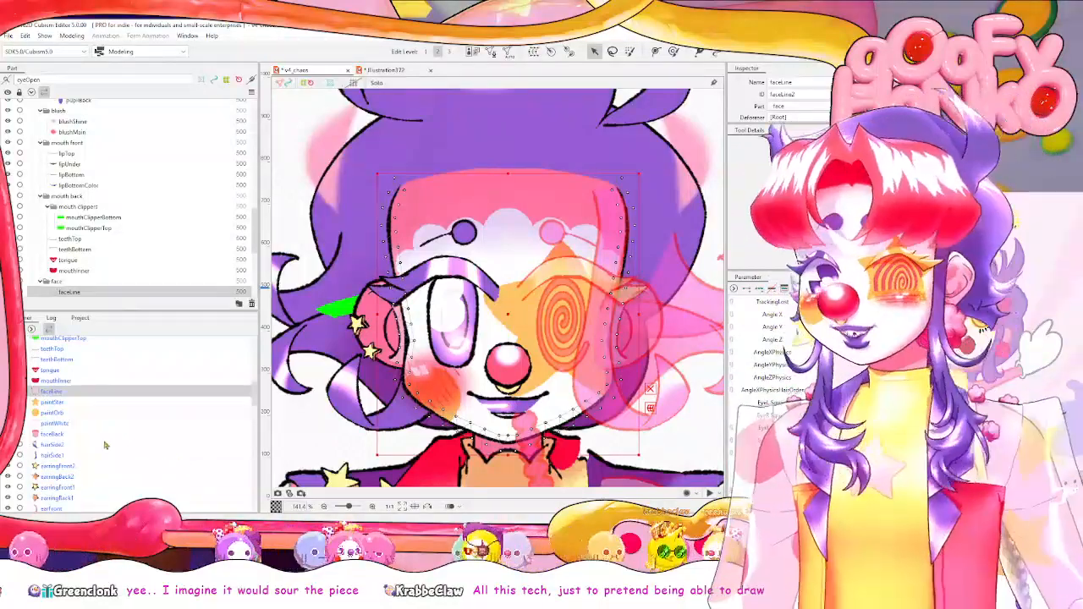
pyautogui.click(169, 433)
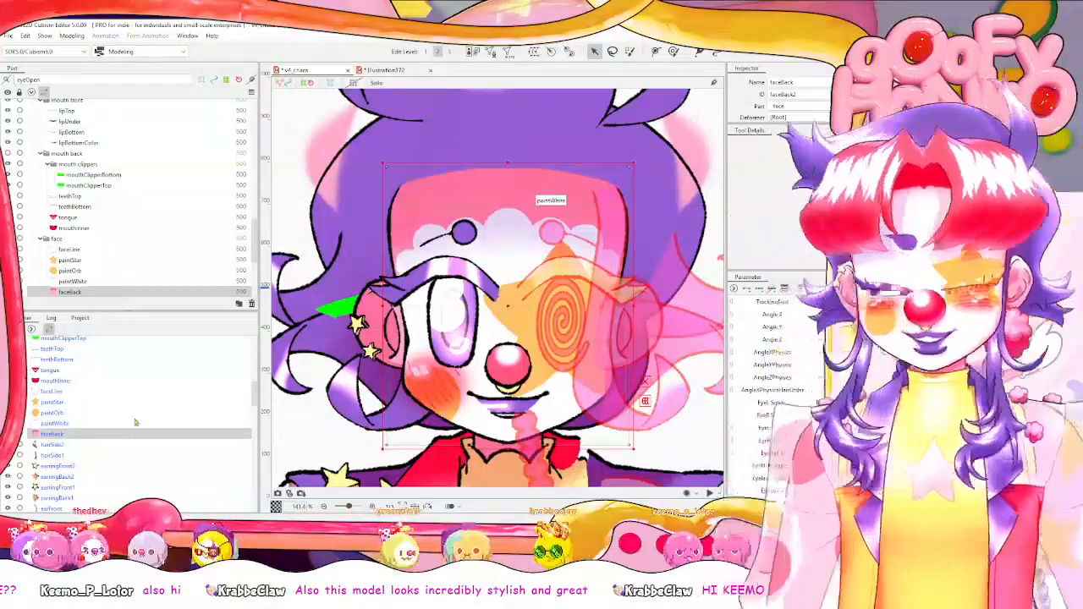
pyautogui.click(491, 53)
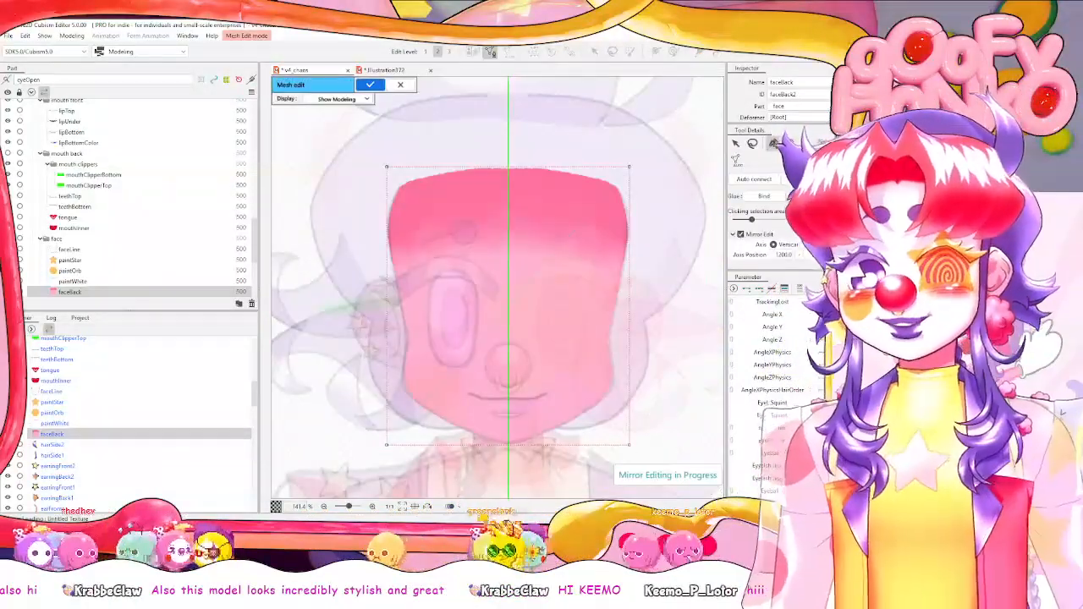
pyautogui.click(809, 143)
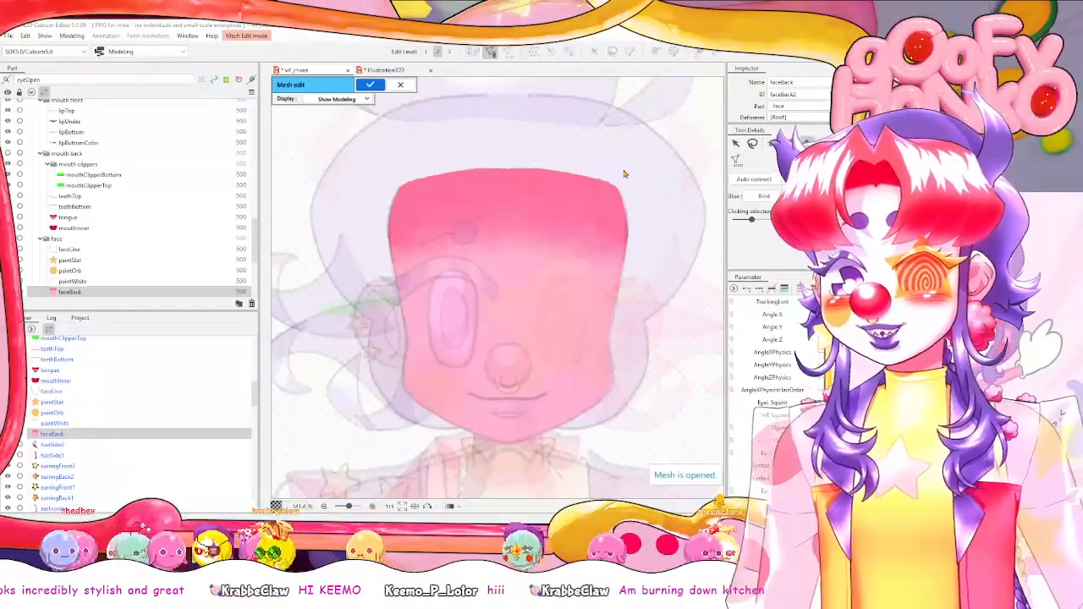
pyautogui.hotkey('ctrl', 'a')
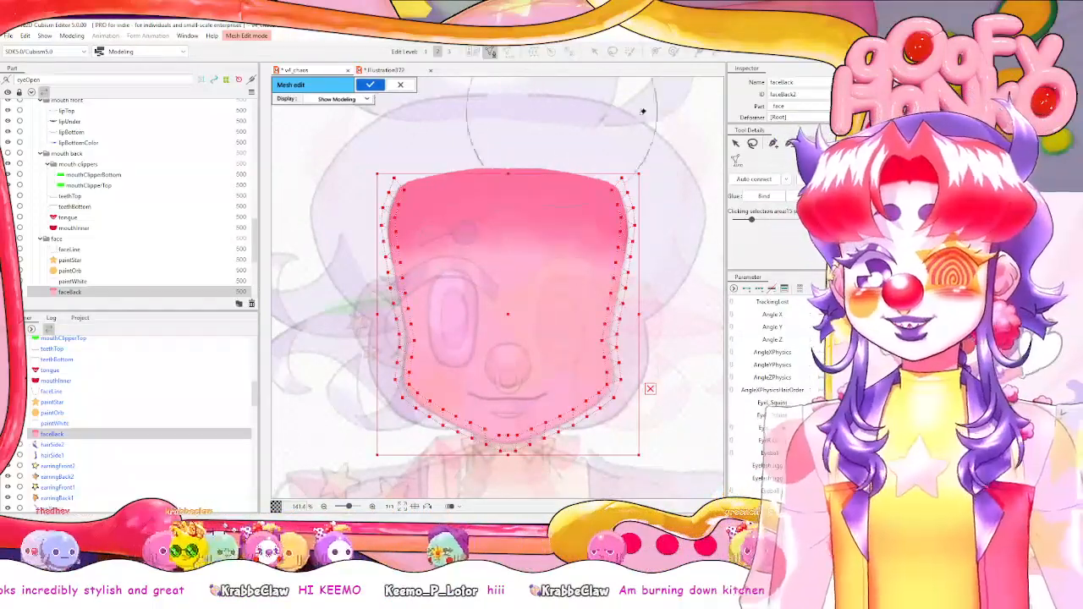
pyautogui.press('v')
pyautogui.click(692, 150)
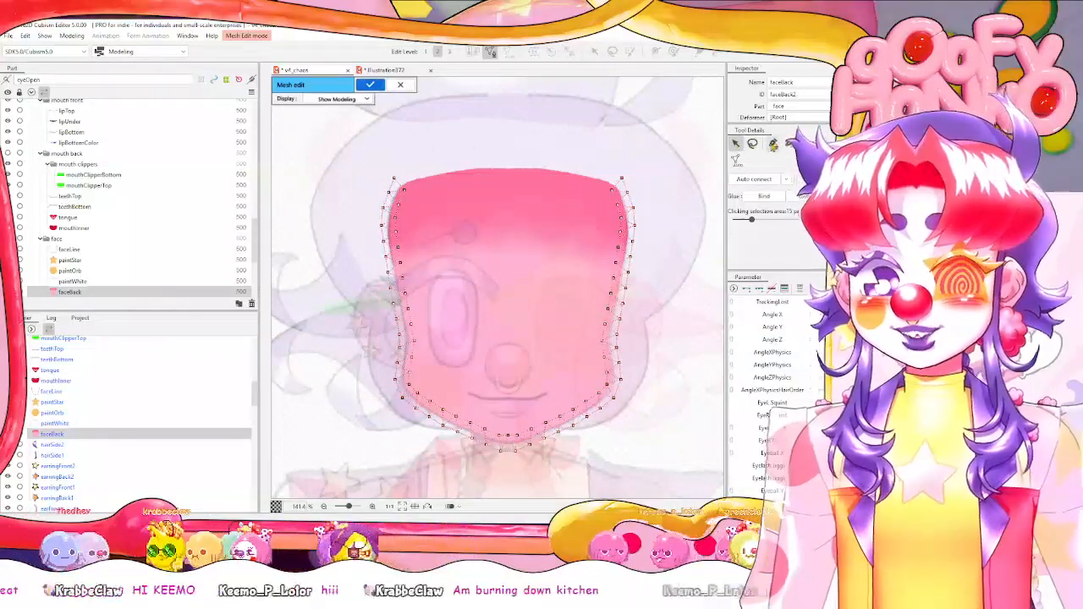
# Add vertically mirrored points along the forehead edge and inside the faceBack mesh, auto-connect them, then apply the edit and save the model.
pyautogui.click(773, 143)
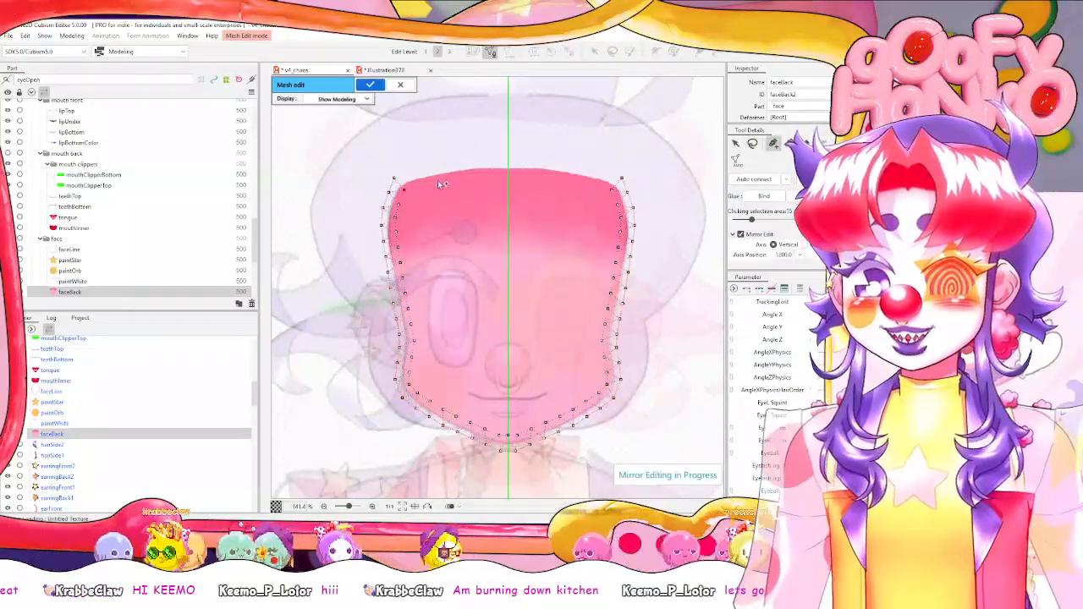
pyautogui.click(439, 179)
pyautogui.click(480, 175)
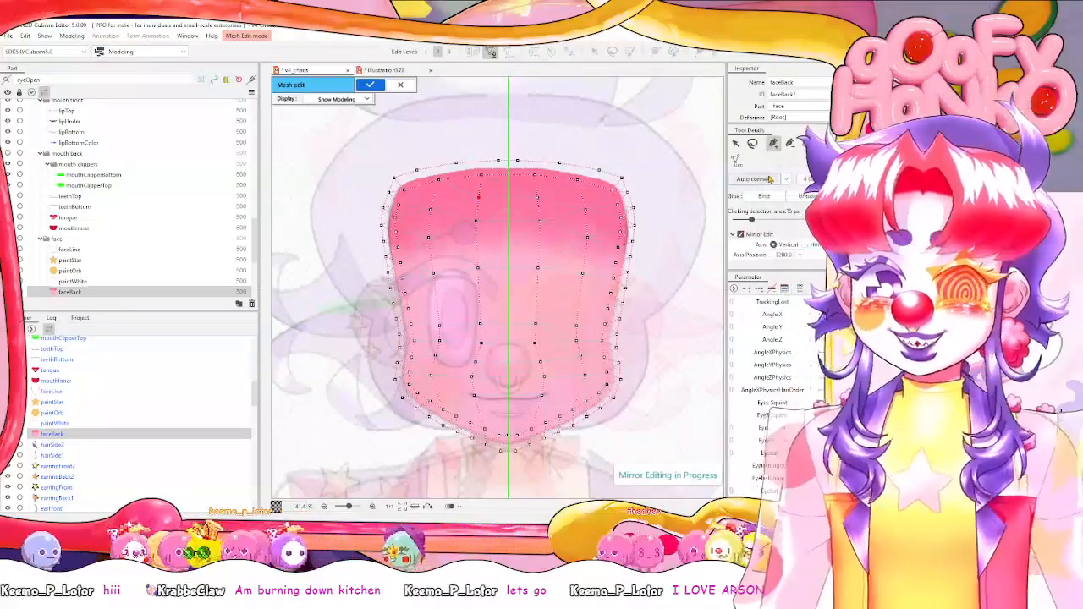
pyautogui.click(367, 87)
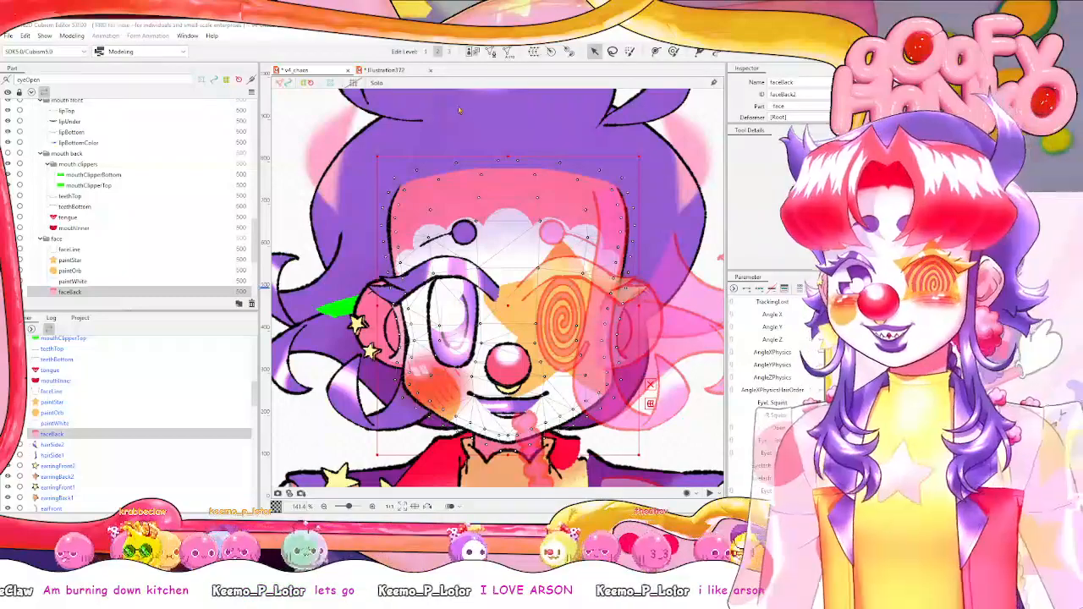
pyautogui.hotkey('ctrl', 's')
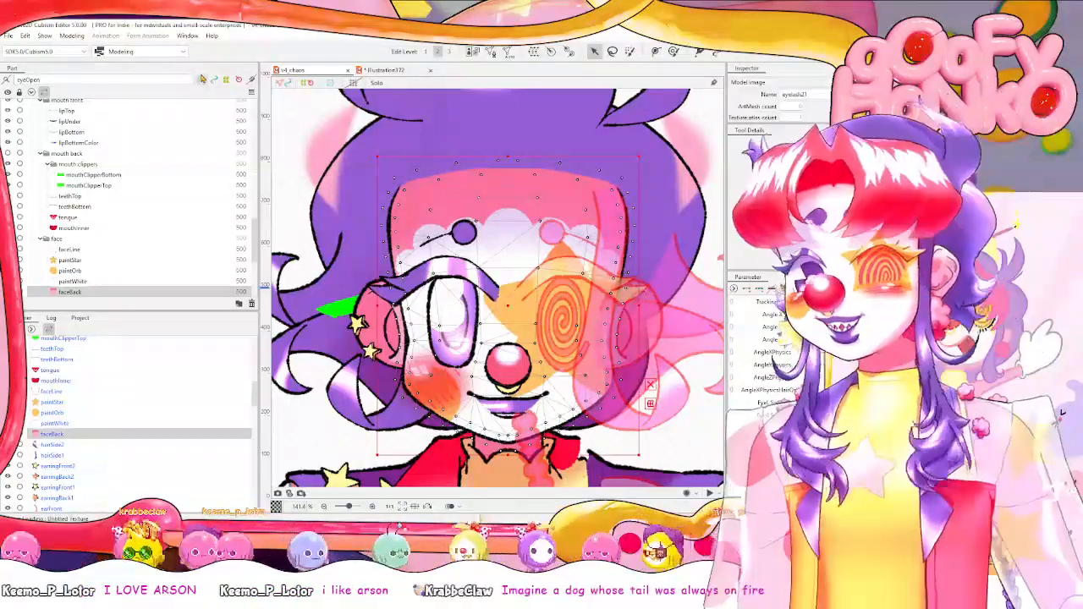
# Open the recent v4 model and select its facePaint mesh to examine how the face was meshed.
pyautogui.click(9, 36)
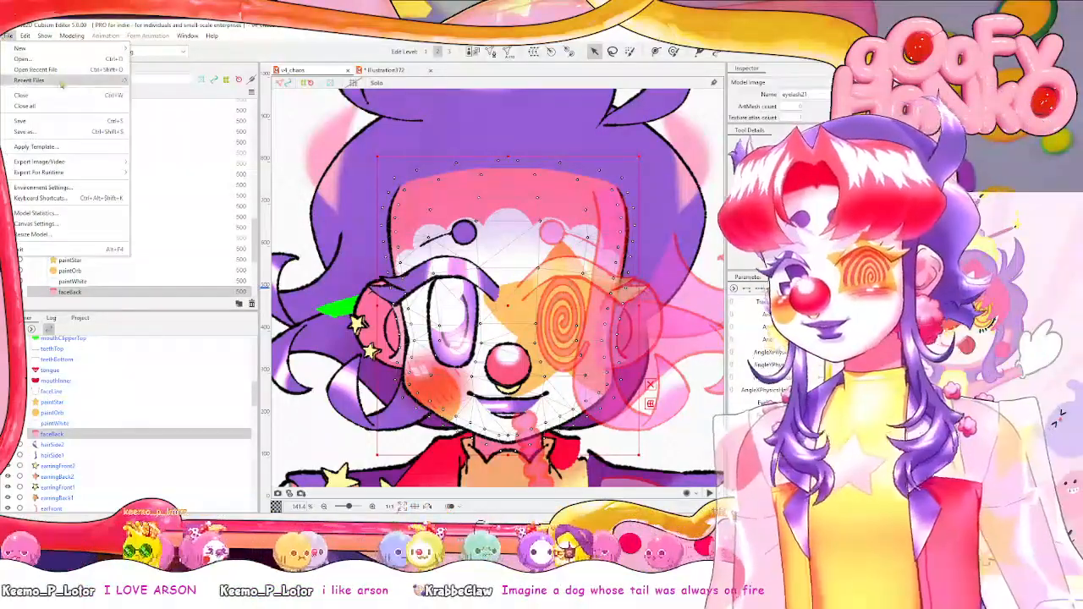
pyautogui.moveTo(81, 80)
pyautogui.press('Escape')
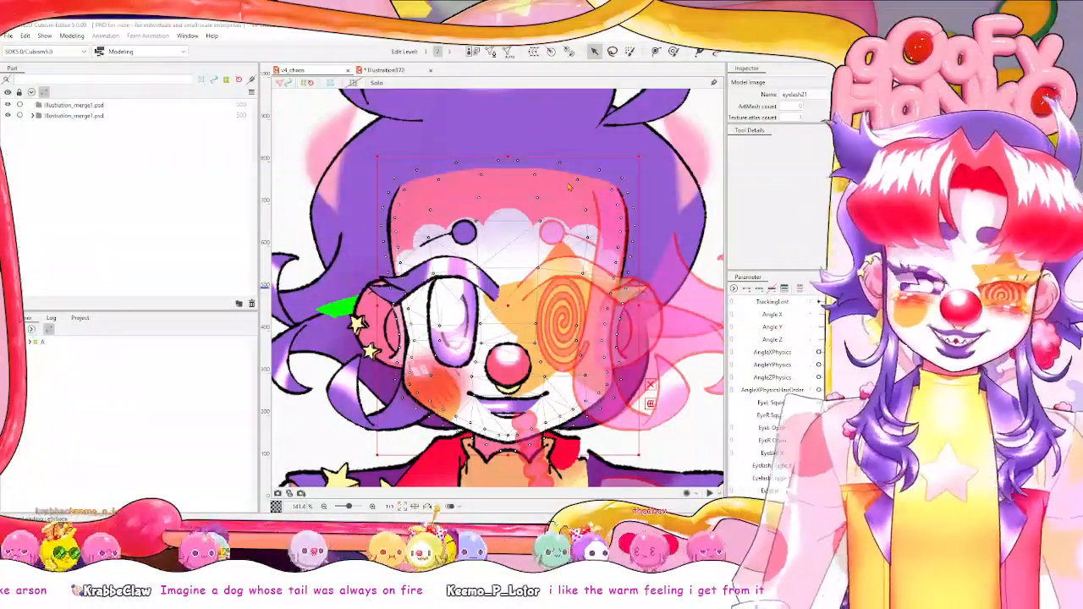
pyautogui.scroll(-2, 504, 155)
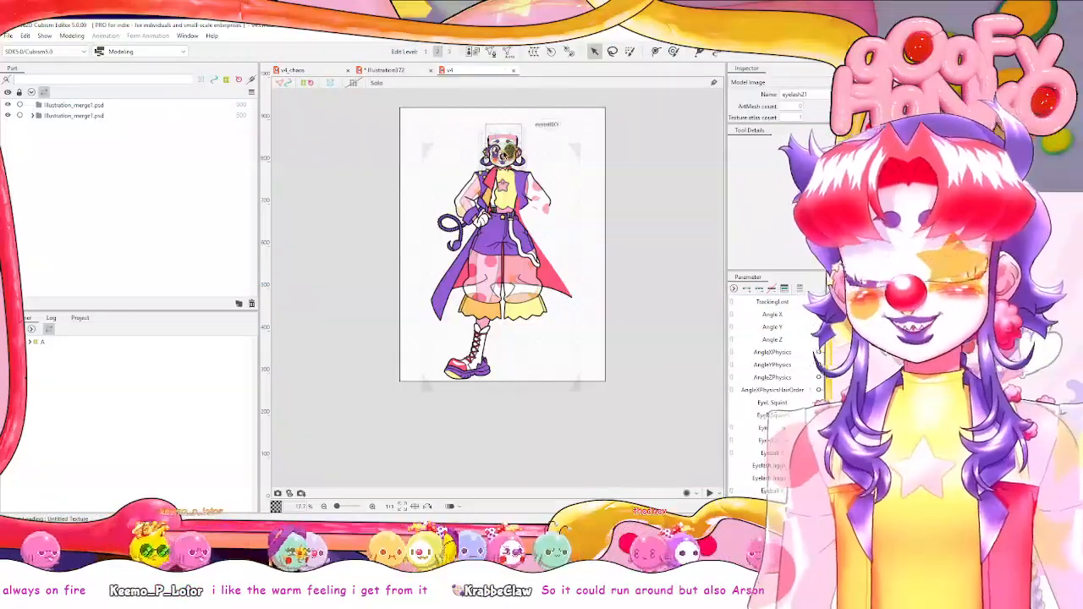
pyautogui.scroll(5, 504, 155)
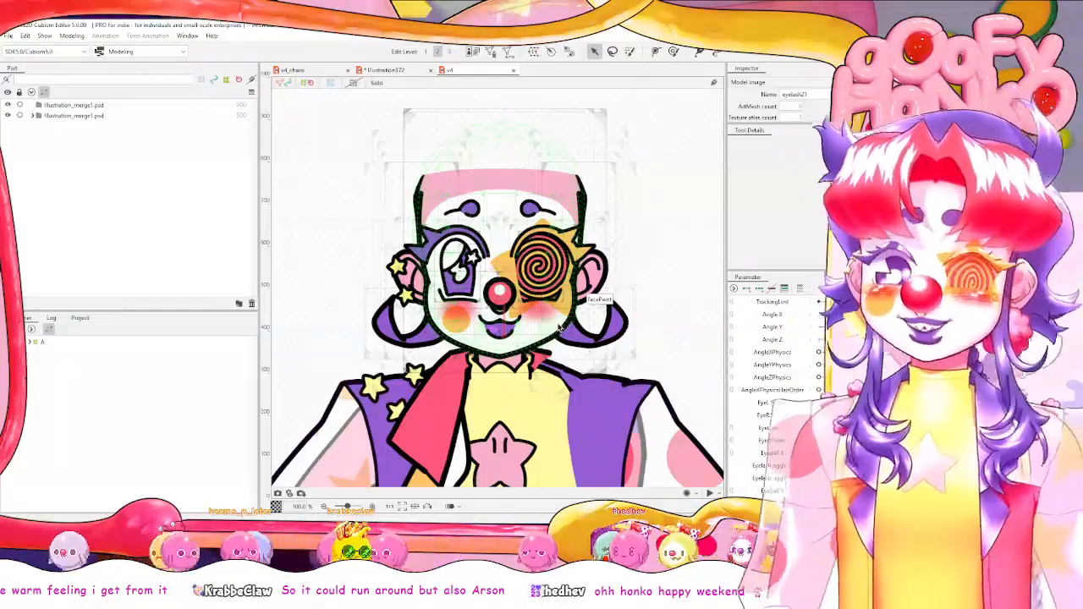
pyautogui.click(559, 328)
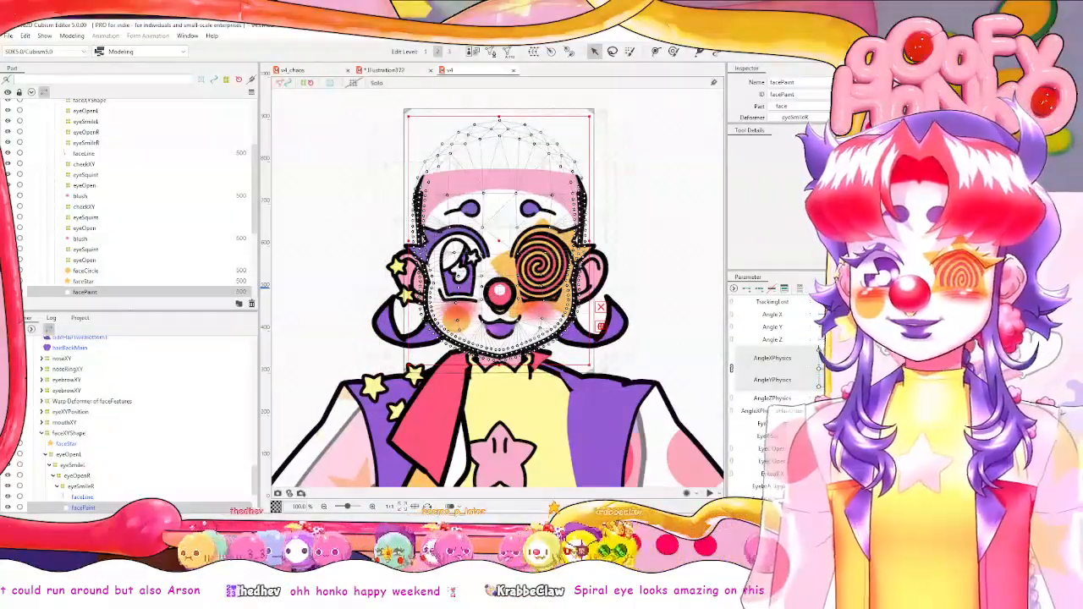
# Preview the v4 model's movement in its physics settings, and close the v4 model.
pyautogui.click(72, 36)
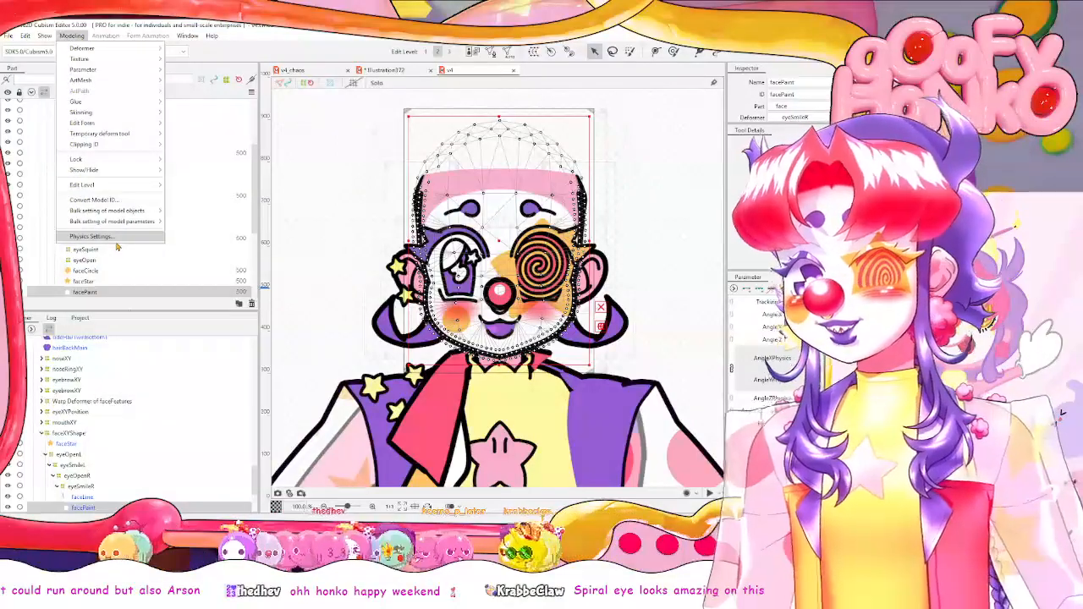
pyautogui.click(91, 237)
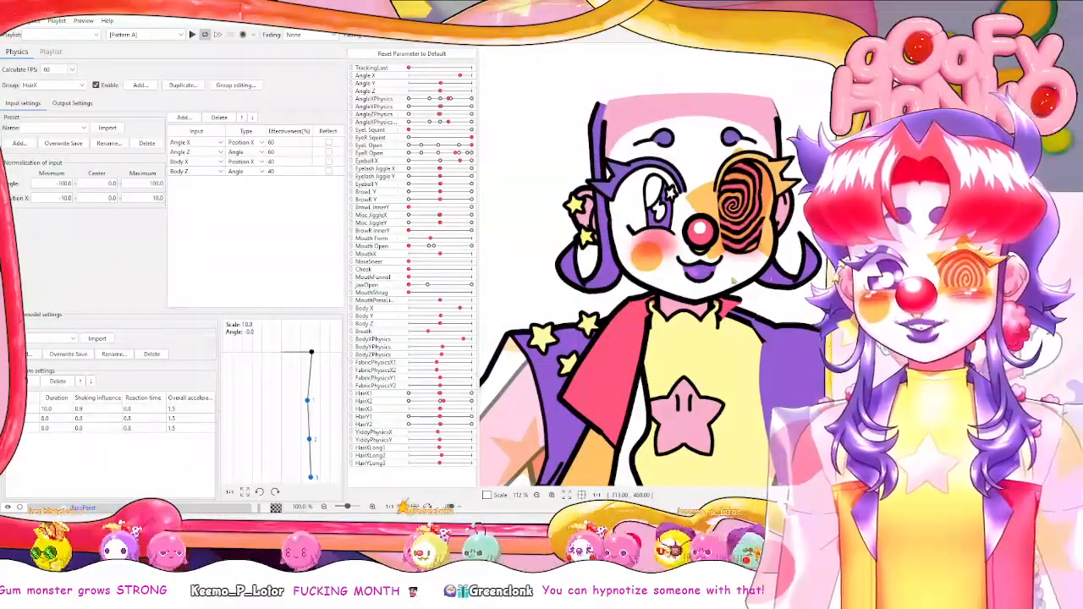
pyautogui.hotkey('alt', 'Tab')
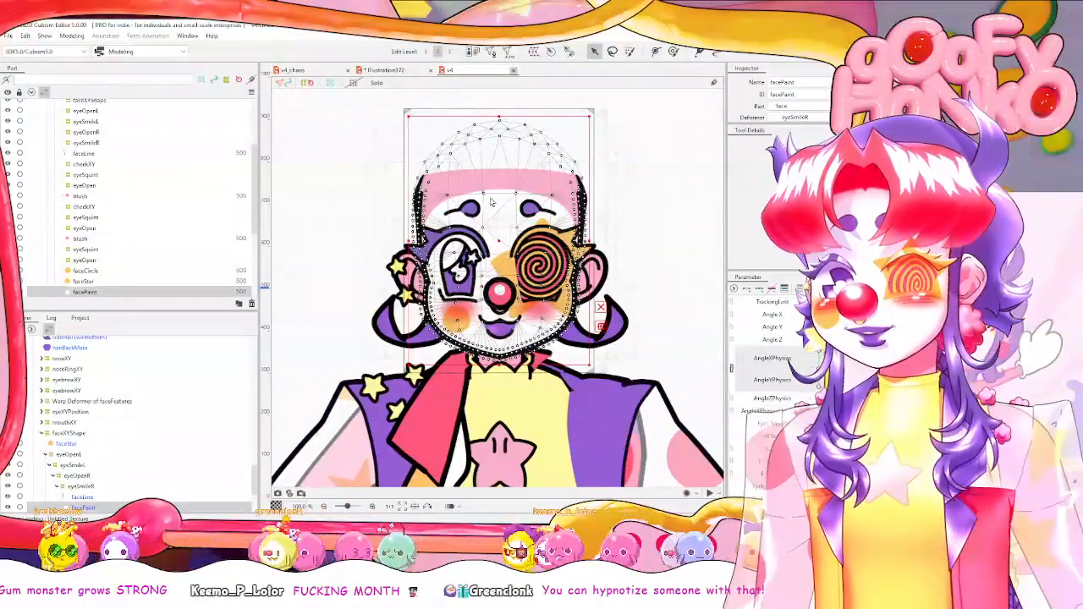
pyautogui.hotkey('ctrl', 'w')
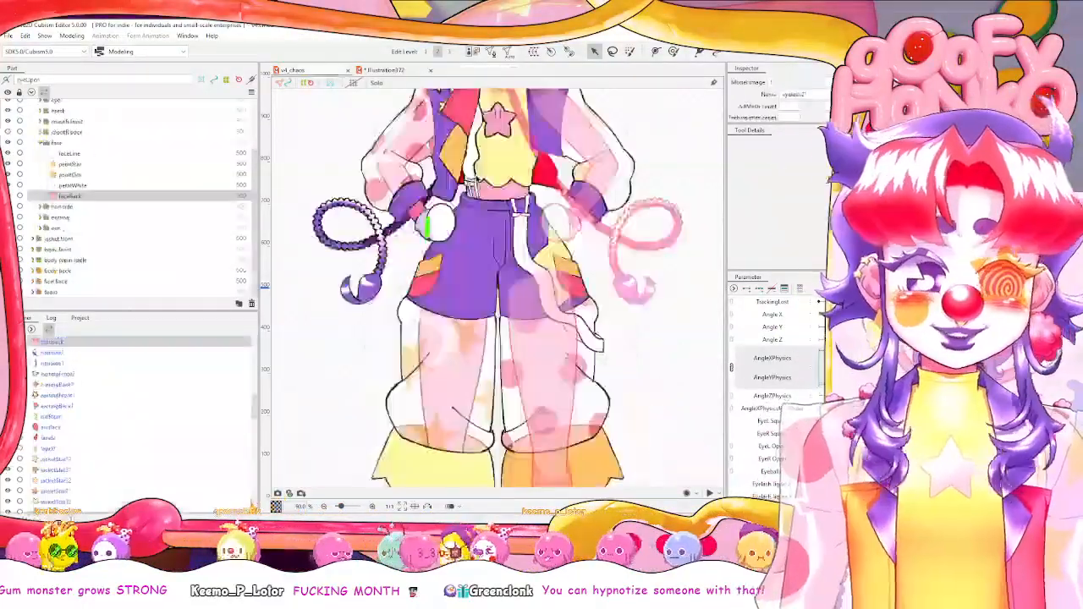
pyautogui.scroll(5, 523, 276)
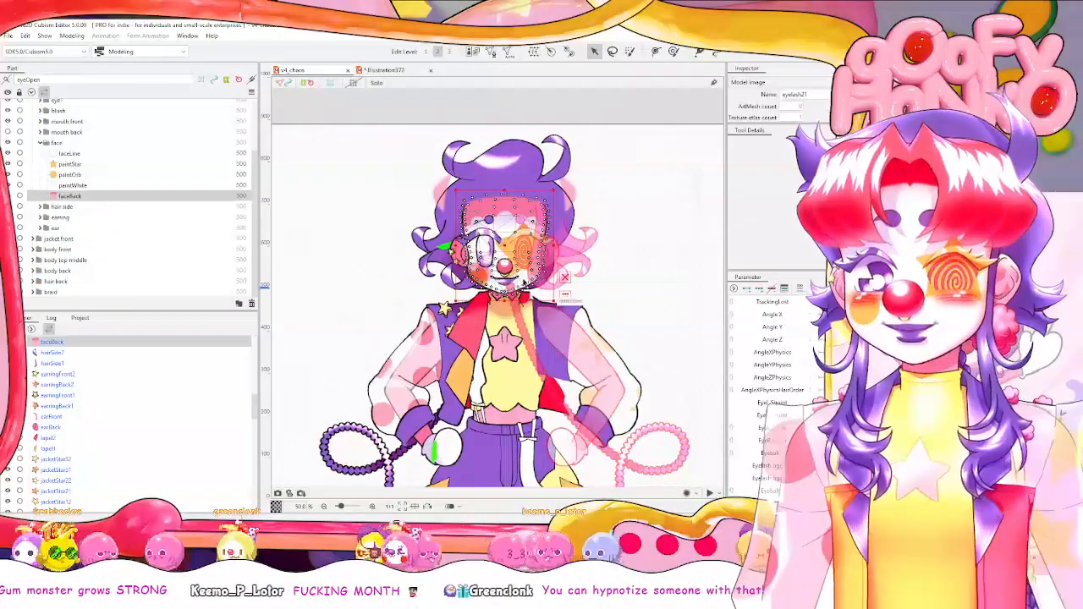
pyautogui.scroll(3, 523, 276)
pyautogui.scroll(-3, 523, 276)
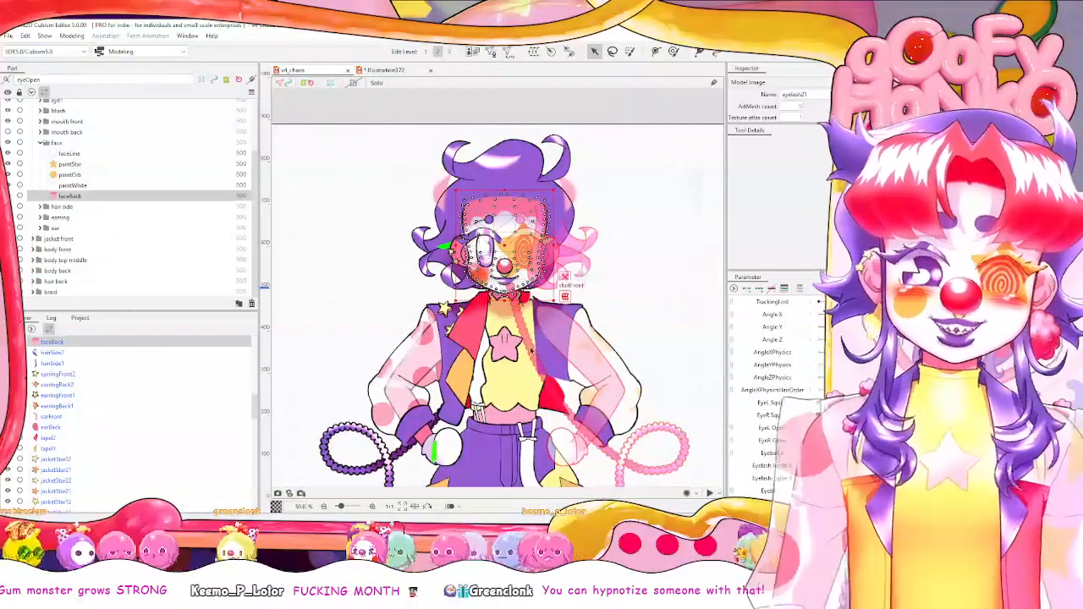
pyautogui.scroll(1, 523, 369)
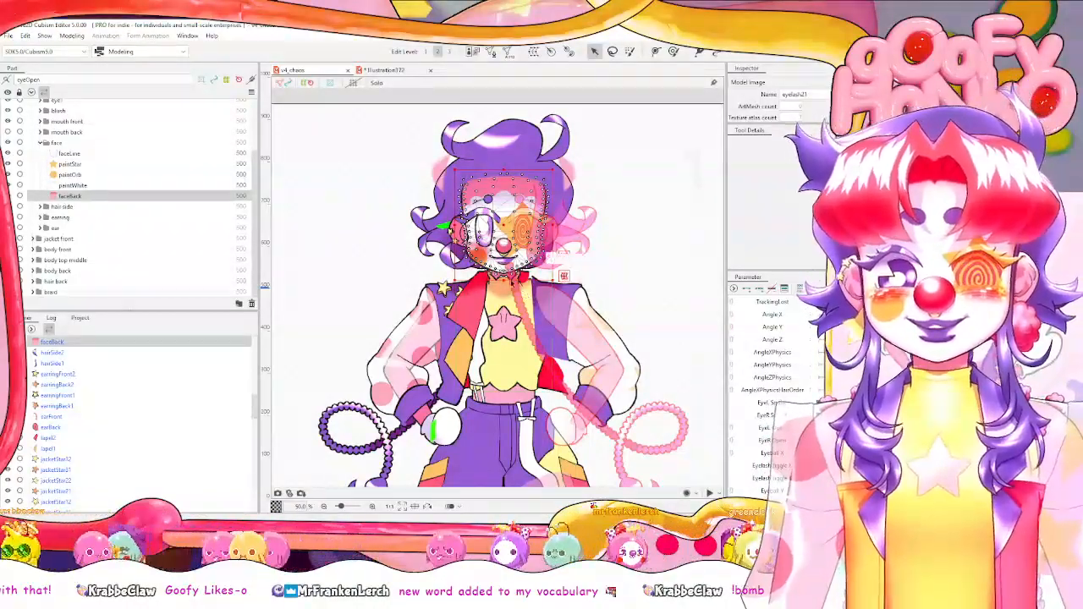
pyautogui.scroll(3, 525, 294)
pyautogui.scroll(1, 534, 384)
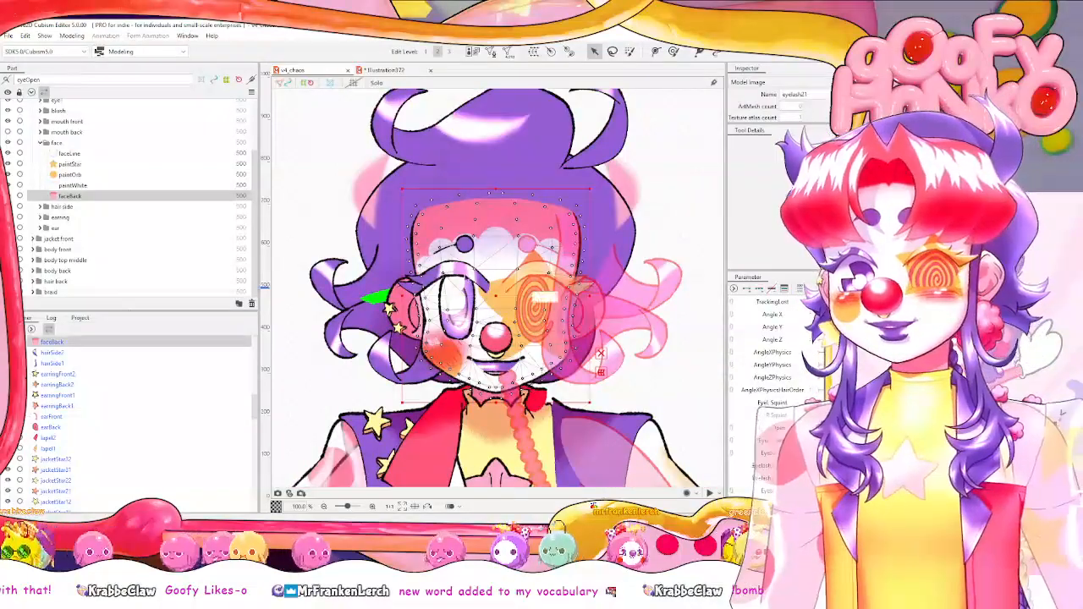
pyautogui.scroll(1, 507, 322)
pyautogui.scroll(-1, 491, 297)
pyautogui.scroll(1, 475, 281)
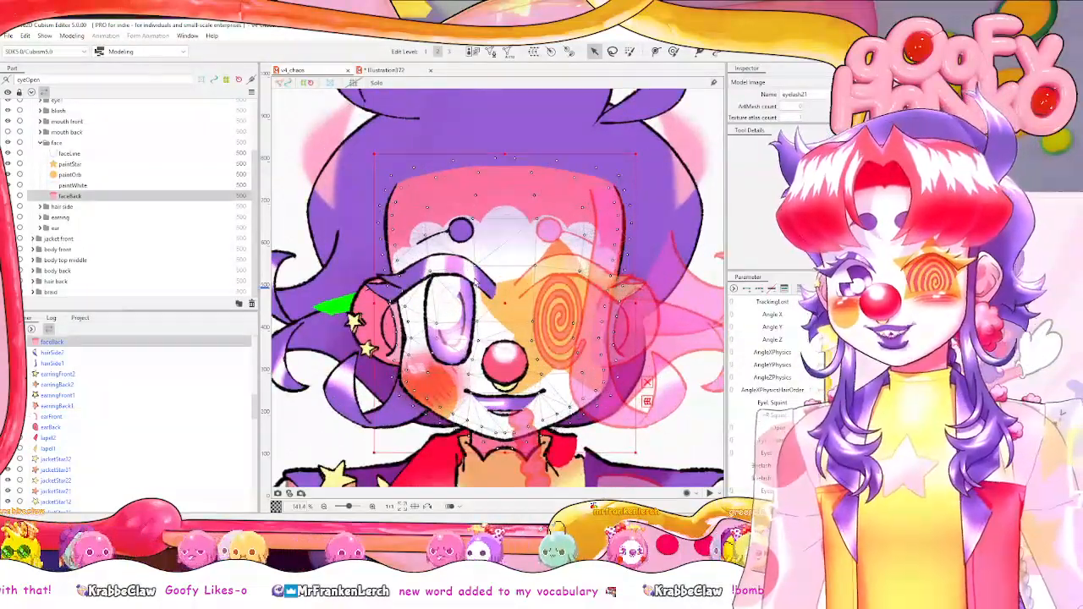
pyautogui.scroll(1, 476, 283)
pyautogui.scroll(-2, 478, 283)
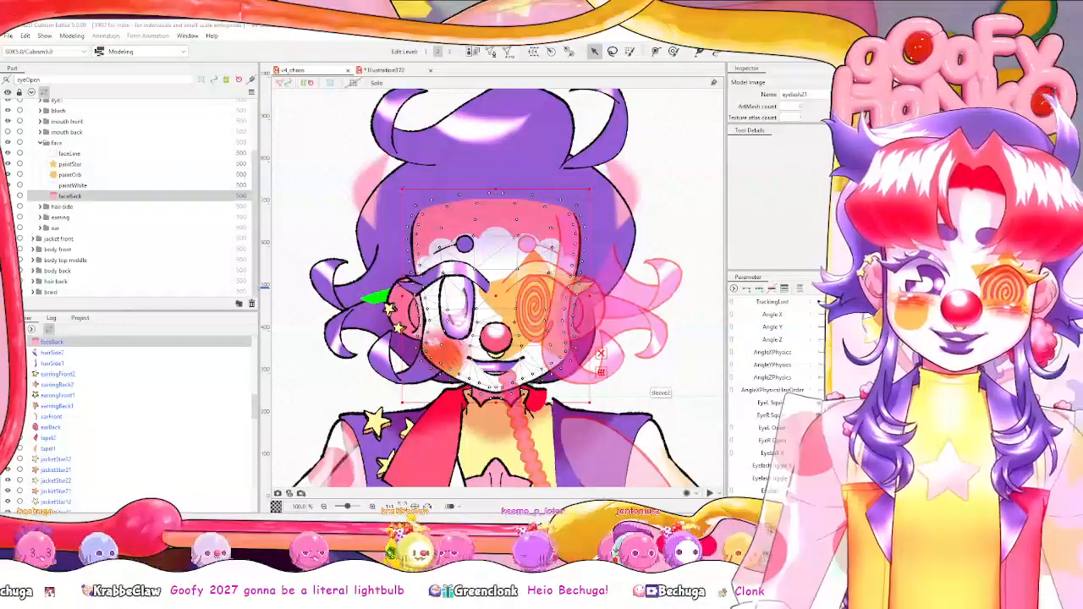
pyautogui.scroll(2, 635, 392)
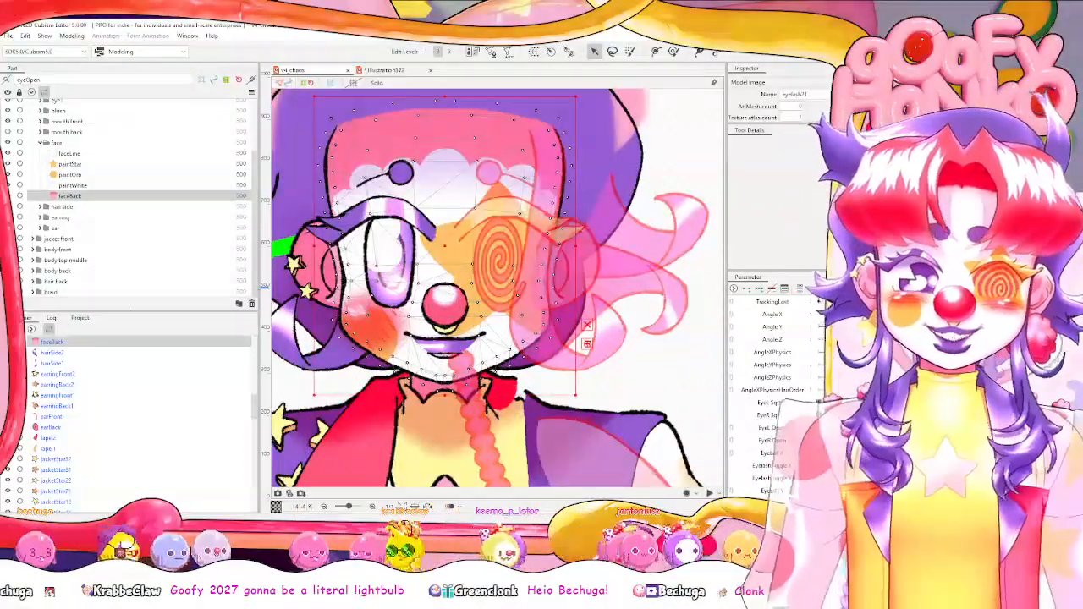
pyautogui.scroll(-2, 634, 392)
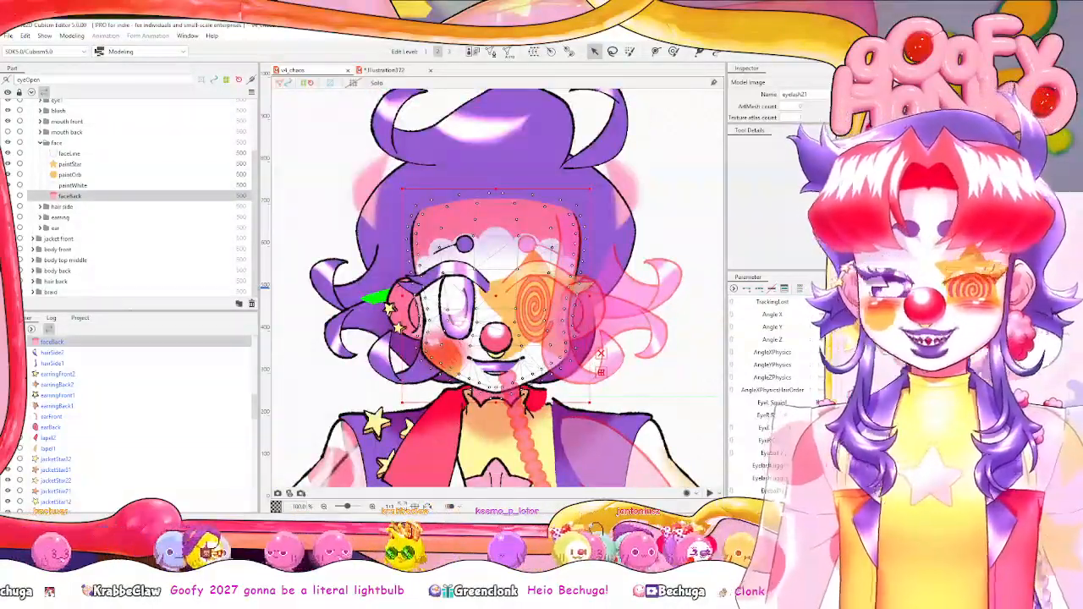
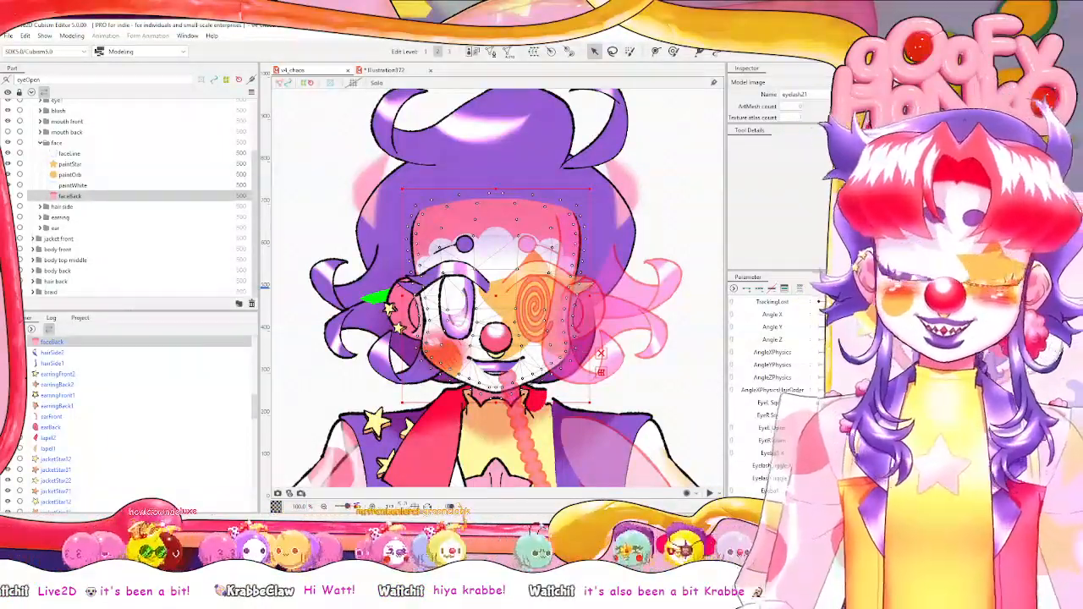
# Reopen the faceBack mesh for editing and place a mirrored pair of points beside the centre axis at the chin.
pyautogui.scroll(3, 516, 338)
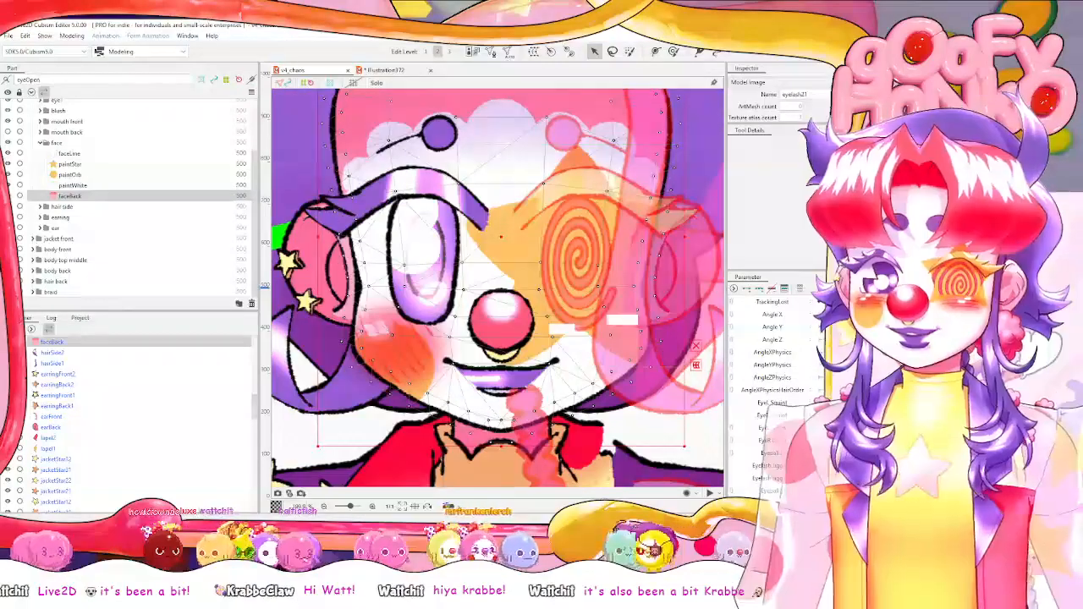
pyautogui.scroll(3, 516, 338)
pyautogui.scroll(-3, 498, 288)
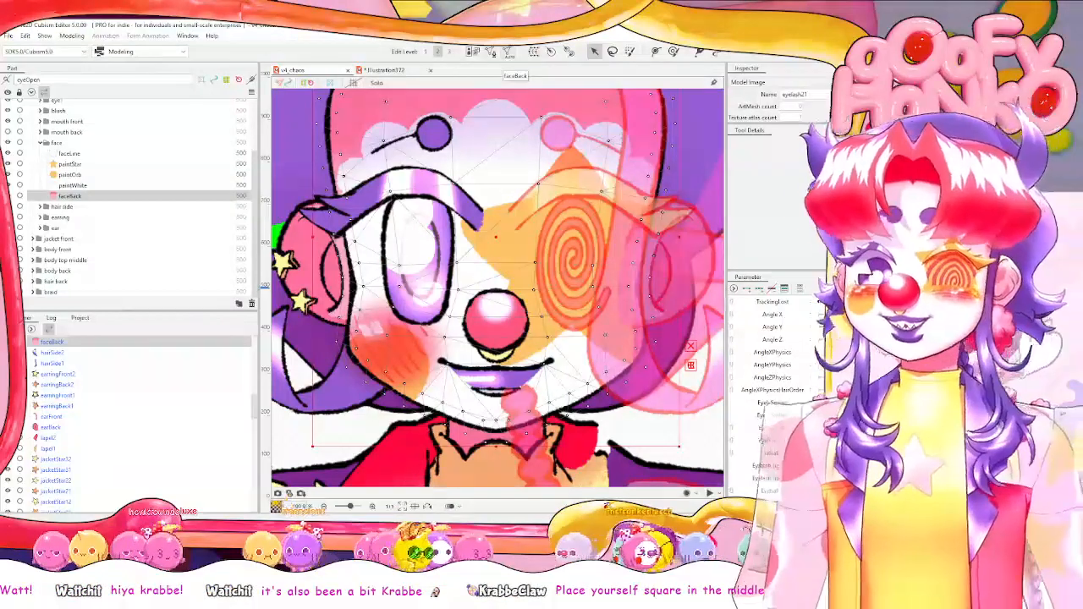
pyautogui.click(490, 52)
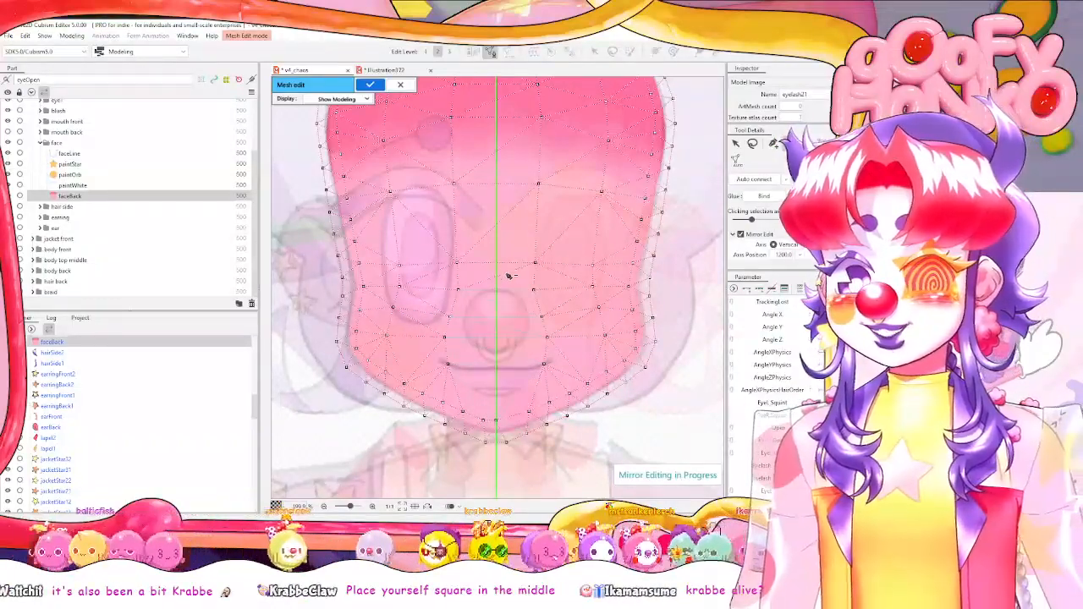
pyautogui.scroll(3, 512, 218)
pyautogui.scroll(-2, 508, 223)
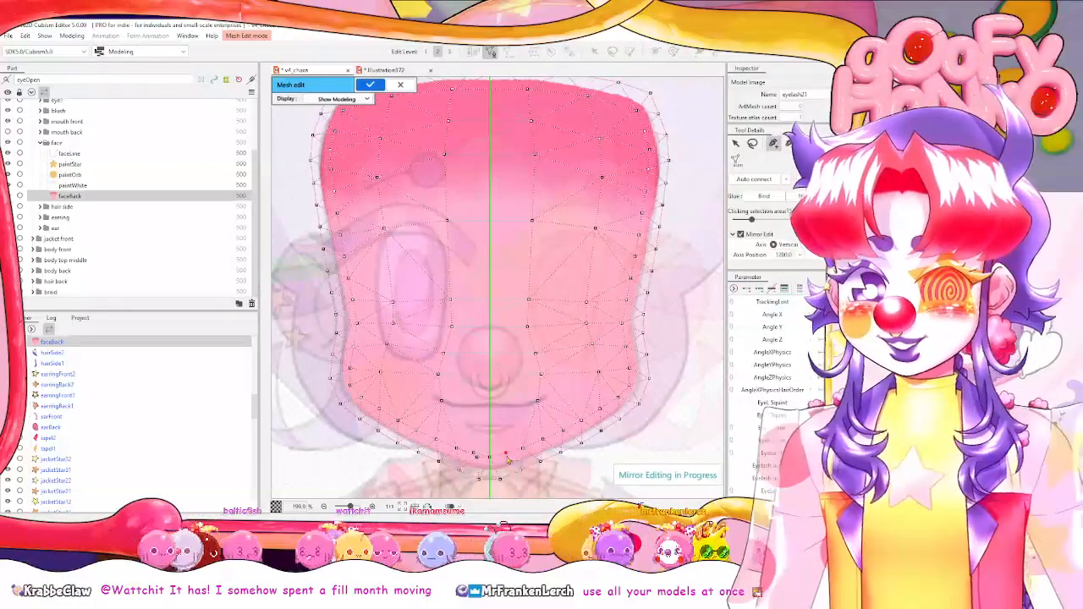
pyautogui.scroll(3, 508, 460)
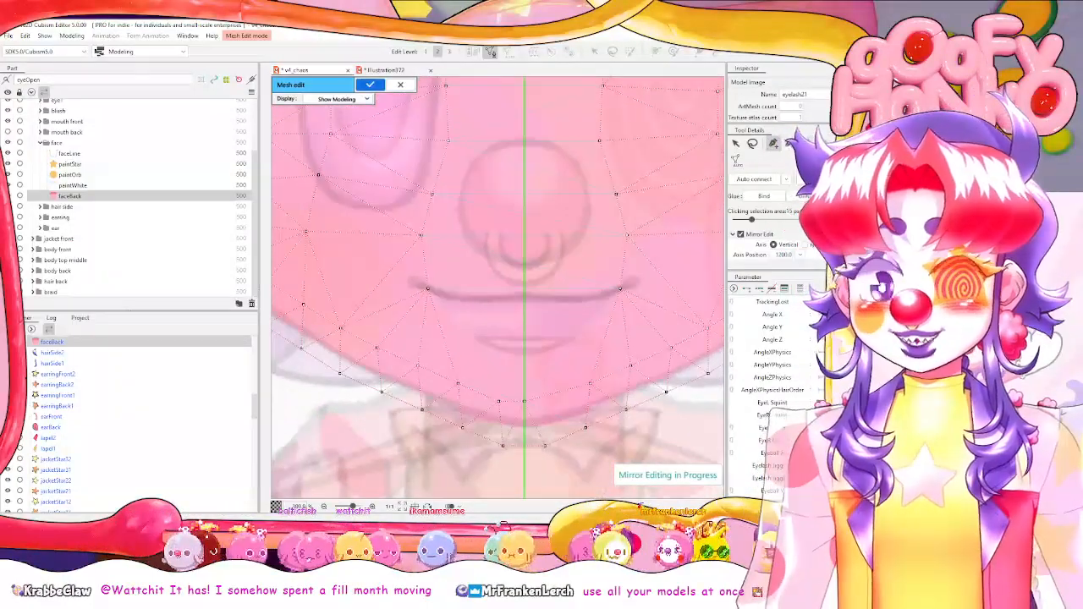
pyautogui.click(792, 144)
pyautogui.click(773, 143)
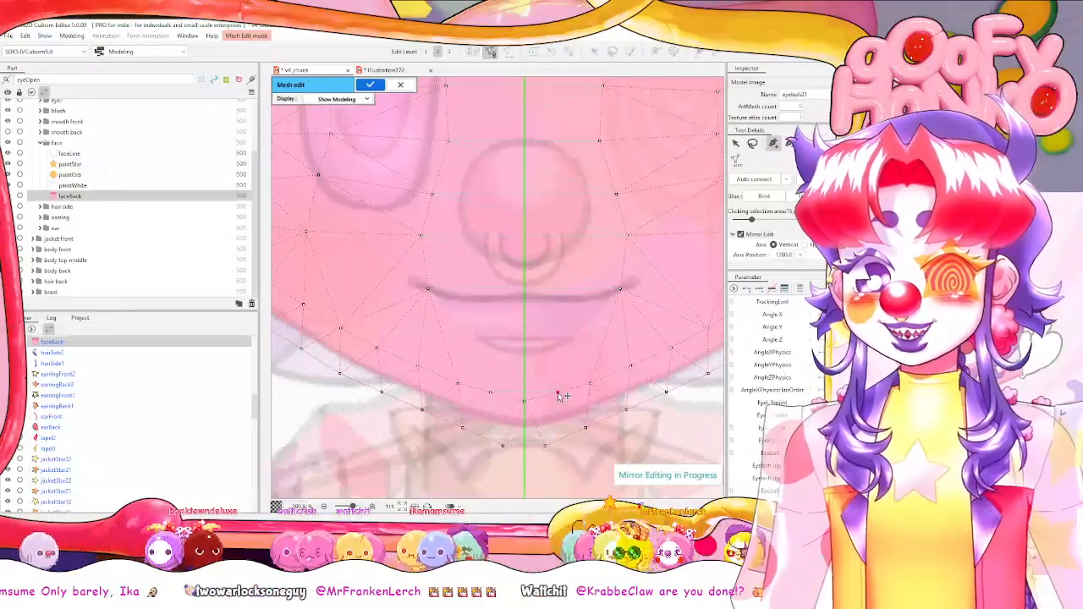
pyautogui.click(559, 393)
# Add mirrored pairs of points close to the centre axis from below the mouth, past the nose, to between the eyes.
pyautogui.moveTo(575, 240); pyautogui.dragTo(557, 361)
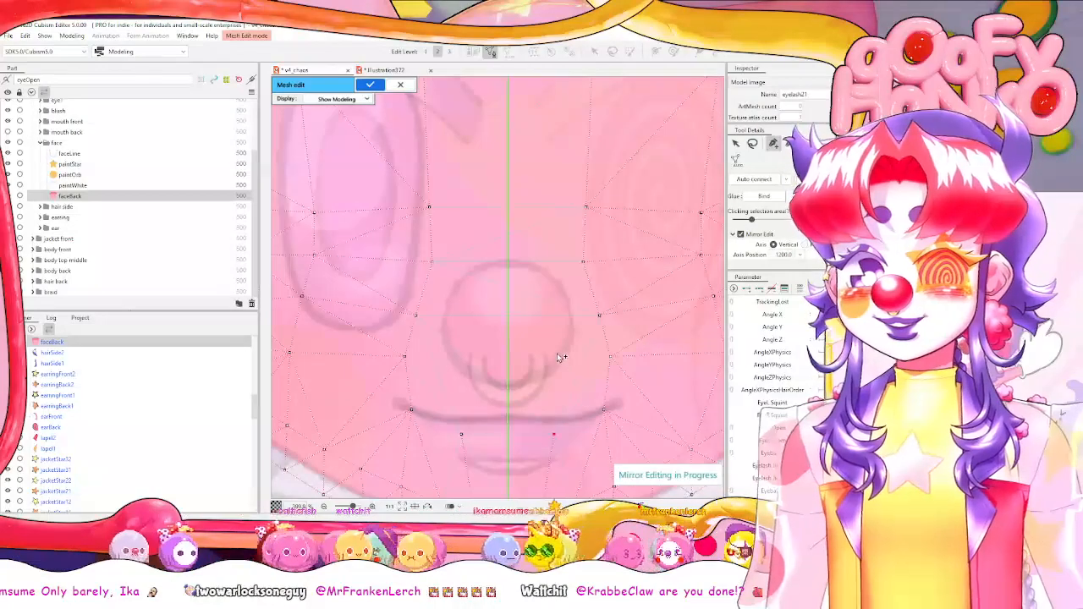
pyautogui.click(556, 374)
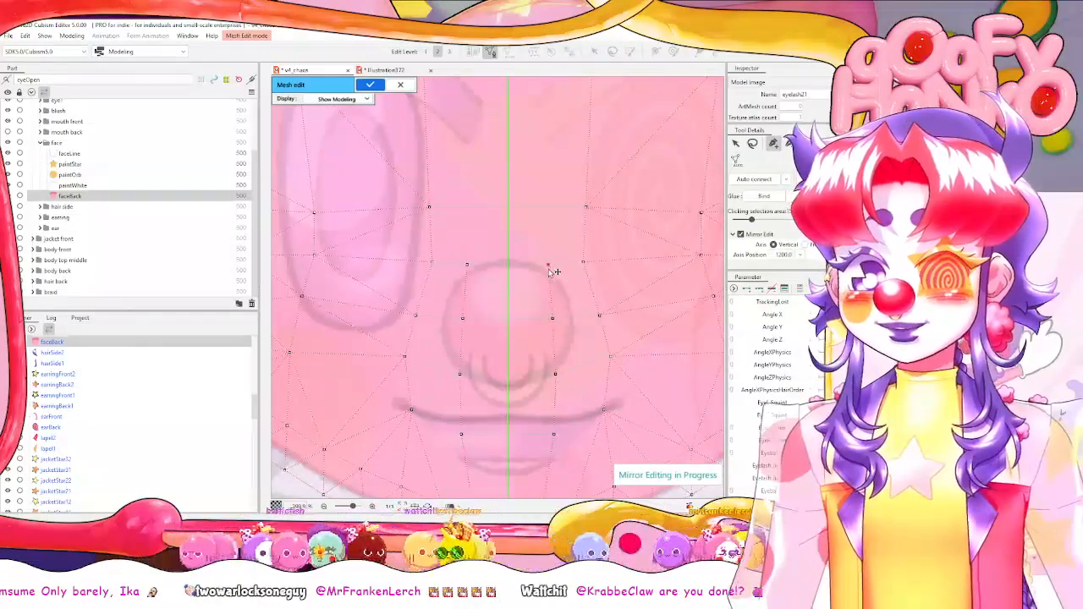
pyautogui.moveTo(551, 271); pyautogui.dragTo(538, 399)
pyautogui.click(540, 373)
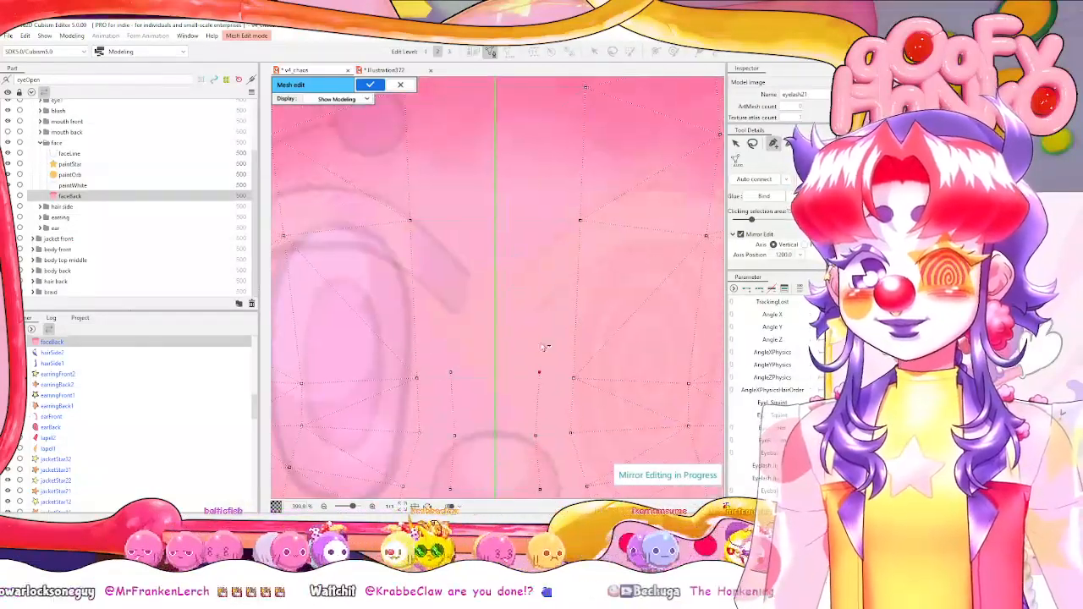
# Continue the mirrored point columns beside the centre axis up the forehead, and add points at the centre of the mesh's upper edge.
pyautogui.click(551, 221)
pyautogui.moveTo(551, 221); pyautogui.dragTo(537, 401)
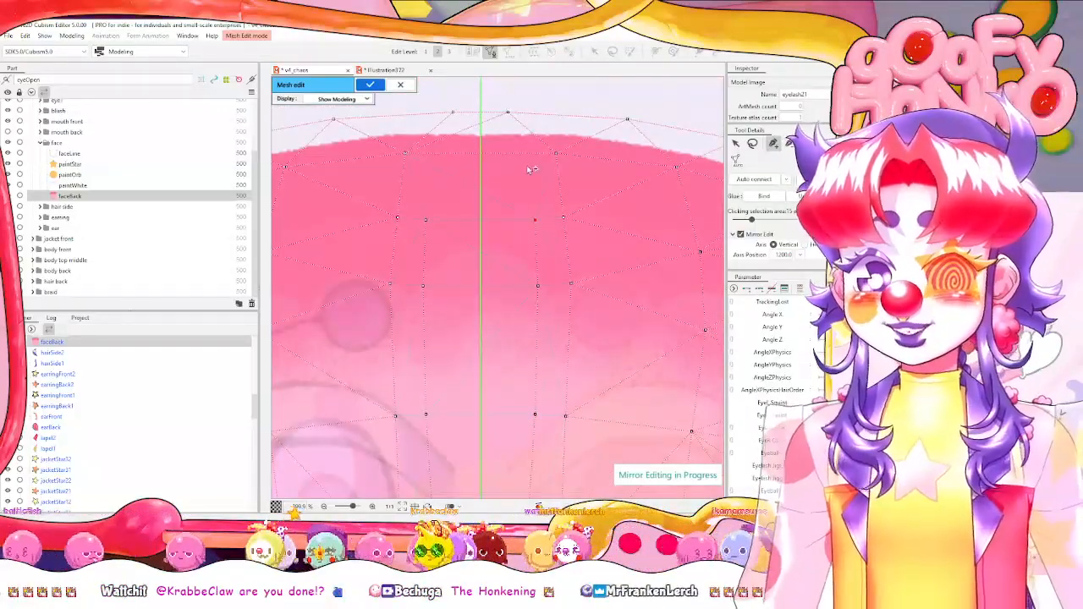
pyautogui.click(527, 156)
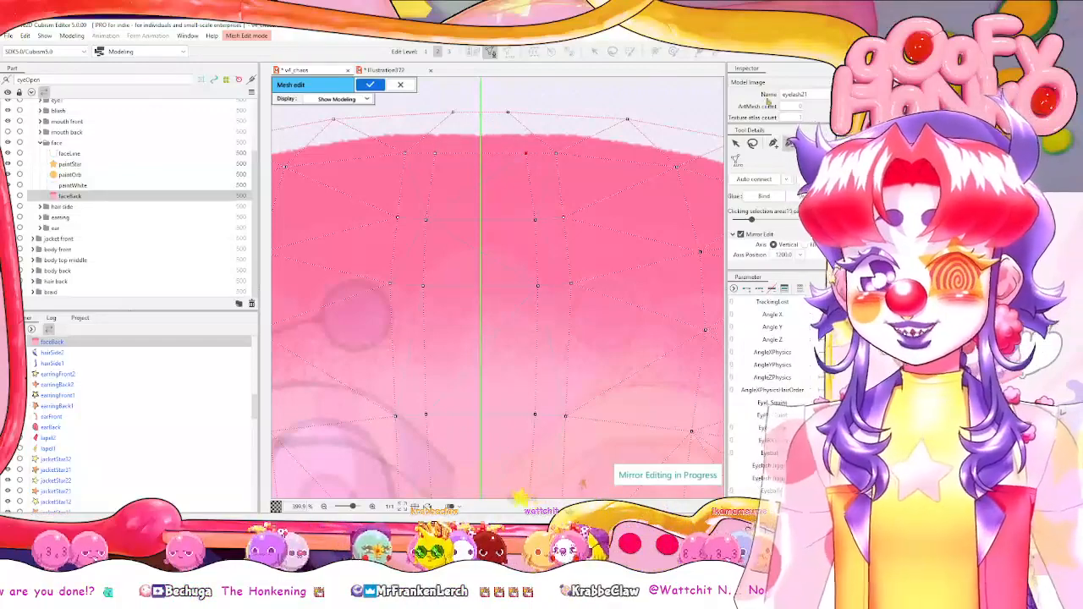
pyautogui.click(509, 112)
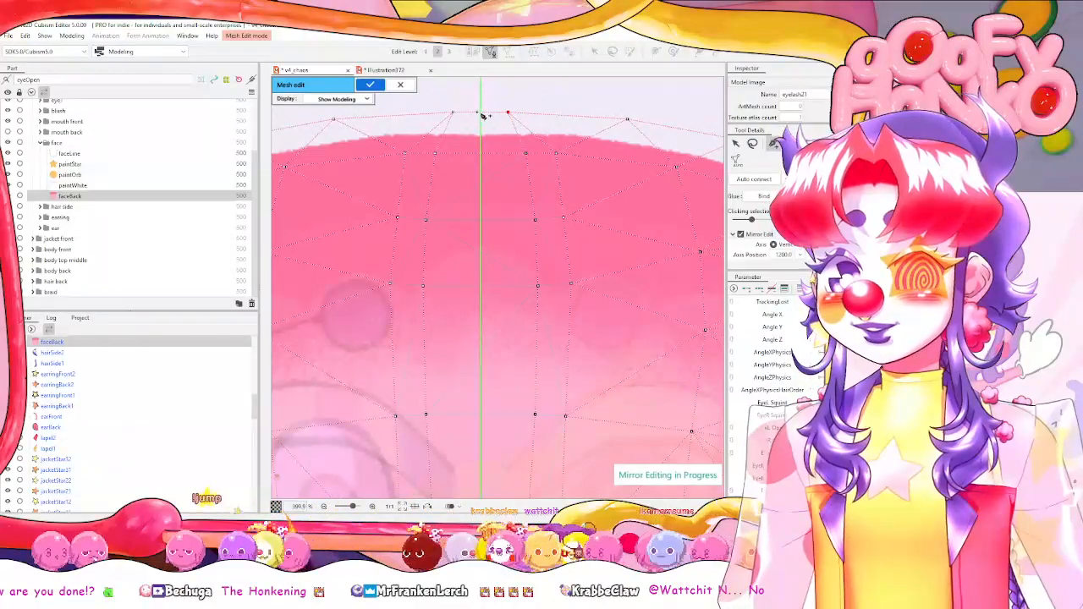
pyautogui.scroll(-5, 487, 157)
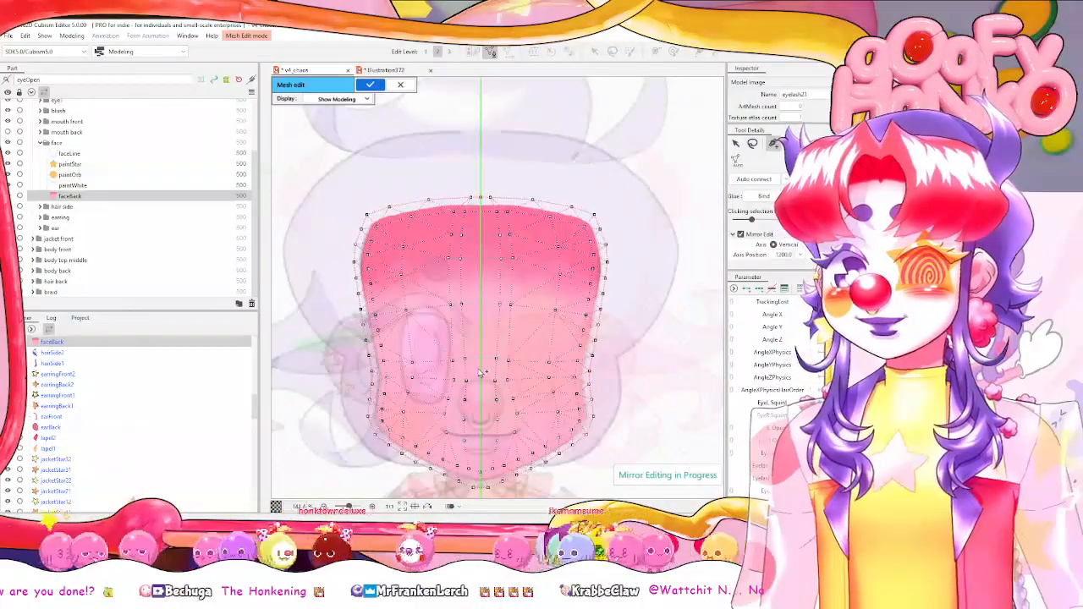
# Add a column of points on the faceBack mesh's centre axis from the forehead to the chin, and close mesh editing.
pyautogui.moveTo(479, 374); pyautogui.dragTo(477, 324)
pyautogui.scroll(3, 478, 347)
pyautogui.scroll(-5, 480, 271)
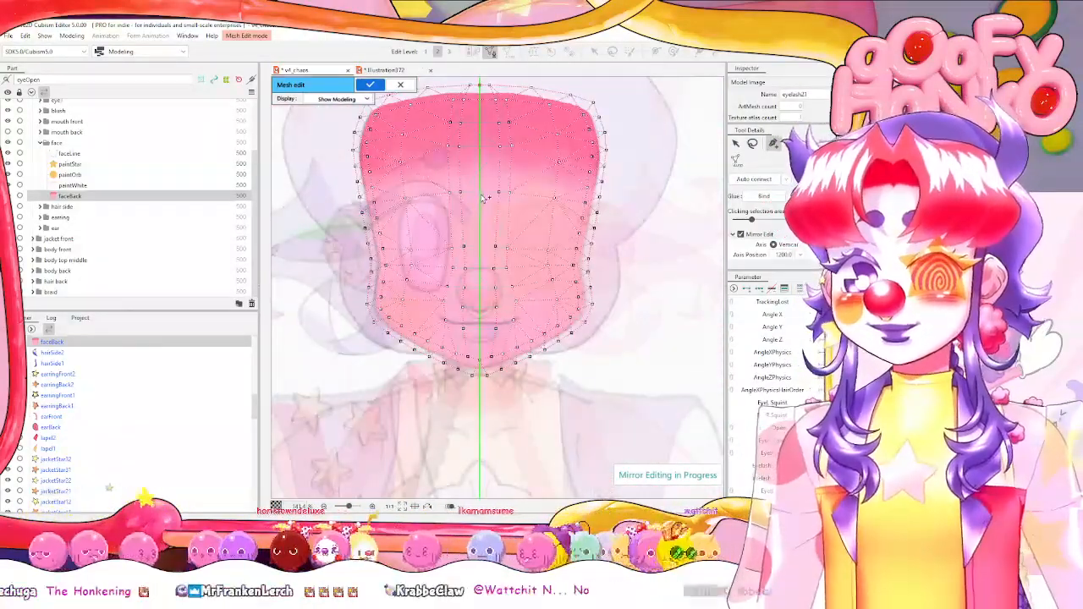
pyautogui.scroll(7, 480, 193)
pyautogui.moveTo(481, 193); pyautogui.dragTo(483, 286)
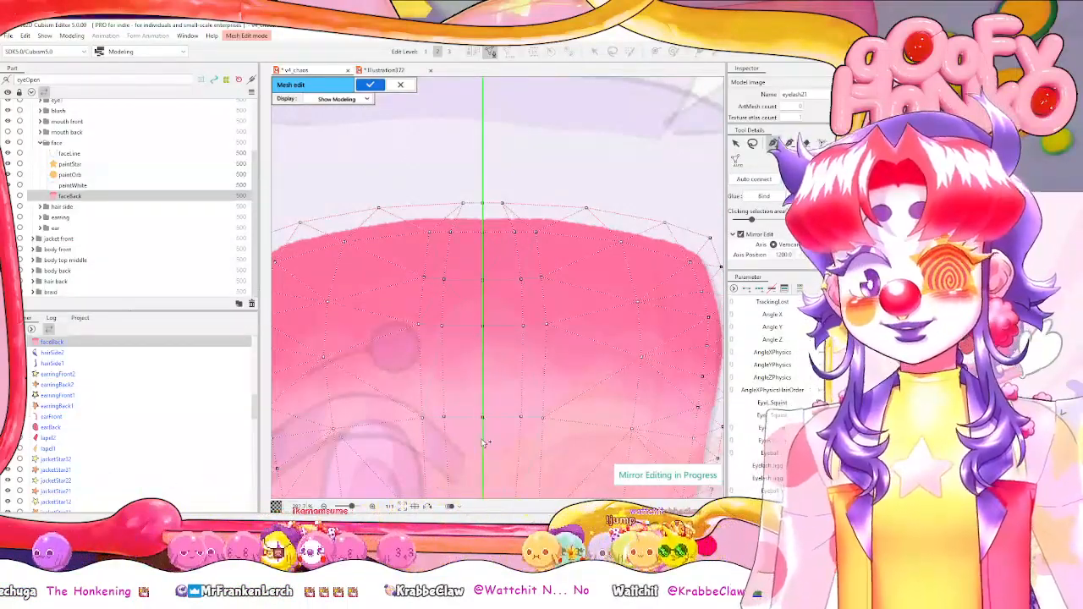
pyautogui.moveTo(483, 442); pyautogui.dragTo(496, 180)
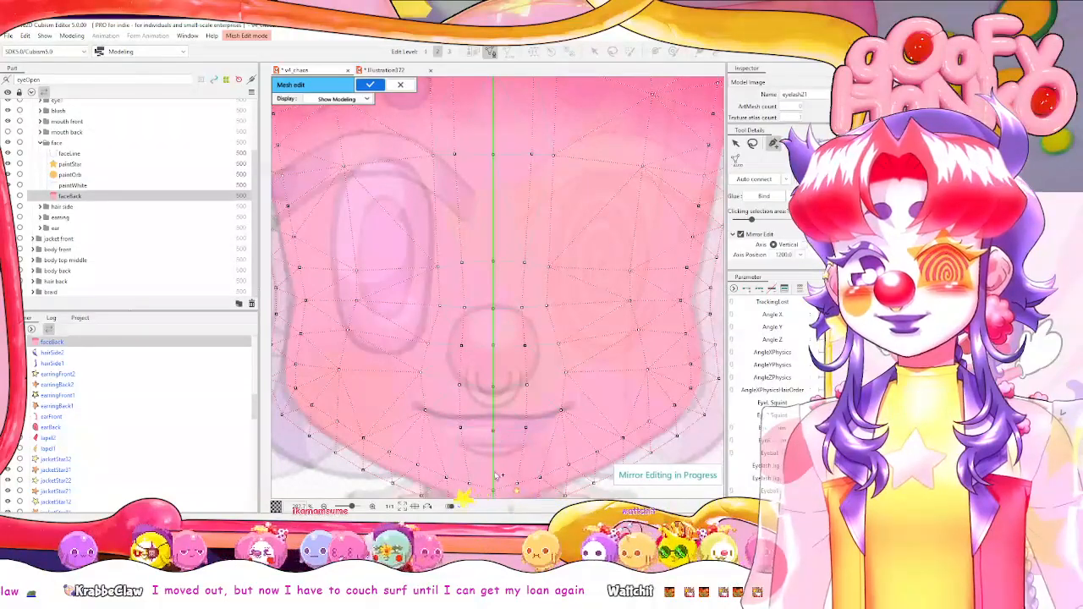
pyautogui.scroll(-3, 499, 495)
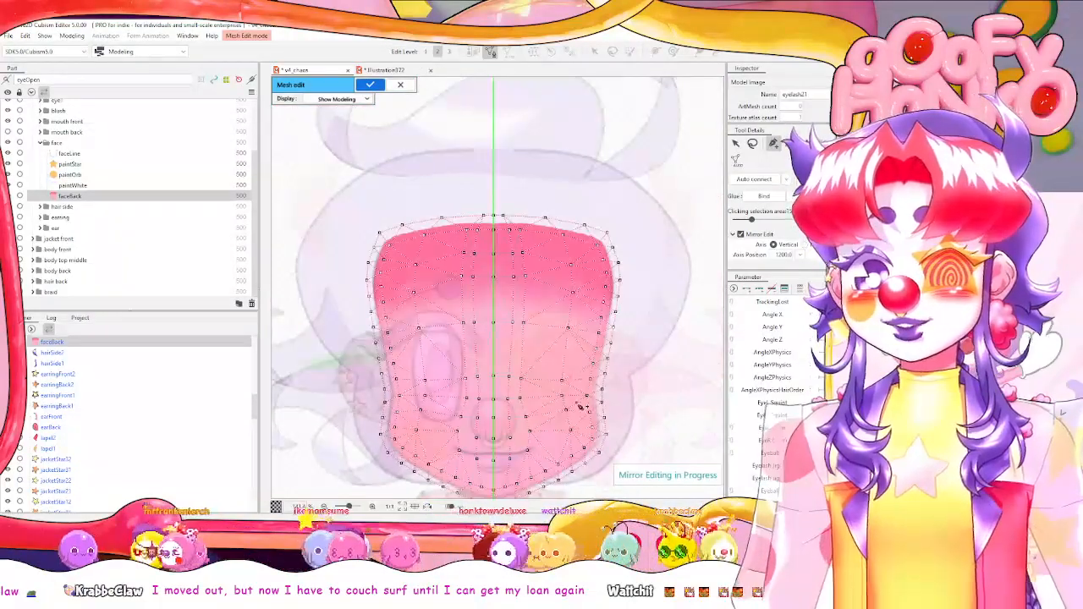
pyautogui.moveTo(580, 407); pyautogui.dragTo(586, 351)
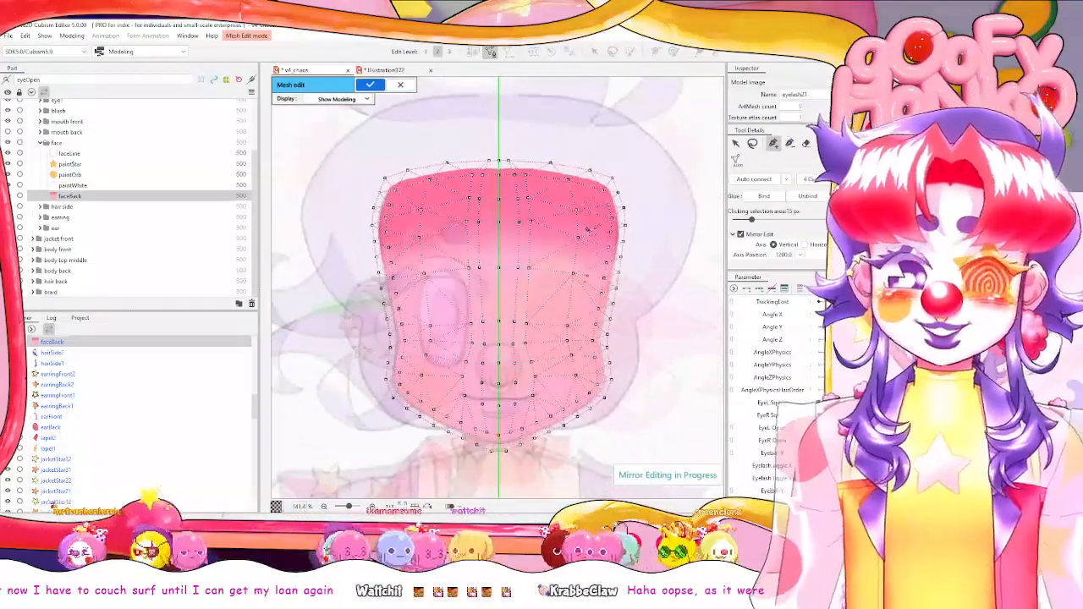
pyautogui.click(398, 85)
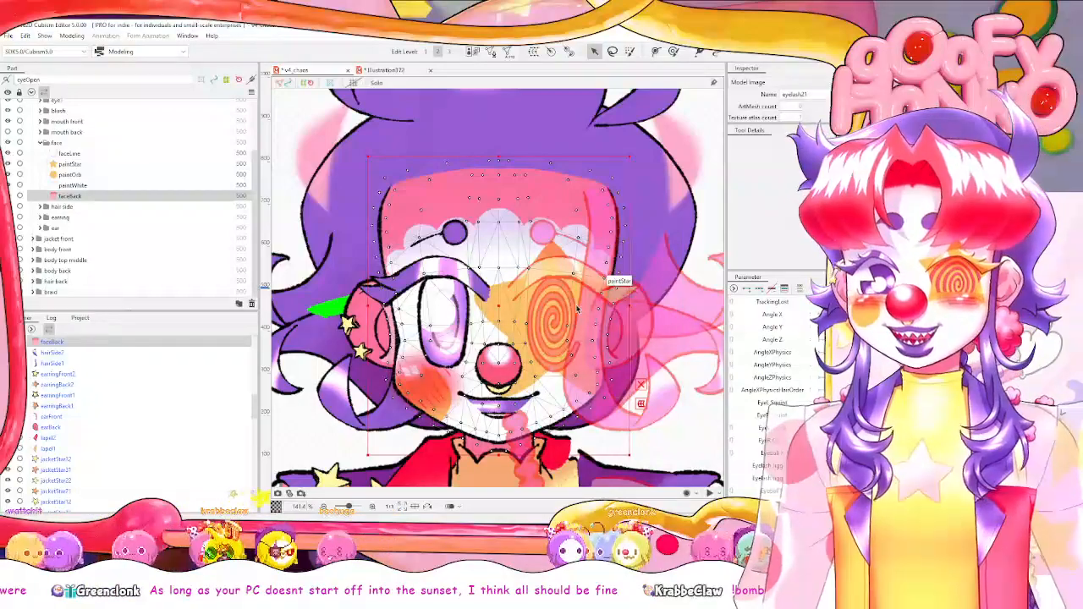
# Reopen the faceBack mesh and add mirrored points in the cheek areas beside the mouth corners.
pyautogui.scroll(3, 578, 311)
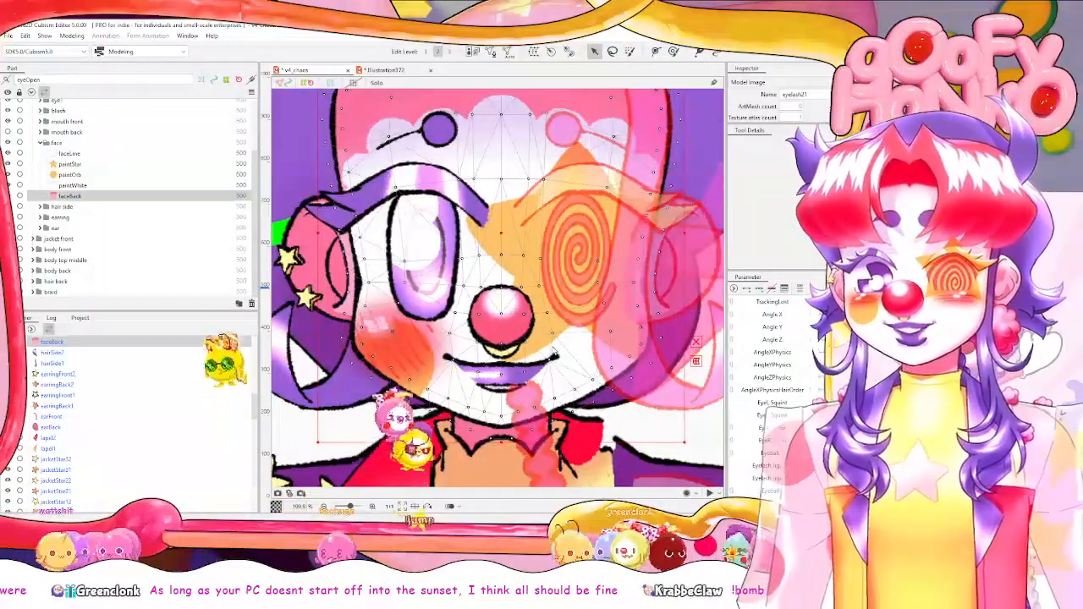
pyautogui.doubleClick(547, 369)
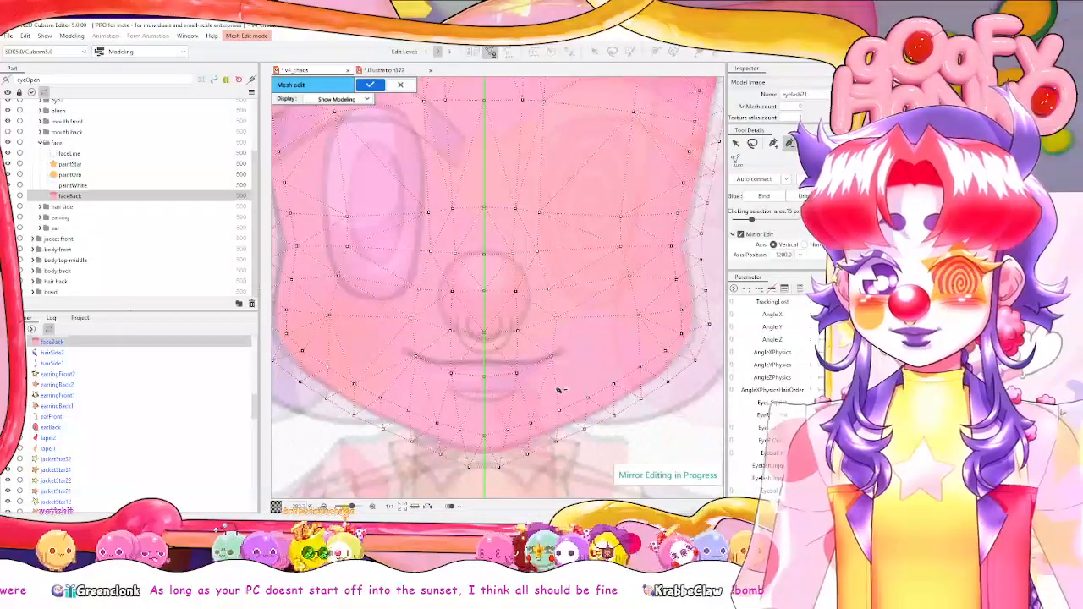
pyautogui.scroll(1, 607, 343)
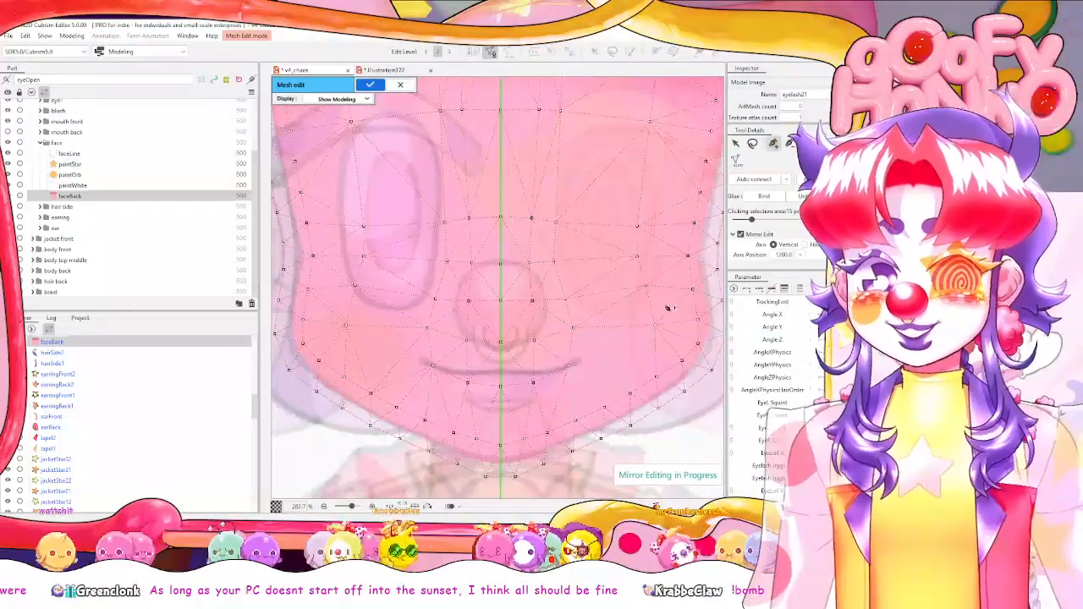
pyautogui.click(604, 408)
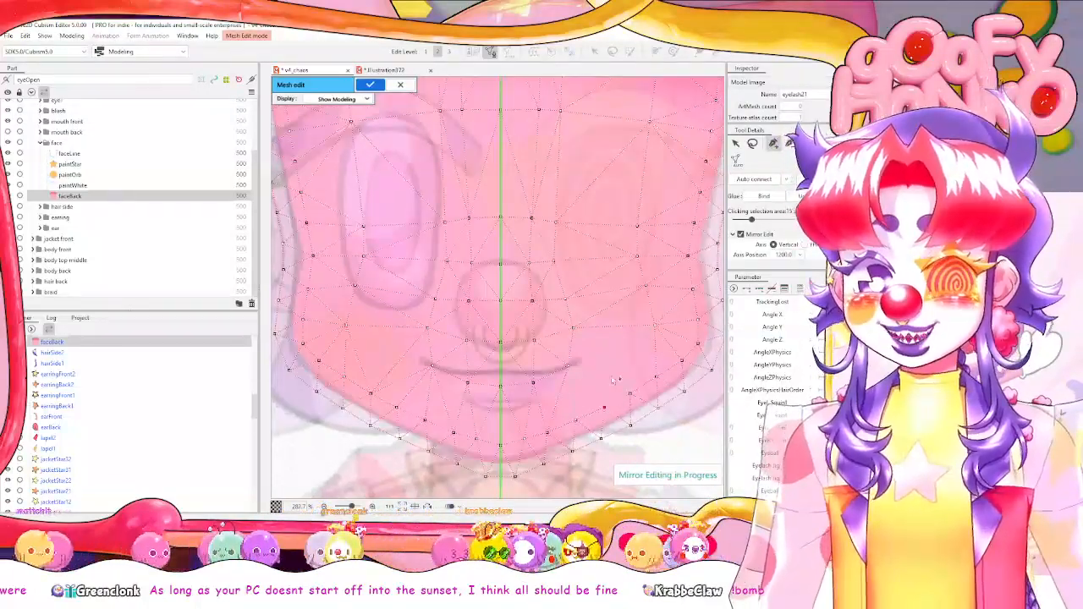
pyautogui.click(614, 328)
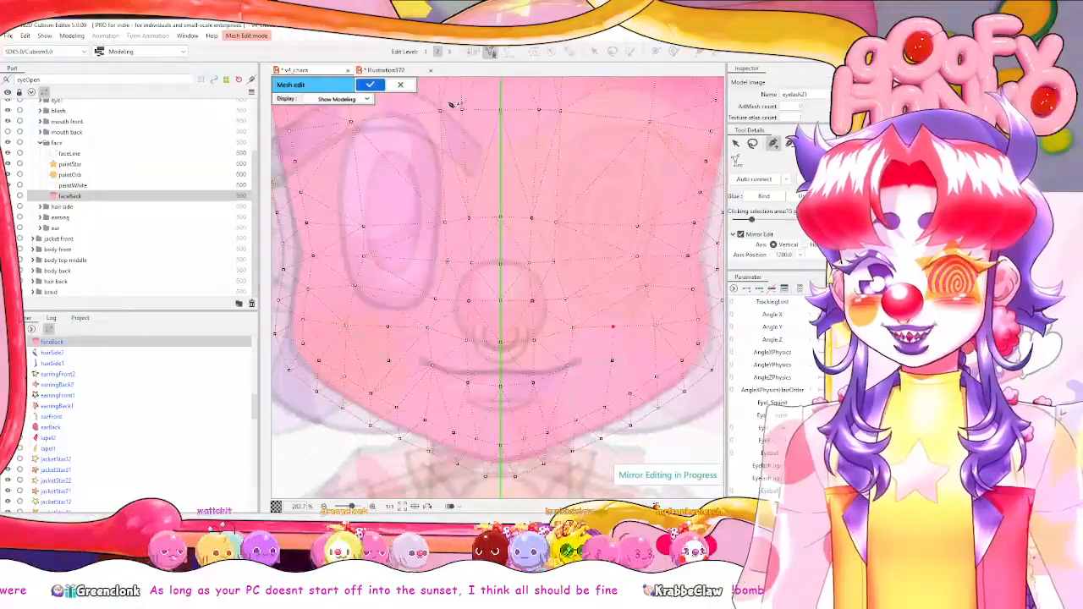
# Reduce the mesh eraser's size and finish editing the faceBack mesh.
pyautogui.scroll(-2, 590, 248)
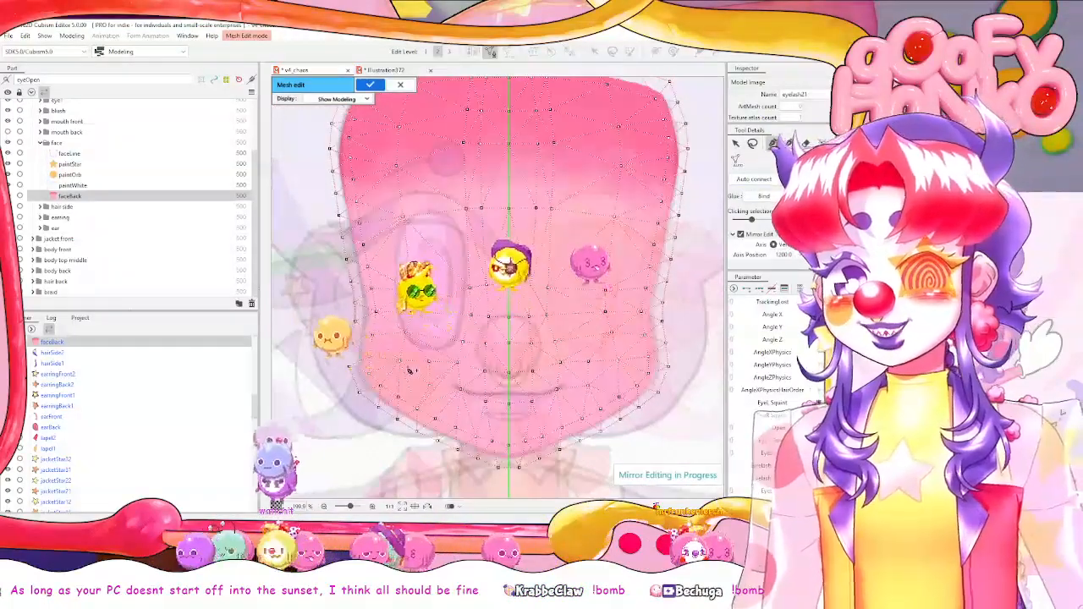
pyautogui.click(774, 143)
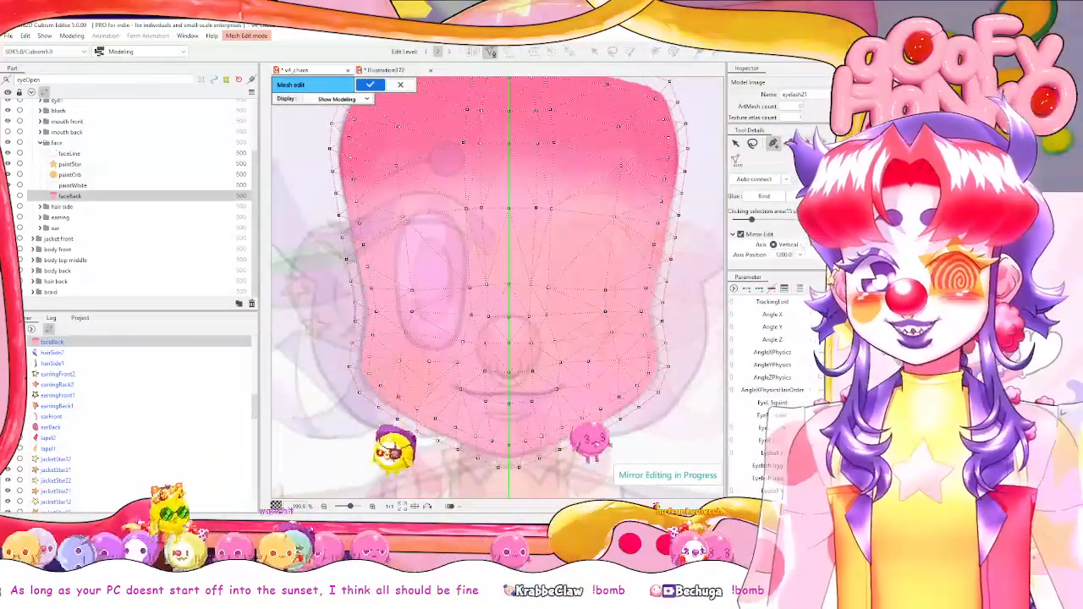
pyautogui.press('[')
pyautogui.press('[')
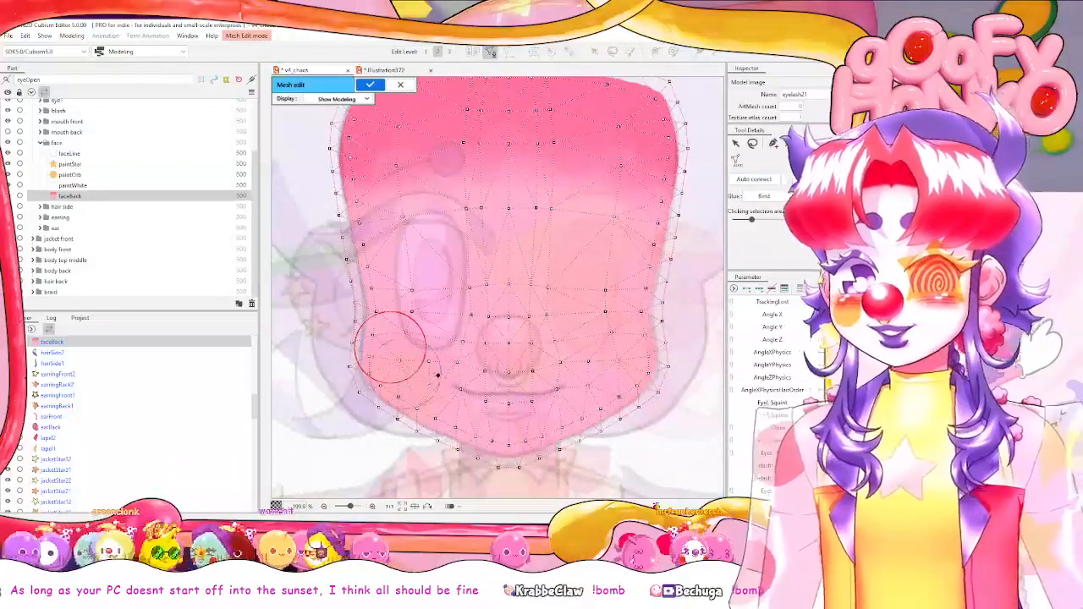
pyautogui.press('[')
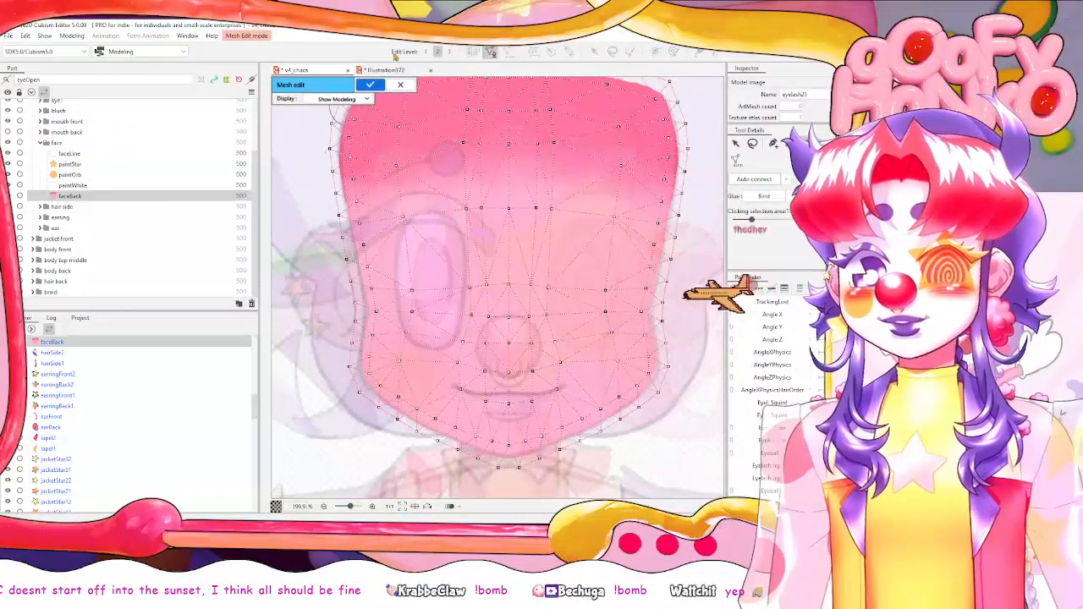
pyautogui.click(401, 86)
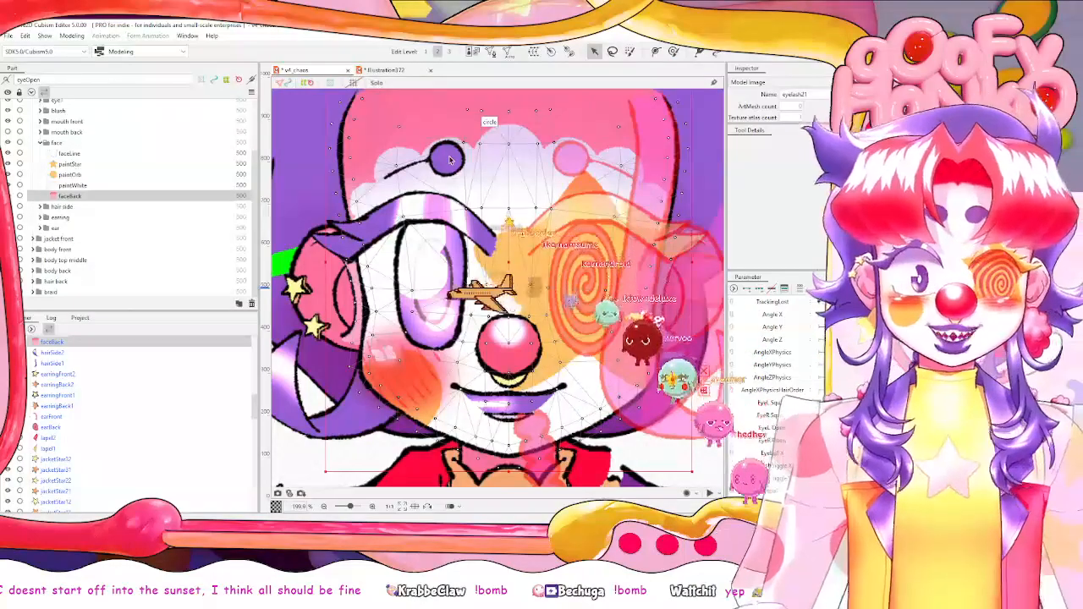
# Erase the default mesh of paintWhite, paste the faceBack mesh in its place, and apply it.
pyautogui.click(91, 185)
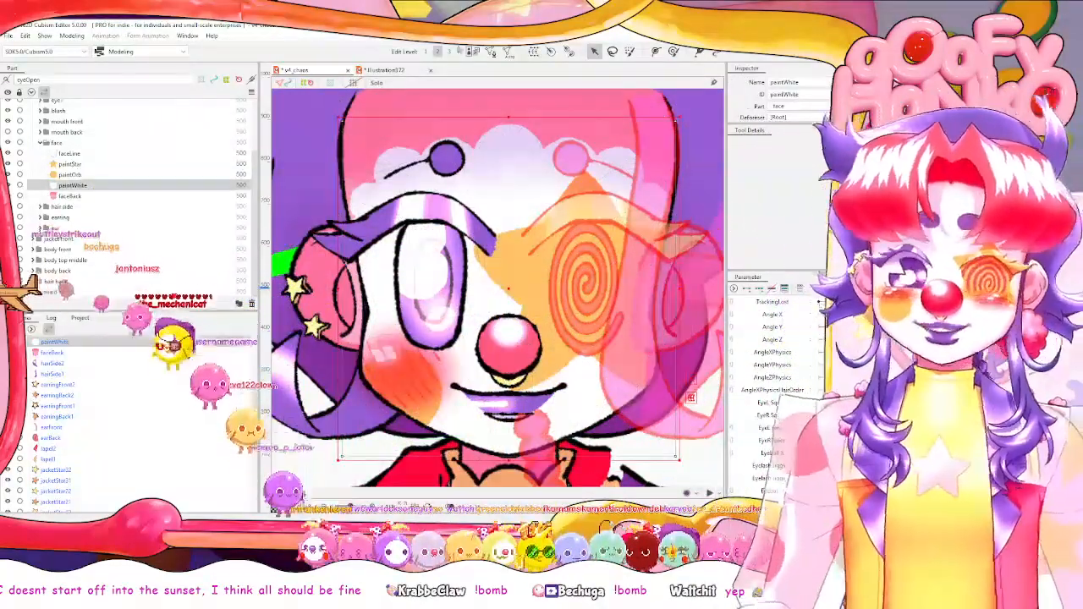
pyautogui.click(492, 52)
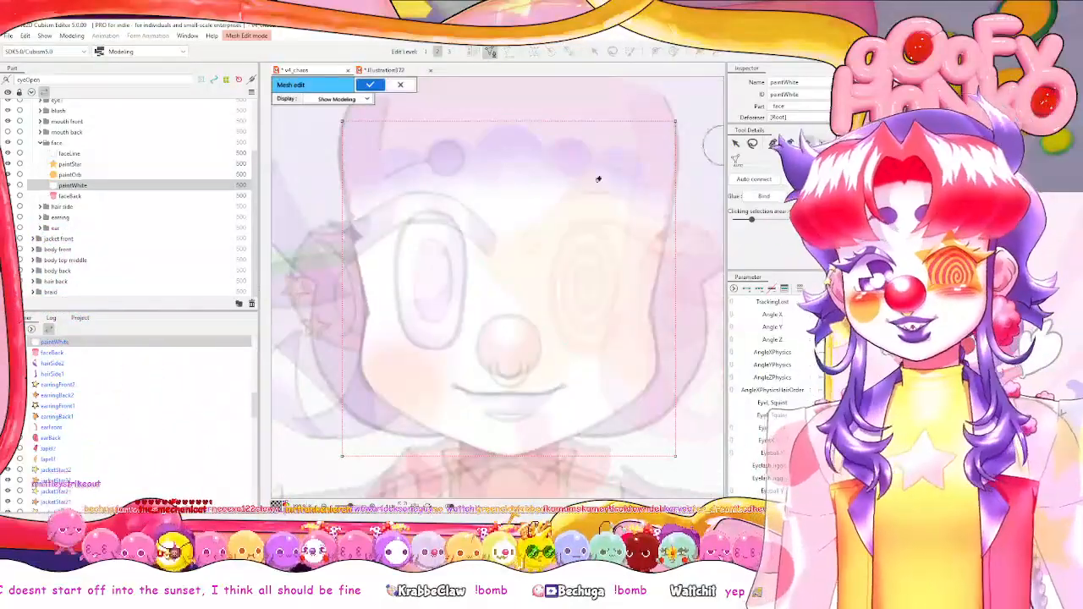
pyautogui.scroll(-2, 439, 226)
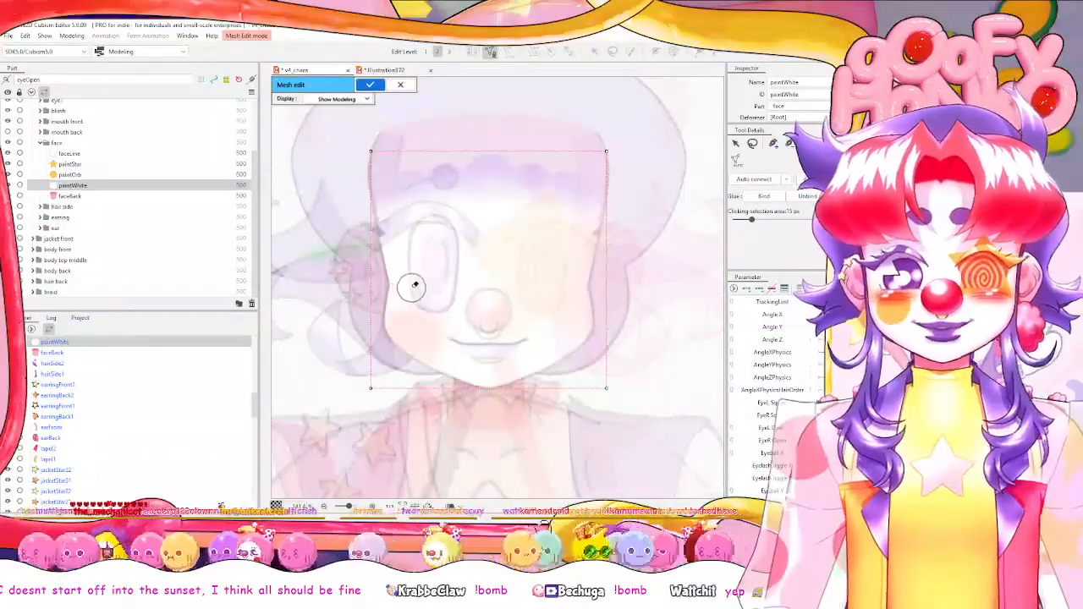
pyautogui.moveTo(339, 305); pyautogui.dragTo(498, 278)
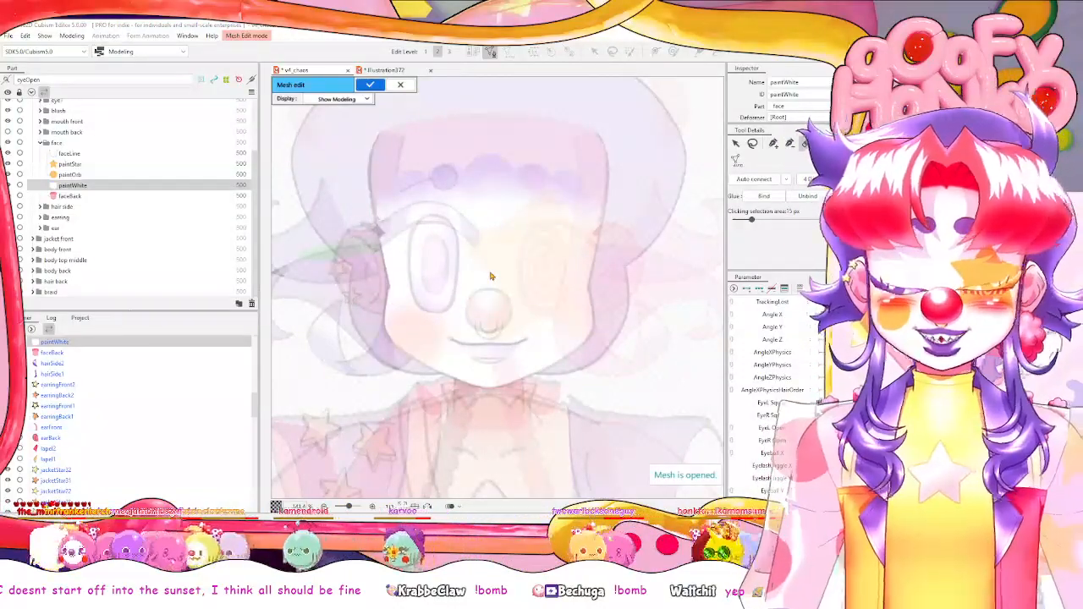
pyautogui.click(490, 271)
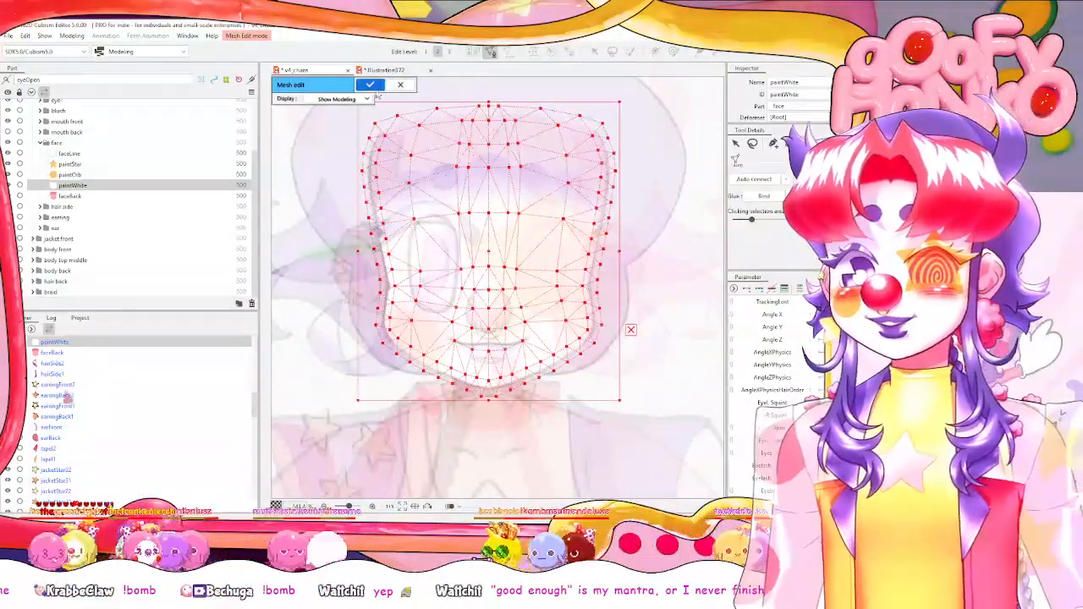
pyautogui.click(370, 85)
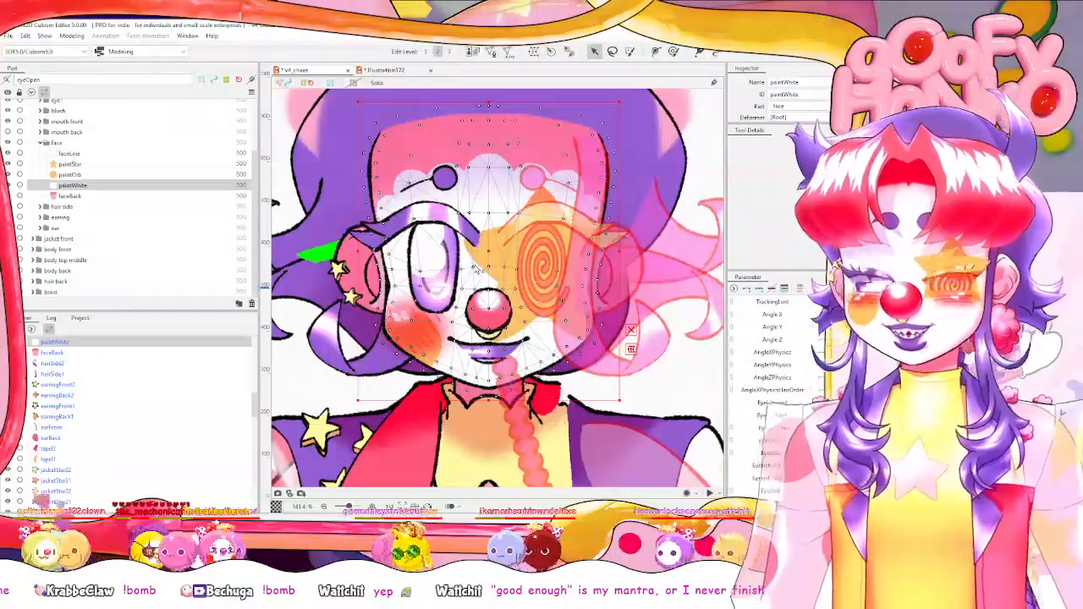
# Generate new meshes for the paintOrb and paintStar face paint shapes.
pyautogui.click(127, 175)
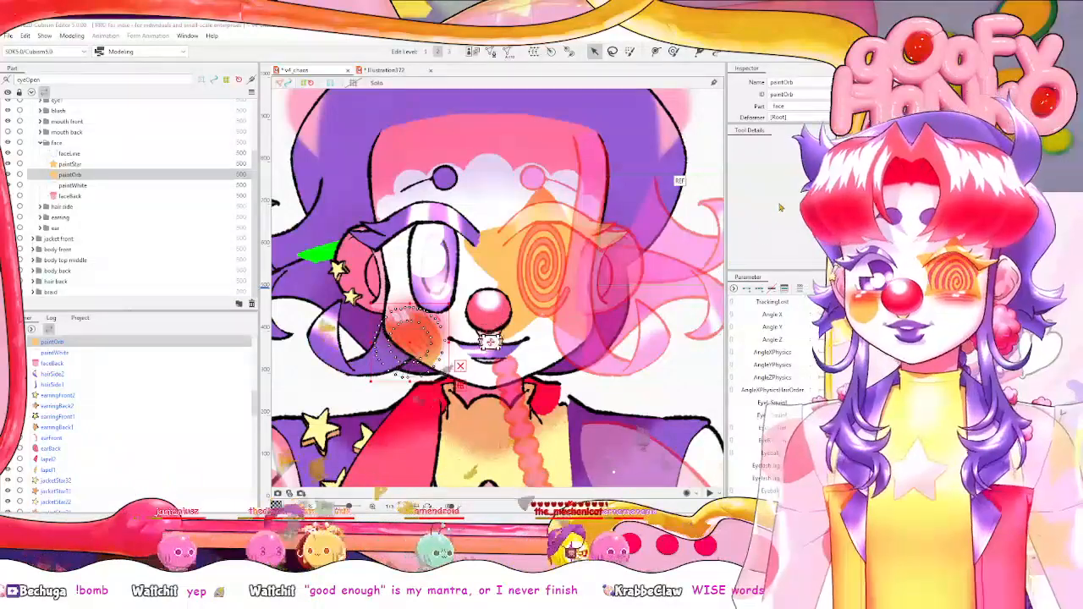
pyautogui.click(486, 194)
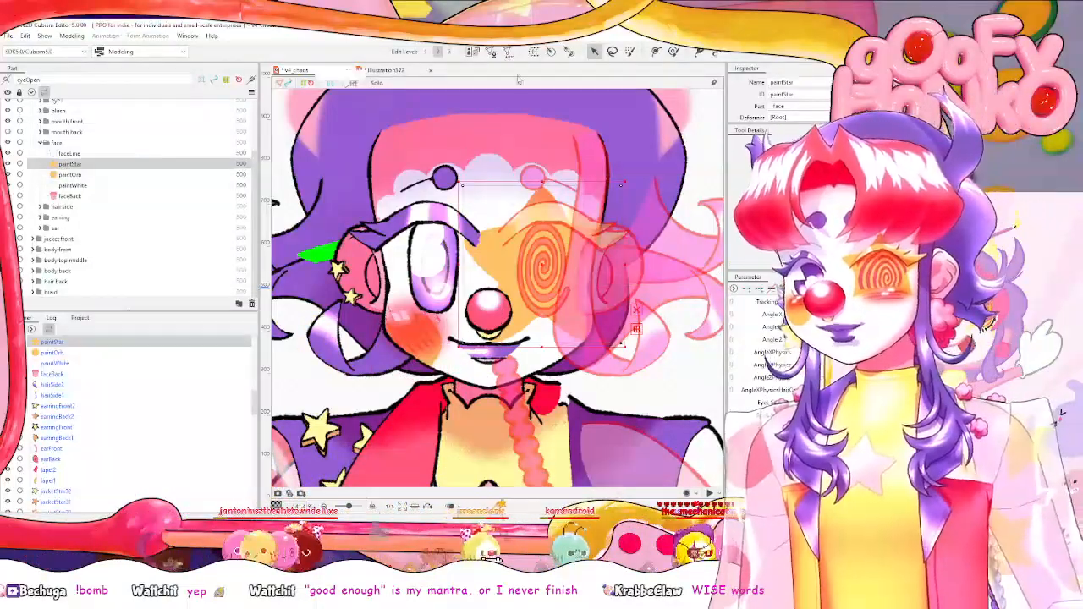
pyautogui.click(716, 270)
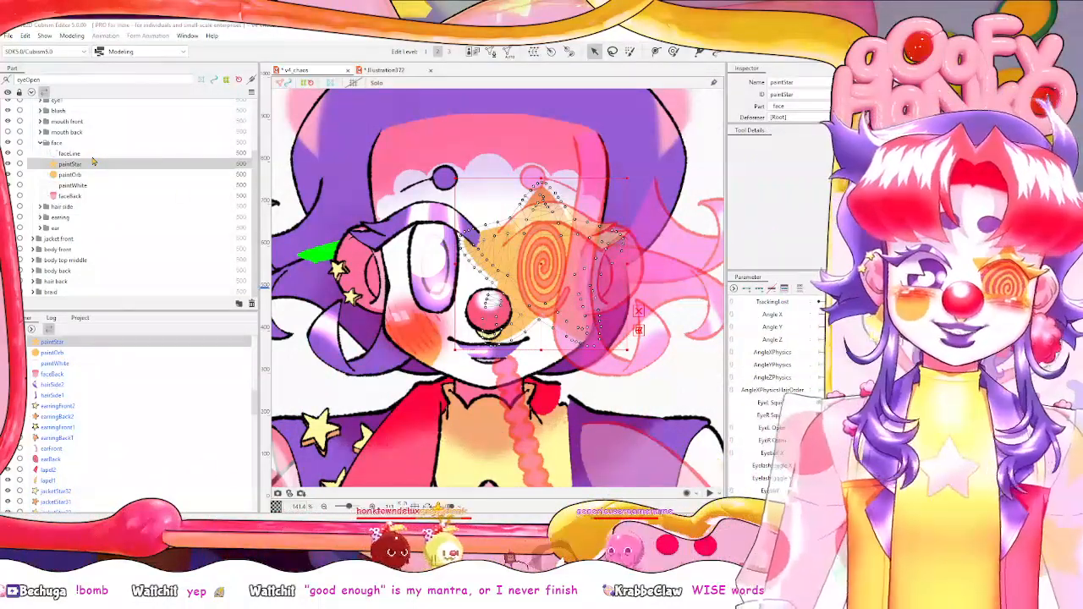
# Create a warp deformer named faceXYPosition around faceLine, paintStar, paintOrb, paintWhite and faceBack.
pyautogui.click(92, 153)
pyautogui.keyDown('shift'); pyautogui.click(105, 198); pyautogui.keyUp('shift')
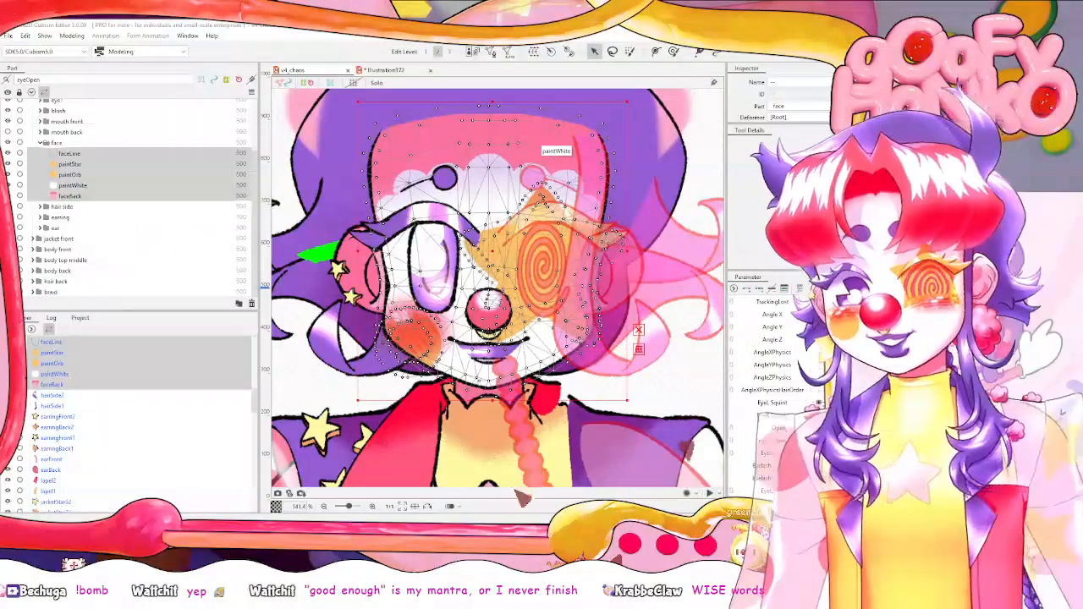
pyautogui.press('Return')
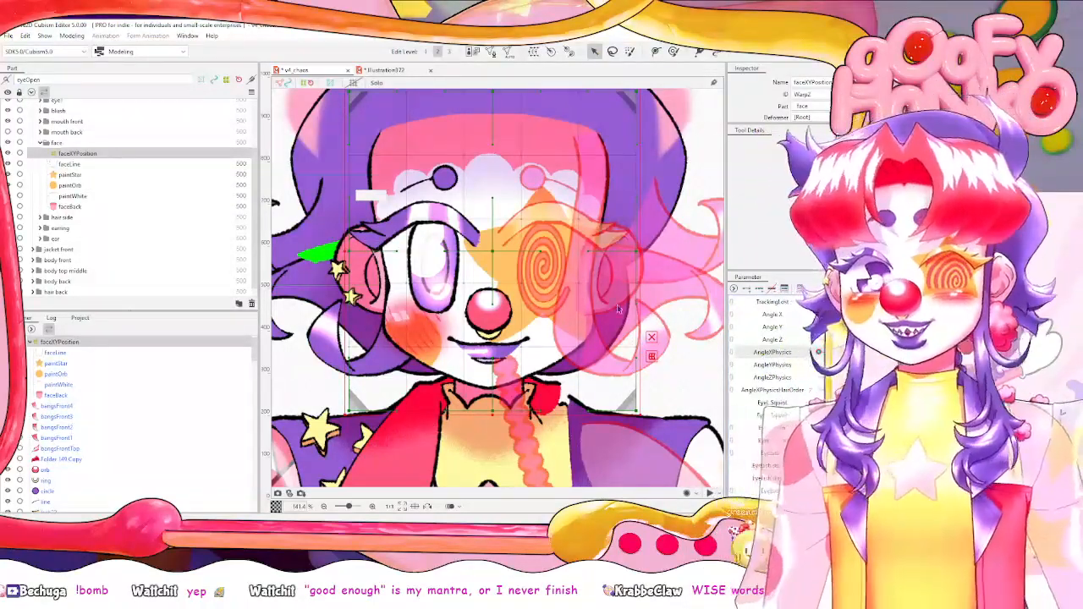
# Shift the faceXYPosition deformer sideways to the left for an AngleXPhysics key pose, and apply Synthesize corners.
pyautogui.press('Left')
pyautogui.press('Left')
pyautogui.press('Left')
pyautogui.press('Left')
pyautogui.press('Left')
pyautogui.press('Left')
pyautogui.press('Left')
pyautogui.press('Left')
pyautogui.press('Left')
pyautogui.press('Left')
pyautogui.press('Left')
pyautogui.press('Left')
pyautogui.press('Left')
pyautogui.press('Left')
pyautogui.press('Left')
pyautogui.press('Left')
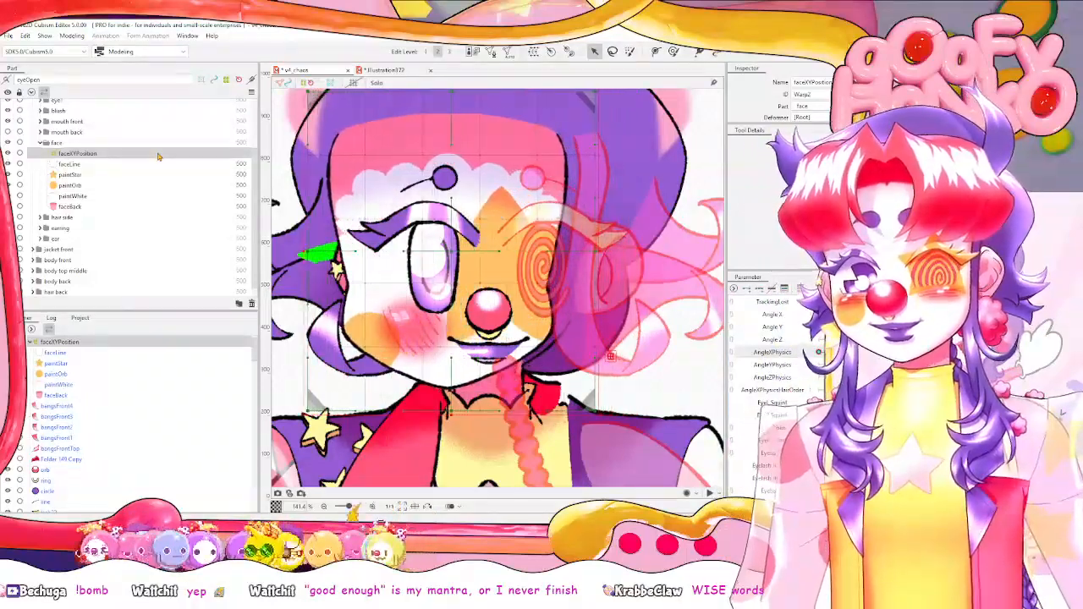
pyautogui.rightClick(758, 301)
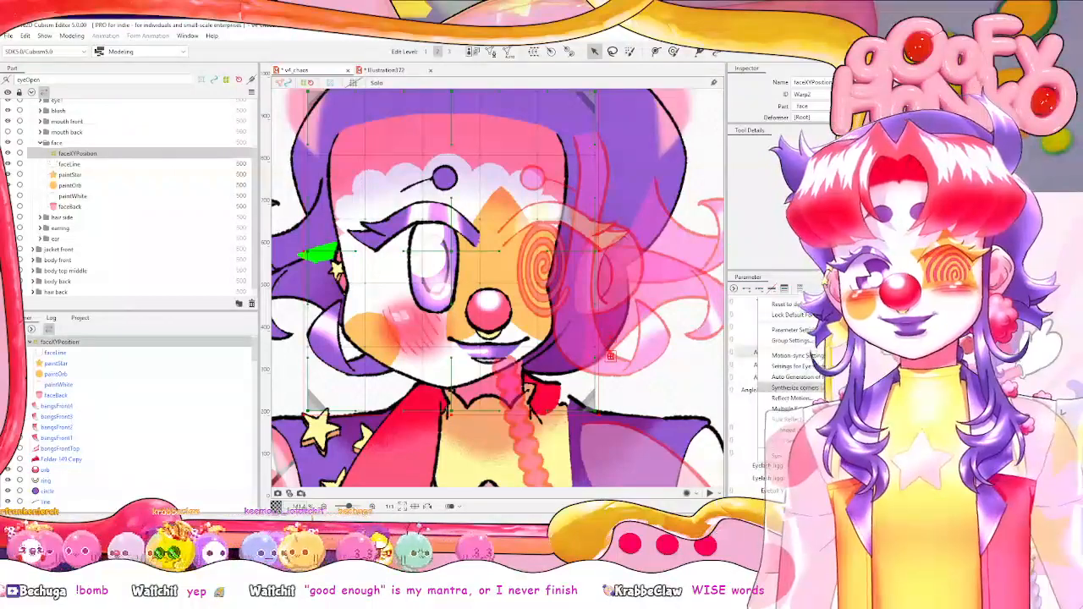
pyautogui.click(796, 387)
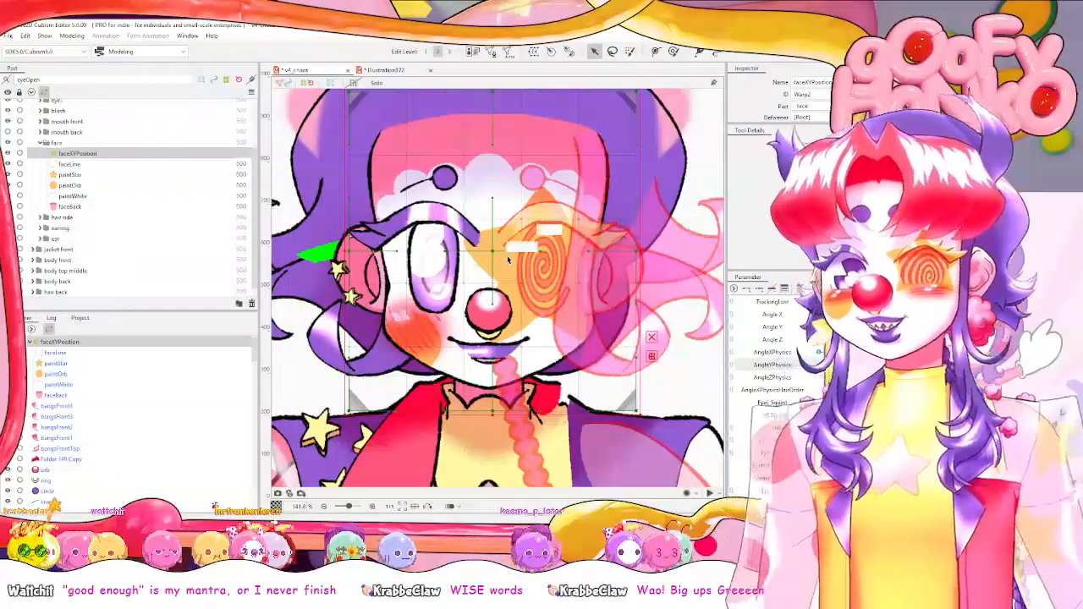
# Apply Synthesize corners for the raised AngleYPhysics pose of faceXYPosition, and link AngleXPhysics with AngleYPhysics.
pyautogui.scroll(-1, 499, 276)
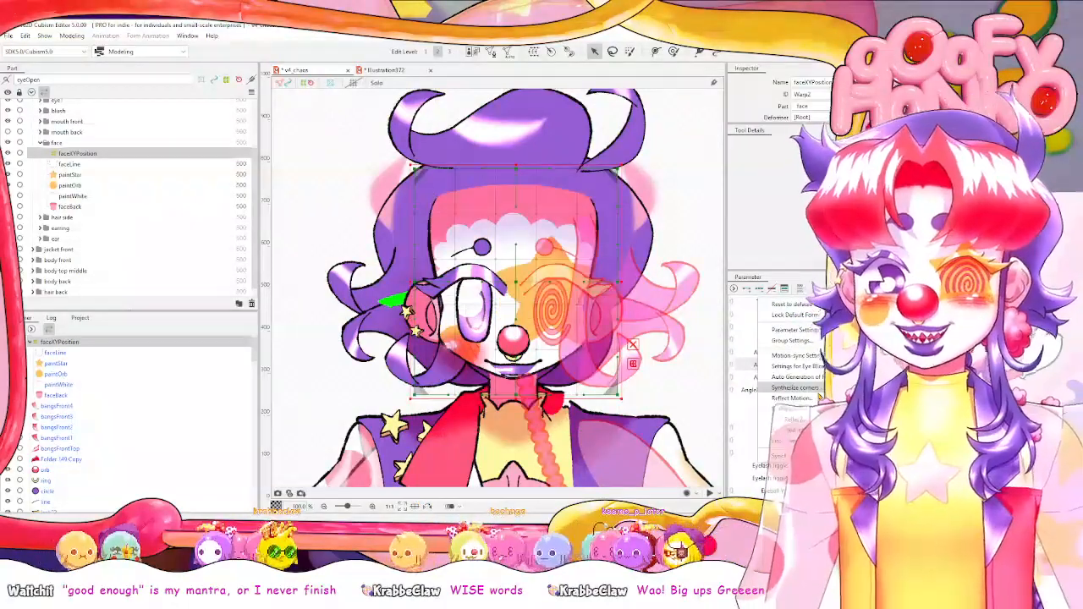
pyautogui.click(817, 390)
pyautogui.click(732, 355)
pyautogui.moveTo(819, 386); pyautogui.dragTo(820, 350)
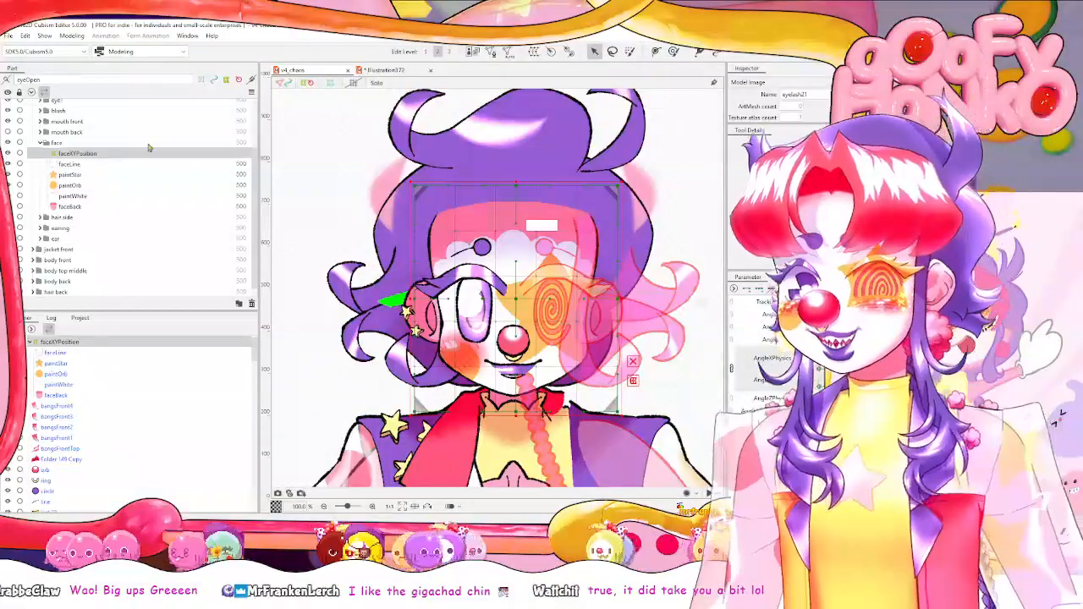
# Create a faceXYShape warp deformer around the meshes from faceLine to faceBack, and pick the deform brush for shaping it.
pyautogui.click(85, 165)
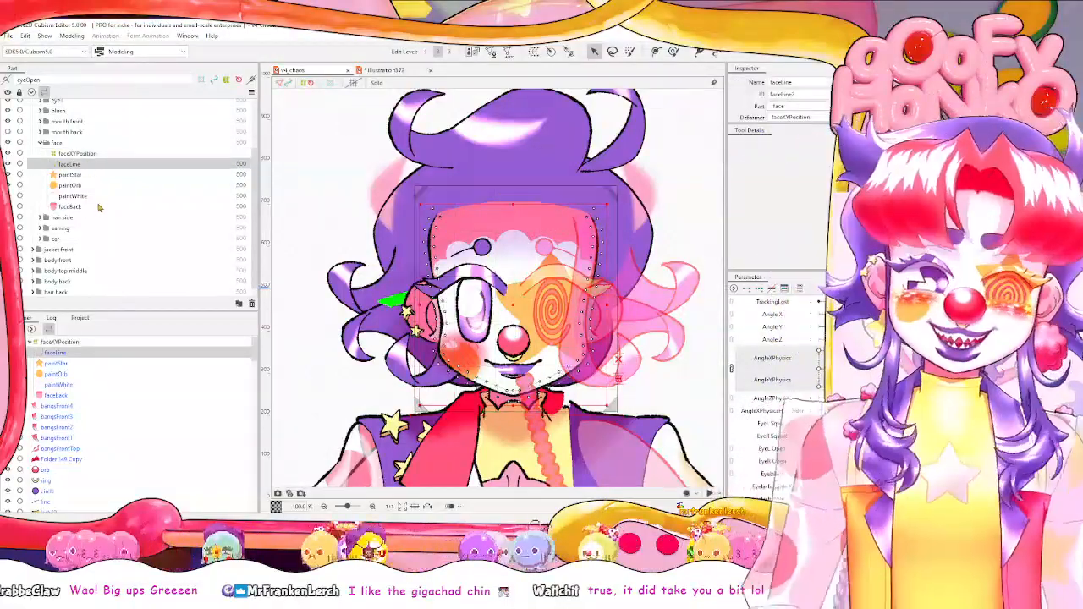
pyautogui.keyDown('shift'); pyautogui.click(99, 207); pyautogui.keyUp('shift')
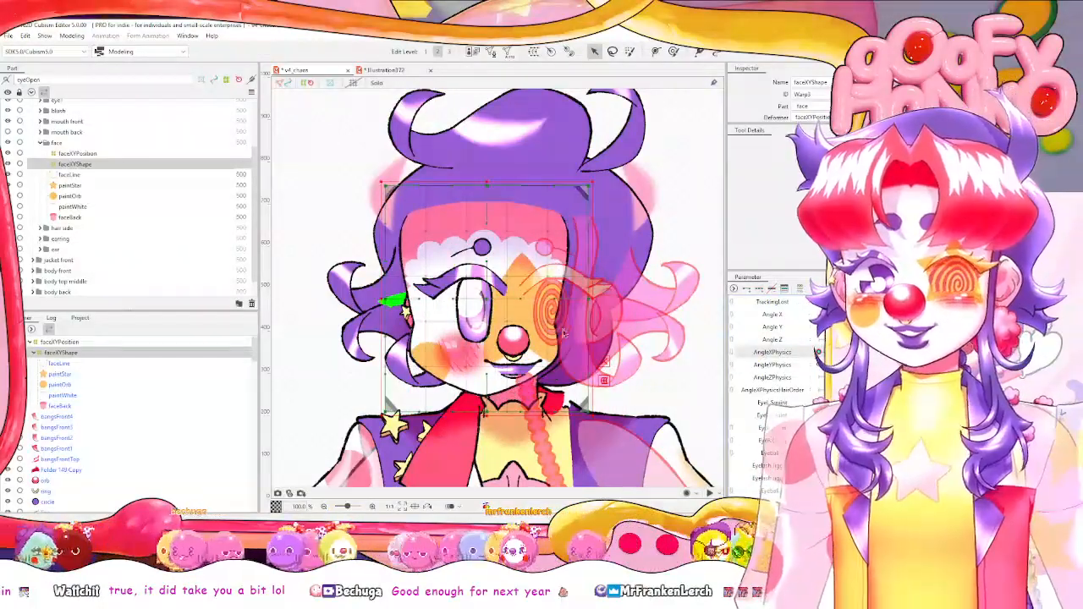
pyautogui.scroll(1, 528, 328)
pyautogui.click(672, 53)
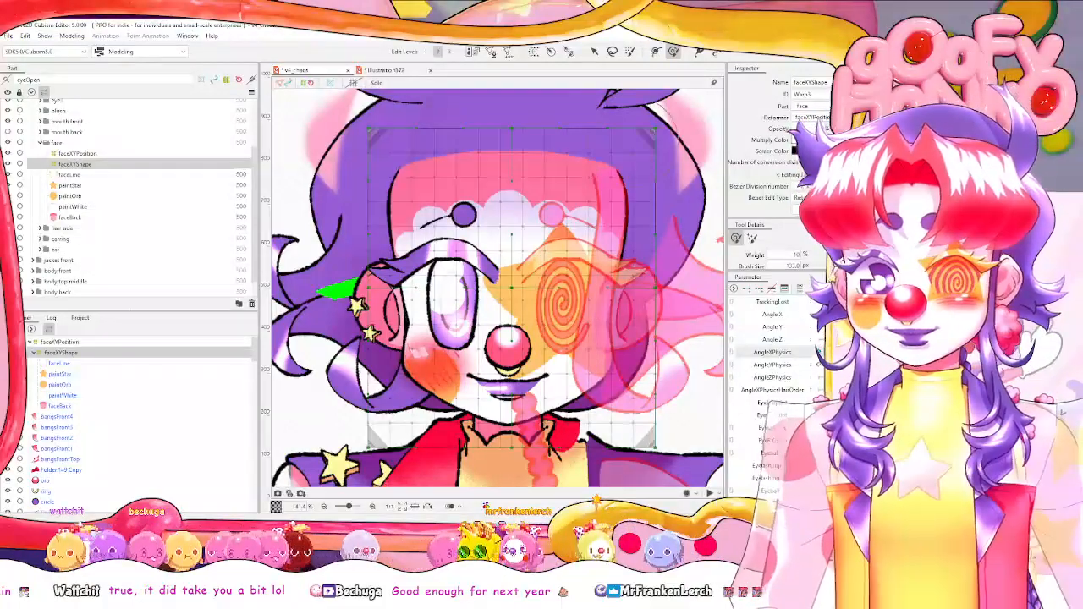
# For the sideways AngleXPhysics pose, brush the far side of faceXYShape inward and move the upper corner on the head-turn side inward.
pyautogui.hotkey('ctrl', 'z')
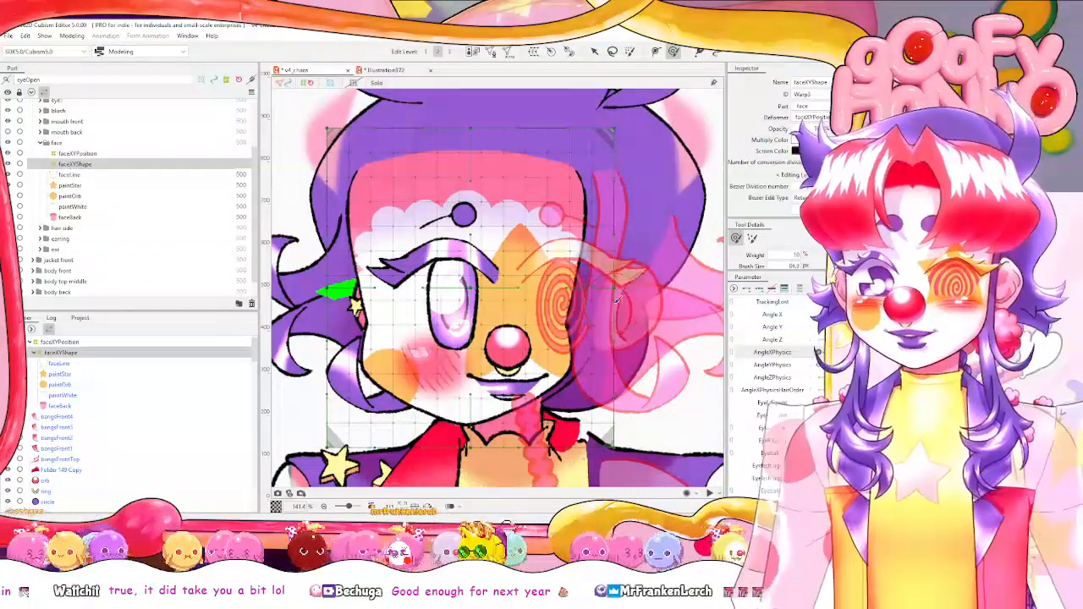
pyautogui.moveTo(600, 319); pyautogui.dragTo(571, 323)
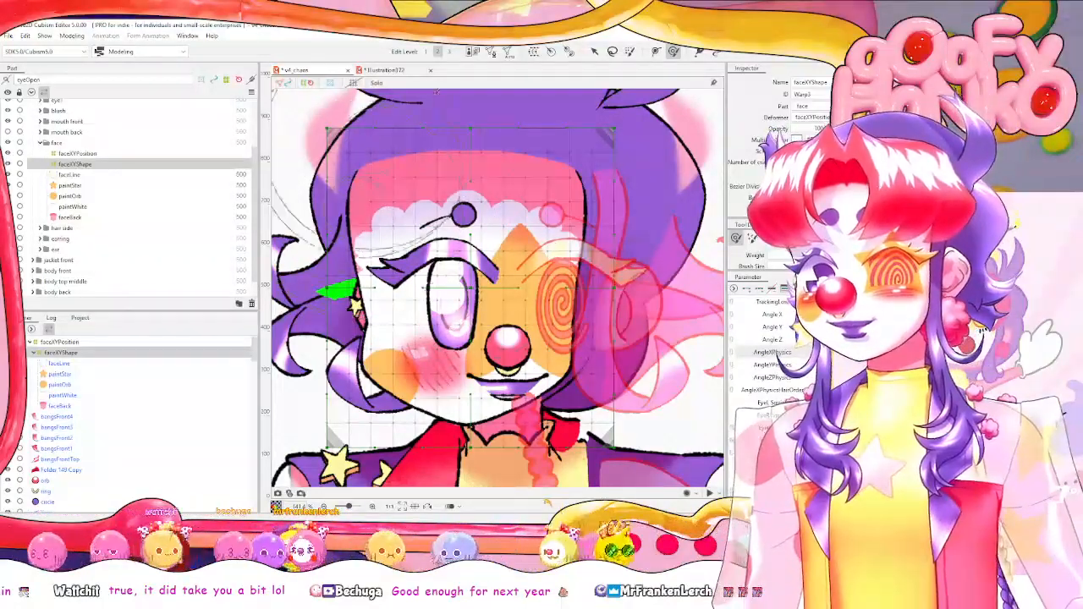
pyautogui.press('v')
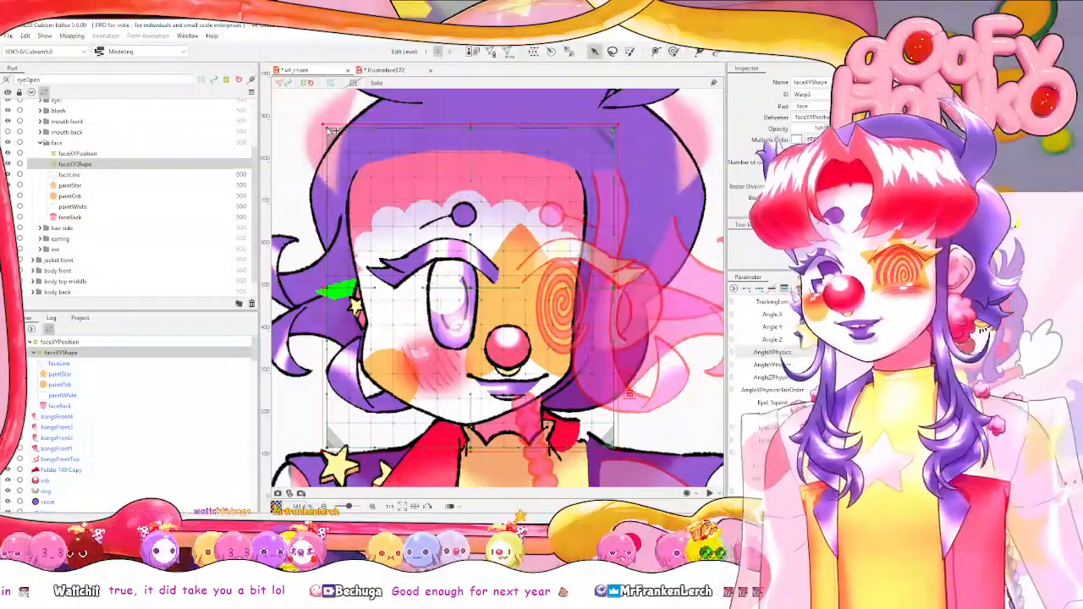
pyautogui.moveTo(328, 128); pyautogui.dragTo(355, 131)
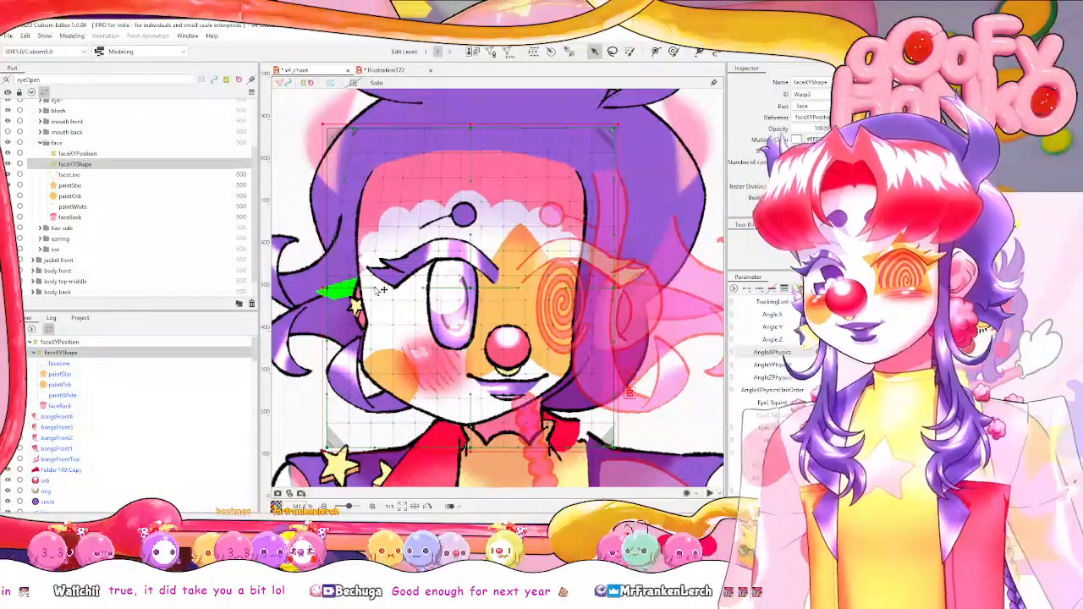
# With the deform brush, push faceXYShape's temple, forehead and cheek edges inward on the head-turn side, checking the shape against AngleXPhysics.
pyautogui.click(673, 51)
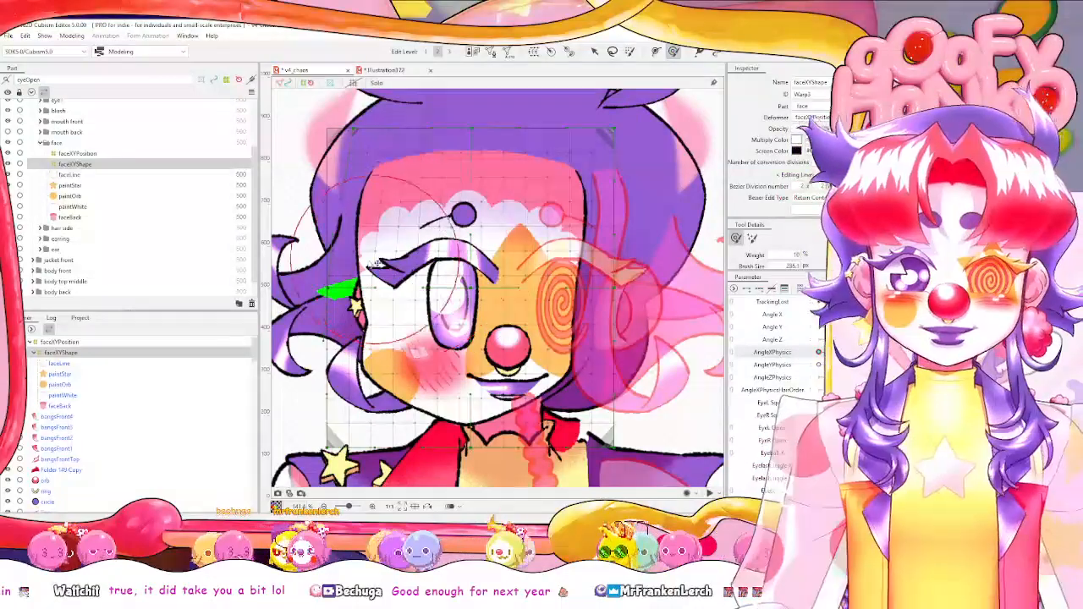
pyautogui.moveTo(379, 264)
pyautogui.mouseDown()
pyautogui.moveTo(398, 254)
pyautogui.moveTo(380, 271)
pyautogui.moveTo(389, 254)
pyautogui.moveTo(377, 229)
pyautogui.moveTo(407, 262)
pyautogui.moveTo(393, 326)
pyautogui.moveTo(419, 279)
pyautogui.mouseUp()
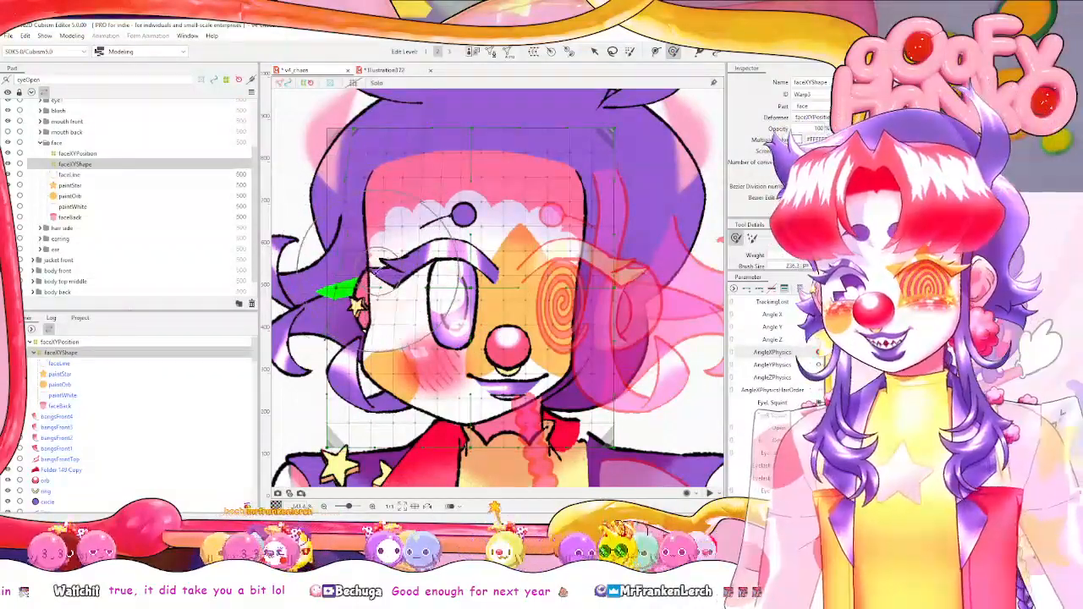
pyautogui.moveTo(819, 352)
pyautogui.mouseDown()
pyautogui.moveTo(853, 352)
pyautogui.moveTo(819, 352)
pyautogui.mouseUp()
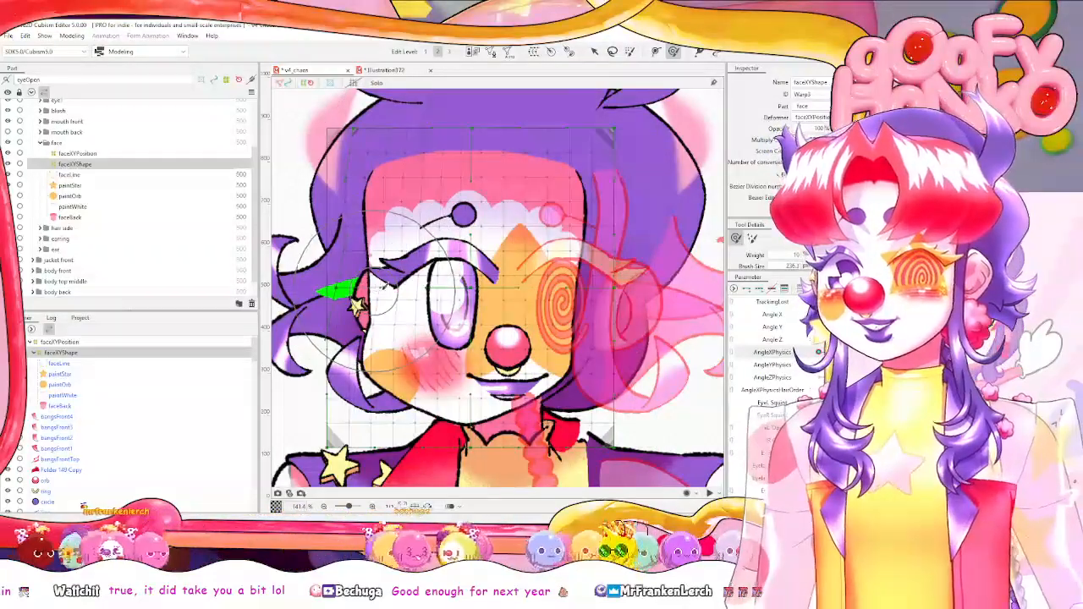
pyautogui.moveTo(428, 288)
pyautogui.mouseDown()
pyautogui.moveTo(385, 296)
pyautogui.moveTo(375, 318)
pyautogui.moveTo(412, 314)
pyautogui.mouseUp()
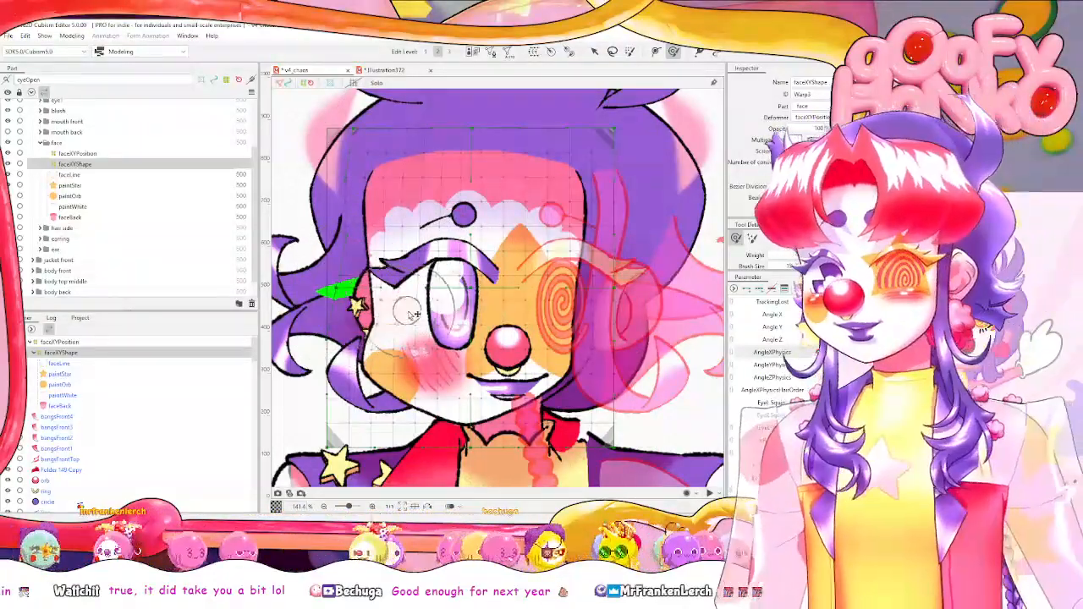
pyautogui.moveTo(819, 352); pyautogui.dragTo(819, 352)
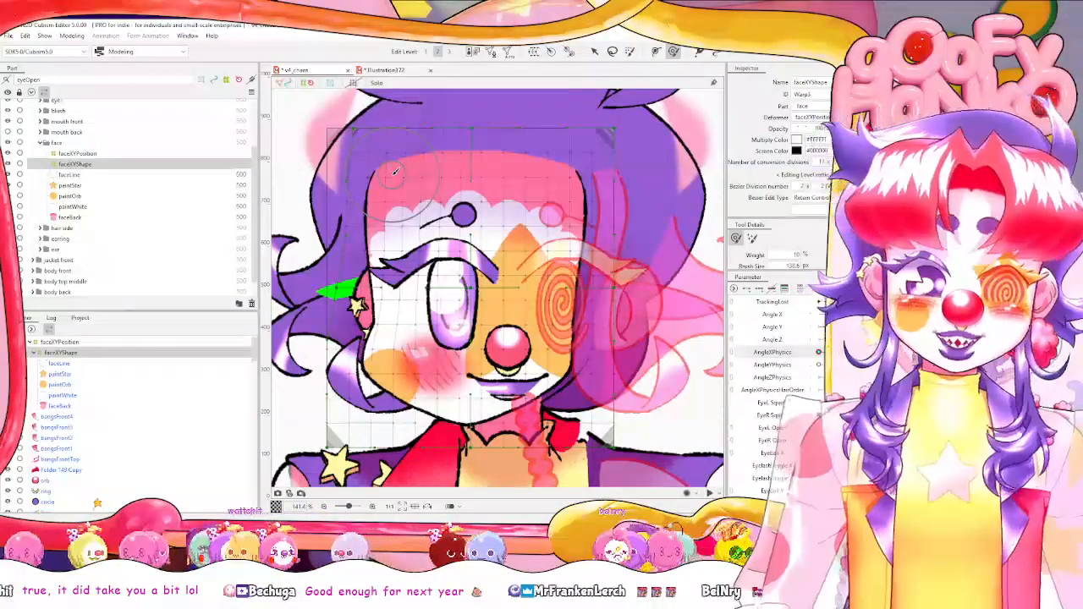
pyautogui.moveTo(440, 224); pyautogui.dragTo(464, 225)
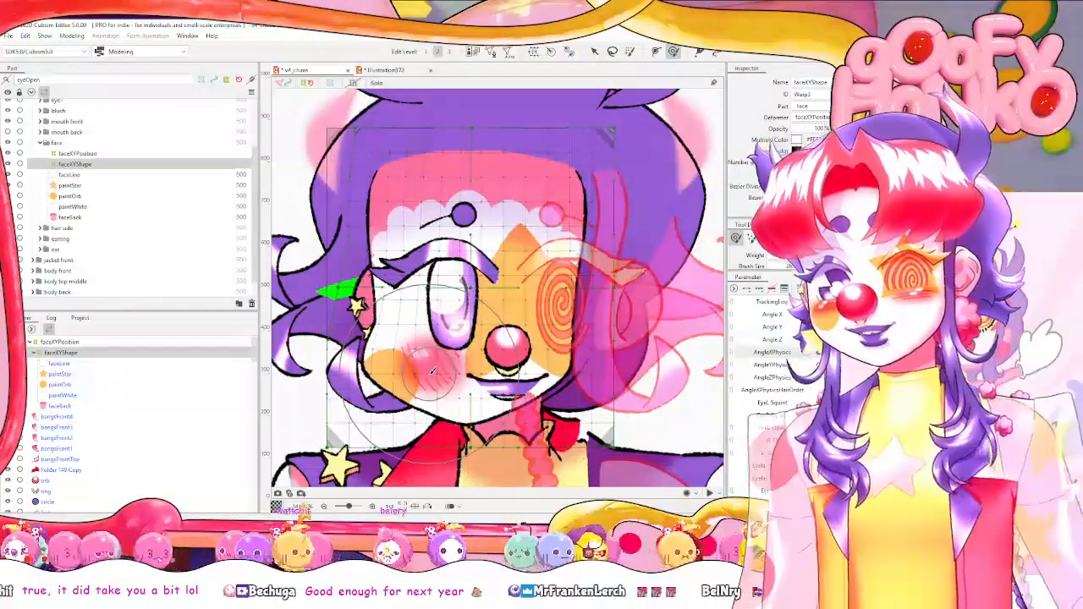
pyautogui.moveTo(818, 352)
pyautogui.mouseDown()
pyautogui.moveTo(863, 353)
pyautogui.moveTo(808, 356)
pyautogui.mouseUp()
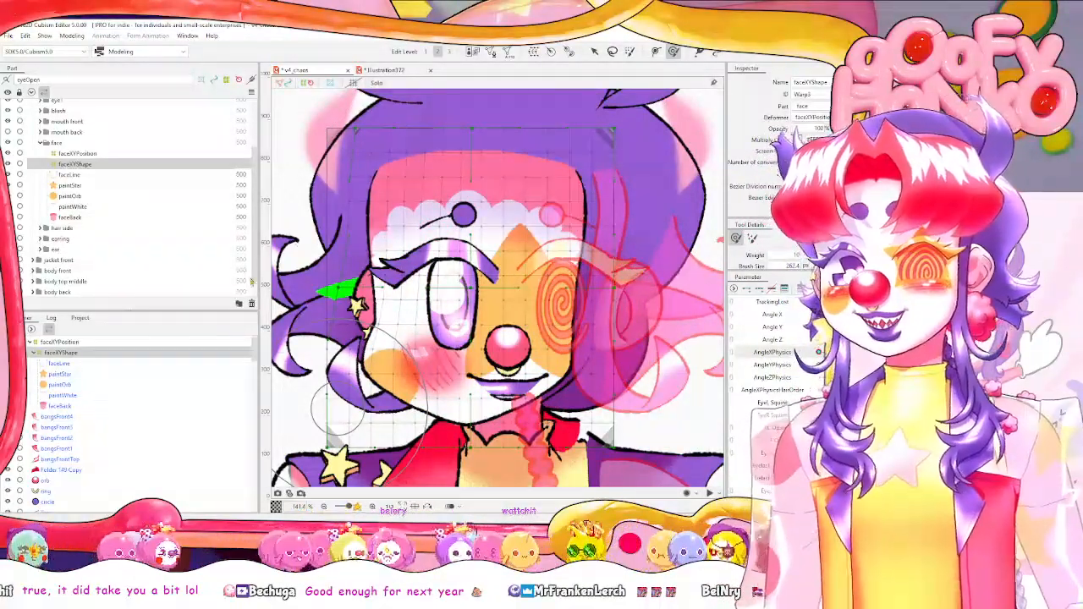
# Try to move the centre control point of the faceXYShape deformer.
pyautogui.click(594, 50)
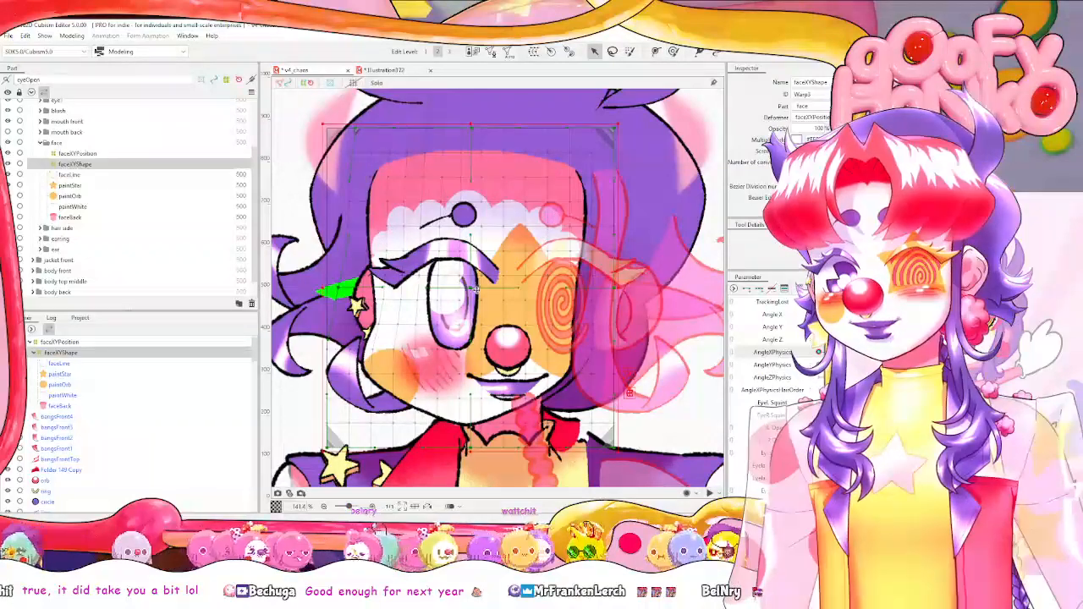
pyautogui.scroll(5, 476, 289)
pyautogui.scroll(2, 453, 289)
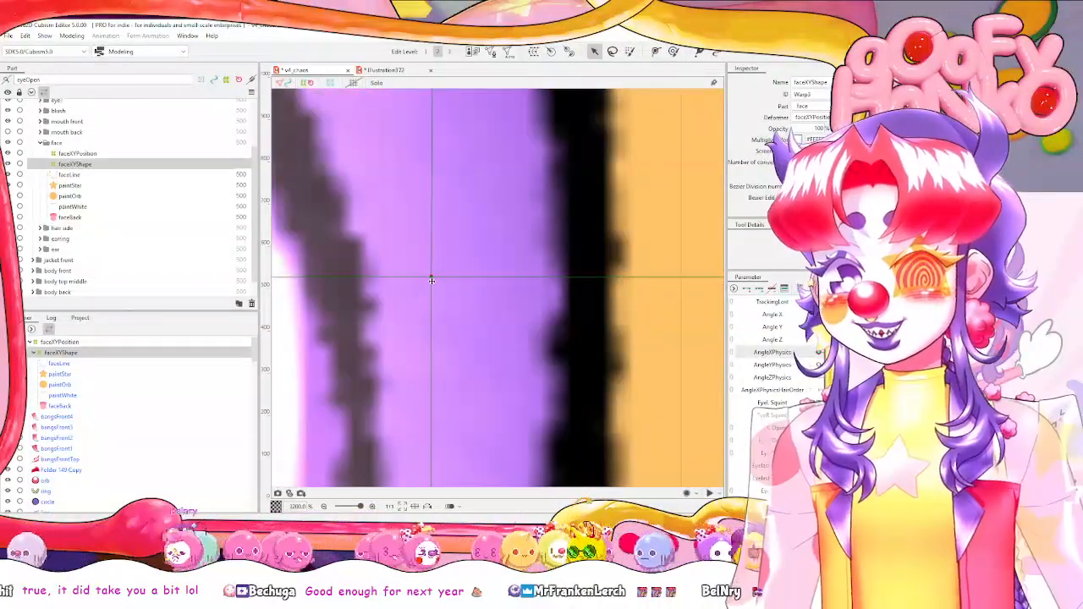
pyautogui.moveTo(423, 277)
pyautogui.mouseDown()
pyautogui.moveTo(399, 277)
pyautogui.moveTo(434, 278)
pyautogui.moveTo(474, 339)
pyautogui.mouseUp()
pyautogui.hotkey('ctrl', 'z')
pyautogui.scroll(-10, 475, 351)
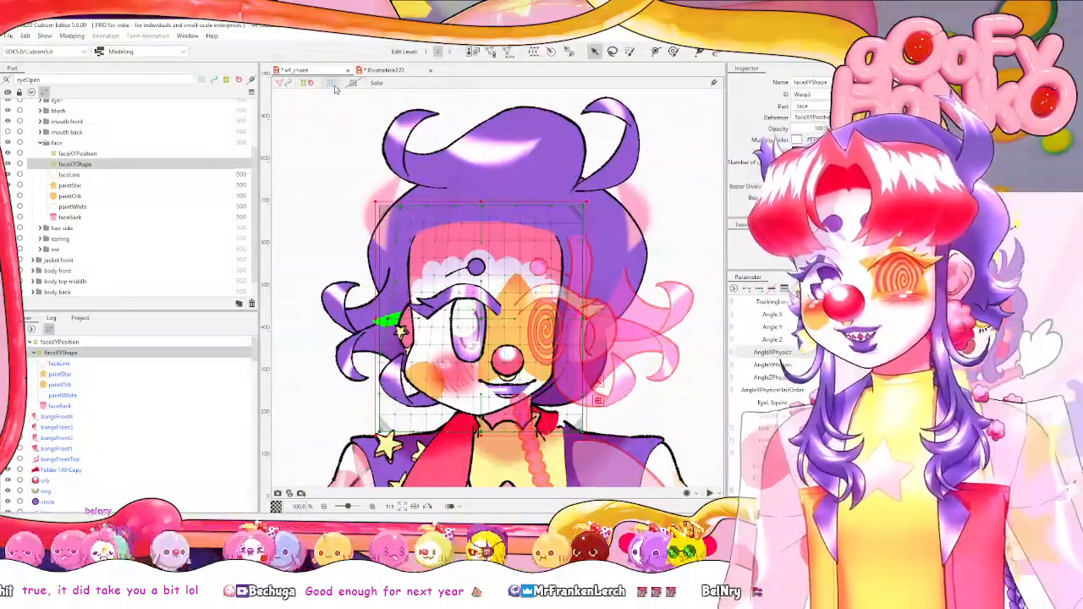
# Hide the artwork to inspect the centre control point of the faceXYShape grid up close, and show the artwork again.
pyautogui.click(307, 83)
pyautogui.scroll(2, 476, 326)
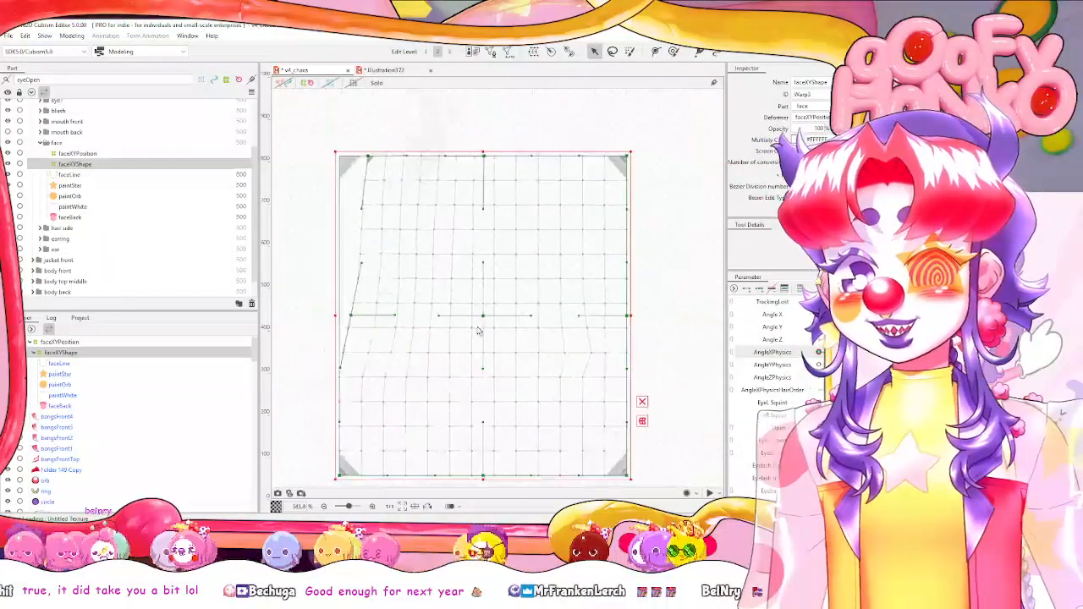
pyautogui.scroll(5, 482, 326)
pyautogui.scroll(2, 481, 325)
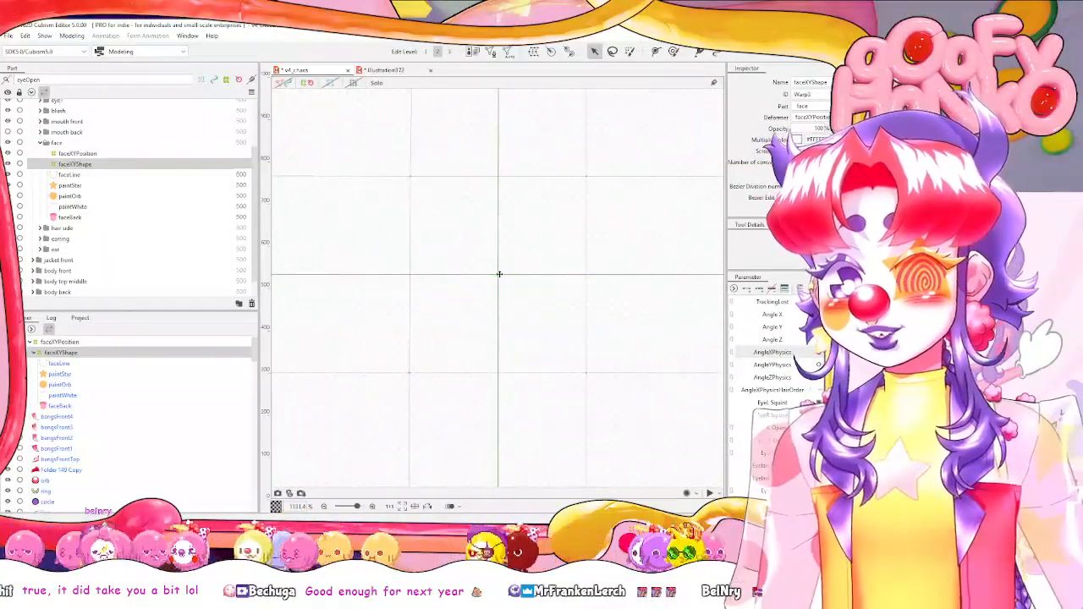
pyautogui.scroll(-7, 498, 275)
pyautogui.scroll(8, 498, 275)
pyautogui.scroll(-8, 498, 275)
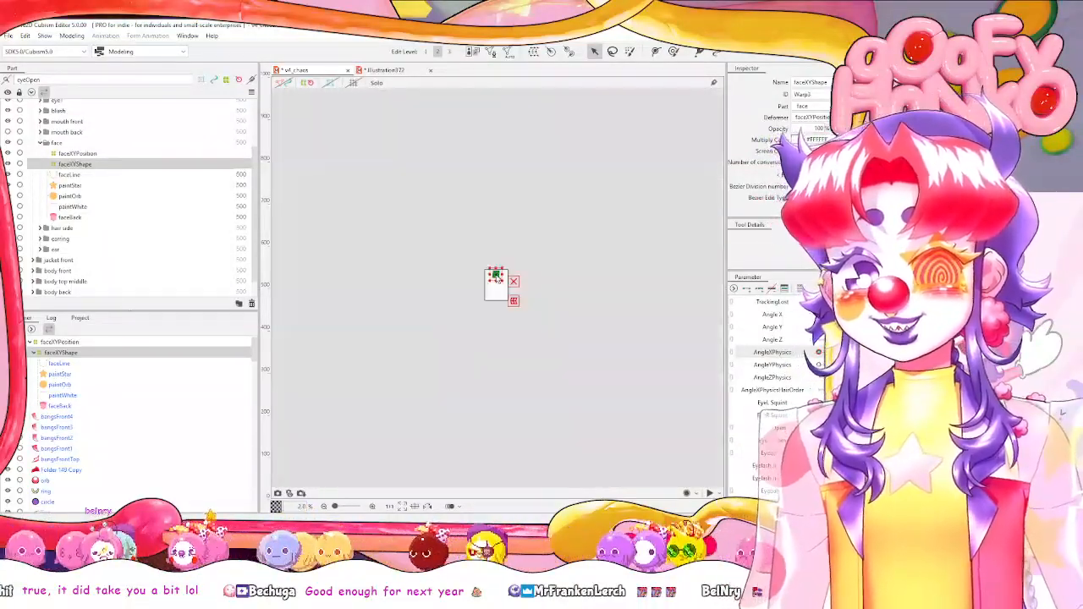
pyautogui.scroll(6, 498, 275)
pyautogui.scroll(-4, 498, 277)
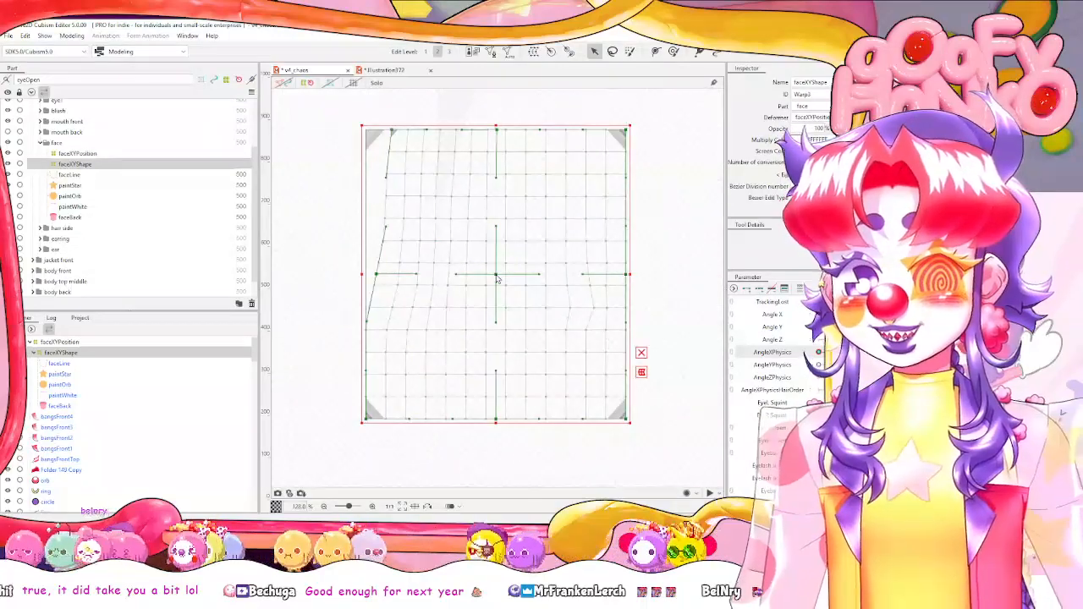
pyautogui.click(310, 84)
pyautogui.click(292, 88)
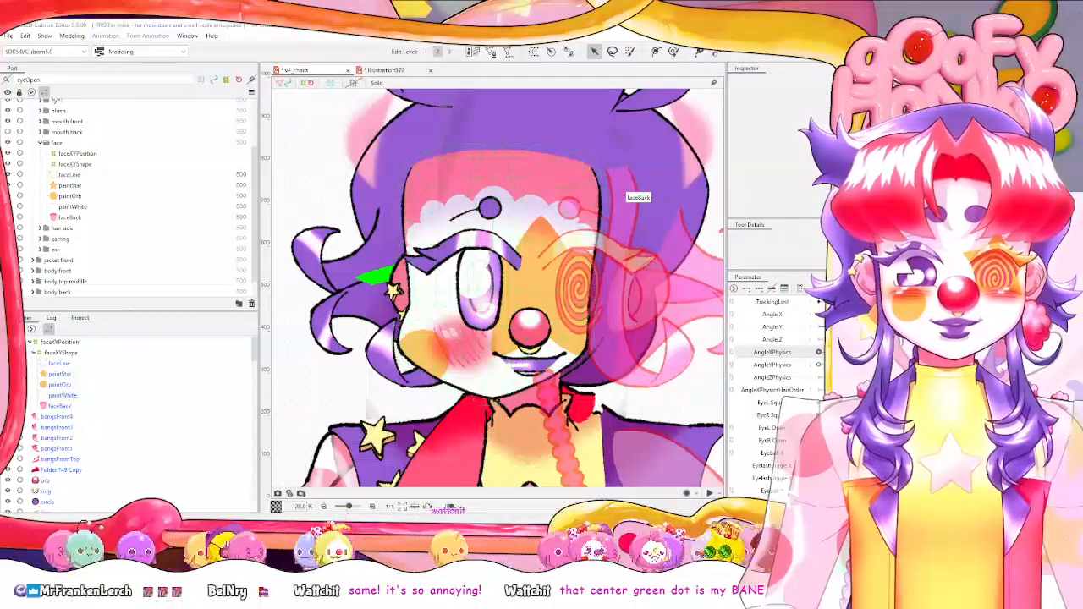
# Switch to X in the browser, examine the Live2D Basic Conditional Physics Learning Chart image, and highlight the author's profile handle.
pyautogui.hotkey('alt', 'Tab')
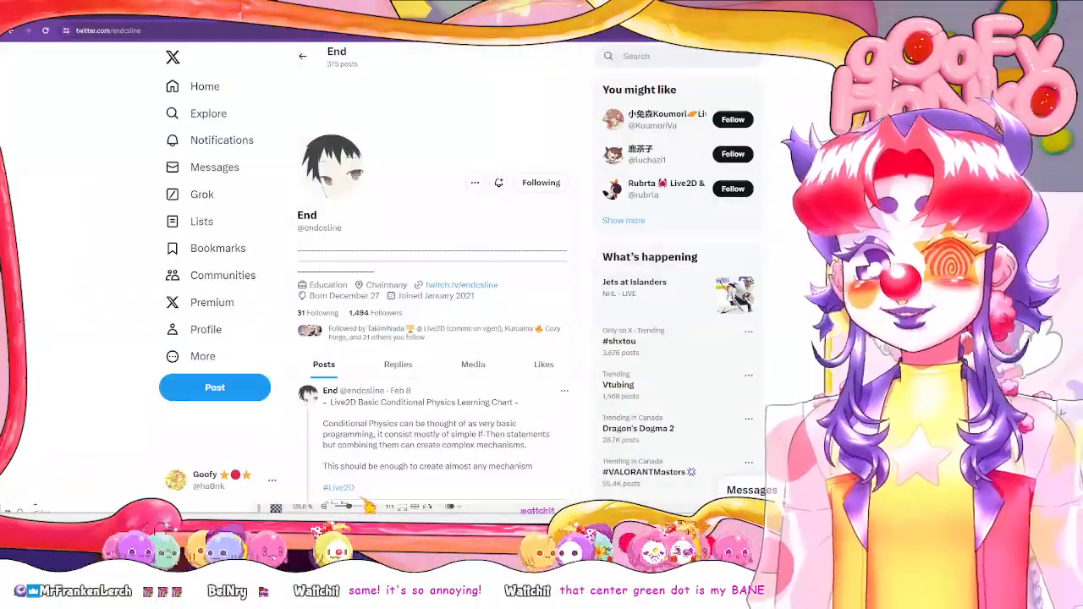
pyautogui.scroll(-3, 501, 292)
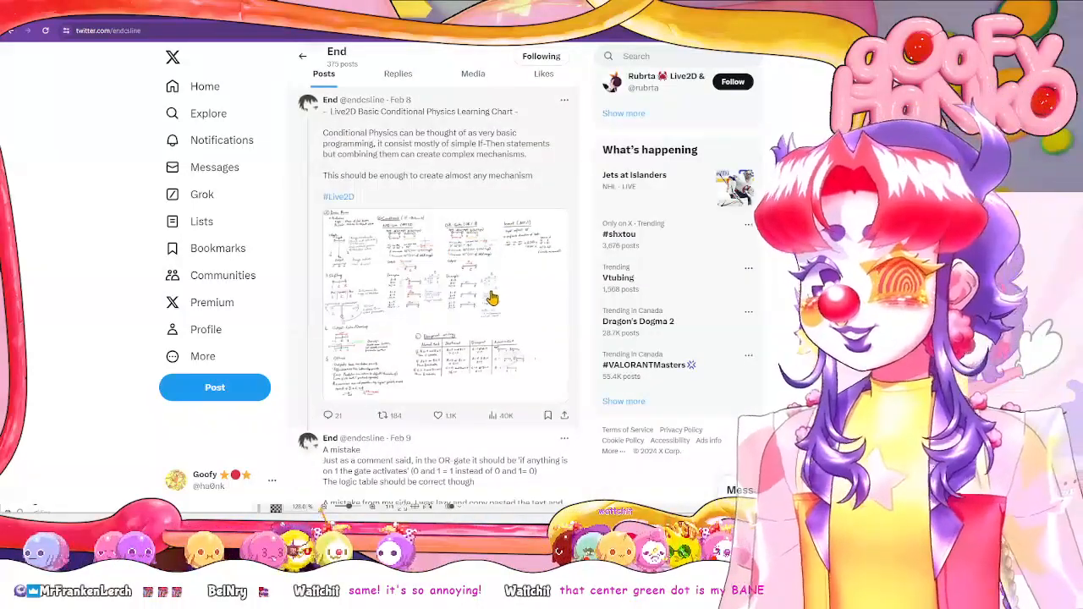
pyautogui.click(495, 296)
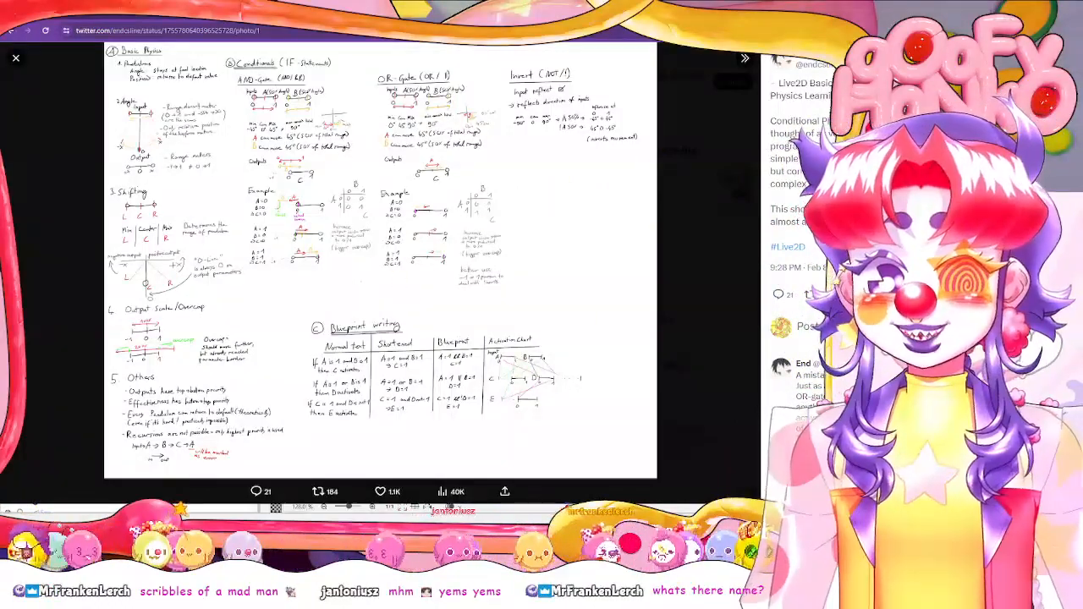
pyautogui.click(72, 396)
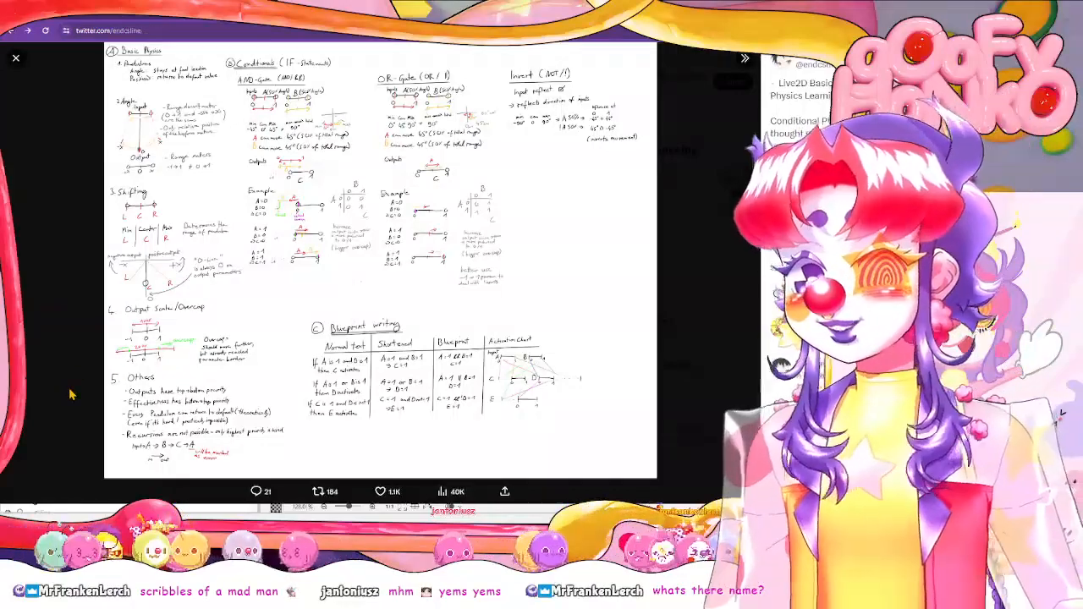
pyautogui.click(370, 106)
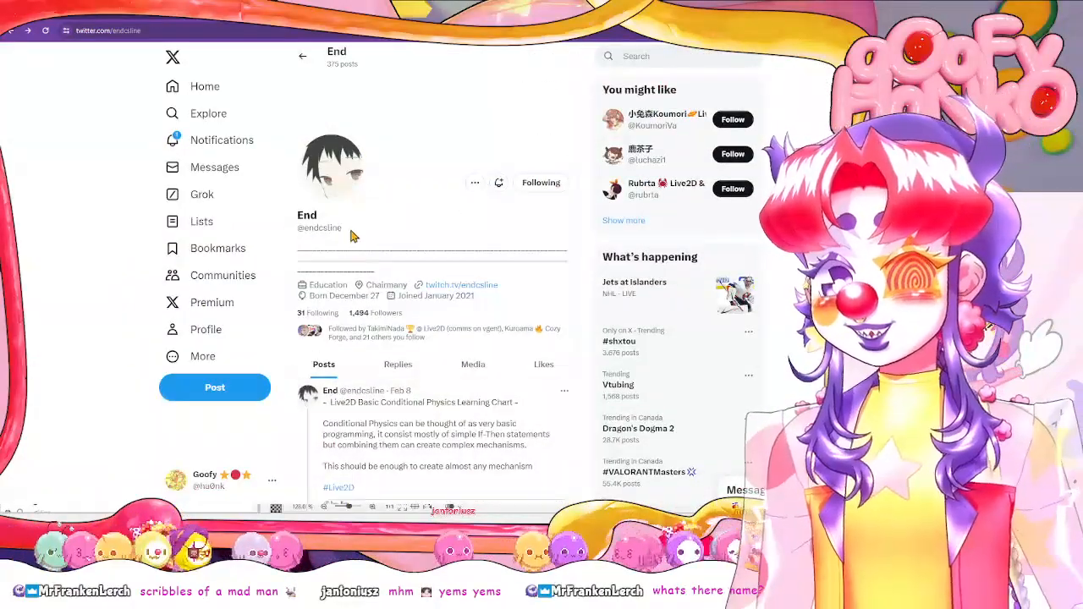
pyautogui.moveTo(354, 237); pyautogui.dragTo(303, 229)
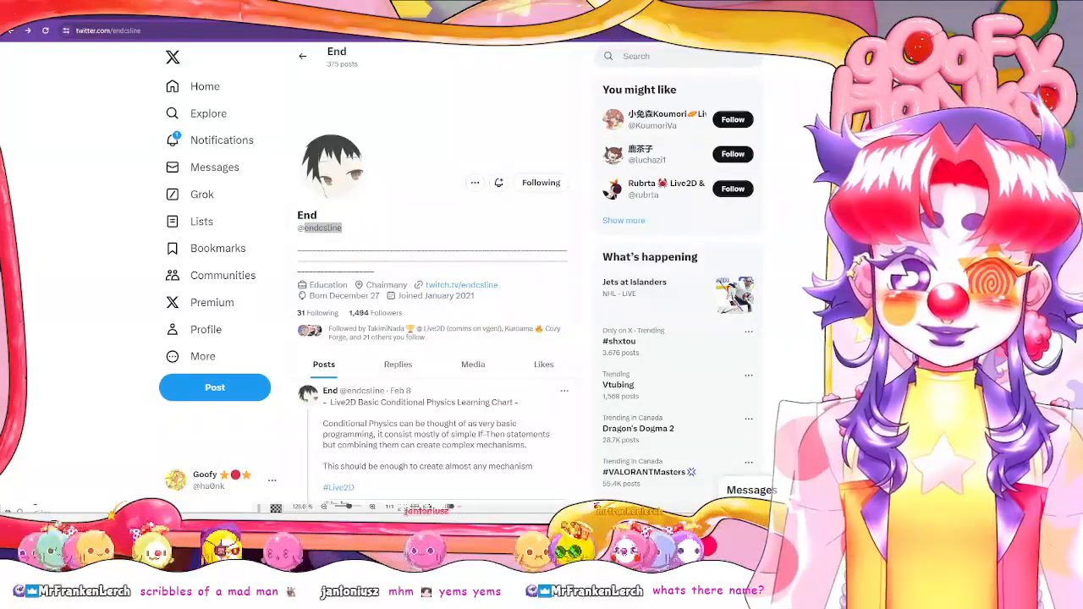
# Browse the profile's media and view the border pixel layering sketches and the 0-magnetic pendulum notes.
pyautogui.scroll(-5, 431, 271)
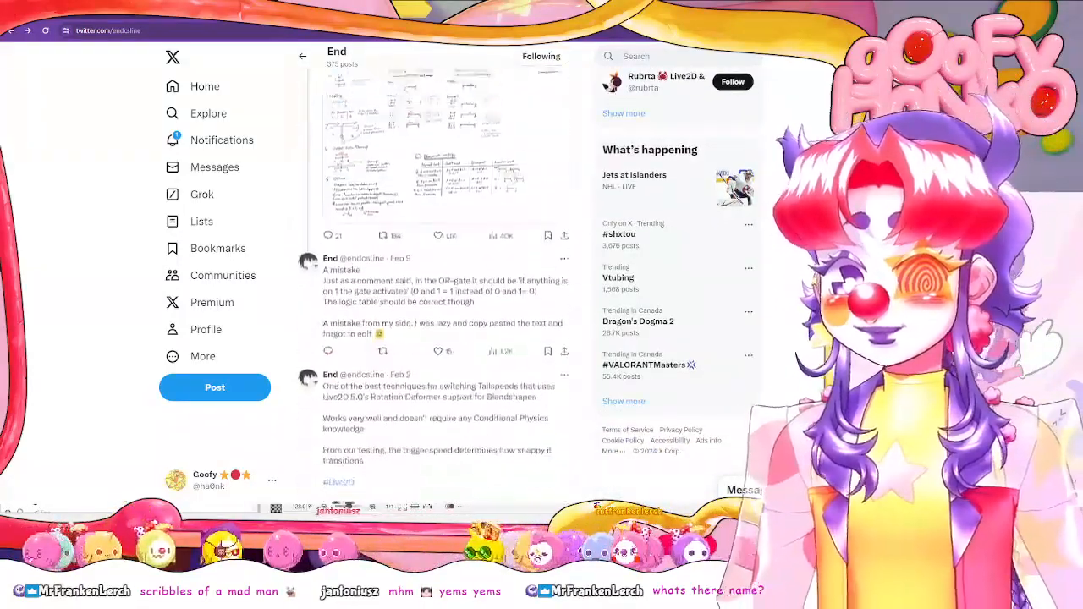
pyautogui.scroll(5, 431, 271)
pyautogui.click(464, 316)
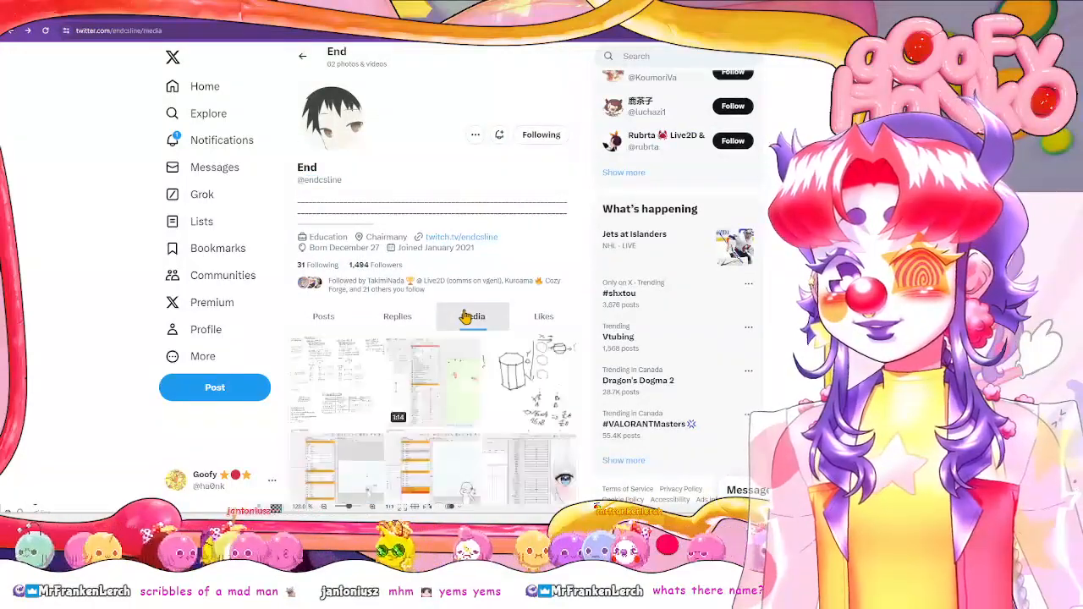
pyautogui.scroll(-2, 465, 316)
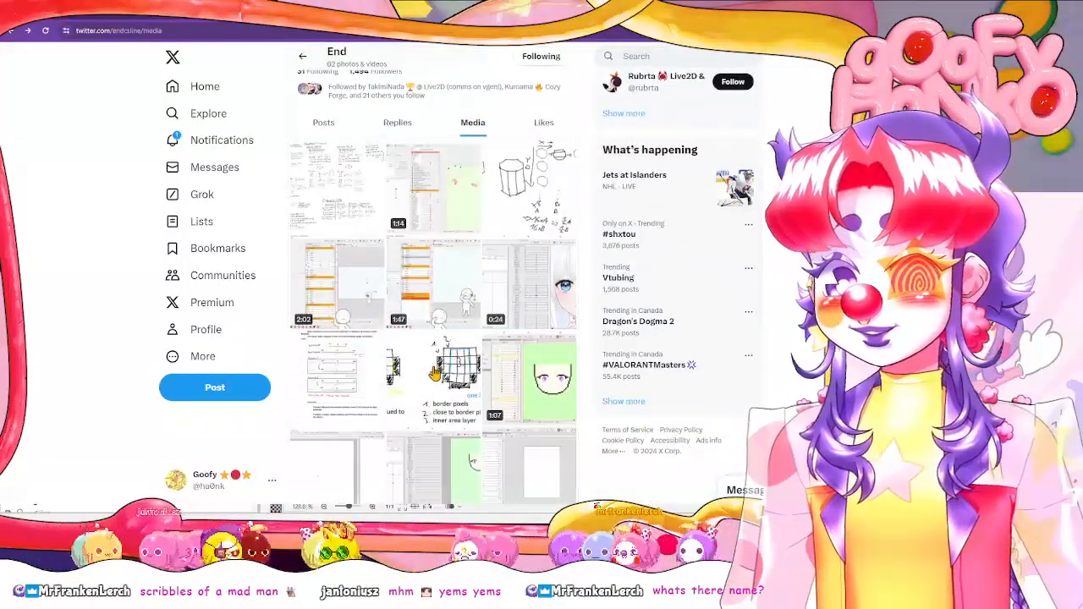
pyautogui.scroll(-2, 435, 372)
pyautogui.click(449, 235)
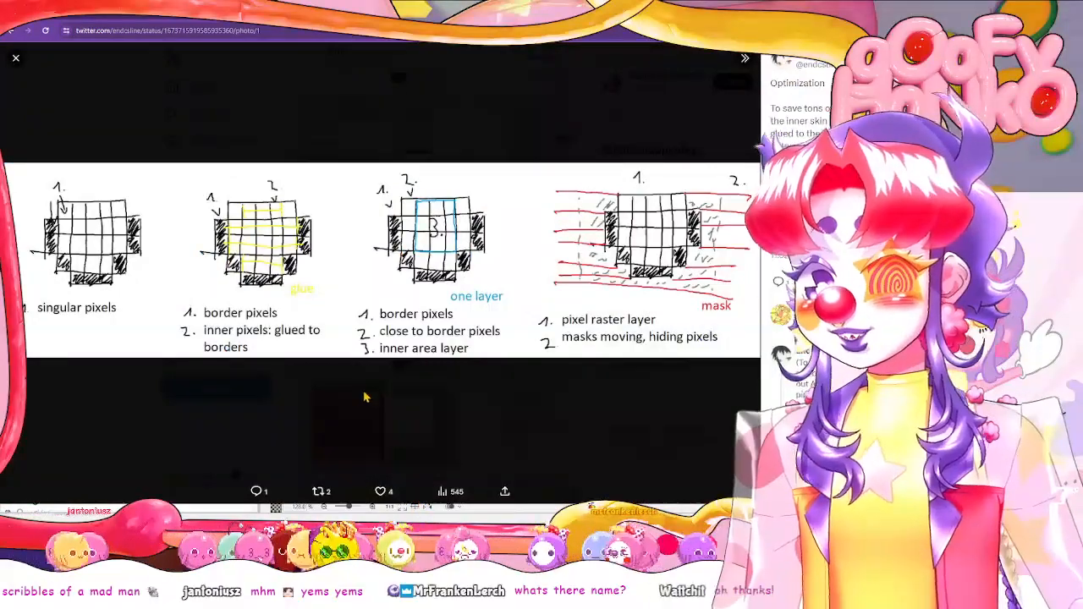
pyautogui.click(364, 397)
pyautogui.click(349, 242)
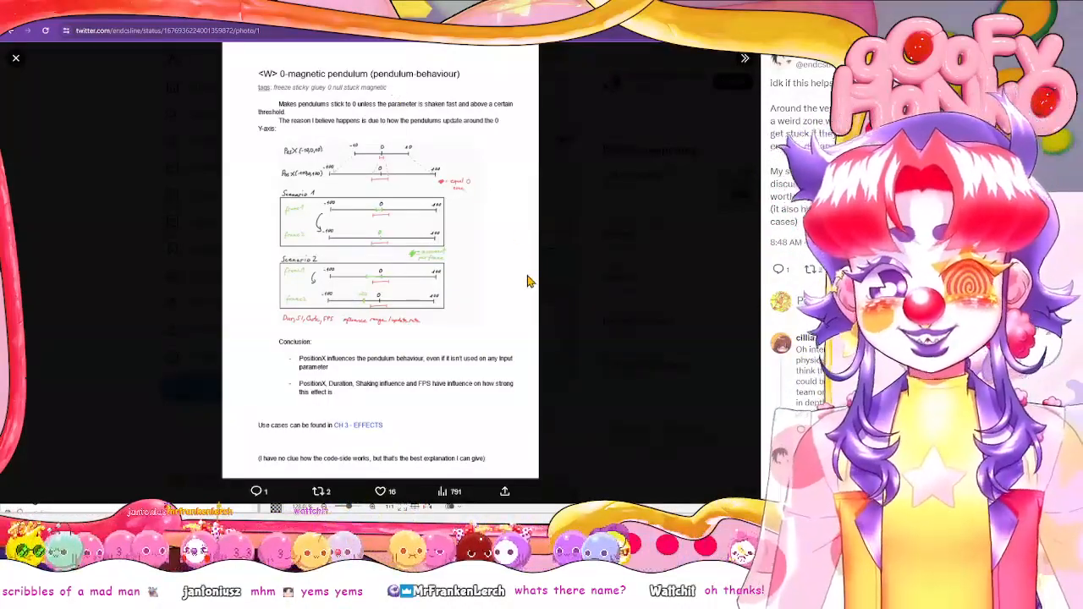
pyautogui.click(551, 313)
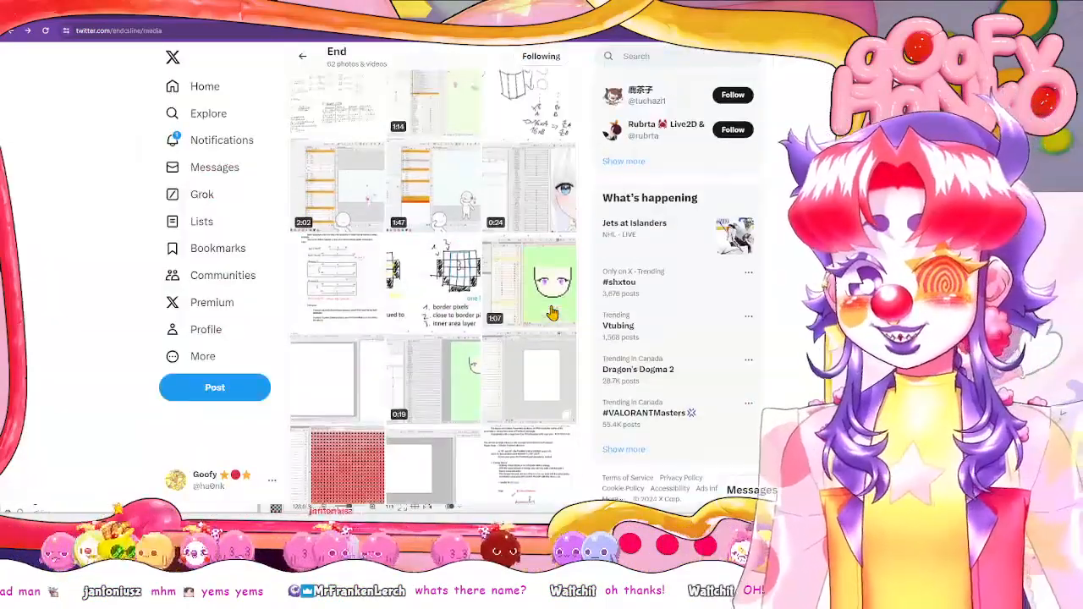
# Look through the profile's media grid and open the Live2D Physics Input notes on Angle and PositionX distance.
pyautogui.scroll(3, 552, 313)
pyautogui.scroll(-3, 549, 315)
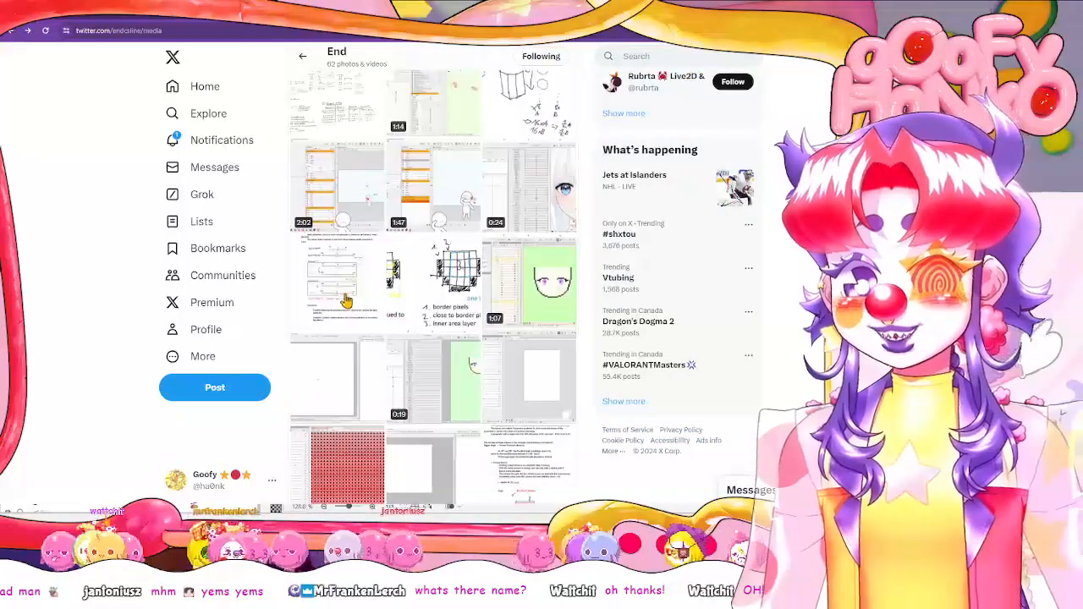
pyautogui.scroll(1, 446, 324)
pyautogui.scroll(2, 446, 324)
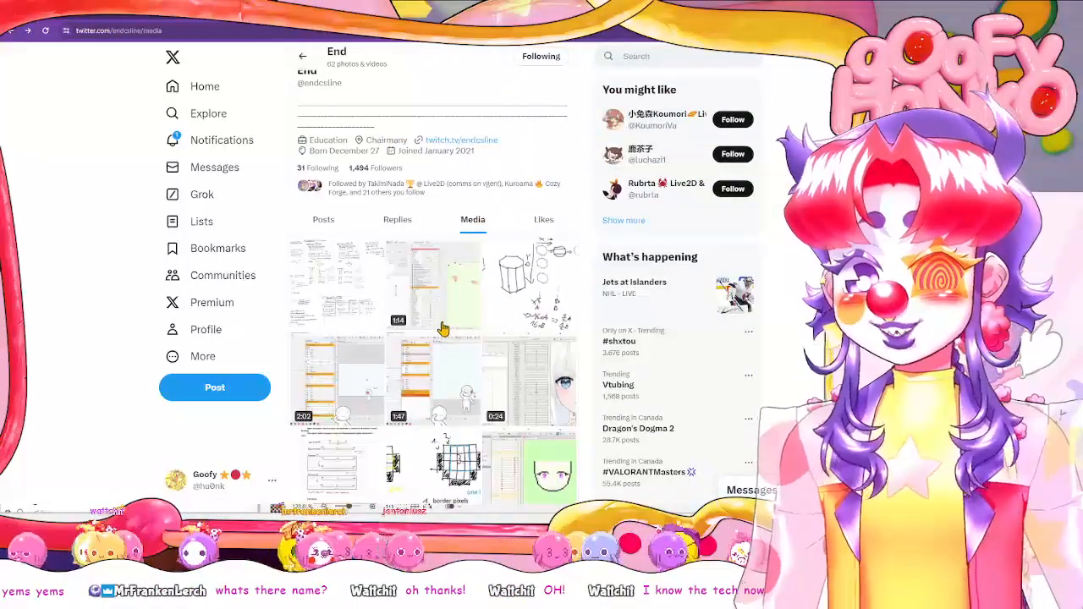
pyautogui.scroll(-3, 442, 328)
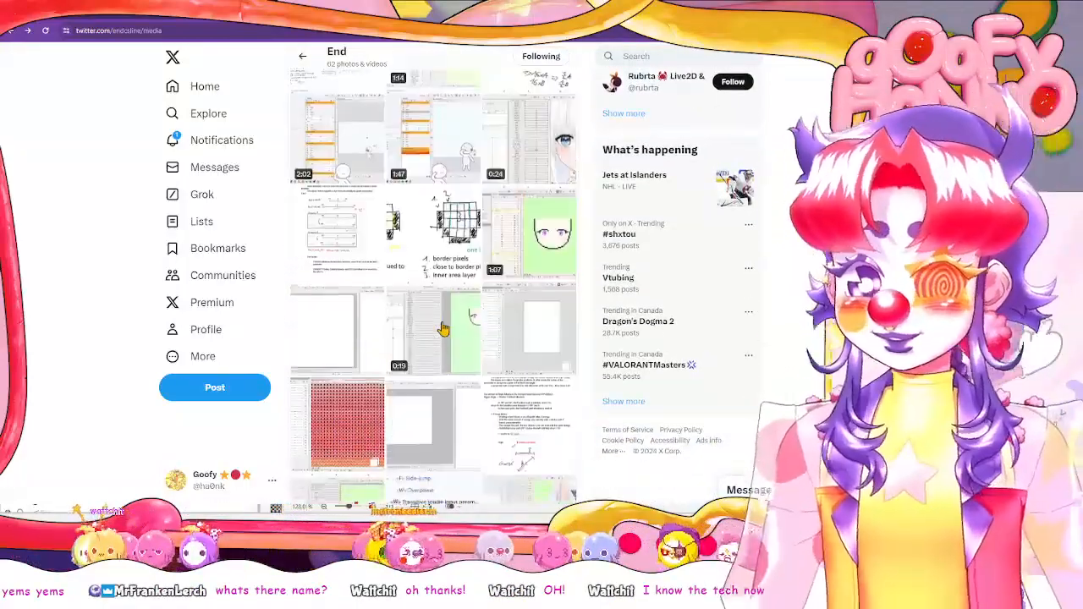
pyautogui.click(523, 330)
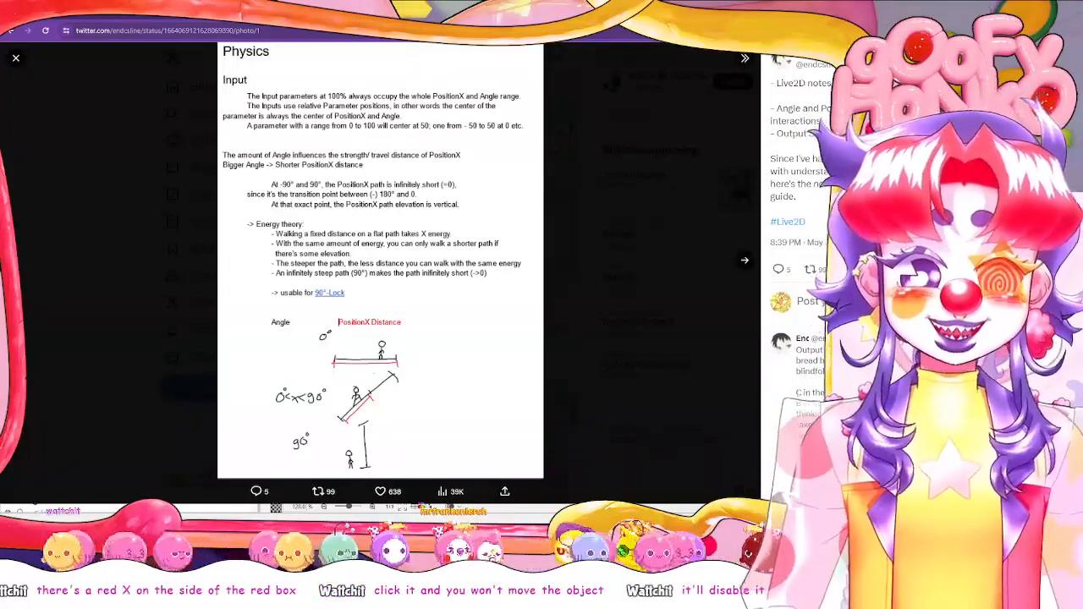
# Switch back to Live2D Cubism Editor, select the faceXYShape warp deformer, and nudge its centre control point slightly.
pyautogui.hotkey('alt', 'Tab')
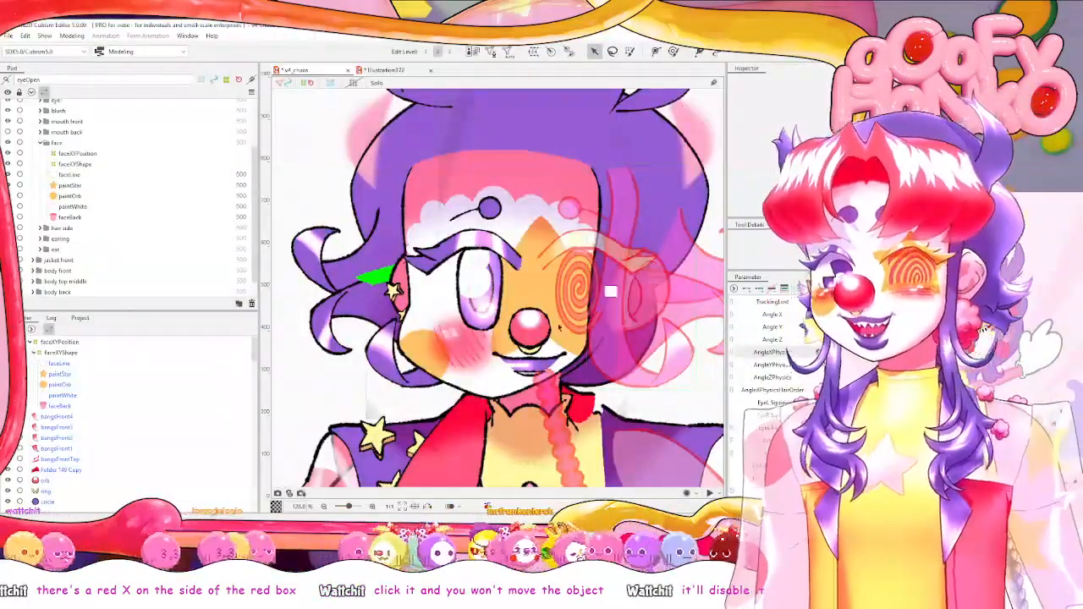
pyautogui.scroll(-1, 71, 366)
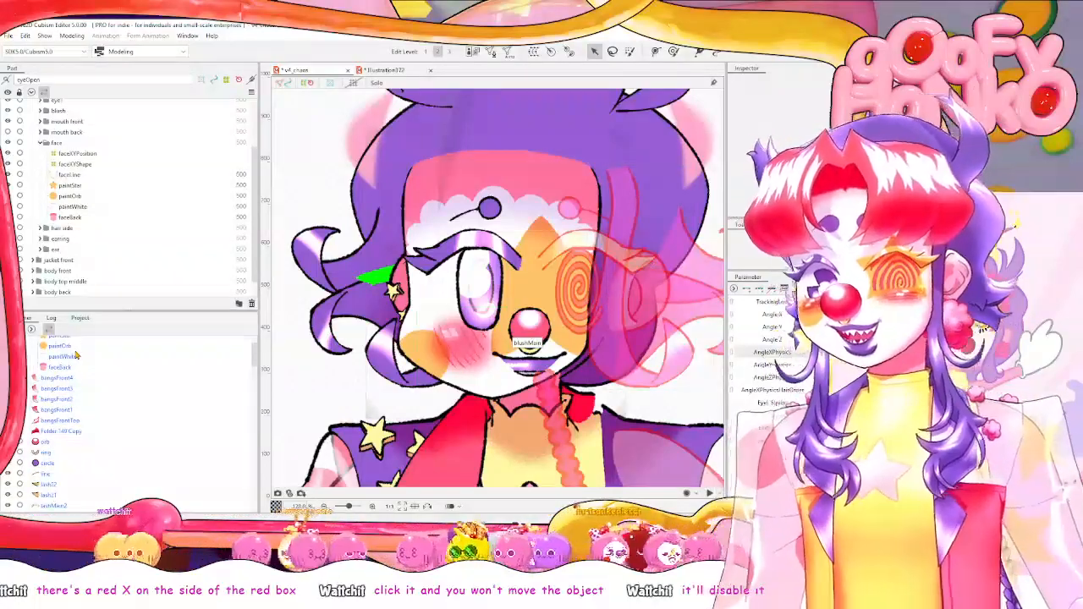
pyautogui.scroll(2, 71, 362)
pyautogui.click(68, 363)
pyautogui.click(643, 370)
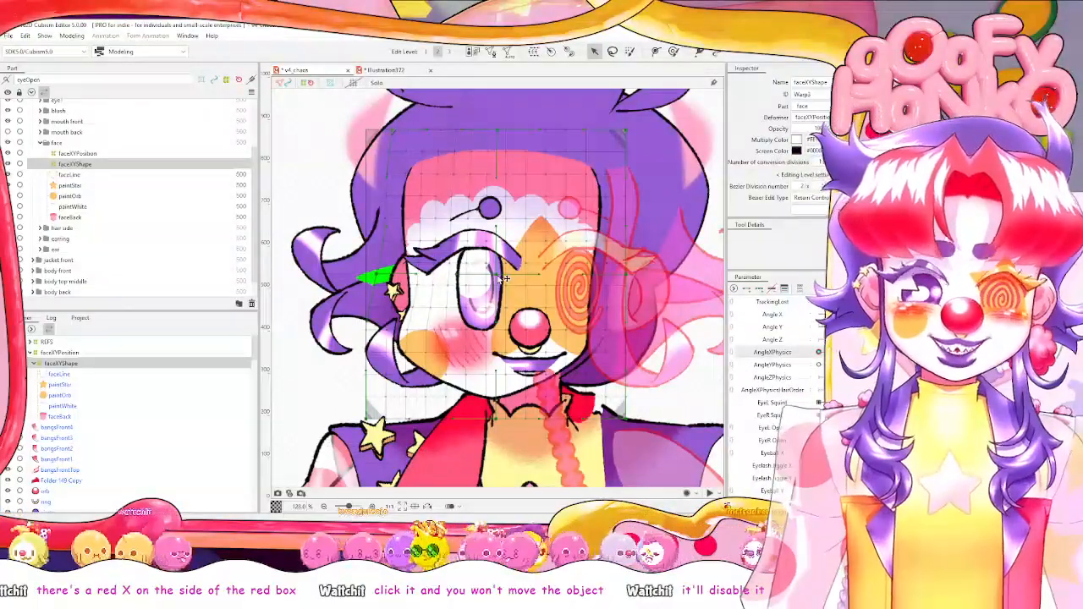
pyautogui.moveTo(497, 275)
pyautogui.mouseDown()
pyautogui.moveTo(478, 273)
pyautogui.moveTo(494, 277)
pyautogui.mouseUp()
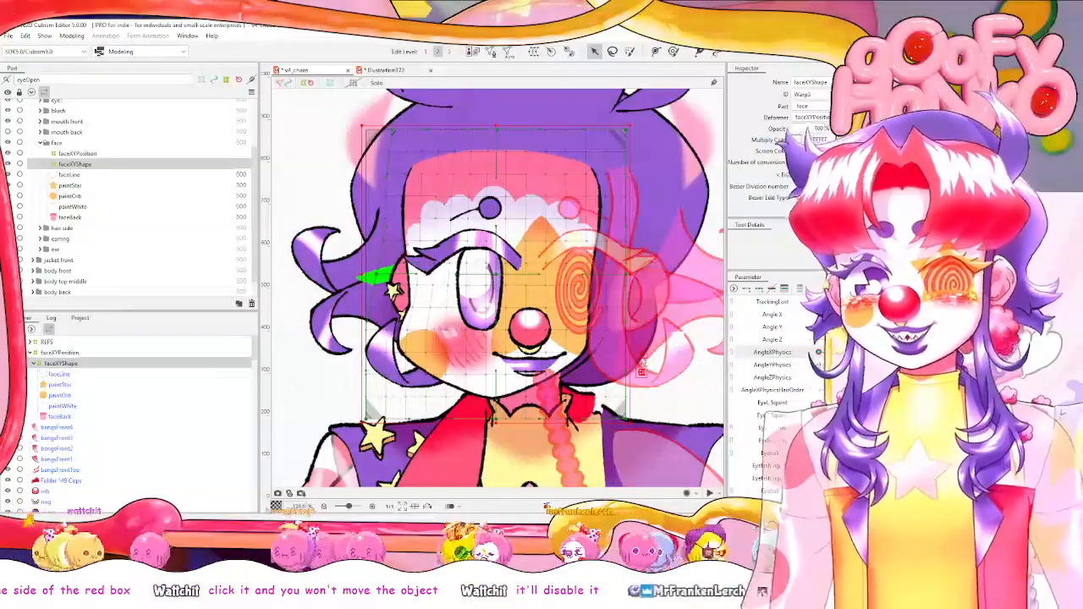
# Check the faceXYShape grid up close and raise the AngleXPhysics parameter to preview the face turn.
pyautogui.scroll(5, 522, 275)
pyautogui.scroll(-5, 522, 276)
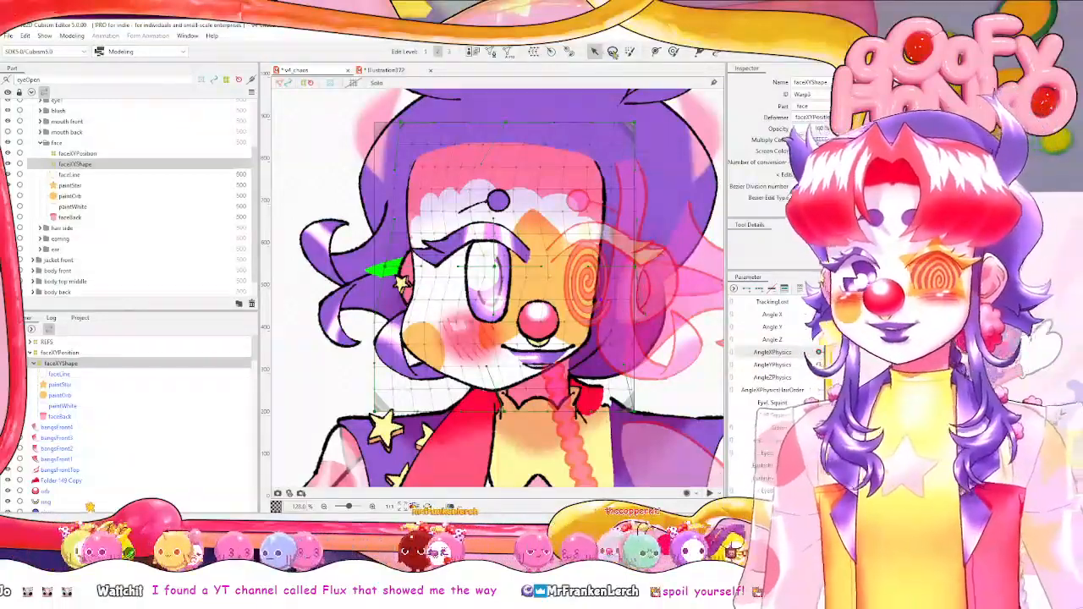
pyautogui.moveTo(819, 352); pyautogui.dragTo(846, 352)
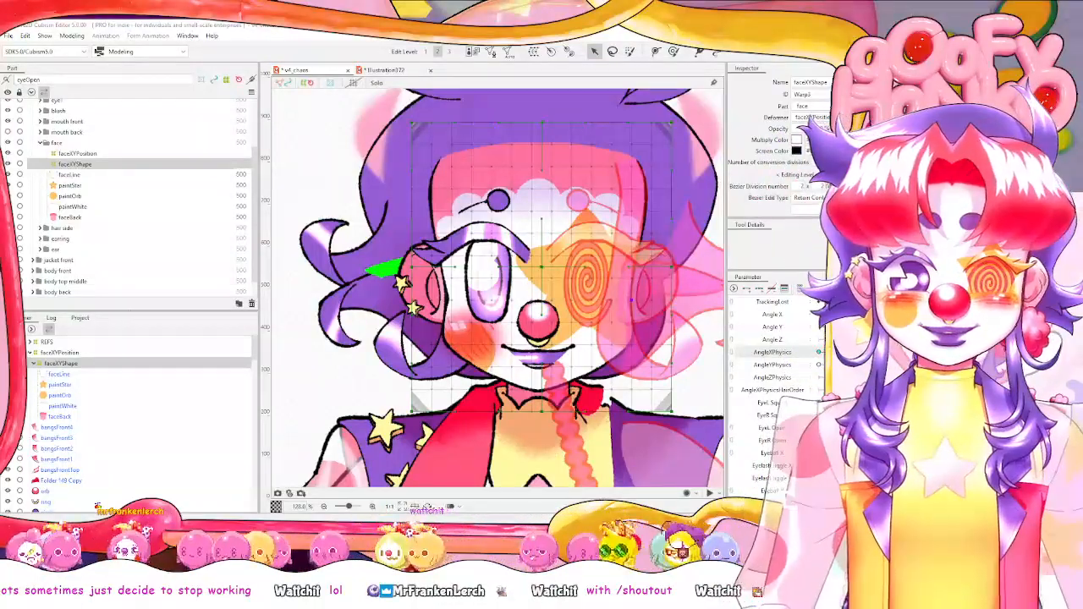
# Switch to the Kuroama YouTube channel in the browser and play the Independent & linked eye movement breakdown.
pyautogui.hotkey('alt', 'Tab')
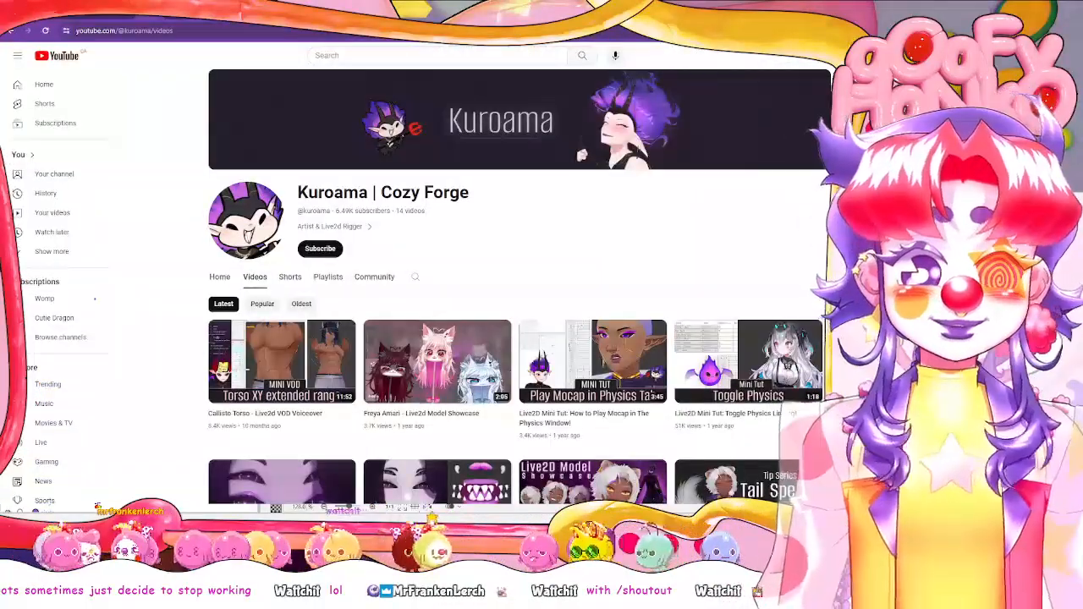
pyautogui.scroll(-4, 517, 288)
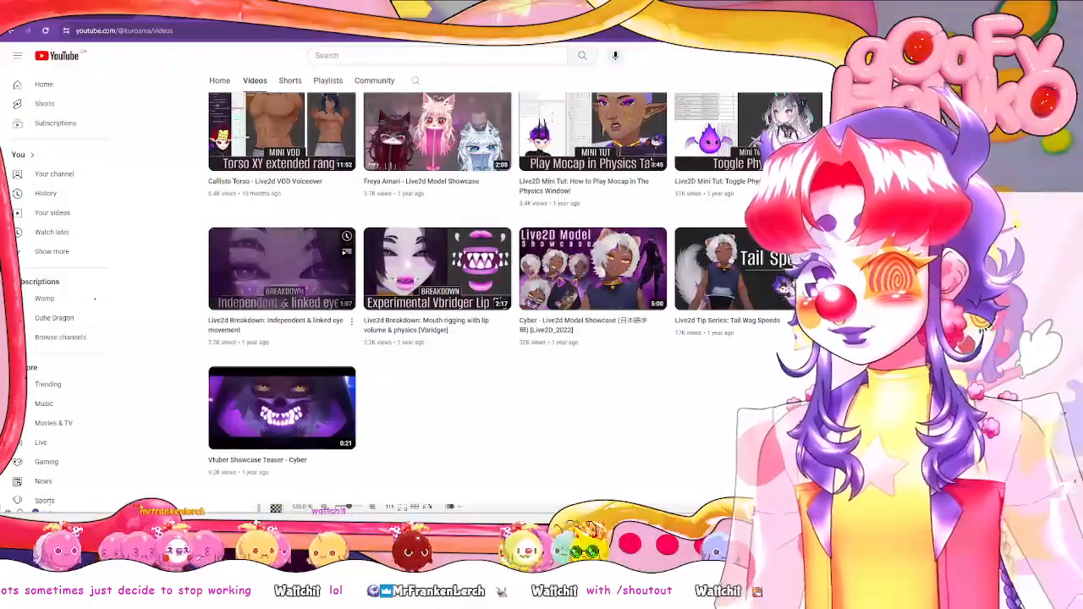
pyautogui.scroll(1, 437, 279)
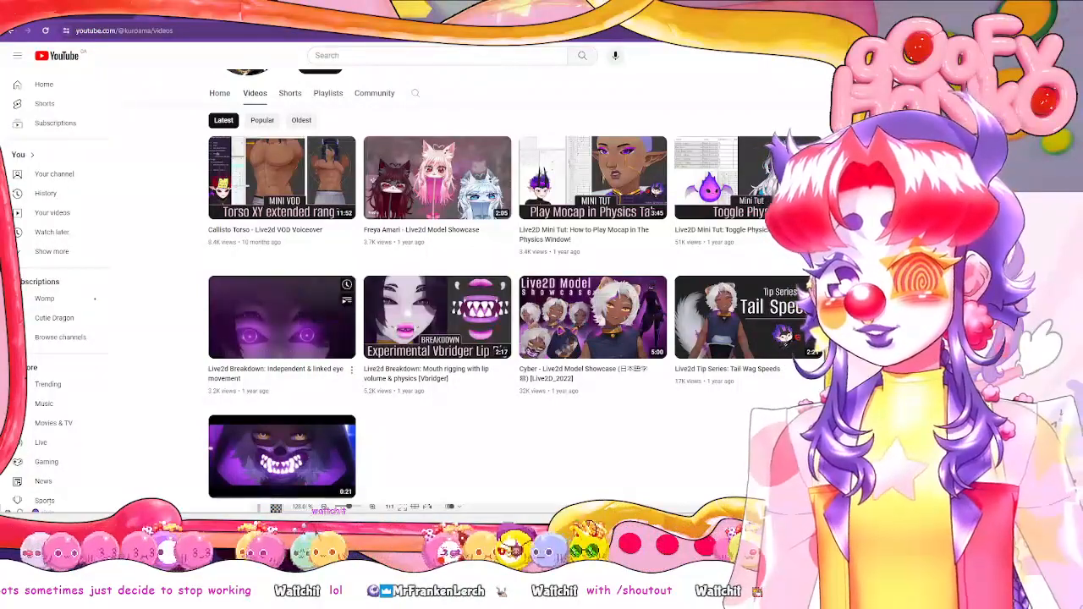
pyautogui.click(284, 318)
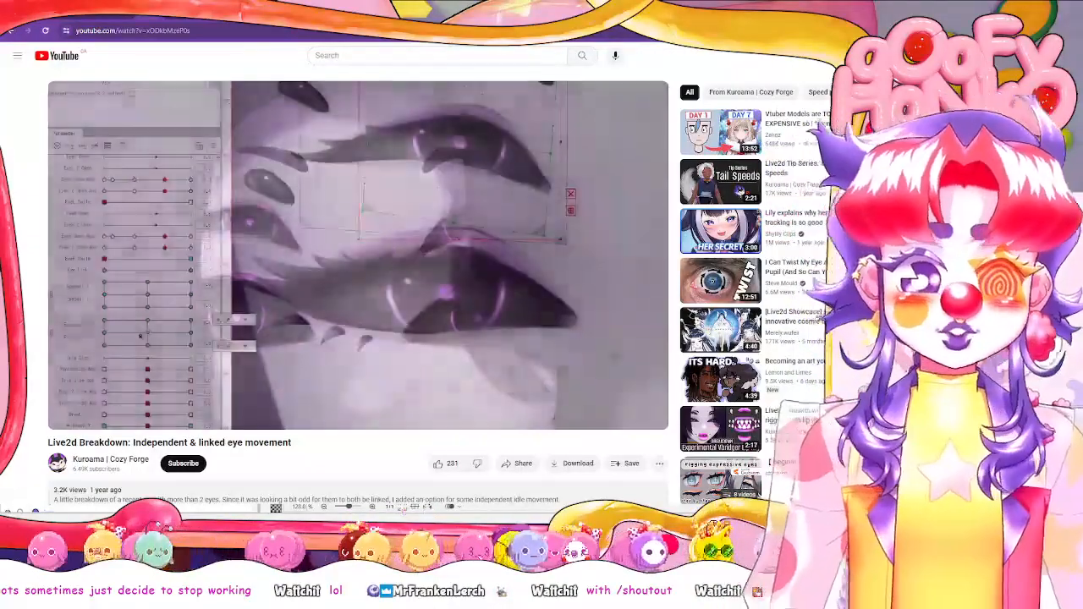
# Return to the channel's videos and play the breakdown on mouth rigging with lip volume and physics.
pyautogui.hotkey('alt', 'Left')
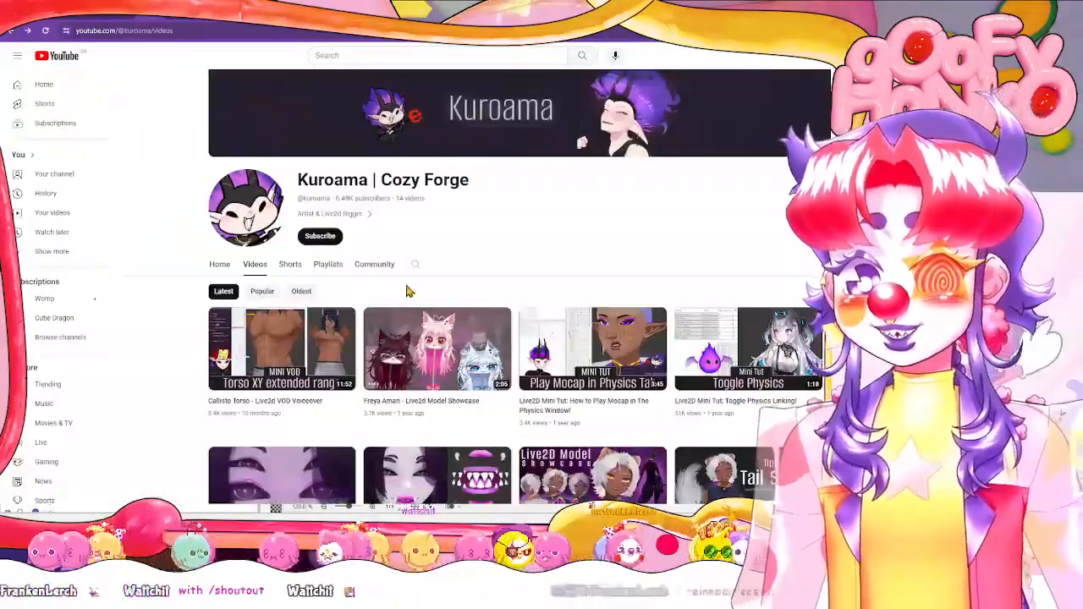
pyautogui.scroll(-2, 406, 291)
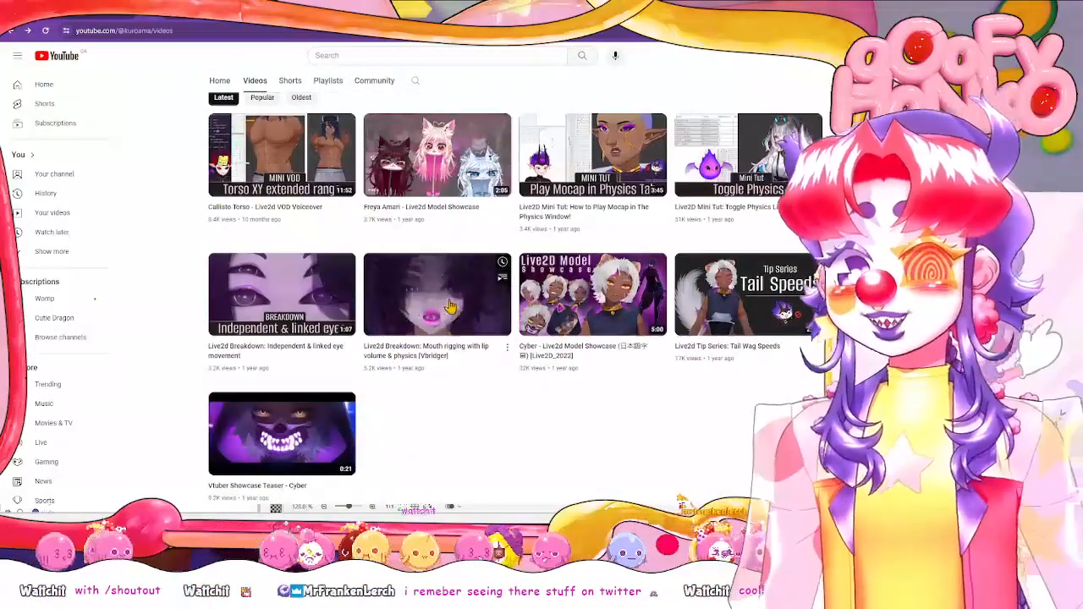
pyautogui.scroll(1, 451, 306)
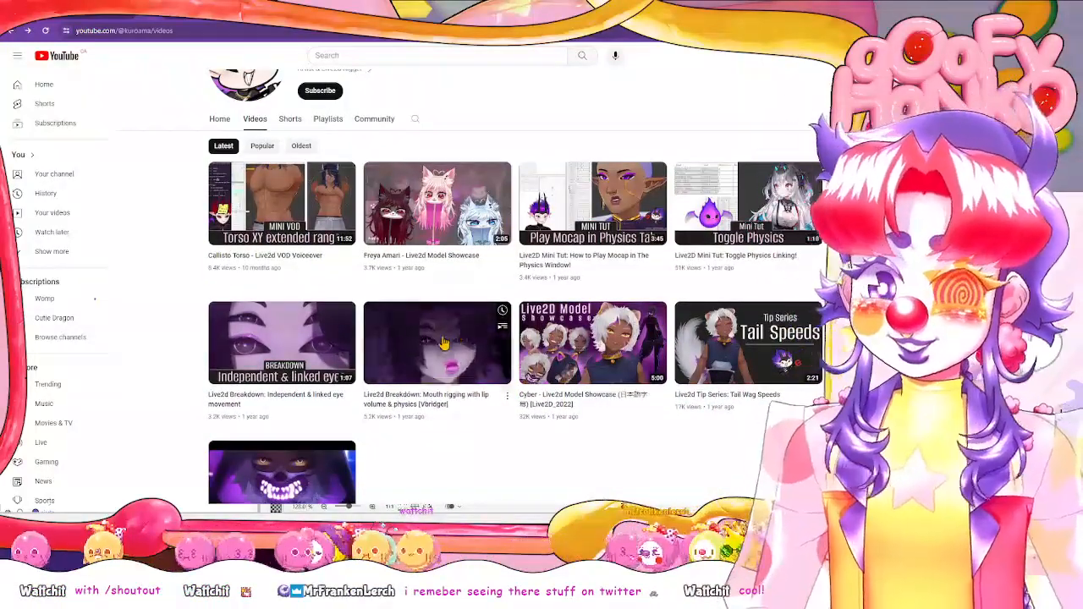
pyautogui.click(443, 342)
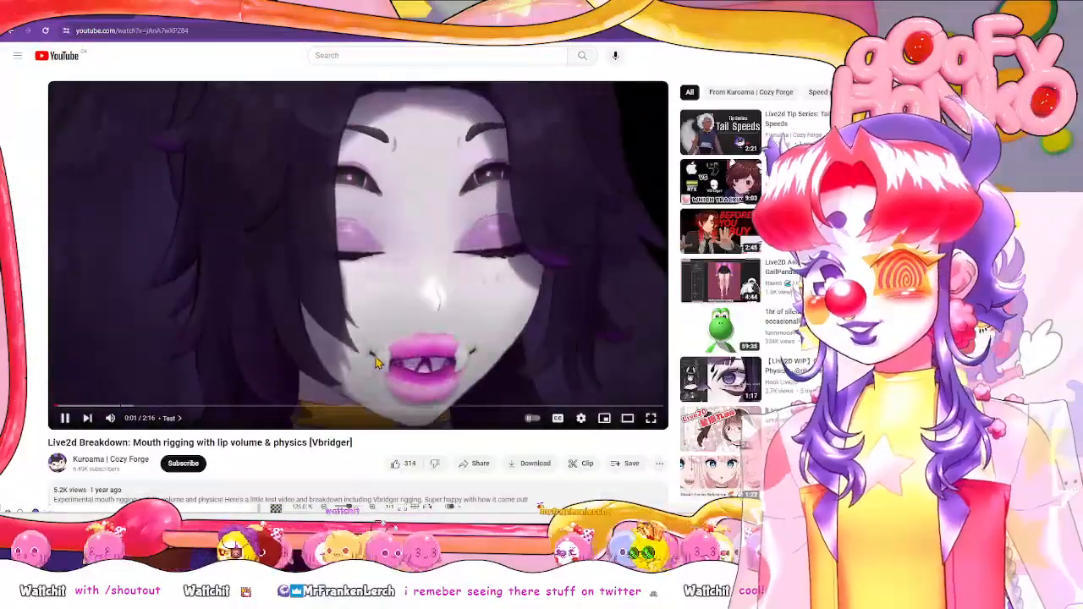
# Return to the channel, view its About details, and look through the videos on its home page.
pyautogui.hotkey('alt', 'Left')
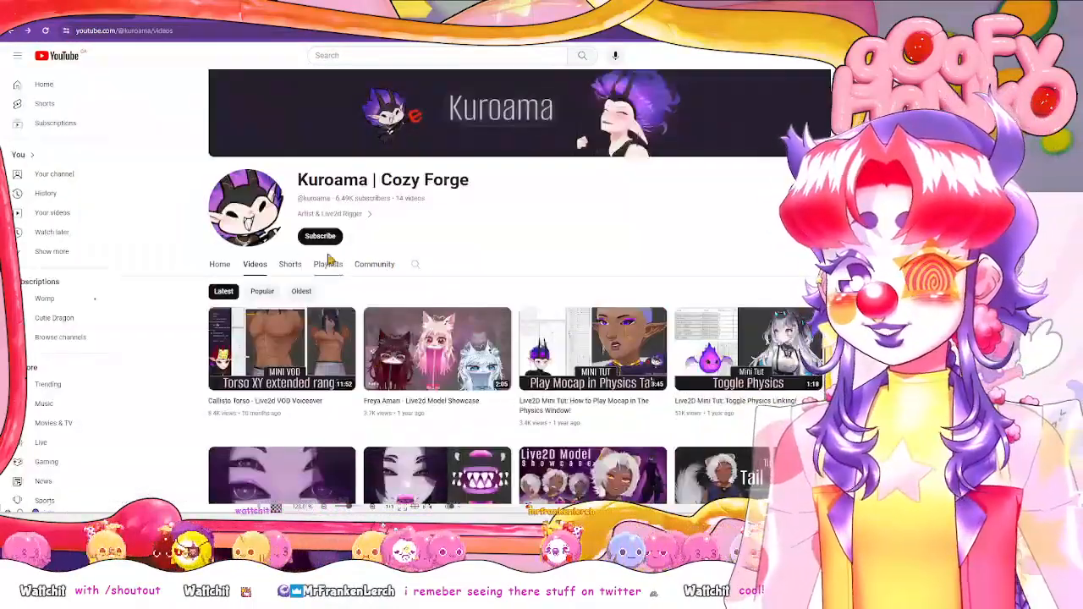
pyautogui.click(360, 220)
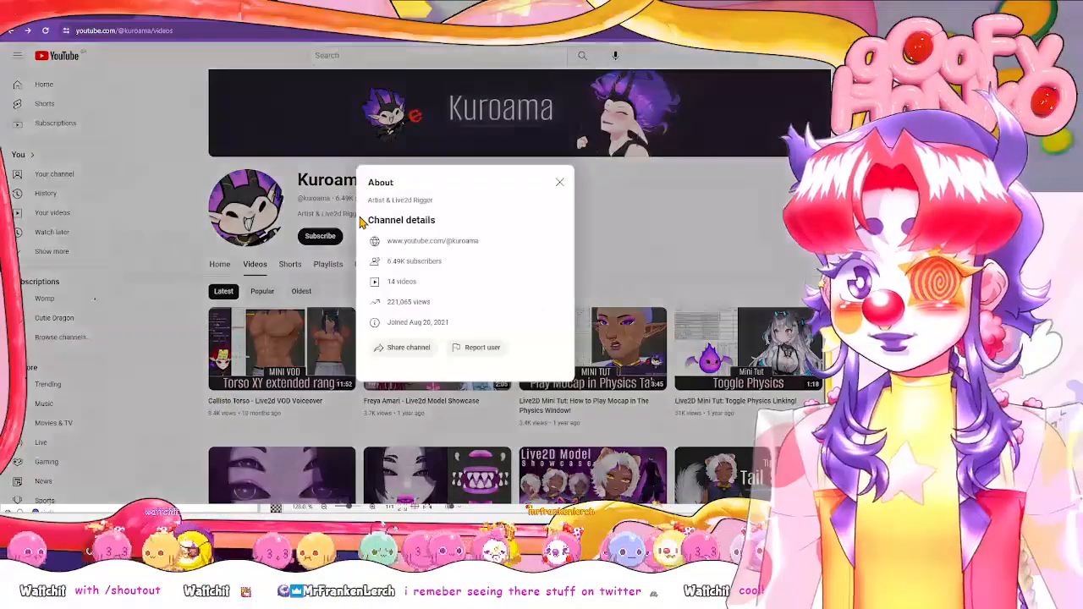
pyautogui.click(697, 242)
pyautogui.scroll(-2, 693, 244)
pyautogui.scroll(2, 694, 243)
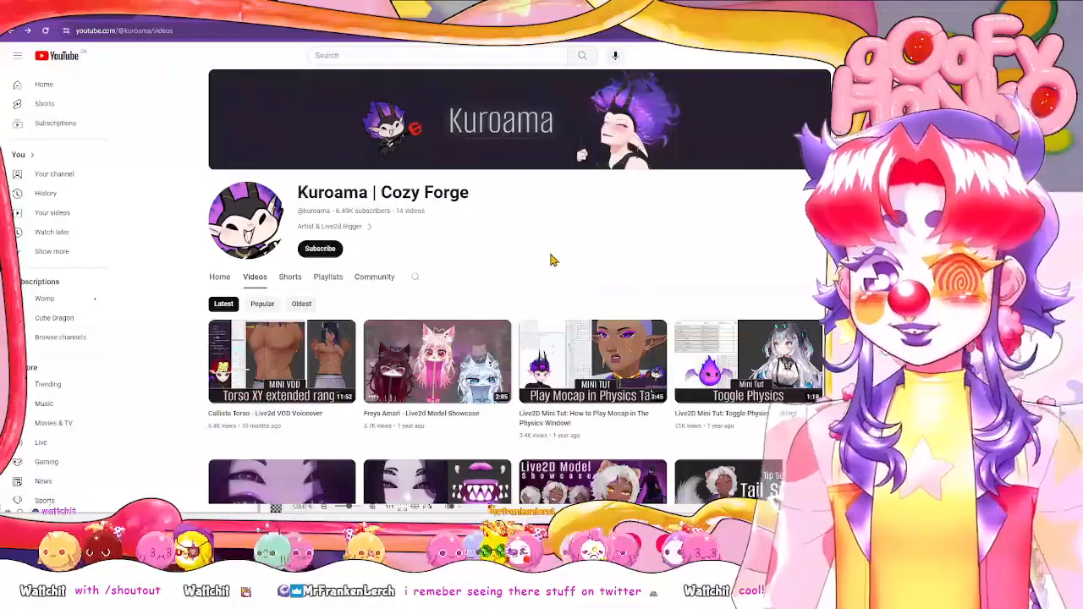
pyautogui.hotkey('alt', 'Left')
pyautogui.scroll(-3, 600, 283)
pyautogui.scroll(2, 599, 280)
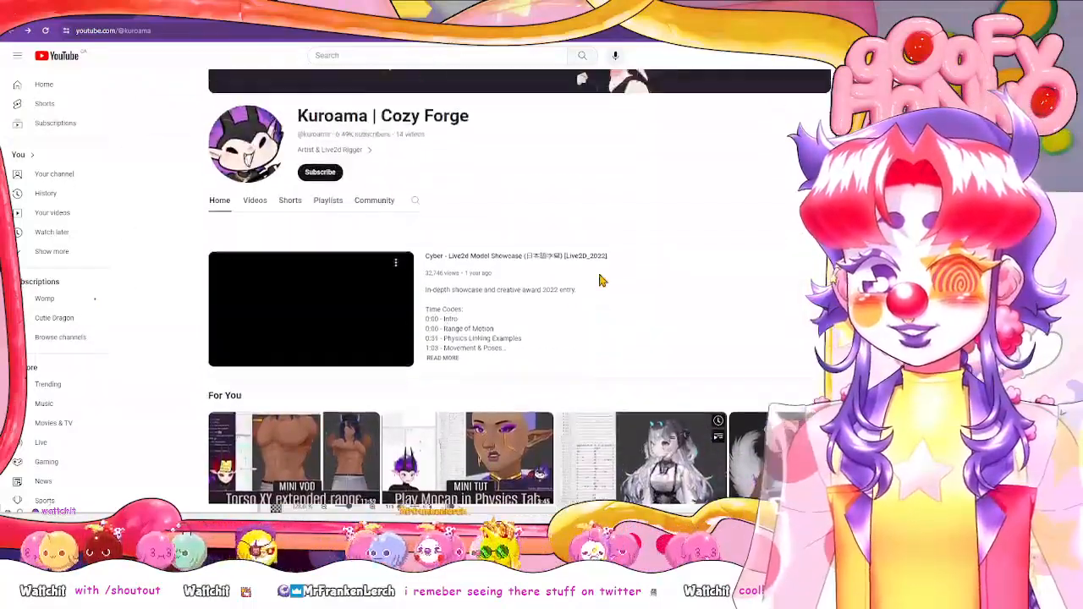
pyautogui.scroll(-2, 599, 280)
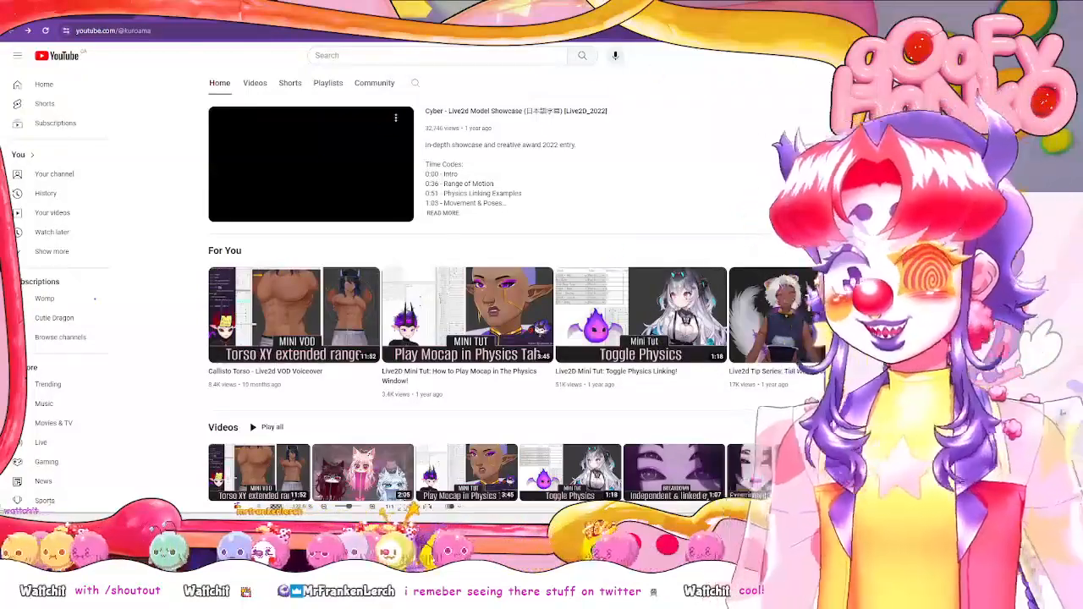
# Switch to Kuroama's X profile and look through its media grid for rigging examples.
pyautogui.hotkey('ctrl', 'Tab')
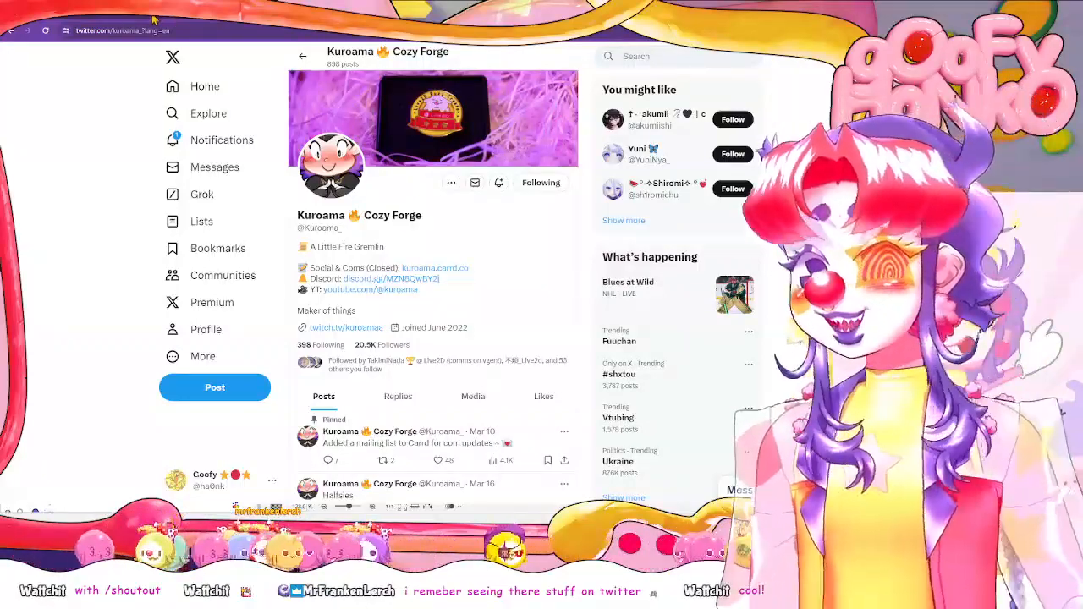
pyautogui.scroll(-3, 488, 261)
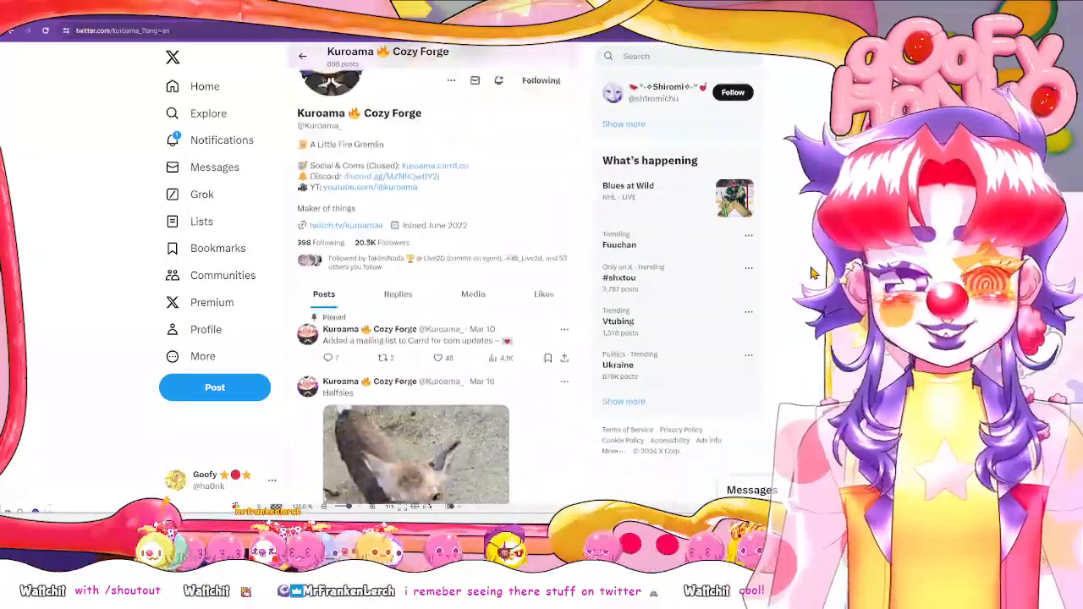
pyautogui.click(474, 252)
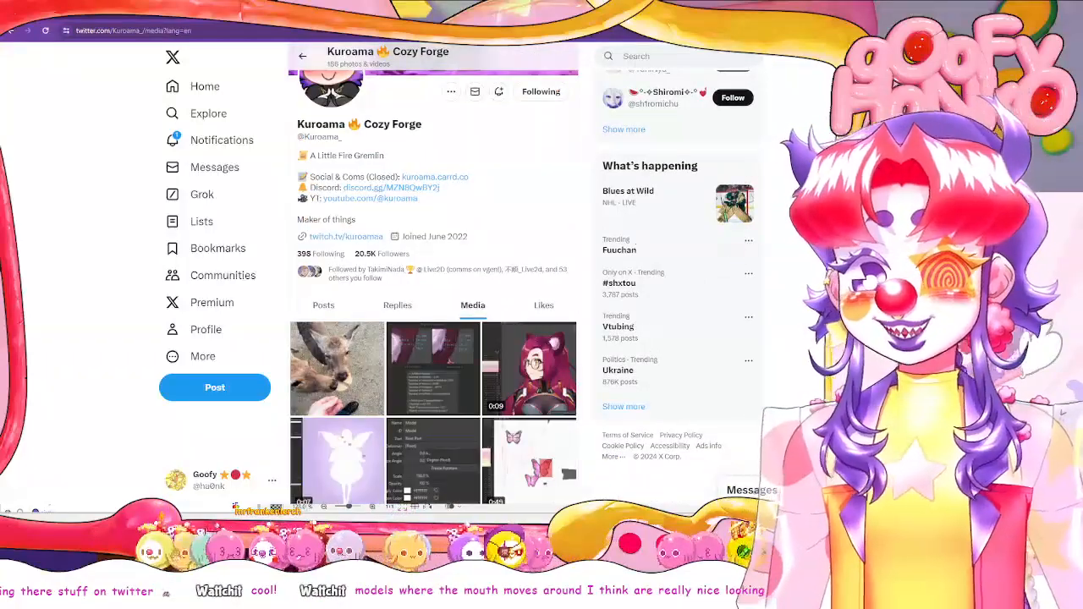
pyautogui.scroll(-3, 488, 260)
pyautogui.scroll(-5, 818, 277)
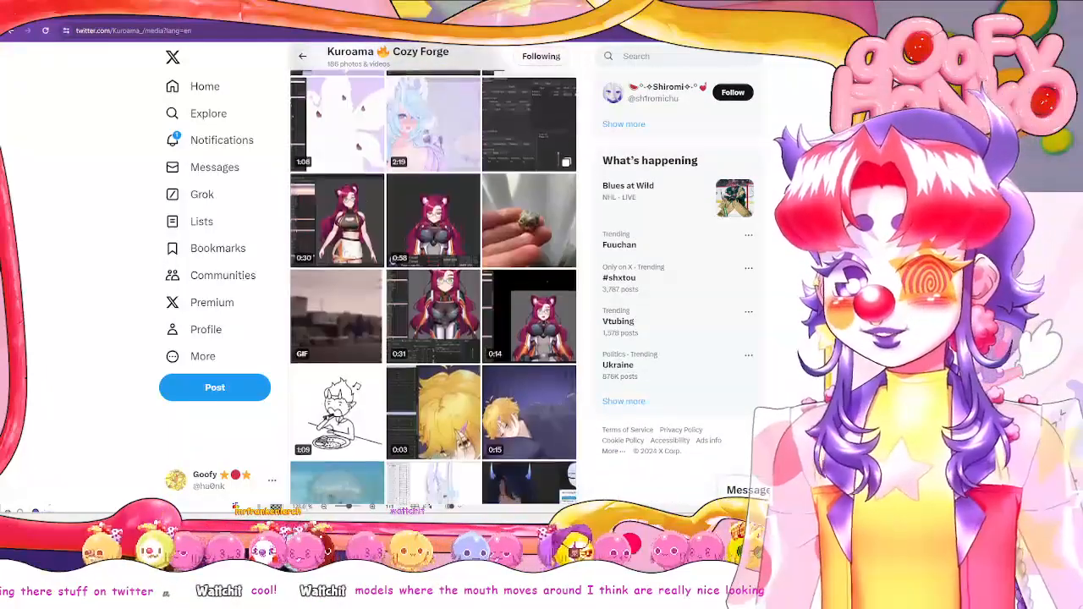
pyautogui.scroll(-5, 818, 277)
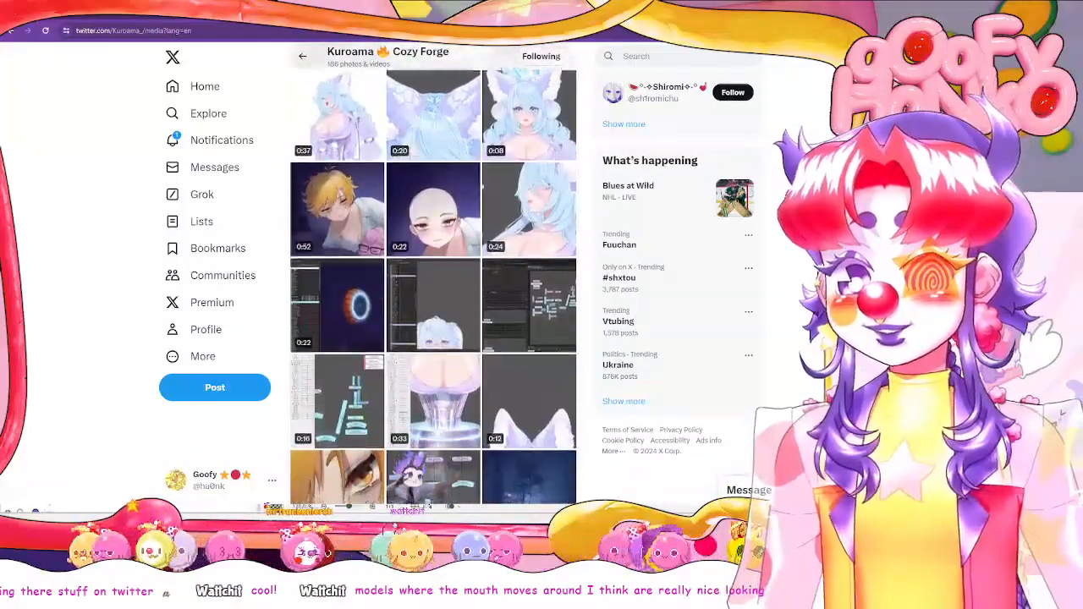
pyautogui.scroll(-2, 465, 116)
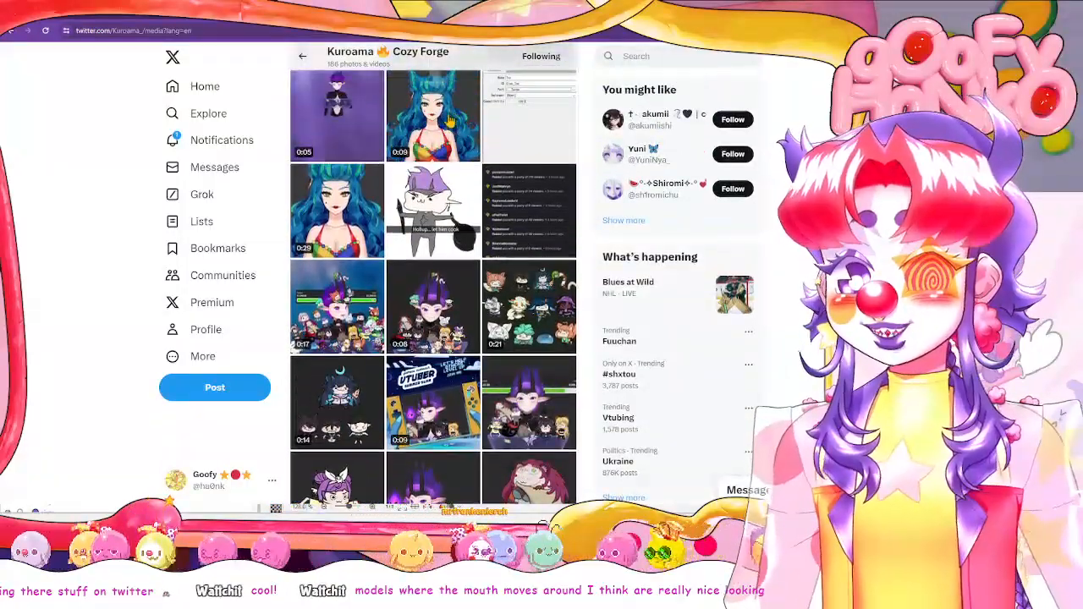
# View the 0:09 and 0:29 clips of the blue-haired model from the media grid.
pyautogui.click(452, 114)
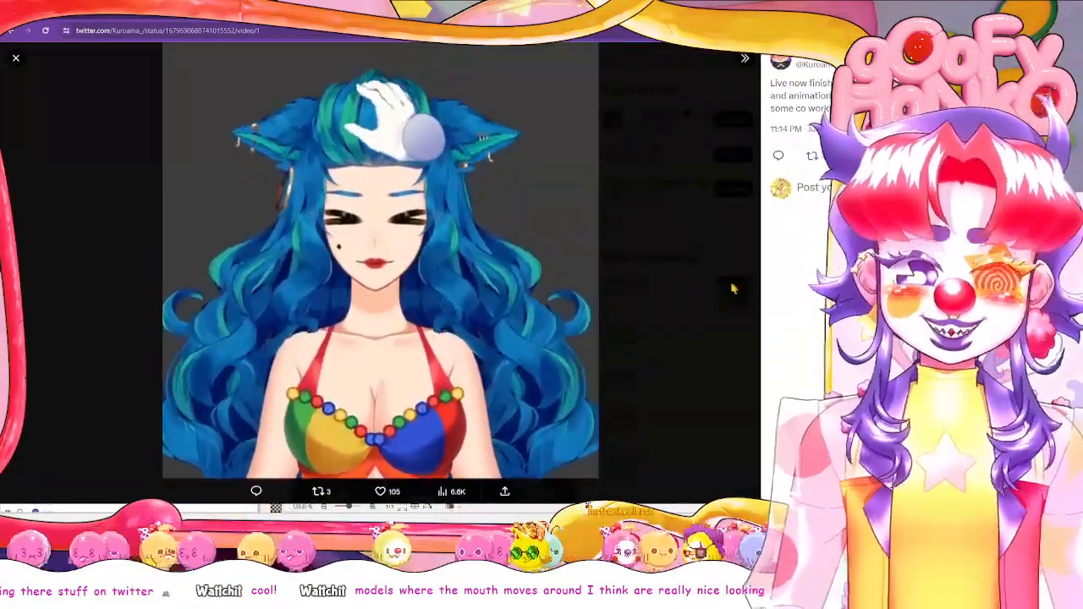
pyautogui.click(733, 290)
pyautogui.click(338, 231)
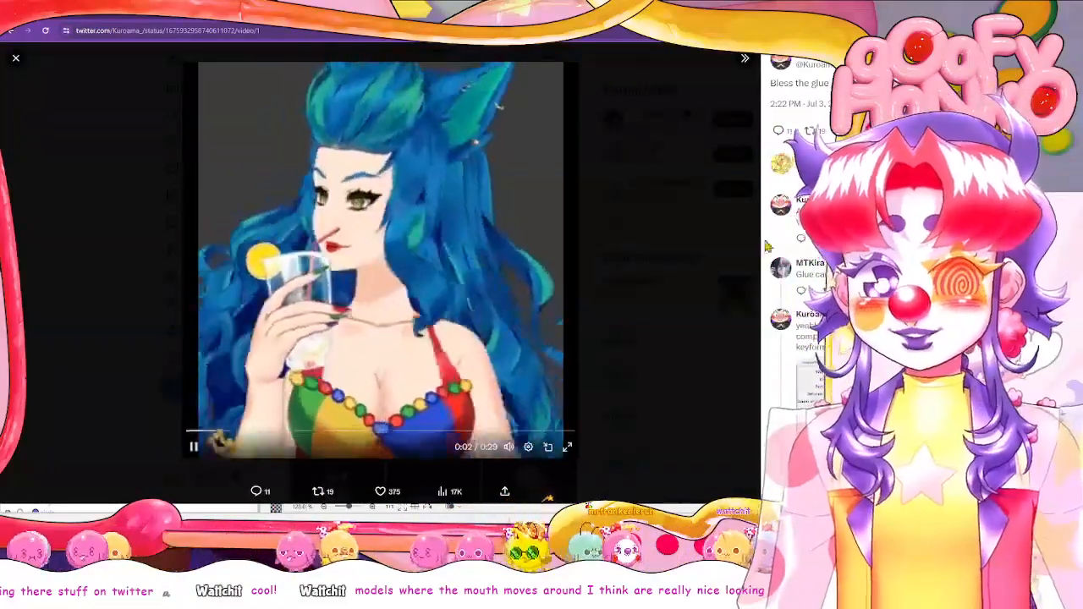
pyautogui.click(596, 276)
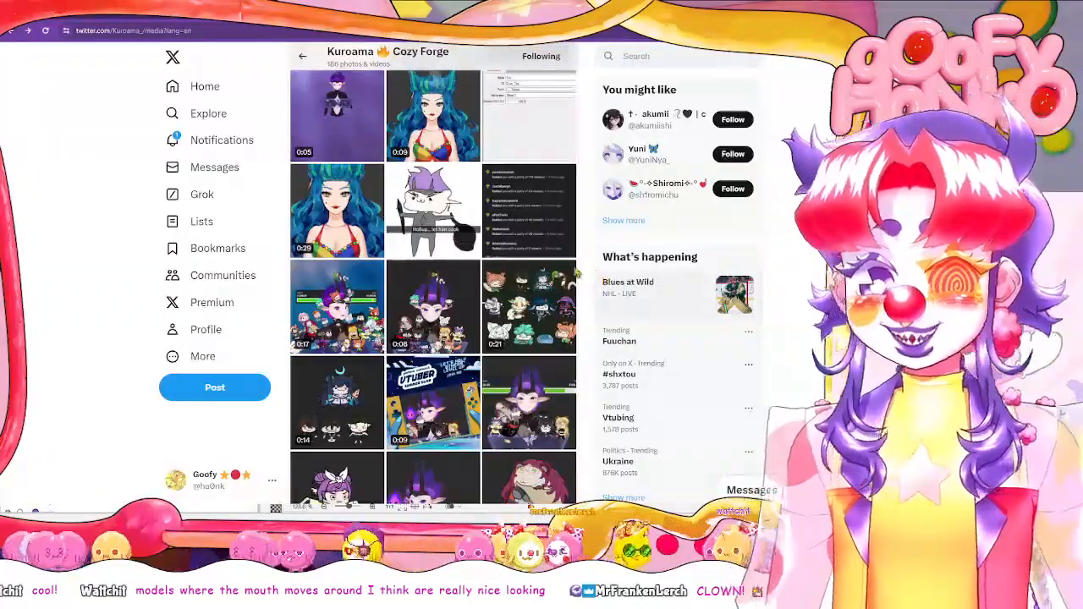
pyautogui.click(359, 243)
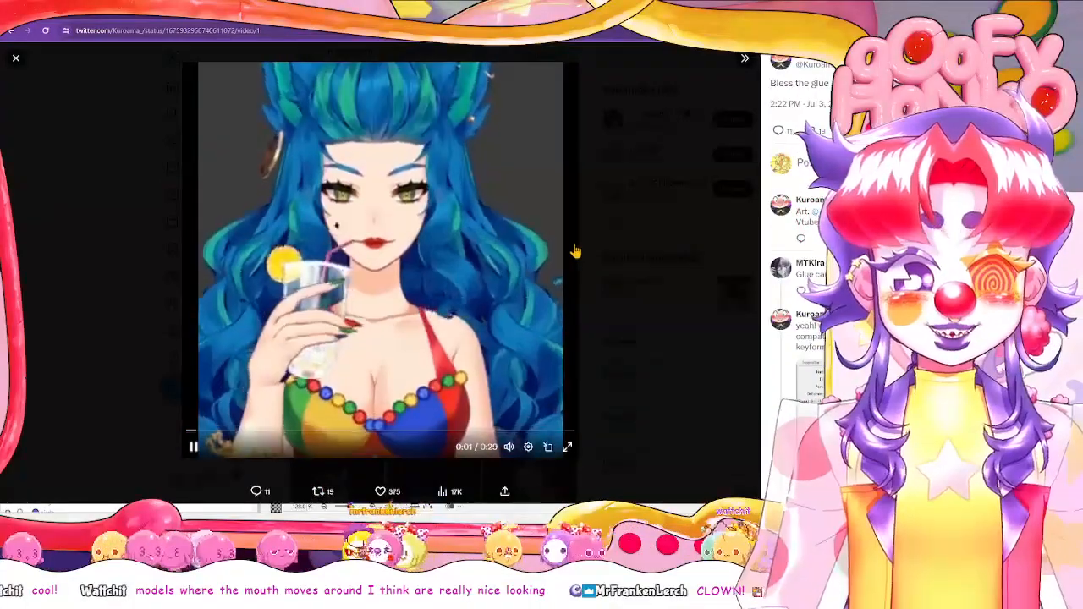
pyautogui.click(604, 259)
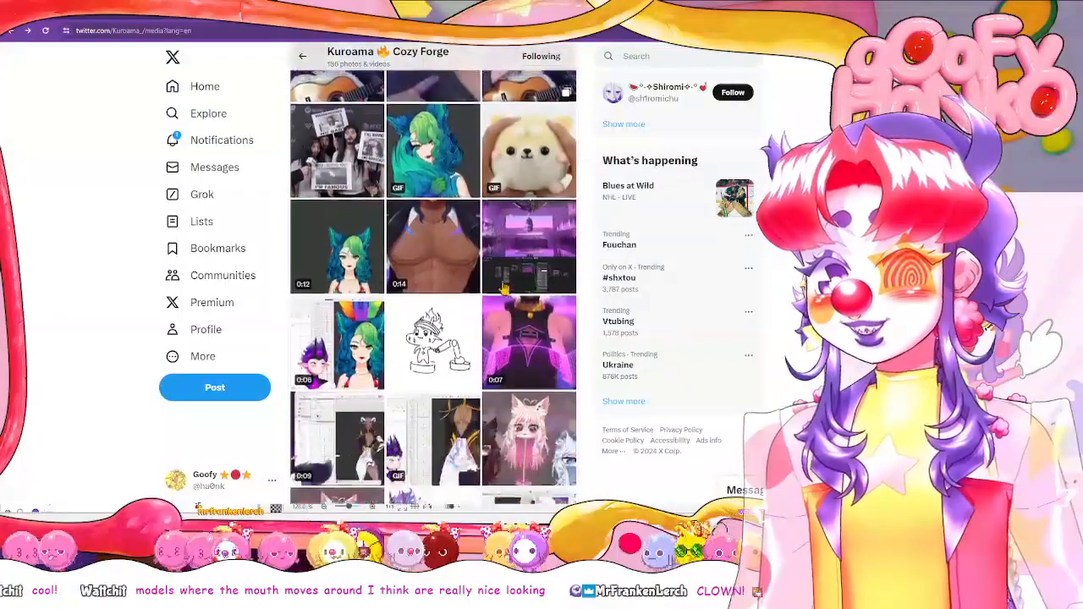
# Browse to the oldest media on the profile and open the leg and foot stepping rig video.
pyautogui.scroll(-10, 506, 260)
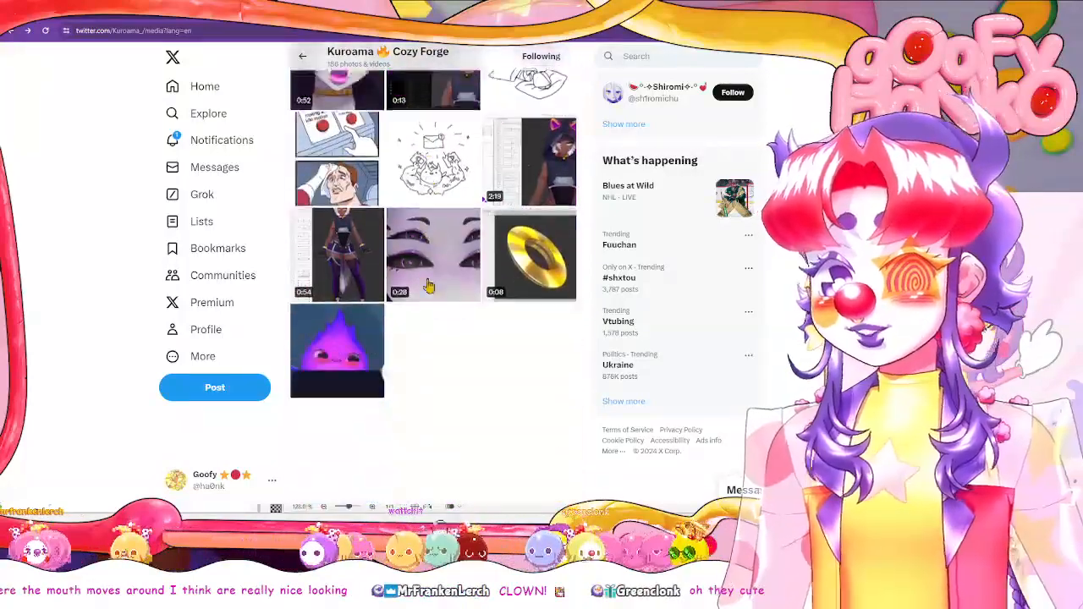
pyautogui.scroll(2, 428, 287)
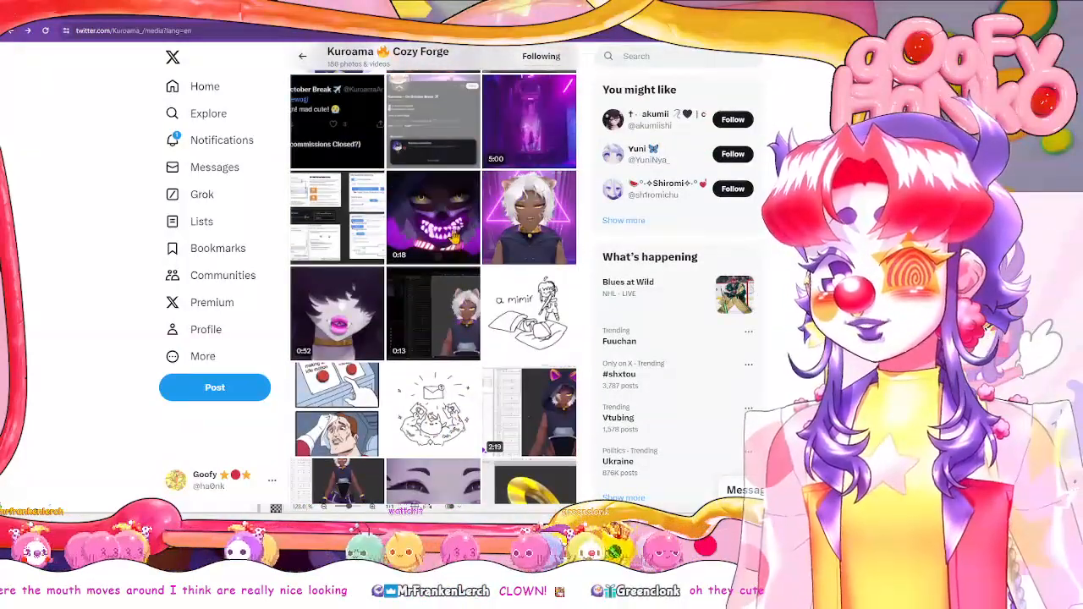
pyautogui.scroll(-3, 339, 279)
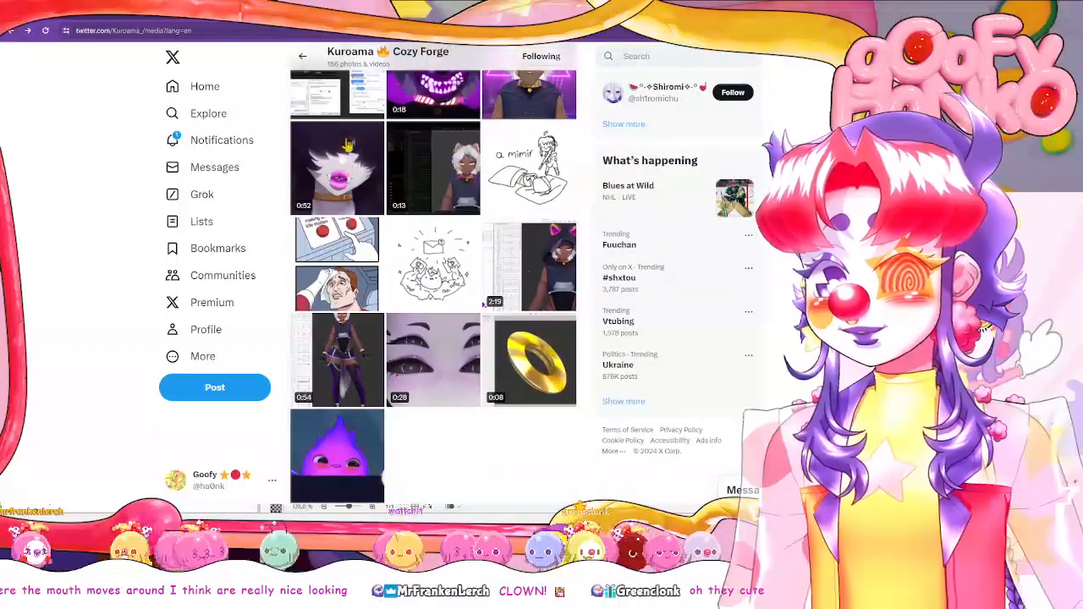
pyautogui.scroll(4, 428, 350)
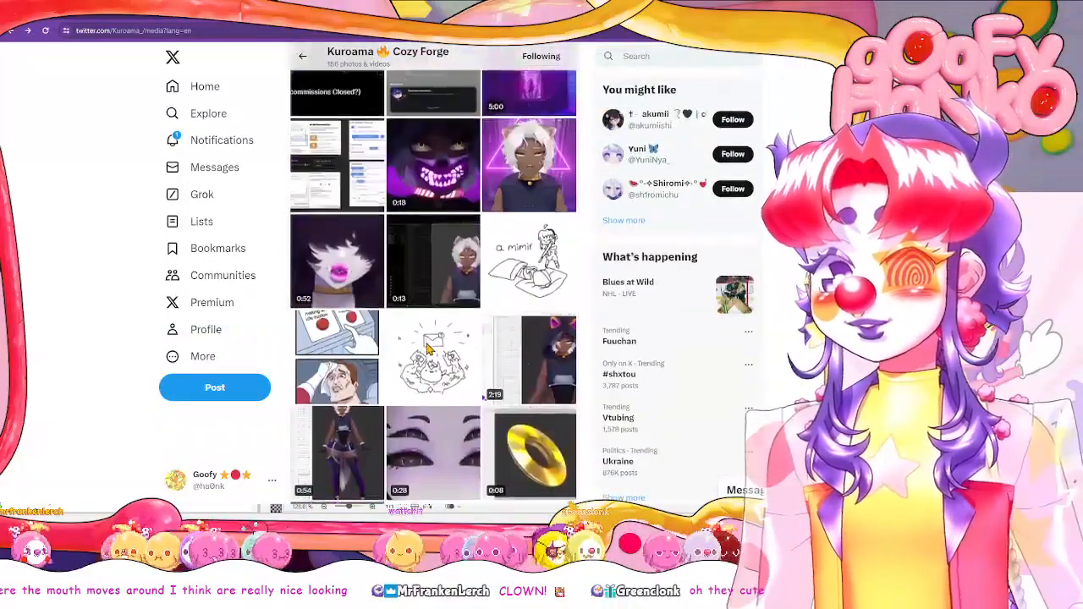
pyautogui.scroll(2, 427, 350)
pyautogui.click(347, 349)
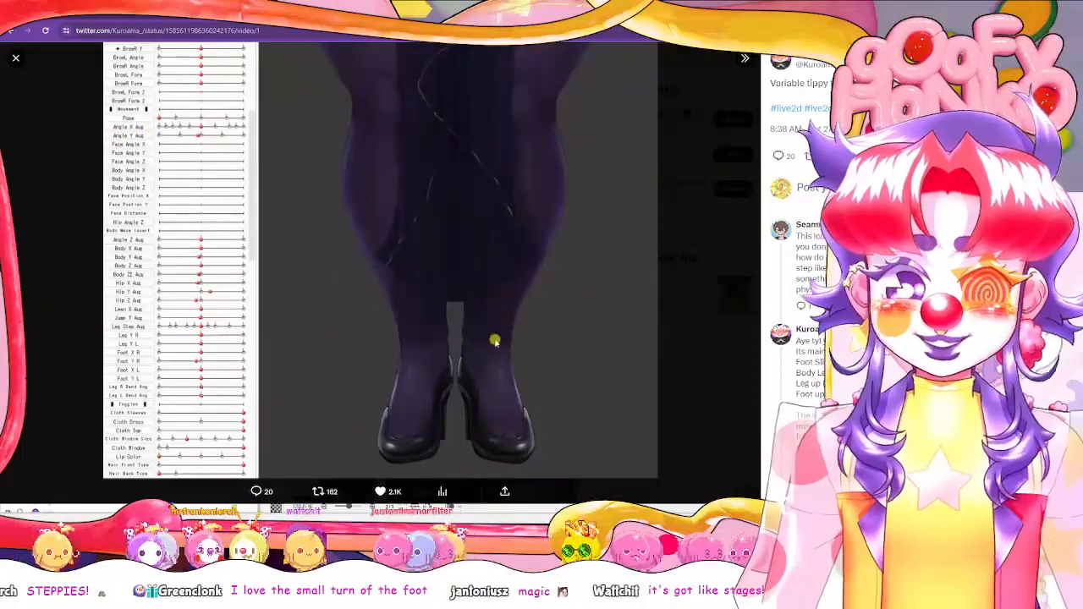
# Switch back to Cubism Editor and close the green-haired character's illustration document, keeping the clown model open.
pyautogui.hotkey('alt', 'Tab')
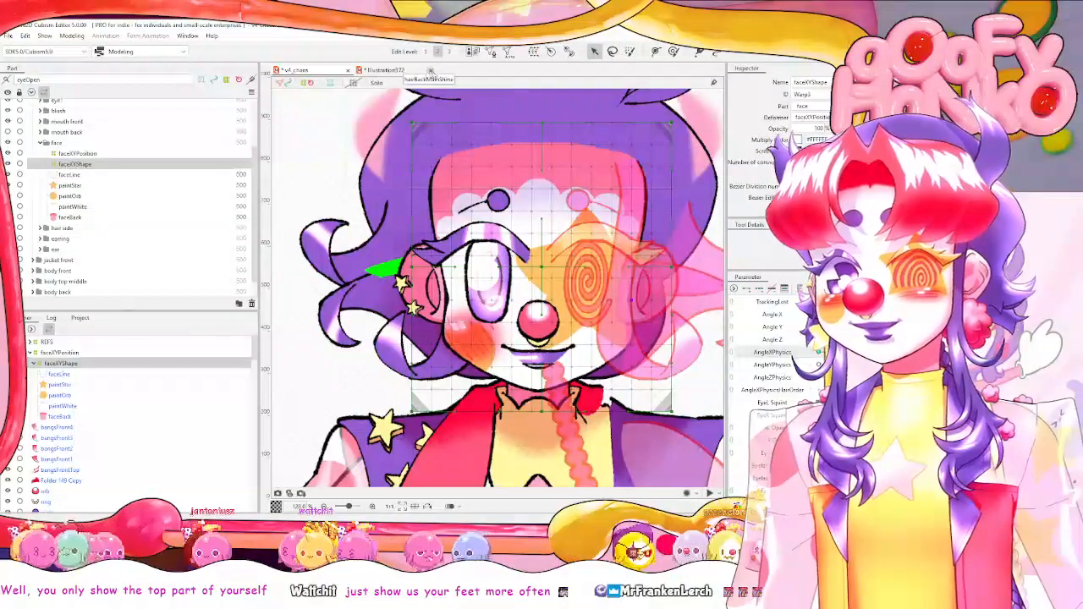
pyautogui.click(390, 70)
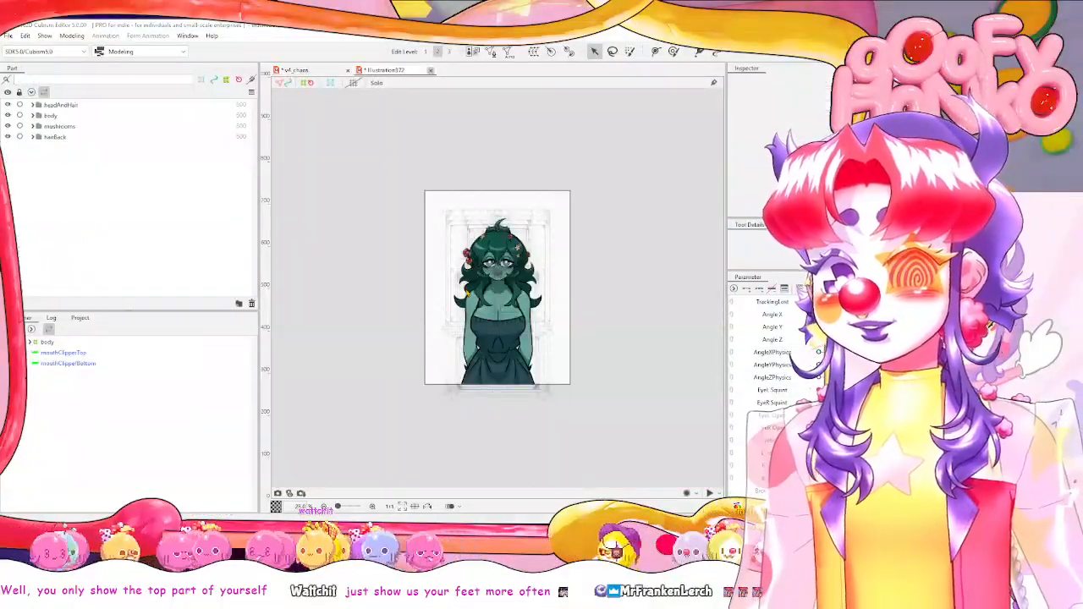
pyautogui.click(431, 71)
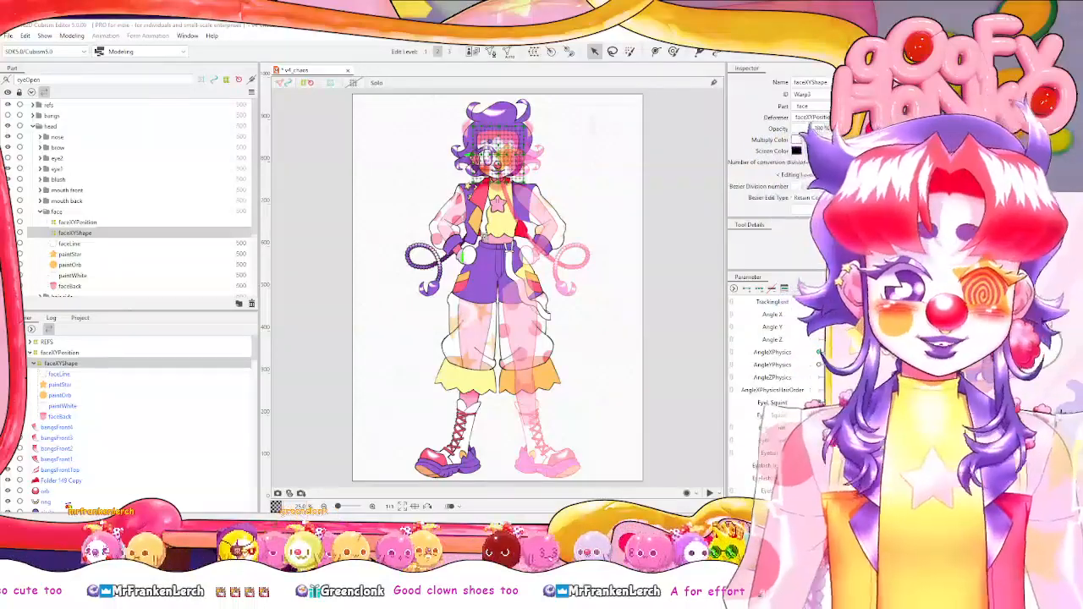
# Examine the clown's legs and lace-up shoes, and deselect the faceXYShape deformer.
pyautogui.scroll(2, 500, 444)
pyautogui.scroll(-2, 511, 401)
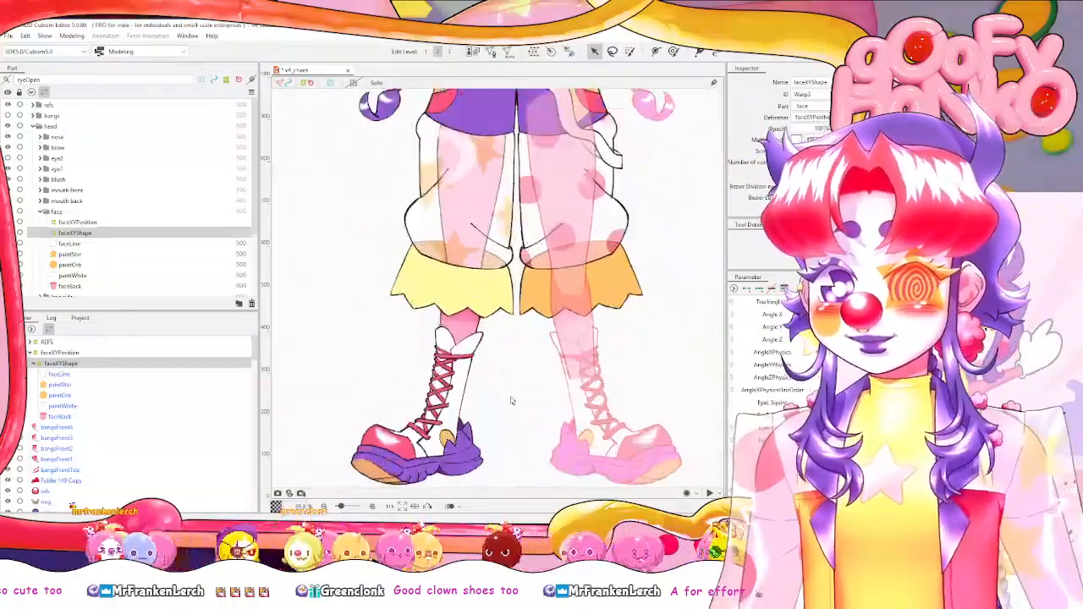
pyautogui.scroll(1, 511, 401)
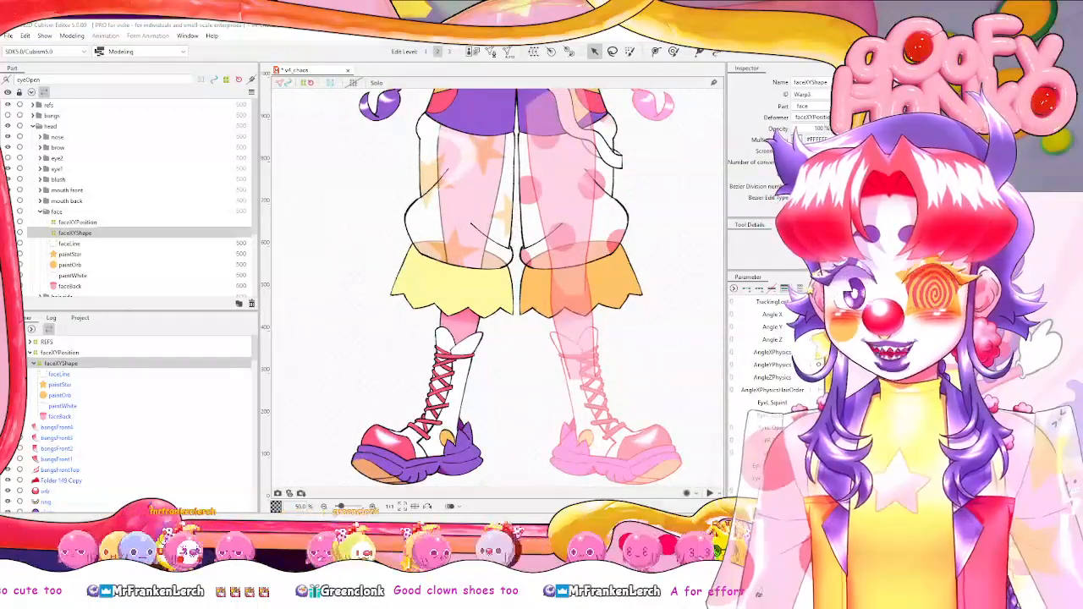
pyautogui.click(698, 366)
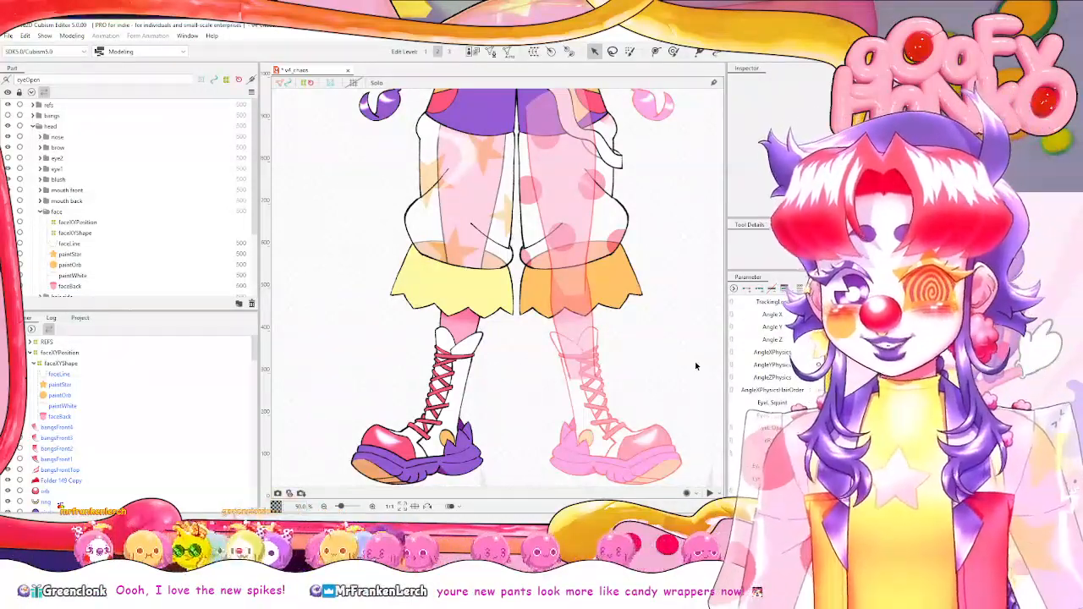
# Look over the clown's whole outfit, from the pants and shoes up to the jacket and head.
pyautogui.scroll(-3, 686, 304)
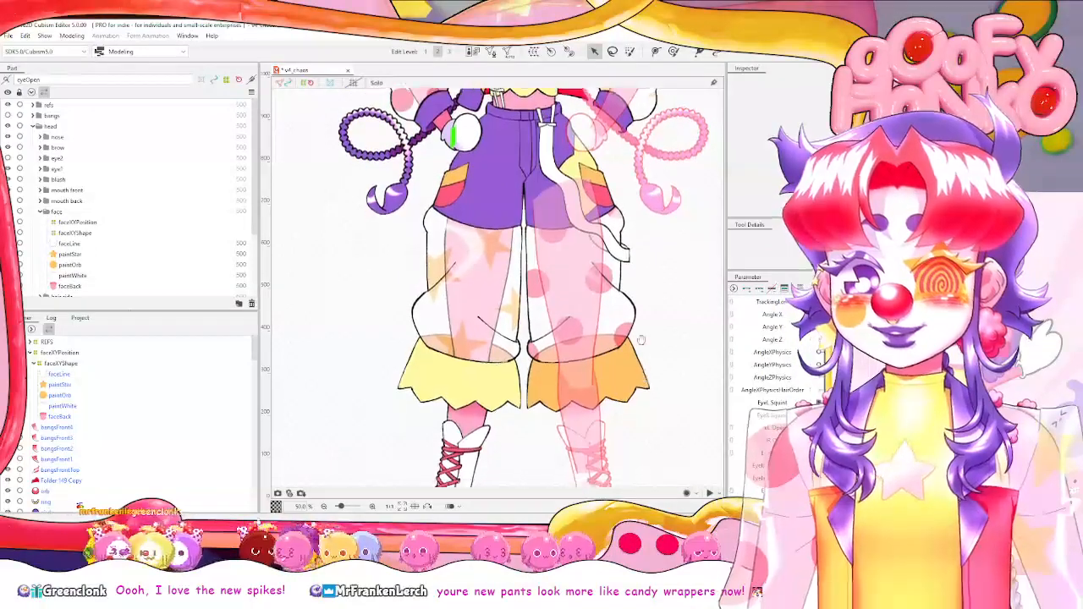
pyautogui.scroll(-2, 649, 254)
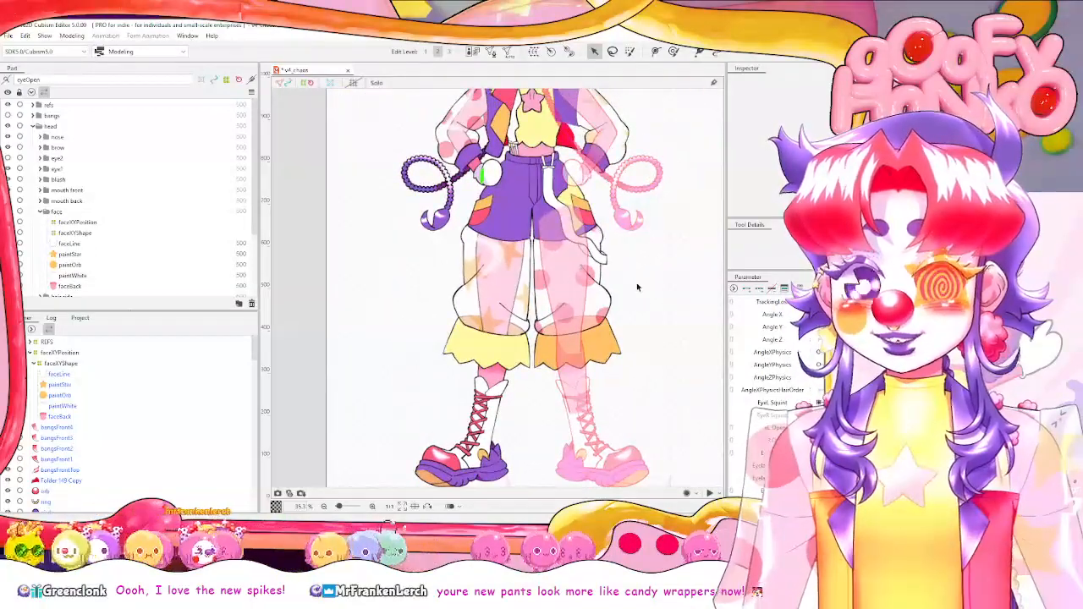
pyautogui.scroll(-1, 643, 254)
pyautogui.scroll(2, 644, 242)
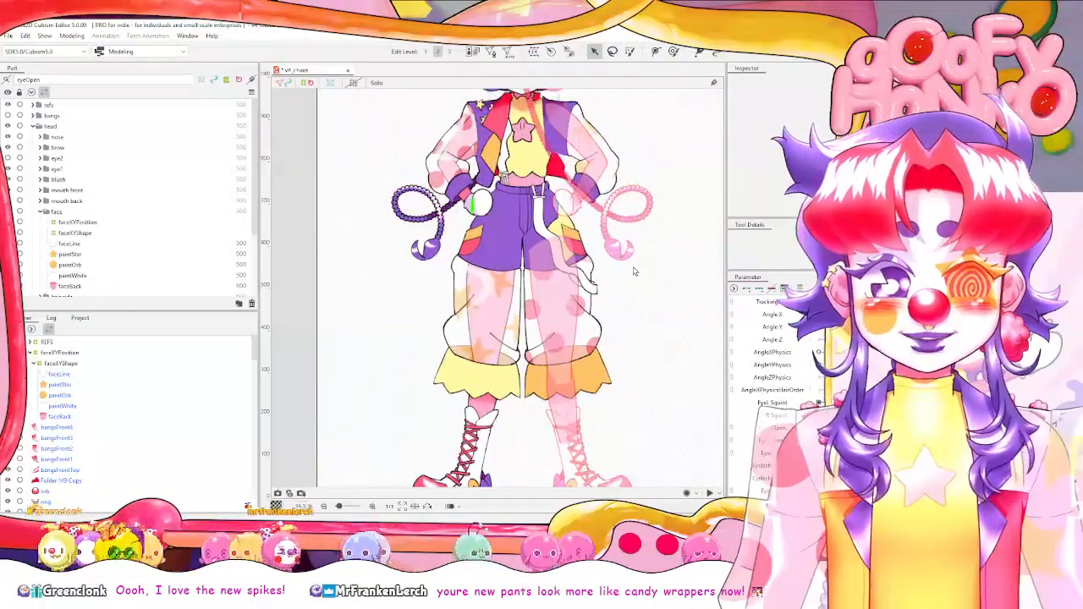
pyautogui.moveTo(629, 278); pyautogui.dragTo(622, 293)
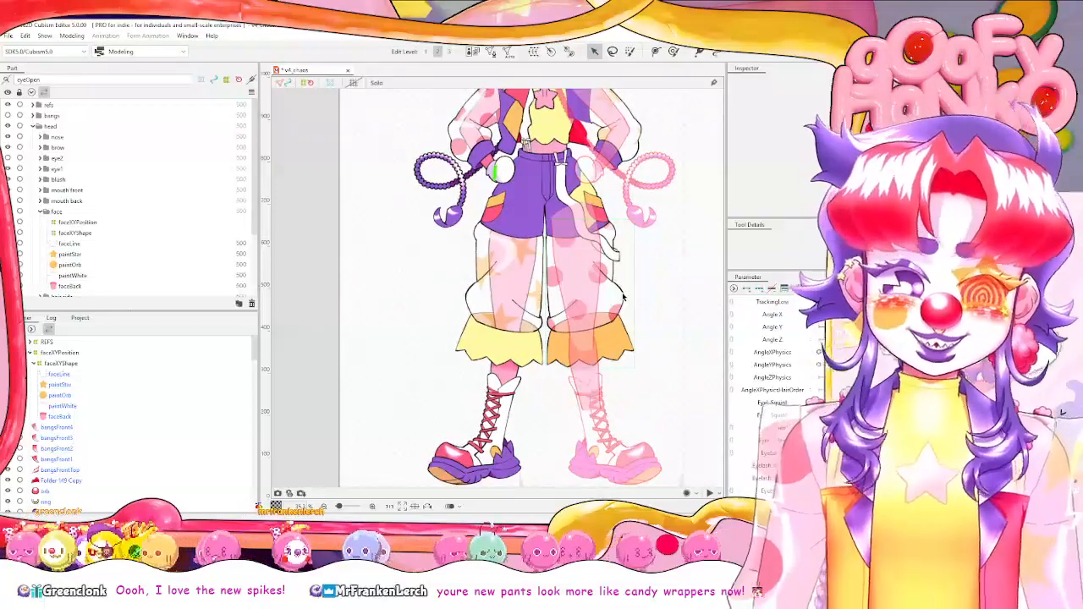
pyautogui.scroll(-2, 622, 296)
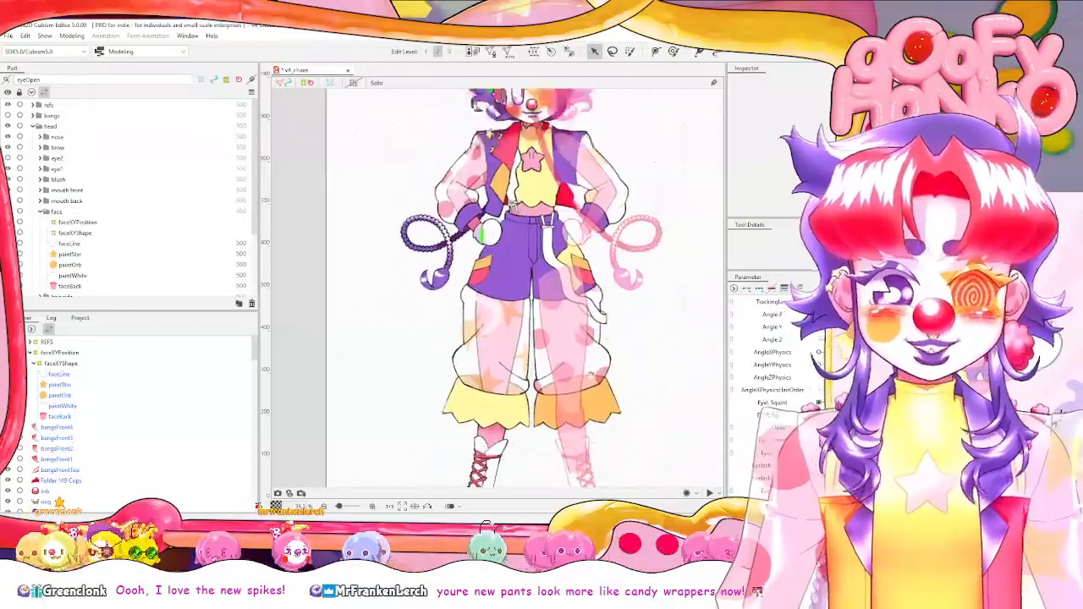
pyautogui.scroll(2, 592, 321)
pyautogui.scroll(-2, 589, 326)
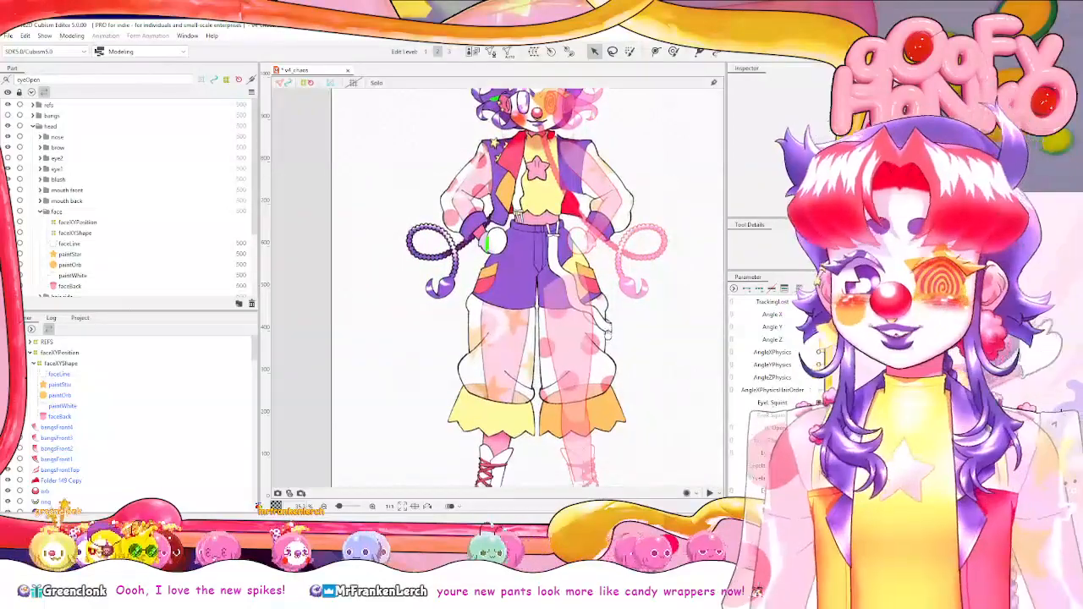
pyautogui.scroll(2, 611, 279)
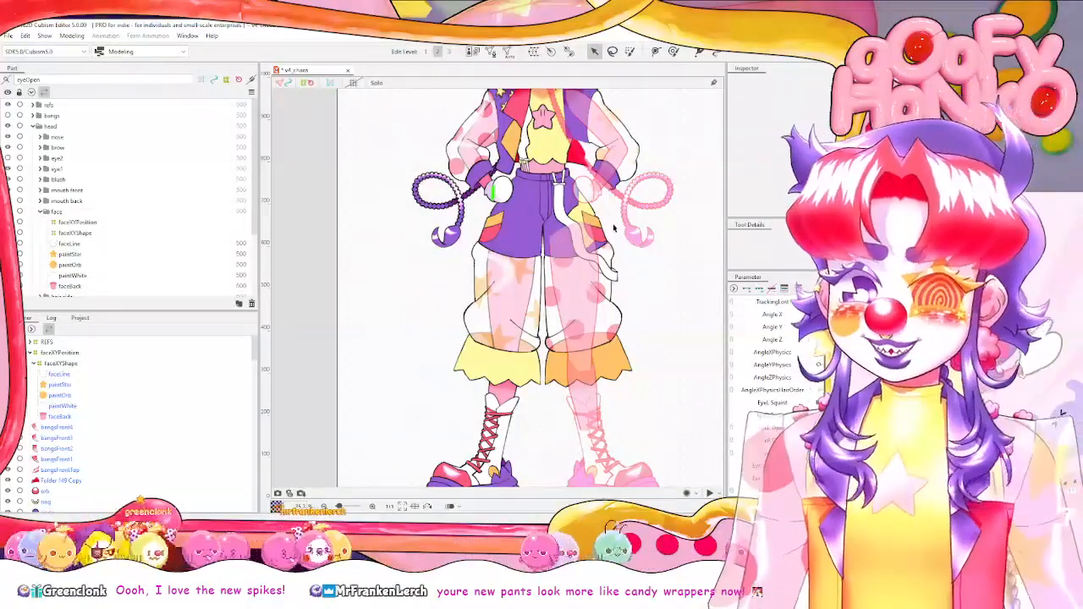
pyautogui.scroll(3, 622, 221)
pyautogui.scroll(3, 590, 313)
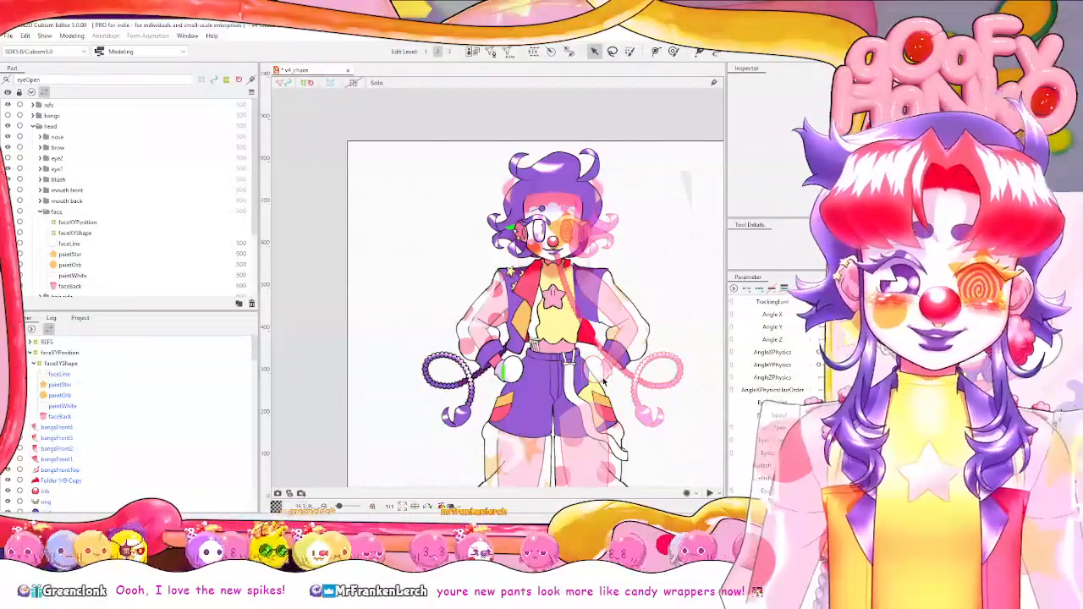
pyautogui.scroll(-5, 603, 382)
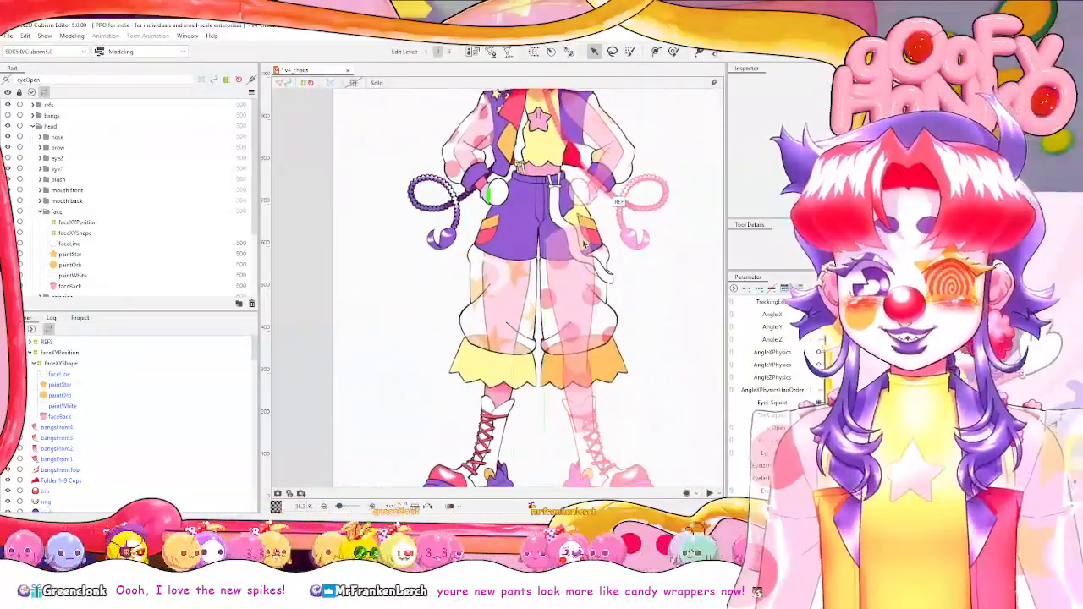
pyautogui.scroll(2, 584, 245)
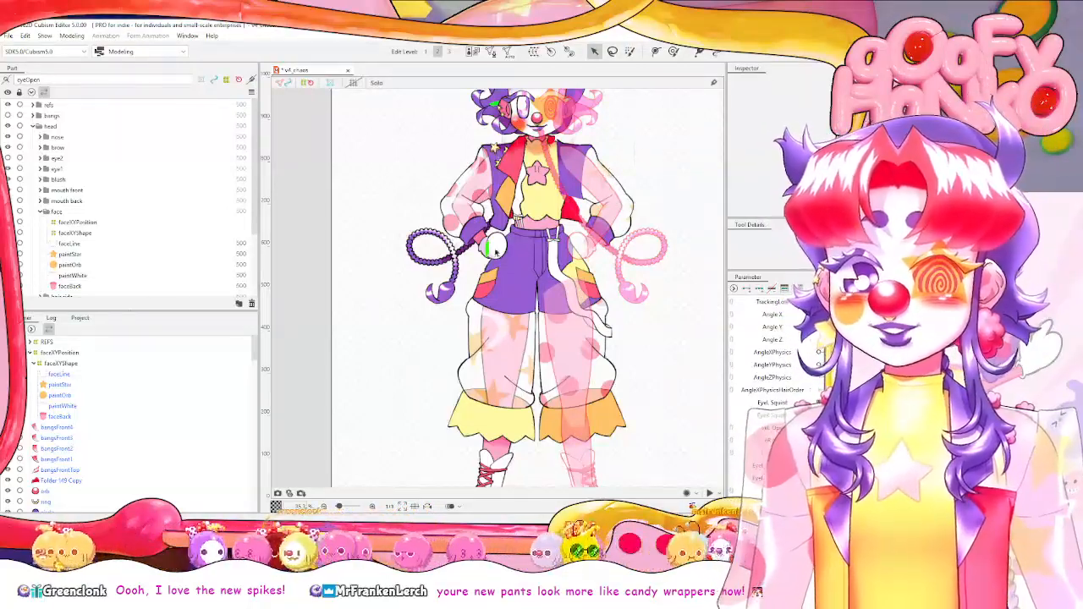
pyautogui.moveTo(607, 376); pyautogui.dragTo(606, 370)
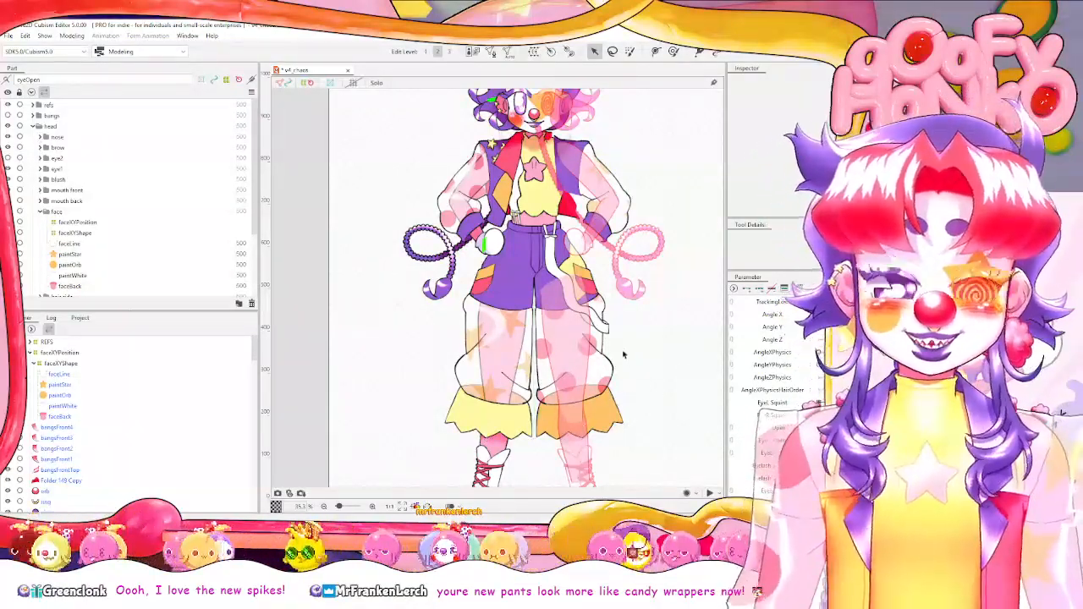
pyautogui.moveTo(624, 355)
pyautogui.mouseDown()
pyautogui.moveTo(628, 395)
pyautogui.moveTo(627, 366)
pyautogui.mouseUp()
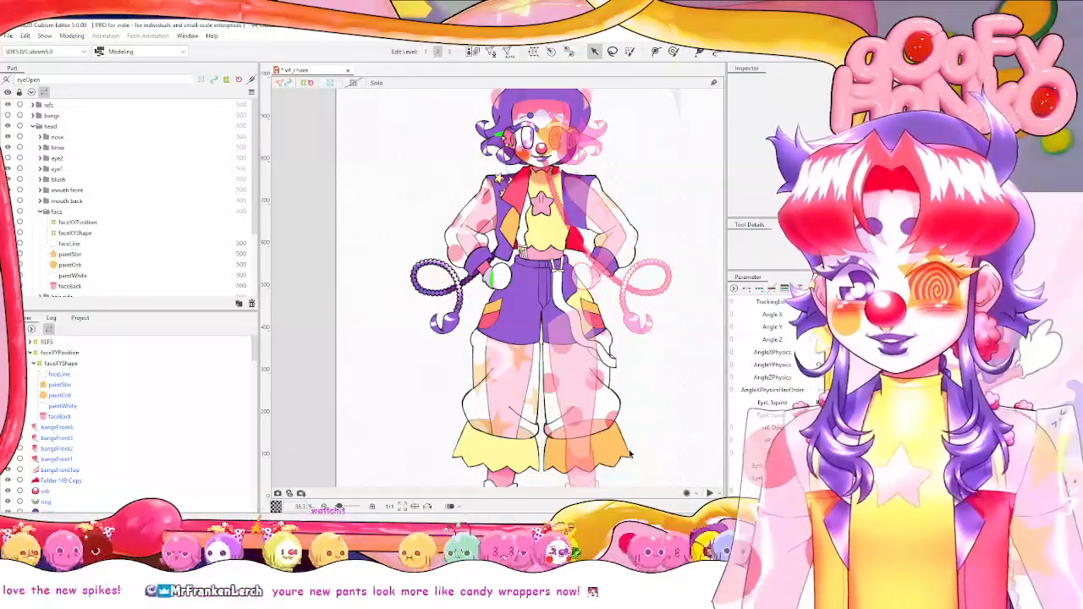
pyautogui.moveTo(652, 451)
pyautogui.mouseDown()
pyautogui.moveTo(654, 415)
pyautogui.moveTo(656, 440)
pyautogui.mouseUp()
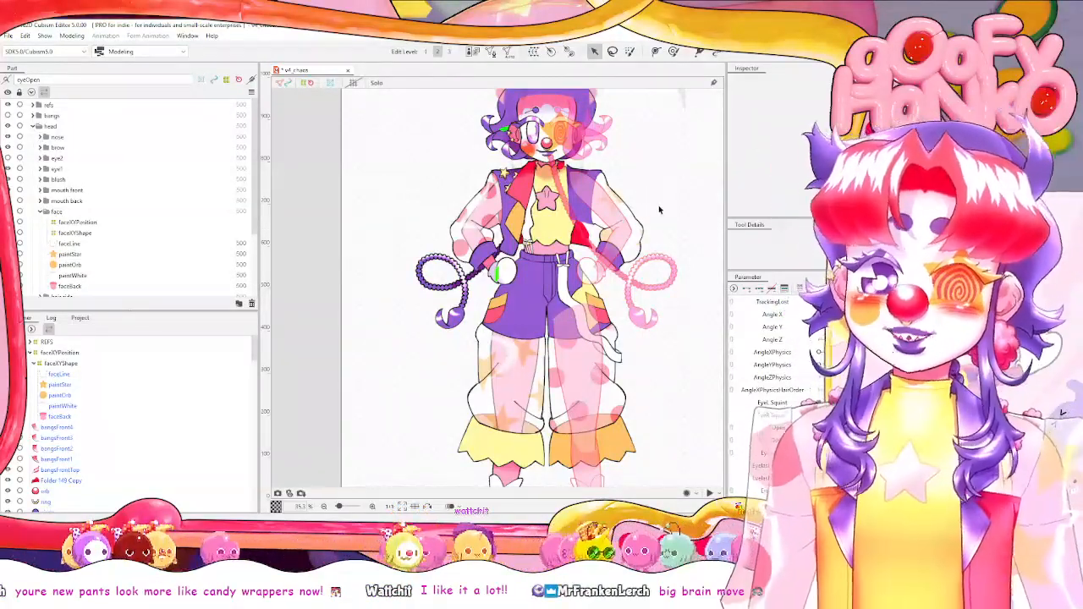
pyautogui.moveTo(650, 319); pyautogui.dragTo(633, 220)
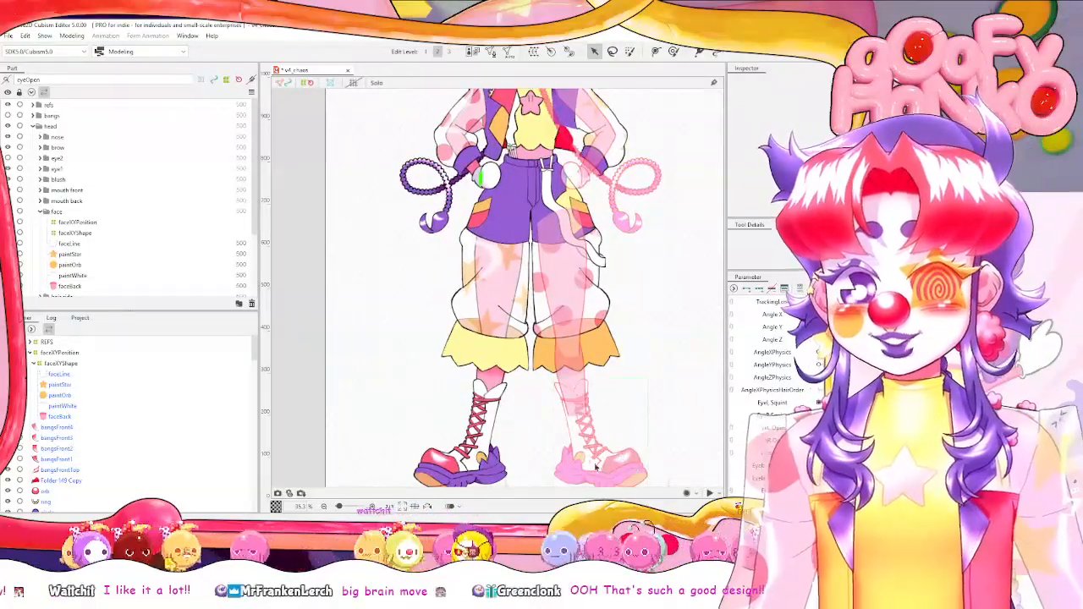
pyautogui.moveTo(619, 262); pyautogui.dragTo(620, 373)
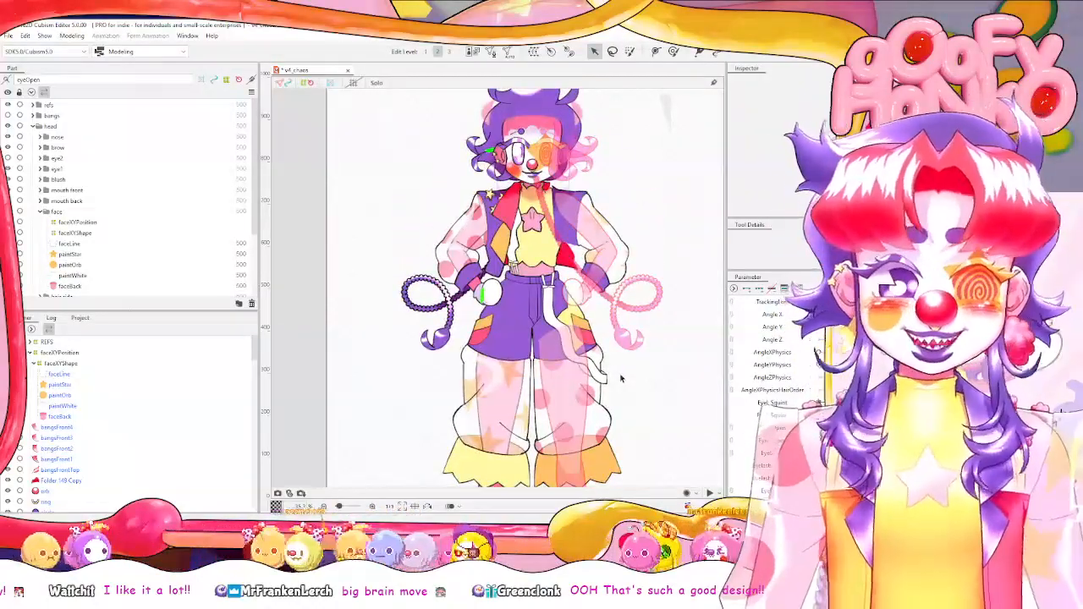
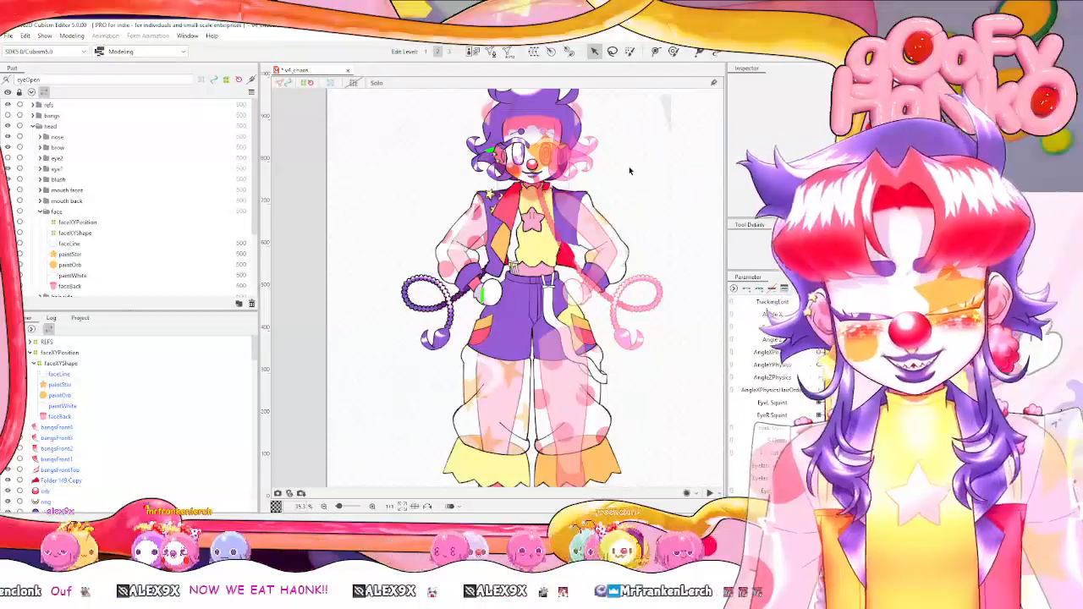
pyautogui.scroll(3, 636, 190)
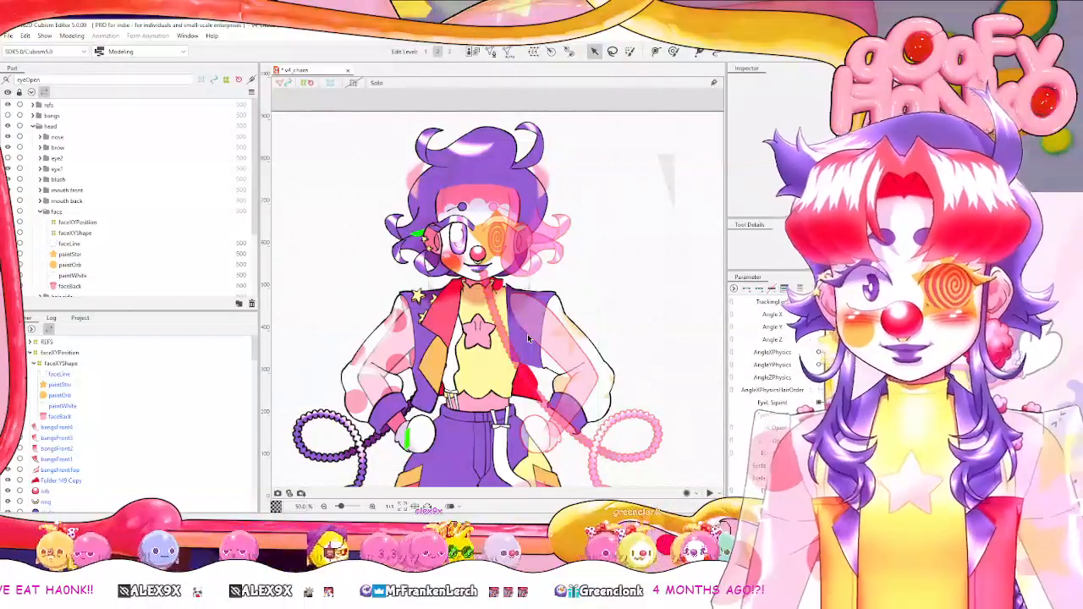
pyautogui.scroll(1, 528, 334)
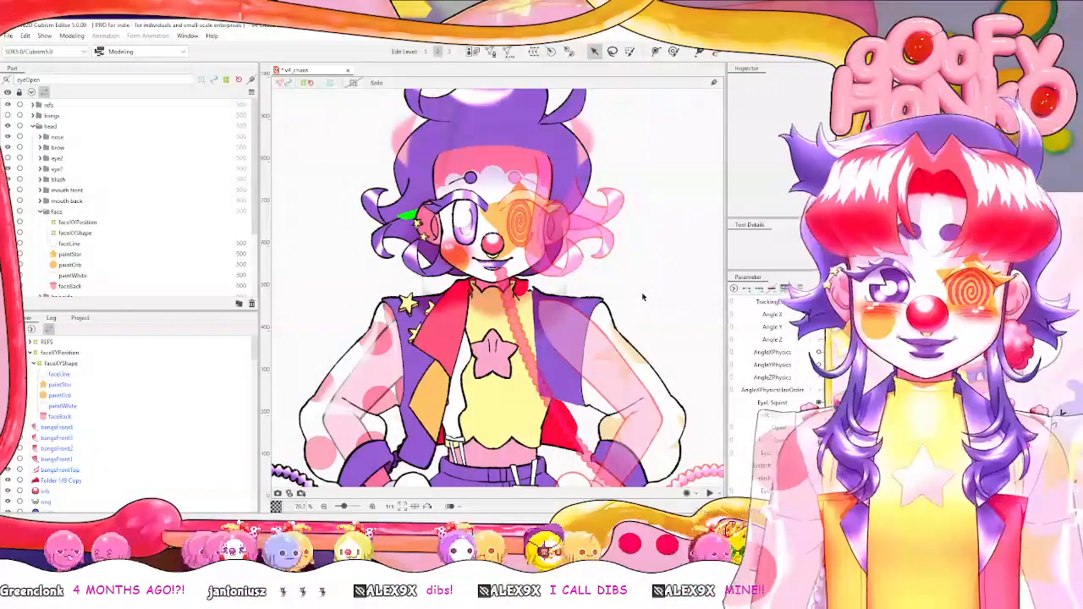
pyautogui.moveTo(599, 285)
pyautogui.mouseDown()
pyautogui.moveTo(602, 300)
pyautogui.moveTo(603, 279)
pyautogui.mouseUp()
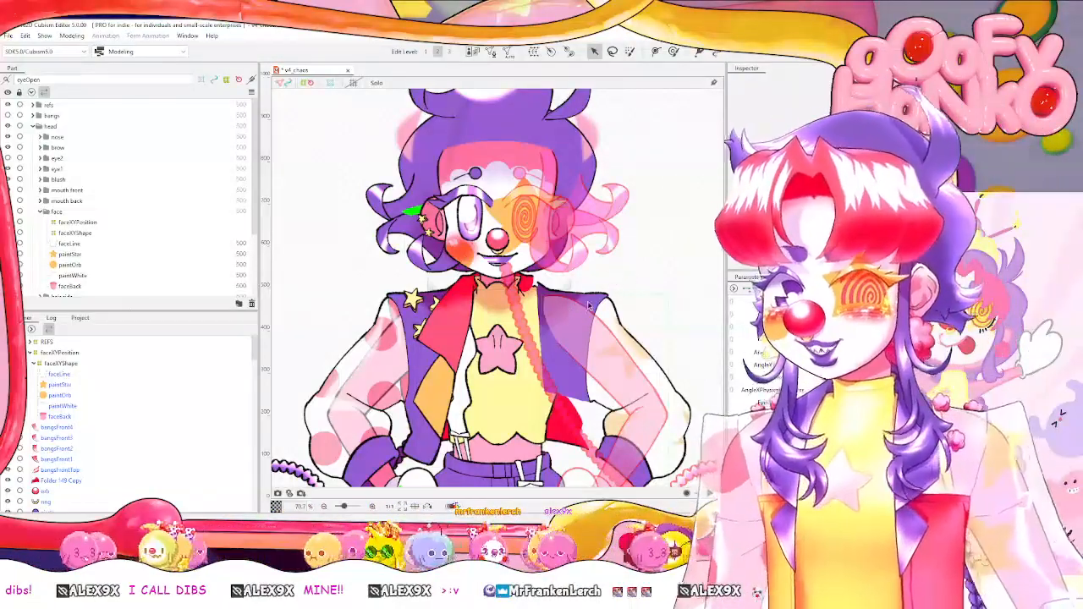
# Select the faceXYShape deformer, apply Reflect Motion to its AngleXPhysics keyforms, and preview the face turn with that parameter.
pyautogui.scroll(3, 538, 204)
pyautogui.scroll(2, 537, 204)
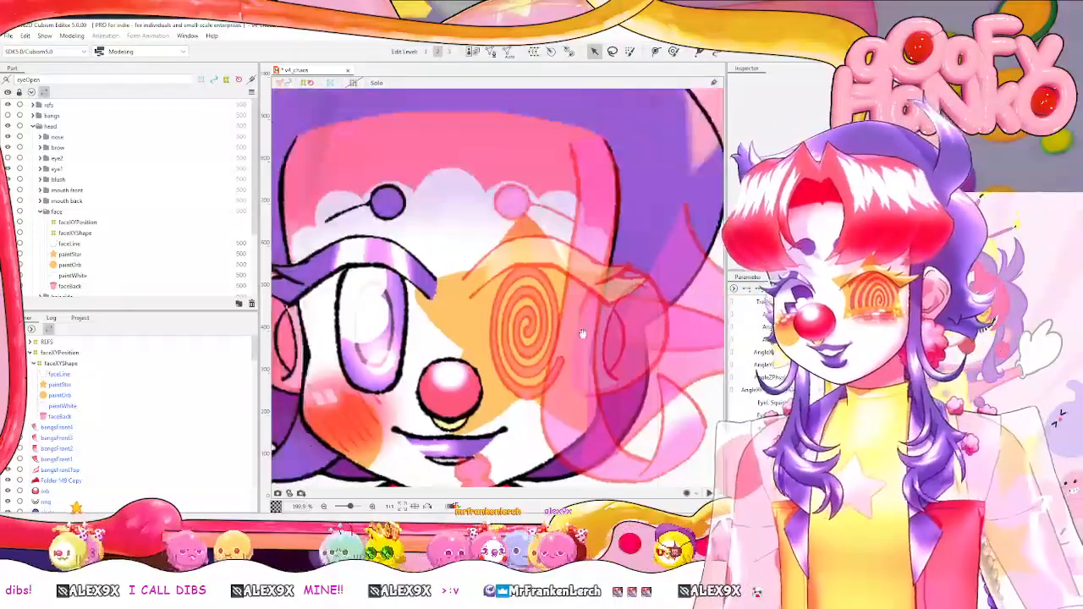
pyautogui.click(103, 364)
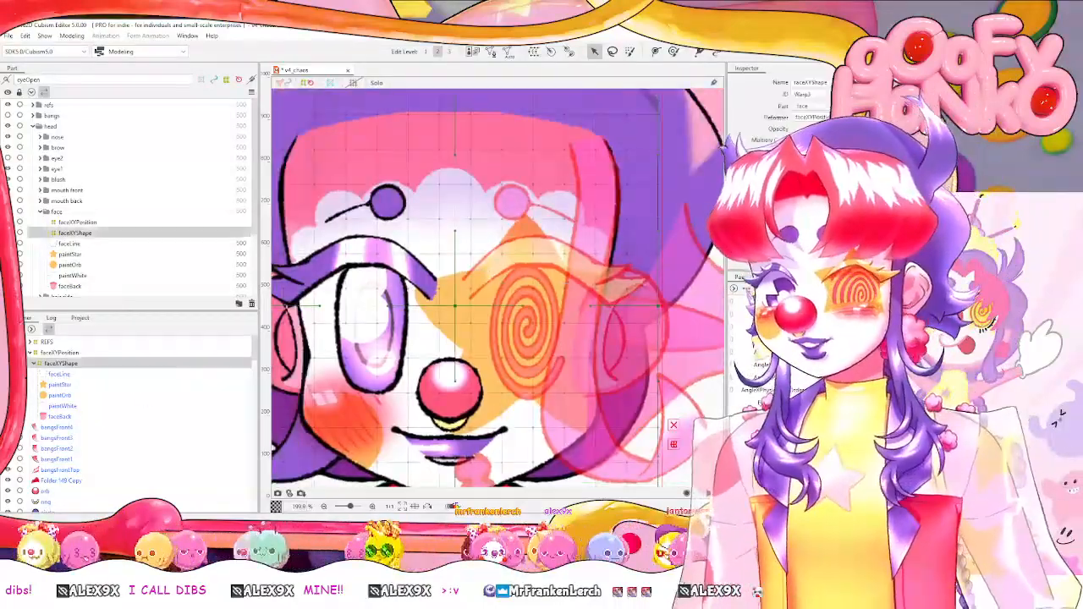
pyautogui.moveTo(851, 314); pyautogui.dragTo(812, 314)
pyautogui.scroll(-3, 547, 344)
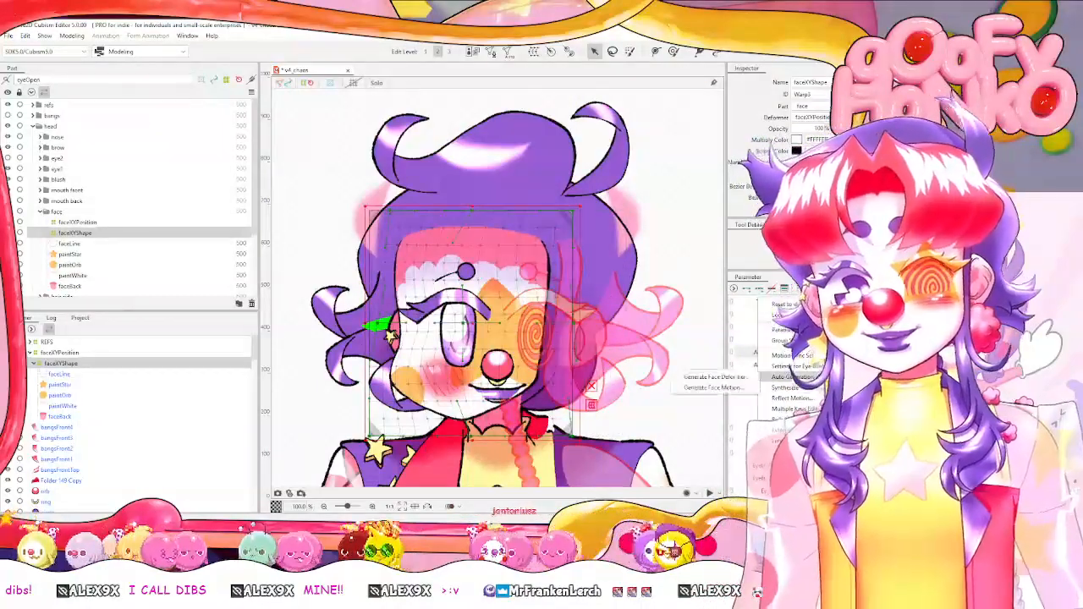
pyautogui.click(794, 399)
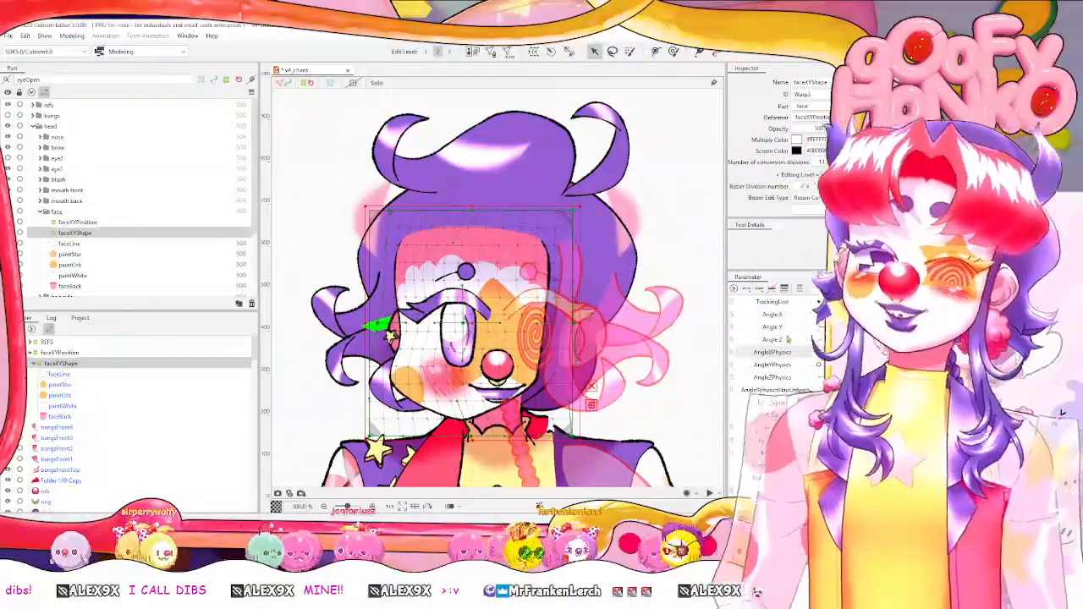
pyautogui.moveTo(819, 352); pyautogui.dragTo(791, 351)
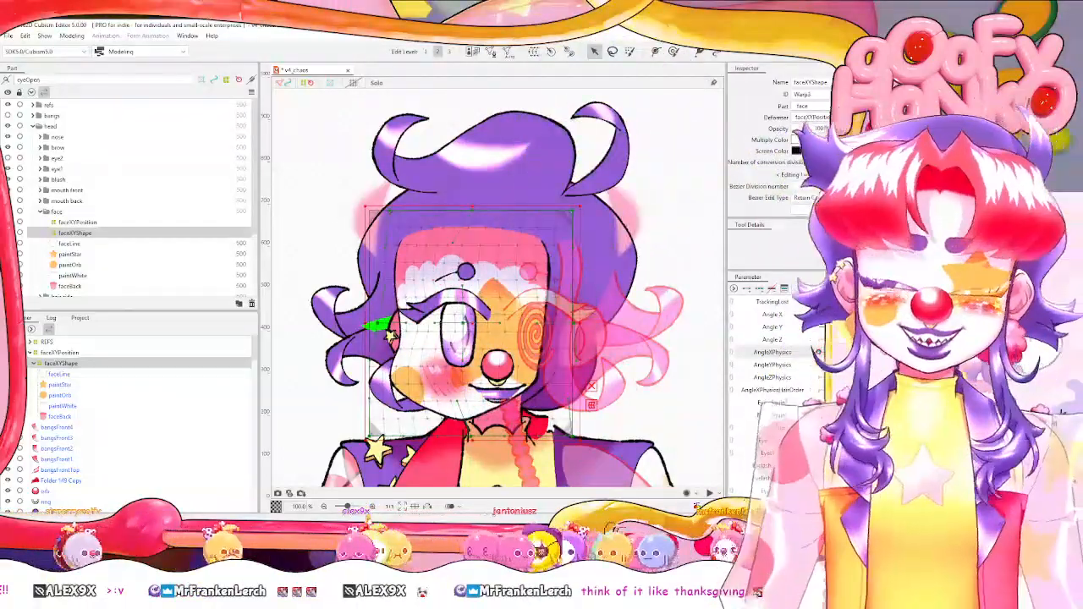
pyautogui.moveTo(818, 352); pyautogui.dragTo(868, 352)
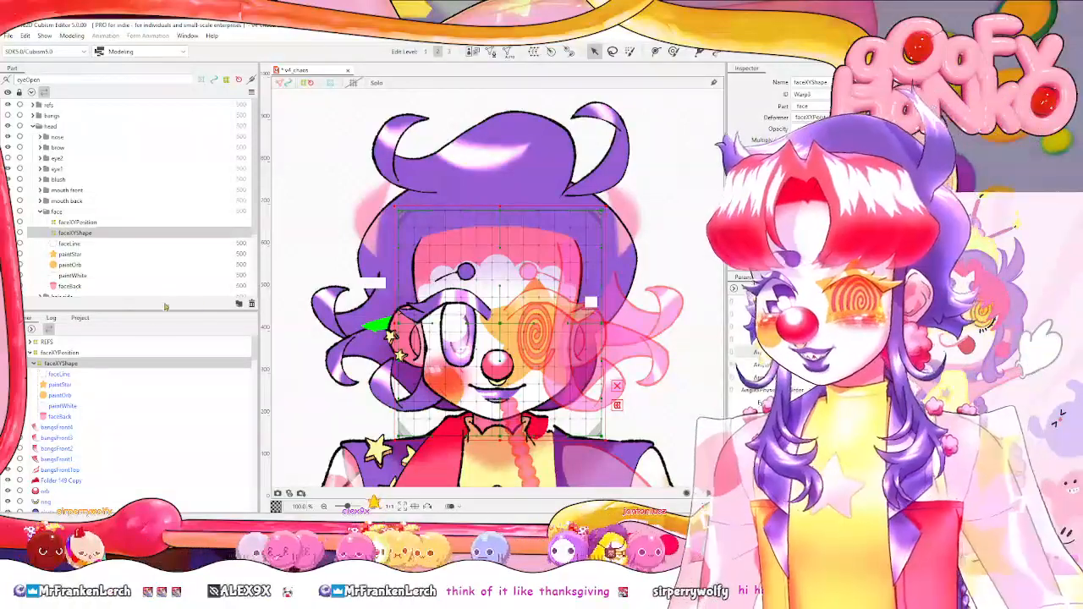
# Create a warp deformer named paintXY around the paintWhite mesh, parented under faceXYShape.
pyautogui.click(103, 405)
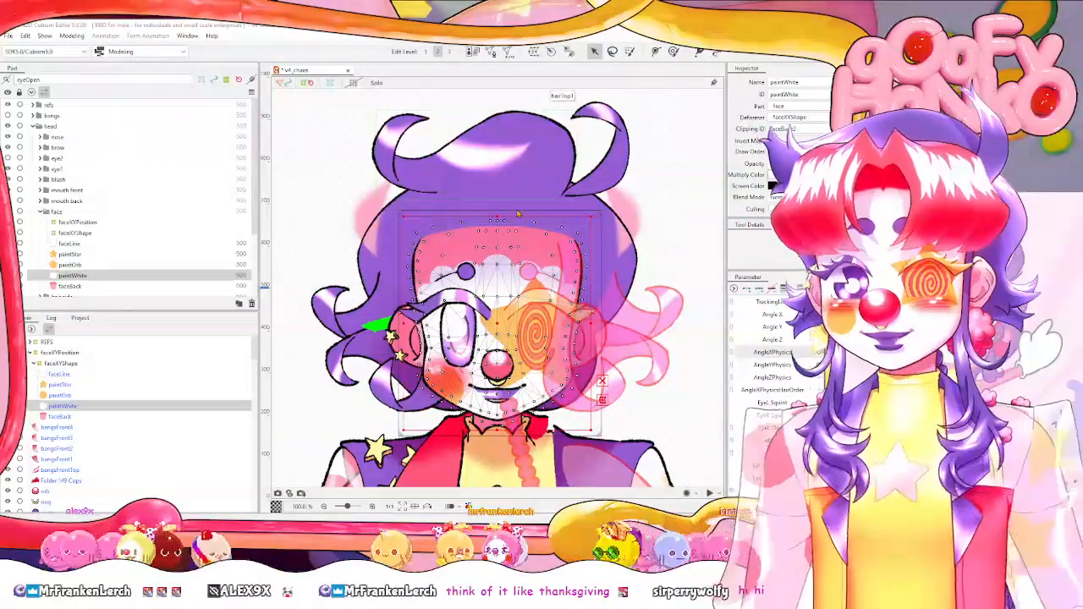
pyautogui.click(496, 375)
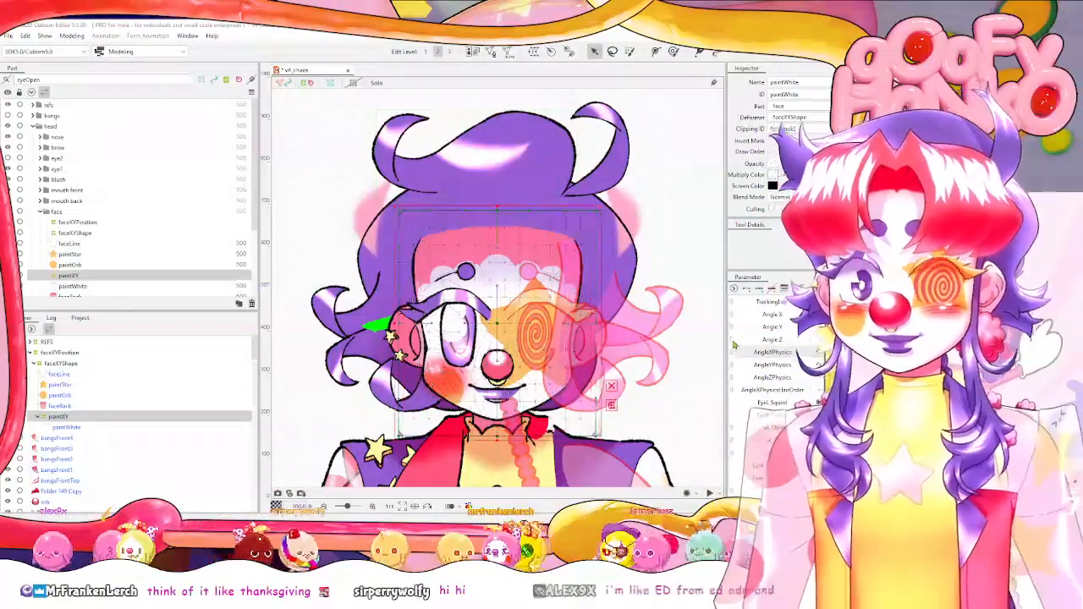
# Reshape the paintXY warp with the deform brush so the white face paint follows the face turned on AngleXPhysics, and check it at neutral.
pyautogui.scroll(3, 552, 158)
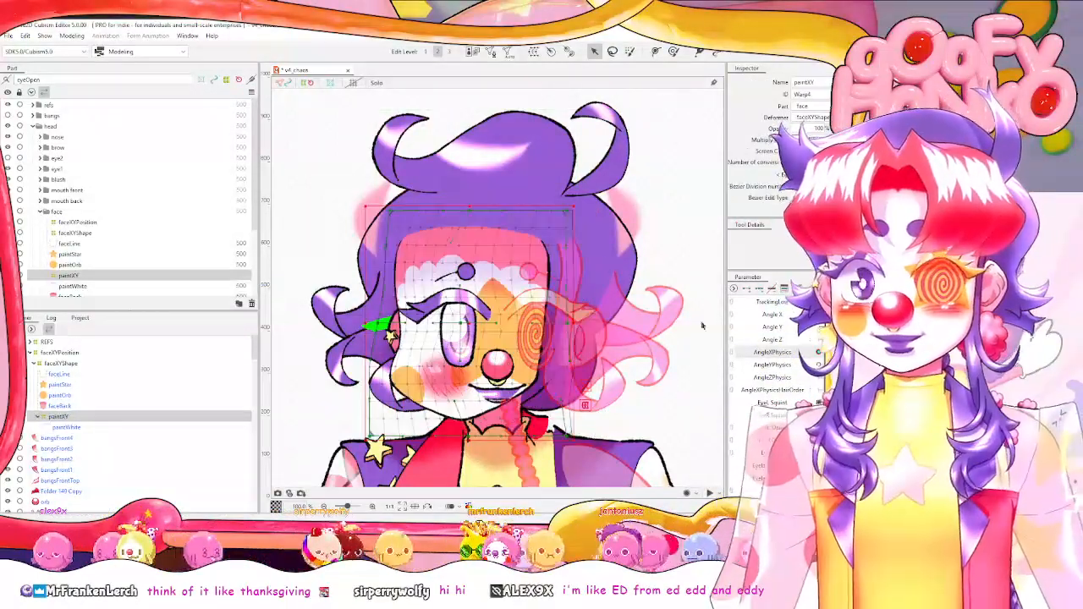
pyautogui.click(674, 50)
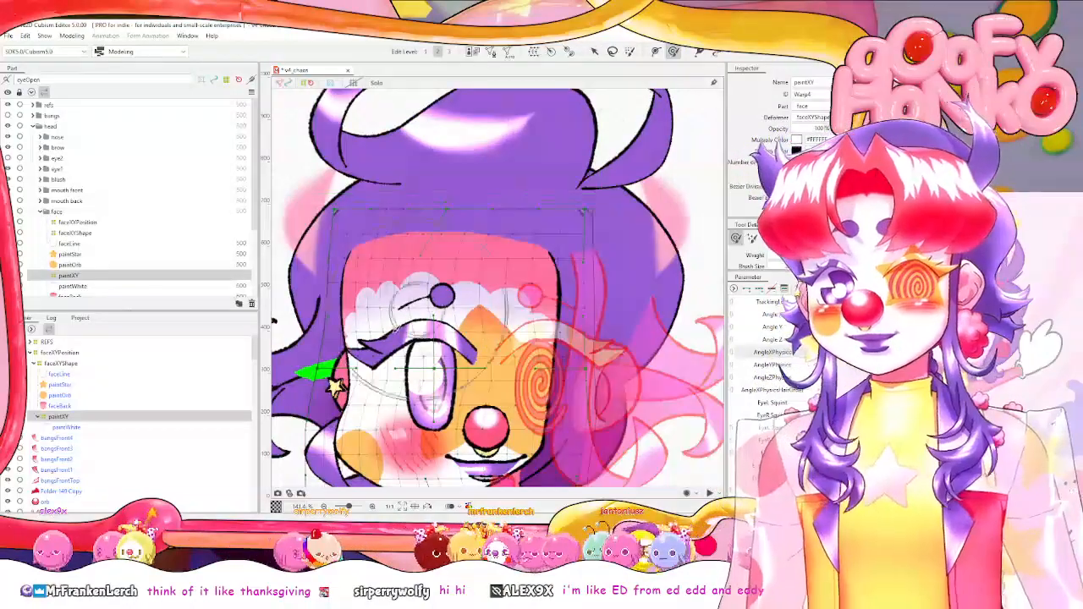
pyautogui.moveTo(392, 315)
pyautogui.mouseDown()
pyautogui.moveTo(372, 339)
pyautogui.moveTo(385, 313)
pyautogui.moveTo(523, 319)
pyautogui.moveTo(483, 319)
pyautogui.moveTo(377, 351)
pyautogui.moveTo(434, 364)
pyautogui.mouseUp()
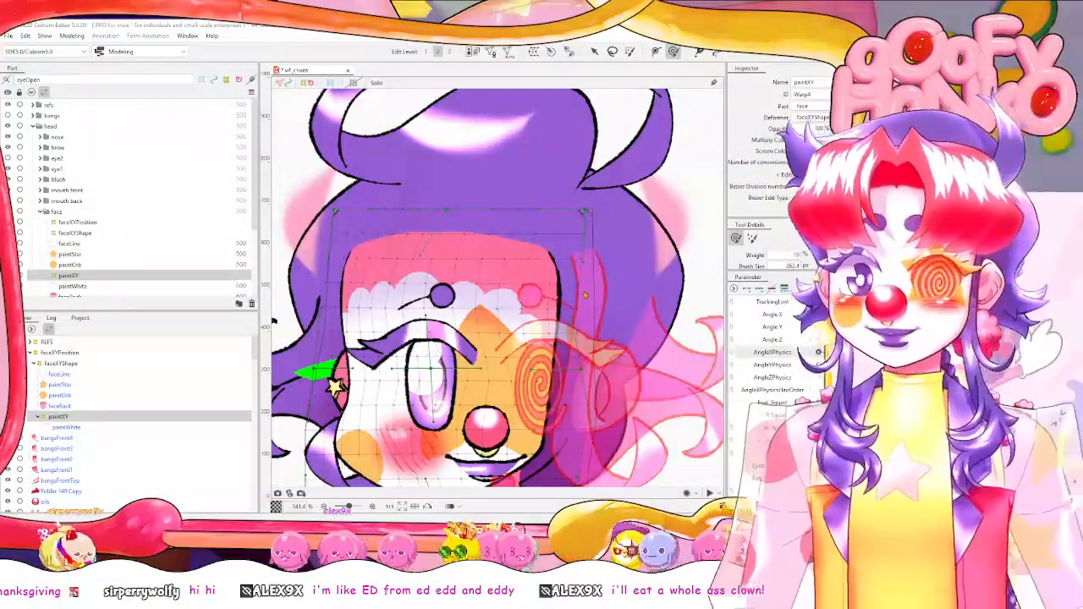
pyautogui.scroll(-1, 591, 265)
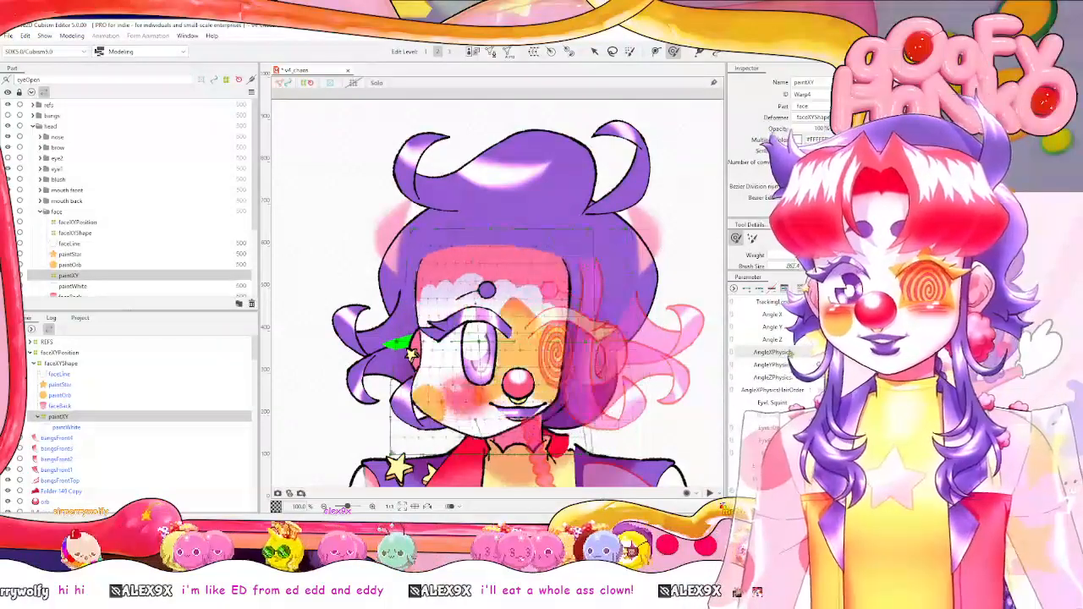
pyautogui.moveTo(677, 300); pyautogui.dragTo(631, 289)
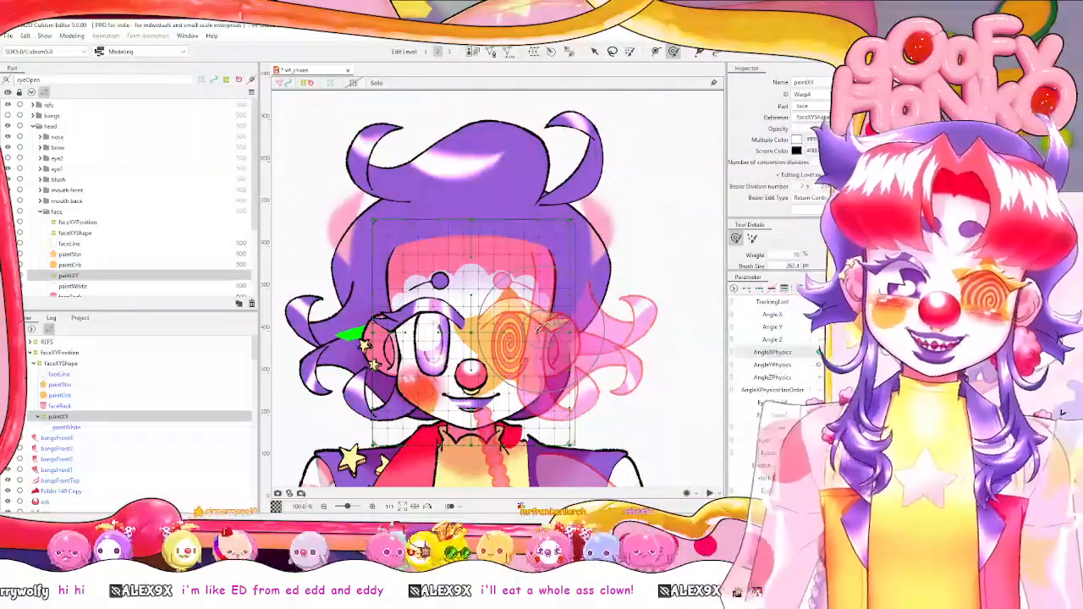
pyautogui.moveTo(474, 369); pyautogui.dragTo(494, 334)
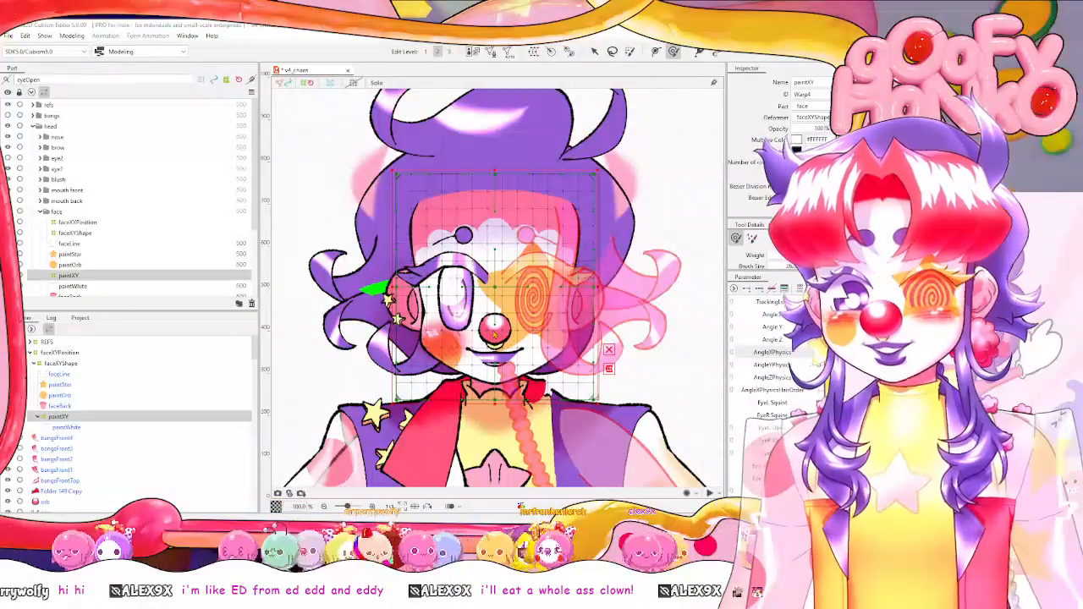
pyautogui.hotkey('ctrl', 't')
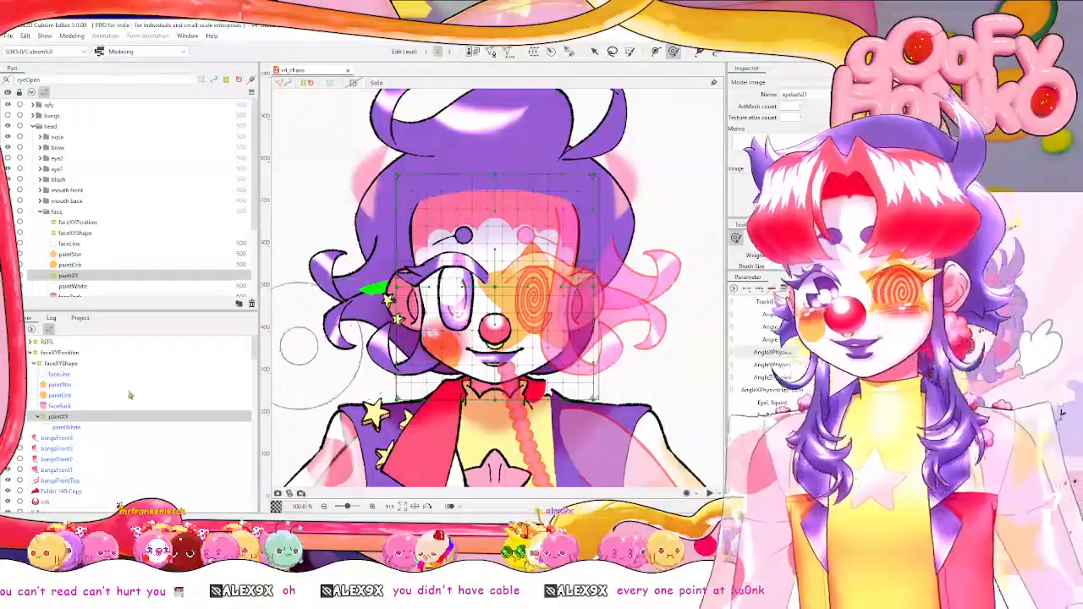
pyautogui.click(116, 426)
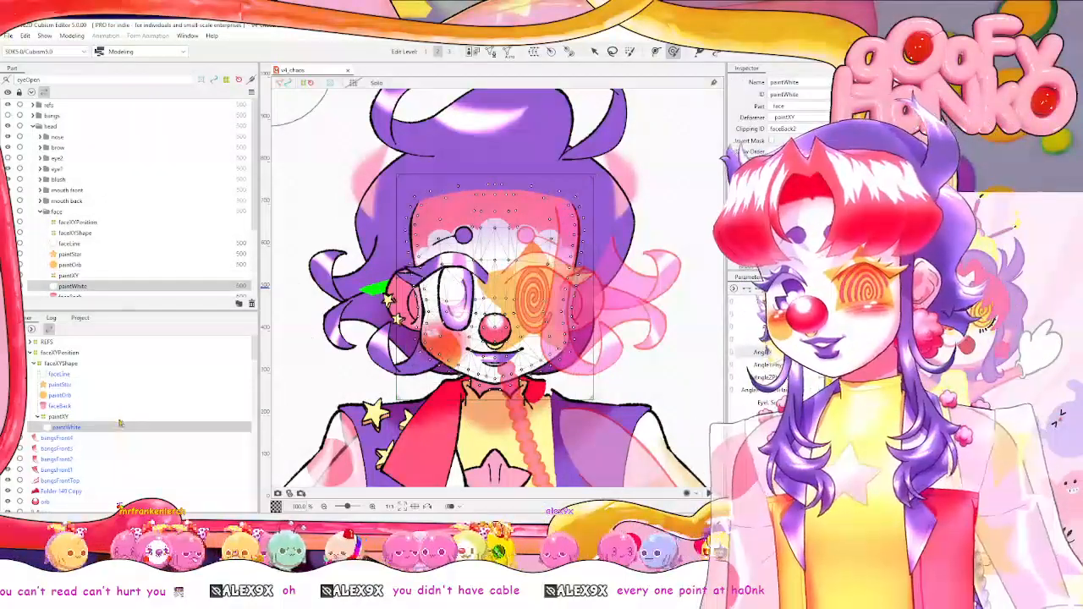
pyautogui.press('Up')
pyautogui.click(110, 426)
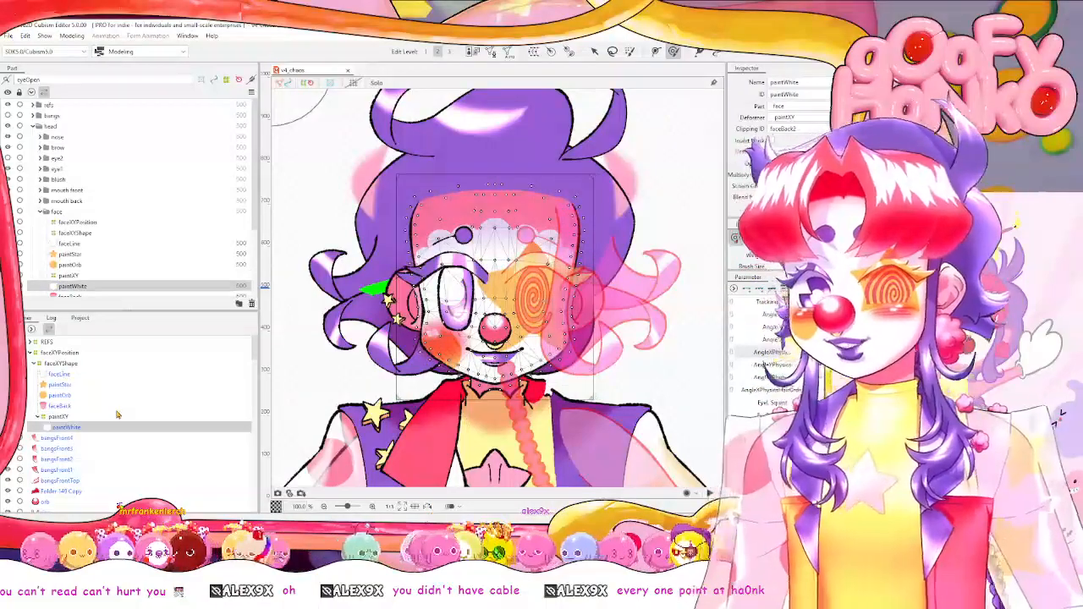
pyautogui.click(120, 416)
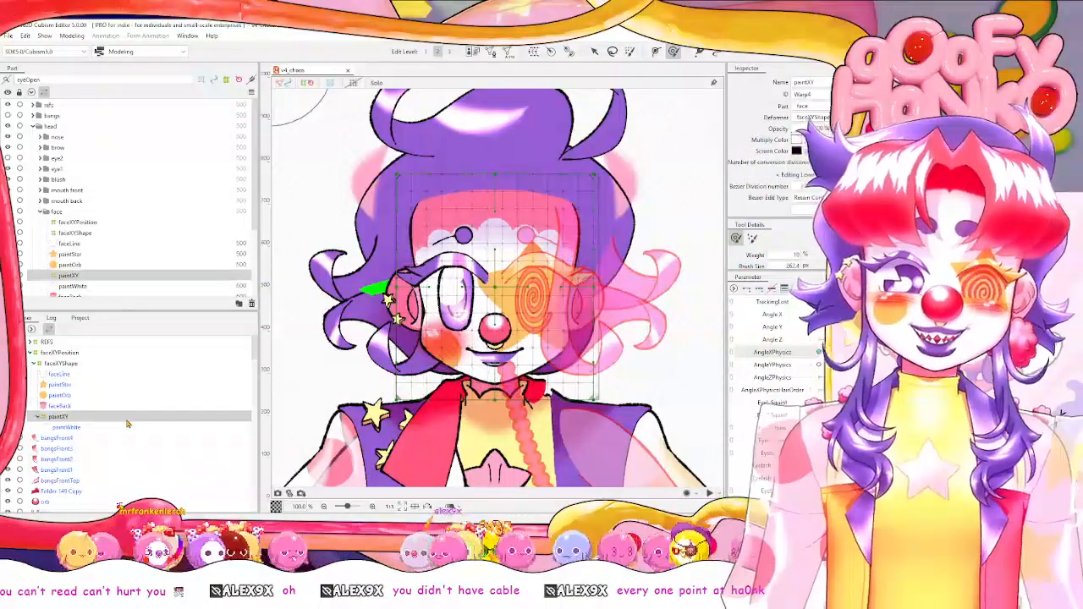
pyautogui.click(103, 427)
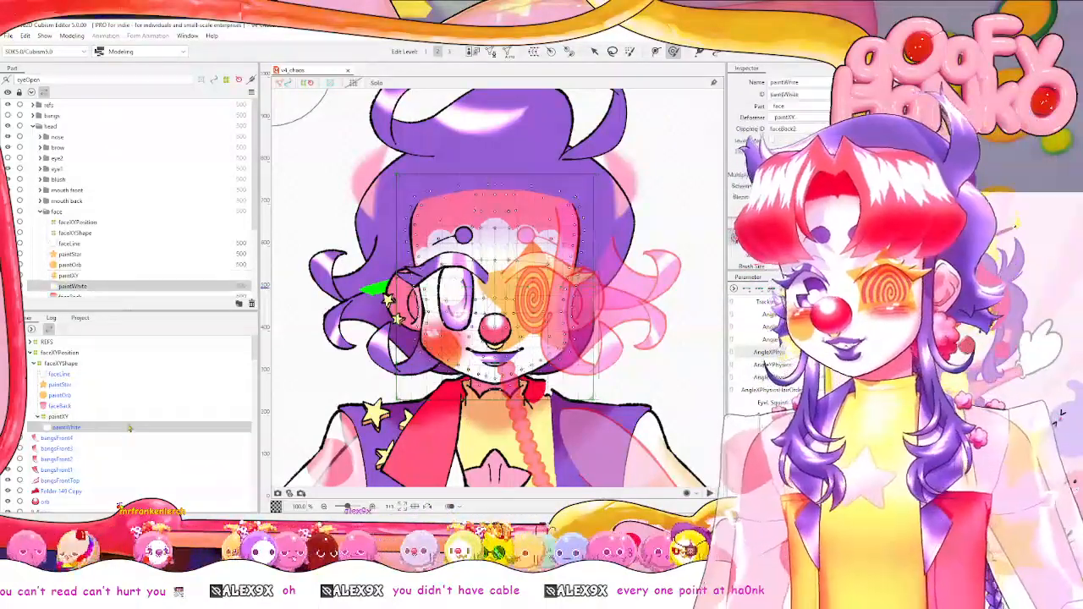
pyautogui.click(139, 416)
pyautogui.click(142, 428)
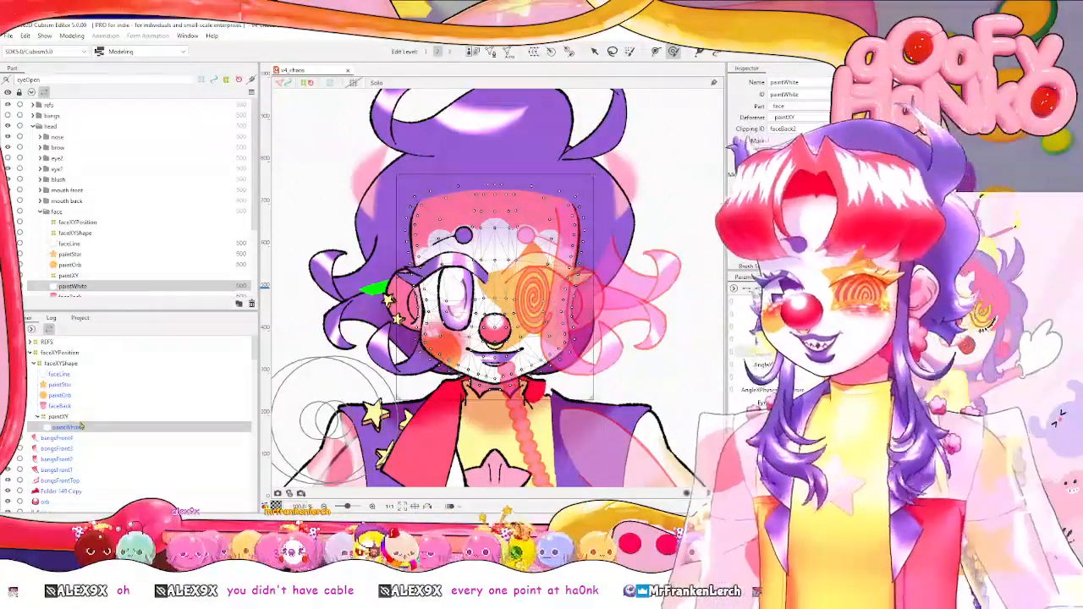
# Lower faceXYShape on the downward AngleYPhysics keyform and narrow its lower edge using the temporary deform tool in Perspective mode.
pyautogui.click(61, 363)
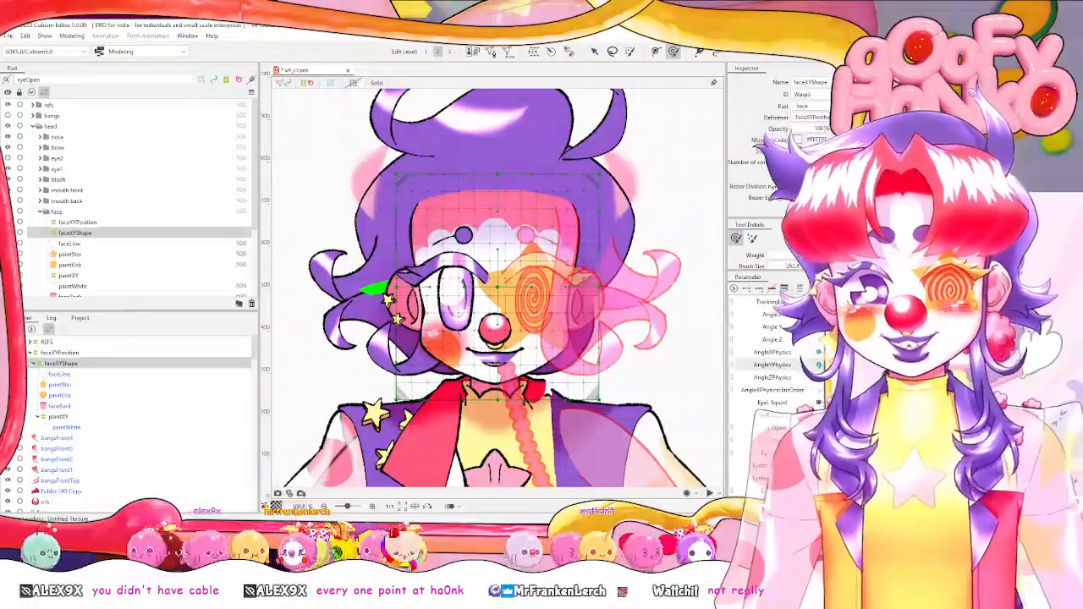
pyautogui.moveTo(859, 364); pyautogui.dragTo(804, 369)
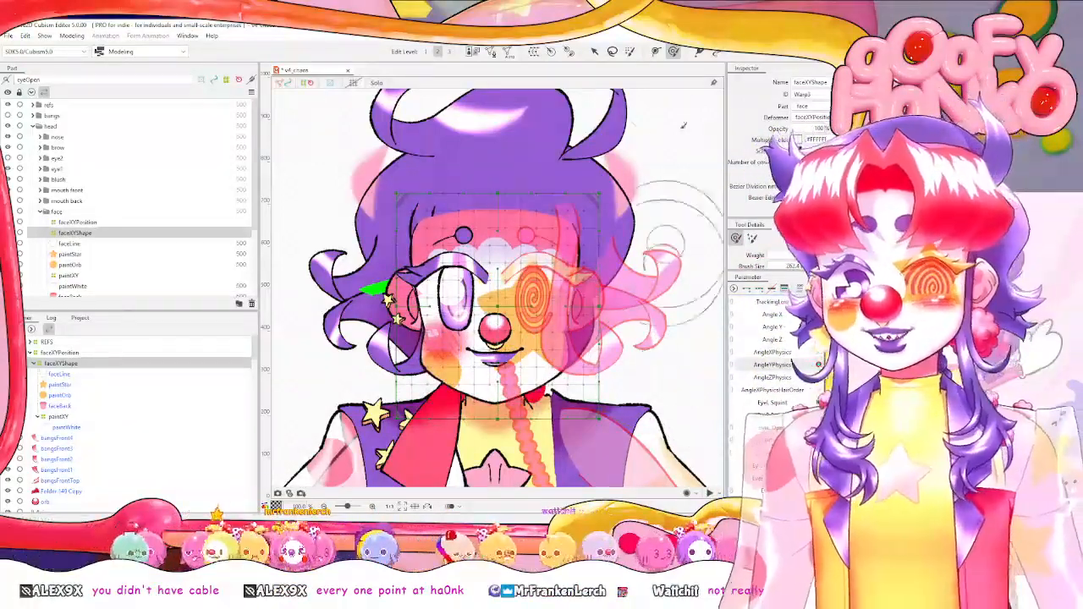
pyautogui.click(595, 52)
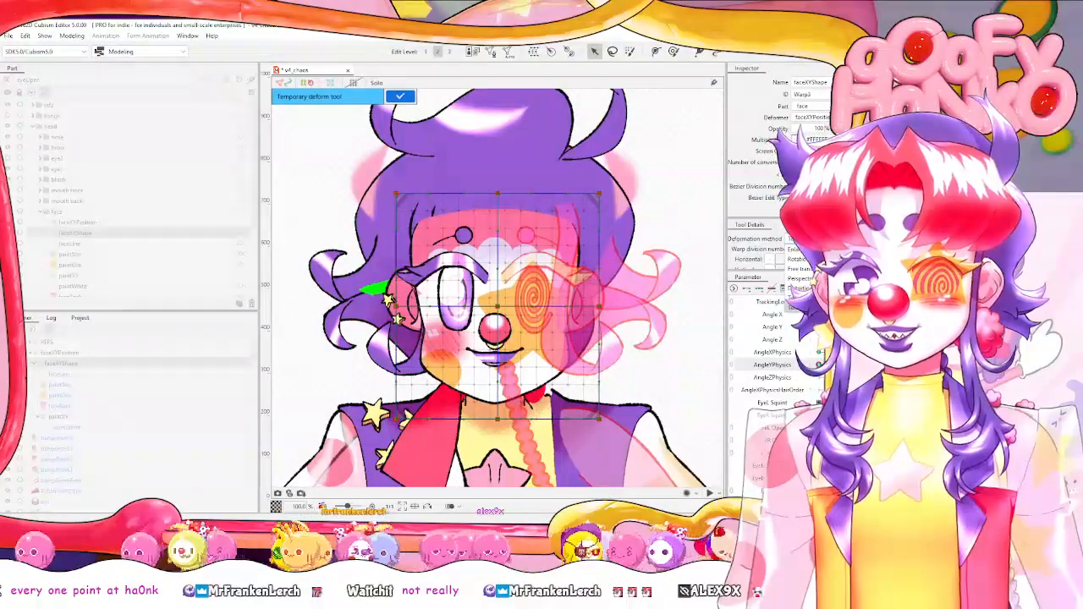
pyautogui.click(799, 279)
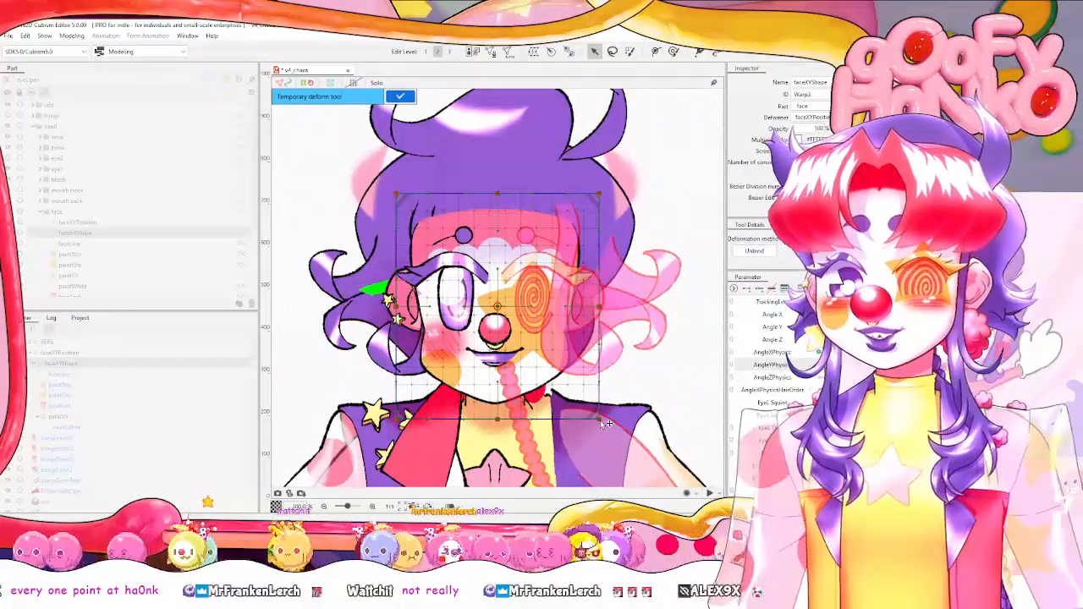
pyautogui.moveTo(599, 420); pyautogui.dragTo(592, 421)
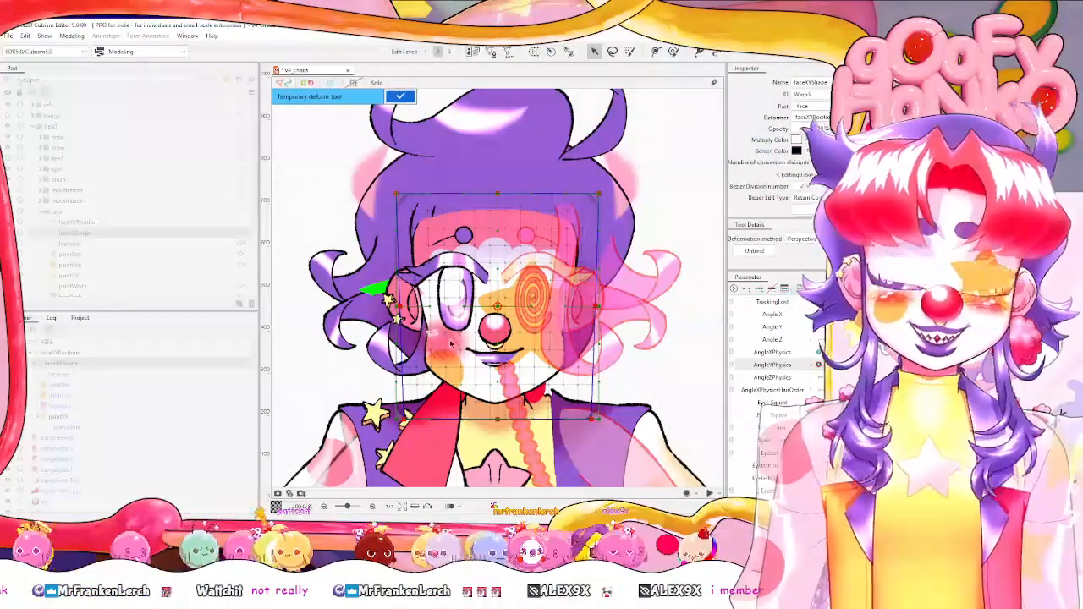
pyautogui.click(410, 98)
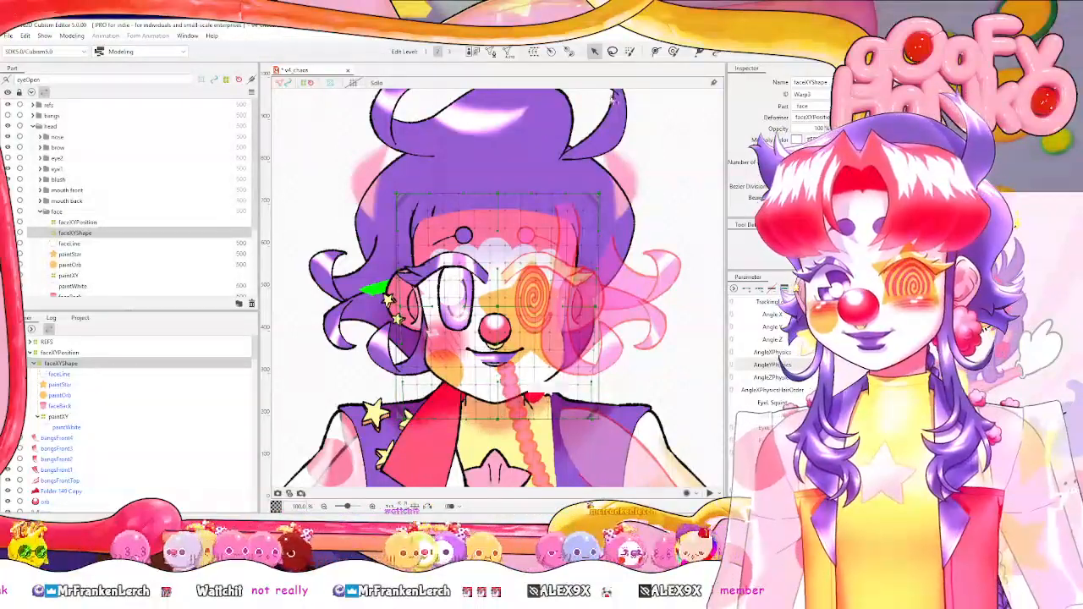
# Pull faceXYShape's chin and forehead downward with the deform brush on the AngleYPhysics keyform, and preview the nod with that parameter.
pyautogui.click(674, 51)
pyautogui.moveTo(494, 362)
pyautogui.mouseDown()
pyautogui.moveTo(556, 359)
pyautogui.moveTo(497, 342)
pyautogui.moveTo(488, 427)
pyautogui.moveTo(499, 390)
pyautogui.mouseUp()
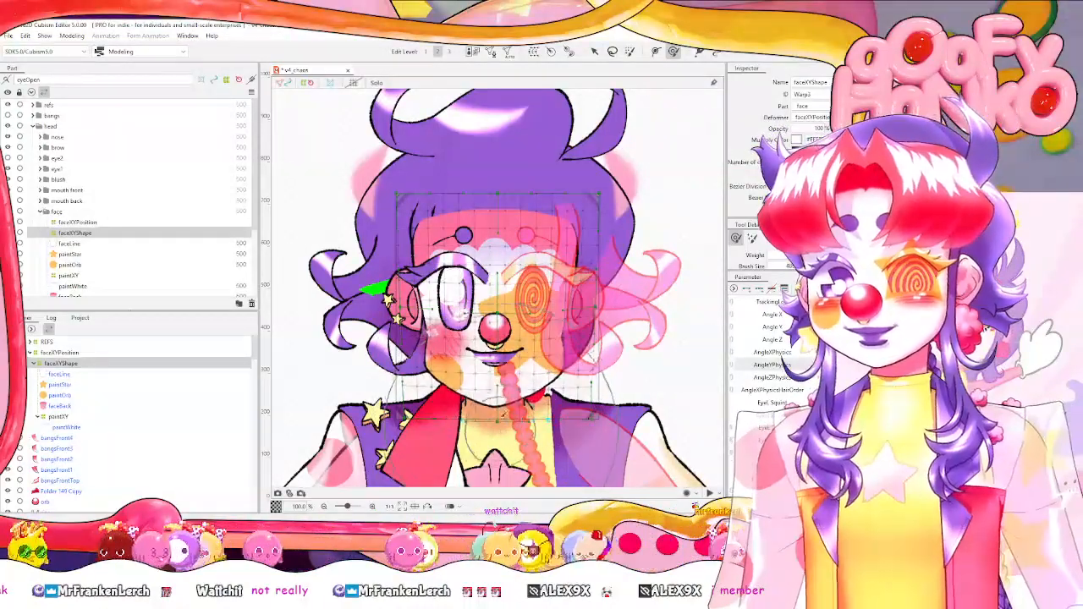
pyautogui.moveTo(504, 234); pyautogui.dragTo(504, 252)
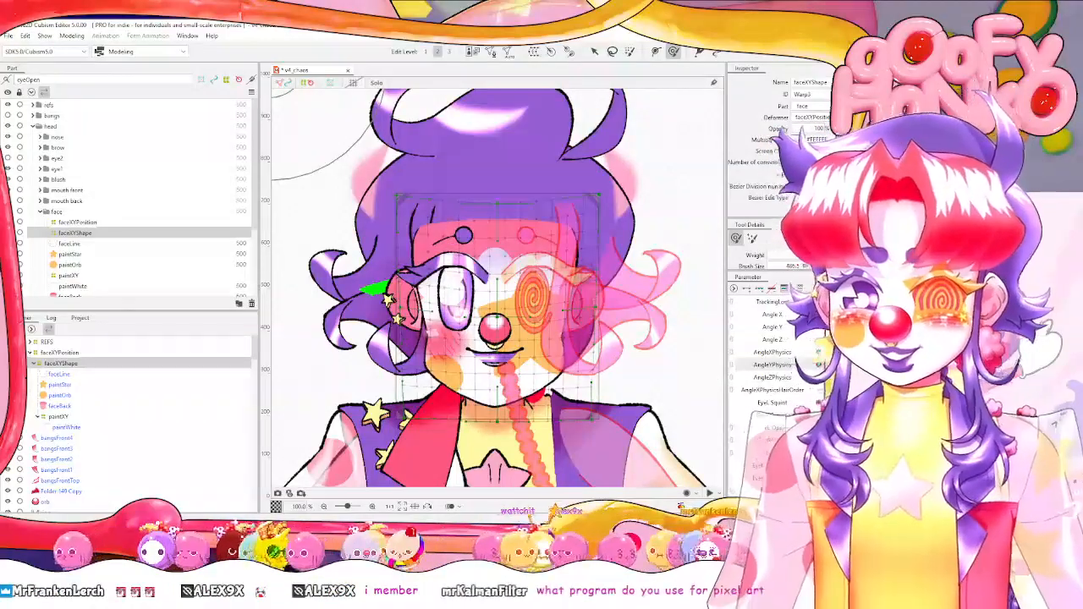
pyautogui.moveTo(818, 365); pyautogui.dragTo(930, 365)
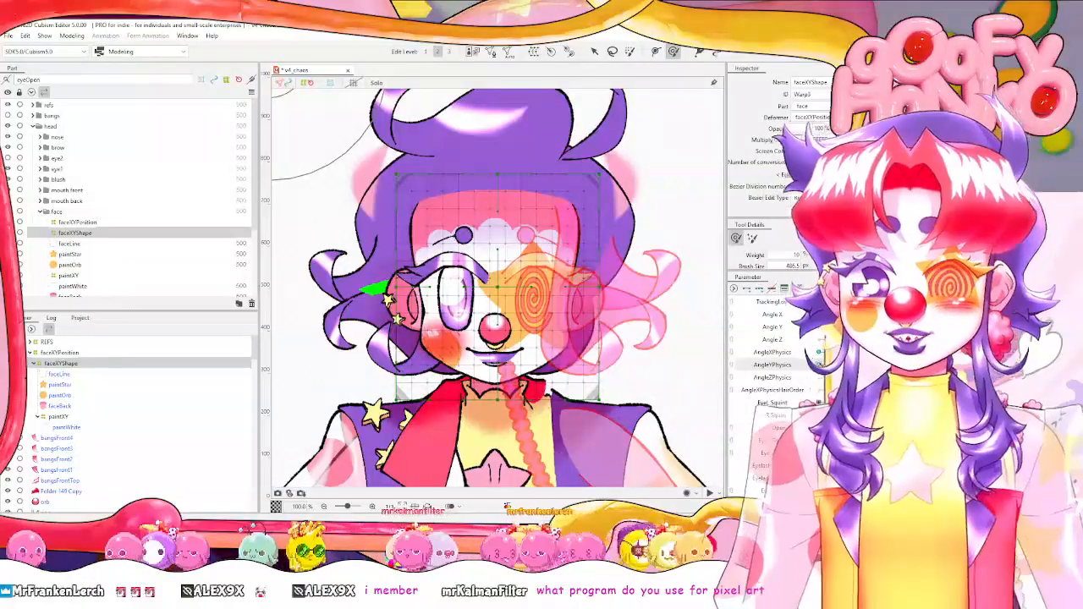
pyautogui.moveTo(931, 364)
pyautogui.mouseDown()
pyautogui.moveTo(818, 364)
pyautogui.moveTo(931, 365)
pyautogui.mouseUp()
pyautogui.moveTo(931, 365); pyautogui.dragTo(818, 364)
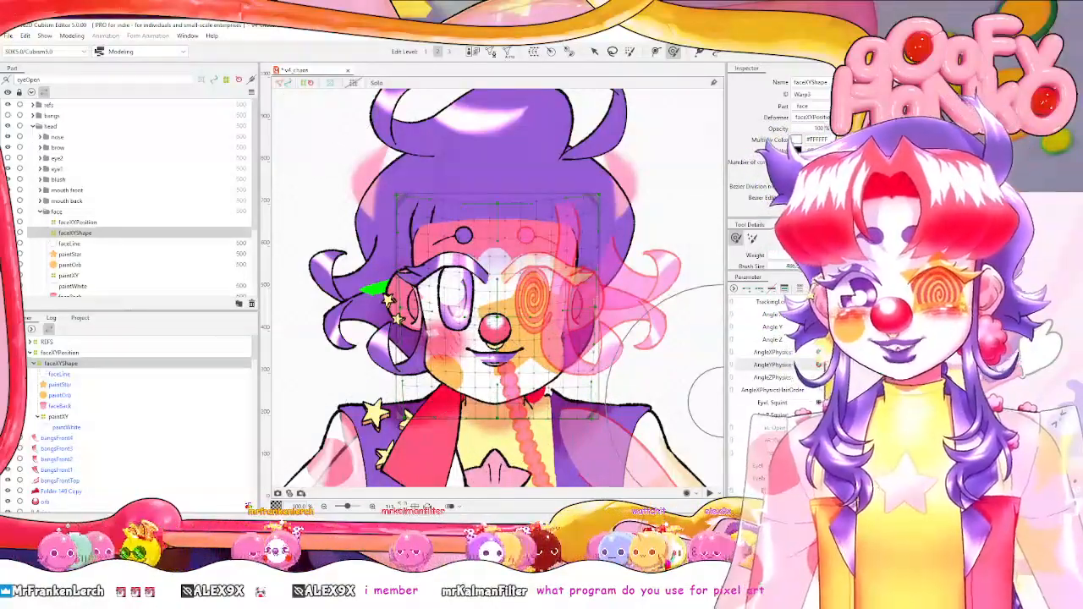
pyautogui.moveTo(818, 365)
pyautogui.mouseDown()
pyautogui.moveTo(931, 365)
pyautogui.moveTo(819, 365)
pyautogui.mouseUp()
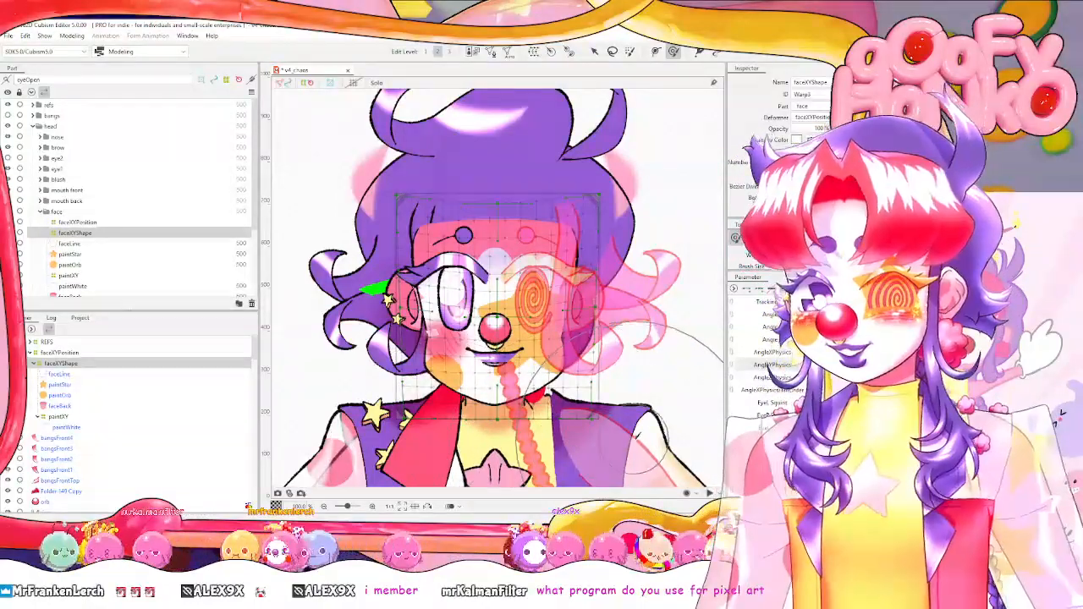
# Curve faceXYShape's center and forehead upward on the raised AngleYPhysics keyform with the deform brush, and synthesize the corner keyforms.
pyautogui.moveTo(834, 365); pyautogui.dragTo(901, 365)
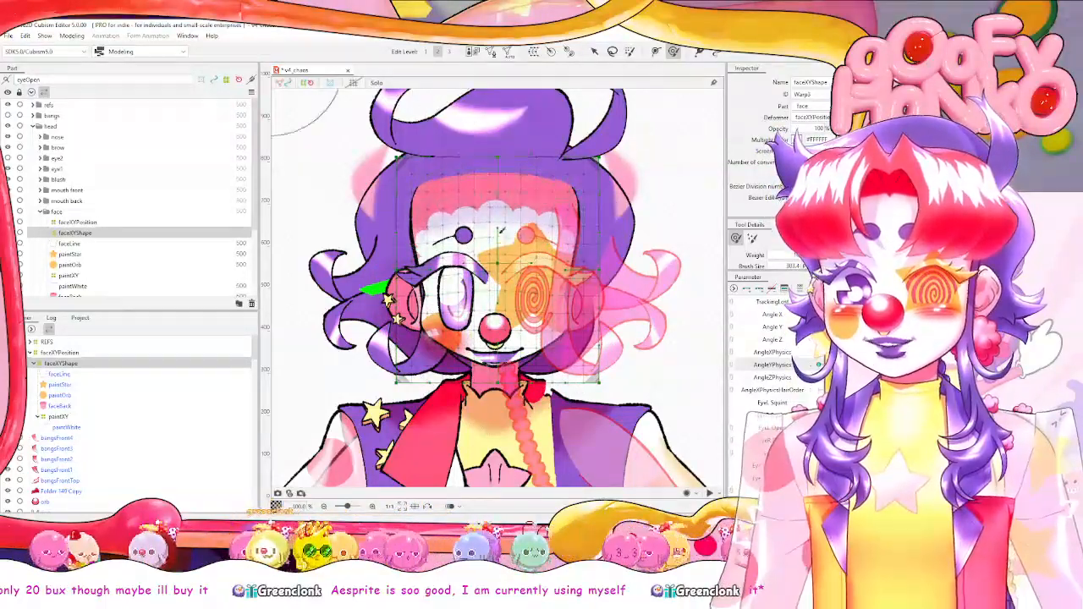
pyautogui.moveTo(485, 267); pyautogui.dragTo(500, 267)
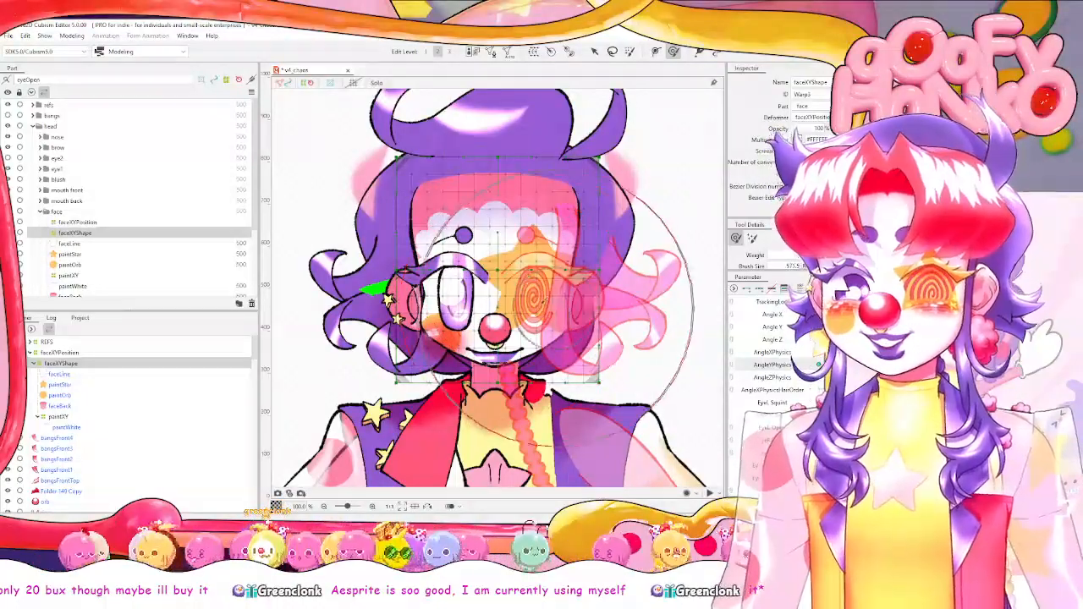
pyautogui.moveTo(498, 224); pyautogui.dragTo(497, 207)
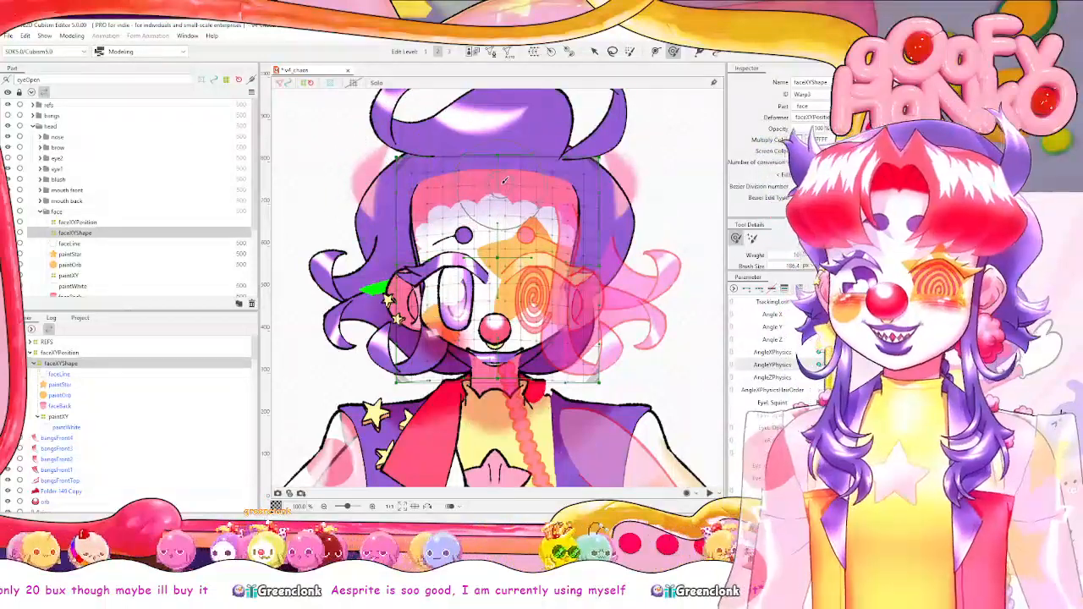
pyautogui.moveTo(488, 184); pyautogui.dragTo(604, 182)
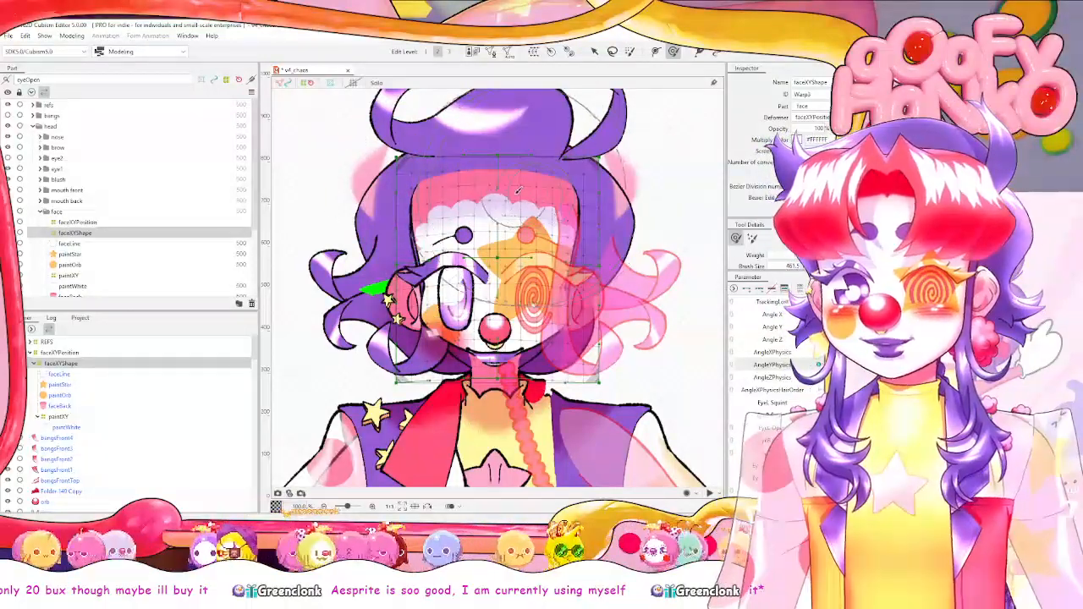
pyautogui.moveTo(498, 164); pyautogui.dragTo(496, 152)
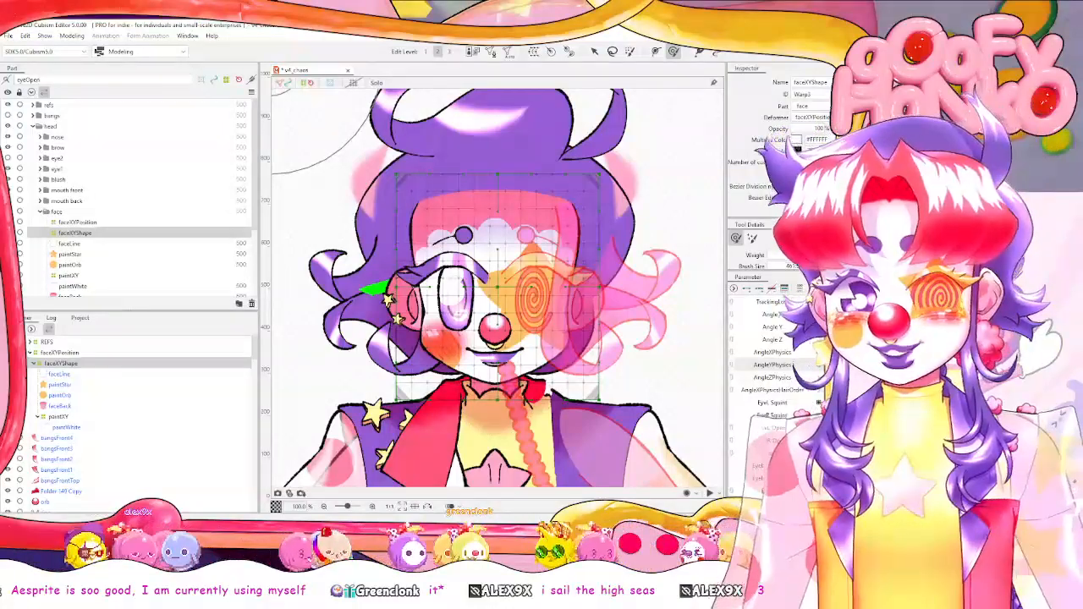
pyautogui.rightClick(757, 301)
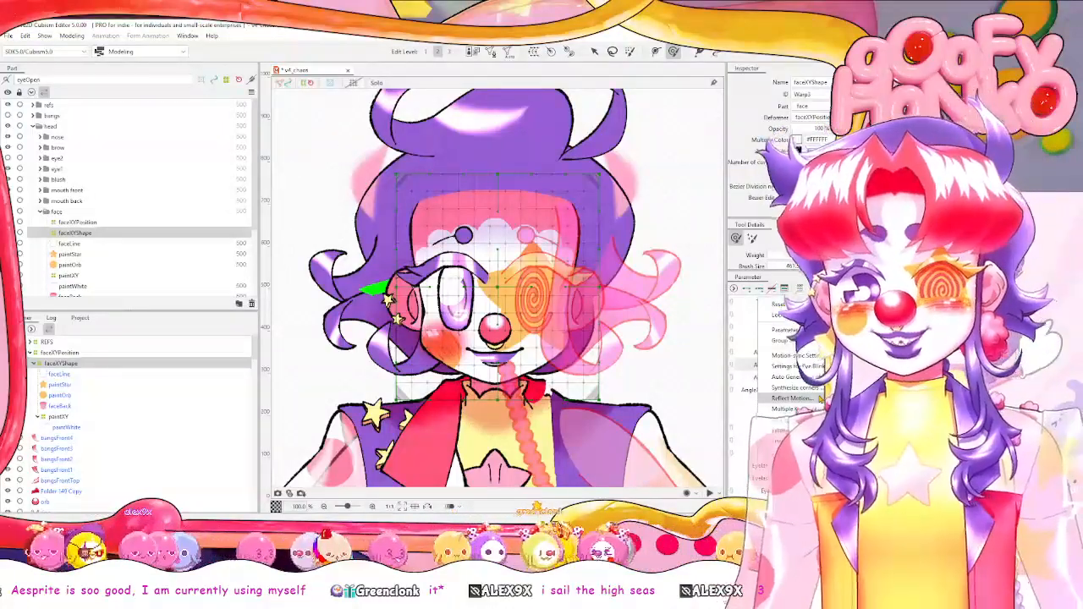
pyautogui.click(819, 390)
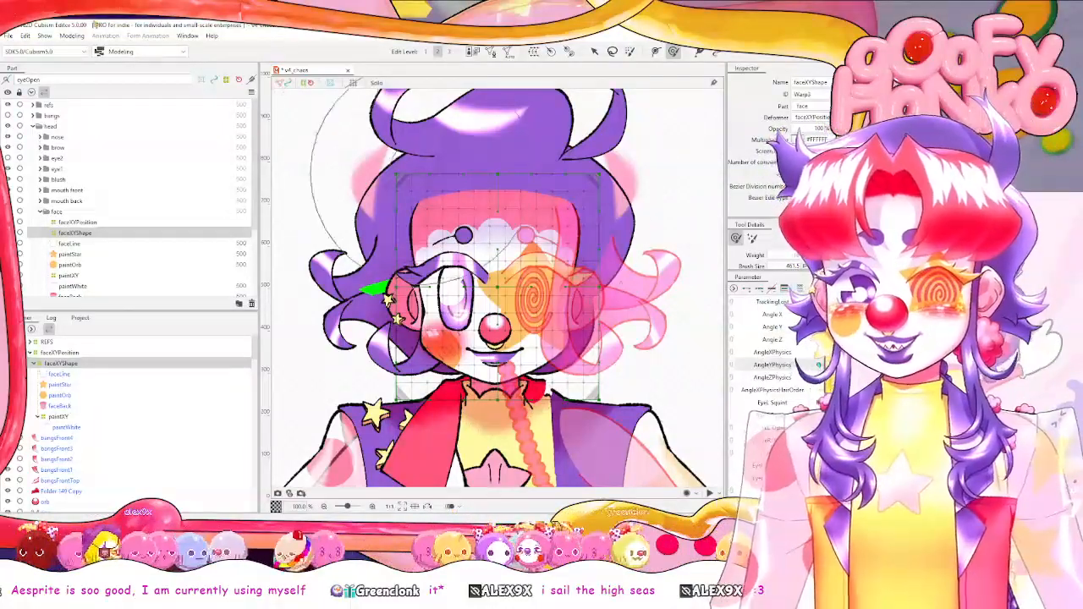
# Preview the face movement in the physics settings by moving the model's head around, and return to the modeling view.
pyautogui.click(66, 35)
pyautogui.click(107, 238)
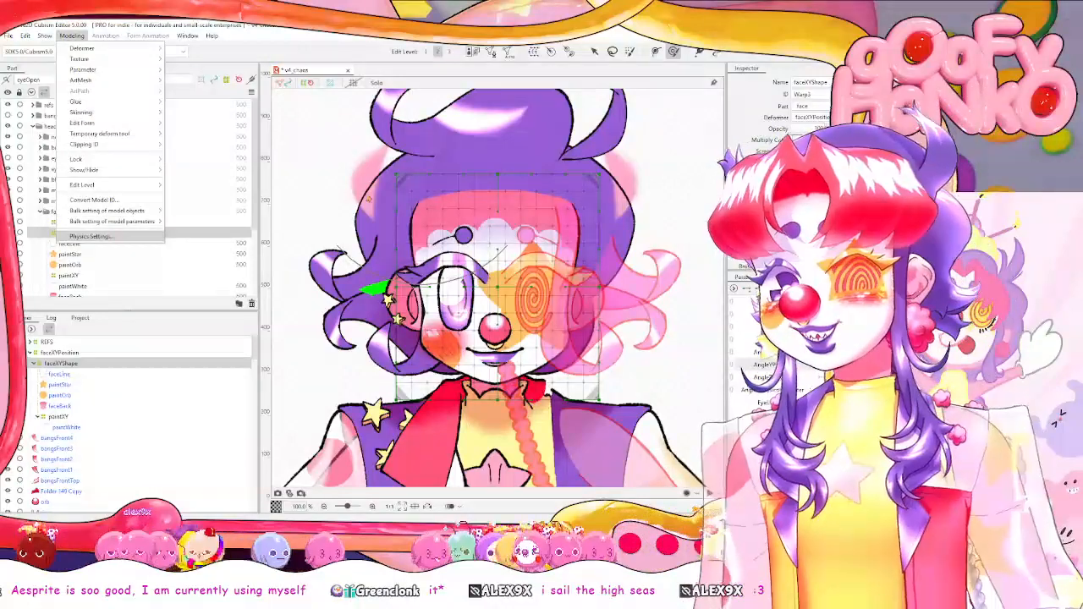
pyautogui.scroll(5, 705, 82)
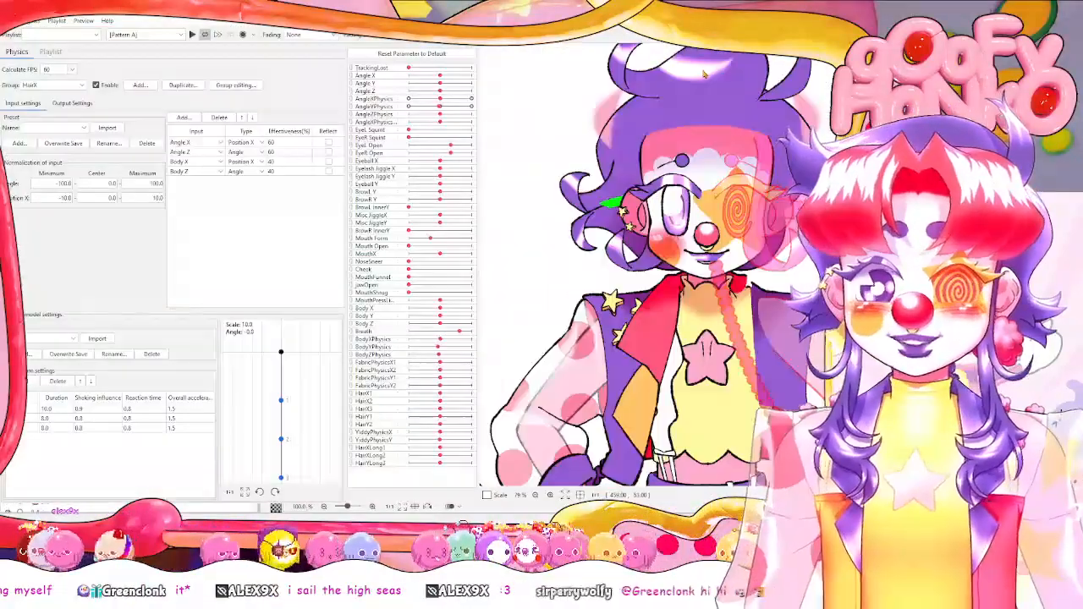
pyautogui.moveTo(701, 162); pyautogui.dragTo(867, 234)
pyautogui.moveTo(883, 387); pyautogui.dragTo(722, 421)
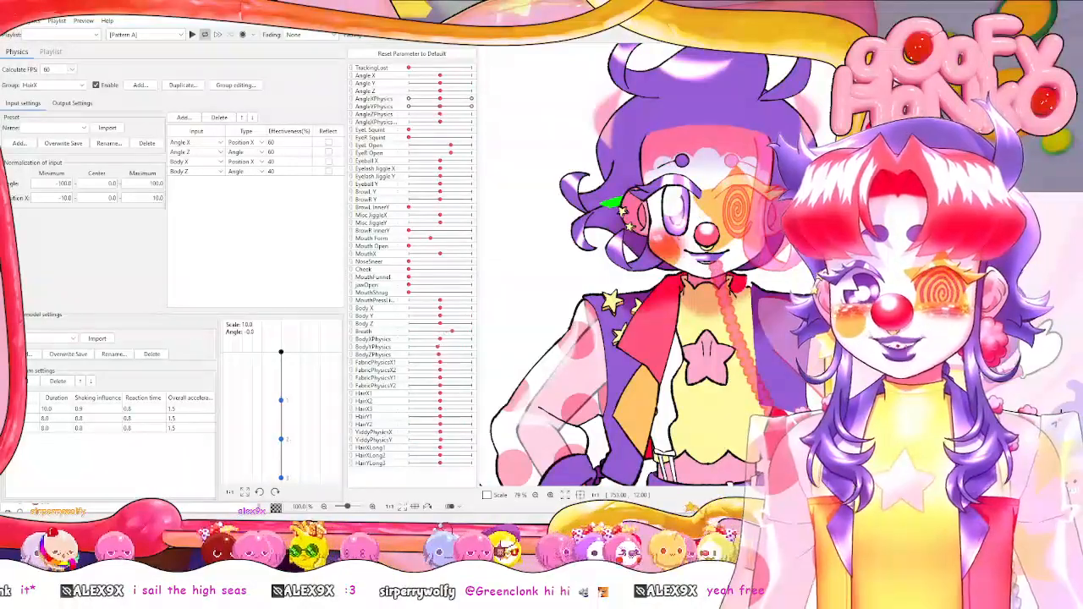
pyautogui.hotkey('alt', 'Tab')
# Push faceXYShape's forehead and upper edge further up with the deform brush on the raised AngleYPhysics keyform.
pyautogui.click(818, 364)
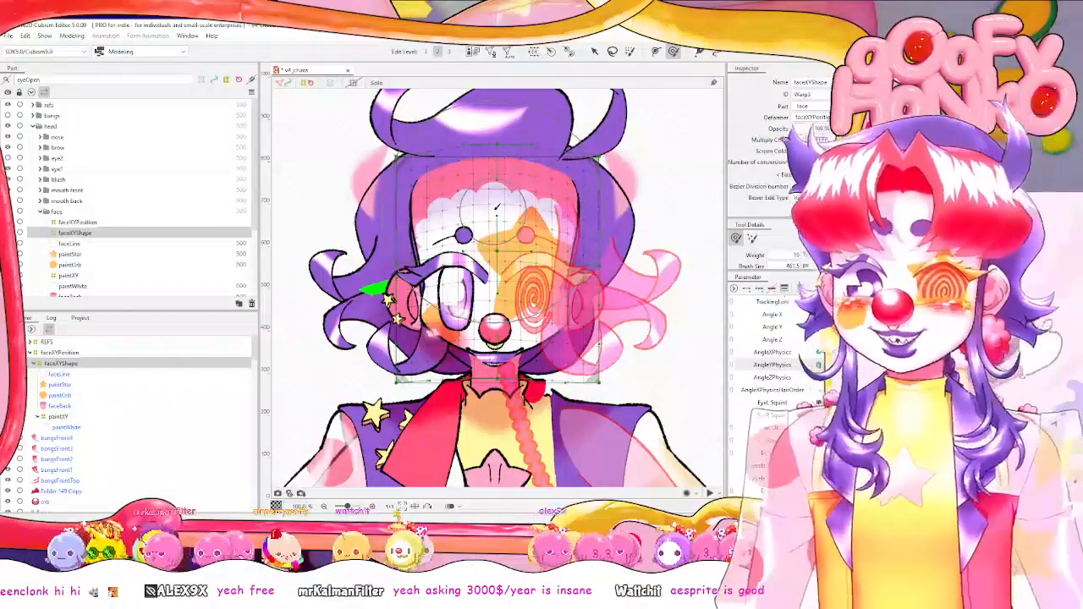
pyautogui.press('b')
pyautogui.moveTo(510, 198); pyautogui.dragTo(428, 244)
pyautogui.moveTo(493, 184); pyautogui.dragTo(491, 151)
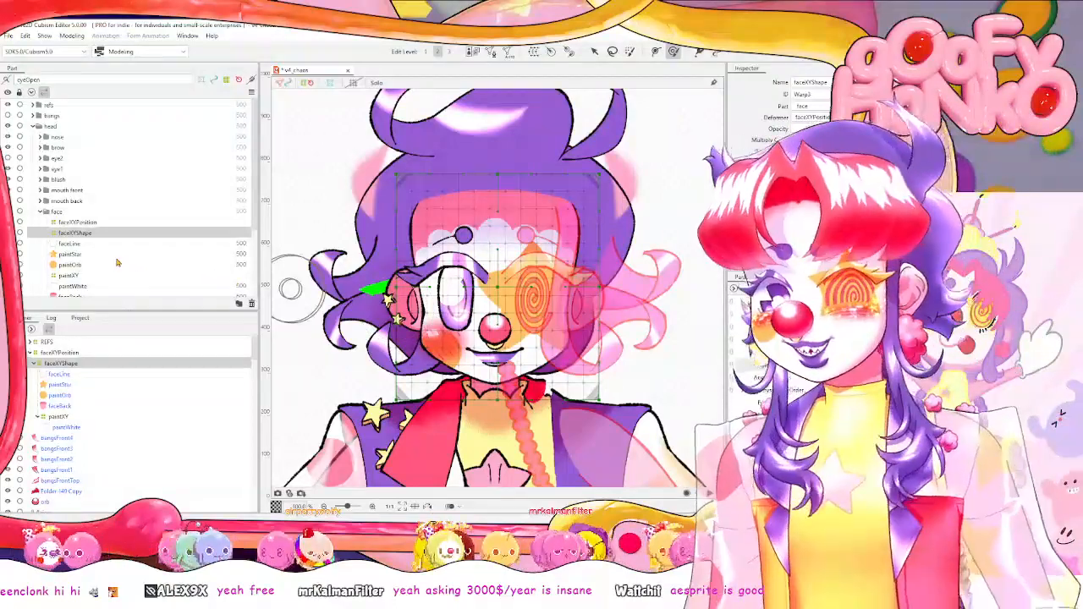
# Create a warp deformer named paintDetailsXY around paintStar and paintOrb inside faceXYShape.
pyautogui.click(110, 255)
pyautogui.keyDown('ctrl'); pyautogui.click(115, 267); pyautogui.keyUp('ctrl')
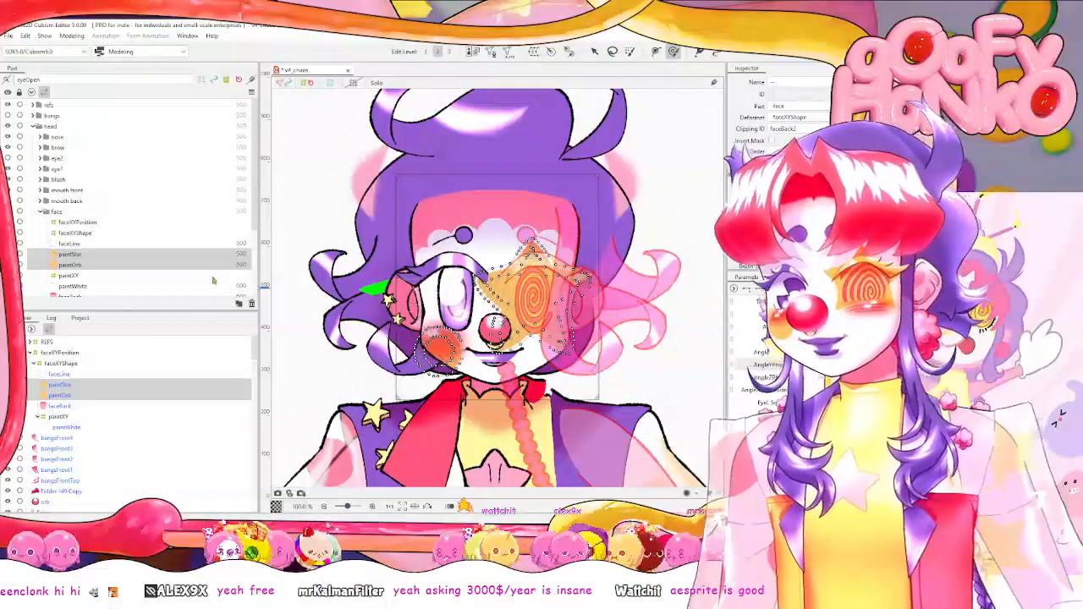
pyautogui.keyDown('ctrl'); pyautogui.click(144, 262); pyautogui.keyUp('ctrl')
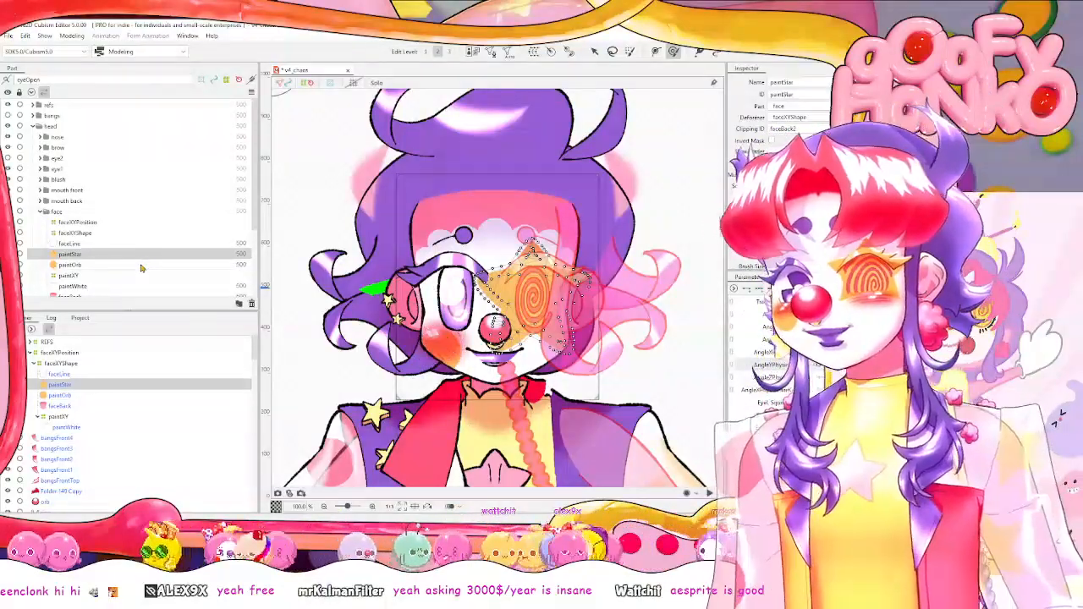
pyautogui.keyDown('ctrl'); pyautogui.click(142, 265); pyautogui.keyUp('ctrl')
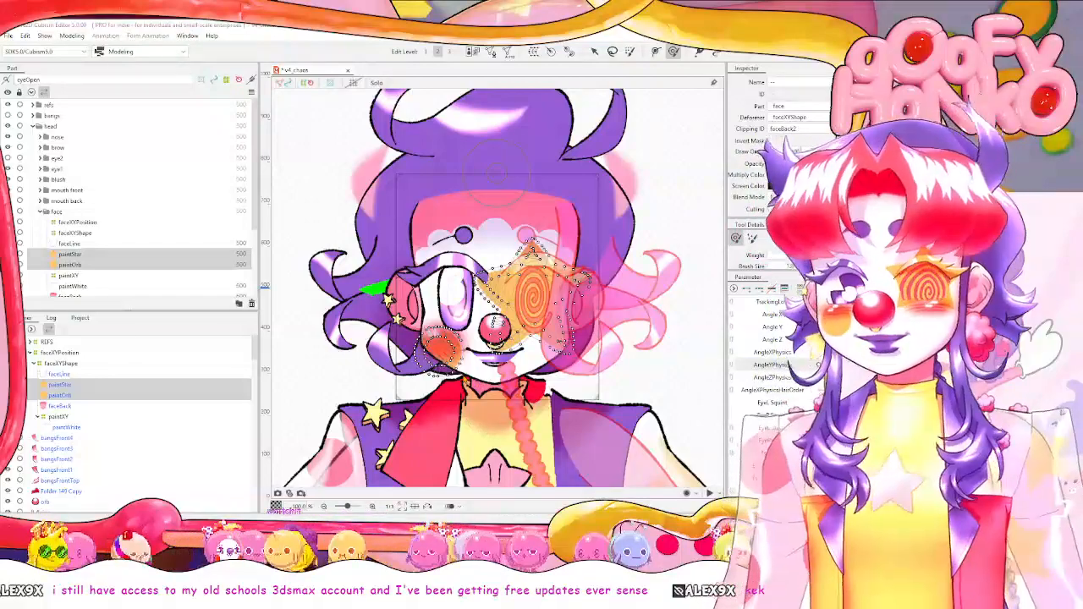
pyautogui.press('Return')
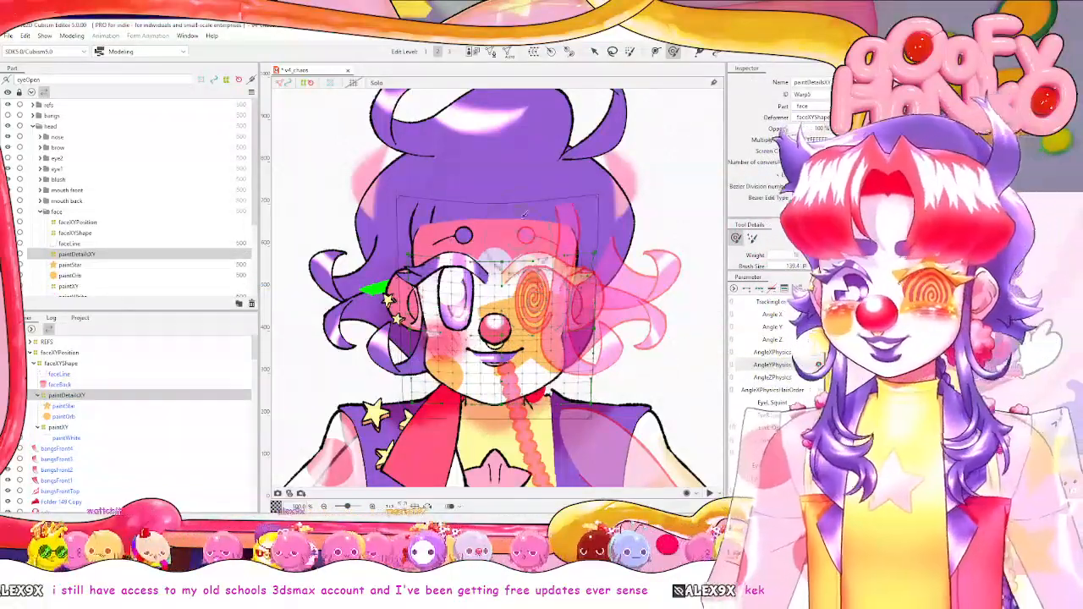
# Move paintDetailsXY's upper edge downward on the lowered AngleYPhysics keyform.
pyautogui.press('v')
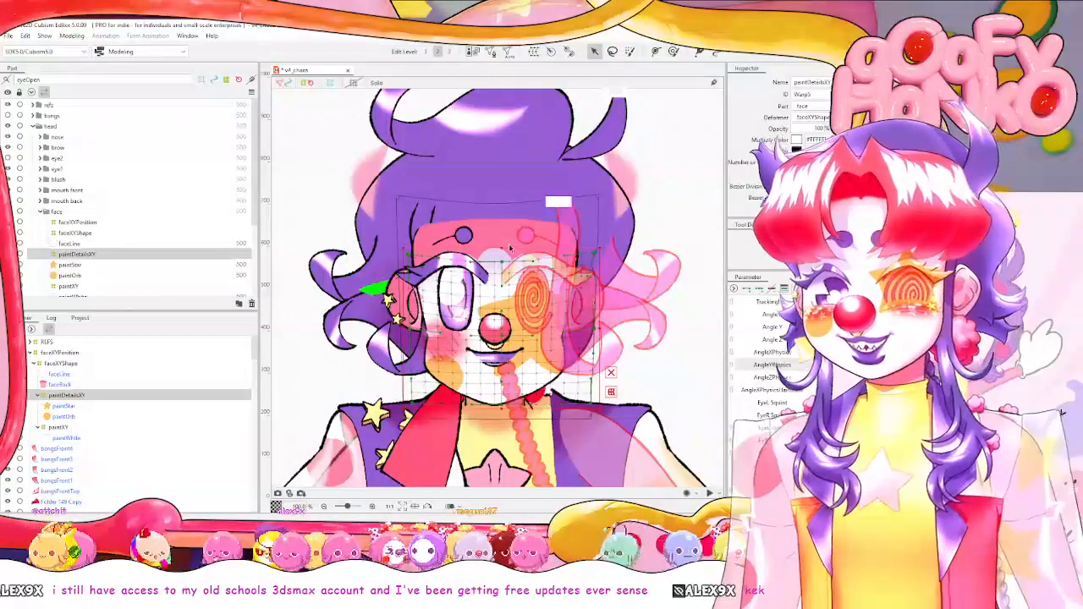
pyautogui.moveTo(502, 252); pyautogui.dragTo(501, 269)
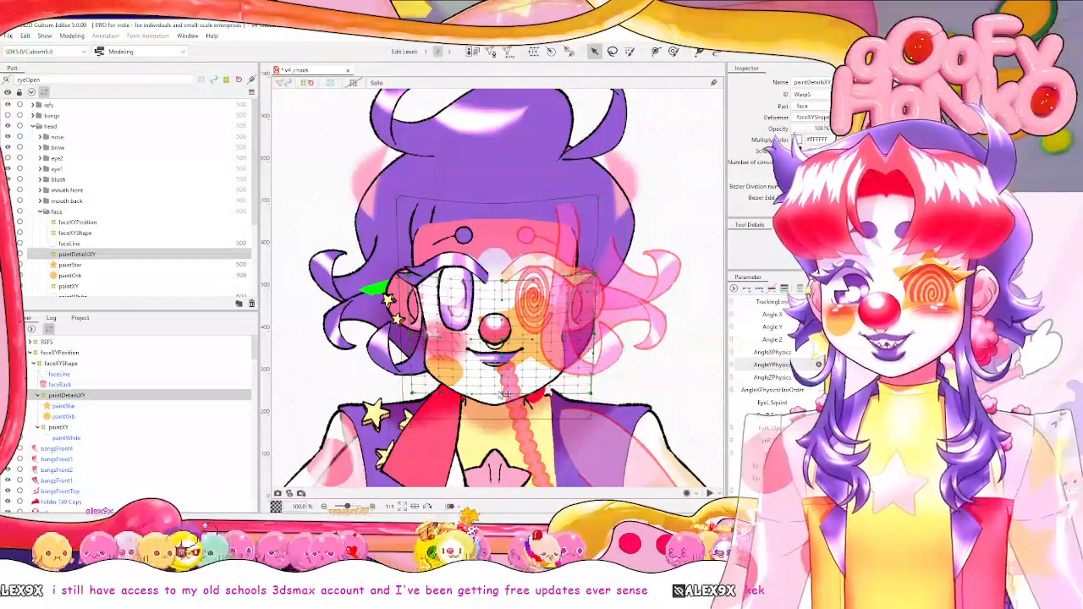
pyautogui.scroll(3, 504, 397)
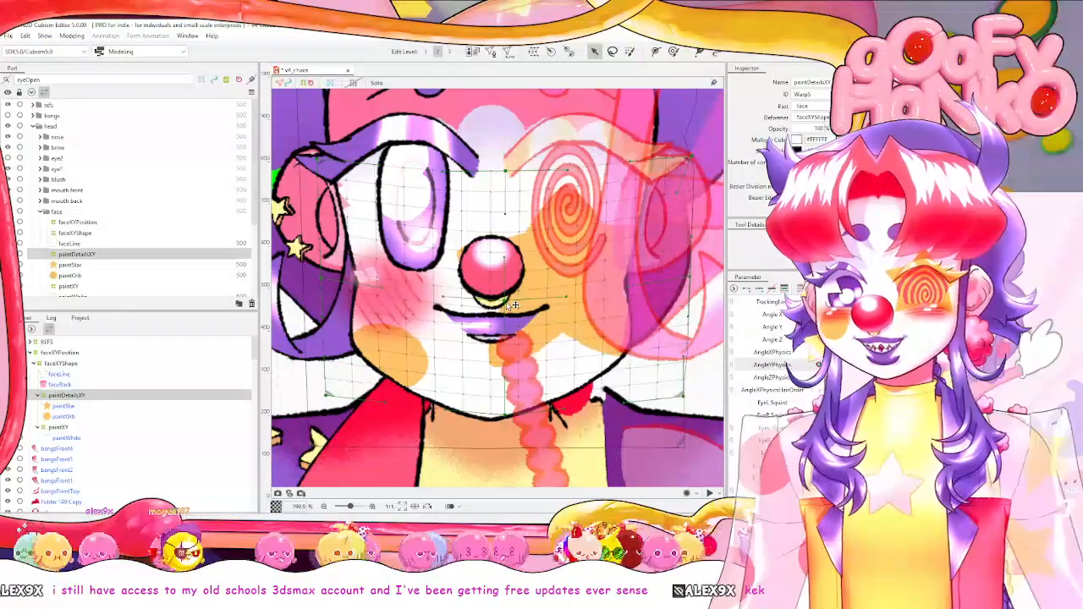
pyautogui.scroll(-2, 537, 246)
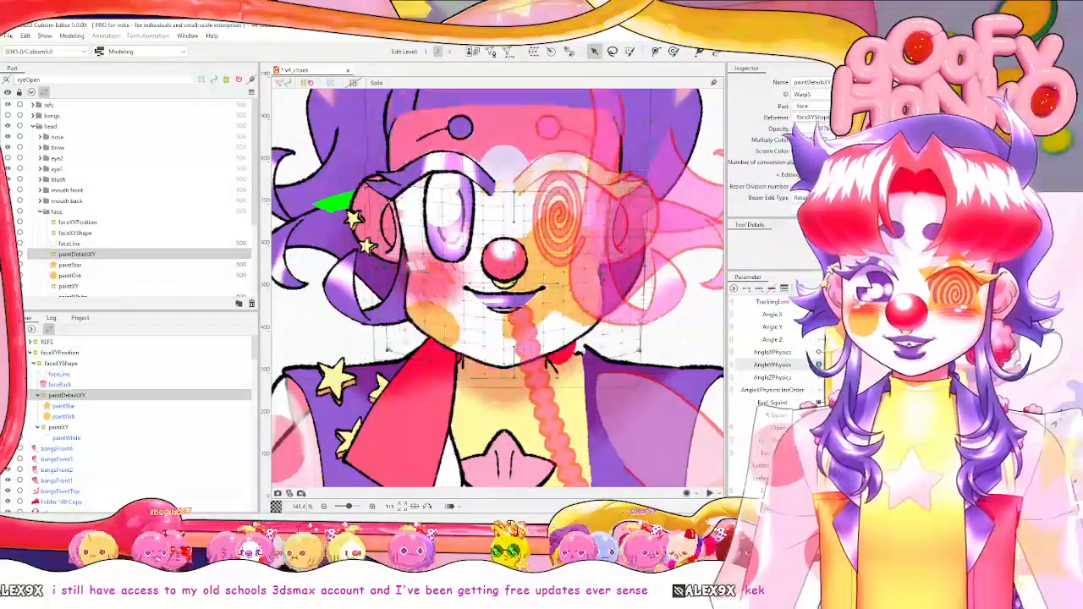
# Curve paintDetailsXY's center and lower edge downward around the mouth and chin with the deform brush.
pyautogui.click(674, 52)
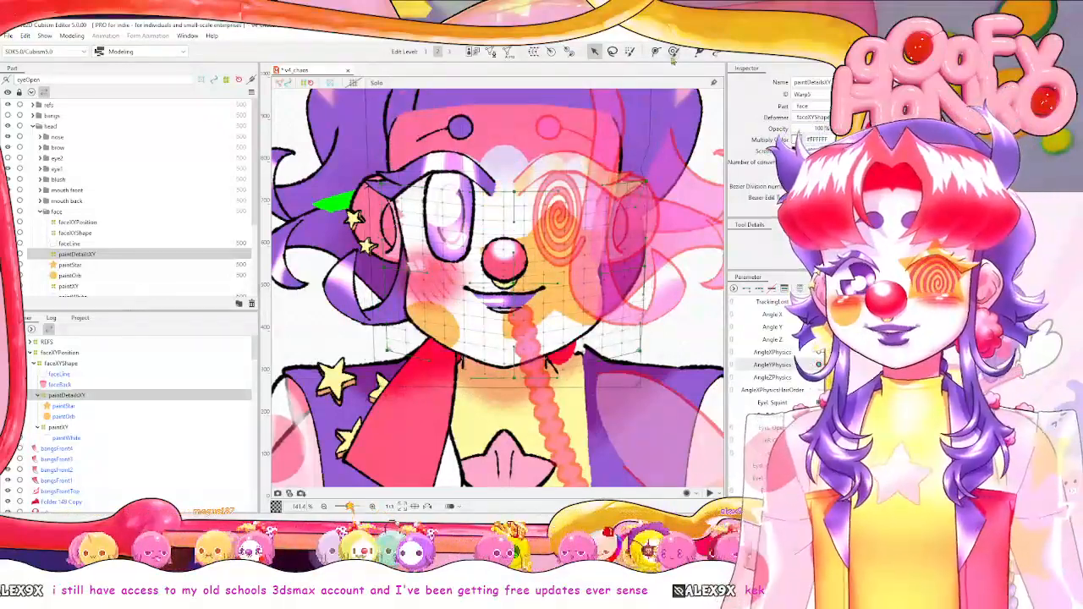
pyautogui.moveTo(419, 328); pyautogui.dragTo(507, 330)
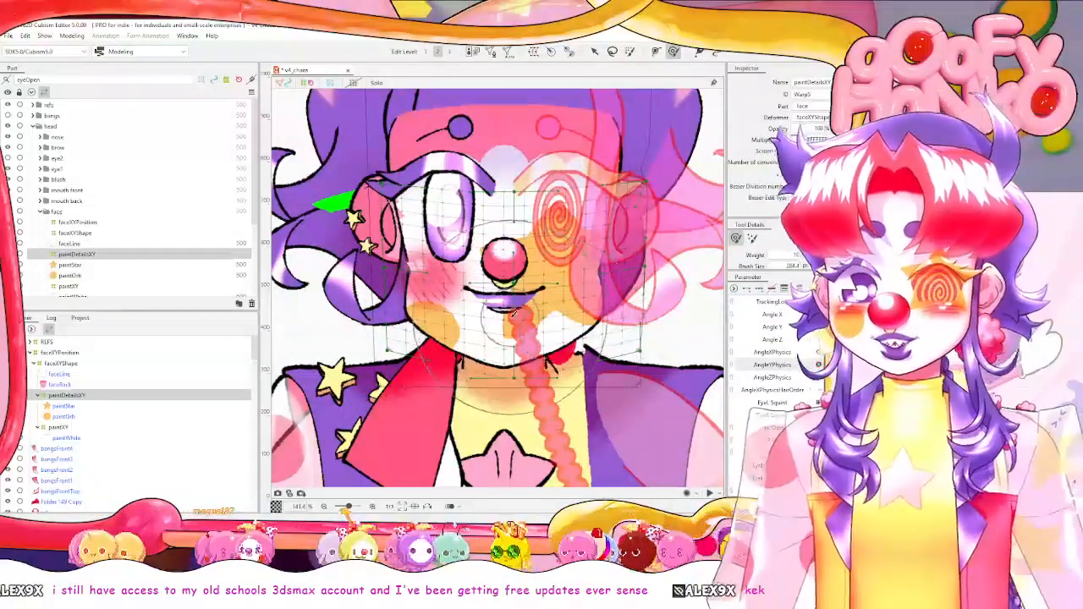
pyautogui.moveTo(511, 284); pyautogui.dragTo(510, 292)
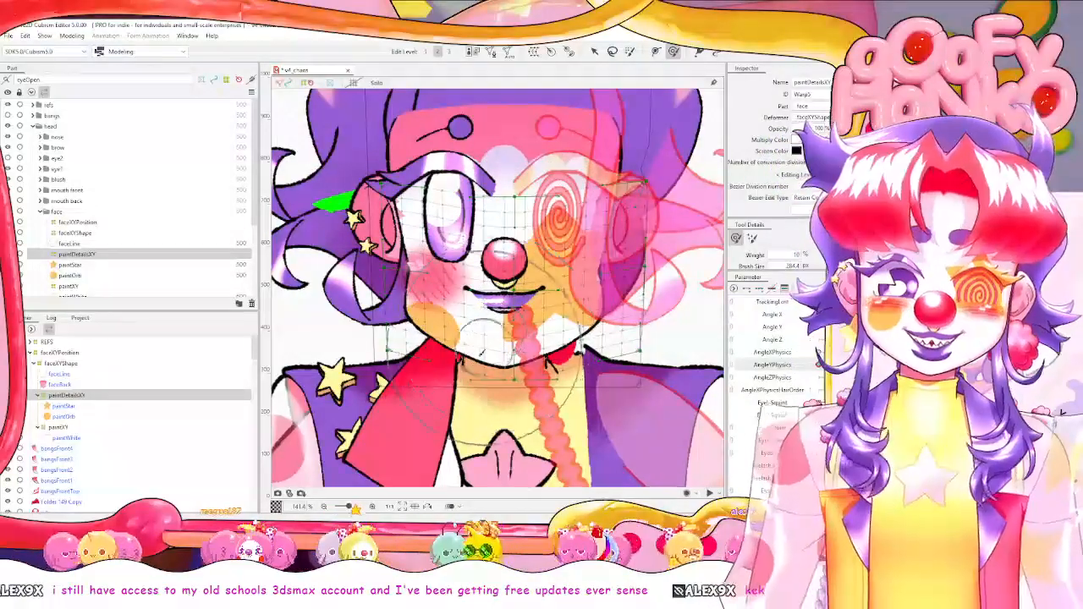
pyautogui.click(594, 51)
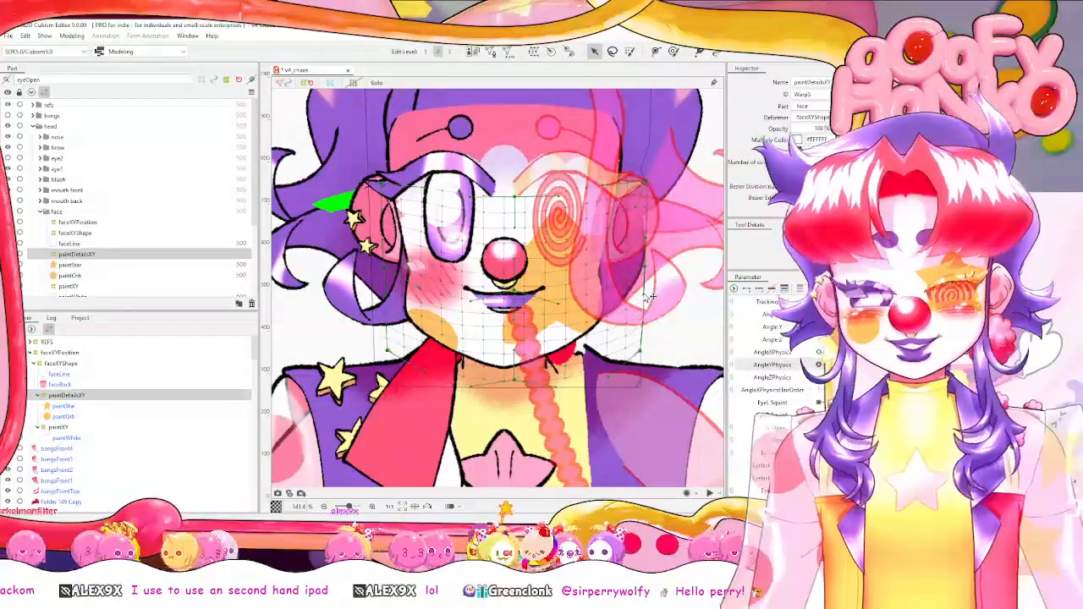
# Smooth paintDetailsXY's outer edge and grid beside the spiral eye and cheek with a smaller deform brush.
pyautogui.click(674, 51)
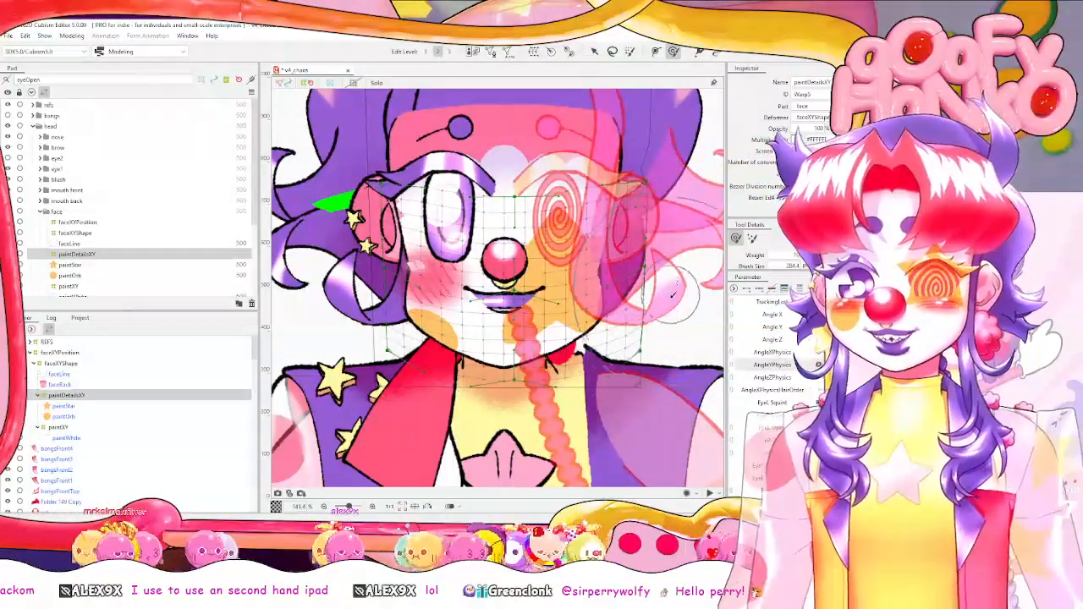
pyautogui.moveTo(627, 319); pyautogui.dragTo(554, 317)
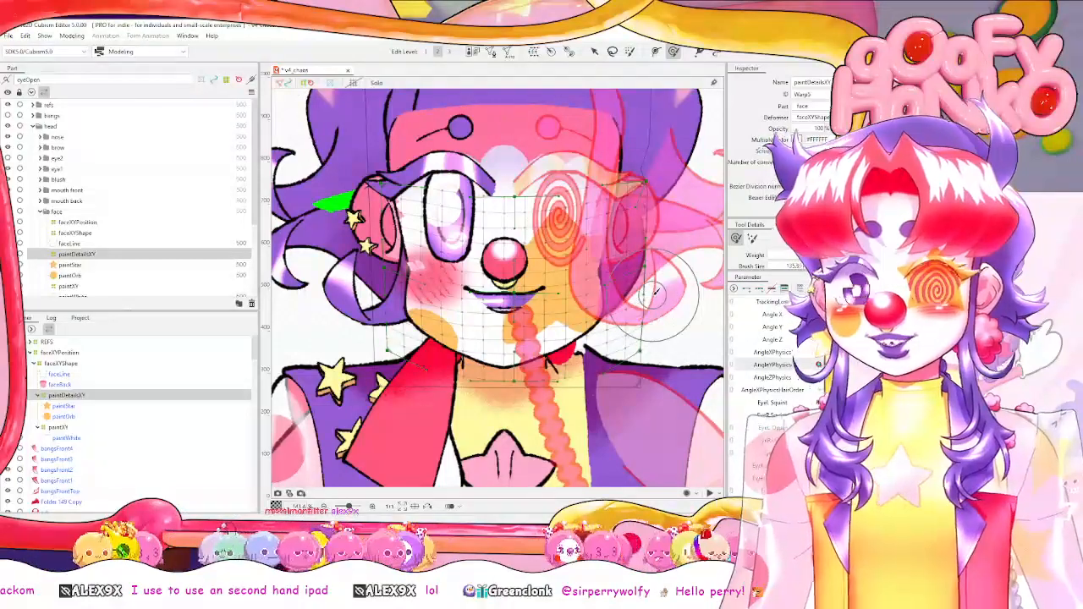
pyautogui.press('v')
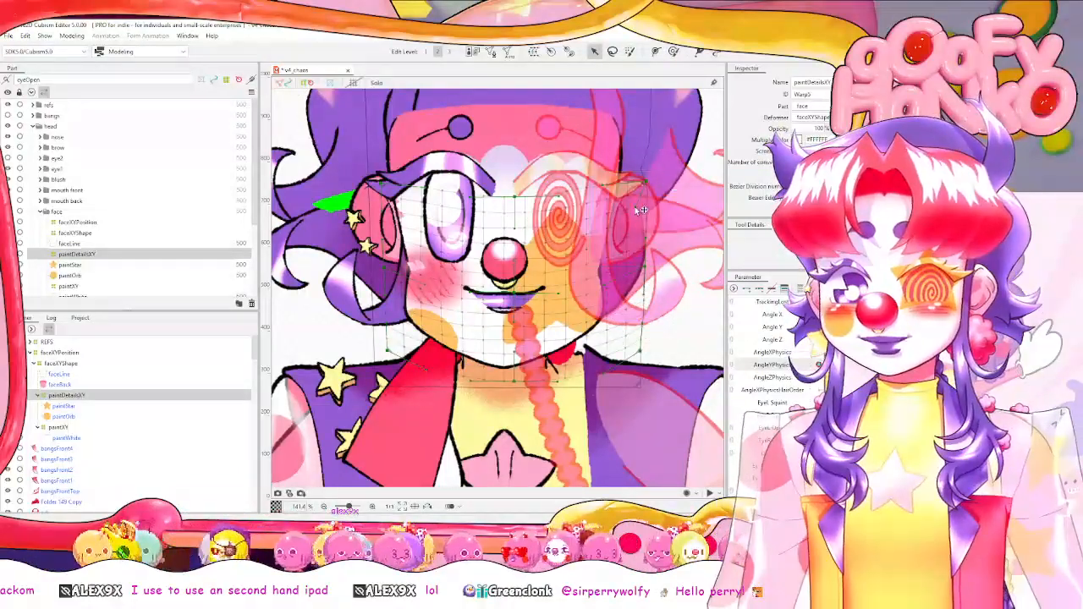
pyautogui.press('b')
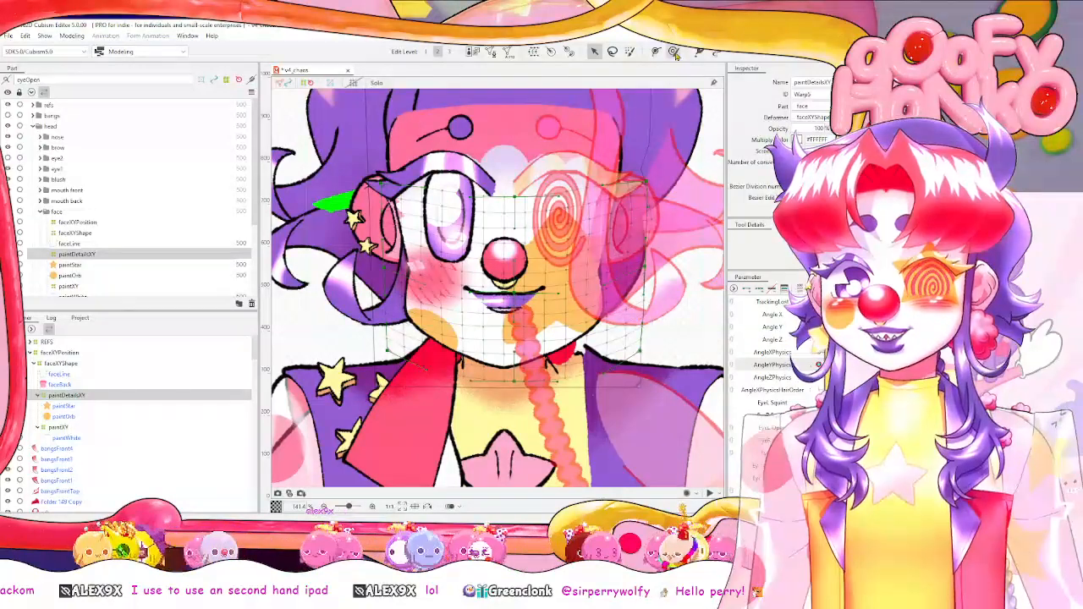
pyautogui.moveTo(676, 218); pyautogui.dragTo(653, 220)
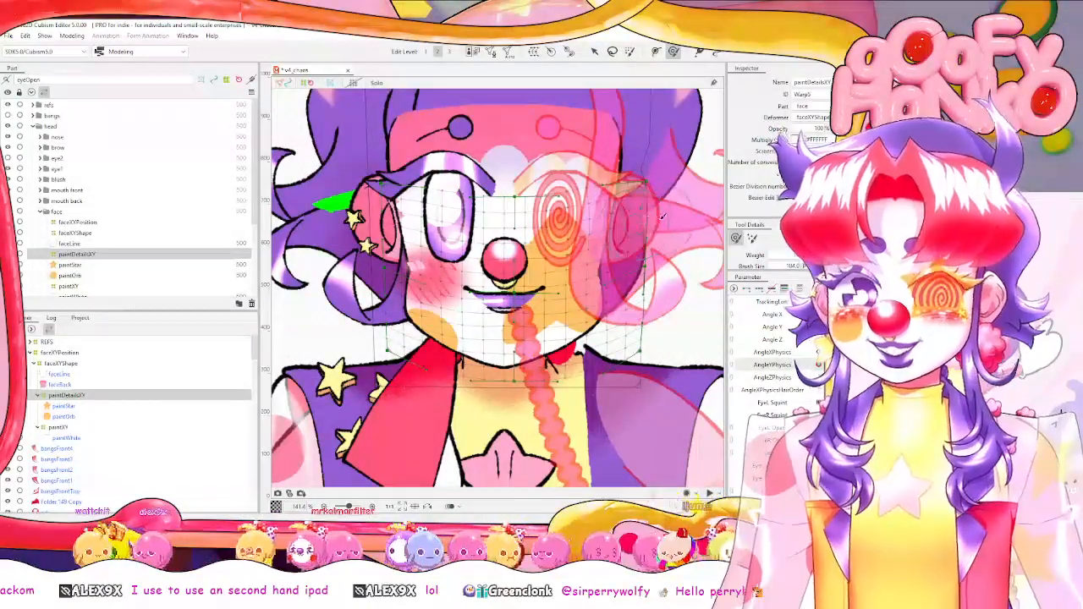
pyautogui.click(595, 51)
pyautogui.scroll(5, 650, 203)
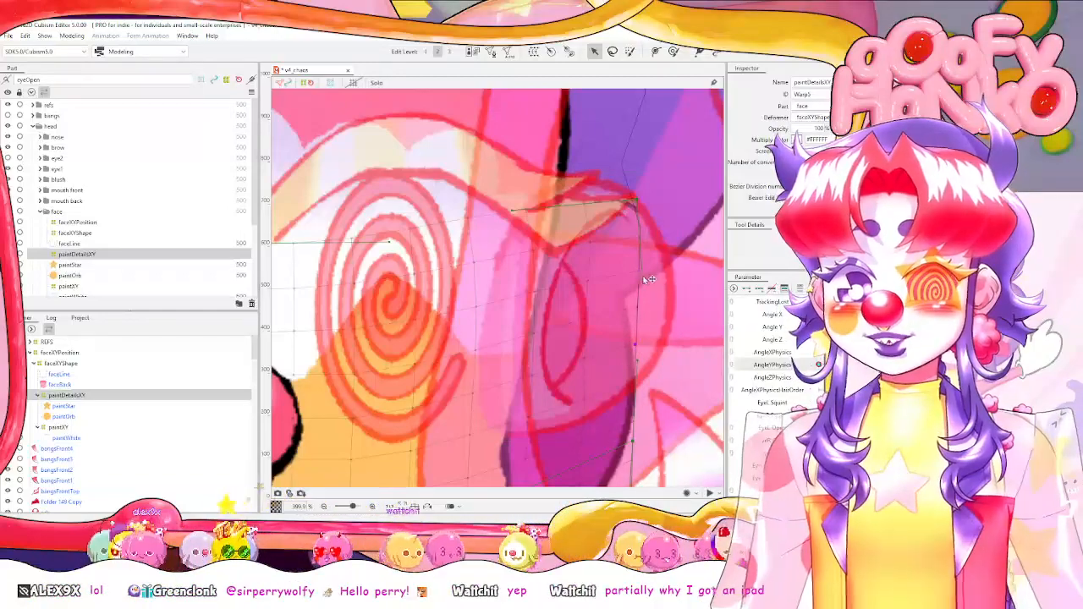
pyautogui.scroll(-3, 635, 276)
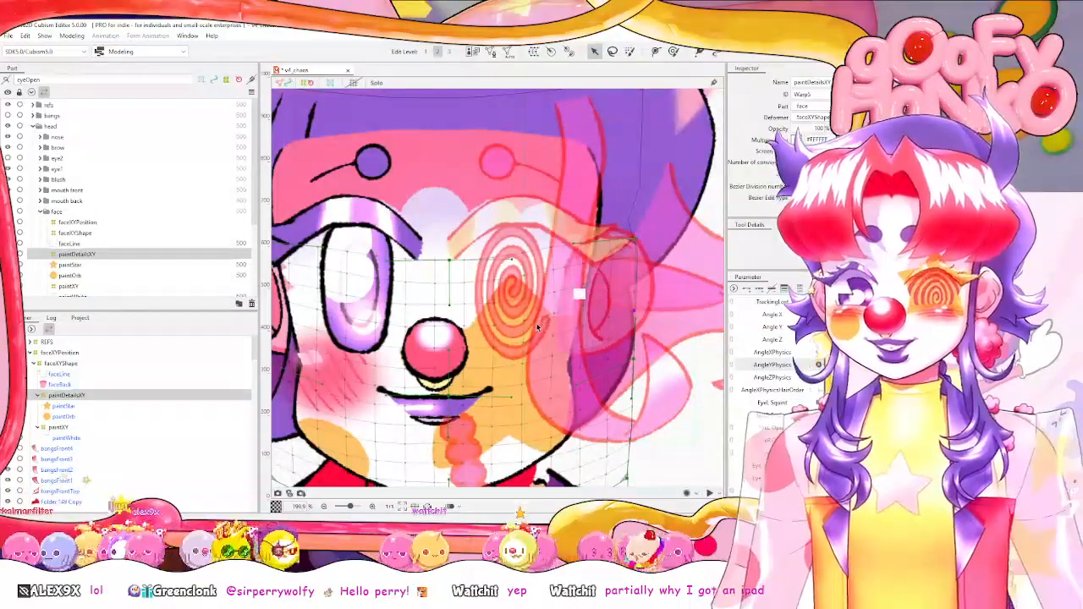
pyautogui.scroll(-3, 609, 288)
pyautogui.scroll(2, 524, 321)
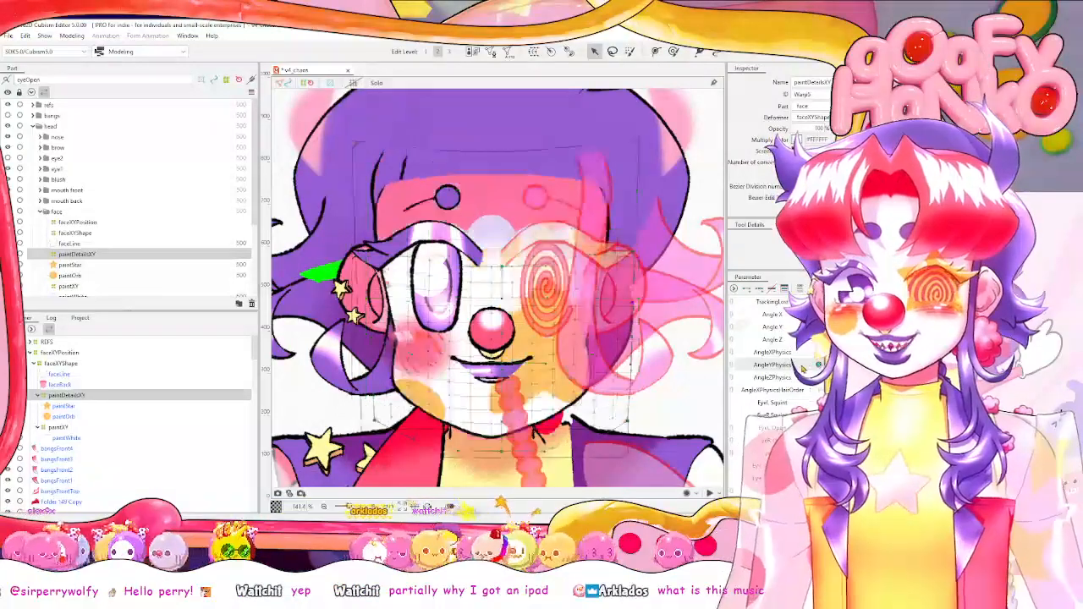
# Shape paintDetailsXY into an upward arch over the forehead on the raised AngleYPhysics keyform.
pyautogui.moveTo(819, 364); pyautogui.dragTo(876, 365)
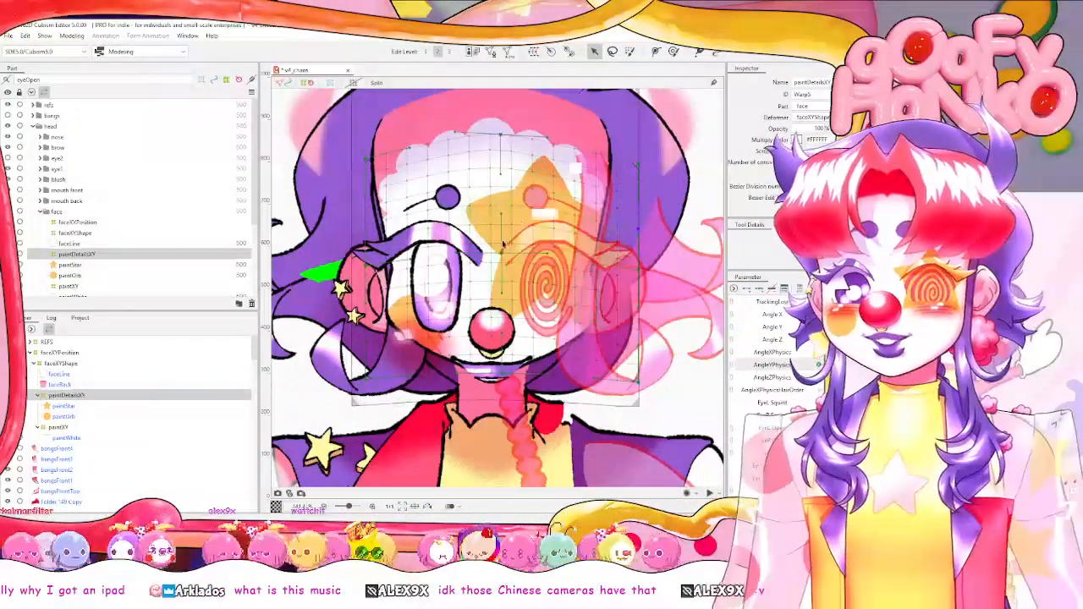
pyautogui.scroll(2, 500, 260)
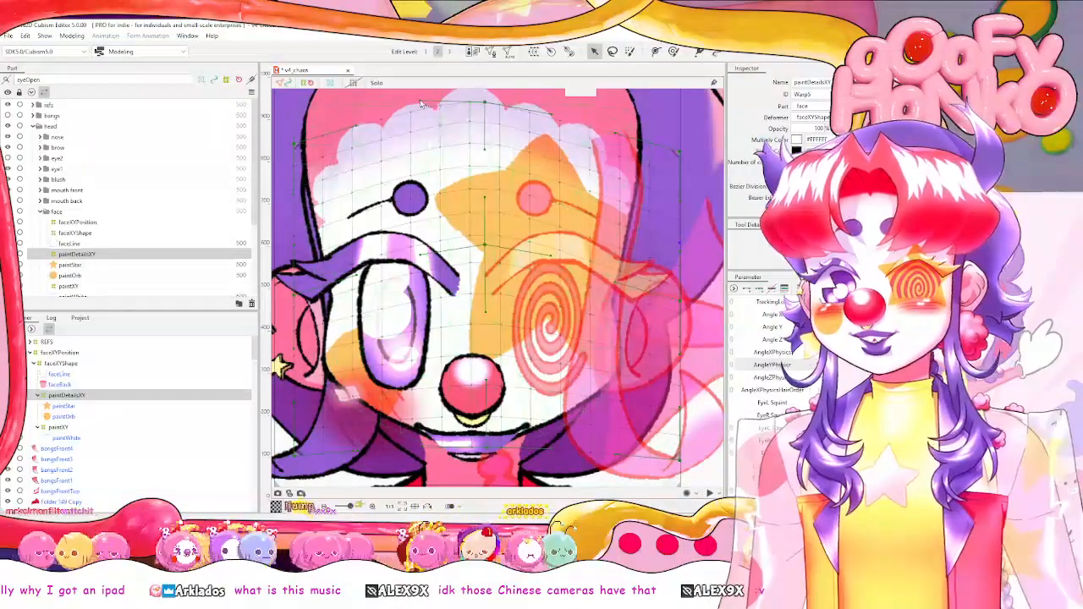
pyautogui.scroll(-3, 584, 169)
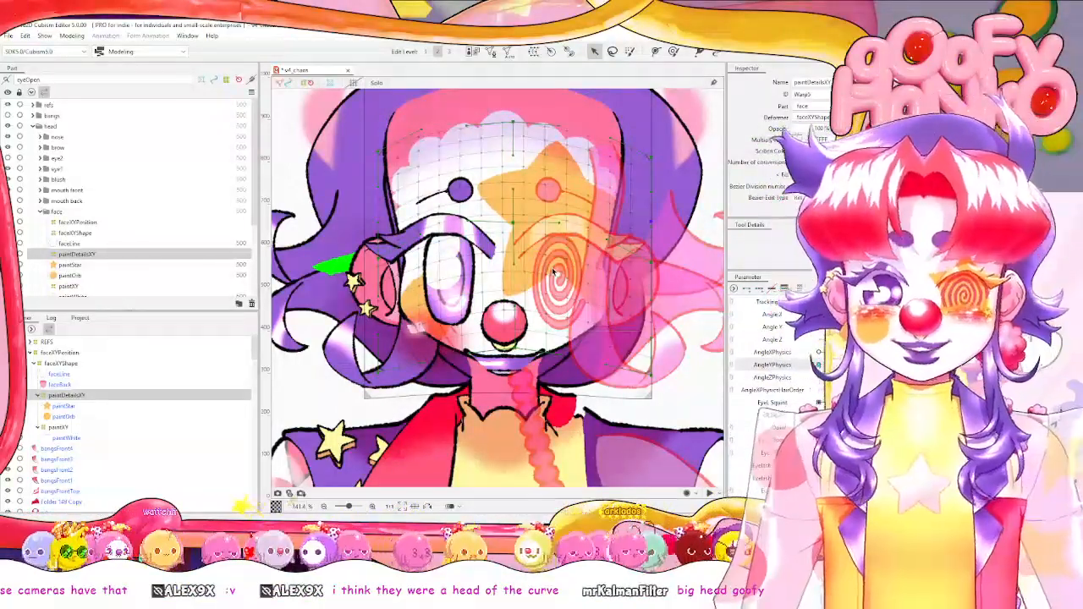
pyautogui.scroll(-1, 554, 273)
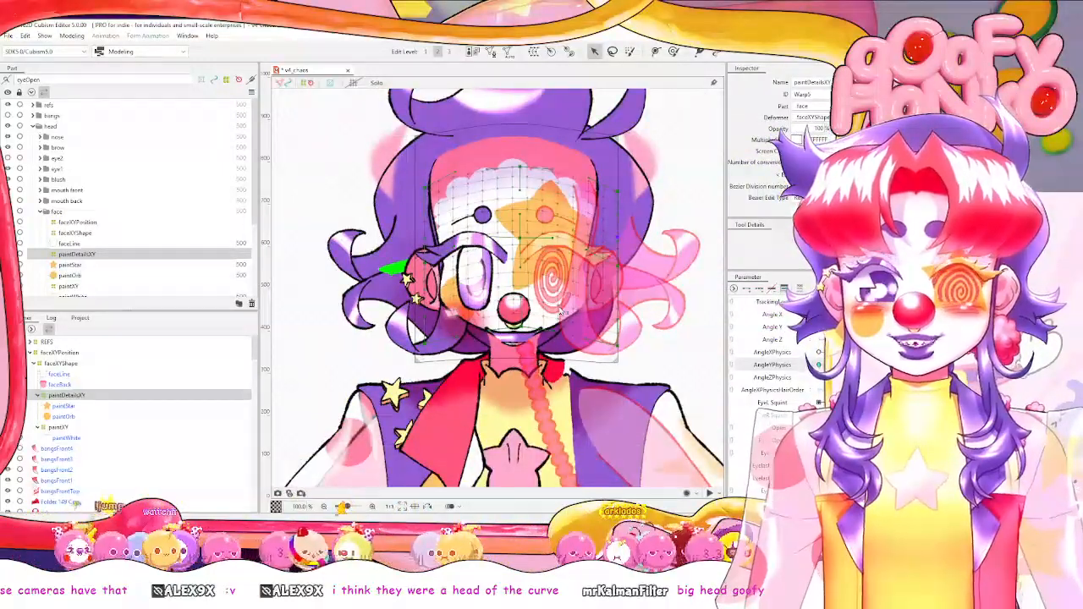
pyautogui.scroll(2, 551, 284)
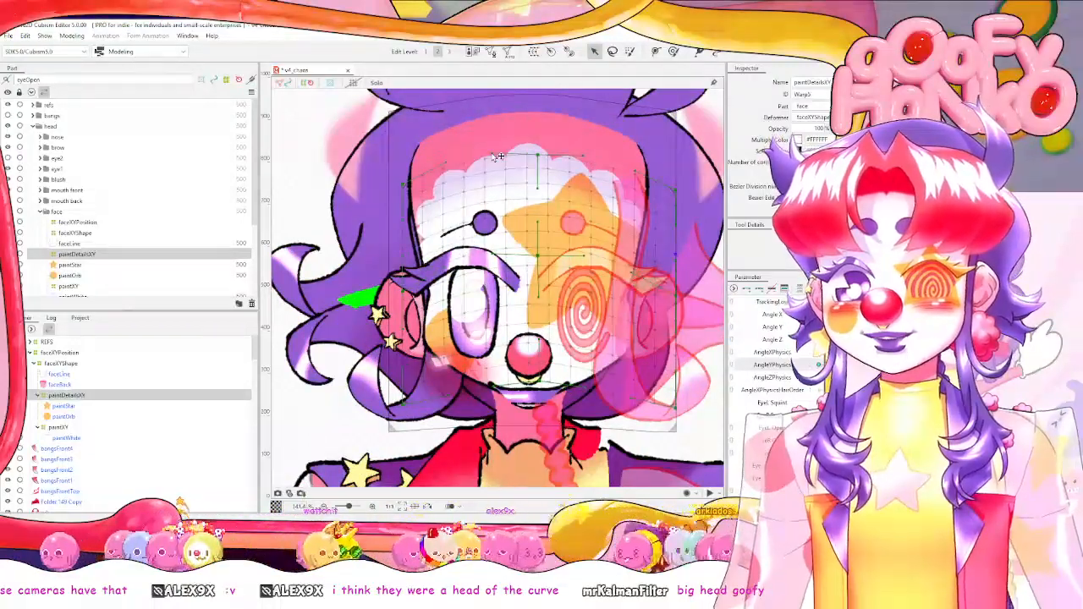
pyautogui.scroll(-2, 498, 157)
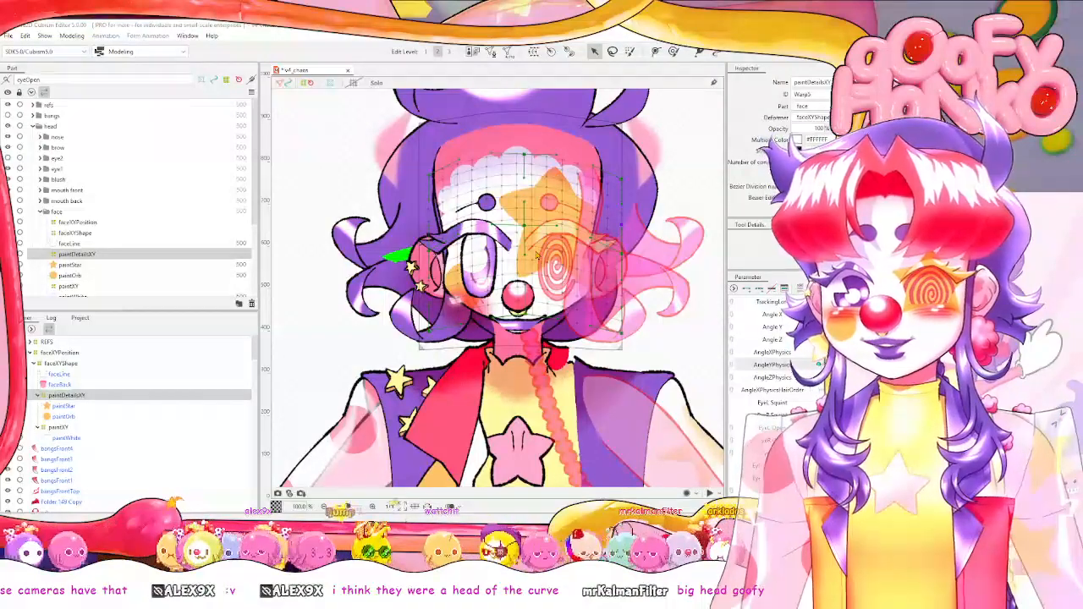
# Save the model, and link AngleXPhysics with AngleYPhysics at the neutral pose.
pyautogui.hotkey('ctrl', 's')
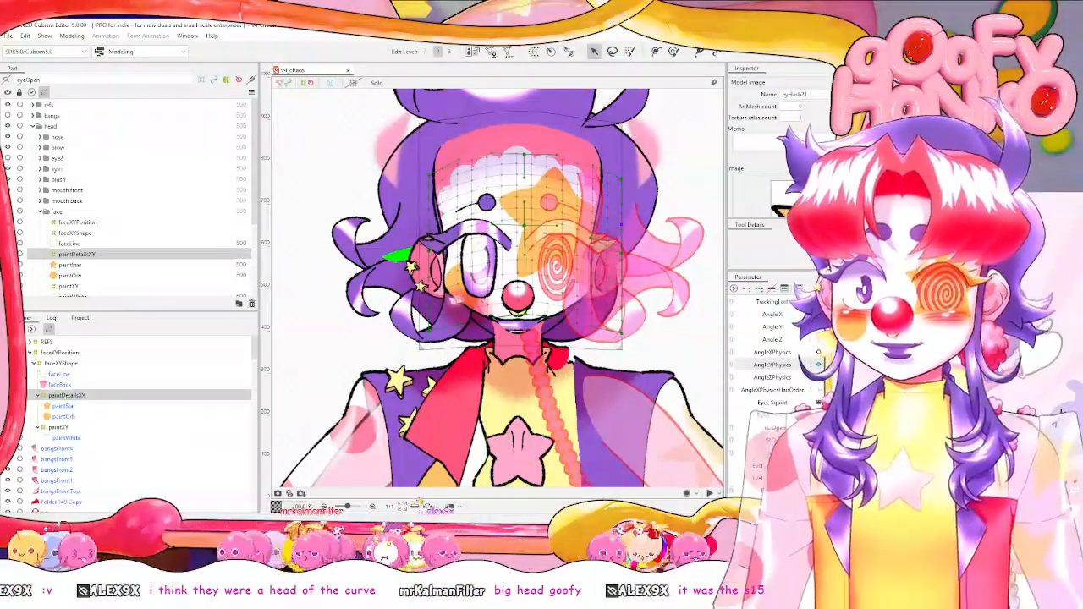
pyautogui.moveTo(894, 364)
pyautogui.mouseDown()
pyautogui.moveTo(821, 365)
pyautogui.moveTo(893, 365)
pyautogui.moveTo(857, 357)
pyautogui.moveTo(857, 387)
pyautogui.mouseUp()
pyautogui.click(733, 353)
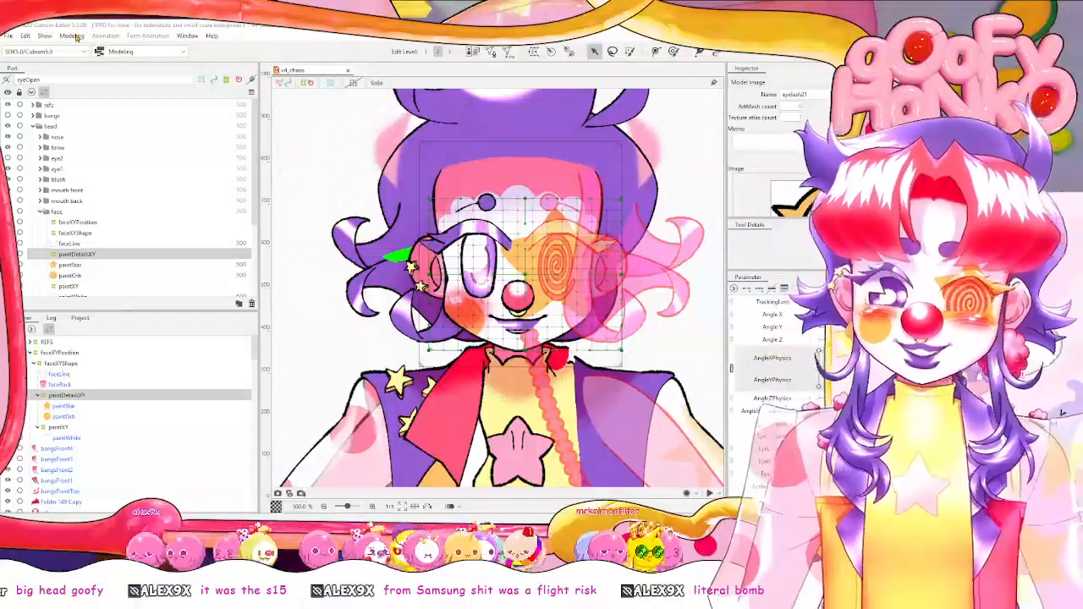
# Add three AngleYPhysics keyforms to paintXY and reshape its grid on the lowered keyform with the temporary deform tool.
pyautogui.click(75, 431)
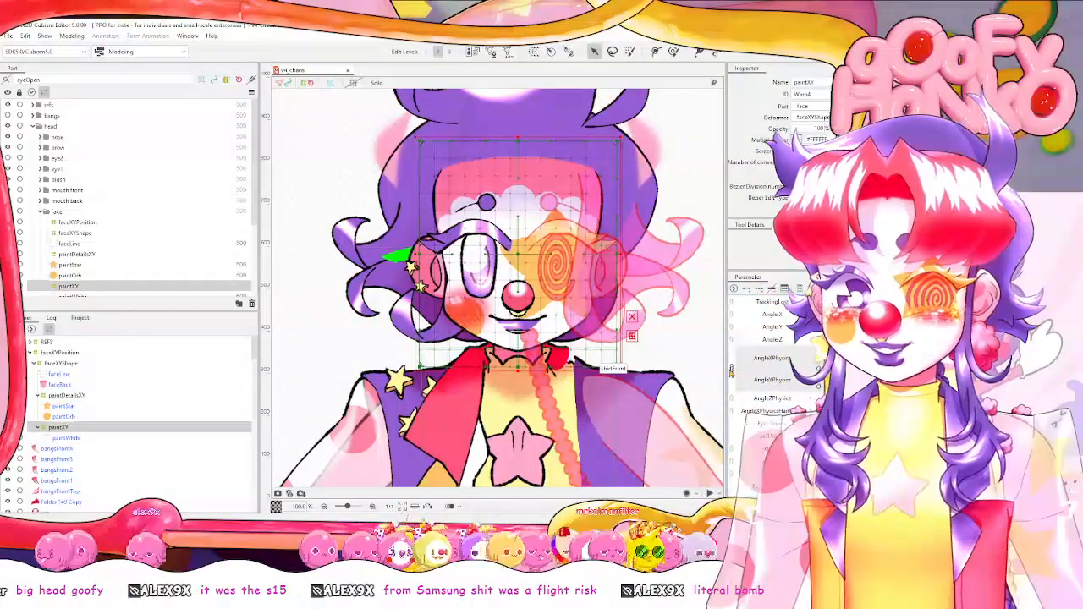
pyautogui.click(760, 289)
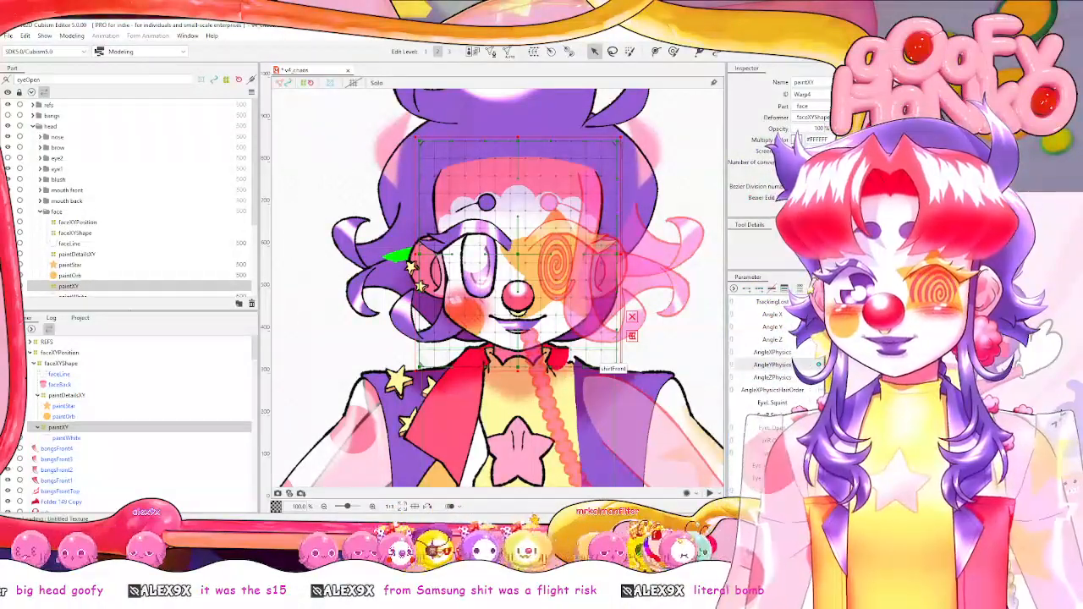
pyautogui.moveTo(871, 365); pyautogui.dragTo(757, 362)
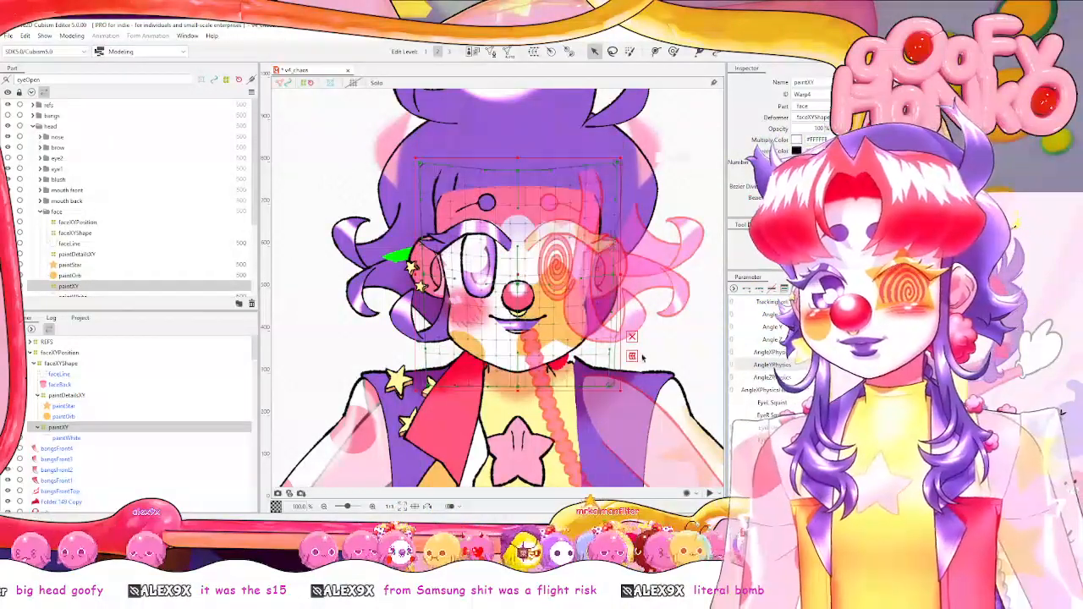
pyautogui.click(632, 356)
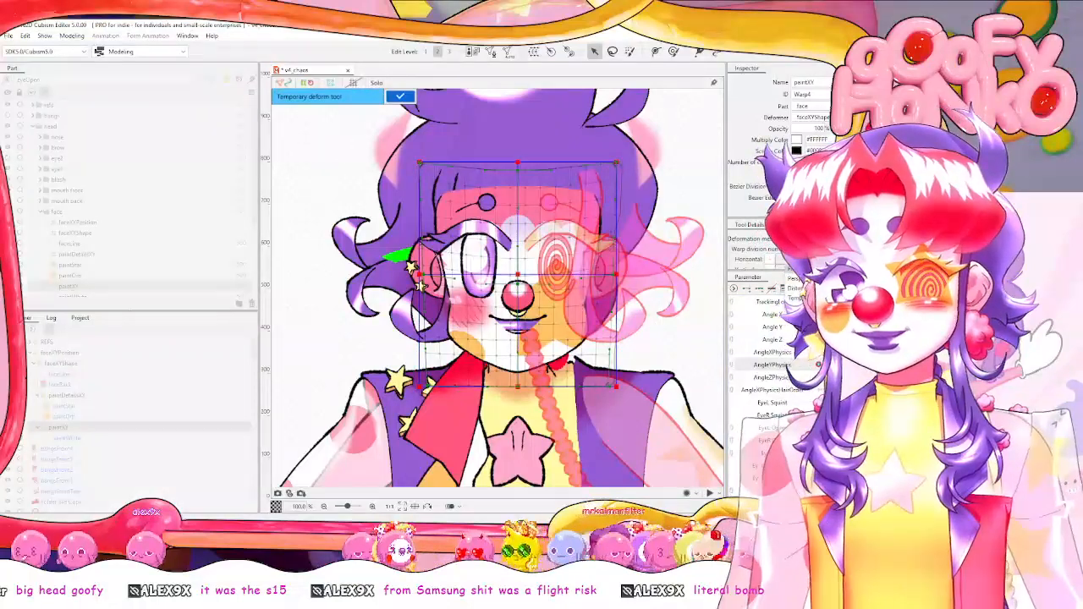
pyautogui.click(819, 239)
pyautogui.moveTo(626, 164); pyautogui.dragTo(637, 161)
pyautogui.click(399, 96)
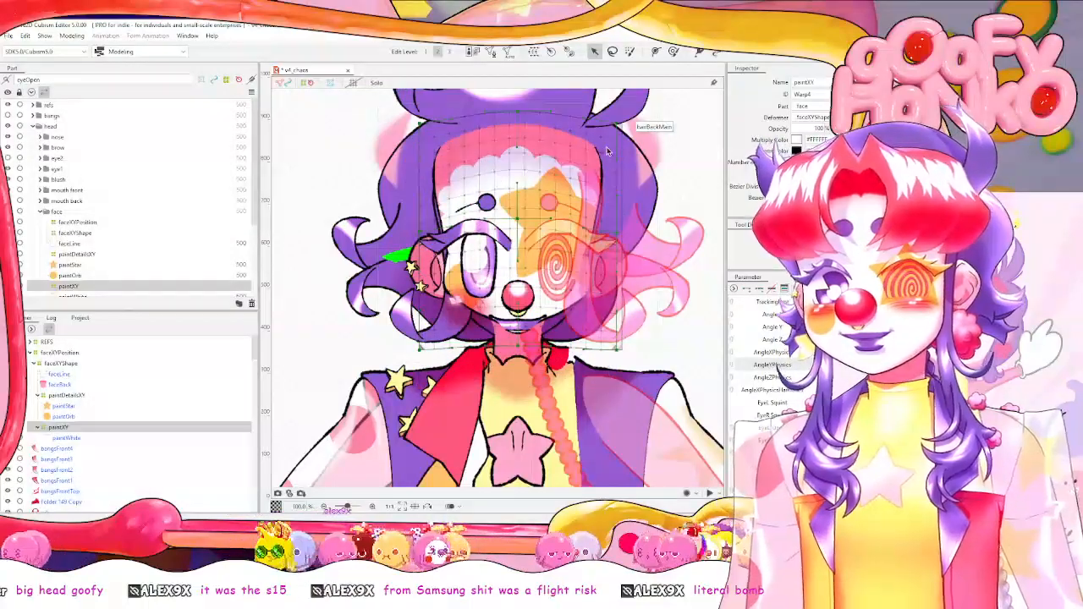
# Scrub AngleYPhysics to check the paintXY deformation, and preview the clown's face up close in the physics settings.
pyautogui.moveTo(819, 365); pyautogui.dragTo(851, 365)
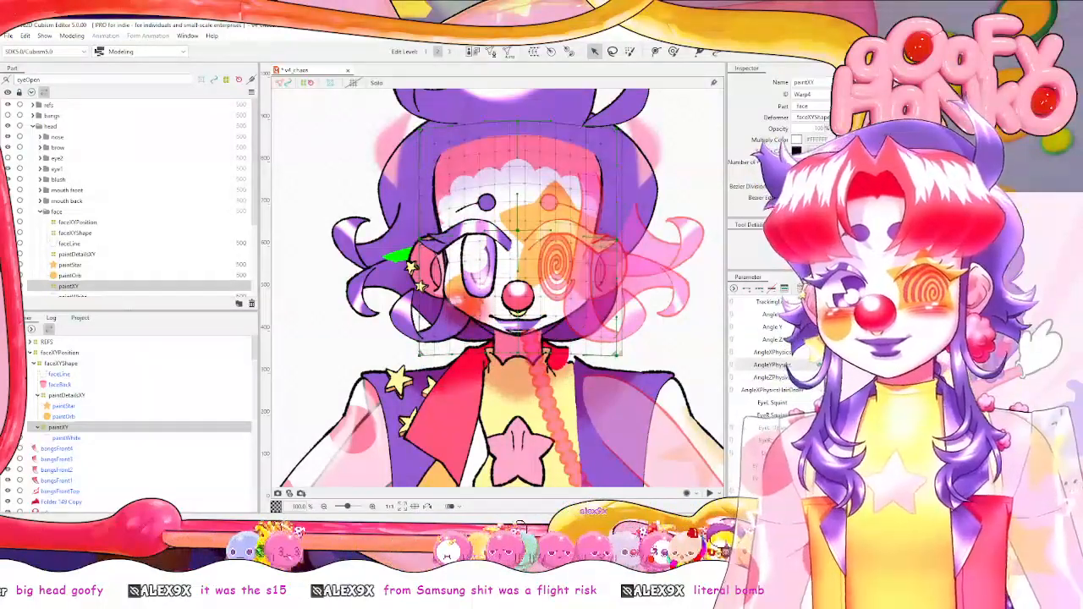
pyautogui.click(793, 398)
pyautogui.click(114, 38)
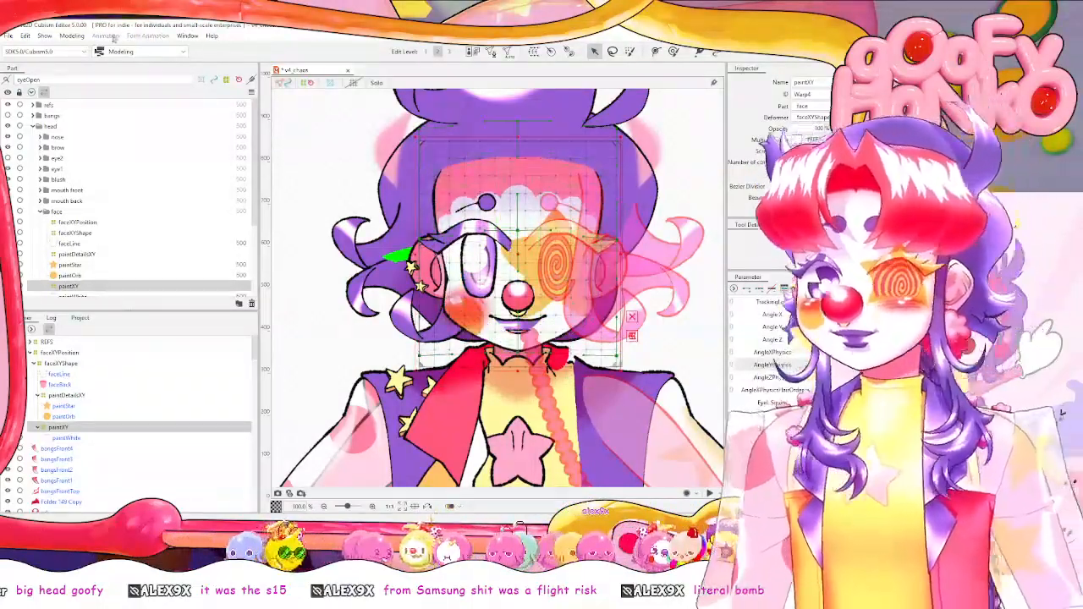
pyautogui.click(72, 35)
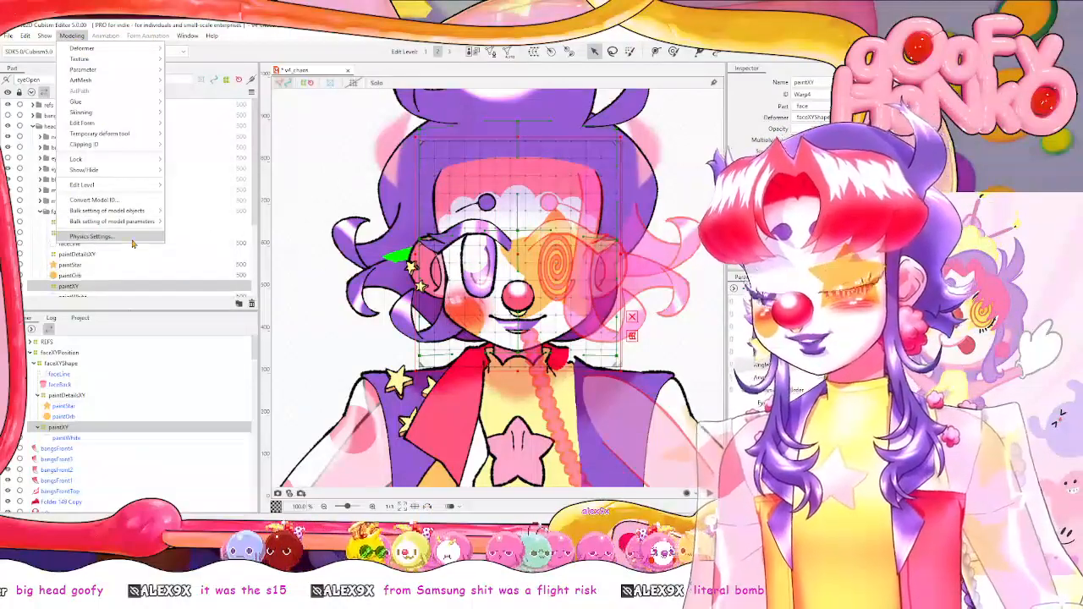
pyautogui.click(132, 238)
pyautogui.scroll(-3, 763, 100)
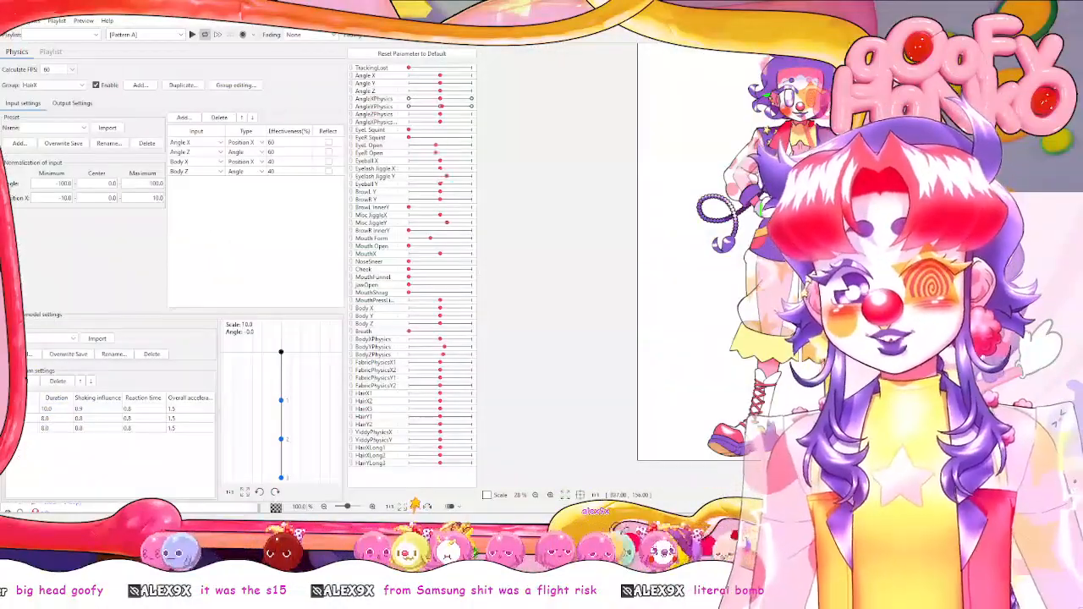
pyautogui.scroll(5, 804, 76)
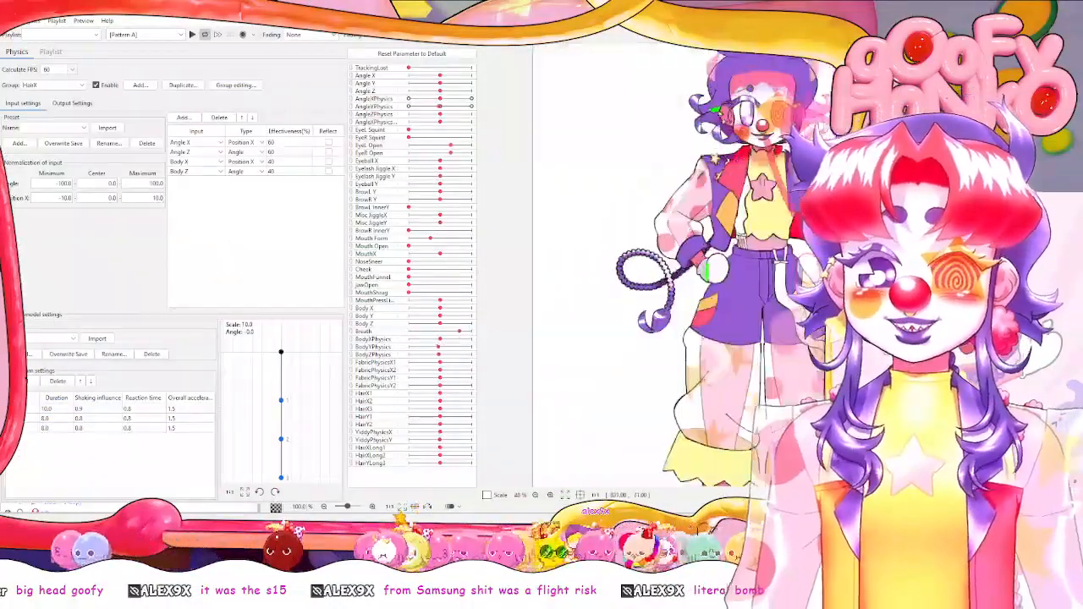
pyautogui.moveTo(779, 221); pyautogui.dragTo(542, 279)
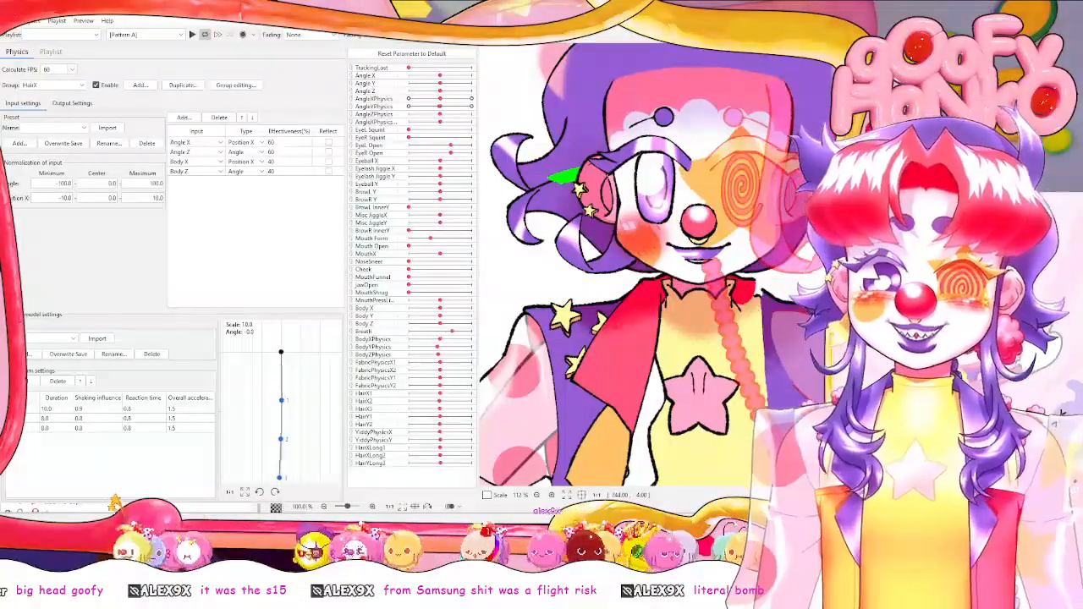
pyautogui.press('Escape')
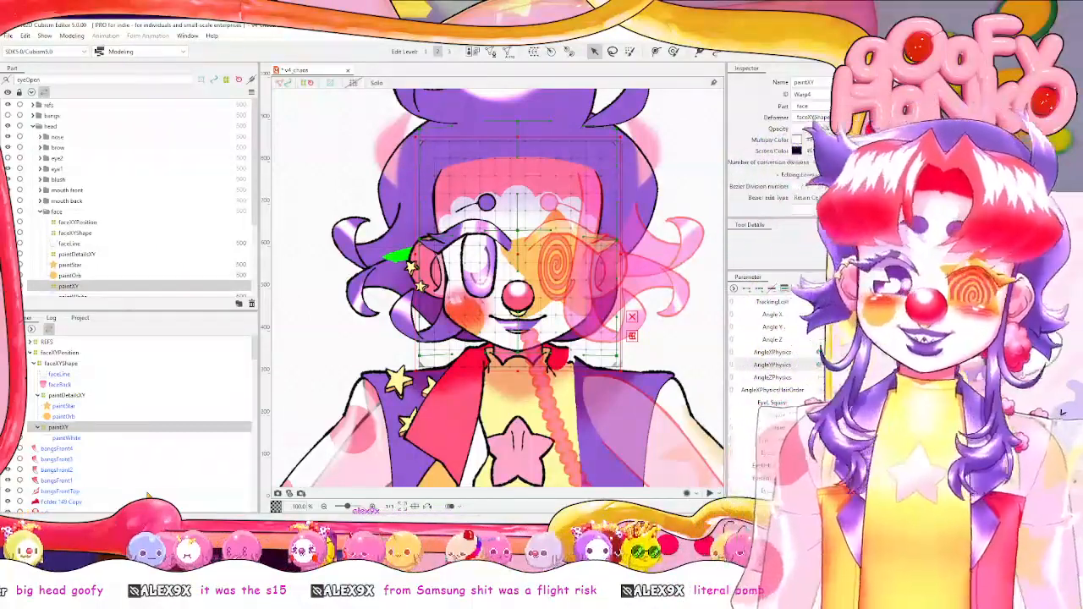
# Select blushMain and blushShine together and enclose them in two nested warp deformers, both named blushXY.
pyautogui.scroll(-4, 140, 461)
pyautogui.scroll(-6, 139, 462)
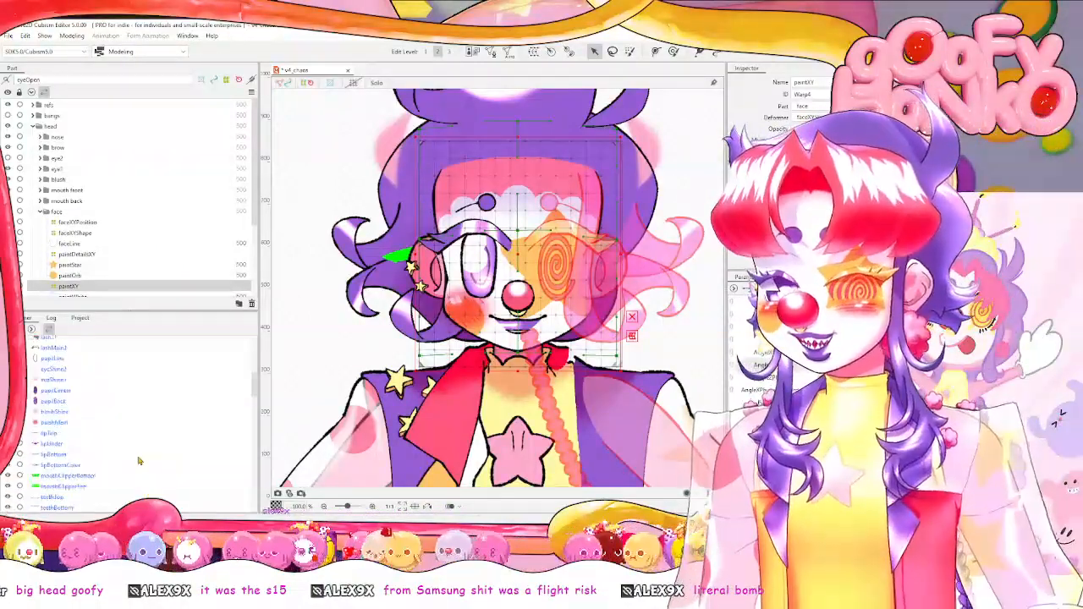
pyautogui.scroll(5, 140, 461)
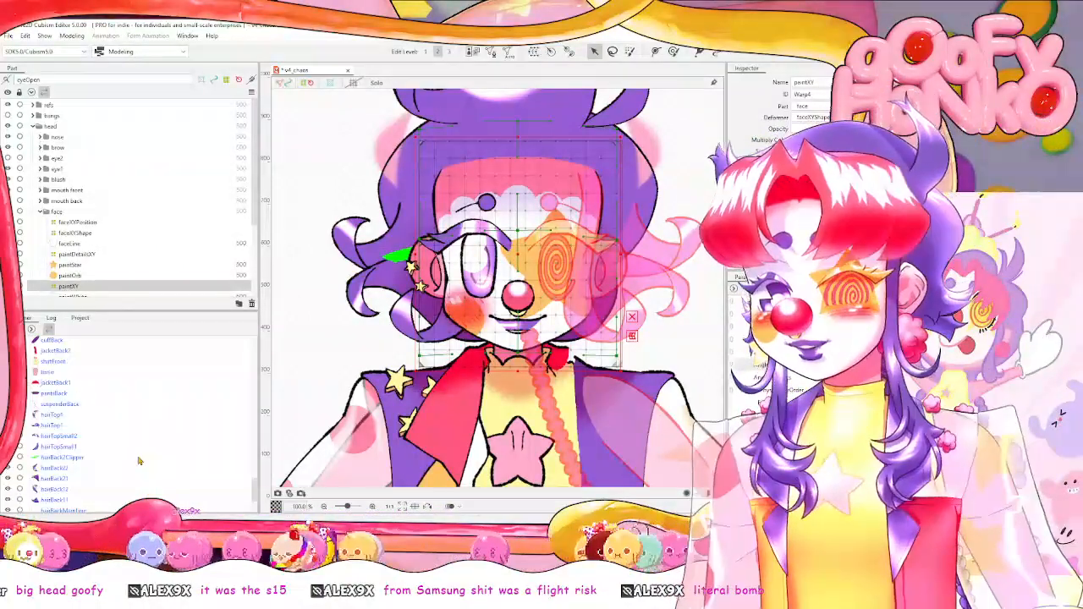
pyautogui.scroll(-5, 115, 413)
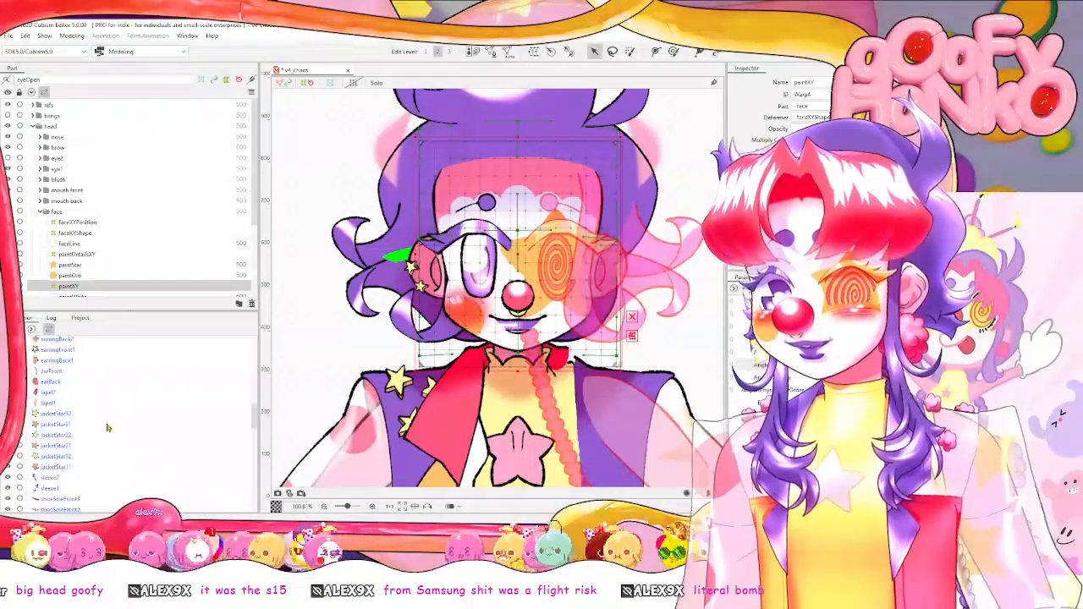
pyautogui.scroll(-5, 95, 442)
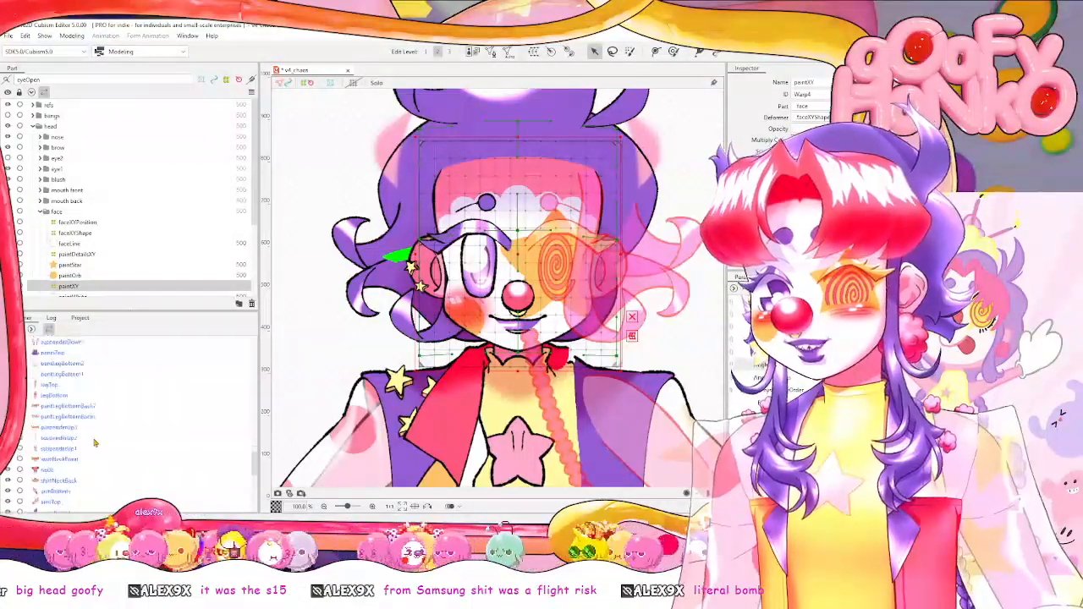
pyautogui.scroll(-3, 93, 443)
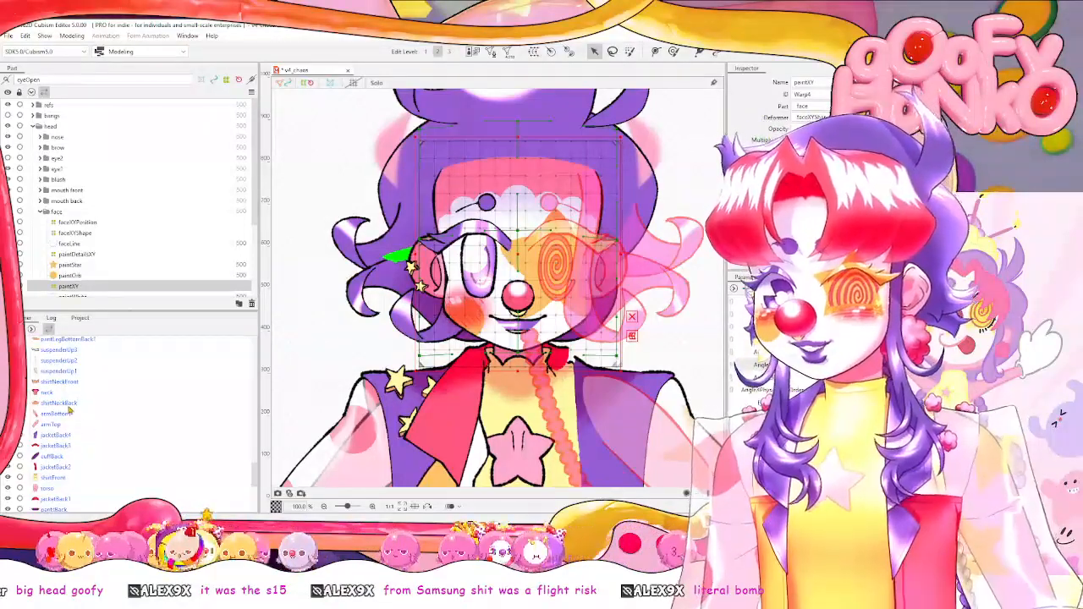
pyautogui.scroll(4, 118, 465)
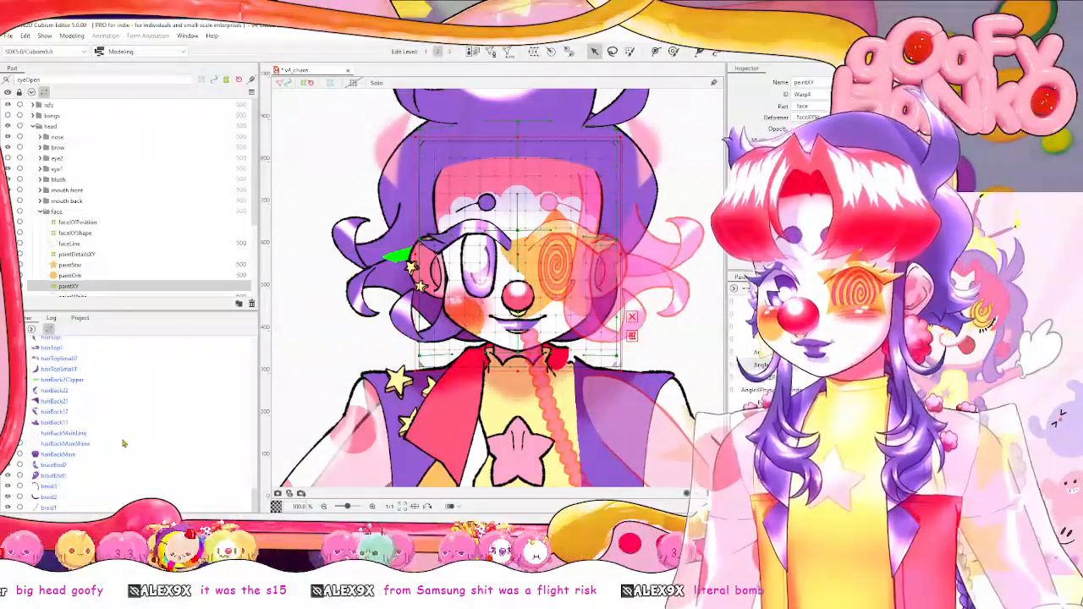
pyautogui.scroll(6, 118, 436)
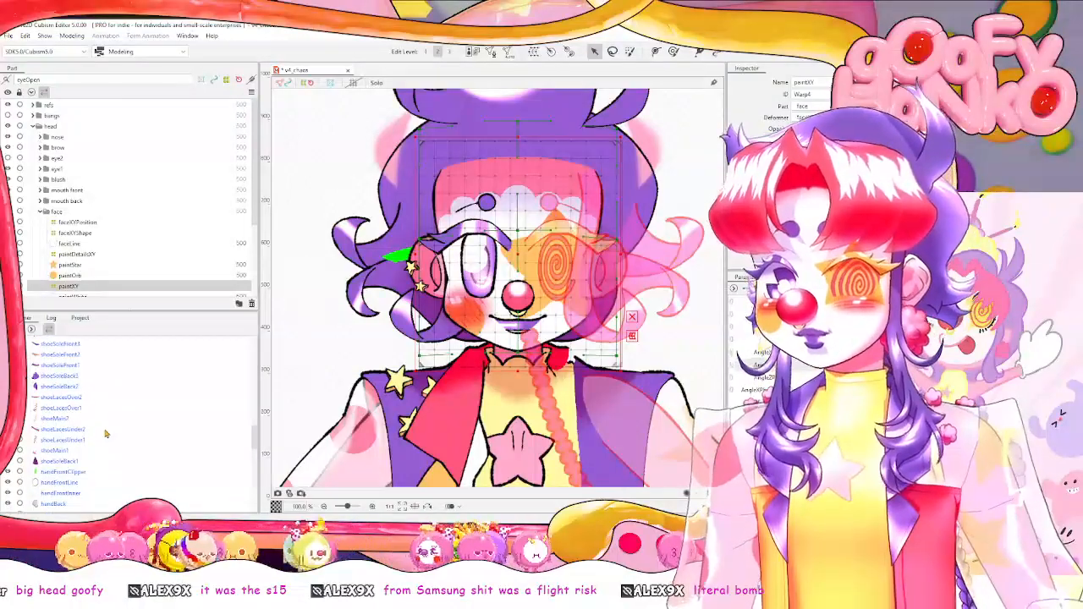
pyautogui.scroll(6, 105, 424)
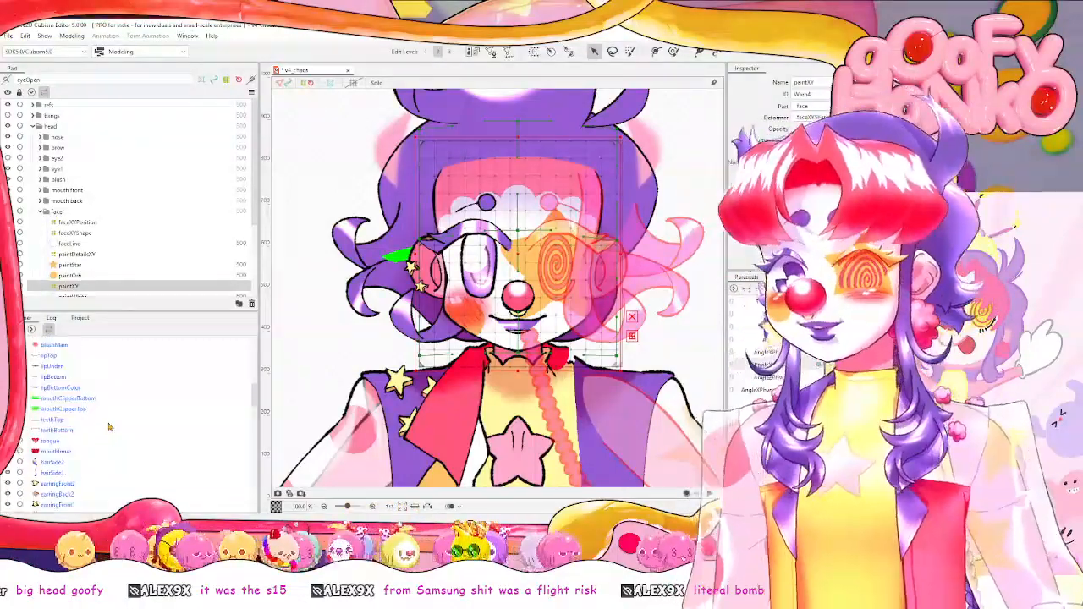
pyautogui.click(63, 461)
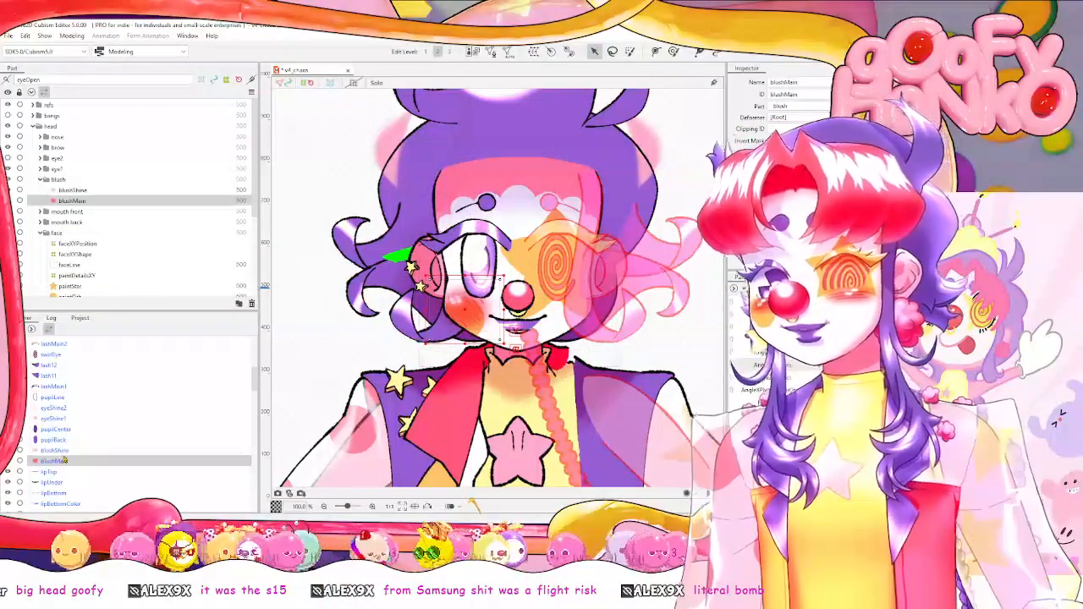
pyautogui.keyDown('ctrl'); pyautogui.click(59, 451); pyautogui.keyUp('ctrl')
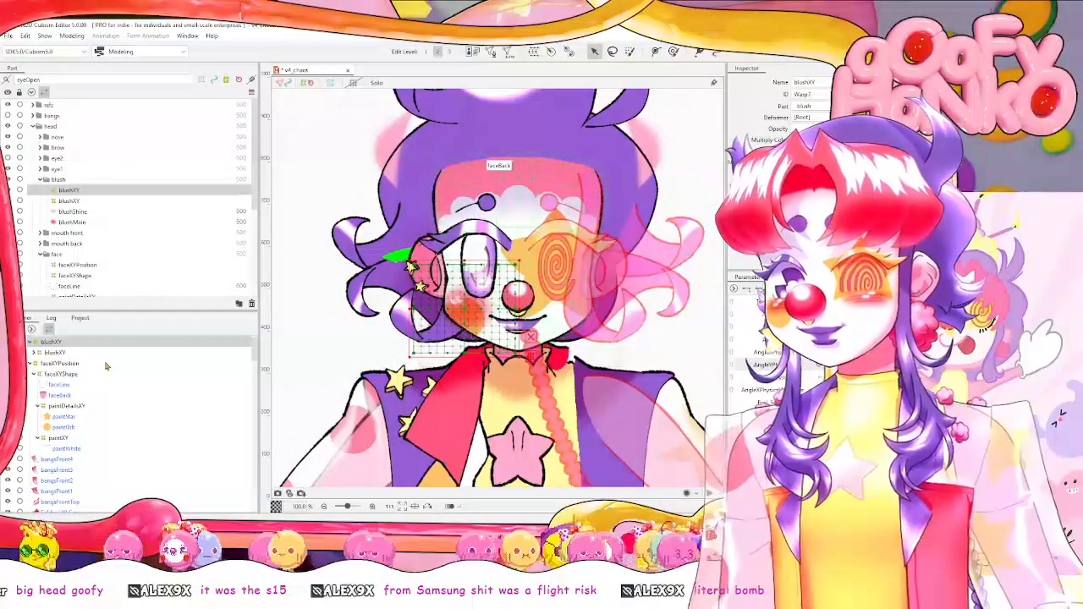
# Try to move the outer blushXY deformer into the face deformer hierarchy, and select the inner blushXY deformer.
pyautogui.moveTo(83, 343); pyautogui.dragTo(75, 370)
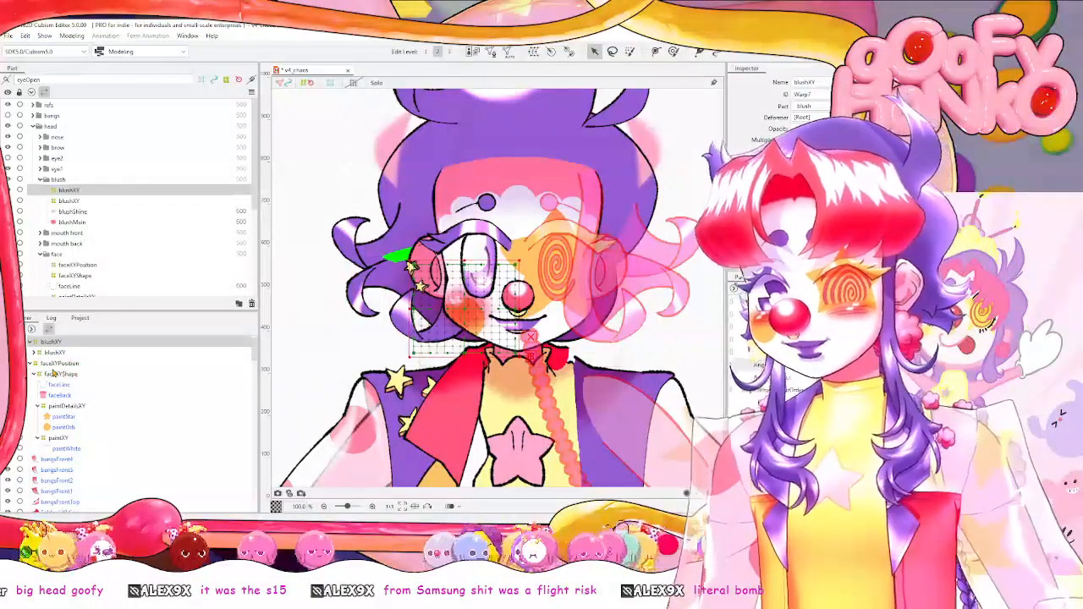
pyautogui.click(54, 353)
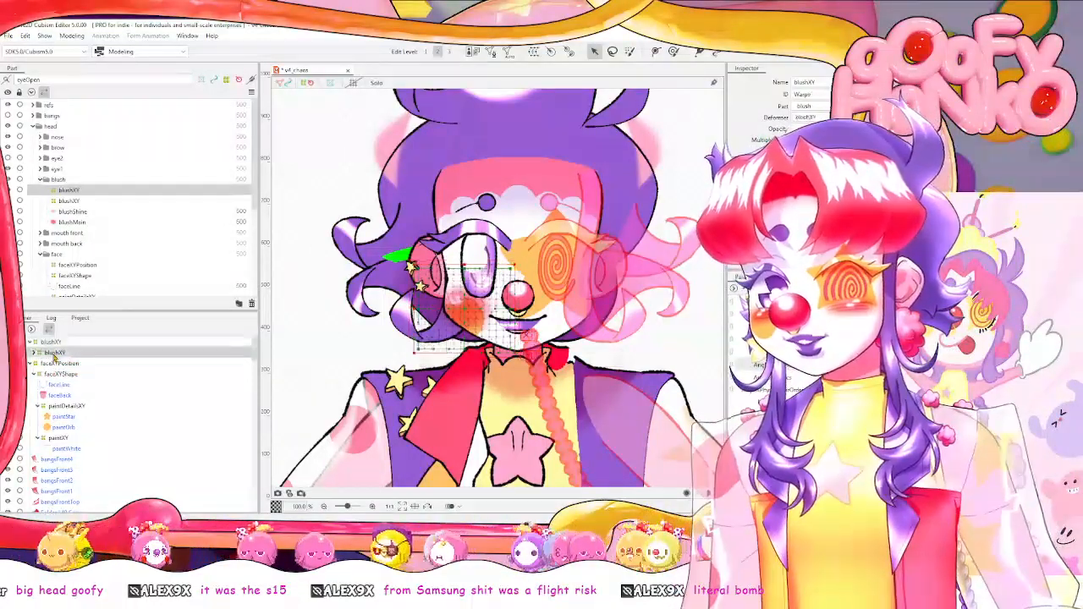
# Move blushShine and blushMain out of the inner blushXY deformer into the outer one, and delete the inner deformer.
pyautogui.click(34, 353)
pyautogui.click(59, 364)
pyautogui.keyDown('shift'); pyautogui.click(62, 373); pyautogui.keyUp('shift')
pyautogui.moveTo(62, 372); pyautogui.dragTo(59, 350)
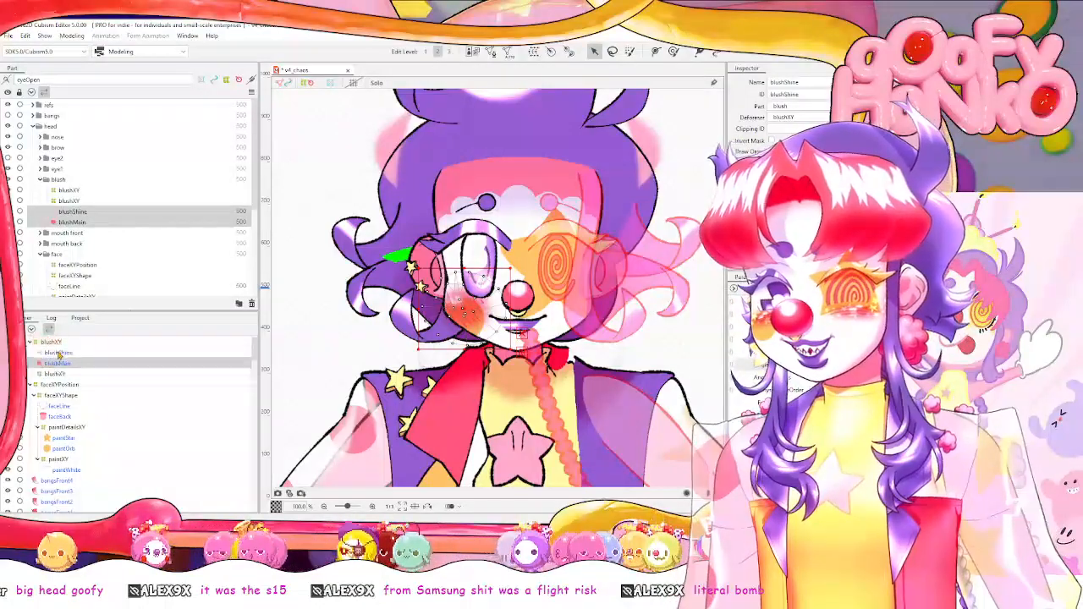
pyautogui.click(60, 374)
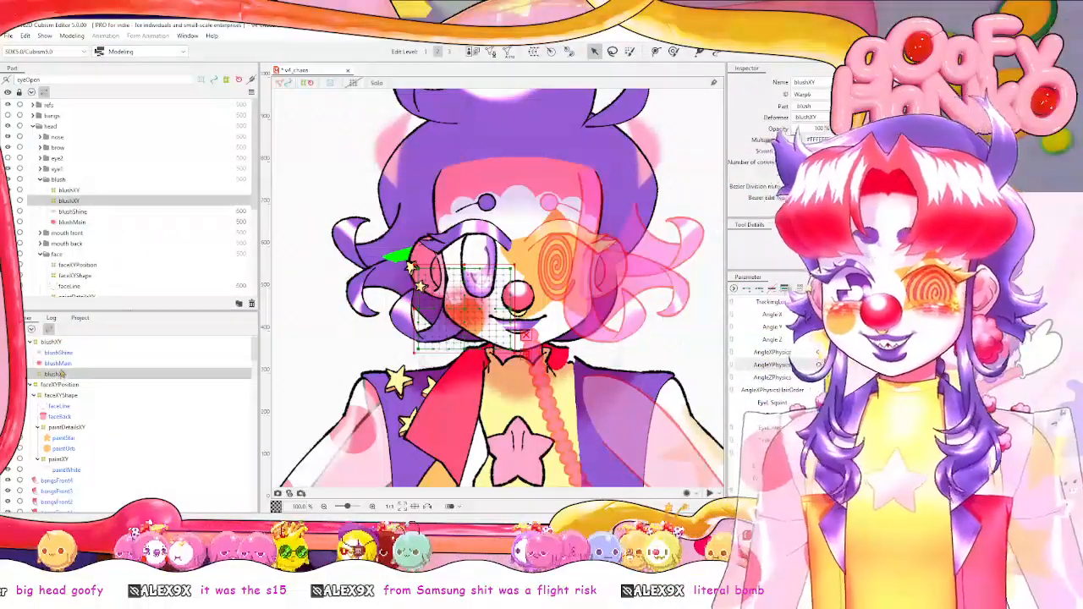
pyautogui.press('Delete')
# Nest the blushXY deformer under faceXYPosition and collapse the faceXYShape group.
pyautogui.moveTo(48, 350); pyautogui.dragTo(68, 383)
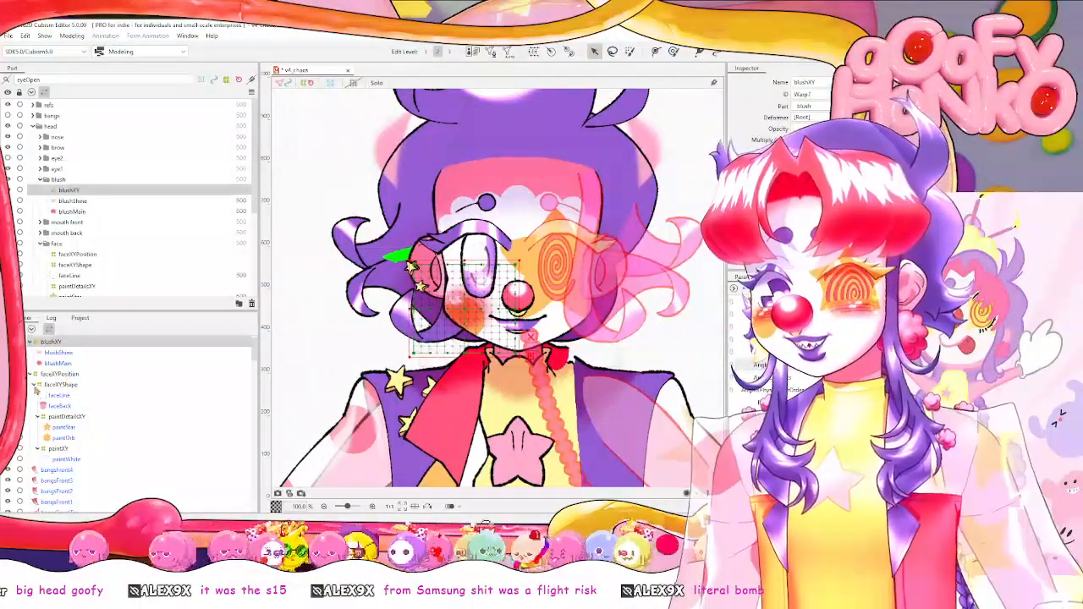
pyautogui.click(38, 386)
pyautogui.moveTo(58, 347); pyautogui.dragTo(46, 378)
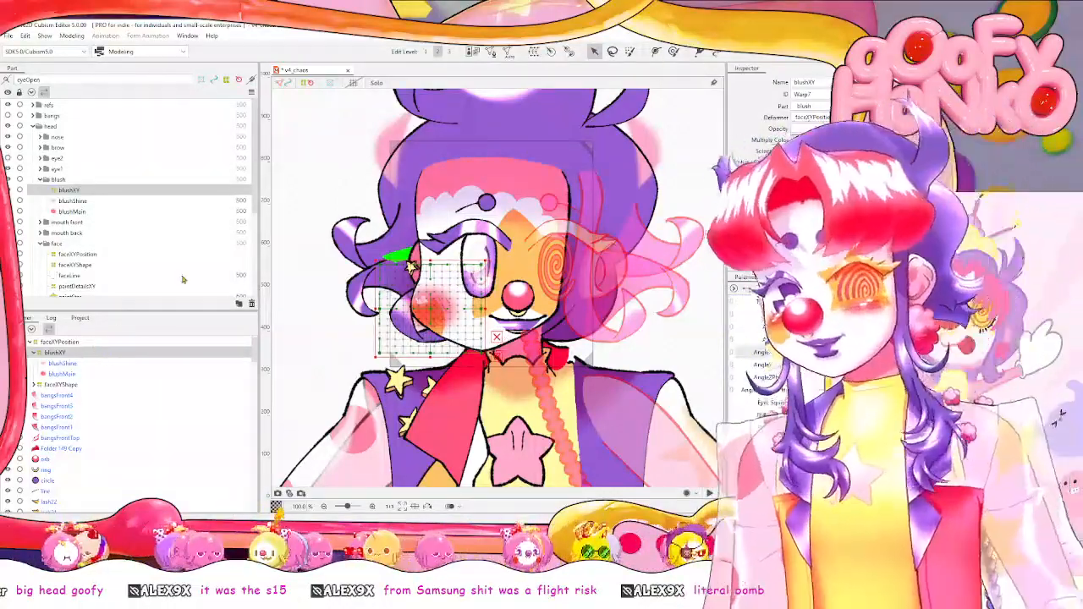
# Reshape the blushXY warp with the deform brush at the AngleXPhysics extreme where the blush moves towards the nose.
pyautogui.click(672, 51)
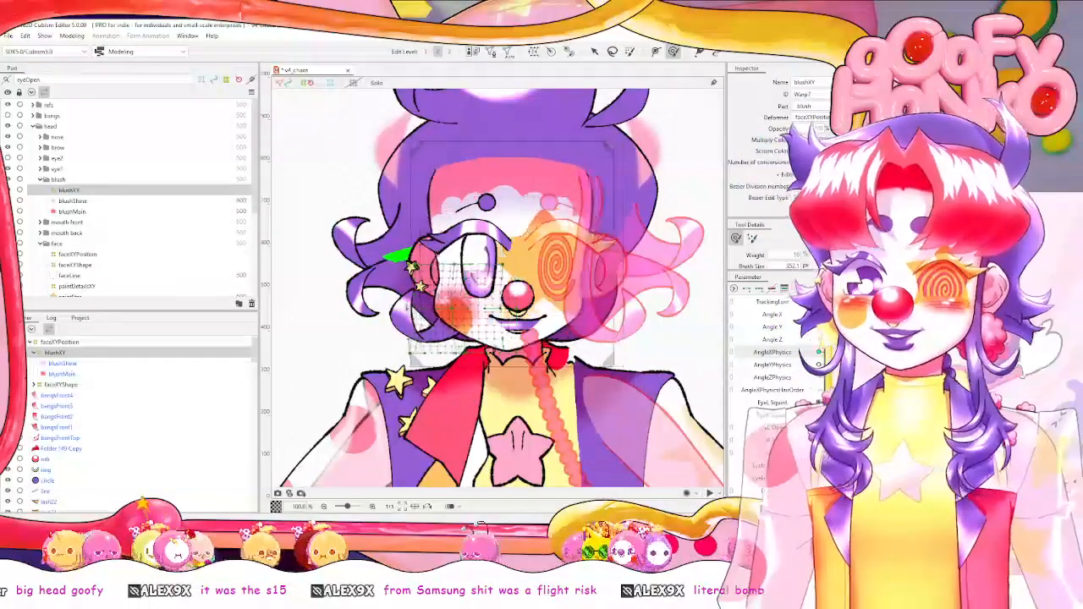
pyautogui.moveTo(813, 352); pyautogui.dragTo(881, 352)
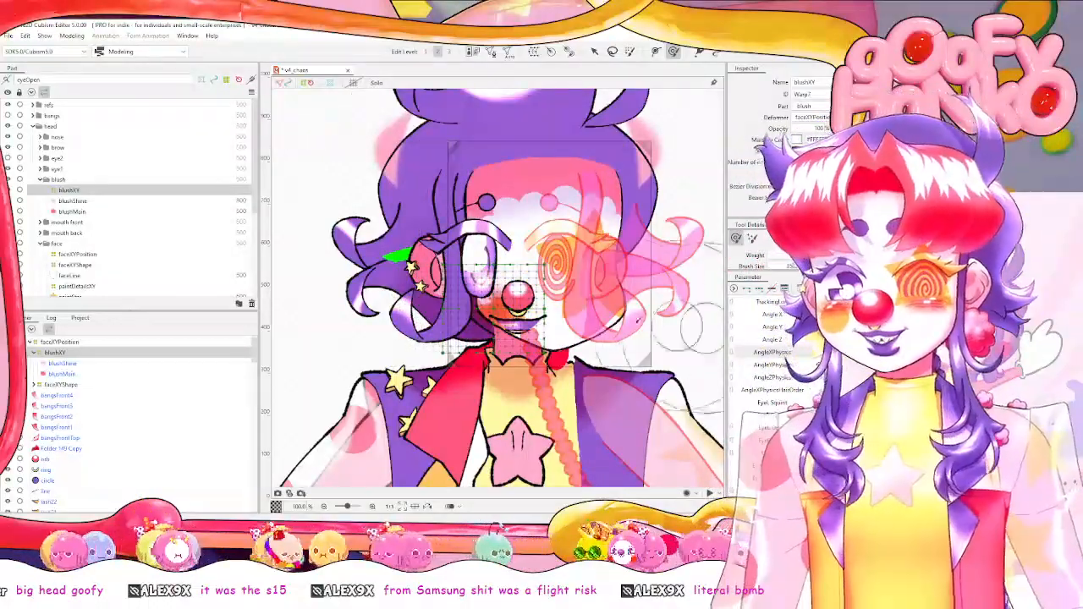
pyautogui.moveTo(622, 313); pyautogui.dragTo(600, 334)
pyautogui.scroll(-1, 600, 333)
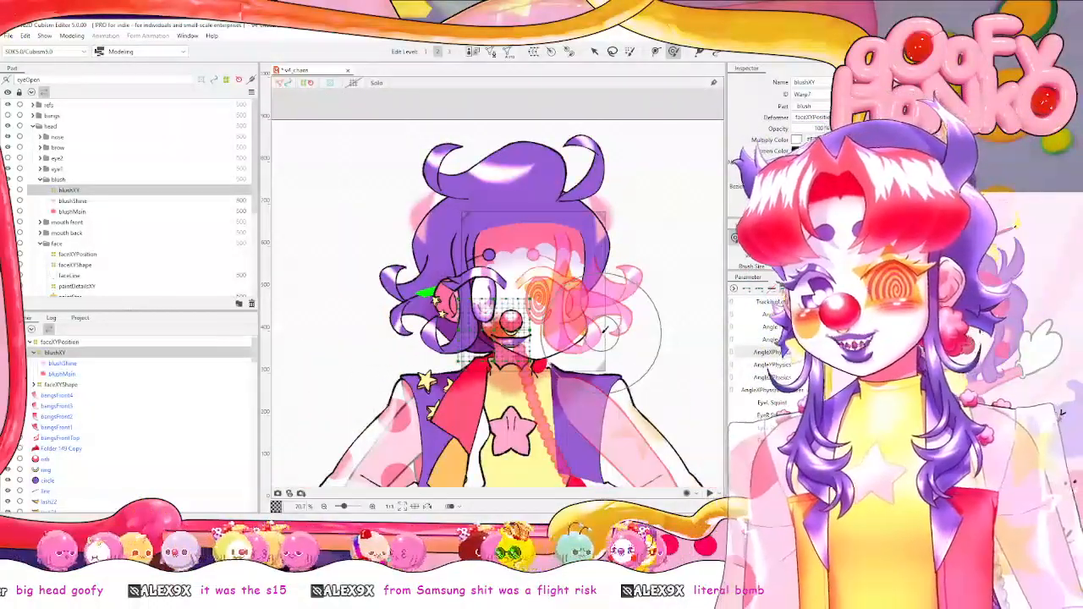
pyautogui.scroll(1, 279, 298)
pyautogui.scroll(-1, 136, 281)
pyautogui.scroll(3, 459, 303)
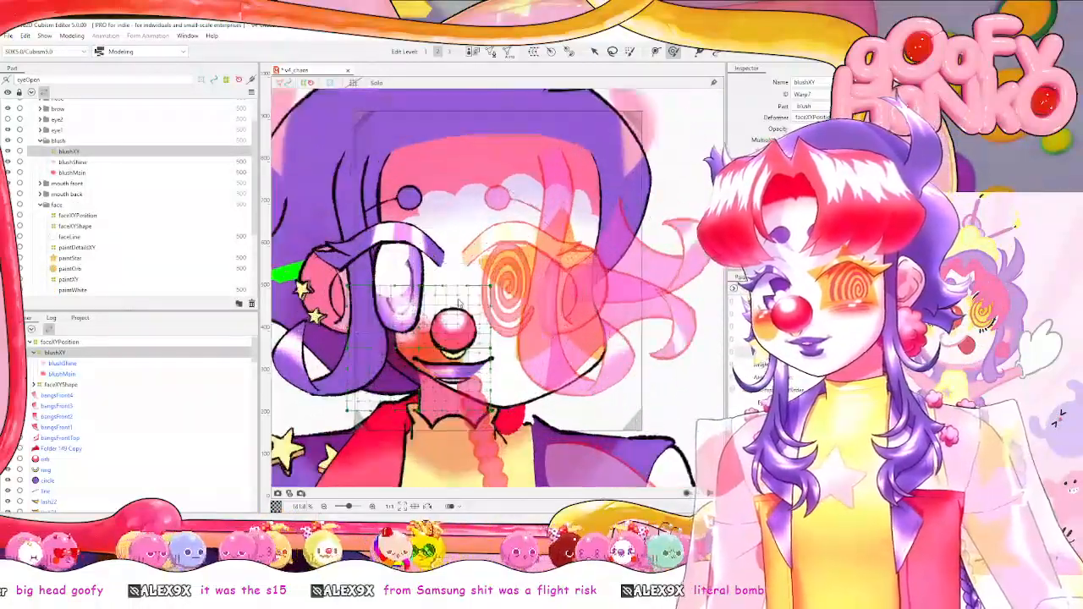
pyautogui.scroll(2, 459, 303)
# Select the paintDetailXY deformer and adjust its warp grid at the same AngleXPhysics extreme.
pyautogui.click(71, 269)
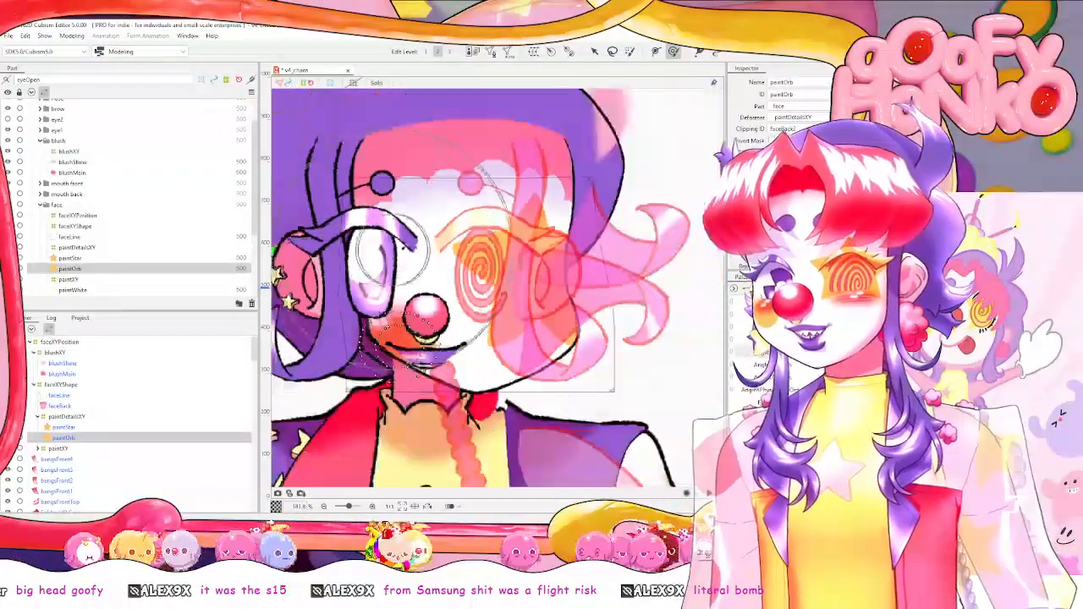
pyautogui.click(77, 418)
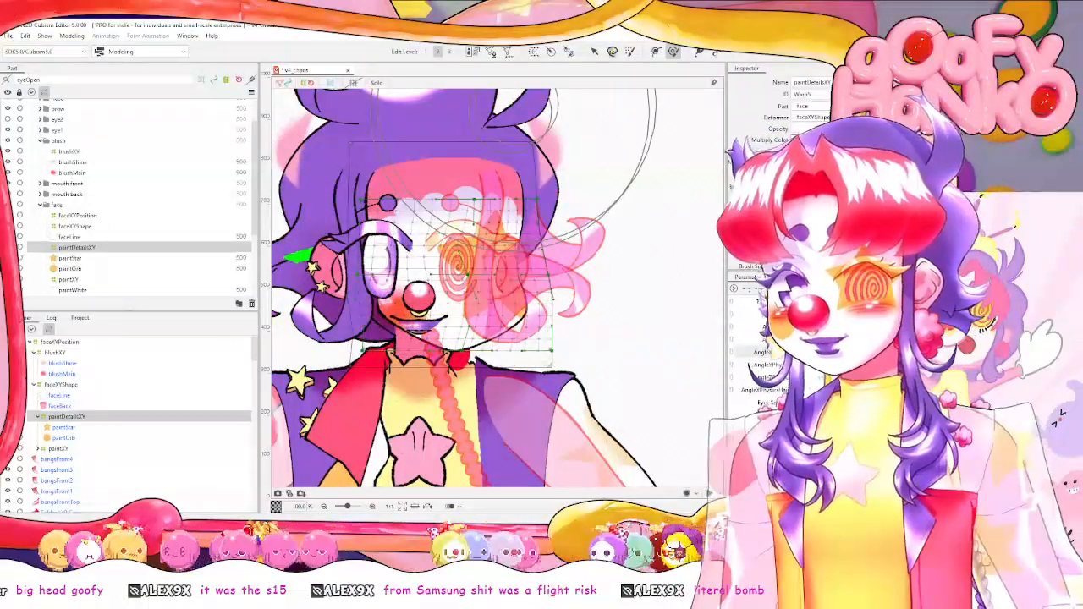
pyautogui.click(594, 52)
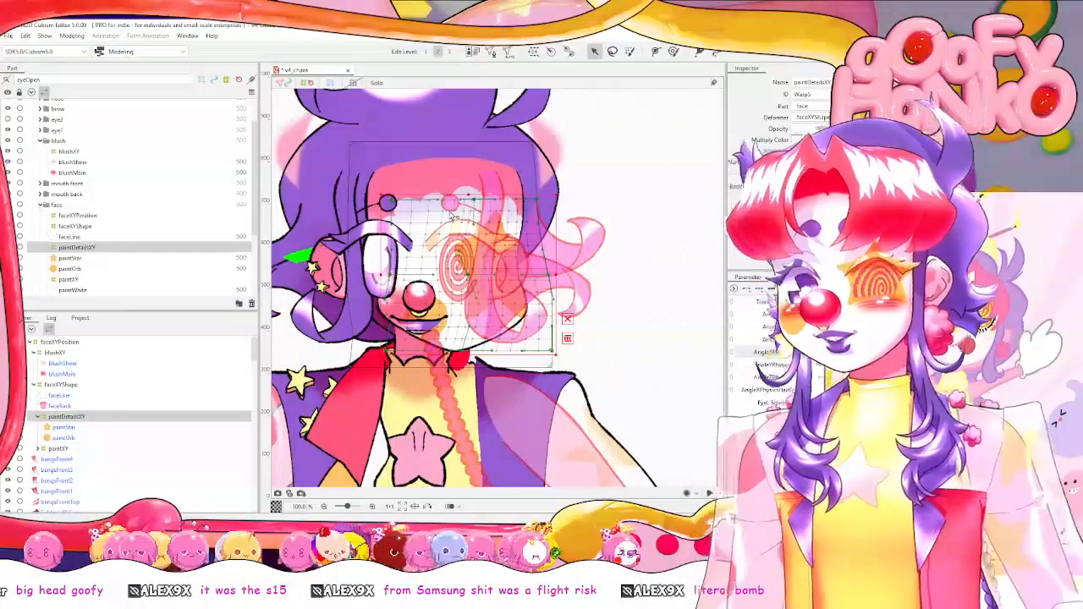
pyautogui.scroll(3, 454, 219)
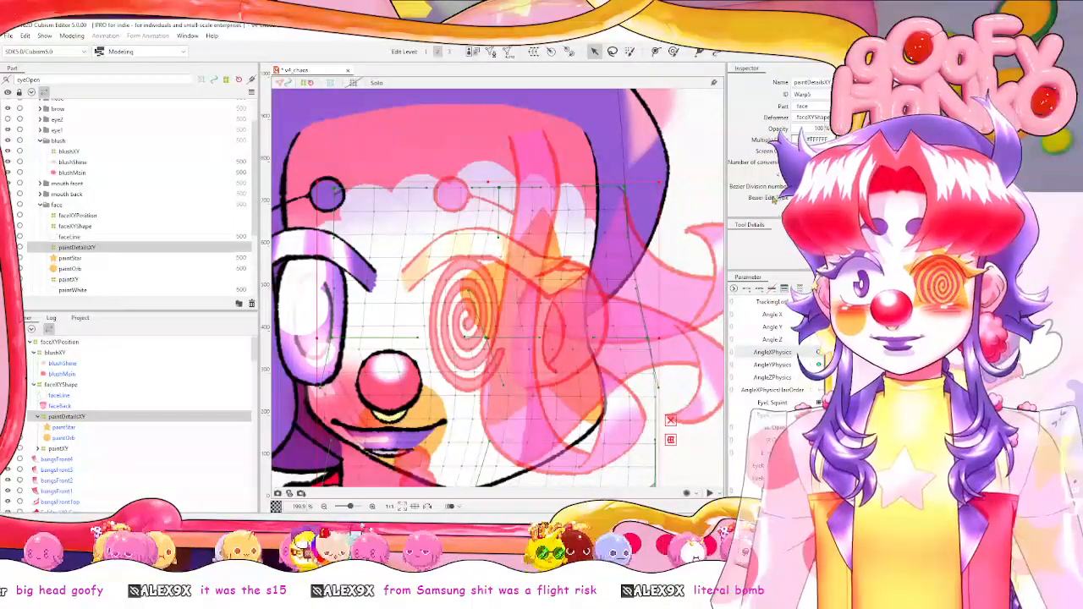
pyautogui.moveTo(484, 356); pyautogui.dragTo(501, 322)
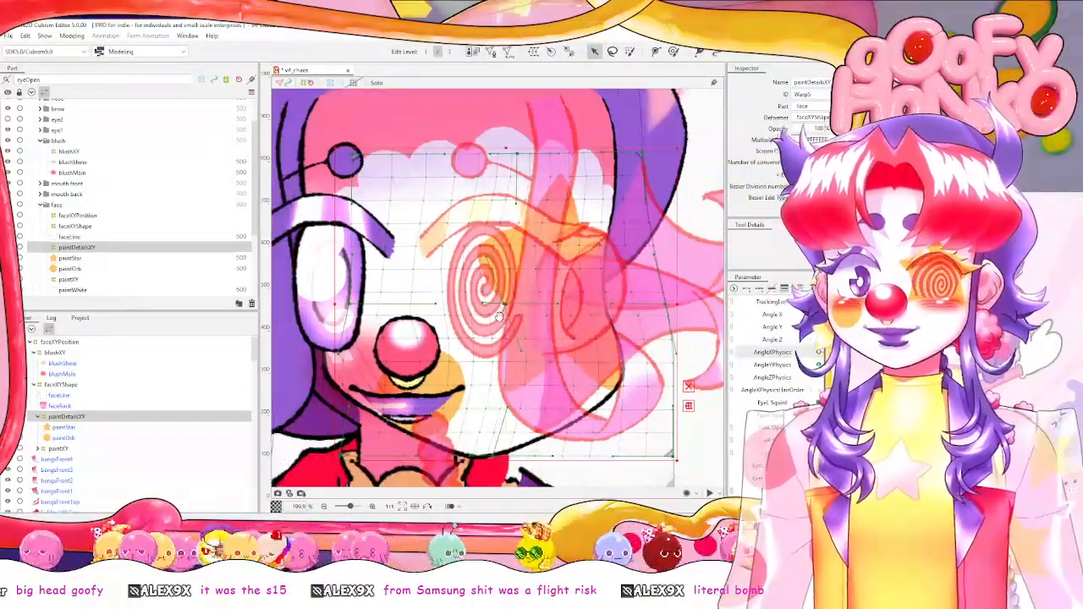
pyautogui.scroll(-1, 535, 256)
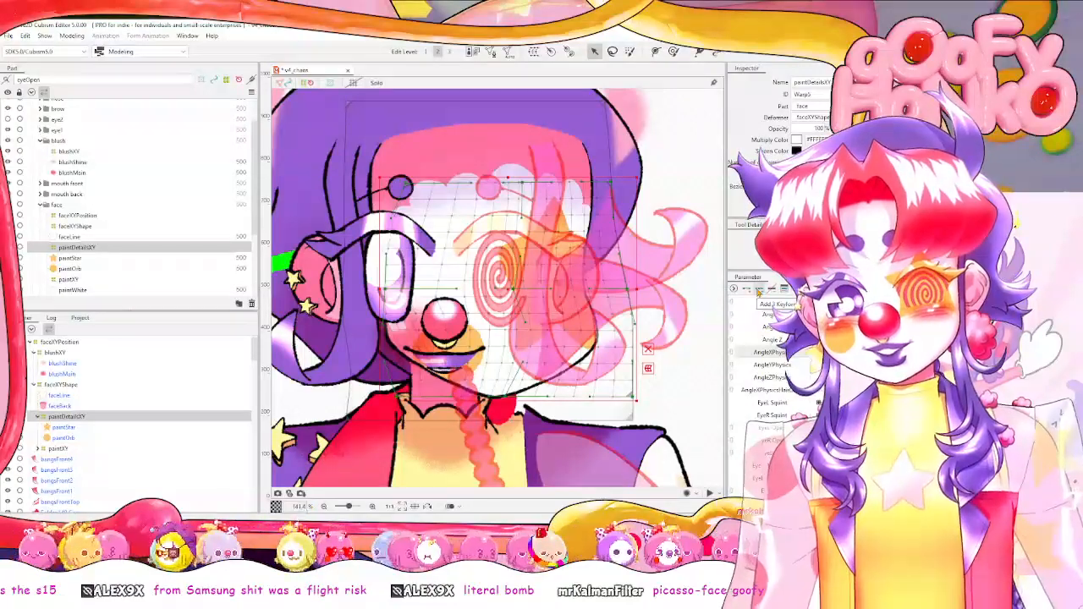
pyautogui.click(855, 352)
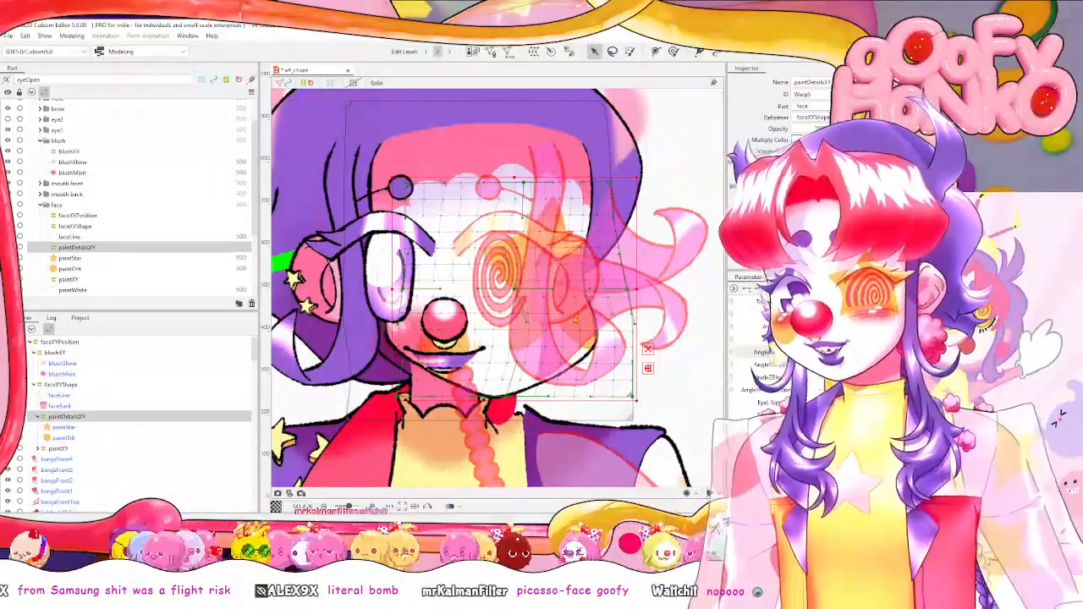
# Undo the recent warp edits, and redo those undone too far to return to the paintDetailXY deformer.
pyautogui.hotkey('ctrl', 'z')
pyautogui.hotkey('ctrl', 'z')
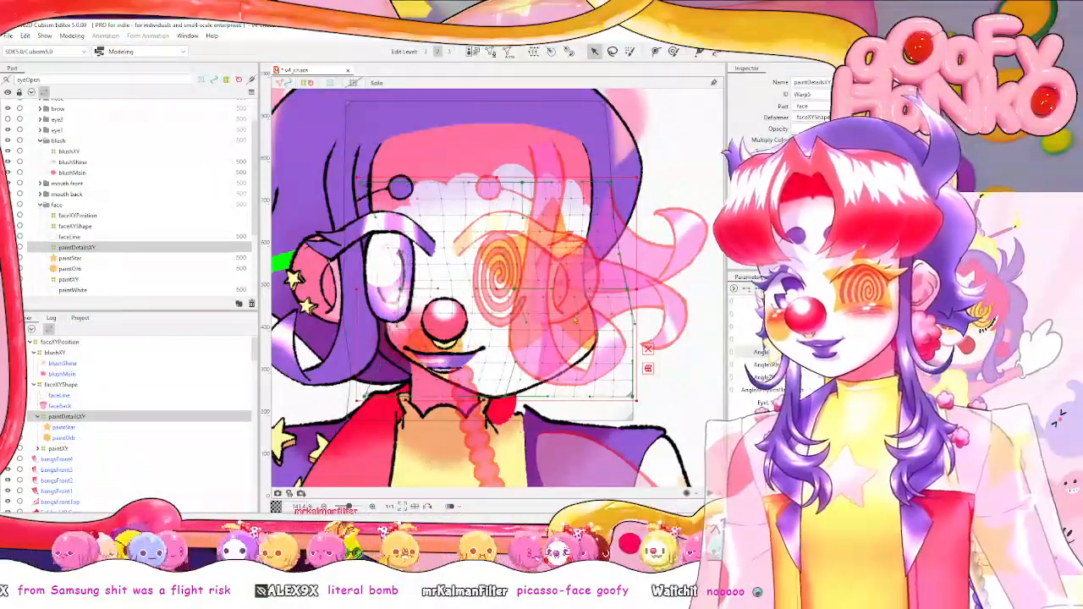
pyautogui.click(574, 320)
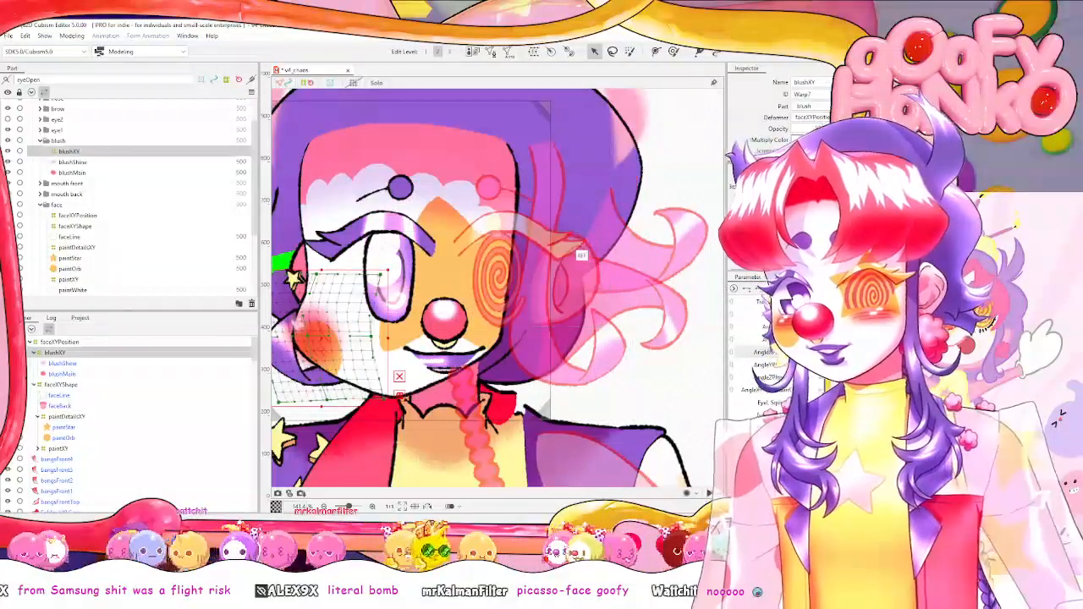
pyautogui.click(25, 36)
pyautogui.click(47, 61)
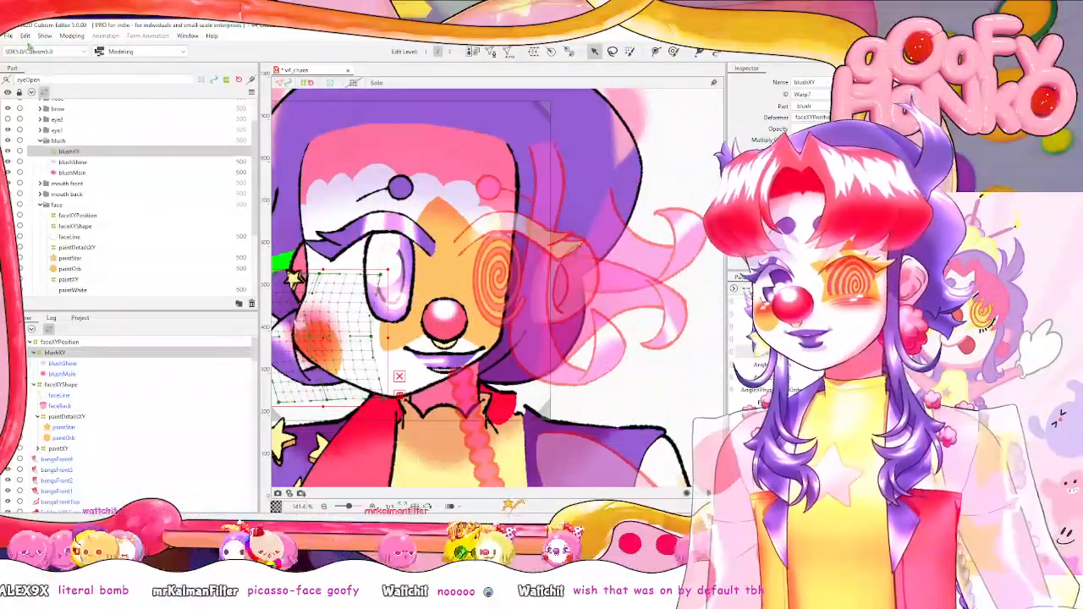
pyautogui.click(26, 37)
pyautogui.click(43, 61)
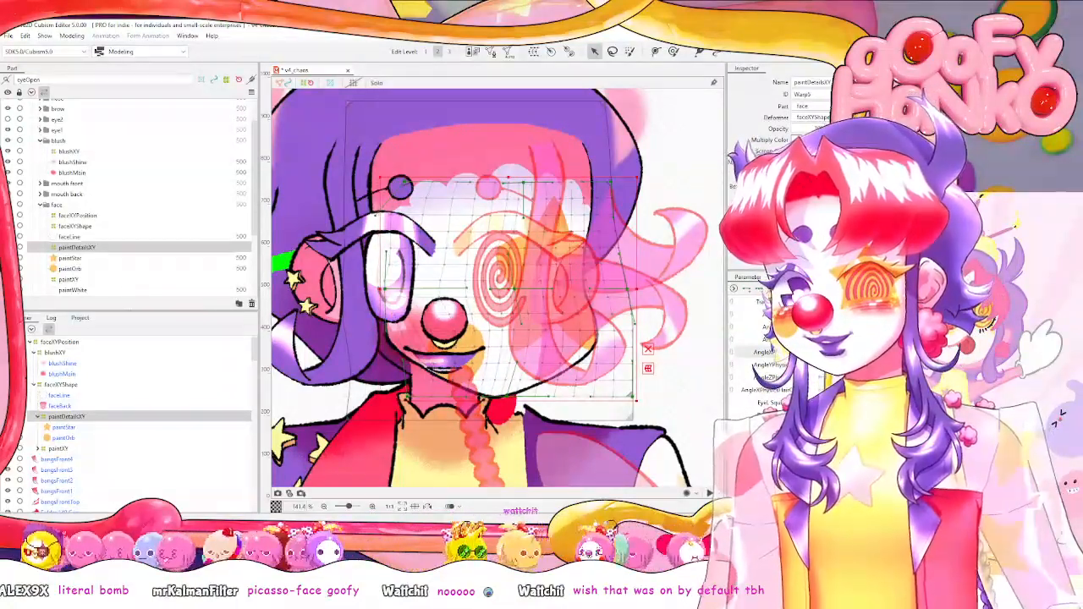
# Reshape the paintDetailXY warp around the spiral eye and beside the purple eye with the deform brush.
pyautogui.click(897, 289)
pyautogui.click(834, 315)
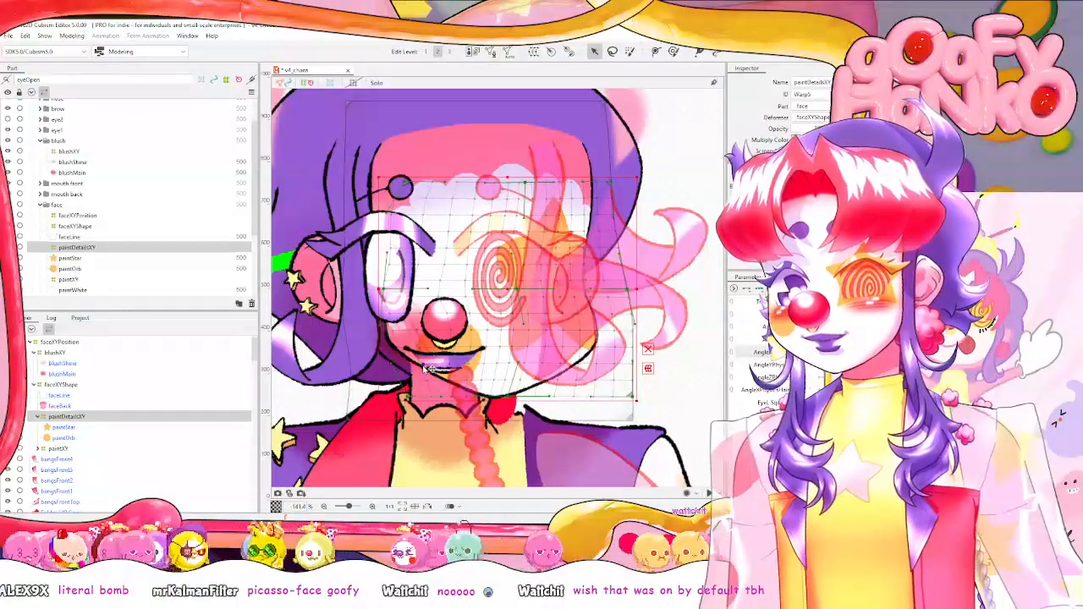
pyautogui.scroll(4, 396, 354)
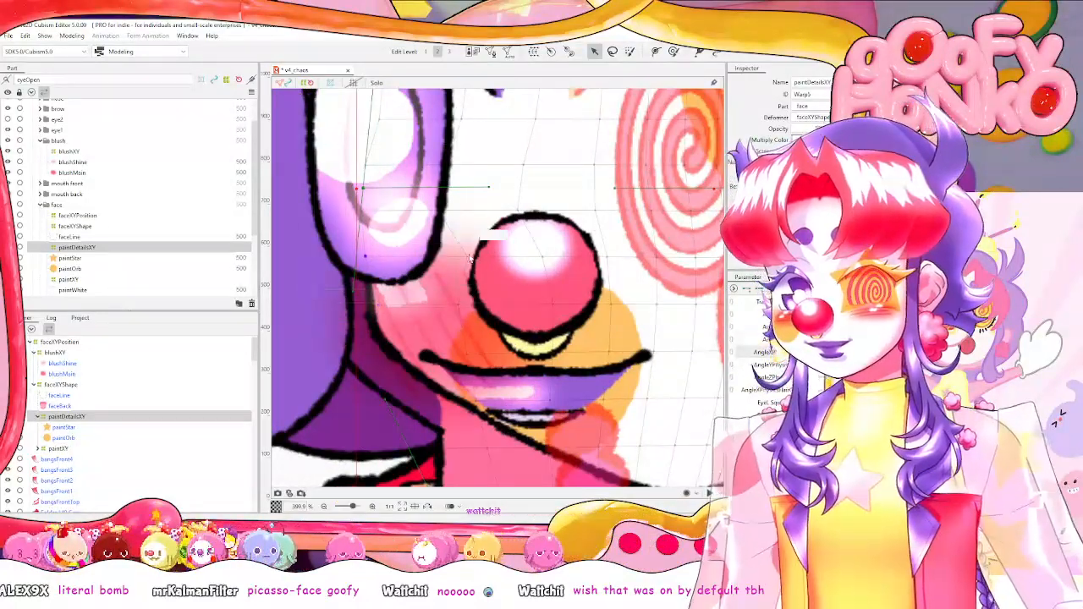
pyautogui.scroll(-2, 447, 255)
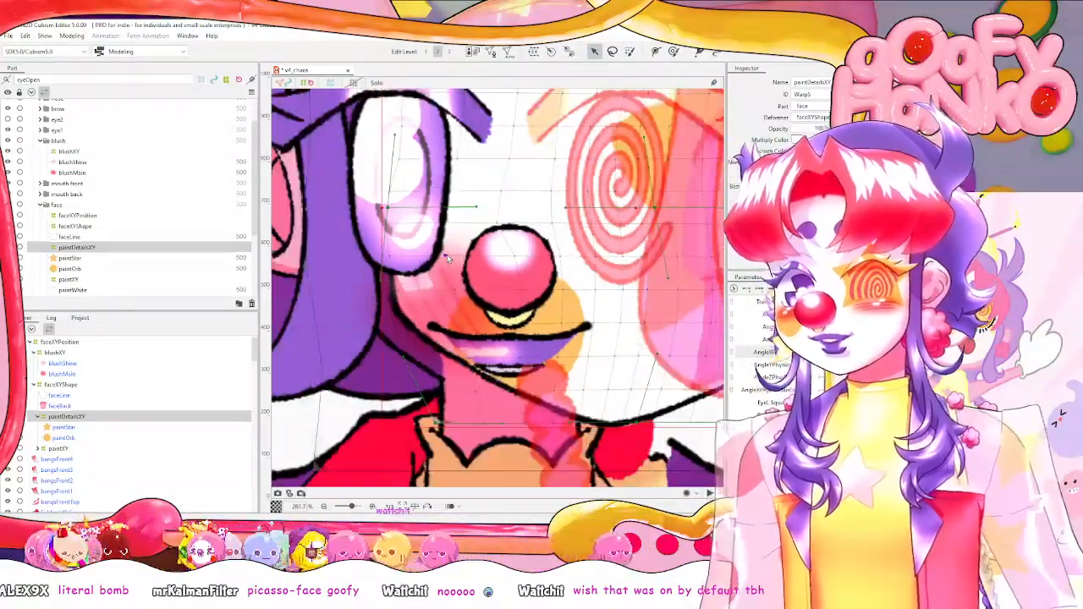
pyautogui.scroll(-1, 447, 255)
pyautogui.scroll(-1, 424, 233)
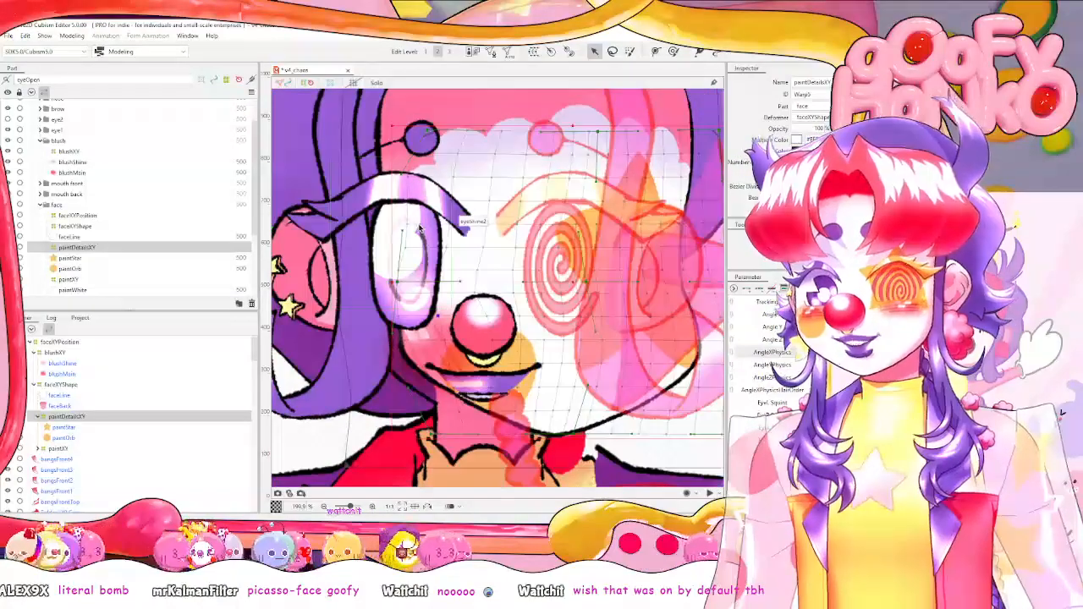
pyautogui.press('b')
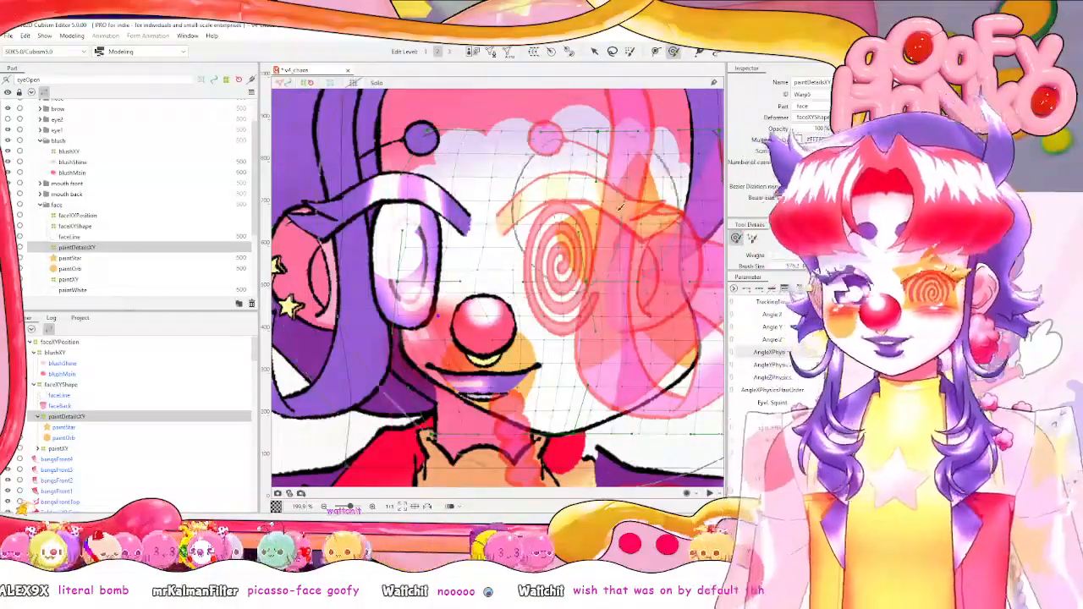
pyautogui.moveTo(622, 205); pyautogui.dragTo(595, 207)
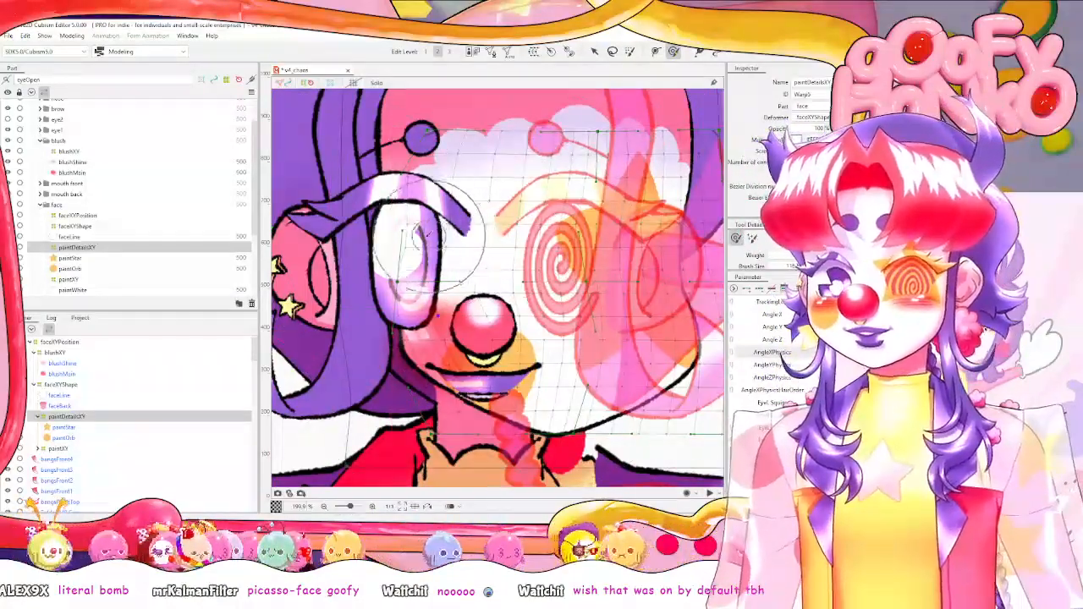
pyautogui.moveTo(421, 238)
pyautogui.mouseDown()
pyautogui.moveTo(342, 233)
pyautogui.moveTo(479, 239)
pyautogui.moveTo(537, 227)
pyautogui.moveTo(479, 221)
pyautogui.mouseUp()
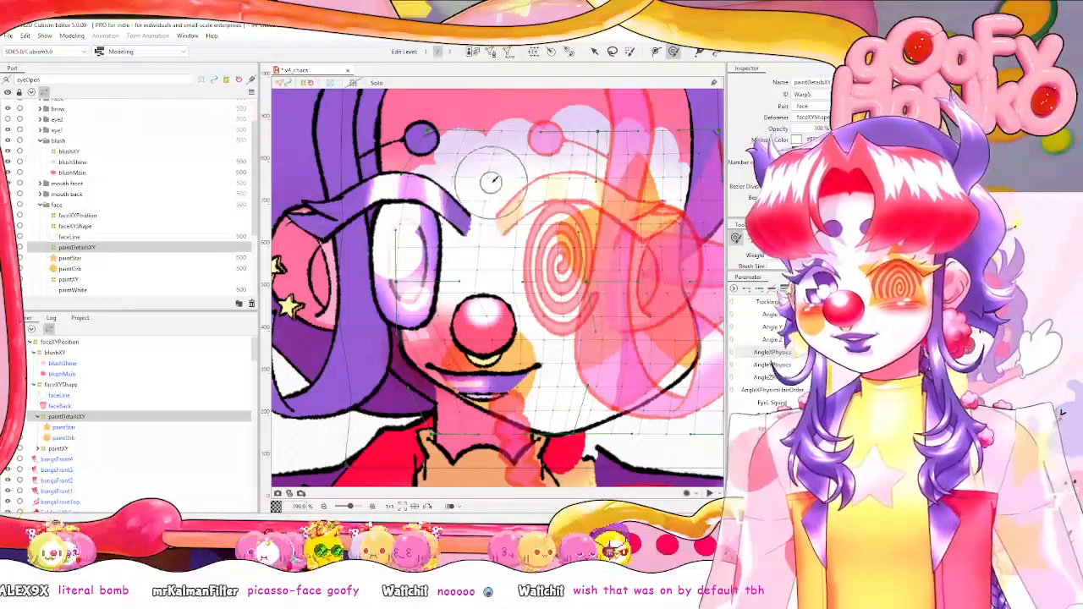
pyautogui.scroll(2, 487, 209)
pyautogui.scroll(-2, 487, 246)
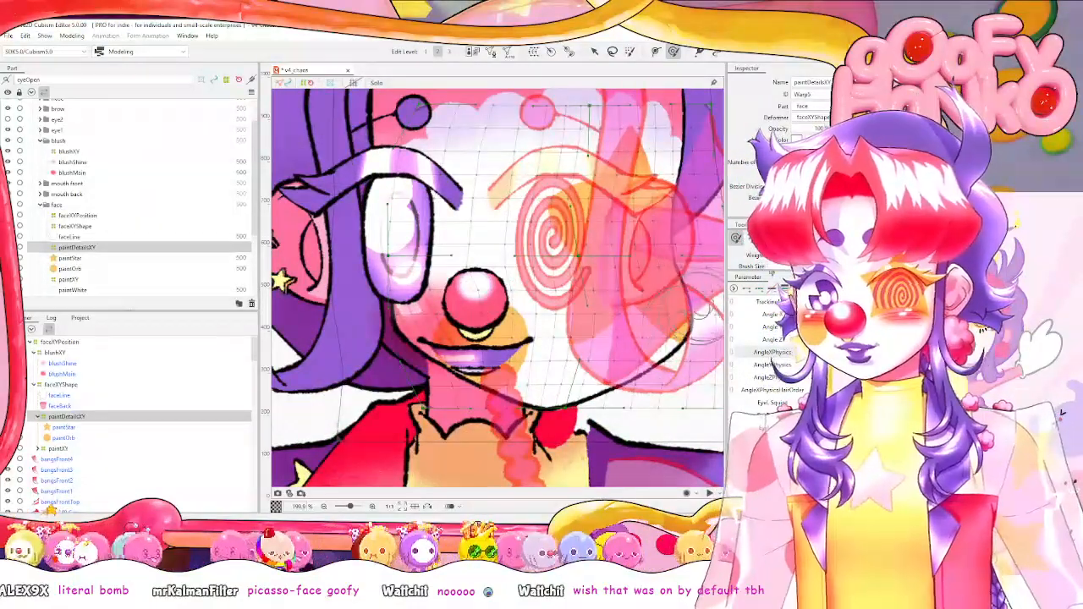
pyautogui.scroll(-3, 700, 306)
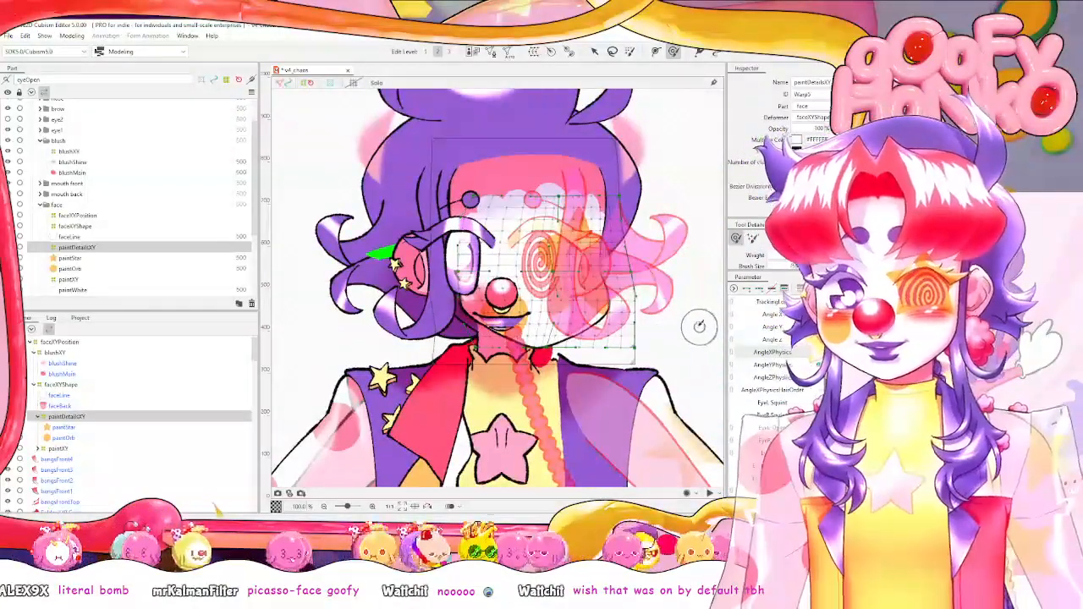
# Mirror the paintDetailXY warp to the opposite AngleXPhysics extreme and return the parameter to its centre.
pyautogui.click(657, 53)
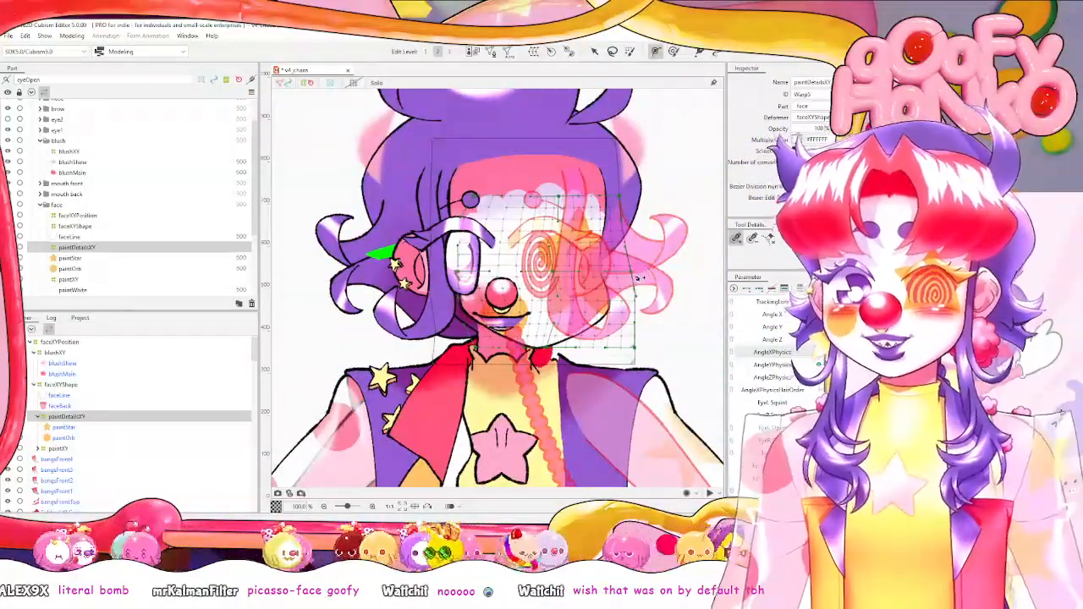
pyautogui.click(594, 51)
pyautogui.click(631, 275)
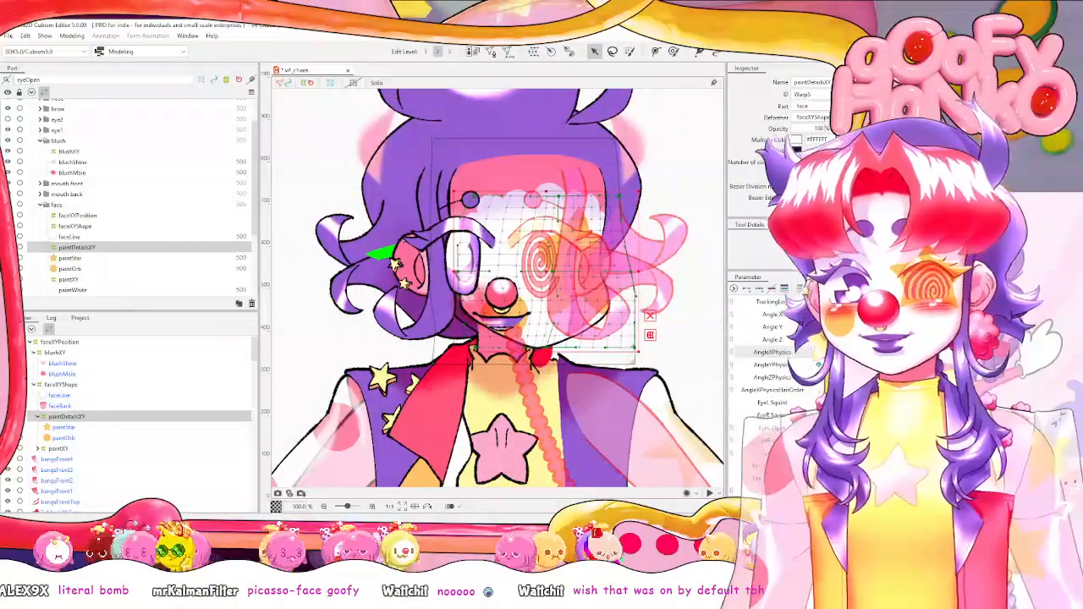
pyautogui.click(792, 398)
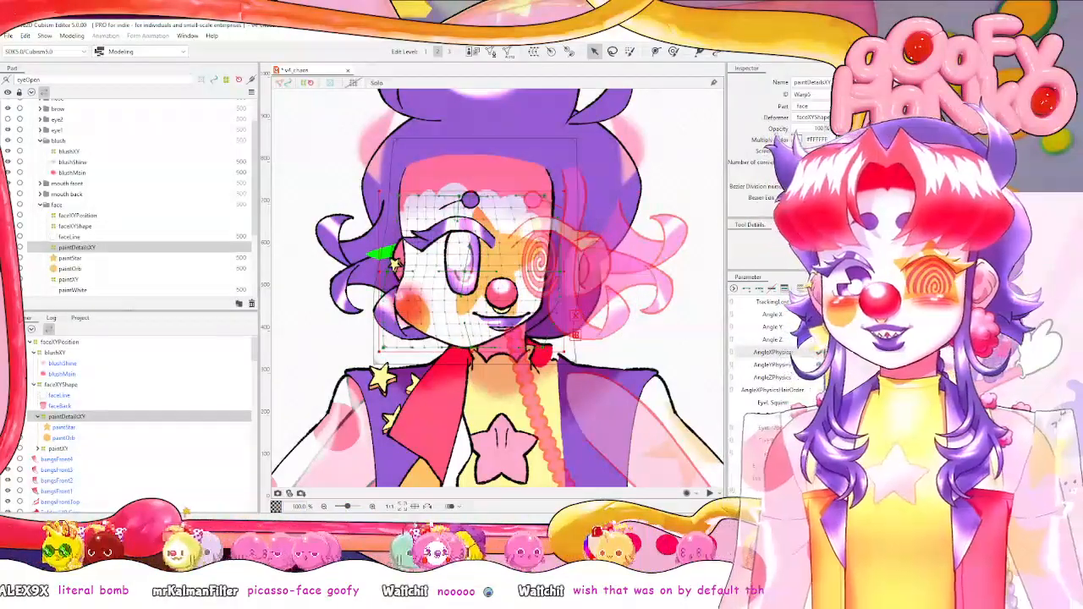
pyautogui.press('Escape')
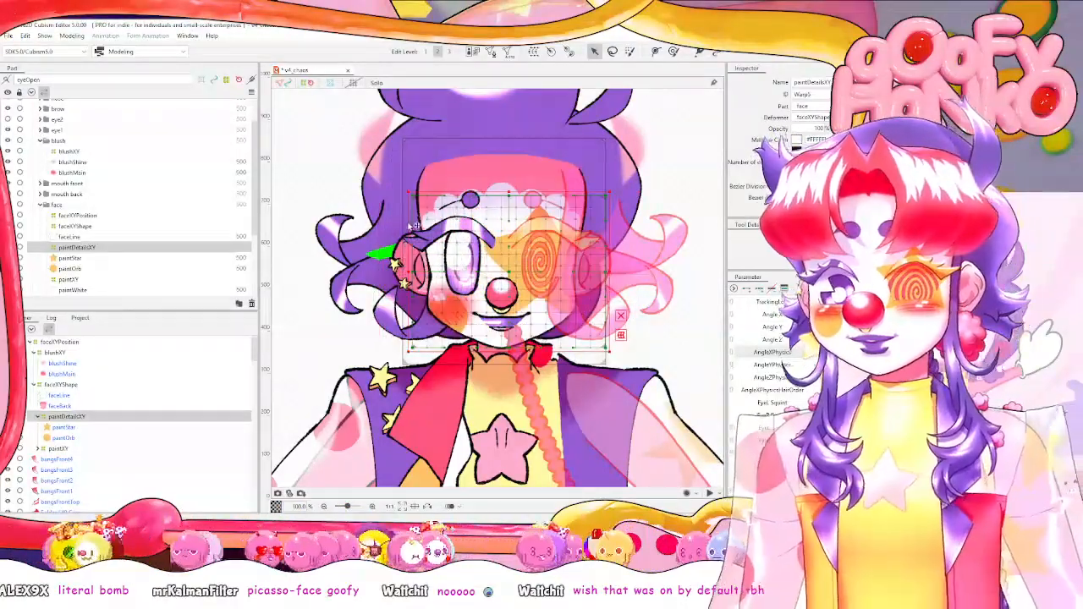
# Save the model and reshape the blushXY warp around the cheek with the deform brush at the lowered-head AngleYPhysics extreme.
pyautogui.click(55, 352)
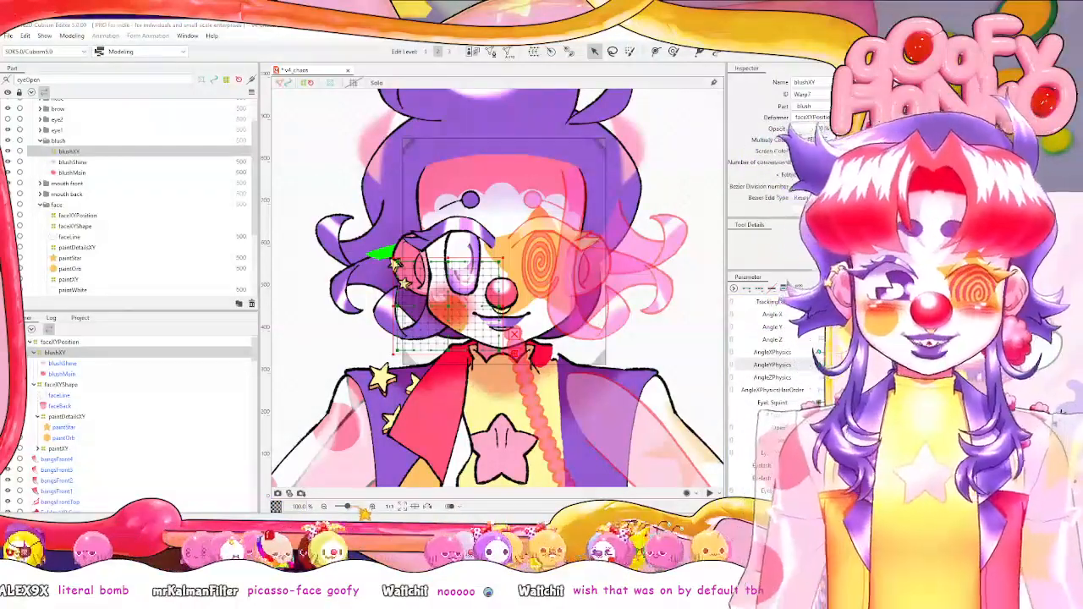
pyautogui.hotkey('ctrl', 's')
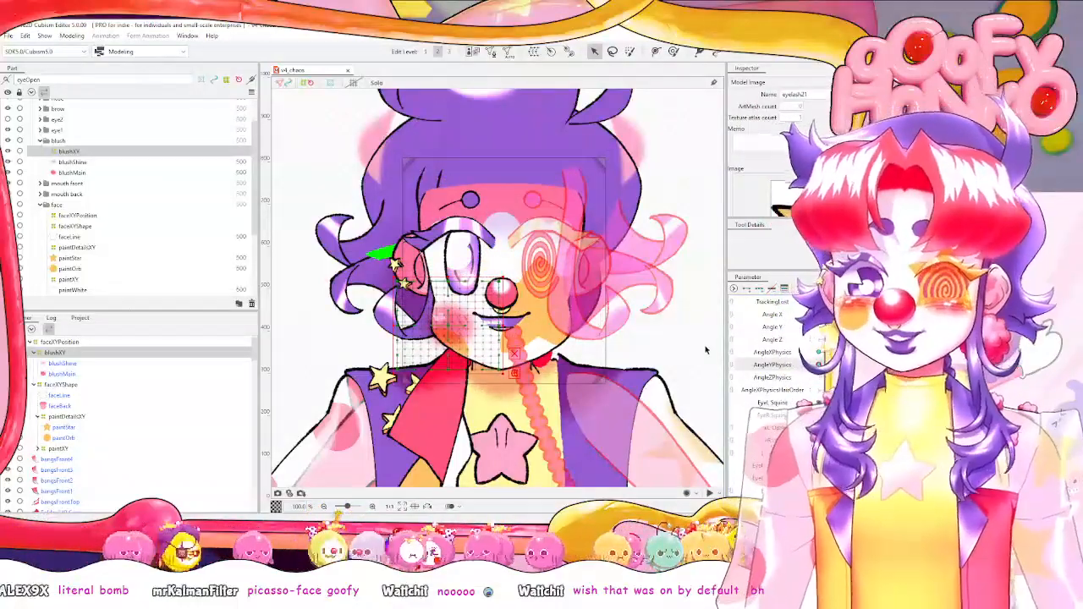
pyautogui.click(673, 51)
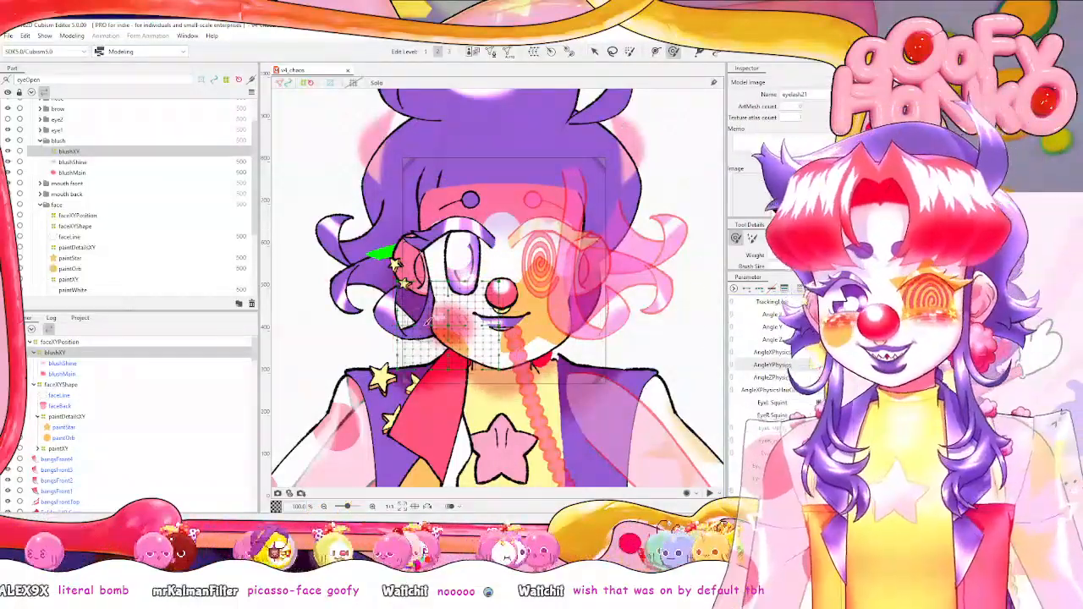
pyautogui.press('c')
pyautogui.moveTo(501, 353); pyautogui.dragTo(486, 386)
pyautogui.click(673, 52)
pyautogui.moveTo(439, 355)
pyautogui.mouseDown()
pyautogui.moveTo(436, 388)
pyautogui.moveTo(400, 356)
pyautogui.moveTo(404, 332)
pyautogui.mouseUp()
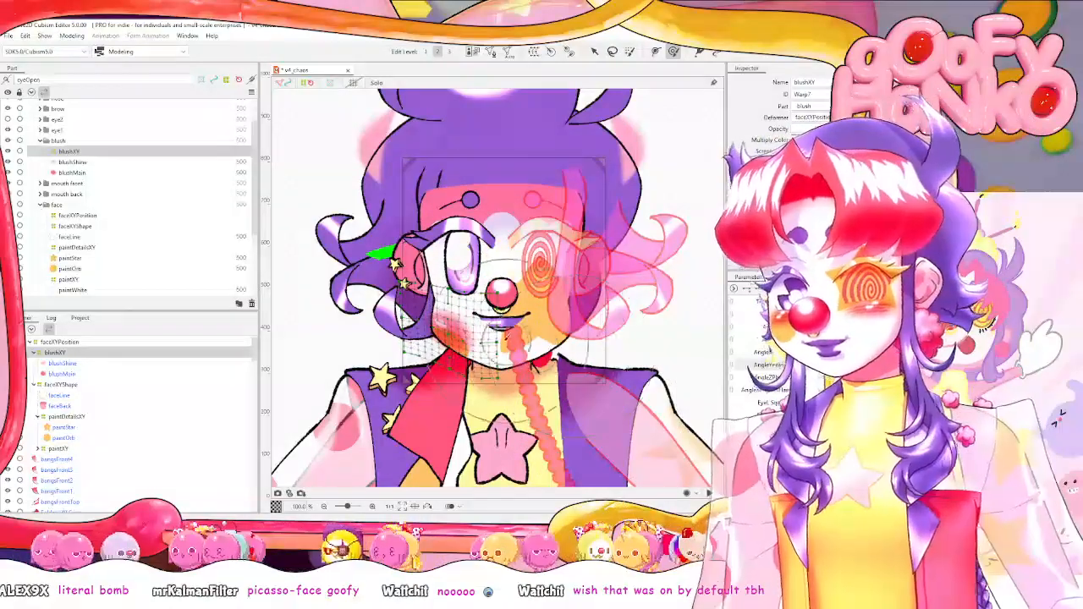
# Check the blushXY warp at the raised-head AngleYPhysics extreme and return the parameter to its centre.
pyautogui.click(862, 365)
pyautogui.click(902, 364)
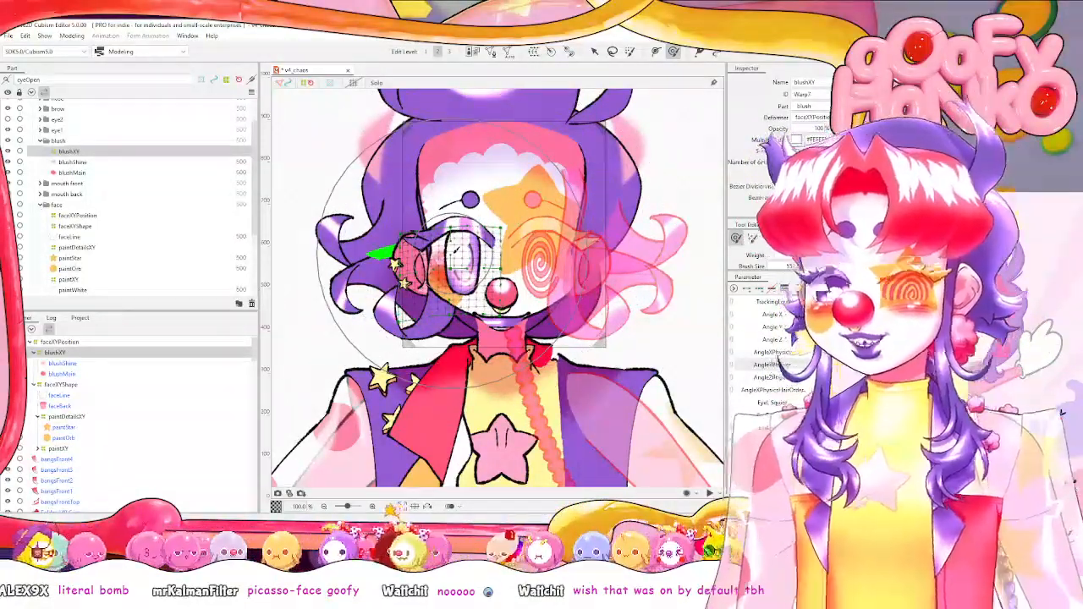
pyautogui.click(846, 365)
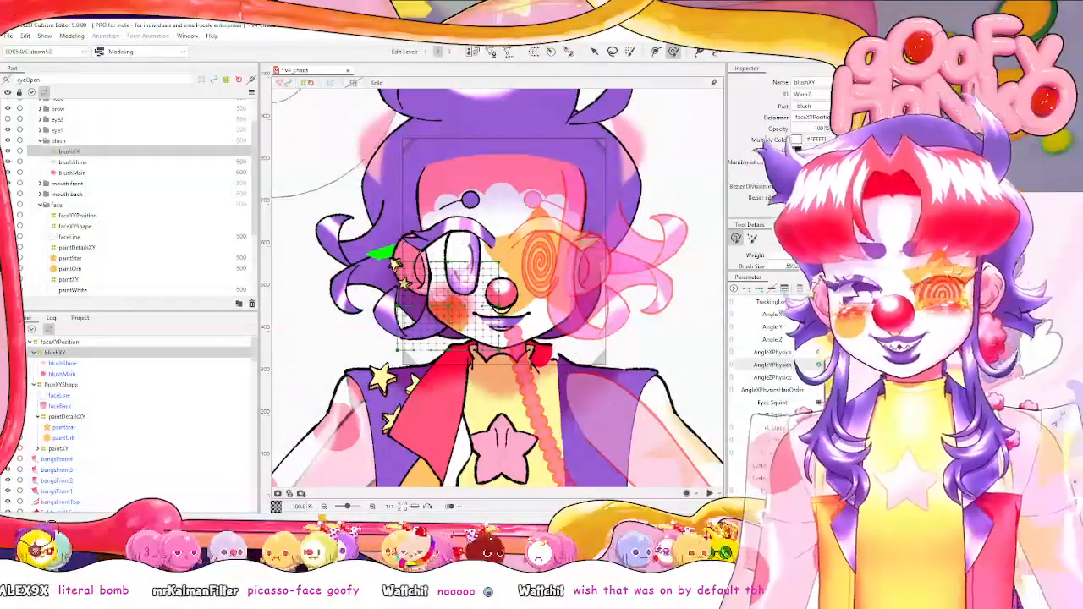
pyautogui.click(876, 288)
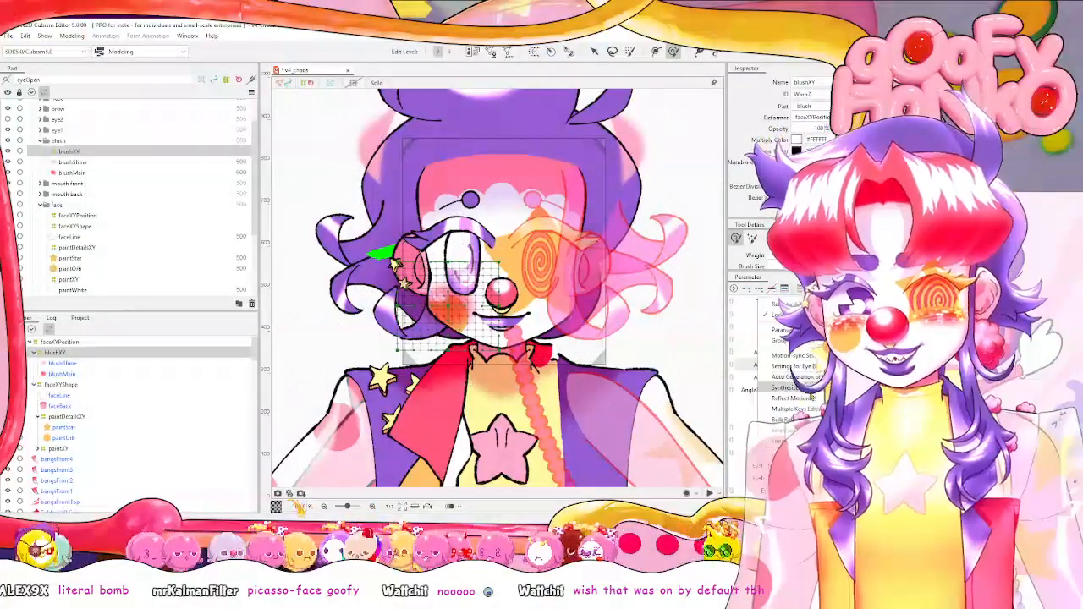
# Open the physics settings to examine the HairX group and close them again.
pyautogui.click(72, 35)
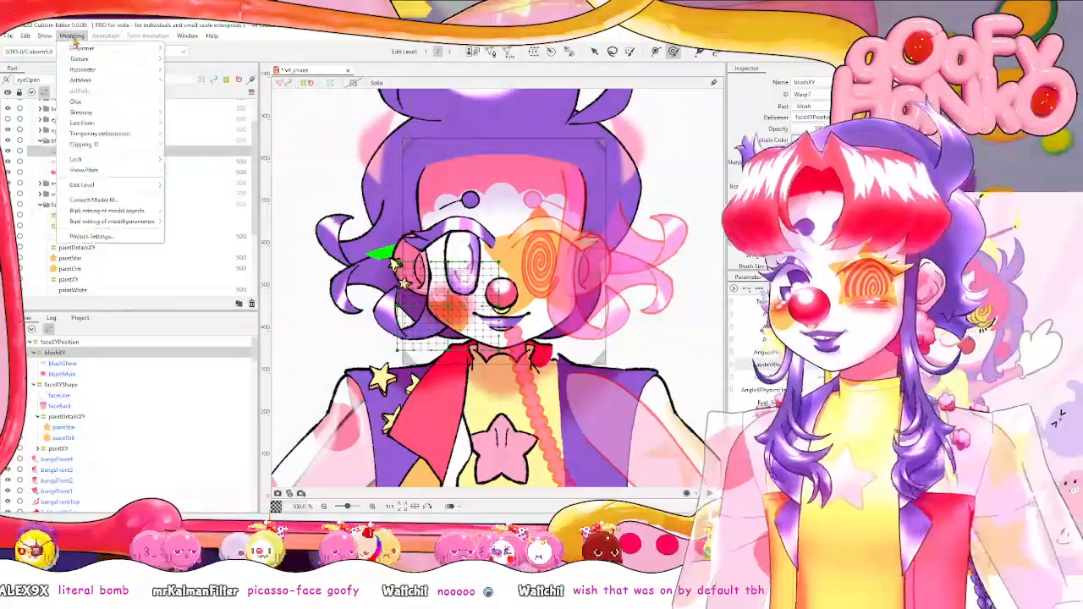
pyautogui.click(131, 238)
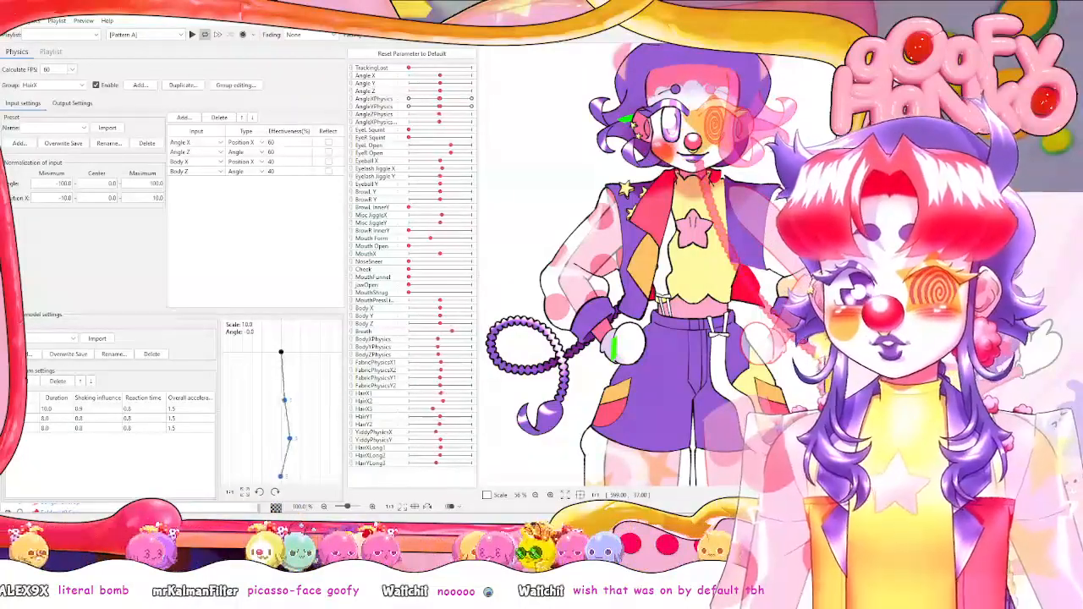
pyautogui.press('Escape')
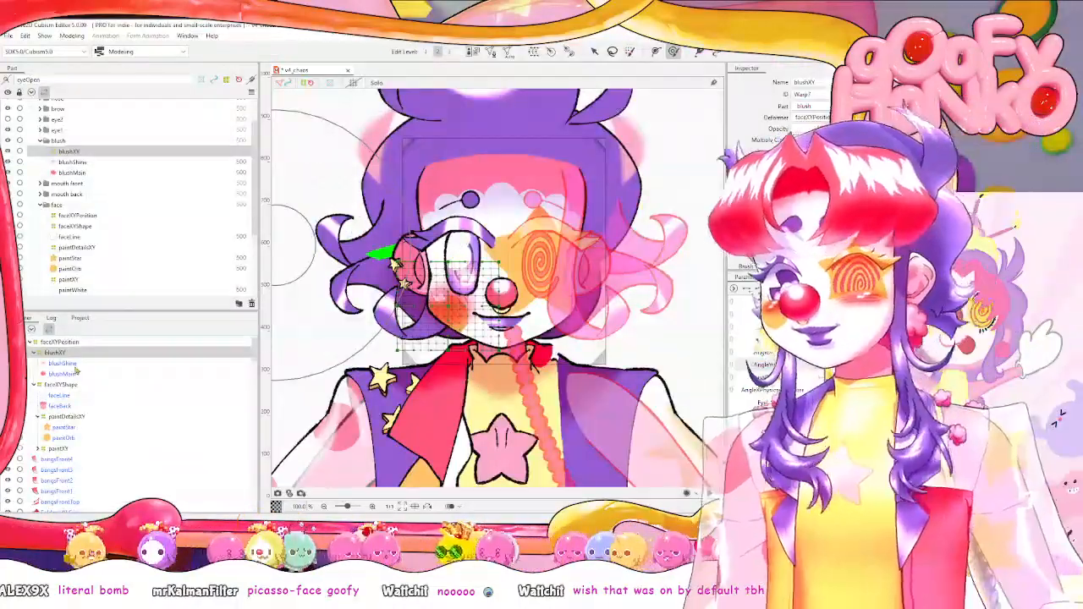
# Select the blushShine mesh and open its blend mode options.
pyautogui.click(75, 374)
pyautogui.click(63, 363)
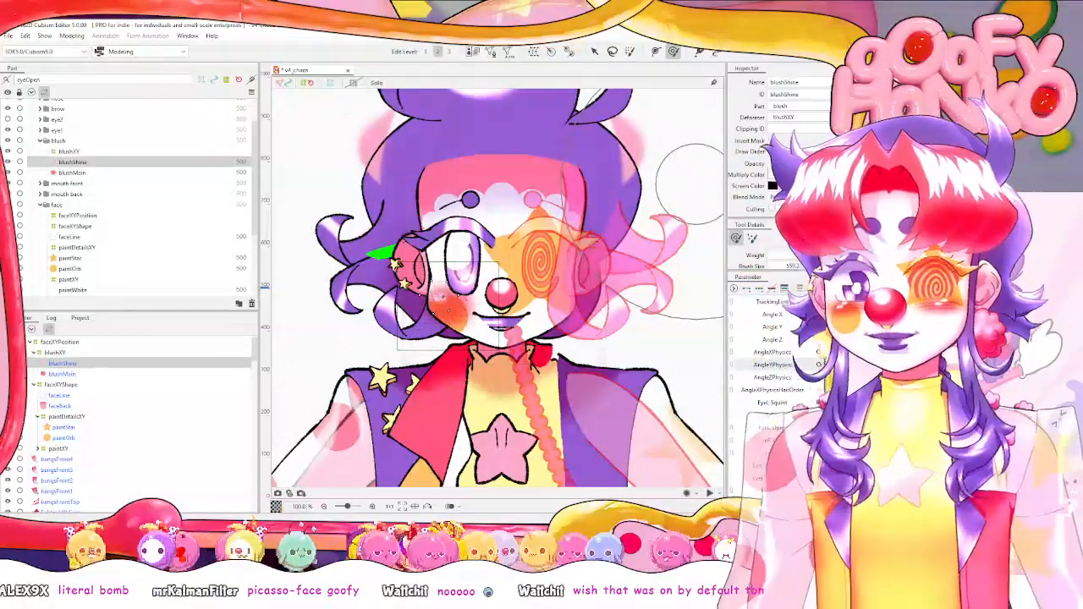
pyautogui.click(787, 197)
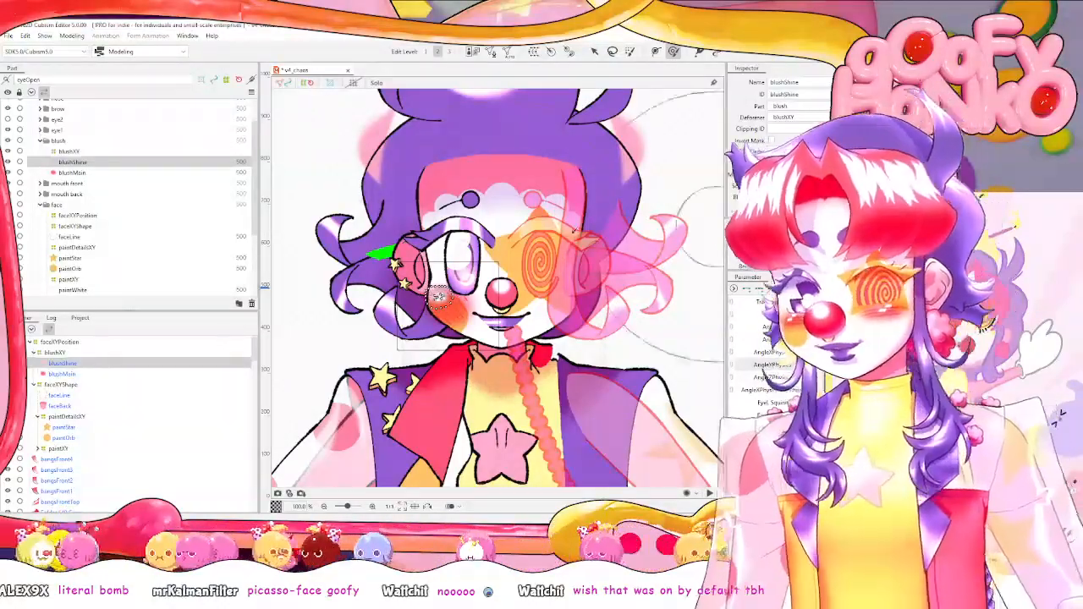
# Reselect the blushXY deformer, apply Reflect Motion to it, return AngleYPhysics to its centre and save the model.
pyautogui.click(160, 151)
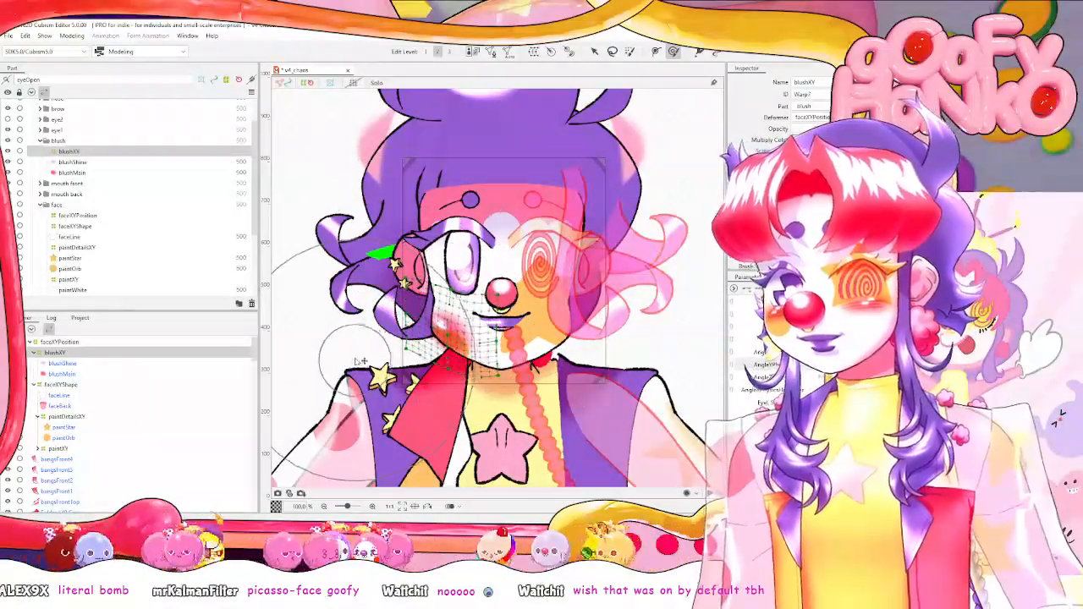
pyautogui.rightClick(758, 301)
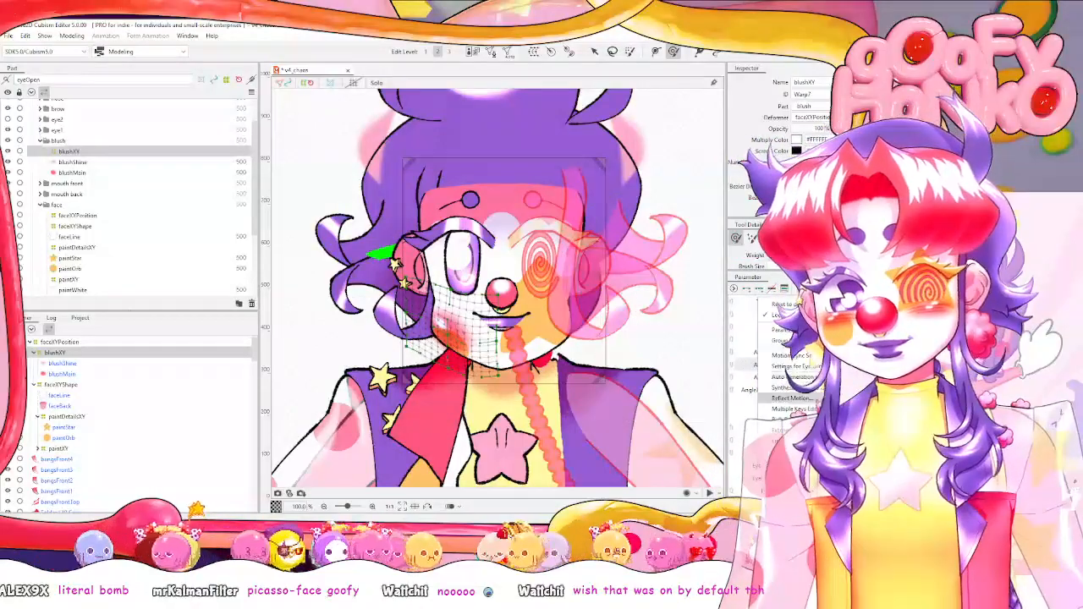
pyautogui.click(793, 399)
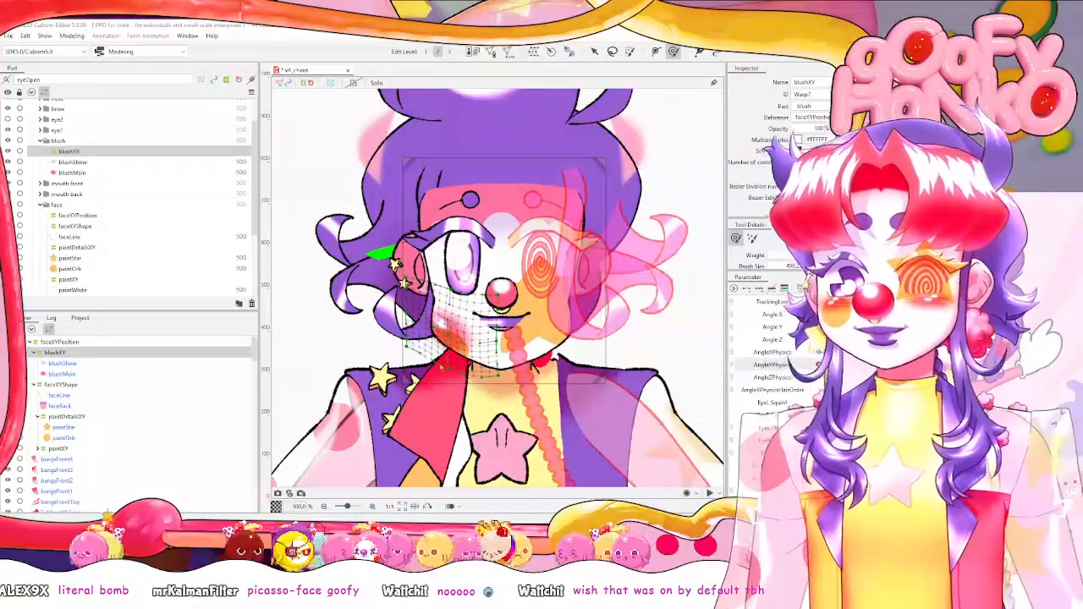
pyautogui.click(847, 364)
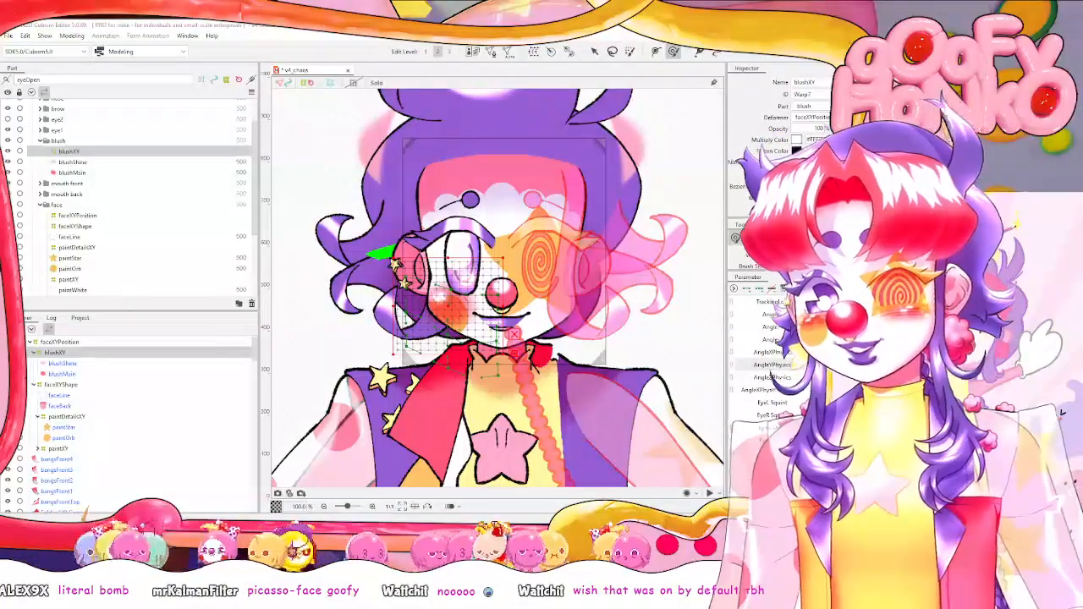
pyautogui.hotkey('ctrl', 's')
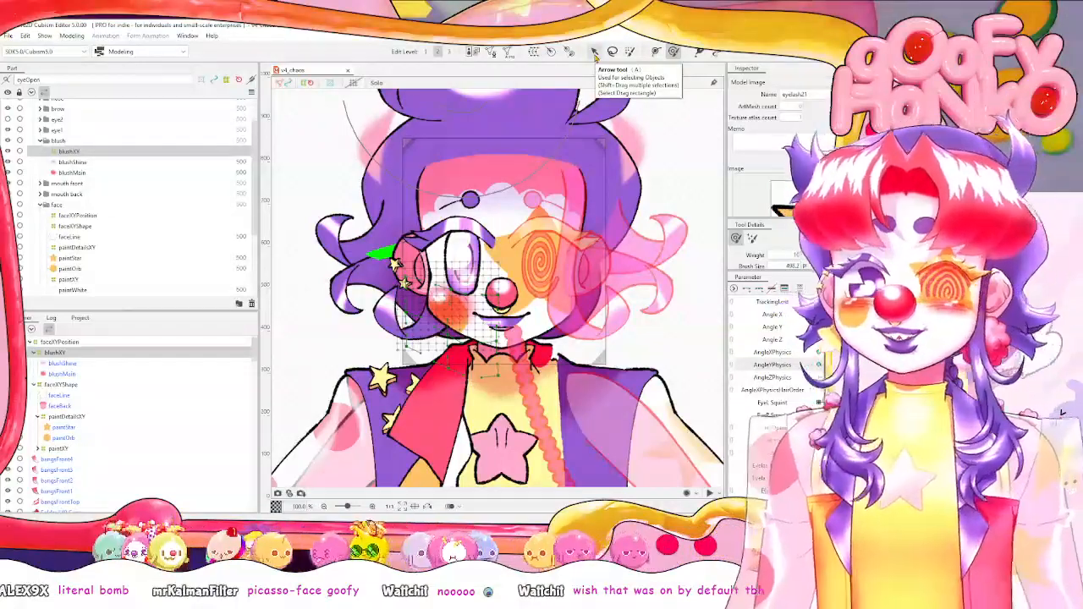
# Select the clown nose's orb mesh and open it for mesh editing.
pyautogui.click(595, 52)
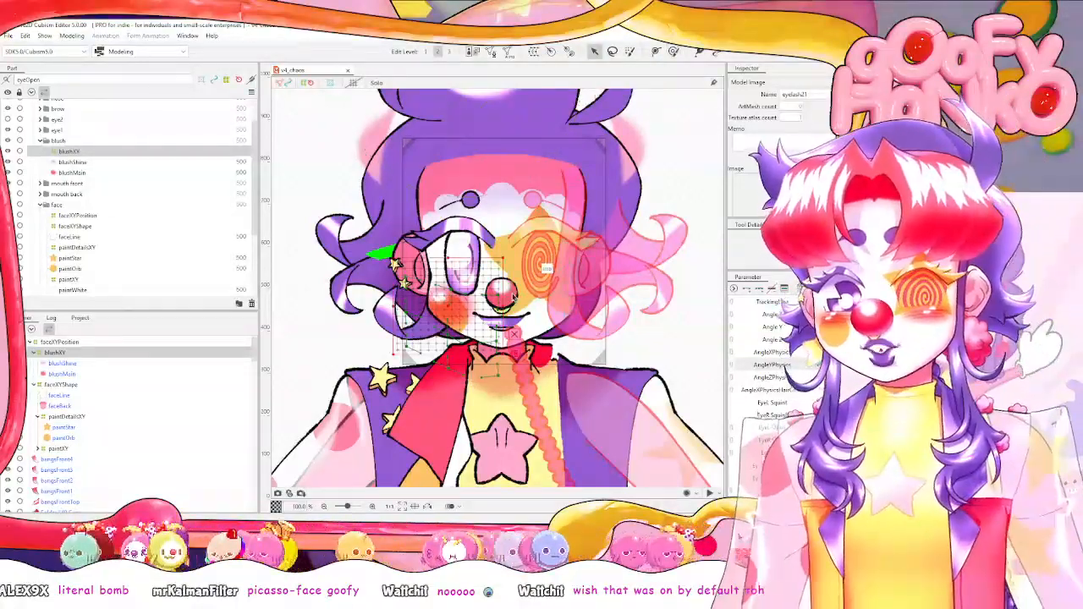
pyautogui.click(513, 298)
pyautogui.doubleClick(508, 294)
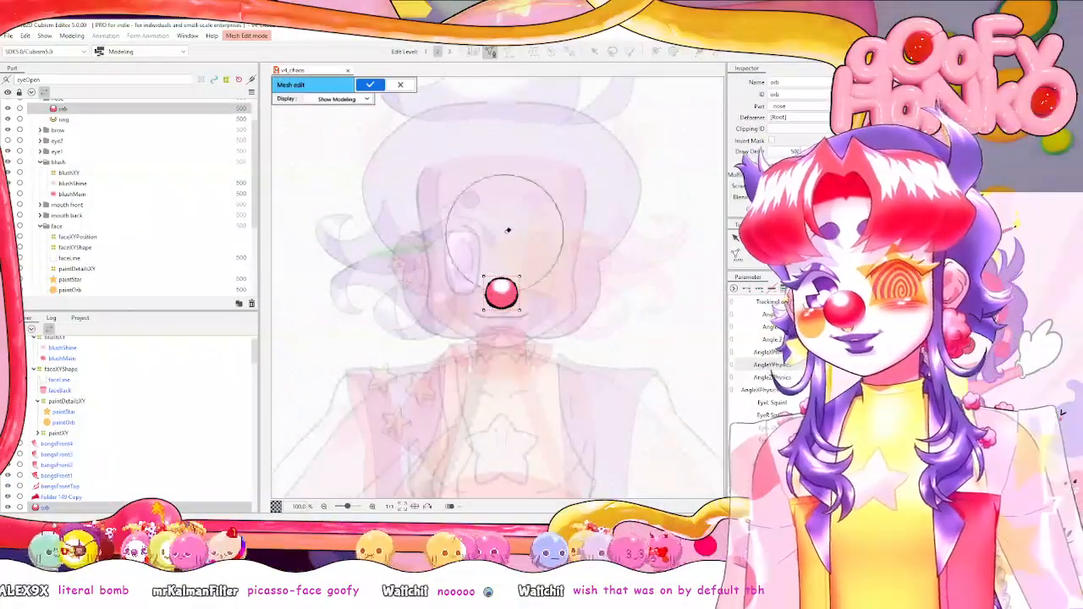
pyautogui.scroll(-1, 521, 340)
pyautogui.scroll(3, 508, 376)
pyautogui.moveTo(508, 376); pyautogui.dragTo(508, 259)
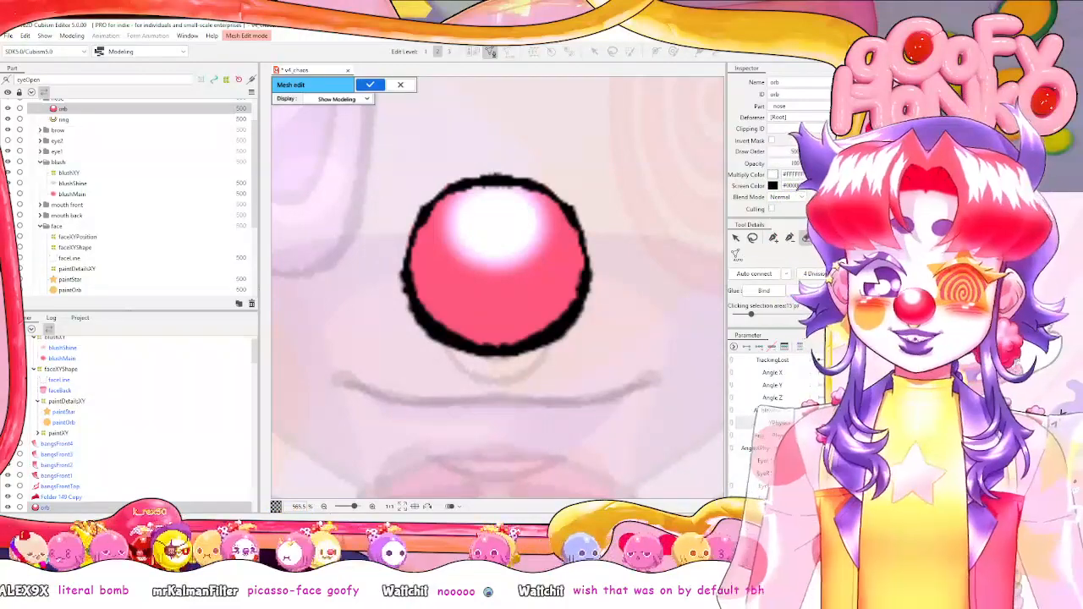
# Trace a mirrored stroke mesh along the nose orb's black outline, fit its control points and narrow the mesh width.
pyautogui.moveTo(483, 171)
pyautogui.mouseDown()
pyautogui.moveTo(414, 206)
pyautogui.moveTo(399, 271)
pyautogui.moveTo(398, 296)
pyautogui.moveTo(452, 344)
pyautogui.moveTo(479, 344)
pyautogui.mouseUp()
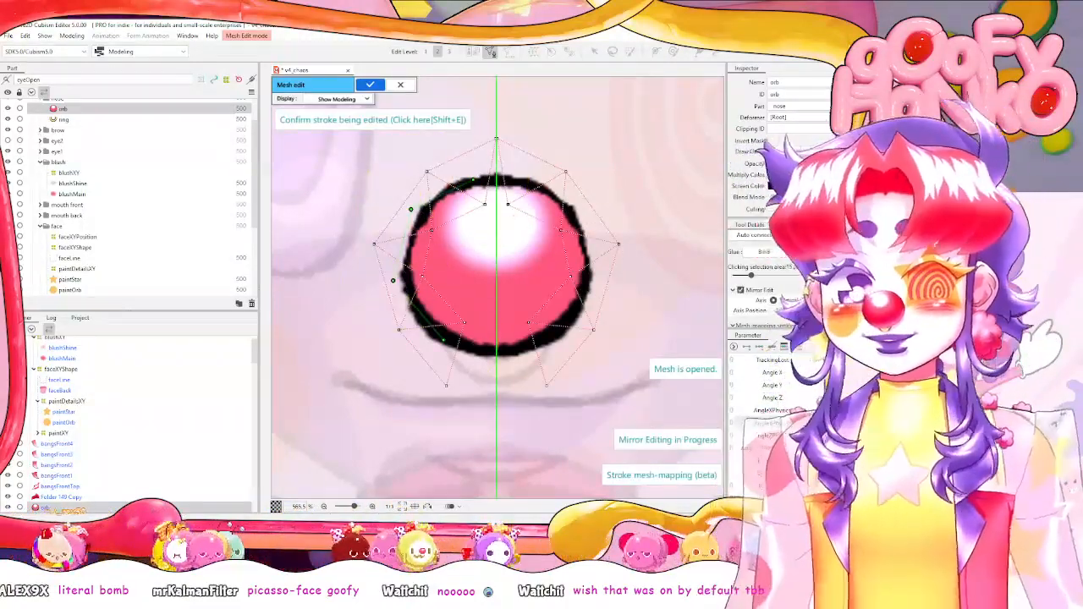
pyautogui.click(475, 350)
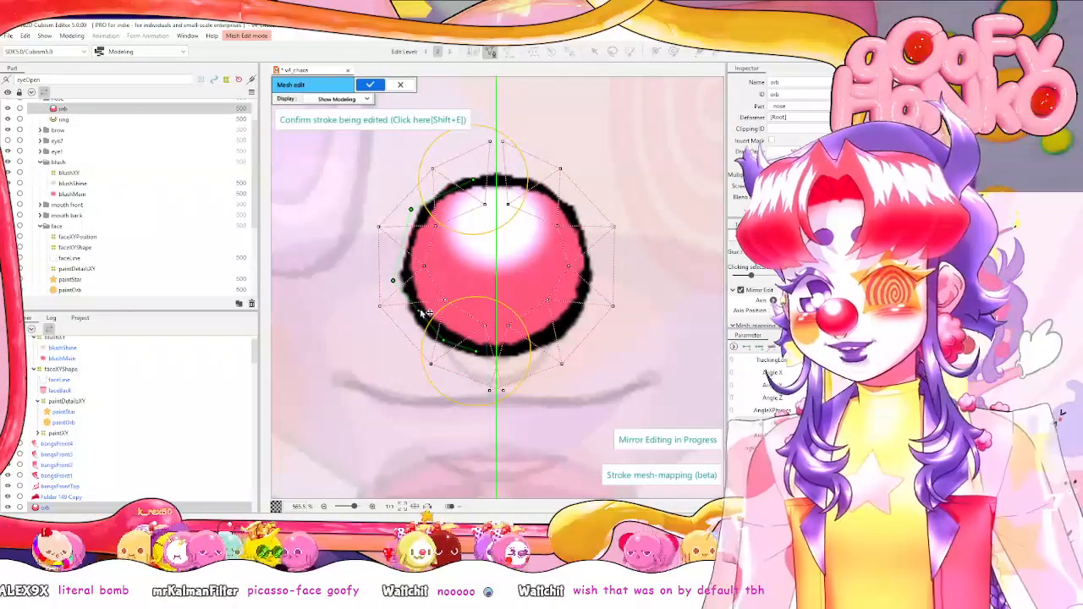
pyautogui.click(415, 318)
pyautogui.click(407, 236)
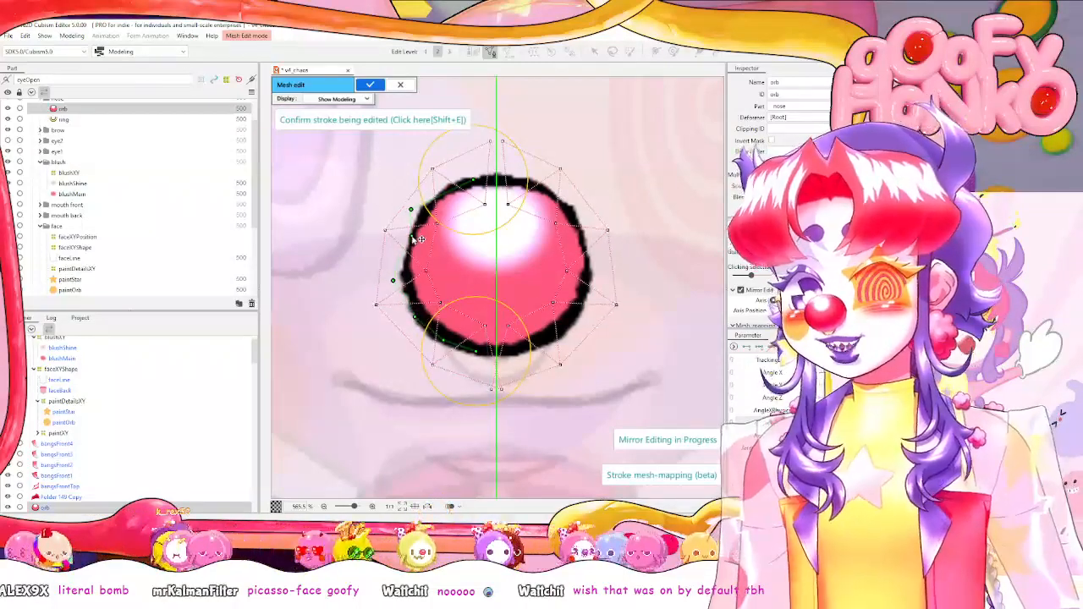
pyautogui.moveTo(411, 210); pyautogui.dragTo(425, 210)
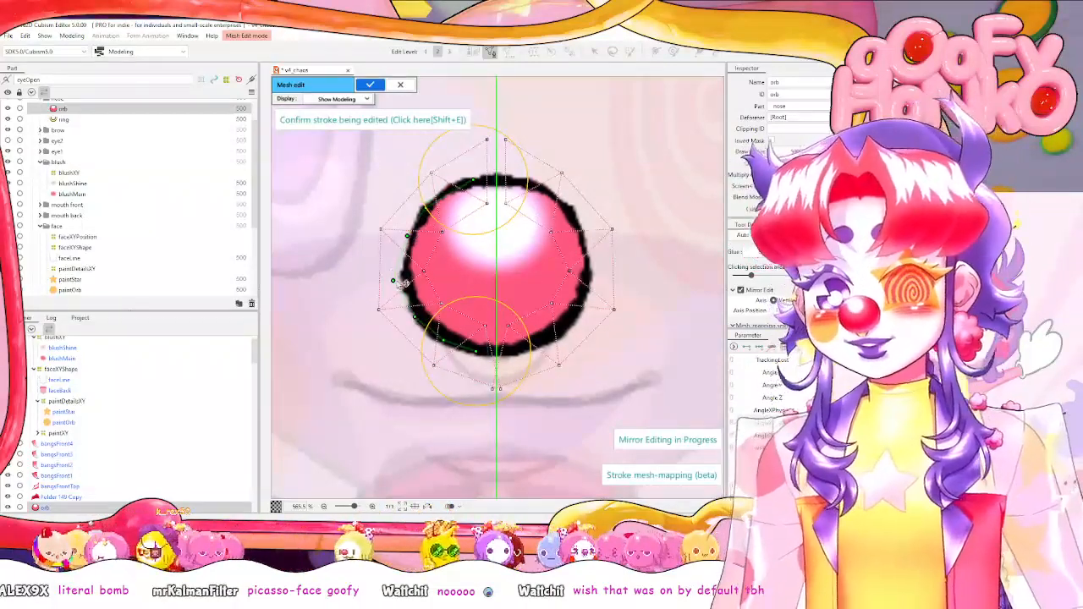
pyautogui.moveTo(395, 280); pyautogui.dragTo(409, 273)
pyautogui.scroll(-3, 779, 284)
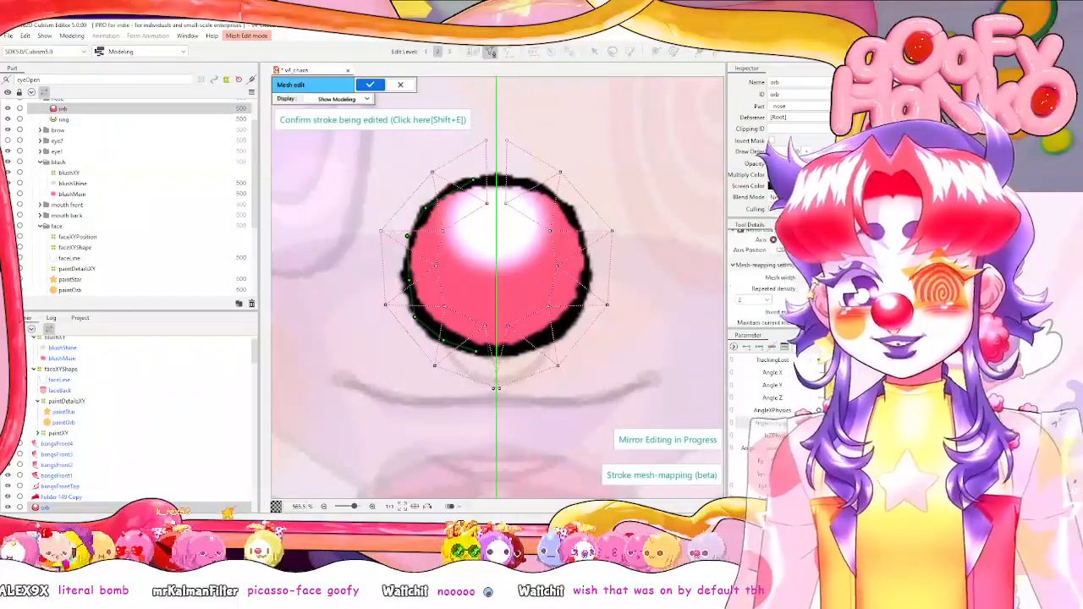
pyautogui.moveTo(847, 278)
pyautogui.mouseDown()
pyautogui.moveTo(821, 277)
pyautogui.moveTo(837, 289)
pyautogui.mouseUp()
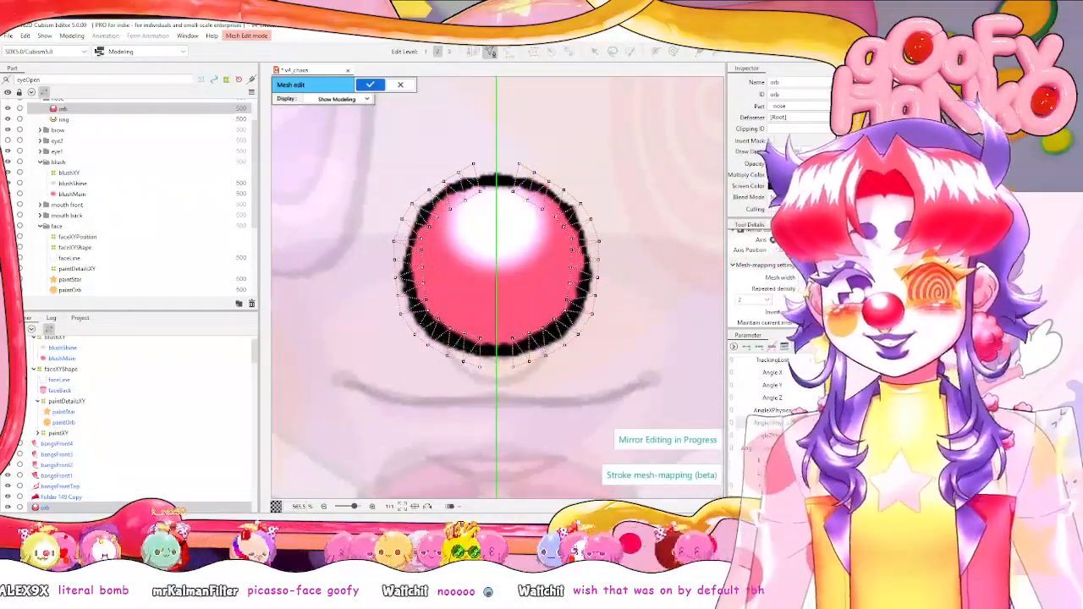
# Add vertices on the mirror axis and beside it to close the orb's outline mesh at its top and bottom.
pyautogui.click(773, 238)
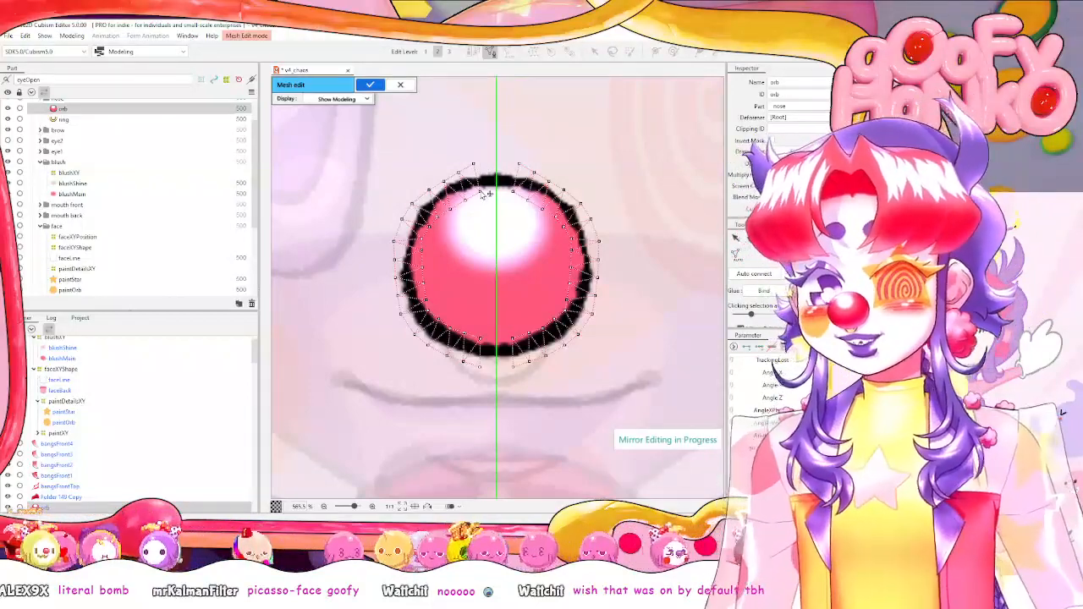
pyautogui.scroll(3, 491, 163)
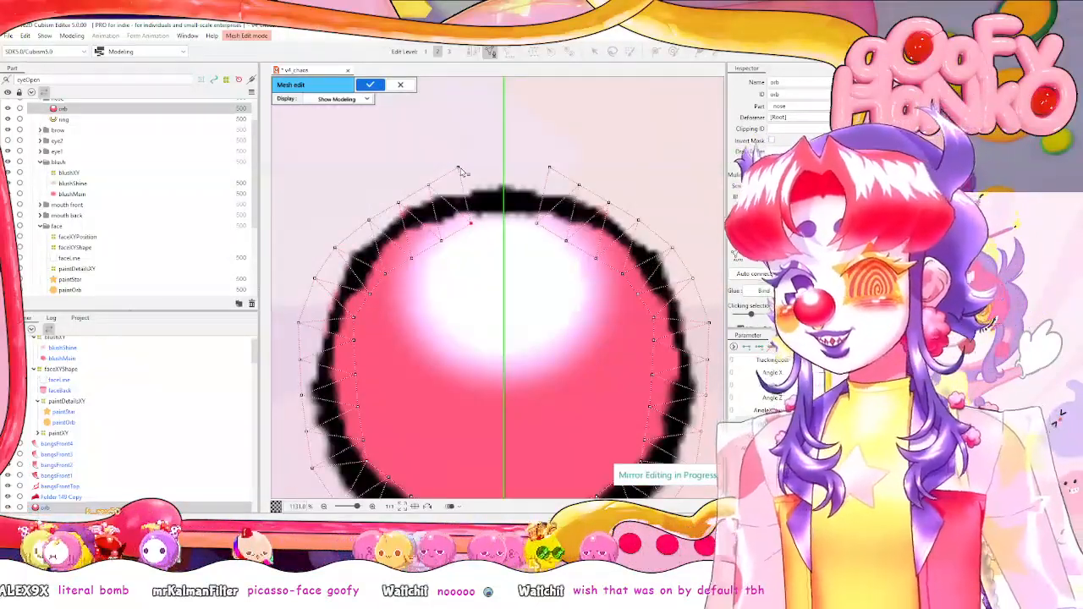
pyautogui.click(493, 222)
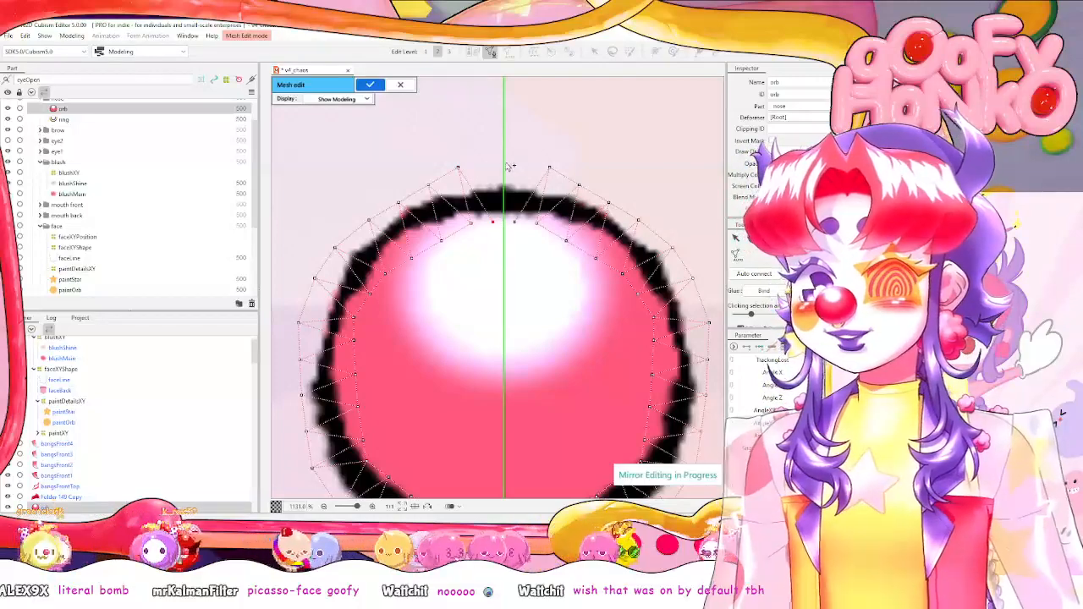
pyautogui.click(505, 163)
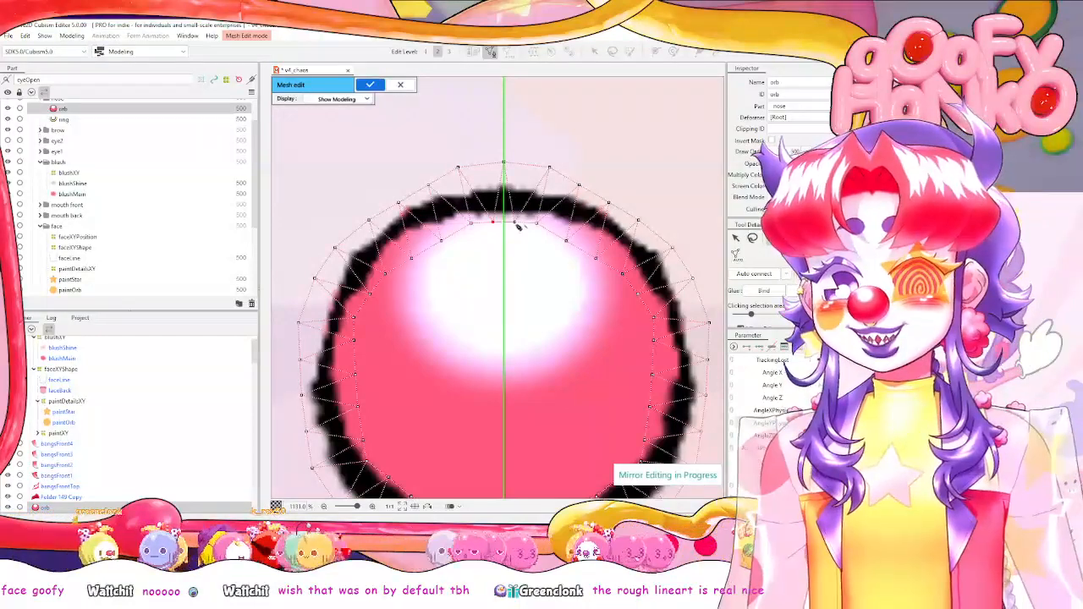
pyautogui.moveTo(537, 290); pyautogui.dragTo(534, 150)
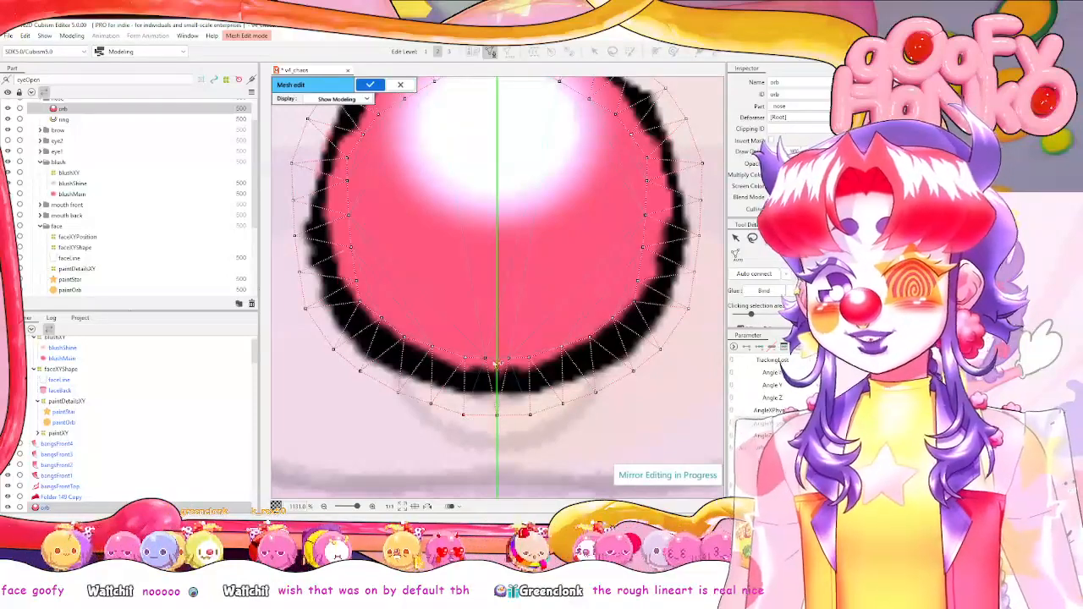
pyautogui.scroll(-2, 504, 364)
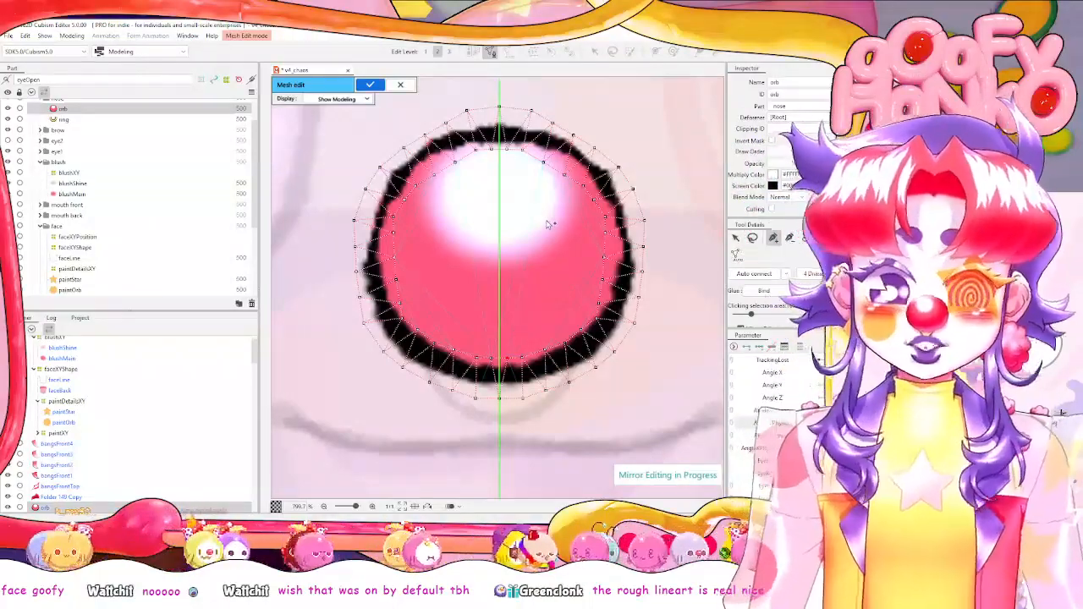
# Add mirrored vertices around the orb's white highlight down to the mirror axis, then apply the orb's mesh.
pyautogui.scroll(2, 453, 188)
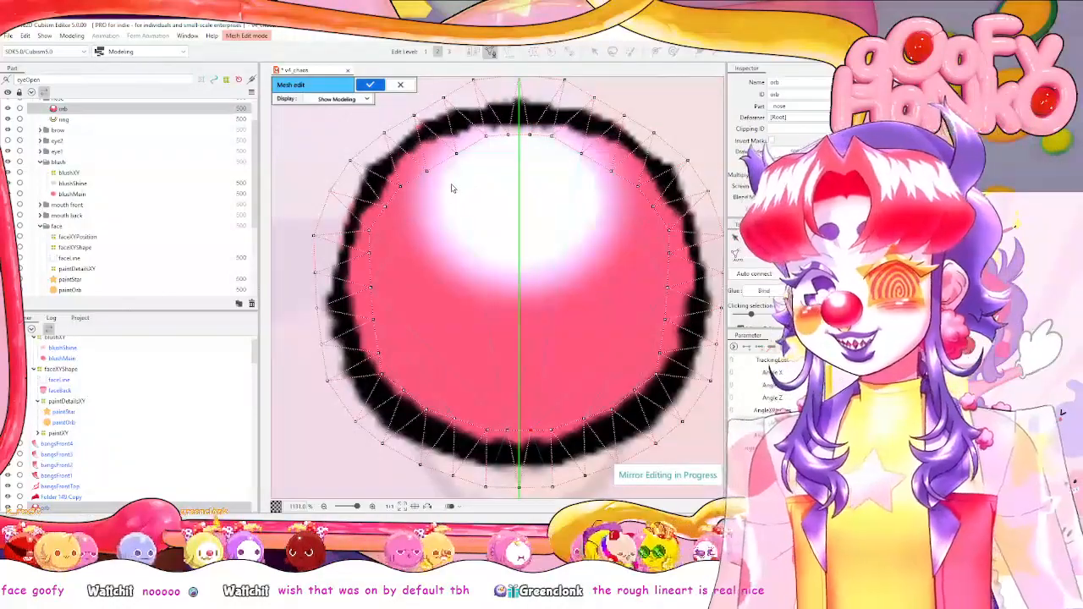
pyautogui.moveTo(452, 186); pyautogui.dragTo(448, 249)
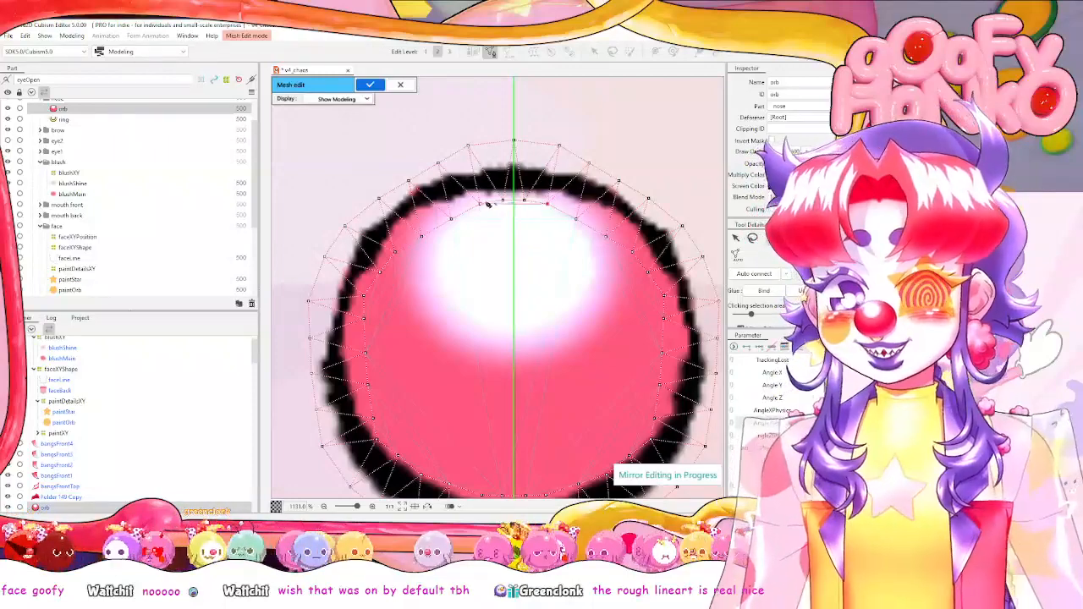
pyautogui.click(440, 239)
pyautogui.click(440, 274)
pyautogui.click(451, 304)
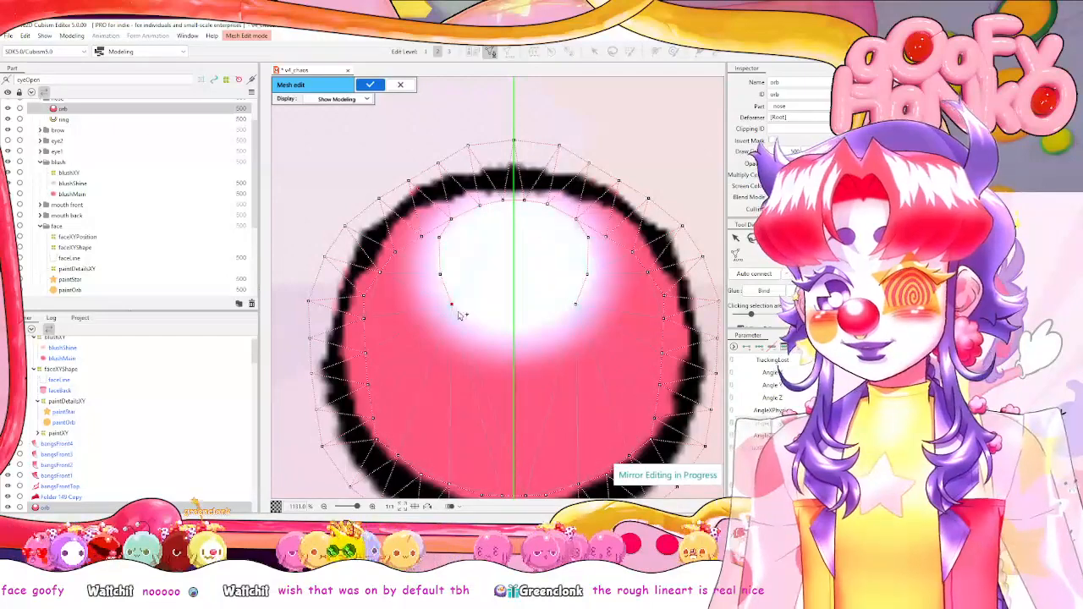
pyautogui.click(482, 324)
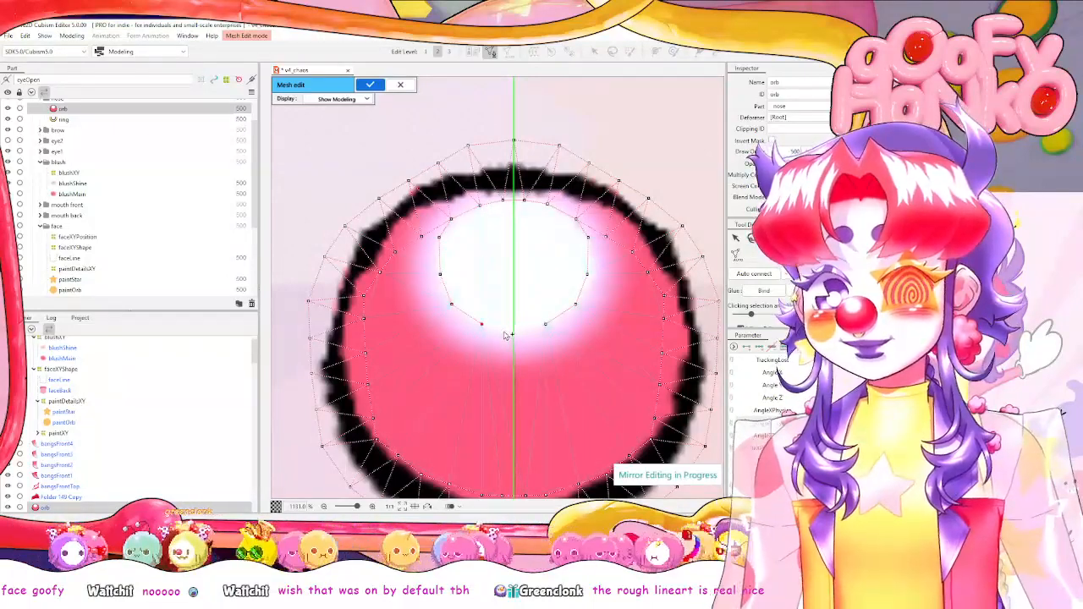
pyautogui.click(503, 332)
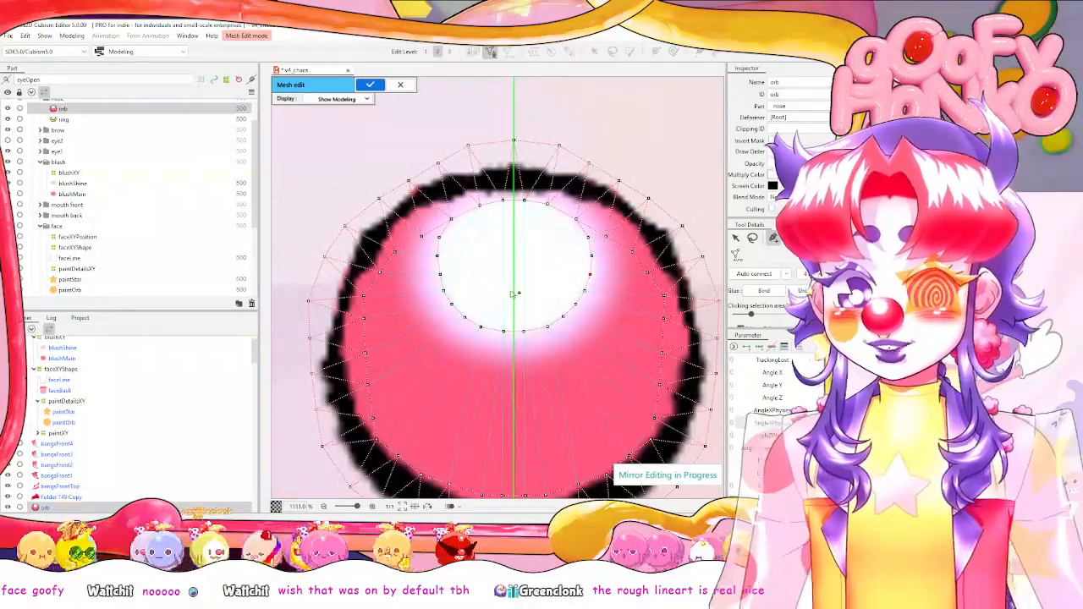
pyautogui.scroll(-2, 449, 279)
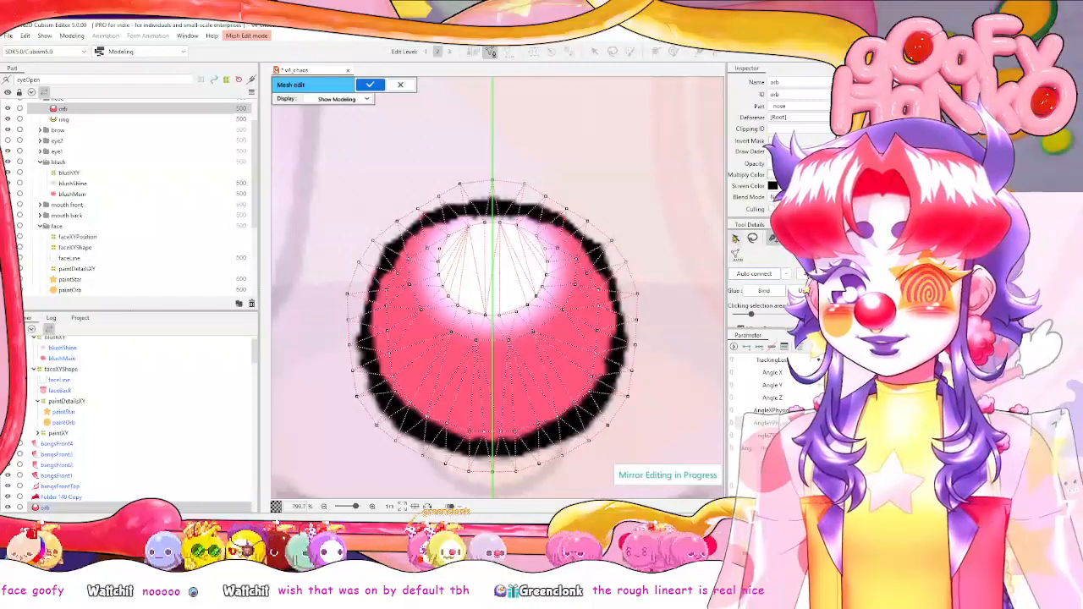
pyautogui.click(370, 85)
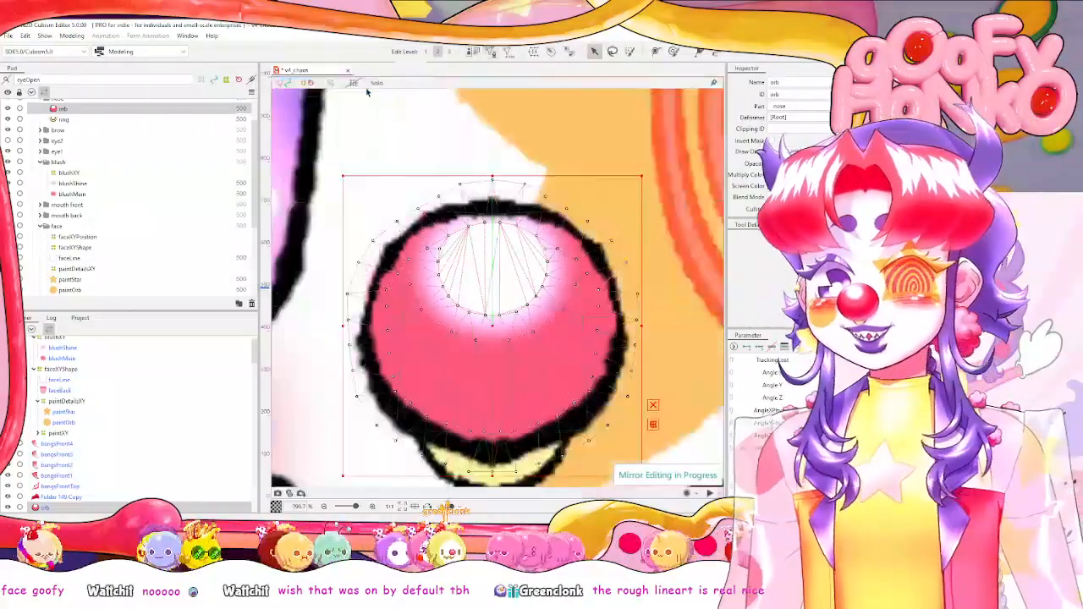
# Select the nose's ring mesh and open it for manual mesh editing.
pyautogui.scroll(-3, 635, 169)
pyautogui.scroll(1, 636, 174)
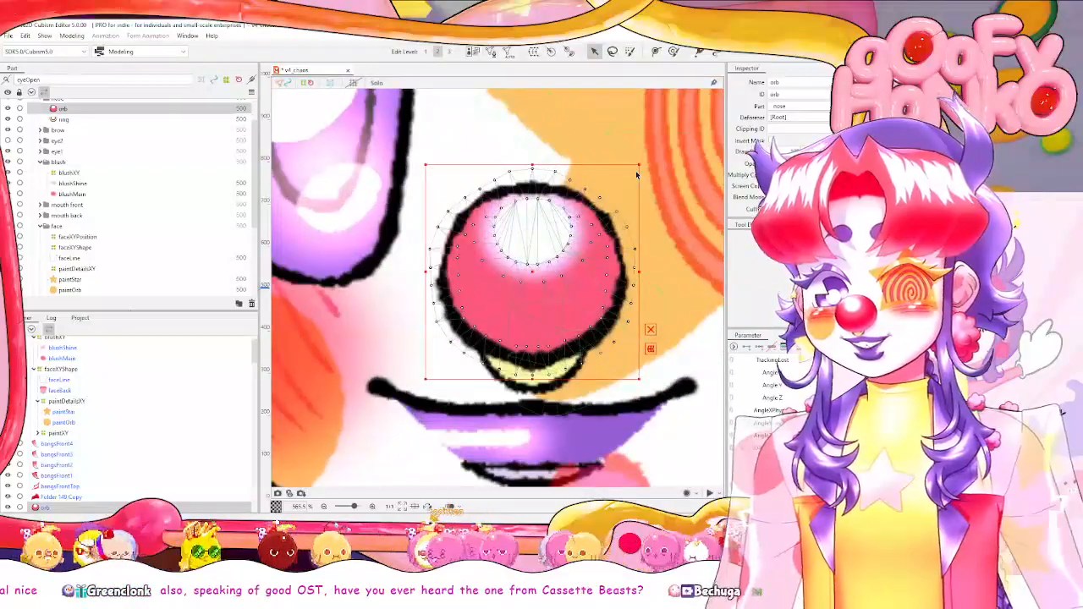
pyautogui.scroll(-2, 636, 173)
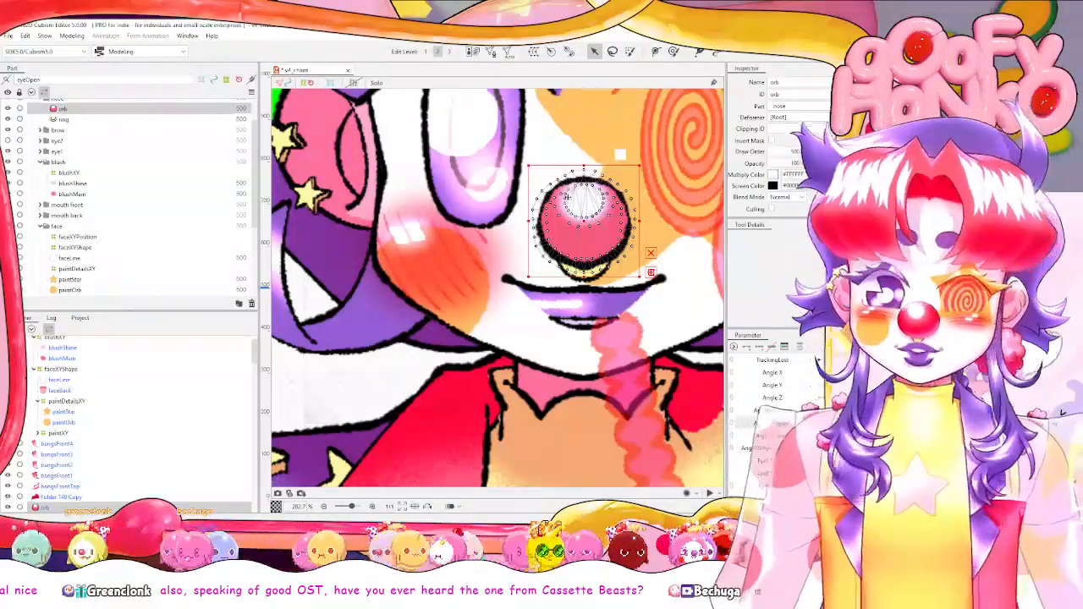
pyautogui.scroll(4, 576, 237)
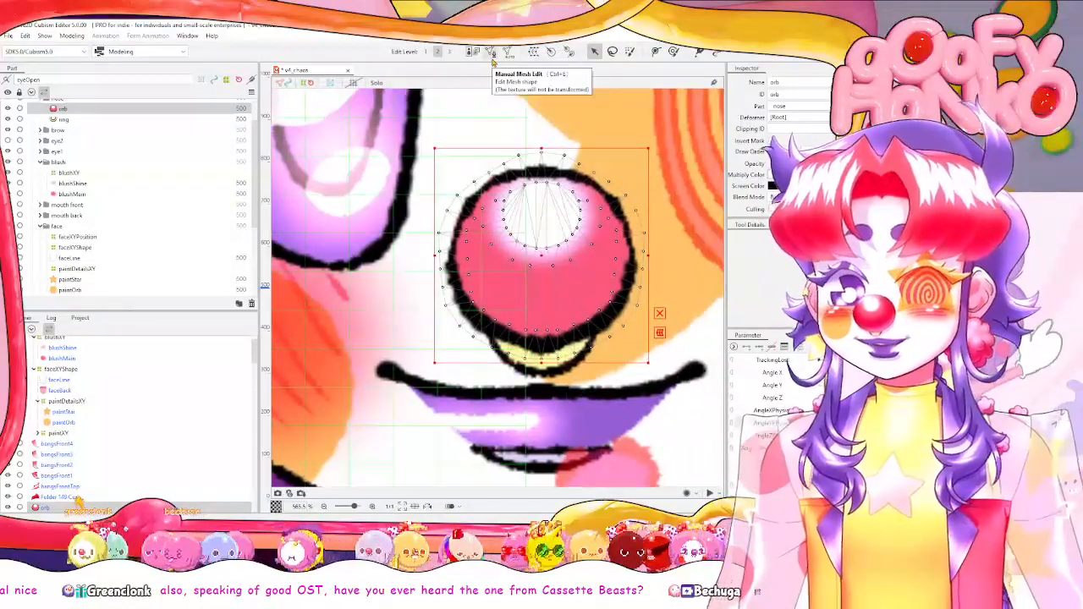
pyautogui.click(183, 121)
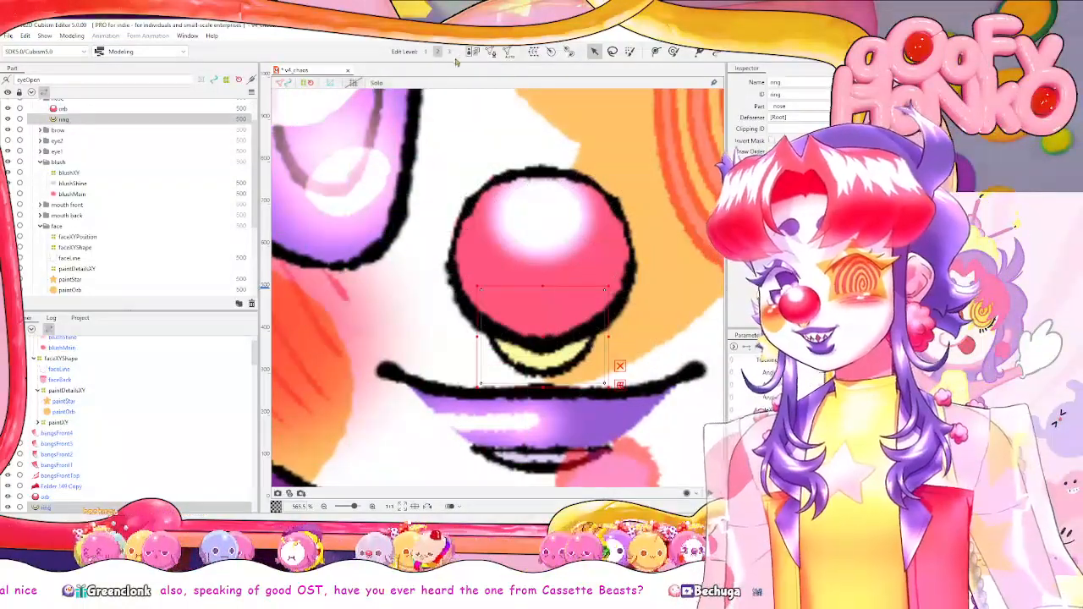
pyautogui.click(490, 53)
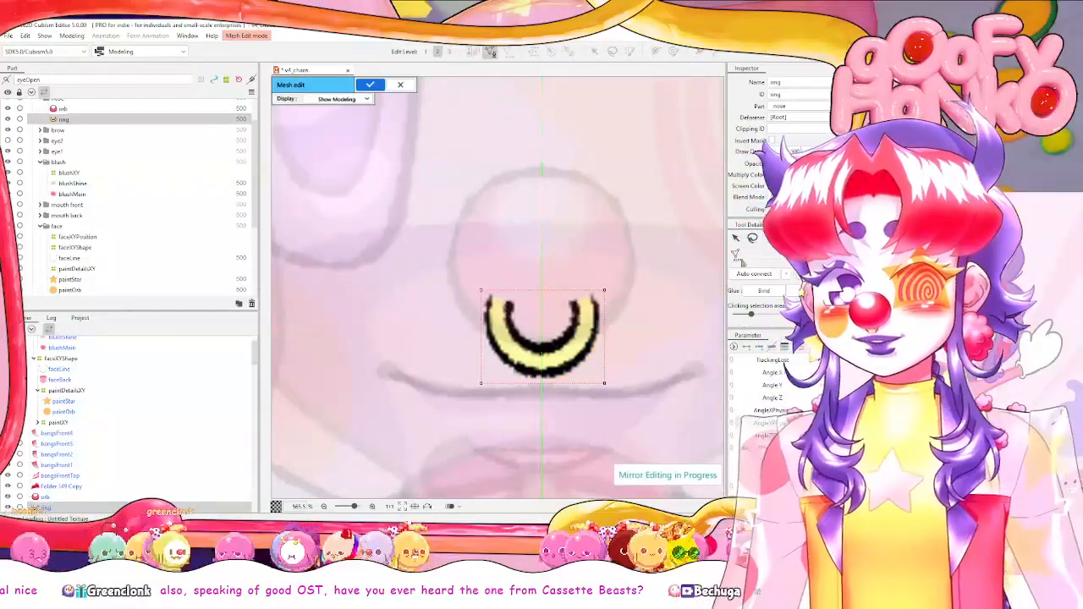
pyautogui.scroll(3, 518, 326)
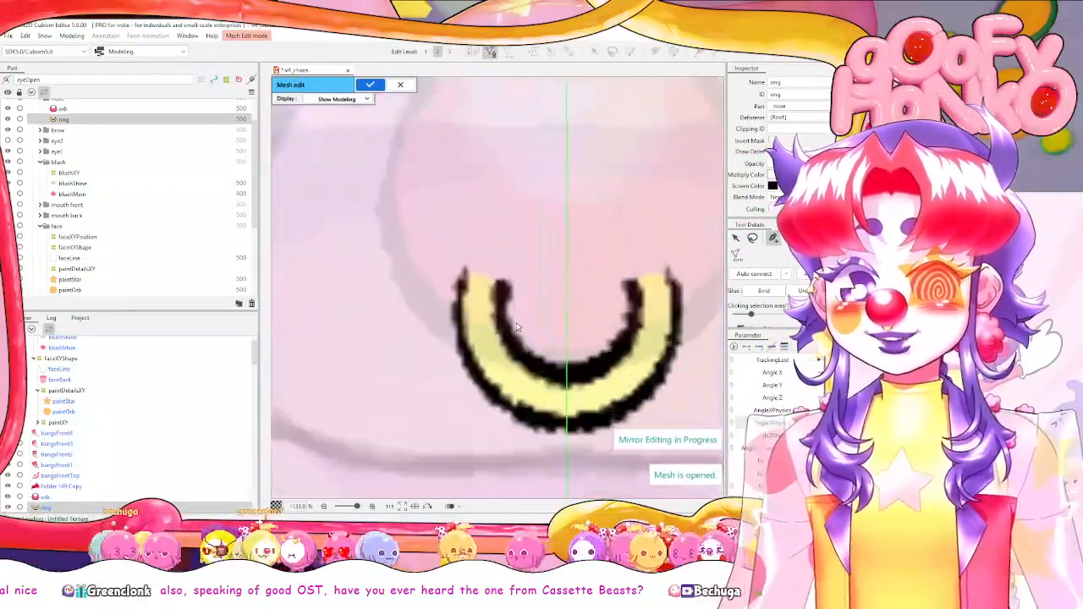
# Place mirrored vertices along the inside of the nose ring's inner black edge down to the mirror axis.
pyautogui.click(523, 287)
pyautogui.click(517, 310)
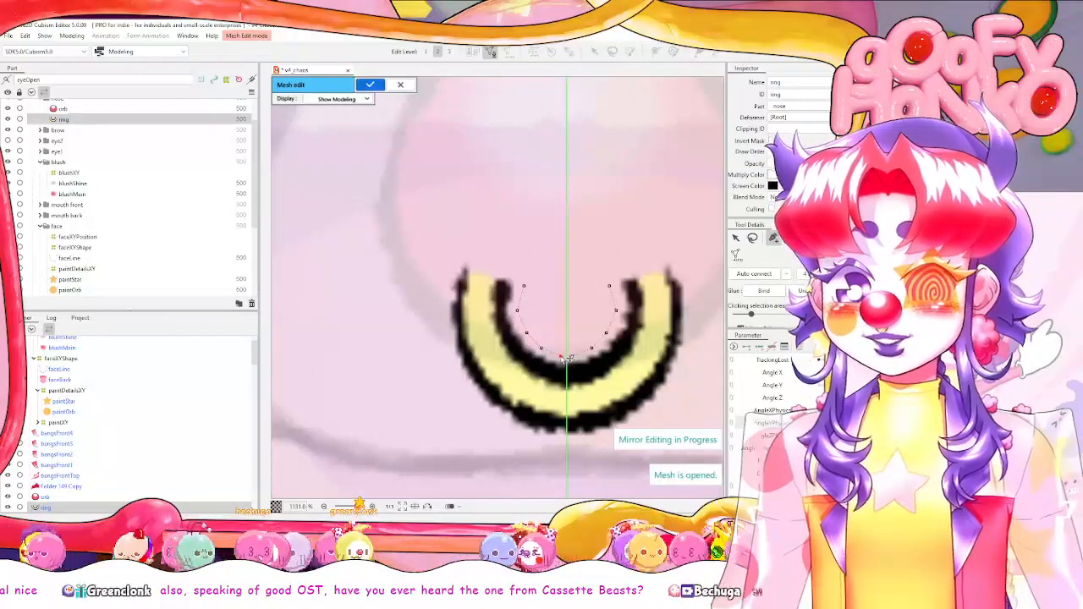
pyautogui.click(556, 354)
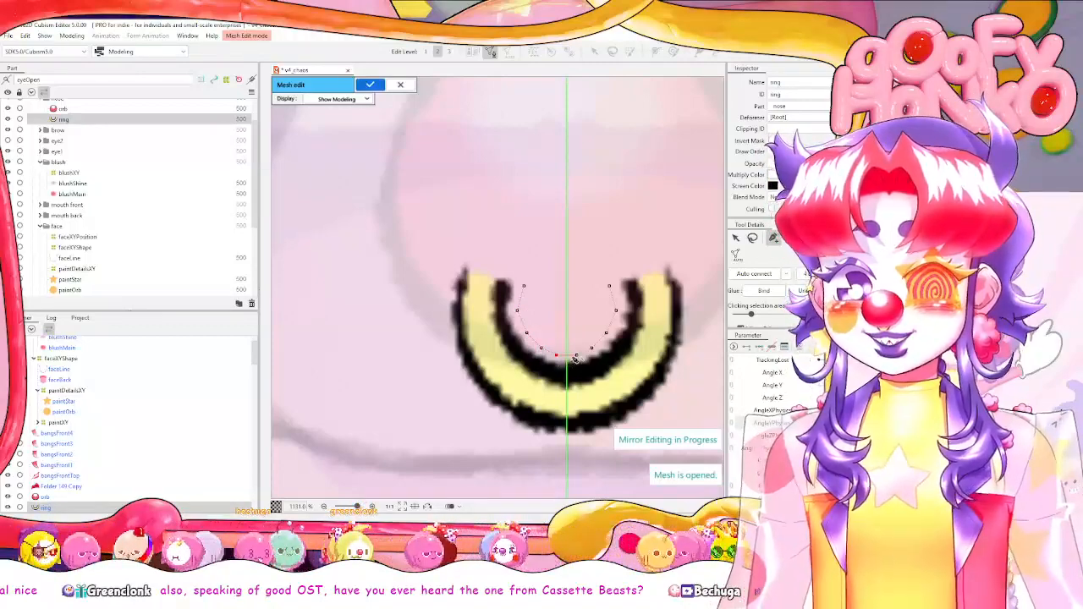
# Continue the mirrored vertex outline over the ring's open ends and around its outer black edge to the bottom.
pyautogui.click(498, 263)
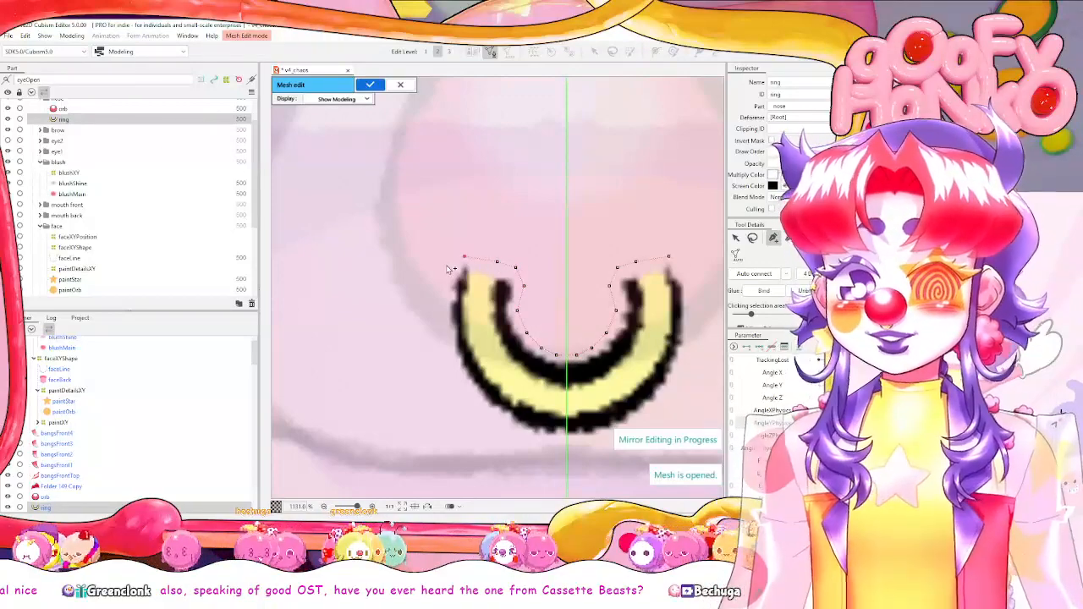
pyautogui.click(454, 371)
pyautogui.moveTo(454, 371); pyautogui.dragTo(431, 318)
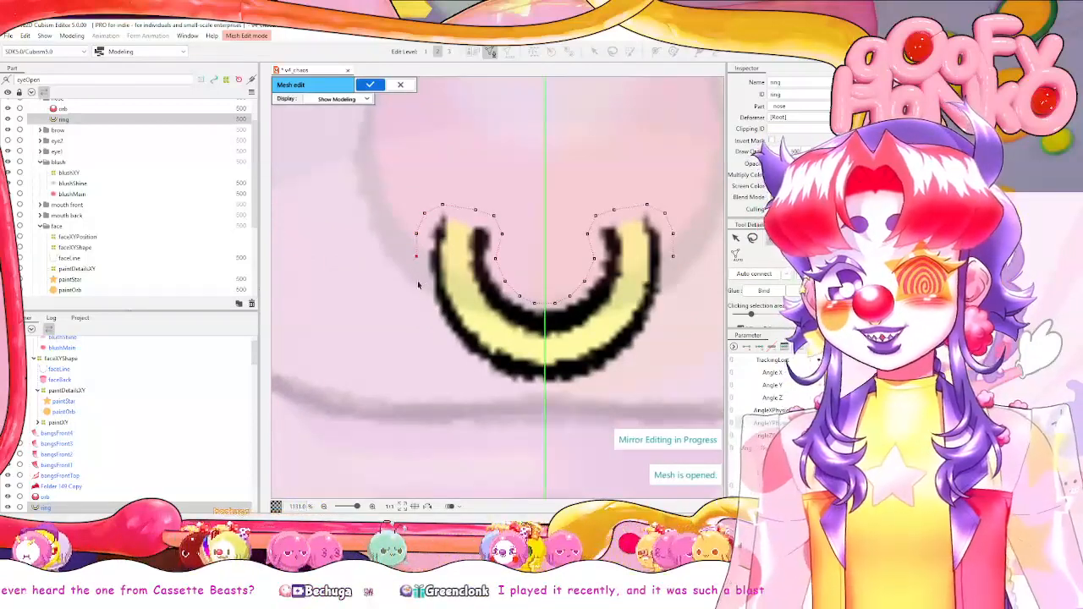
pyautogui.moveTo(416, 256); pyautogui.dragTo(413, 260)
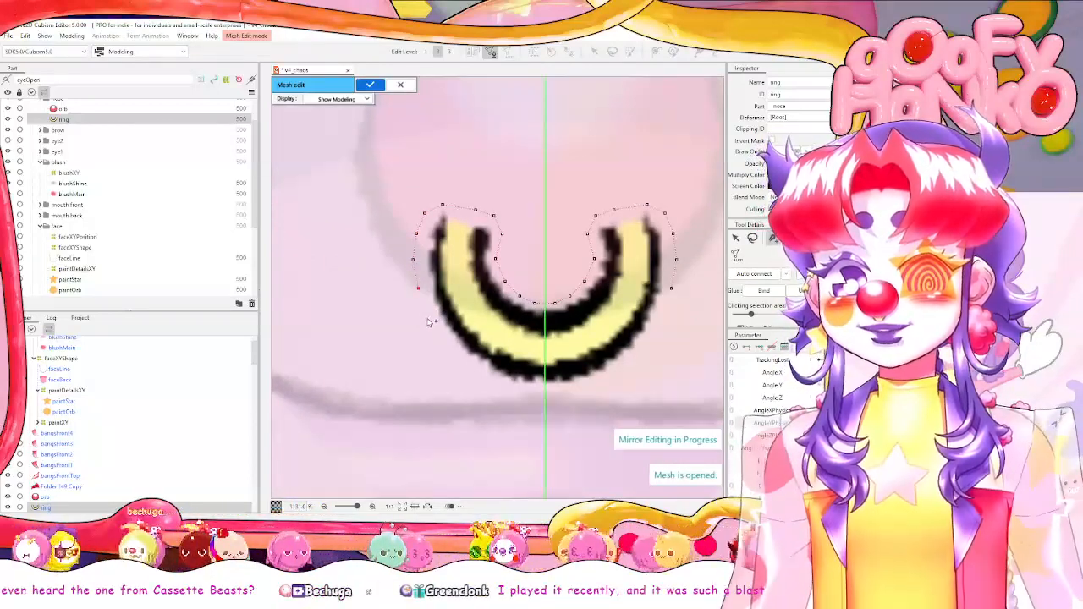
pyautogui.click(441, 347)
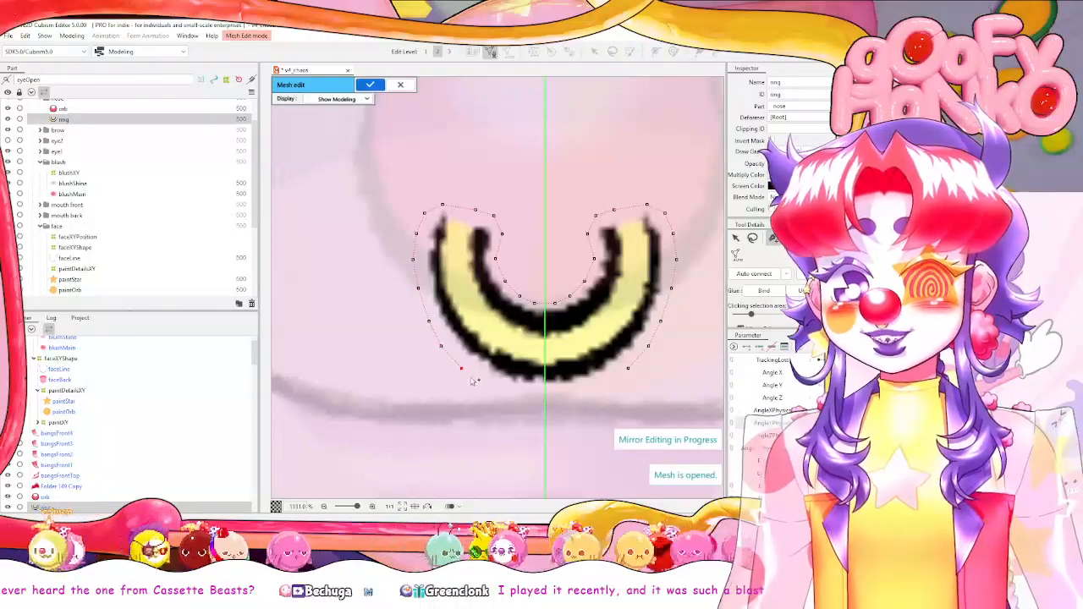
pyautogui.click(502, 390)
pyautogui.click(525, 393)
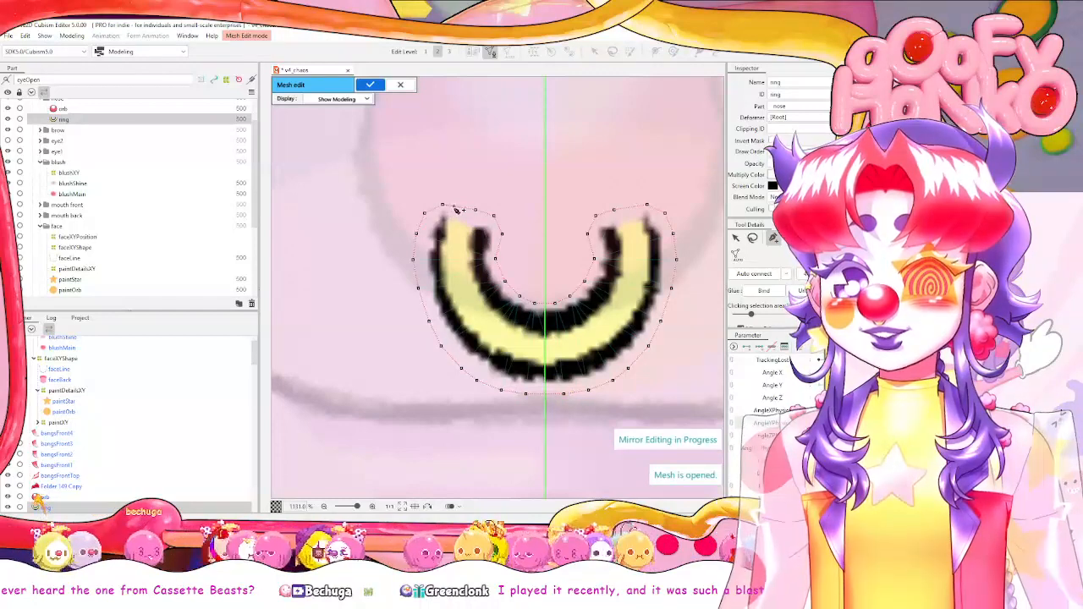
# Add a mirrored row of vertices through the ring's yellow band, following its outer side and joining across the axis.
pyautogui.click(452, 243)
pyautogui.click(452, 271)
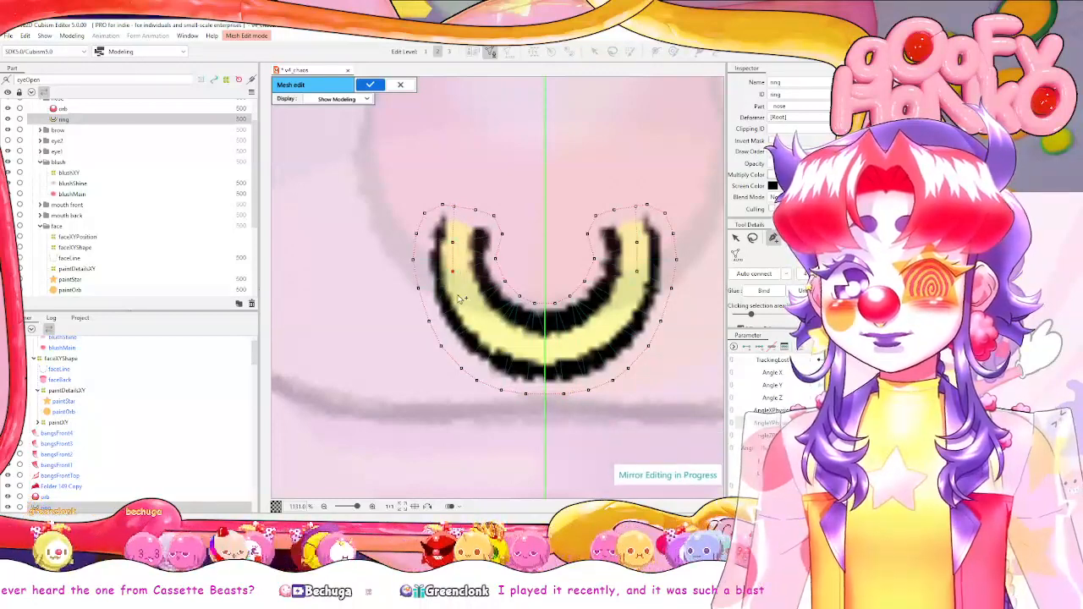
pyautogui.click(472, 320)
pyautogui.click(486, 333)
pyautogui.click(504, 343)
pyautogui.click(530, 350)
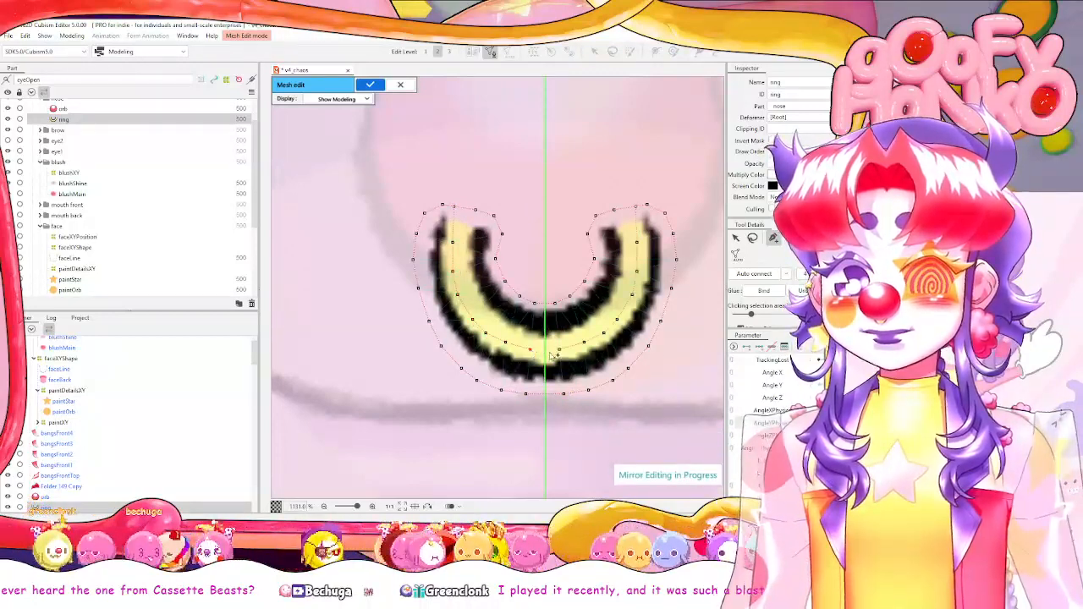
pyautogui.click(558, 349)
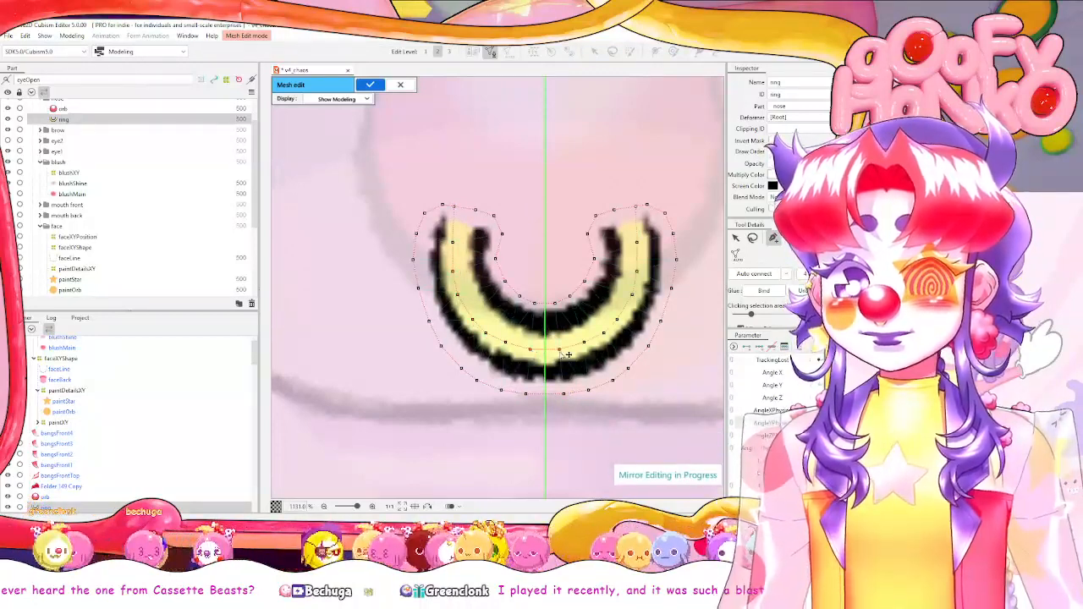
# Add a second mirrored row of vertices along the inner side of the ring's yellow band and apply the mesh.
pyautogui.click(466, 245)
pyautogui.scroll(3, 469, 273)
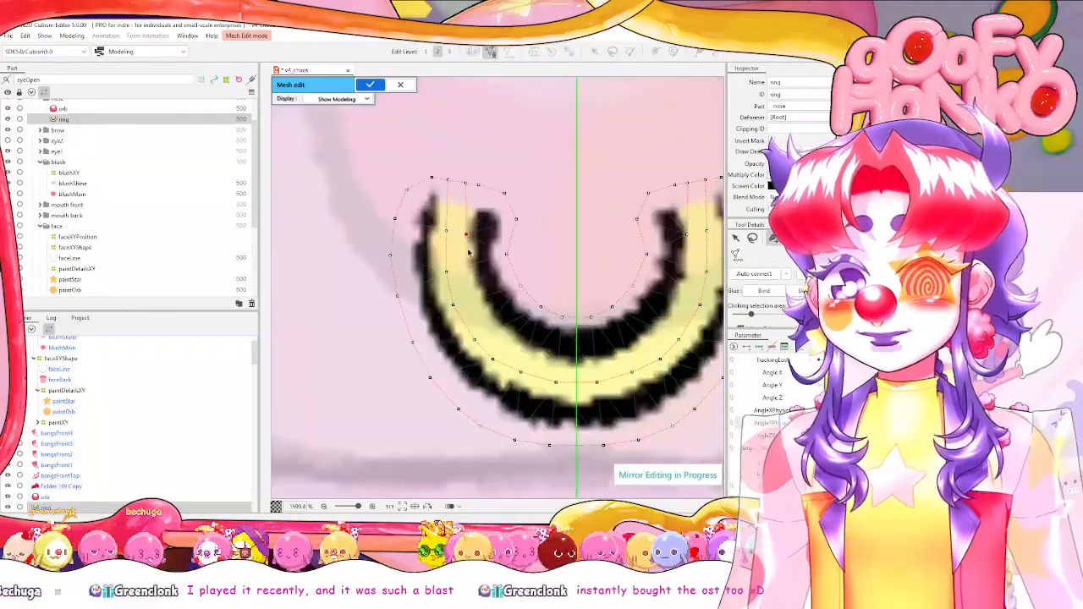
pyautogui.click(465, 182)
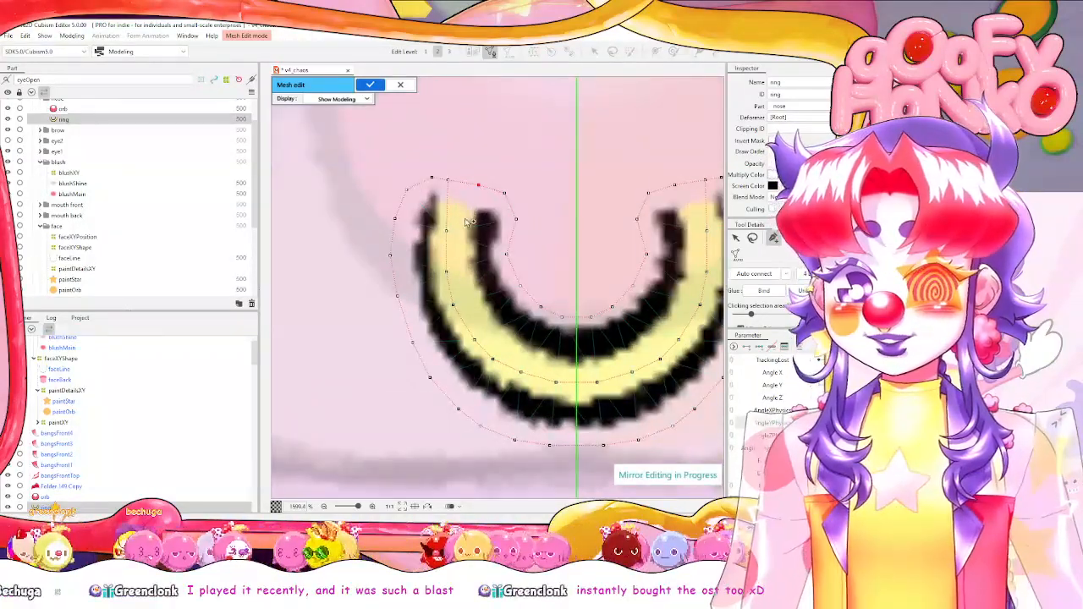
pyautogui.click(465, 218)
pyautogui.click(458, 247)
pyautogui.click(471, 296)
pyautogui.click(483, 323)
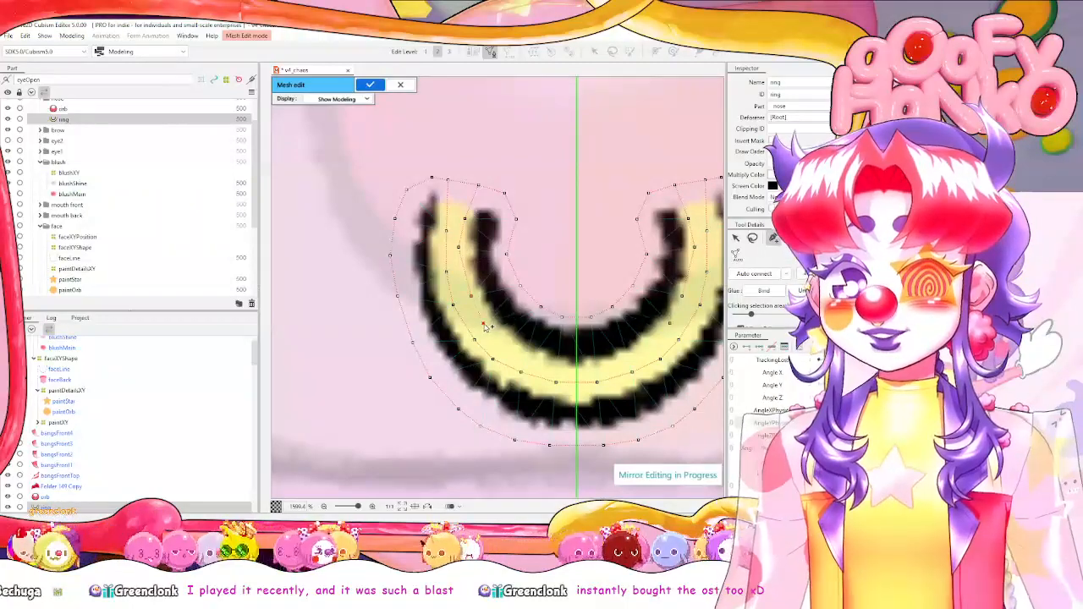
pyautogui.click(506, 346)
pyautogui.click(527, 360)
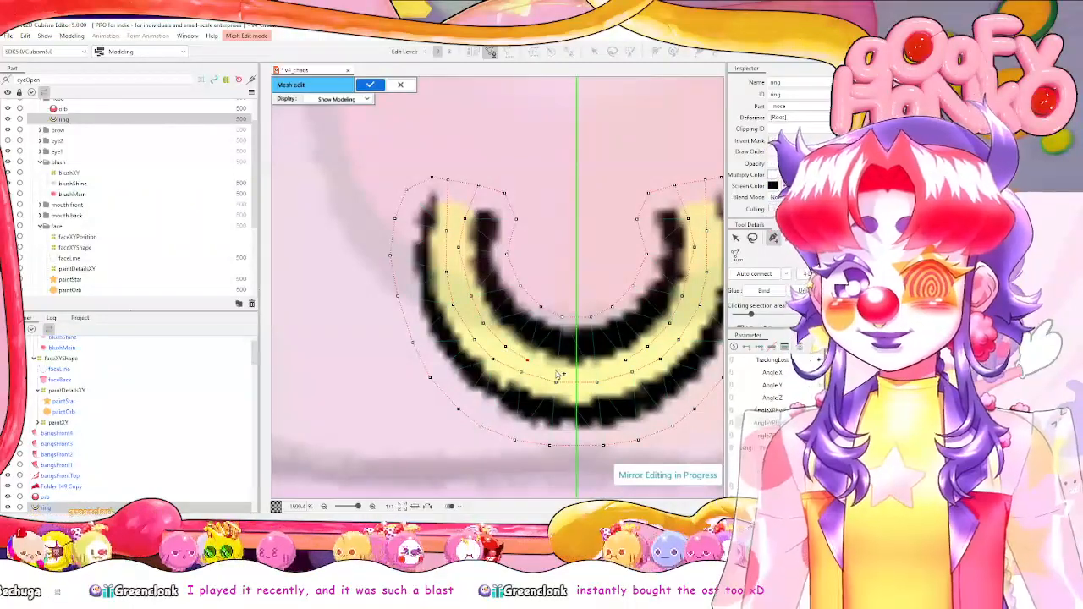
pyautogui.click(596, 374)
pyautogui.scroll(-2, 596, 375)
pyautogui.scroll(-2, 597, 375)
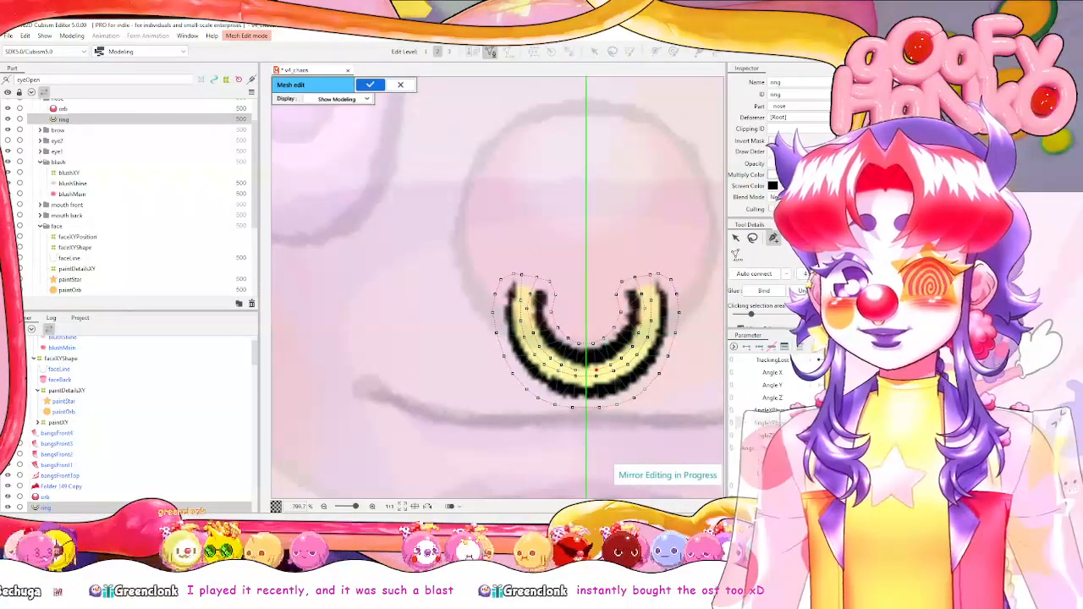
pyautogui.click(370, 85)
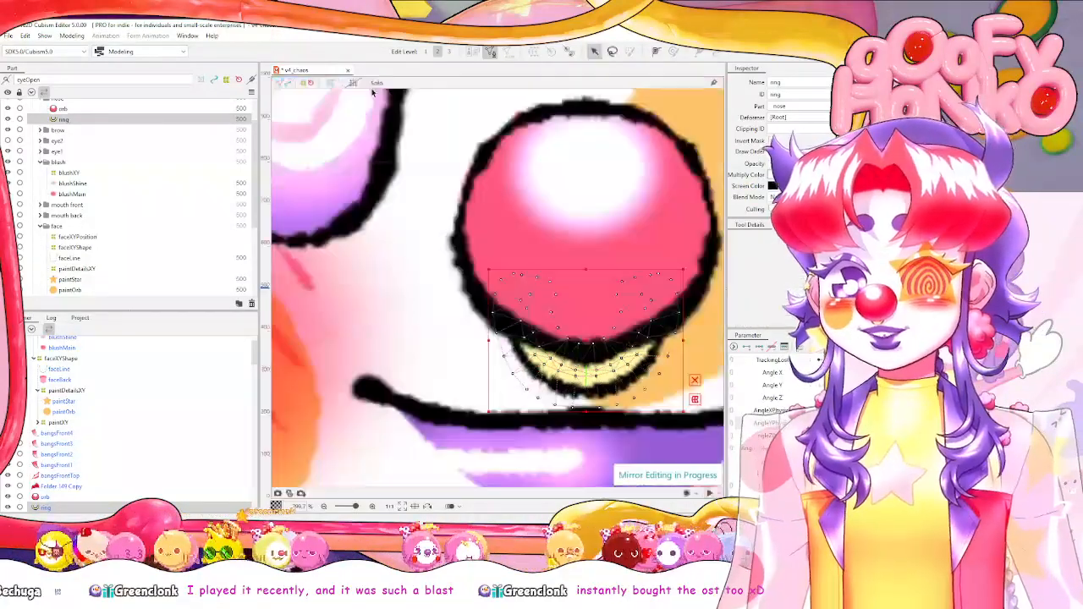
# Create a warp deformer named noseRingXY around the ring mesh and one named noseOrbXY around the orb mesh.
pyautogui.moveTo(511, 217); pyautogui.dragTo(471, 223)
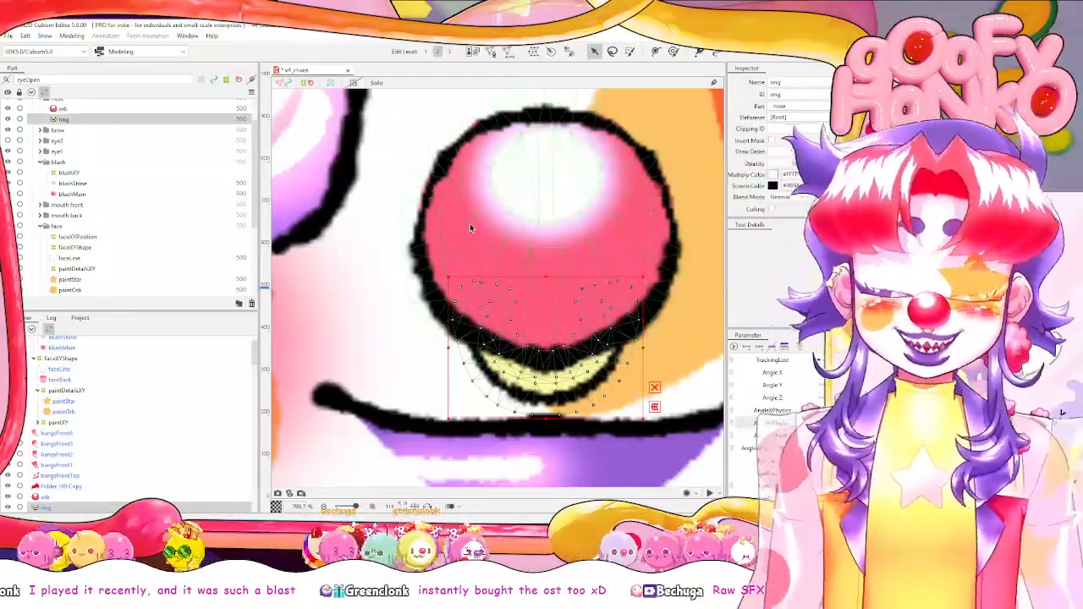
pyautogui.scroll(2, 142, 213)
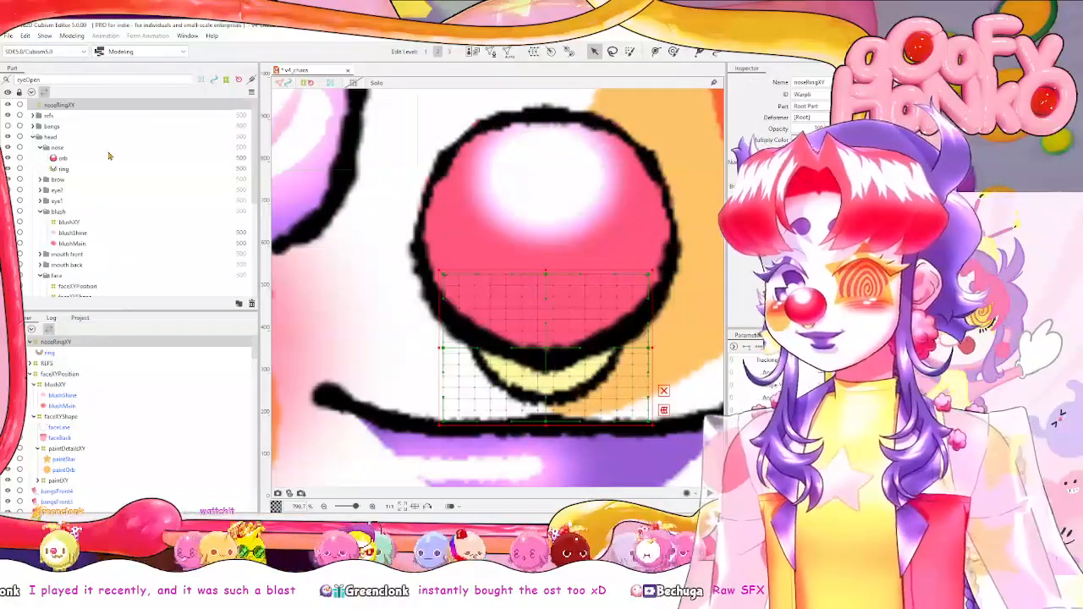
pyautogui.scroll(1, 139, 127)
pyautogui.click(115, 159)
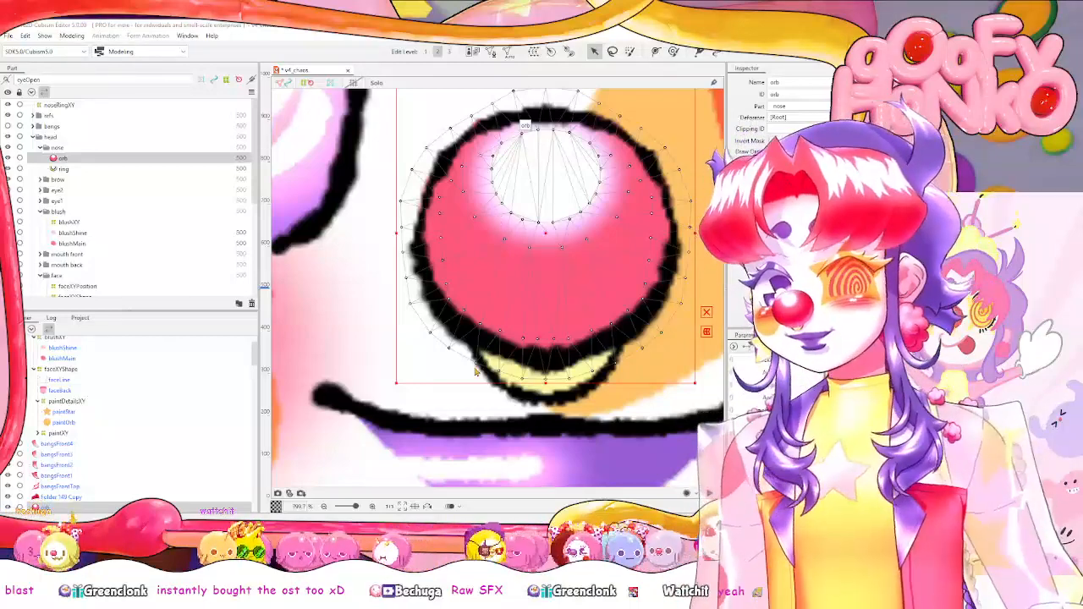
pyautogui.scroll(1, 93, 119)
# Select the noseOrbXY and noseRingXY deformers together and create a parent warp deformer named noseXY around them.
pyautogui.click(93, 106)
pyautogui.keyDown('ctrl'); pyautogui.click(93, 110); pyautogui.keyUp('ctrl')
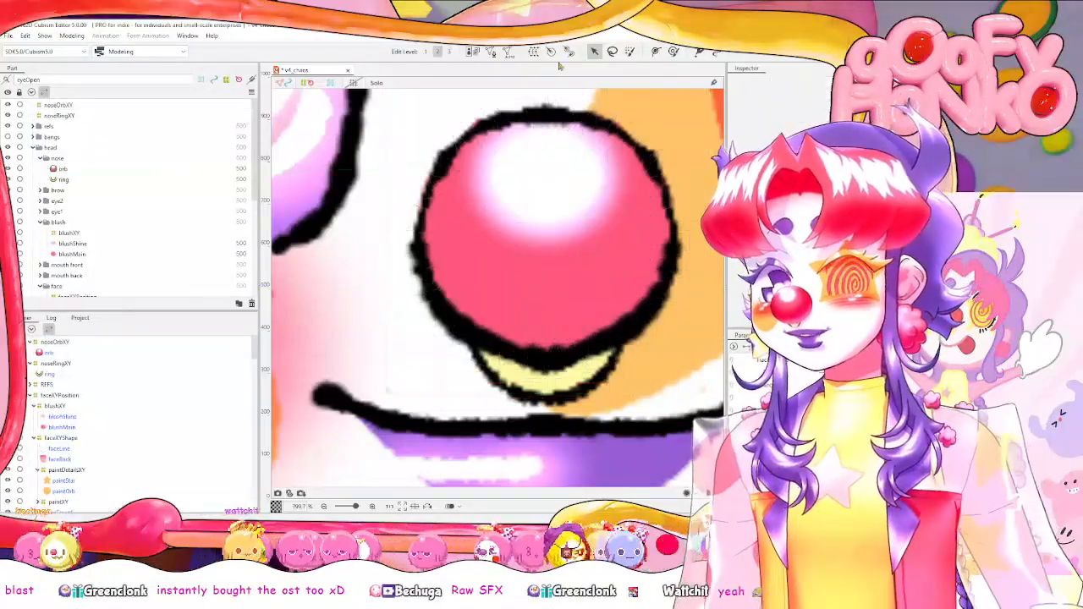
pyautogui.click(121, 107)
pyautogui.keyDown('ctrl'); pyautogui.click(106, 117); pyautogui.keyUp('ctrl')
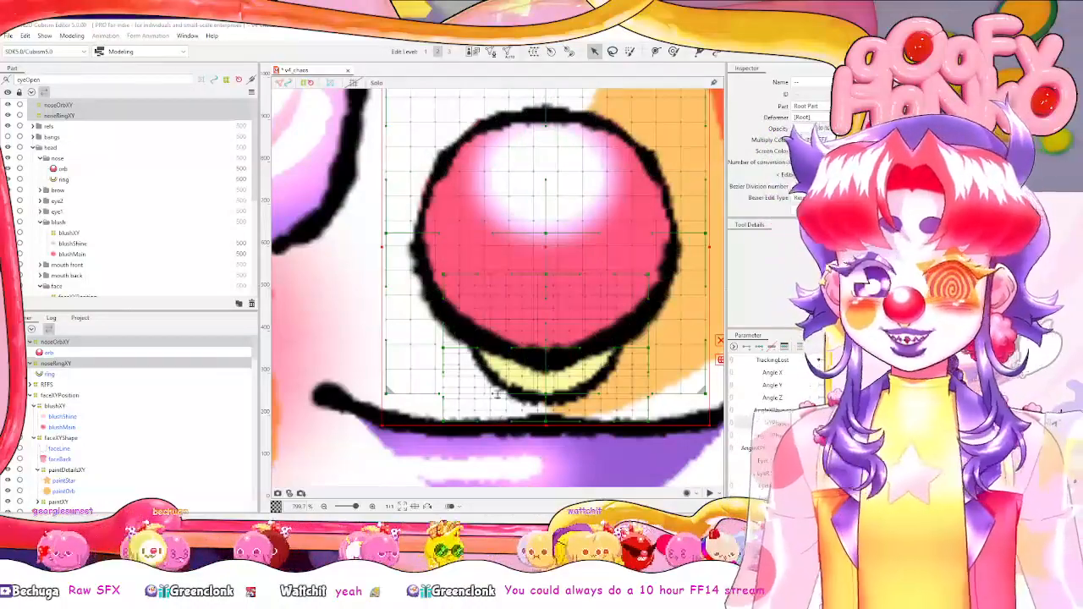
pyautogui.click(486, 377)
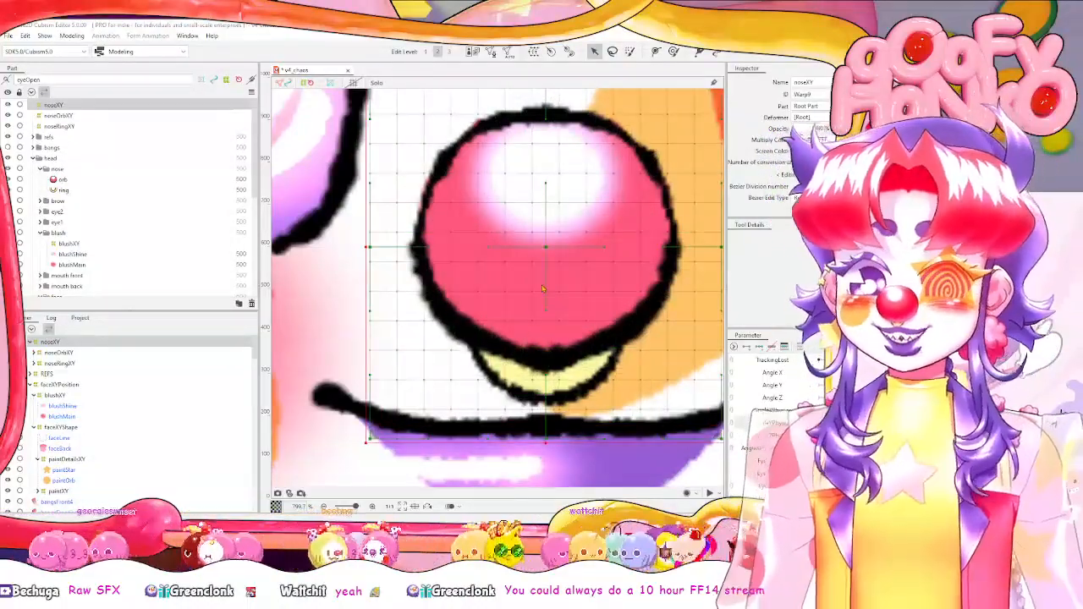
# Save the model and key noseXY on AngleXPhysics, shifting the nose sideways onto the turned face.
pyautogui.hotkey('ctrl', 's')
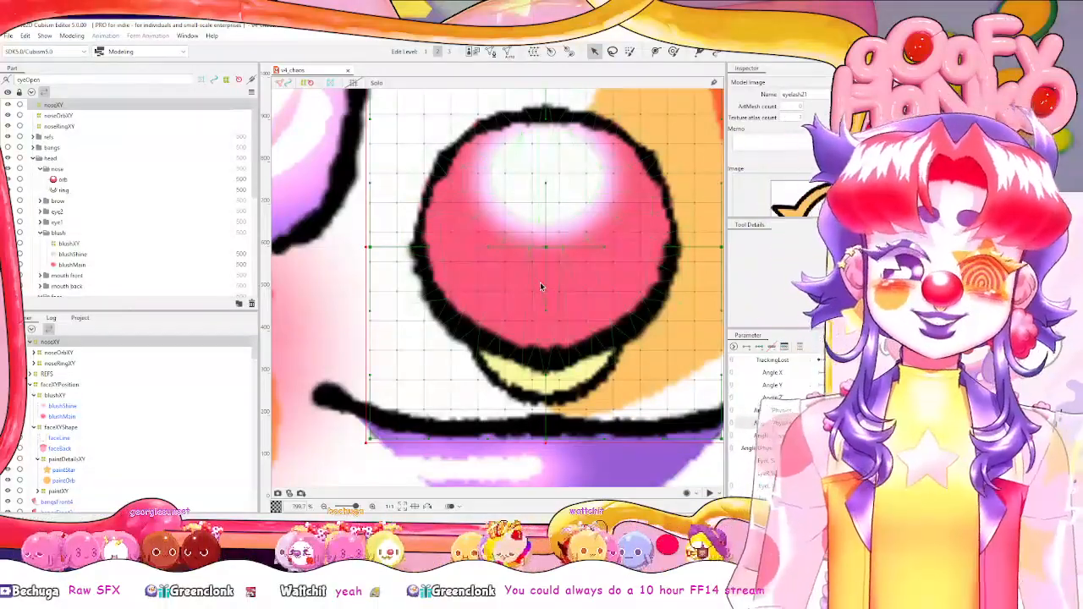
pyautogui.scroll(-2, 569, 280)
pyautogui.moveTo(561, 303); pyautogui.dragTo(556, 353)
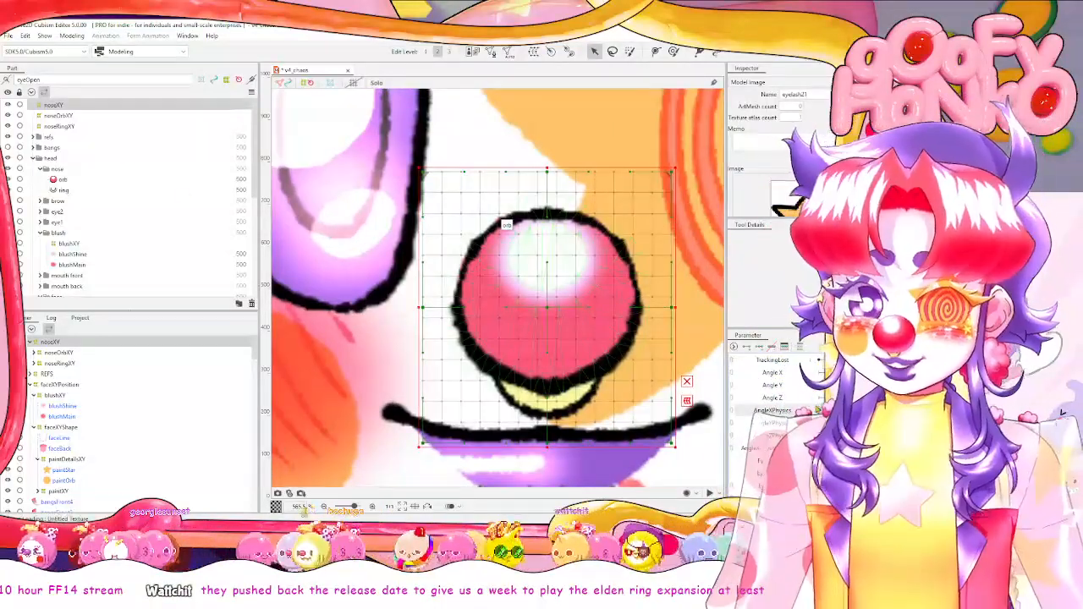
pyautogui.scroll(-4, 609, 315)
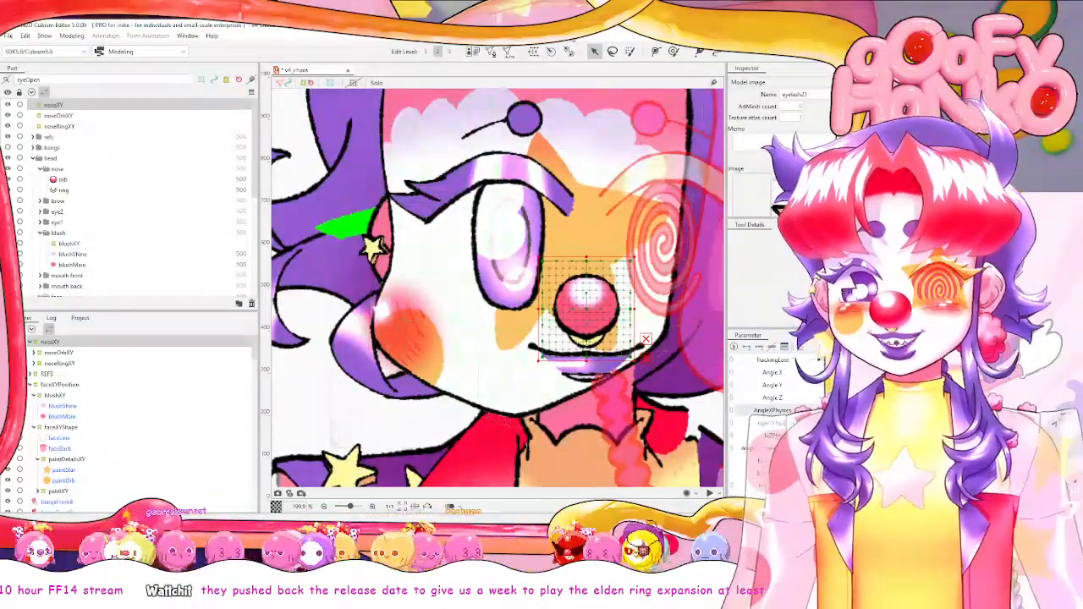
pyautogui.click(596, 51)
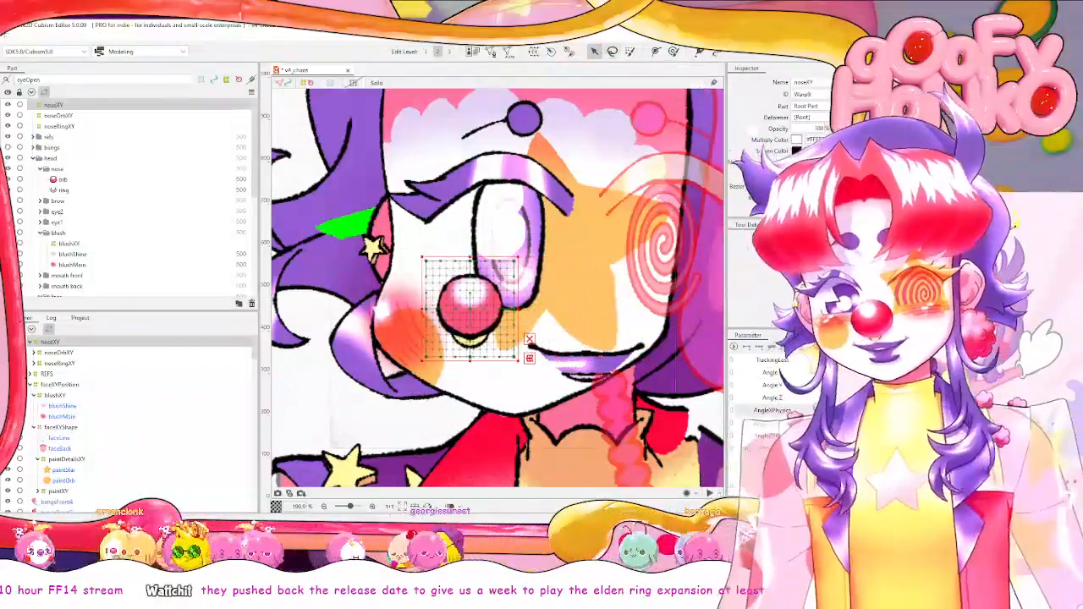
pyautogui.click(872, 347)
pyautogui.click(793, 414)
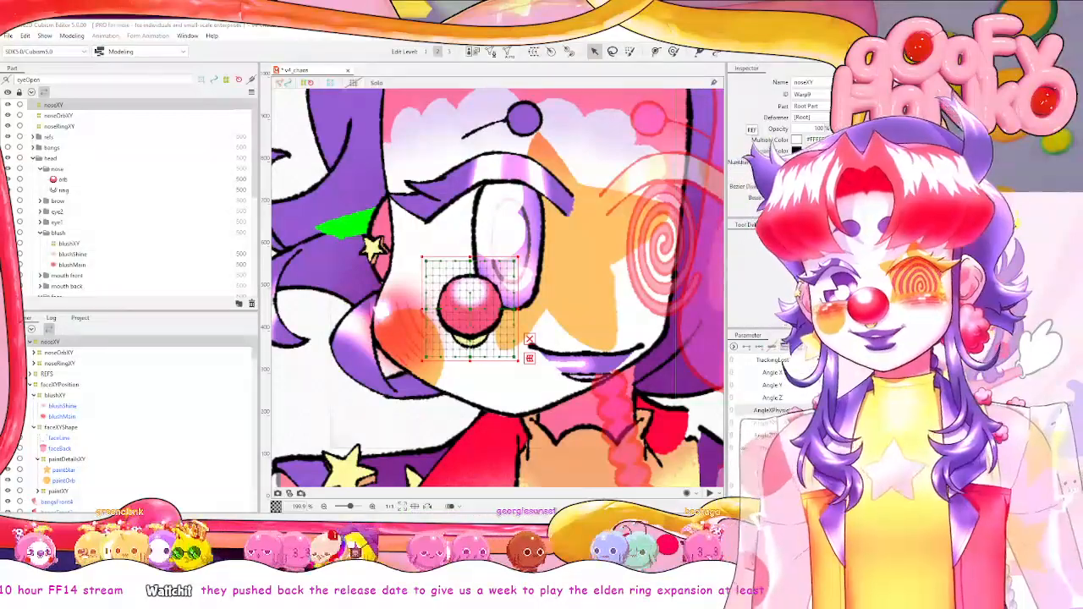
# Scrub AngleXPhysics between its lowest, centre and highest keys to check how the nose follows the head turn.
pyautogui.moveTo(819, 410)
pyautogui.mouseDown()
pyautogui.moveTo(907, 410)
pyautogui.moveTo(828, 410)
pyautogui.mouseUp()
pyautogui.scroll(-3, 609, 324)
pyautogui.click(864, 410)
pyautogui.click(901, 411)
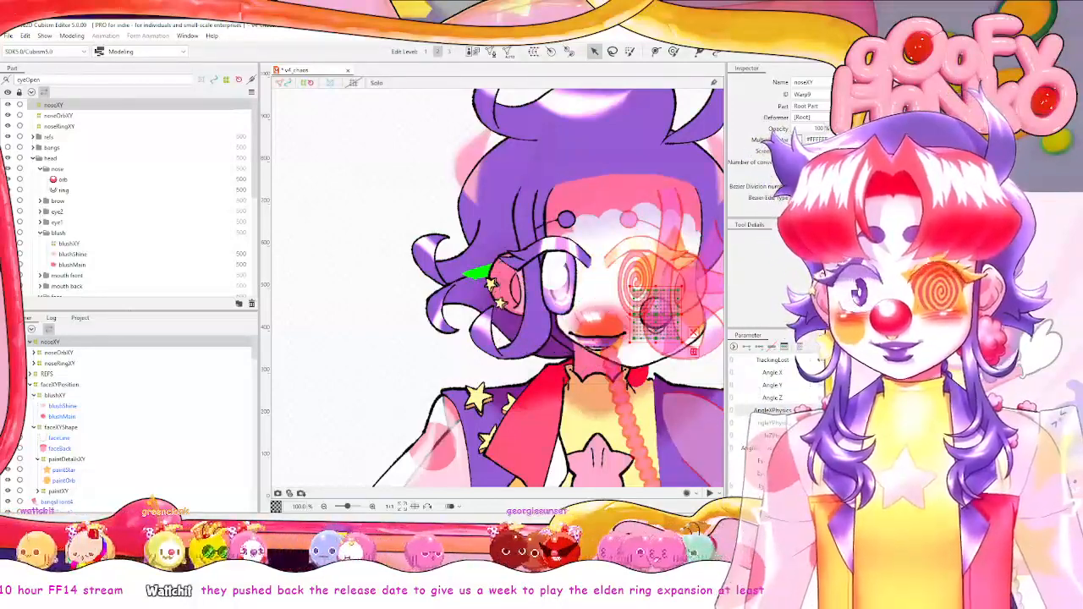
pyautogui.click(864, 410)
pyautogui.click(827, 411)
pyautogui.click(864, 410)
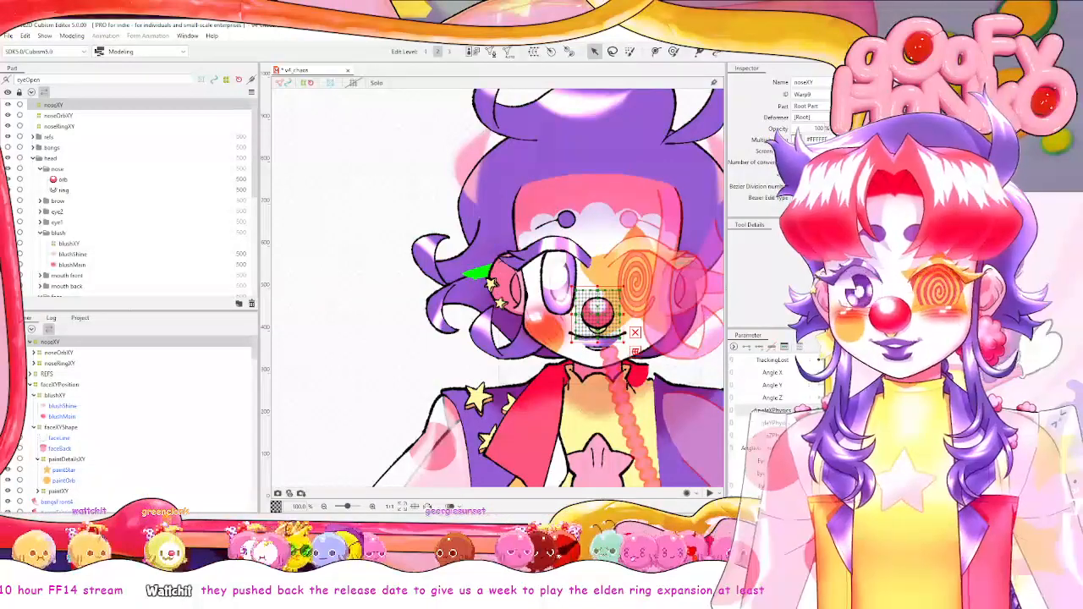
pyautogui.click(901, 410)
pyautogui.click(864, 411)
pyautogui.click(828, 410)
pyautogui.click(864, 411)
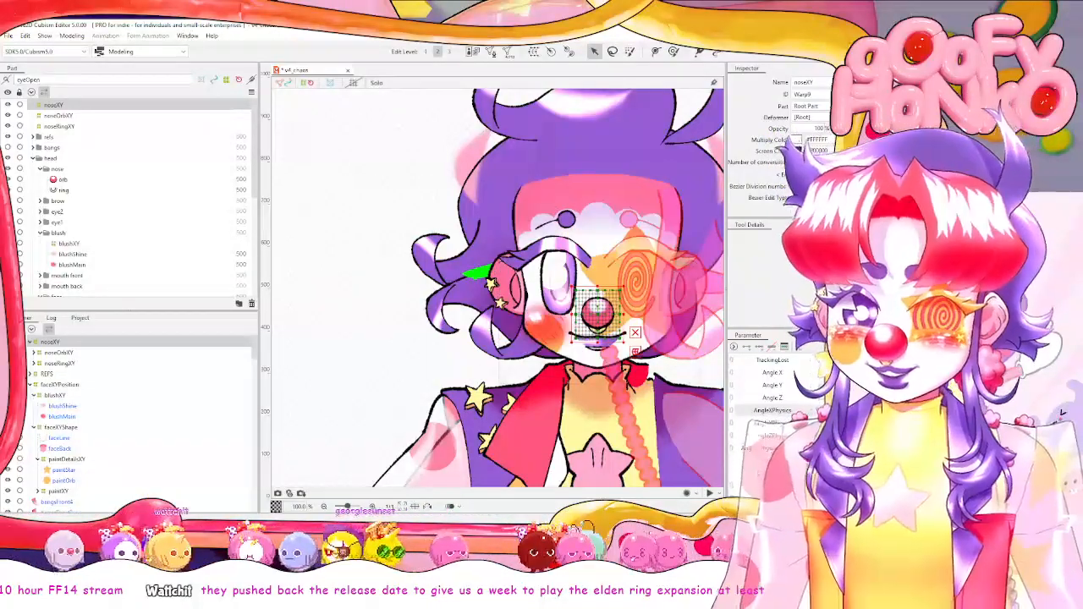
pyautogui.click(828, 410)
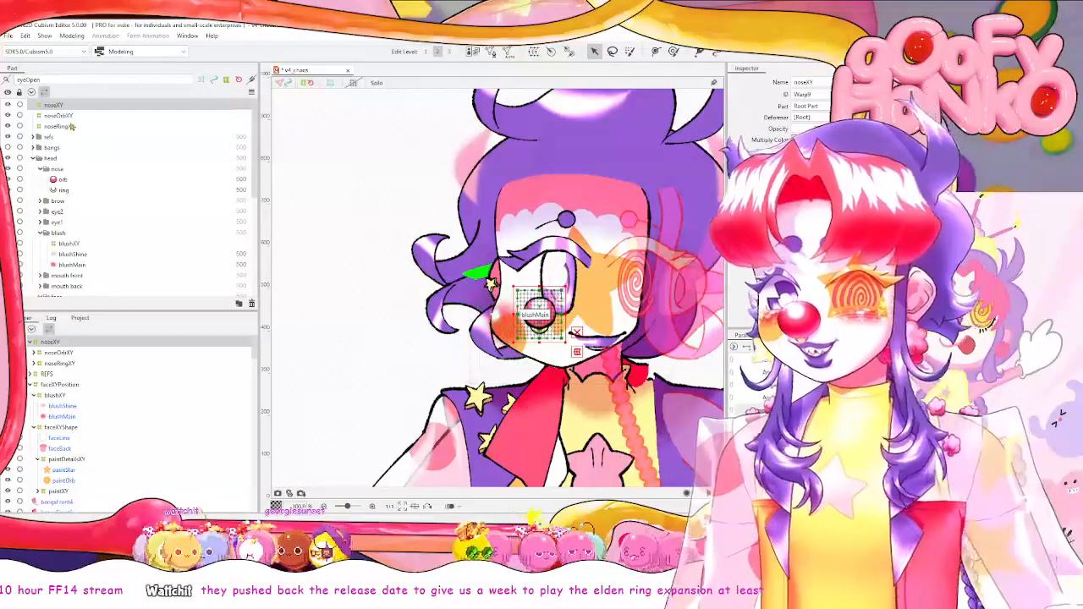
# Add three AngleXPhysics keyforms to noseOrbXY and offset the orb slightly in the direction of the head turn.
pyautogui.click(68, 116)
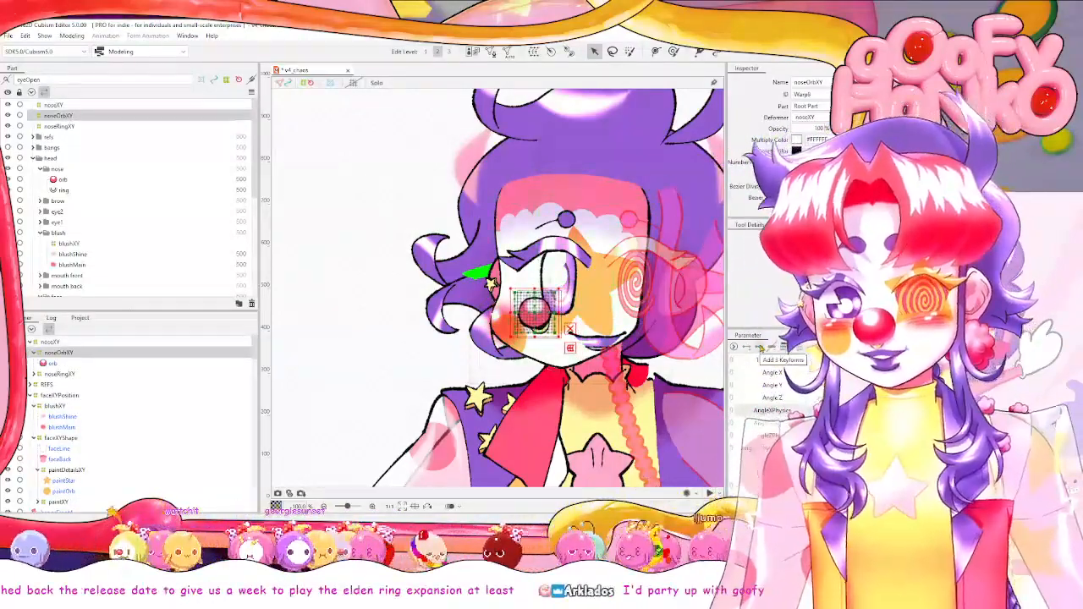
pyautogui.click(761, 348)
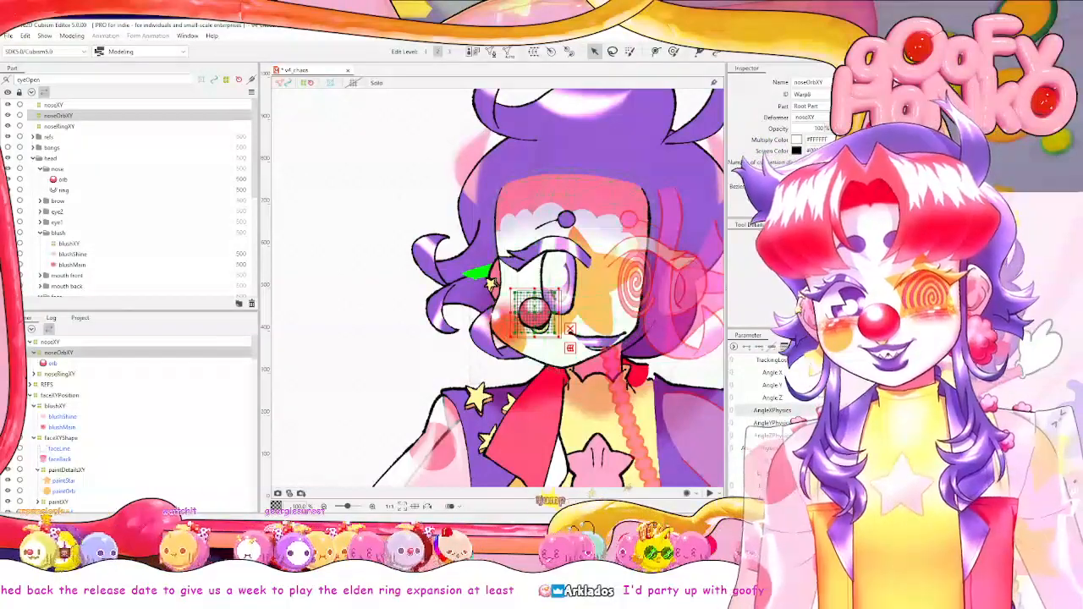
pyautogui.rightClick(764, 358)
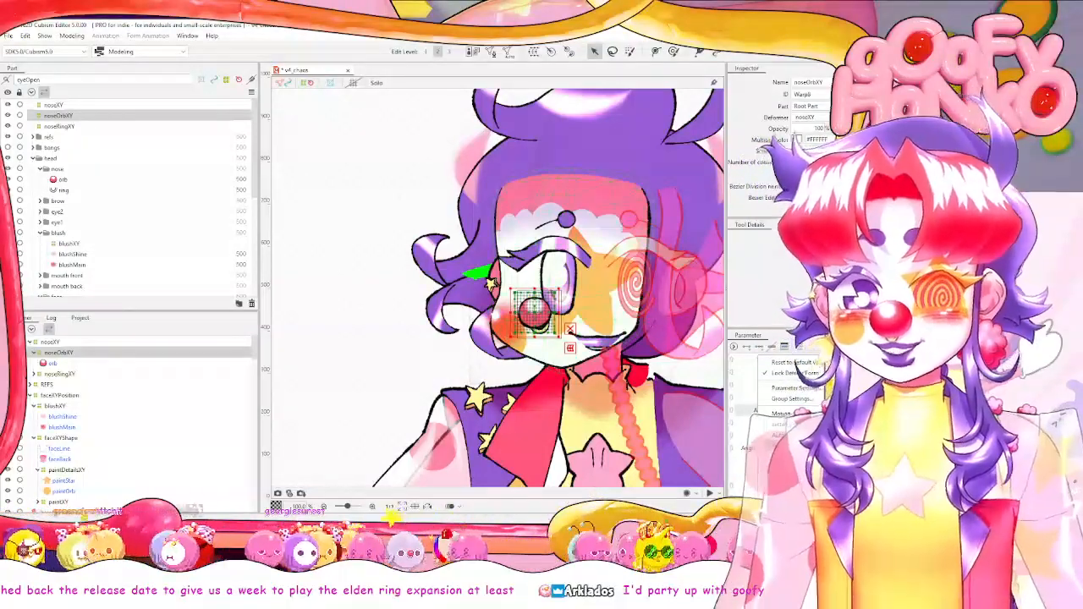
pyautogui.press('Escape')
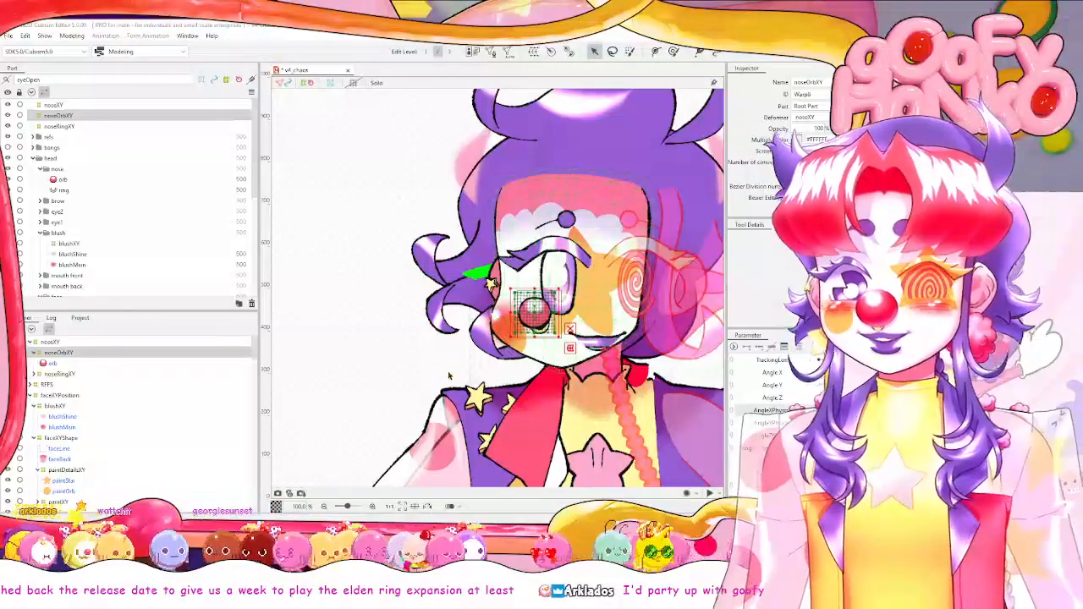
pyautogui.moveTo(491, 308); pyautogui.dragTo(524, 313)
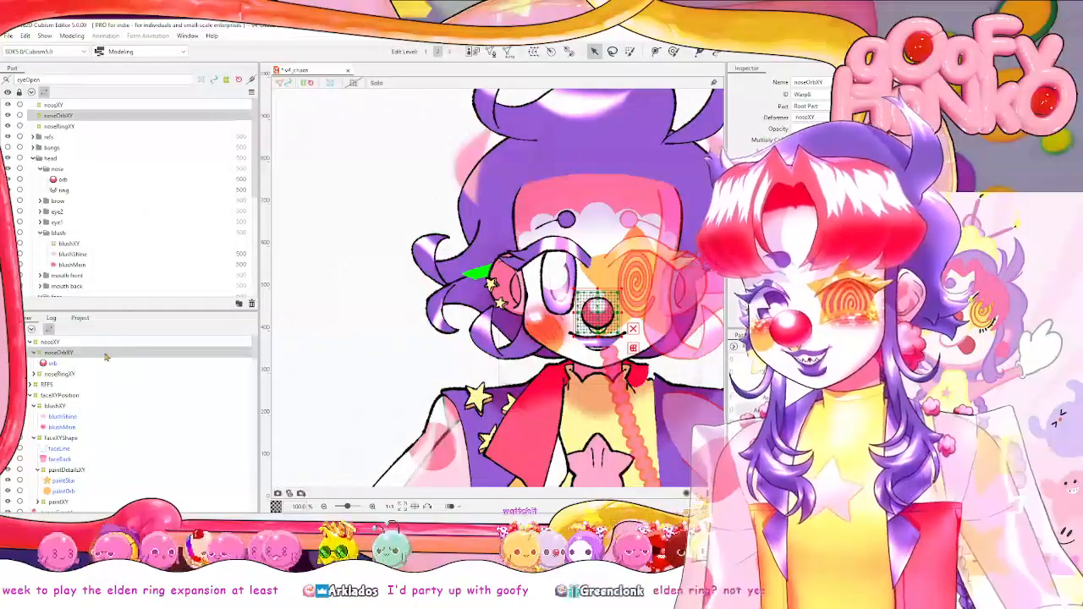
# Key the noseXY deformer on AngleYPhysics with the nose moved down to match the downward head pose.
pyautogui.click(53, 342)
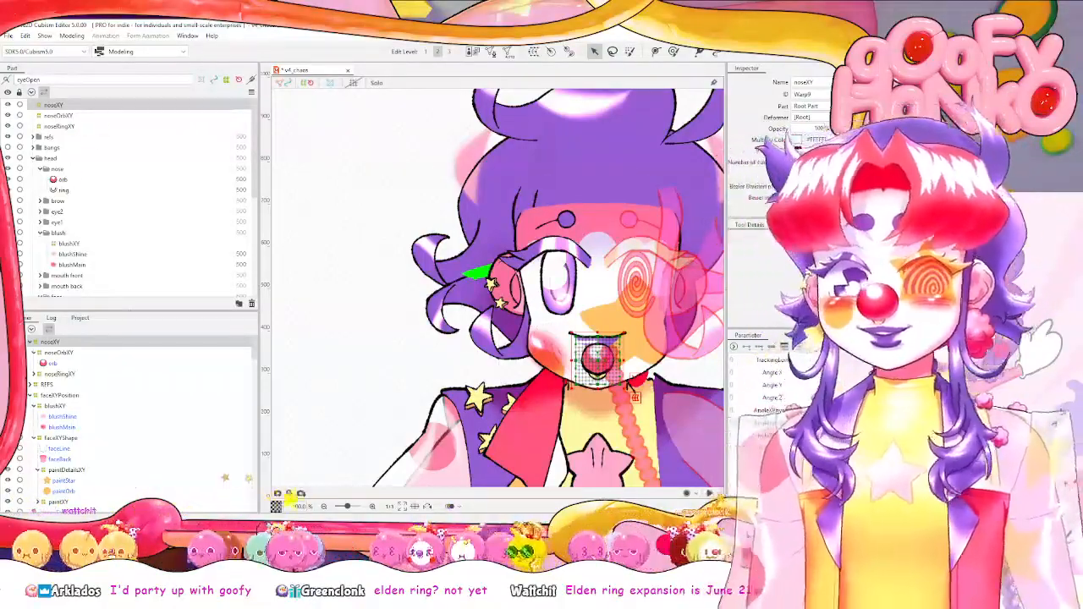
pyautogui.rightClick(758, 357)
pyautogui.click(796, 362)
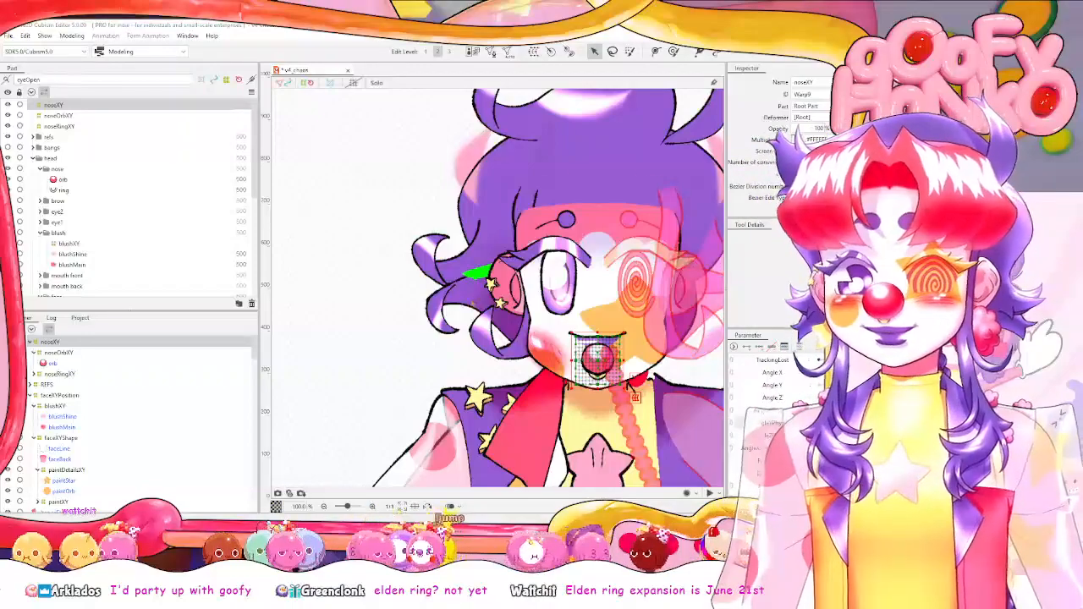
# Add three AngleYPhysics keyforms to the noseRingXY deformer and scrub the parameter to check the ring.
pyautogui.click(72, 117)
pyautogui.click(70, 125)
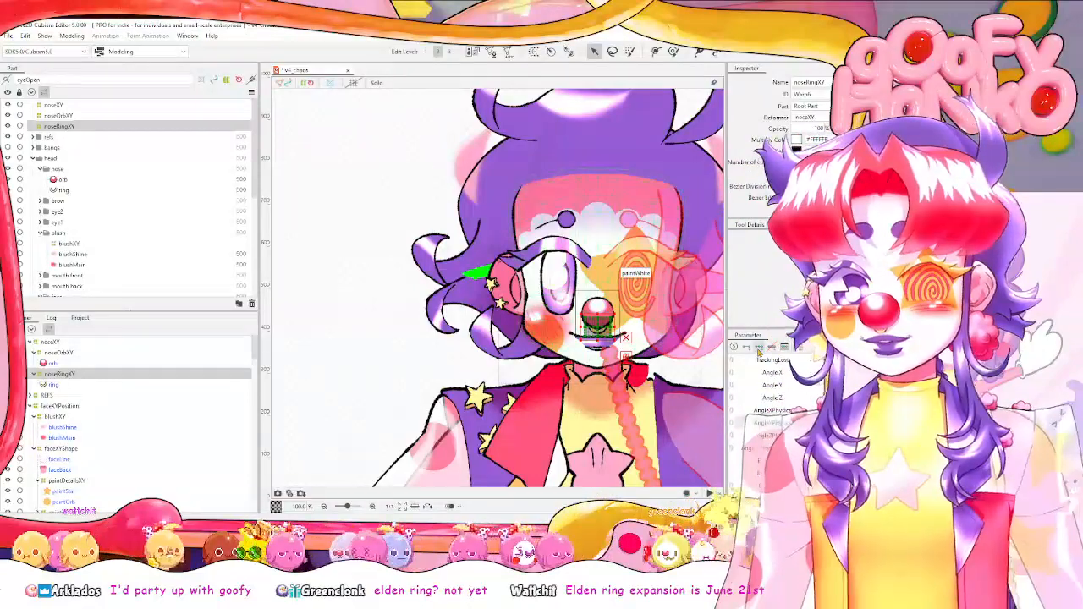
pyautogui.click(818, 386)
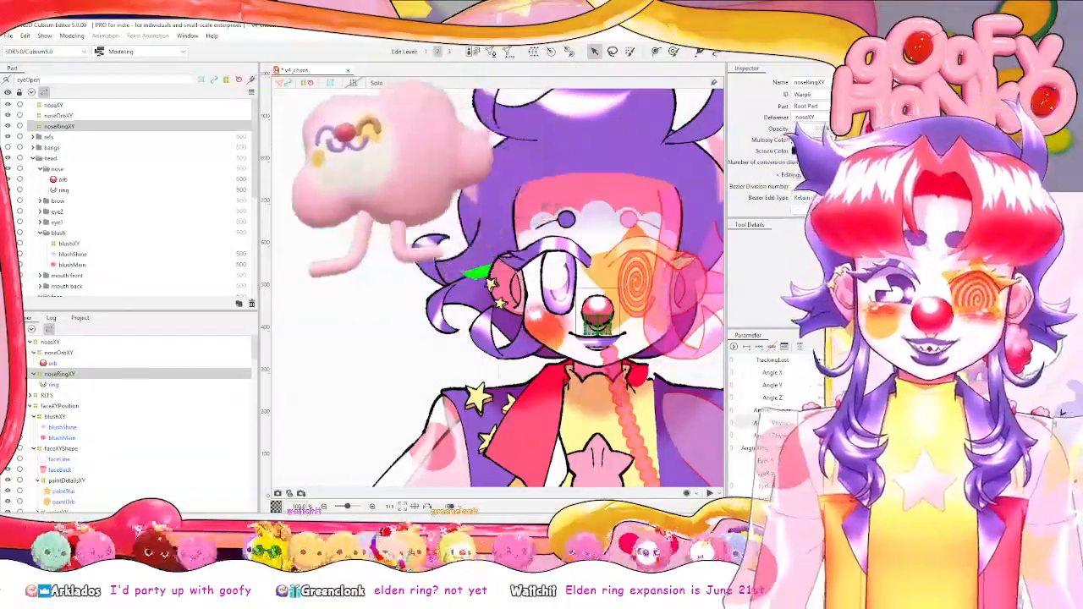
pyautogui.moveTo(834, 422)
pyautogui.mouseDown()
pyautogui.moveTo(940, 423)
pyautogui.moveTo(838, 422)
pyautogui.mouseUp()
pyautogui.moveTo(973, 385); pyautogui.dragTo(923, 385)
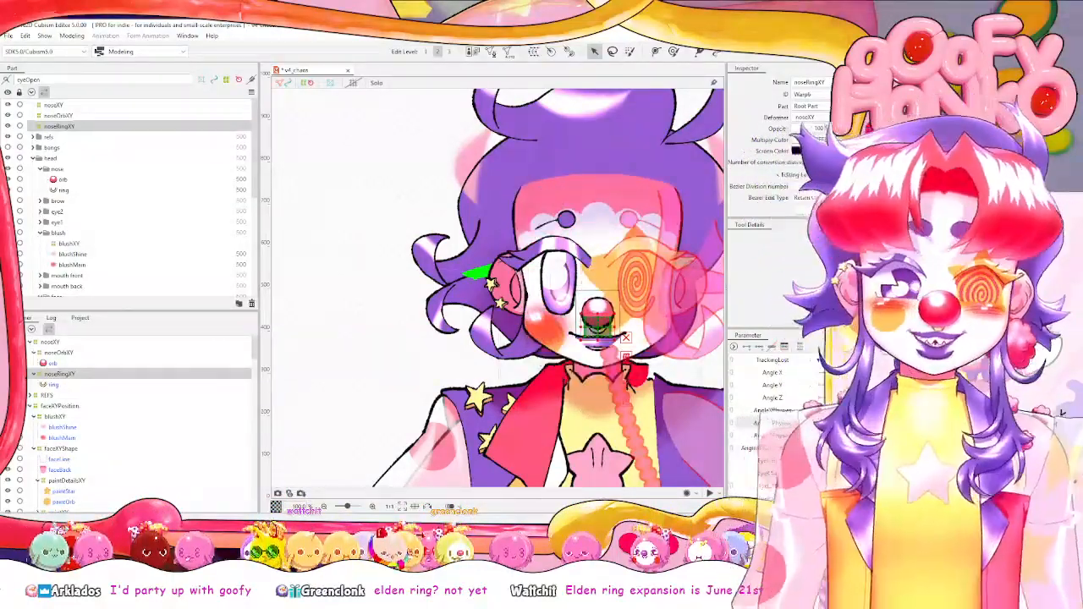
# Select noseOrbXY, set up the deform brush with a brush size of 97.1, and return AngleXPhysics to its centre.
pyautogui.moveTo(607, 273); pyautogui.dragTo(546, 272)
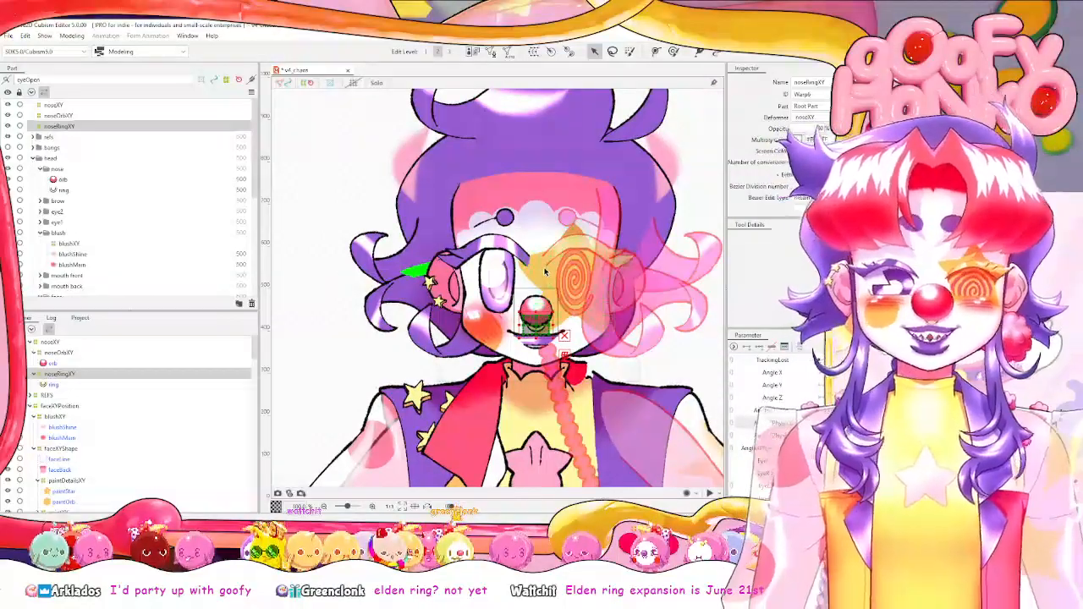
pyautogui.scroll(2, 546, 272)
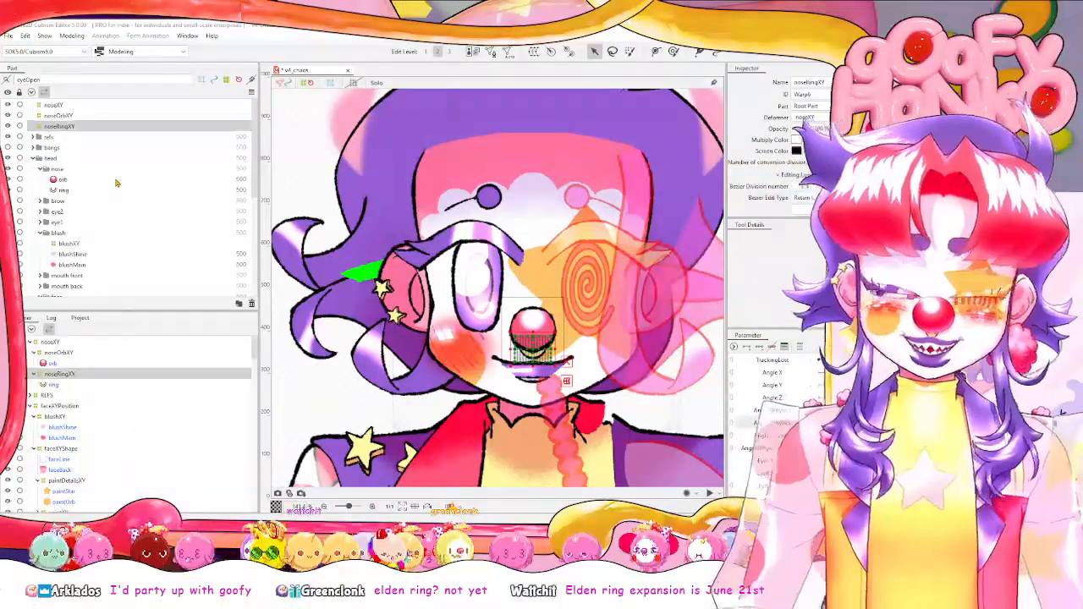
pyautogui.click(117, 183)
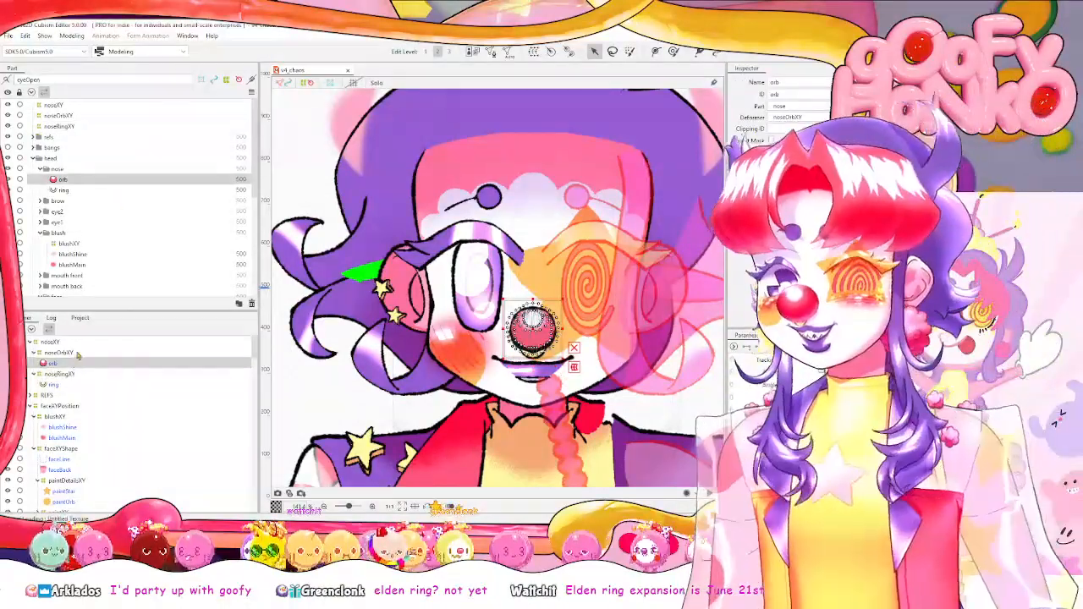
pyautogui.click(57, 115)
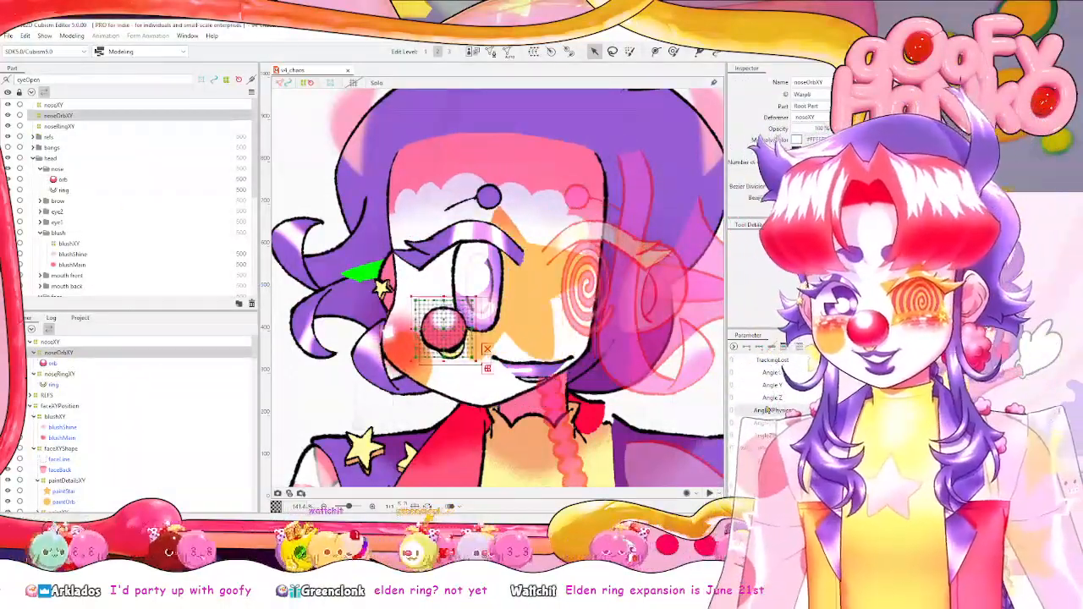
pyautogui.click(673, 52)
pyautogui.scroll(2, 425, 301)
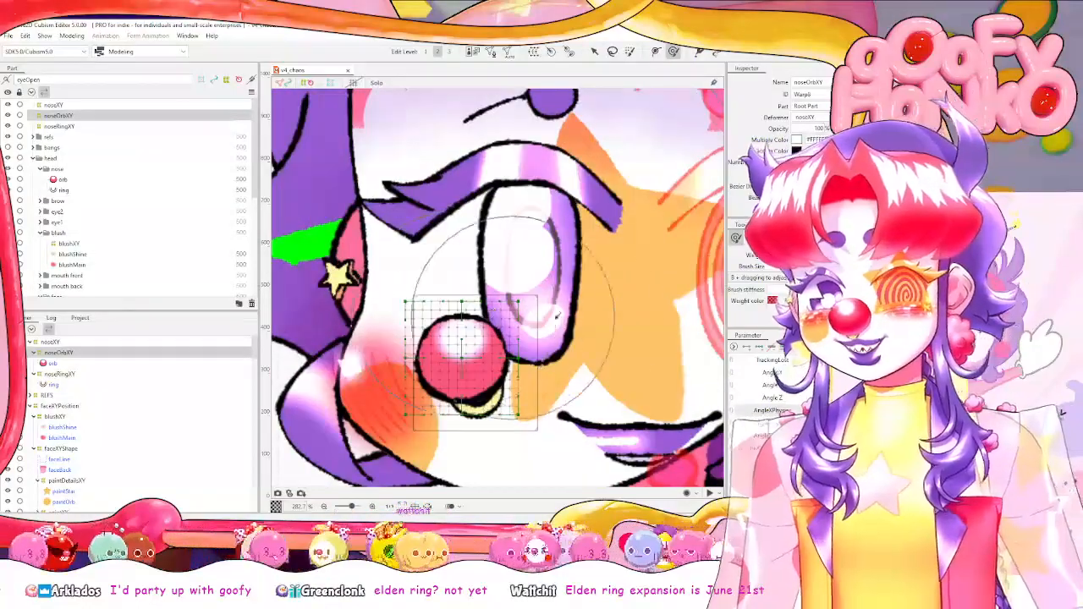
pyautogui.moveTo(523, 302); pyautogui.dragTo(382, 322)
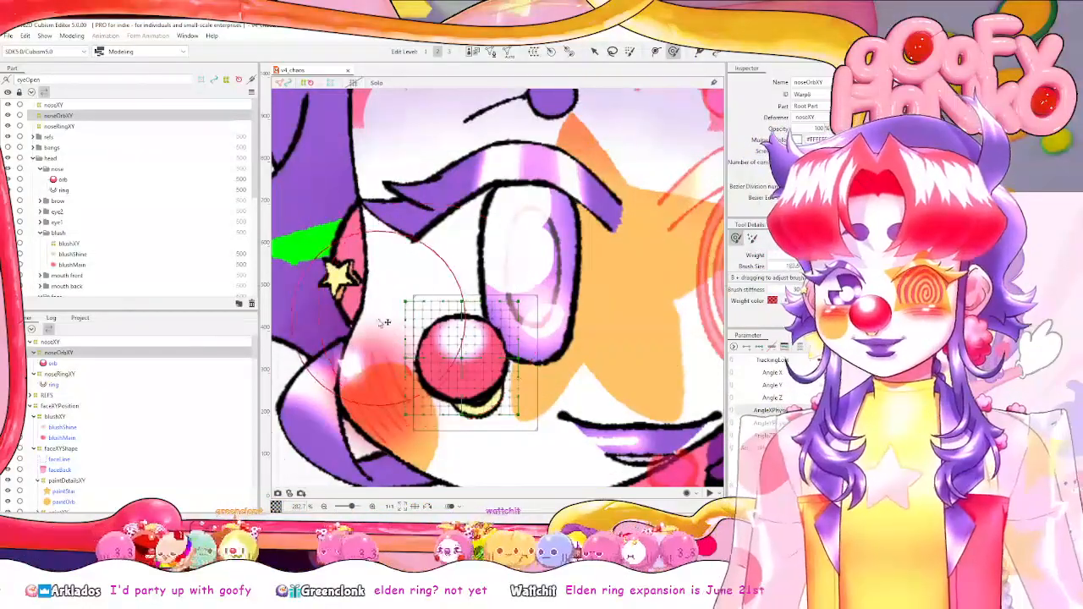
pyautogui.moveTo(510, 325); pyautogui.dragTo(498, 329)
pyautogui.scroll(-3, 532, 340)
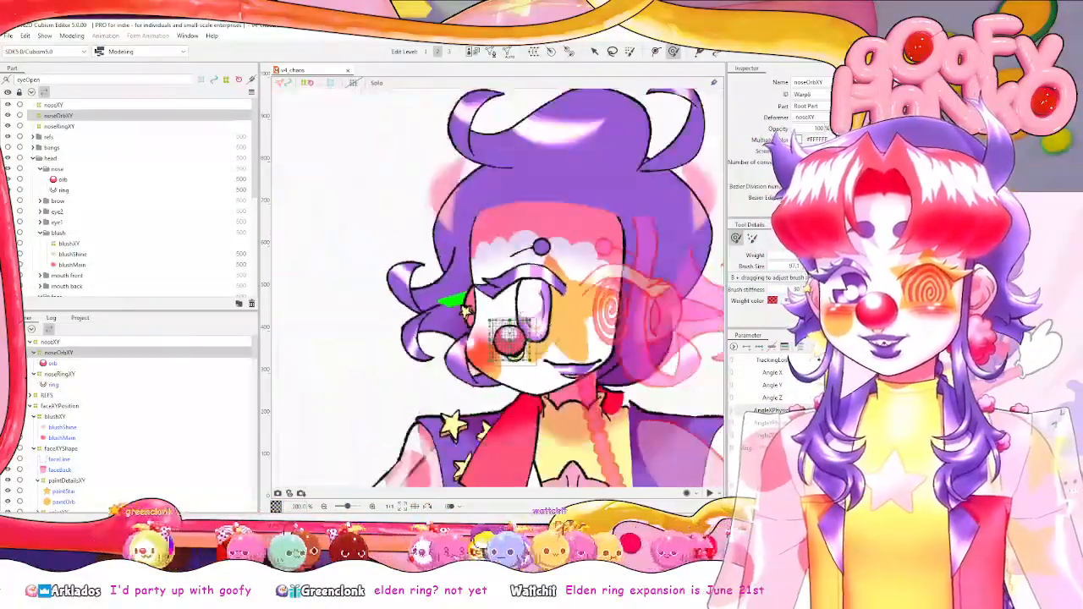
pyautogui.click(836, 410)
pyautogui.moveTo(613, 349); pyautogui.dragTo(556, 363)
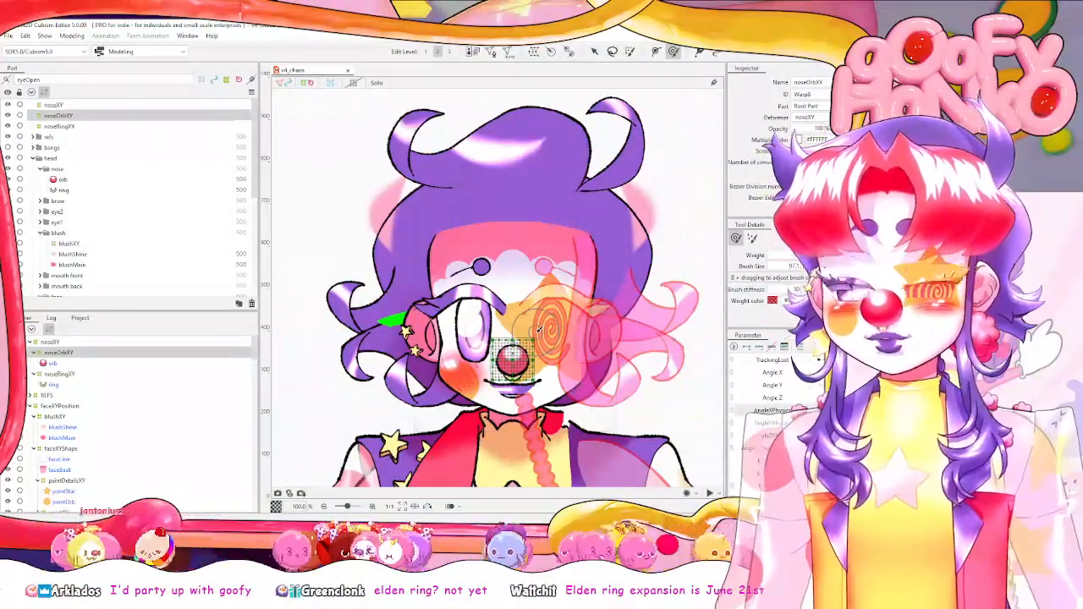
pyautogui.moveTo(538, 329)
pyautogui.mouseDown()
pyautogui.moveTo(568, 316)
pyautogui.moveTo(489, 300)
pyautogui.mouseUp()
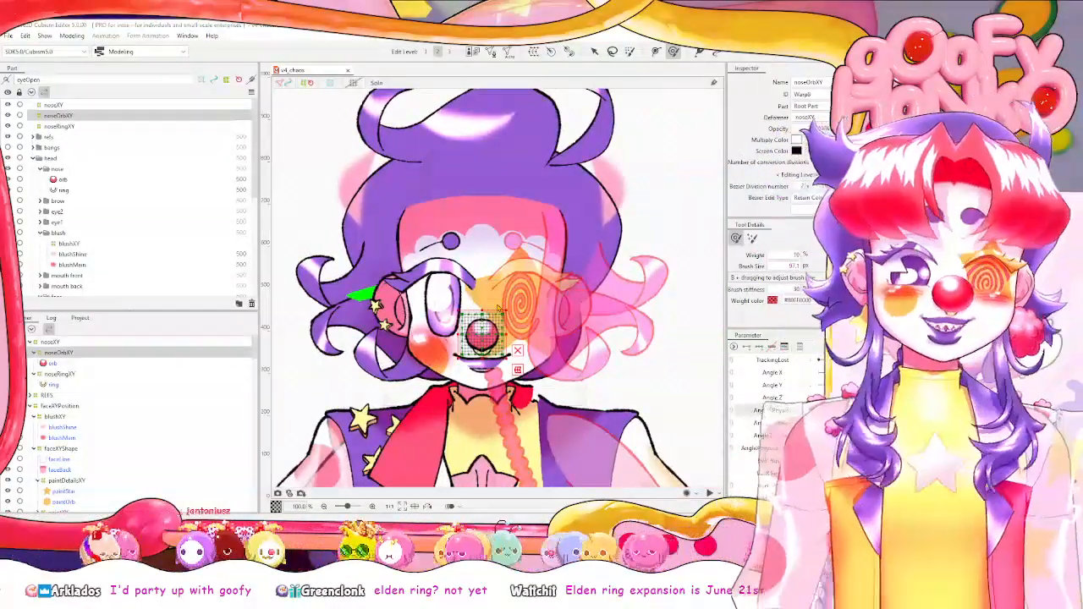
pyautogui.hotkey('ctrl', 'z')
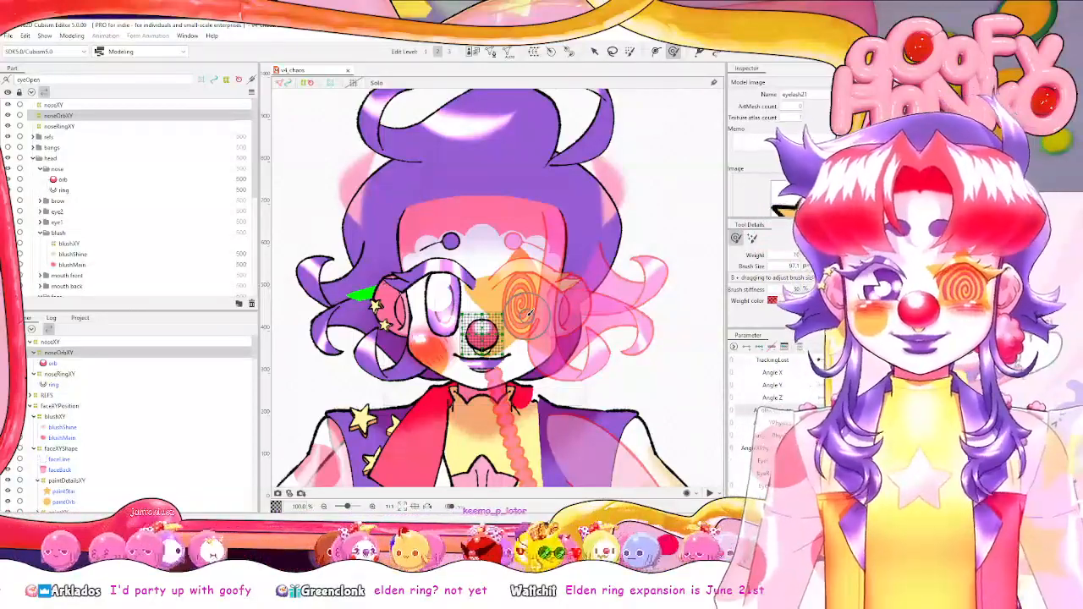
pyautogui.moveTo(537, 272); pyautogui.dragTo(560, 309)
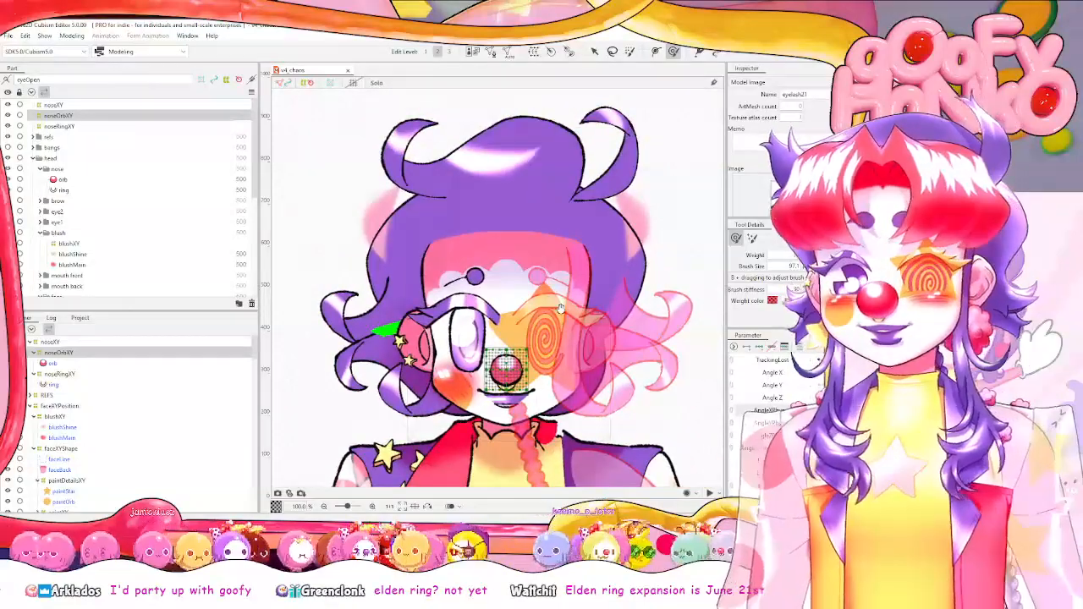
pyautogui.scroll(1, 561, 309)
pyautogui.scroll(-1, 560, 309)
pyautogui.scroll(1, 560, 308)
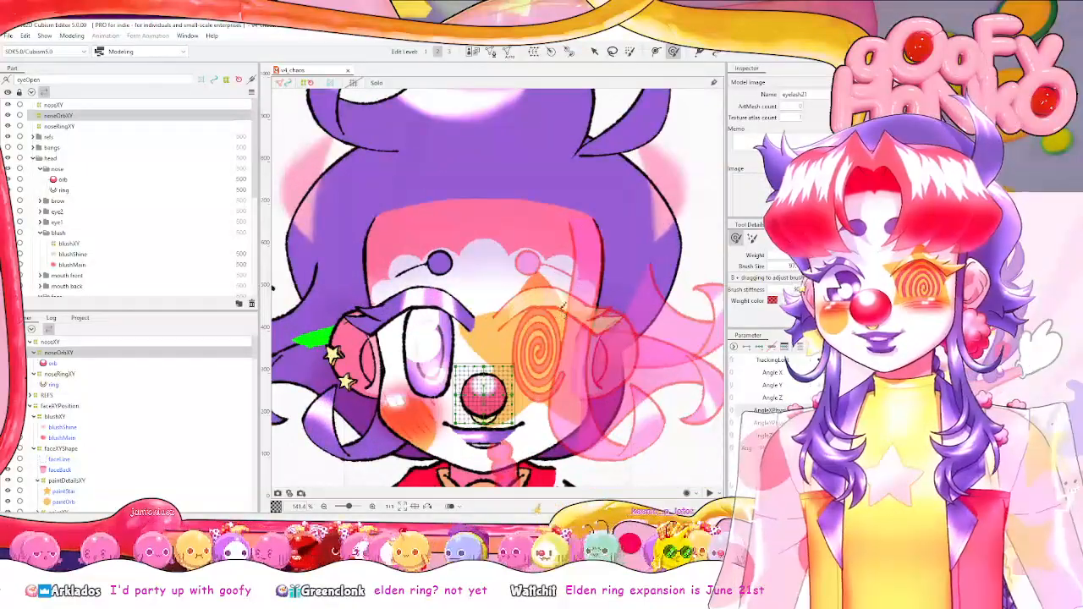
pyautogui.scroll(-1, 532, 302)
pyautogui.scroll(1, 554, 282)
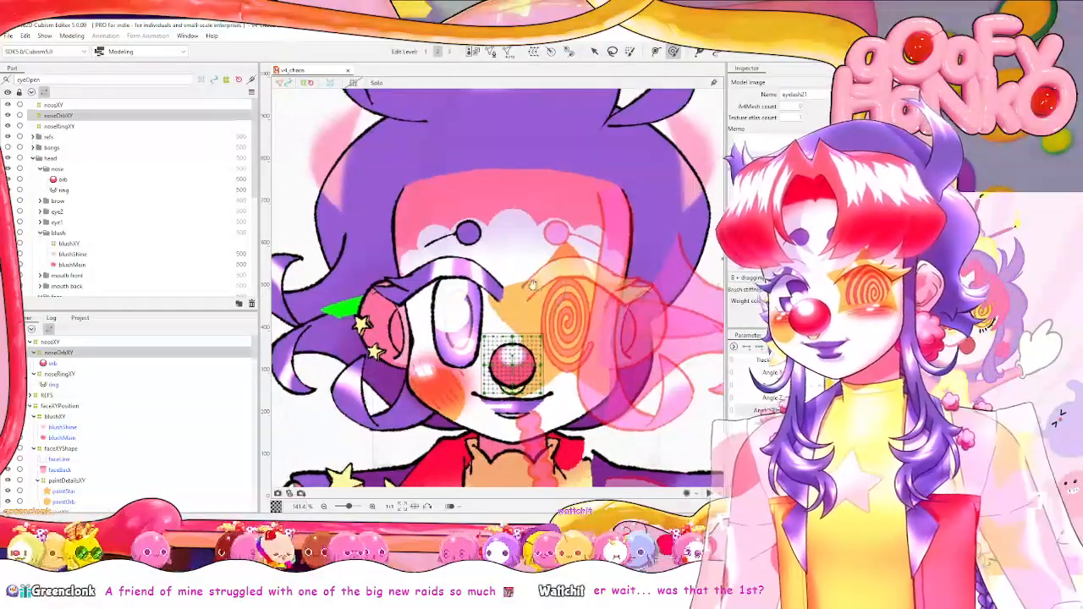
pyautogui.moveTo(534, 285); pyautogui.dragTo(512, 274)
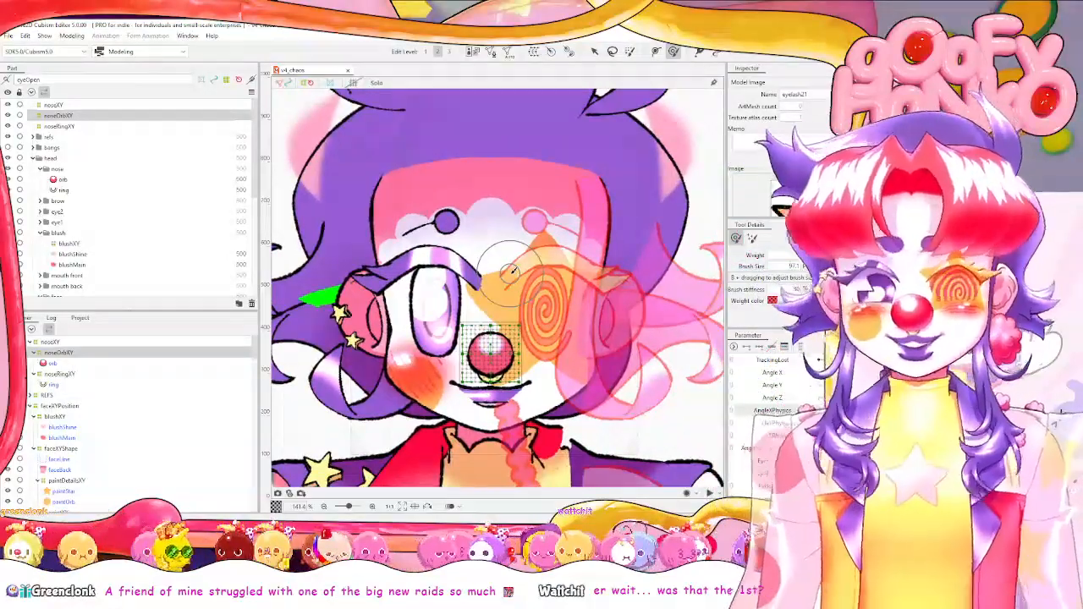
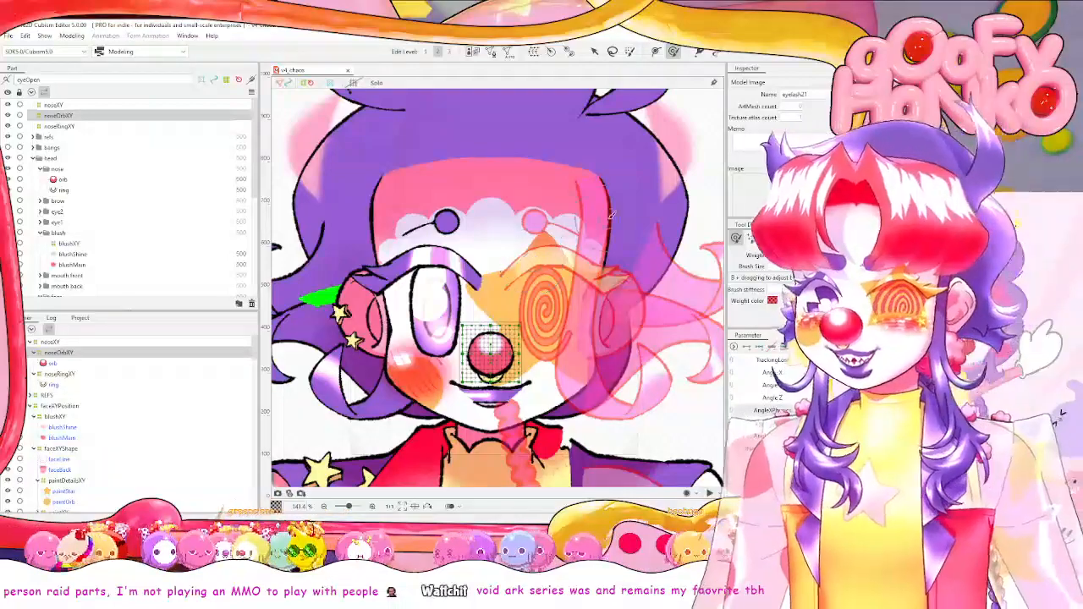
pyautogui.scroll(-5, 532, 259)
pyautogui.scroll(5, 526, 288)
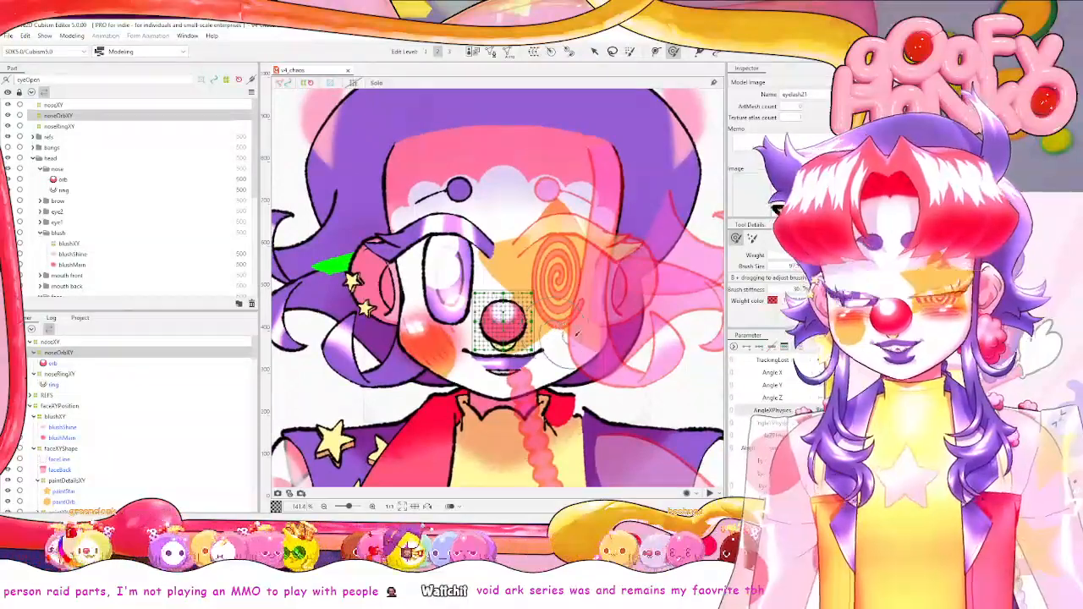
pyautogui.scroll(-3, 567, 321)
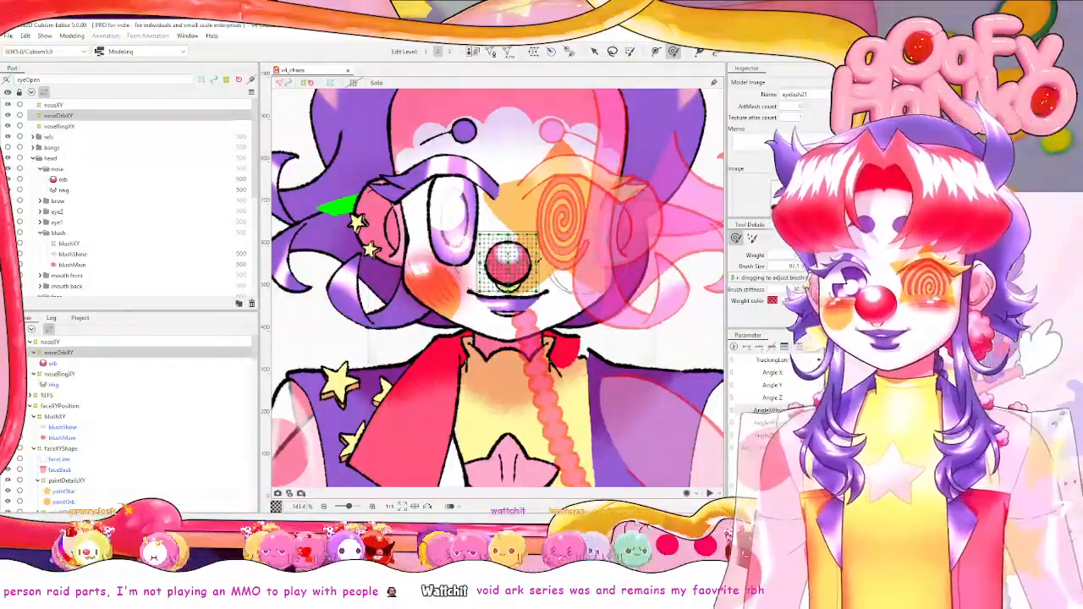
pyautogui.scroll(2, 529, 257)
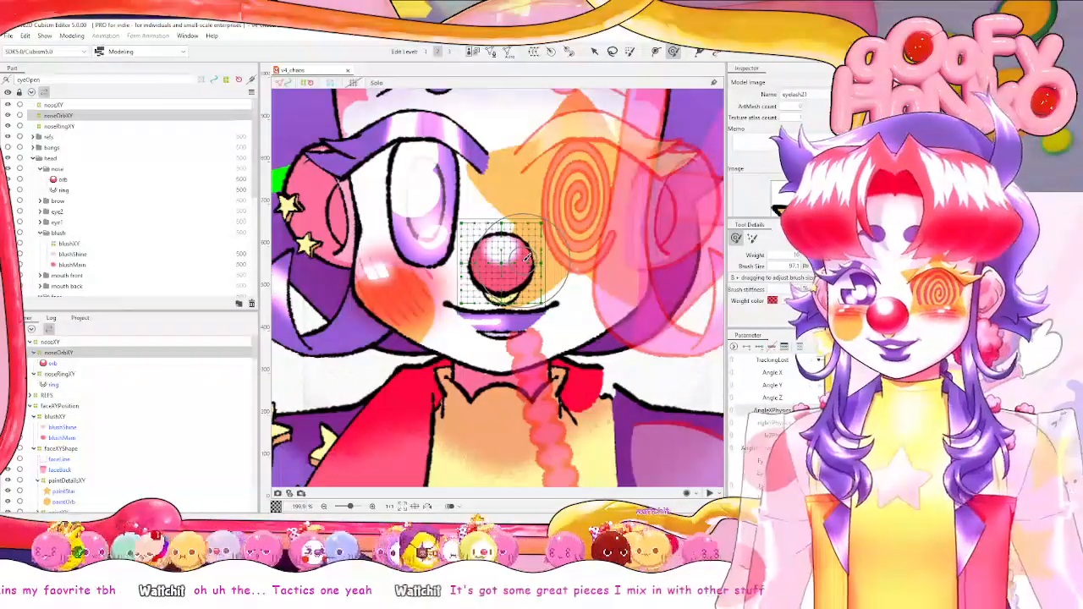
pyautogui.scroll(-3, 527, 257)
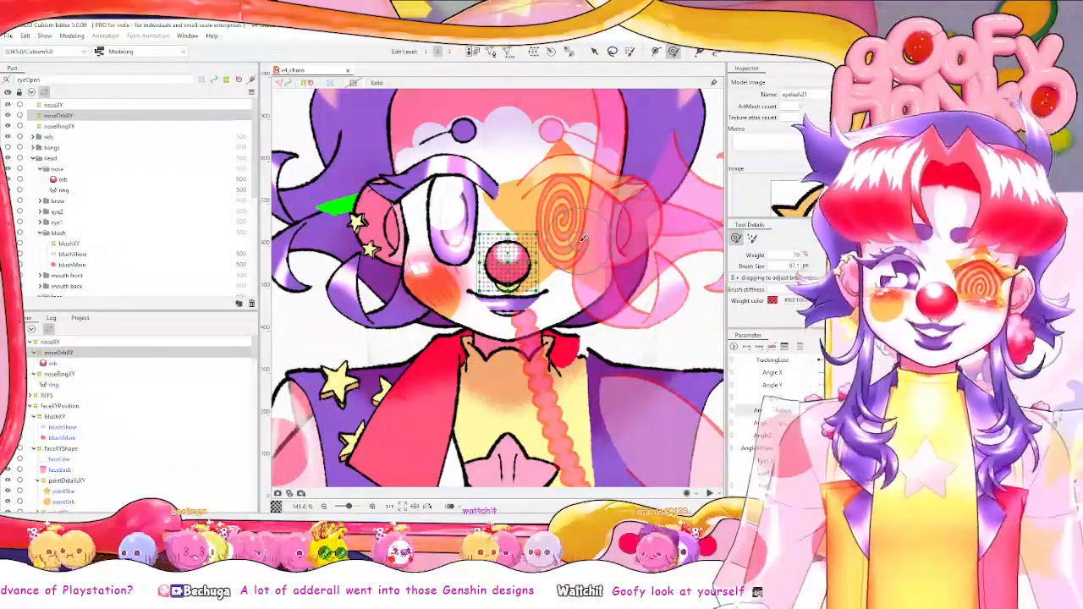
pyautogui.scroll(-3, 567, 230)
pyautogui.scroll(-2, 560, 225)
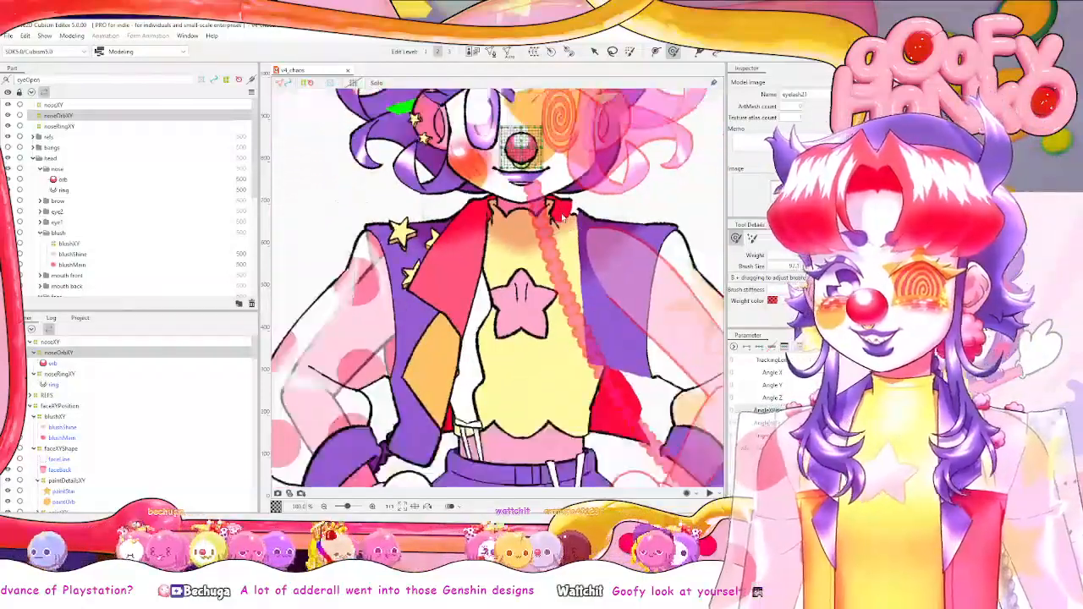
pyautogui.scroll(-1, 565, 311)
pyautogui.scroll(3, 565, 311)
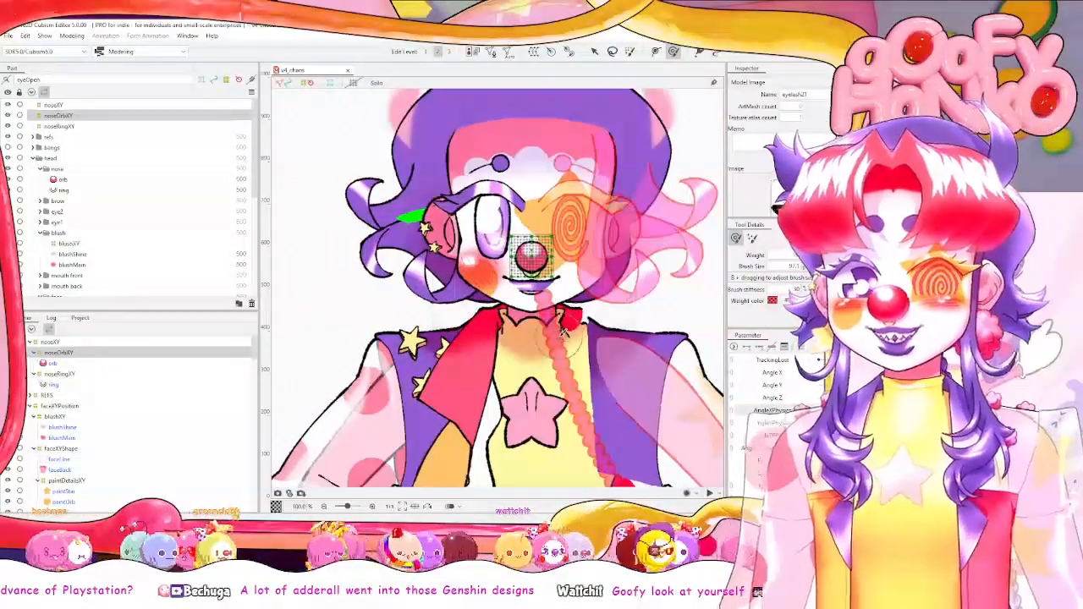
pyautogui.scroll(2, 559, 331)
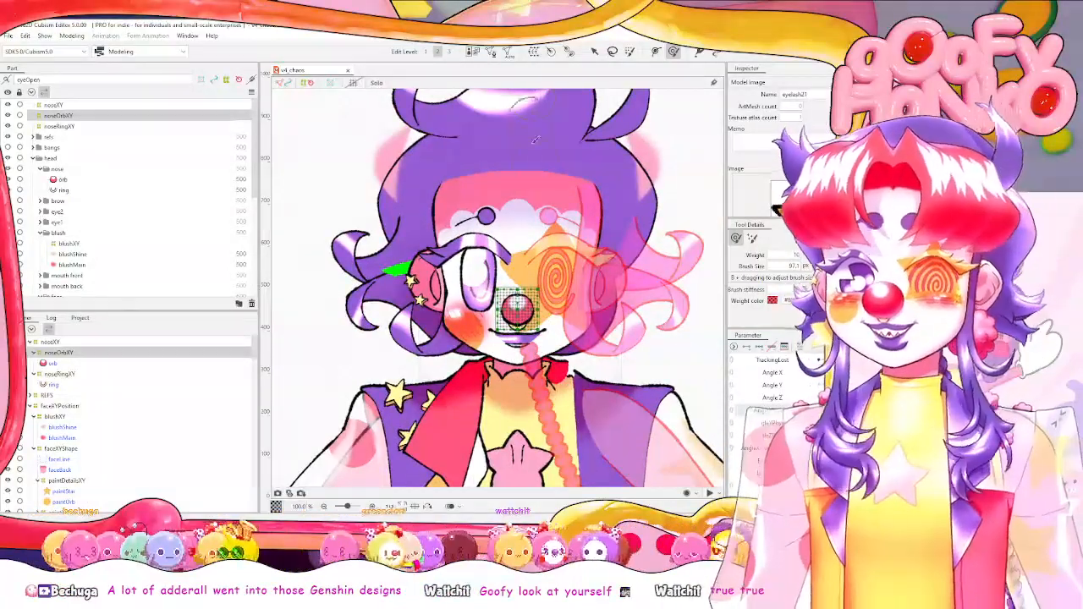
pyautogui.scroll(1, 525, 346)
pyautogui.scroll(-2, 529, 343)
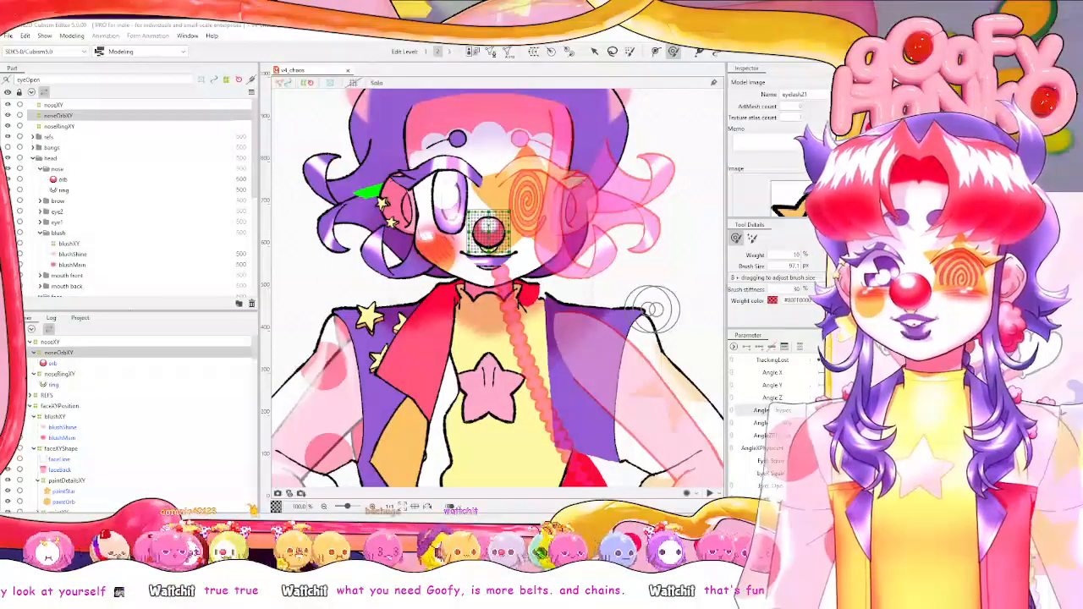
pyautogui.moveTo(540, 484)
pyautogui.mouseDown()
pyautogui.moveTo(525, 372)
pyautogui.moveTo(561, 349)
pyautogui.moveTo(549, 424)
pyautogui.mouseUp()
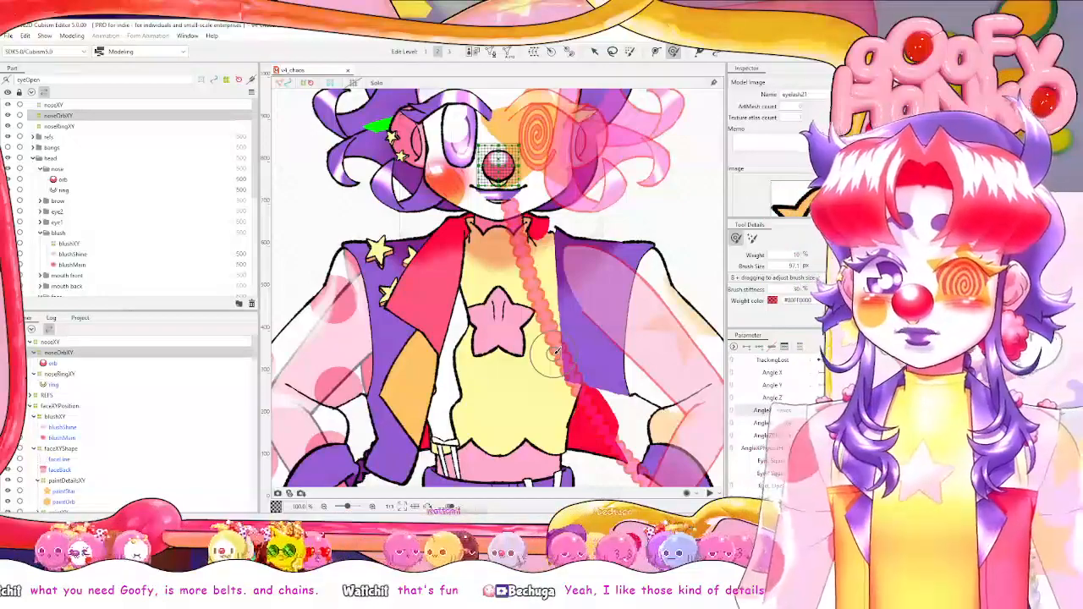
pyautogui.moveTo(542, 387); pyautogui.dragTo(568, 189)
pyautogui.moveTo(574, 345)
pyautogui.mouseDown()
pyautogui.moveTo(531, 247)
pyautogui.moveTo(526, 175)
pyautogui.moveTo(542, 350)
pyautogui.moveTo(563, 391)
pyautogui.moveTo(552, 253)
pyautogui.moveTo(545, 374)
pyautogui.moveTo(561, 332)
pyautogui.mouseUp()
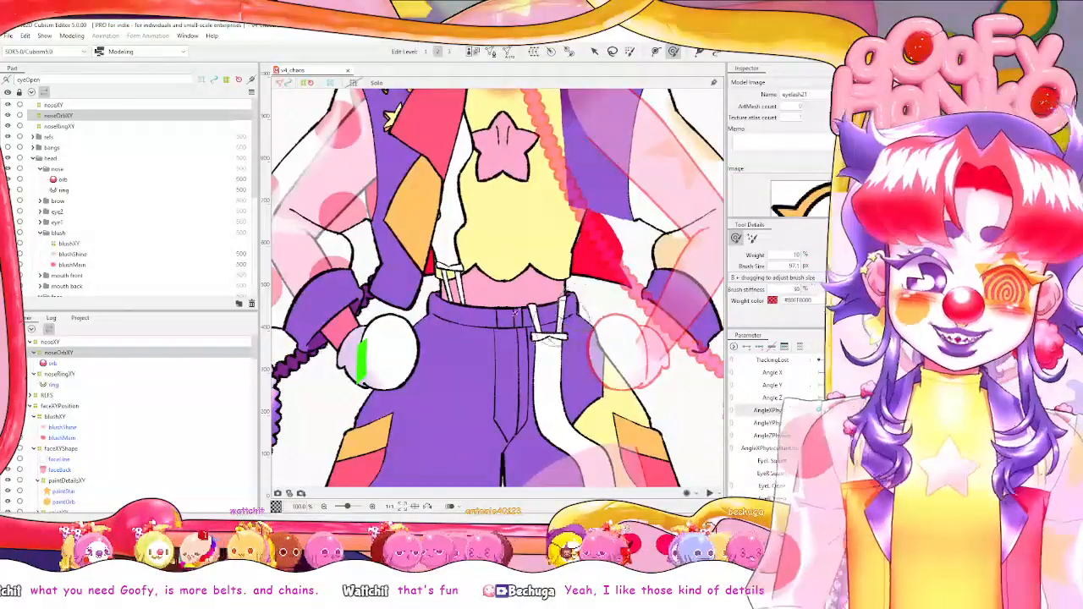
pyautogui.scroll(2, 513, 331)
pyautogui.scroll(5, 513, 332)
pyautogui.scroll(-7, 512, 332)
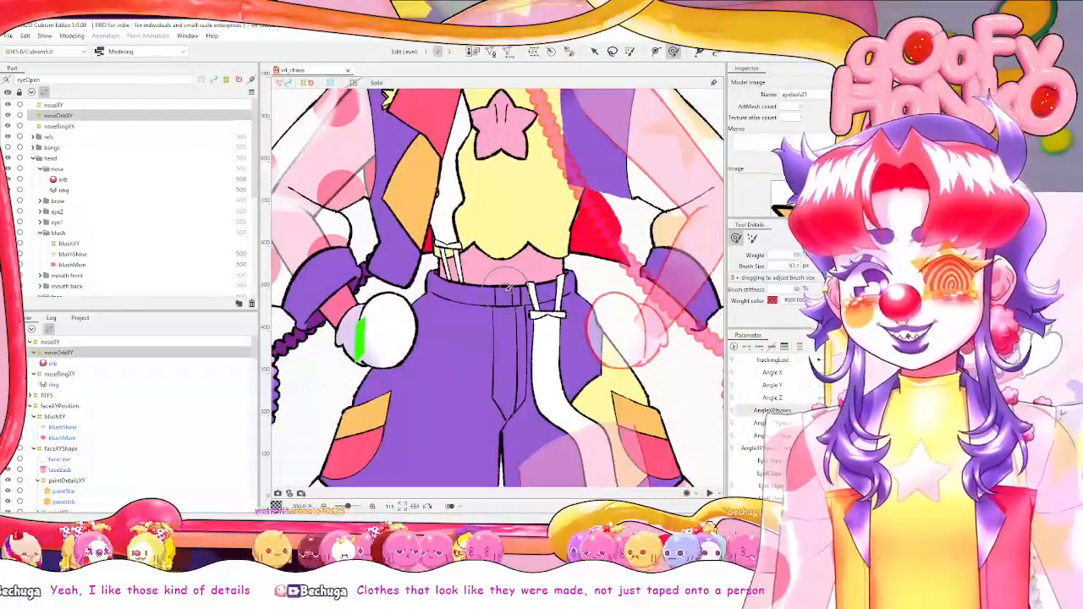
pyautogui.moveTo(533, 196); pyautogui.dragTo(529, 313)
pyautogui.moveTo(516, 238)
pyautogui.mouseDown()
pyautogui.moveTo(539, 278)
pyautogui.moveTo(516, 194)
pyautogui.moveTo(502, 272)
pyautogui.moveTo(498, 243)
pyautogui.mouseUp()
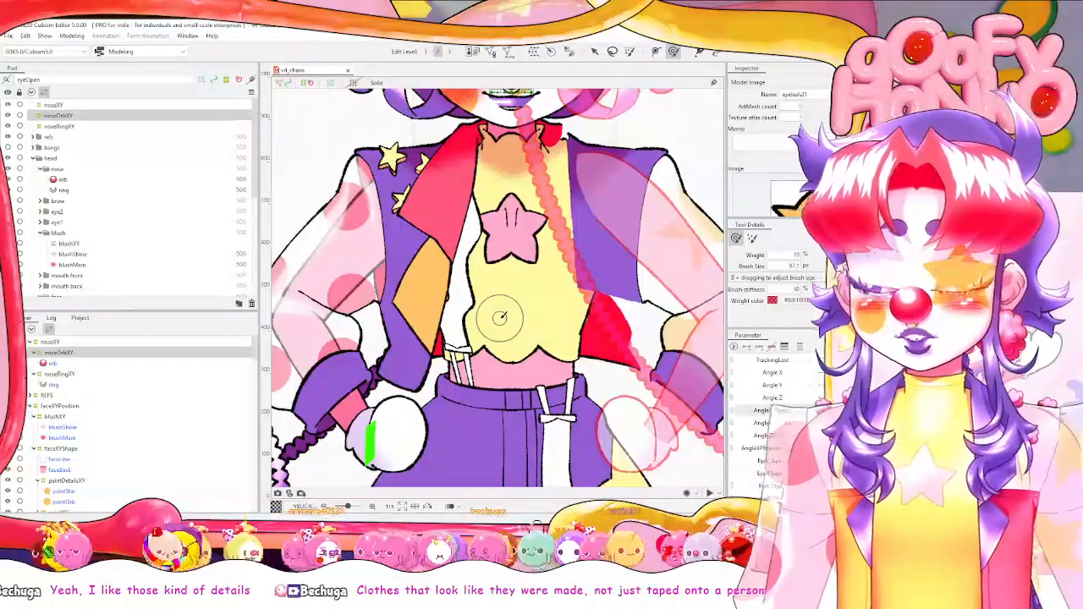
pyautogui.moveTo(504, 276); pyautogui.dragTo(503, 416)
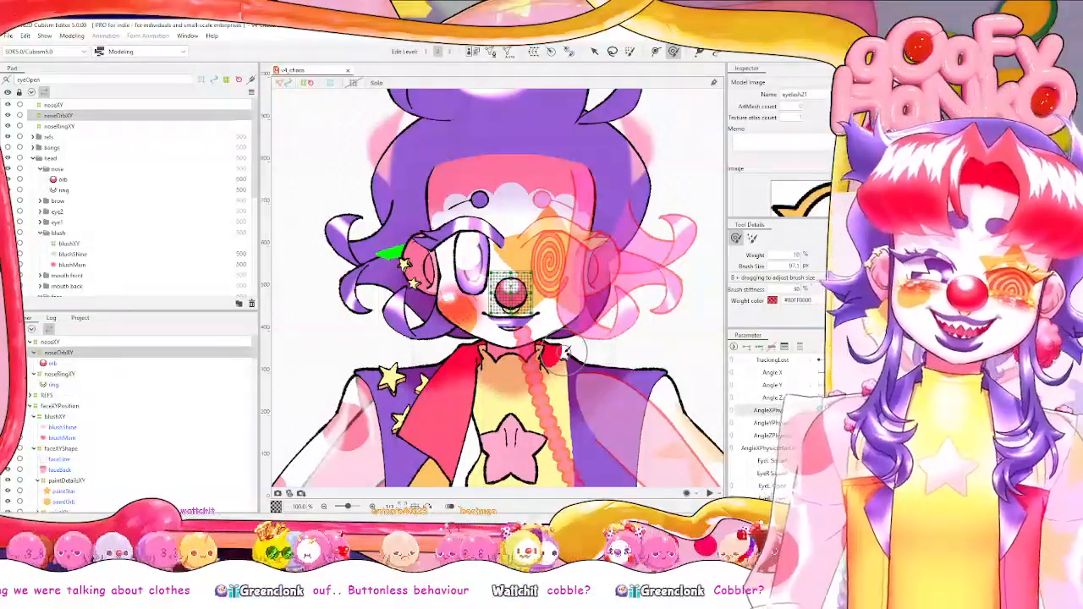
pyautogui.moveTo(580, 376); pyautogui.dragTo(601, 296)
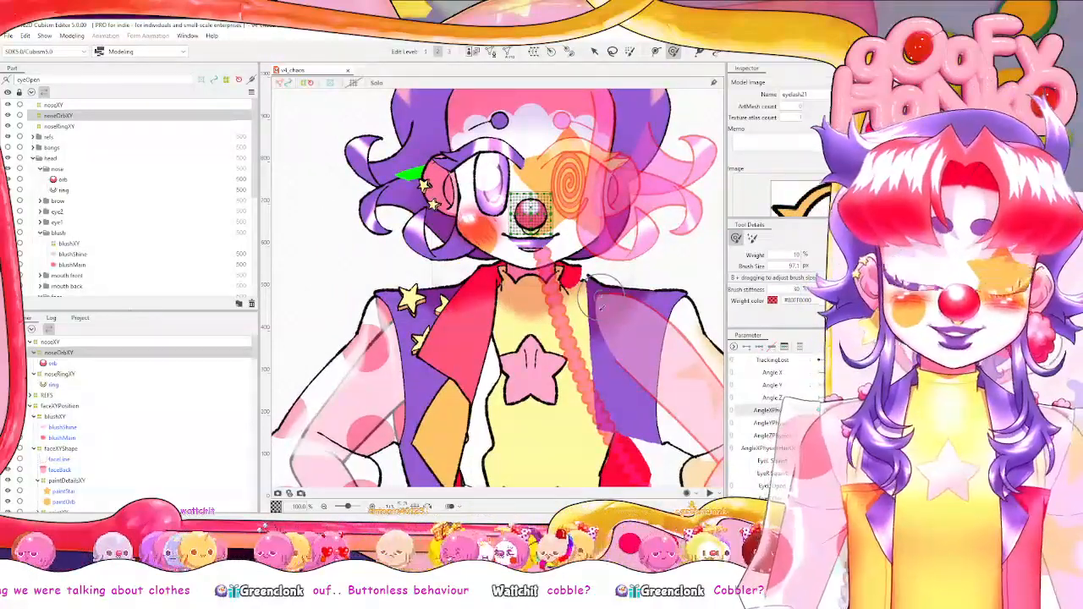
pyautogui.scroll(-3, 592, 288)
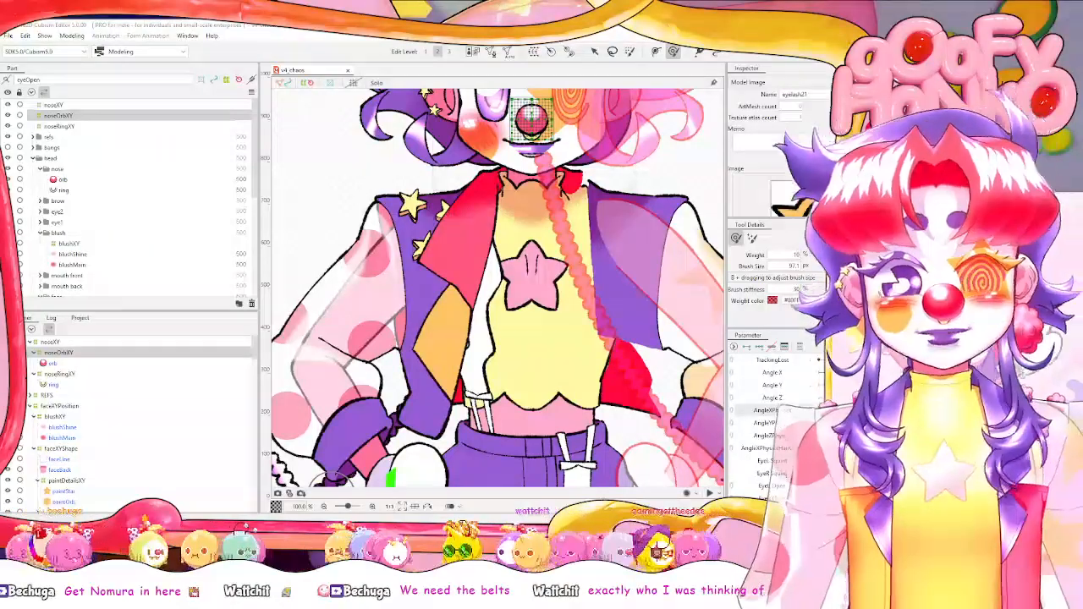
# Switch to the browser and examine the belt details in the Final Fantasy Lulu reference art, including her wiki page and the full-size image.
pyautogui.hotkey('alt', 'Tab')
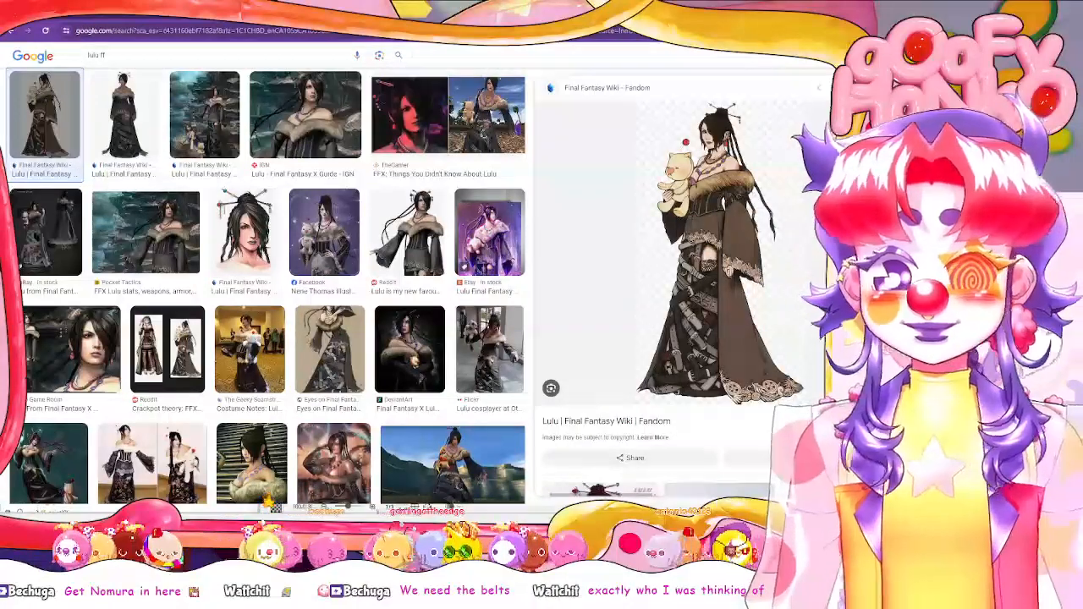
pyautogui.click(696, 139)
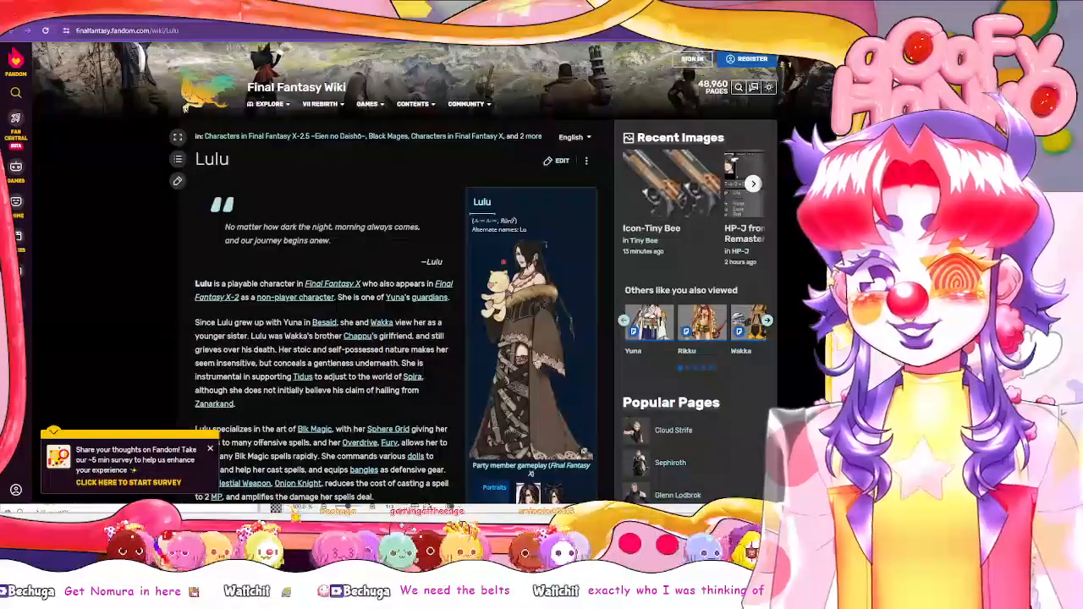
pyautogui.hotkey('alt', 'Left')
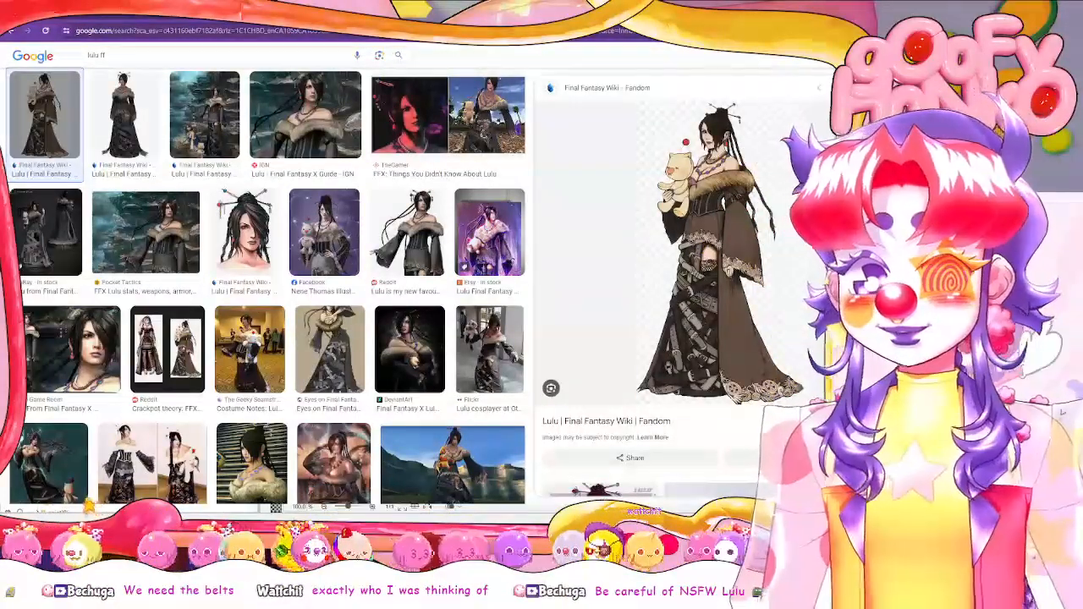
pyautogui.click(338, 10)
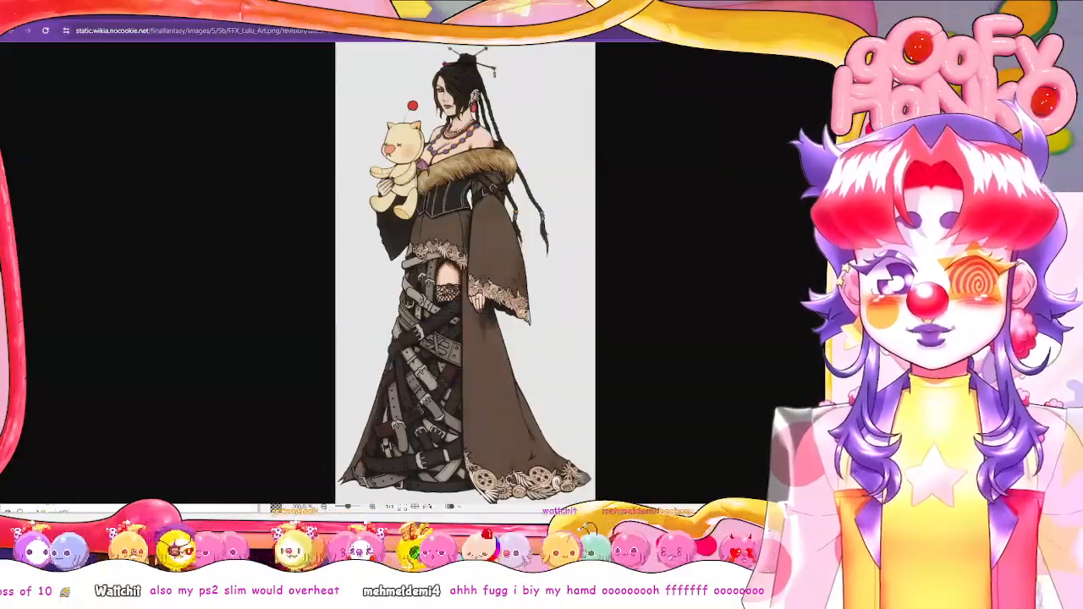
pyautogui.hotkey('alt', 'Tab')
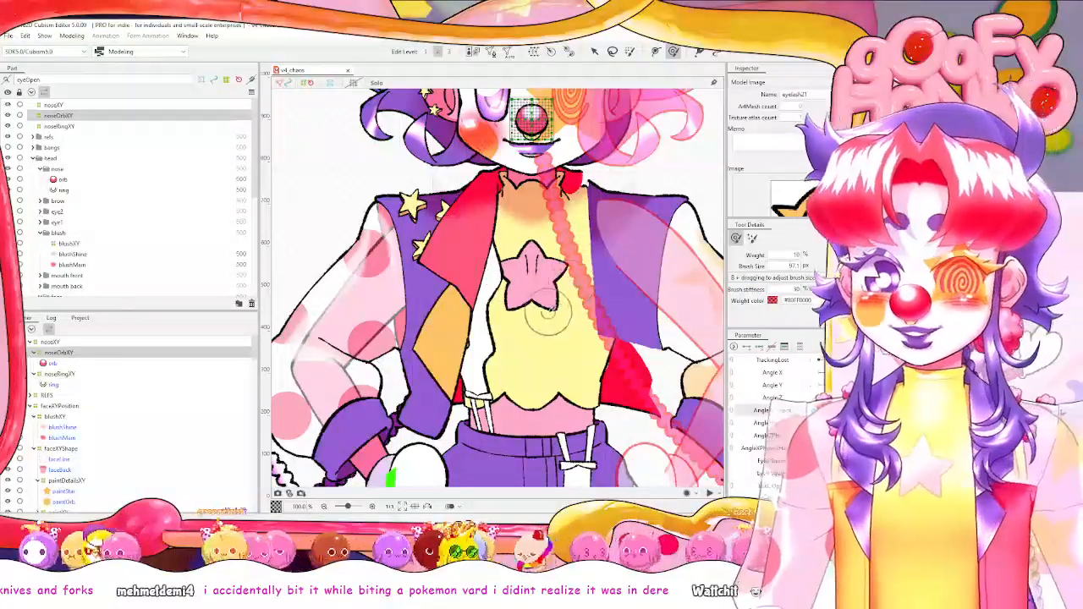
pyautogui.scroll(2, 546, 318)
pyautogui.moveTo(545, 249); pyautogui.dragTo(511, 338)
pyautogui.scroll(-2, 511, 339)
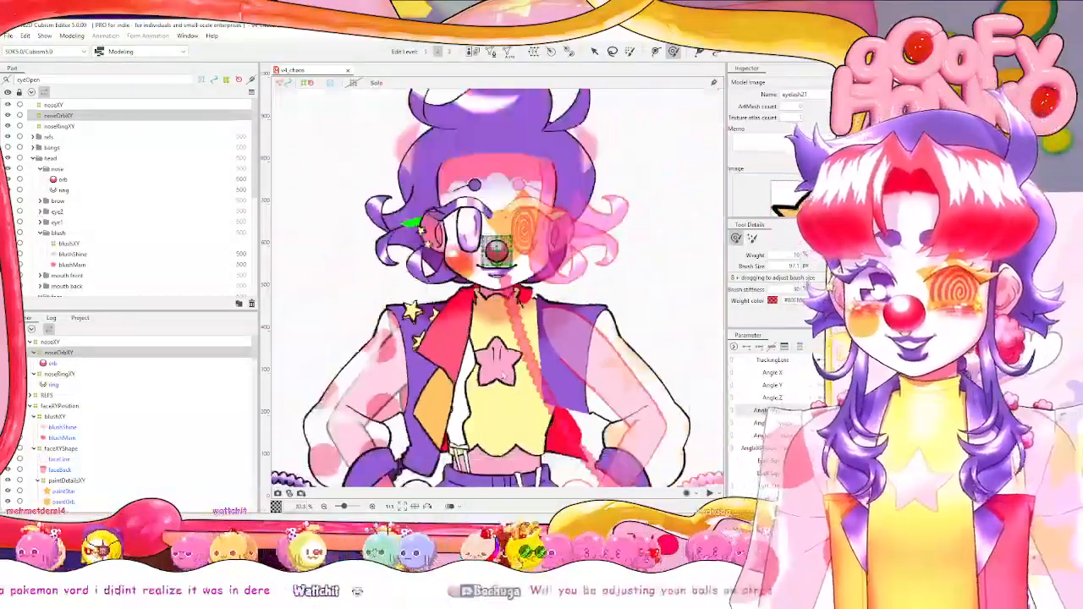
pyautogui.scroll(2, 504, 309)
pyautogui.moveTo(537, 274); pyautogui.dragTo(559, 378)
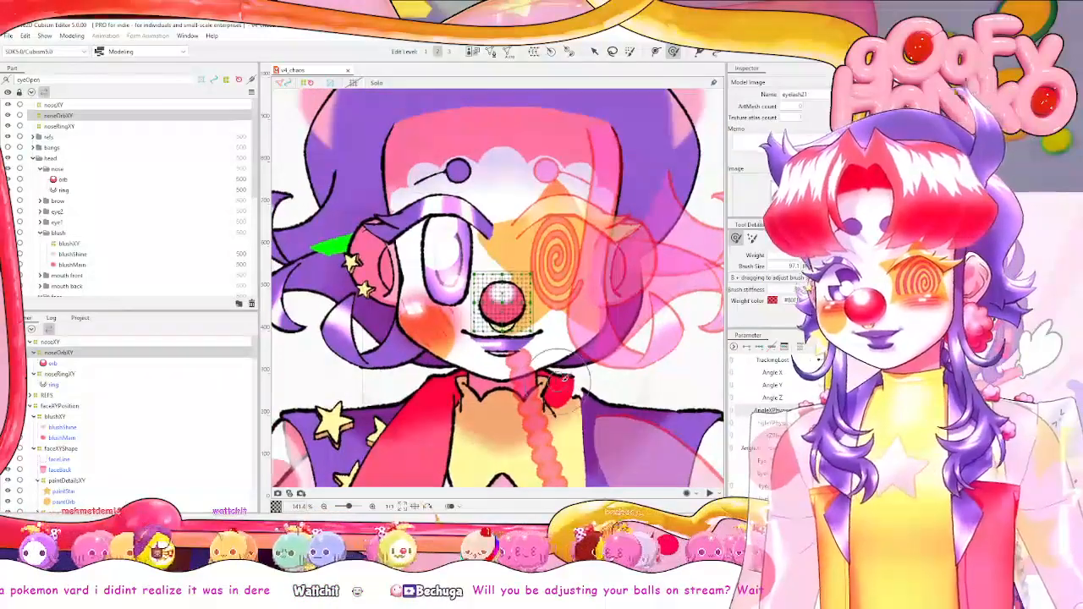
pyautogui.click(79, 41)
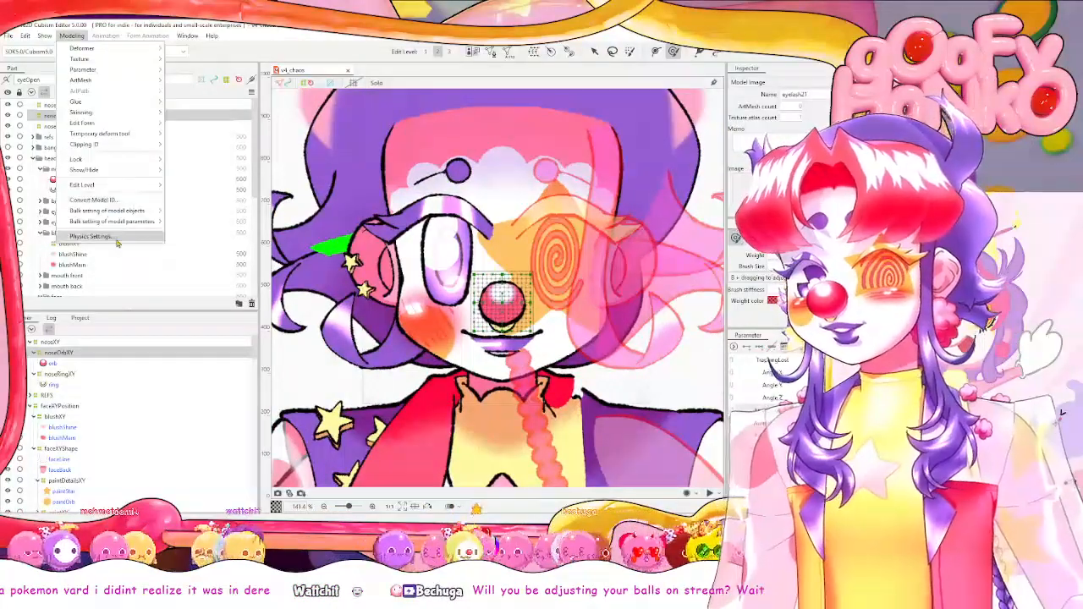
pyautogui.click(684, 367)
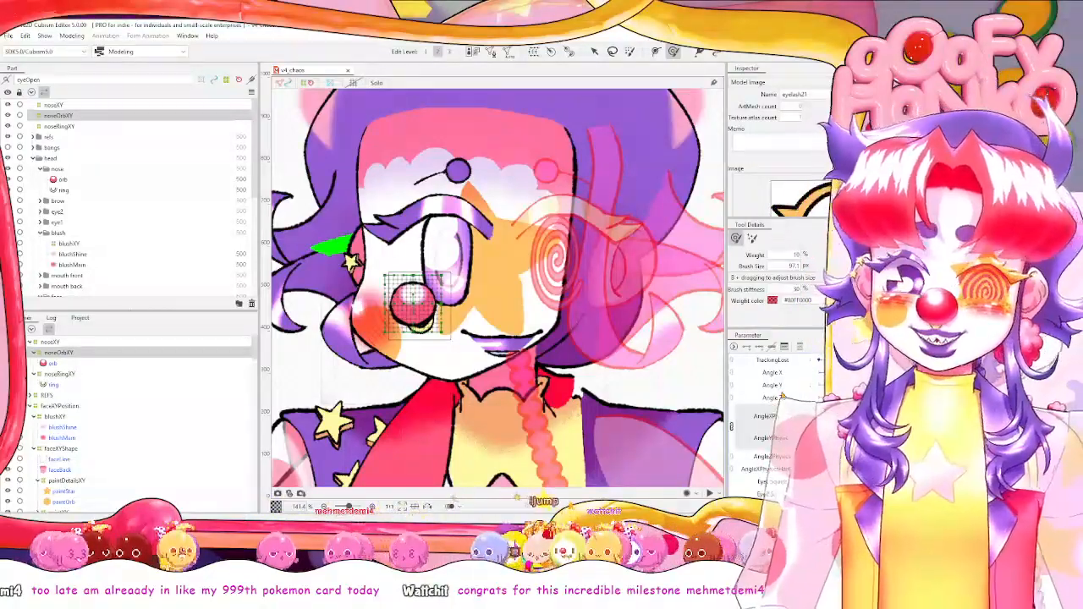
# Move the combined AngleXPhysics and AngleYPhysics parameters through their key positions to check the nose and face poses.
pyautogui.click(847, 427)
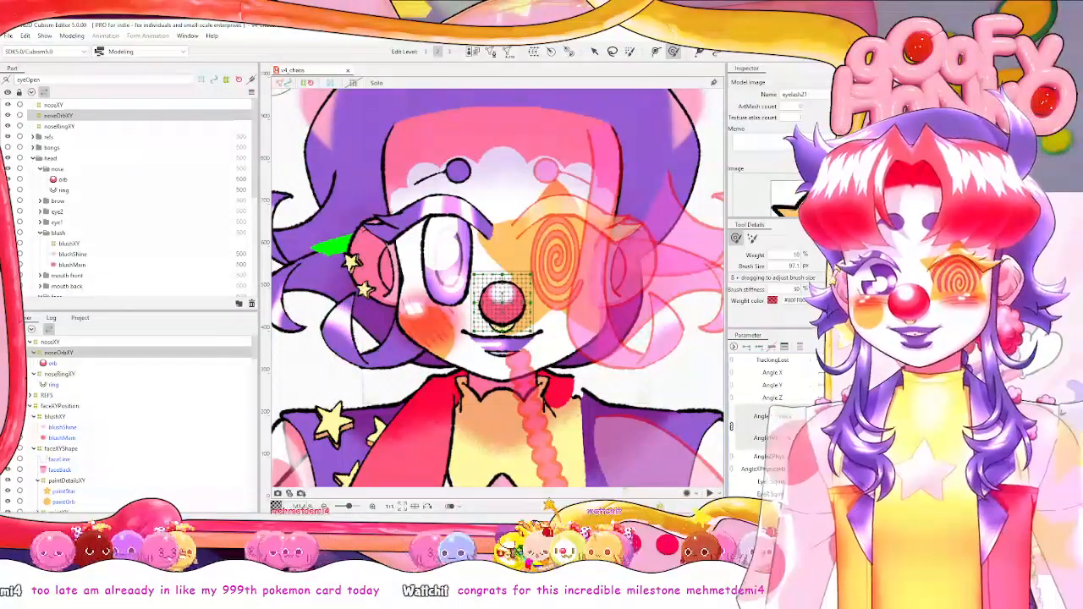
pyautogui.click(812, 426)
pyautogui.click(846, 426)
pyautogui.click(880, 426)
pyautogui.click(846, 426)
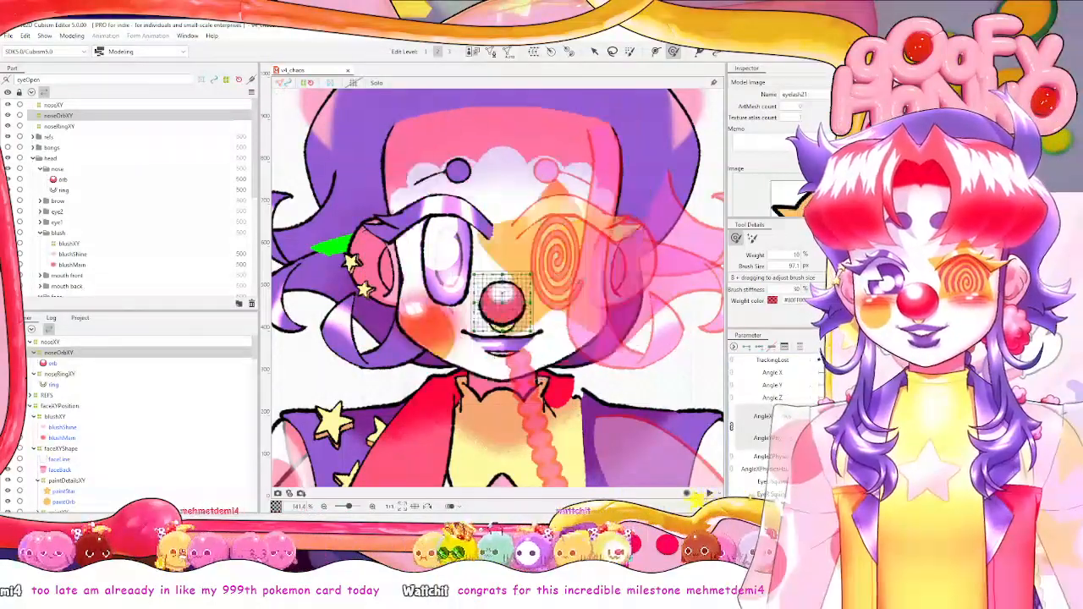
pyautogui.click(812, 427)
pyautogui.click(846, 427)
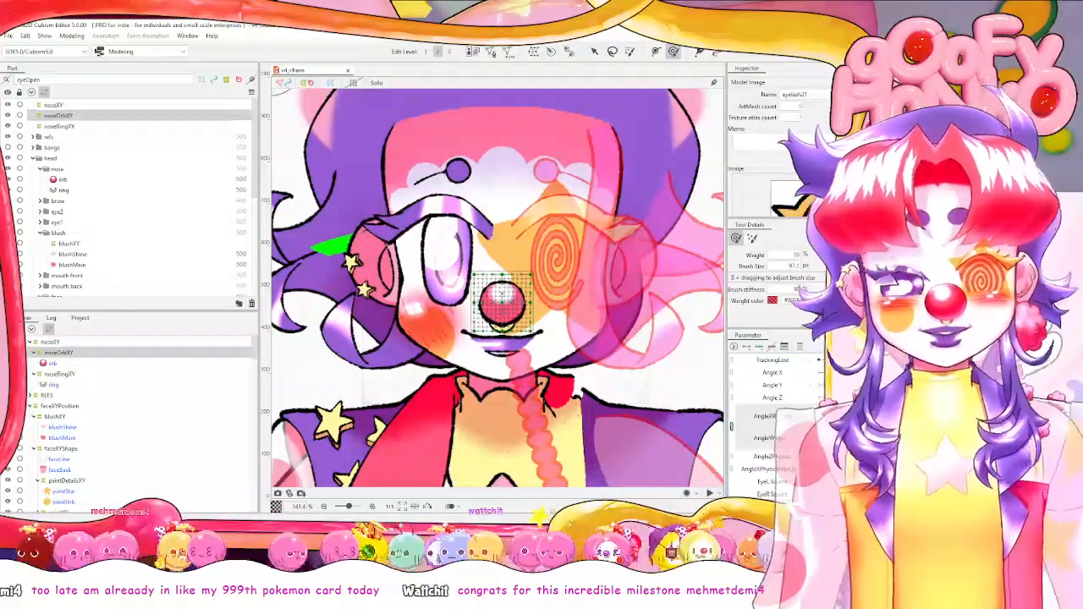
pyautogui.click(847, 447)
pyautogui.click(846, 406)
pyautogui.click(846, 427)
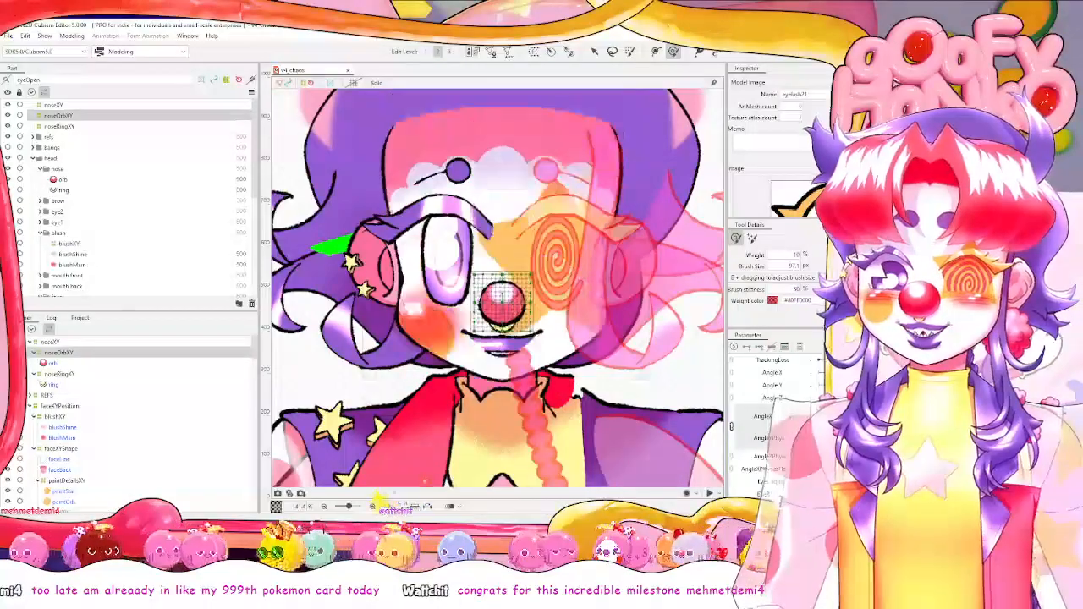
pyautogui.click(812, 426)
pyautogui.click(846, 447)
pyautogui.click(813, 446)
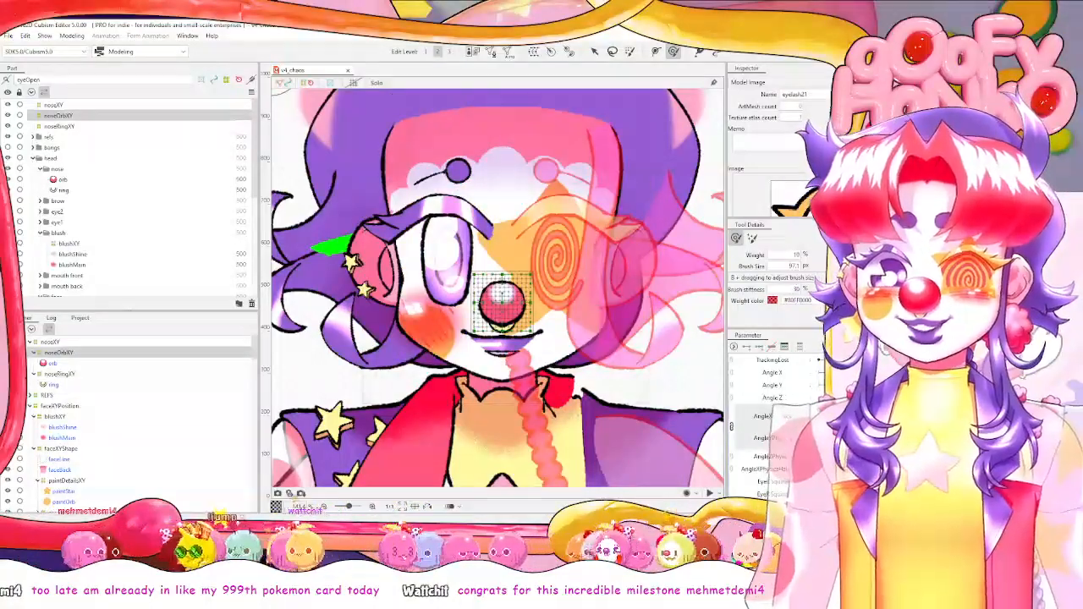
pyautogui.click(812, 427)
pyautogui.click(847, 427)
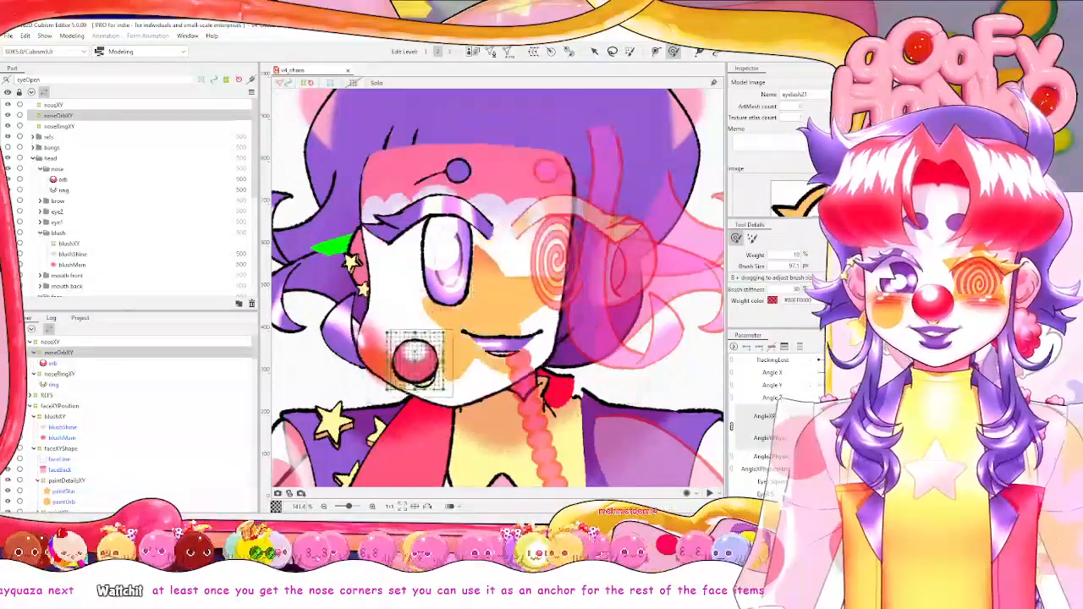
# Reshape the blushXY and faceXYShape deformers together around the cheek beside the nose at the corner pose, using the deform brush at size 471.1.
pyautogui.click(85, 406)
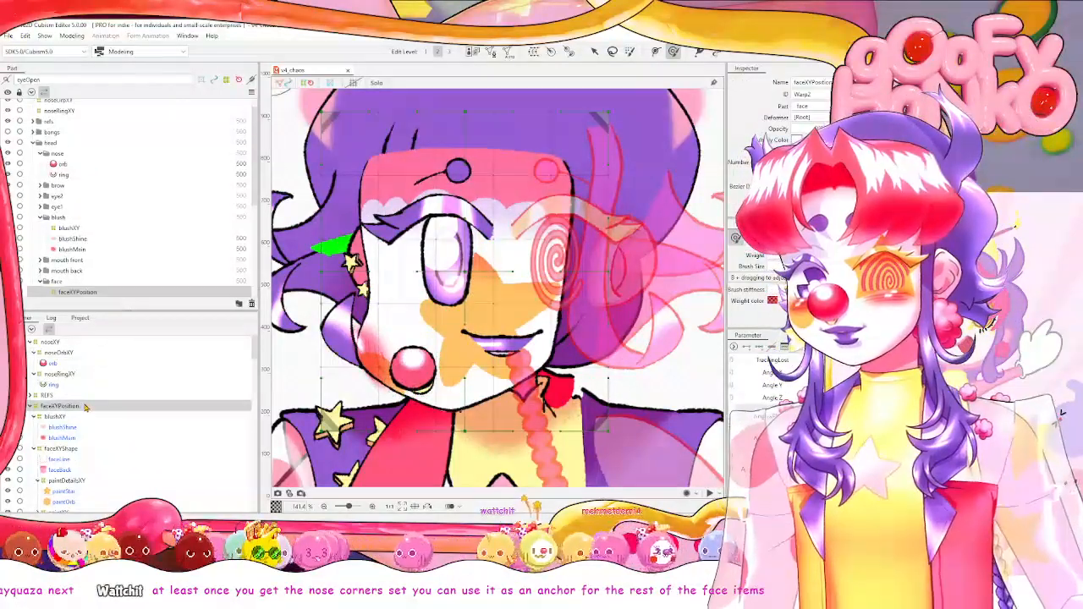
pyautogui.click(51, 417)
pyautogui.click(34, 417)
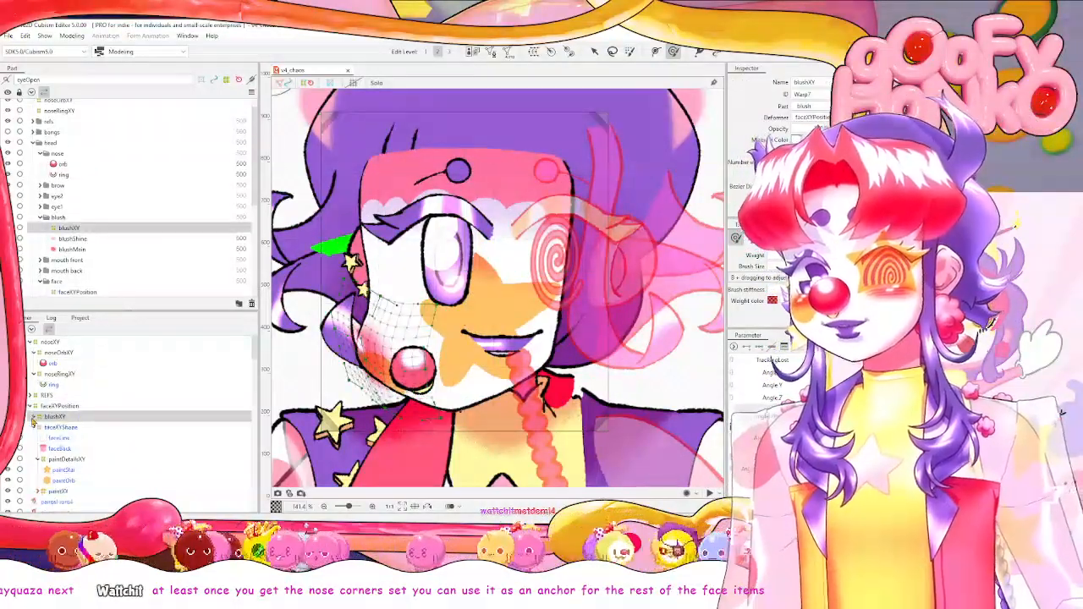
pyautogui.click(59, 427)
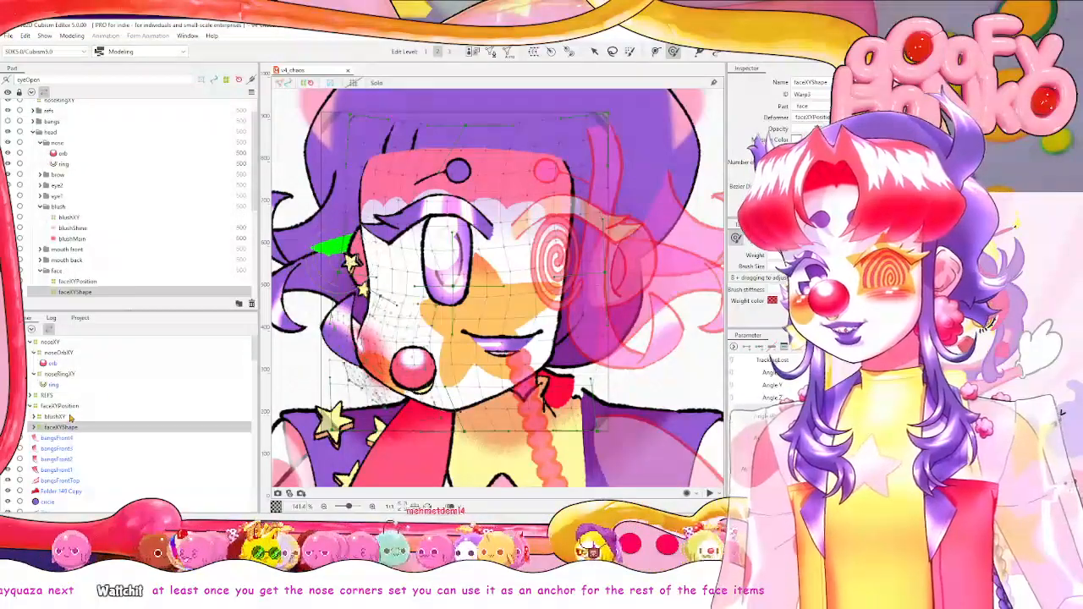
pyautogui.keyDown('ctrl'); pyautogui.click(76, 416); pyautogui.keyUp('ctrl')
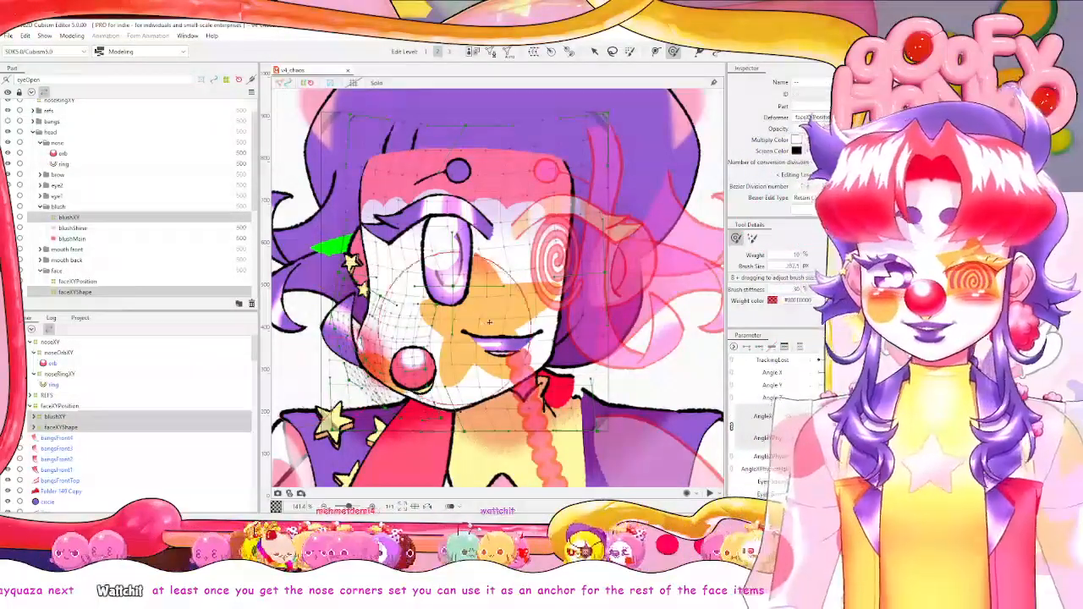
pyautogui.press('b')
pyautogui.moveTo(345, 370); pyautogui.dragTo(484, 362)
pyautogui.moveTo(338, 371)
pyautogui.mouseDown()
pyautogui.moveTo(396, 299)
pyautogui.moveTo(339, 347)
pyautogui.mouseUp()
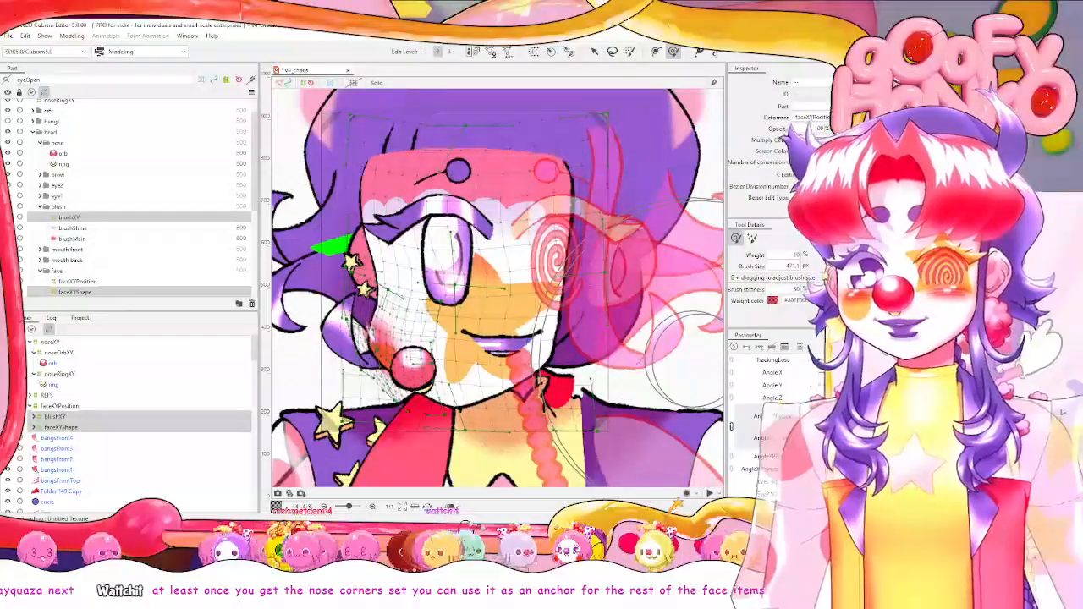
pyautogui.moveTo(814, 442)
pyautogui.mouseDown()
pyautogui.moveTo(855, 442)
pyautogui.moveTo(815, 442)
pyautogui.moveTo(814, 426)
pyautogui.moveTo(815, 443)
pyautogui.moveTo(855, 443)
pyautogui.moveTo(815, 443)
pyautogui.mouseUp()
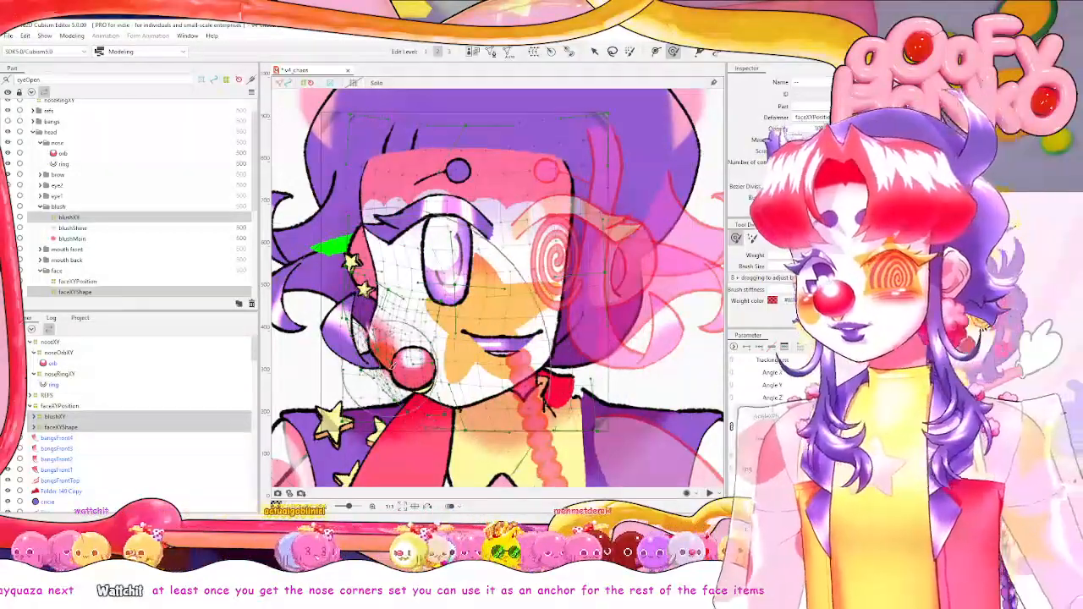
pyautogui.moveTo(396, 364); pyautogui.dragTo(381, 363)
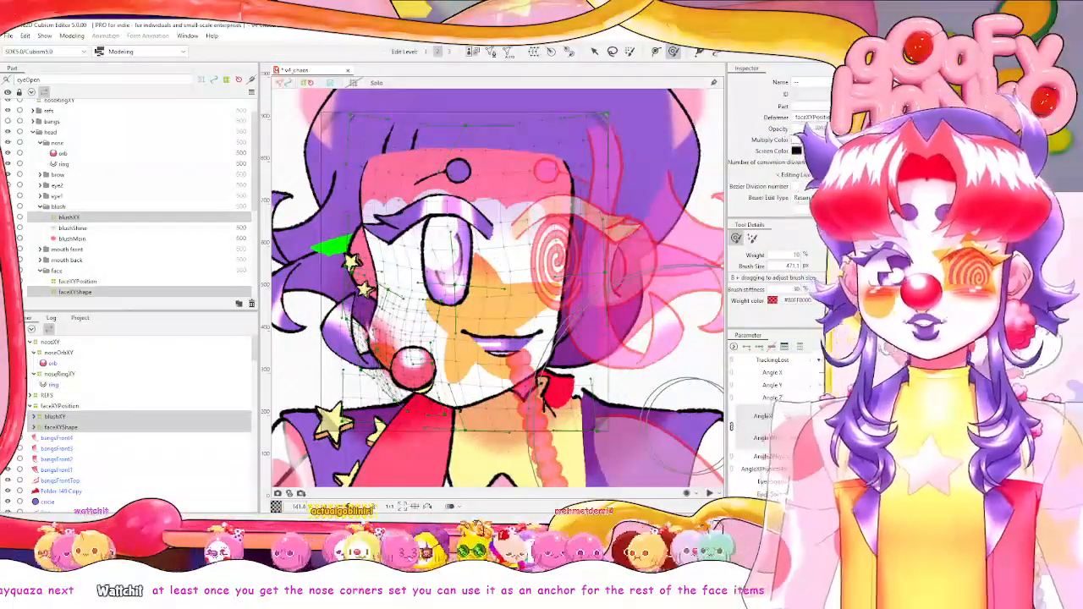
pyautogui.click(833, 442)
pyautogui.click(834, 428)
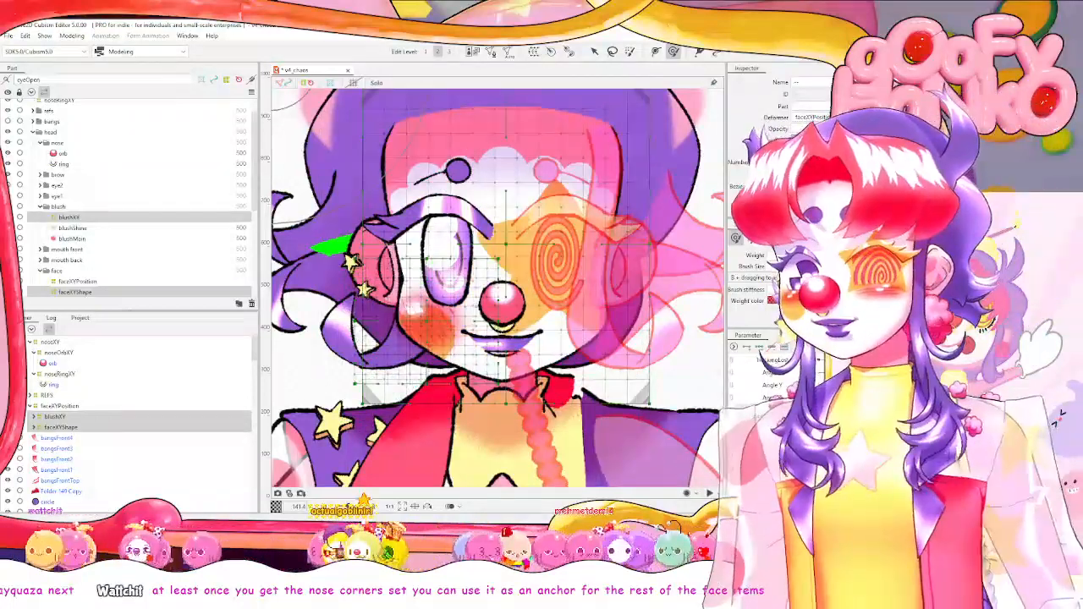
# Nest the noseXY deformer, with its orb and ring deformers, under faceXYPosition.
pyautogui.moveTo(73, 342); pyautogui.dragTo(64, 414)
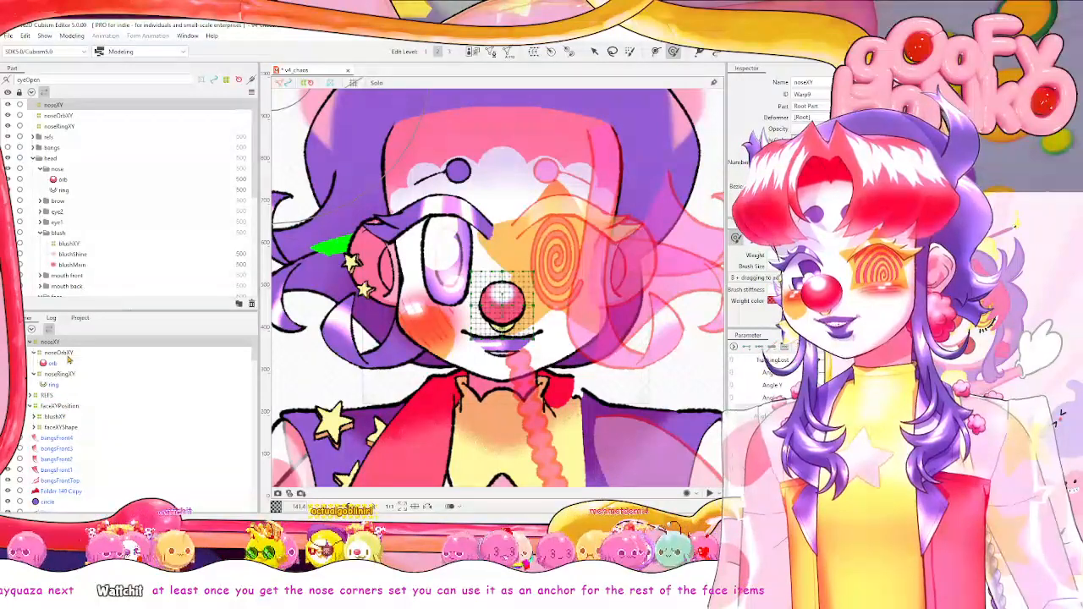
pyautogui.click(52, 406)
pyautogui.moveTo(52, 408); pyautogui.dragTo(54, 408)
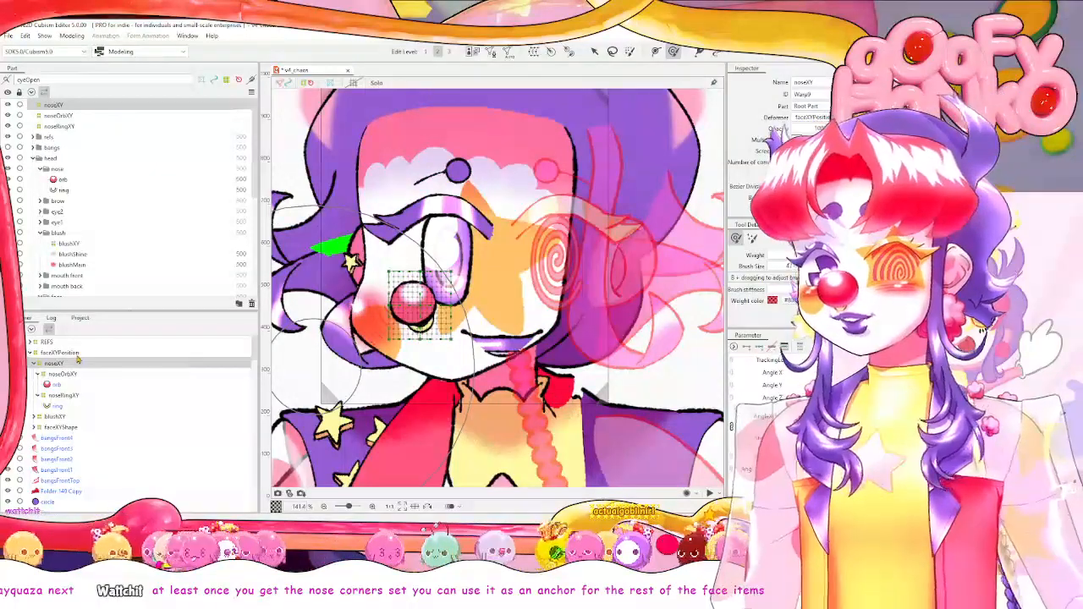
# Inspect the faceXYShape, blushXY and faceXYPosition deformers in turn while moving AngleXPhysics and AngleYPhysics through their poses.
pyautogui.click(74, 429)
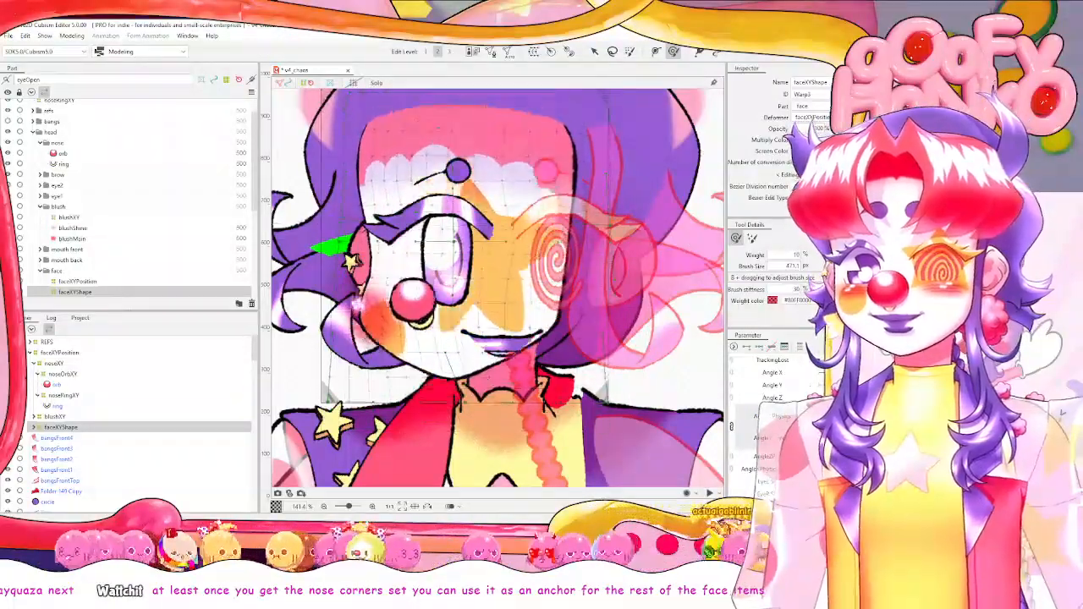
pyautogui.click(61, 416)
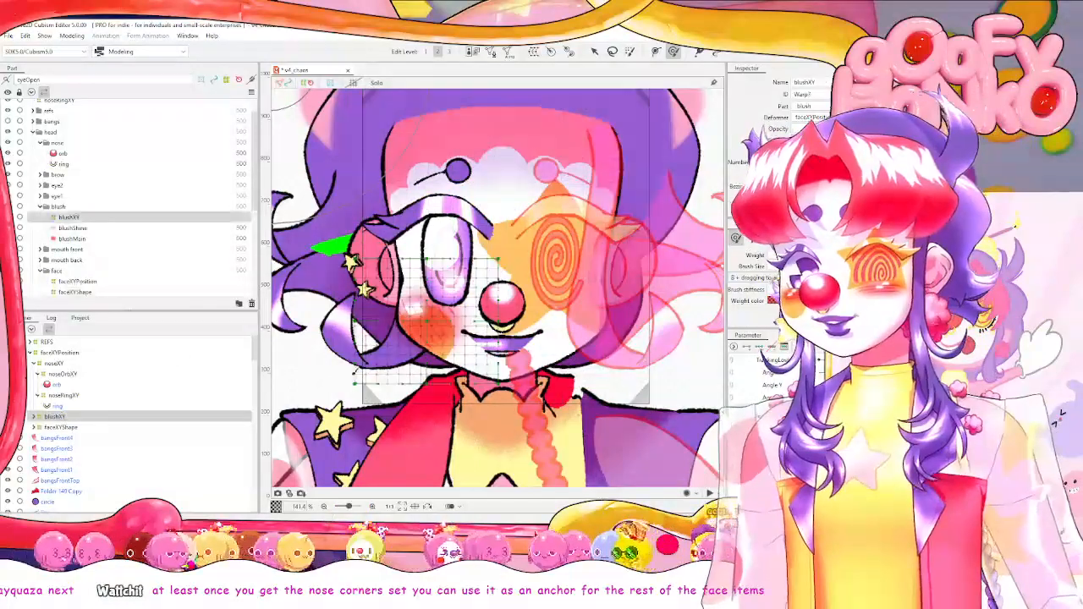
pyautogui.rightClick(765, 359)
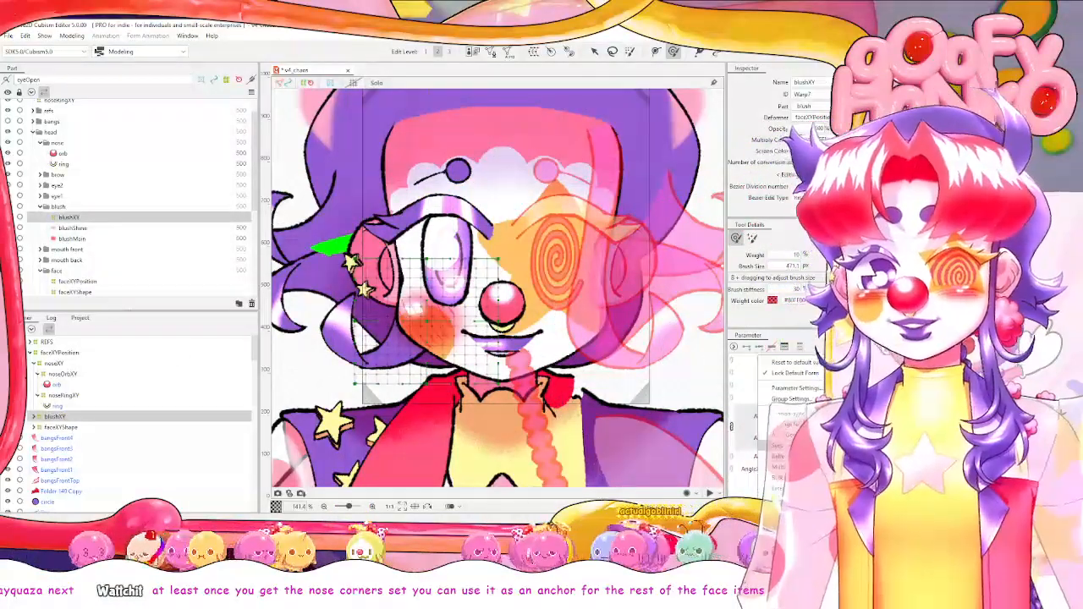
pyautogui.click(776, 445)
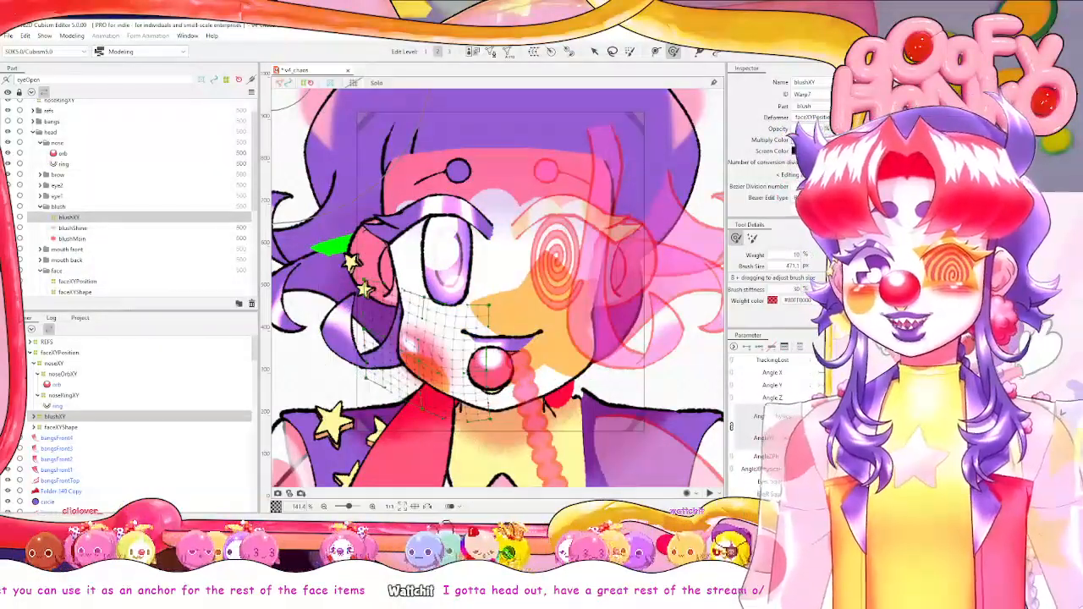
pyautogui.click(68, 353)
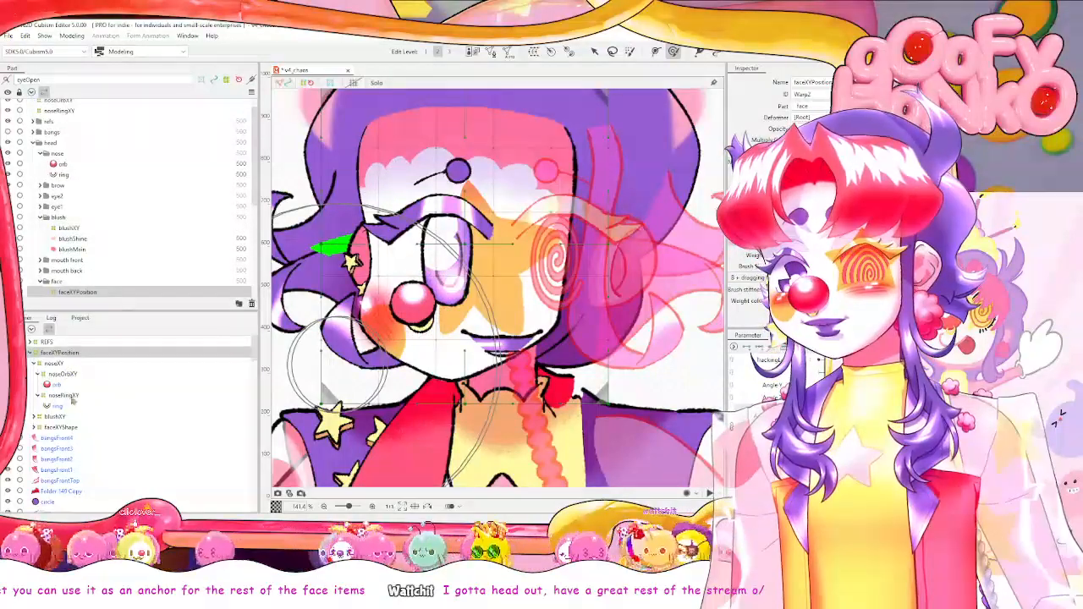
pyautogui.click(61, 427)
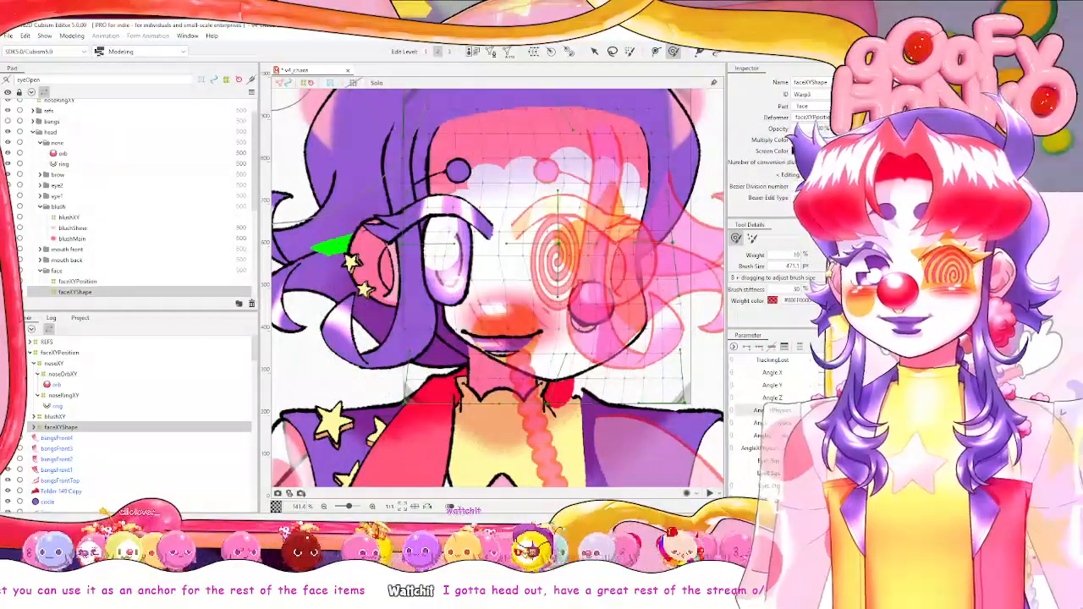
pyautogui.rightClick(764, 358)
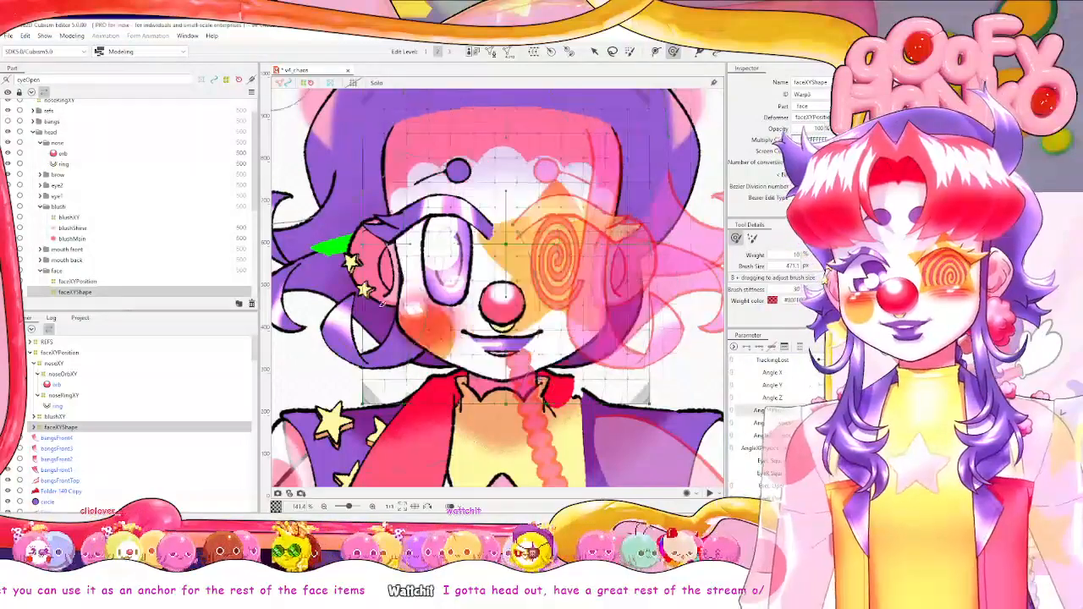
# Open the physics settings and swing the model's head in several directions to test how the nose, blush and face follow.
pyautogui.click(71, 36)
pyautogui.click(112, 238)
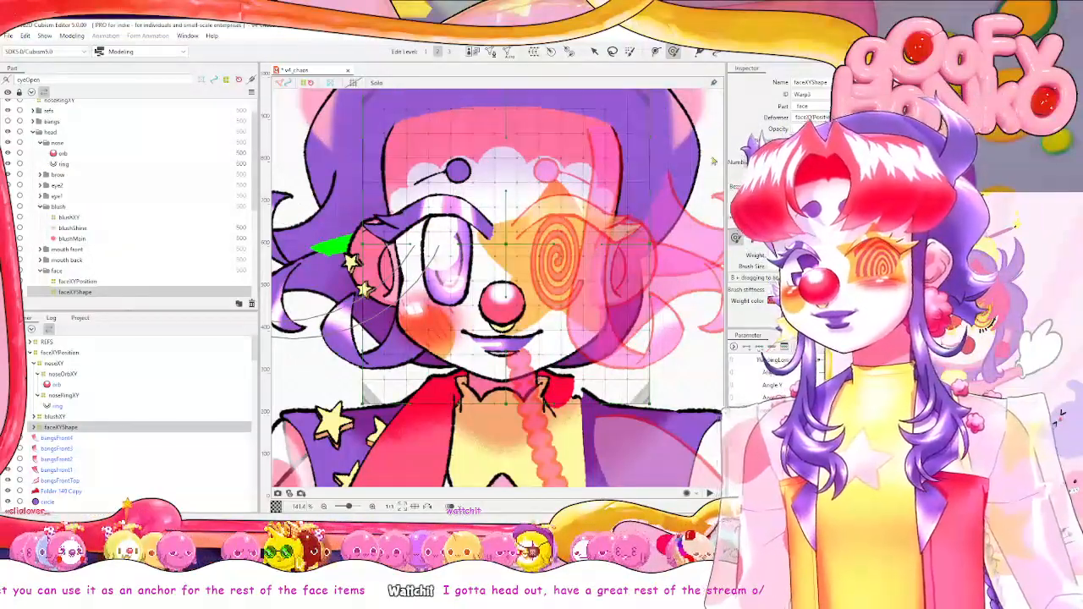
pyautogui.scroll(5, 665, 217)
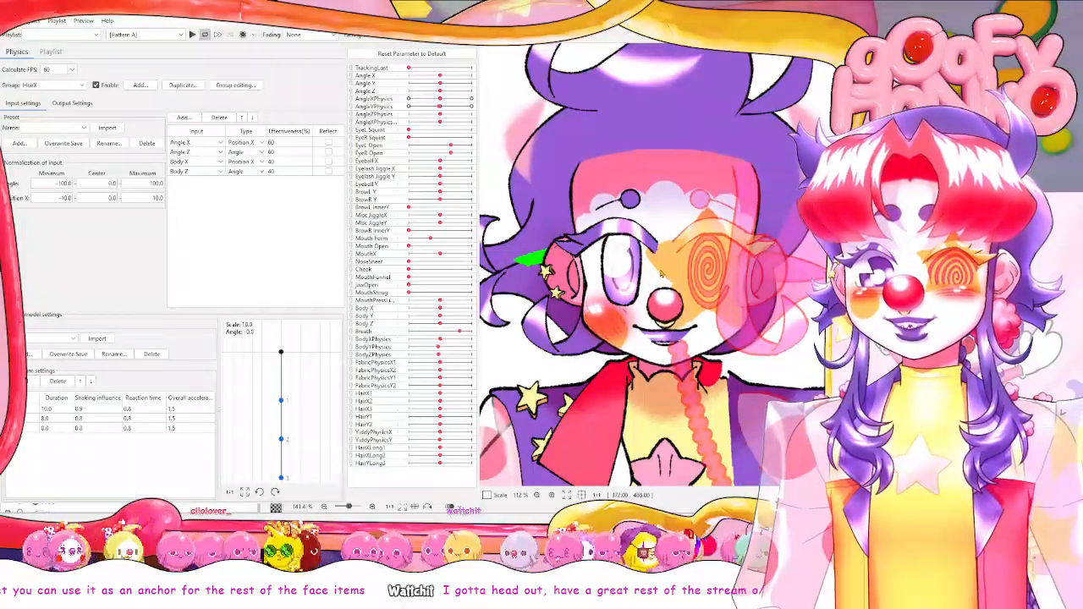
pyautogui.moveTo(661, 265); pyautogui.dragTo(418, 389)
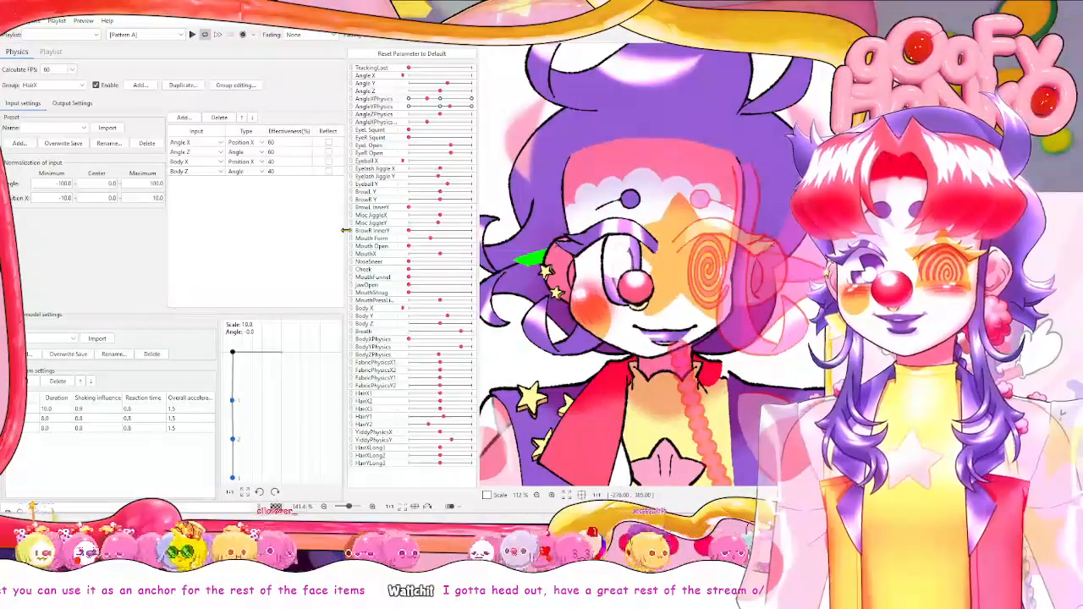
pyautogui.moveTo(347, 230); pyautogui.dragTo(392, 234)
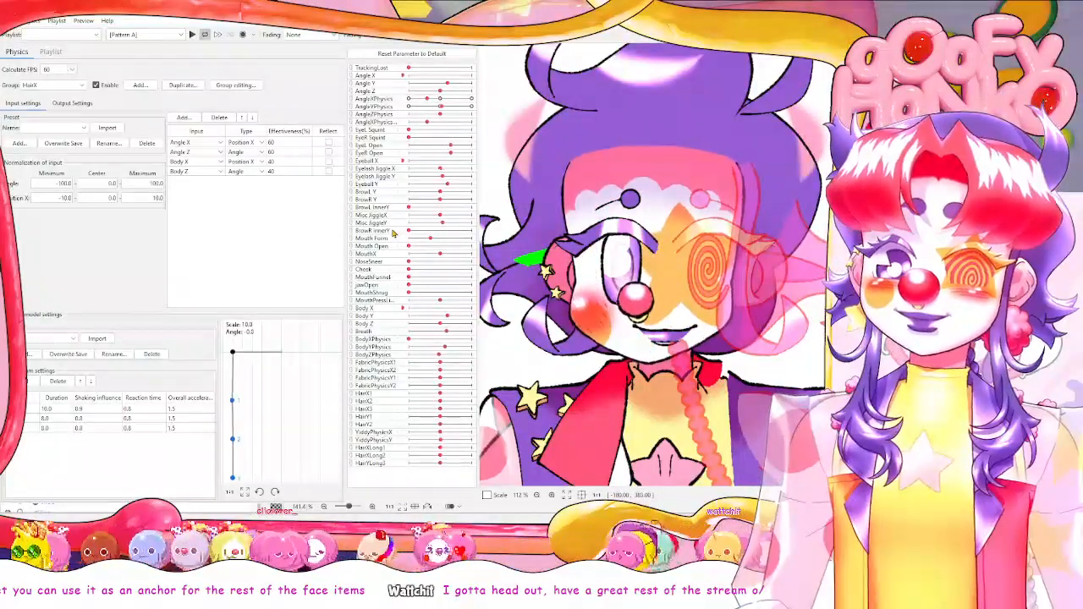
pyautogui.moveTo(392, 234); pyautogui.dragTo(392, 234)
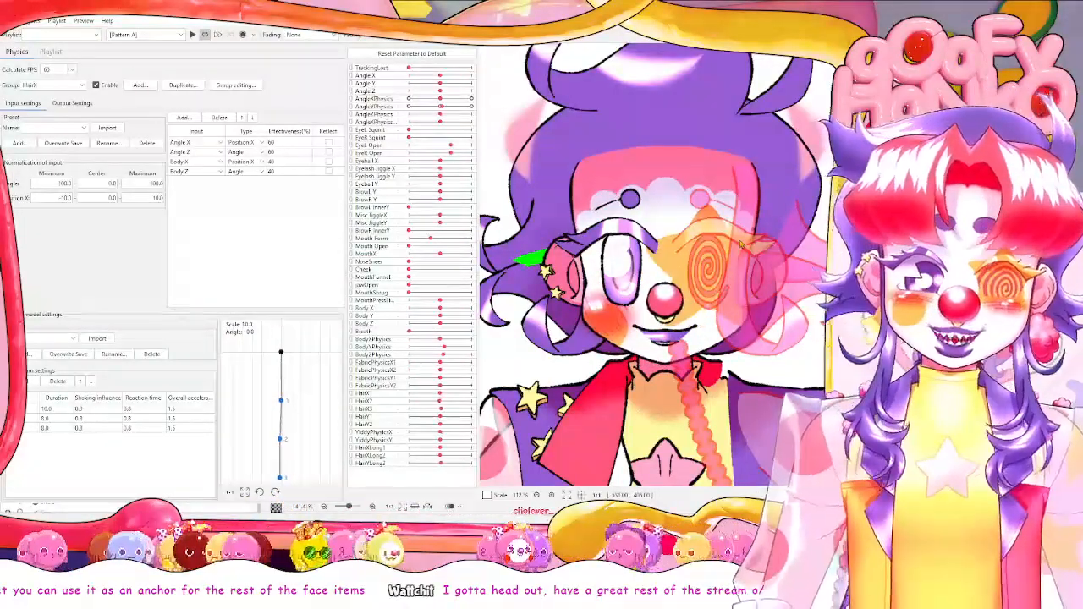
pyautogui.moveTo(679, 231); pyautogui.dragTo(429, 306)
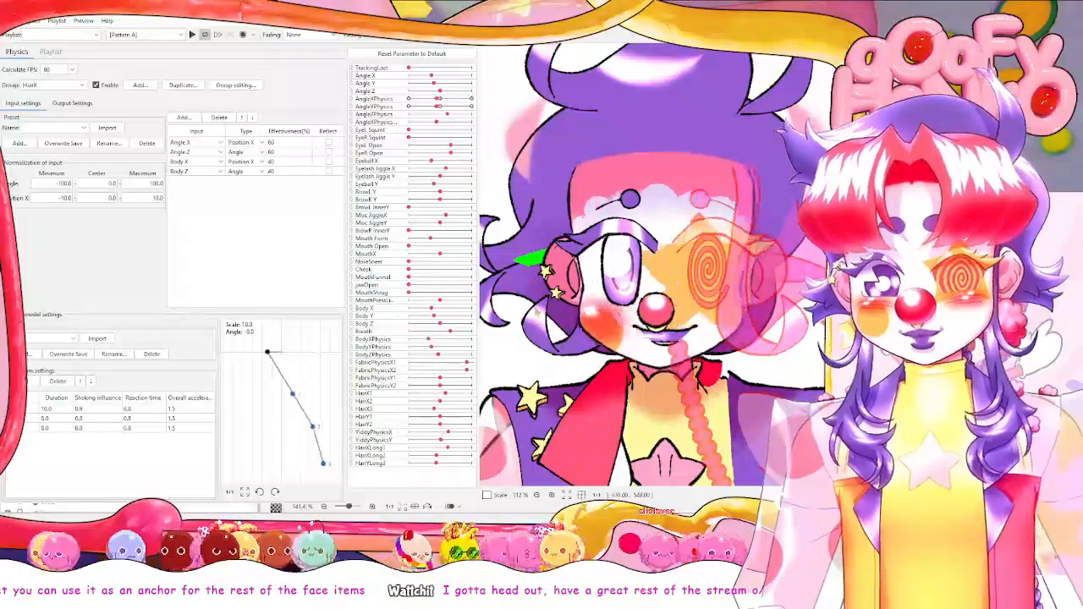
pyautogui.moveTo(665, 254); pyautogui.dragTo(705, 135)
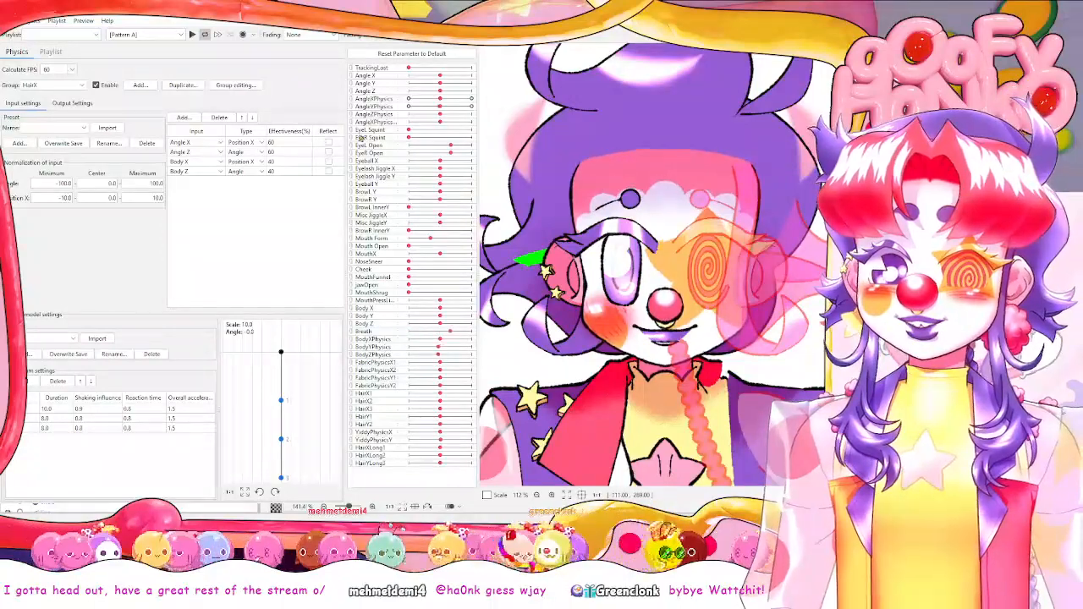
# Sweep the AngleYPhysics and AngleXPhysics parameters across their ranges in the physics preview to check the face poses.
pyautogui.moveTo(440, 108)
pyautogui.mouseDown()
pyautogui.moveTo(398, 110)
pyautogui.moveTo(440, 108)
pyautogui.mouseUp()
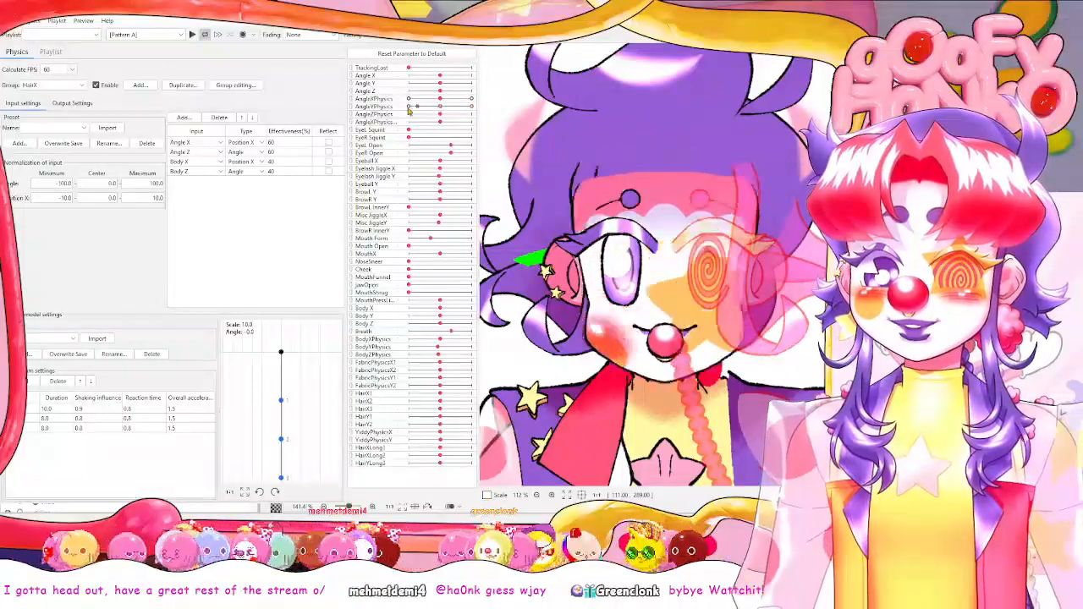
pyautogui.moveTo(399, 108); pyautogui.dragTo(436, 107)
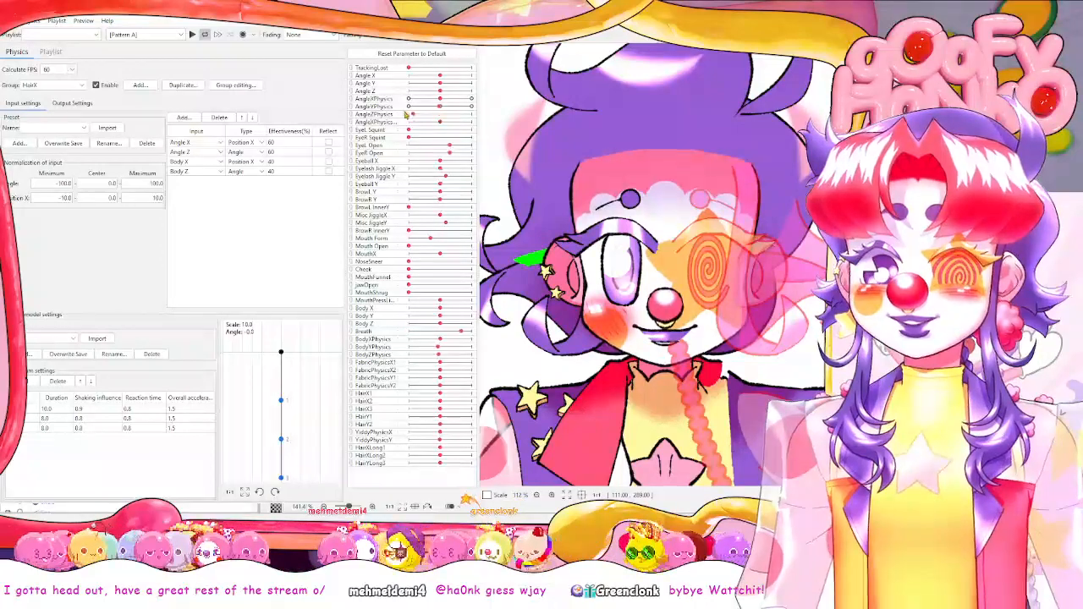
pyautogui.moveTo(439, 107)
pyautogui.mouseDown()
pyautogui.moveTo(408, 108)
pyautogui.moveTo(440, 106)
pyautogui.mouseUp()
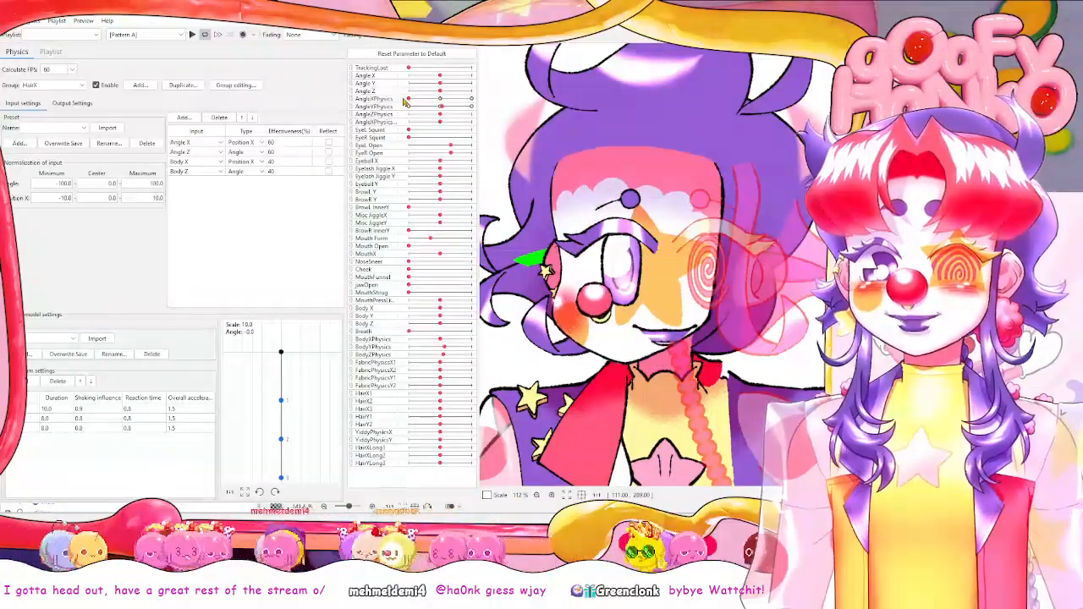
pyautogui.moveTo(391, 106); pyautogui.dragTo(473, 106)
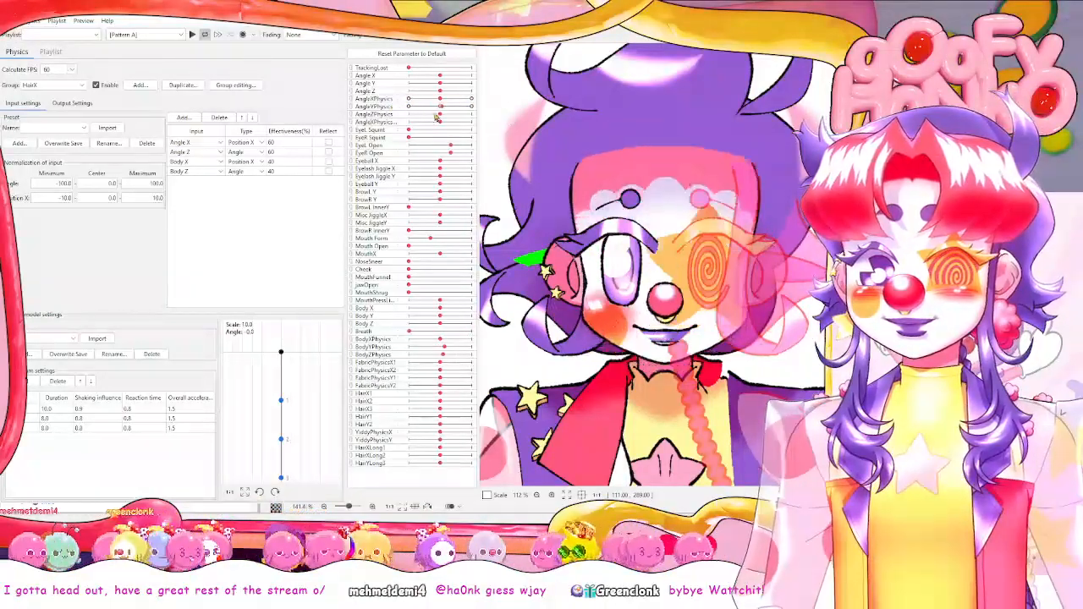
pyautogui.moveTo(483, 106); pyautogui.dragTo(484, 106)
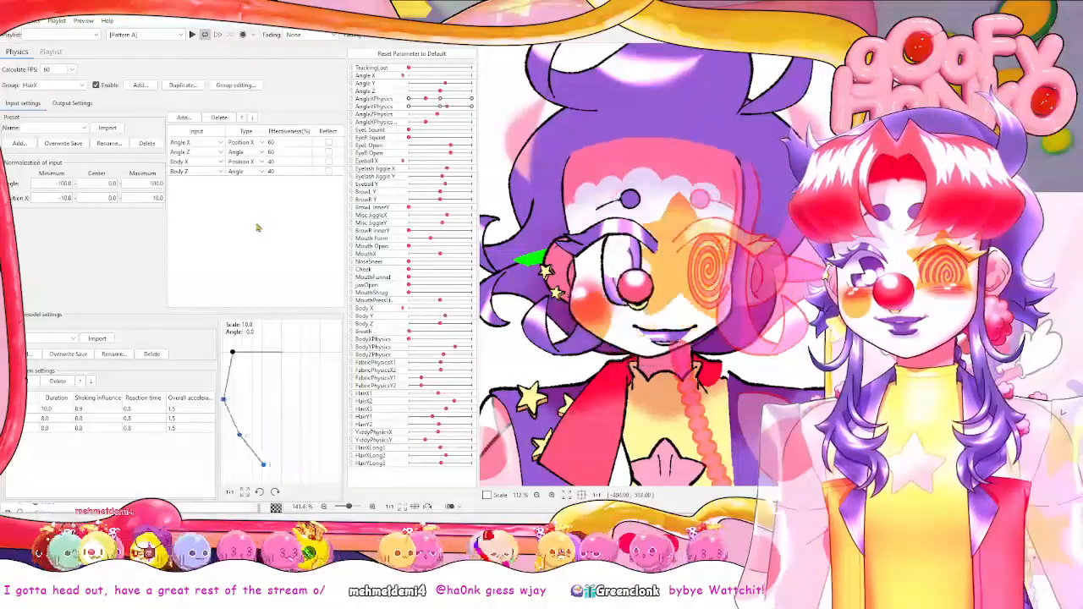
# Close the physics settings after another head-turn test and save the model.
pyautogui.moveTo(734, 266); pyautogui.dragTo(973, 261)
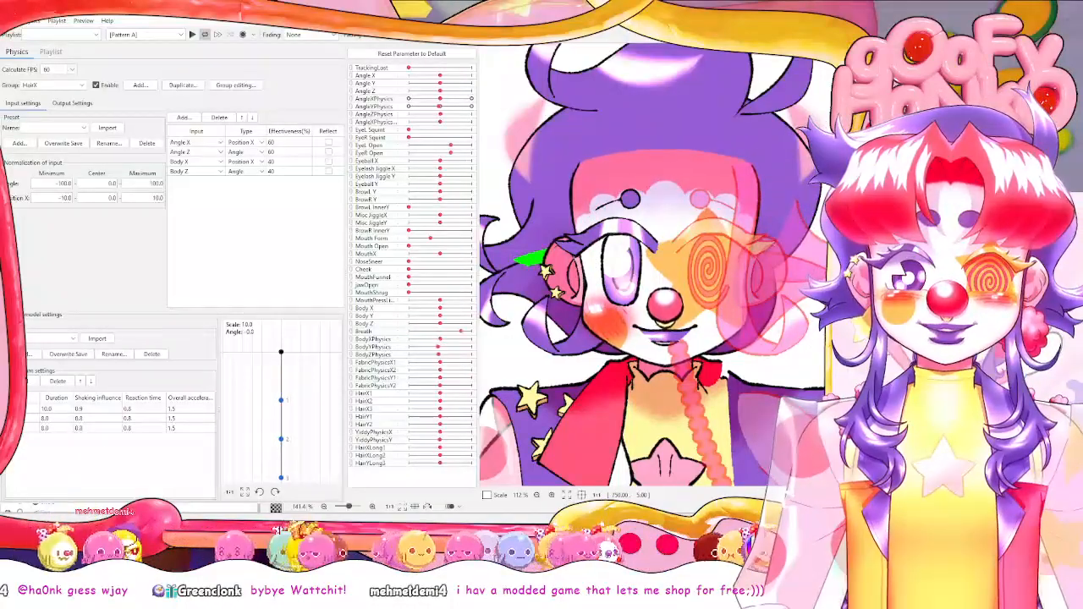
pyautogui.click(825, 9)
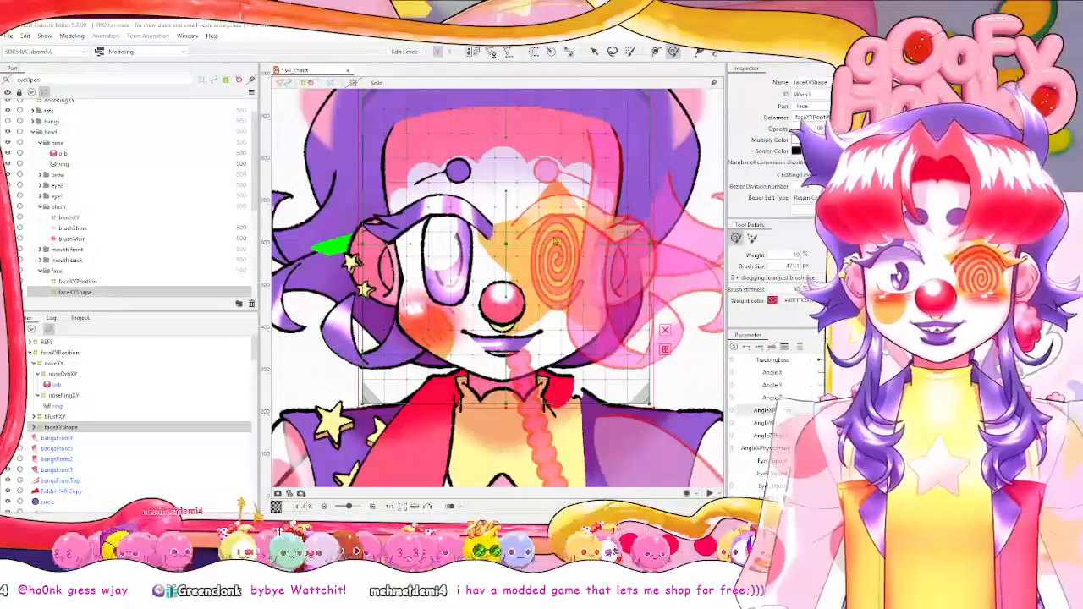
pyautogui.hotkey('ctrl', 's')
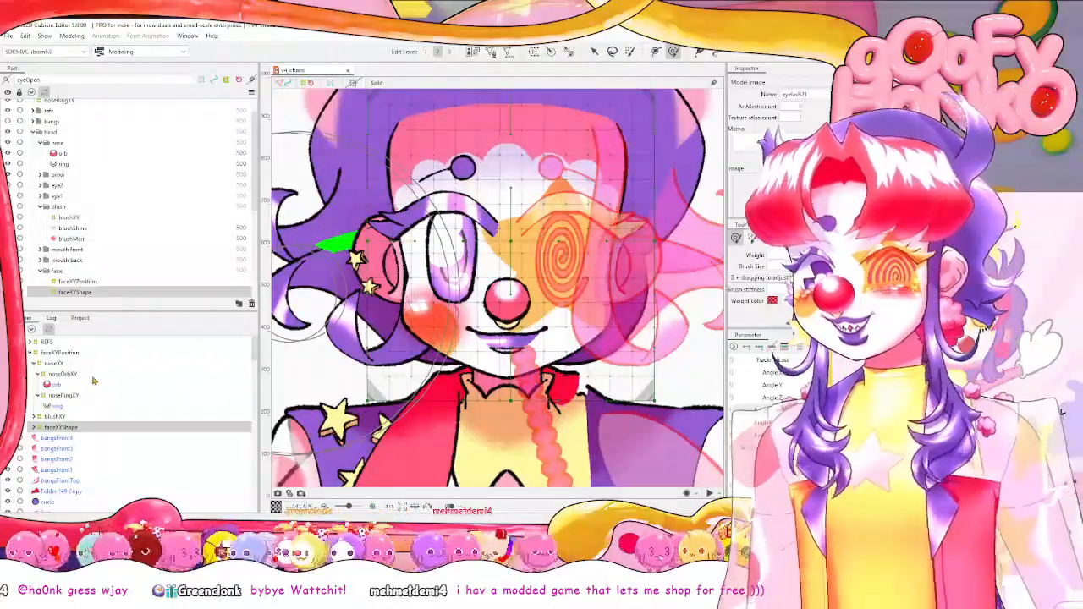
# Check the noseOrbXY deformer at different head poses and preview the head movement in the physics settings.
pyautogui.click(140, 374)
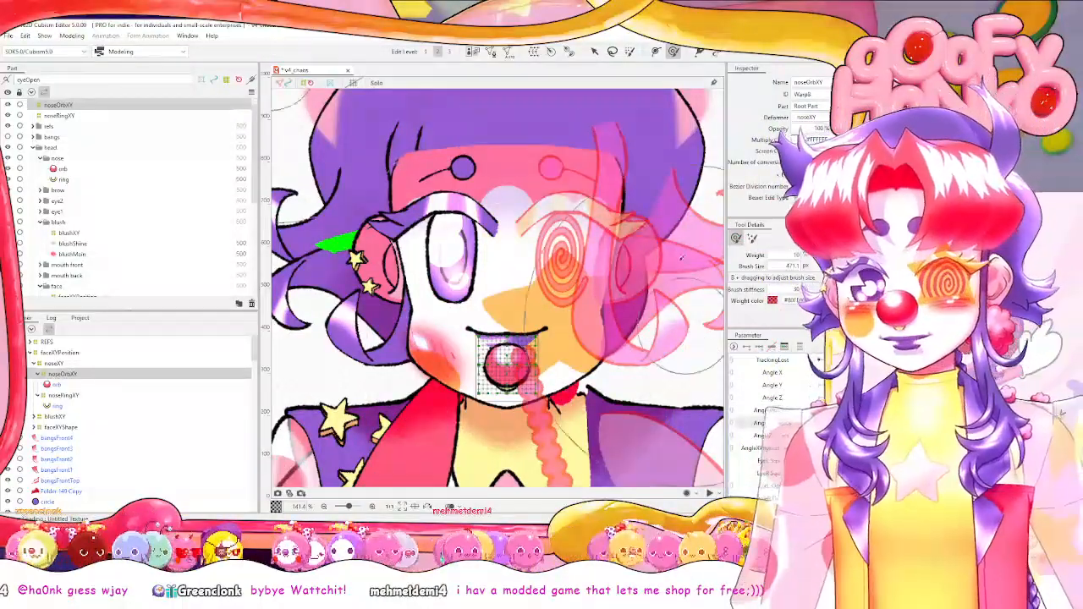
pyautogui.click(595, 52)
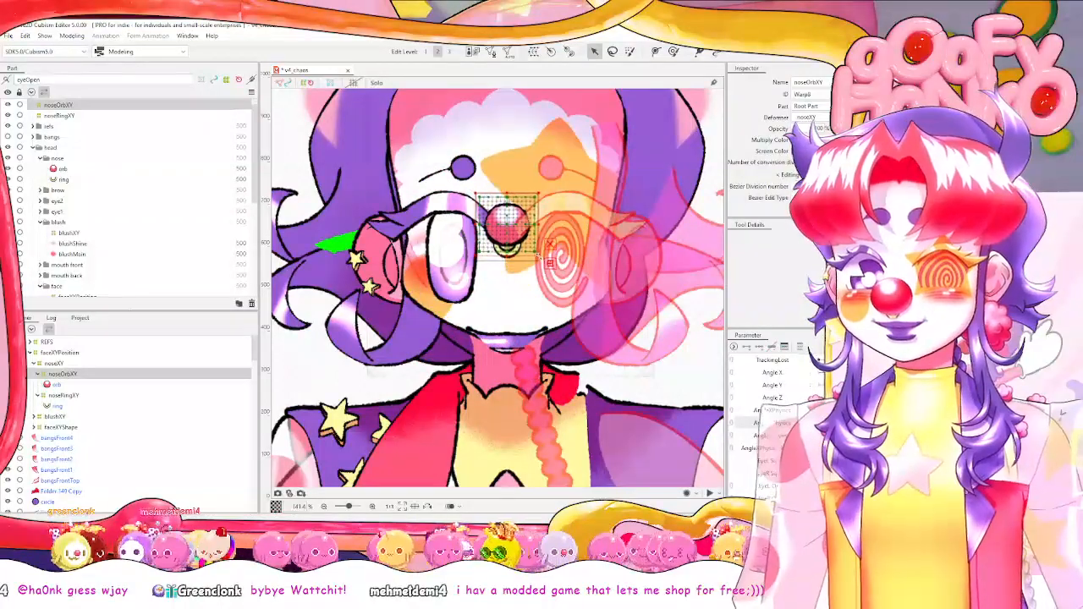
pyautogui.click(901, 346)
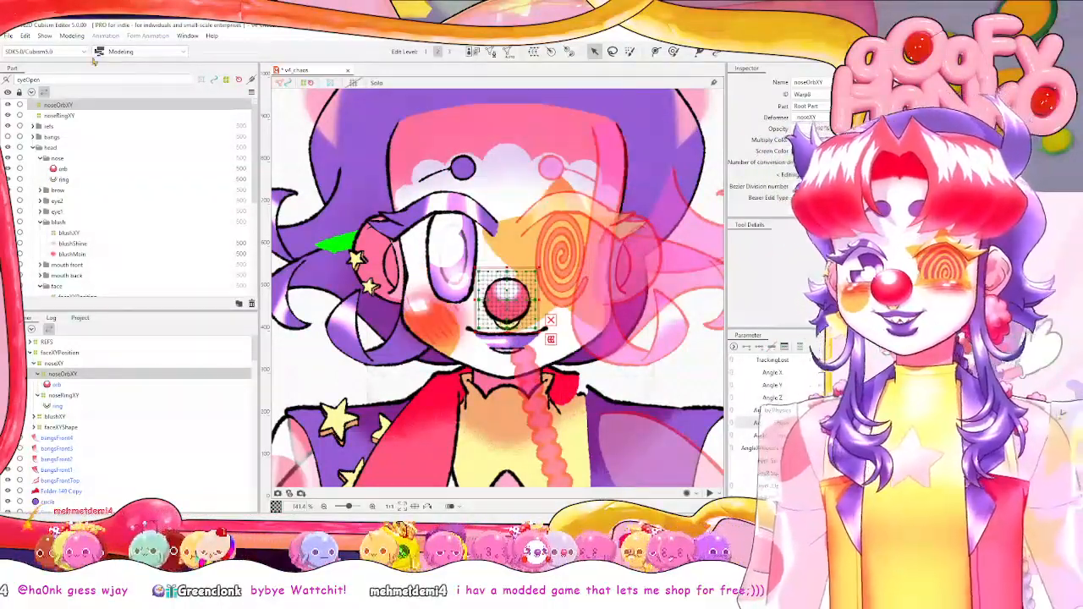
pyautogui.click(72, 36)
pyautogui.click(116, 238)
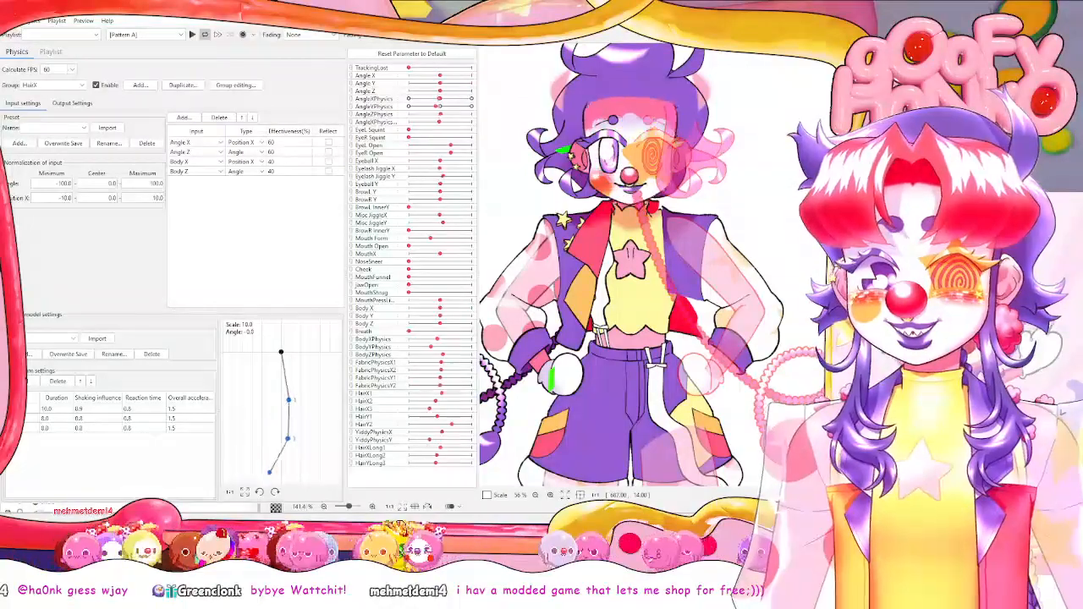
pyautogui.click(814, 10)
# Collapse the noseXY deformer group and save the model.
pyautogui.click(31, 364)
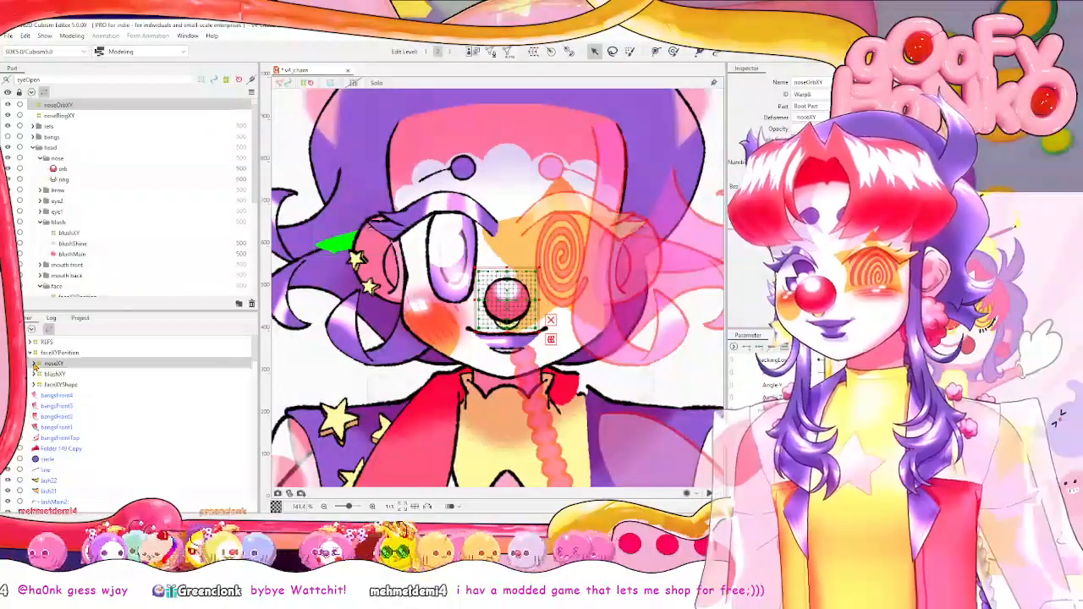
pyautogui.moveTo(435, 299); pyautogui.dragTo(510, 345)
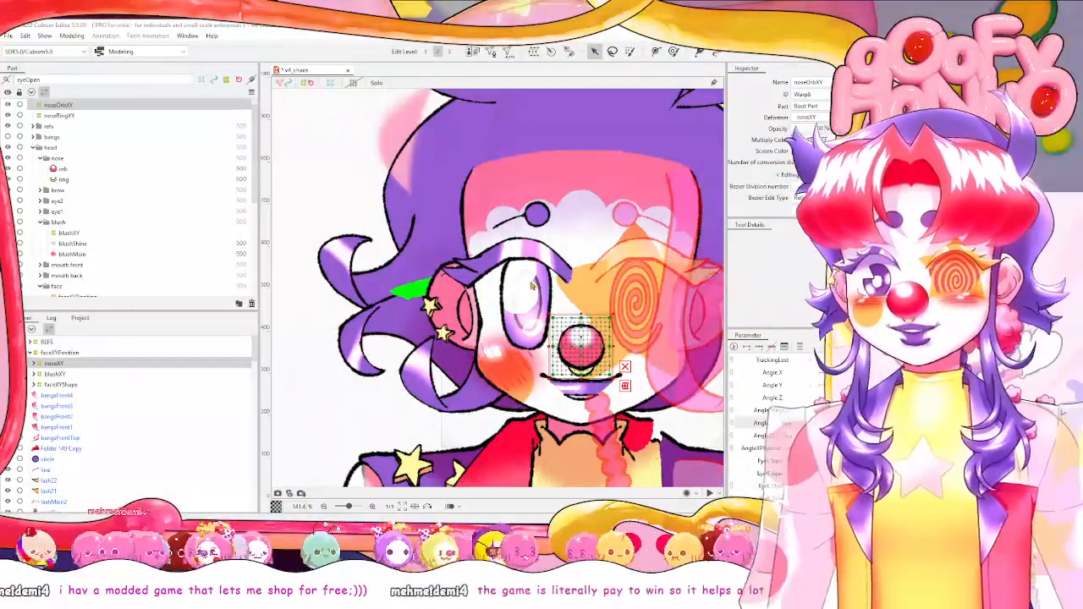
pyautogui.hotkey('ctrl', 's')
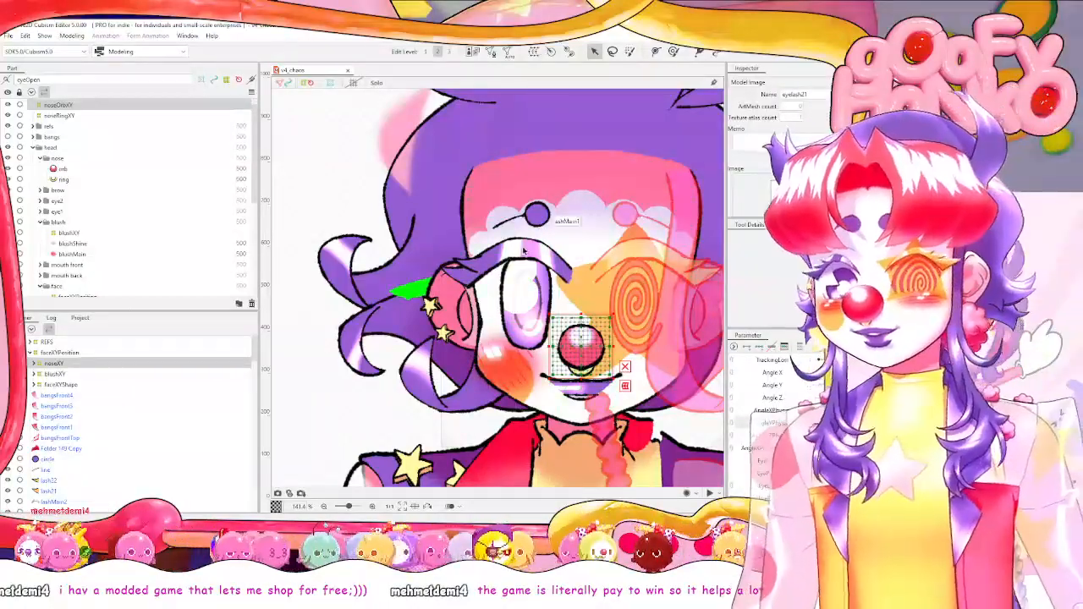
# Open the lashMain1 upper lash for mesh editing and switch to stroke mesh-mapping.
pyautogui.click(524, 251)
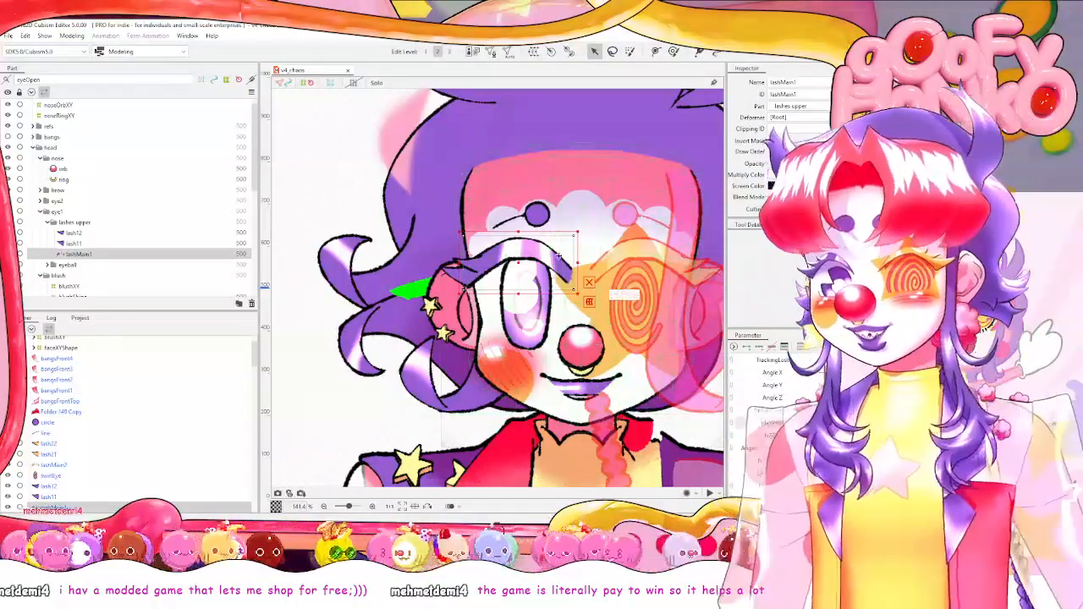
pyautogui.scroll(1, 533, 220)
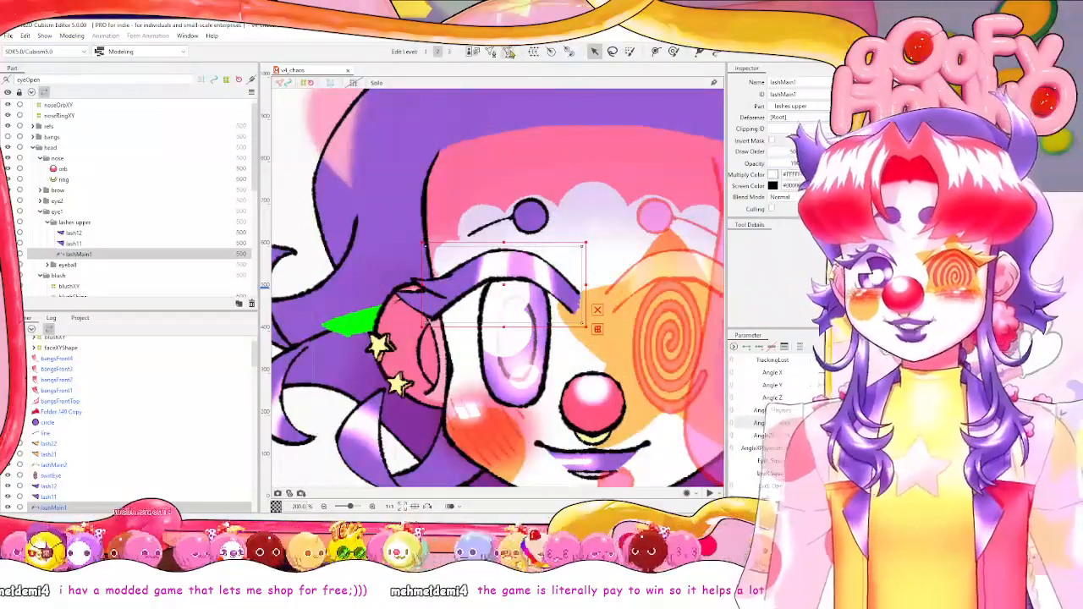
pyautogui.click(489, 52)
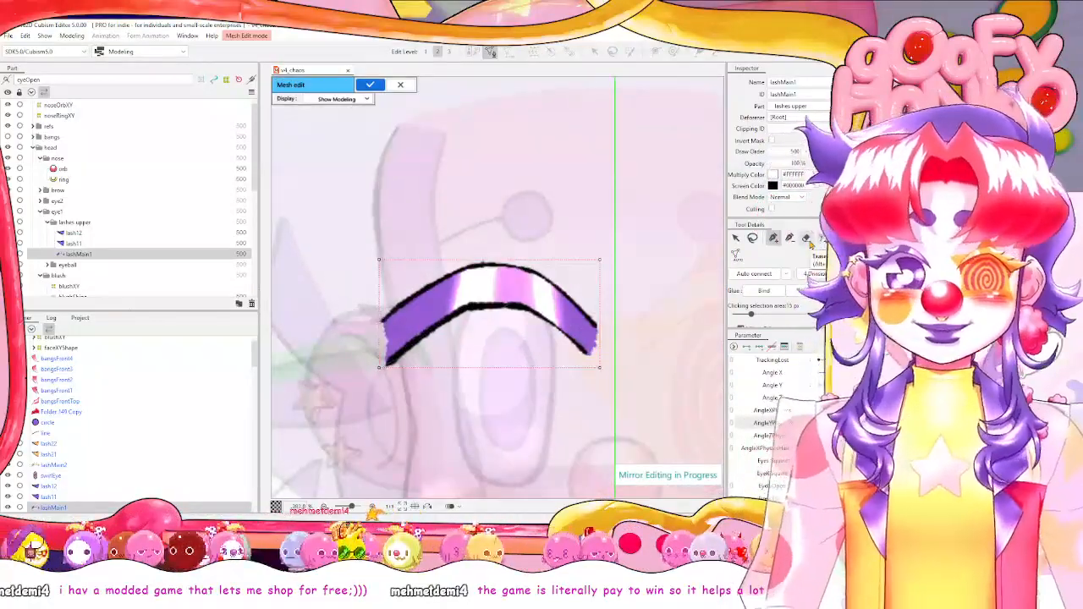
pyautogui.click(807, 238)
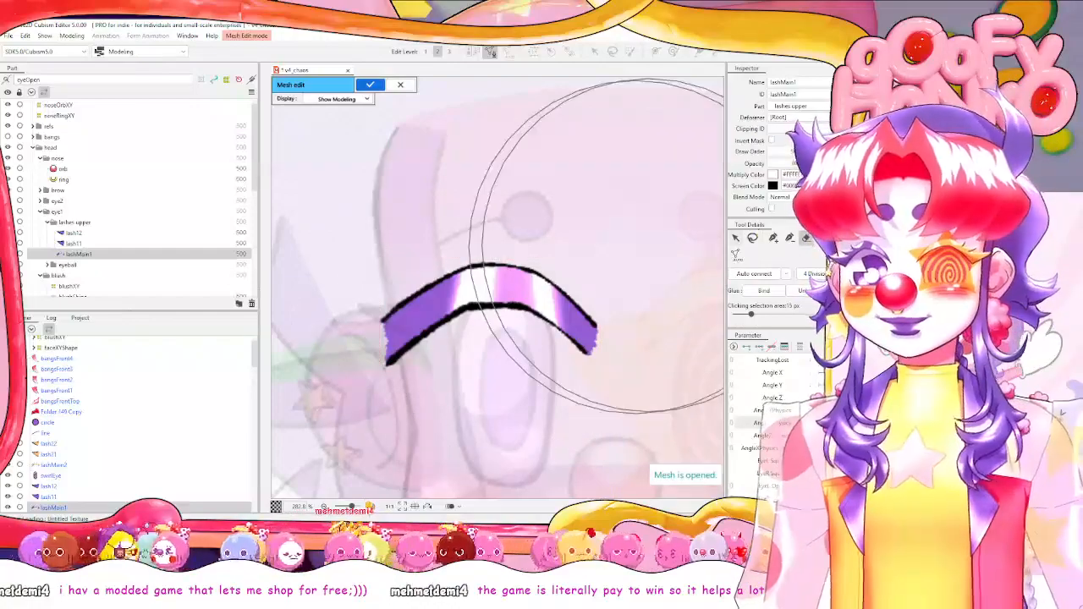
pyautogui.click(824, 237)
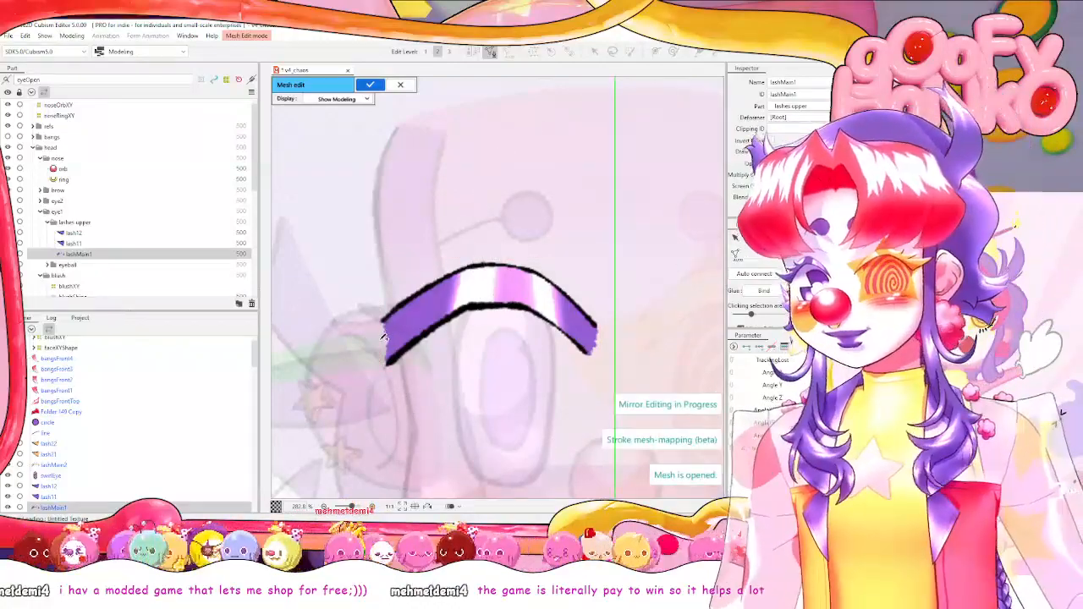
pyautogui.click(378, 341)
pyautogui.click(424, 308)
pyautogui.hotkey('ctrl', 'z')
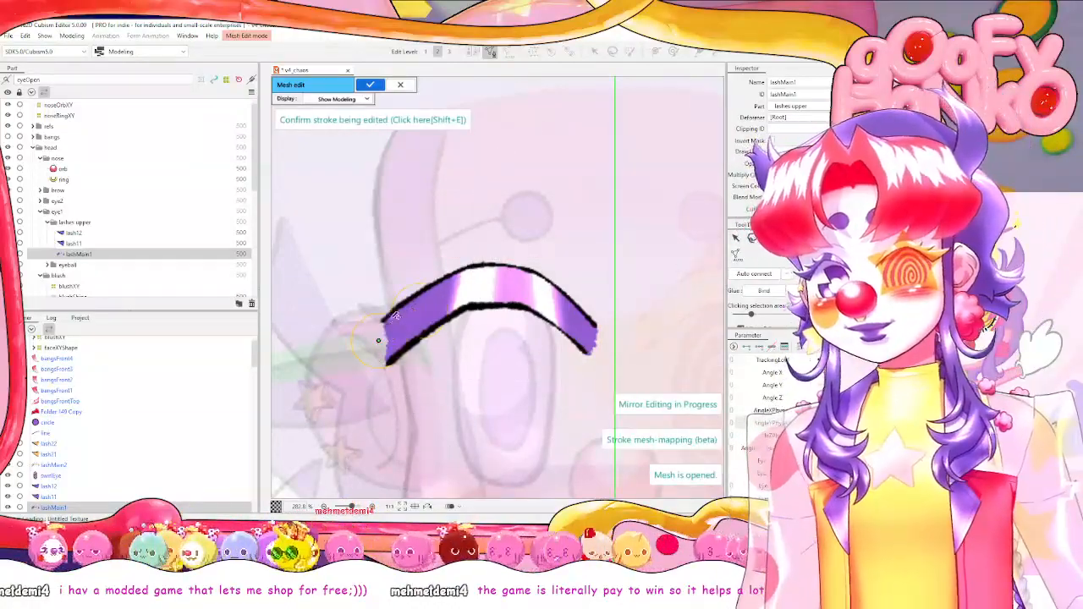
pyautogui.hotkey('ctrl', 'z')
pyautogui.click(382, 321)
pyautogui.click(434, 284)
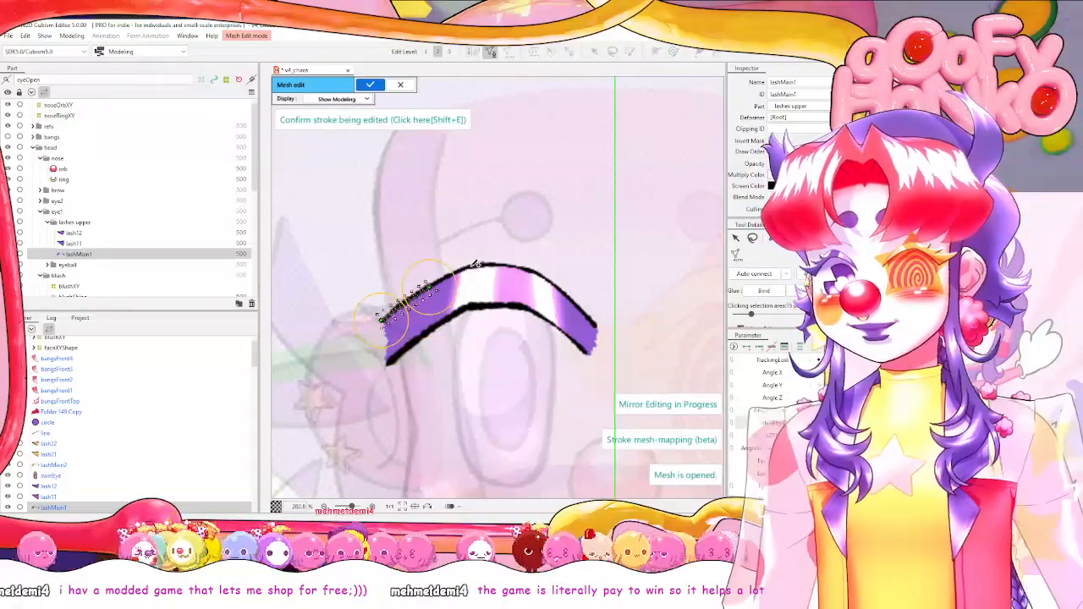
pyautogui.click(514, 269)
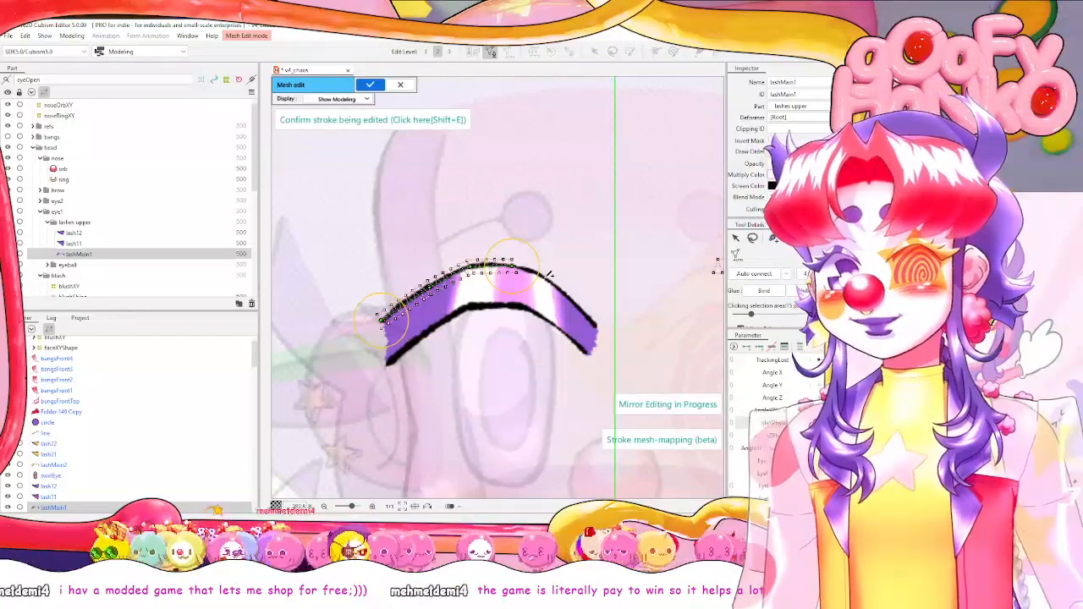
pyautogui.click(546, 272)
pyautogui.hotkey('ctrl', 'z')
pyautogui.hotkey('ctrl', 'z')
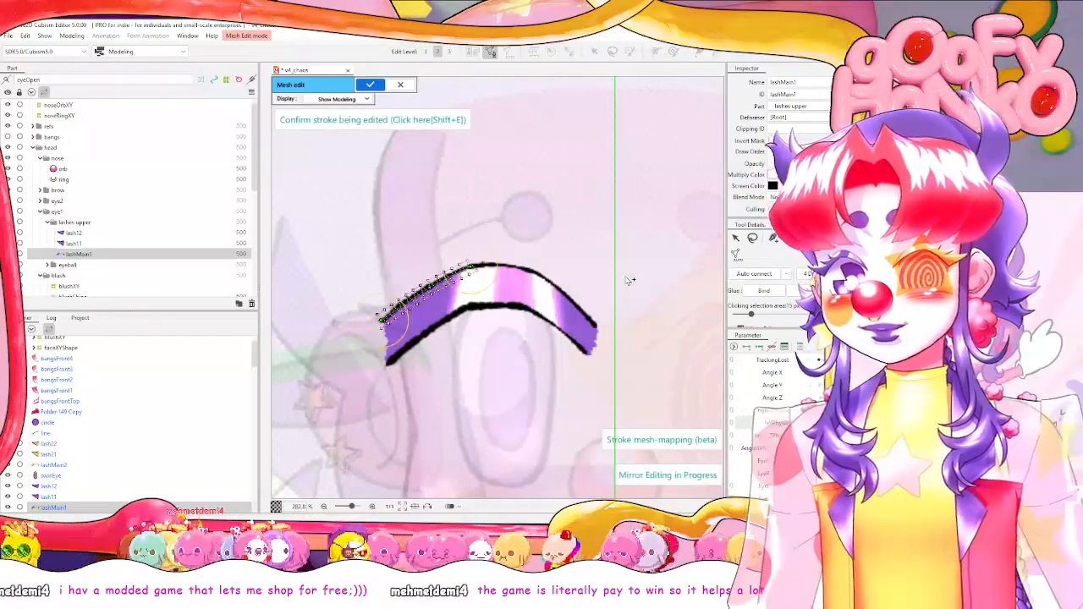
pyautogui.scroll(-2, 735, 254)
pyautogui.hotkey('ctrl', 'z')
pyautogui.hotkey('ctrl', 'z')
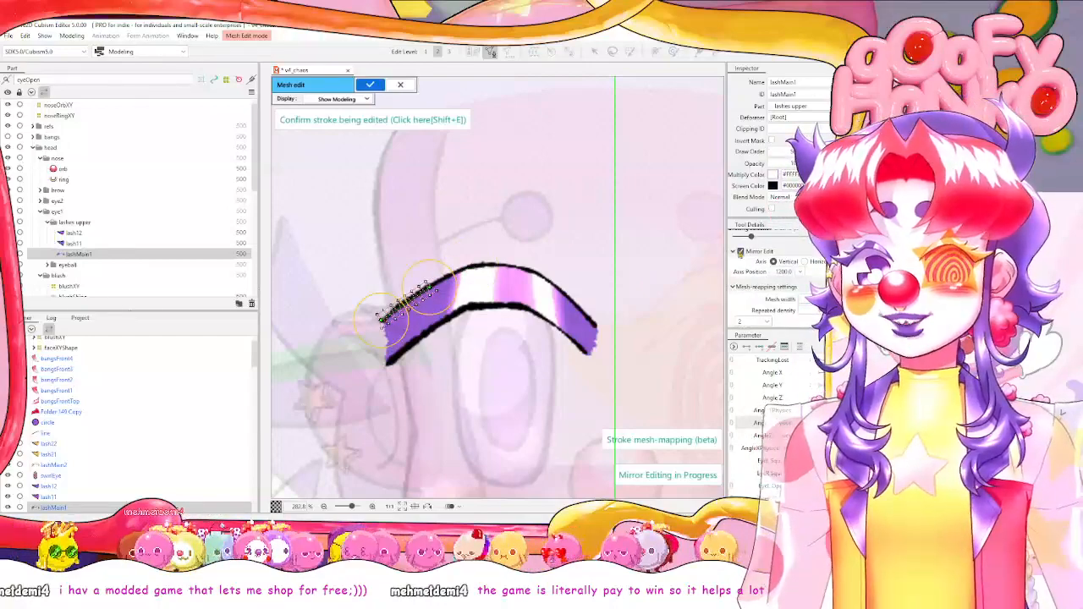
# Turn off Mirror Edit for the lashMain1 mesh.
pyautogui.click(733, 253)
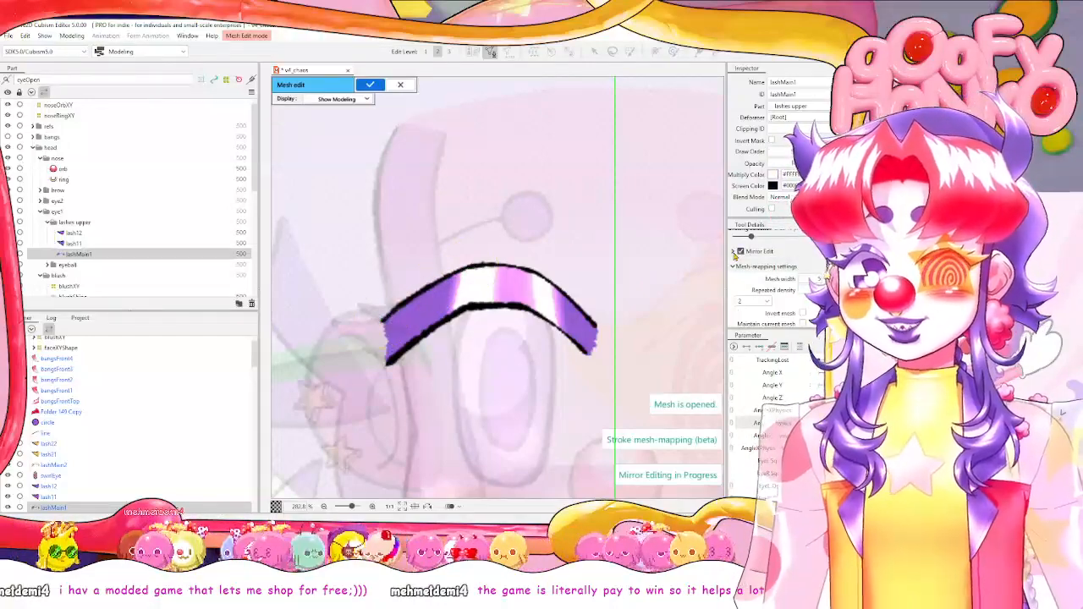
pyautogui.click(736, 252)
pyautogui.click(742, 252)
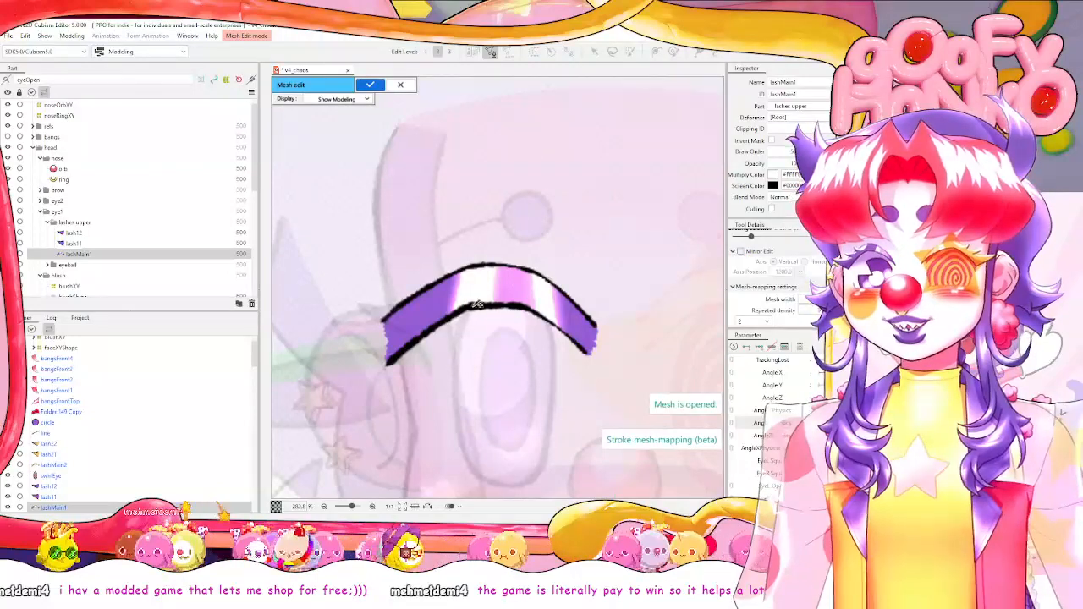
# Lay a stroke mesh along the entire upper outline of lashMain1 and adjust its points to follow the line.
pyautogui.moveTo(386, 318); pyautogui.dragTo(467, 271)
pyautogui.scroll(3, 466, 271)
pyautogui.moveTo(309, 372)
pyautogui.mouseDown()
pyautogui.moveTo(447, 279)
pyautogui.moveTo(542, 254)
pyautogui.mouseUp()
pyautogui.moveTo(597, 275)
pyautogui.mouseDown()
pyautogui.moveTo(486, 238)
pyautogui.moveTo(617, 330)
pyautogui.moveTo(647, 298)
pyautogui.mouseUp()
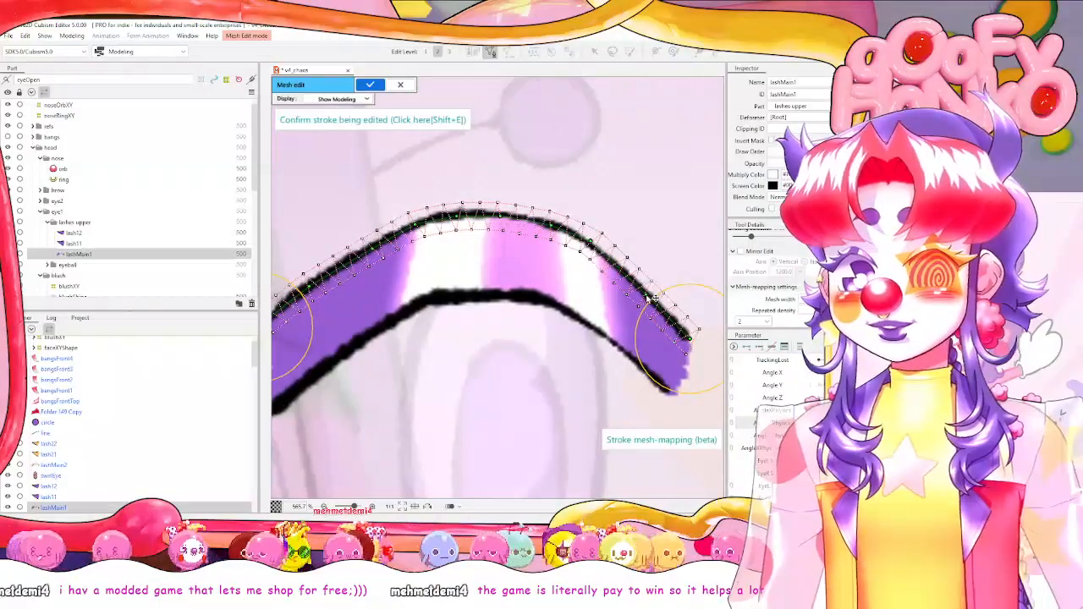
pyautogui.scroll(-2, 584, 290)
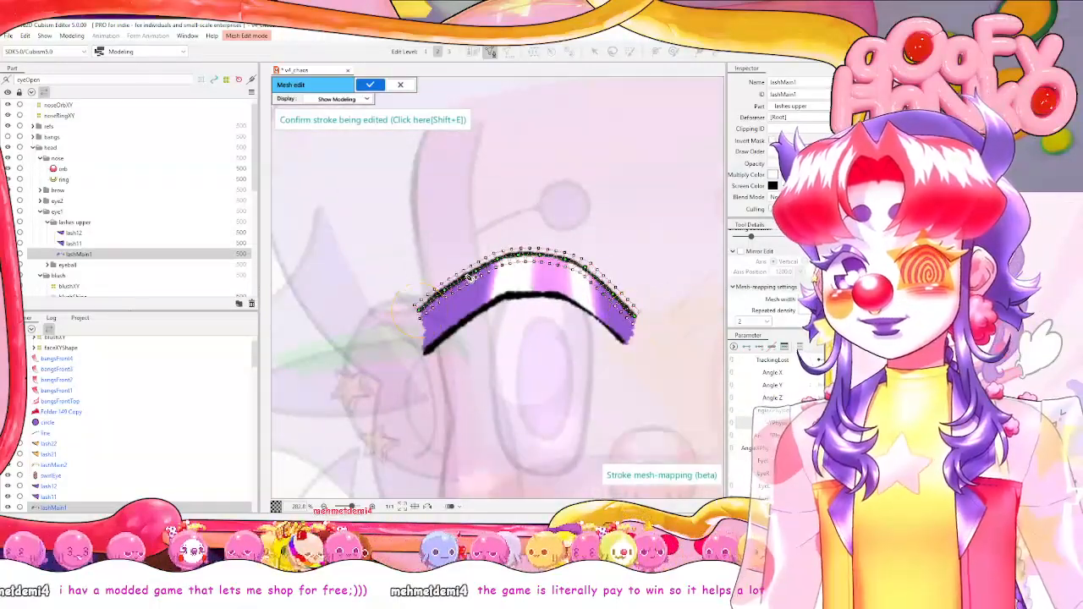
pyautogui.scroll(3, 476, 274)
pyautogui.moveTo(571, 254)
pyautogui.mouseDown()
pyautogui.moveTo(653, 249)
pyautogui.moveTo(609, 245)
pyautogui.moveTo(547, 262)
pyautogui.mouseUp()
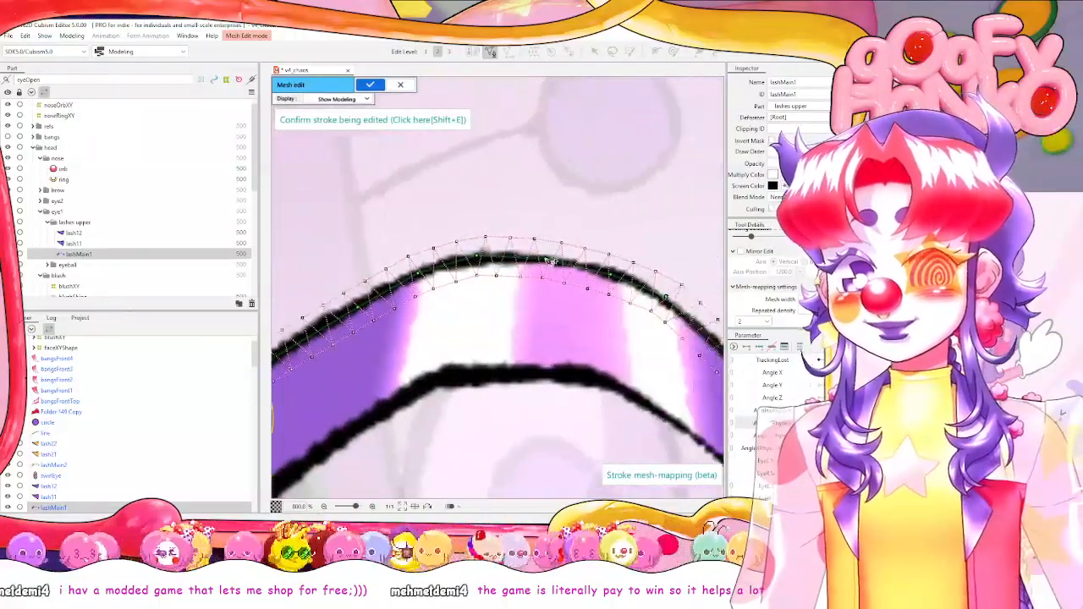
pyautogui.moveTo(611, 277); pyautogui.dragTo(614, 272)
pyautogui.scroll(-3, 615, 273)
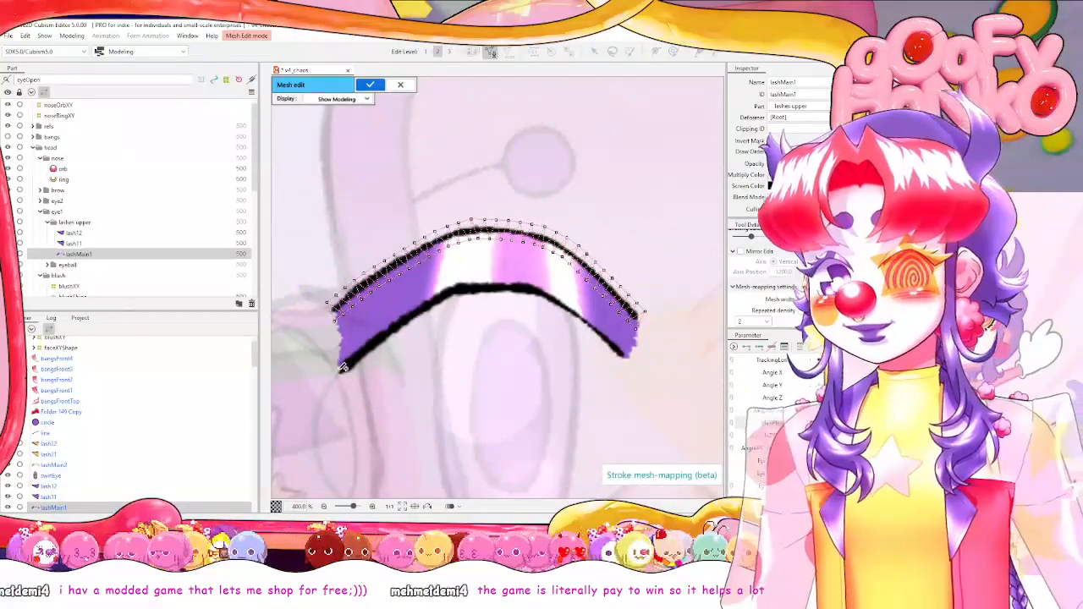
# Start a second stroke mesh at the outer end of the lash's lower outline and extend it to the middle of the curve.
pyautogui.moveTo(343, 366); pyautogui.dragTo(338, 370)
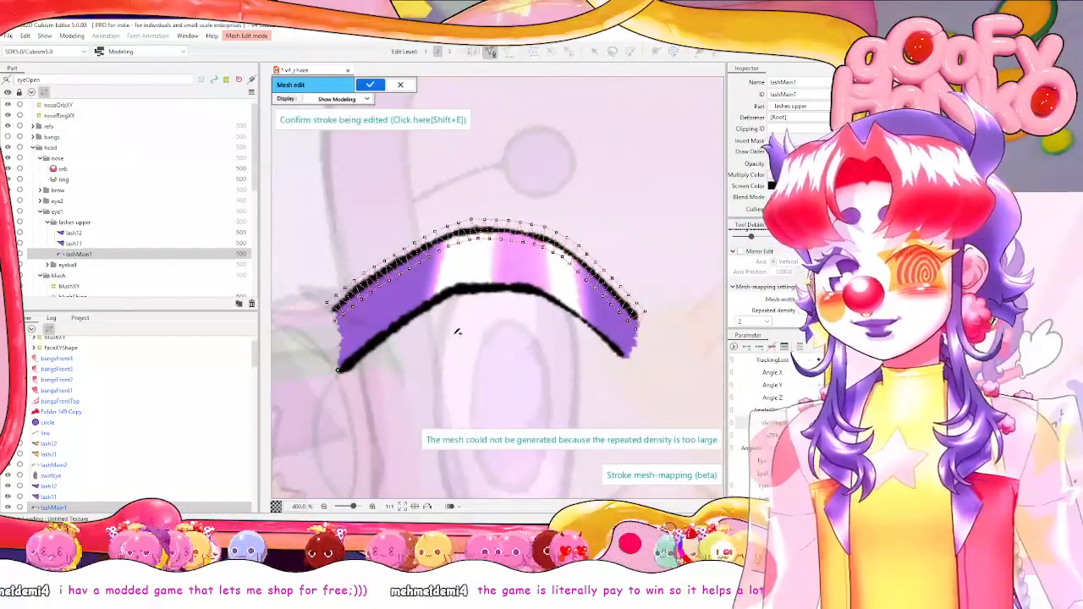
pyautogui.scroll(1, 400, 323)
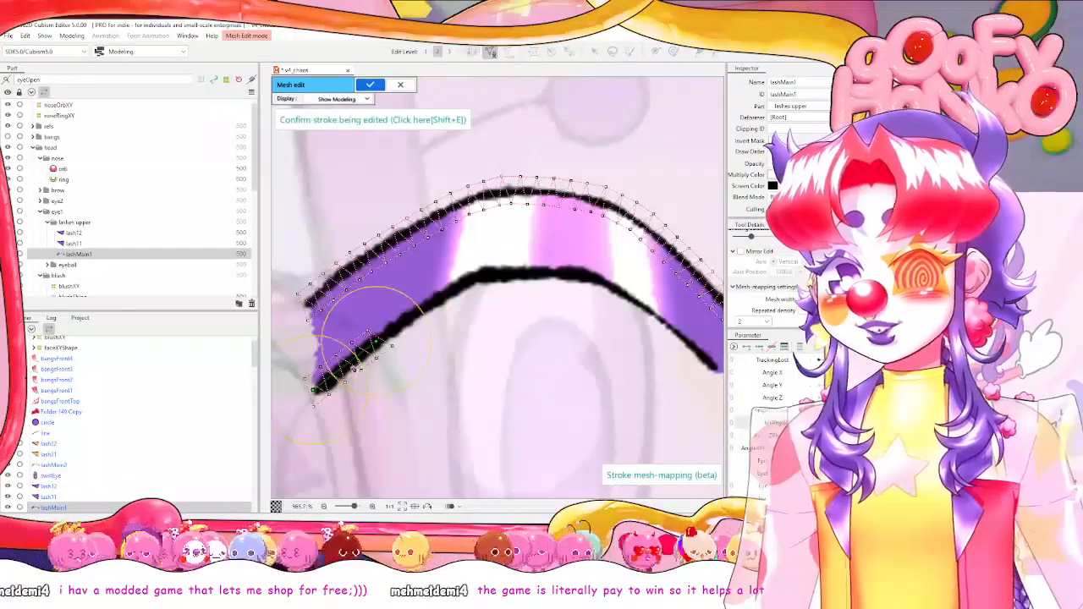
pyautogui.click(416, 317)
pyautogui.hotkey('ctrl', 'z')
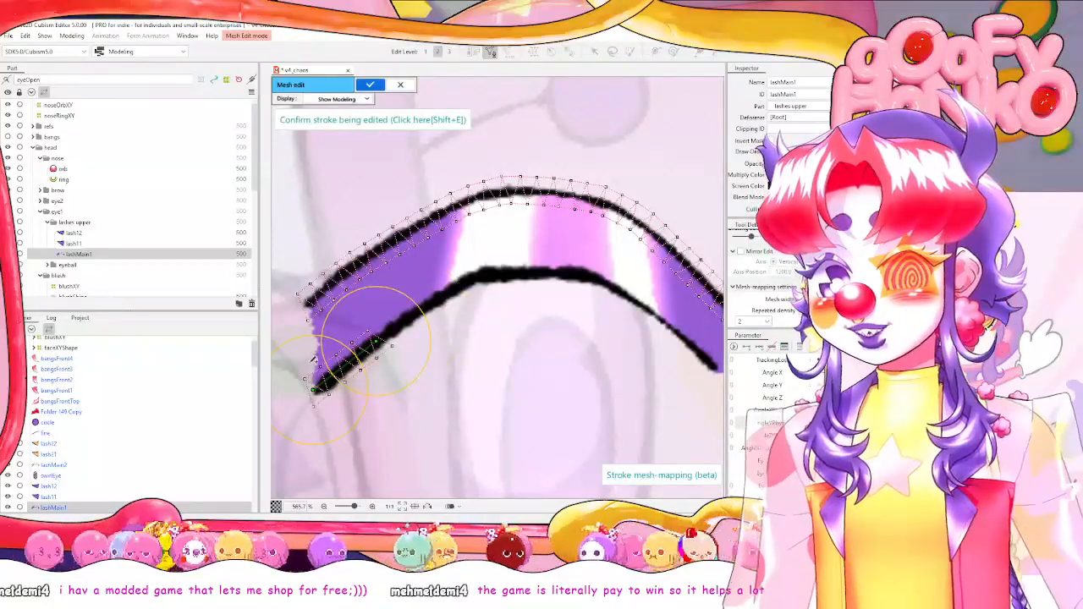
pyautogui.click(431, 302)
pyautogui.click(487, 281)
pyautogui.click(514, 271)
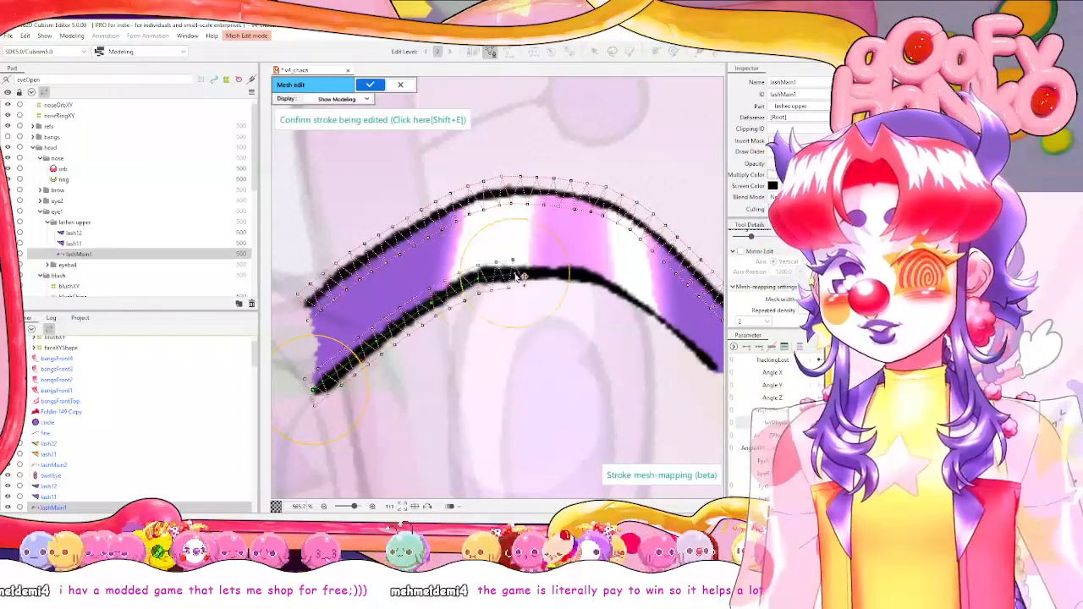
# Extend the lower stroke mesh to the inner end of the lash, fit its points to the outline and confirm the stroke.
pyautogui.scroll(-1, 543, 272)
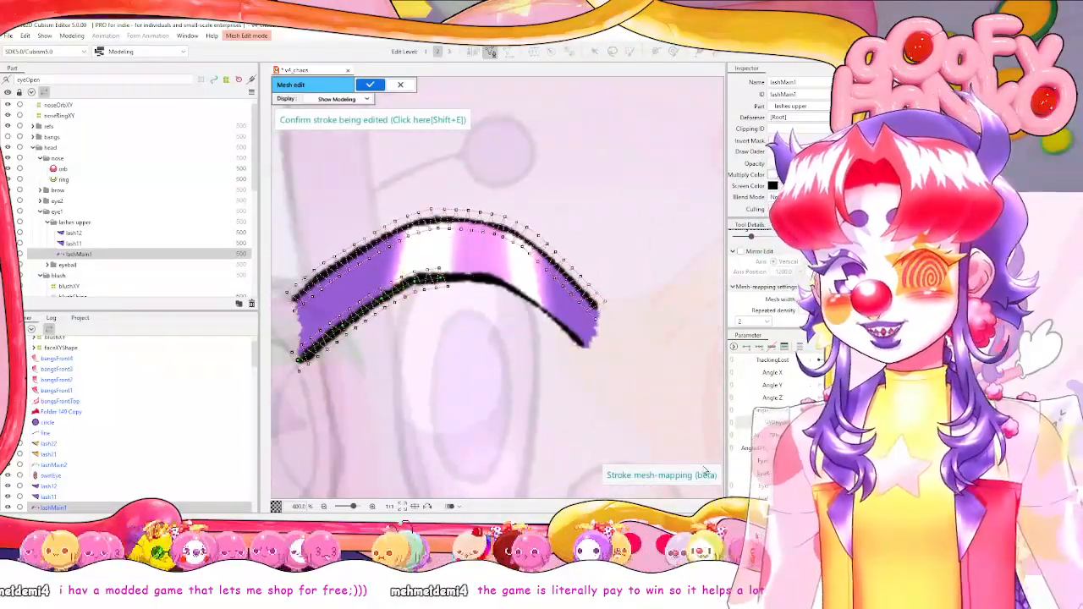
pyautogui.scroll(2, 471, 279)
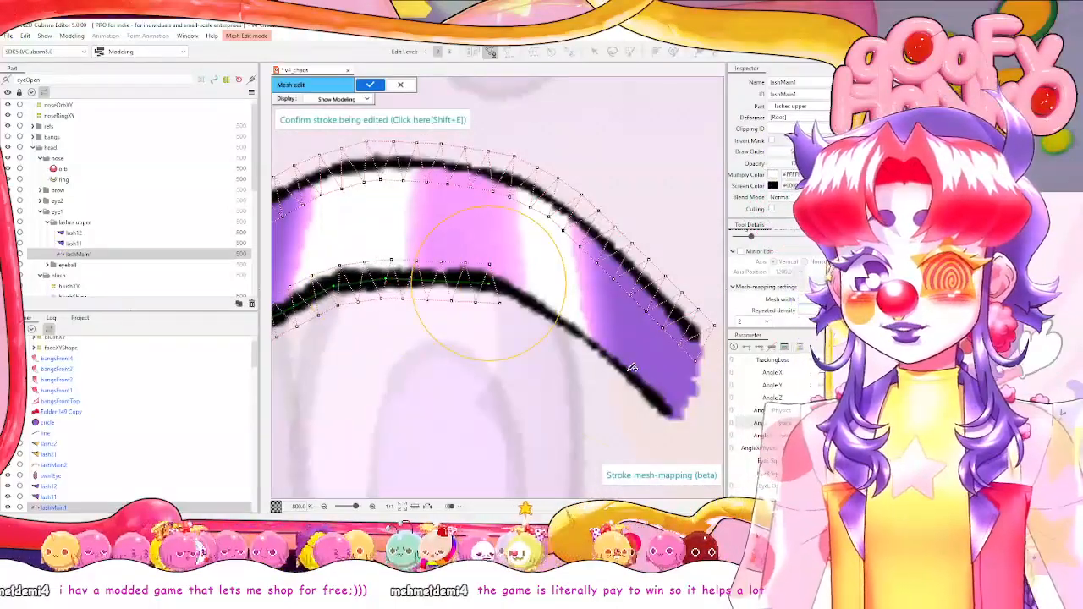
pyautogui.moveTo(630, 366); pyautogui.dragTo(669, 413)
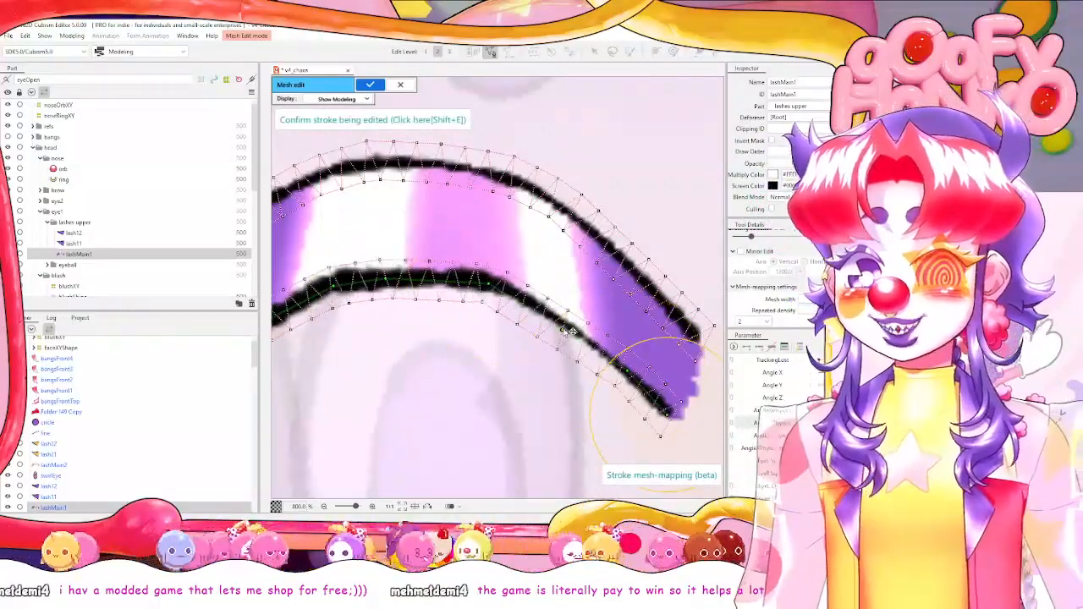
pyautogui.moveTo(567, 331); pyautogui.dragTo(565, 322)
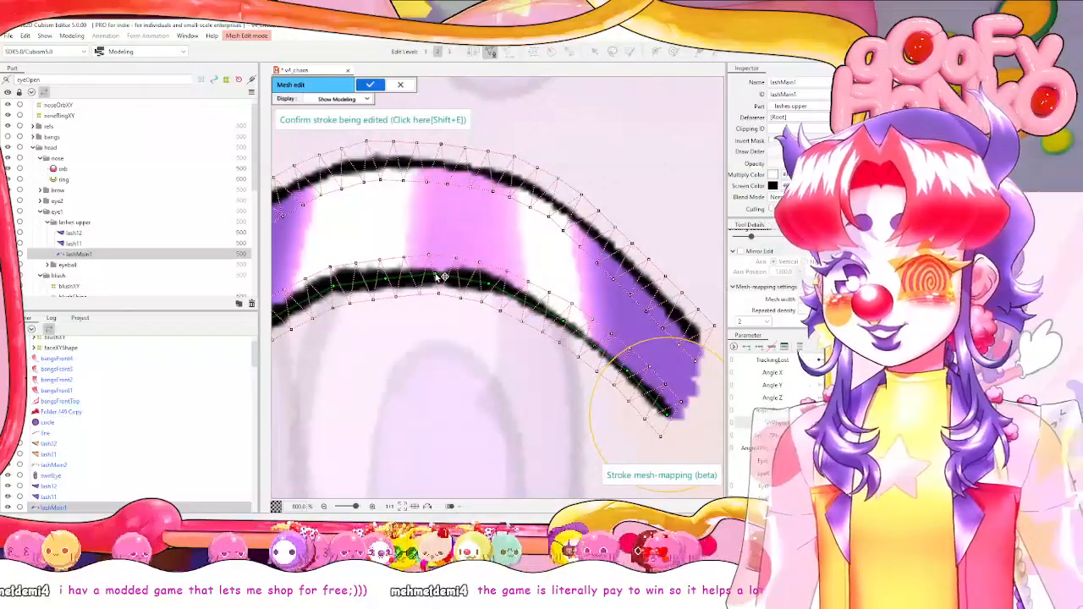
pyautogui.scroll(-2, 440, 285)
pyautogui.moveTo(482, 276); pyautogui.dragTo(516, 280)
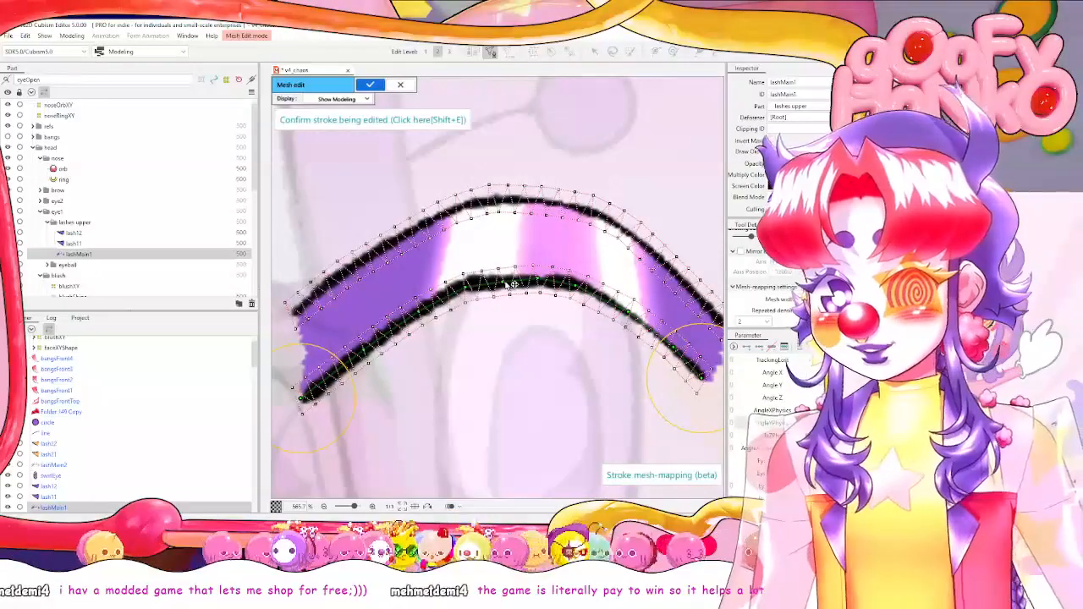
pyautogui.scroll(-1, 513, 284)
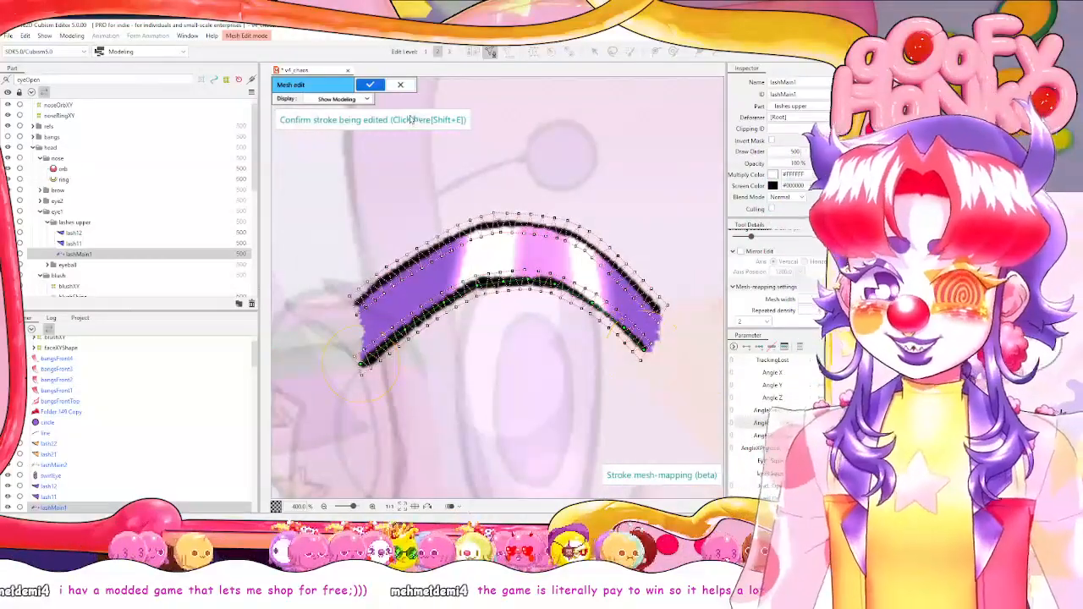
# Connect the upper and lower stroke meshes of lashMain1 with edges across the band along its stripe colour boundaries.
pyautogui.scroll(3, 775, 251)
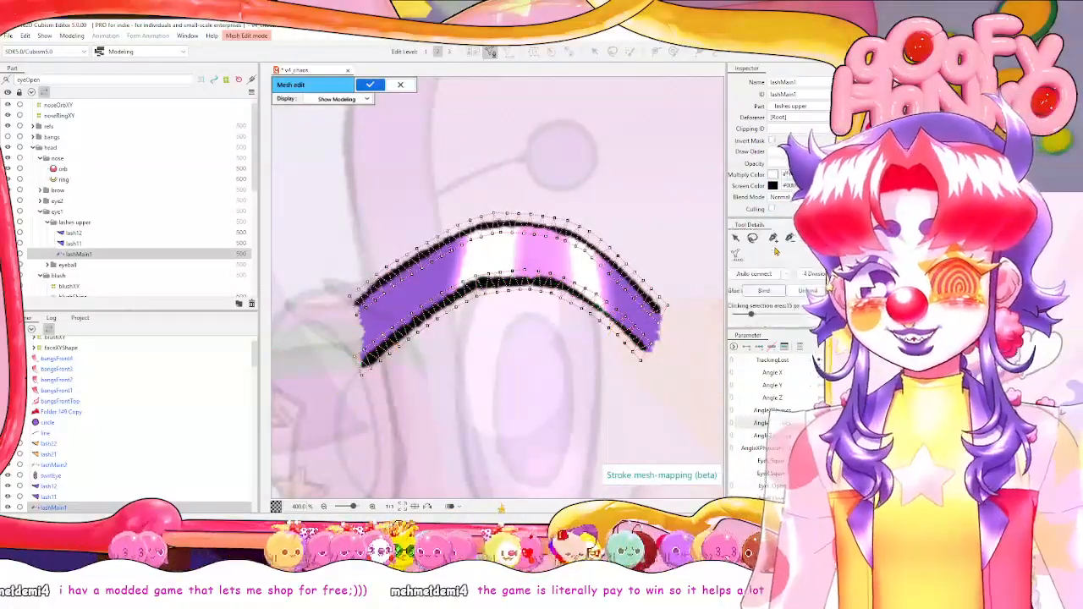
pyautogui.scroll(2, 532, 260)
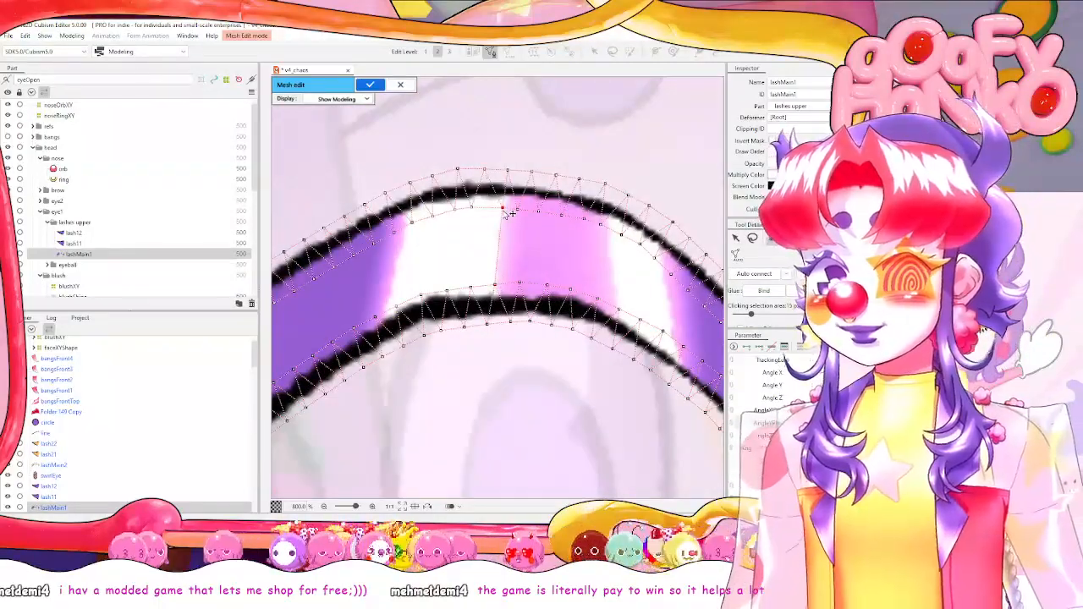
pyautogui.hscroll(-3, 479, 221)
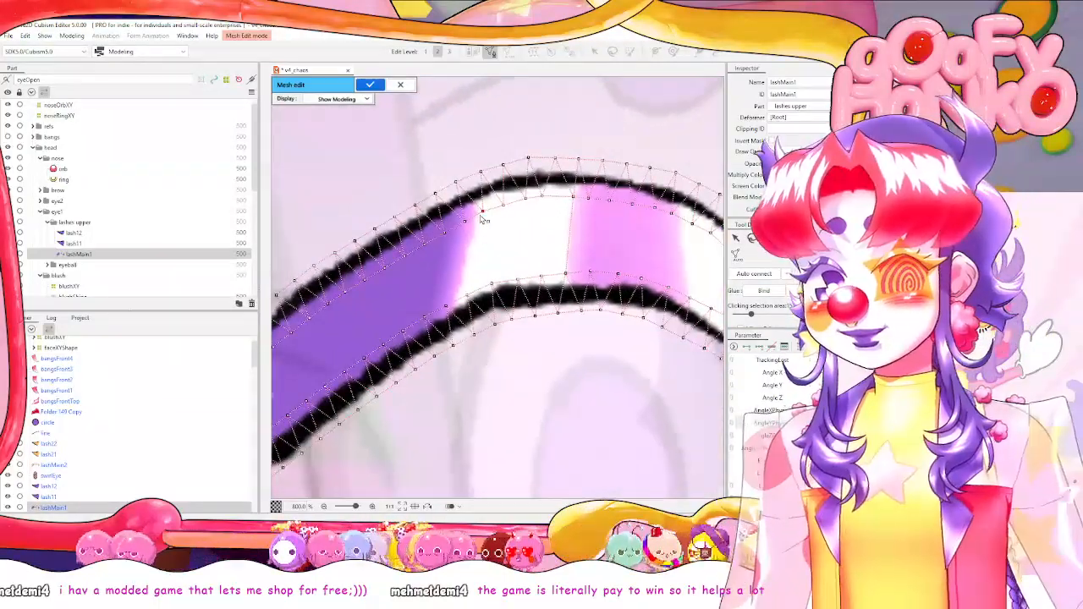
pyautogui.moveTo(479, 220); pyautogui.dragTo(338, 287)
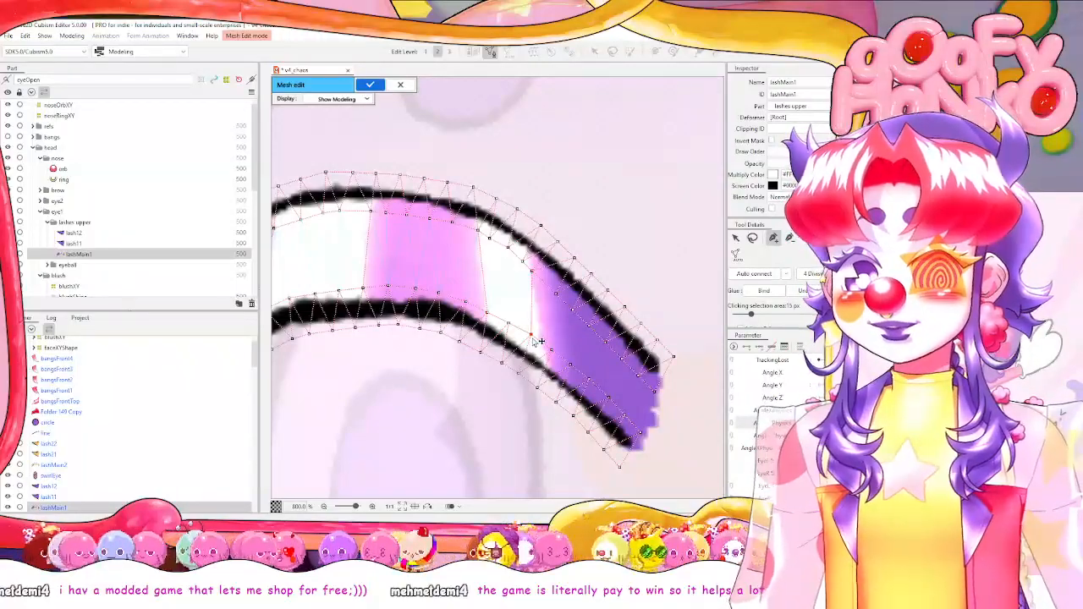
pyautogui.scroll(-2, 542, 347)
pyautogui.scroll(2, 542, 347)
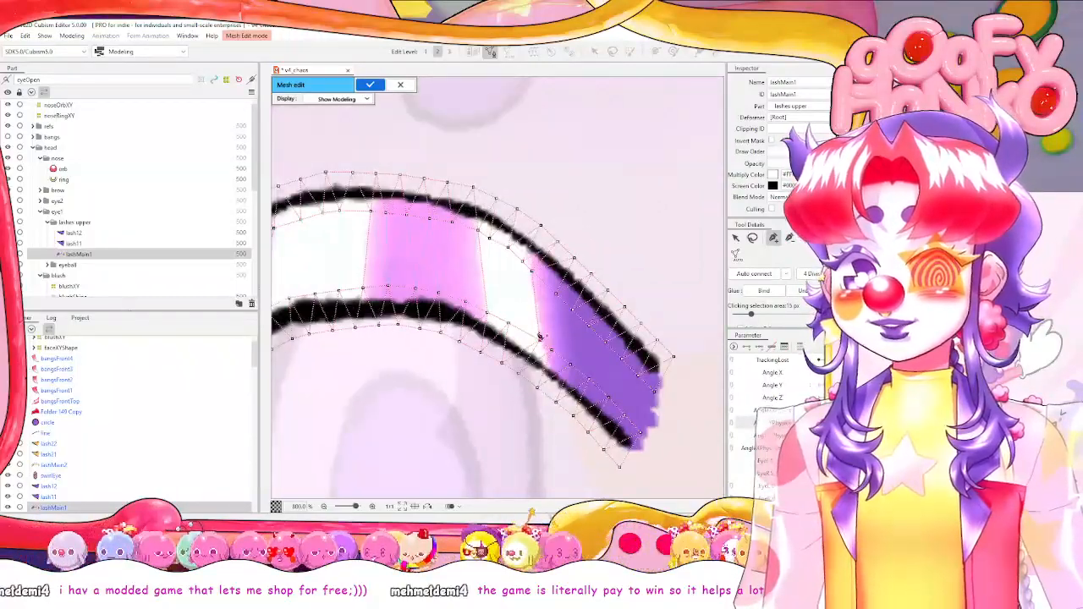
pyautogui.hotkey('ctrl', 'z')
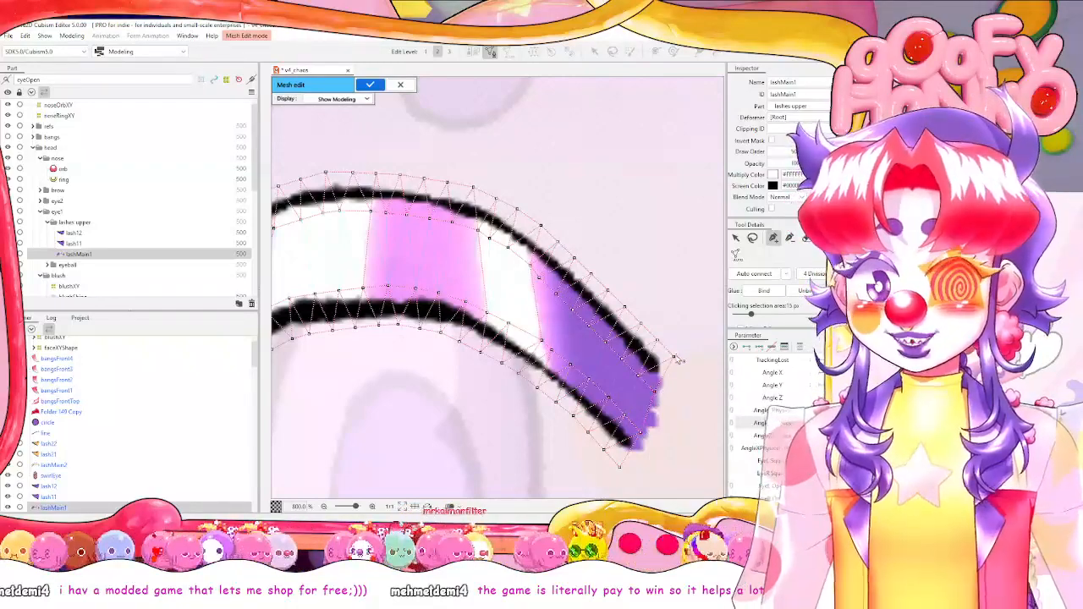
# Close the lashMain1 mesh at the lash's inner end with points around the outside of the purple tip.
pyautogui.click(680, 386)
pyautogui.click(670, 420)
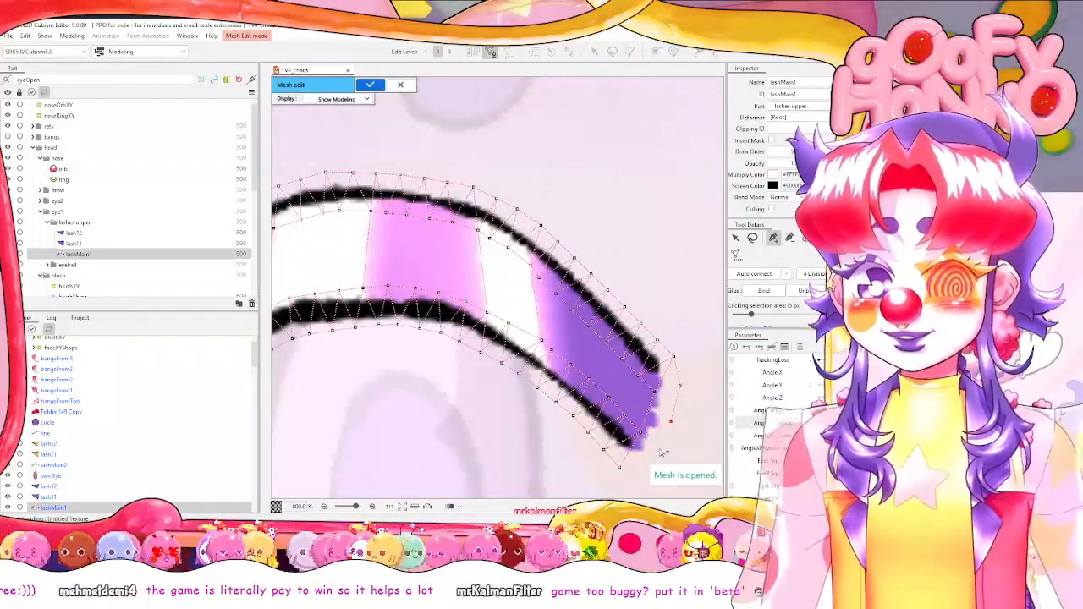
pyautogui.click(624, 471)
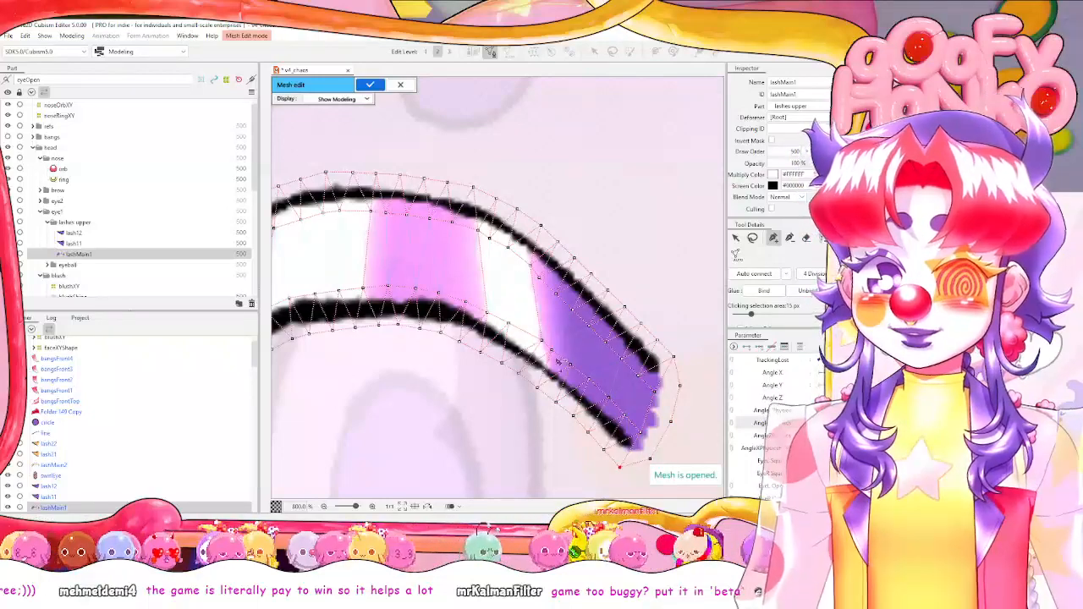
# Close the lashMain1 mesh boundary at the outer end with a point just outside the ragged purple edge.
pyautogui.scroll(-3, 641, 451)
pyautogui.scroll(2, 503, 457)
pyautogui.moveTo(466, 354); pyautogui.dragTo(491, 311)
pyautogui.scroll(1, 513, 320)
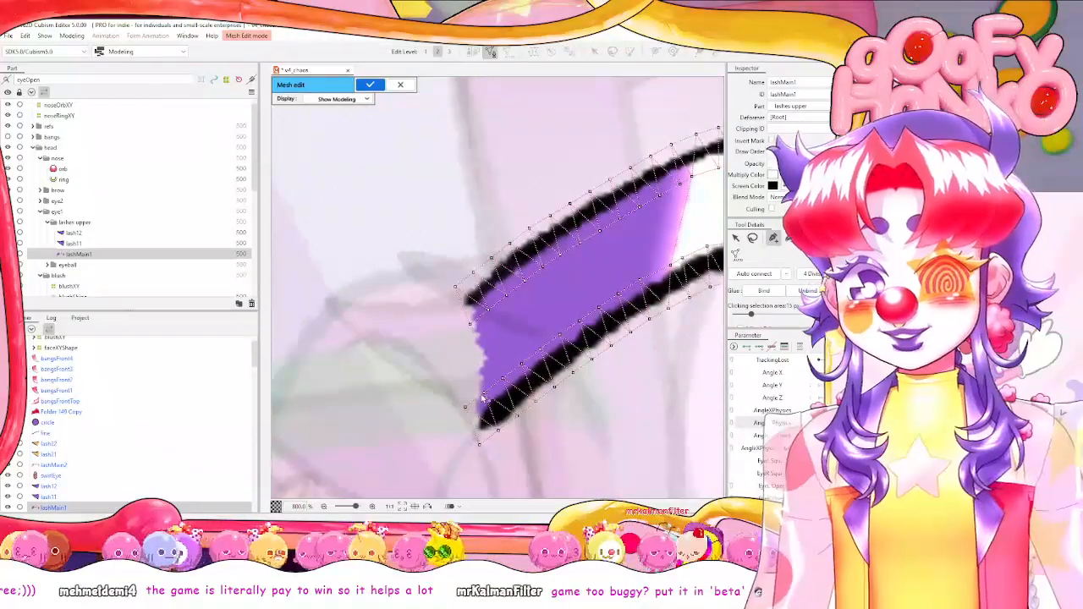
pyautogui.scroll(1, 501, 354)
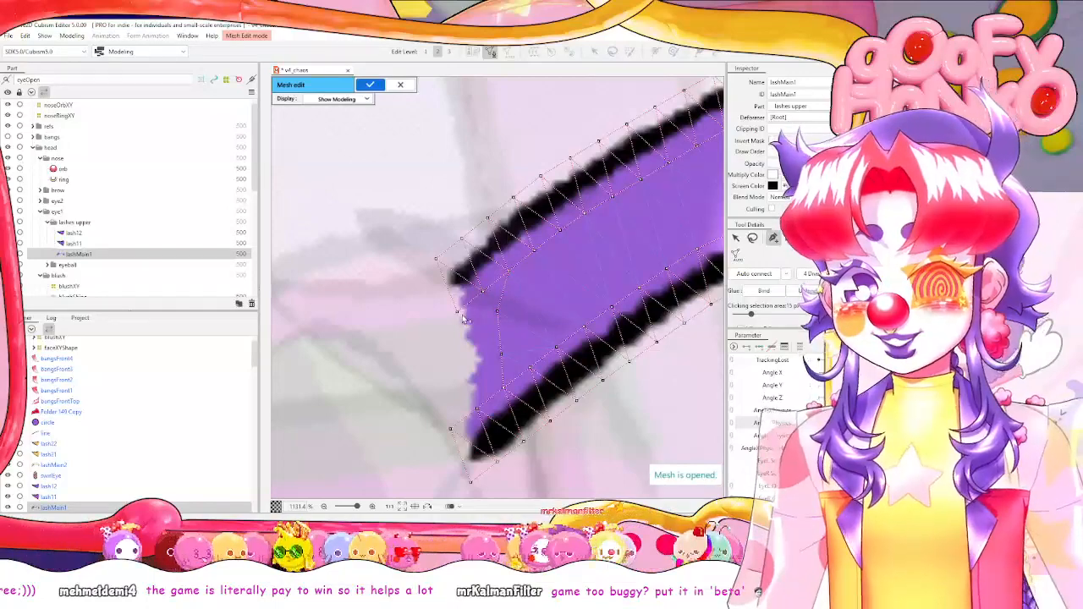
pyautogui.click(458, 313)
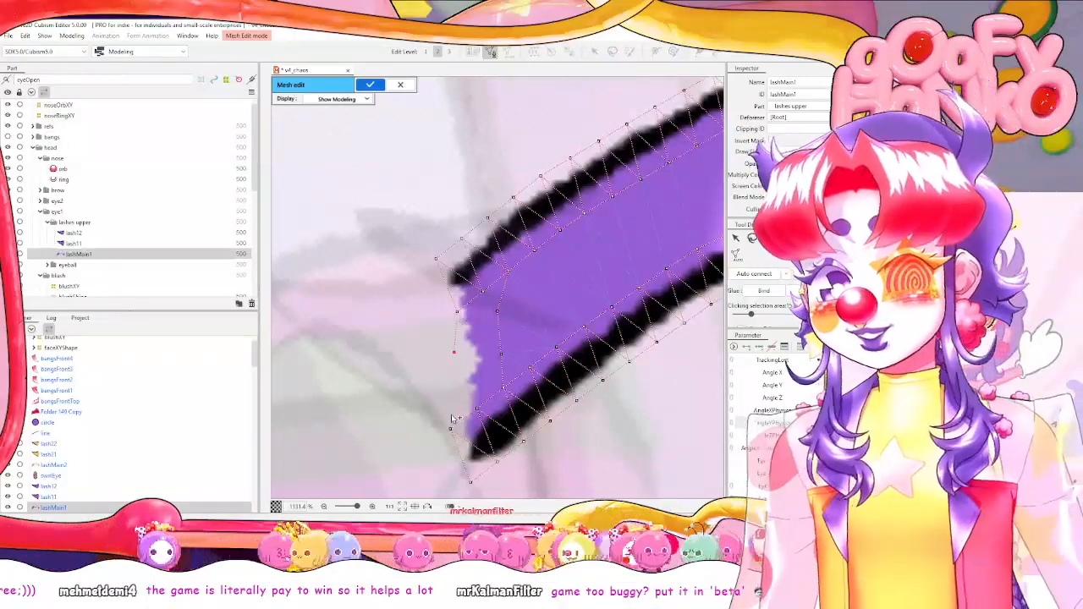
# Add boundary and interior points at the outer end of lashMain1 and link them between the upper and lower outlines.
pyautogui.click(503, 390)
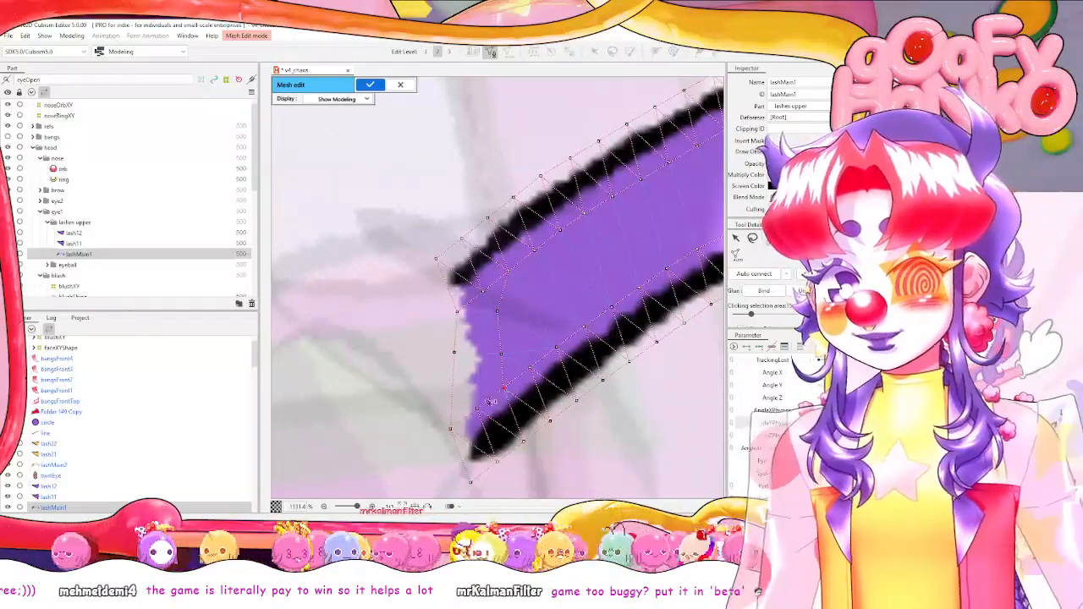
pyautogui.click(478, 410)
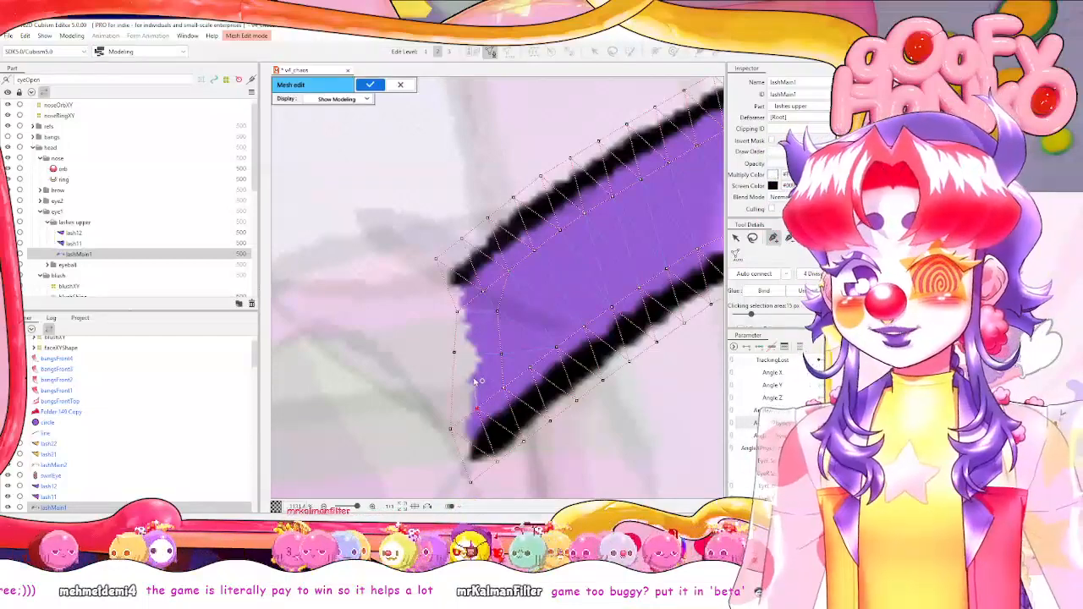
pyautogui.click(484, 294)
pyautogui.click(454, 392)
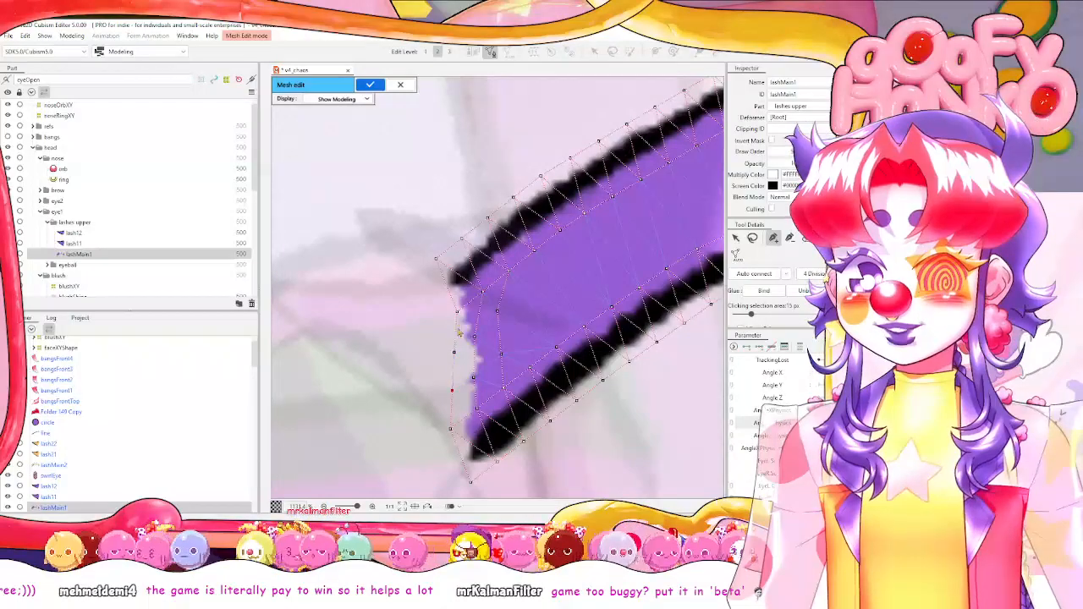
pyautogui.click(457, 332)
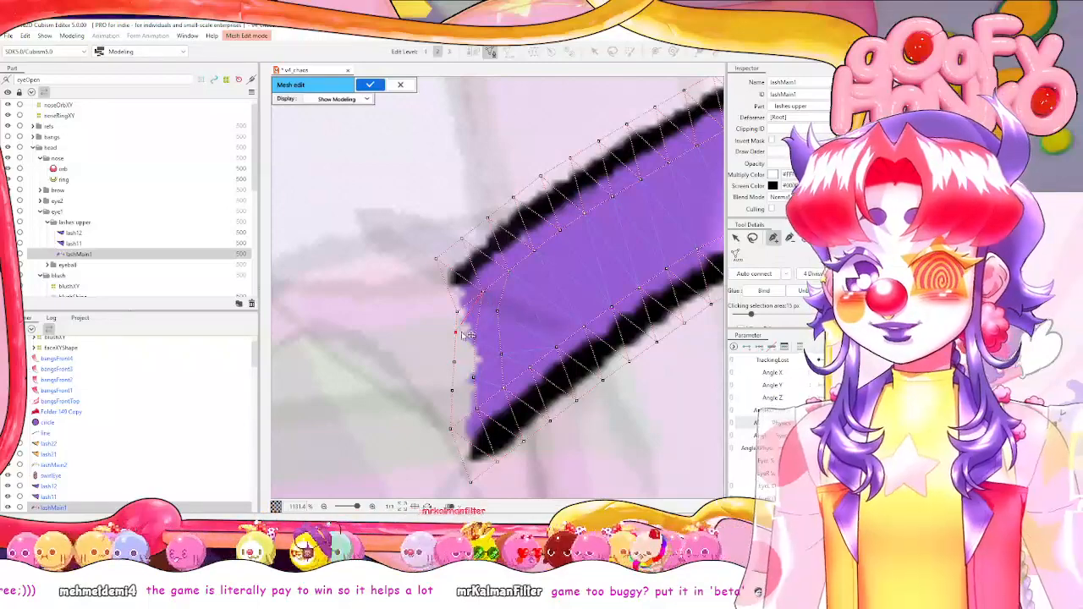
pyautogui.click(456, 333)
pyautogui.click(452, 391)
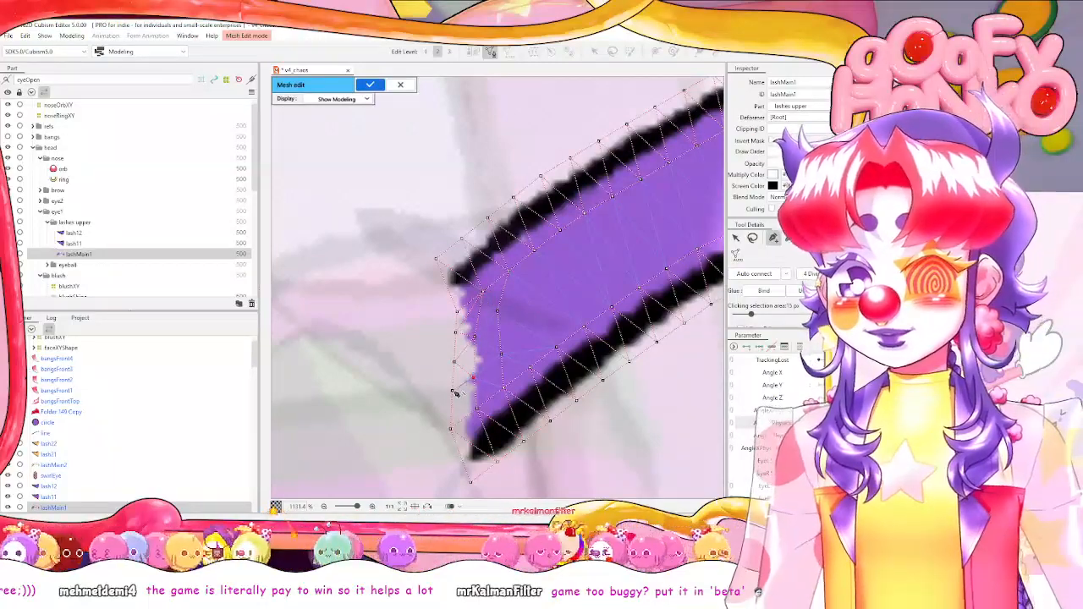
# Adjust the interior points at lashMain1's outer end to space them evenly and apply the mesh edit.
pyautogui.scroll(-5, 483, 389)
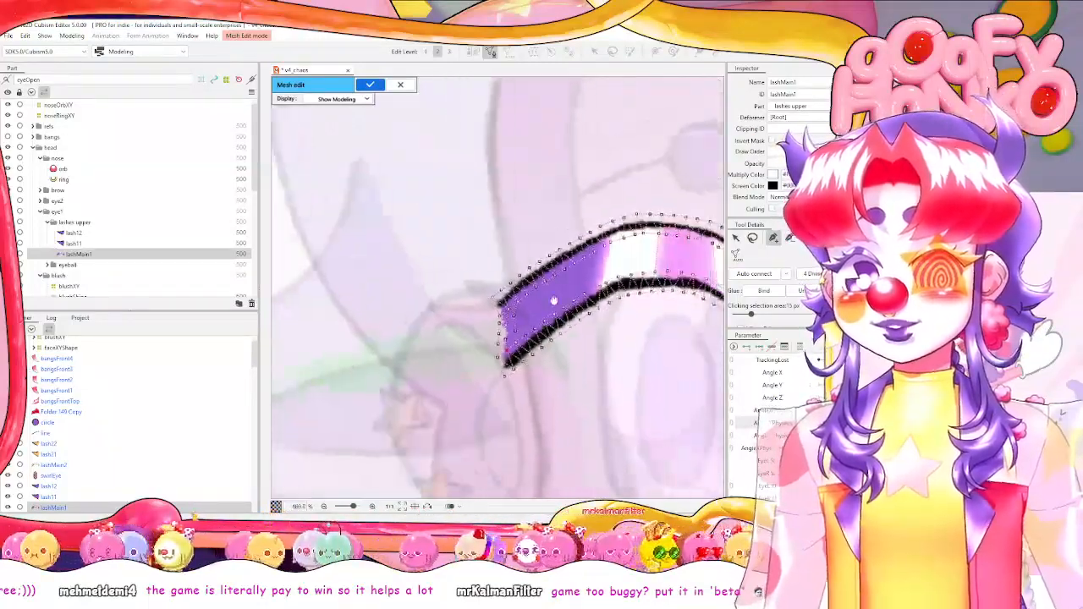
pyautogui.scroll(7, 463, 349)
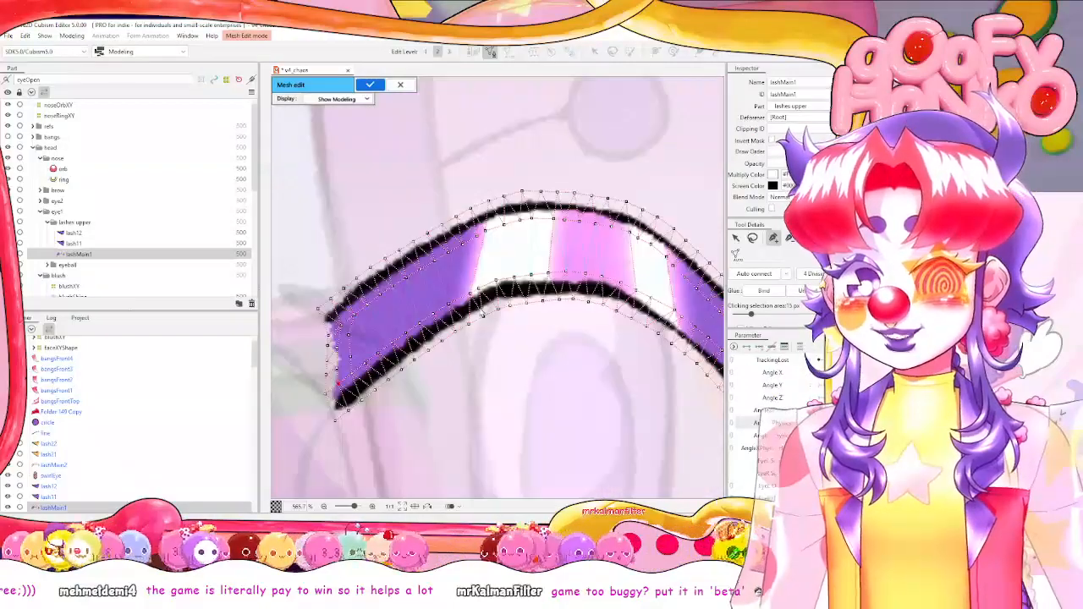
pyautogui.scroll(-9, 463, 349)
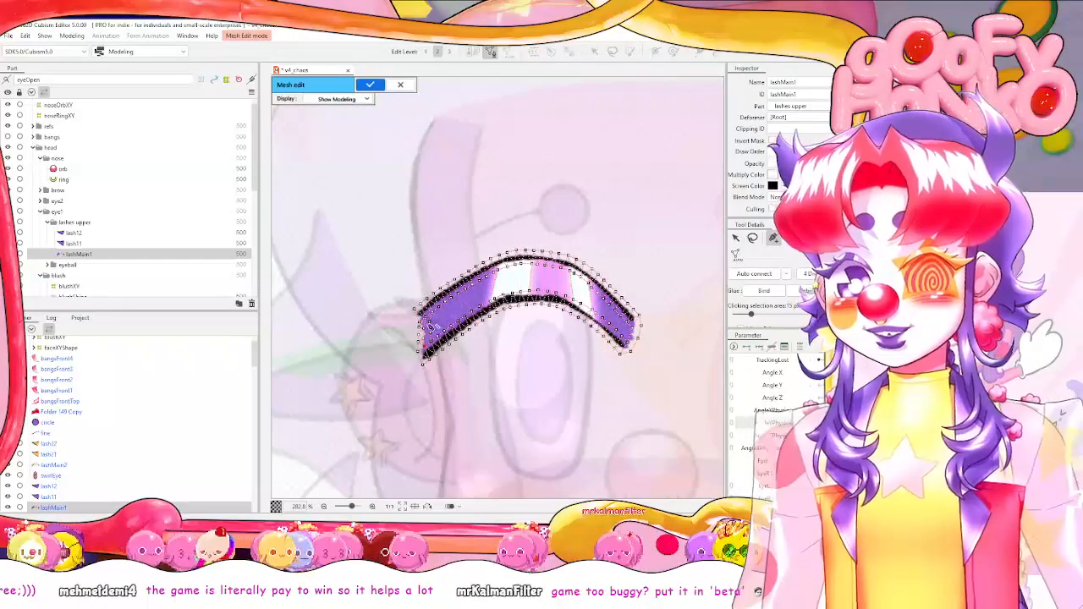
pyautogui.scroll(10, 428, 332)
pyautogui.moveTo(427, 332); pyautogui.dragTo(440, 329)
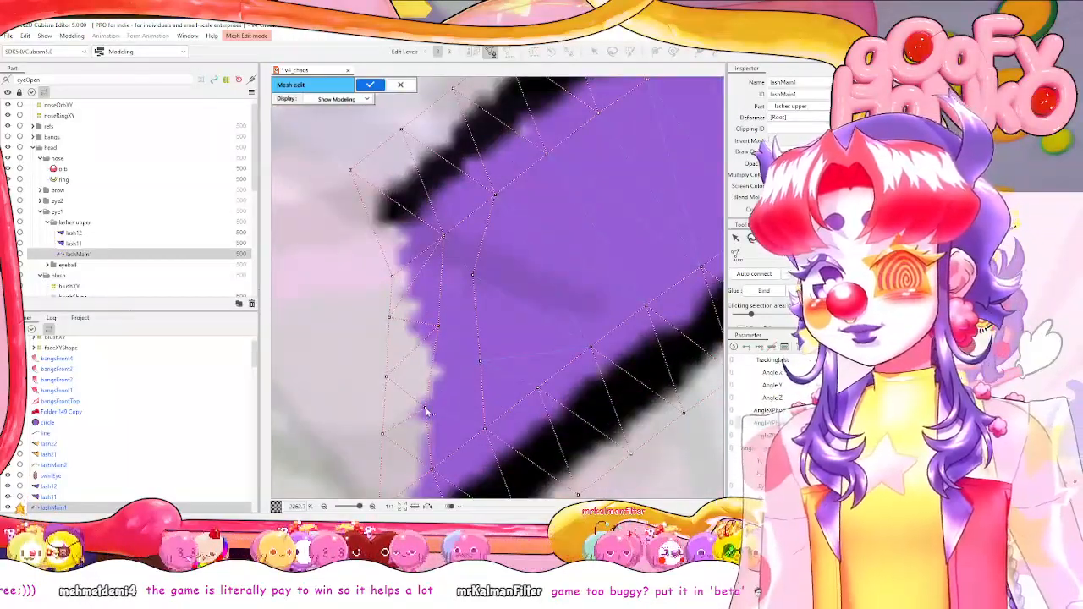
pyautogui.scroll(-6, 453, 399)
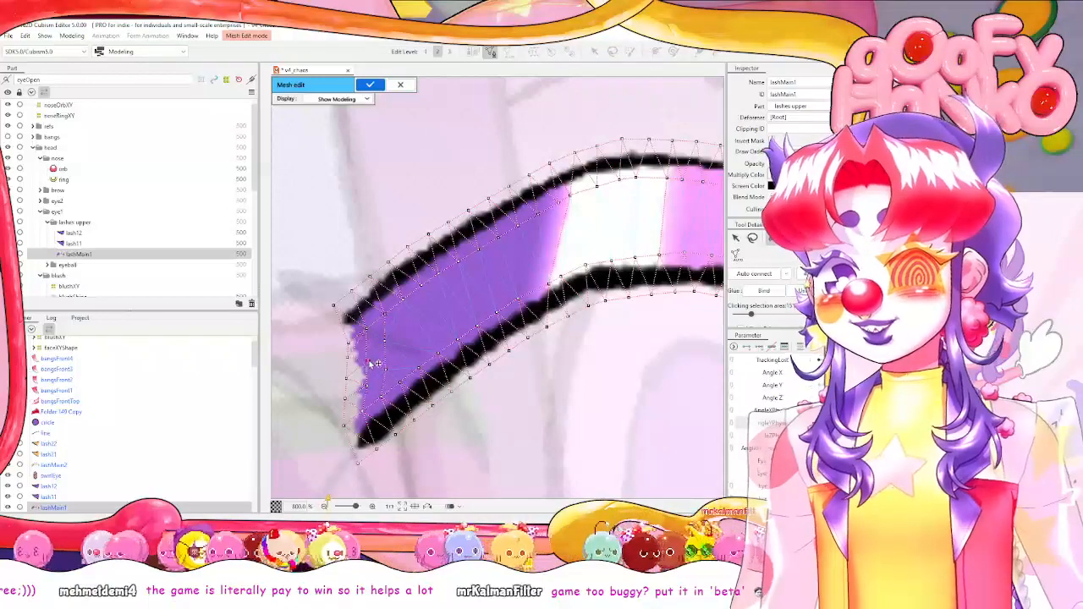
pyautogui.scroll(-5, 370, 359)
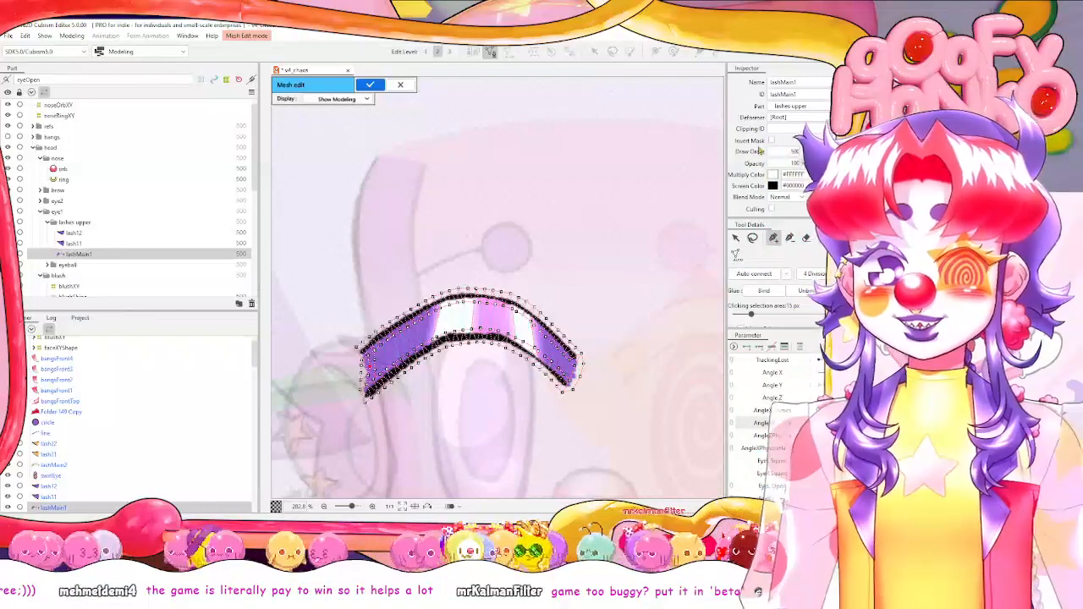
pyautogui.click(370, 85)
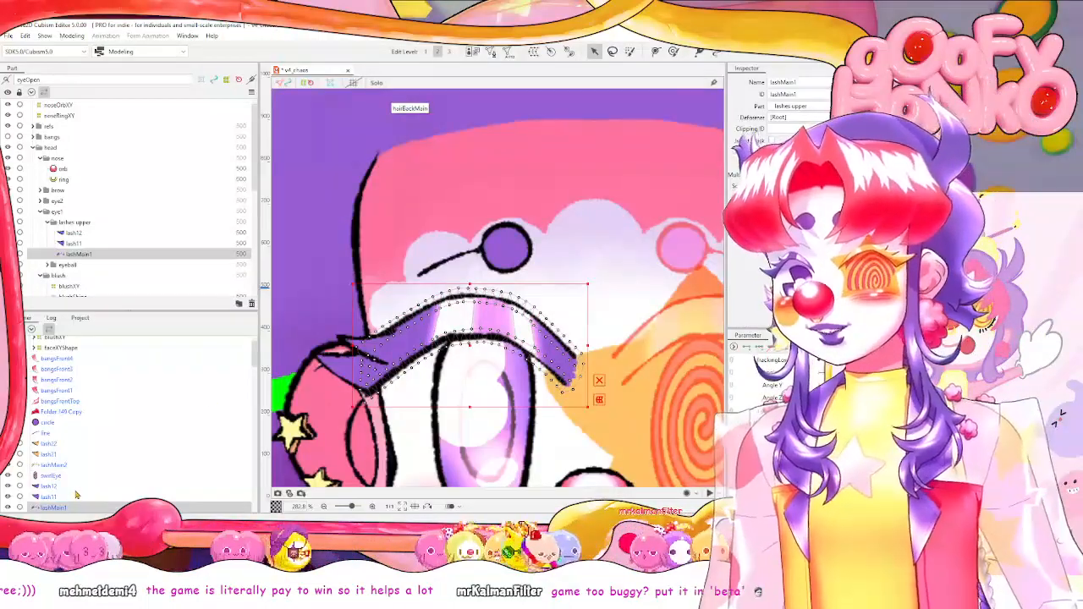
# Open lash11 and lashMain1 together for mesh editing and clear the existing mesh of lash11.
pyautogui.keyDown('ctrl'); pyautogui.click(74, 487); pyautogui.keyUp('ctrl')
pyautogui.click(70, 497)
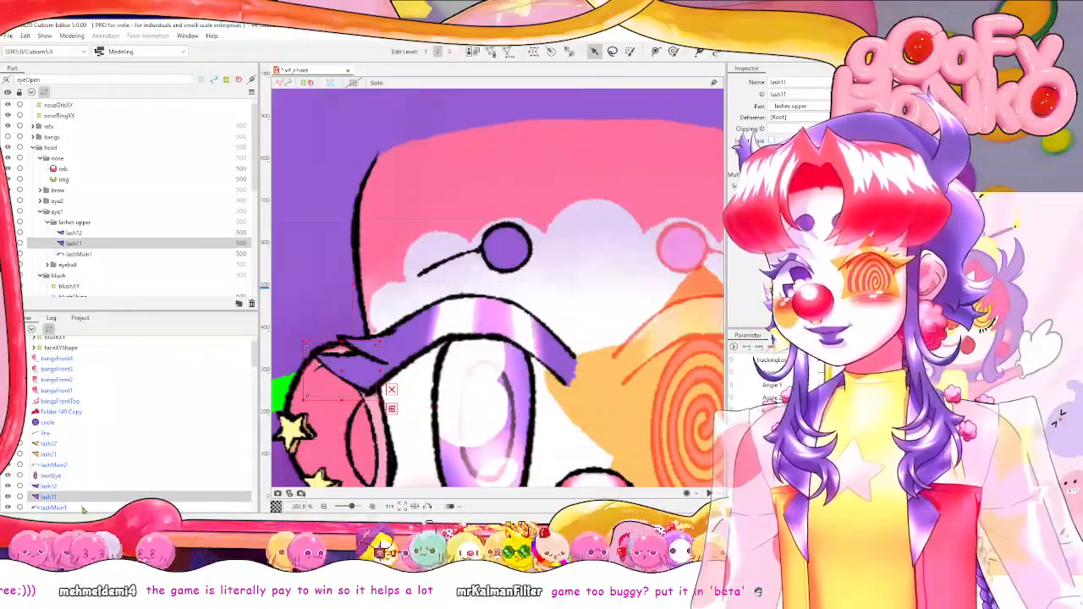
pyautogui.keyDown('ctrl'); pyautogui.click(83, 508); pyautogui.keyUp('ctrl')
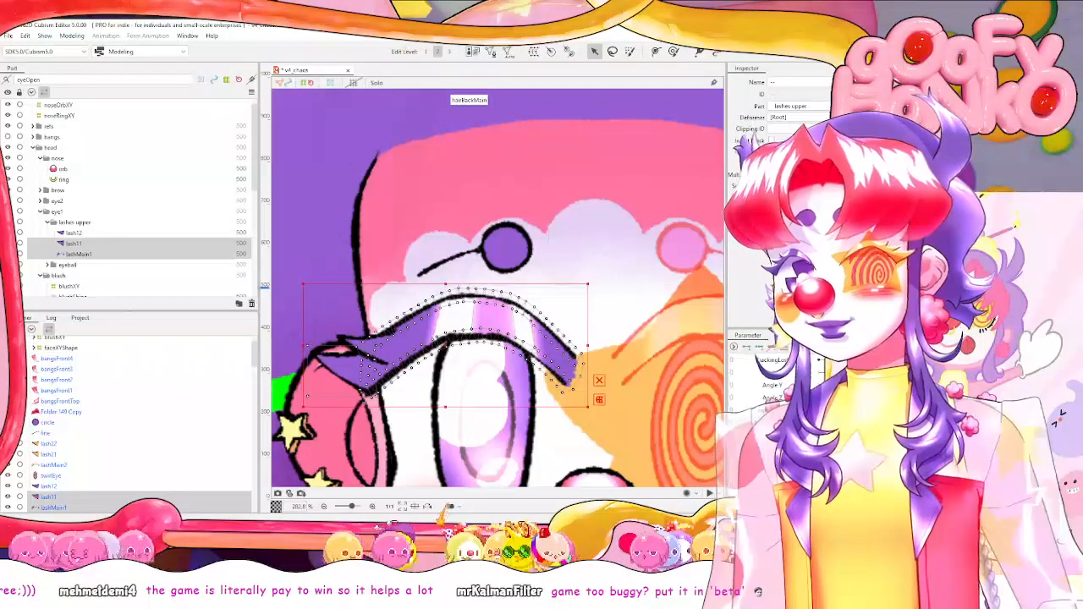
pyautogui.click(489, 53)
pyautogui.scroll(3, 429, 246)
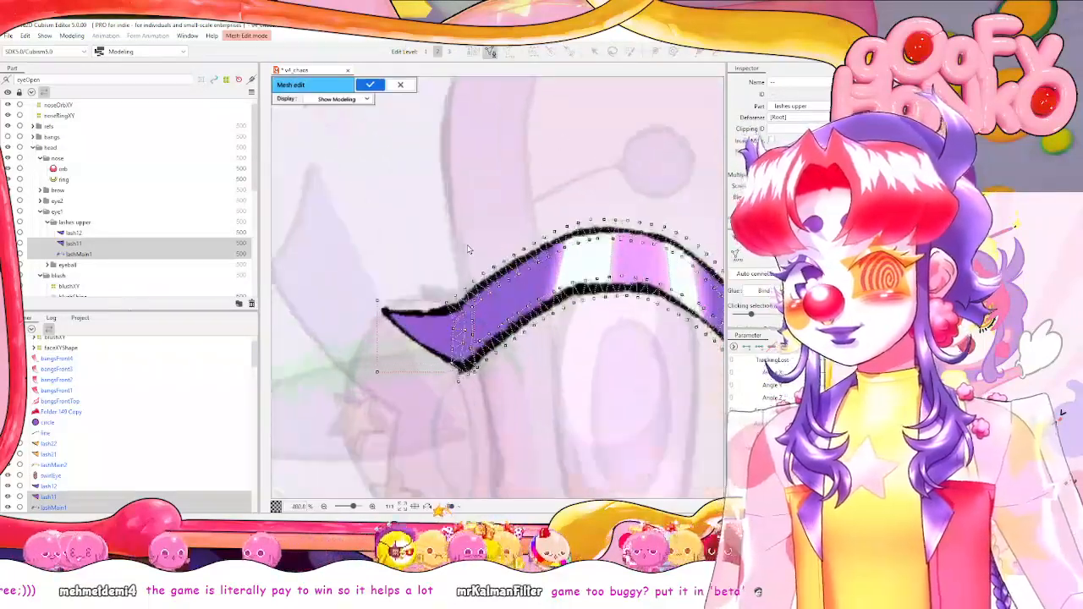
pyautogui.scroll(2, 468, 249)
pyautogui.click(403, 357)
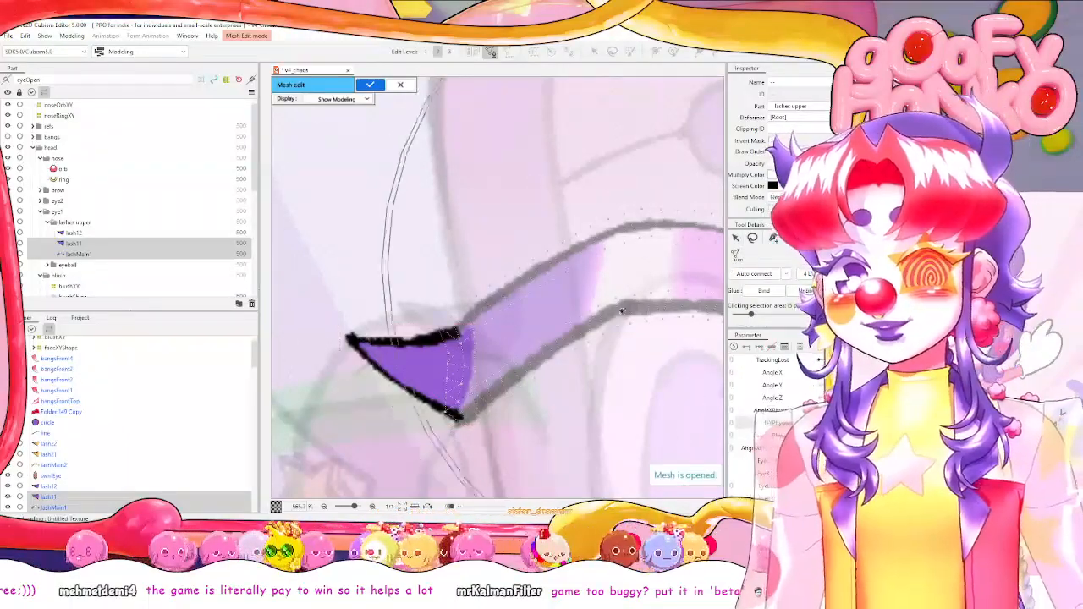
# Copy the mesh points at the outer end of lashMain1 and paste them in place into the lash11 mesh.
pyautogui.scroll(2, 515, 343)
pyautogui.moveTo(513, 327); pyautogui.dragTo(550, 328)
pyautogui.click(621, 249)
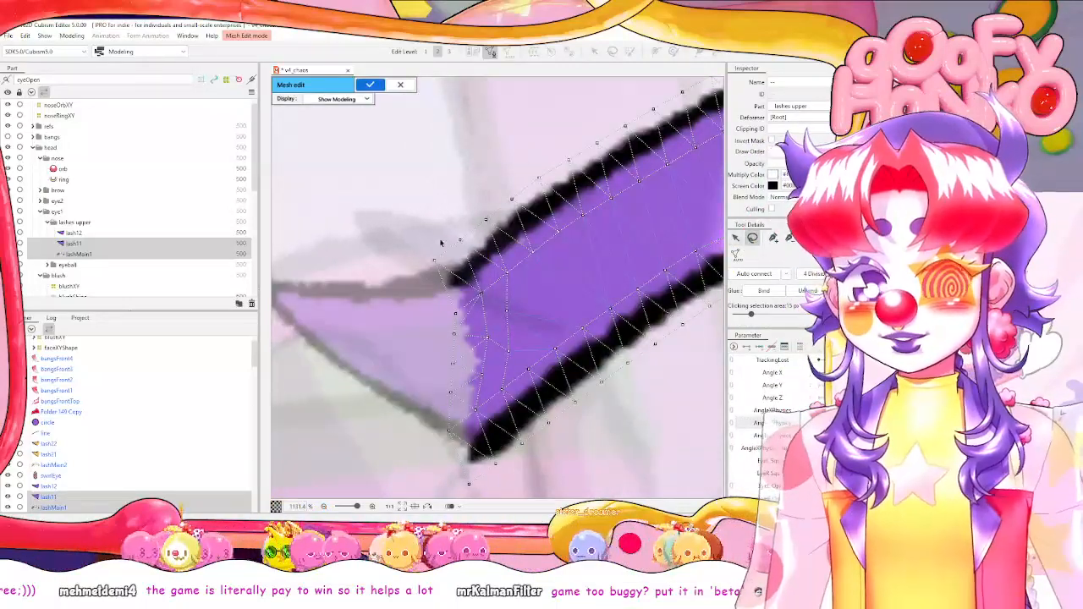
pyautogui.moveTo(423, 220)
pyautogui.mouseDown()
pyautogui.moveTo(432, 479)
pyautogui.moveTo(451, 497)
pyautogui.moveTo(562, 271)
pyautogui.moveTo(476, 158)
pyautogui.mouseUp()
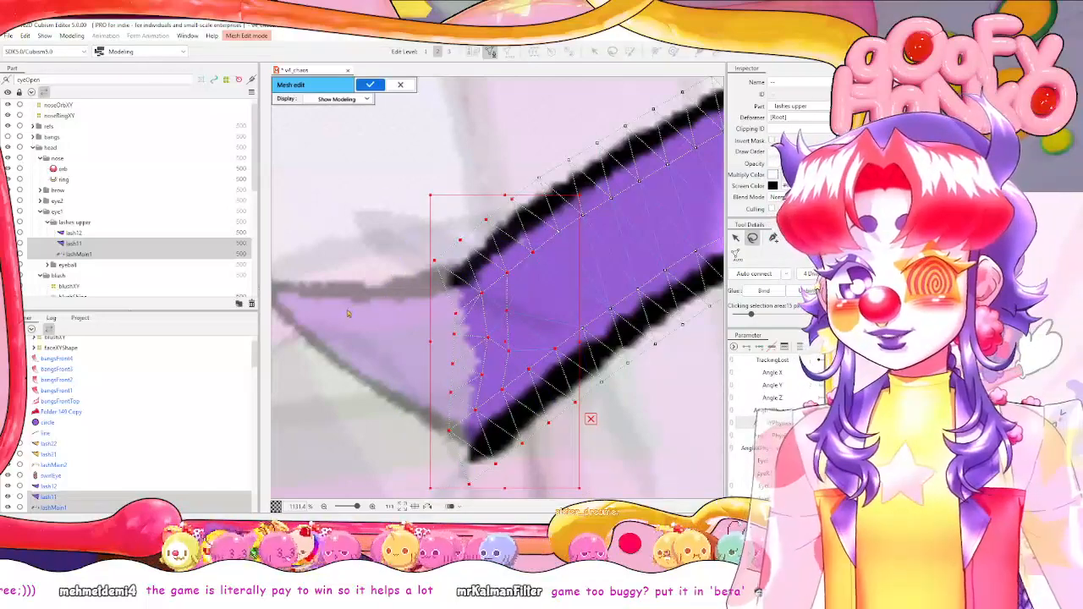
pyautogui.click(348, 313)
pyautogui.rightClick(347, 313)
pyautogui.click(354, 322)
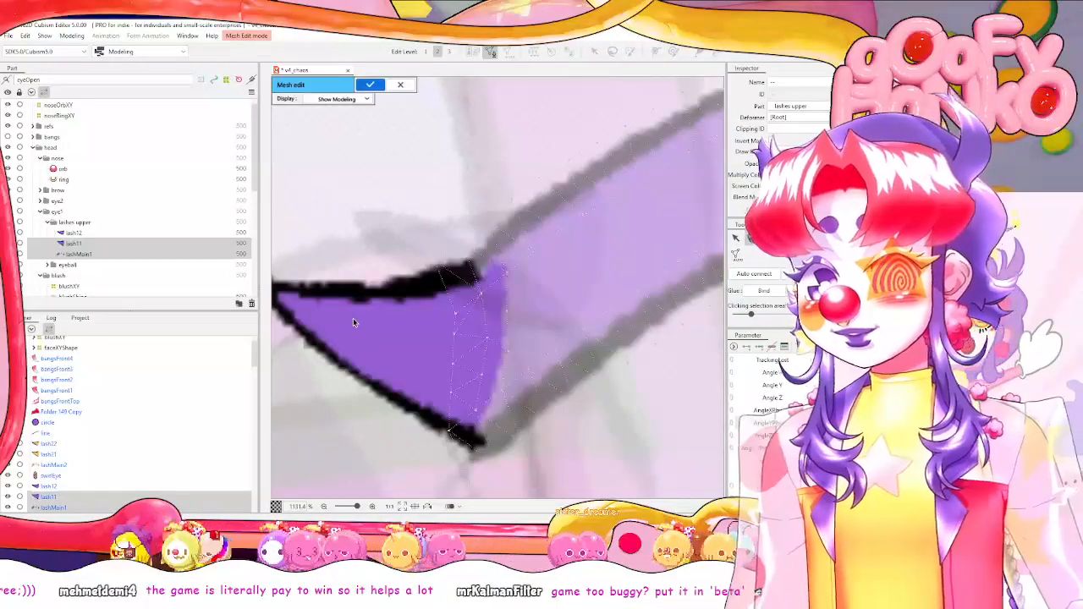
pyautogui.hotkey('ctrl', 'a')
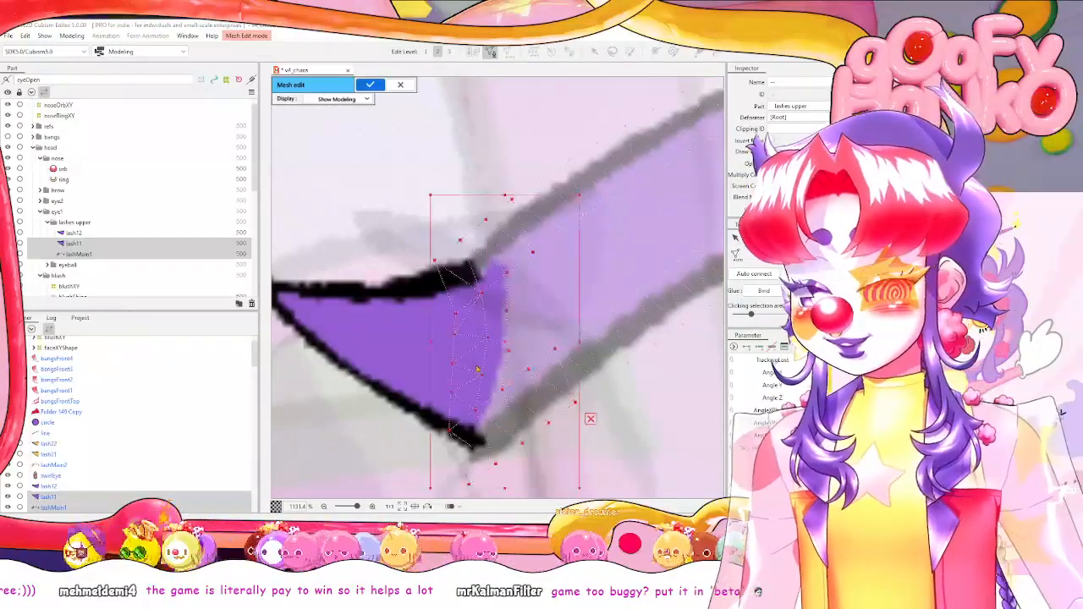
# Make lash11 the active mesh and adjust its pasted points along the lower edge, where it overlaps lashMain1.
pyautogui.moveTo(469, 375); pyautogui.dragTo(493, 355)
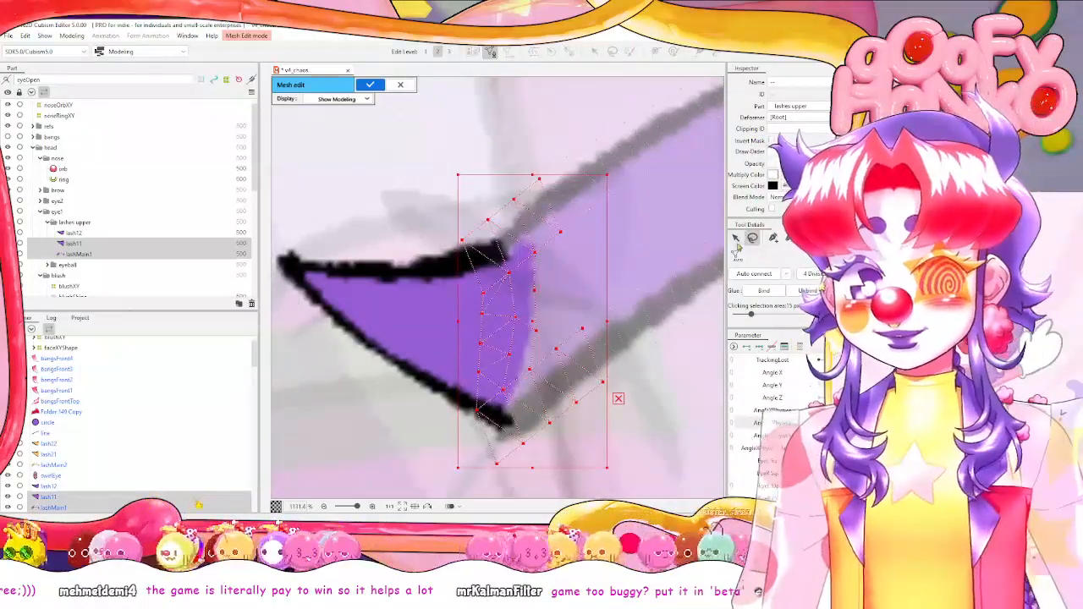
pyautogui.moveTo(481, 412); pyautogui.dragTo(486, 403)
pyautogui.hotkey('ctrl', 'z')
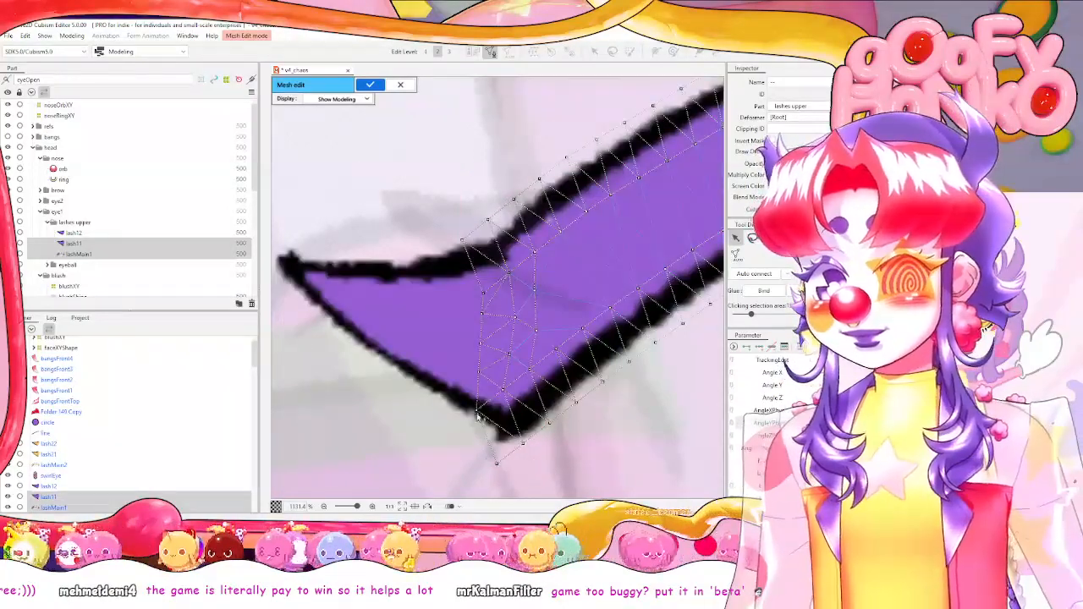
pyautogui.press('Delete')
pyautogui.rightClick(421, 338)
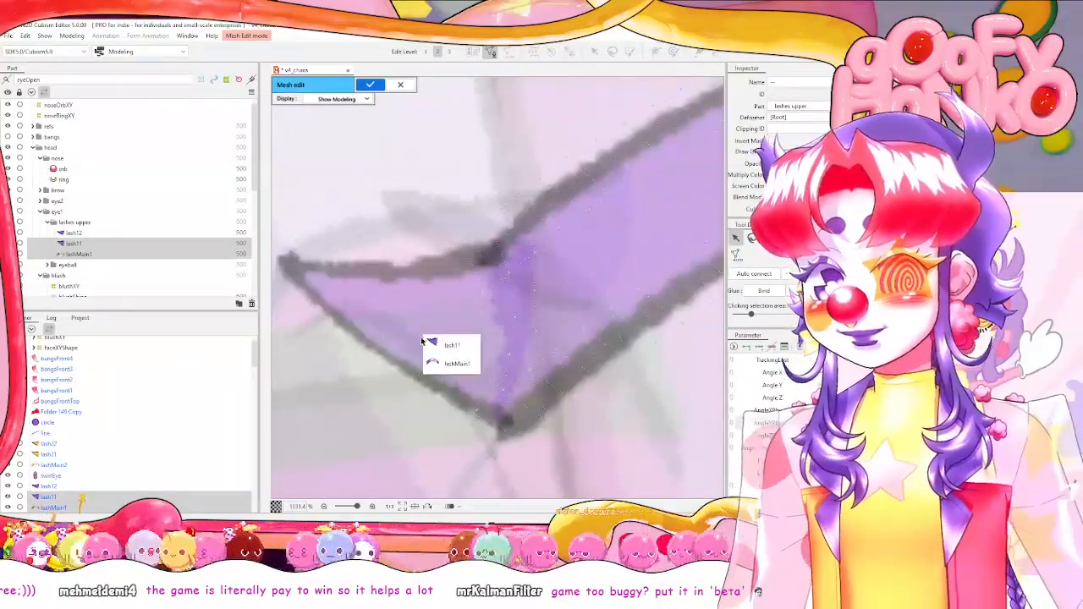
pyautogui.click(457, 345)
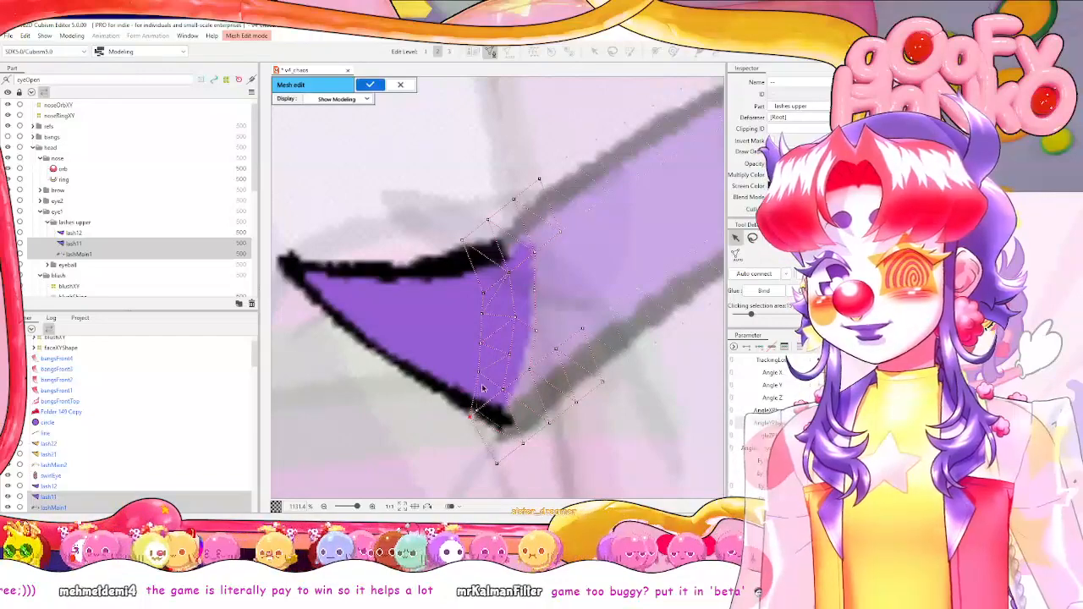
pyautogui.scroll(1, 488, 352)
pyautogui.click(480, 259)
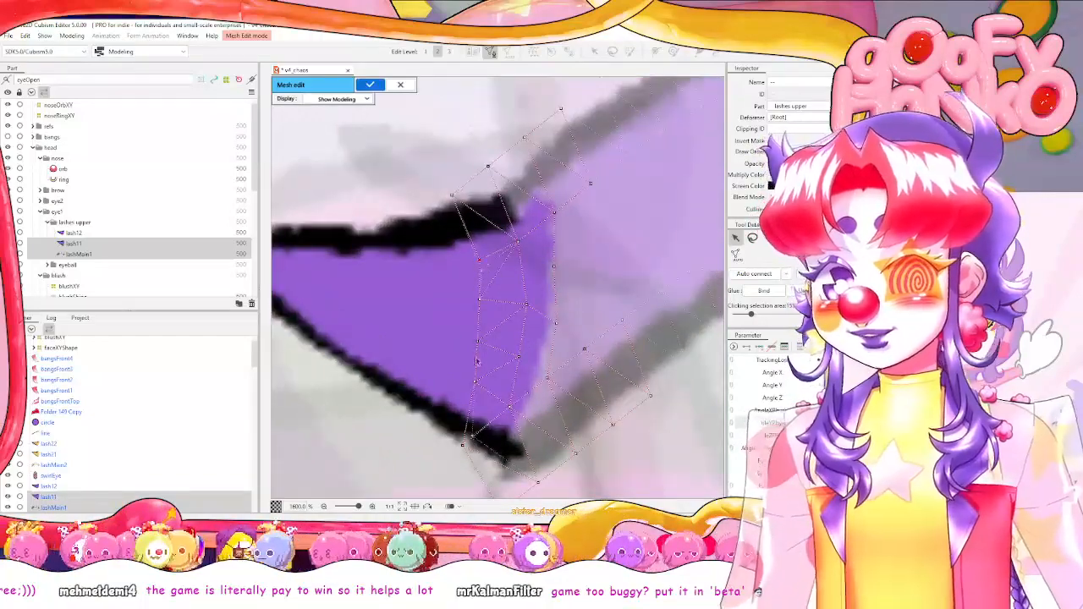
pyautogui.moveTo(477, 386); pyautogui.dragTo(474, 403)
pyautogui.click(511, 418)
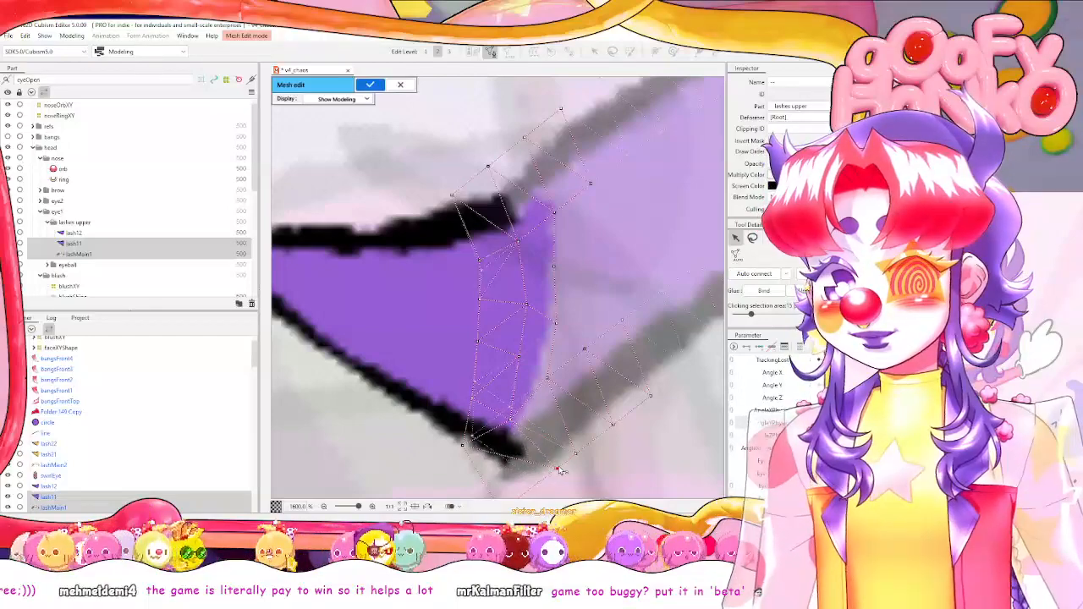
pyautogui.scroll(-1, 542, 225)
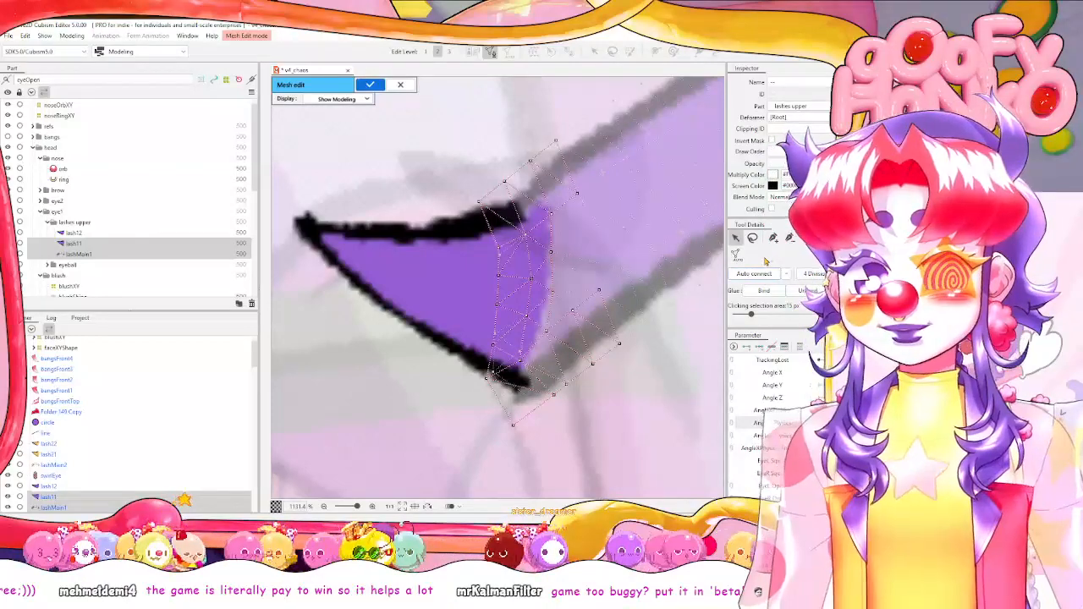
# Trace lash11's outline around its pointed tip with mesh points and add interior rows along its upper and lower edges.
pyautogui.click(773, 238)
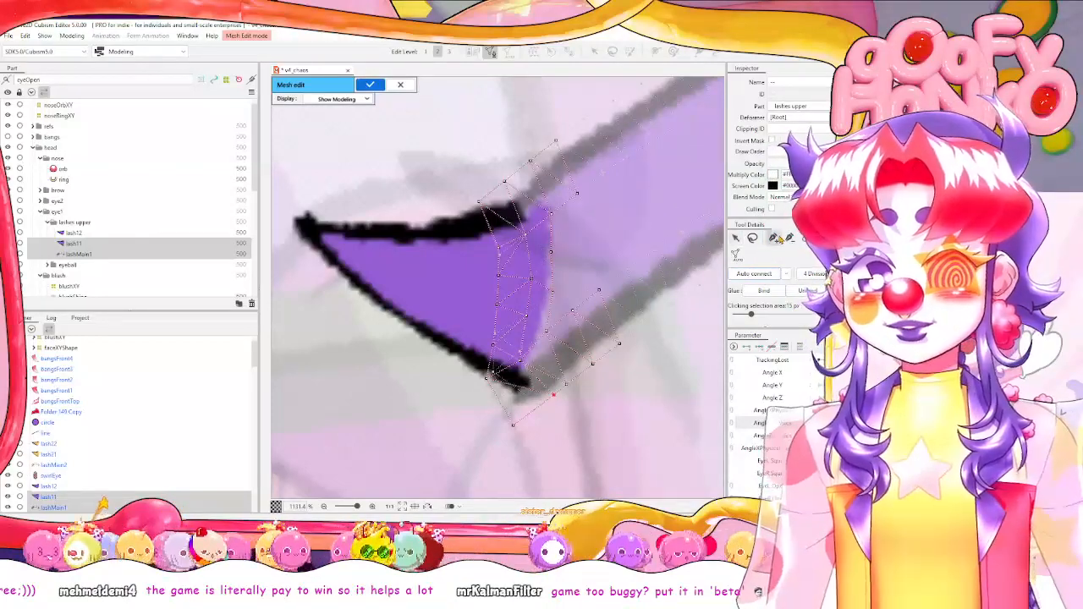
pyautogui.click(435, 213)
pyautogui.click(387, 214)
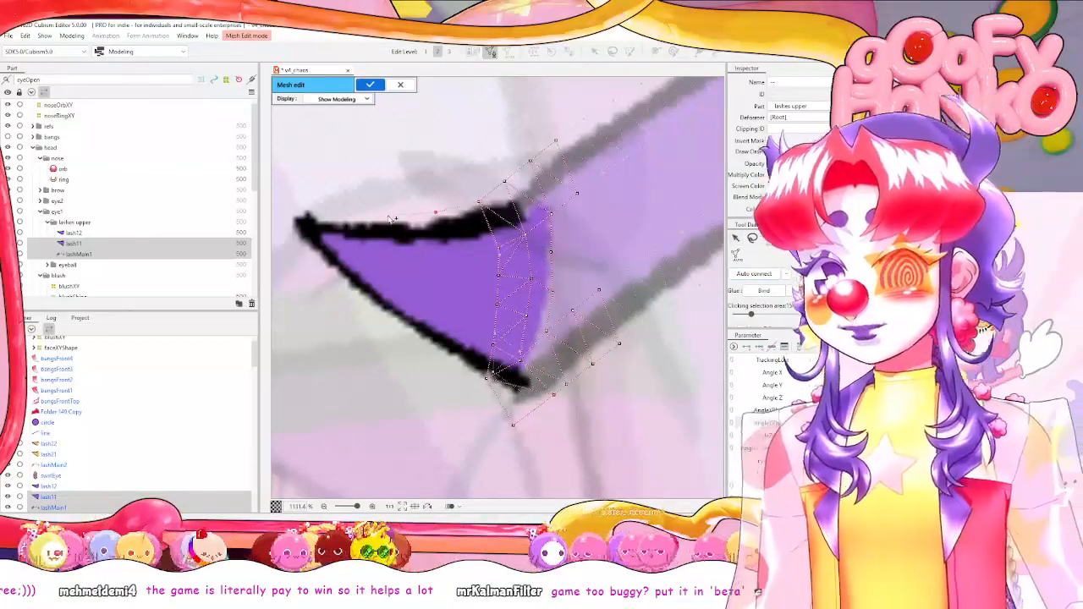
pyautogui.click(334, 214)
pyautogui.click(300, 204)
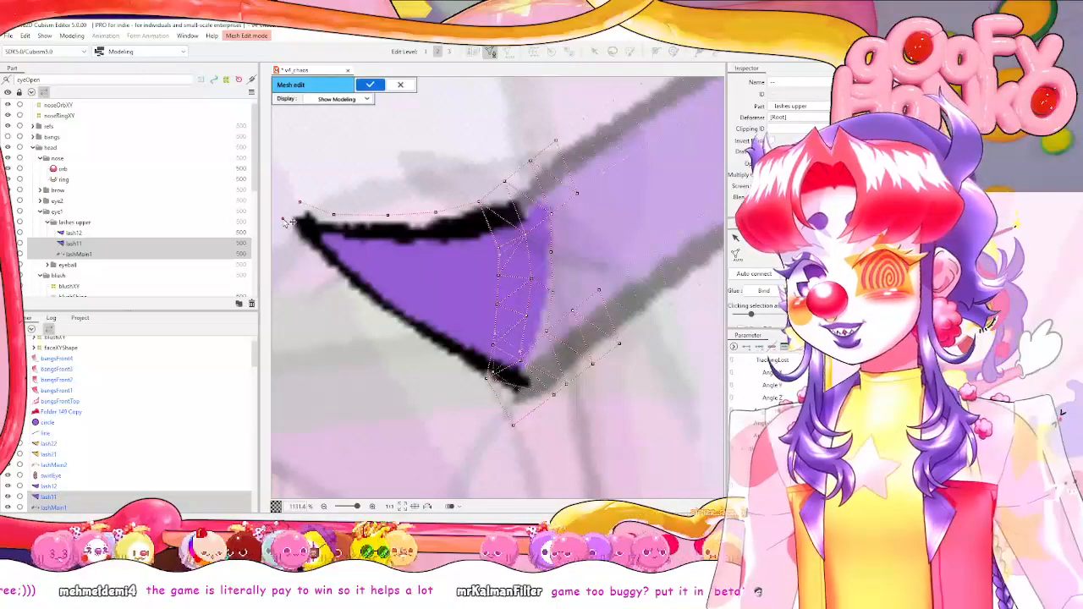
pyautogui.click(305, 254)
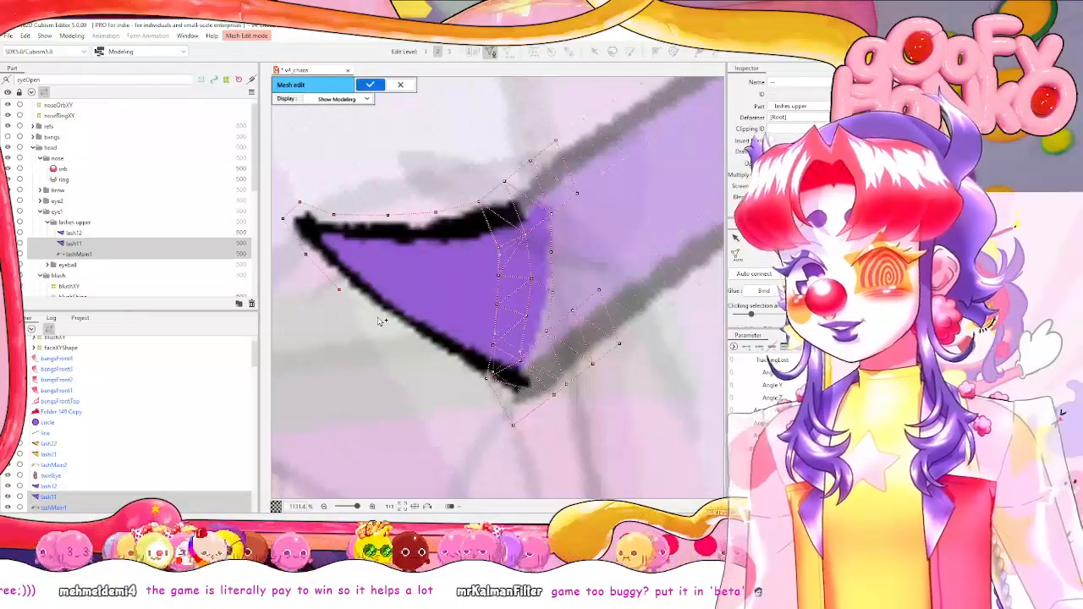
pyautogui.click(377, 316)
pyautogui.click(466, 374)
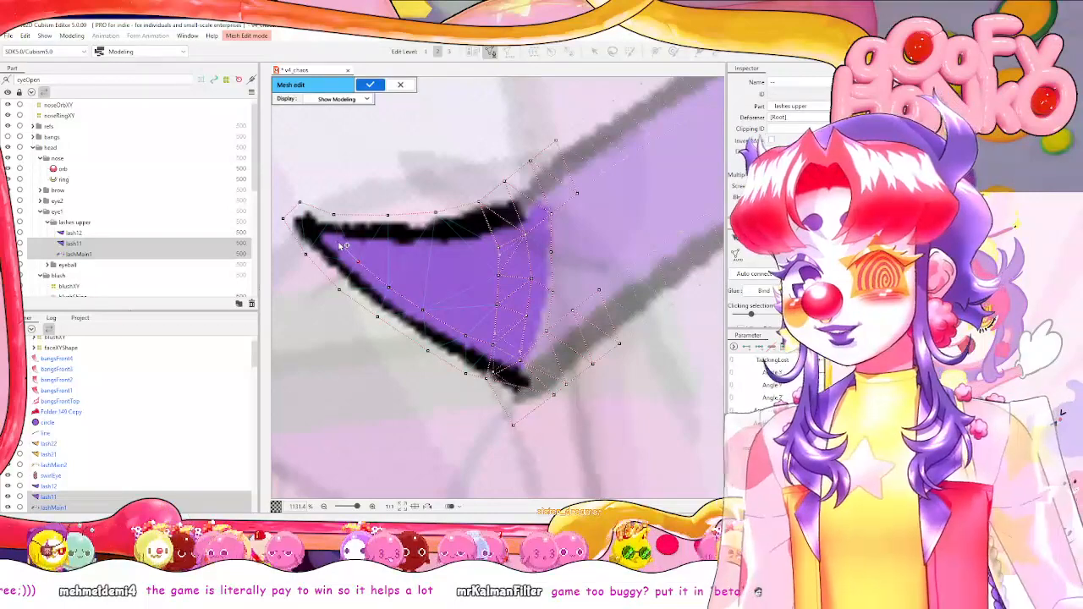
pyautogui.moveTo(375, 249); pyautogui.dragTo(502, 246)
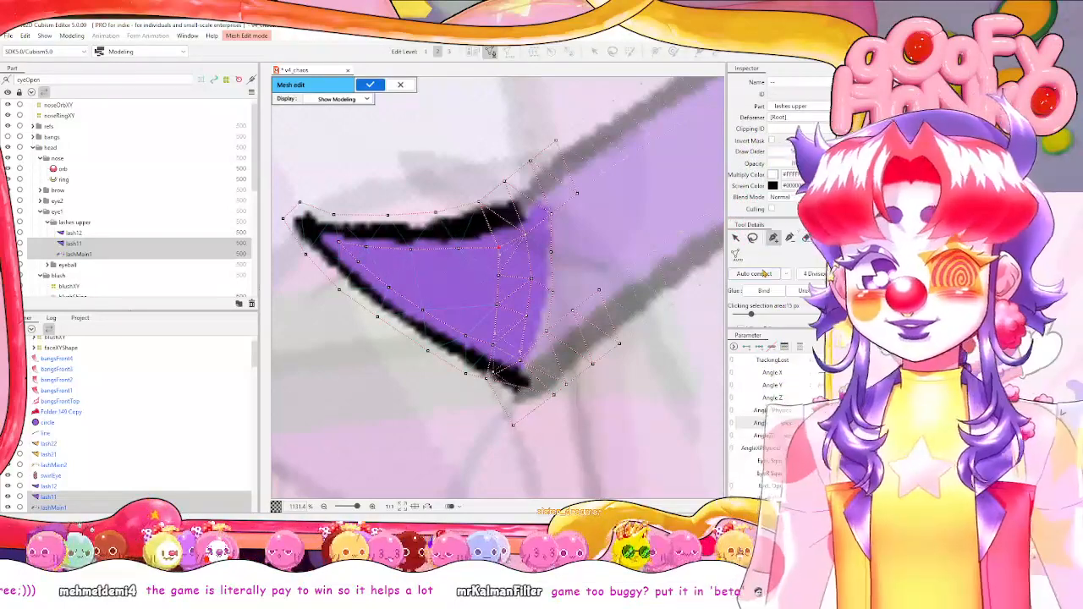
# Switch to the lashMain1 mesh and reposition the boundary point at its lower outer corner along the black outline.
pyautogui.keyDown('ctrl'); pyautogui.click(645, 211); pyautogui.keyUp('ctrl')
pyautogui.scroll(1, 645, 212)
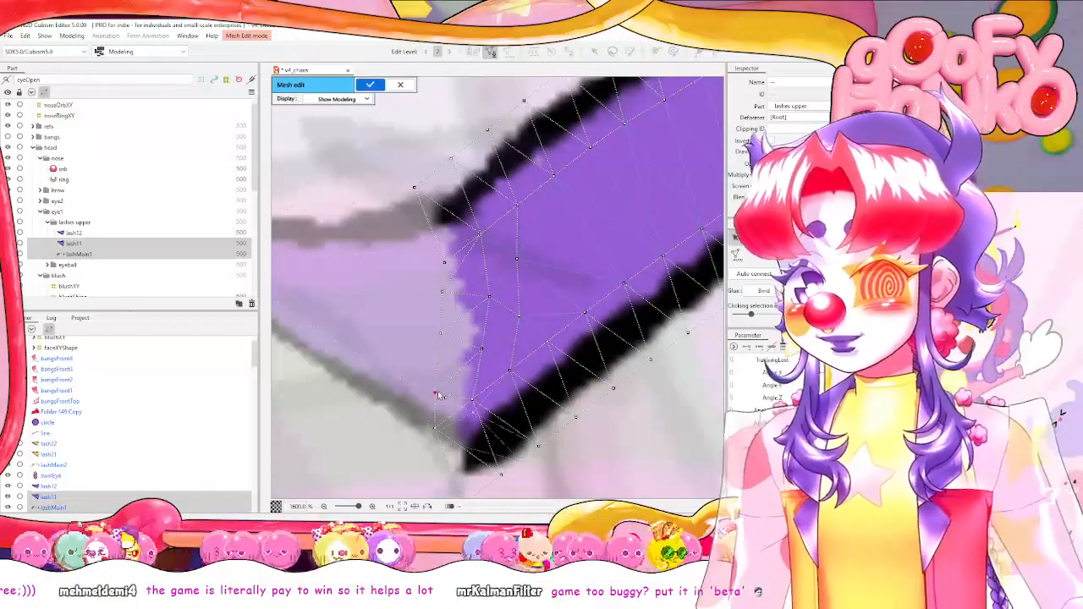
pyautogui.scroll(-1, 439, 395)
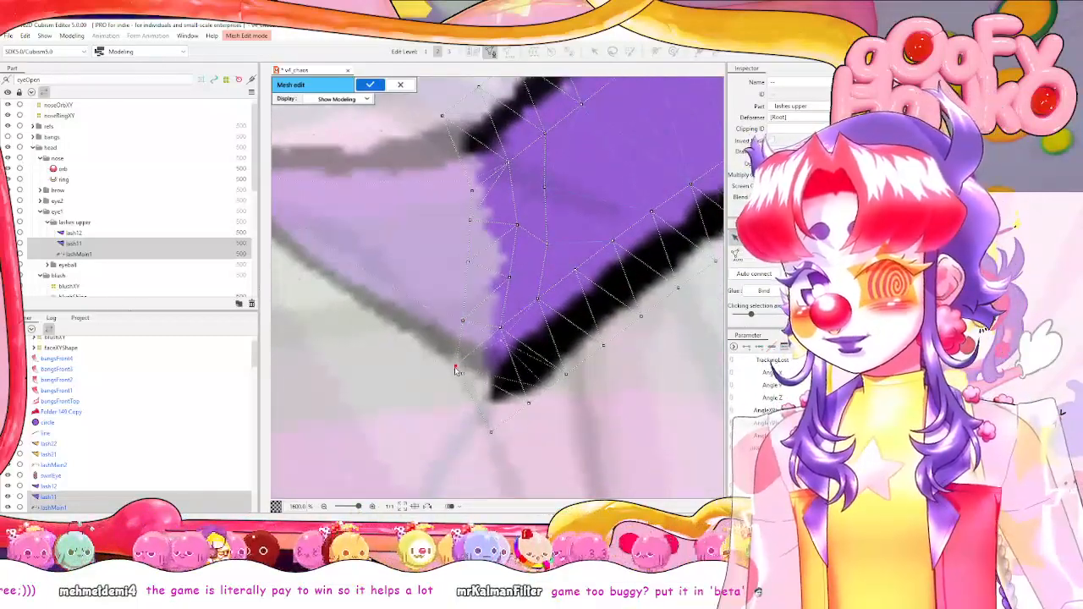
pyautogui.moveTo(529, 403); pyautogui.dragTo(547, 387)
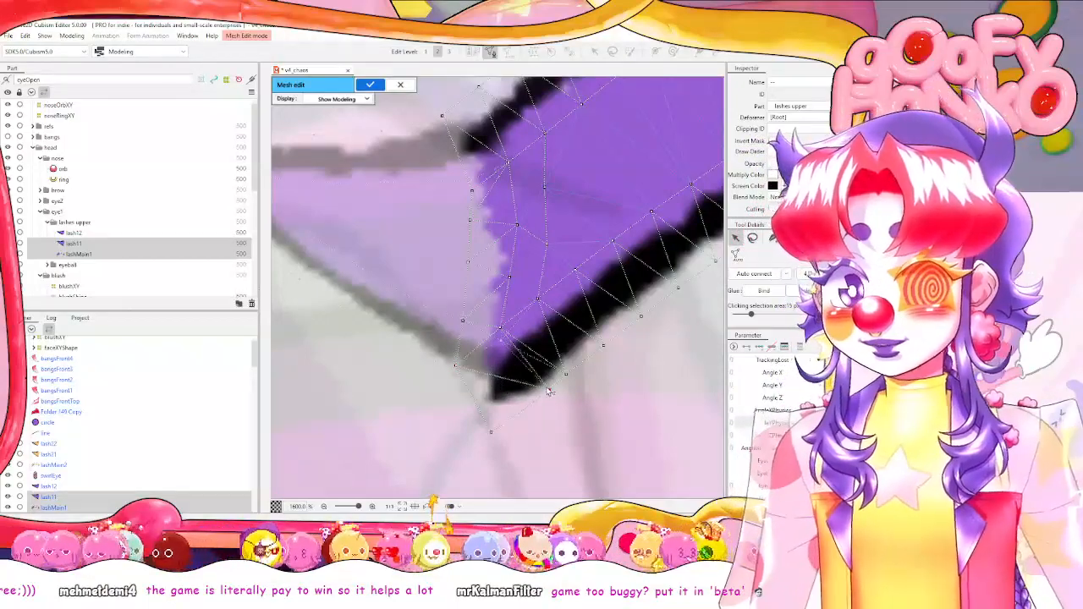
pyautogui.scroll(2, 499, 330)
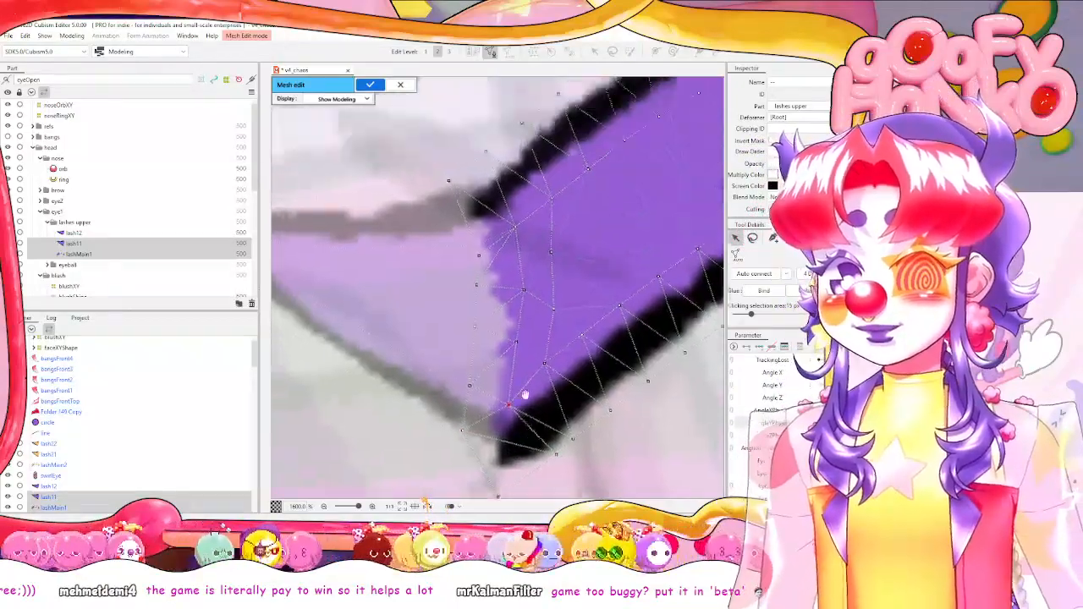
pyautogui.scroll(-2, 488, 303)
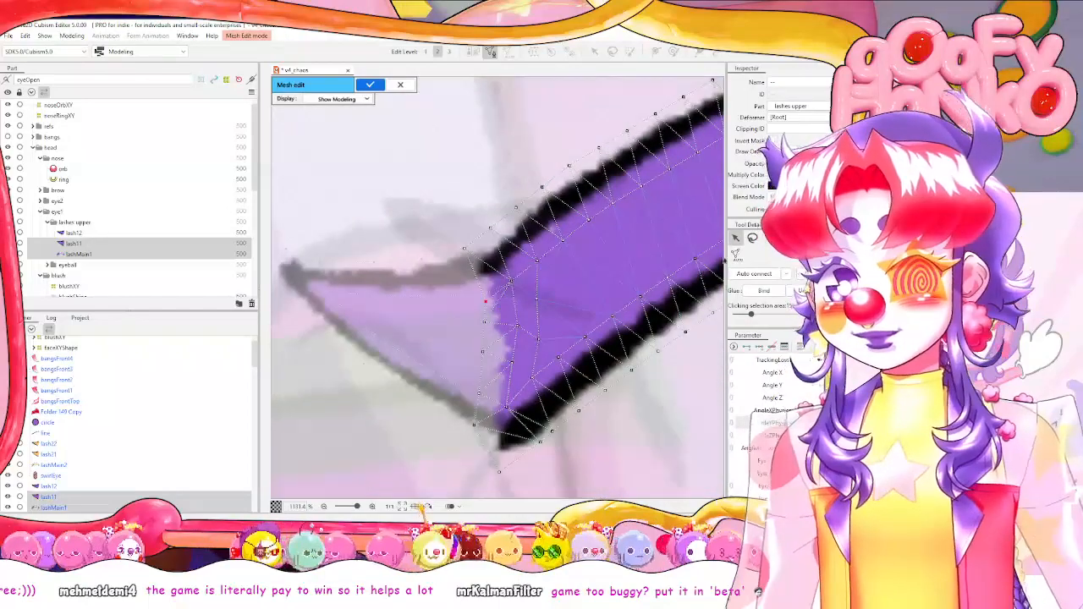
# Select the overlapping mesh points of lash11 and lashMain1, glue them together with Bind, and apply the mesh edit.
pyautogui.click(378, 322)
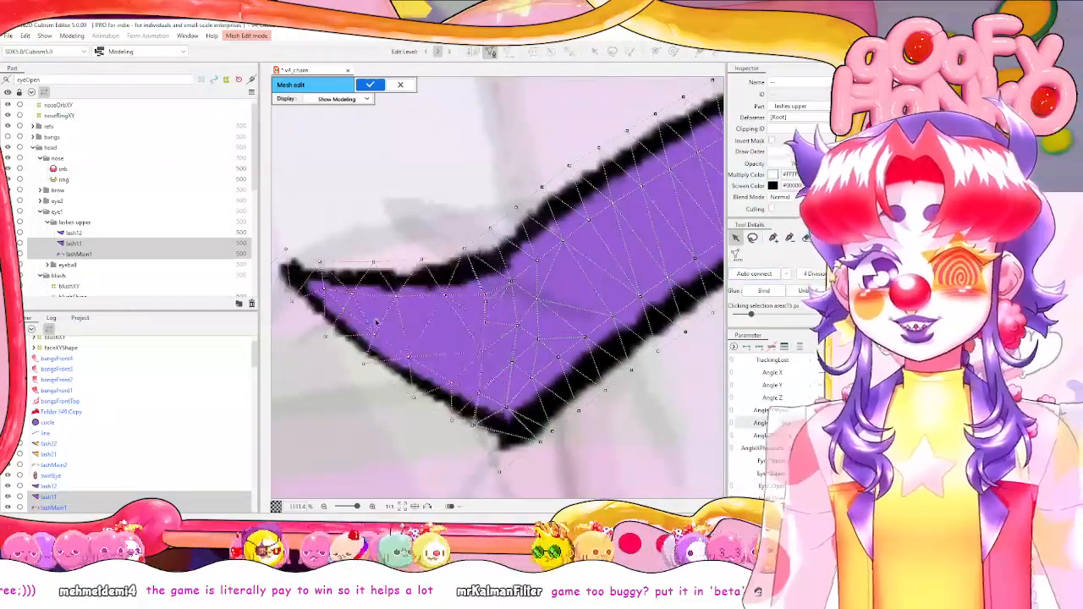
pyautogui.scroll(3, 487, 303)
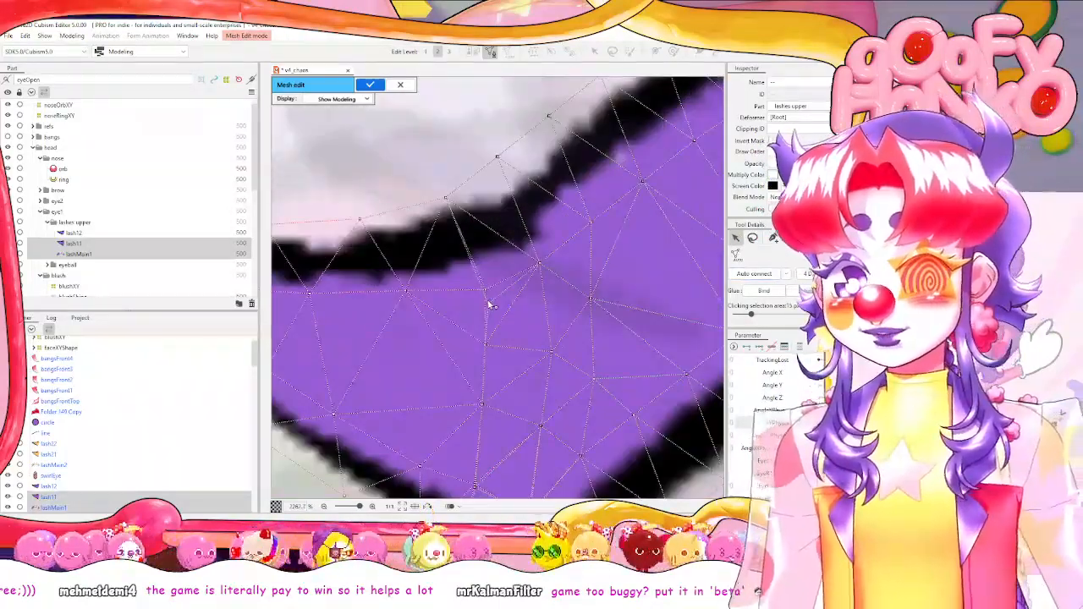
pyautogui.scroll(-3, 490, 293)
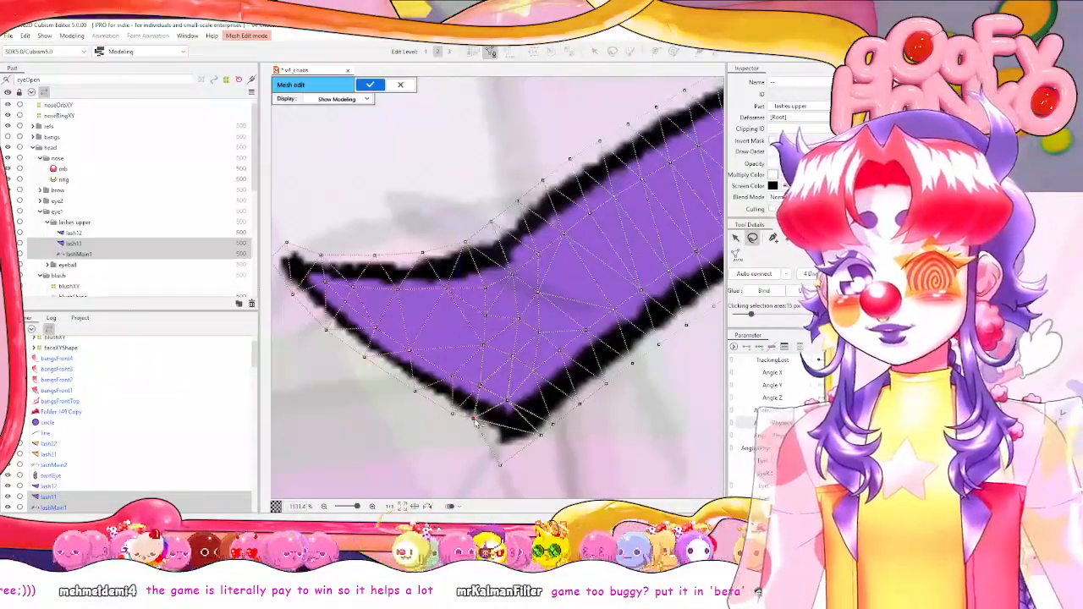
pyautogui.moveTo(455, 218)
pyautogui.mouseDown()
pyautogui.moveTo(475, 327)
pyautogui.moveTo(466, 455)
pyautogui.moveTo(497, 474)
pyautogui.moveTo(555, 463)
pyautogui.moveTo(616, 389)
pyautogui.moveTo(593, 318)
pyautogui.moveTo(560, 269)
pyautogui.moveTo(557, 247)
pyautogui.moveTo(574, 241)
pyautogui.moveTo(559, 177)
pyautogui.mouseUp()
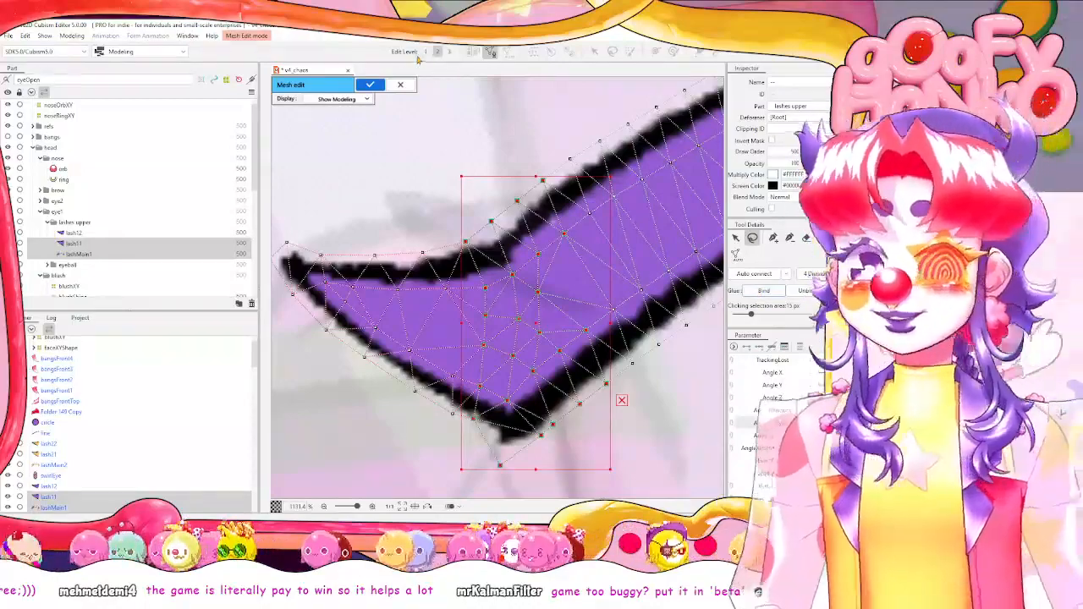
pyautogui.click(370, 85)
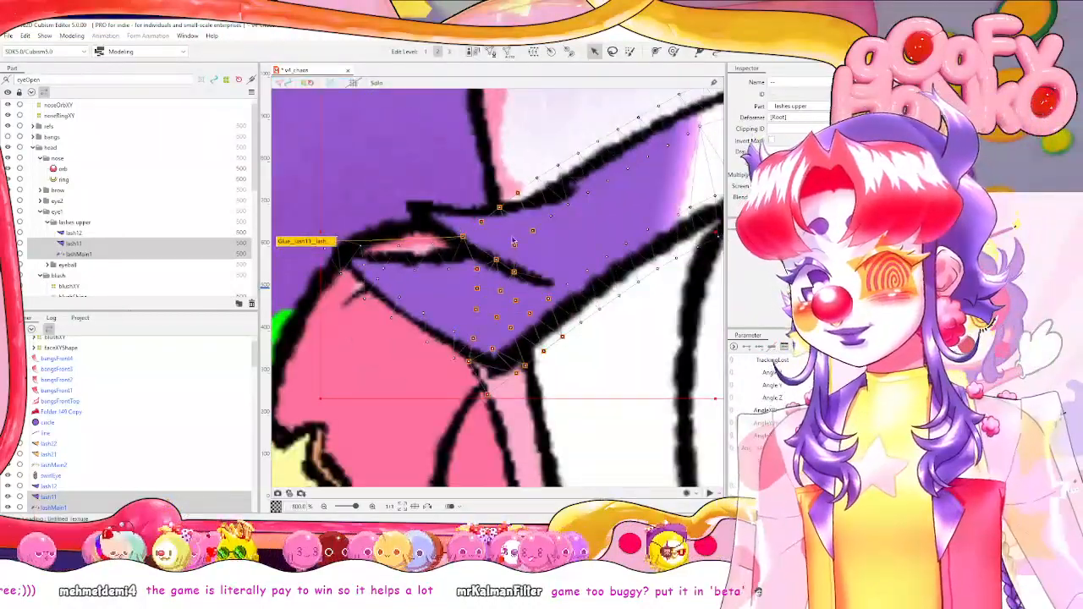
# Open lash12 for mesh editing and clear its existing mesh.
pyautogui.click(436, 218)
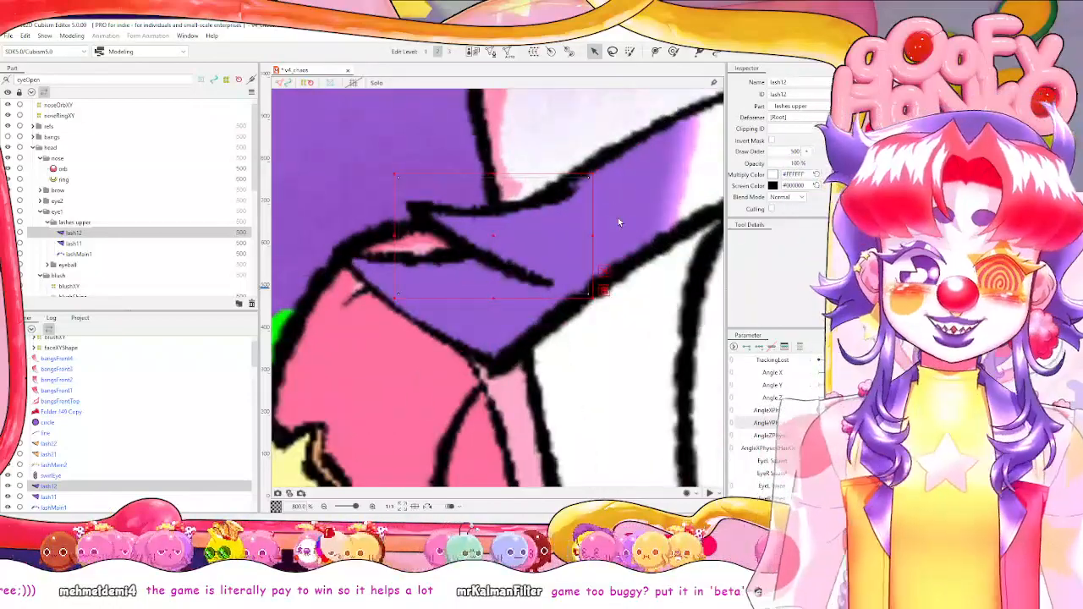
pyautogui.scroll(-2, 618, 217)
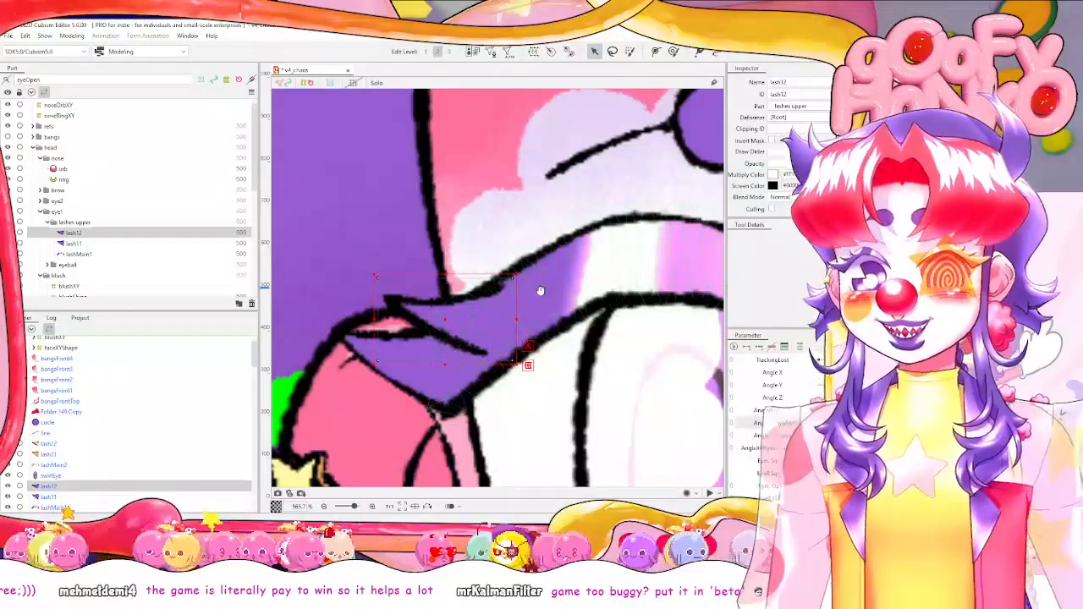
pyautogui.scroll(3, 536, 290)
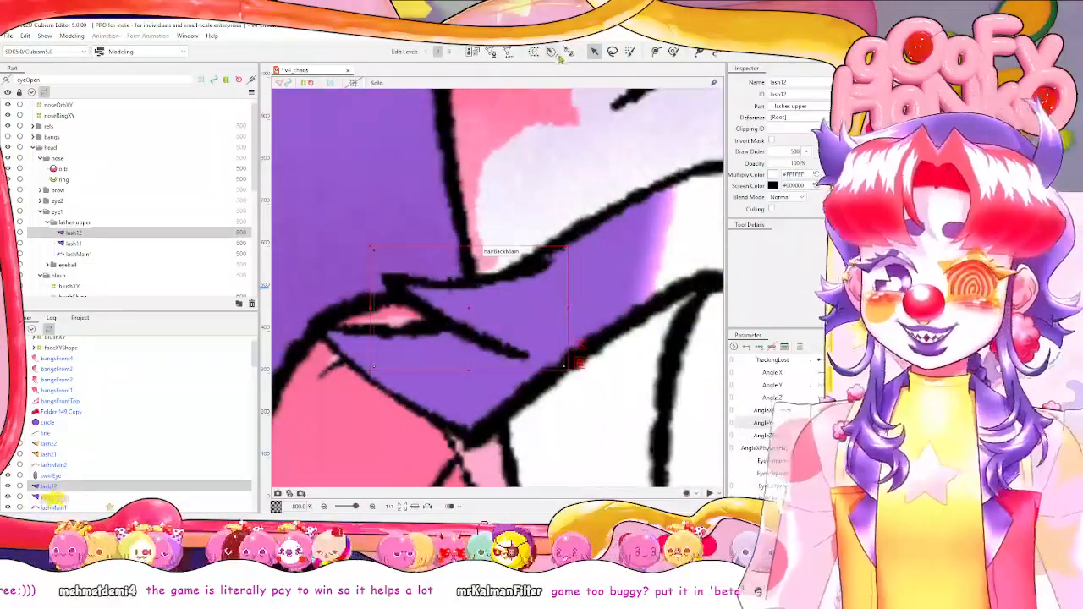
pyautogui.click(491, 52)
pyautogui.scroll(2, 437, 281)
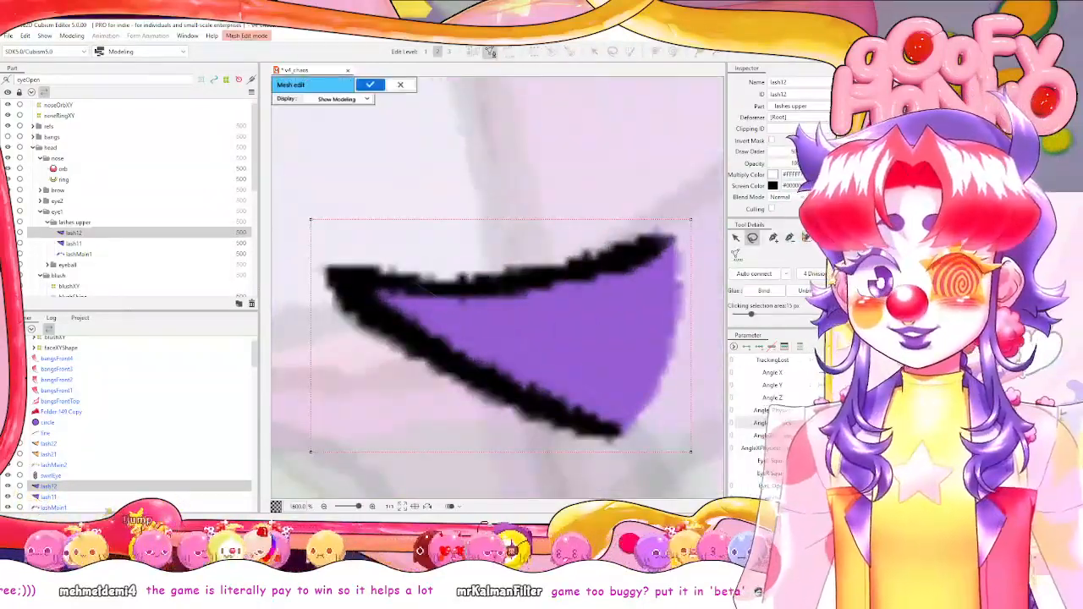
pyautogui.scroll(-3, 673, 240)
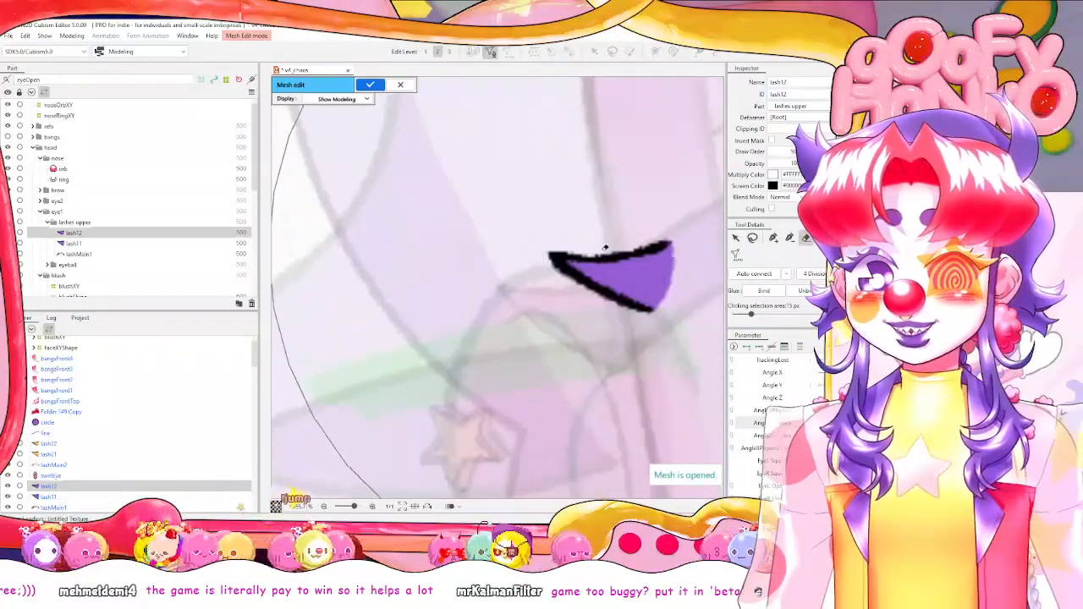
pyautogui.scroll(3, 605, 244)
pyautogui.moveTo(605, 245); pyautogui.dragTo(450, 214)
pyautogui.scroll(-2, 495, 211)
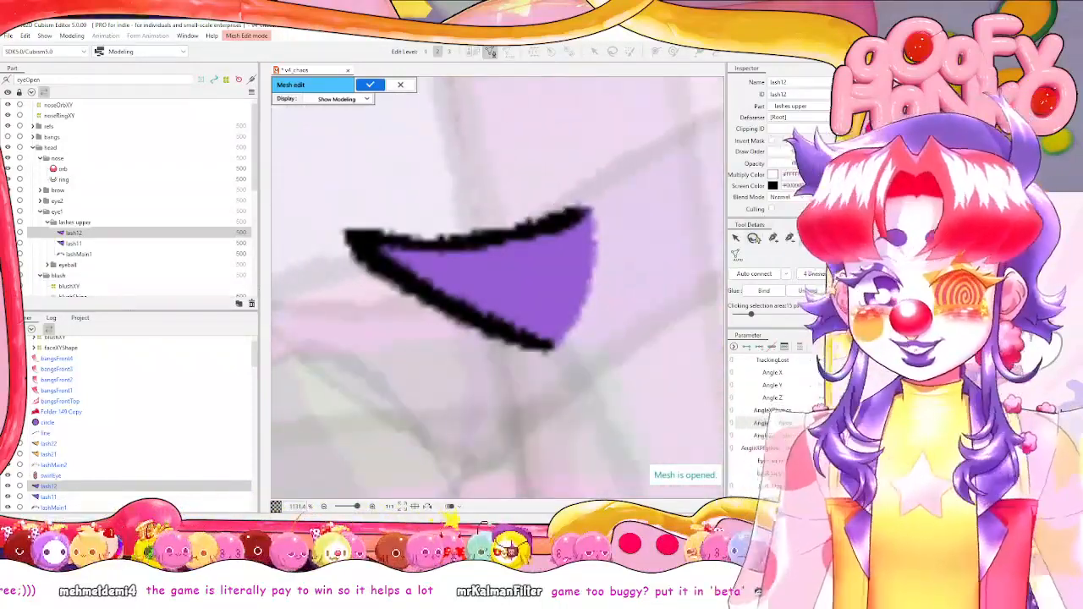
# Place mesh points along the inside of lash12's lower black outline and a boundary row beneath it up to the pointed tip.
pyautogui.click(412, 259)
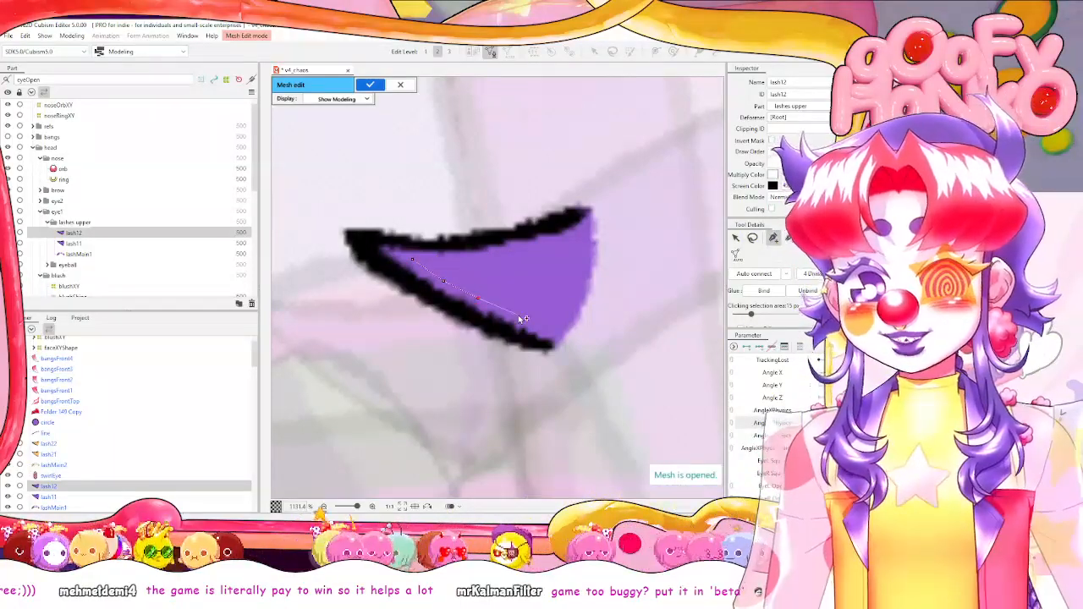
pyautogui.click(573, 335)
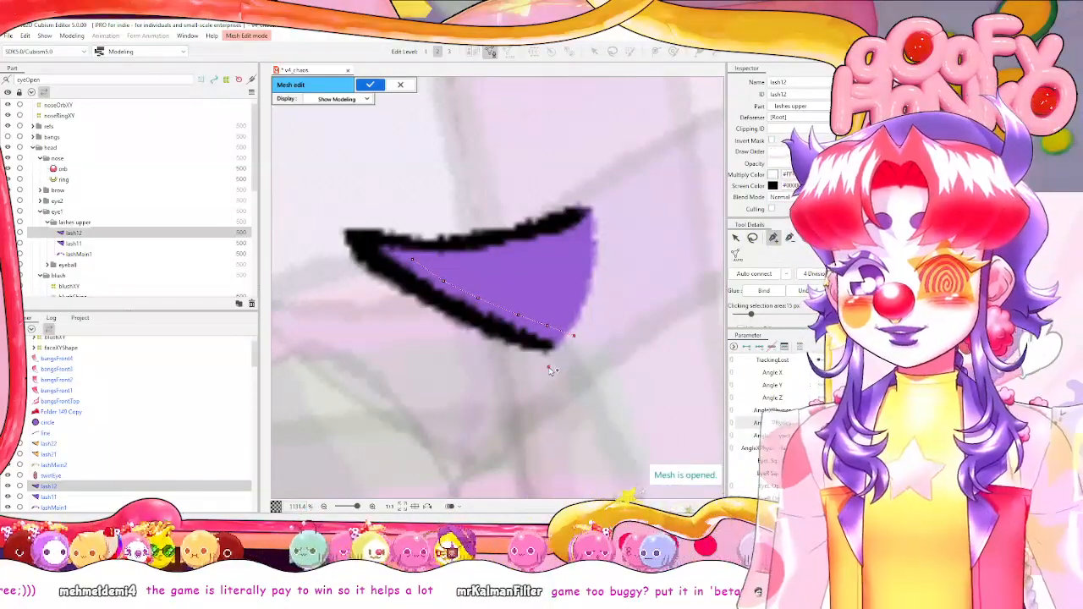
pyautogui.click(550, 368)
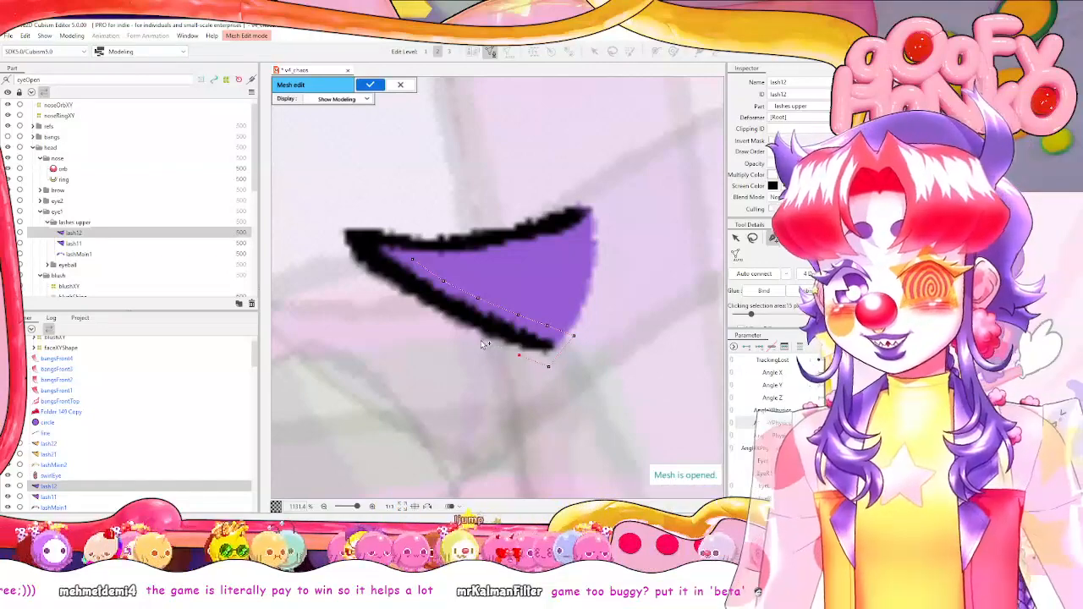
pyautogui.click(479, 341)
pyautogui.click(437, 322)
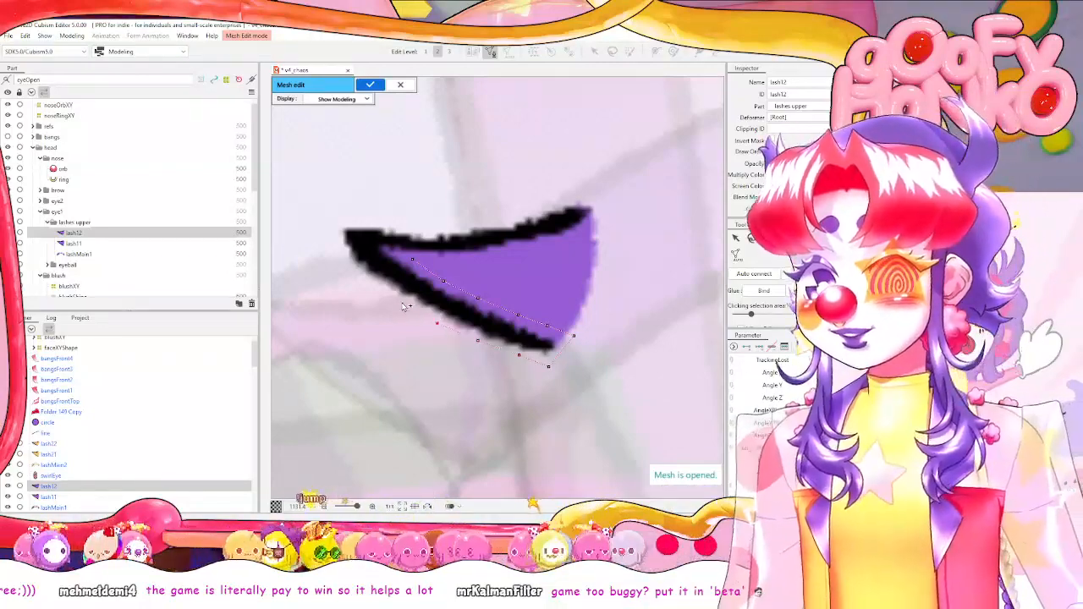
pyautogui.click(401, 302)
pyautogui.click(368, 280)
pyautogui.click(339, 250)
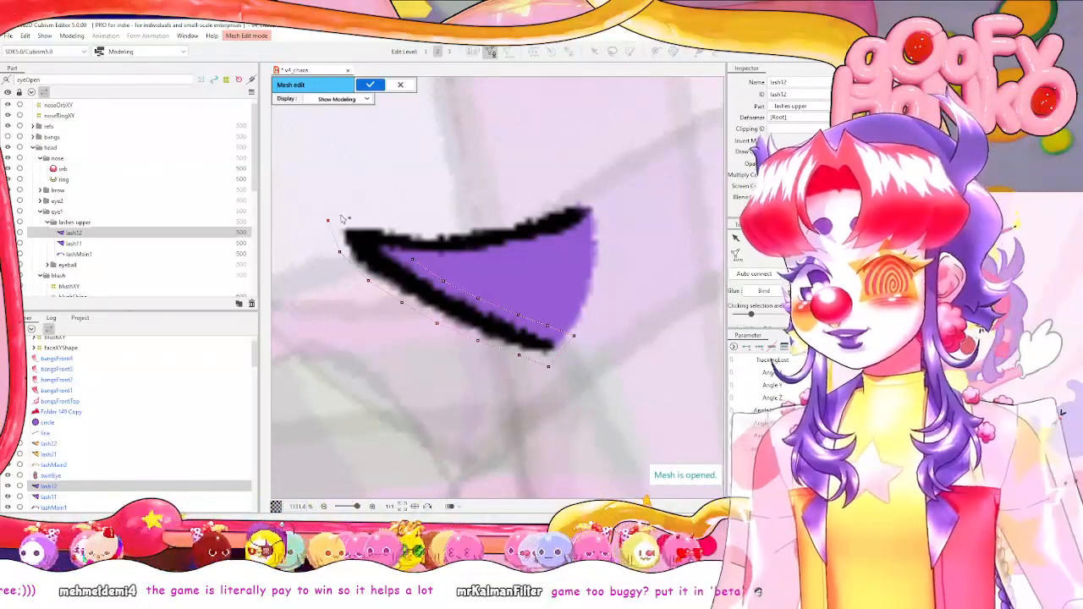
# Continue lash12's boundary points over the tip and upper edge, and add an interior row beneath the upper black outline.
pyautogui.click(360, 217)
pyautogui.click(419, 229)
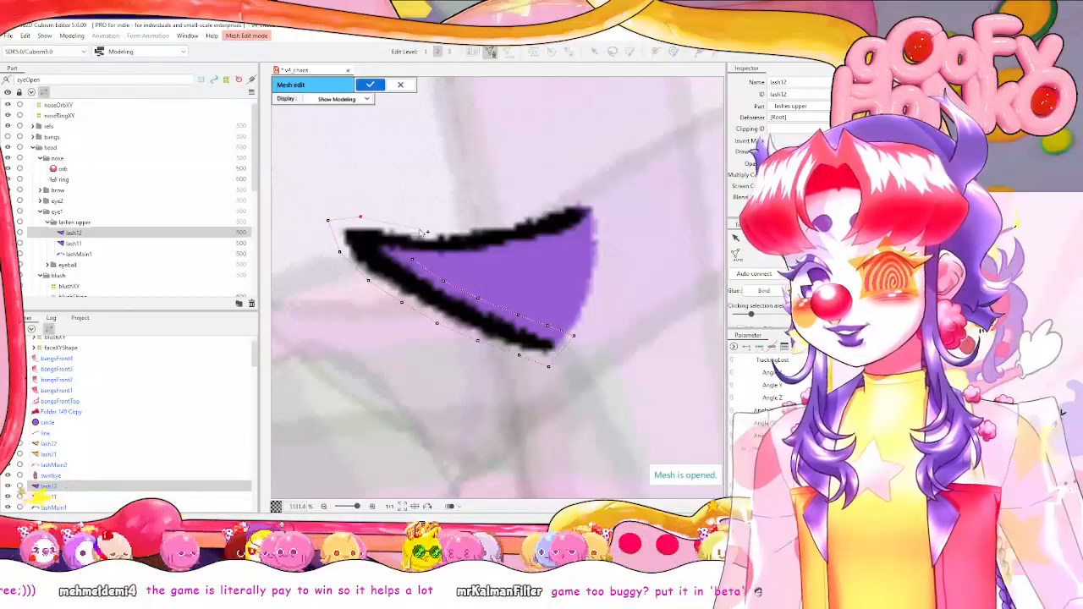
pyautogui.click(457, 228)
pyautogui.click(543, 204)
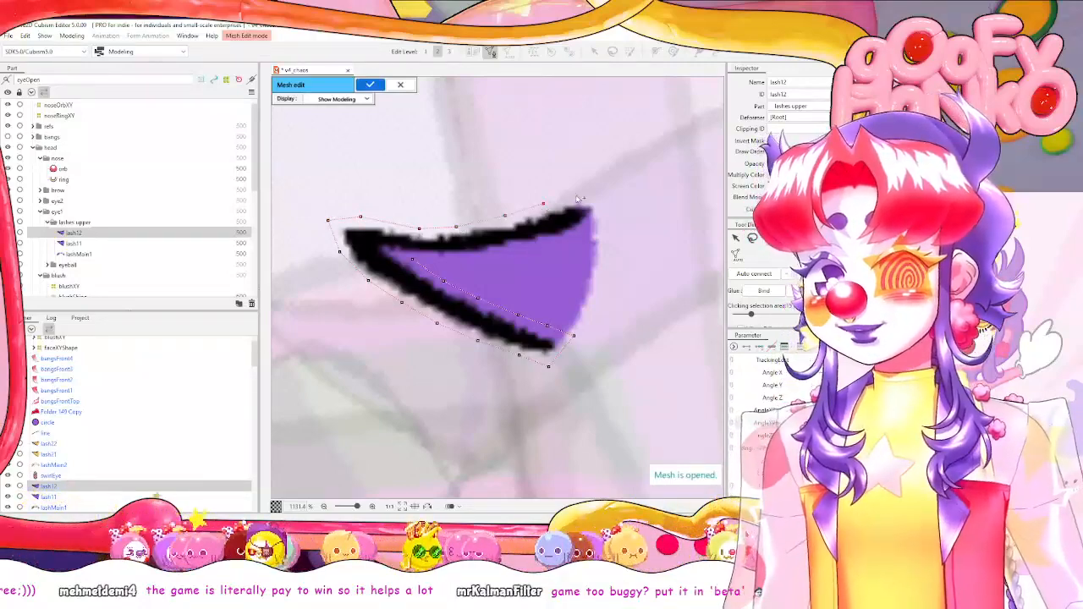
pyautogui.click(597, 194)
pyautogui.click(602, 227)
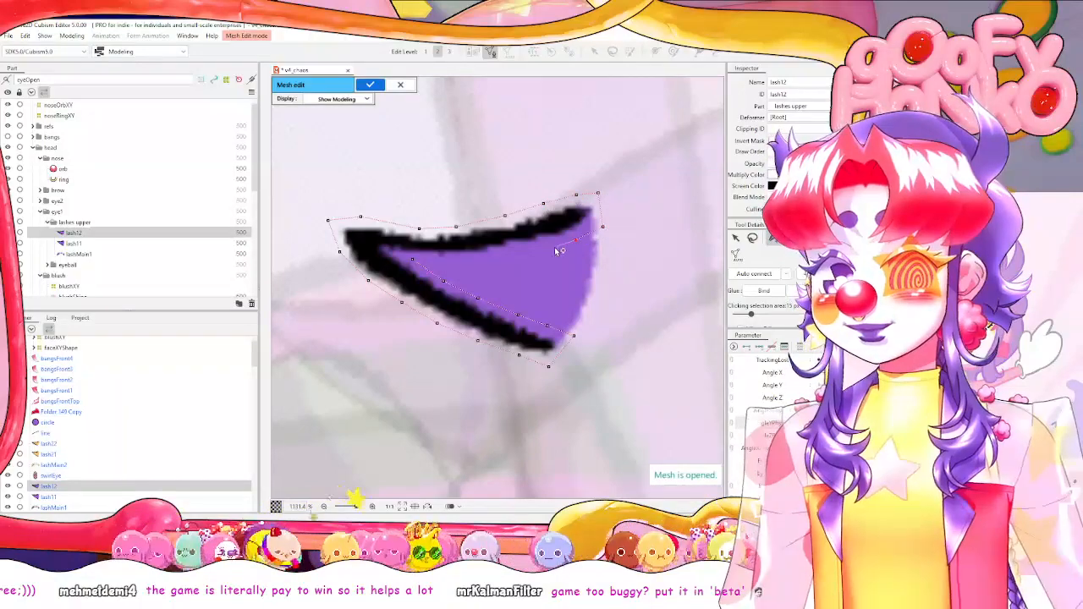
pyautogui.click(495, 259)
pyautogui.click(452, 263)
pyautogui.click(413, 260)
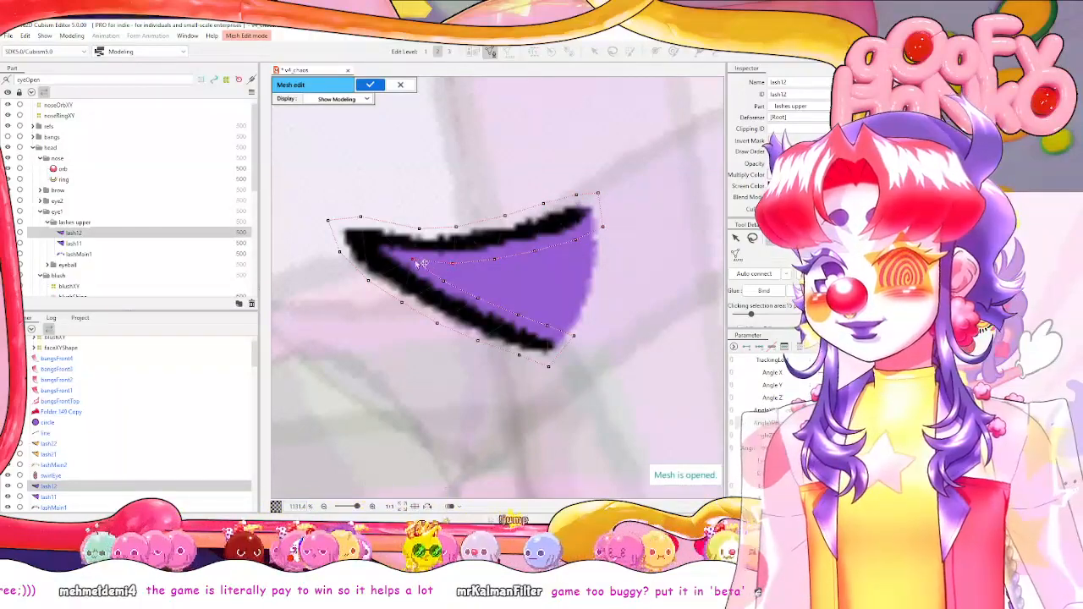
# Close lash12's wide end with boundary and interior points, connect the points into triangles, and apply the mesh edit.
pyautogui.click(598, 305)
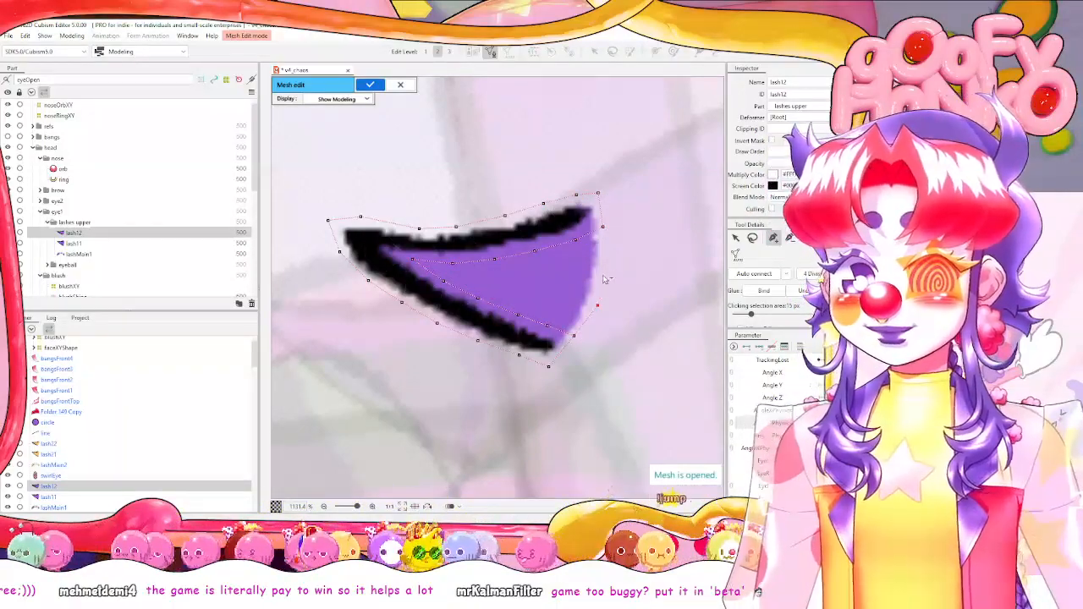
pyautogui.click(604, 271)
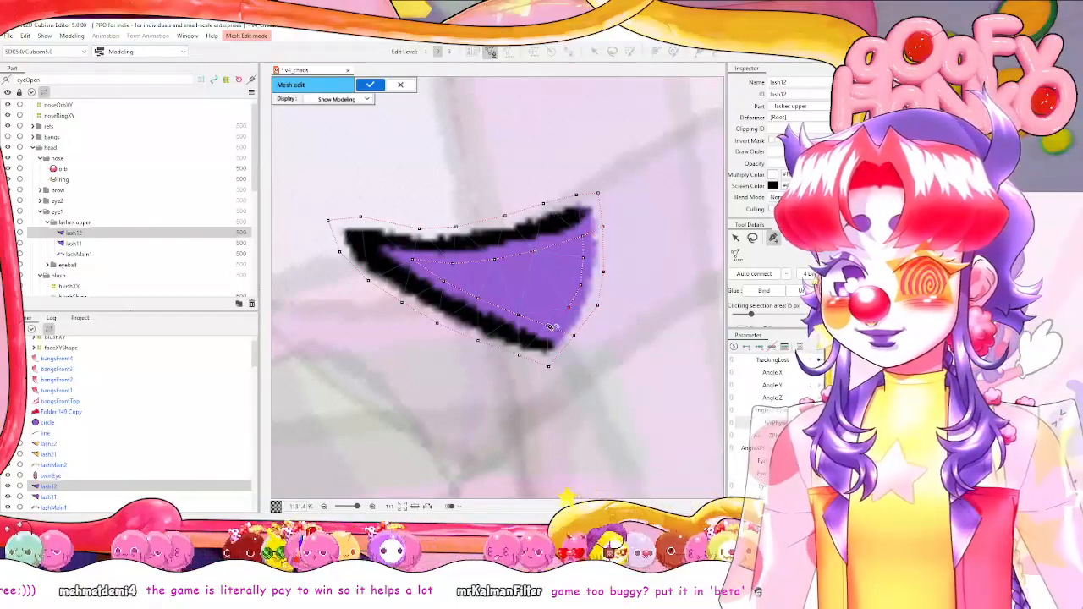
pyautogui.click(550, 325)
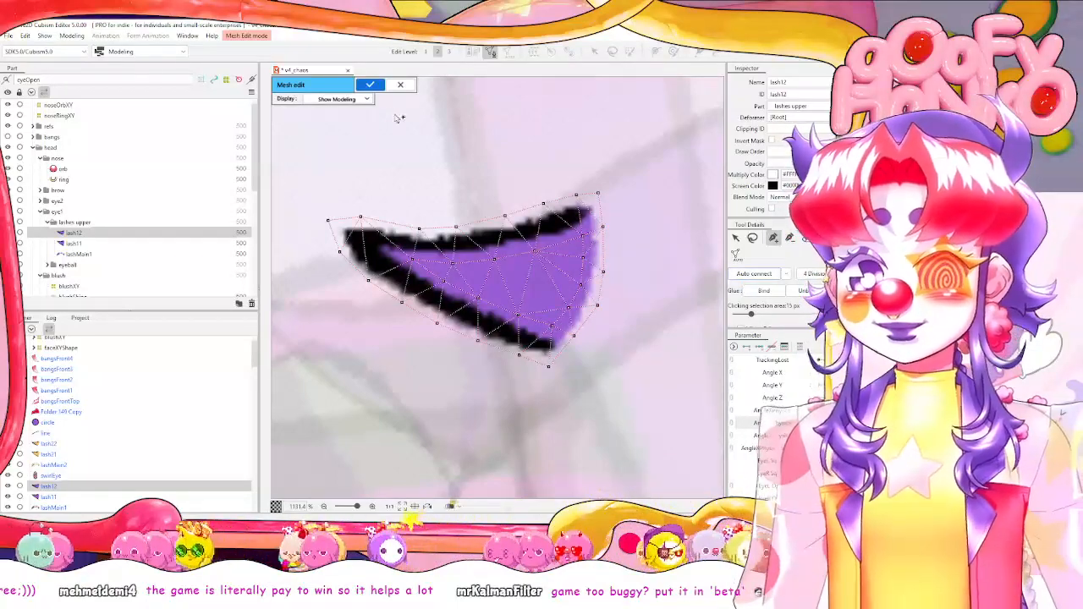
pyautogui.click(370, 85)
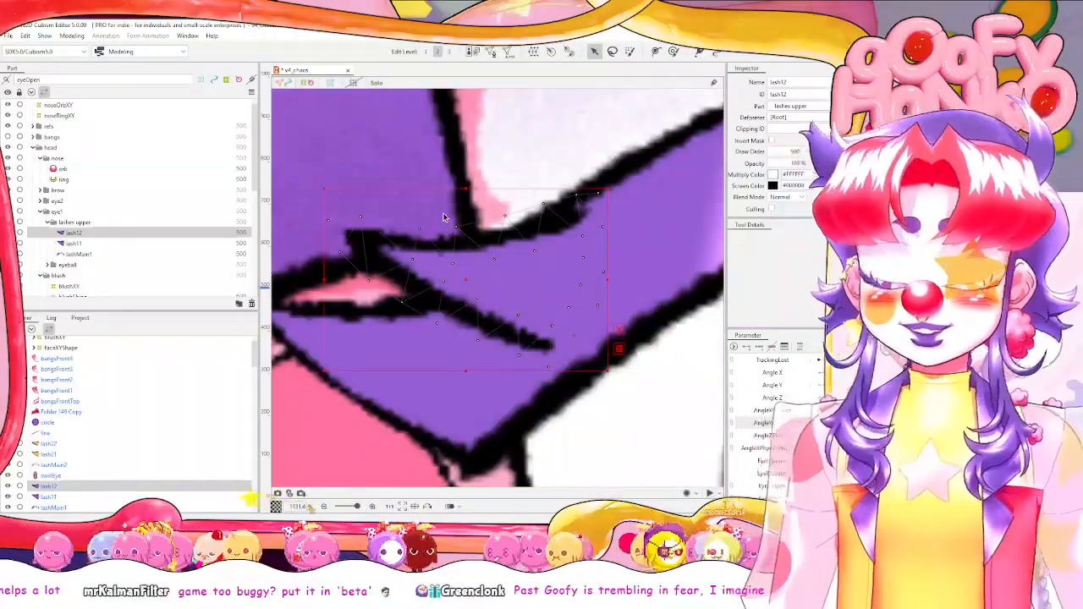
# Select eyeShine2, eyeShine1 and pupilCenter together and generate their meshes automatically.
pyautogui.scroll(-5, 443, 218)
pyautogui.scroll(-5, 488, 316)
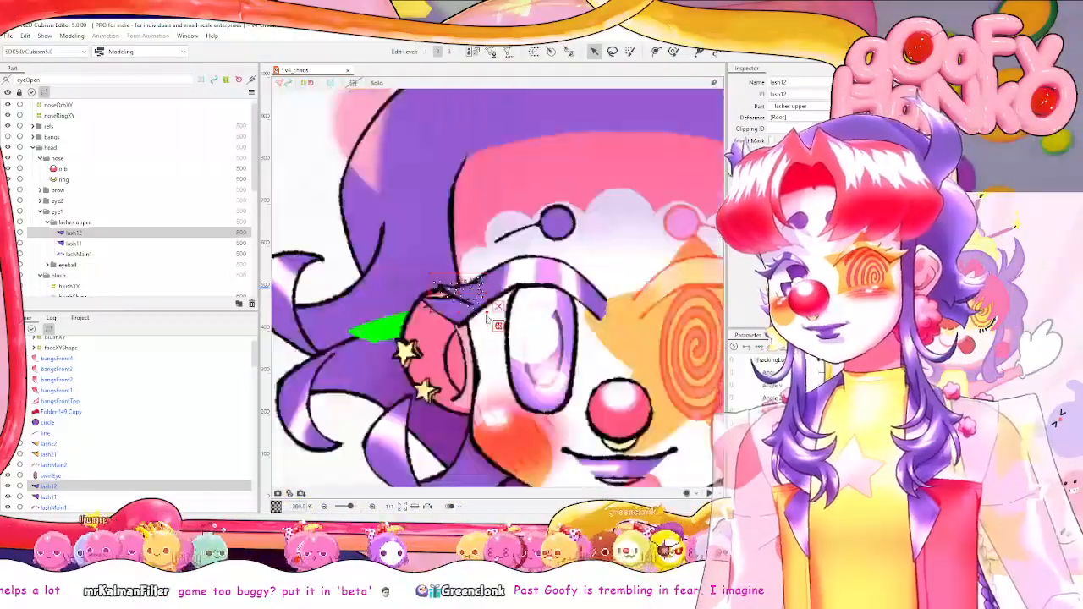
pyautogui.scroll(-2, 488, 317)
pyautogui.click(524, 330)
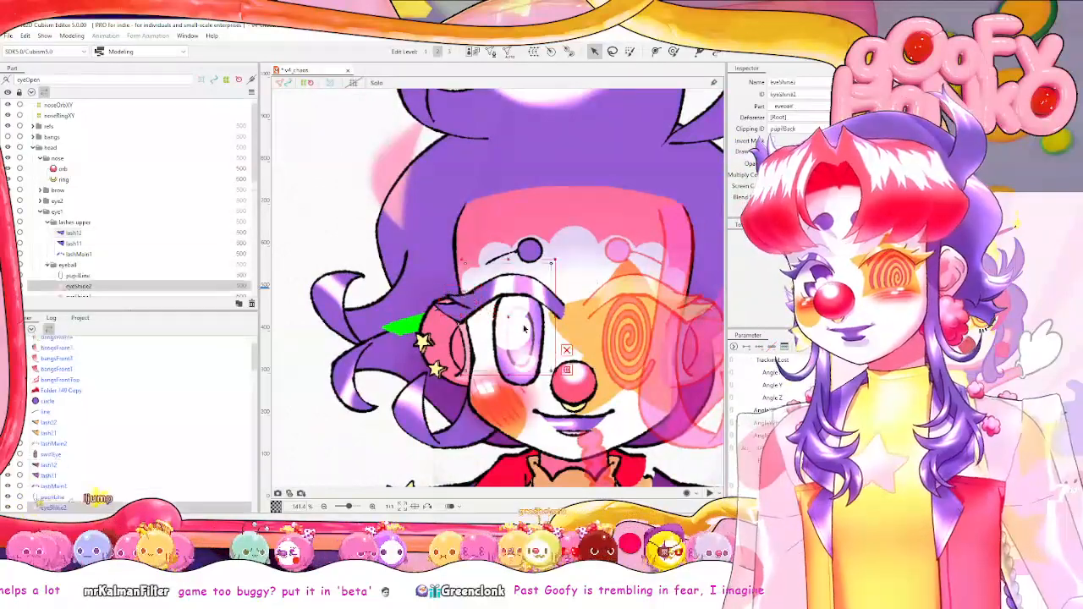
pyautogui.scroll(-2, 92, 446)
pyautogui.scroll(-2, 67, 469)
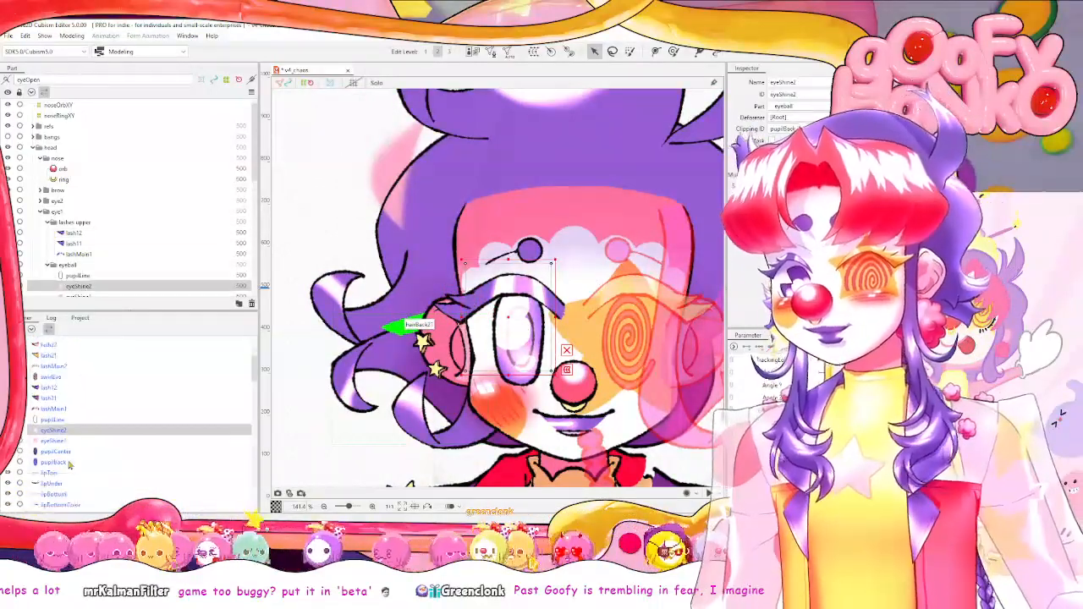
pyautogui.keyDown('ctrl'); pyautogui.click(73, 441); pyautogui.keyUp('ctrl')
pyautogui.keyDown('ctrl'); pyautogui.click(60, 451); pyautogui.keyUp('ctrl')
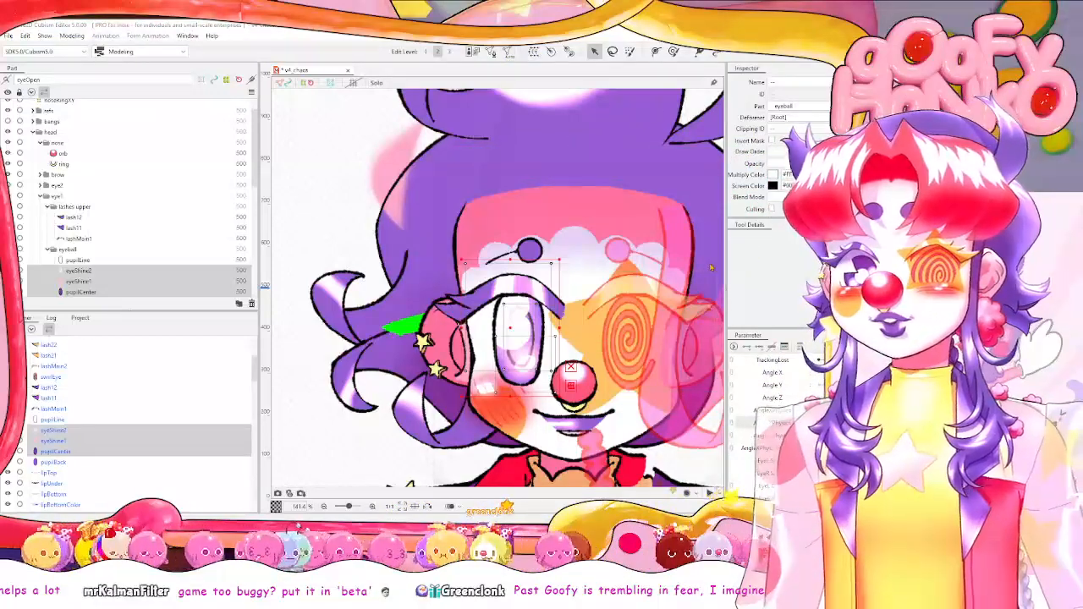
pyautogui.hotkey('ctrl', 'shift', 'a')
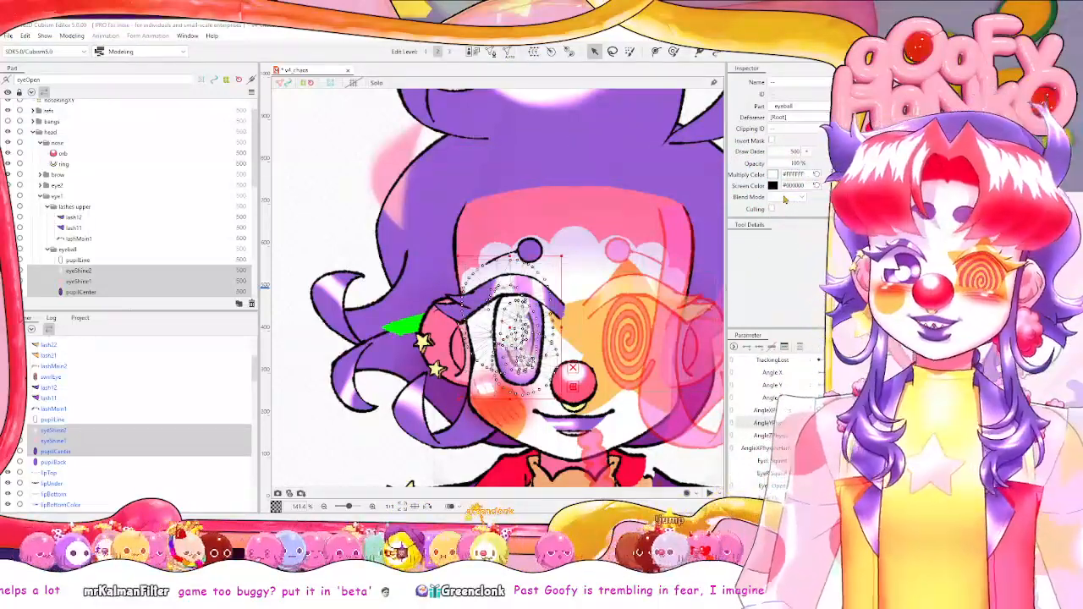
# Open pupilLine for mesh editing, clear its existing mesh, and activate stroke mesh-mapping.
pyautogui.click(88, 463)
pyautogui.click(77, 421)
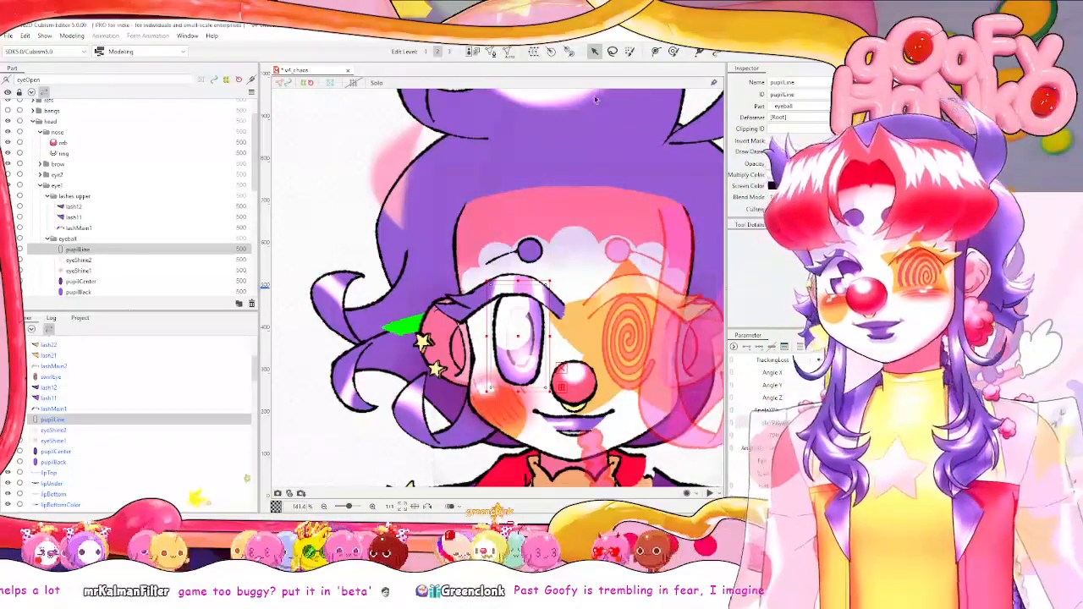
pyautogui.click(491, 52)
pyautogui.scroll(3, 499, 326)
pyautogui.scroll(-1, 503, 264)
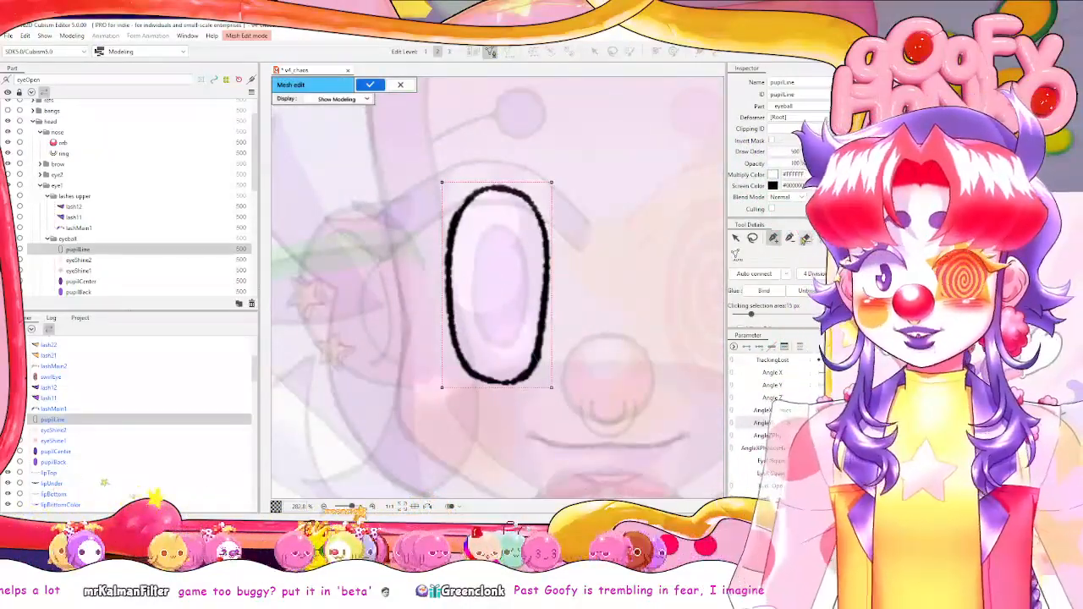
pyautogui.click(807, 238)
pyautogui.click(503, 263)
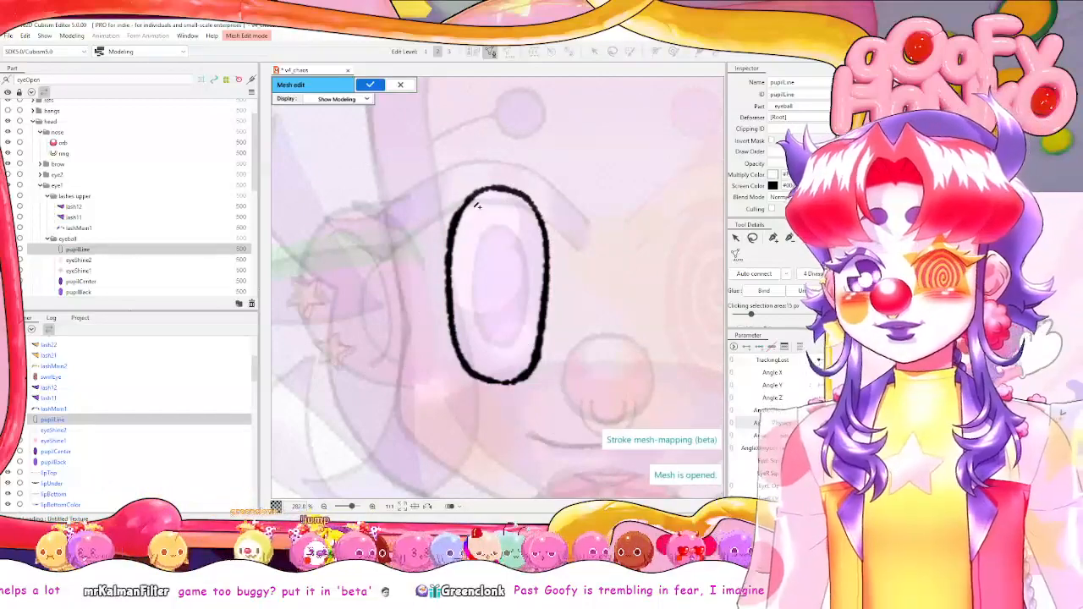
# Trace pupilLine's oval with stroke mesh-mapping and align the stroke's control points to the black line along its left side and bottom.
pyautogui.moveTo(471, 195)
pyautogui.mouseDown()
pyautogui.moveTo(452, 235)
pyautogui.moveTo(461, 354)
pyautogui.moveTo(481, 380)
pyautogui.moveTo(525, 378)
pyautogui.moveTo(537, 366)
pyautogui.moveTo(547, 231)
pyautogui.moveTo(523, 183)
pyautogui.moveTo(483, 191)
pyautogui.moveTo(500, 190)
pyautogui.mouseUp()
pyautogui.click(518, 190)
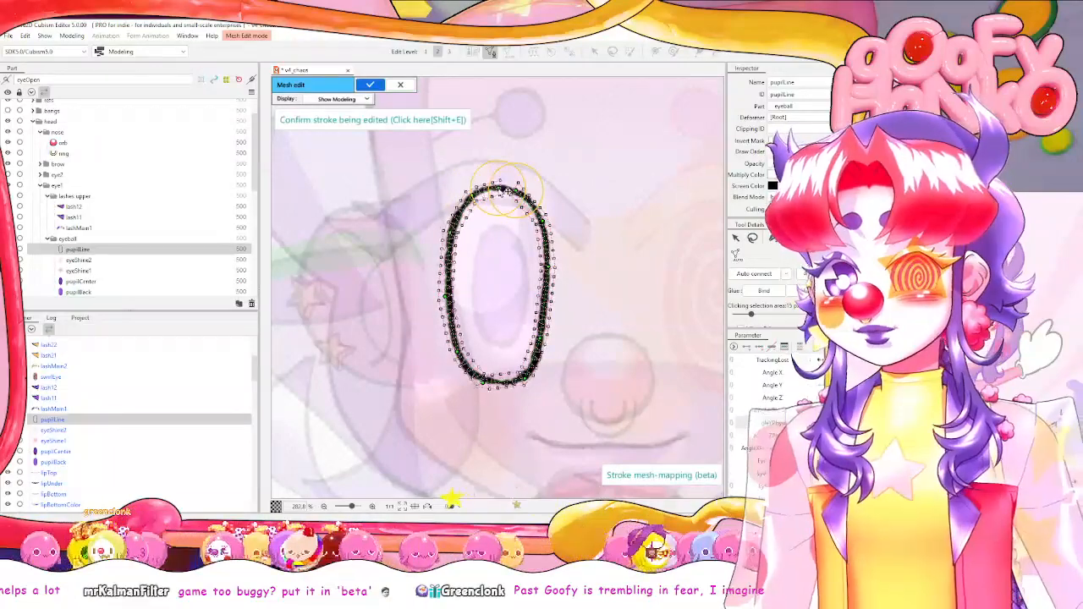
pyautogui.scroll(2, 453, 239)
pyautogui.click(463, 196)
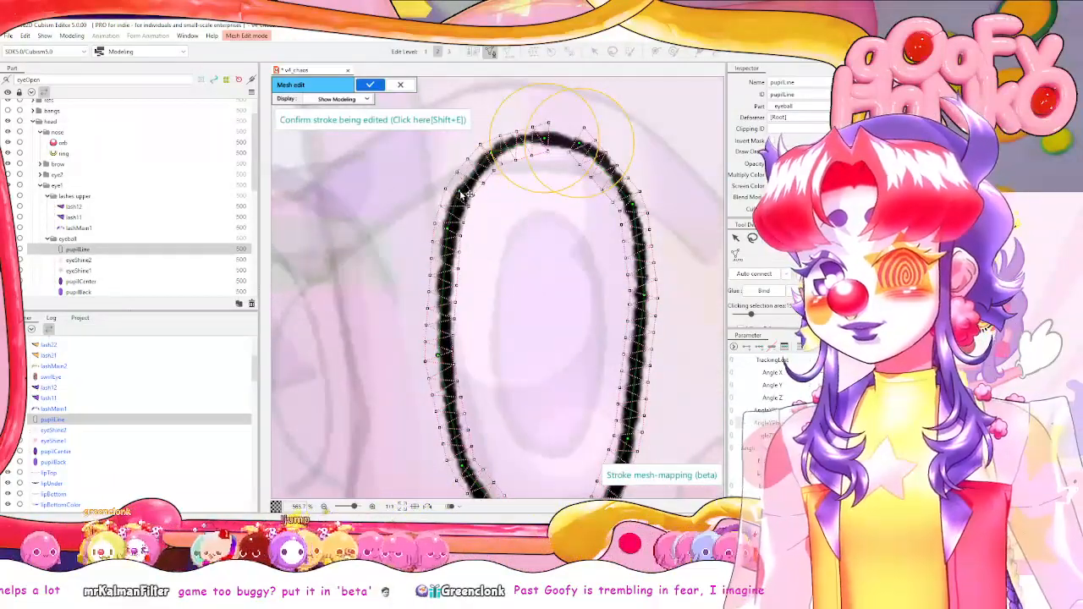
pyautogui.moveTo(449, 348); pyautogui.dragTo(410, 282)
pyautogui.click(408, 215)
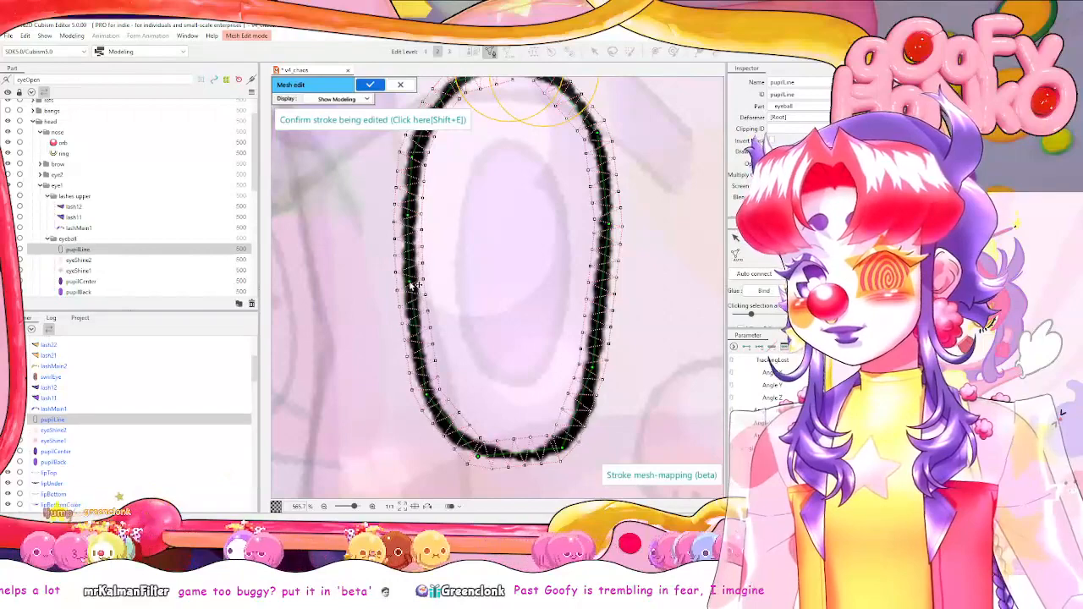
pyautogui.click(415, 352)
pyautogui.click(453, 434)
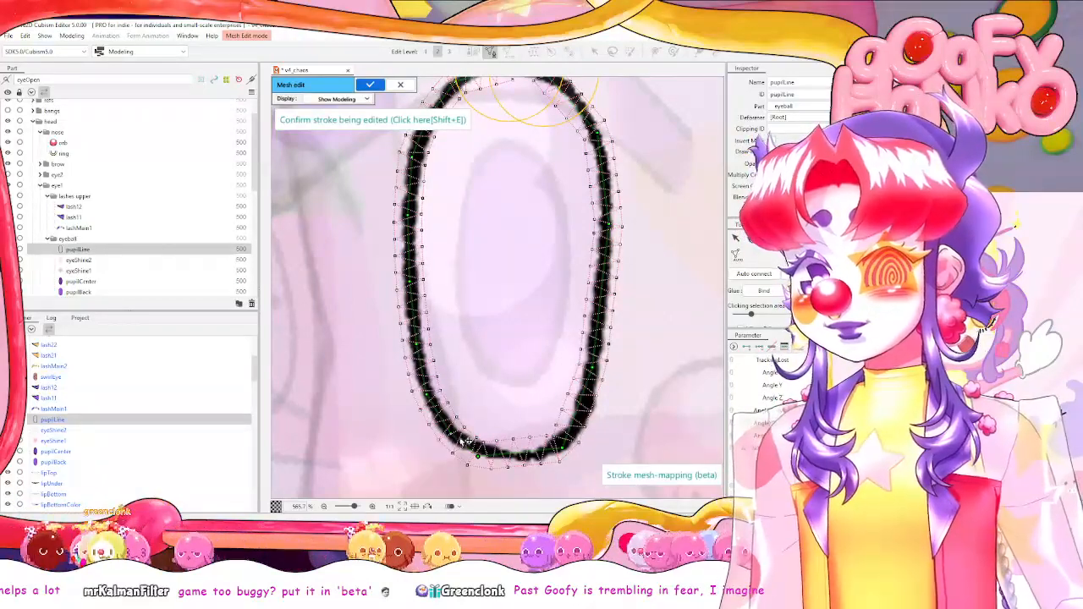
pyautogui.moveTo(479, 457); pyautogui.dragTo(489, 455)
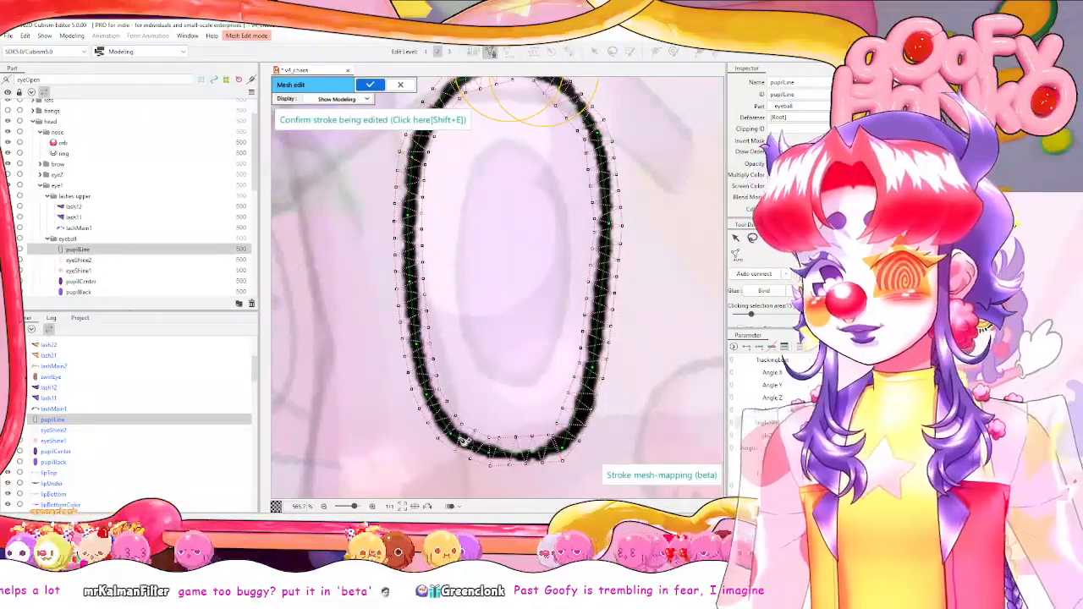
pyautogui.click(532, 455)
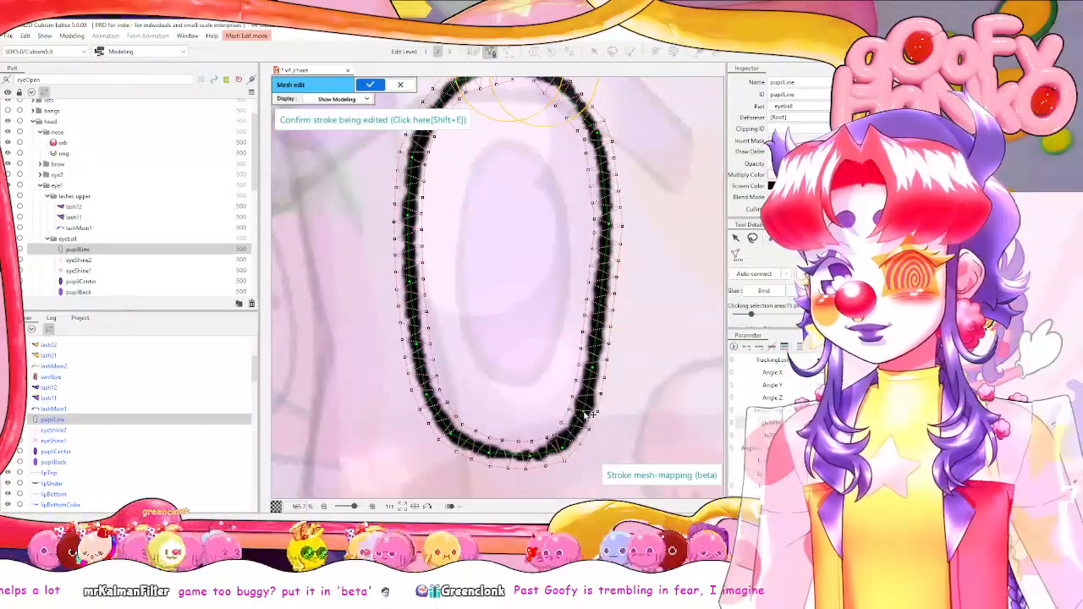
# Adjust the stroke's control points around pupilLine's upper arc and confirm the stroke mesh.
pyautogui.scroll(2, 609, 338)
pyautogui.scroll(3, 616, 360)
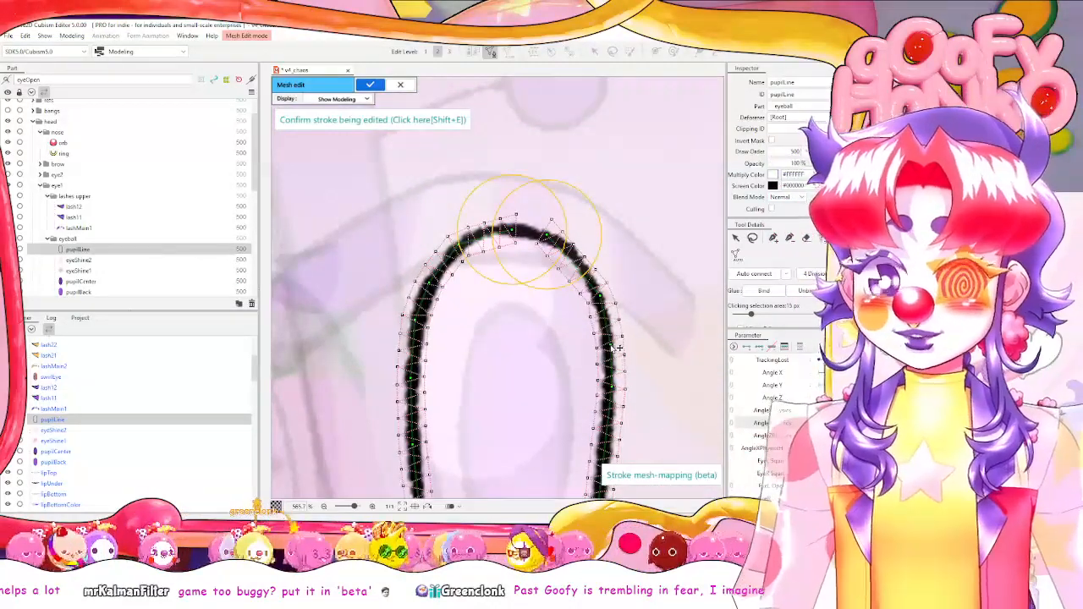
pyautogui.moveTo(584, 271)
pyautogui.mouseDown()
pyautogui.moveTo(559, 242)
pyautogui.moveTo(485, 230)
pyautogui.mouseUp()
pyautogui.scroll(3, 530, 233)
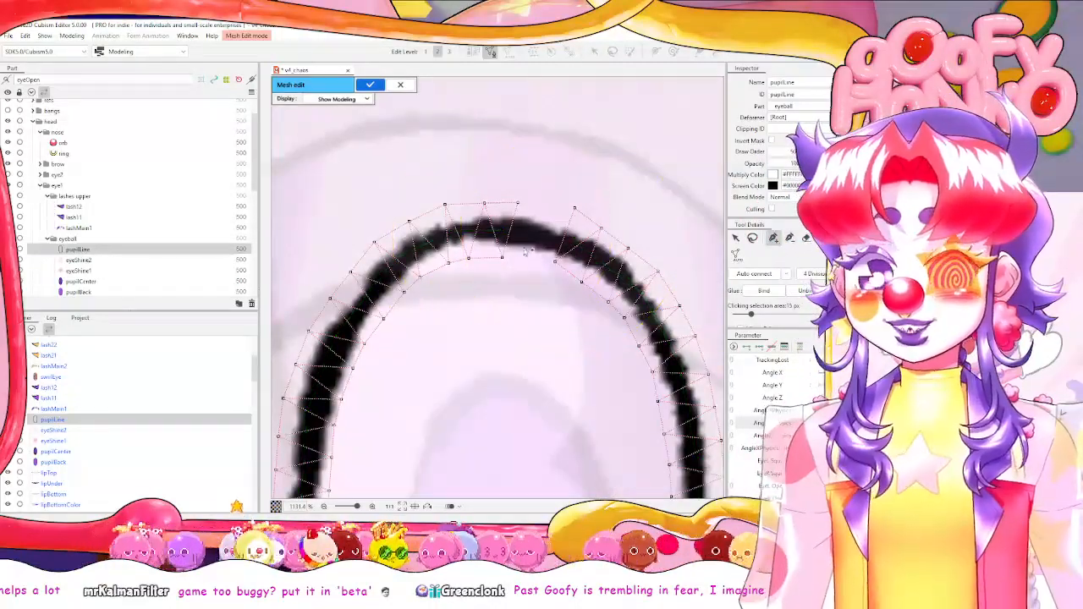
# Bridge the gap at the top of pupilLine's mesh with added outer and inner points.
pyautogui.click(520, 205)
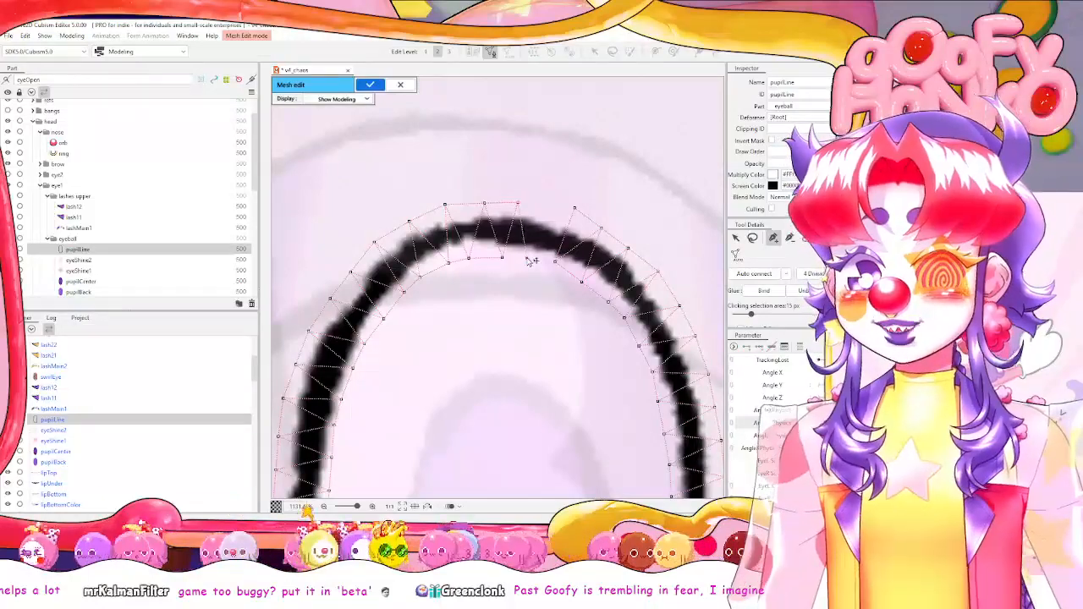
pyautogui.click(552, 206)
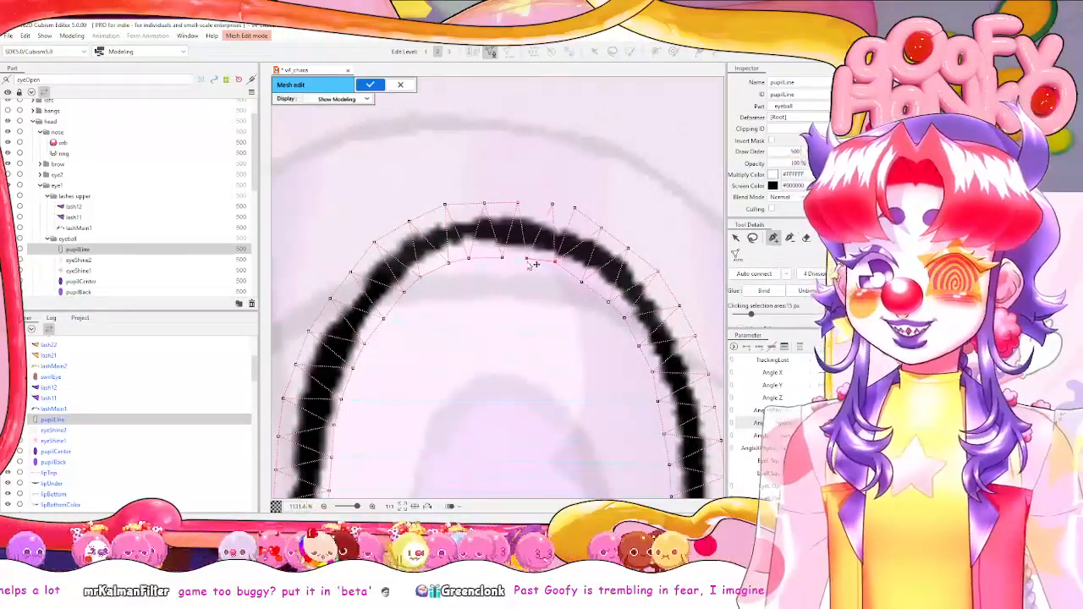
pyautogui.click(574, 208)
pyautogui.scroll(-5, 528, 338)
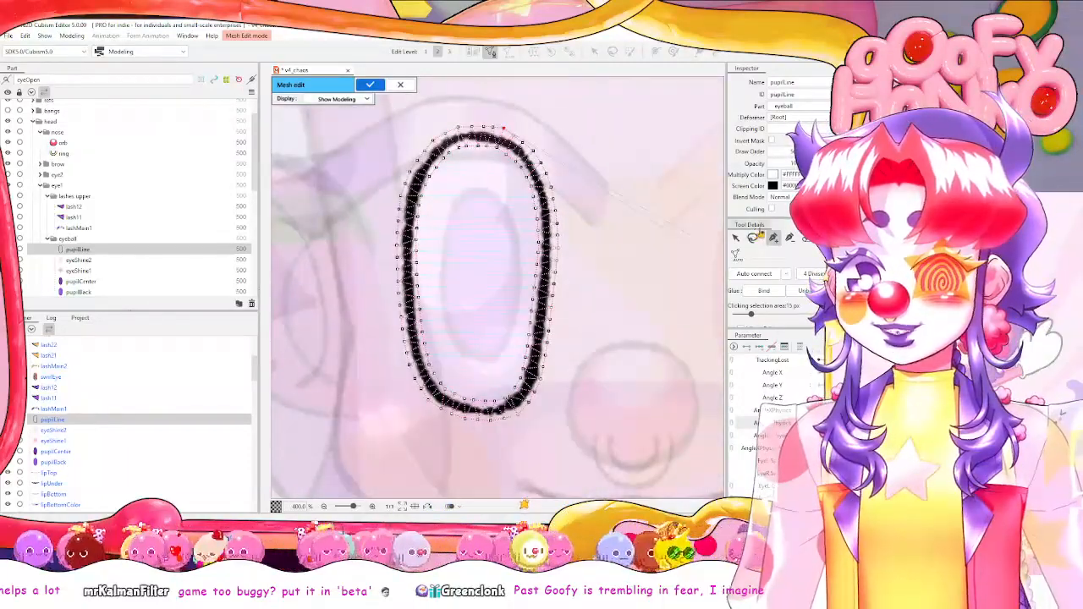
# Select all of pupilLine's mesh points with the lasso and apply the mesh edit.
pyautogui.click(753, 239)
pyautogui.moveTo(524, 118)
pyautogui.mouseDown()
pyautogui.moveTo(399, 173)
pyautogui.moveTo(496, 483)
pyautogui.moveTo(584, 152)
pyautogui.moveTo(529, 118)
pyautogui.mouseUp()
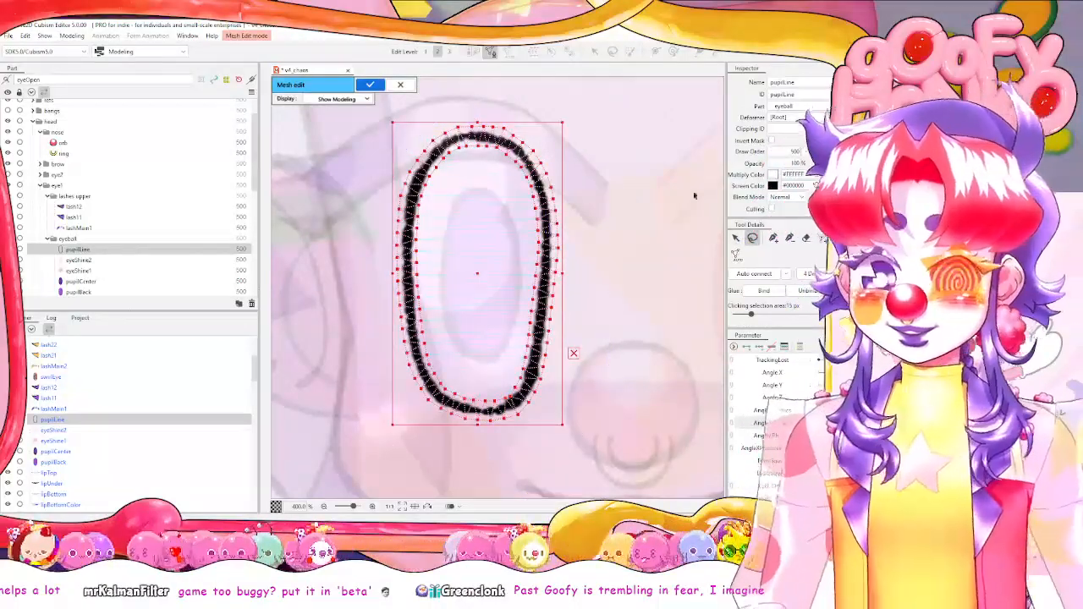
pyautogui.click(370, 85)
# Open pupilBack for mesh editing and clear its existing mesh.
pyautogui.scroll(-1, 176, 375)
pyautogui.click(127, 424)
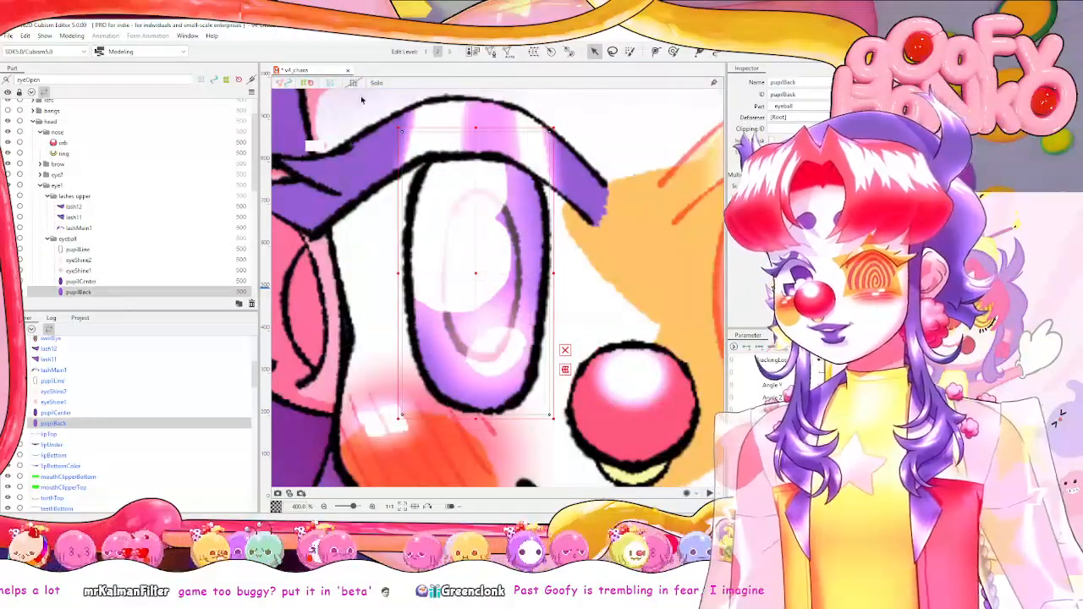
pyautogui.hotkey('ctrl', 'e')
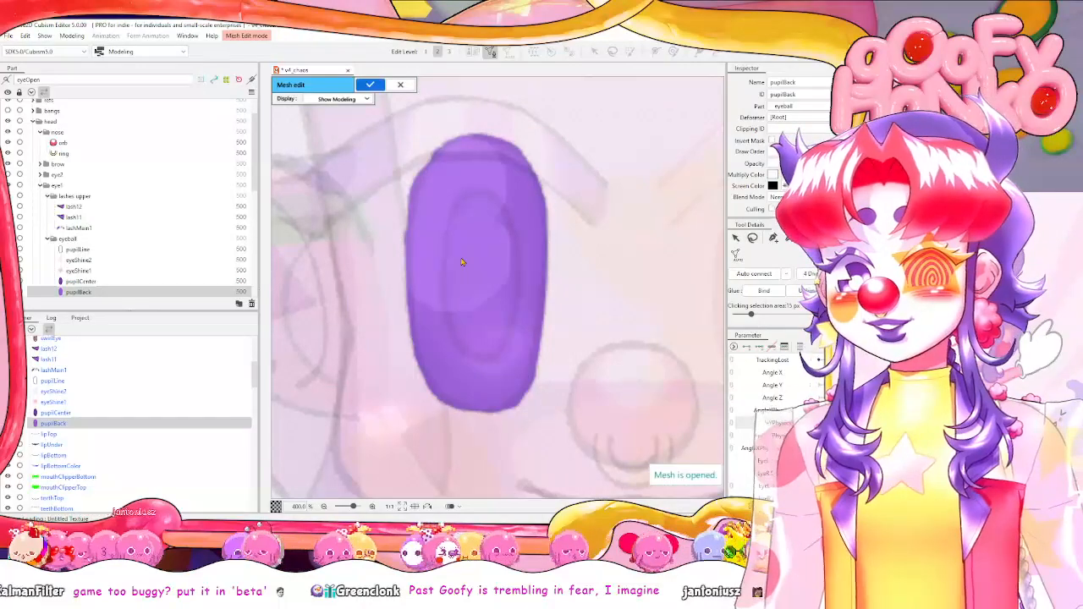
# Select all of pupilBack's mesh points, apply the mesh edit, and select the five eyeball parts from pupilLine to pupilBack.
pyautogui.hotkey('ctrl', 'a')
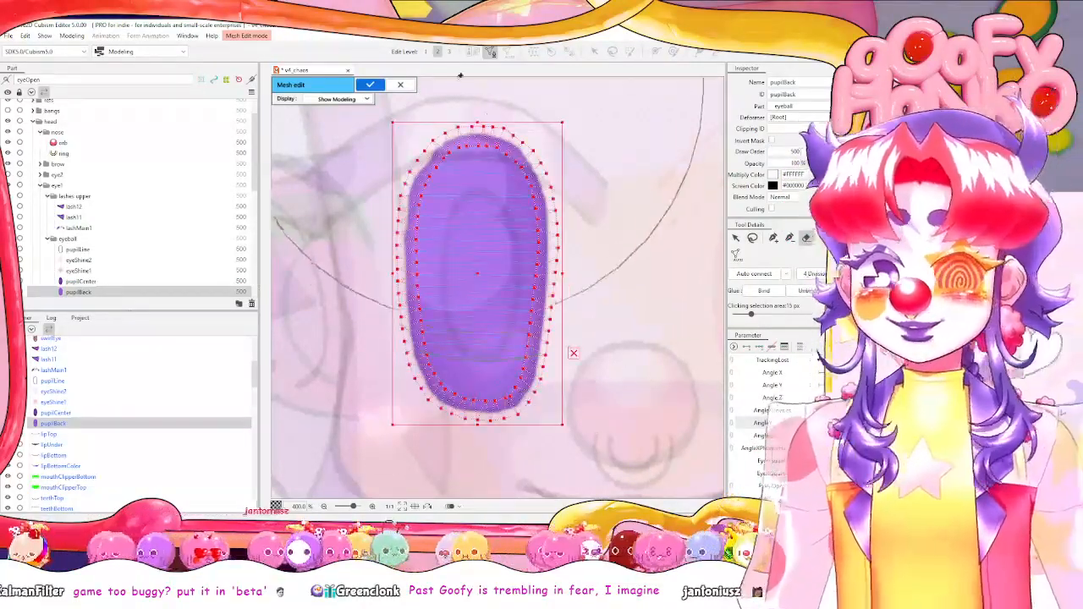
pyautogui.click(370, 86)
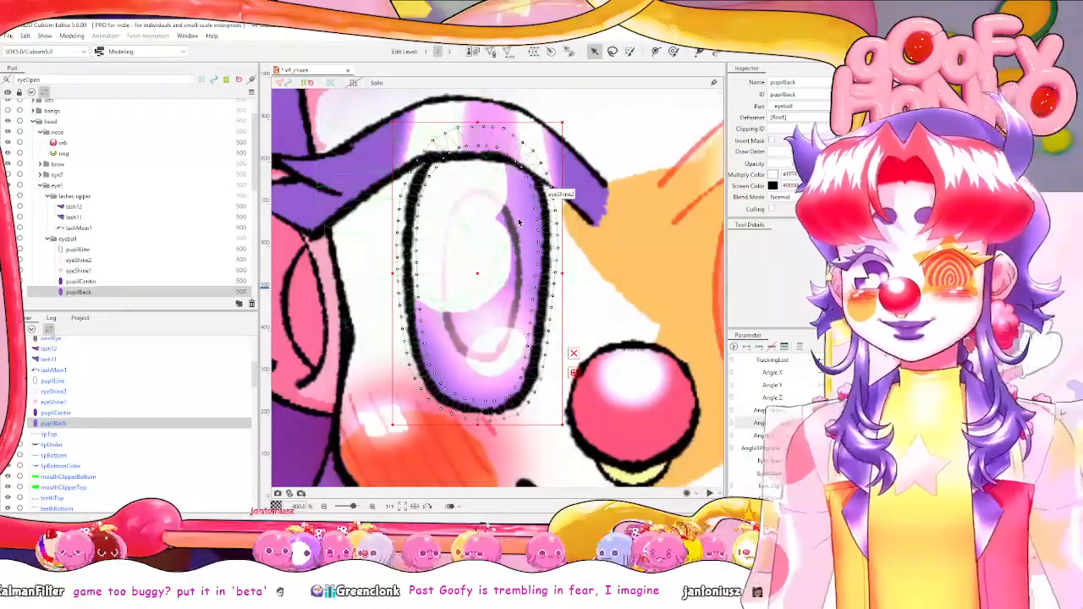
pyautogui.keyDown('shift'); pyautogui.click(69, 383); pyautogui.keyUp('shift')
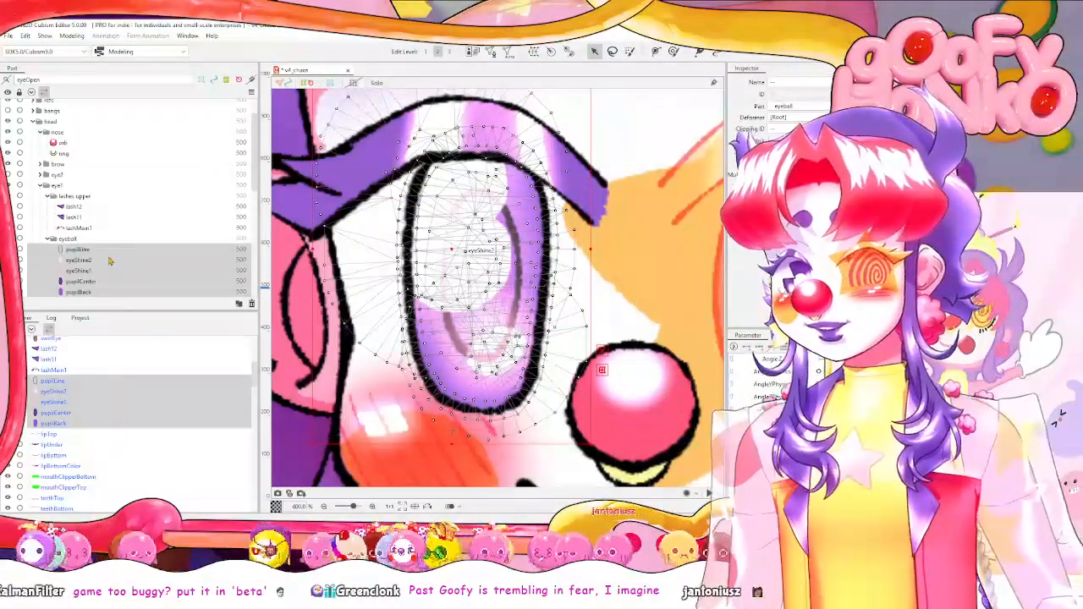
pyautogui.scroll(-3, 108, 261)
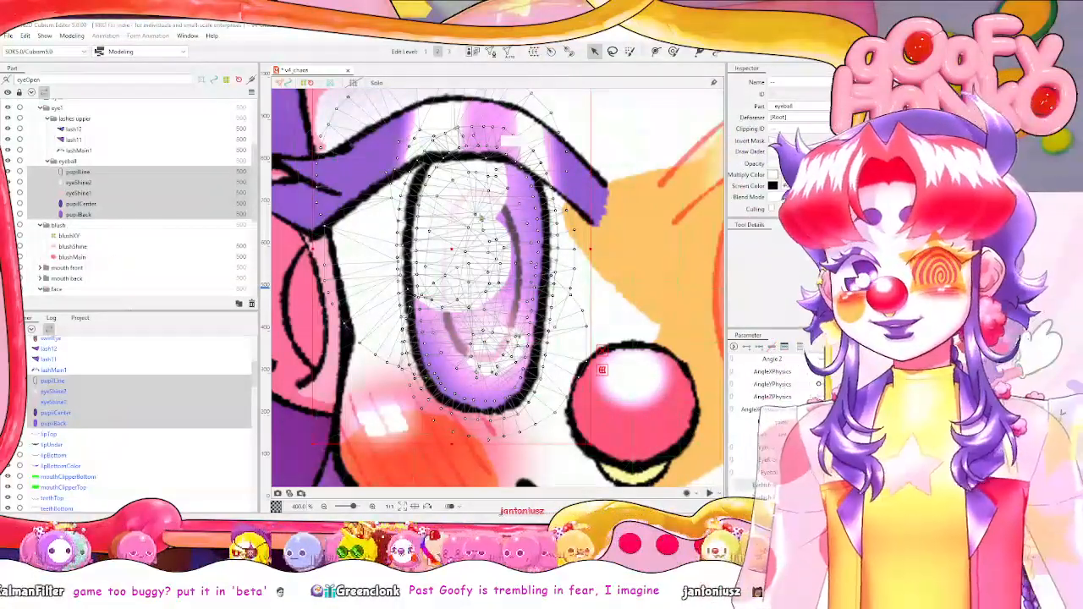
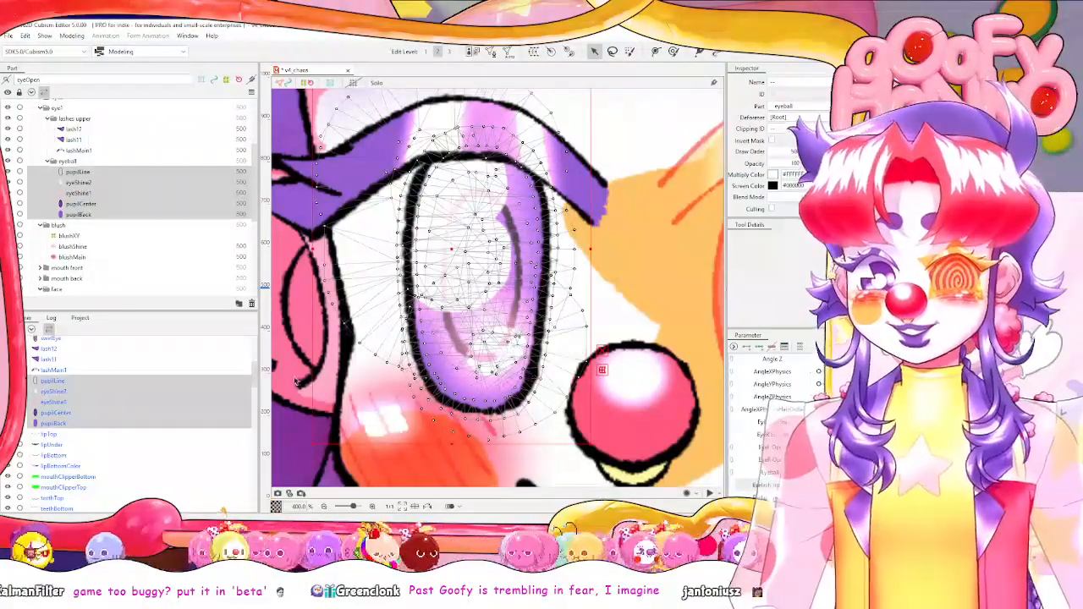
# Create a warp deformer named lashXY around lash12, lash11 and lashMain1.
pyautogui.click(91, 372)
pyautogui.keyDown('shift'); pyautogui.click(88, 351); pyautogui.keyUp('shift')
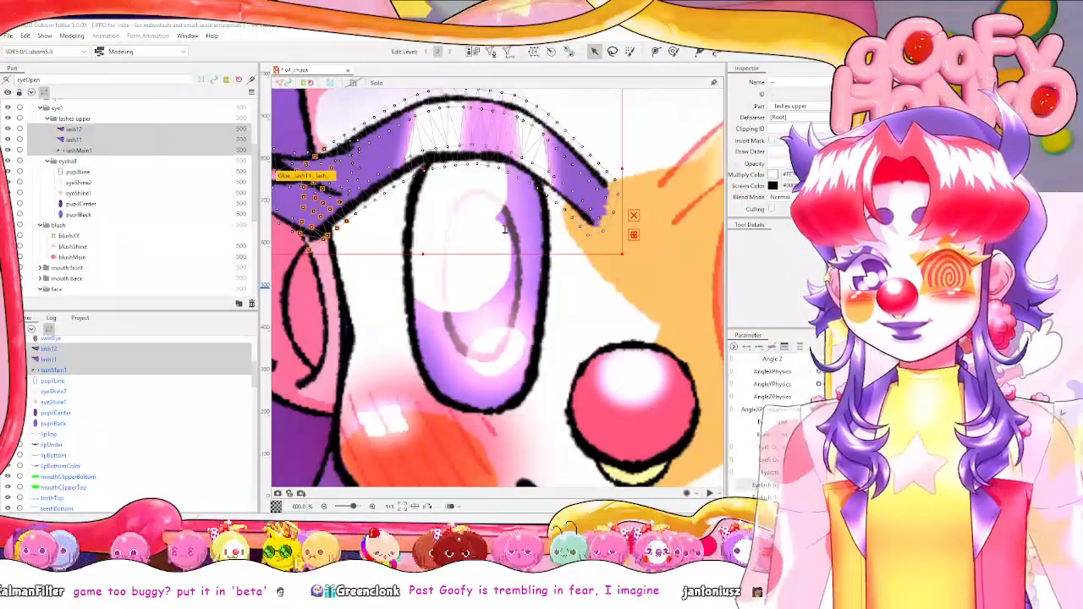
pyautogui.click(475, 367)
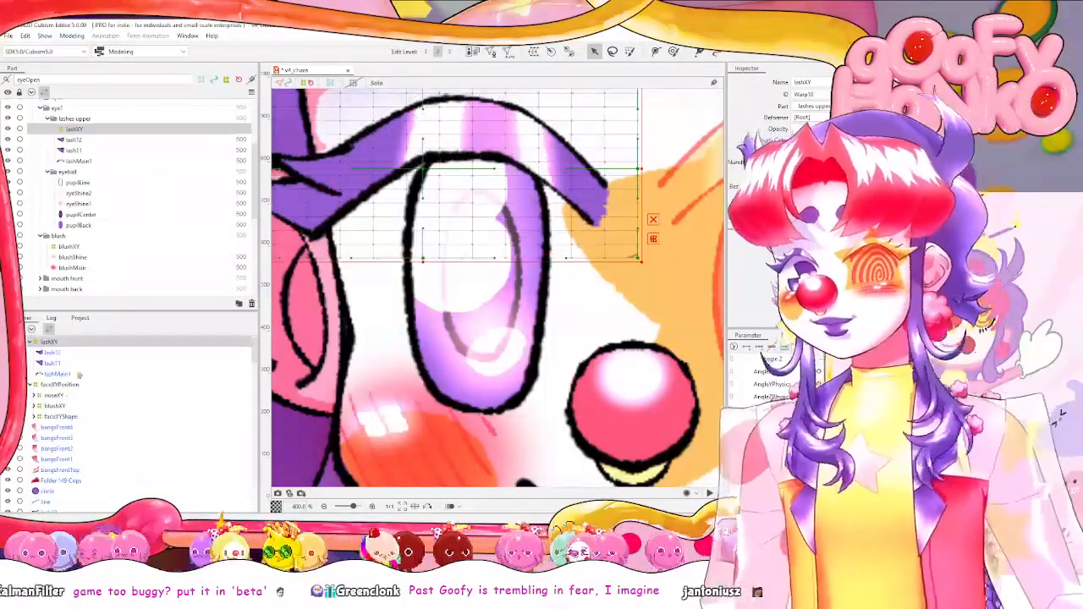
# Create a warp deformer named pupilXY around pupilLine, eyeShine2, eyeShine1, pupilCenter and pupilBack.
pyautogui.scroll(-5, 76, 406)
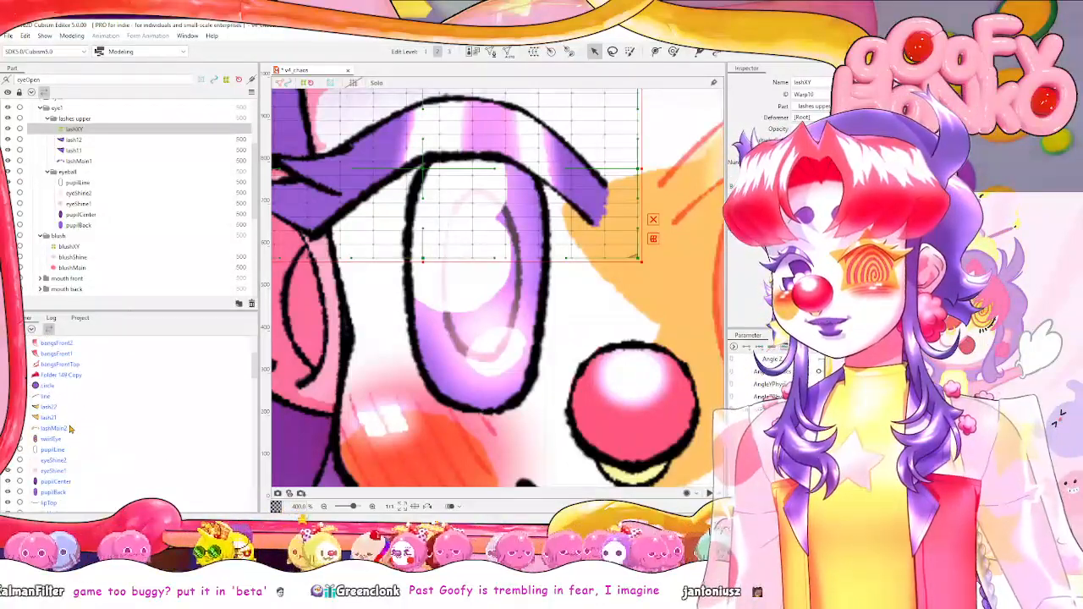
pyautogui.scroll(5, 72, 430)
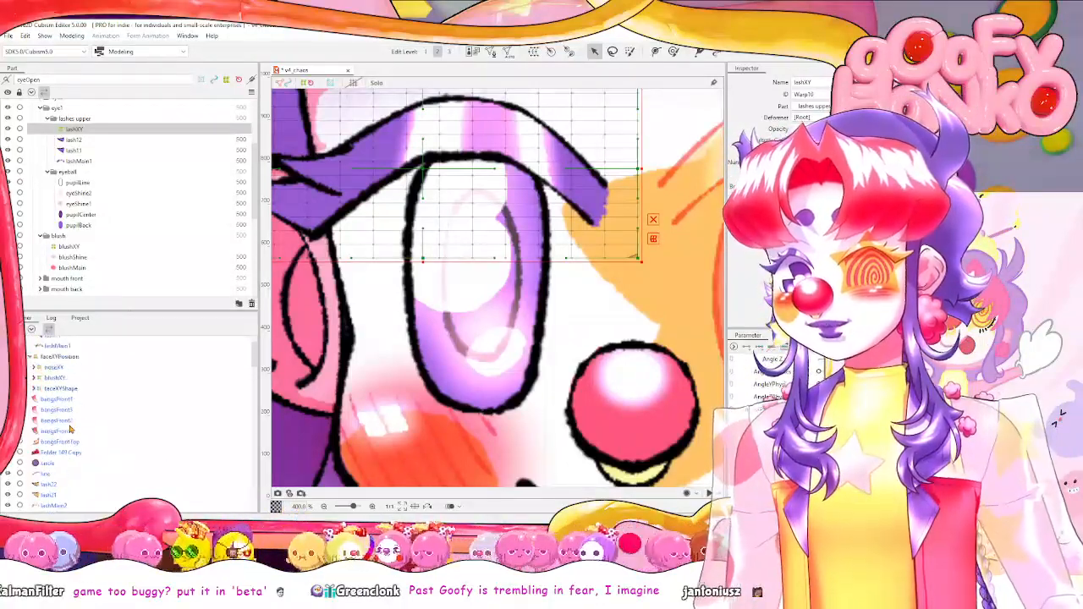
pyautogui.click(91, 226)
pyautogui.keyDown('shift'); pyautogui.click(93, 193); pyautogui.keyUp('shift')
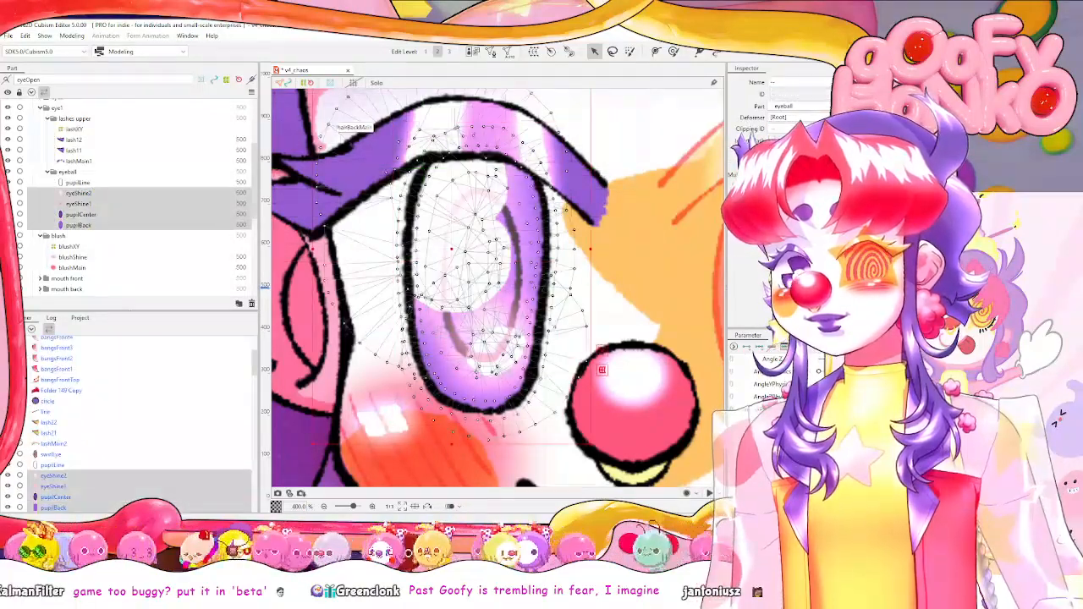
pyautogui.keyDown('shift'); pyautogui.click(77, 182); pyautogui.keyUp('shift')
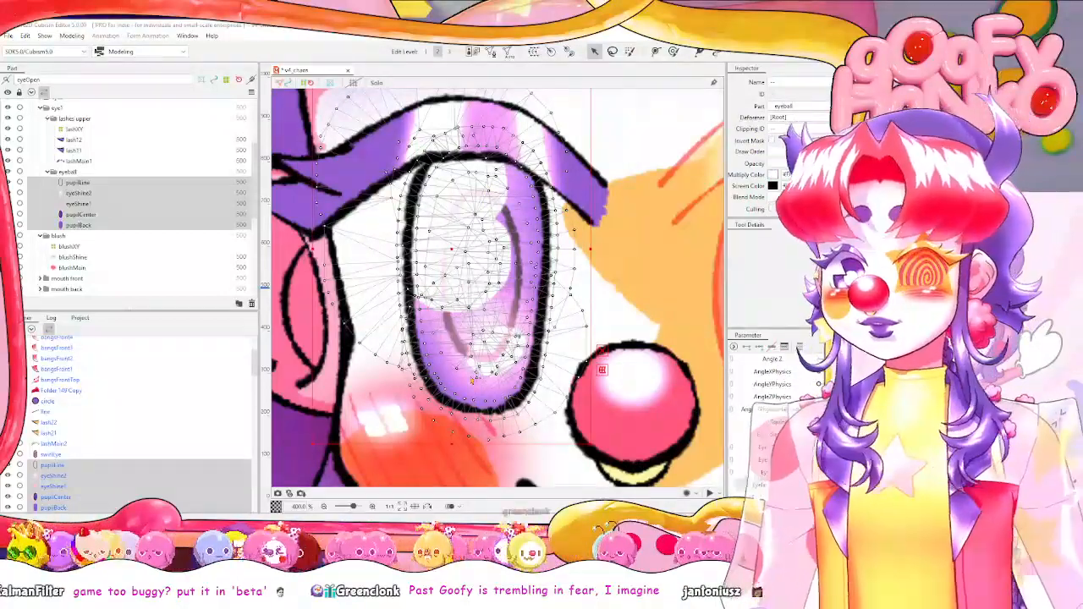
# Enclose lashXY and pupilXY in a parent warp deformer named eyeXY.
pyautogui.scroll(1, 98, 389)
pyautogui.keyDown('ctrl'); pyautogui.click(74, 354); pyautogui.keyUp('ctrl')
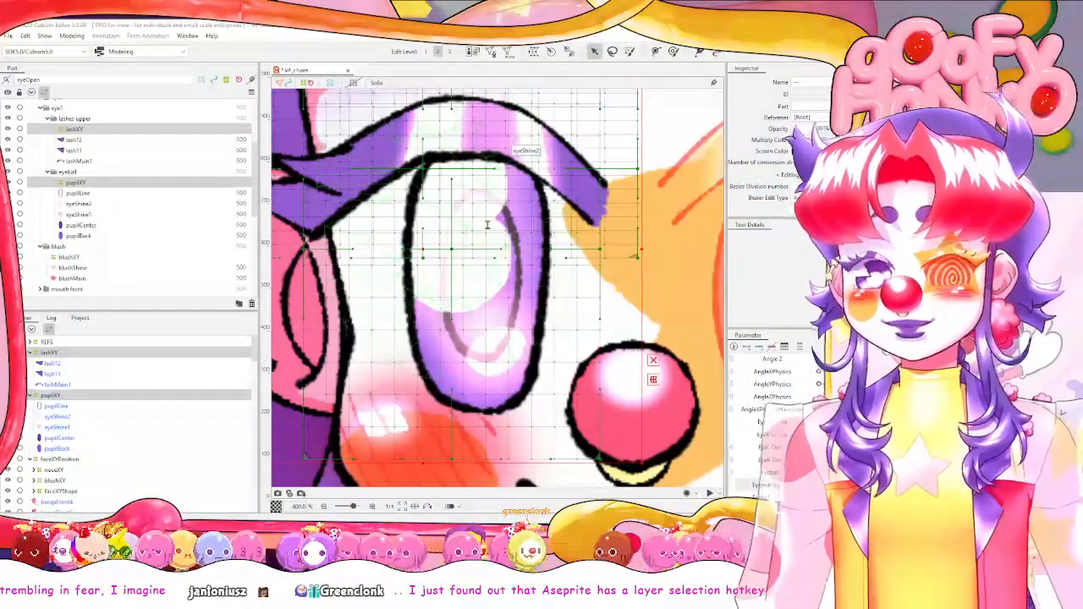
pyautogui.press('Return')
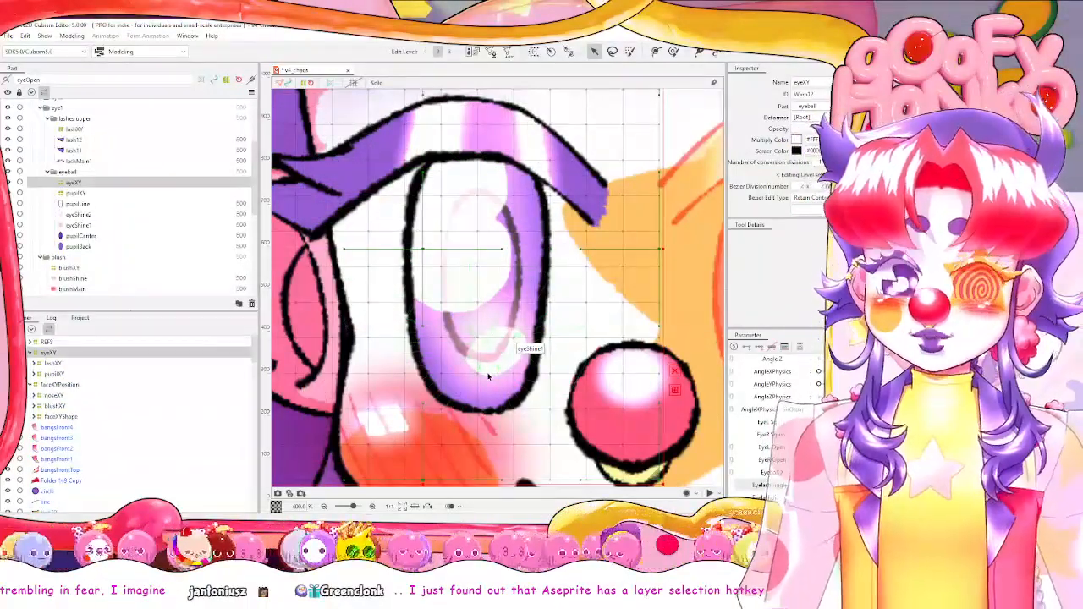
# Collapse eyeXY and nest it under faceXYPosition in the deformer hierarchy.
pyautogui.scroll(-5, 709, 369)
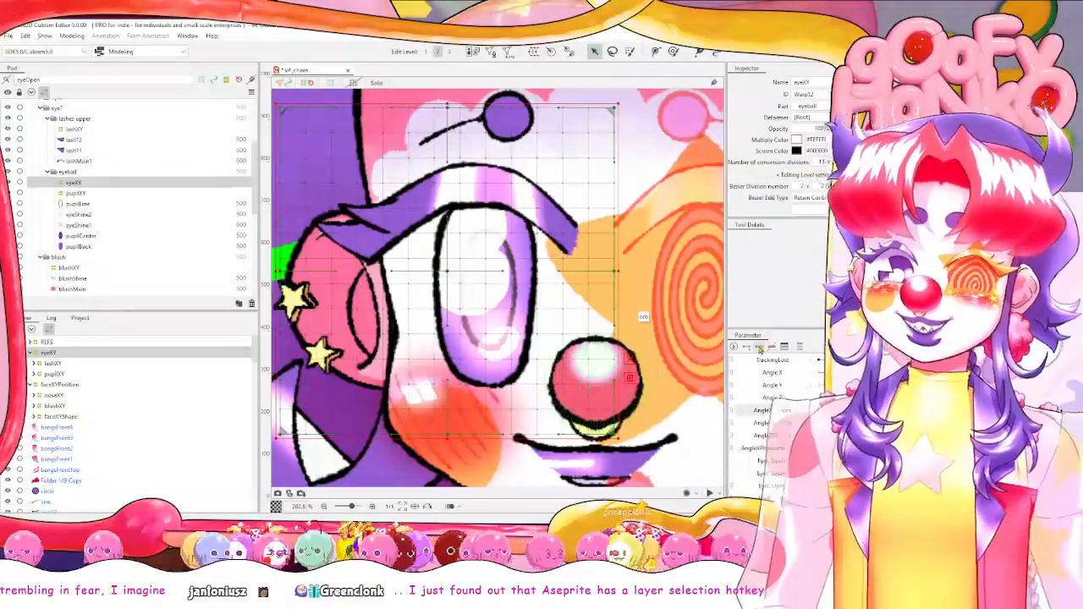
pyautogui.scroll(-3, 552, 316)
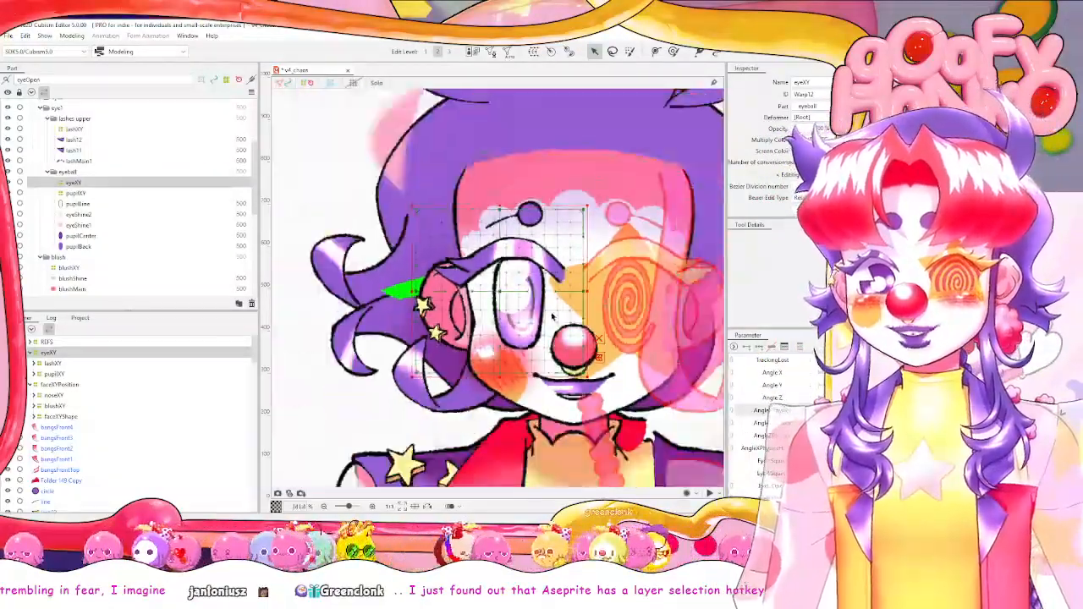
pyautogui.click(32, 352)
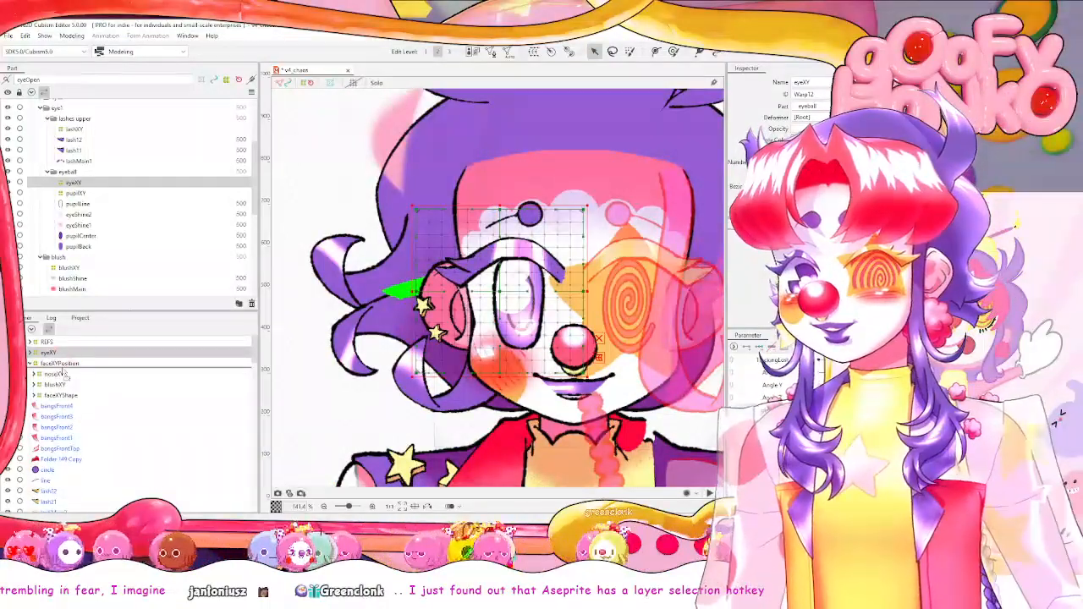
pyautogui.moveTo(64, 373); pyautogui.dragTo(64, 370)
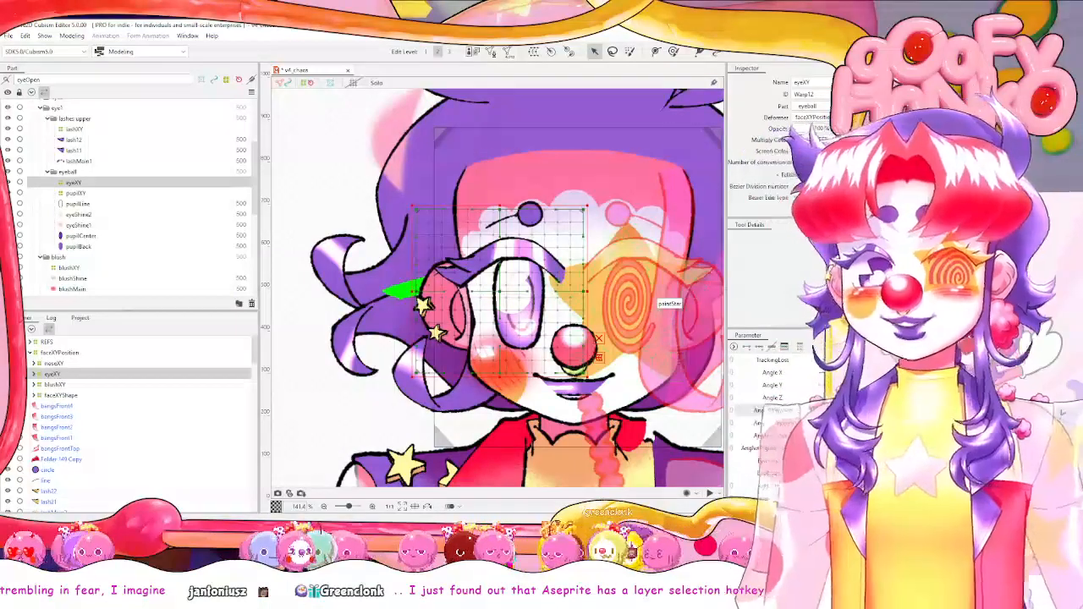
# Preview the AngleXPhysics head turn with eyeXY and faceXYPosition selected in turn.
pyautogui.moveTo(906, 410); pyautogui.dragTo(822, 410)
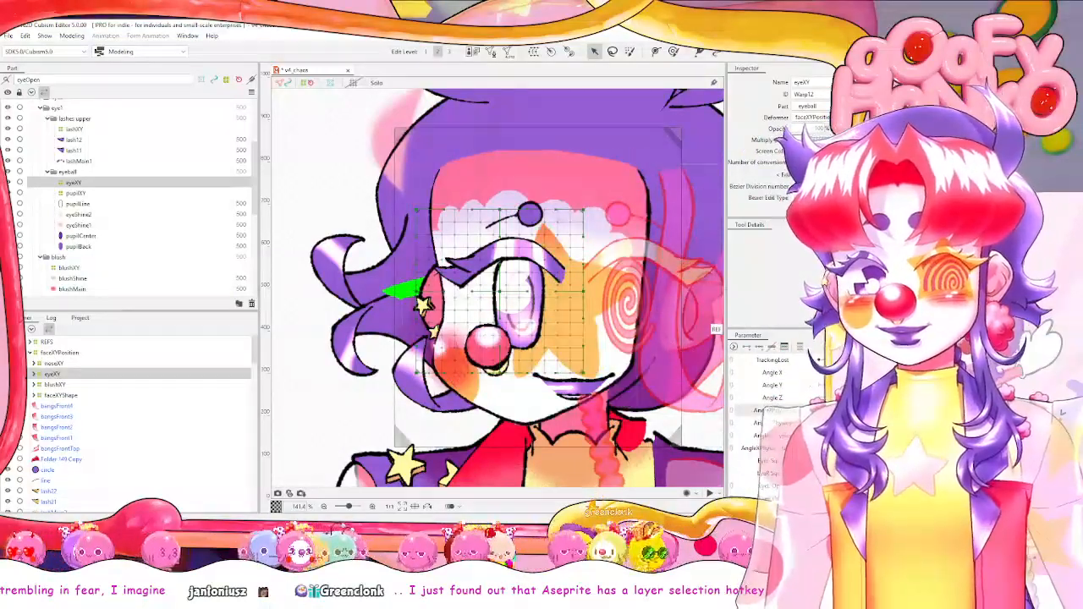
pyautogui.click(935, 410)
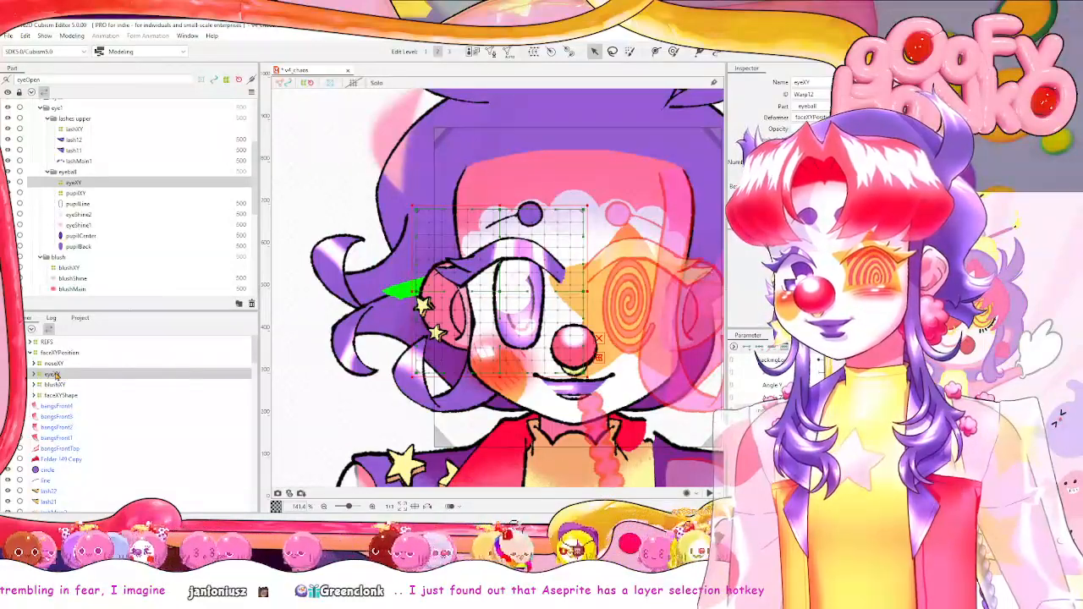
pyautogui.click(51, 353)
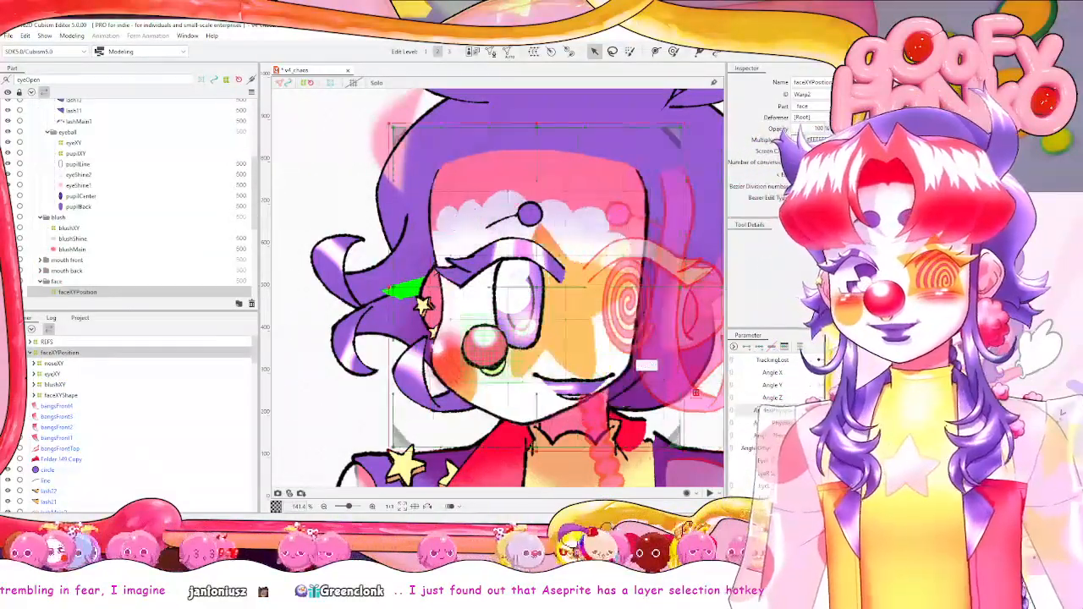
pyautogui.moveTo(1051, 411); pyautogui.dragTo(934, 410)
# Key eyeXY to AngleXPhysics, shift it sideways to follow the turned face, and rename it eyeXYPosition.
pyautogui.click(51, 373)
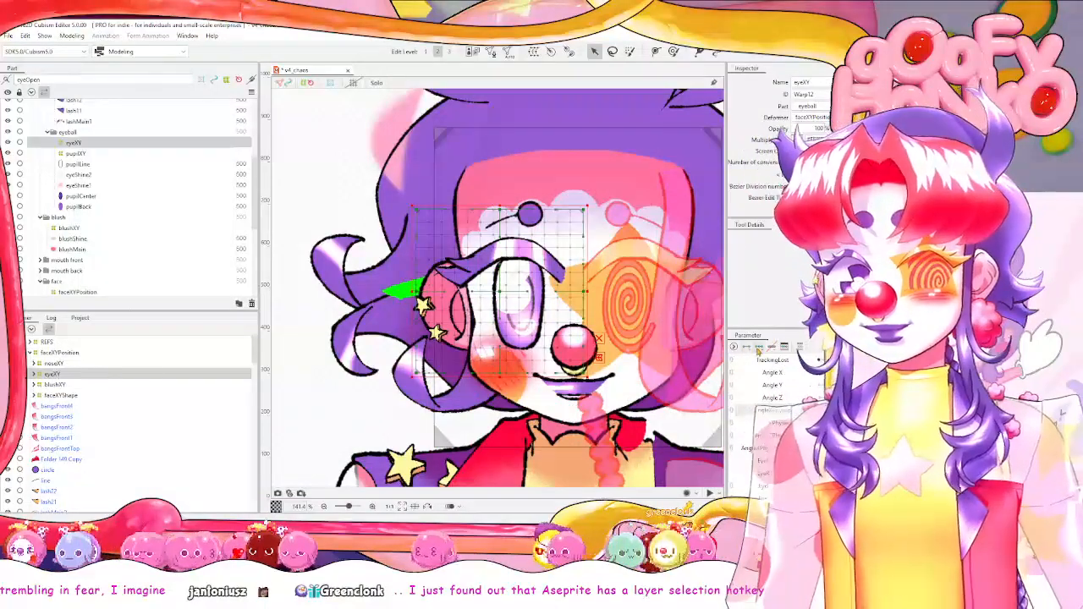
pyautogui.moveTo(934, 411); pyautogui.dragTo(778, 415)
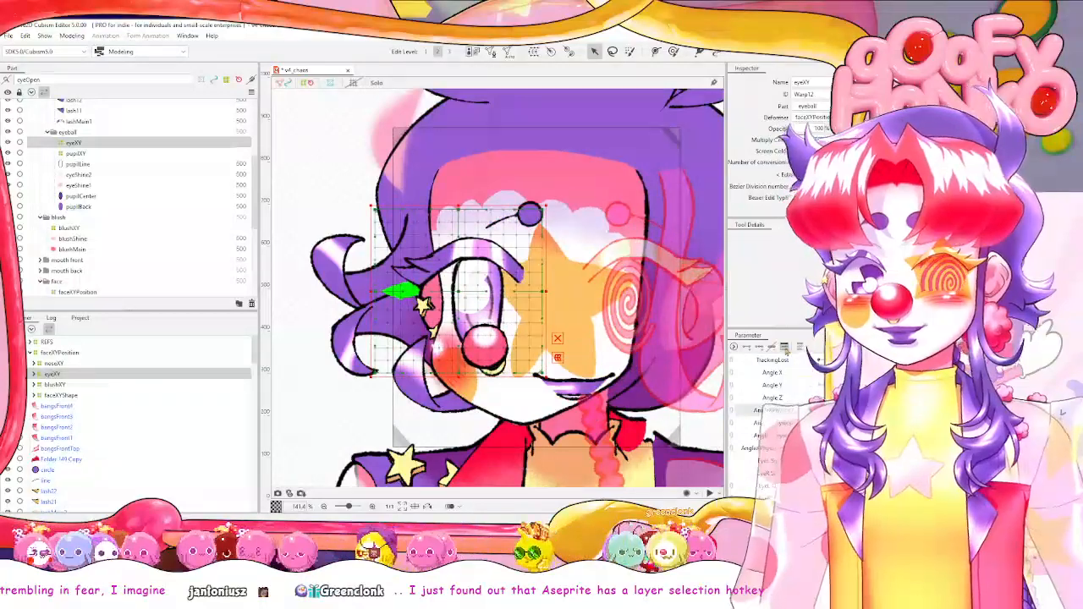
pyautogui.moveTo(546, 292); pyautogui.dragTo(530, 293)
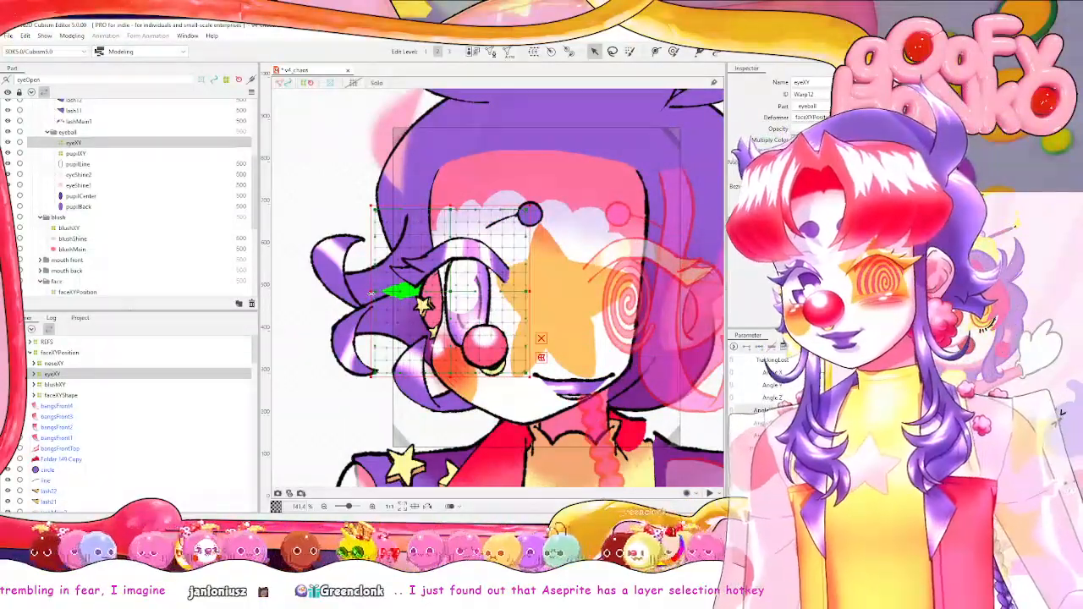
pyautogui.hotkey('ctrl', 'z')
pyautogui.moveTo(372, 297); pyautogui.dragTo(358, 298)
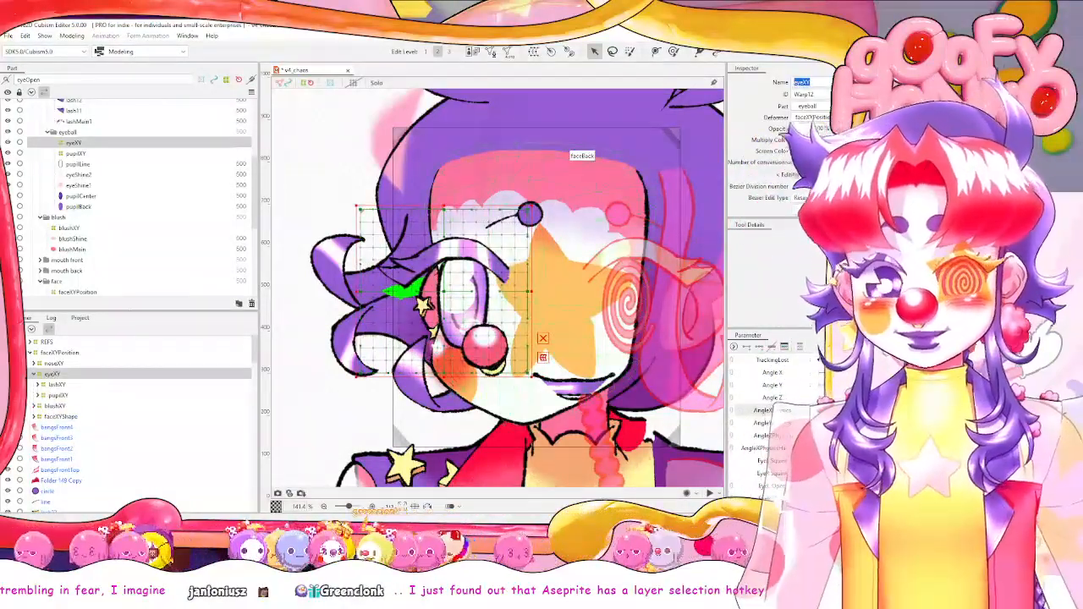
pyautogui.press('Return')
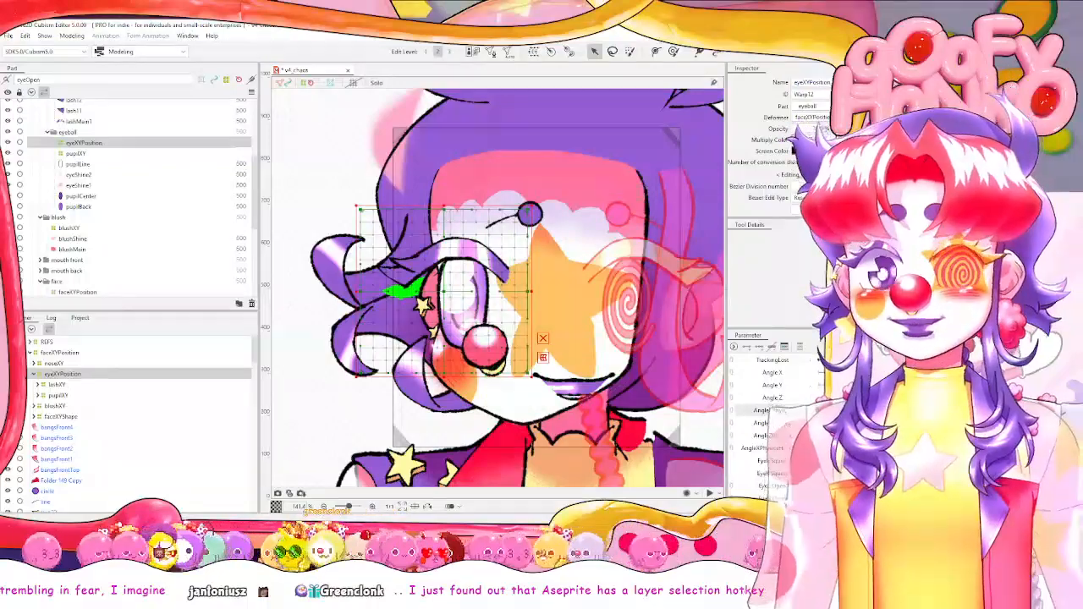
# Nudge eyeXYPosition horizontally toward the other side of the face for the opposite AngleXPhysics pose.
pyautogui.moveTo(822, 410); pyautogui.dragTo(905, 410)
pyautogui.moveTo(552, 227); pyautogui.dragTo(460, 229)
pyautogui.hotkey('shift', 'Right')
pyautogui.hotkey('shift', 'Right')
pyautogui.hotkey('shift', 'Right')
pyautogui.hotkey('shift', 'Right')
pyautogui.hotkey('shift', 'Right')
pyautogui.hotkey('shift', 'Right')
pyautogui.hotkey('shift', 'Right')
pyautogui.hotkey('shift', 'Right')
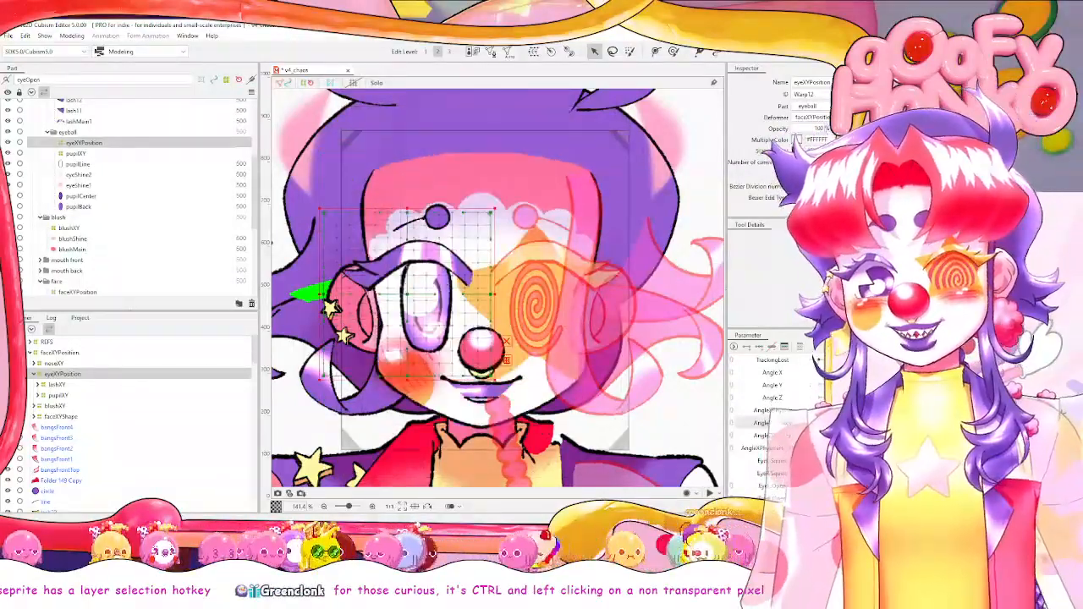
pyautogui.rightClick(759, 359)
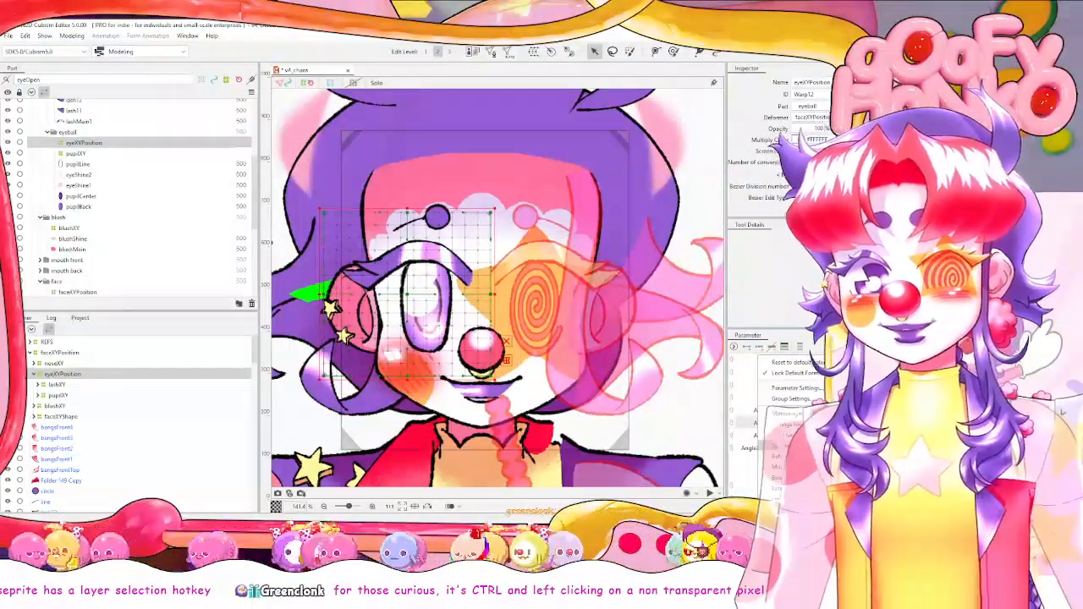
pyautogui.press('Escape')
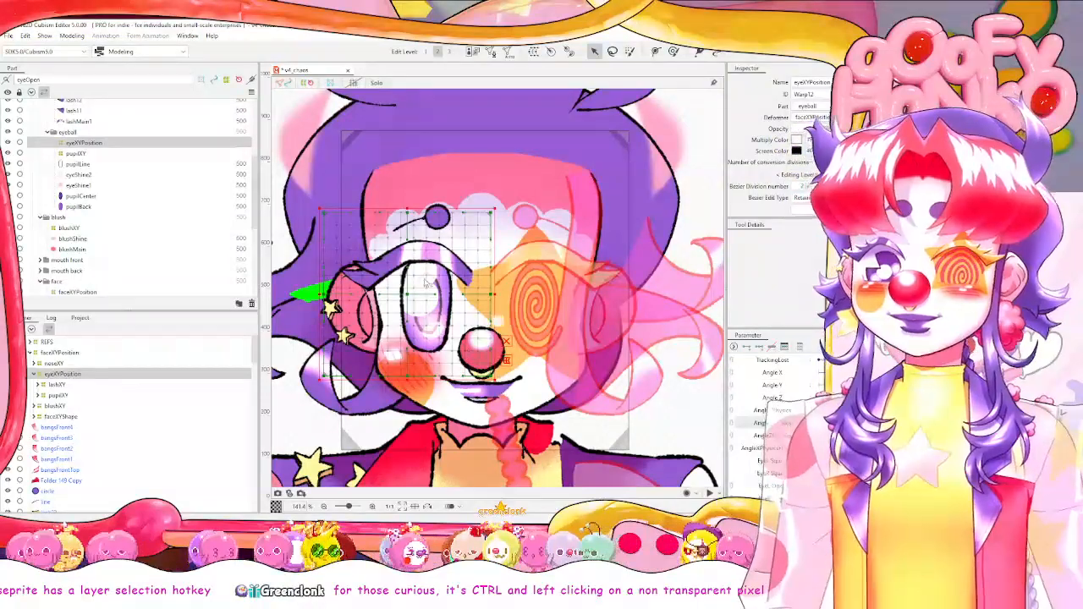
pyautogui.click(72, 37)
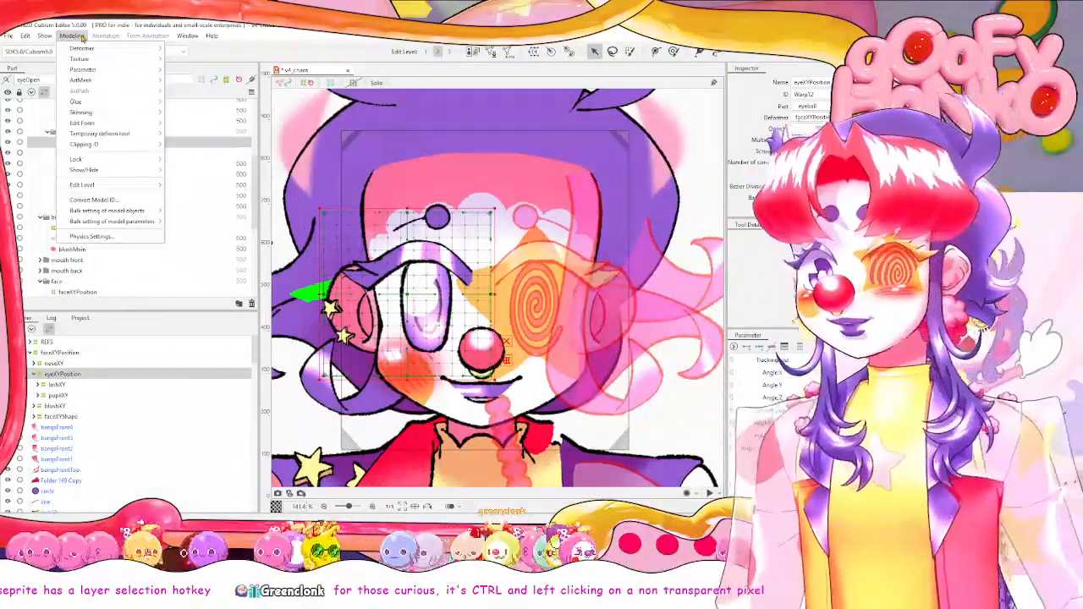
pyautogui.moveTo(82, 58)
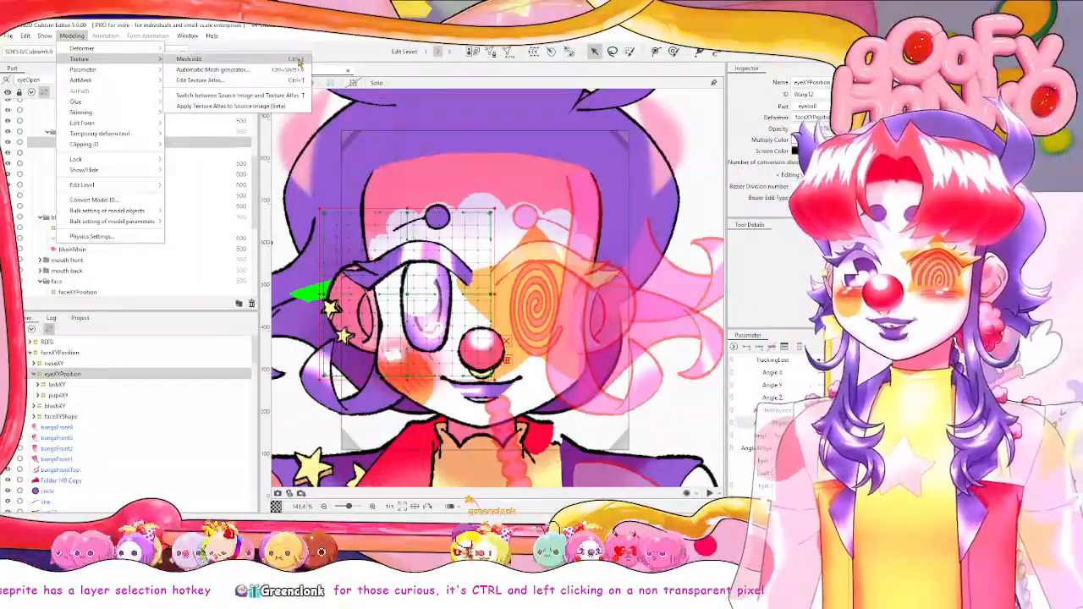
pyautogui.moveTo(44, 38)
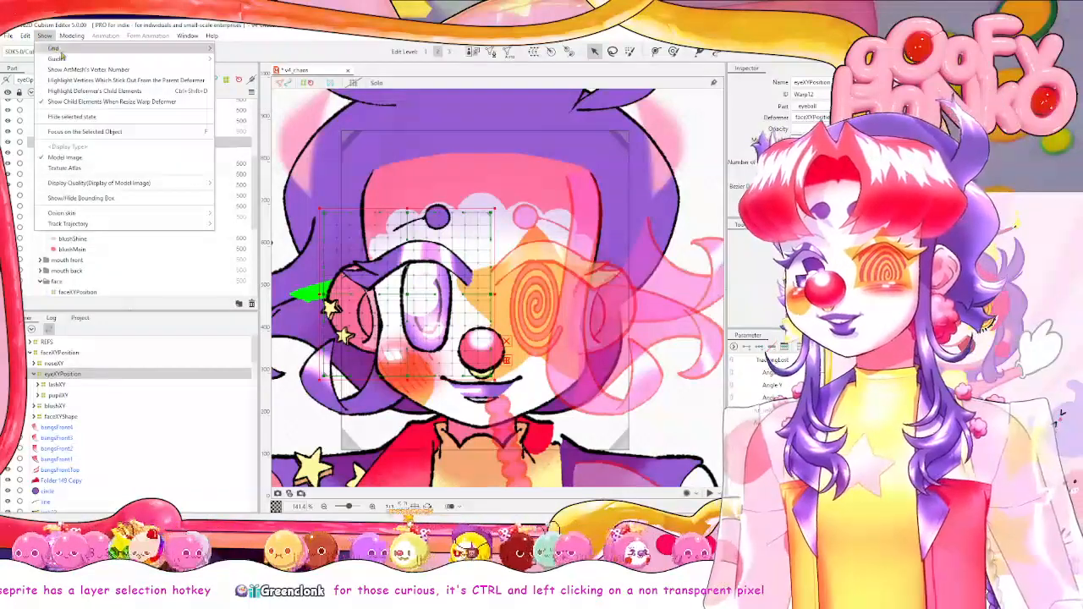
pyautogui.click(45, 41)
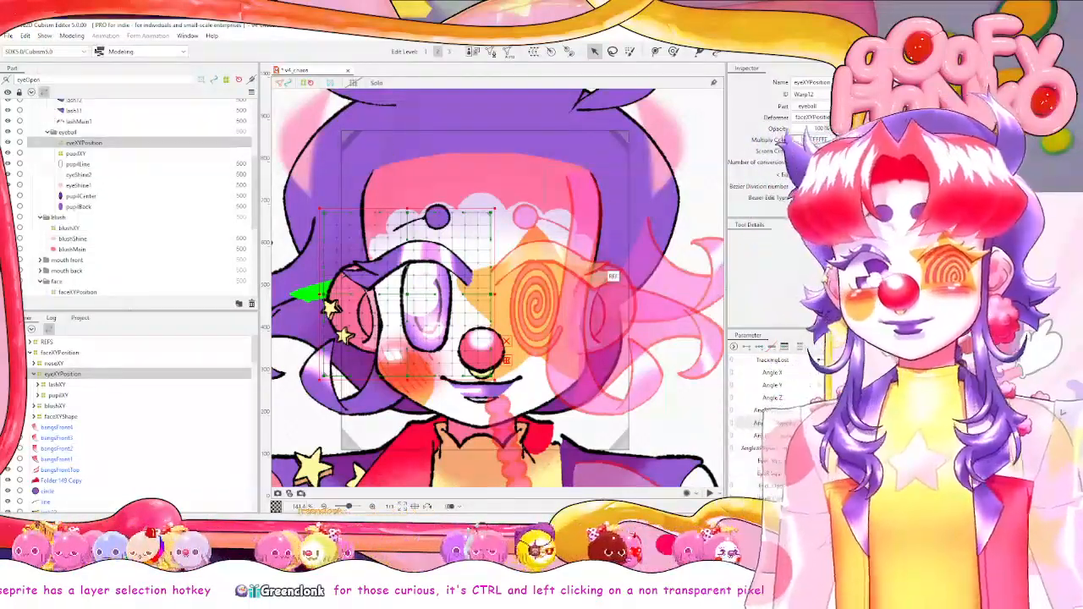
pyautogui.rightClick(760, 359)
pyautogui.moveTo(783, 414)
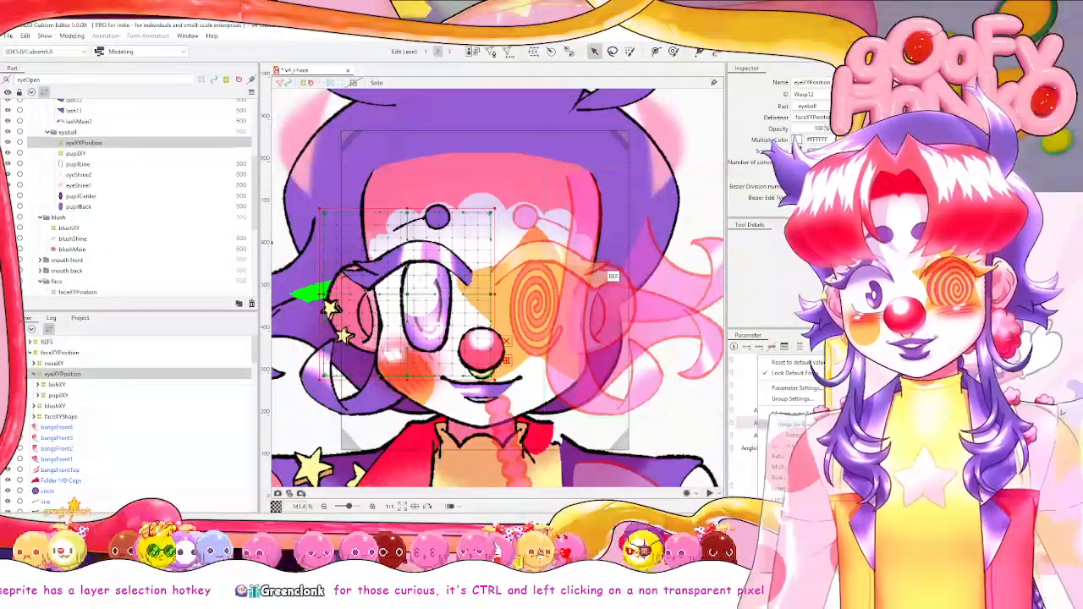
pyautogui.click(816, 346)
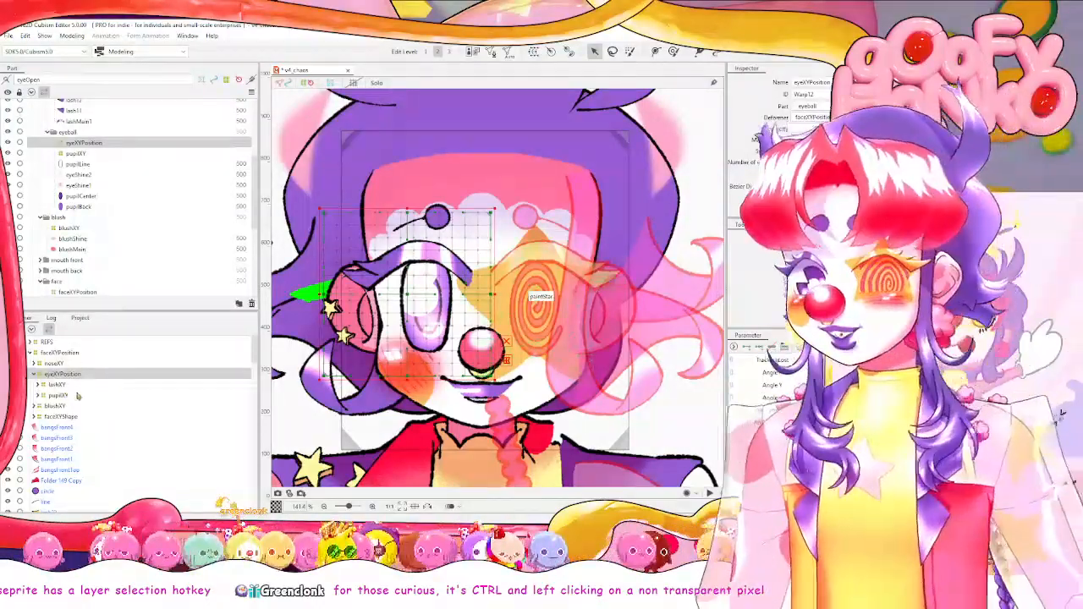
# Key lashXY to AngleXPhysics and pull its warp edge nearest the nose inward for the turned-head pose.
pyautogui.click(656, 375)
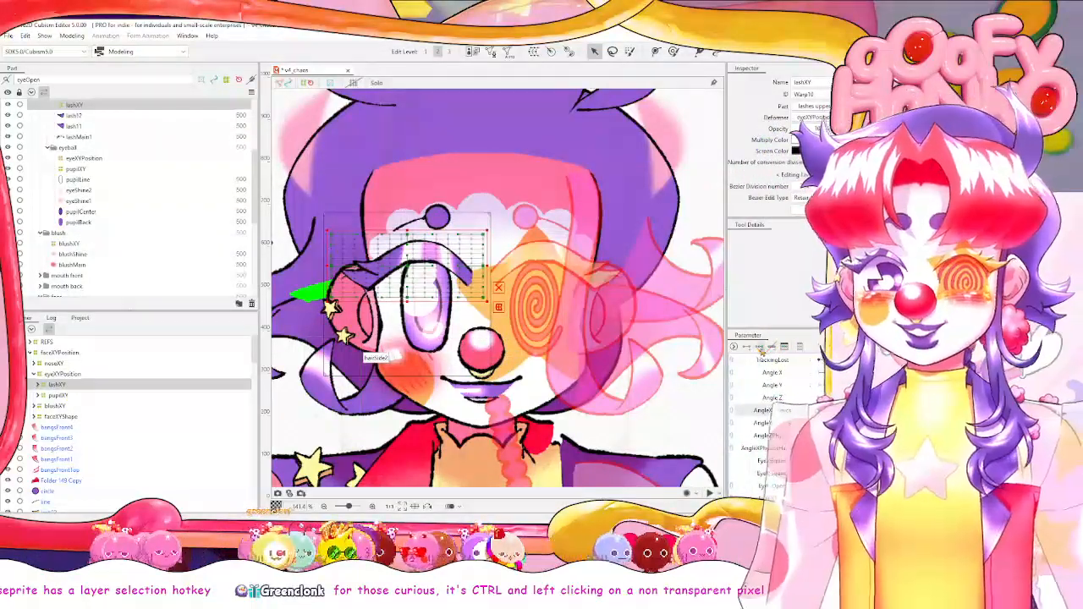
pyautogui.moveTo(809, 411); pyautogui.dragTo(793, 411)
pyautogui.moveTo(506, 217); pyautogui.dragTo(594, 232)
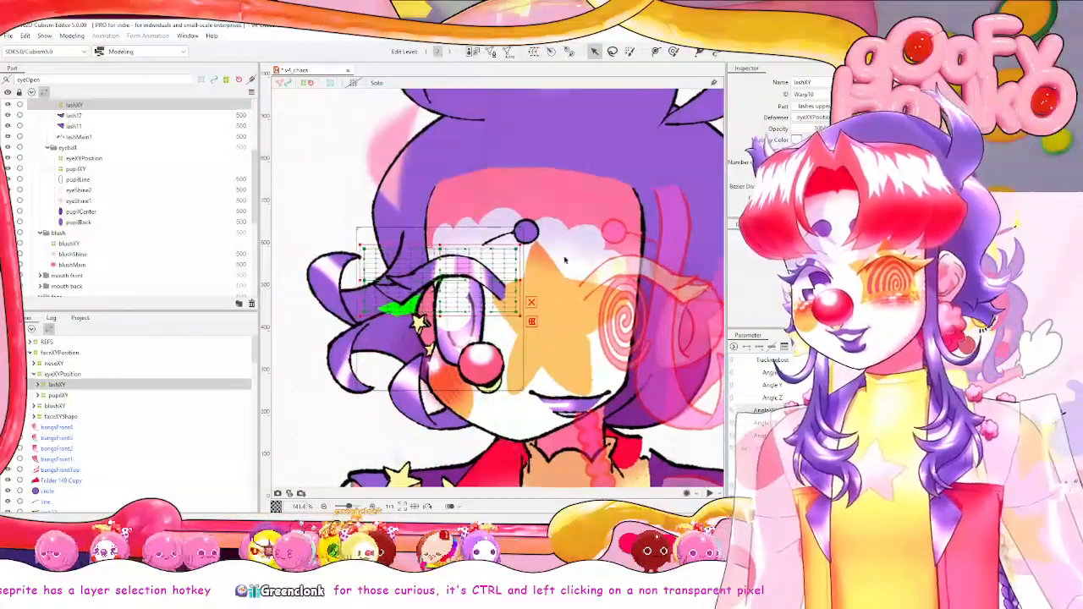
pyautogui.moveTo(521, 278); pyautogui.dragTo(497, 286)
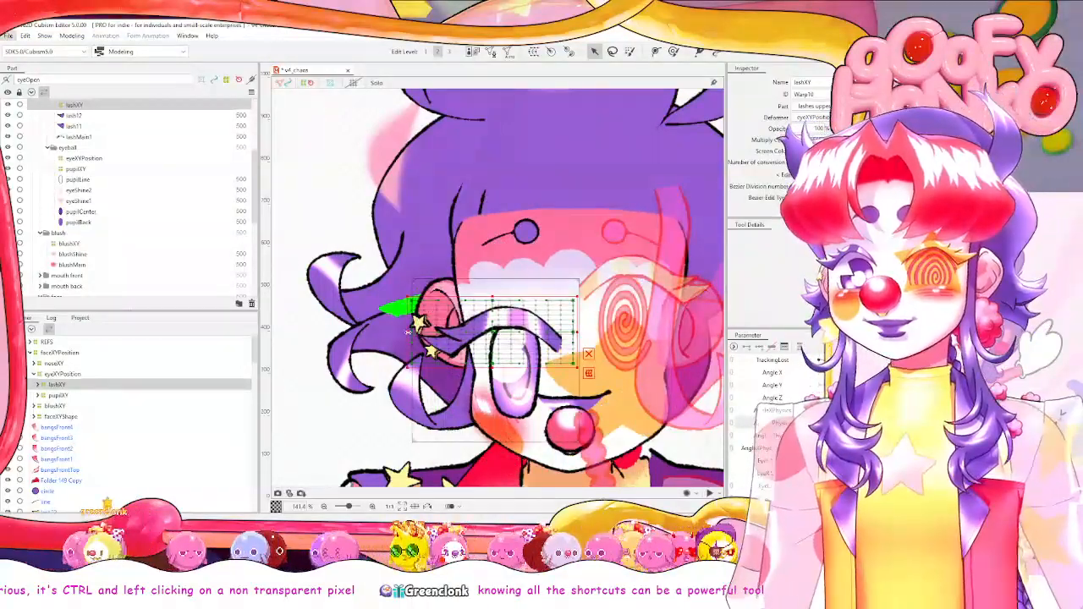
# Slant the lower edge of the lashXY warp sideways for the face-down AngleYPhysics pose, using temporary deformation with the Perspective method.
pyautogui.hotkey('ctrl', 't')
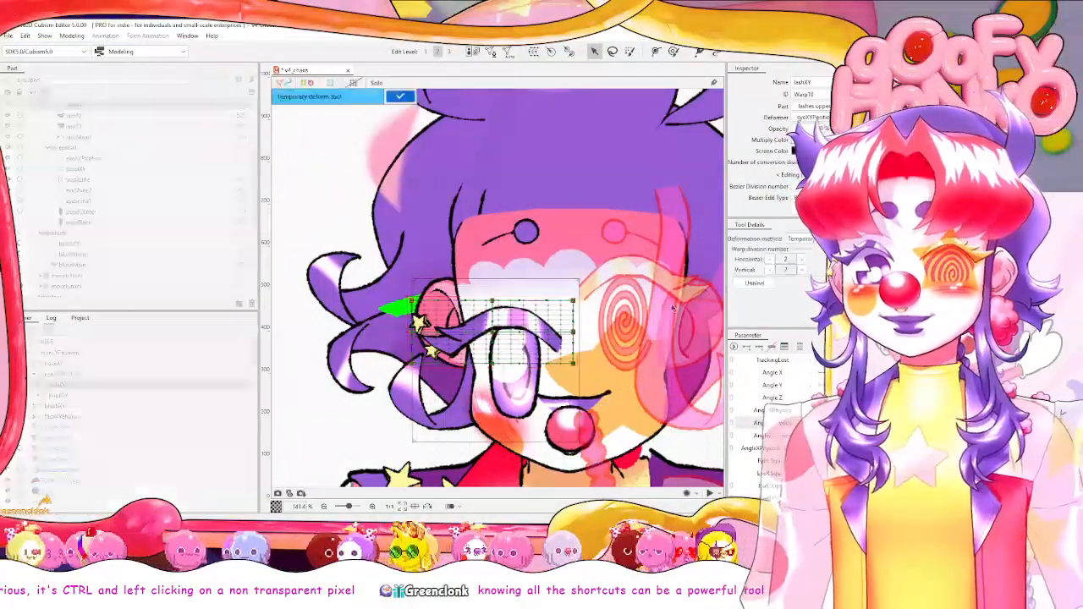
pyautogui.click(825, 239)
pyautogui.click(801, 278)
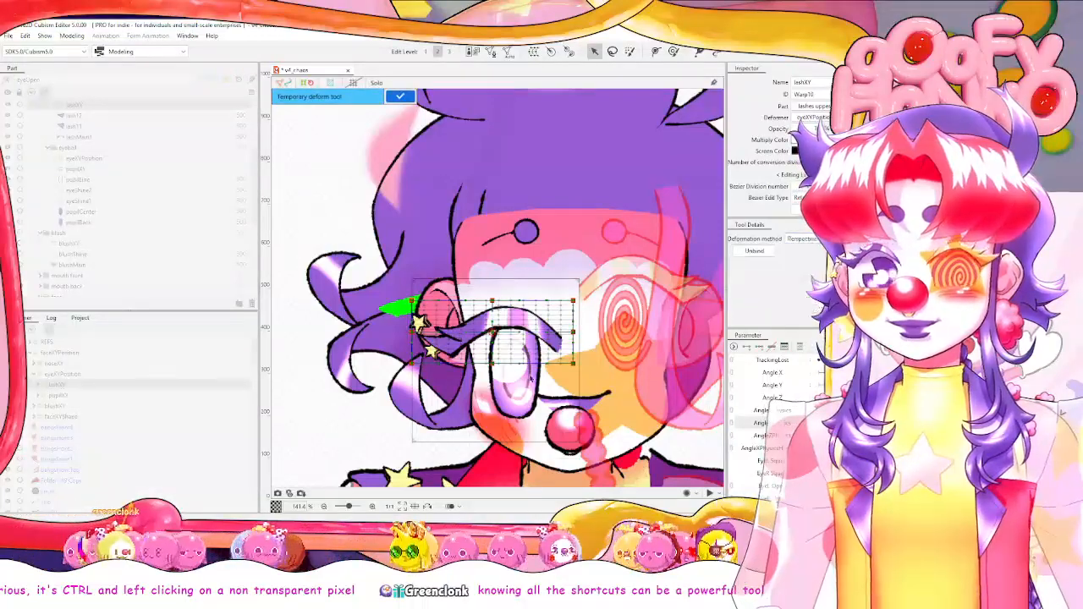
pyautogui.moveTo(494, 365); pyautogui.dragTo(503, 364)
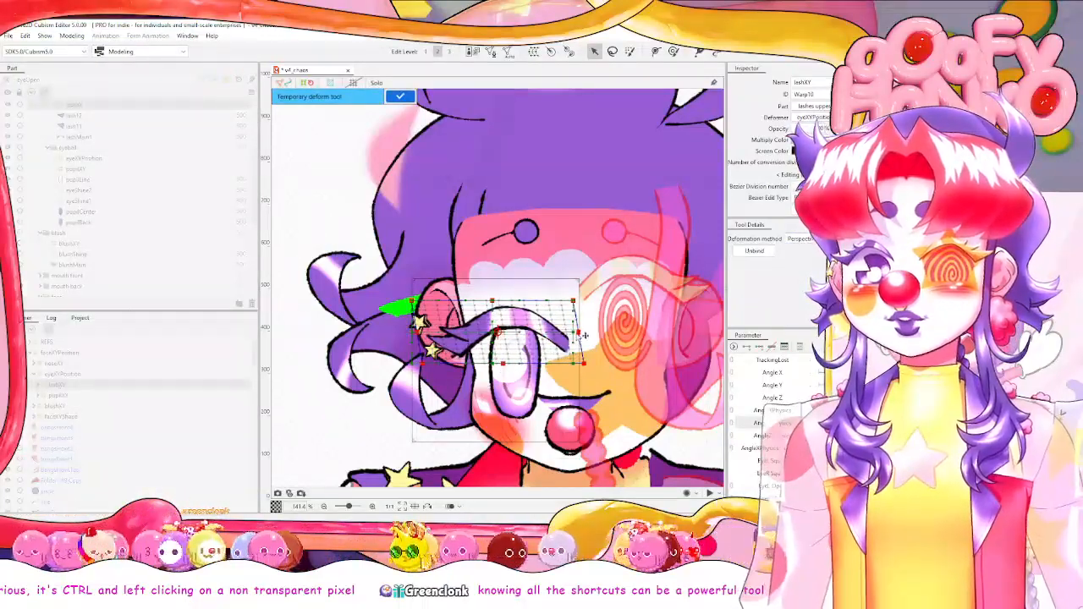
pyautogui.moveTo(580, 333); pyautogui.dragTo(577, 336)
pyautogui.hotkey('ctrl', 'z')
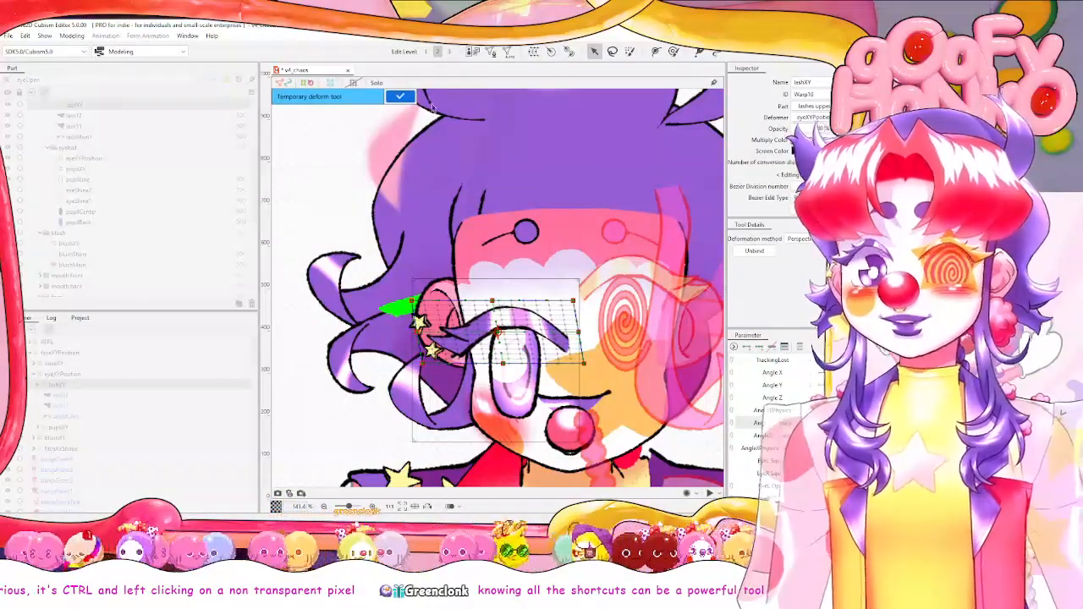
pyautogui.click(399, 96)
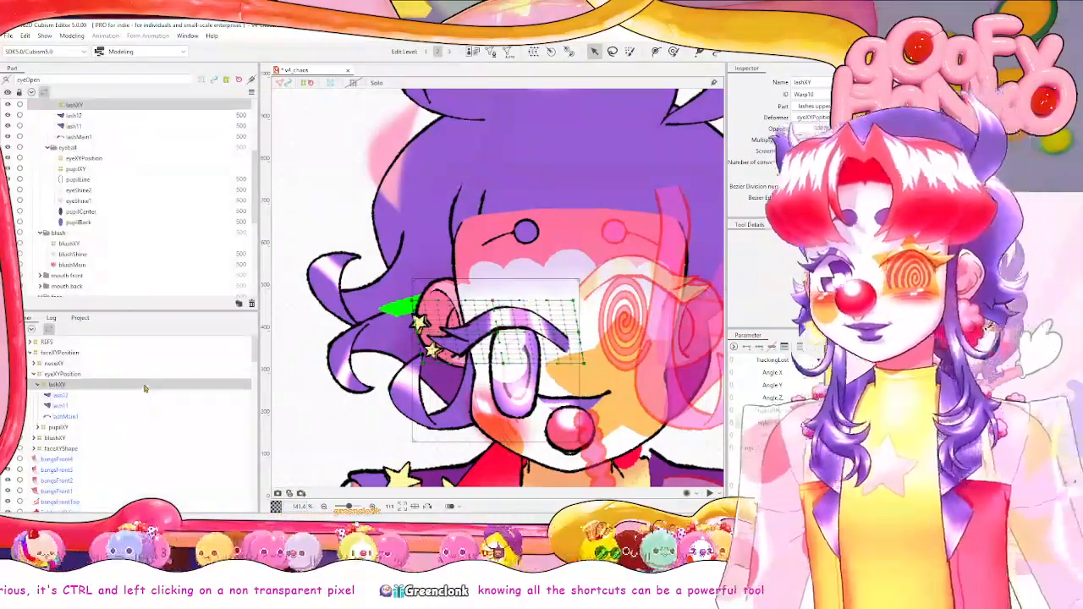
# Narrow the lashXY warp deformer slightly from its inner edge in the head-down pose and finish its head-angle forms.
pyautogui.moveTo(588, 331); pyautogui.dragTo(580, 332)
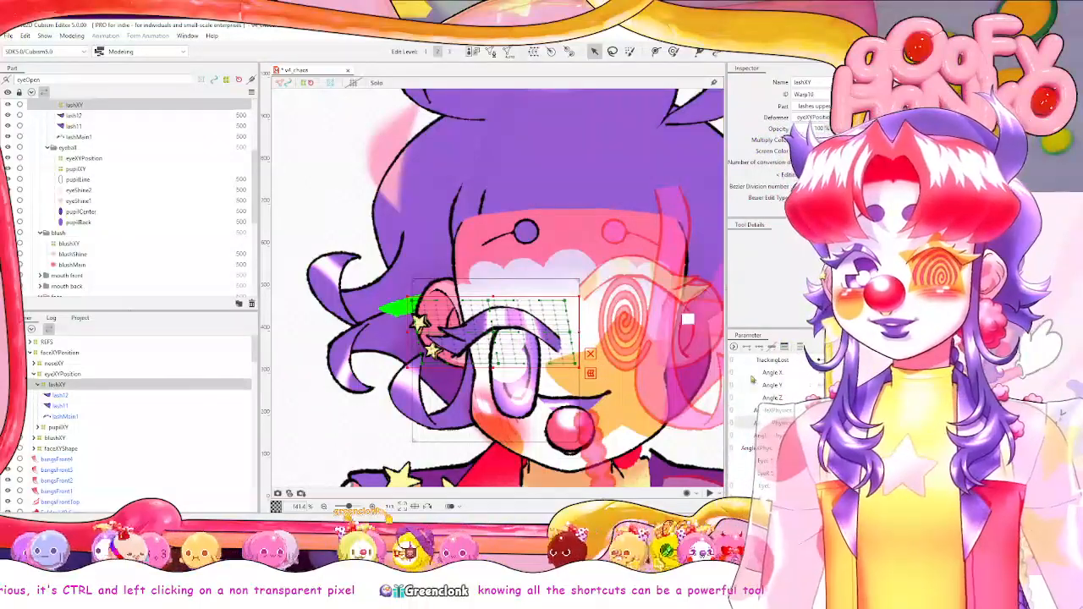
pyautogui.moveTo(833, 423); pyautogui.dragTo(923, 423)
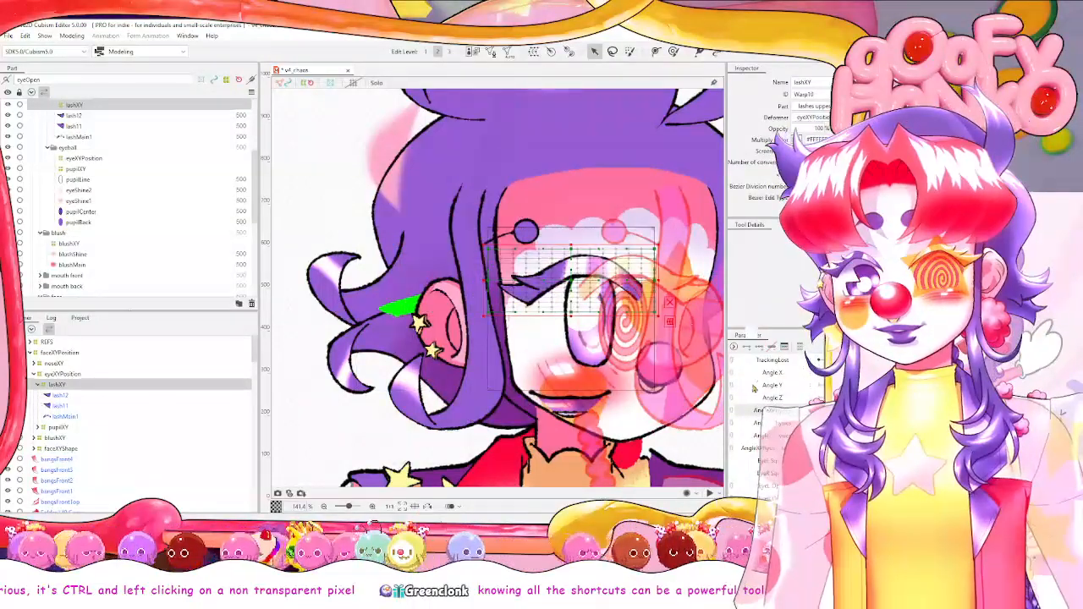
pyautogui.rightClick(763, 360)
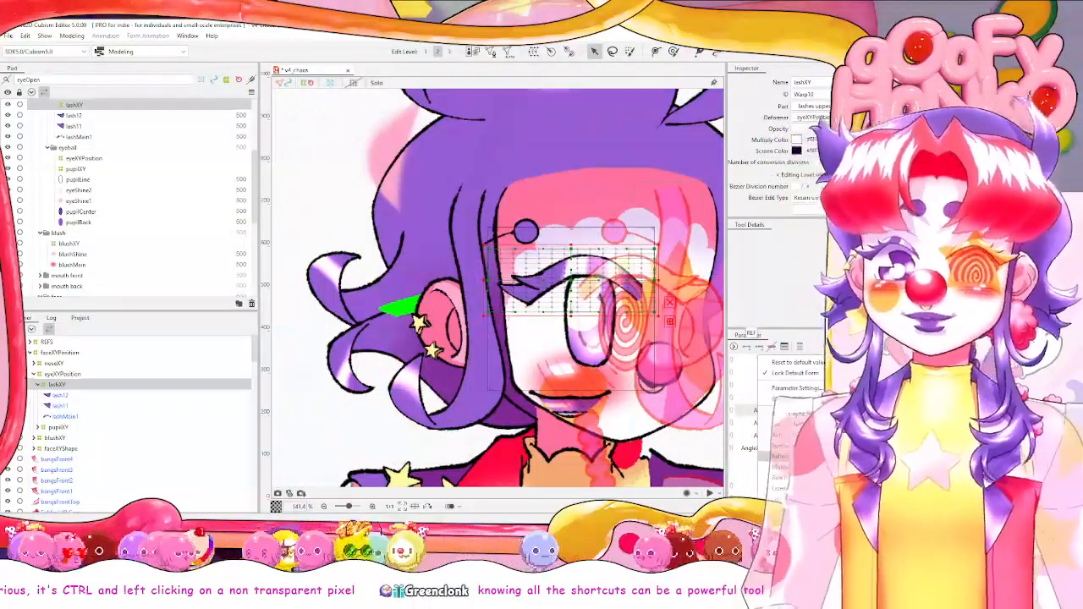
pyautogui.click(780, 446)
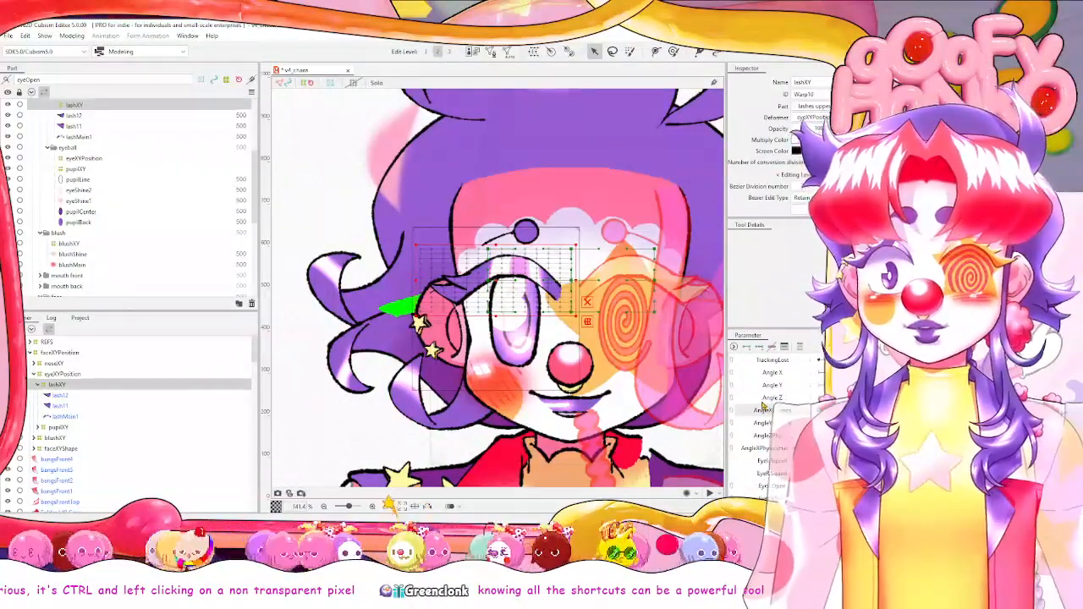
# At the minimum AngleXPhysics pose, narrow the pupilXY warp deformer from both sides and nudge it right within the eye.
pyautogui.click(82, 425)
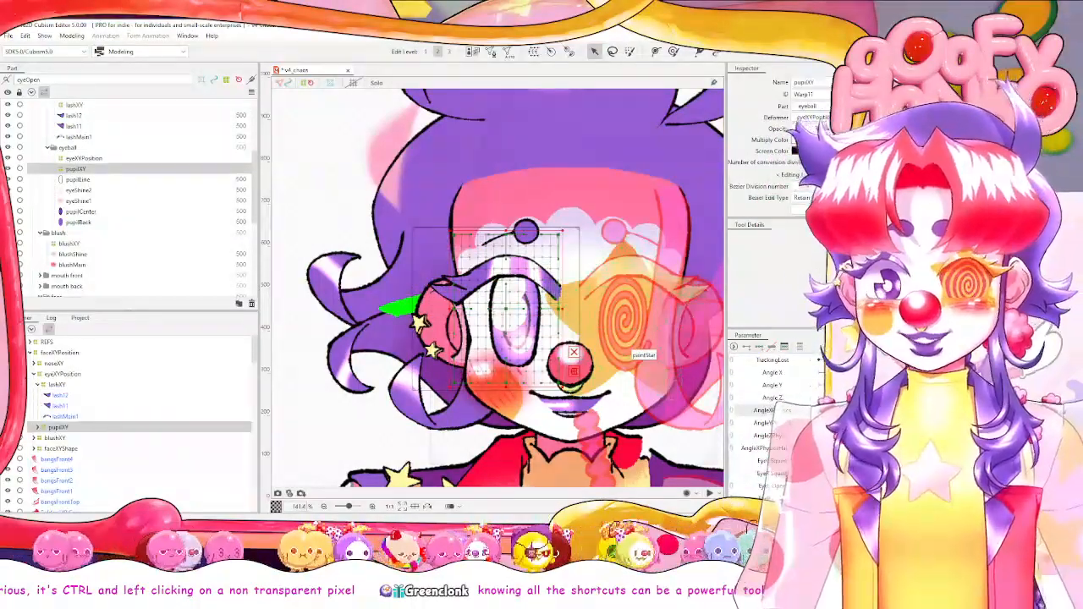
pyautogui.moveTo(857, 410); pyautogui.dragTo(818, 410)
pyautogui.moveTo(403, 309); pyautogui.dragTo(425, 308)
pyautogui.moveTo(506, 308); pyautogui.dragTo(499, 310)
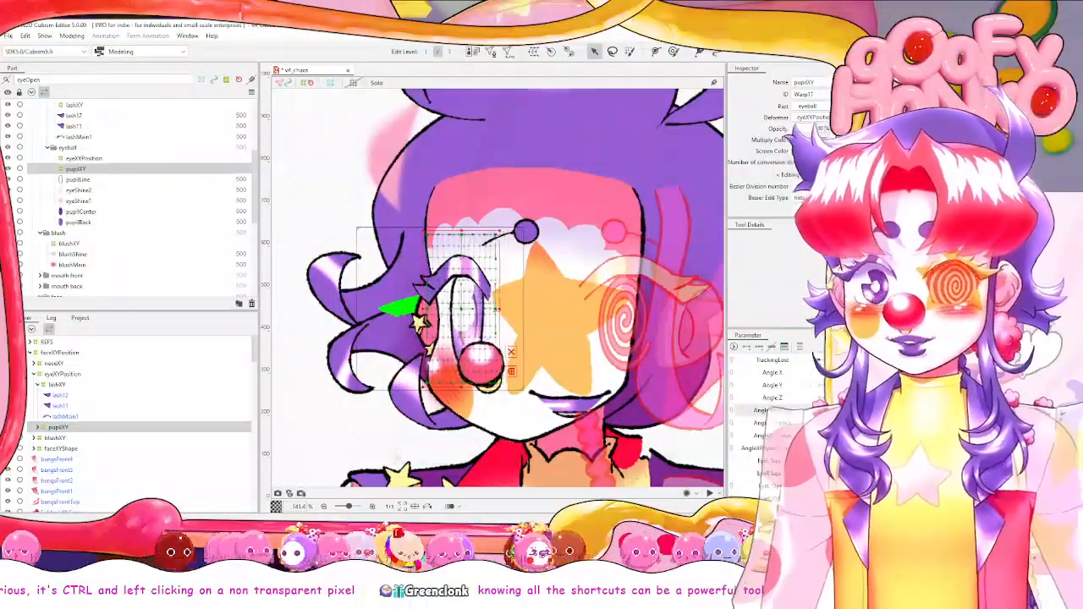
pyautogui.moveTo(818, 411)
pyautogui.mouseDown()
pyautogui.moveTo(856, 410)
pyautogui.moveTo(818, 411)
pyautogui.mouseUp()
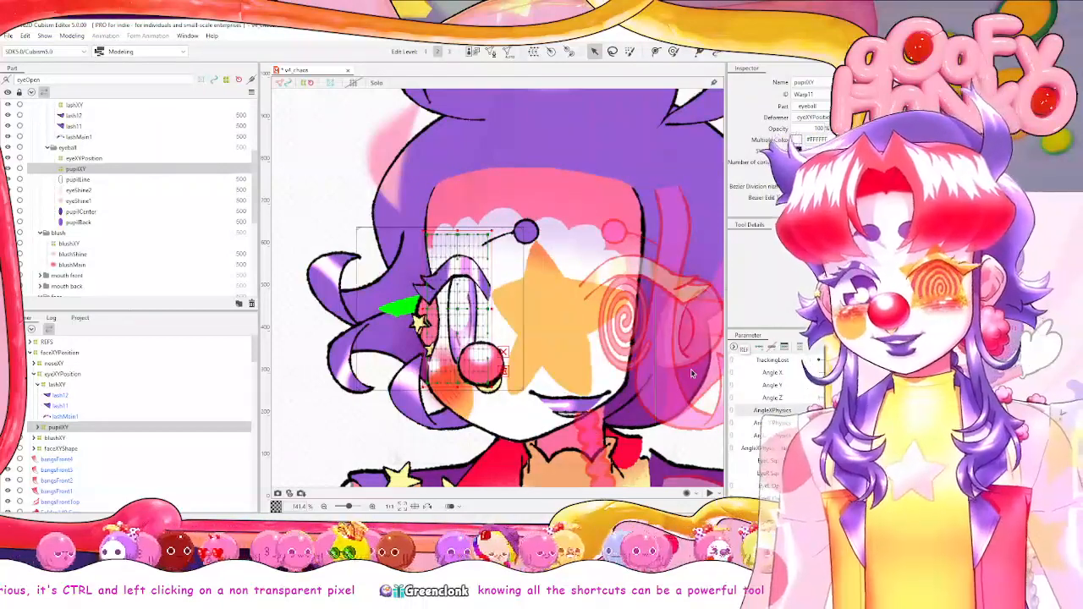
pyautogui.press('Right')
pyautogui.press('Right')
pyautogui.press('Right')
pyautogui.press('Right')
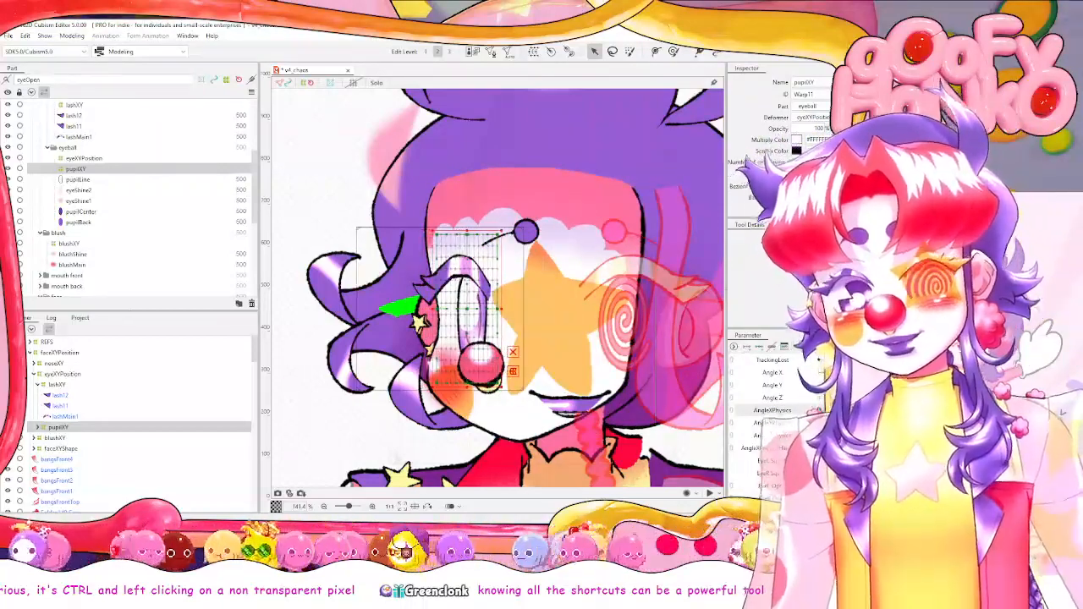
# At the maximum AngleXPhysics pose, nudge the pupilXY deformer left and widen its left edge slightly.
pyautogui.moveTo(819, 411); pyautogui.dragTo(894, 410)
pyautogui.press('Left')
pyautogui.press('Left')
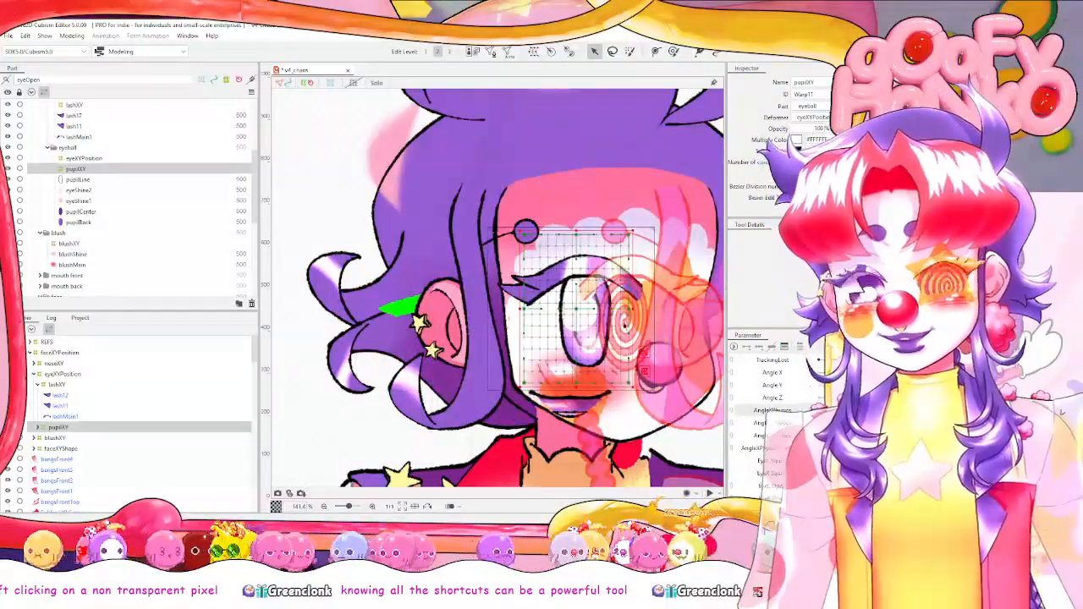
pyautogui.press('Left')
pyautogui.press('Left')
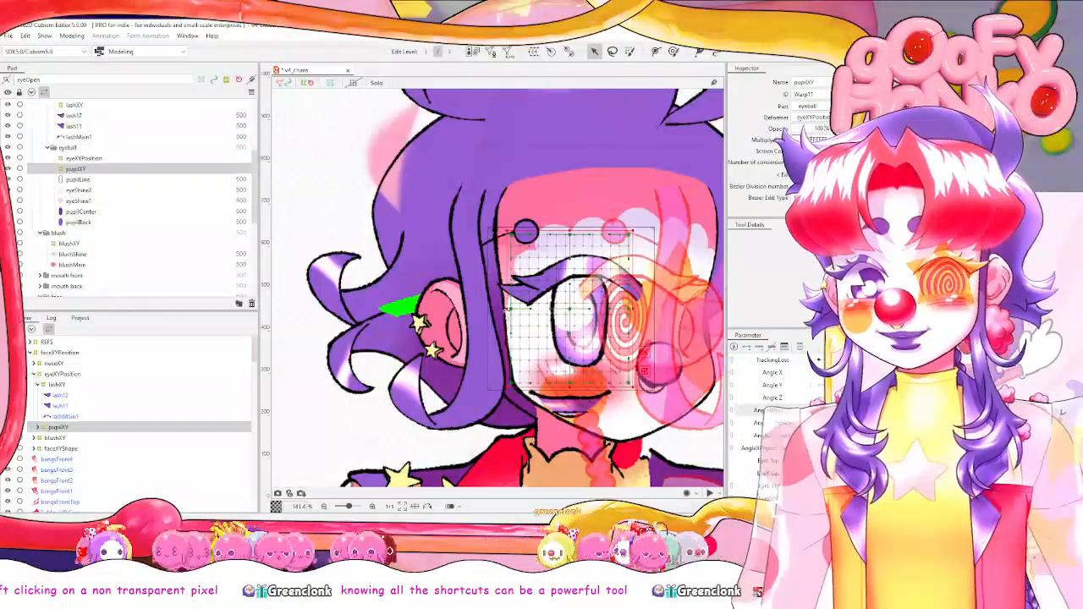
pyautogui.moveTo(507, 309); pyautogui.dragTo(503, 310)
# Shorten the pupilXY deformer from its bottom edge in the head-down pose and from its top edge in the head-up pose.
pyautogui.moveTo(973, 410); pyautogui.dragTo(910, 431)
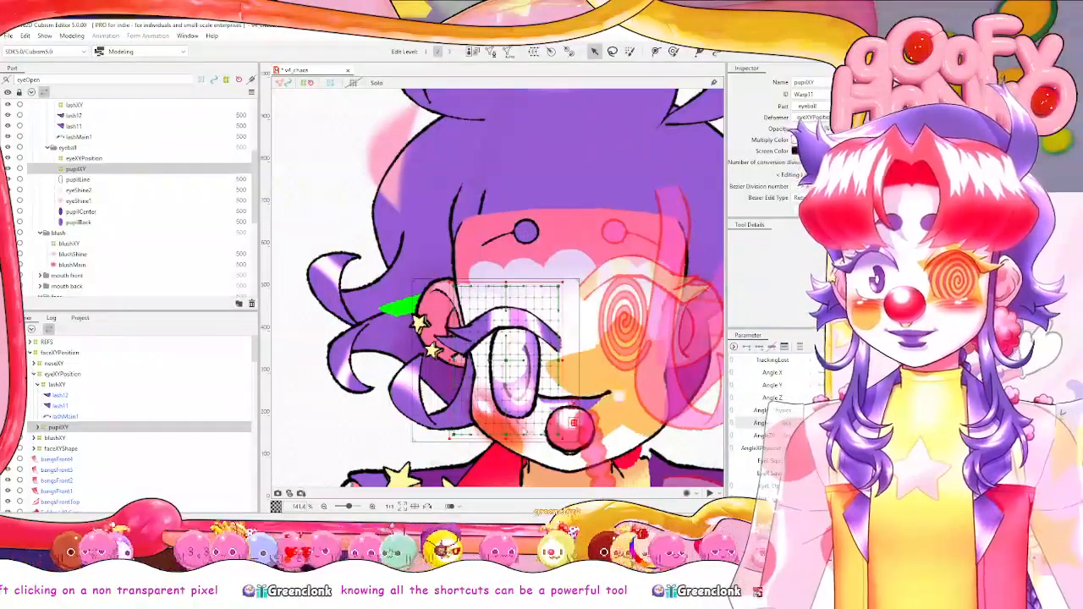
pyautogui.moveTo(509, 441); pyautogui.dragTo(509, 419)
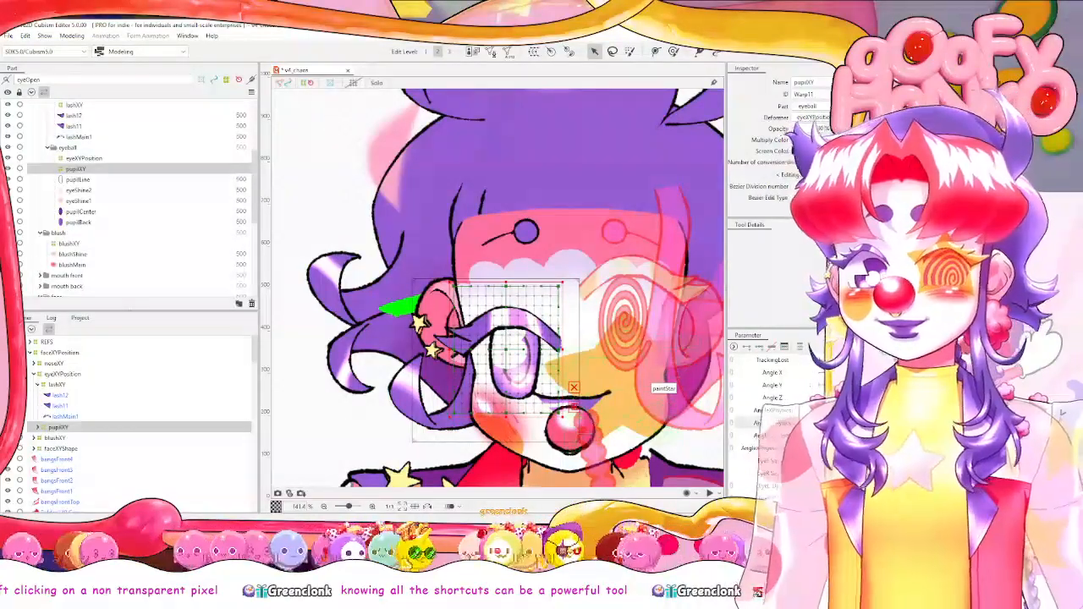
pyautogui.moveTo(909, 432); pyautogui.dragTo(910, 410)
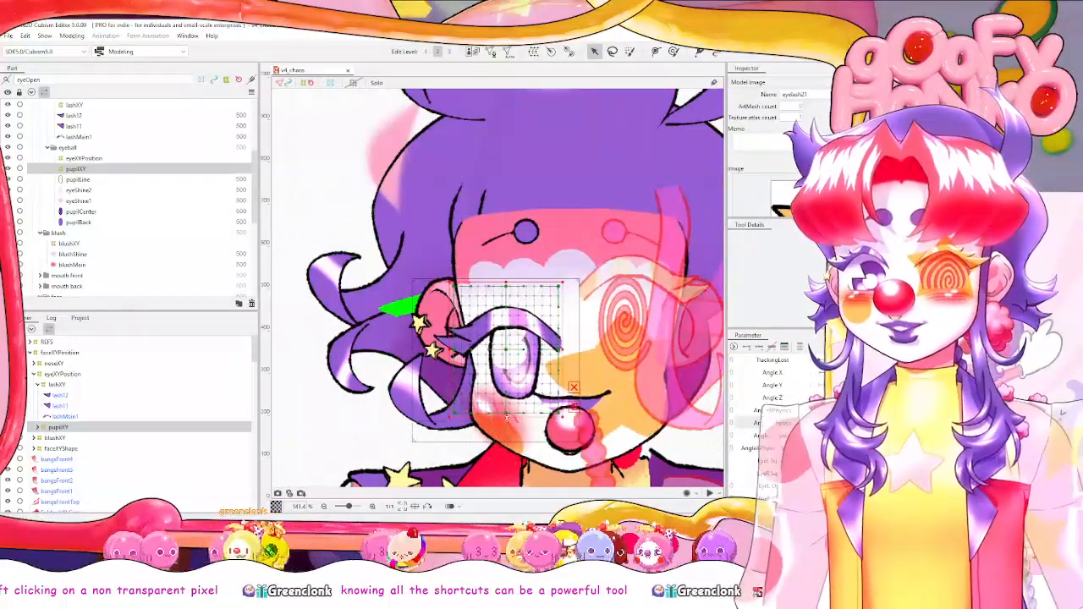
pyautogui.click(506, 426)
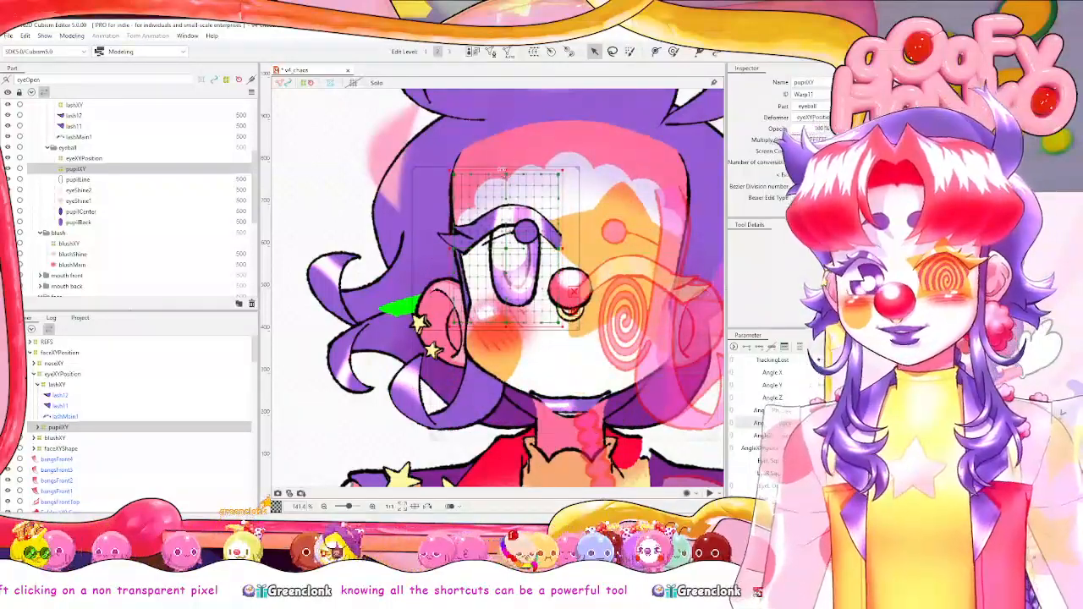
pyautogui.moveTo(505, 172); pyautogui.dragTo(508, 203)
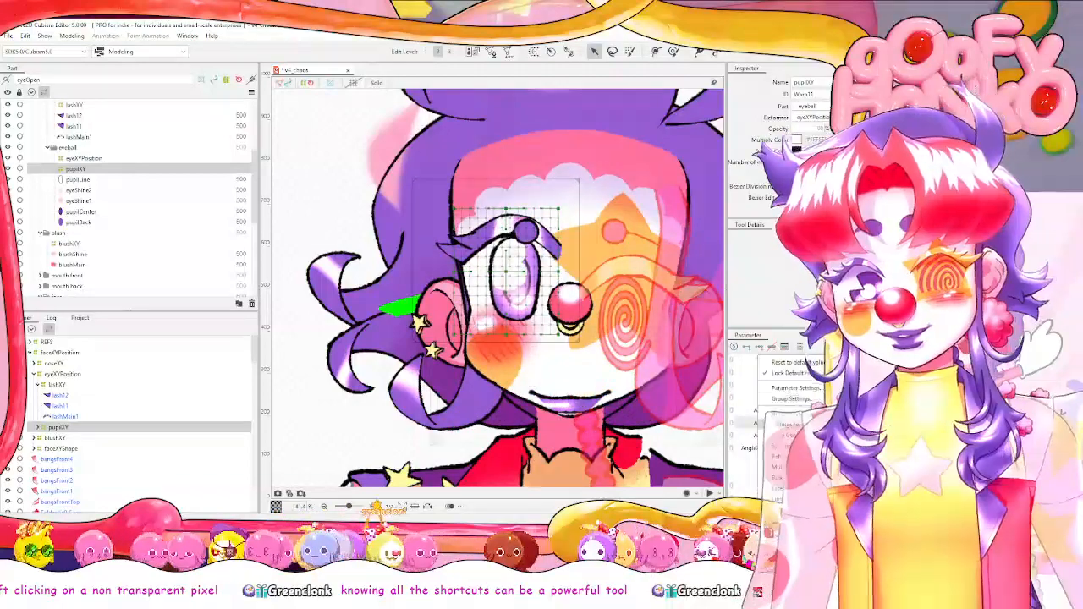
pyautogui.moveTo(783, 435)
pyautogui.click(711, 433)
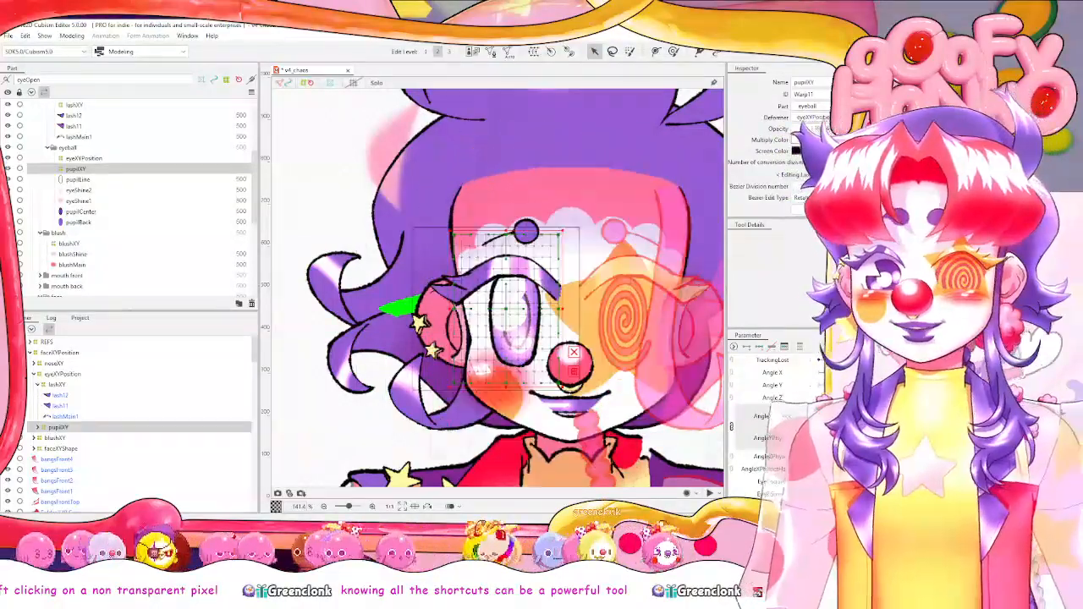
# Create a warp deformer named pupilBackXY around the pupilCenter mesh inside pupilXY.
pyautogui.click(36, 428)
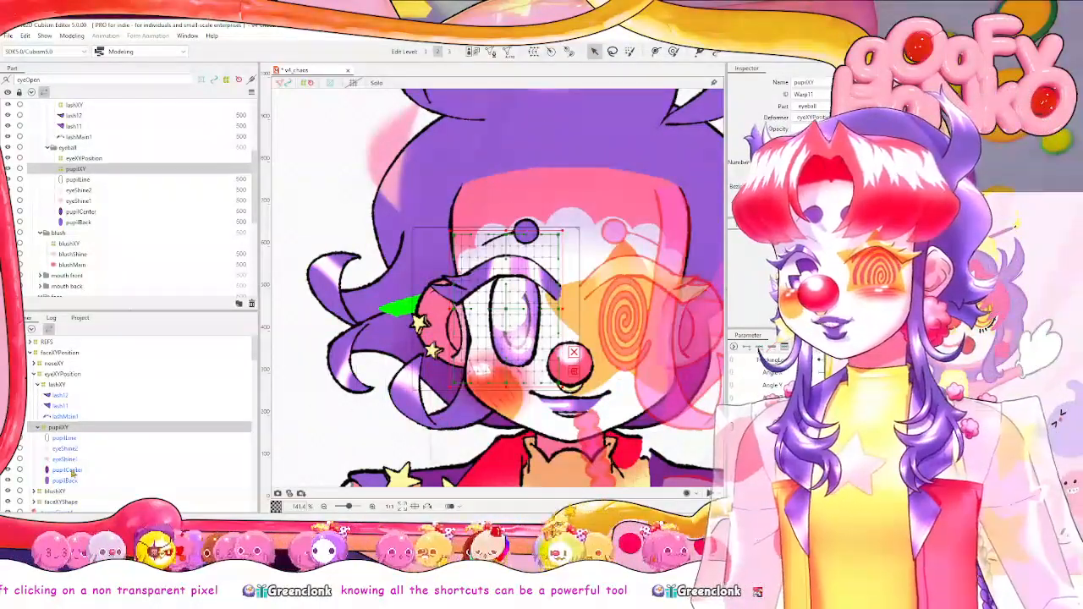
pyautogui.click(68, 470)
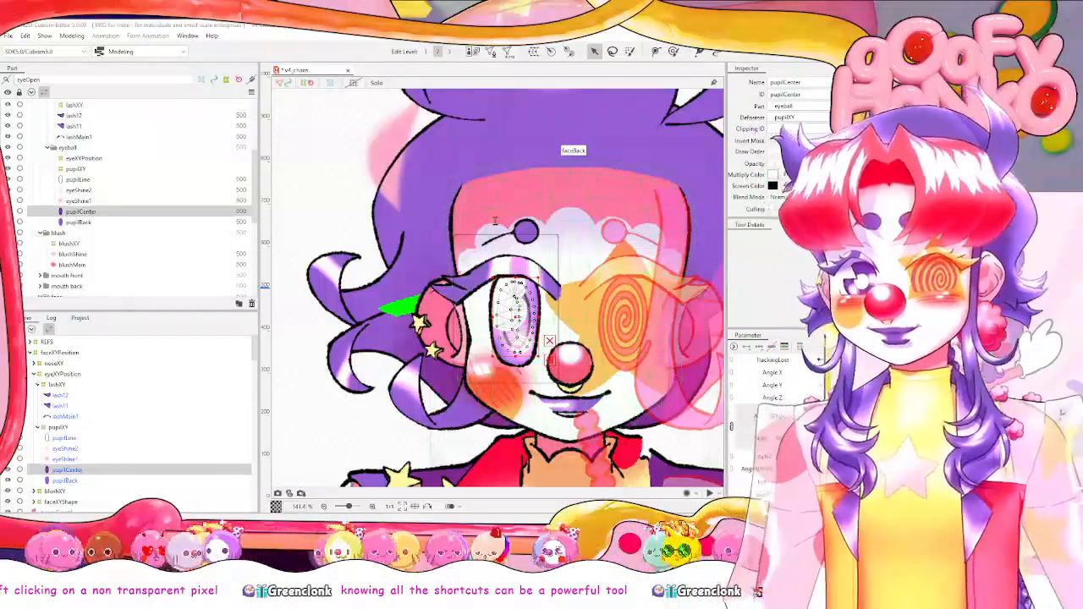
pyautogui.click(489, 375)
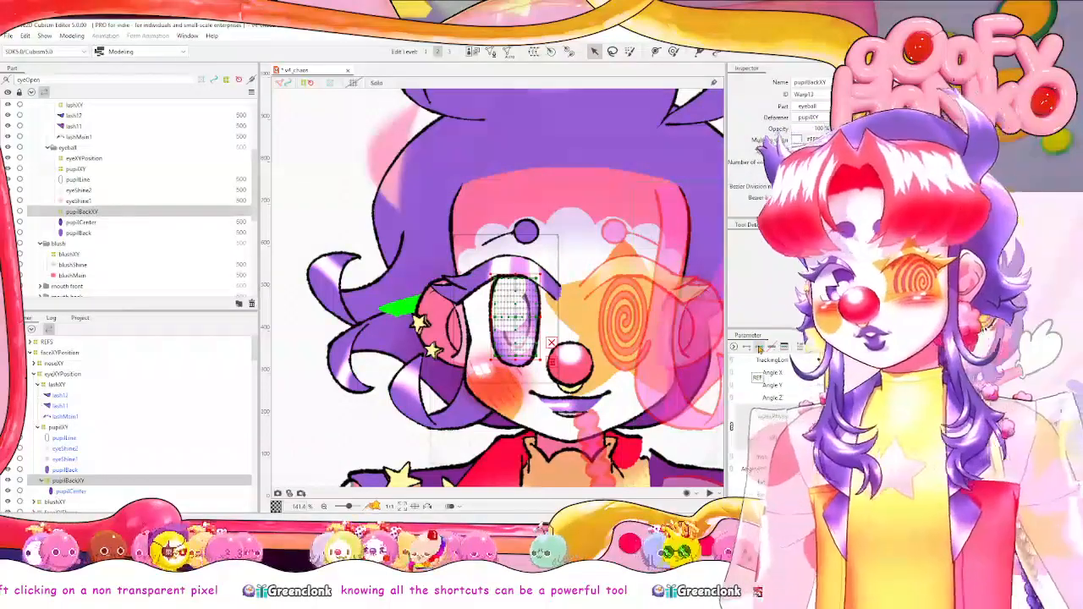
# At the minimum AngleXPhysics pose, nudge the pupilBackXY deformer right within the pupil.
pyautogui.moveTo(855, 427); pyautogui.dragTo(819, 427)
pyautogui.press('Right')
pyautogui.press('Right')
pyautogui.press('Right')
pyautogui.press('Right')
pyautogui.press('Right')
pyautogui.press('Right')
pyautogui.press('Right')
pyautogui.press('Right')
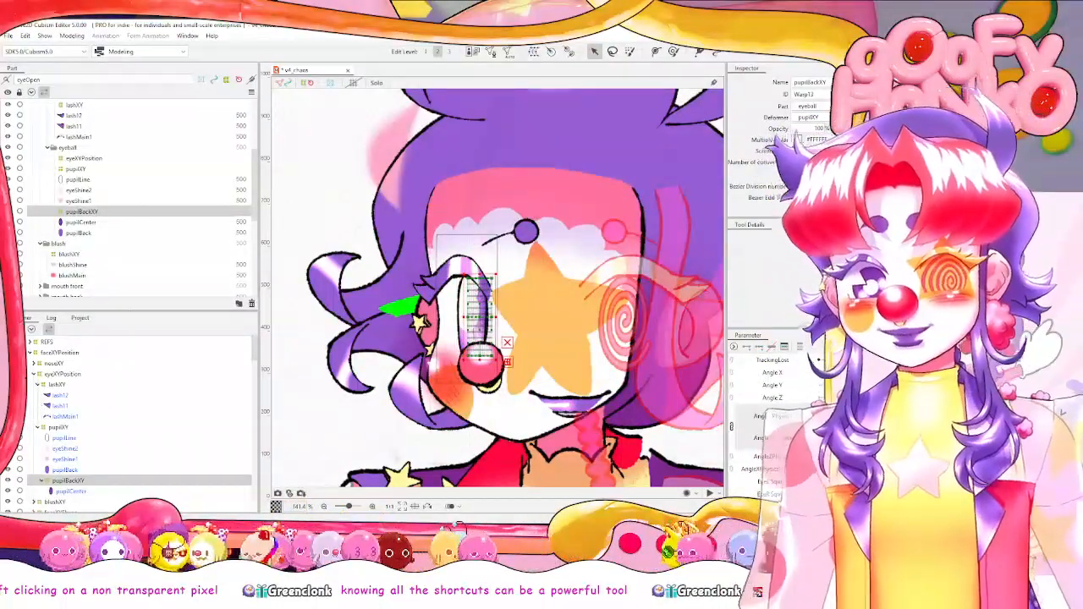
# At the maximum AngleXPhysics pose, nudge the pupilBackXY deformer left within the pupil.
pyautogui.moveTo(819, 427); pyautogui.dragTo(890, 427)
pyautogui.press('Left')
pyautogui.press('Left')
pyautogui.press('Left')
pyautogui.press('Left')
pyautogui.press('Left')
pyautogui.press('Left')
pyautogui.press('Left')
pyautogui.press('Left')
pyautogui.press('Left')
pyautogui.press('Left')
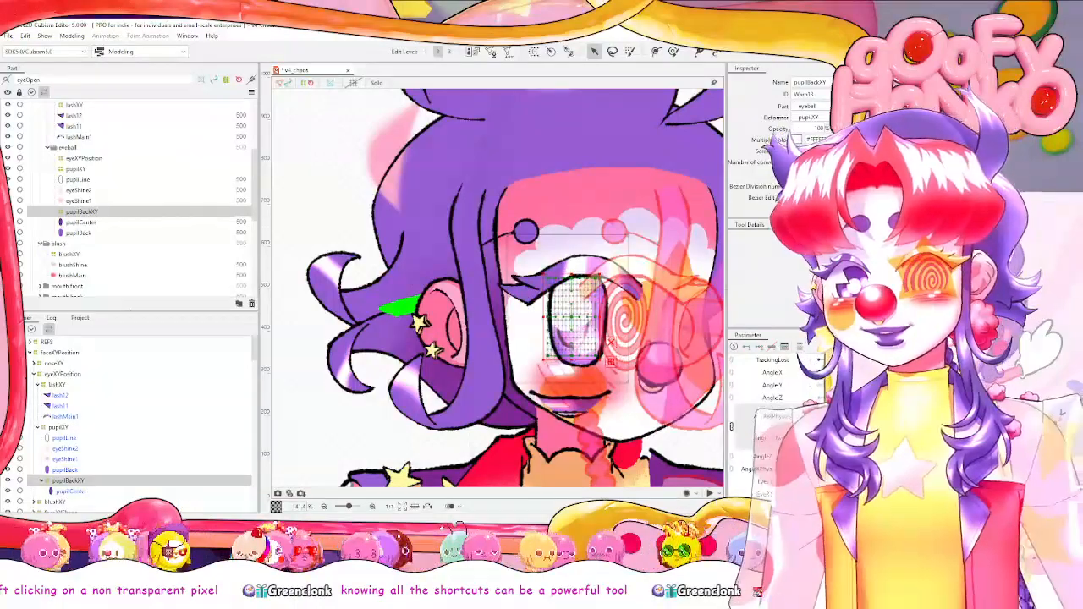
pyautogui.press('Left')
pyautogui.press('Left')
pyautogui.press('Left')
pyautogui.press('Left')
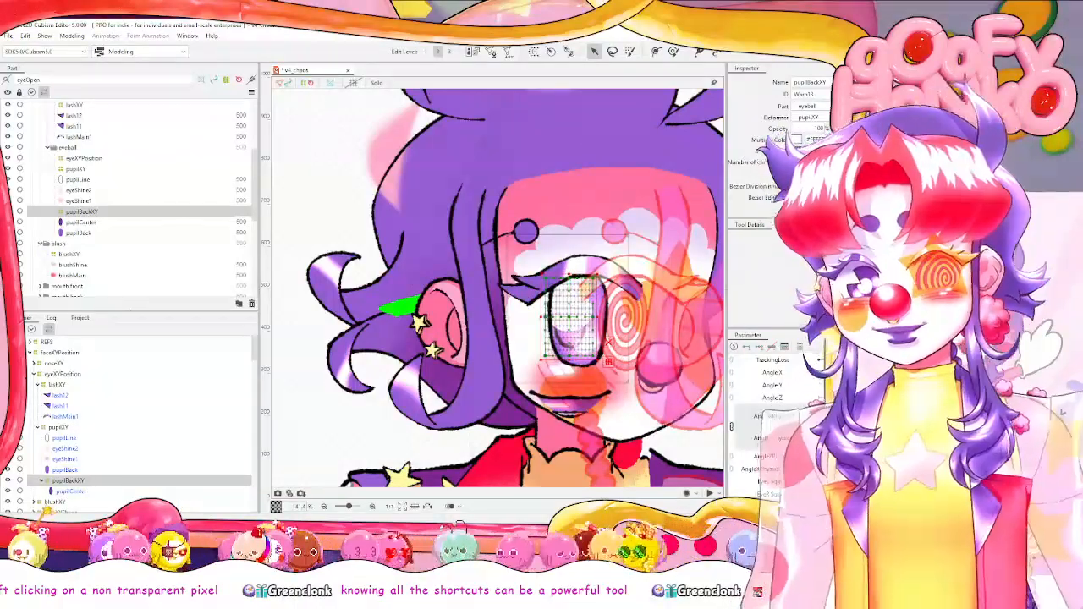
# Finish the pupilBackXY head-angle poses, return the head to neutral and save the model.
pyautogui.click(854, 410)
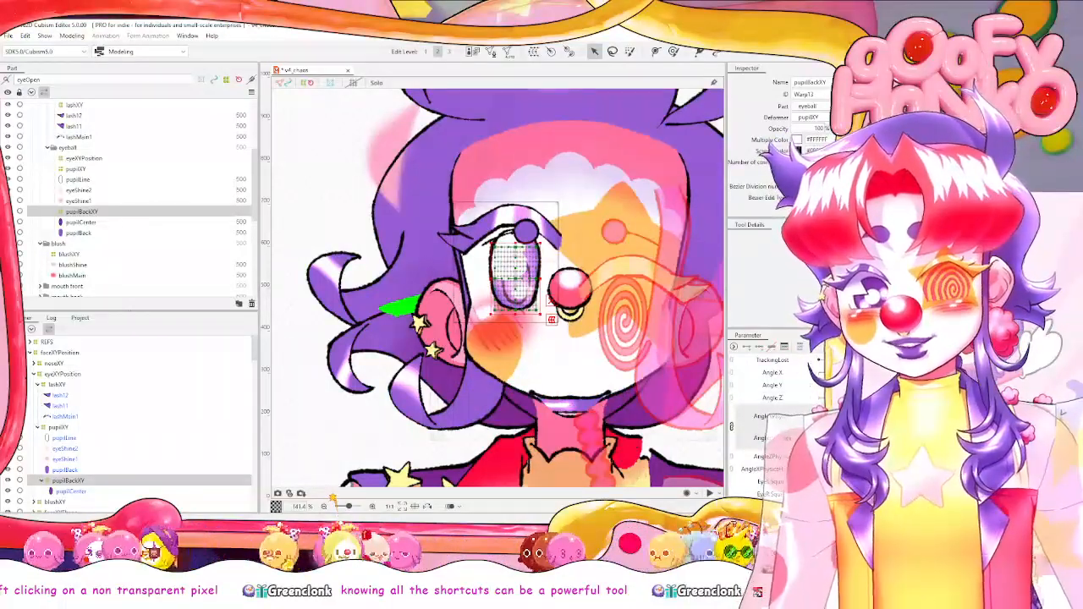
pyautogui.click(793, 362)
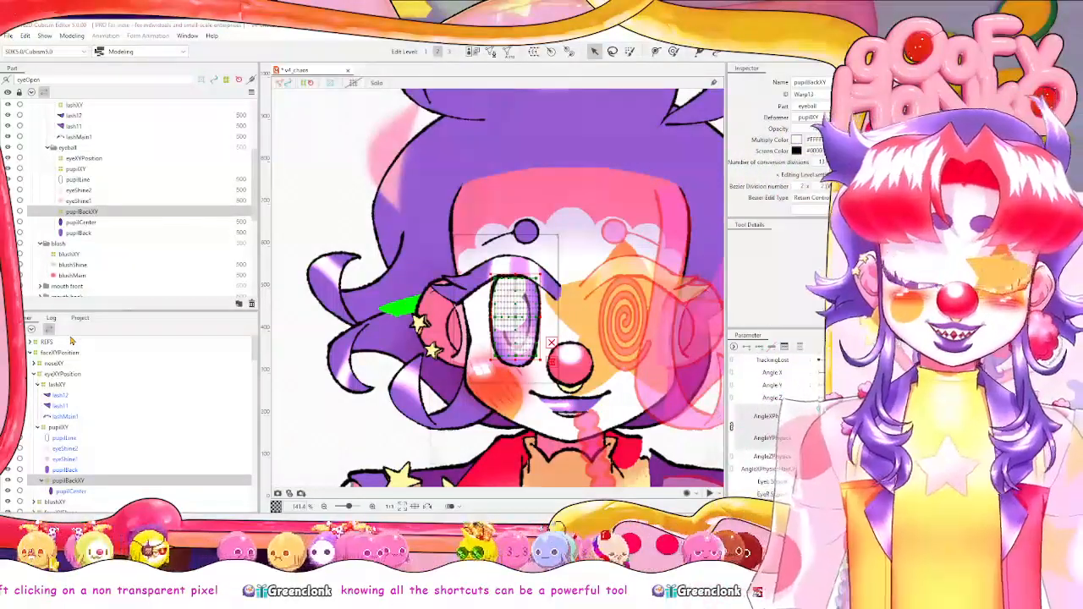
pyautogui.hotkey('ctrl', 's')
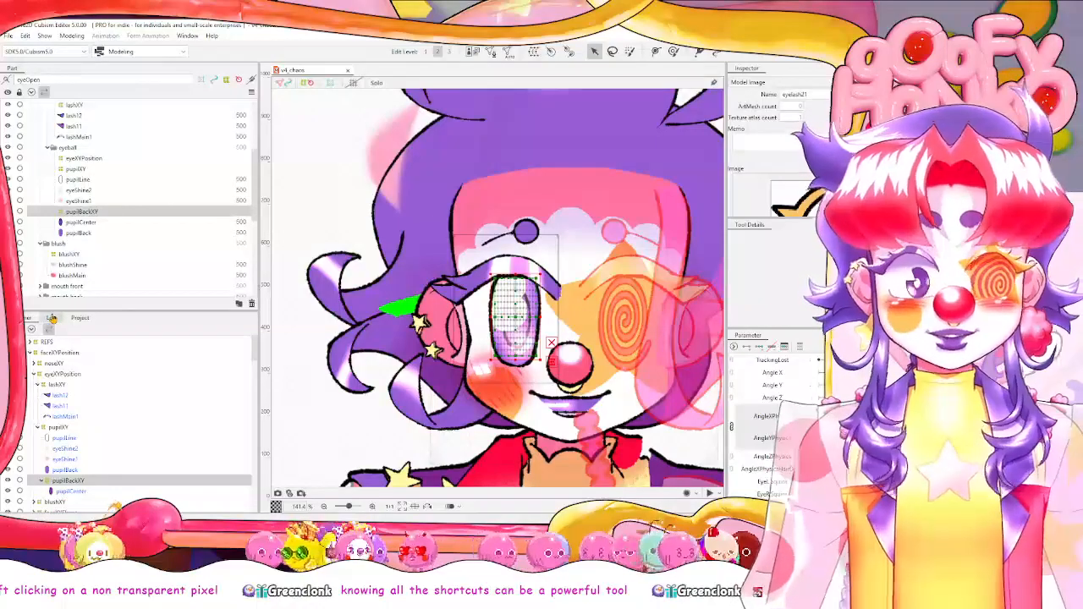
# Start a deform path on the lashMain1 mesh with its first point at the lash's outer end.
pyautogui.click(85, 414)
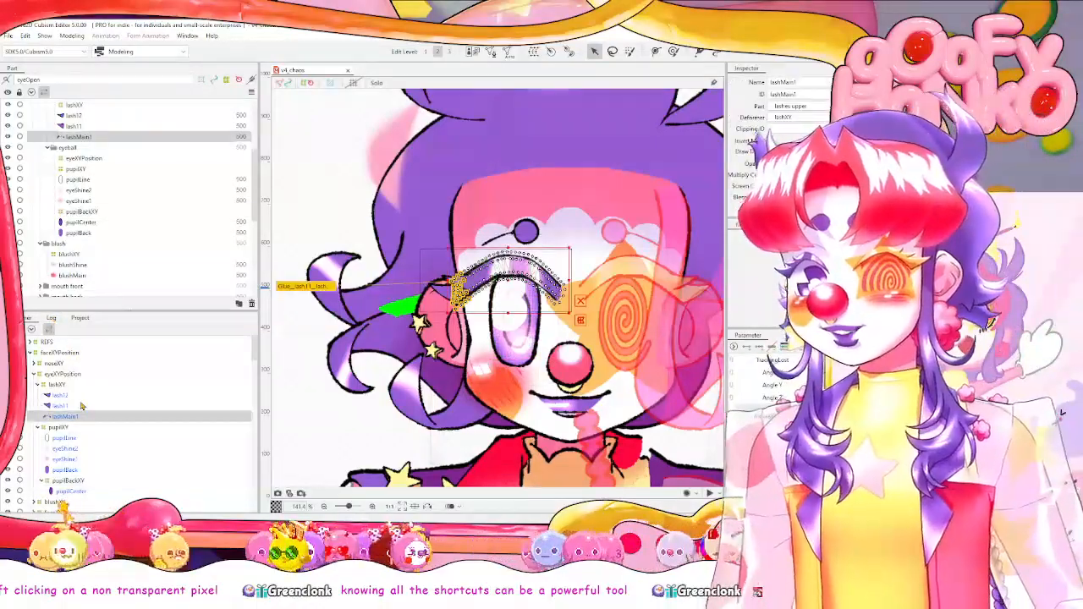
pyautogui.click(656, 50)
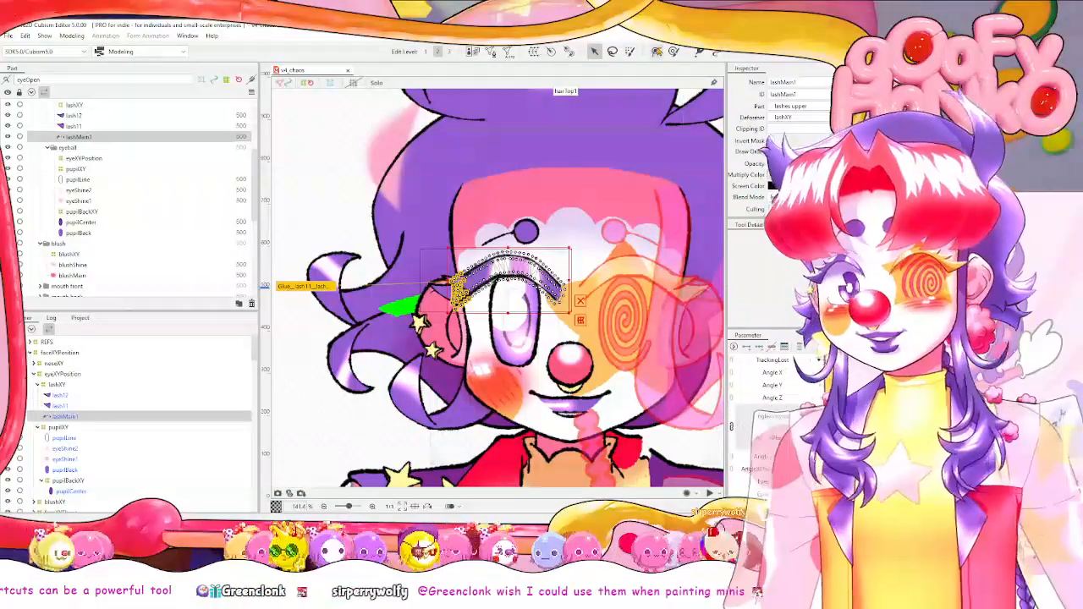
pyautogui.scroll(2, 504, 262)
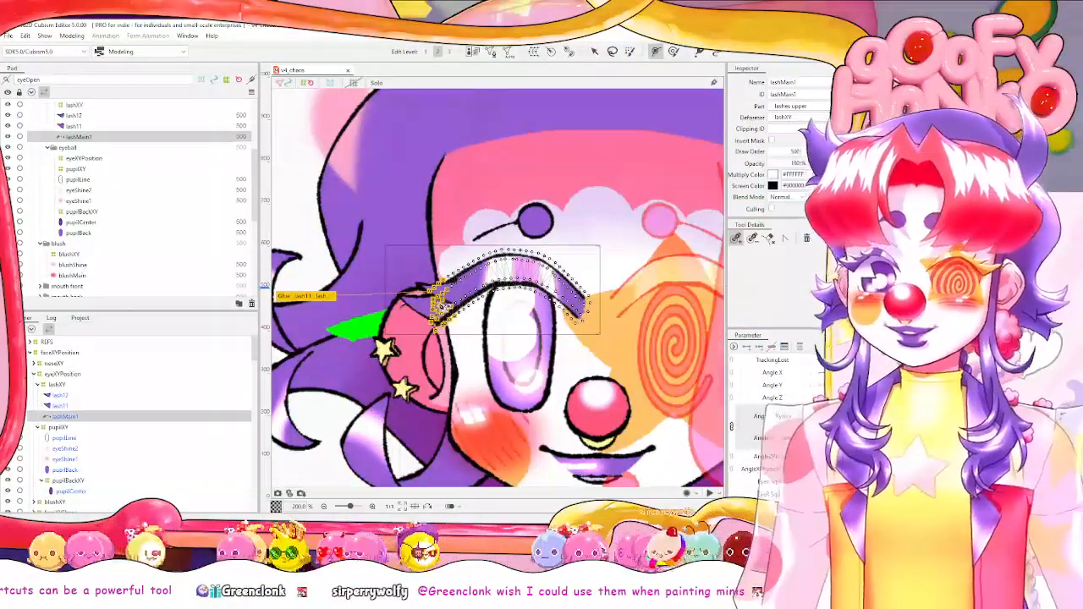
pyautogui.click(440, 303)
pyautogui.click(497, 271)
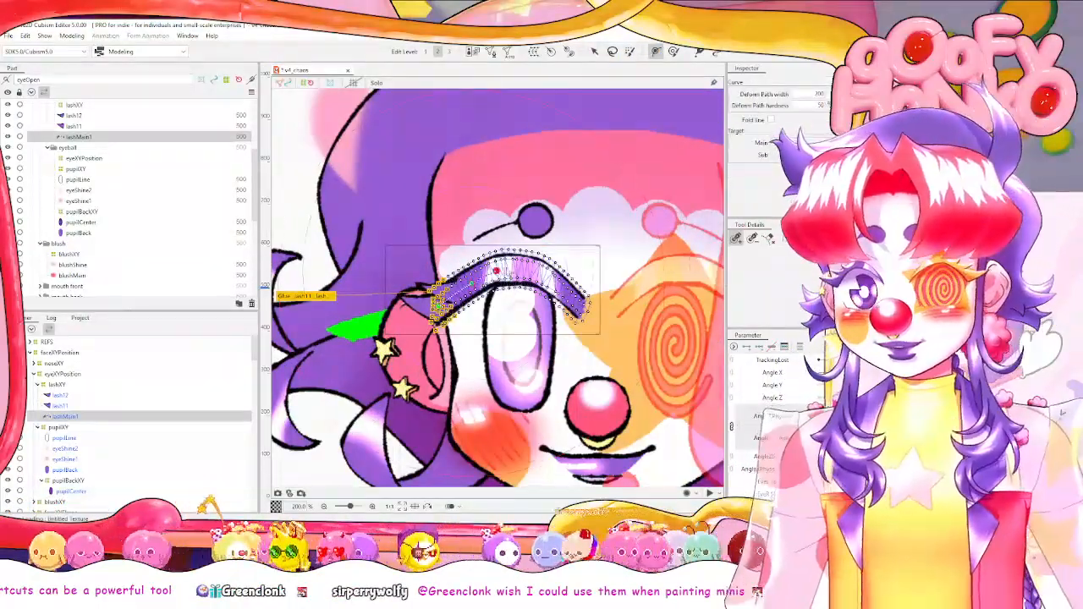
pyautogui.click(539, 270)
pyautogui.hotkey('ctrl', 'z')
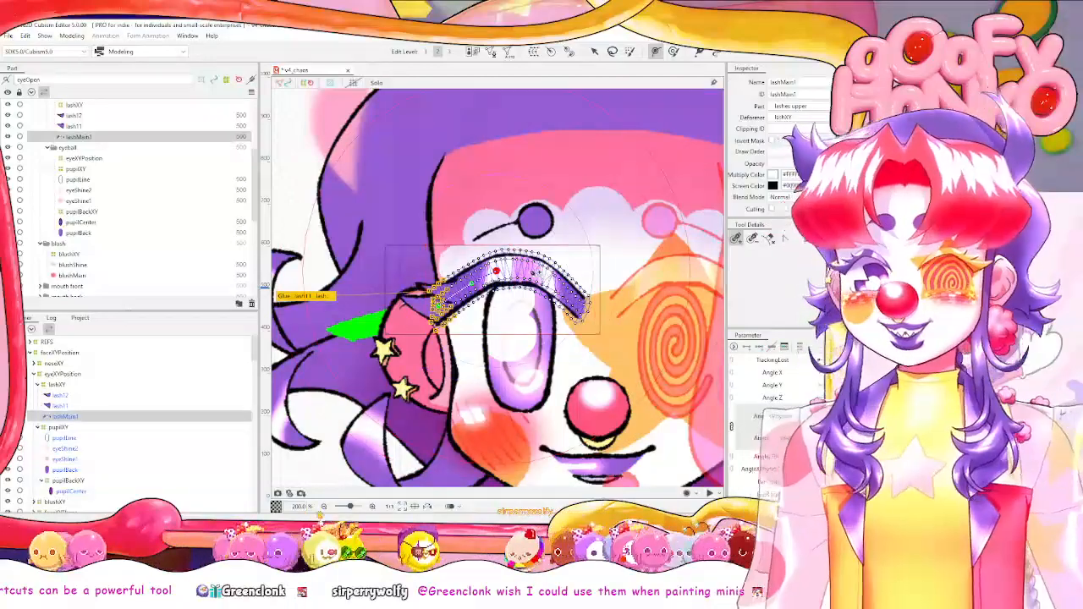
pyautogui.click(559, 287)
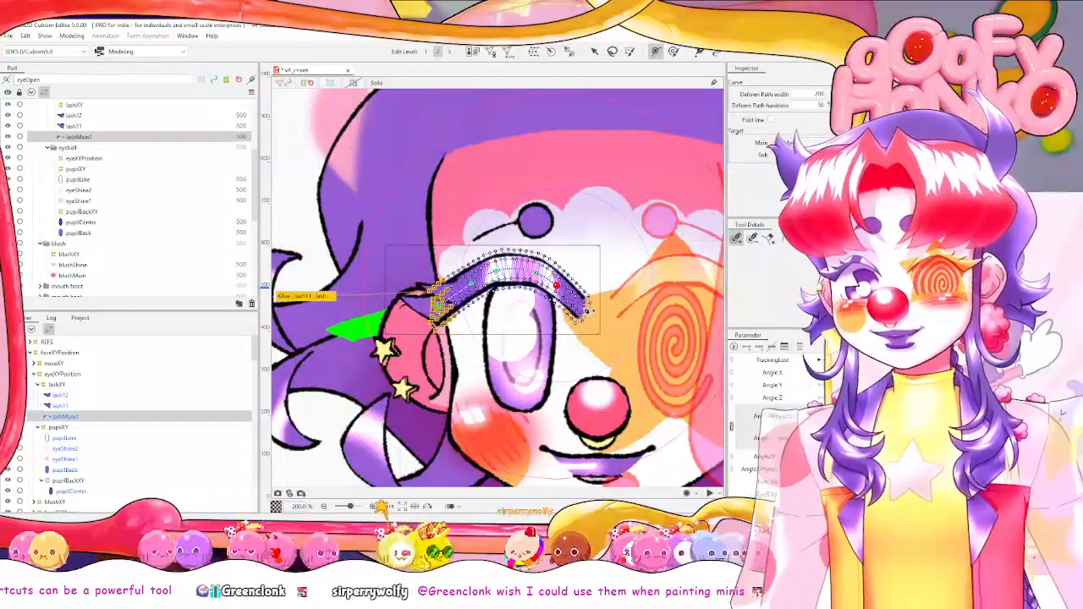
pyautogui.click(585, 309)
pyautogui.hotkey('ctrl', 'z')
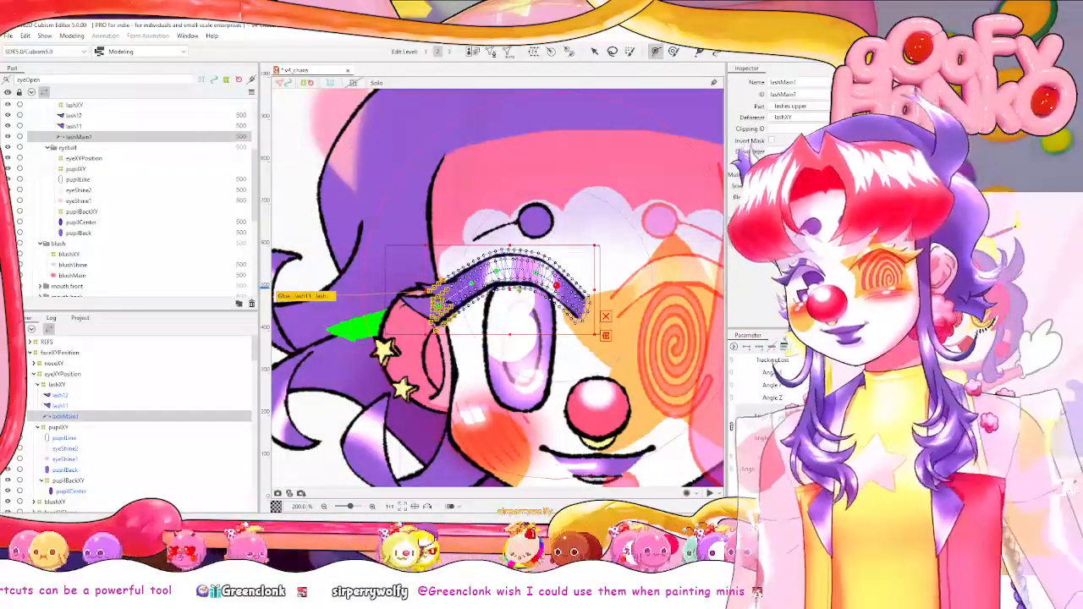
pyautogui.hotkey('ctrl', 'z')
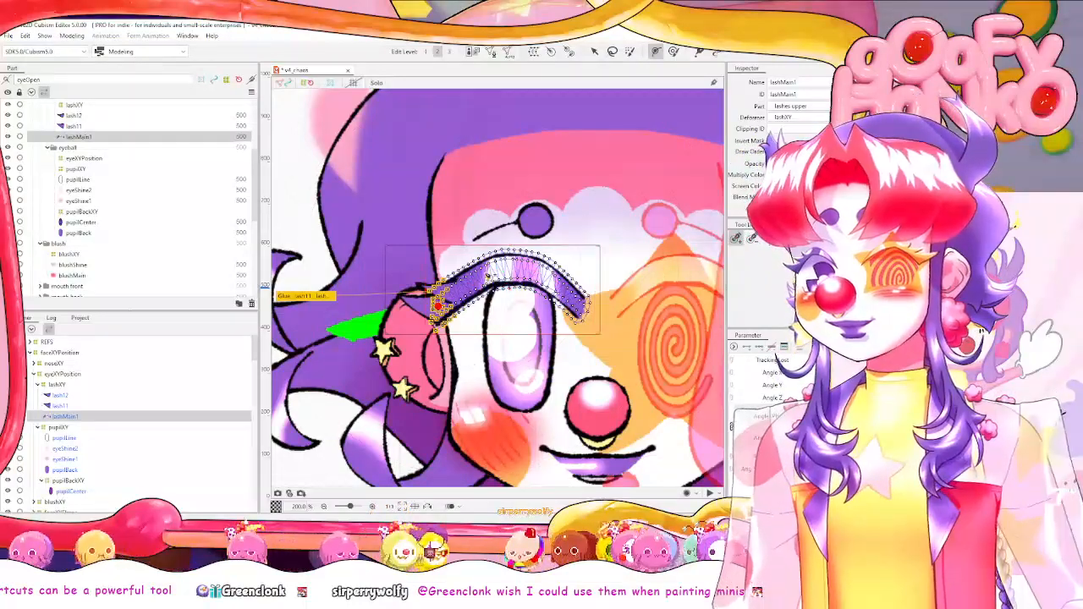
# Extend the lashMain1 deform path with two evenly spaced points along the arch and one at the inner end.
pyautogui.click(485, 272)
pyautogui.click(544, 274)
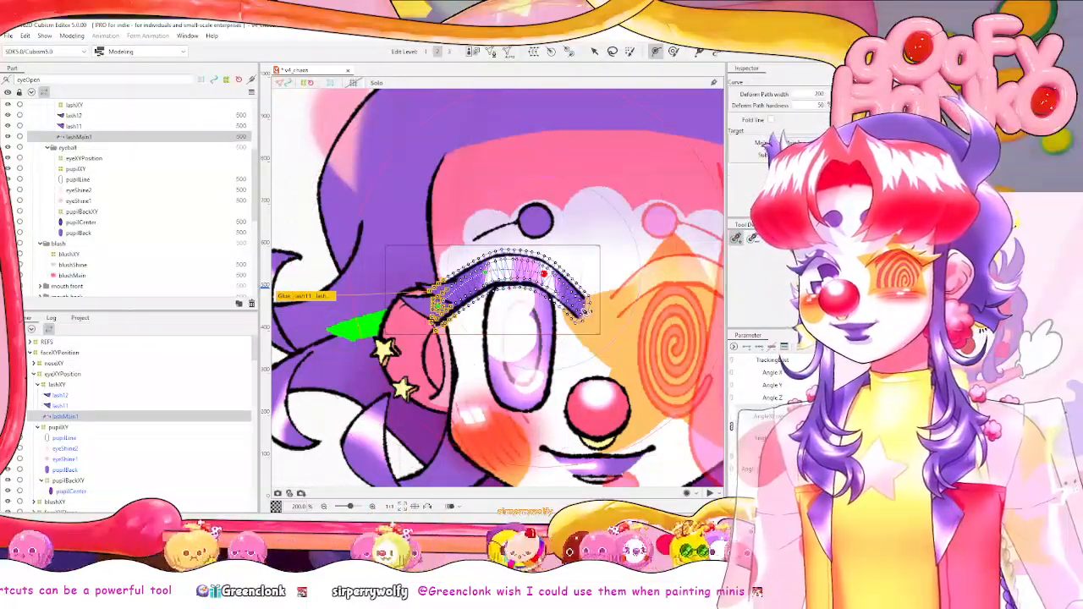
pyautogui.click(584, 314)
pyautogui.click(540, 275)
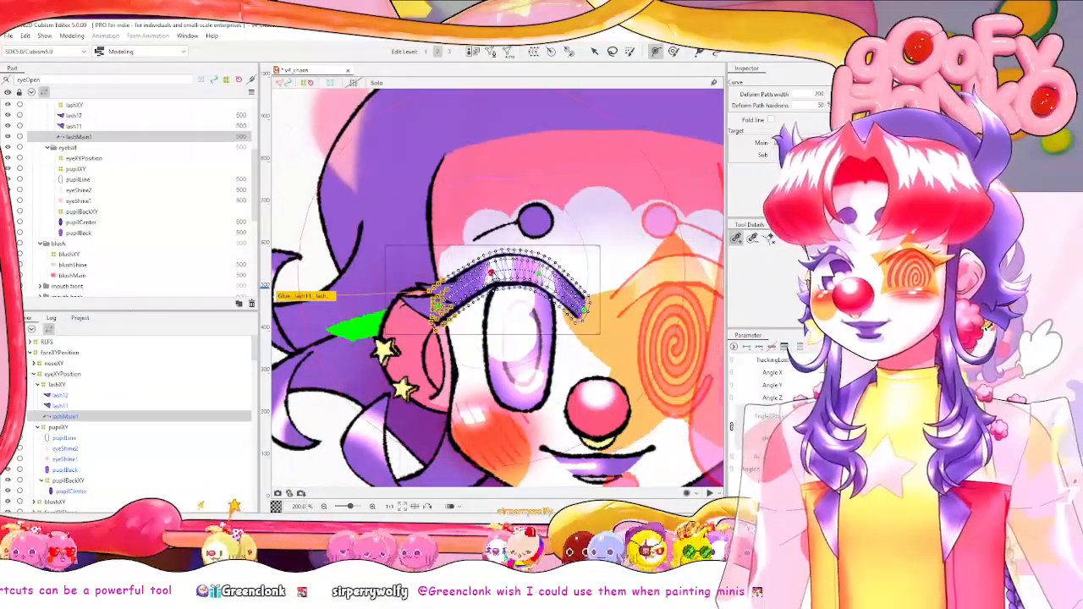
# Finish the lashMain1 deform path and add a two-point path along the lash11 mesh from its outer tip to its base.
pyautogui.click(492, 272)
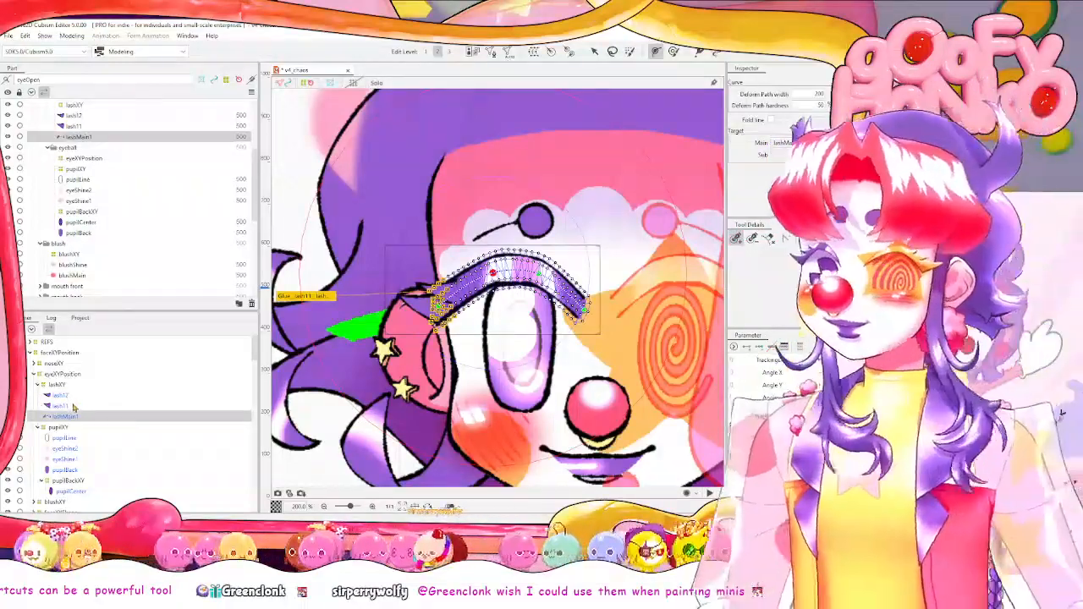
pyautogui.click(75, 407)
pyautogui.scroll(3, 424, 313)
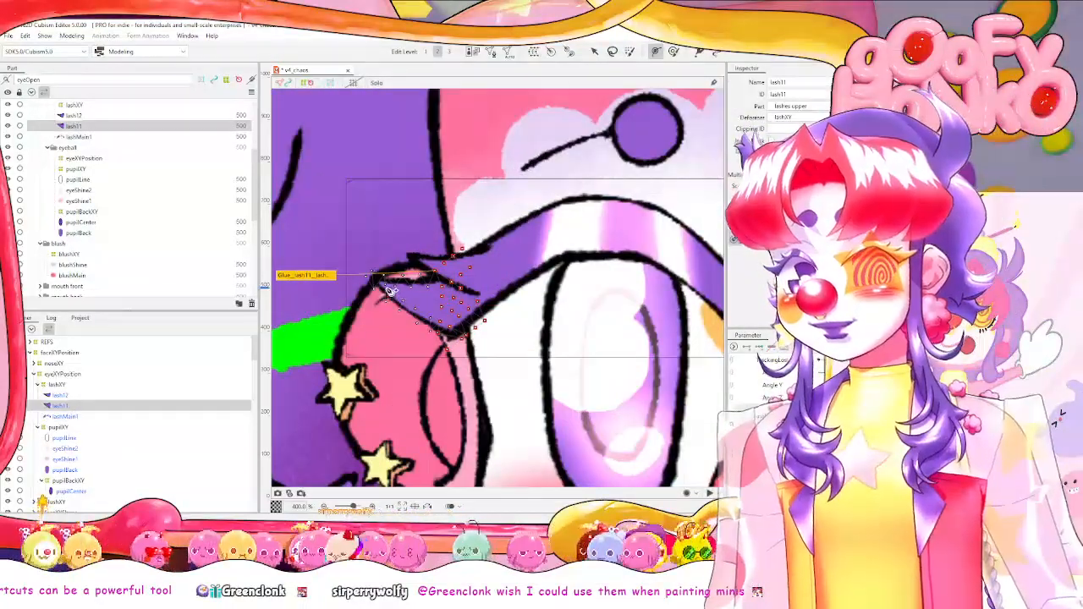
pyautogui.click(386, 288)
pyautogui.moveTo(454, 312); pyautogui.dragTo(382, 320)
# Add a two-point deform path along the lash12 mesh from its outer tip to its base and save the model.
pyautogui.click(63, 394)
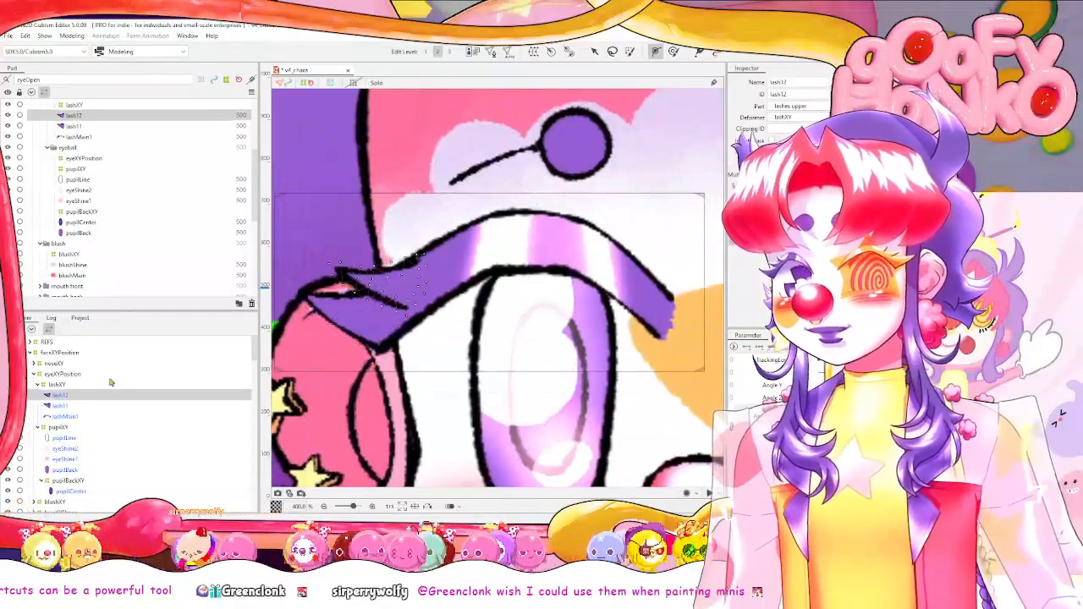
pyautogui.press('p')
pyautogui.click(358, 279)
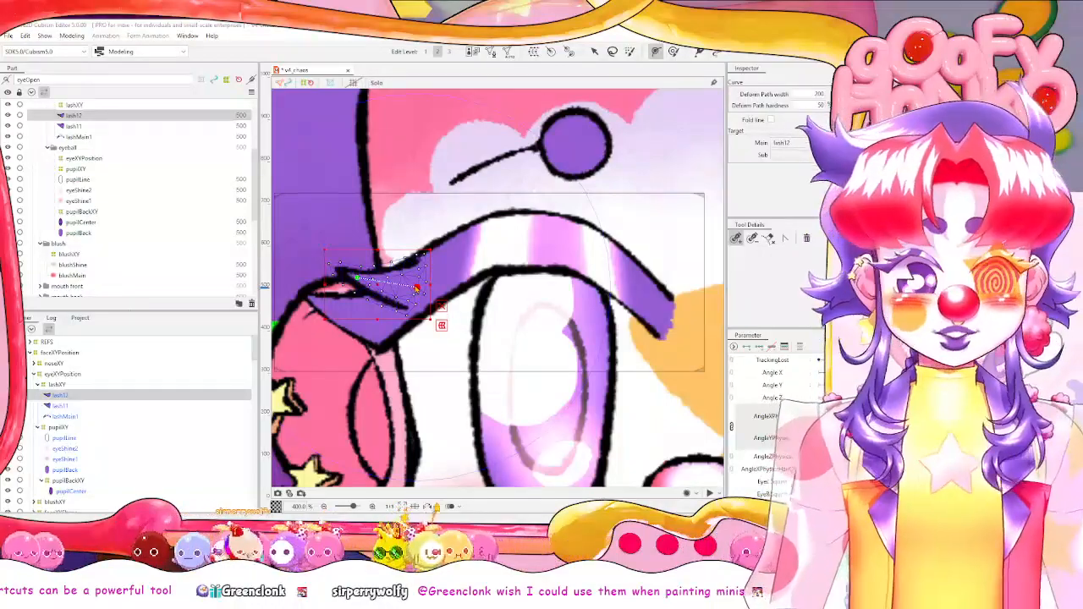
pyautogui.hotkey('ctrl', 's')
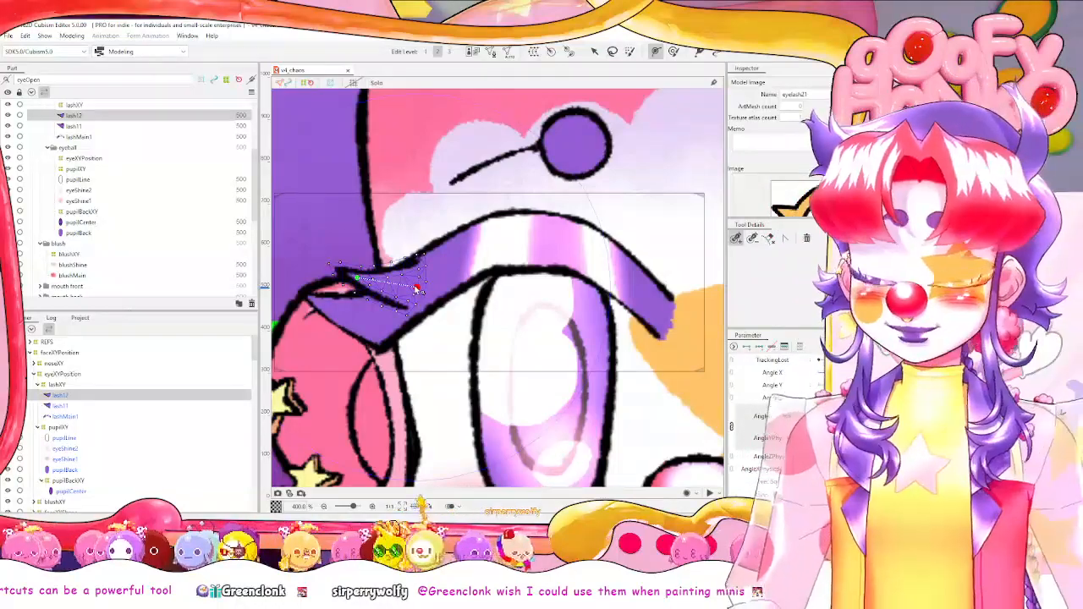
# Review the deform paths on the lashMain1, lash11 and lash12 meshes one after another.
pyautogui.scroll(-2, 418, 288)
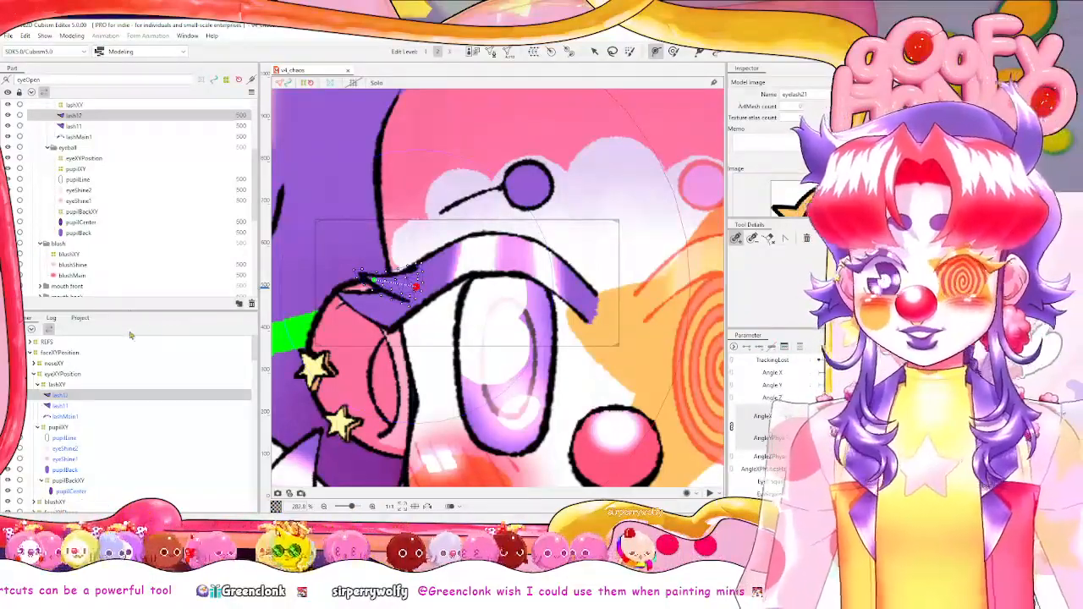
pyautogui.click(75, 417)
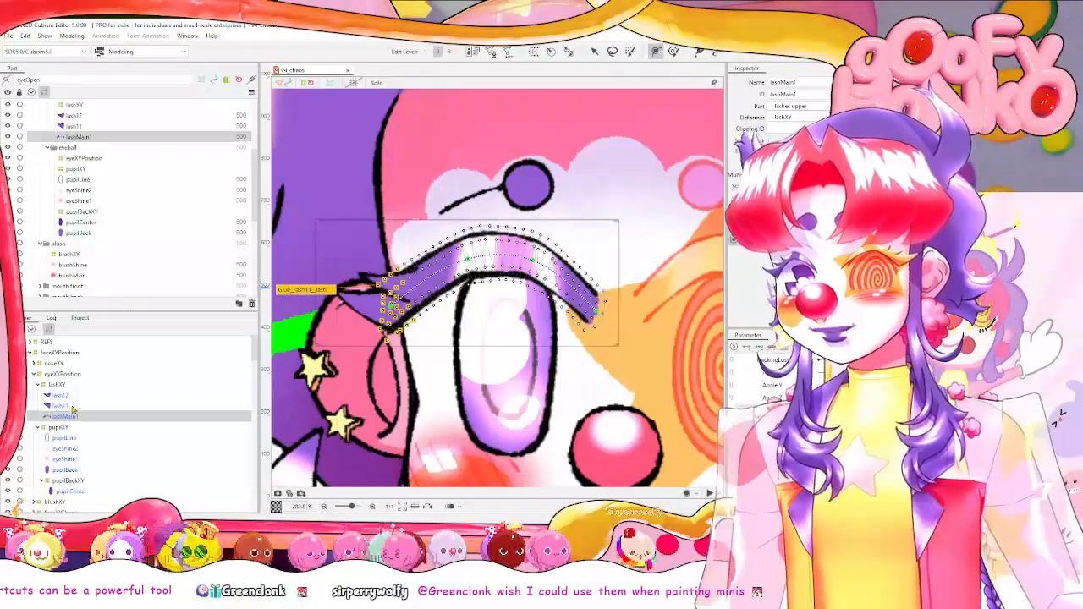
pyautogui.click(74, 406)
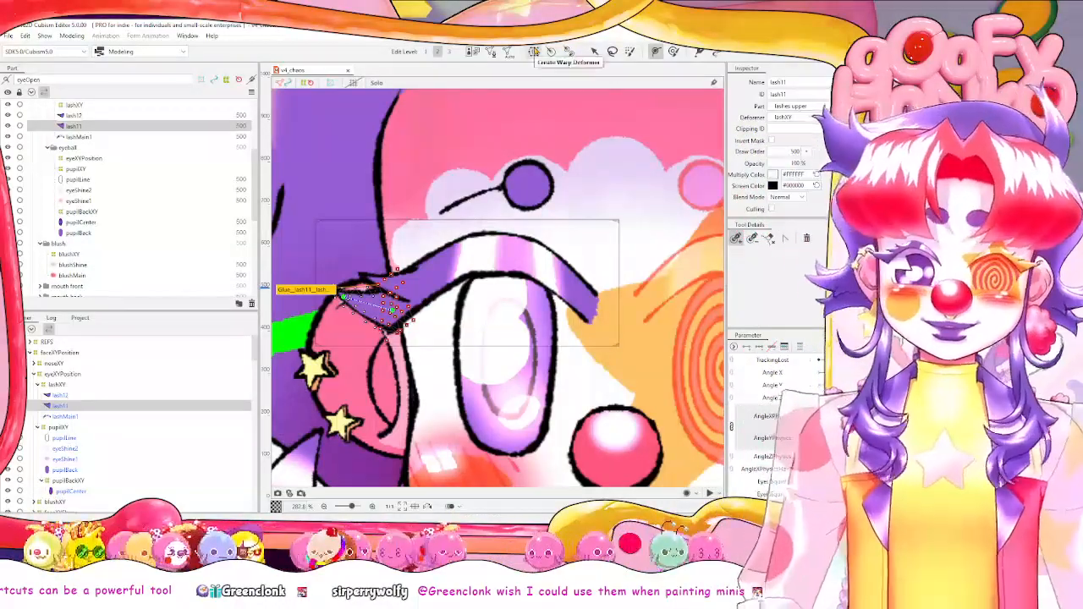
pyautogui.click(61, 395)
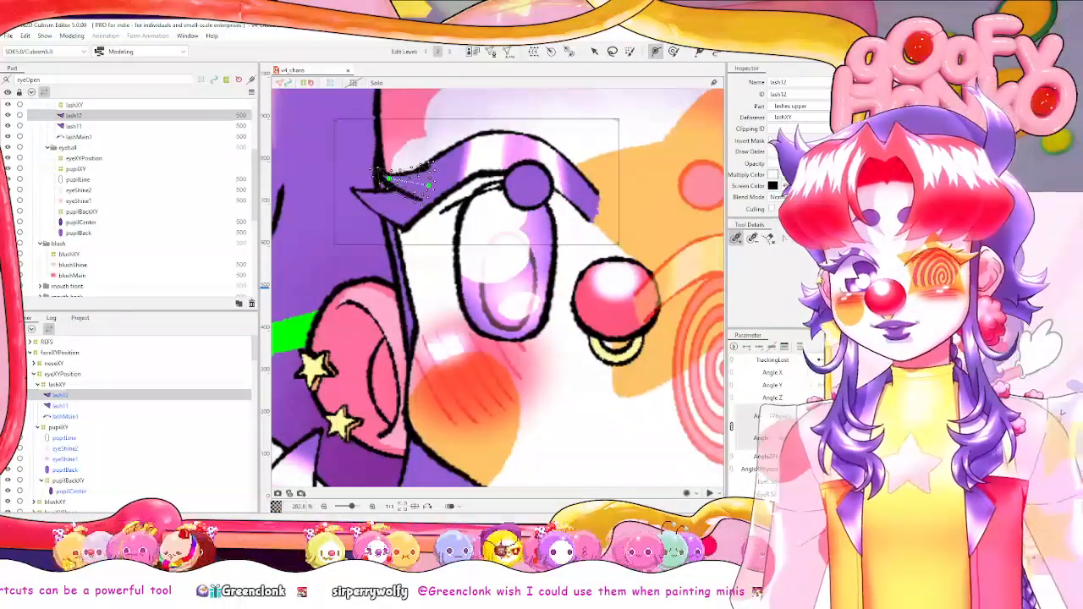
# Reshape the outer end of the lashXY deformer at the vertical head poses with a deform brush about 180 in size.
pyautogui.click(56, 385)
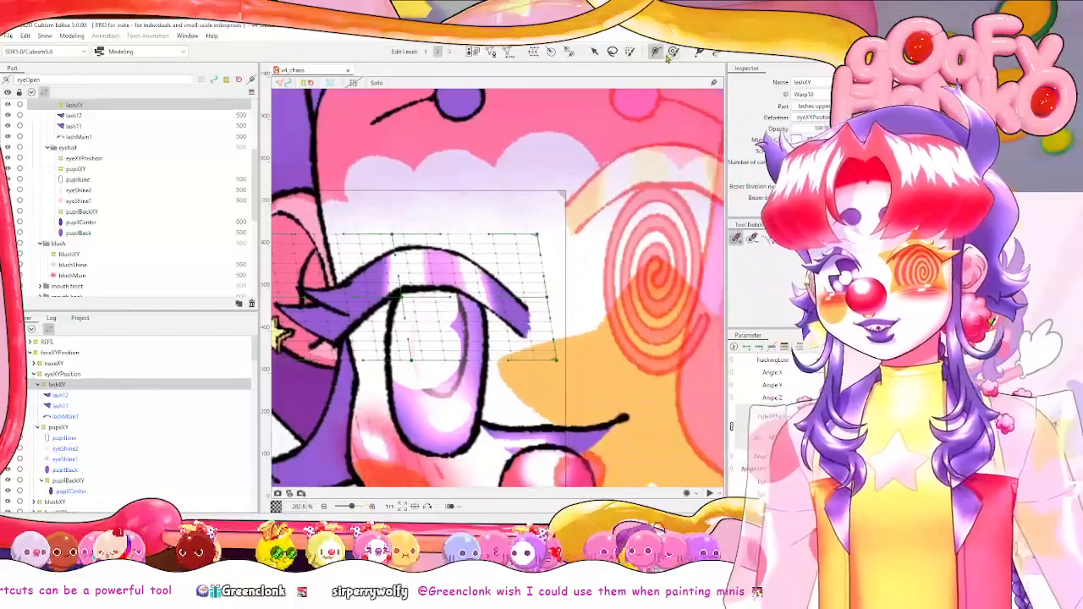
pyautogui.click(670, 53)
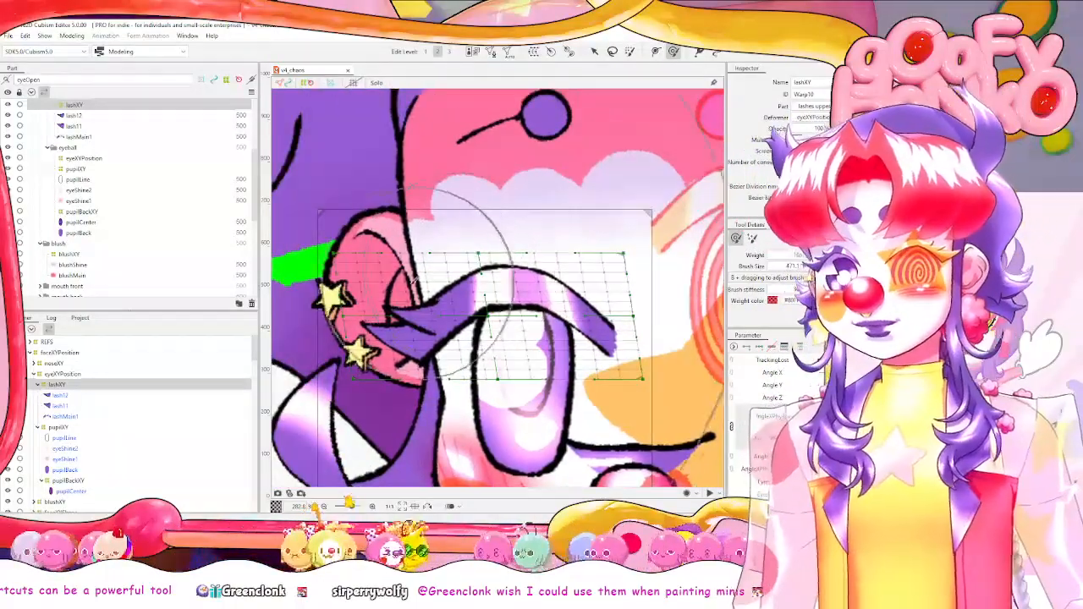
pyautogui.moveTo(304, 291); pyautogui.dragTo(241, 291)
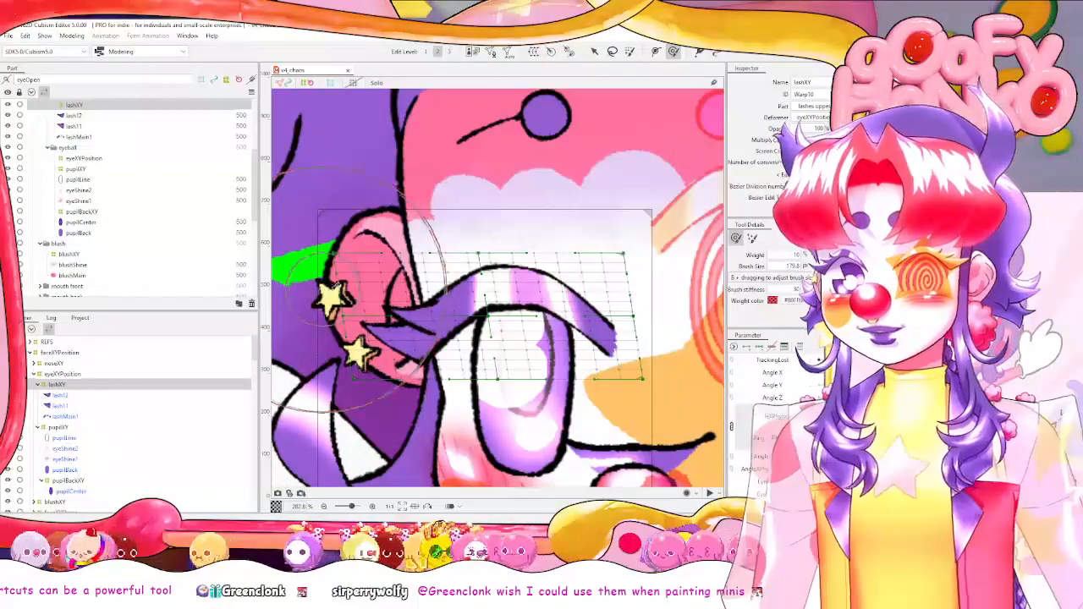
pyautogui.moveTo(359, 293)
pyautogui.mouseDown()
pyautogui.moveTo(338, 414)
pyautogui.moveTo(372, 309)
pyautogui.moveTo(365, 385)
pyautogui.mouseUp()
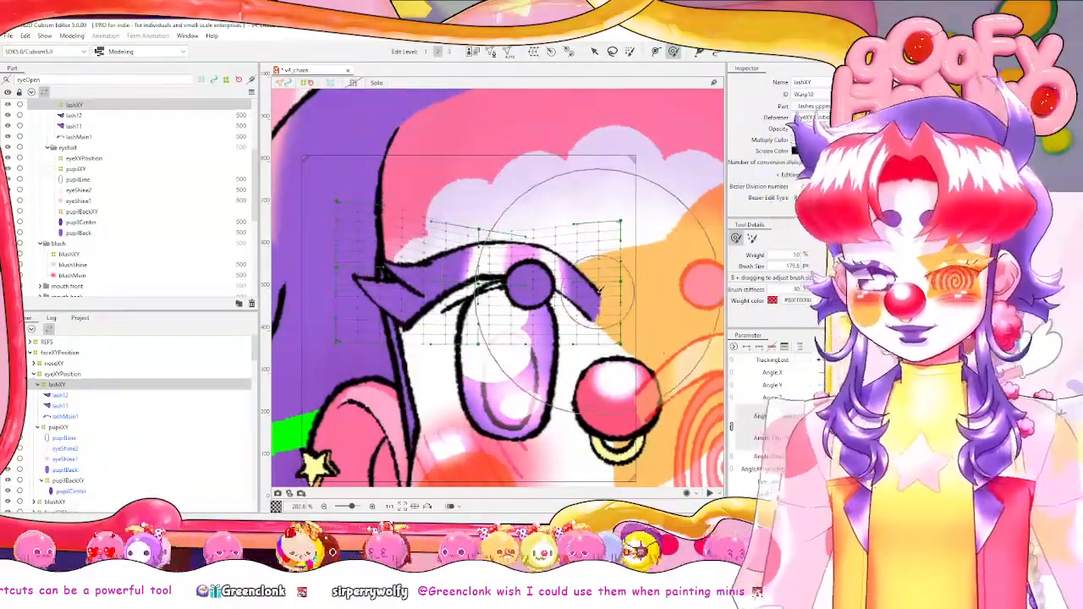
# Reshape the inner end of the lashXY deformer at the head-up and head-down poses with a smaller deform brush.
pyautogui.press('b')
pyautogui.moveTo(522, 298); pyautogui.dragTo(453, 301)
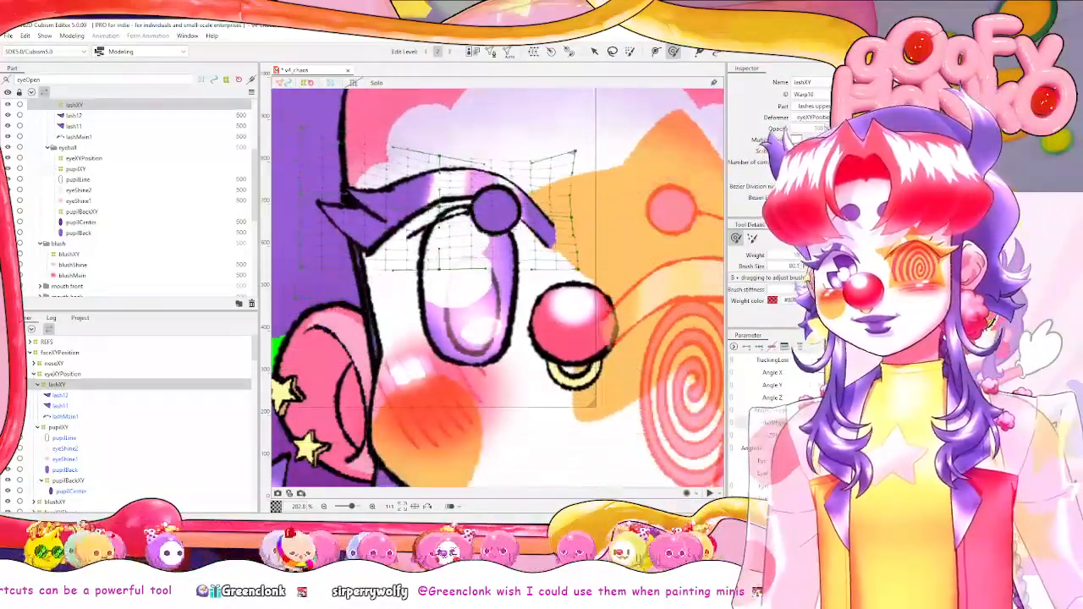
pyautogui.scroll(3, 567, 376)
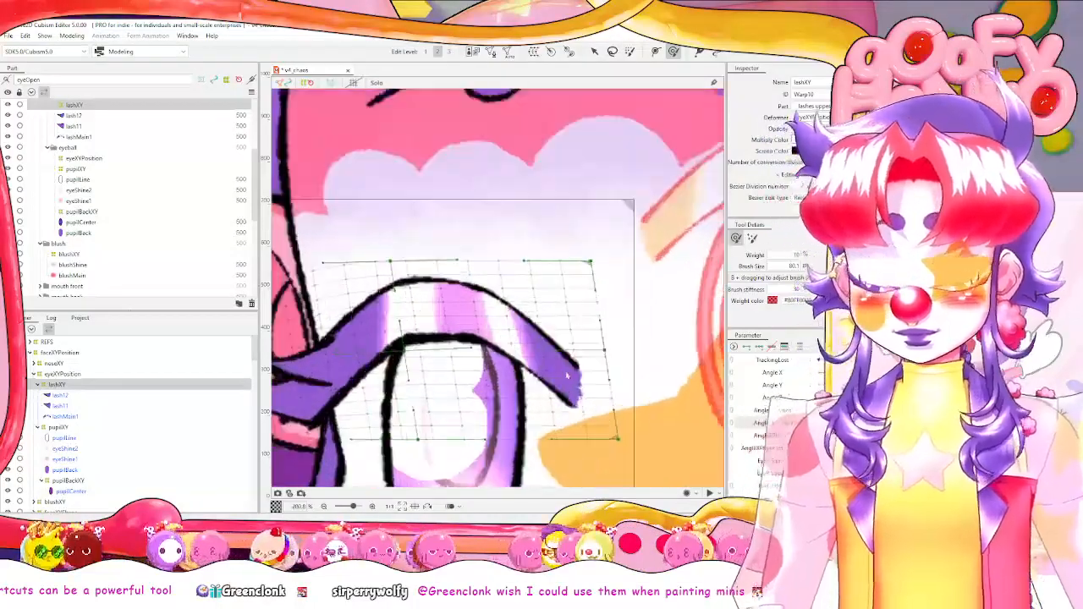
pyautogui.moveTo(567, 376)
pyautogui.mouseDown()
pyautogui.moveTo(581, 338)
pyautogui.moveTo(571, 290)
pyautogui.moveTo(592, 291)
pyautogui.moveTo(583, 253)
pyautogui.mouseUp()
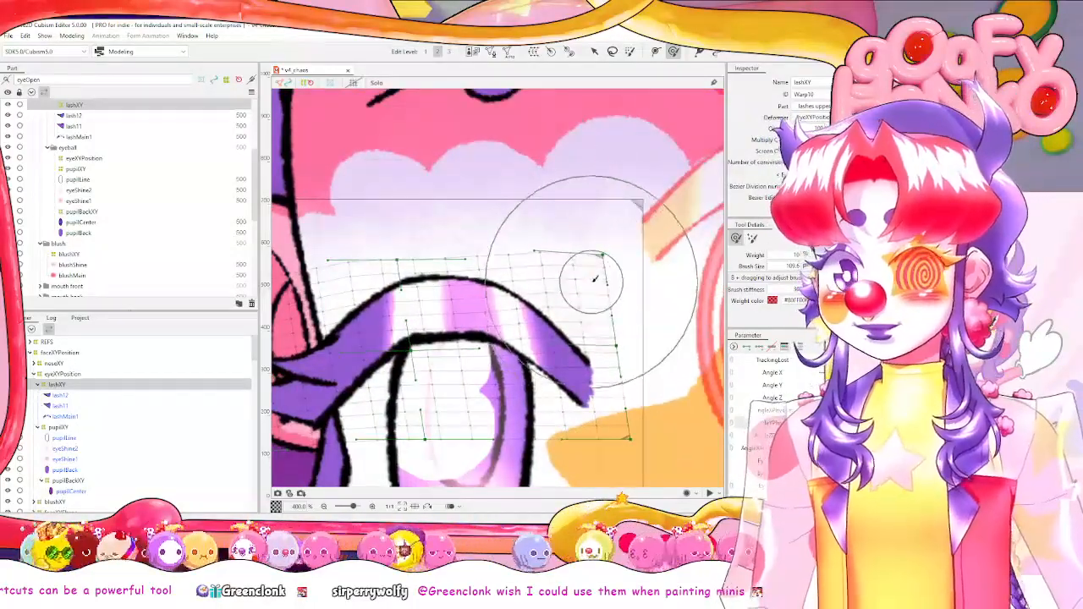
# Stretch the lashXY deformer slightly outward at one turned-head pose and brush its outer lash end into shape at the opposite turn.
pyautogui.scroll(-2, 527, 300)
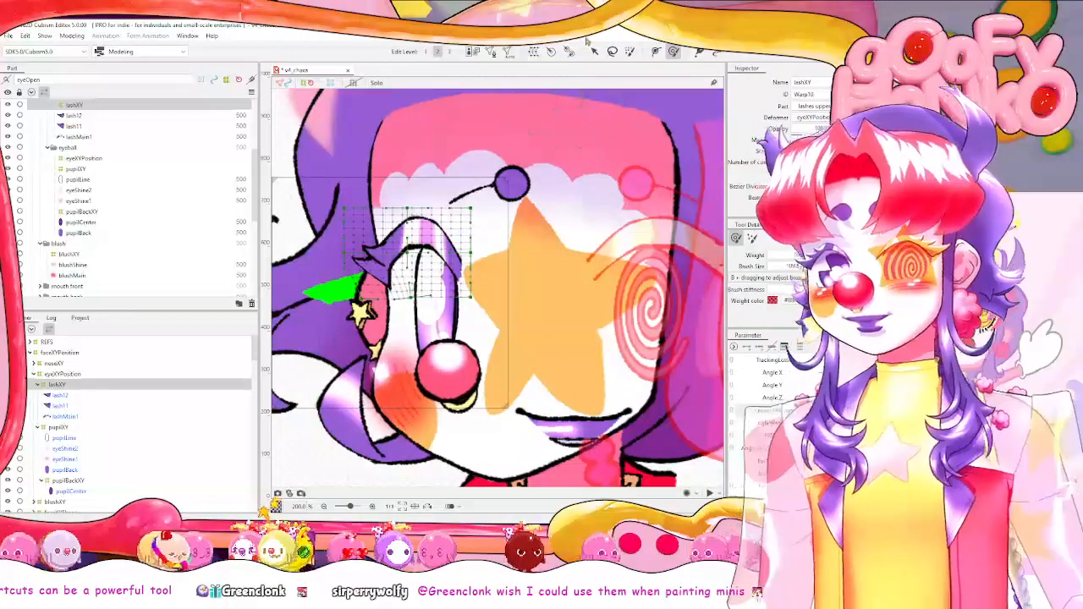
pyautogui.click(594, 53)
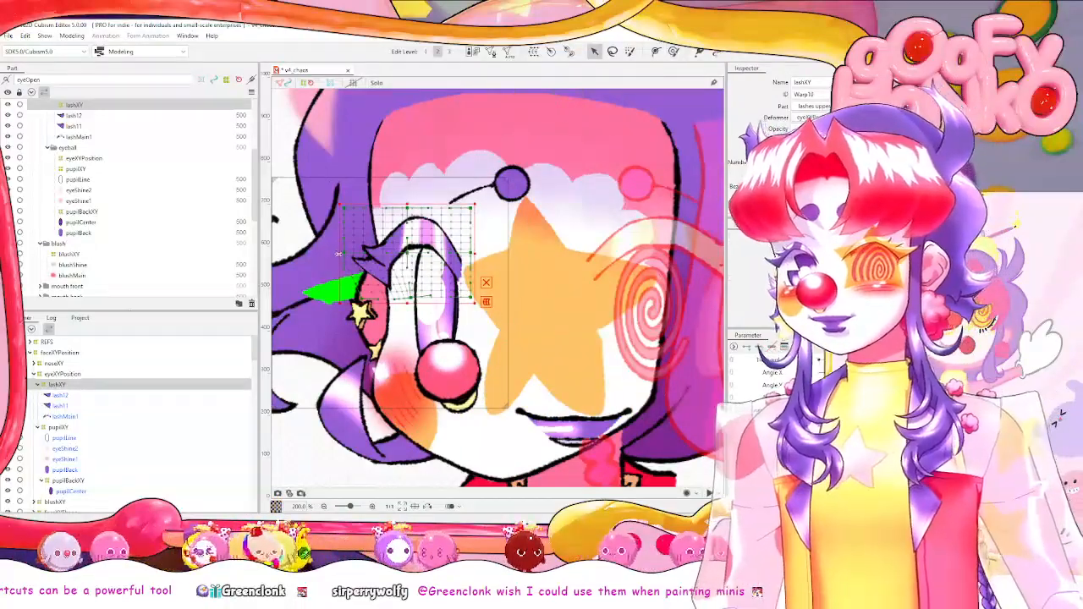
pyautogui.moveTo(329, 254); pyautogui.dragTo(324, 255)
pyautogui.moveTo(821, 373)
pyautogui.mouseDown()
pyautogui.moveTo(885, 373)
pyautogui.moveTo(841, 373)
pyautogui.mouseUp()
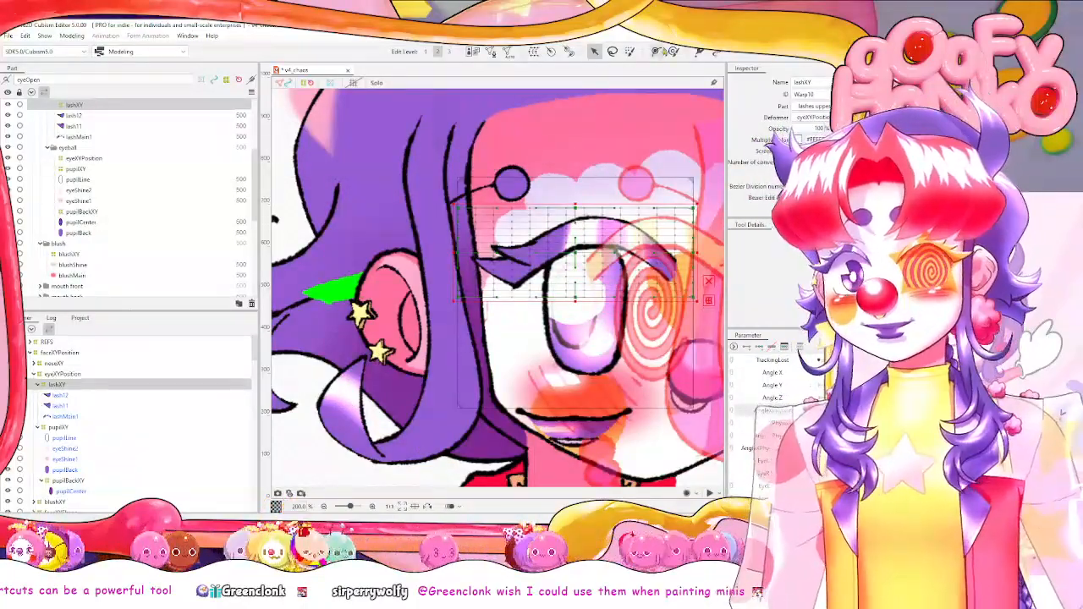
pyautogui.click(673, 50)
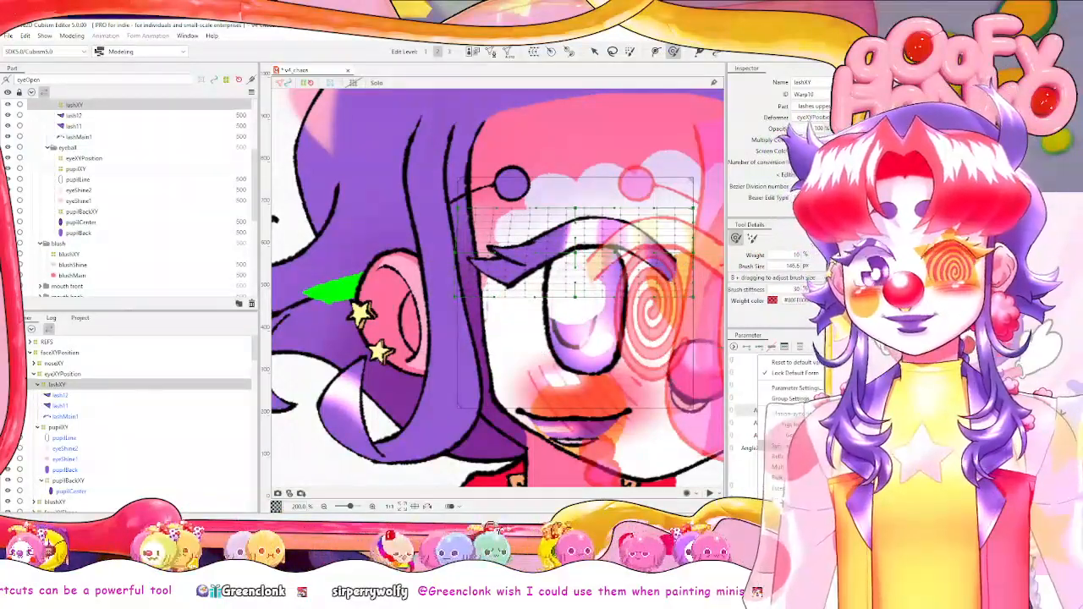
pyautogui.press('Escape')
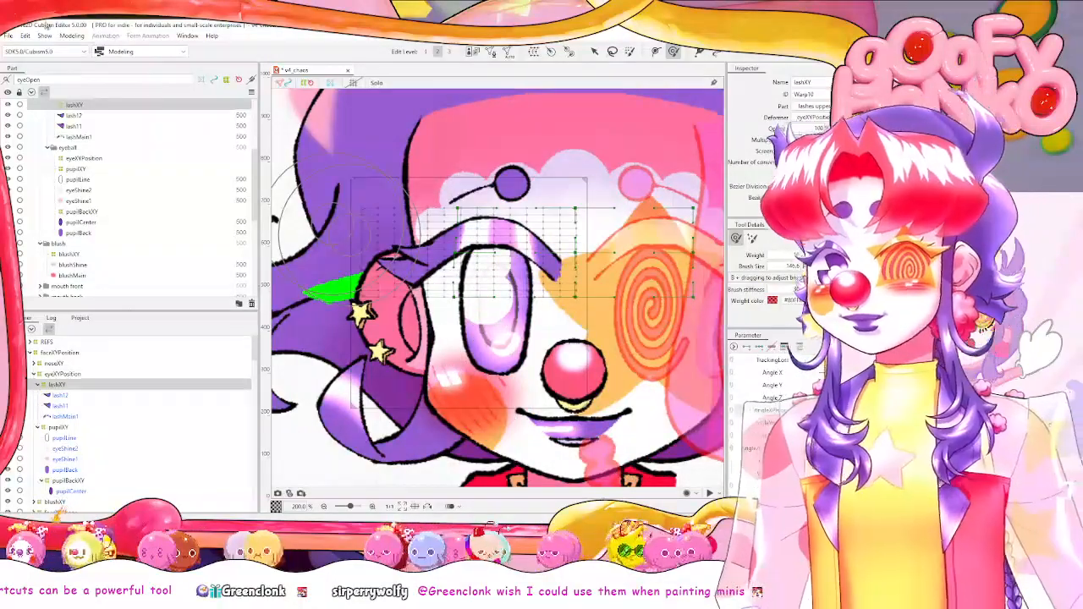
# Preview the lash motion in the physics settings with a wider model view, then return to the model.
pyautogui.click(71, 35)
pyautogui.click(116, 236)
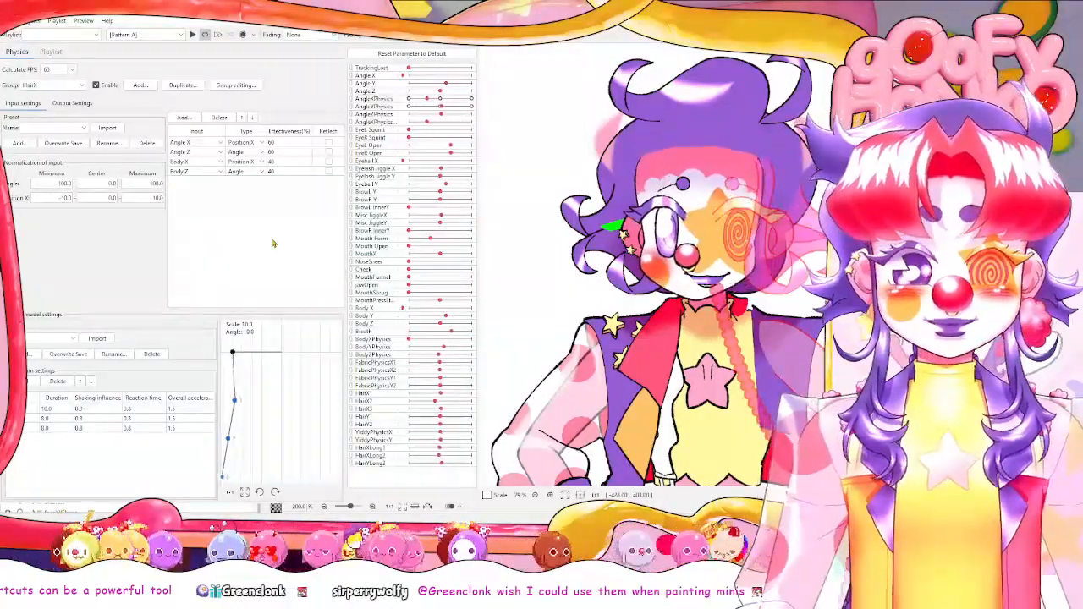
pyautogui.moveTo(344, 254); pyautogui.dragTo(218, 254)
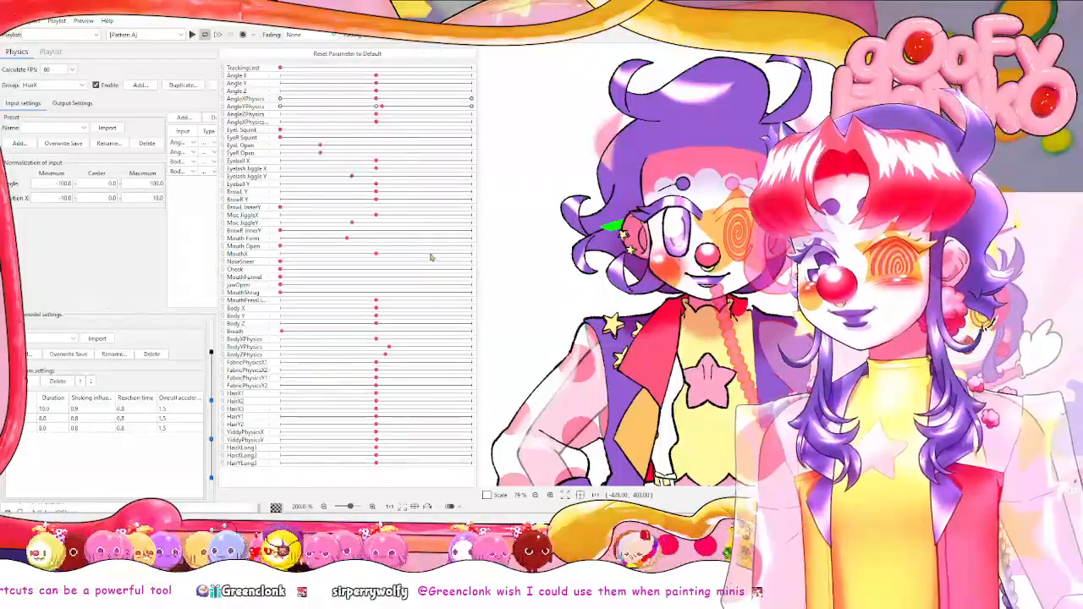
pyautogui.moveTo(478, 247); pyautogui.dragTo(282, 247)
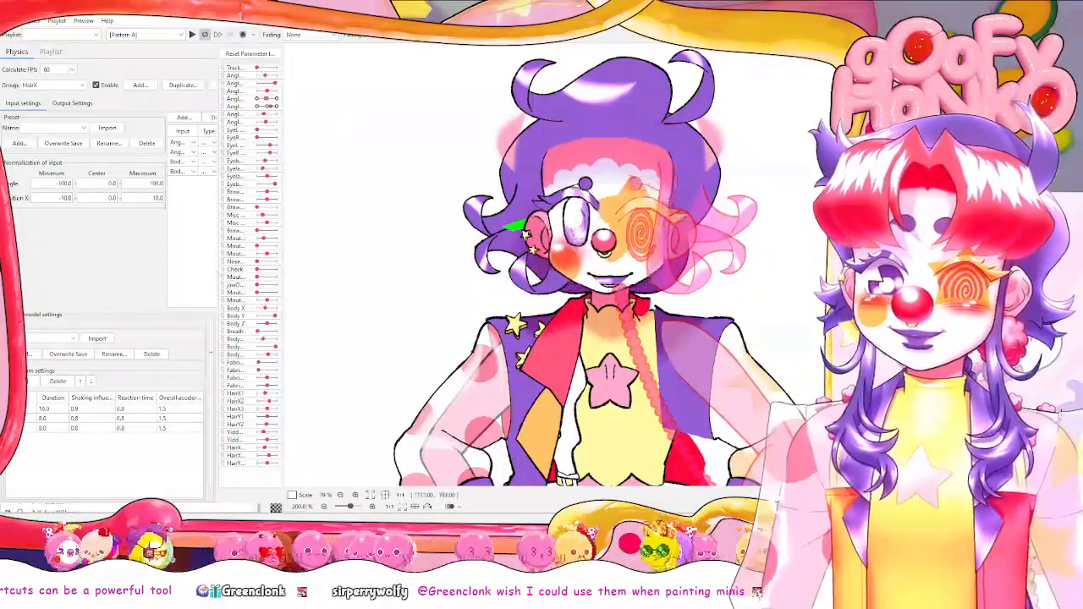
pyautogui.press('Escape')
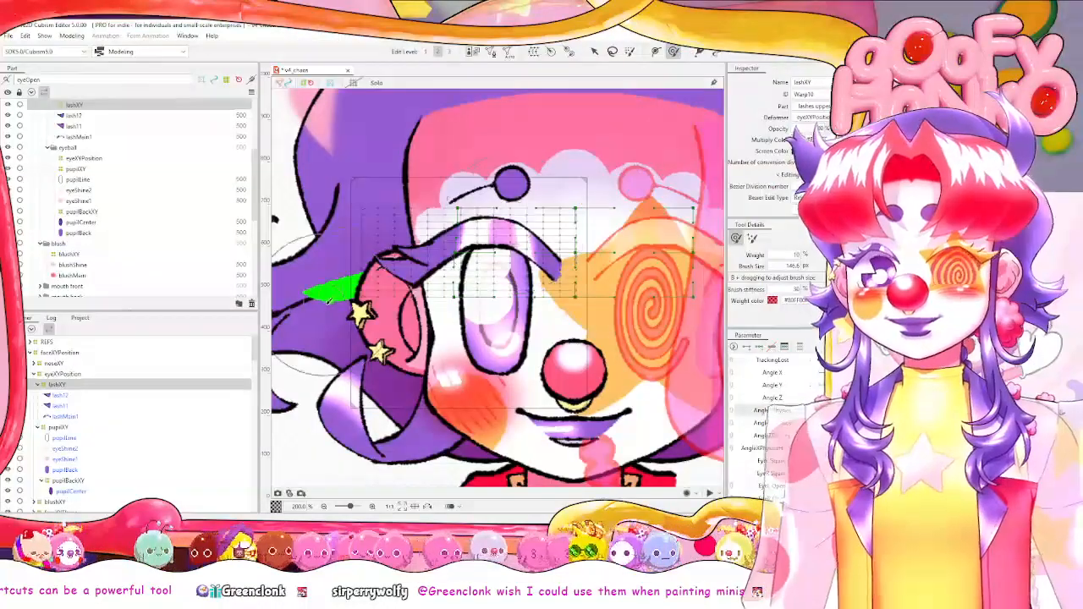
# Adjust the blushXY deformer's poses for the head angles and return the head to neutral.
pyautogui.click(70, 254)
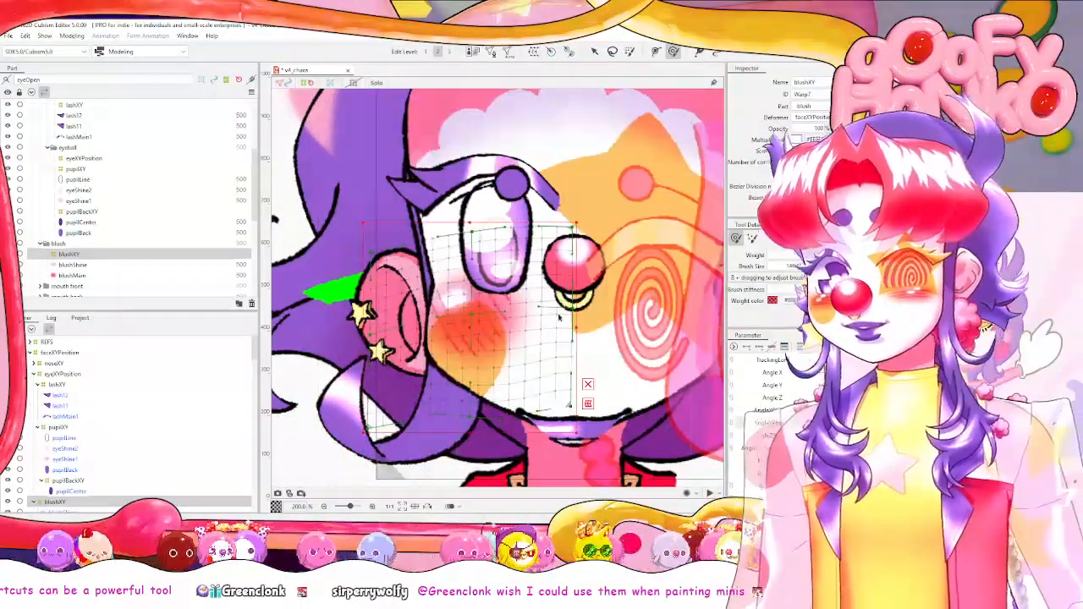
pyautogui.press('v')
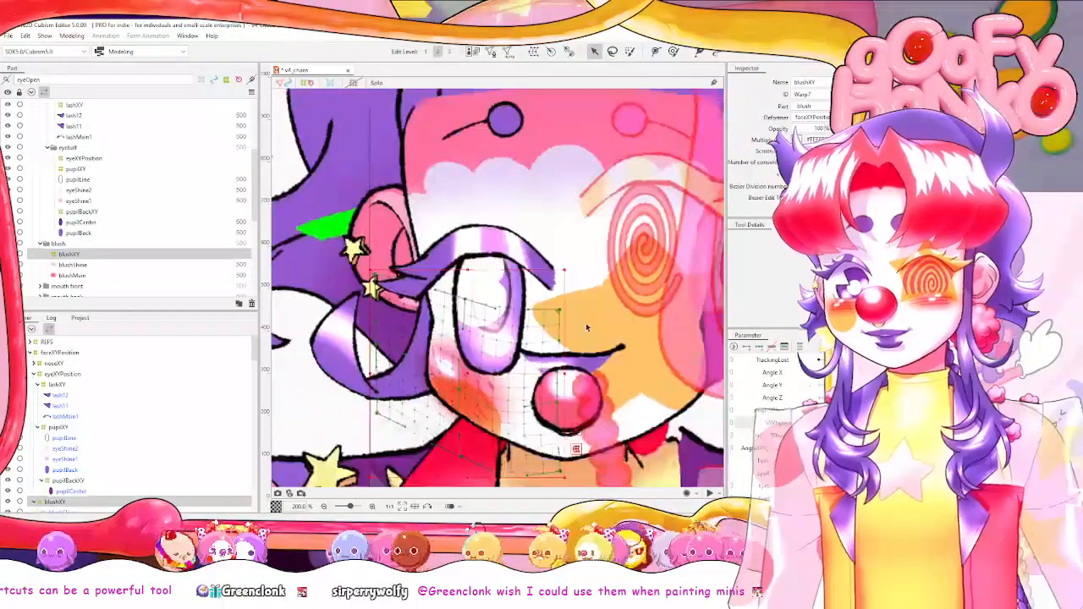
pyautogui.scroll(-2, 525, 301)
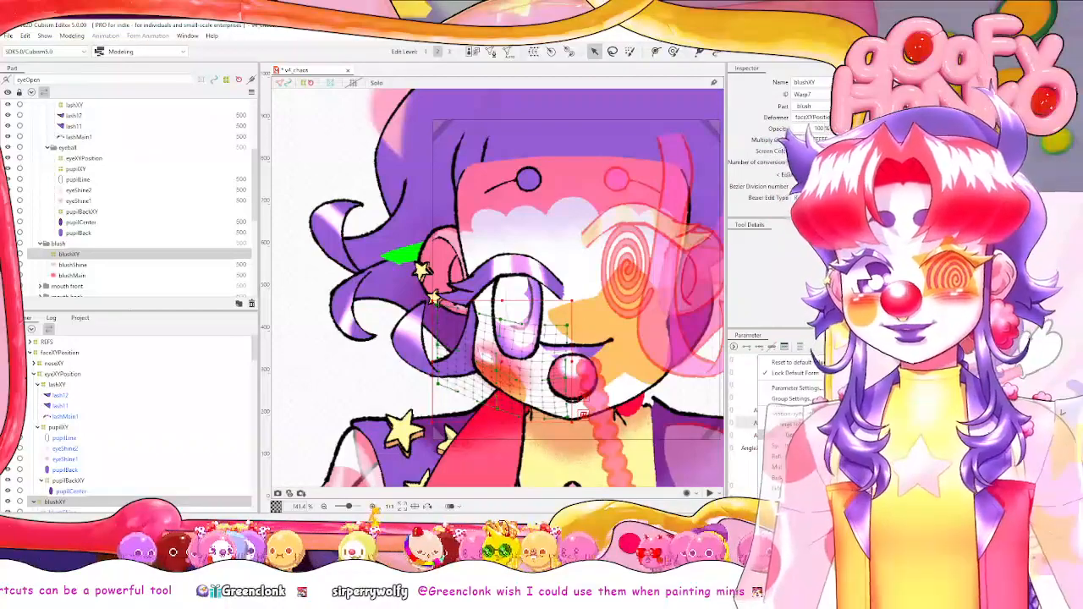
pyautogui.click(796, 435)
# Examine how the blush and face follow head and body movement in the physics preview, and return to the model.
pyautogui.click(72, 35)
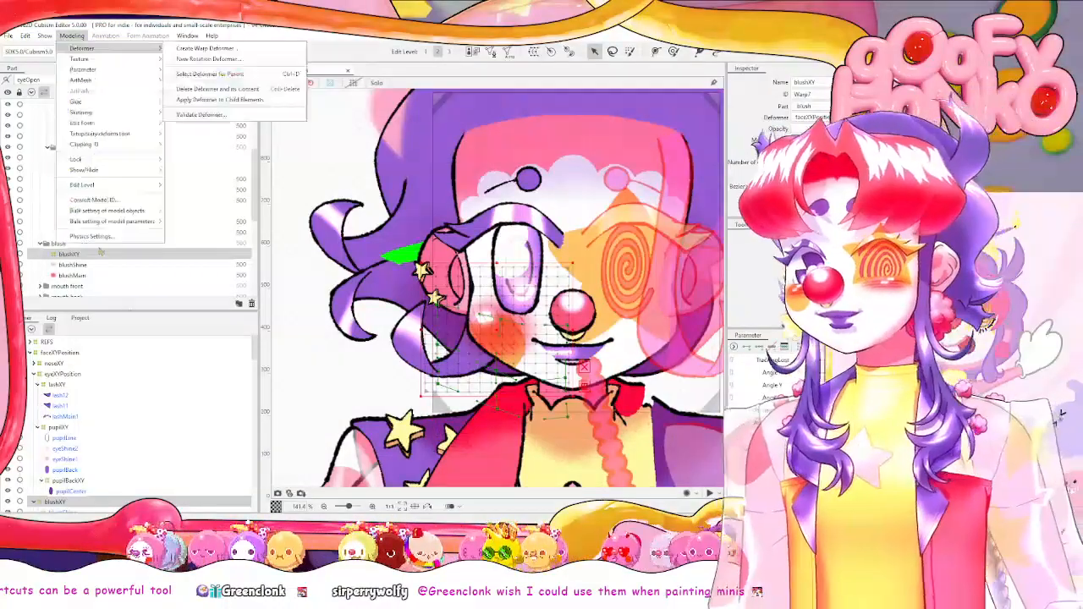
pyautogui.click(116, 227)
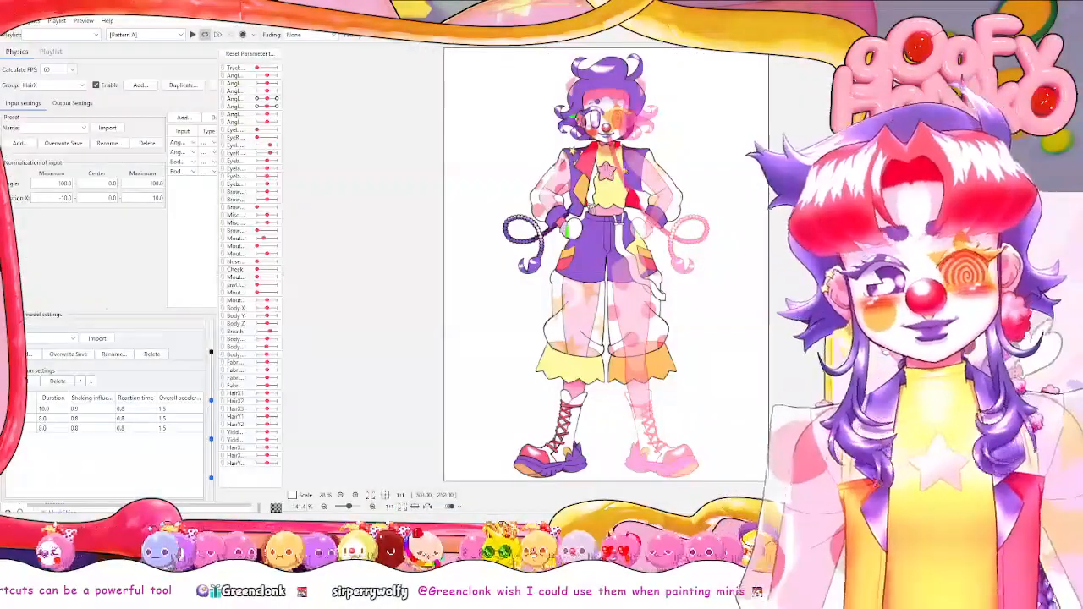
pyautogui.scroll(2, 556, 266)
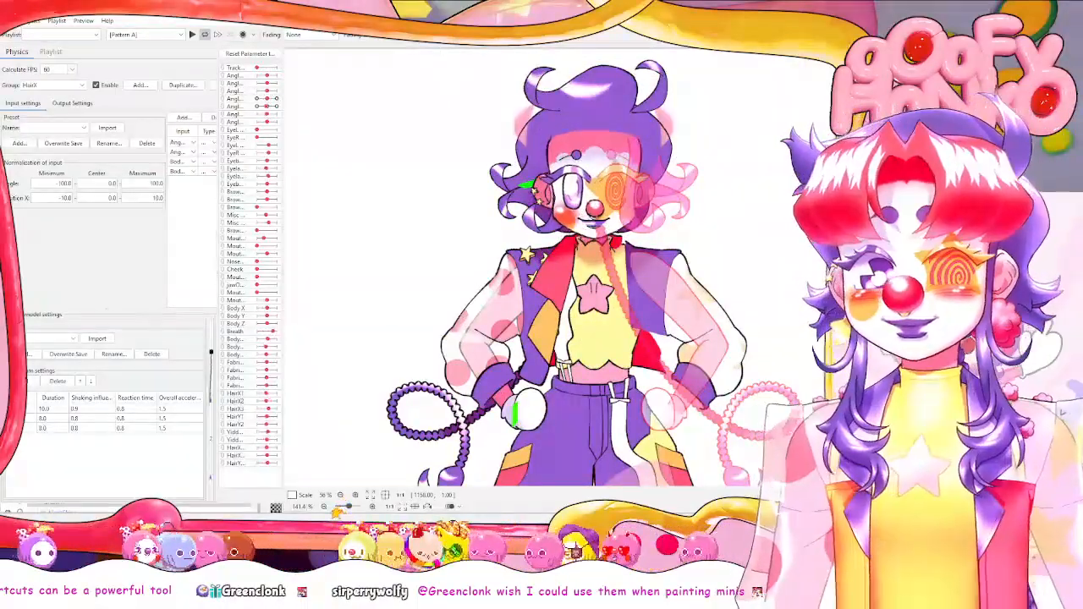
pyautogui.press('Escape')
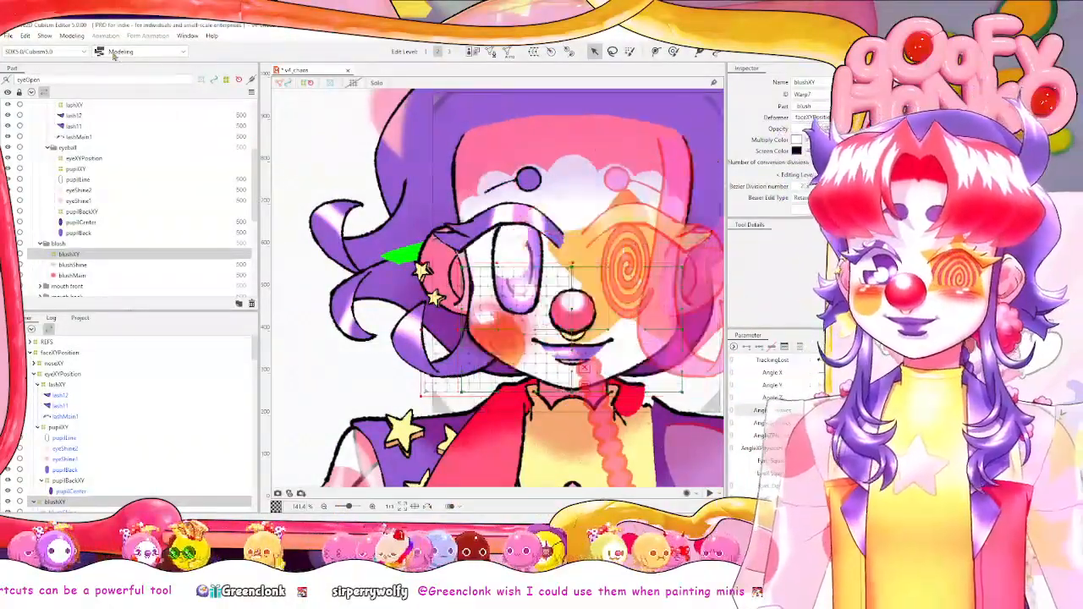
pyautogui.click(73, 35)
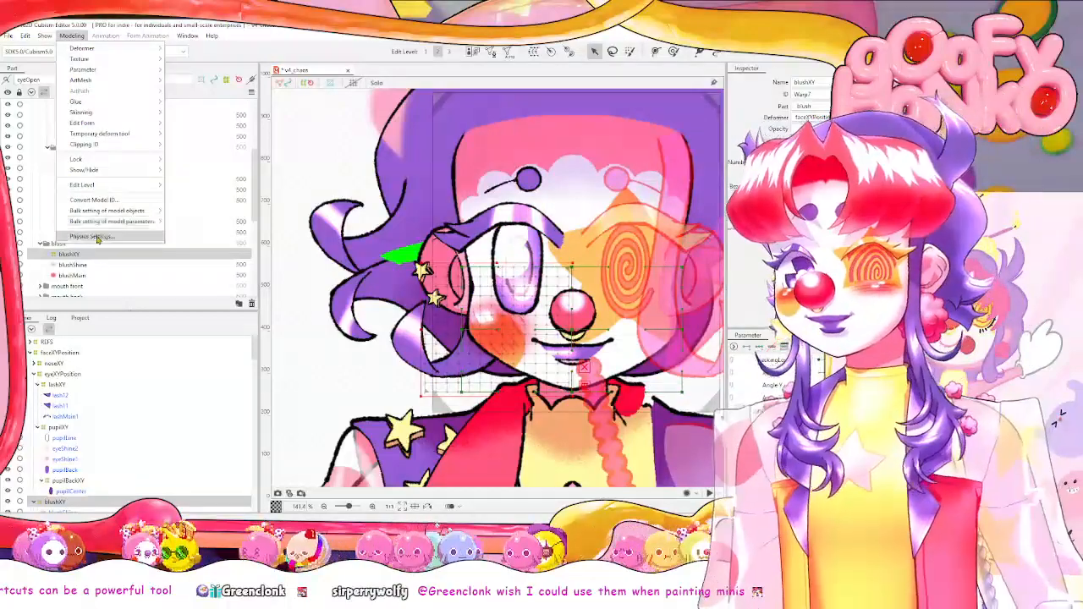
pyautogui.click(102, 234)
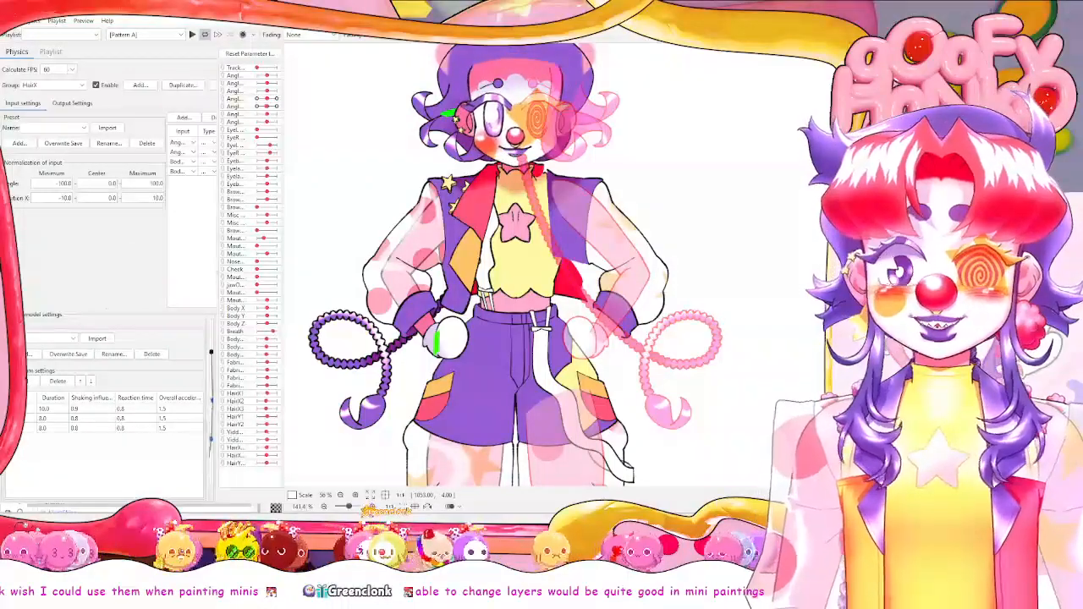
pyautogui.hotkey('alt', 'Tab')
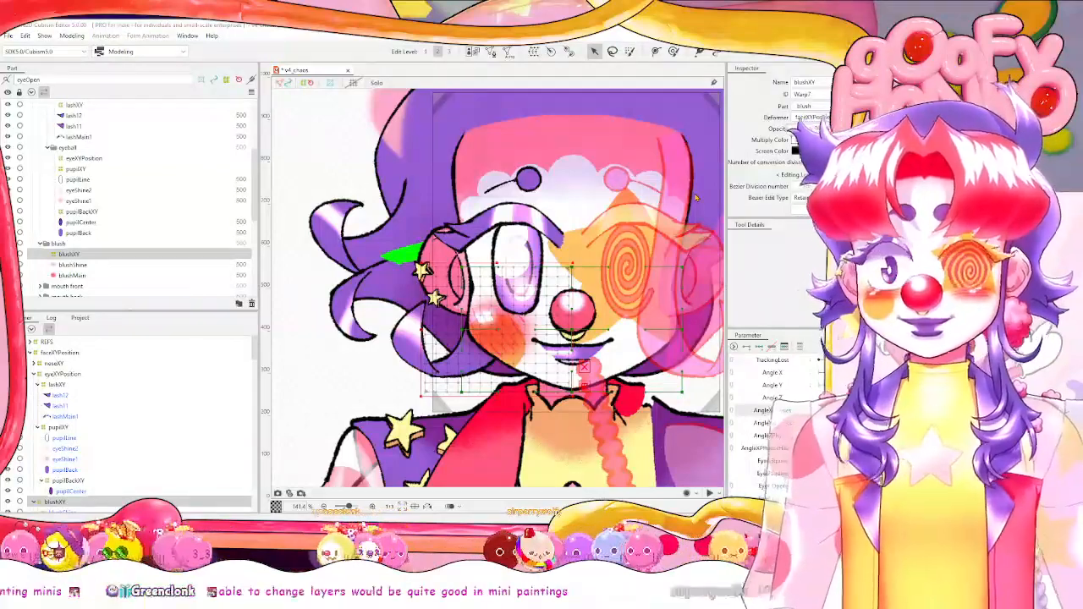
# Save the model and examine how the blush sits on the cheek across the horizontal and vertical head-angle poses.
pyautogui.hotkey('ctrl', 's')
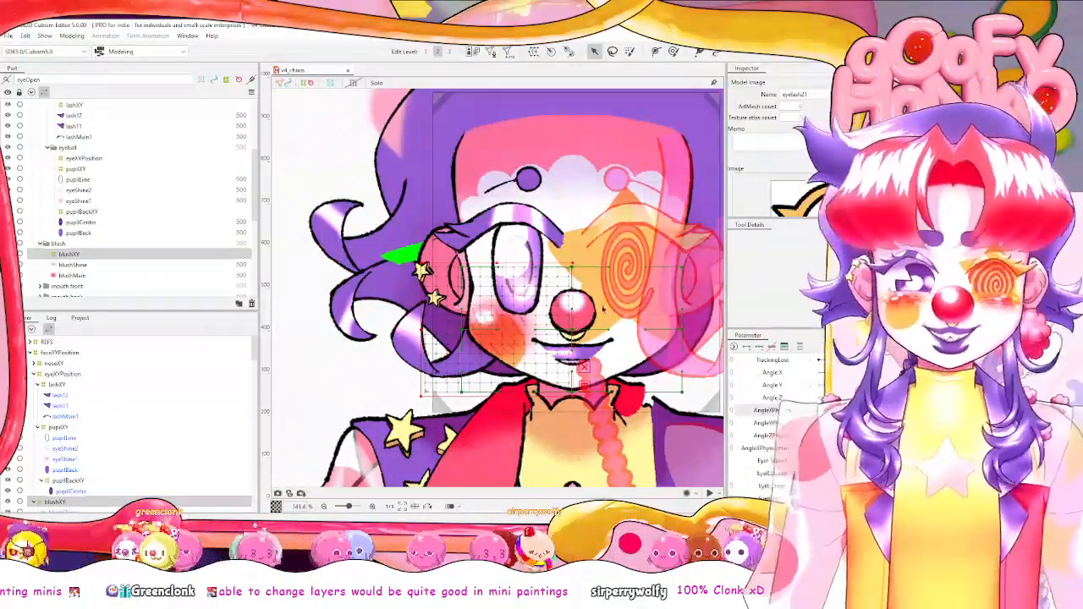
pyautogui.click(880, 410)
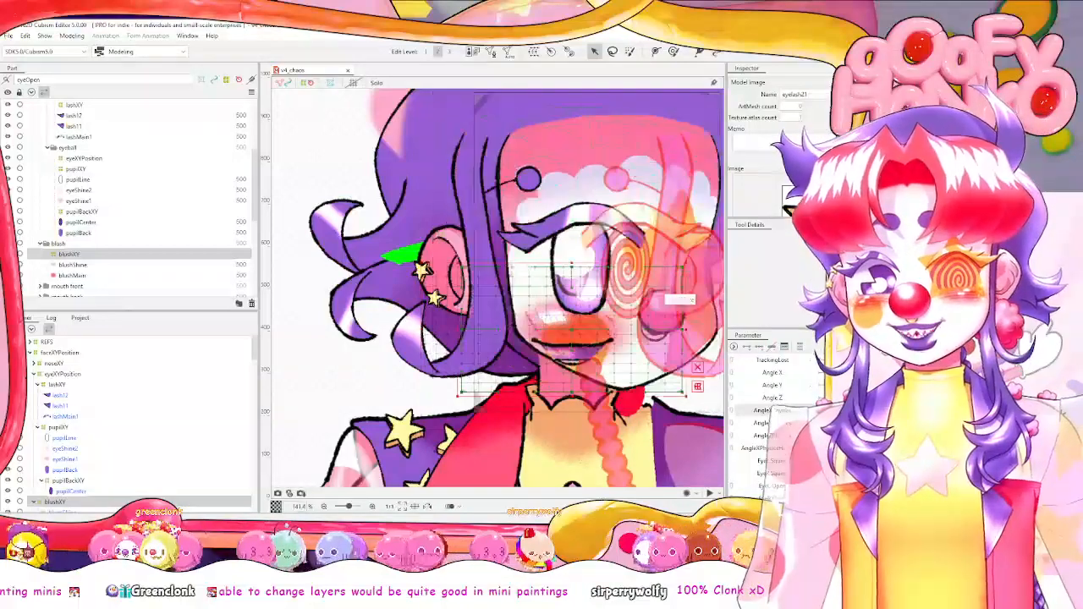
pyautogui.click(808, 411)
pyautogui.click(880, 423)
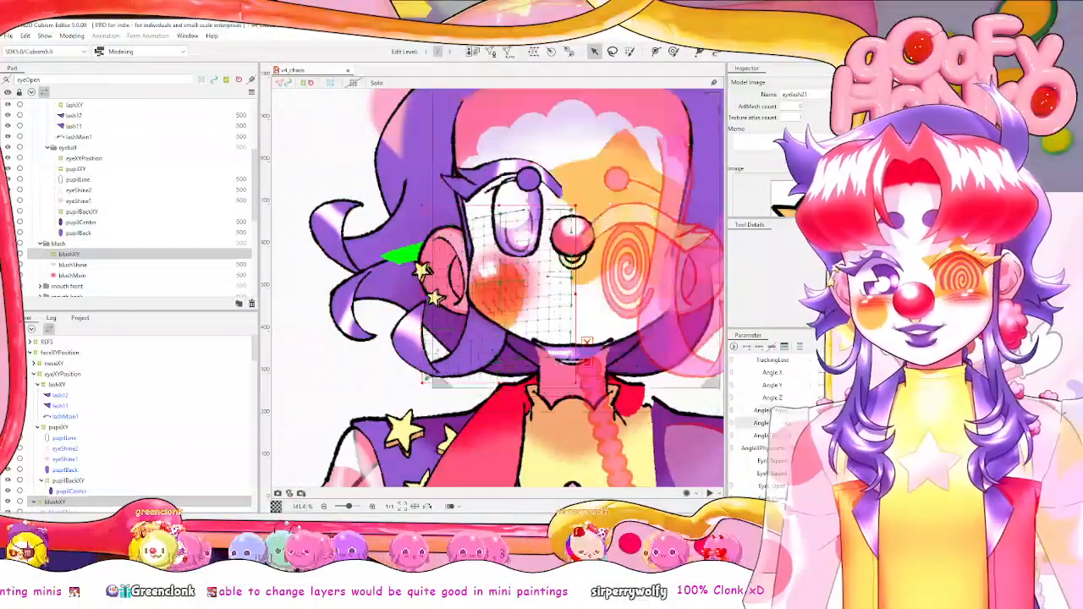
pyautogui.click(847, 423)
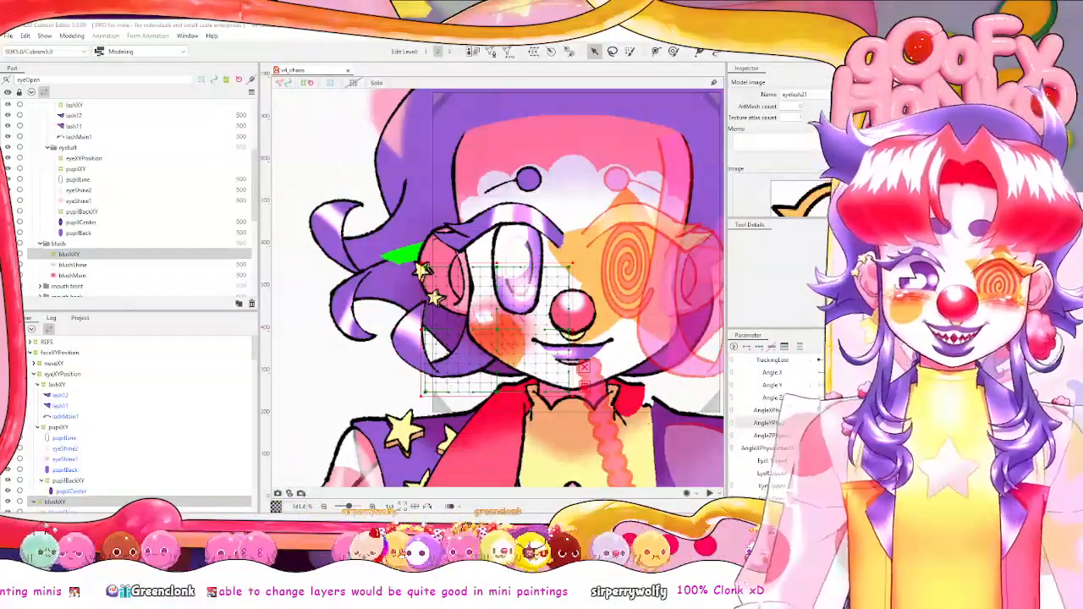
pyautogui.moveTo(620, 352); pyautogui.dragTo(614, 392)
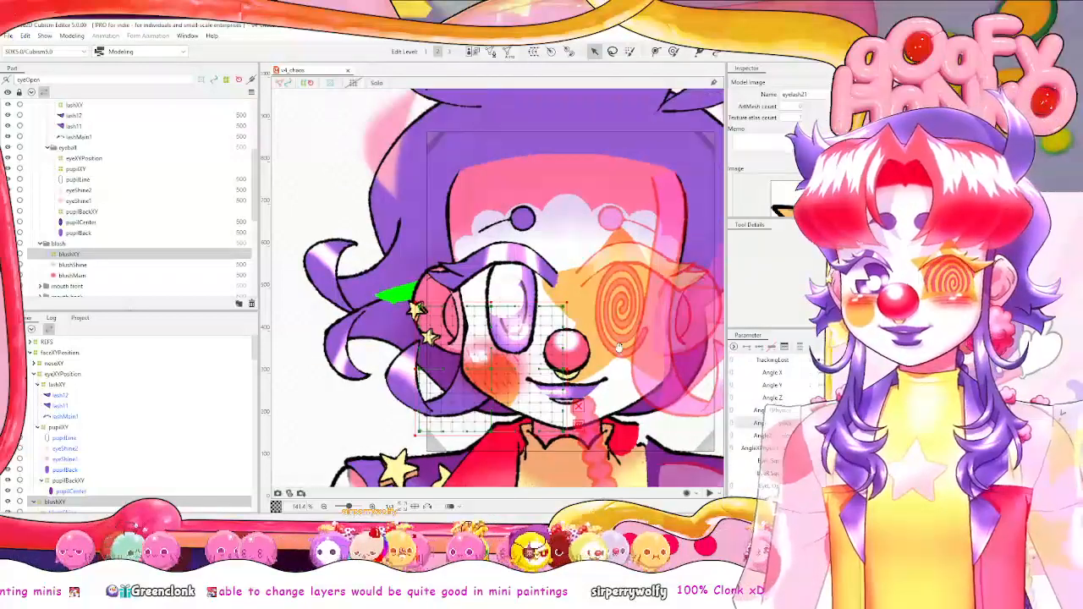
pyautogui.scroll(1, 620, 352)
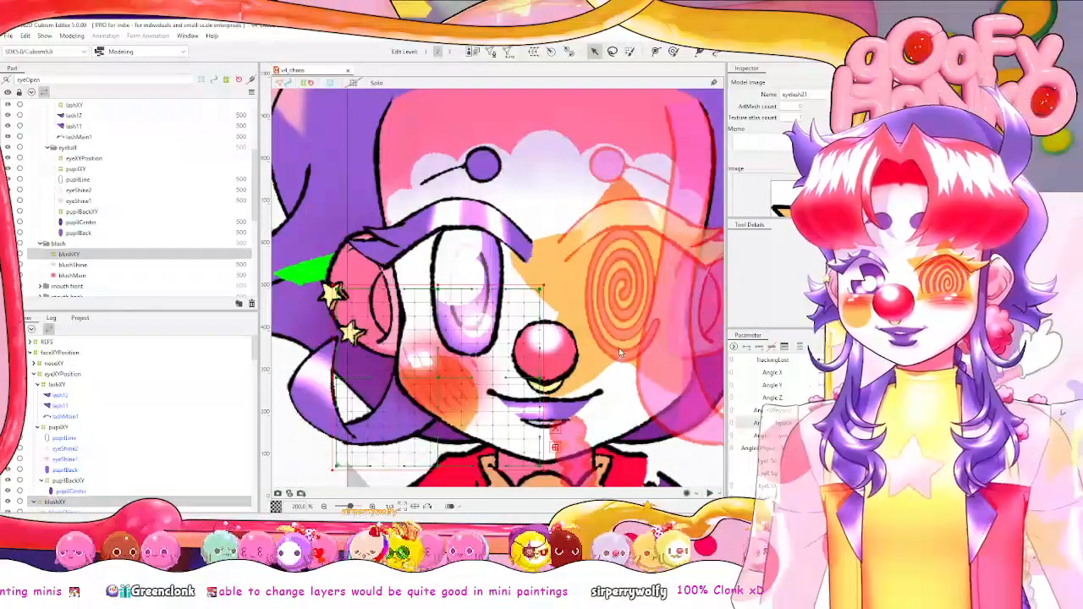
pyautogui.click(857, 423)
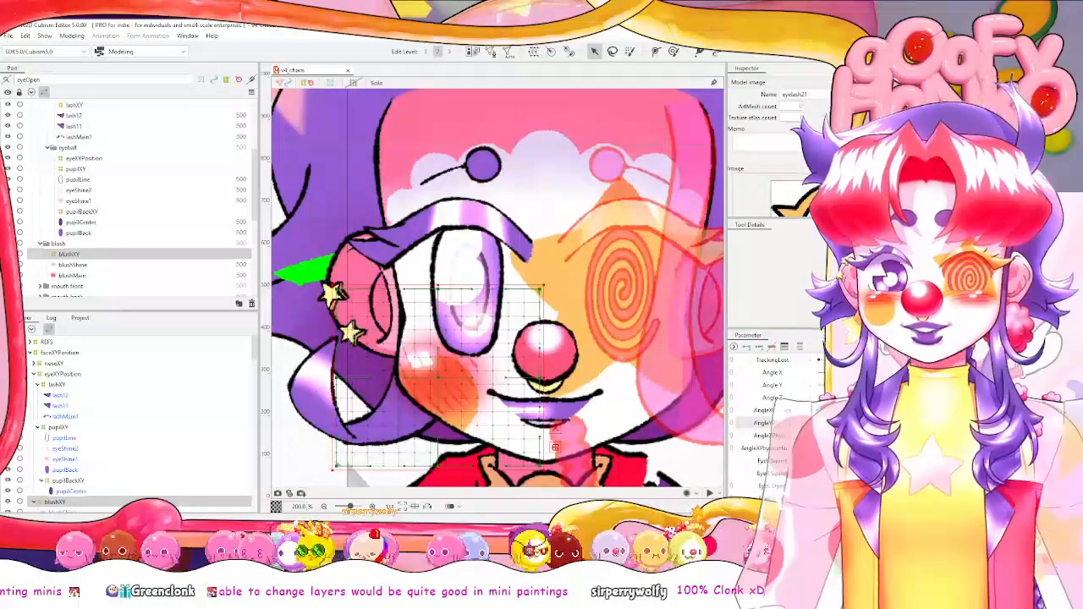
pyautogui.scroll(-1, 639, 373)
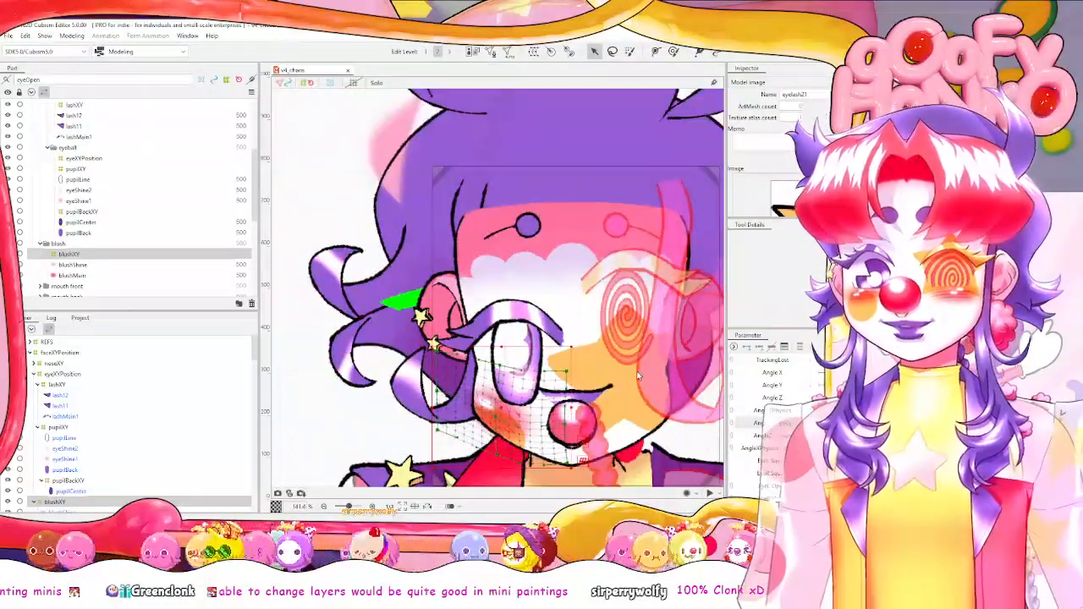
pyautogui.click(857, 410)
pyautogui.click(857, 410)
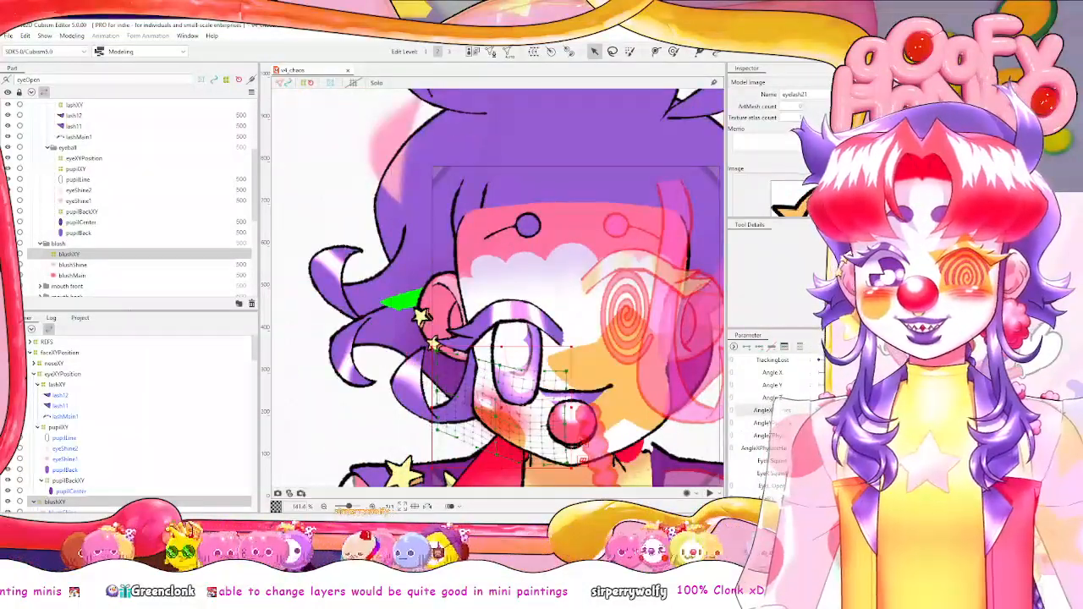
pyautogui.click(857, 423)
pyautogui.click(893, 423)
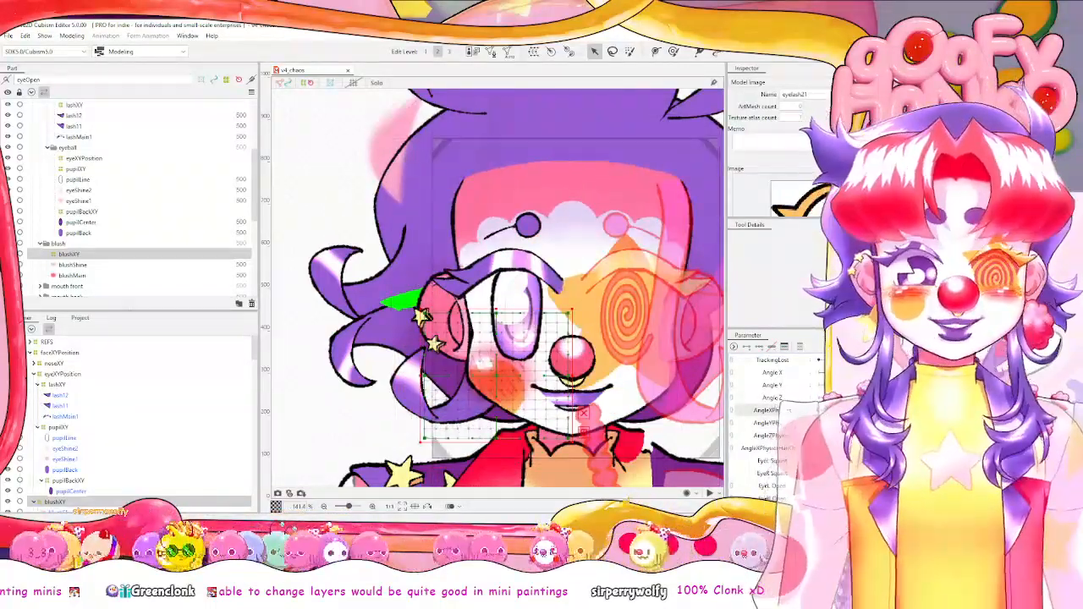
# Link the horizontal and vertical head-angle physics parameters, touch up the blushXY deformer with the deform brush, and return the head to neutral.
pyautogui.click(766, 423)
pyautogui.press('Up')
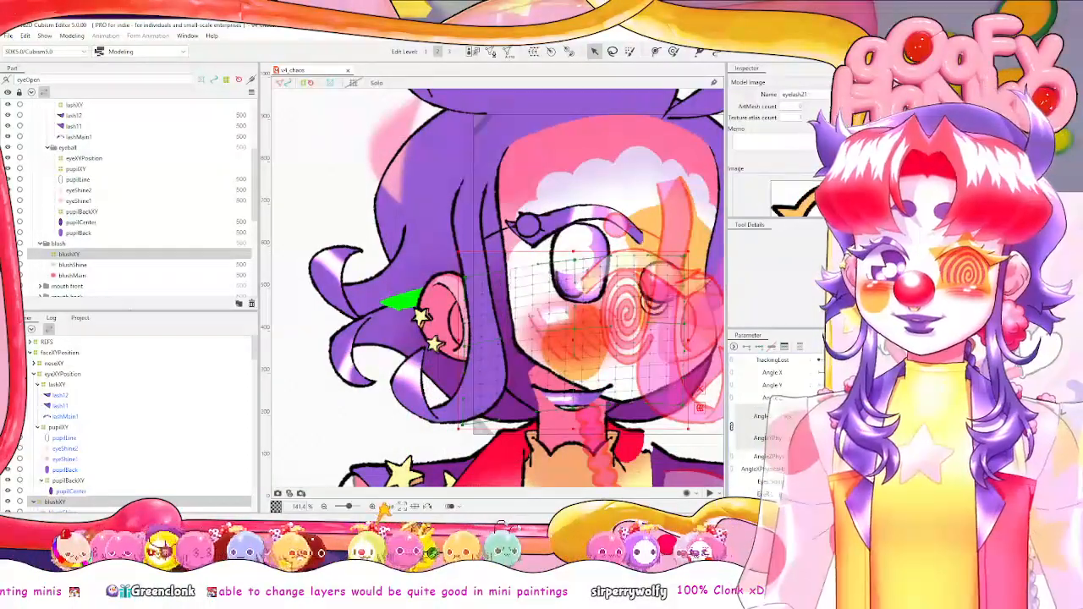
pyautogui.press('w')
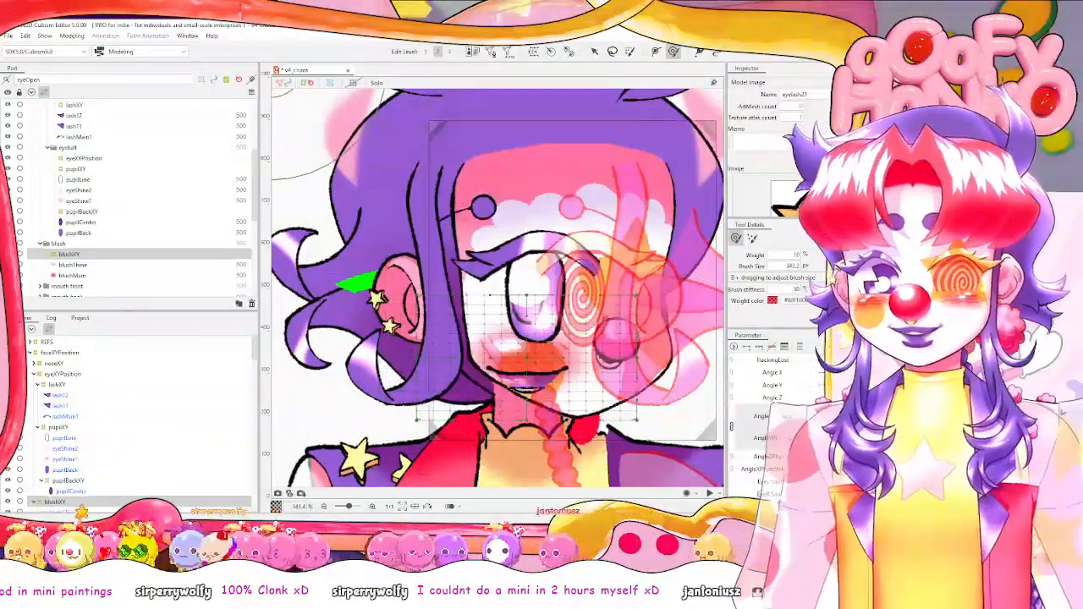
pyautogui.rightClick(759, 357)
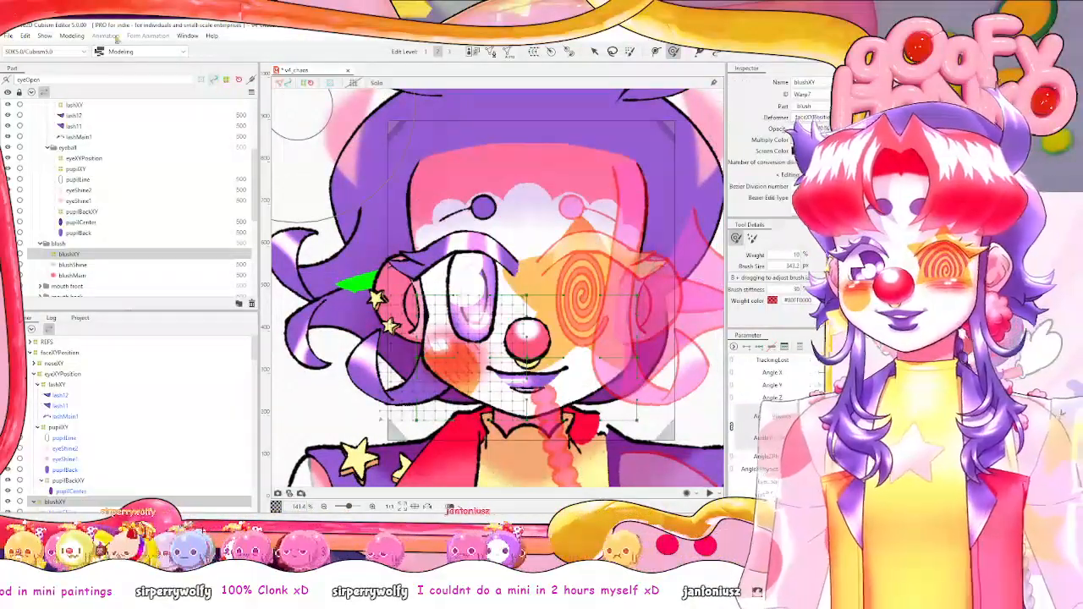
# Preview the blush motion in the physics settings with a wider model view, return to the model and save it.
pyautogui.click(71, 36)
pyautogui.click(90, 236)
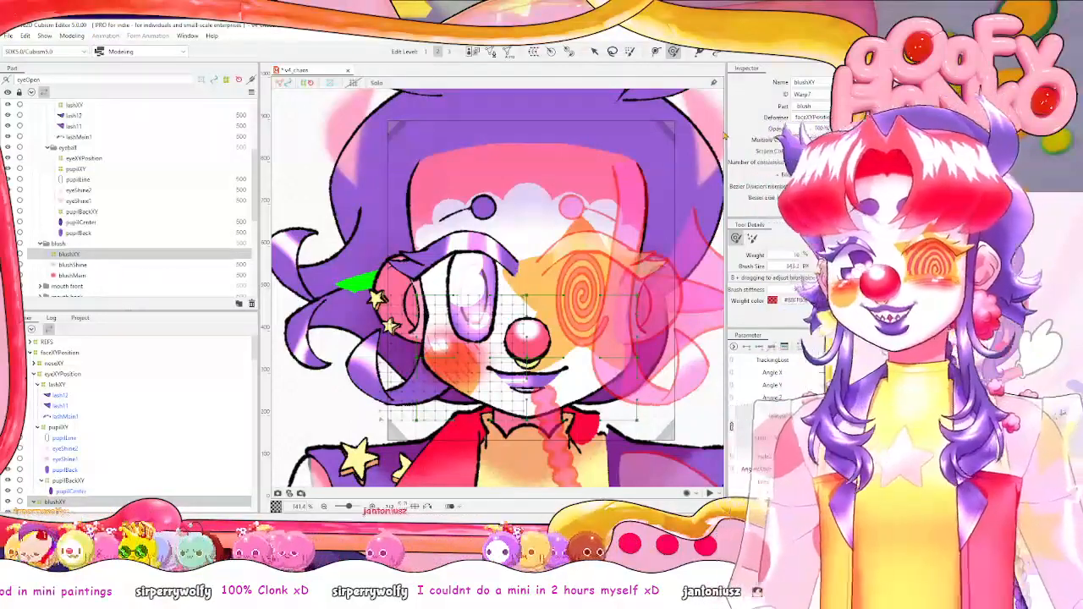
pyautogui.scroll(-5, 508, 262)
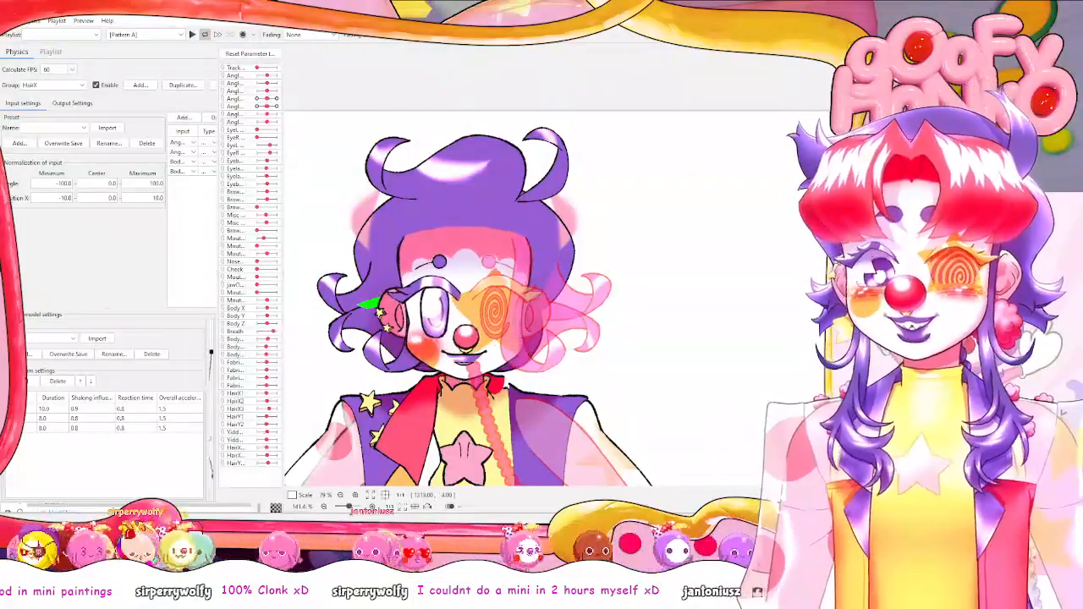
pyautogui.press('Escape')
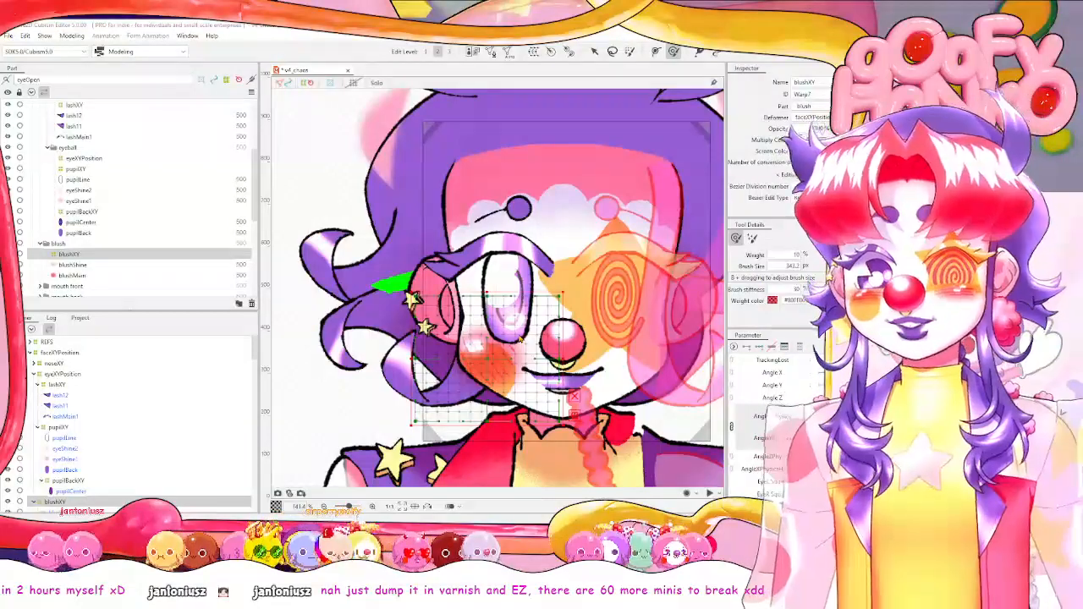
pyautogui.hotkey('ctrl', 's')
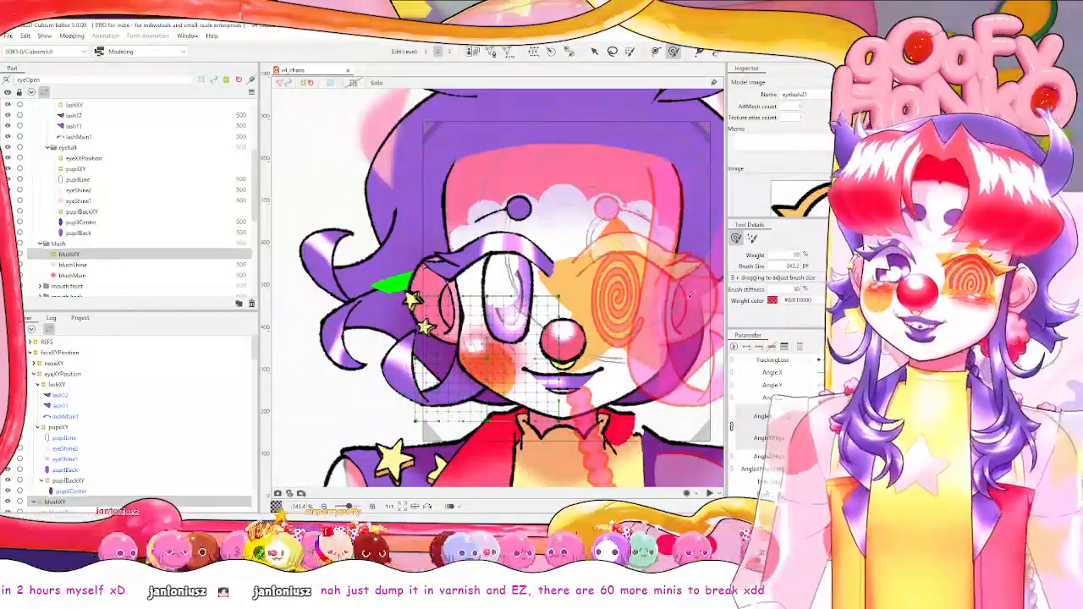
# Open the blushMain mesh for editing at the turned-head pose.
pyautogui.scroll(2, 599, 222)
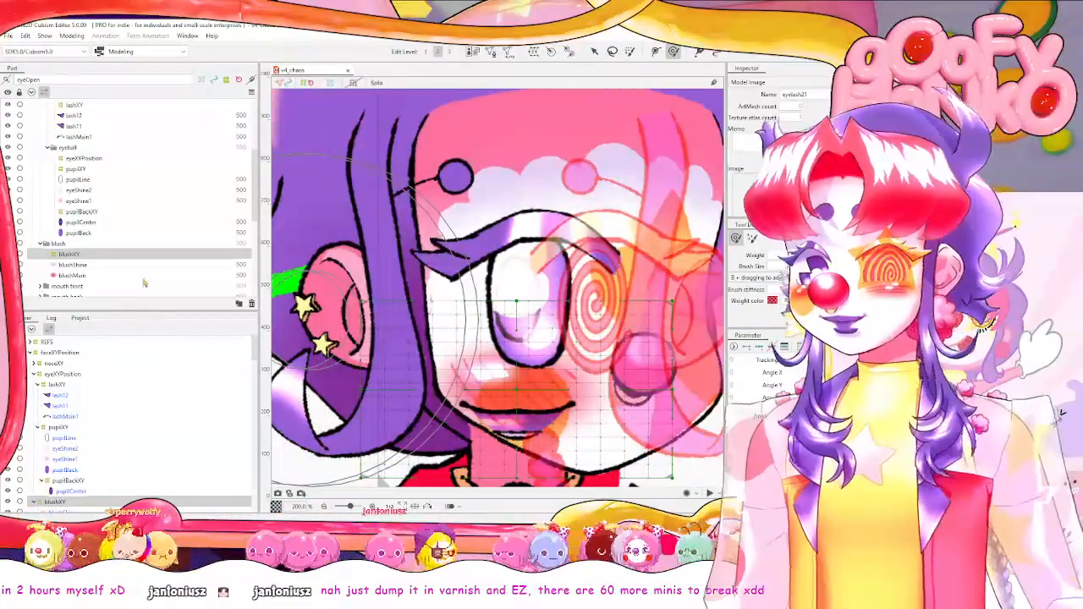
pyautogui.click(84, 200)
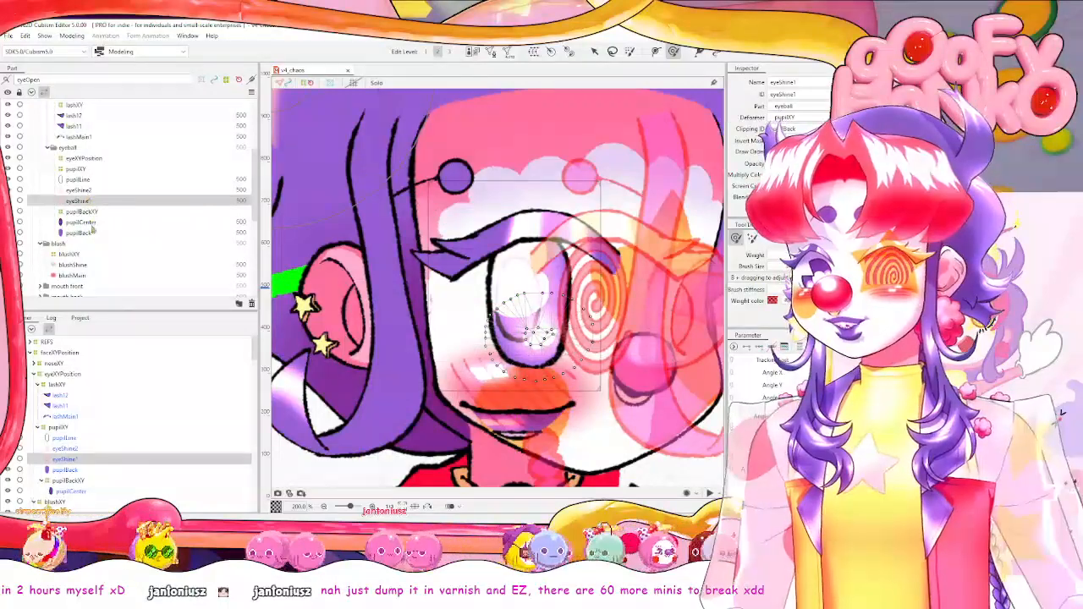
pyautogui.click(594, 51)
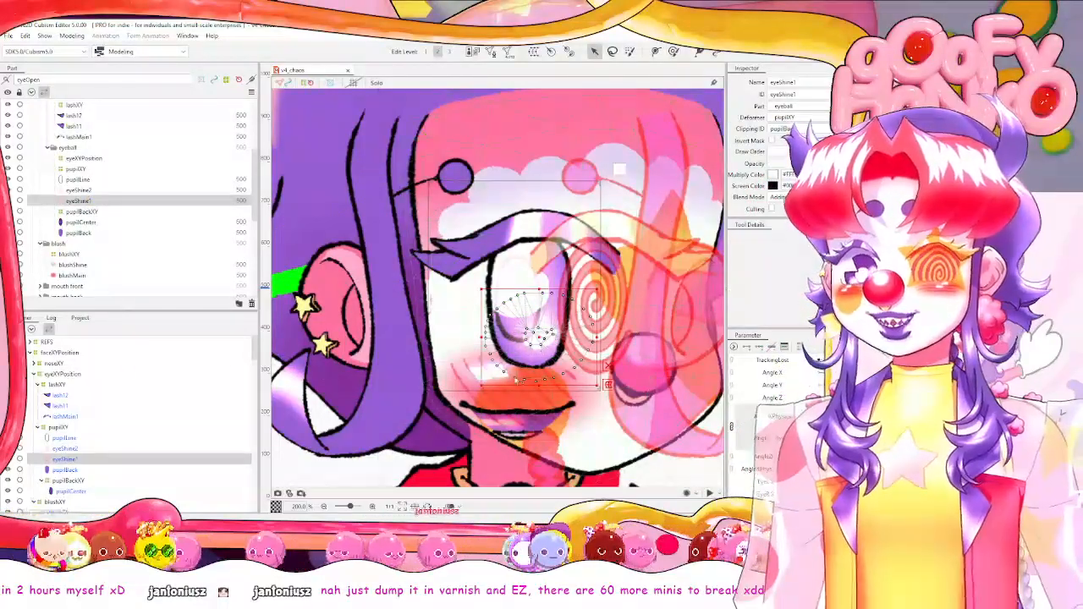
pyautogui.click(464, 395)
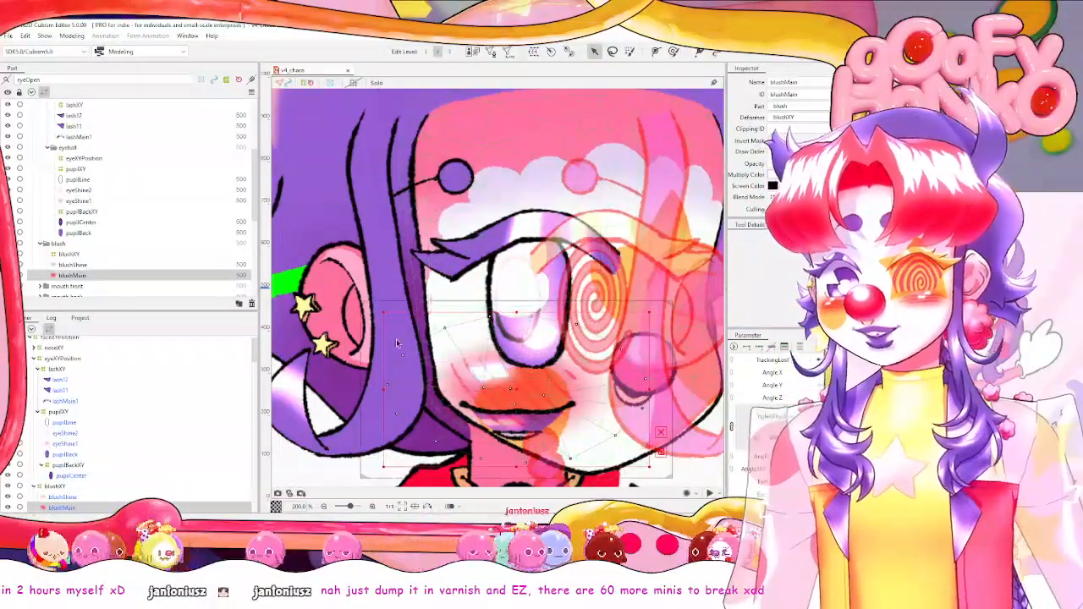
pyautogui.click(495, 52)
pyautogui.scroll(4, 457, 313)
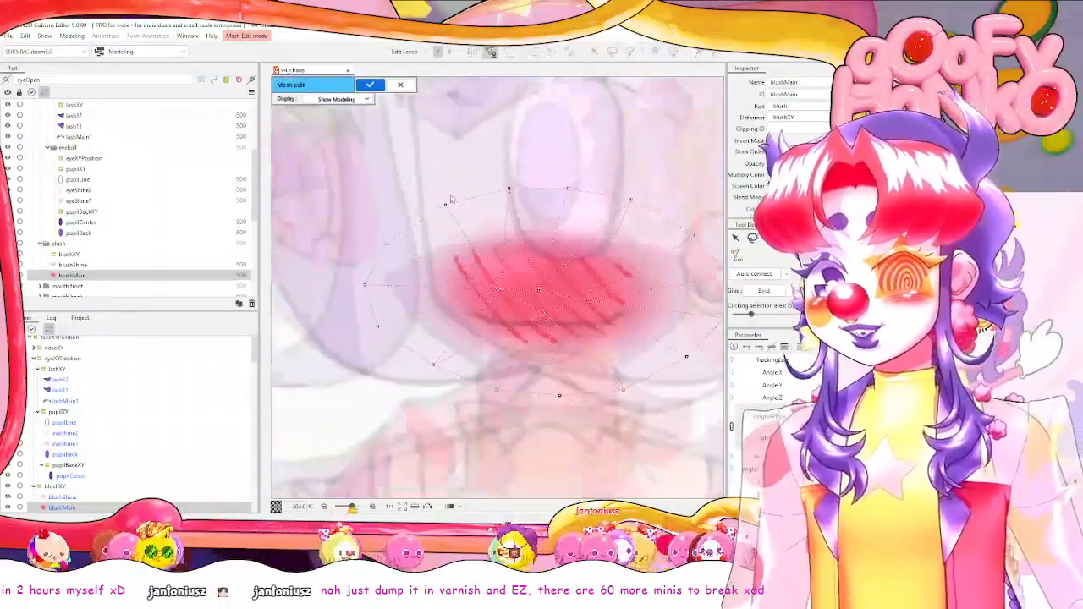
pyautogui.press('e')
pyautogui.click(396, 236)
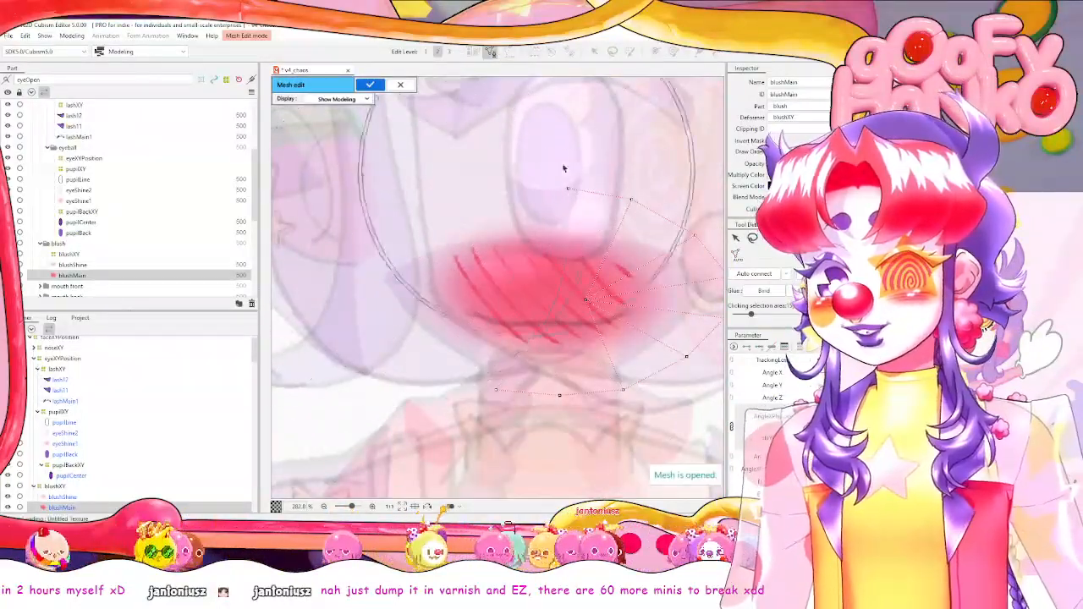
pyautogui.hotkey('ctrl', 'z')
# Move two vertices on the ear-side upper edge of the blushMain mesh slightly inward and apply the mesh edit.
pyautogui.click(771, 238)
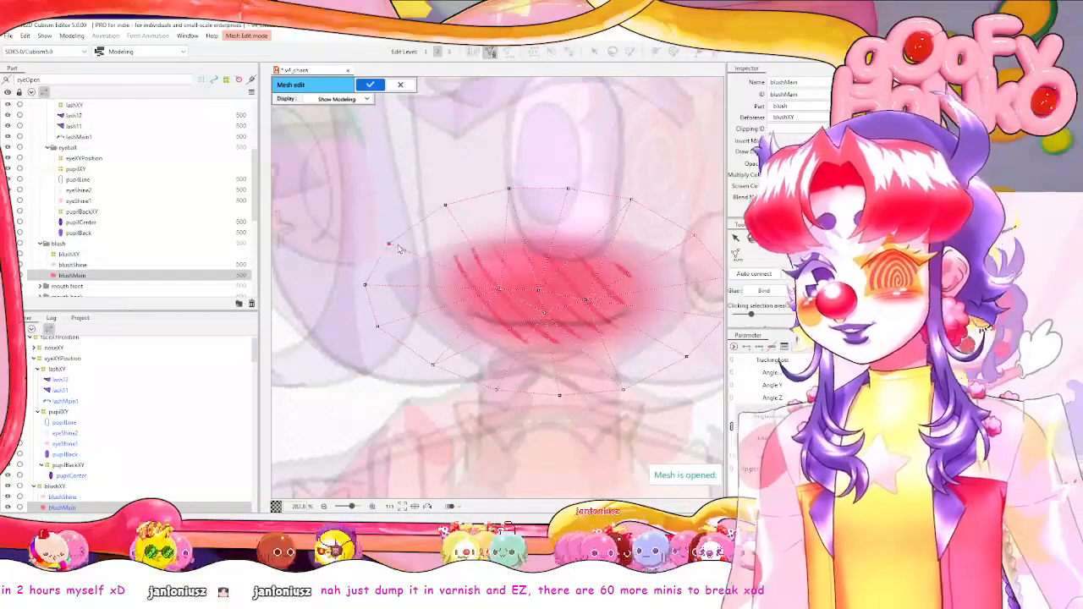
pyautogui.moveTo(391, 244); pyautogui.dragTo(404, 247)
pyautogui.moveTo(446, 205); pyautogui.dragTo(455, 207)
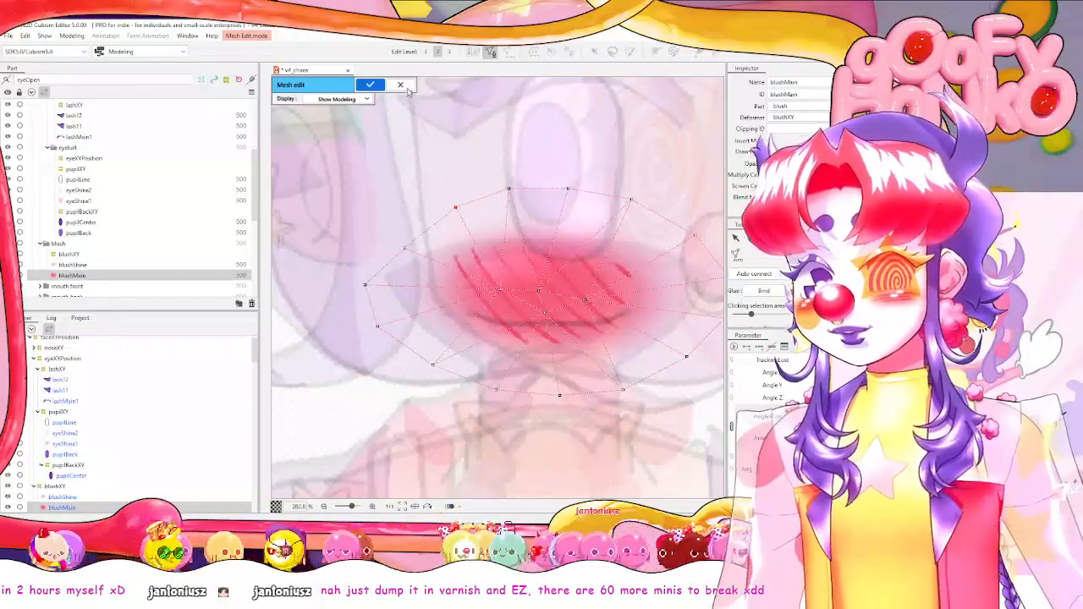
pyautogui.click(372, 87)
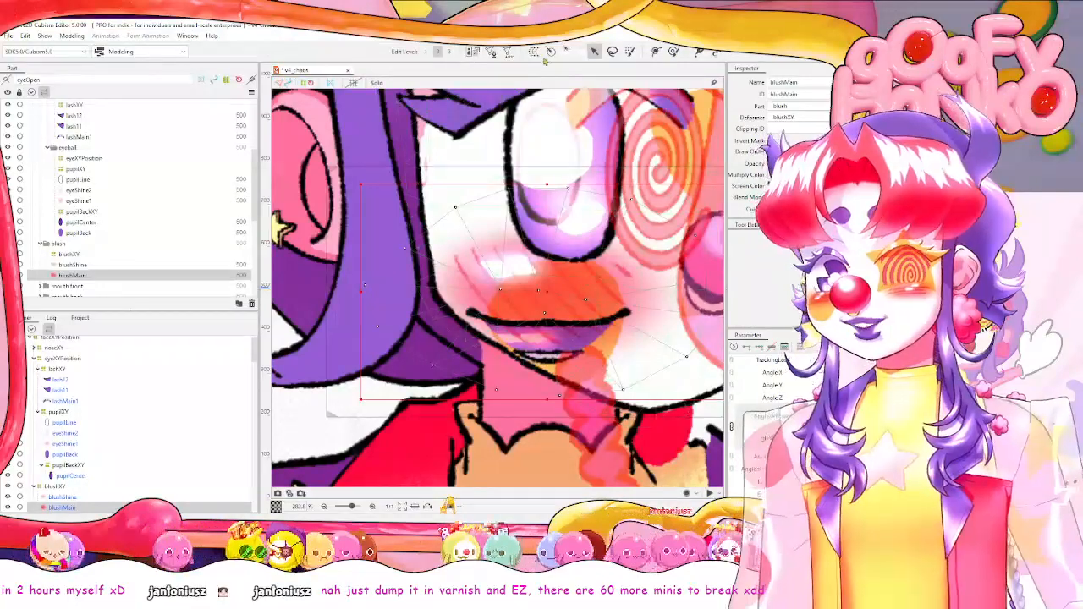
# Reopen the blushMain mesh and pull its upper ear-side vertex further in toward the blush, applying the edit.
pyautogui.click(491, 52)
pyautogui.moveTo(404, 248); pyautogui.dragTo(418, 251)
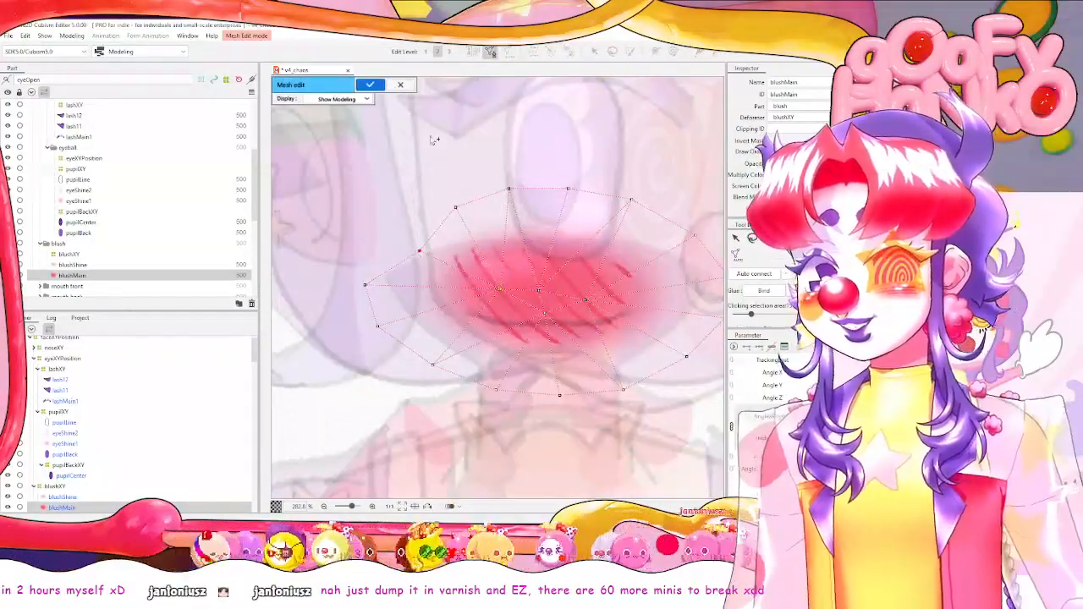
pyautogui.click(372, 86)
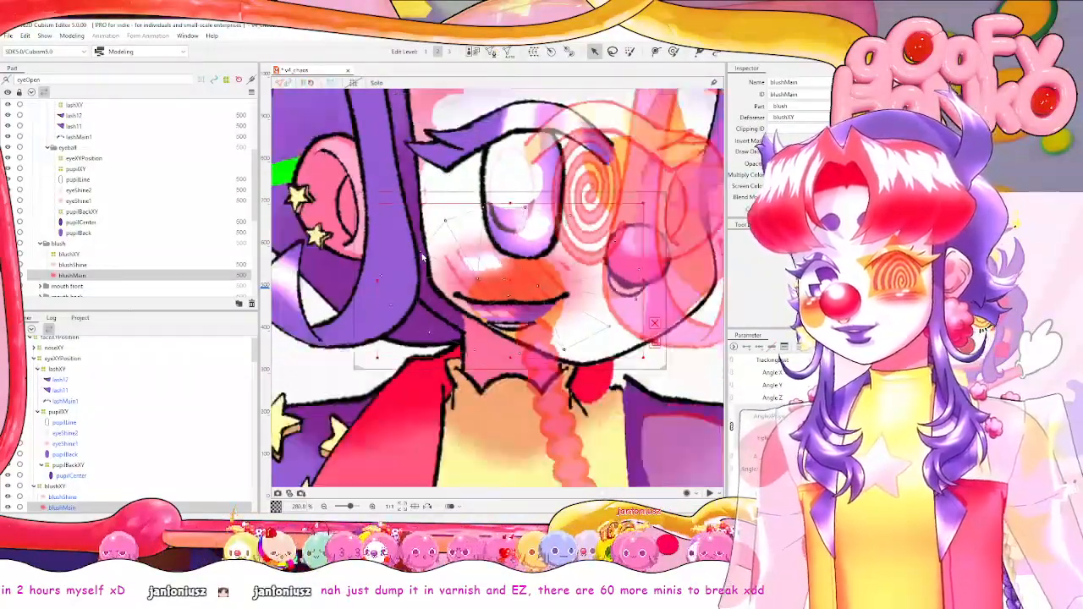
# Examine the edited blush in the physics preview, close to the face, and return to the model.
pyautogui.scroll(-2, 423, 258)
pyautogui.click(73, 36)
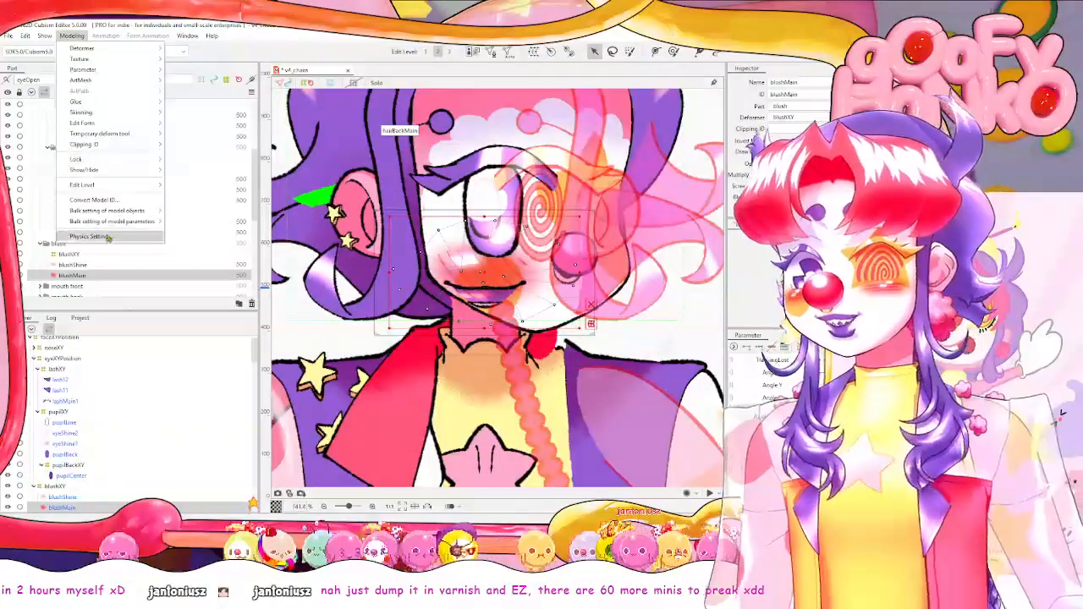
pyautogui.click(148, 239)
pyautogui.scroll(3, 731, 273)
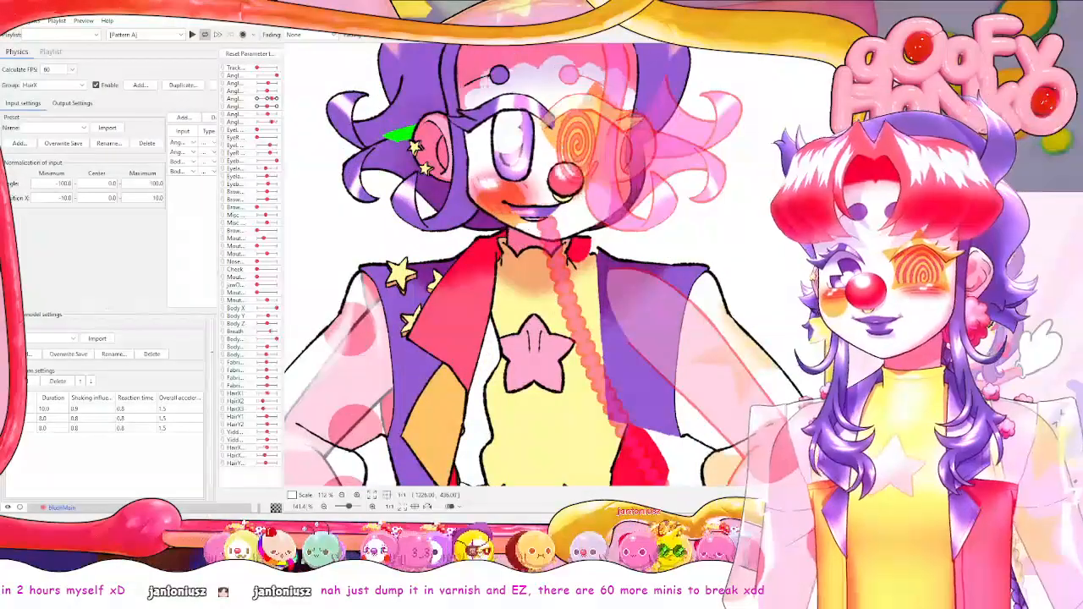
pyautogui.scroll(4, 727, 219)
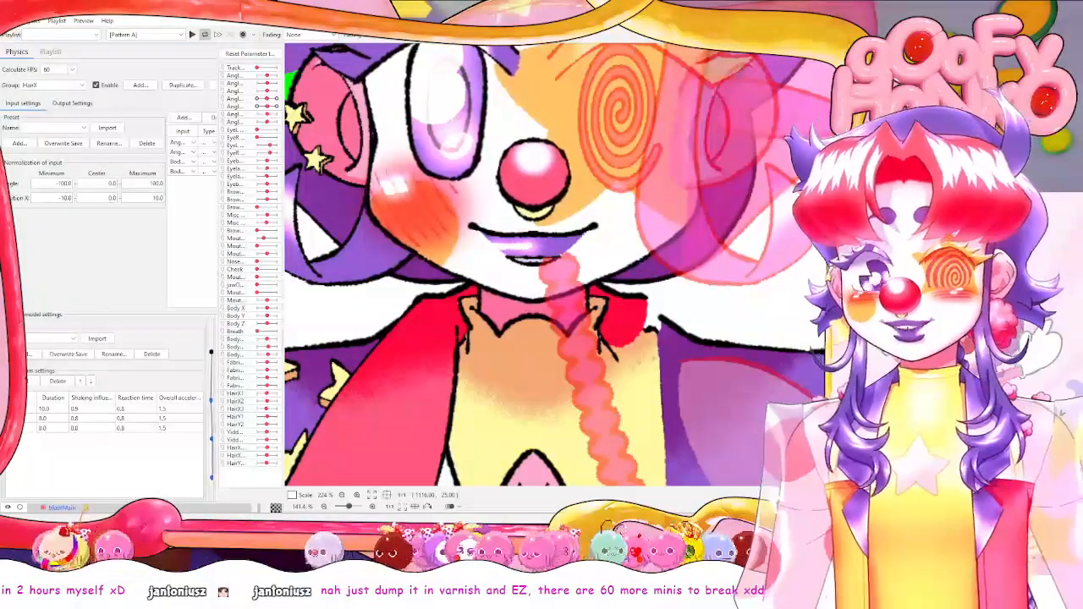
pyautogui.hotkey('alt', 'Tab')
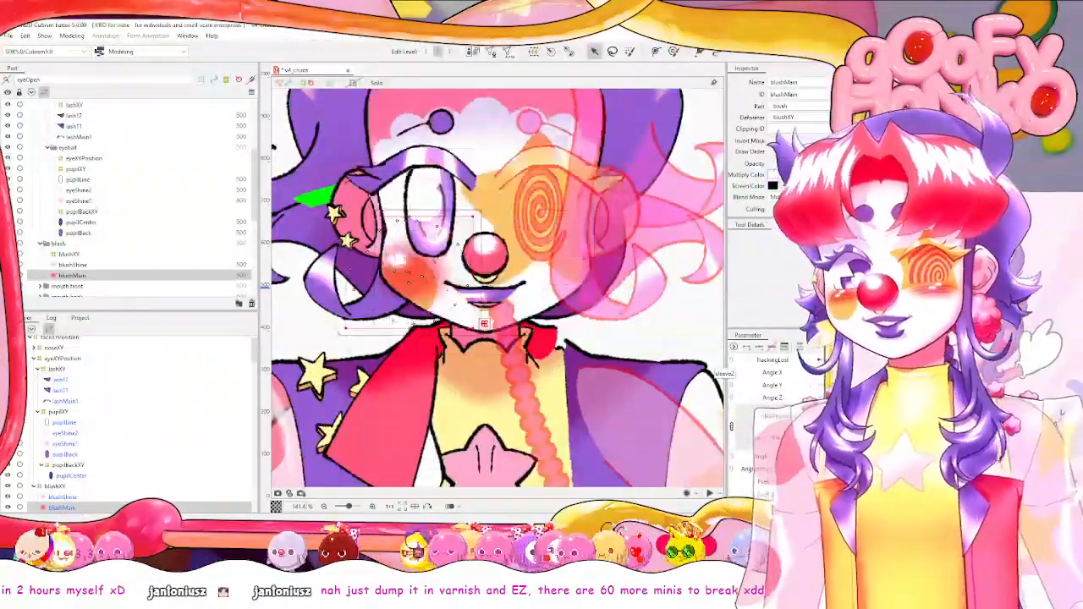
# Examine the paintWhite and faceBack meshes up close along the ear-side face edge at the turned pose.
pyautogui.click(550, 298)
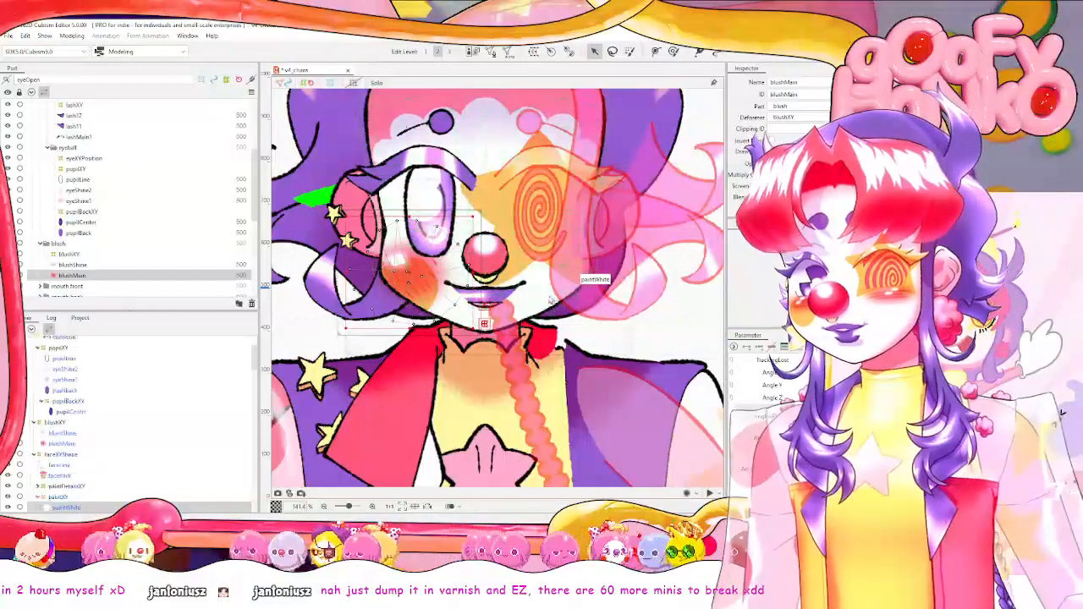
pyautogui.scroll(2, 432, 246)
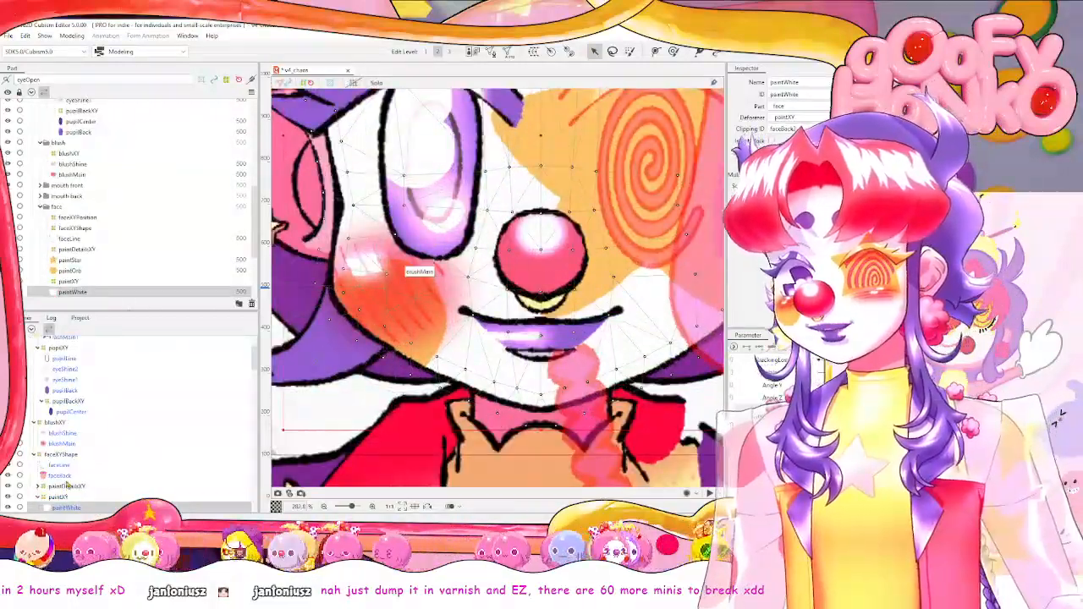
pyautogui.click(61, 476)
pyautogui.scroll(1, 426, 292)
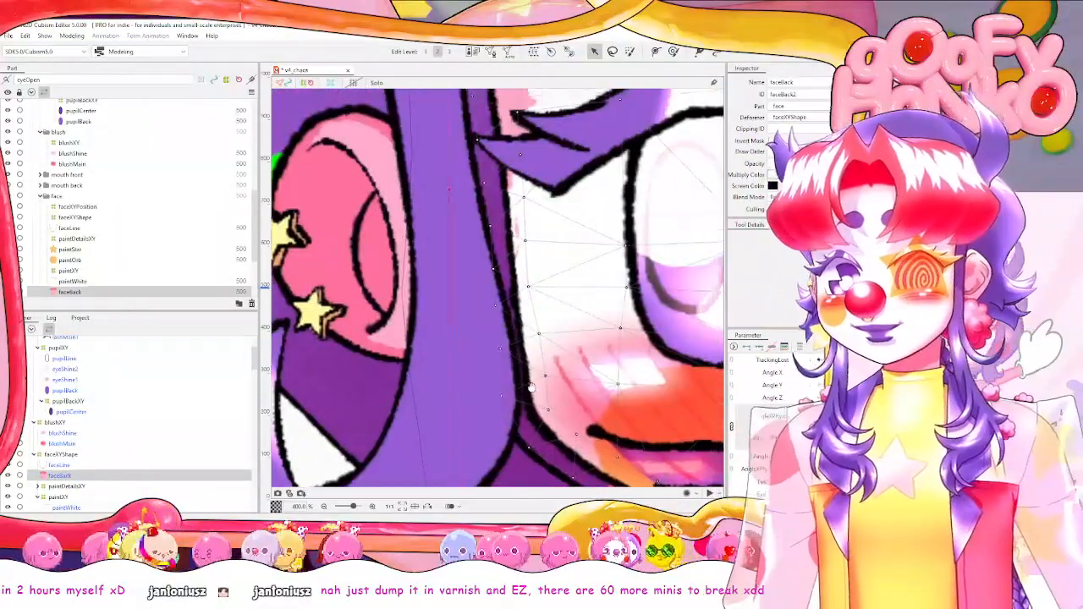
pyautogui.scroll(1, 497, 279)
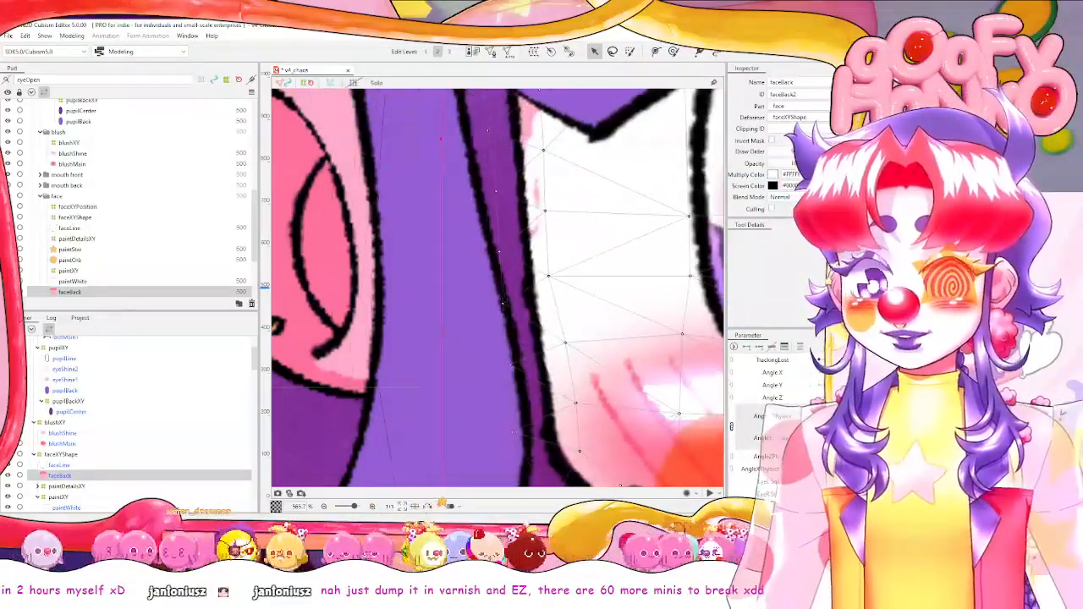
pyautogui.scroll(3, 497, 375)
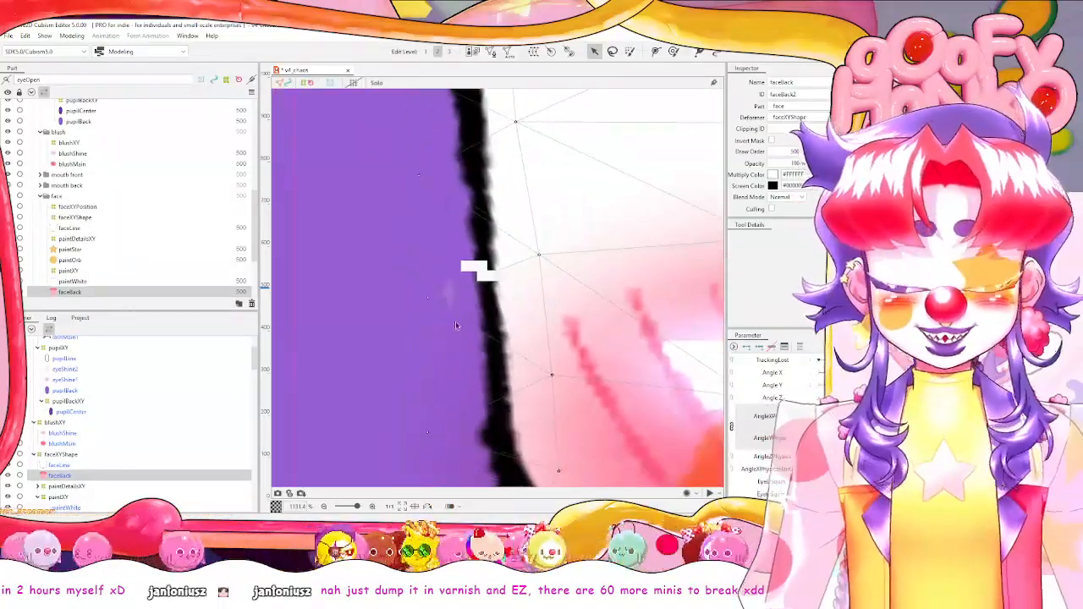
pyautogui.scroll(-3, 524, 282)
pyautogui.scroll(-1, 525, 282)
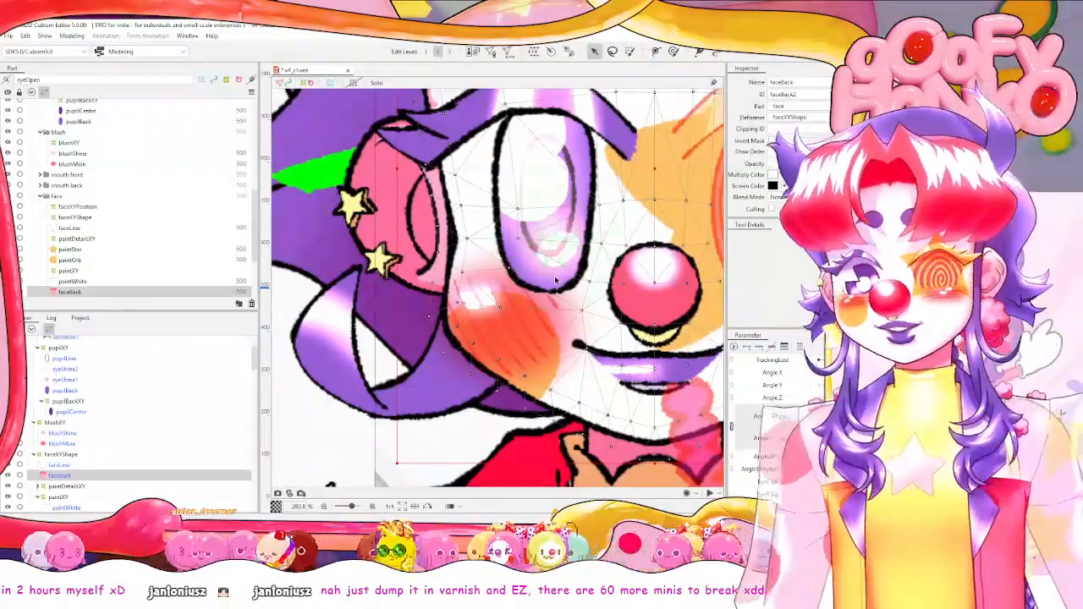
pyautogui.scroll(-1, 556, 279)
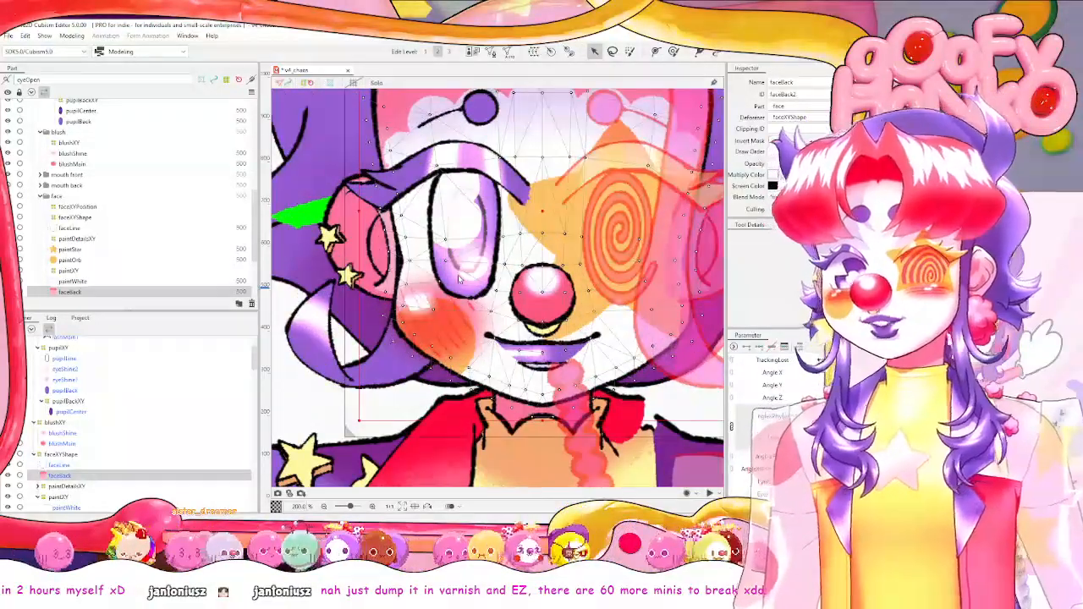
pyautogui.scroll(-1, 458, 277)
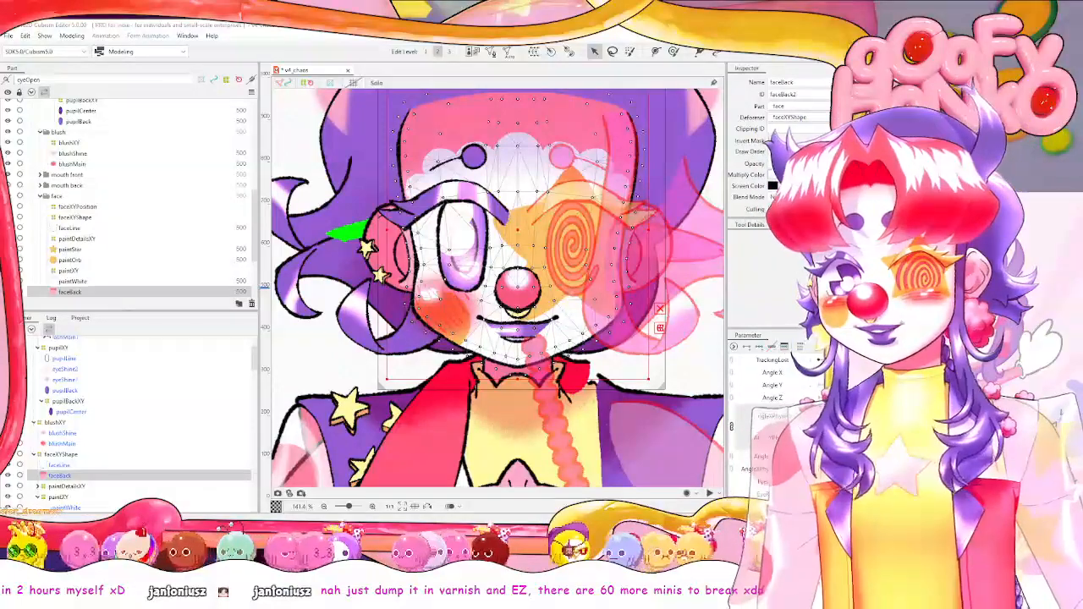
# Save the model and check the blush and face outline around the ear-side cheek up close.
pyautogui.hotkey('ctrl', 's')
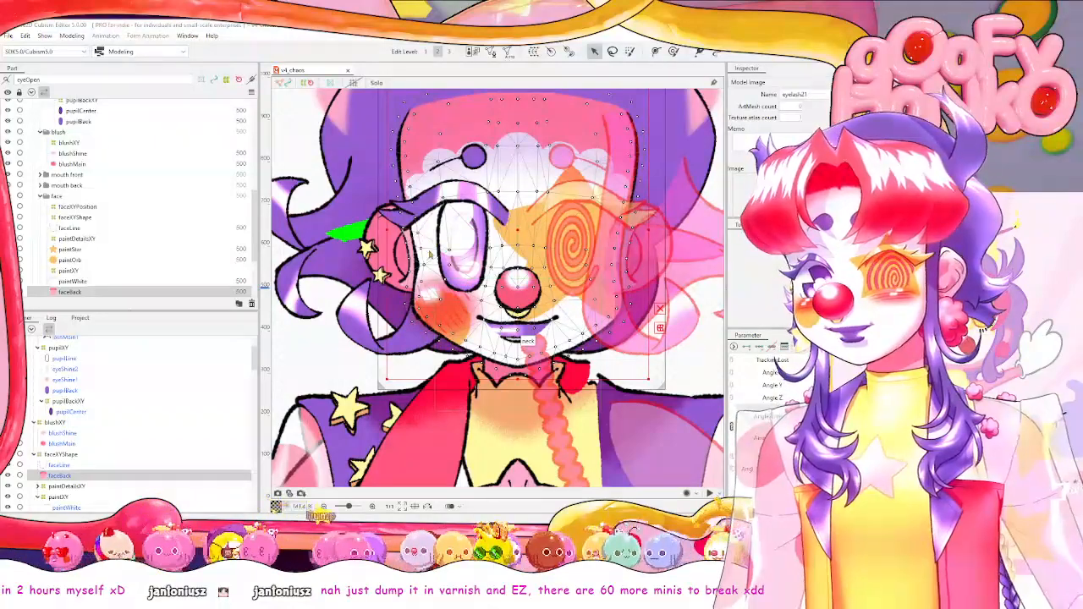
pyautogui.press('t')
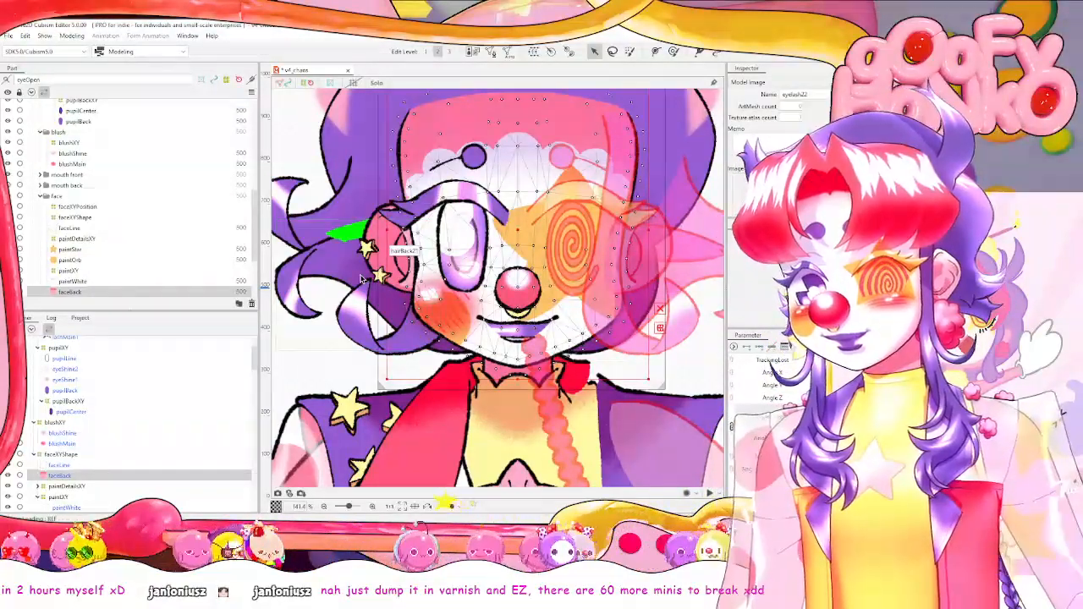
pyautogui.scroll(3, 373, 278)
pyautogui.scroll(3, 459, 313)
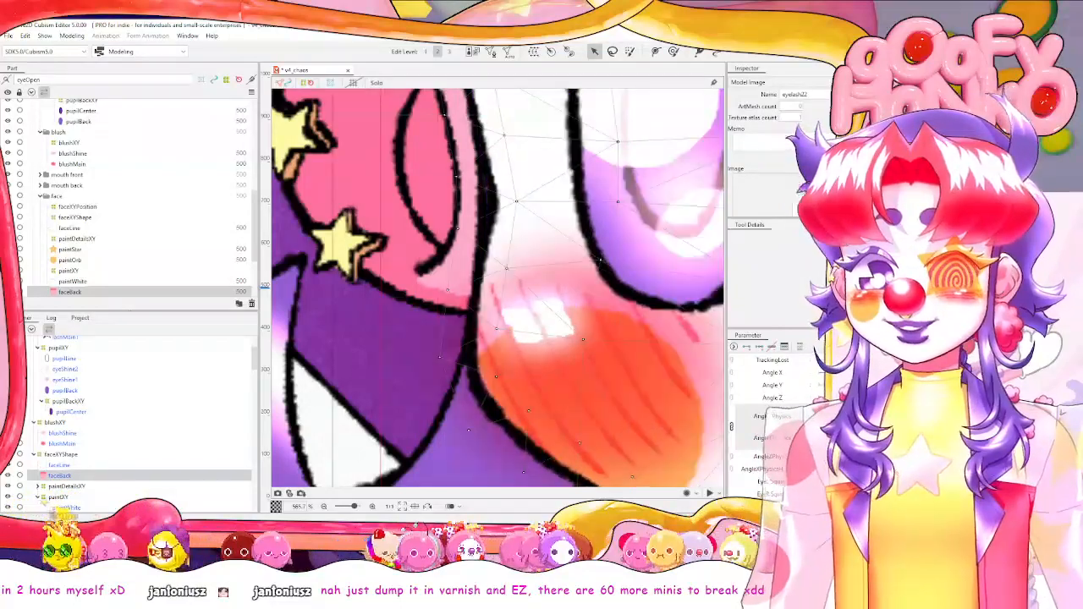
pyautogui.scroll(-6, 599, 310)
pyautogui.moveTo(599, 313); pyautogui.dragTo(487, 300)
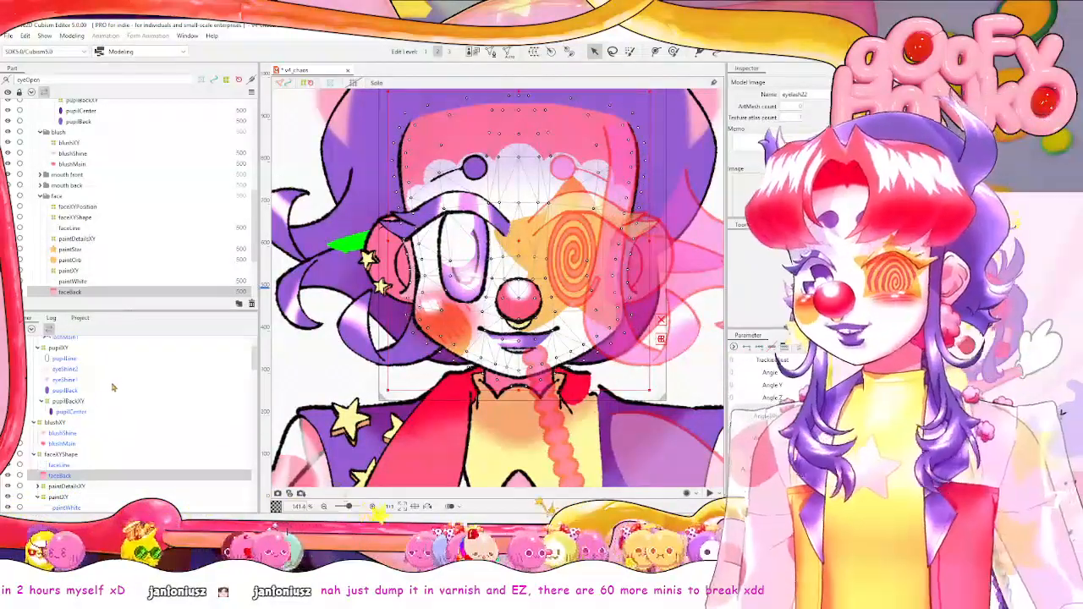
# Delete the unused layers from the three Illustration376_clown_merging.psd source images of the project.
pyautogui.click(52, 318)
pyautogui.click(79, 317)
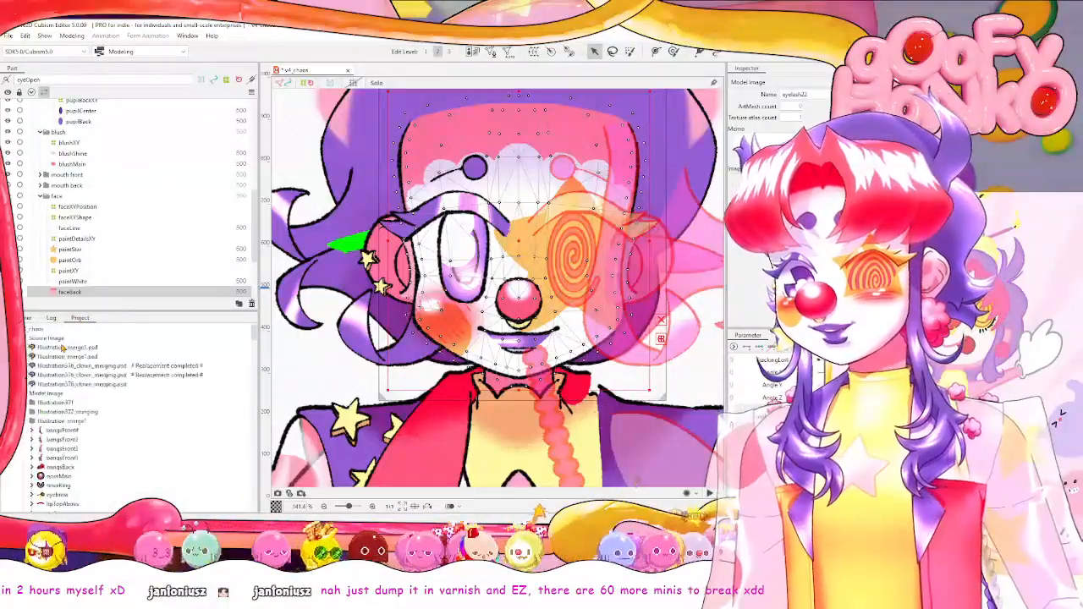
pyautogui.click(76, 366)
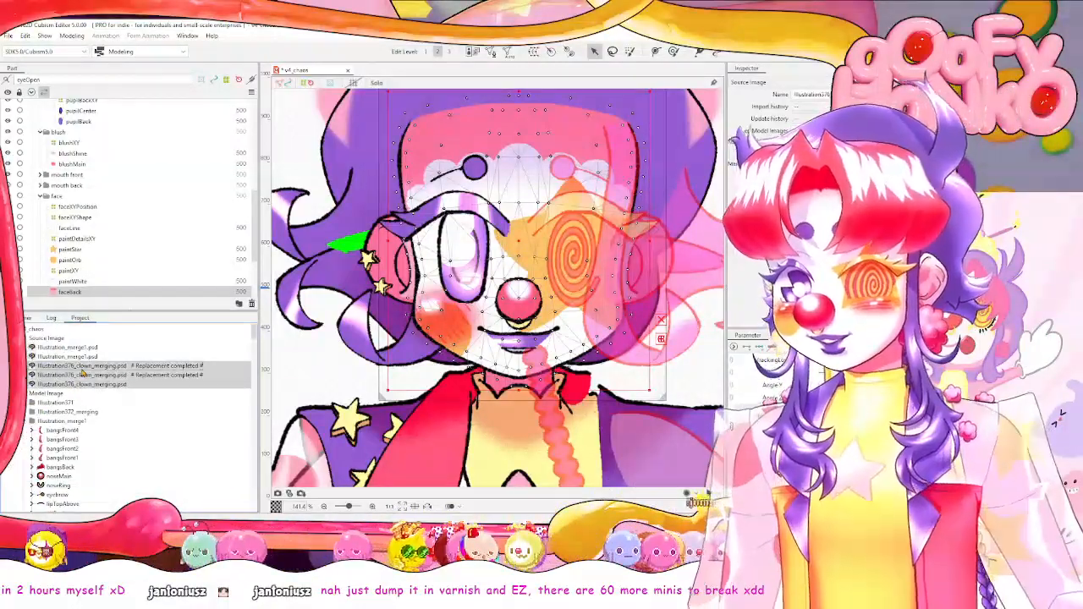
pyautogui.rightClick(91, 371)
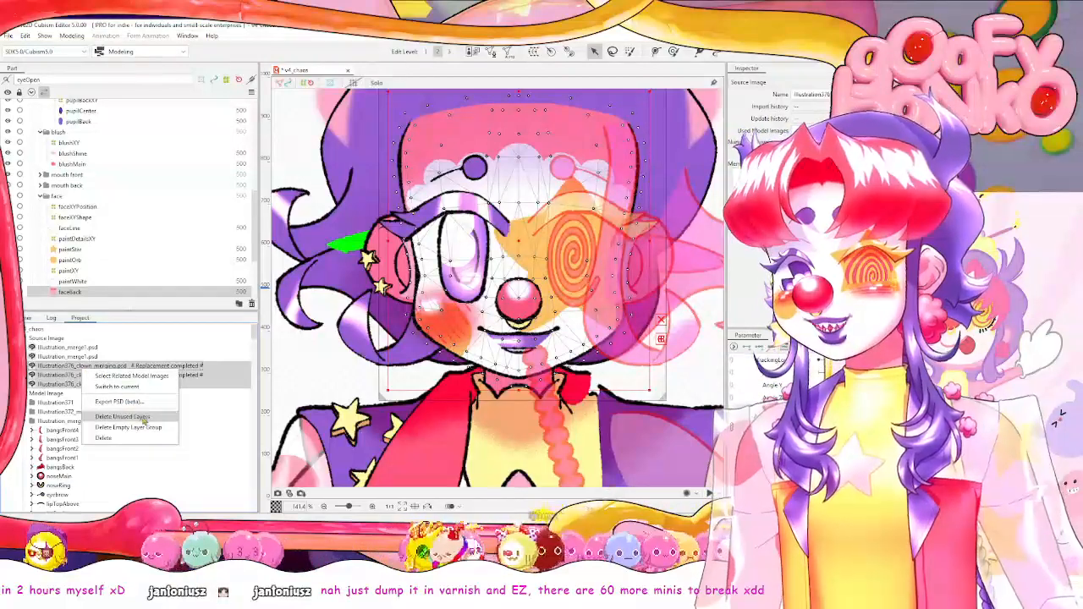
pyautogui.click(144, 417)
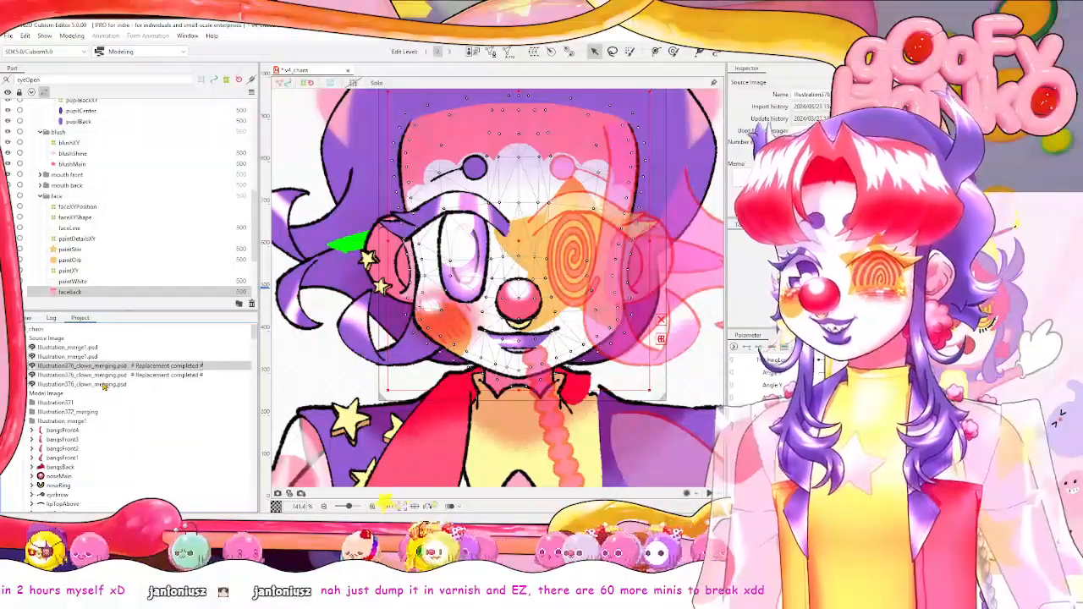
# Try deleting the last Illustration376_clown_merging.psd source image and undo the deletion.
pyautogui.rightClick(104, 385)
pyautogui.click(131, 452)
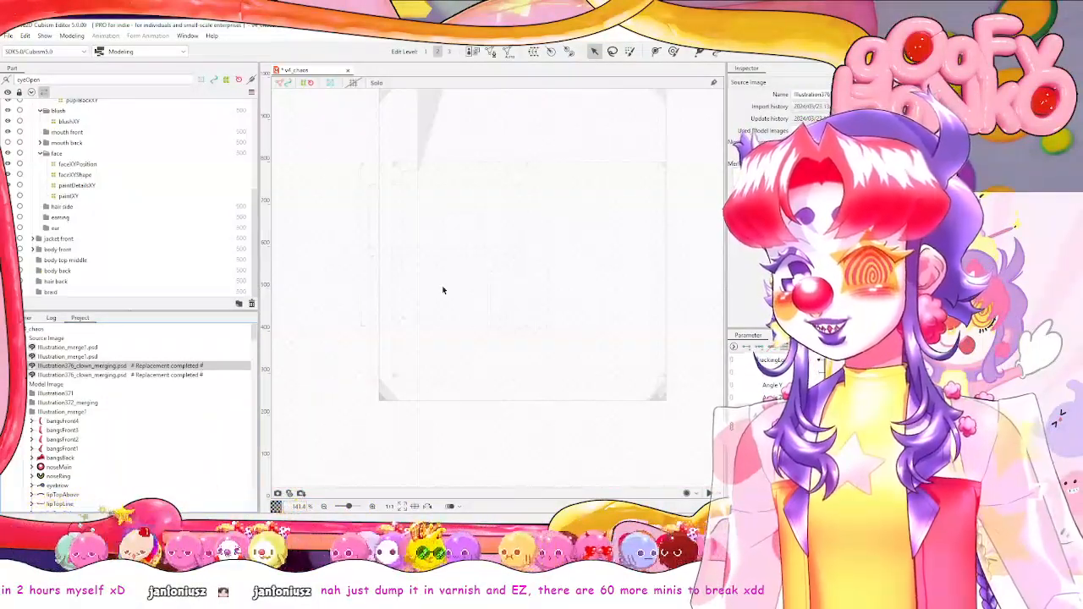
pyautogui.hotkey('ctrl', 'z')
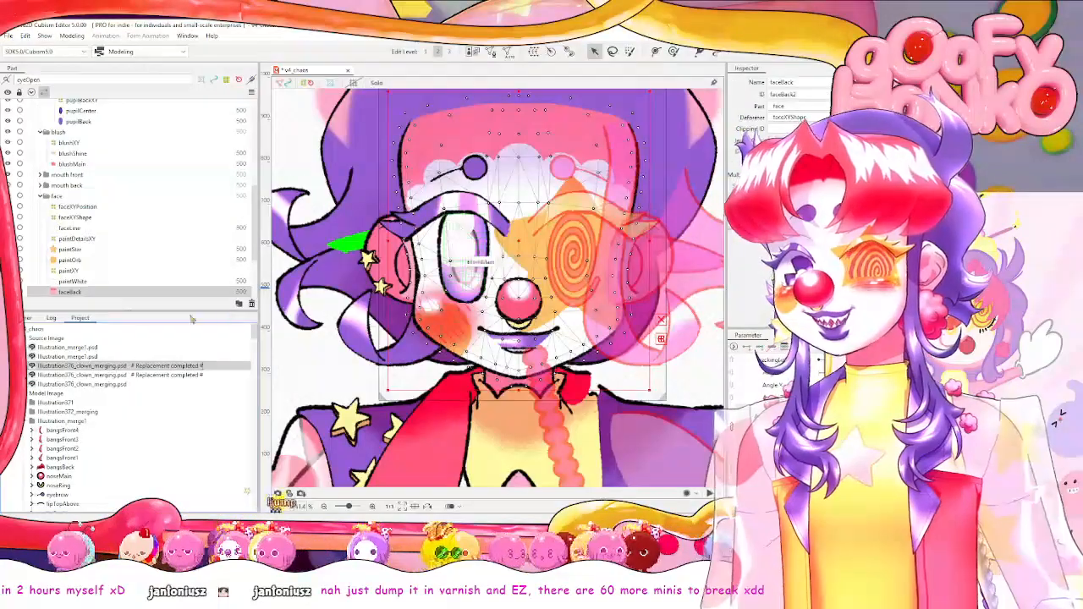
# Delete the redundant source images, keeping one Illustration_merge1.psd and two Illustration376_clown_merging.psd entries.
pyautogui.click(106, 359)
pyautogui.keyDown('shift'); pyautogui.click(104, 351); pyautogui.keyUp('shift')
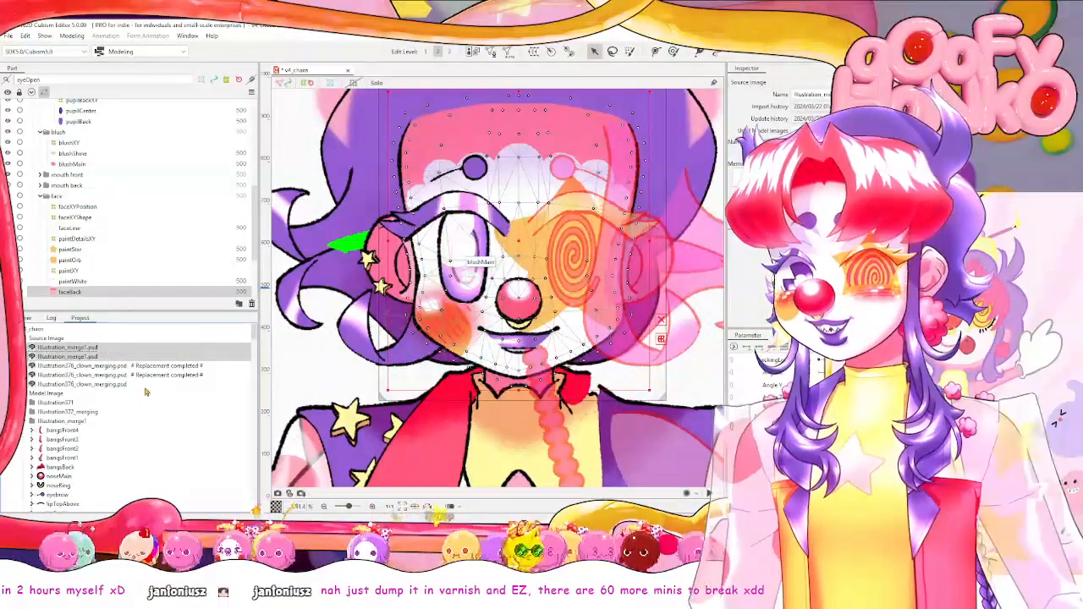
pyautogui.rightClick(78, 349)
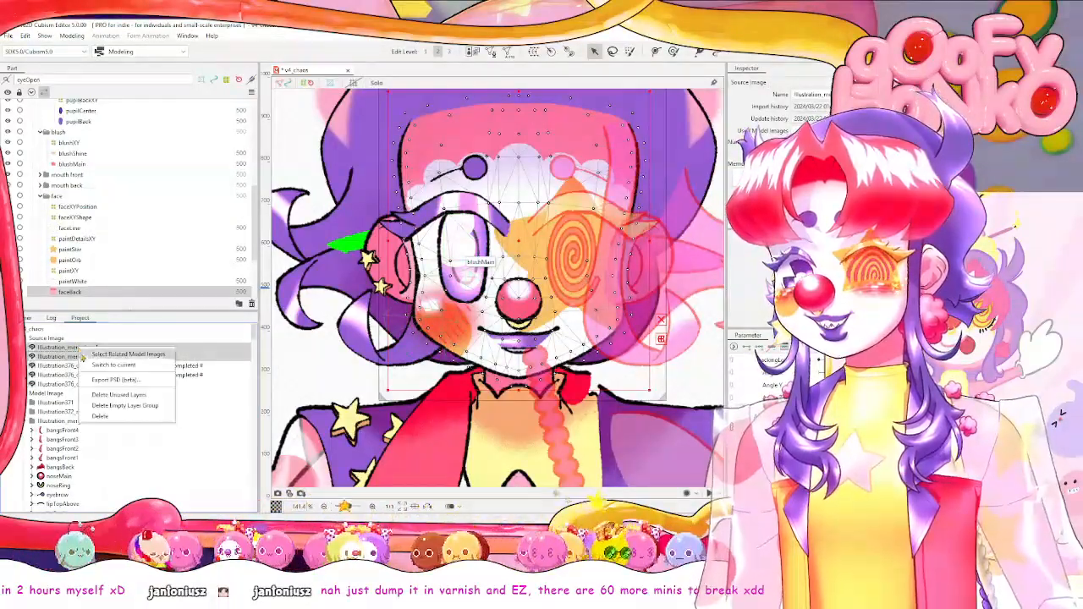
pyautogui.click(111, 414)
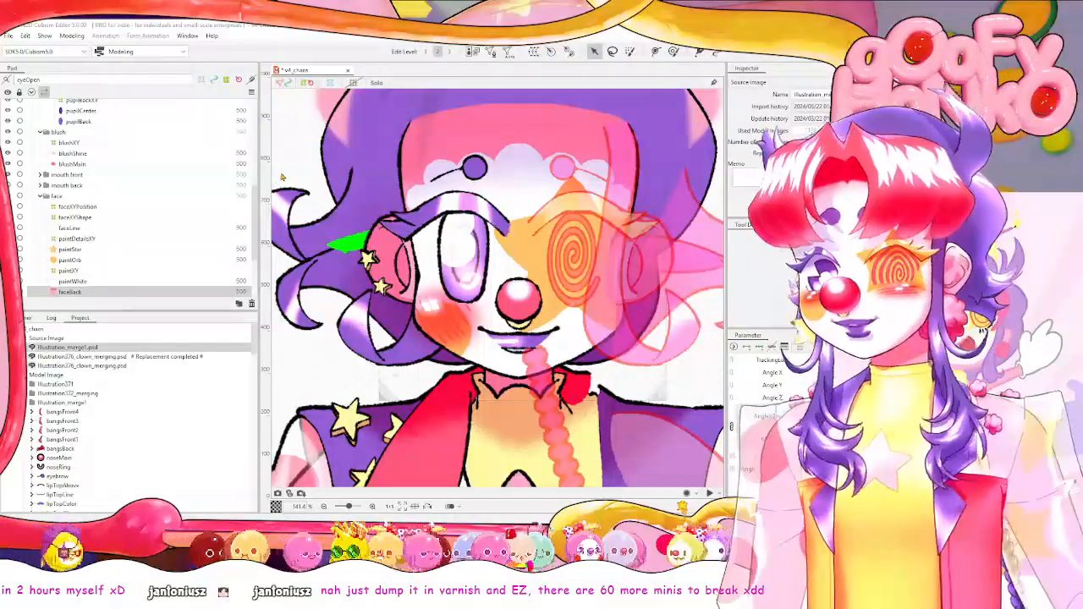
# Examine the model's head movement in the physics preview, close to the upper body, and return to the model.
pyautogui.click(72, 36)
pyautogui.click(92, 237)
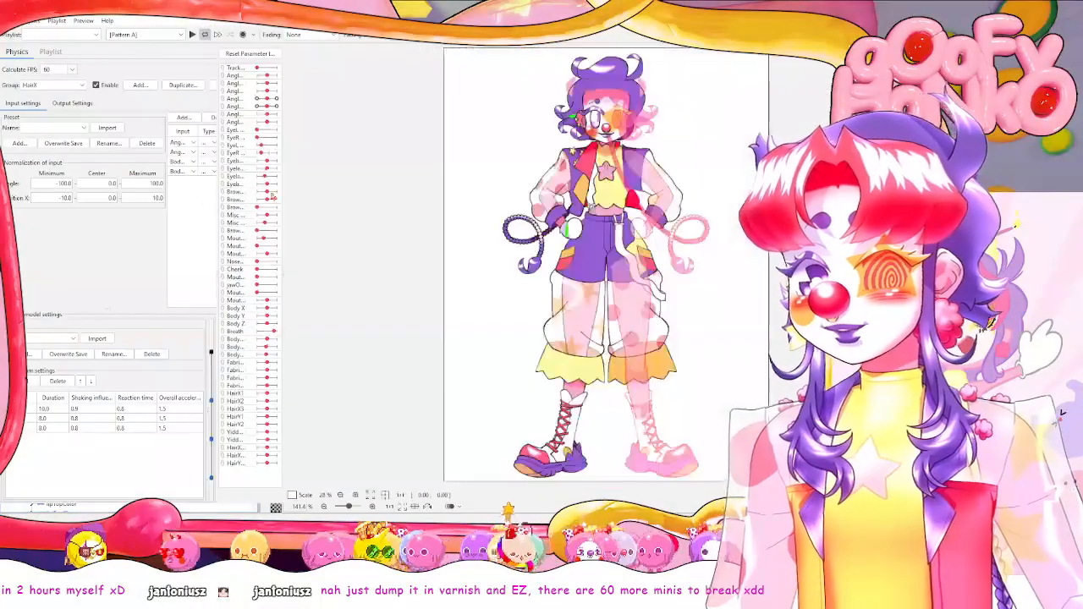
pyautogui.scroll(3, 626, 254)
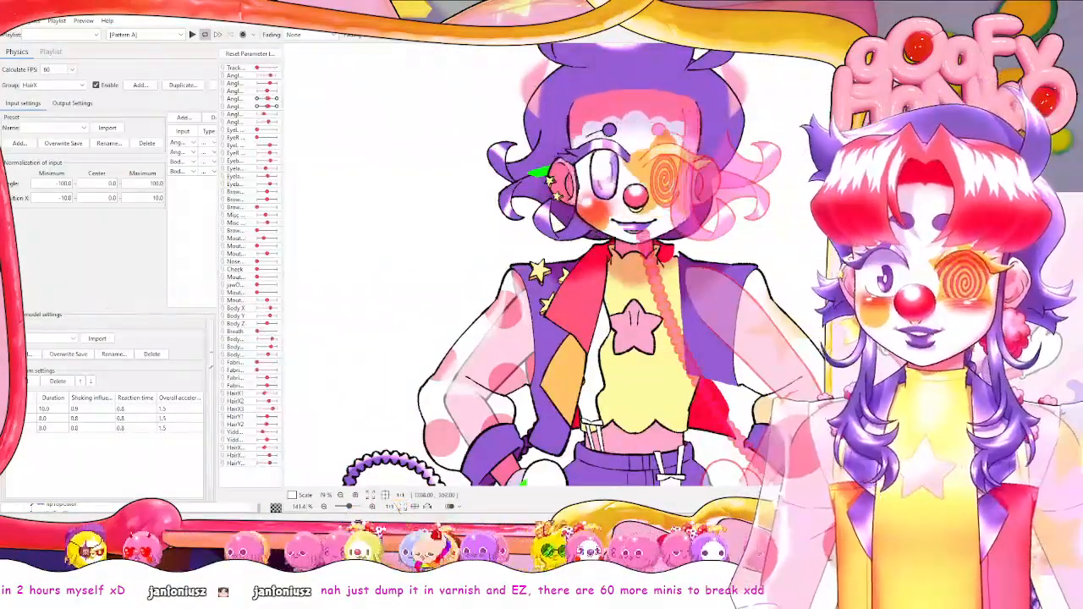
pyautogui.press('Escape')
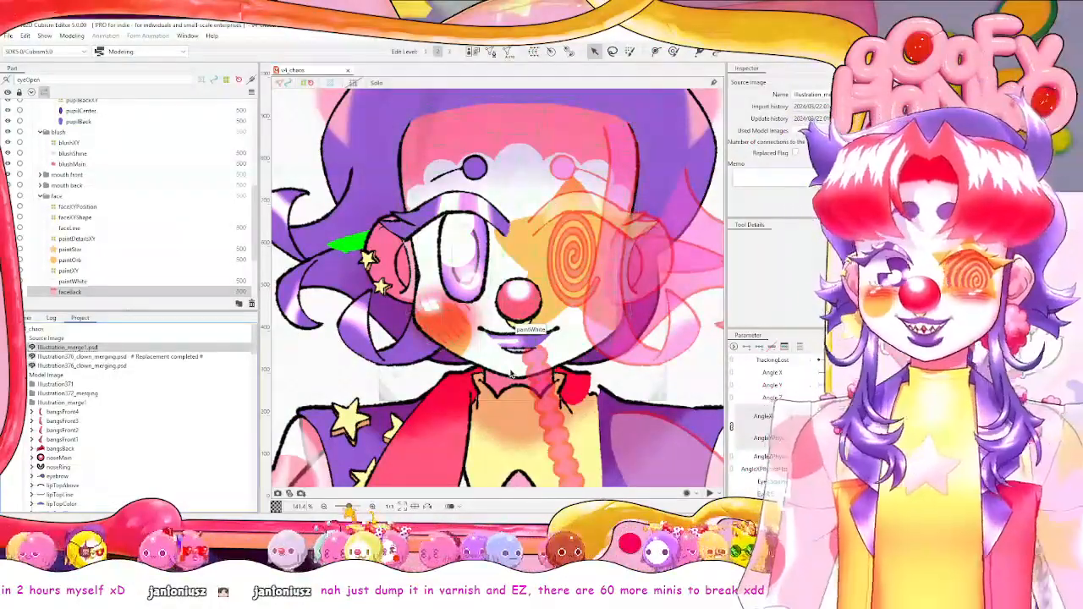
# Examine the paintXY, pupilBackXY and eyeXYPosition deformers and the paintWhite and eyeShine2 meshes on the model.
pyautogui.click(511, 374)
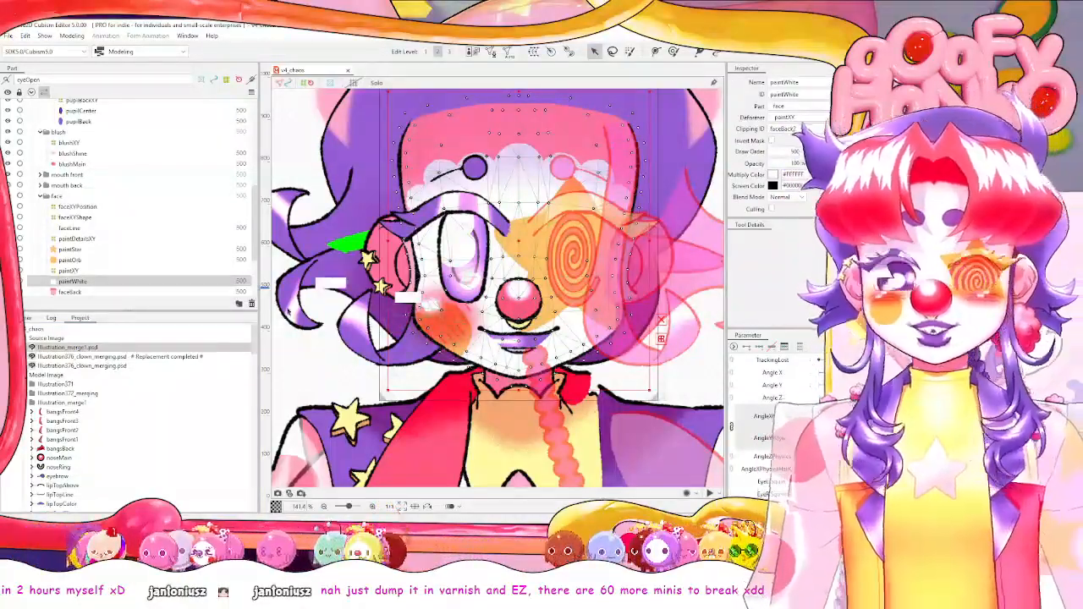
pyautogui.click(85, 271)
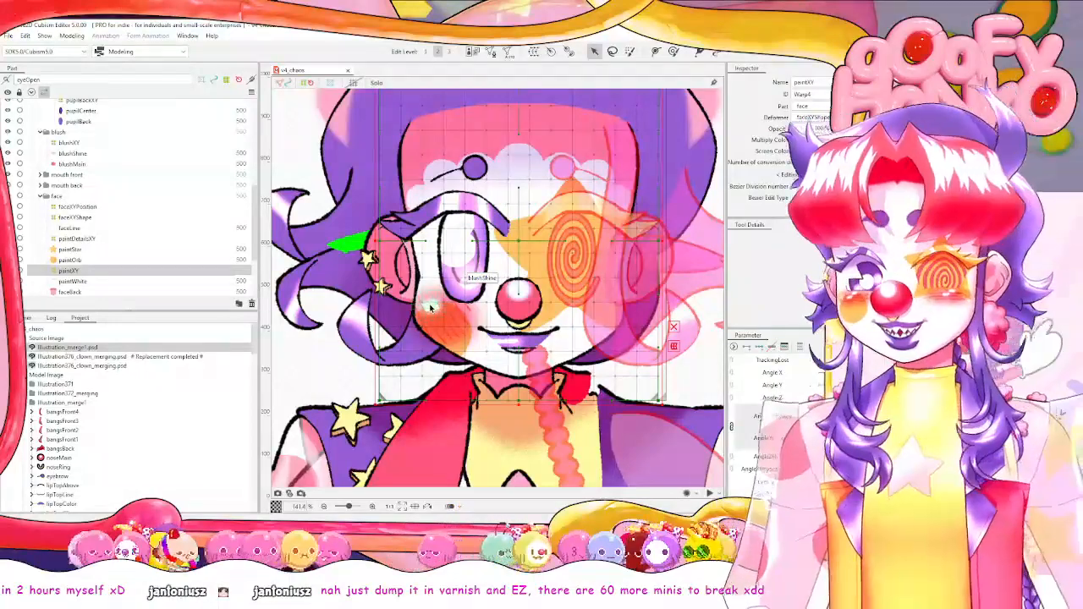
pyautogui.click(484, 255)
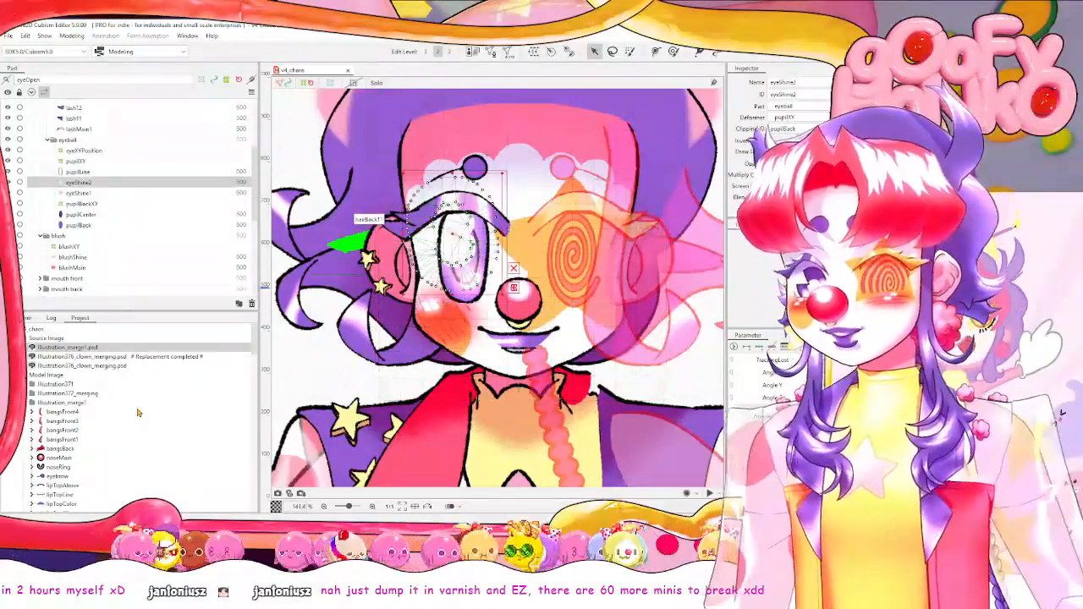
pyautogui.click(119, 194)
pyautogui.click(108, 207)
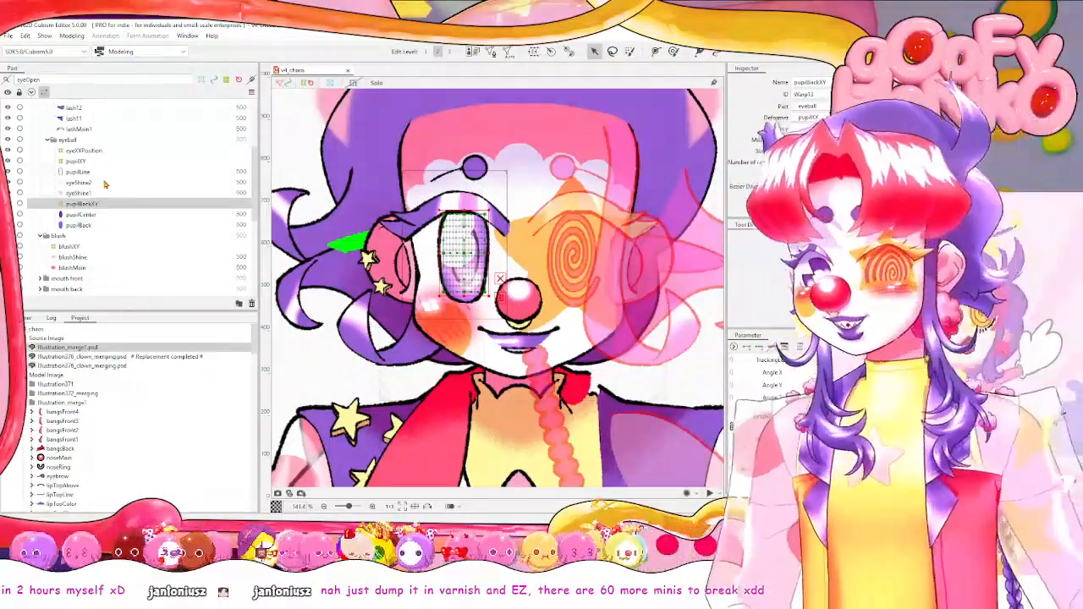
pyautogui.click(104, 183)
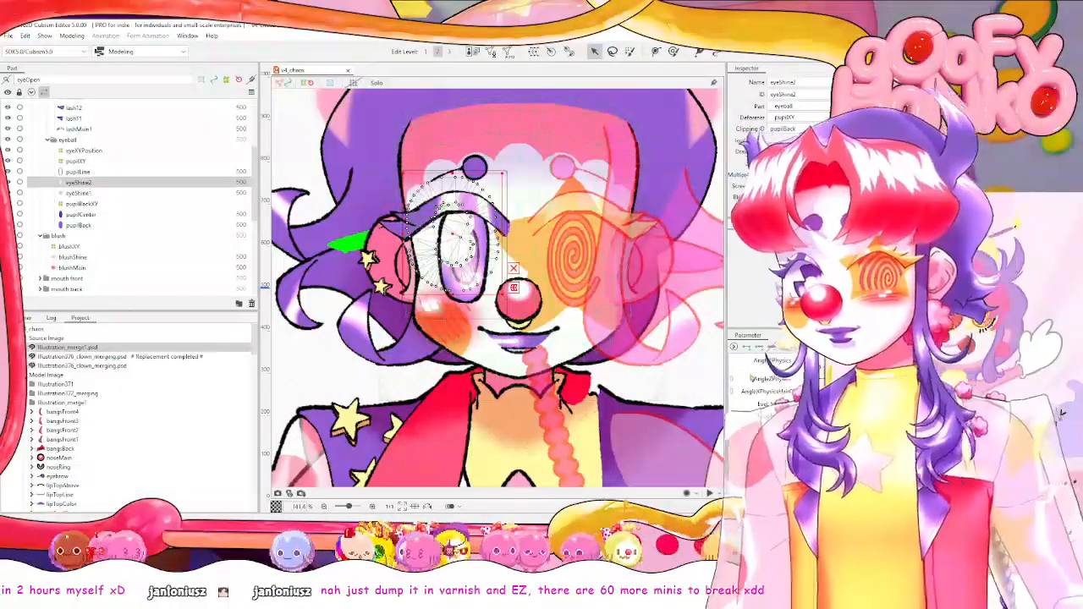
pyautogui.click(85, 203)
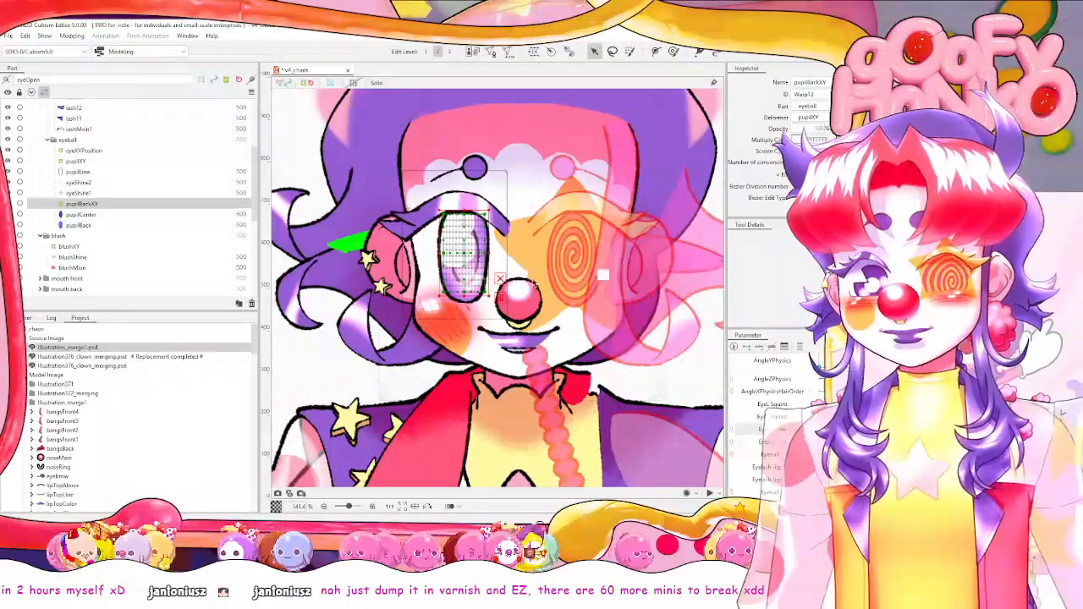
pyautogui.click(95, 152)
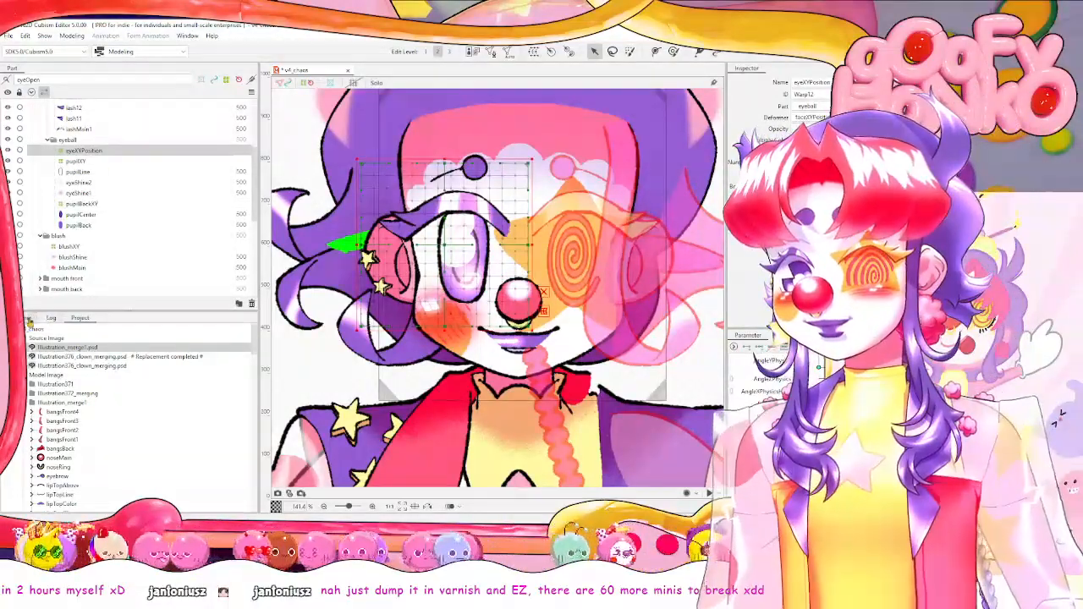
# Expand the lashXY deformer under eyeXYPosition and select its lash12, lash11 and lashMain1 meshes together.
pyautogui.click(29, 319)
pyautogui.click(72, 380)
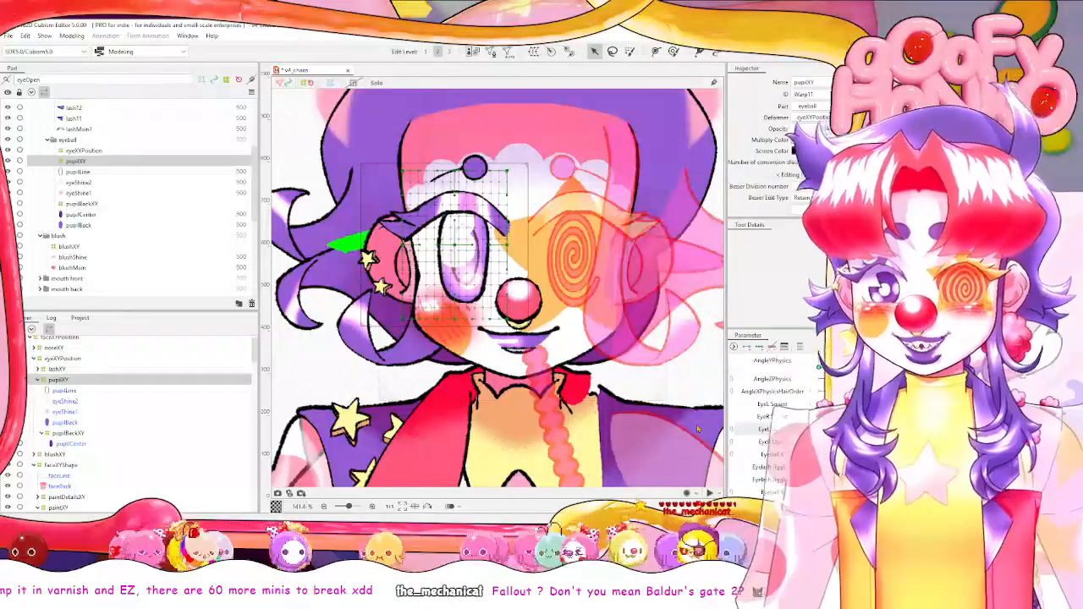
pyautogui.click(168, 369)
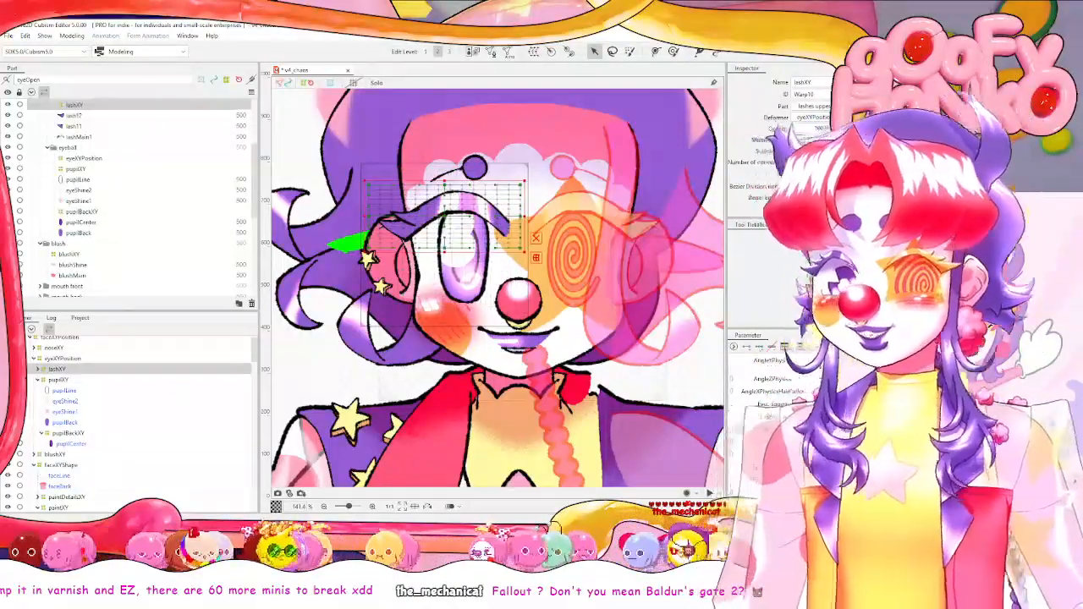
pyautogui.click(38, 369)
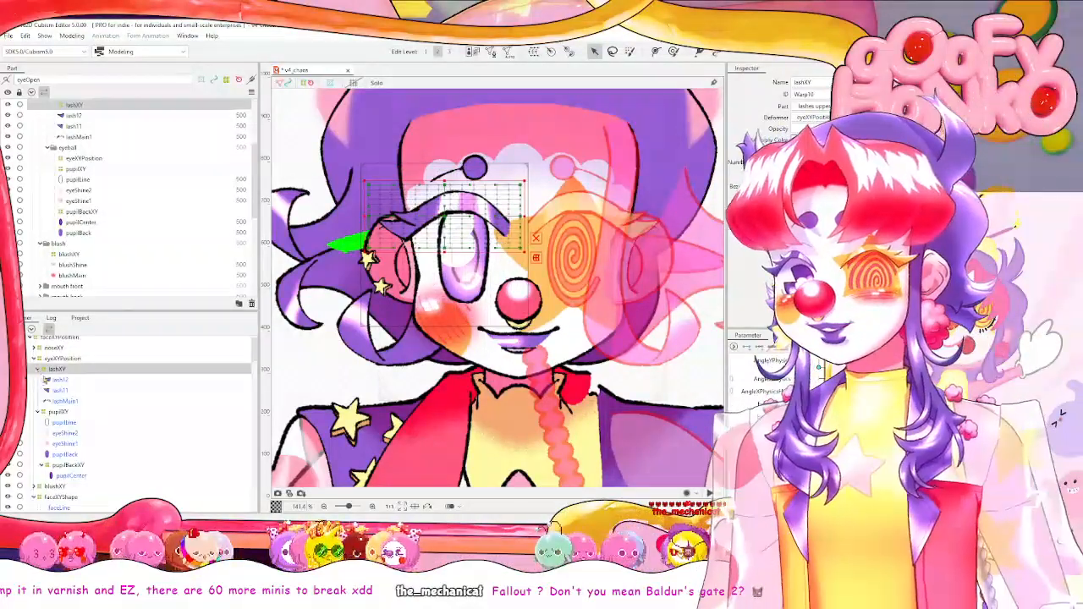
pyautogui.click(62, 390)
pyautogui.click(75, 400)
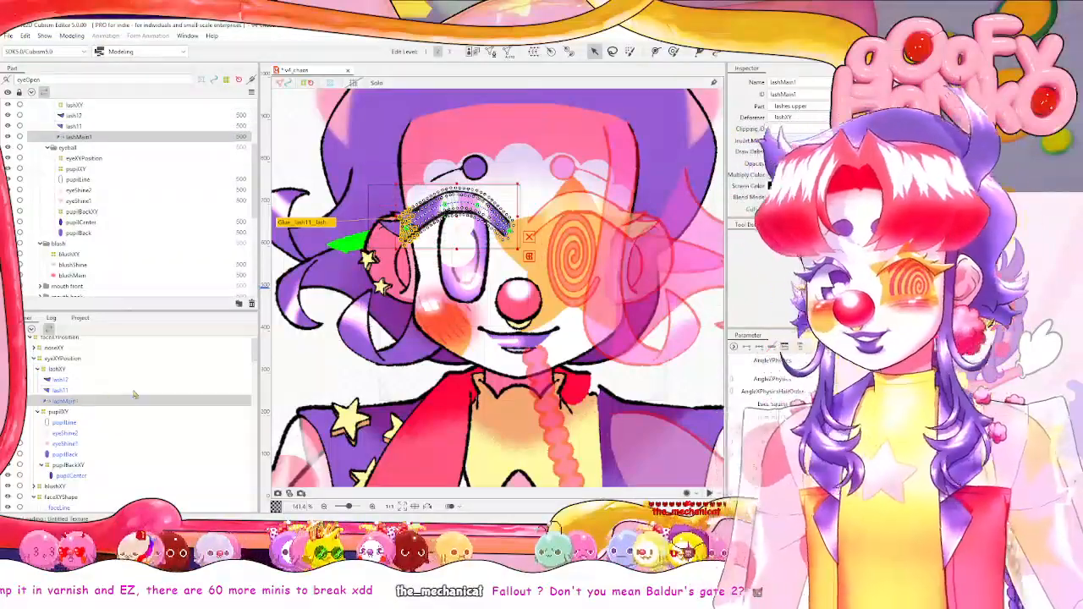
pyautogui.keyDown('shift'); pyautogui.click(114, 383); pyautogui.keyUp('shift')
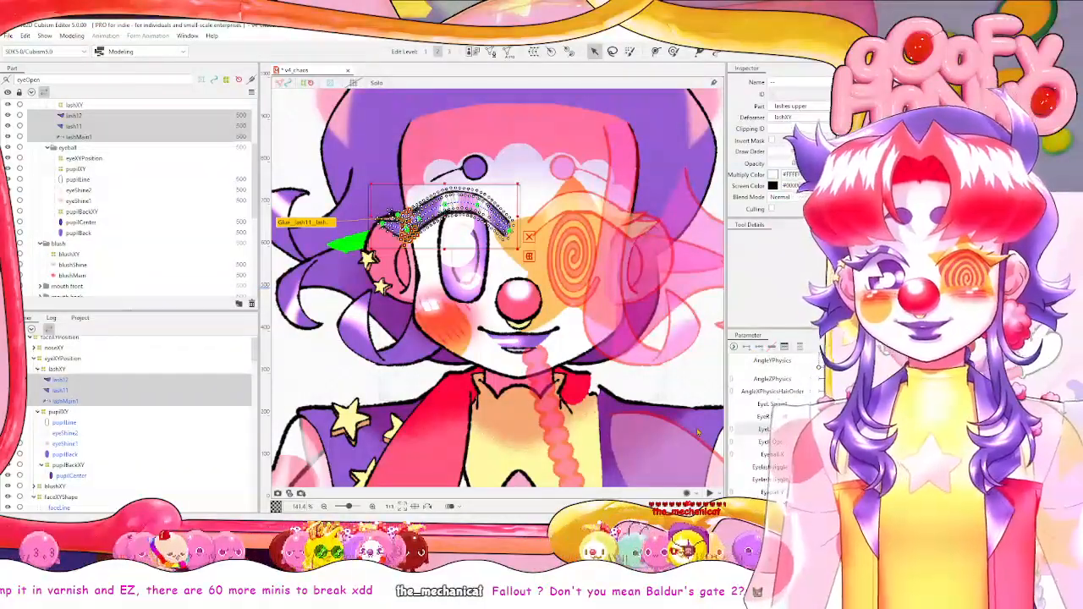
# Move lashMain1 down over the lower part of the pupil for the closed eye and raise its inner end beside the nose.
pyautogui.click(66, 402)
pyautogui.hotkey('shift', 'Down')
pyautogui.hotkey('shift', 'Down')
pyautogui.hotkey('shift', 'Down')
pyautogui.hotkey('shift', 'Down')
pyautogui.hotkey('shift', 'Down')
pyautogui.hotkey('shift', 'Down')
pyautogui.hotkey('shift', 'Down')
pyautogui.hotkey('shift', 'Down')
pyautogui.hotkey('shift', 'Down')
pyautogui.hotkey('shift', 'Down')
pyautogui.hotkey('shift', 'Down')
pyautogui.hotkey('shift', 'Down')
pyautogui.hotkey('shift', 'Down')
pyautogui.hotkey('shift', 'Down')
pyautogui.hotkey('shift', 'Down')
pyautogui.hotkey('shift', 'Down')
pyautogui.hotkey('shift', 'Down')
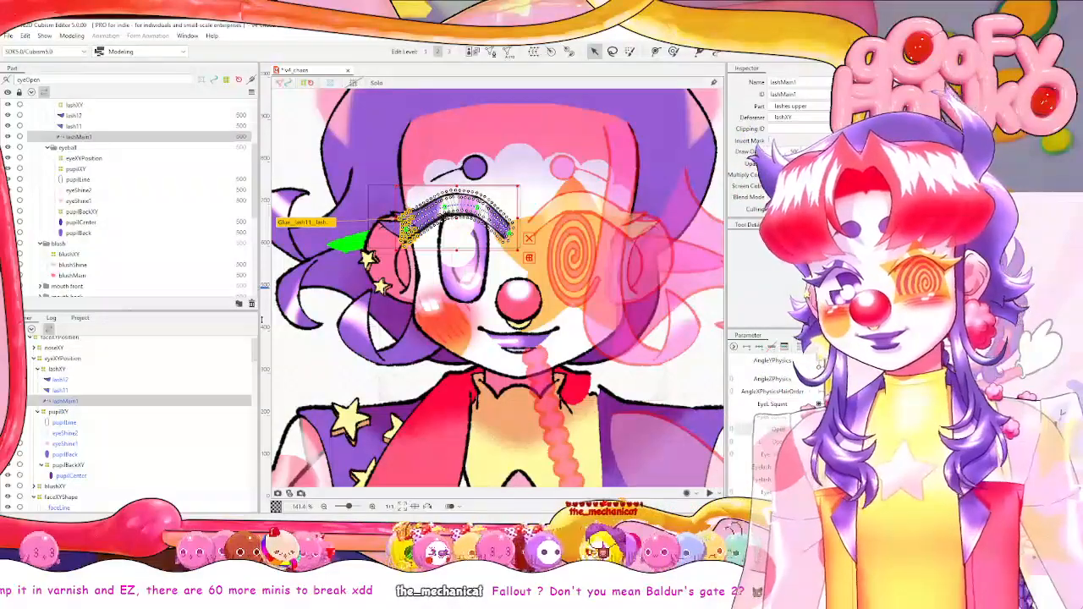
pyautogui.hotkey('shift', 'Down')
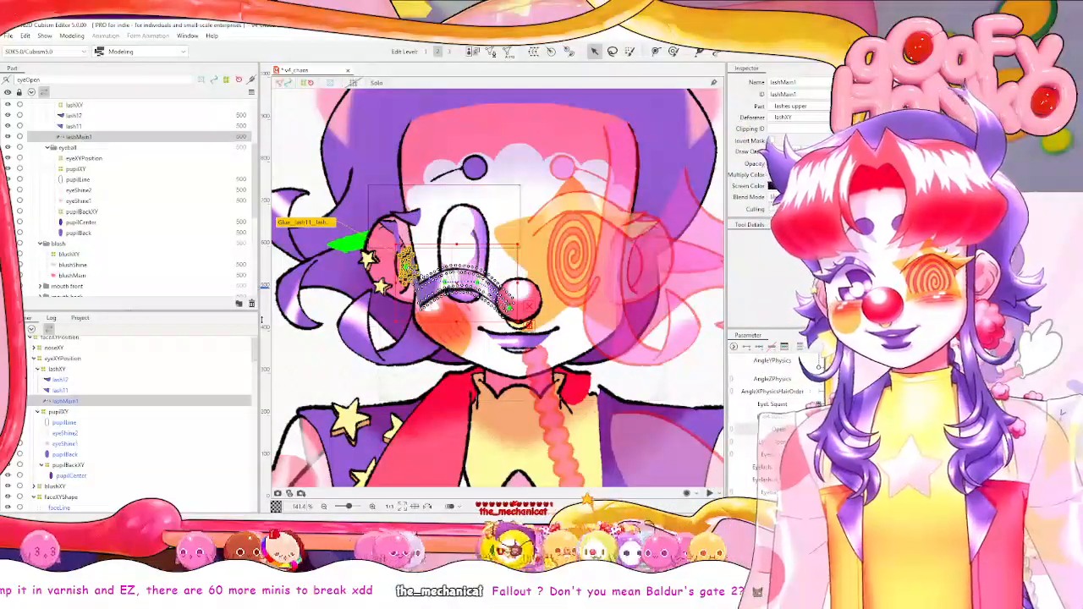
pyautogui.scroll(2, 493, 298)
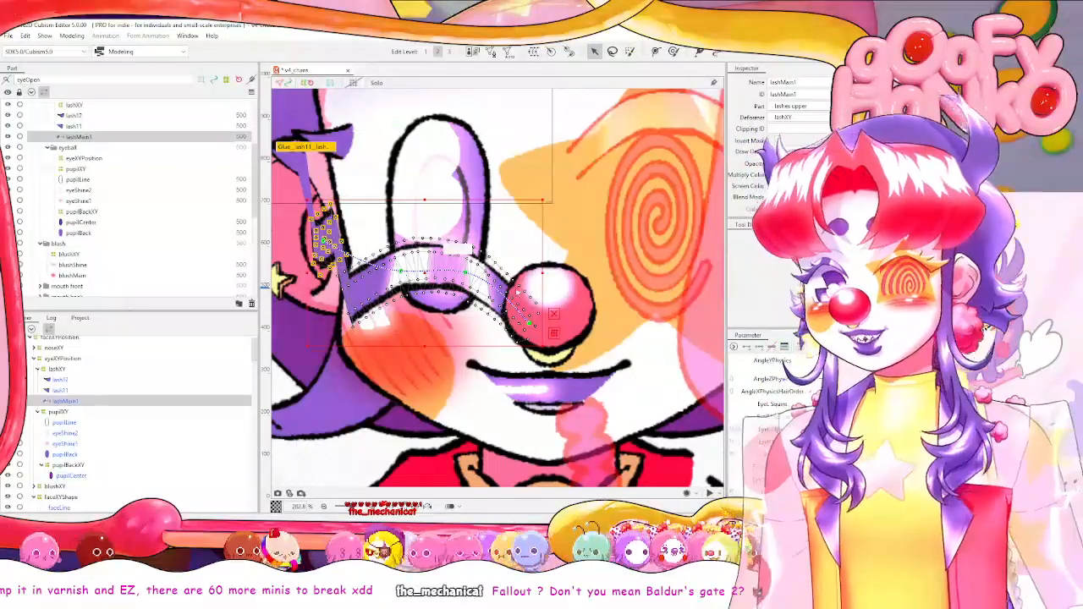
pyautogui.moveTo(531, 316); pyautogui.dragTo(529, 265)
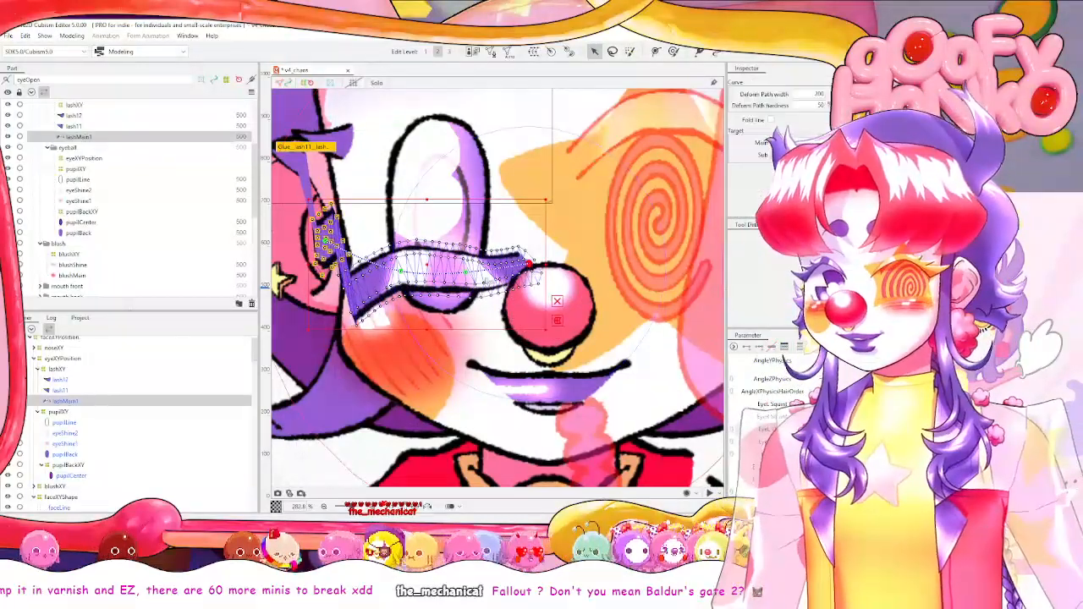
# Lower the lash11 mesh toward the outer end of the closed lashMain1.
pyautogui.click(71, 390)
pyautogui.moveTo(506, 287); pyautogui.dragTo(597, 304)
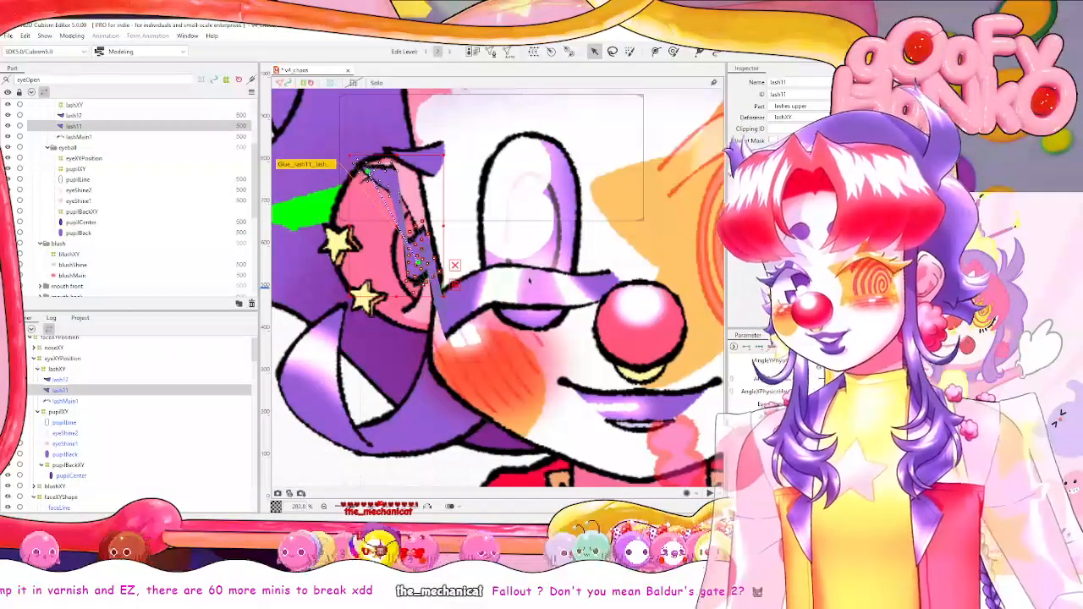
pyautogui.moveTo(418, 254); pyautogui.dragTo(419, 351)
pyautogui.press('Up')
pyautogui.press('Up')
pyautogui.press('Up')
pyautogui.press('Up')
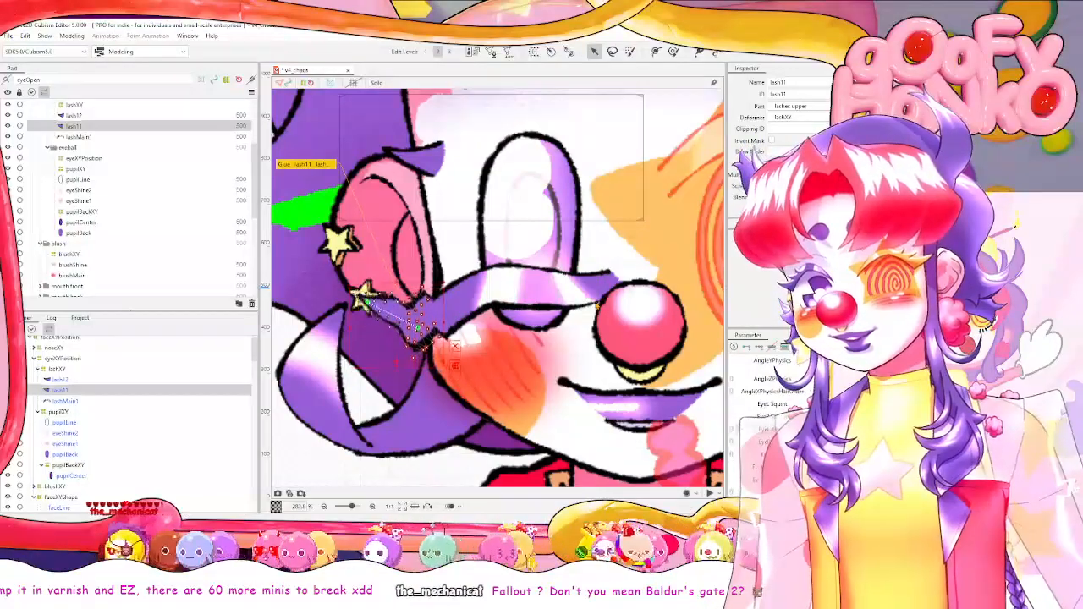
# Align the outer end of lashMain1 with lash11 in the closed pose and lift the lash curve near its inner end.
pyautogui.click(121, 401)
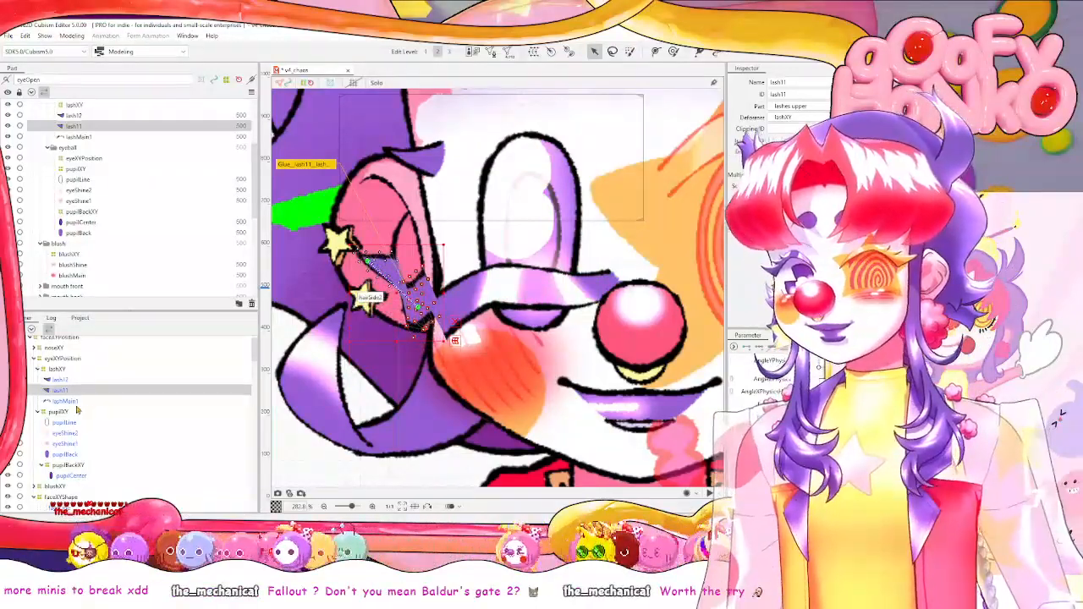
pyautogui.press('Up')
pyautogui.press('Up')
pyautogui.press('Up')
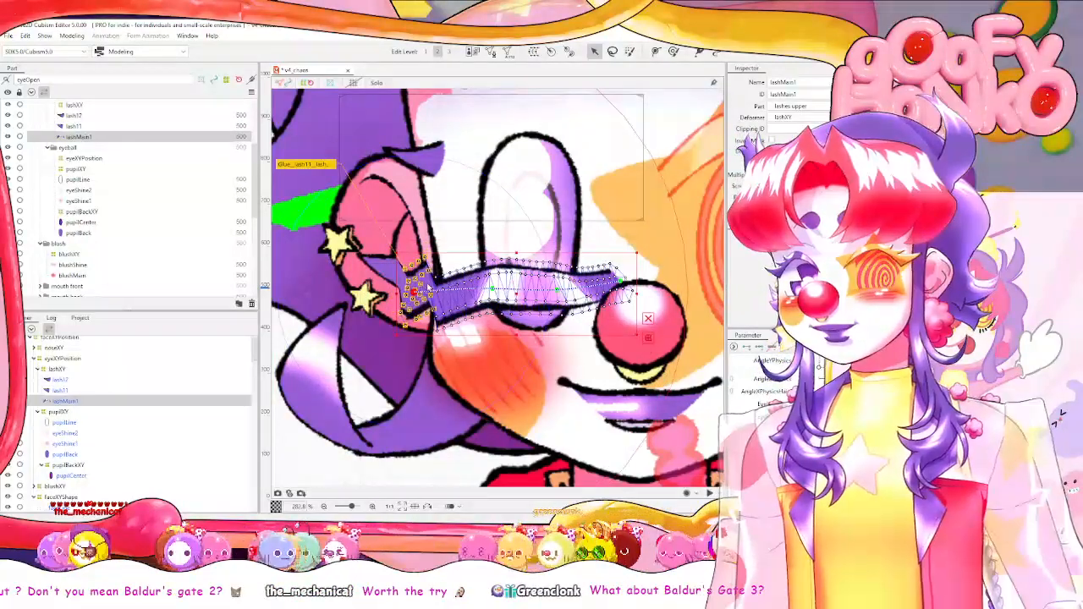
pyautogui.click(107, 392)
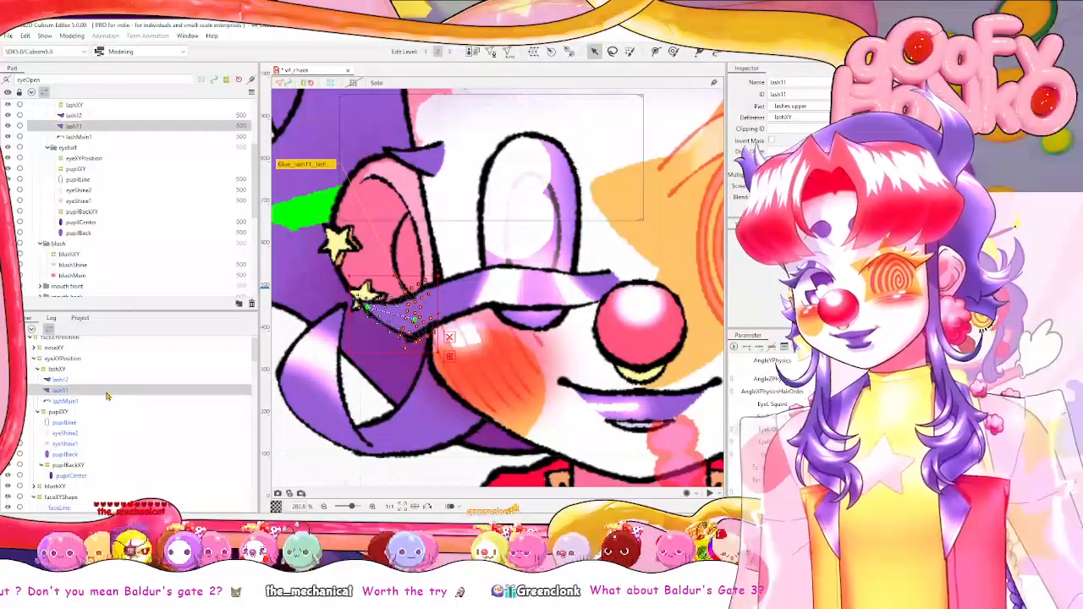
pyautogui.click(66, 401)
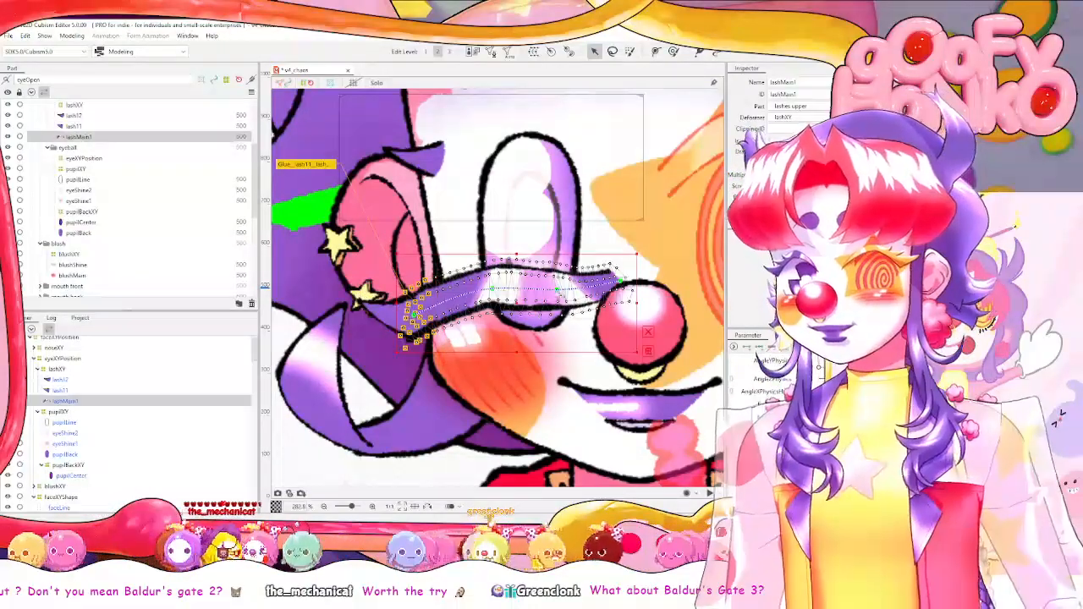
pyautogui.moveTo(557, 292); pyautogui.dragTo(557, 275)
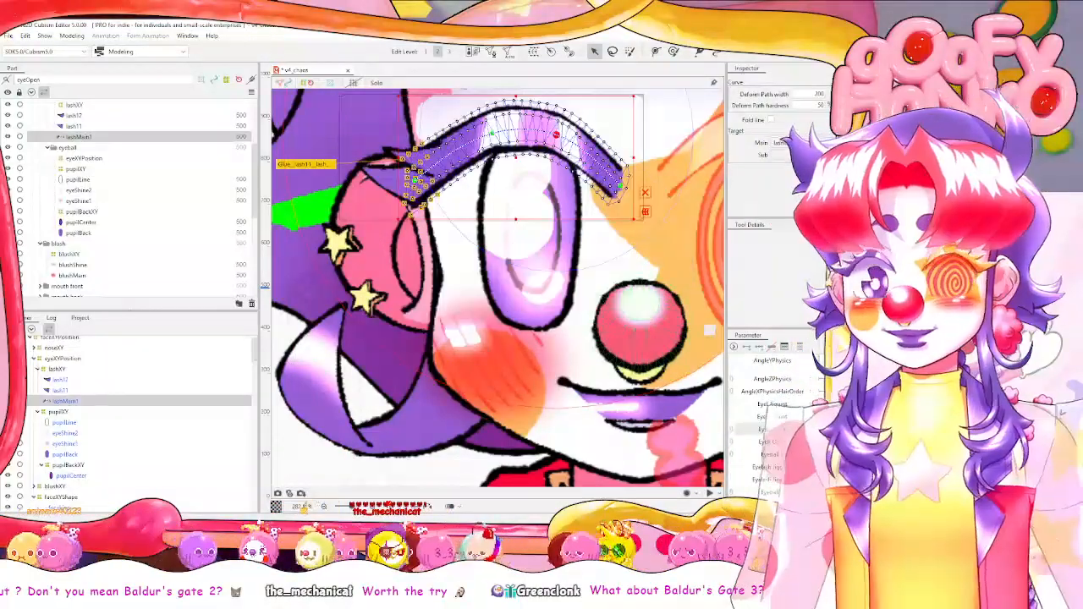
# Fit lash12 onto the outer corner of the closed lash, refine lashMain1's curve and return the eye to its open pose.
pyautogui.click(69, 379)
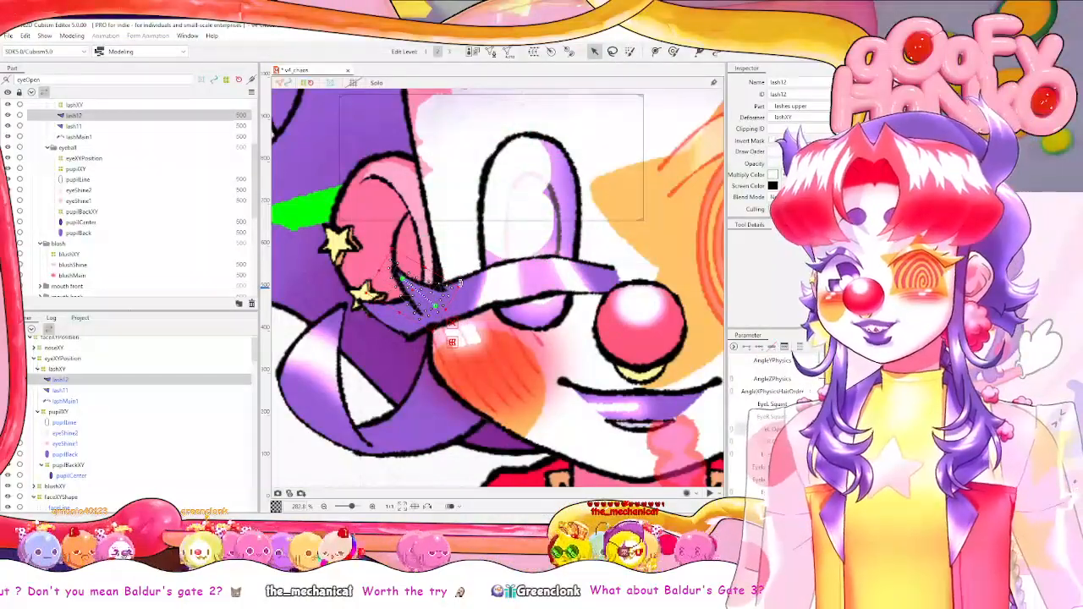
pyautogui.moveTo(452, 342); pyautogui.dragTo(468, 325)
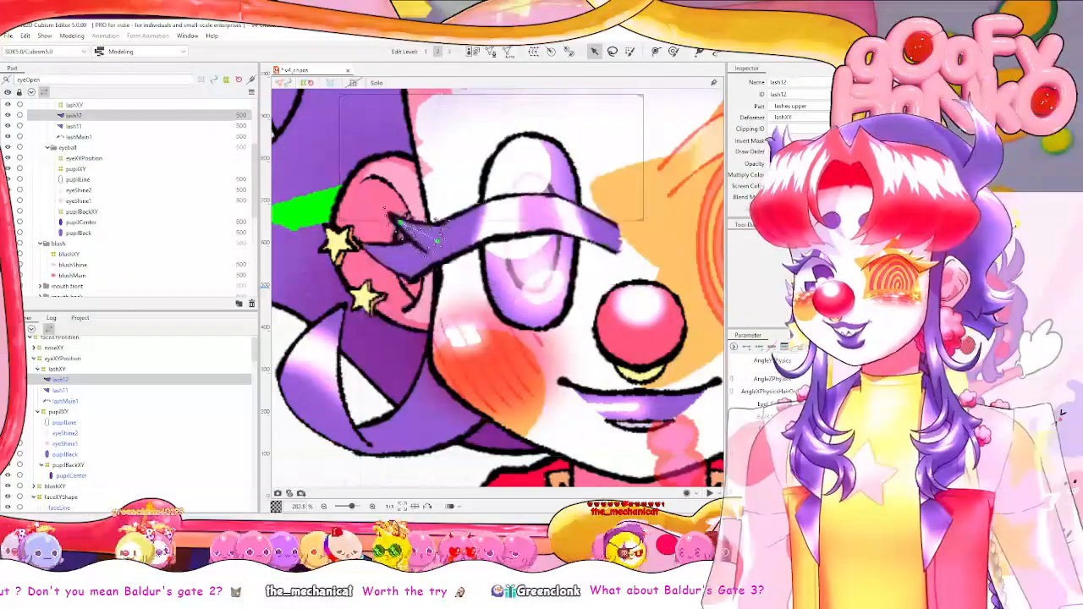
pyautogui.click(66, 399)
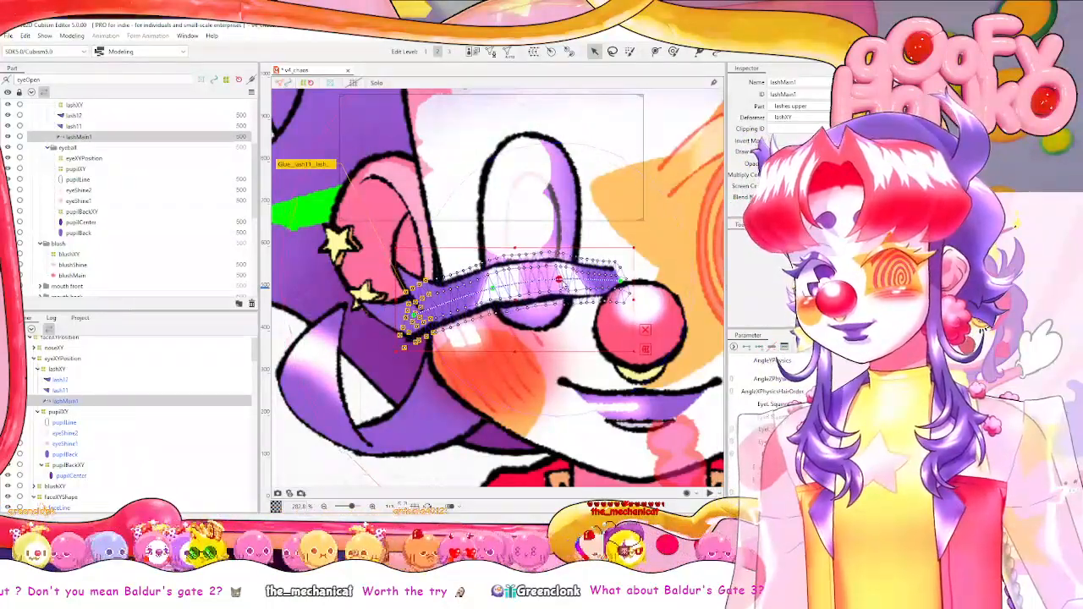
pyautogui.moveTo(549, 279); pyautogui.dragTo(557, 275)
pyautogui.moveTo(804, 429); pyautogui.dragTo(825, 429)
pyautogui.scroll(3, 590, 307)
pyautogui.scroll(3, 606, 147)
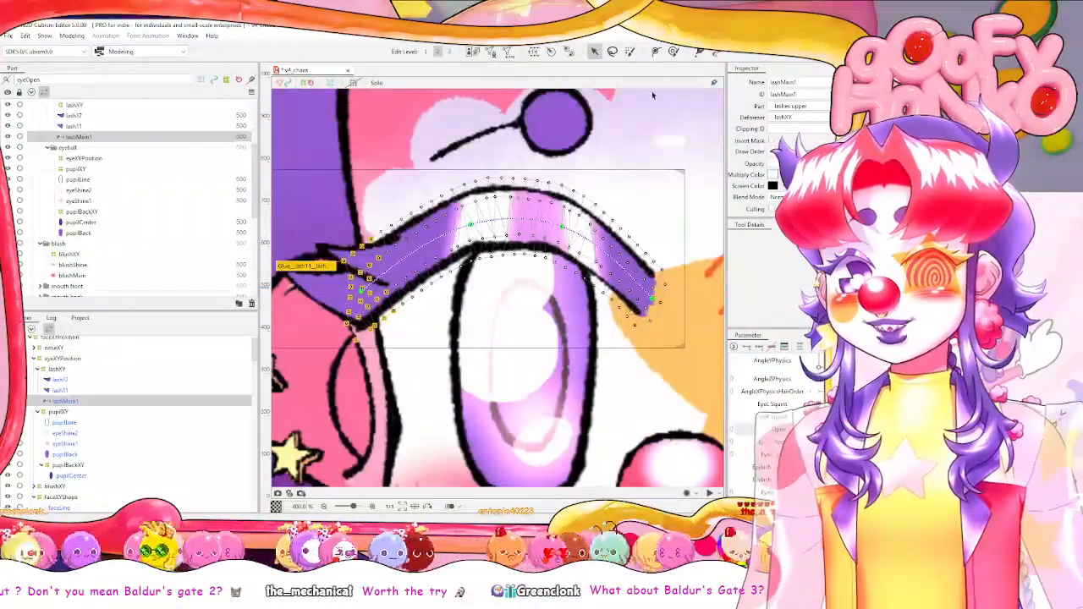
# Add a deform path point in the middle of lashMain1 and reshape the closed lash curve with its path points.
pyautogui.click(658, 52)
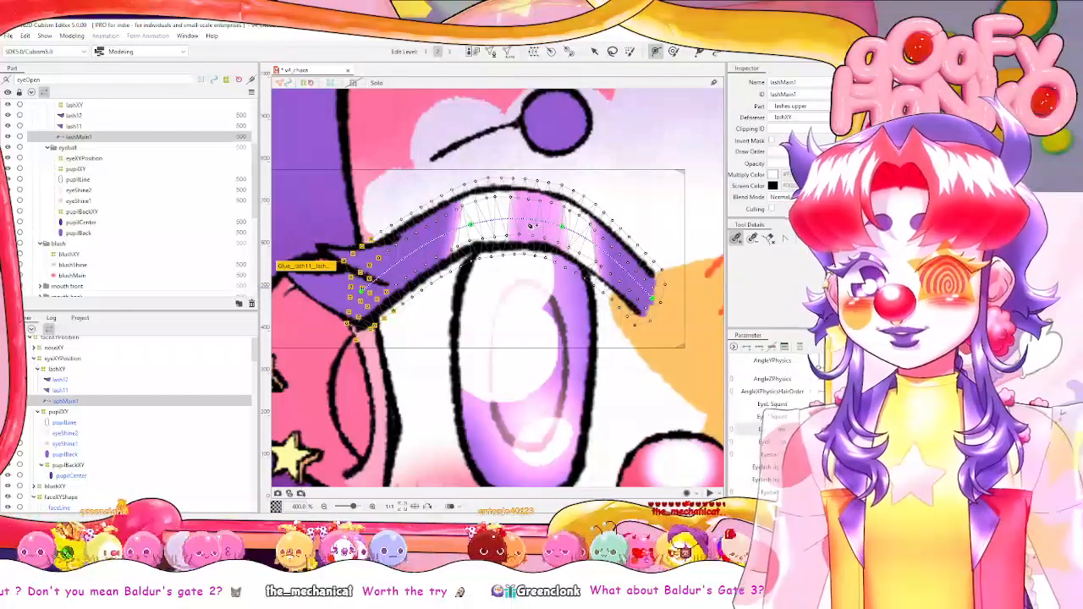
pyautogui.scroll(-3, 531, 226)
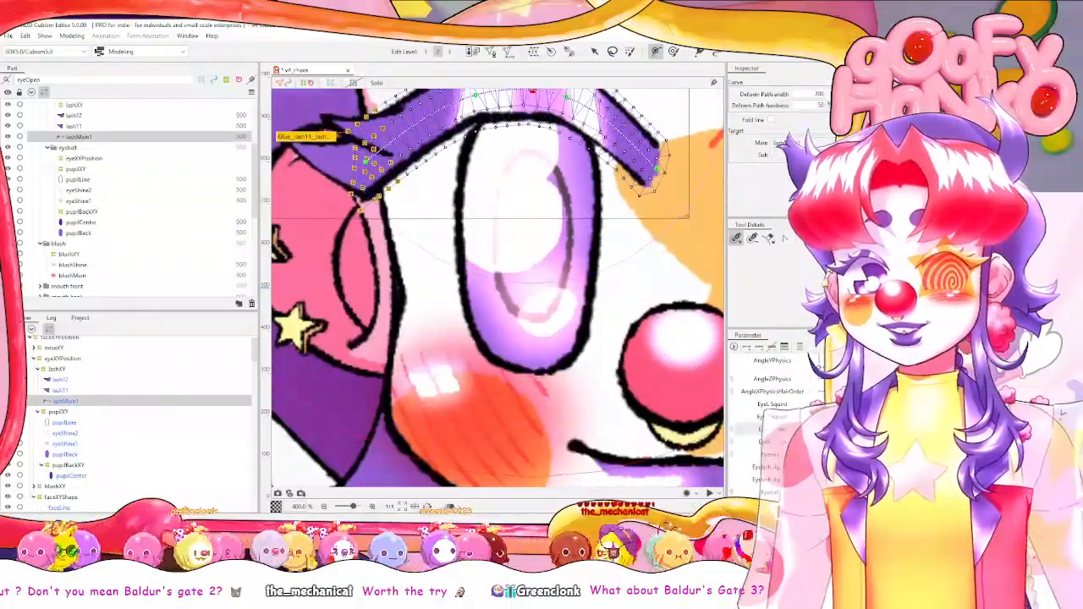
pyautogui.moveTo(599, 175); pyautogui.dragTo(599, 340)
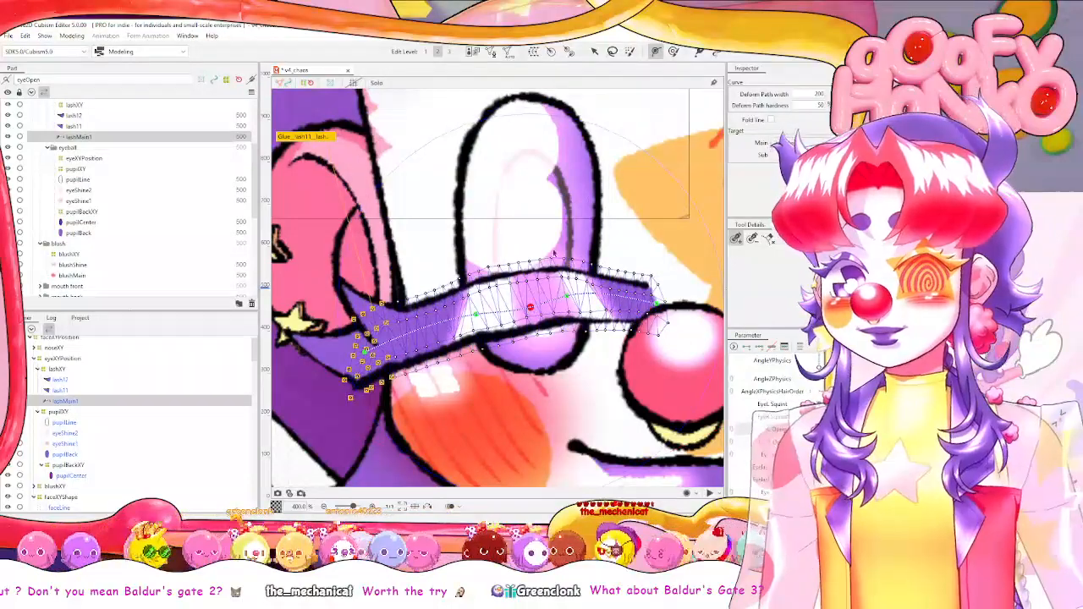
pyautogui.press('v')
pyautogui.moveTo(533, 300); pyautogui.dragTo(569, 291)
pyautogui.scroll(-3, 572, 292)
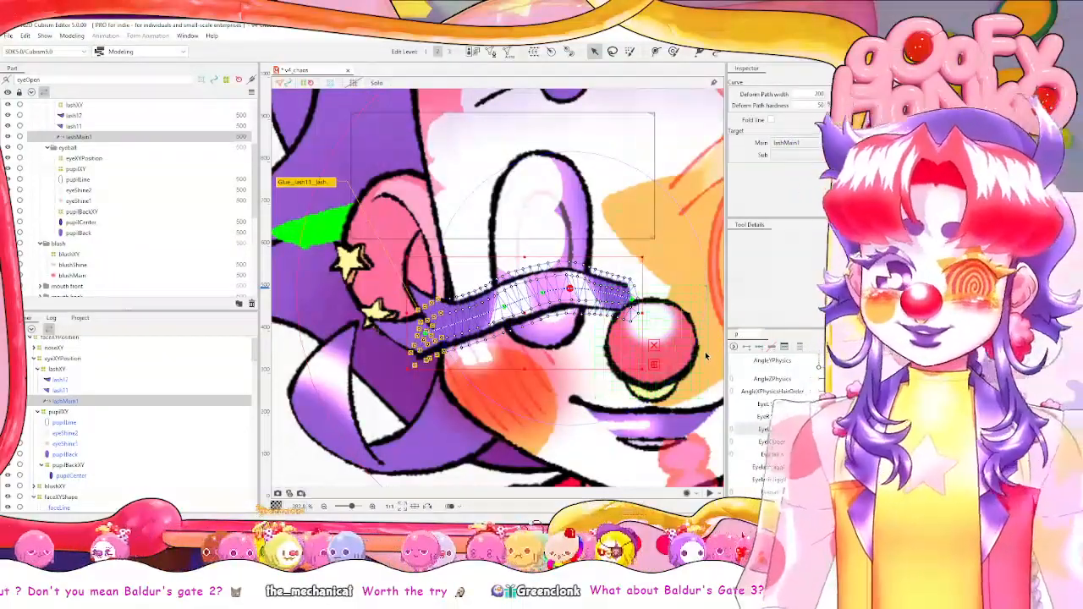
# Create a pupilBlink warp deformer under pupilXY containing the pupilLine and pupilBack meshes.
pyautogui.click(72, 36)
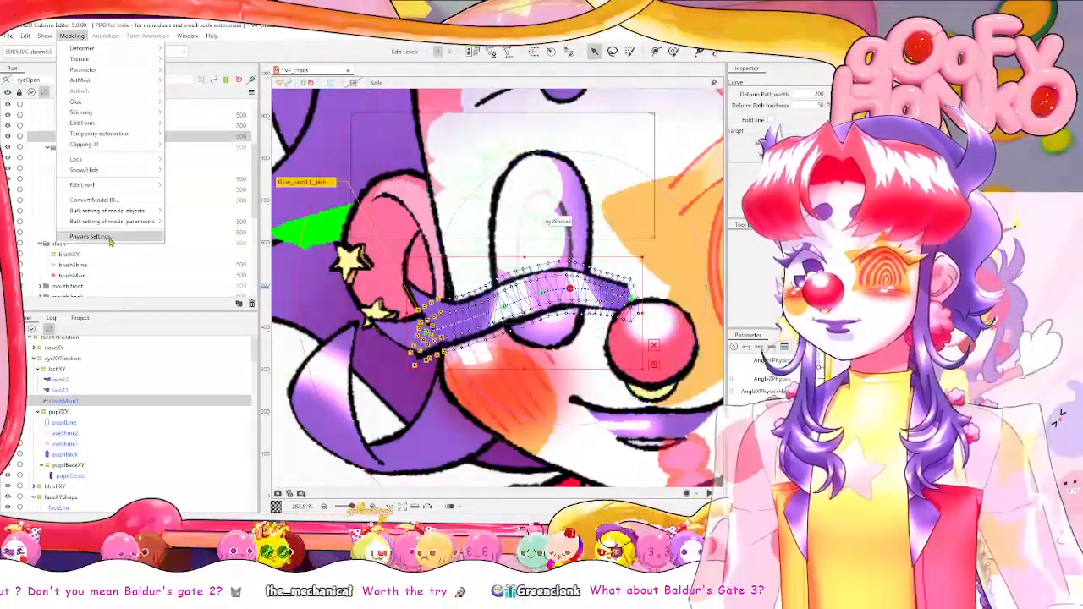
pyautogui.click(72, 35)
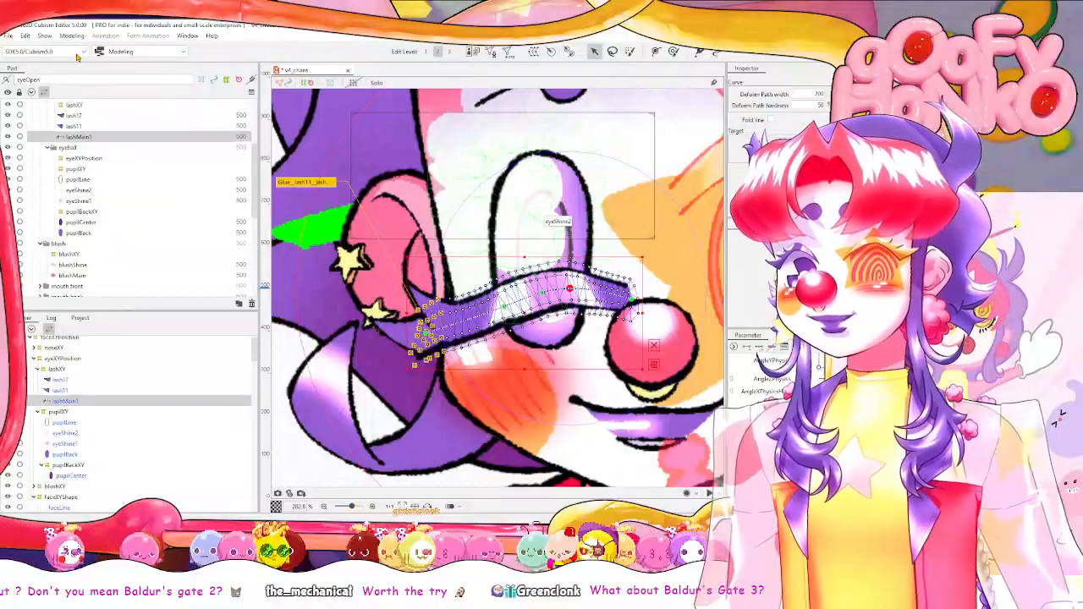
pyautogui.click(75, 413)
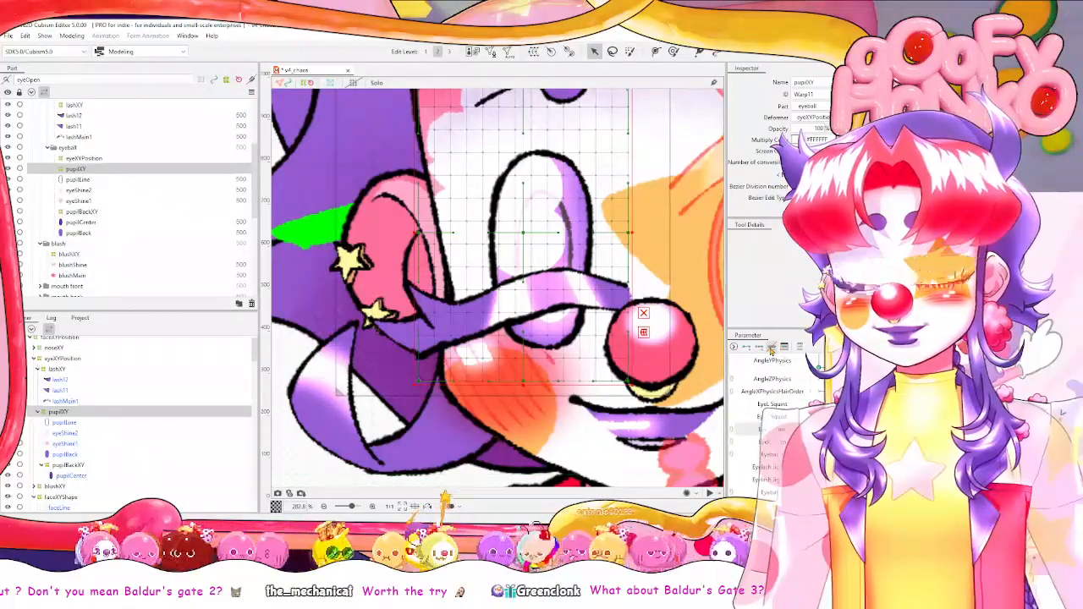
pyautogui.click(127, 424)
pyautogui.keyDown('shift'); pyautogui.click(102, 455); pyautogui.keyUp('shift')
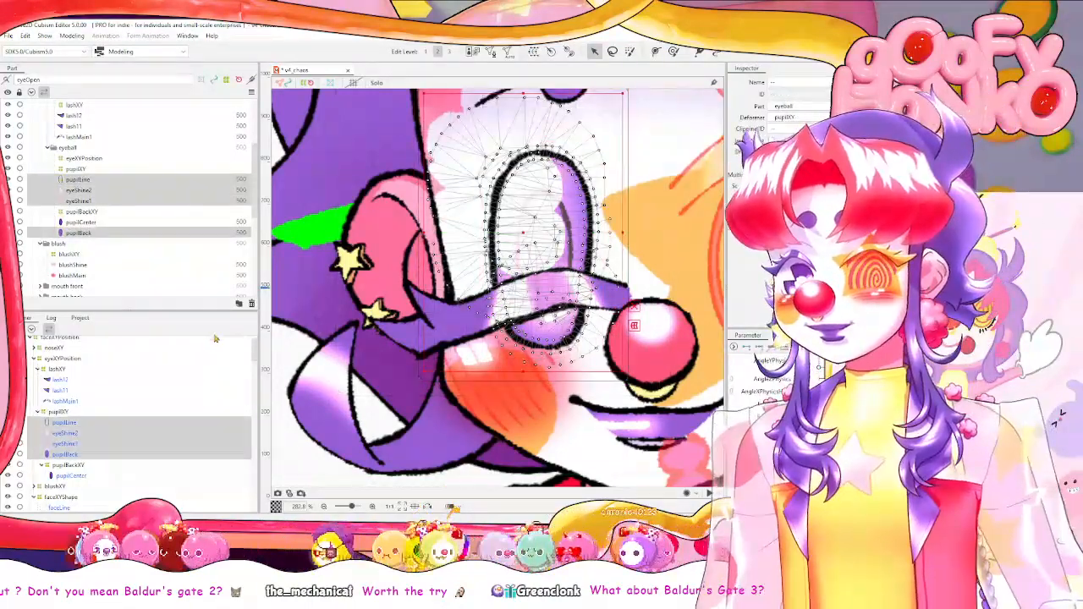
pyautogui.keyDown('shift'); pyautogui.click(84, 466); pyautogui.keyUp('shift')
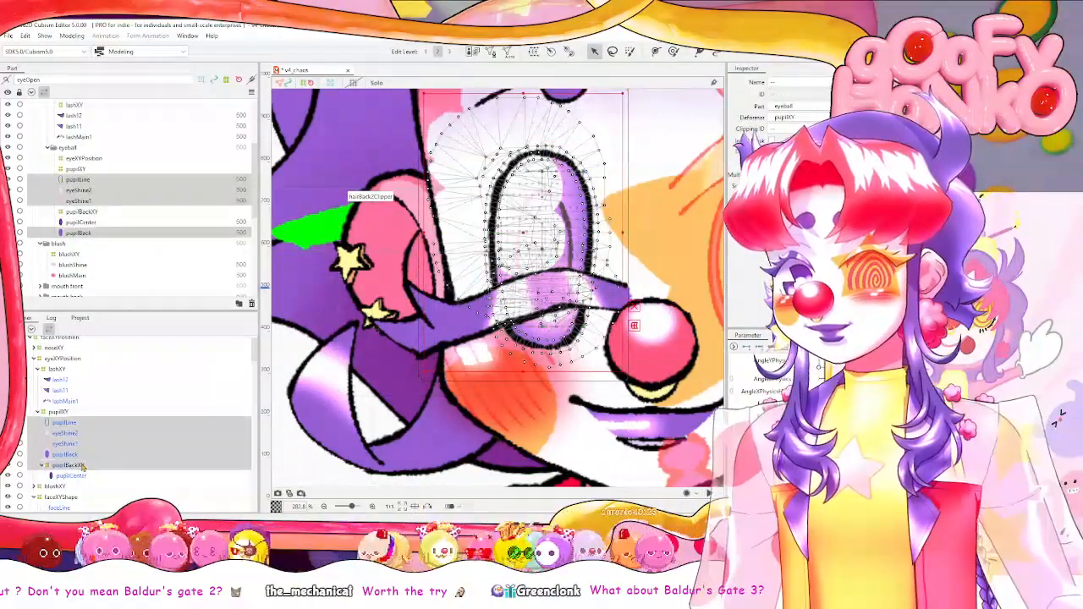
pyautogui.click(72, 455)
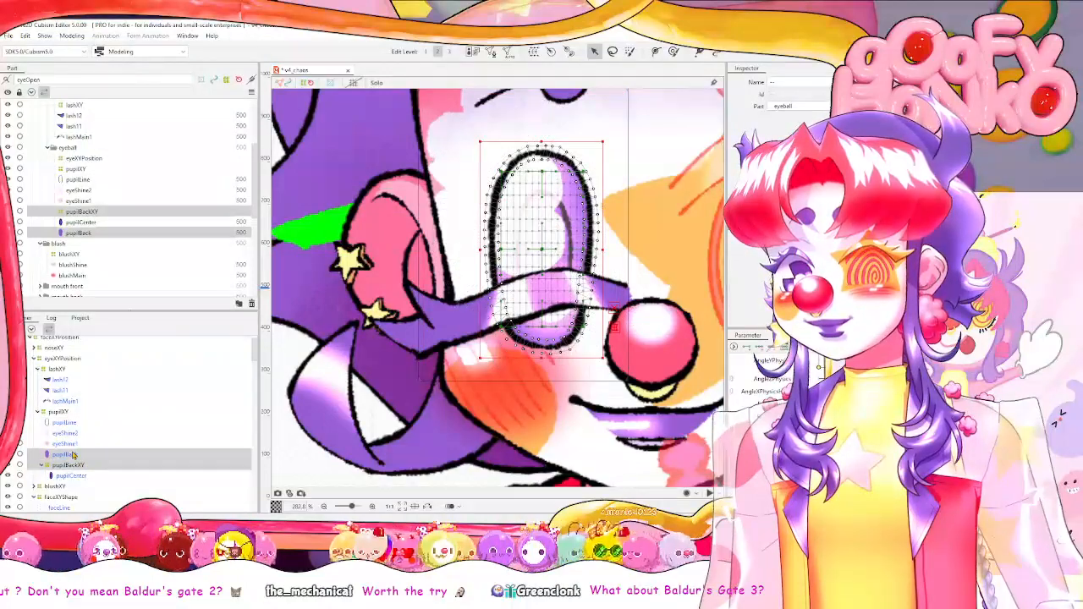
pyautogui.click(75, 457)
pyautogui.keyDown('ctrl'); pyautogui.click(76, 425); pyautogui.keyUp('ctrl')
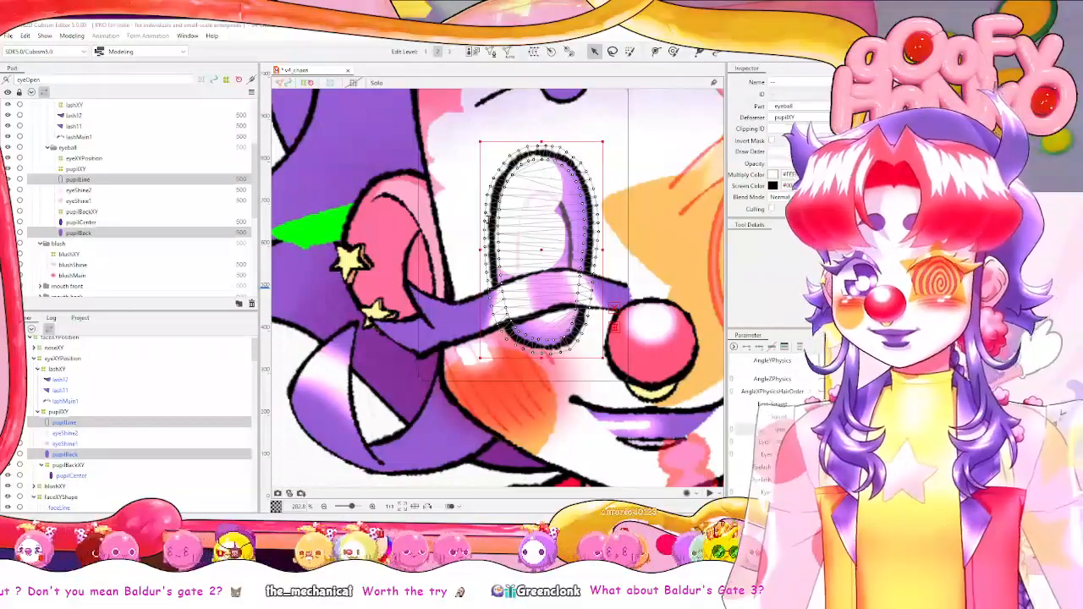
pyautogui.click(735, 362)
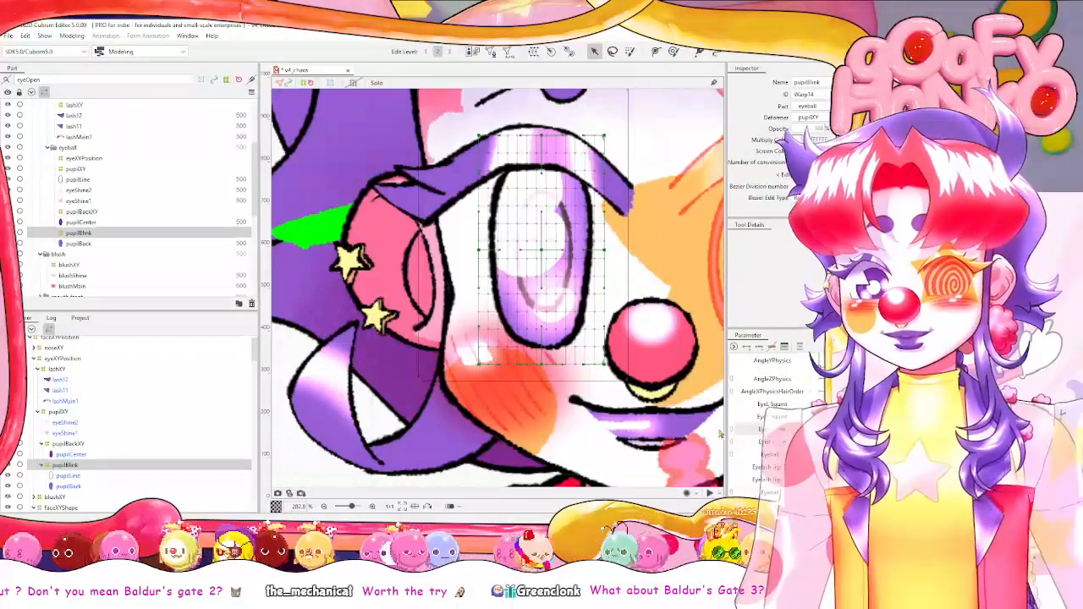
# Set the eye to its closed pose and squash the pupilBlink deformer vertically from both edges to fit behind the lash.
pyautogui.moveTo(721, 434); pyautogui.dragTo(696, 430)
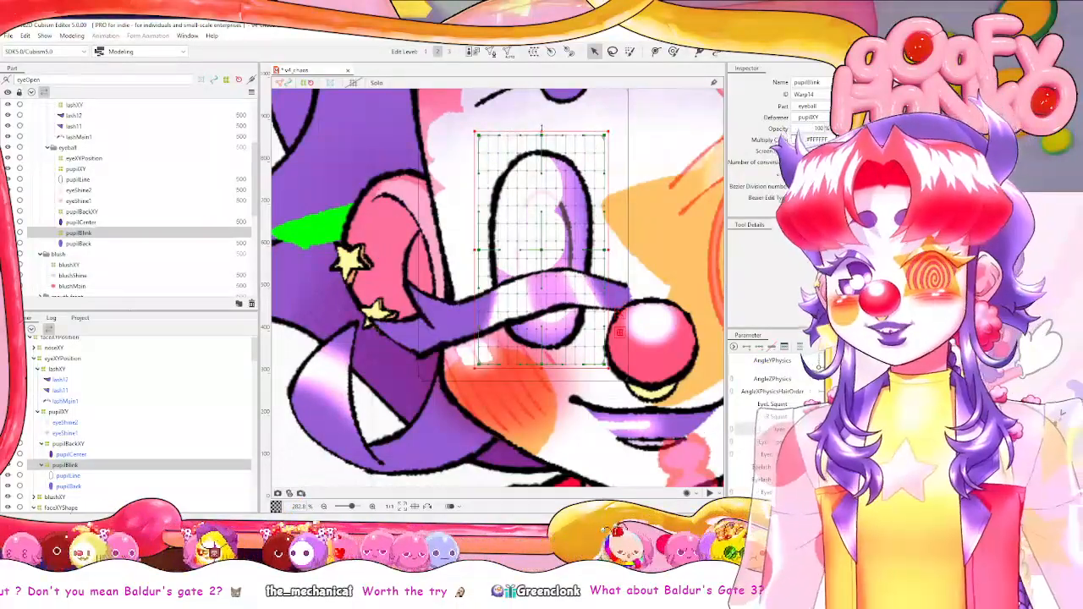
pyautogui.moveTo(542, 132); pyautogui.dragTo(542, 273)
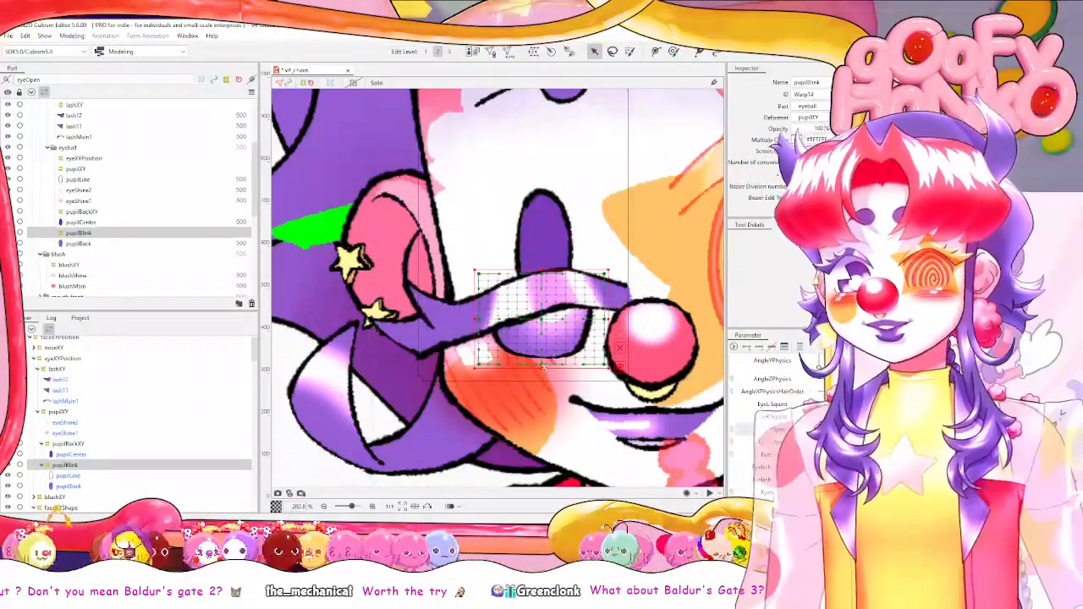
pyautogui.moveTo(542, 366); pyautogui.dragTo(543, 318)
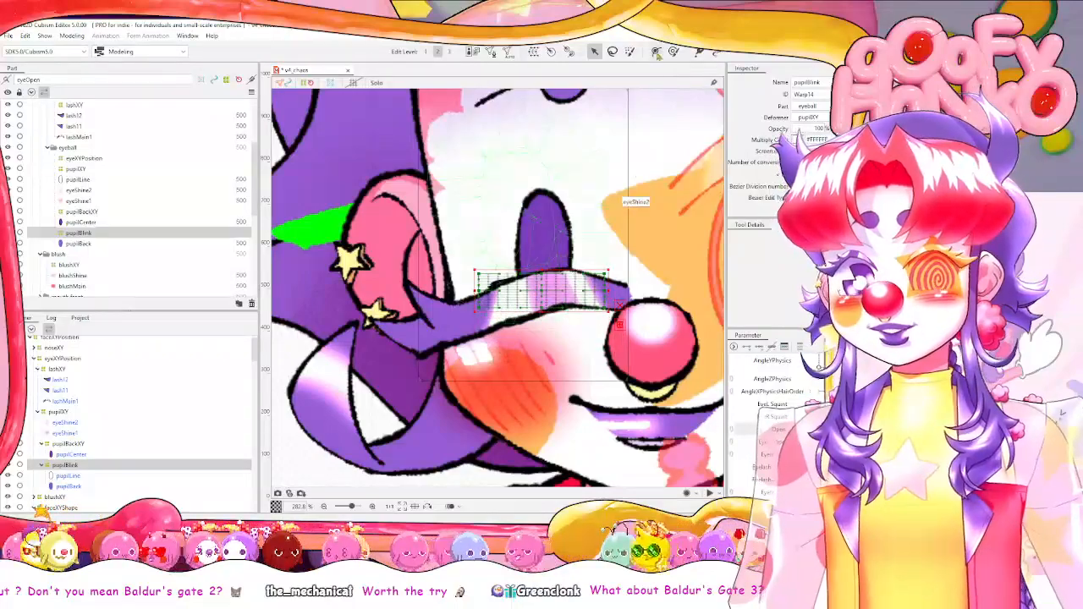
# Bend the squashed pupilBlink deformer to follow the closed lash with the Deform Brush and check the pupil through the blink.
pyautogui.click(657, 52)
pyautogui.click(674, 53)
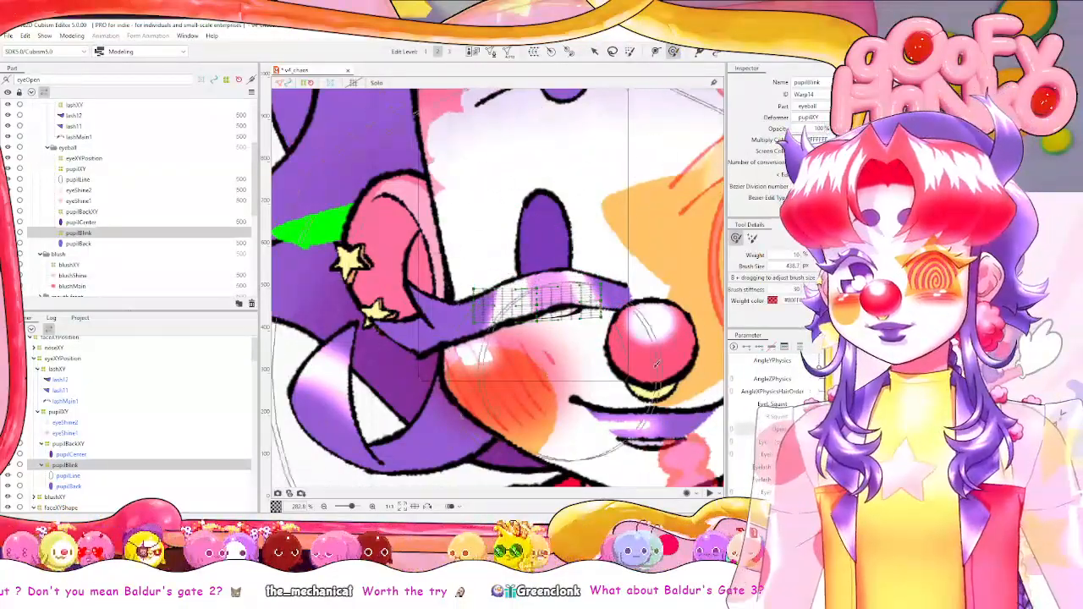
pyautogui.moveTo(401, 390); pyautogui.dragTo(372, 358)
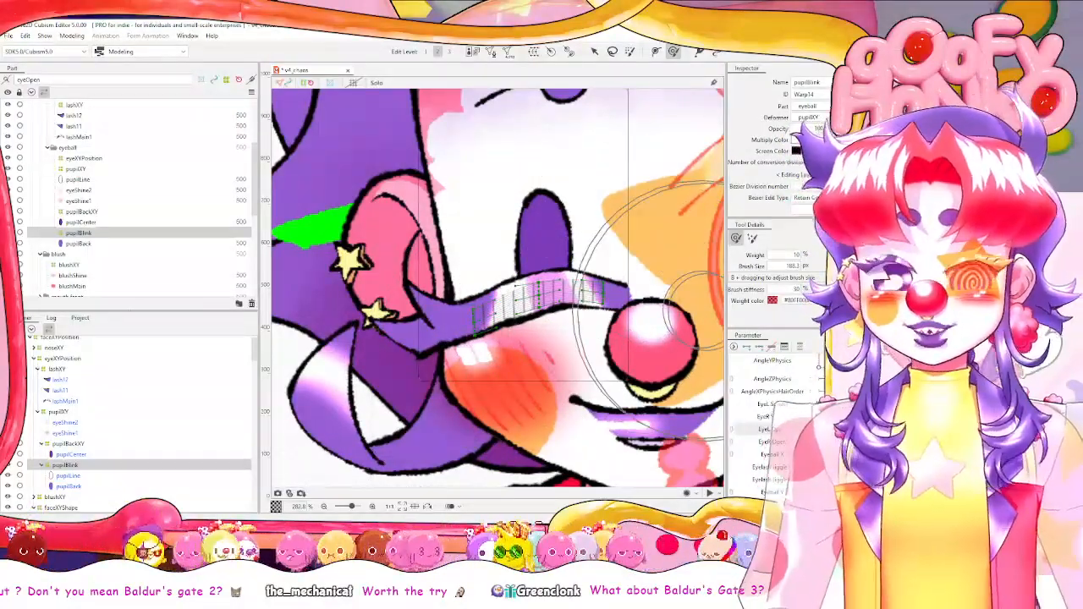
pyautogui.moveTo(823, 429)
pyautogui.mouseDown()
pyautogui.moveTo(880, 429)
pyautogui.moveTo(821, 429)
pyautogui.moveTo(860, 430)
pyautogui.mouseUp()
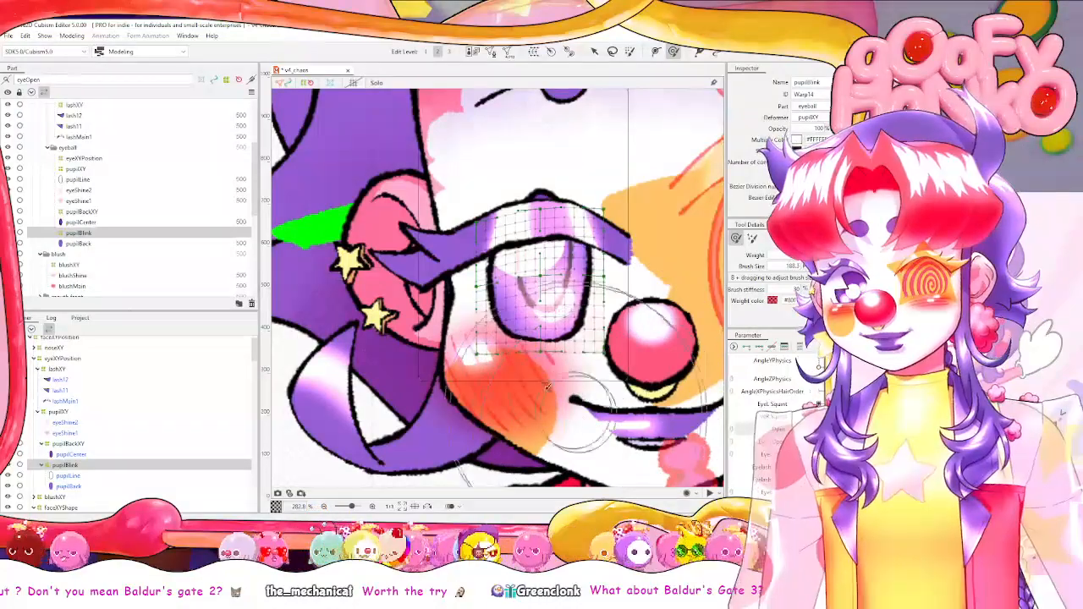
pyautogui.moveTo(505, 365); pyautogui.dragTo(475, 367)
pyautogui.click(880, 429)
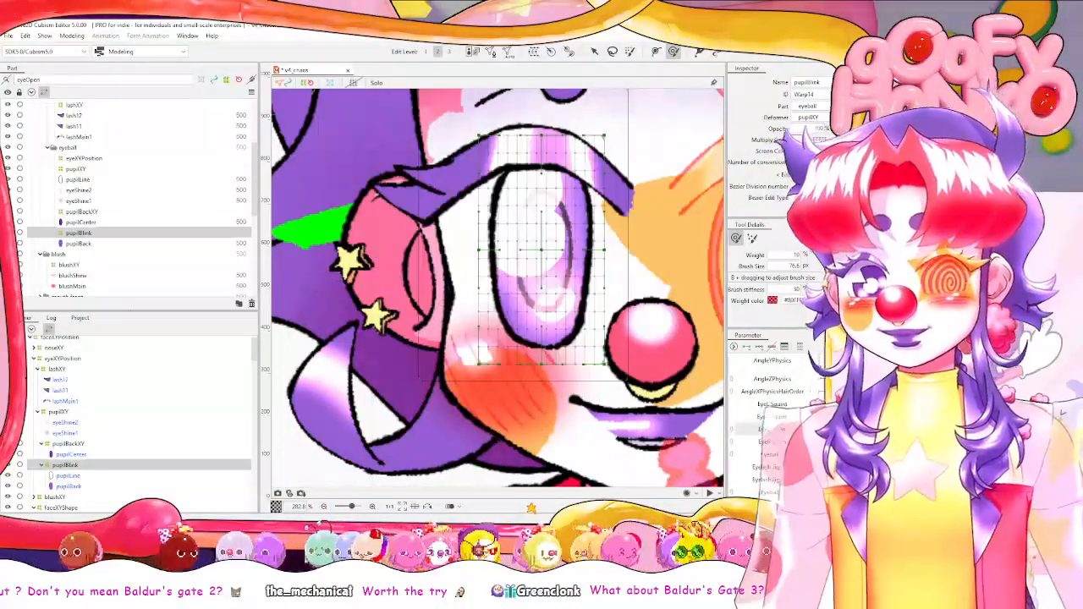
pyautogui.moveTo(880, 429)
pyautogui.mouseDown()
pyautogui.moveTo(848, 429)
pyautogui.moveTo(880, 429)
pyautogui.mouseUp()
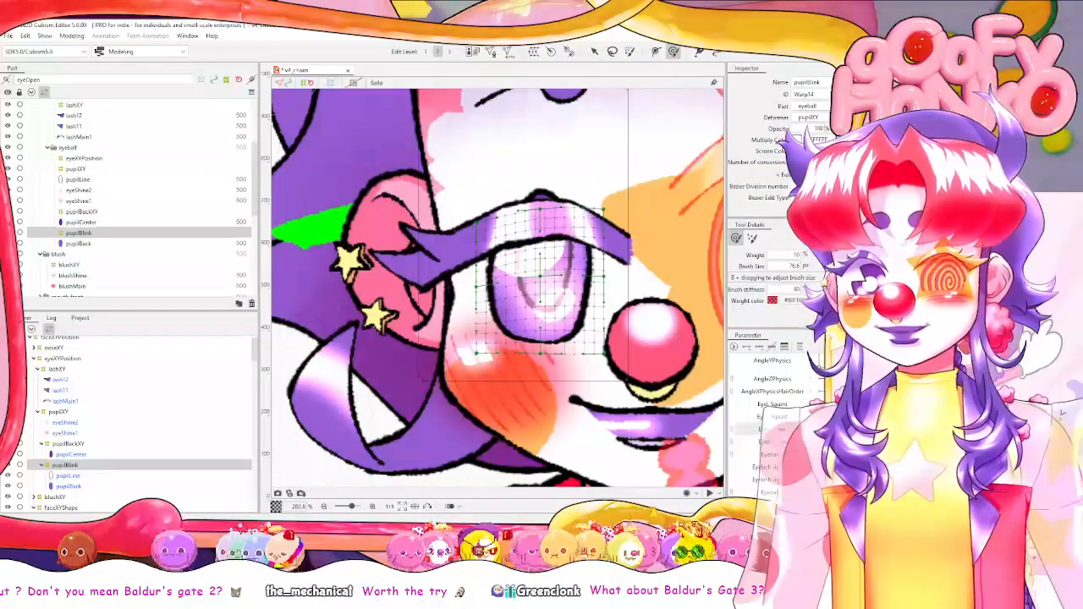
# Stretch the lower edge of the pupilBlink deformer slightly downward in the half-closed pose and check the blink.
pyautogui.click(595, 51)
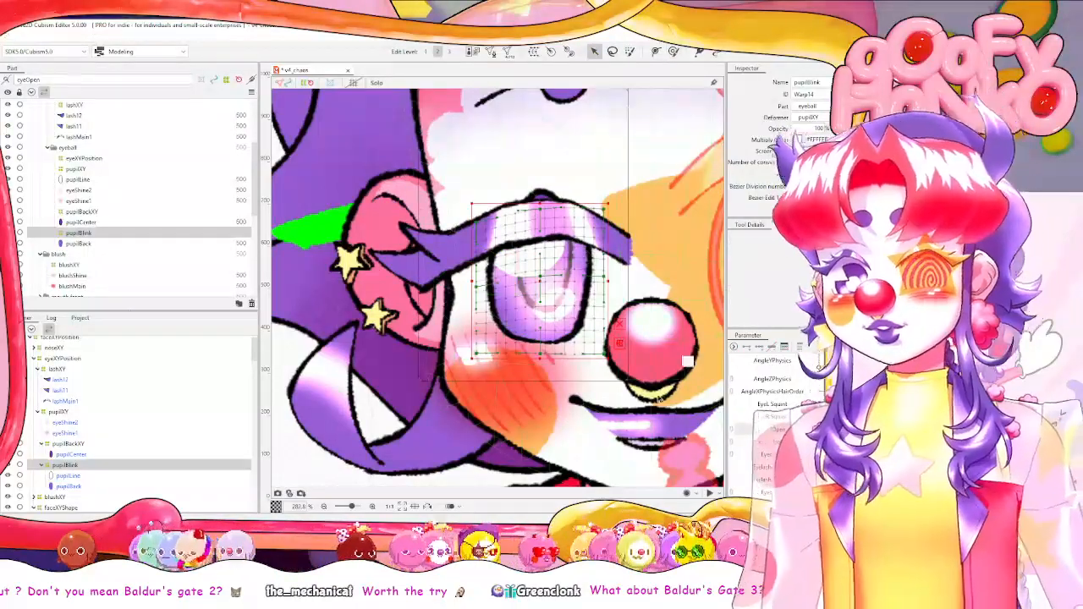
pyautogui.click(443, 308)
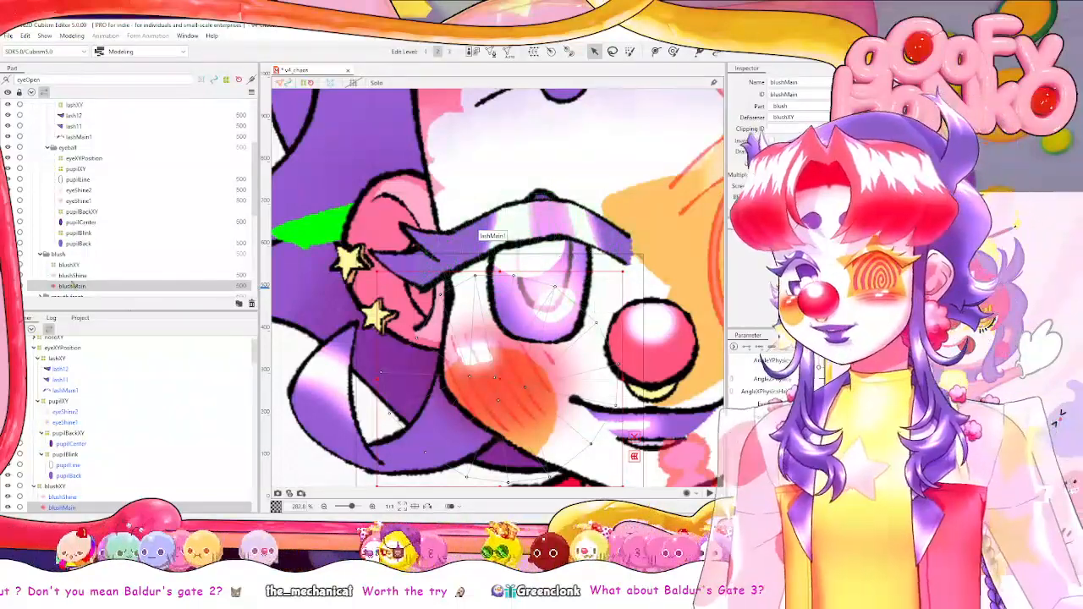
pyautogui.click(89, 244)
pyautogui.click(90, 234)
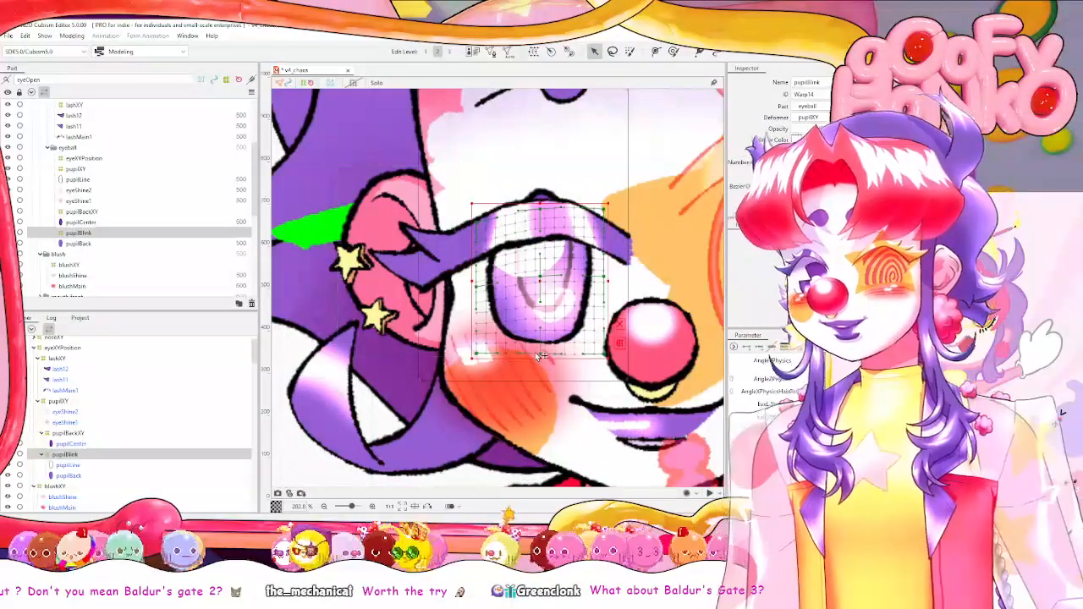
pyautogui.moveTo(541, 356); pyautogui.dragTo(542, 365)
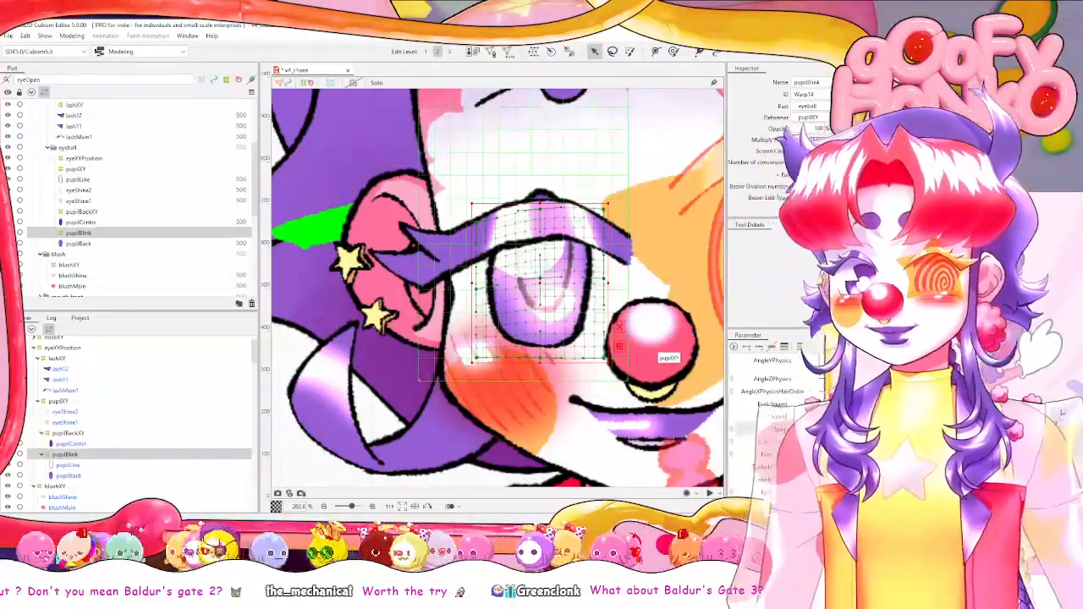
pyautogui.click(863, 429)
pyautogui.moveTo(863, 429); pyautogui.dragTo(846, 429)
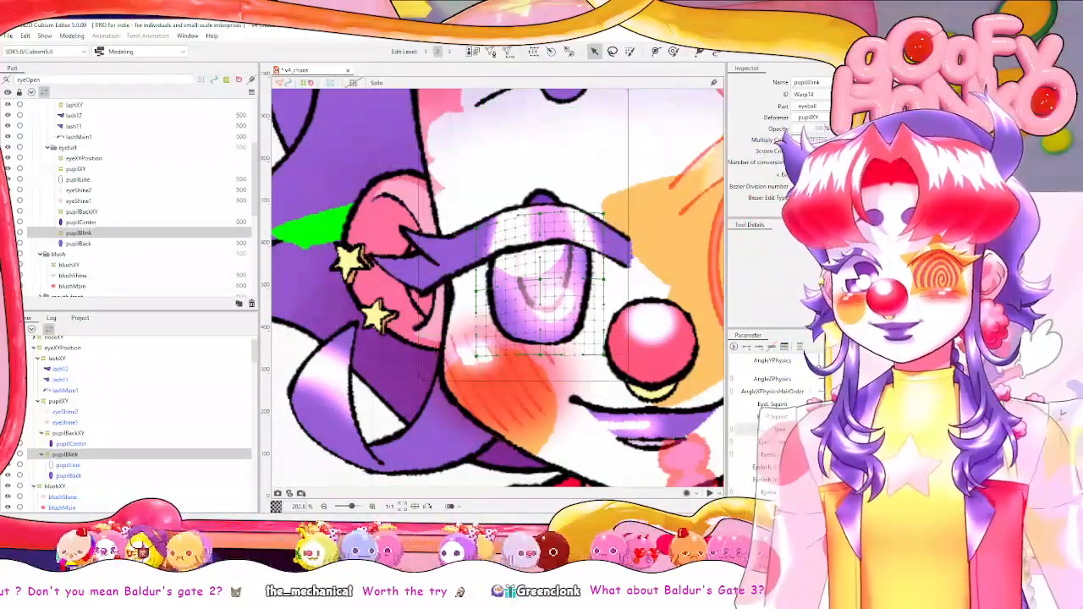
# Clip the pupilCenter mesh to pupilBack by copying pupilBack's ID into its clipping ID.
pyautogui.click(95, 244)
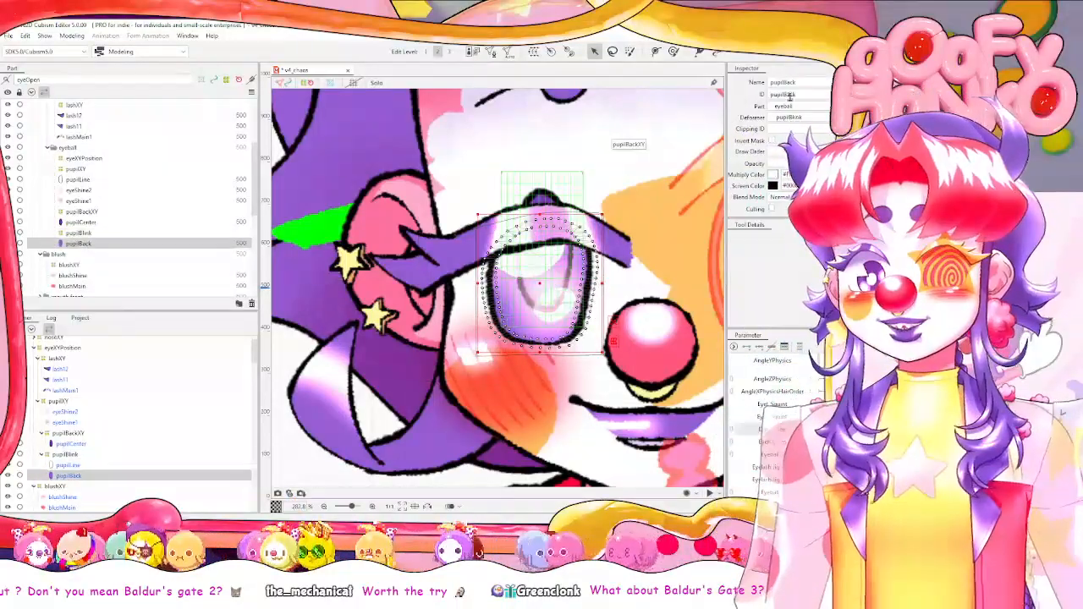
pyautogui.click(783, 94)
pyautogui.hotkey('ctrl', 'c')
pyautogui.click(99, 223)
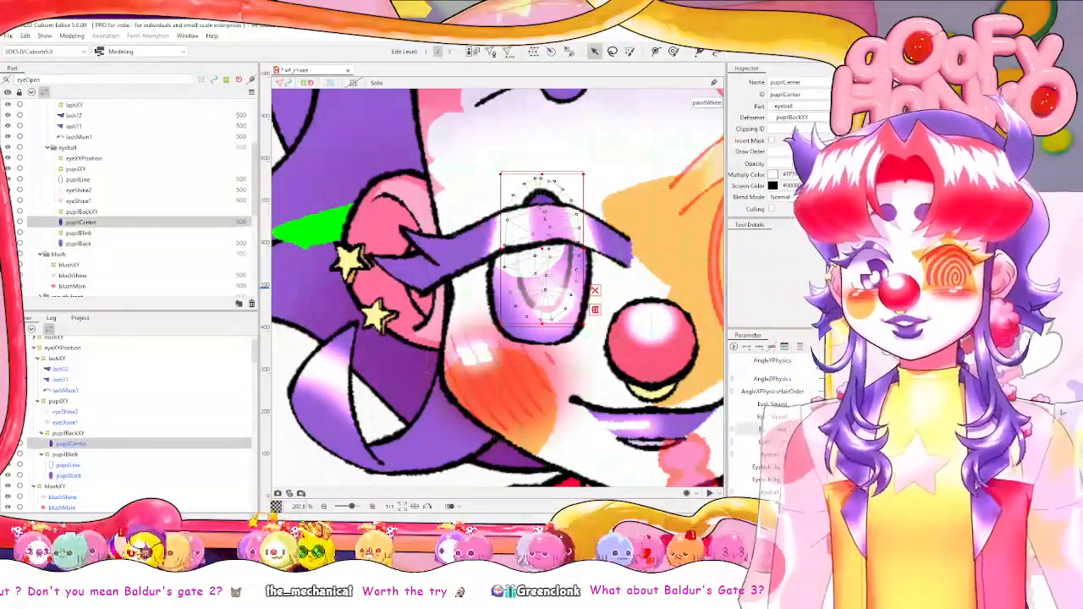
pyautogui.click(793, 128)
pyautogui.hotkey('ctrl', 'v')
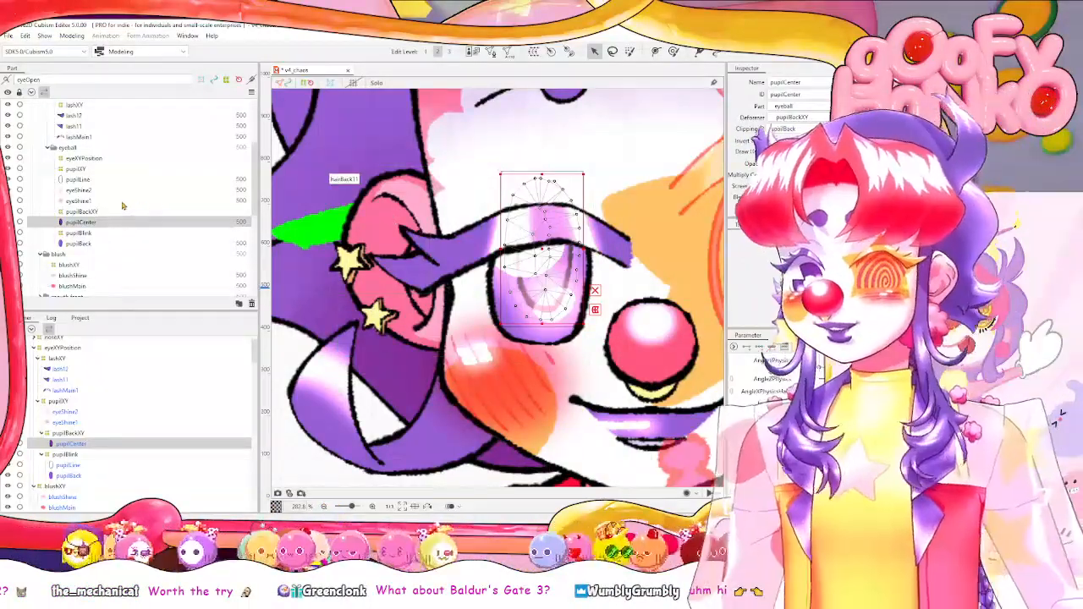
# Lower the upper edge of the pupilBlink deformer so the pupil's top is hidden behind the closed lash.
pyautogui.click(96, 434)
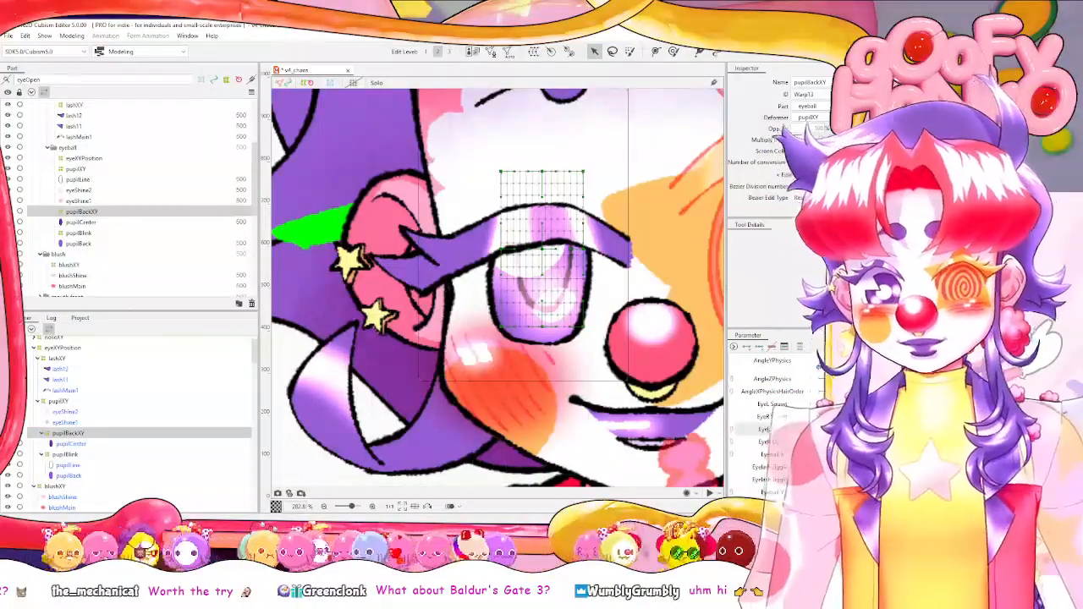
pyautogui.moveTo(930, 429); pyautogui.dragTo(889, 429)
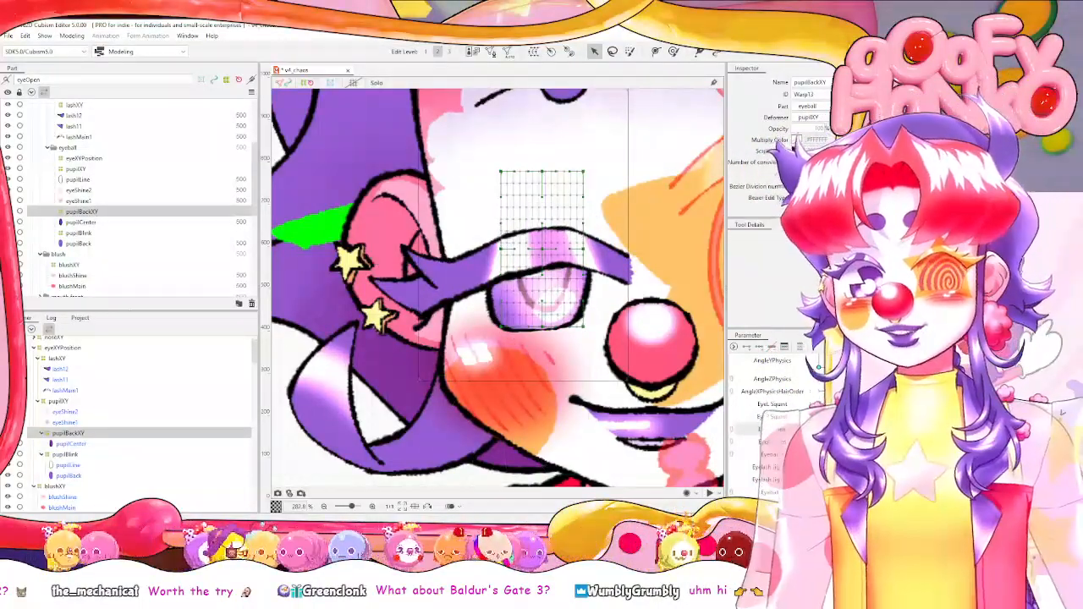
pyautogui.click(65, 454)
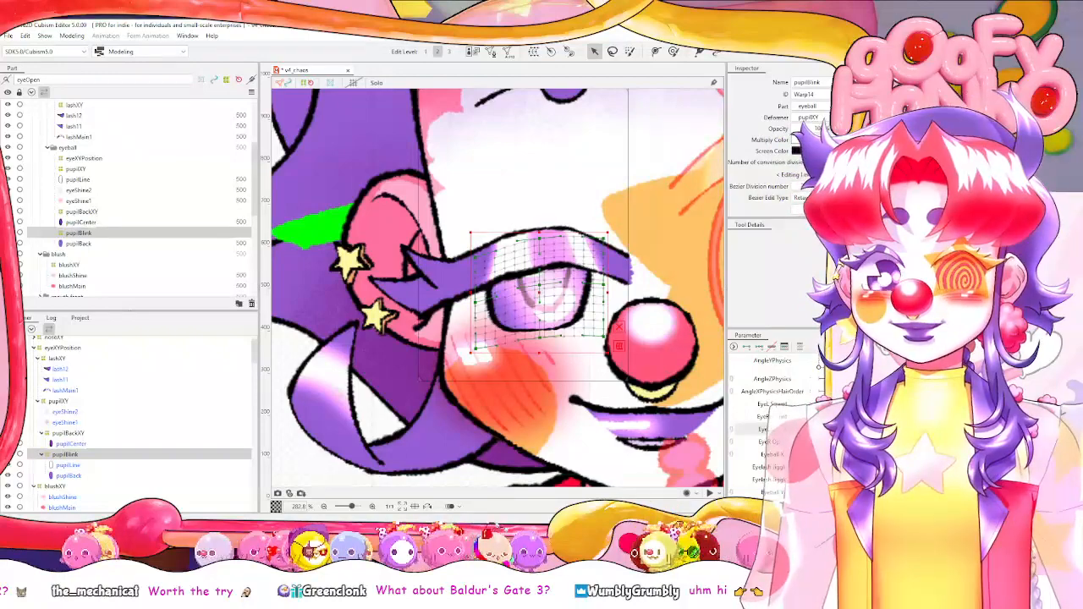
pyautogui.moveTo(846, 429)
pyautogui.mouseDown()
pyautogui.moveTo(804, 429)
pyautogui.moveTo(847, 430)
pyautogui.mouseUp()
pyautogui.hotkey('ctrl', 'z')
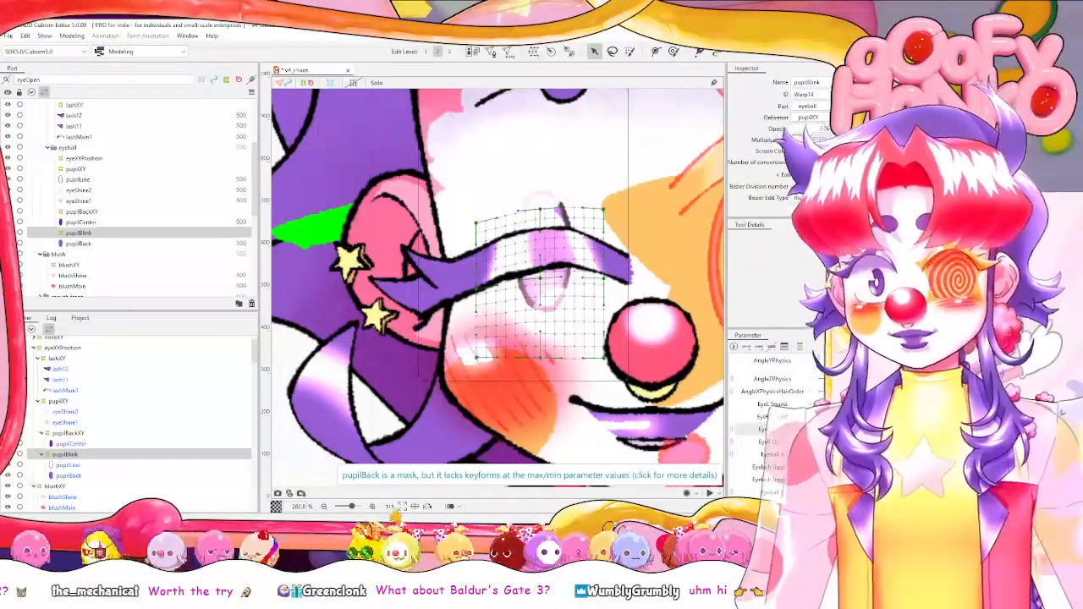
pyautogui.hotkey('ctrl', 'y')
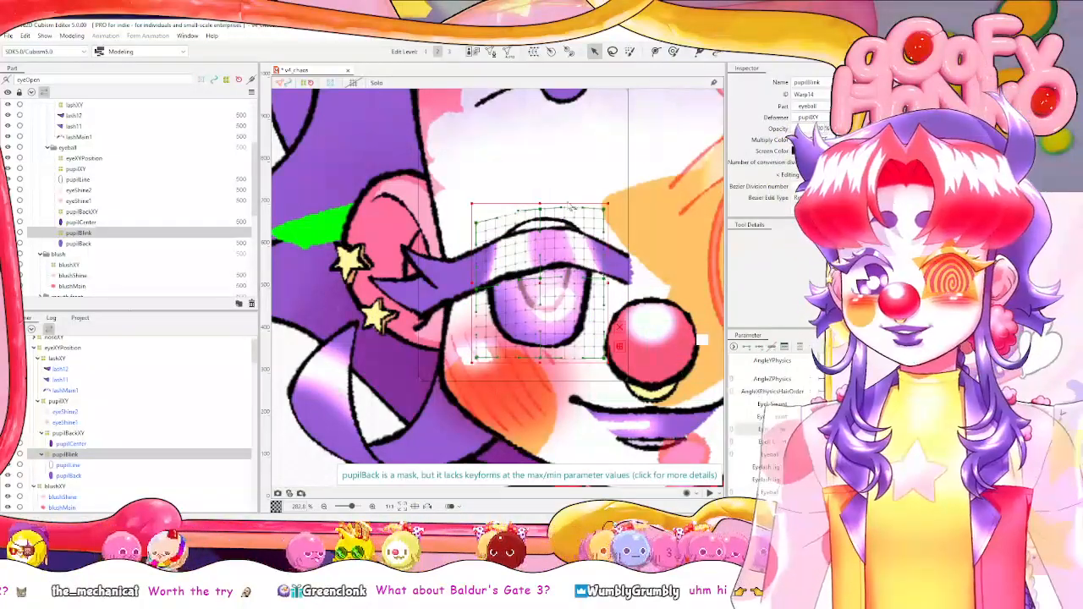
pyautogui.moveTo(471, 172); pyautogui.dragTo(631, 248)
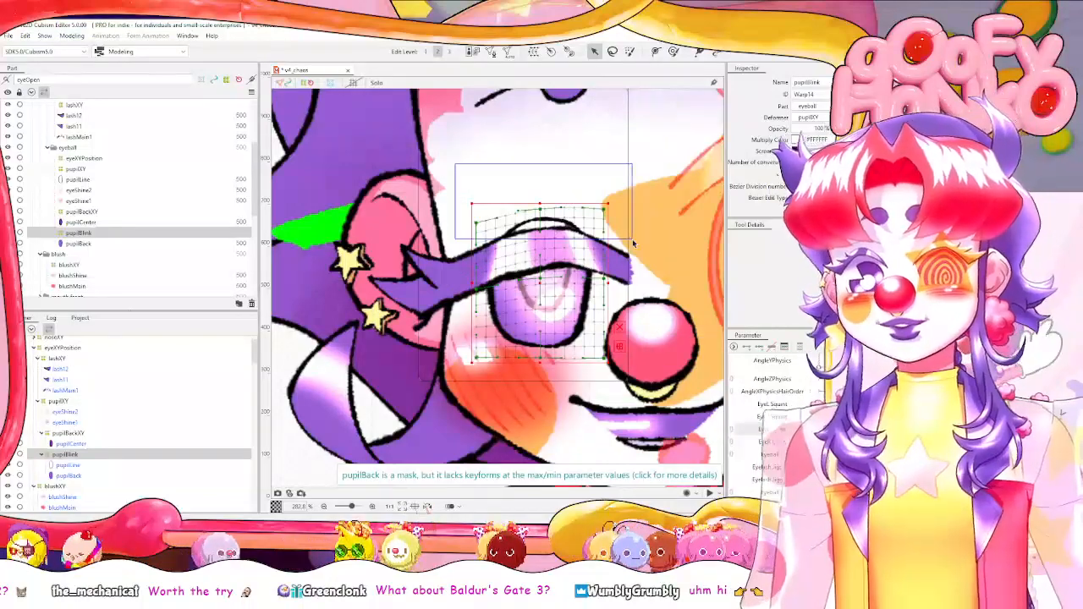
pyautogui.moveTo(606, 206); pyautogui.dragTo(607, 258)
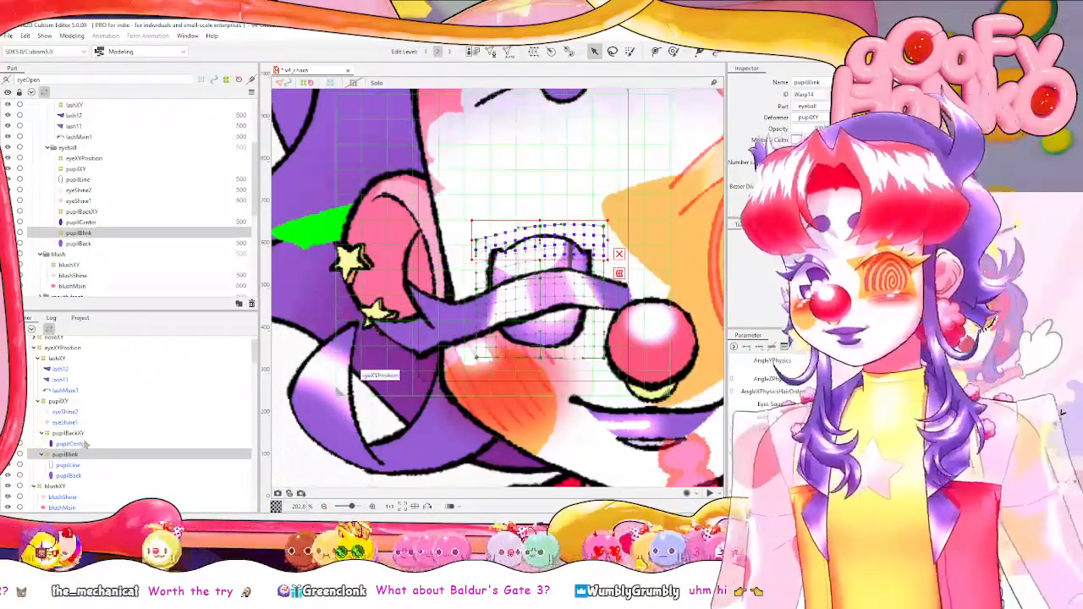
pyautogui.click(358, 363)
pyautogui.moveTo(541, 218); pyautogui.dragTo(543, 273)
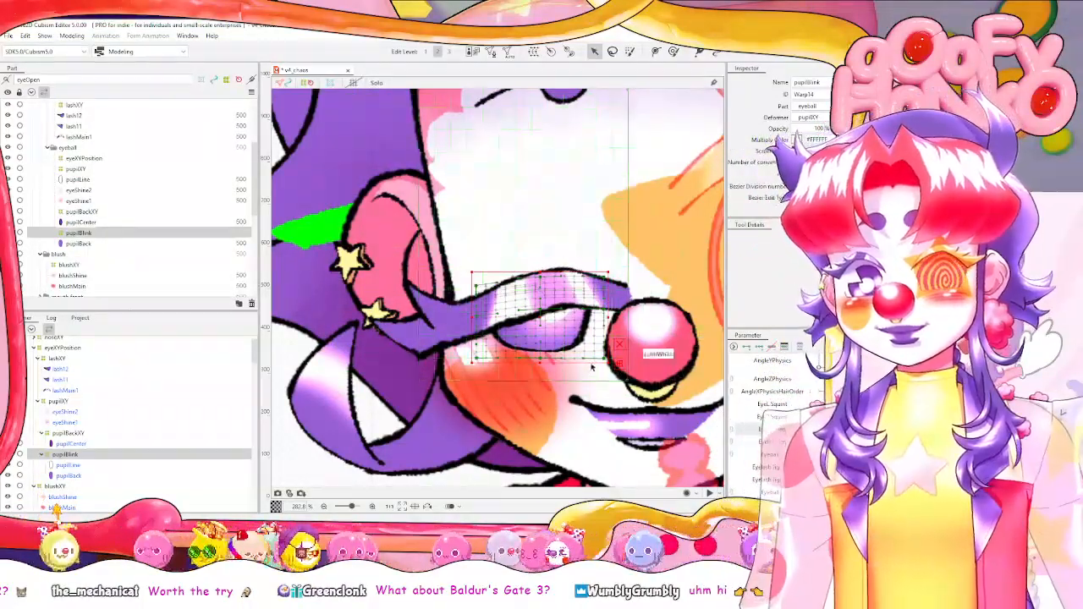
# Push the lower part of the pupilBlink deformer up behind the closed lash curve with the Deform Brush.
pyautogui.click(674, 51)
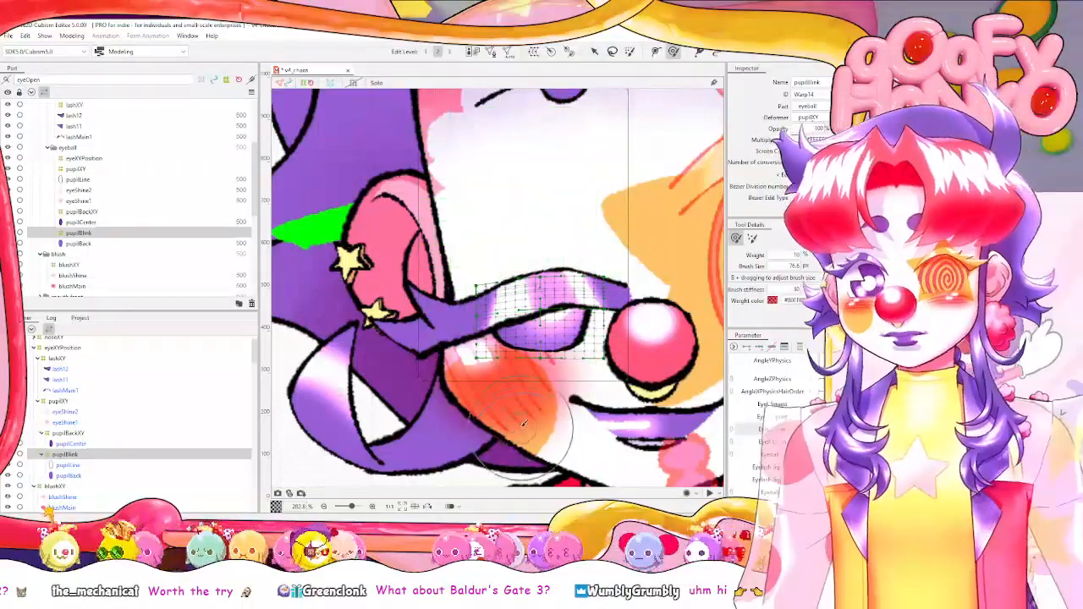
pyautogui.moveTo(575, 381)
pyautogui.mouseDown()
pyautogui.moveTo(560, 258)
pyautogui.moveTo(574, 272)
pyautogui.moveTo(572, 246)
pyautogui.moveTo(558, 286)
pyautogui.moveTo(576, 293)
pyautogui.moveTo(555, 300)
pyautogui.mouseUp()
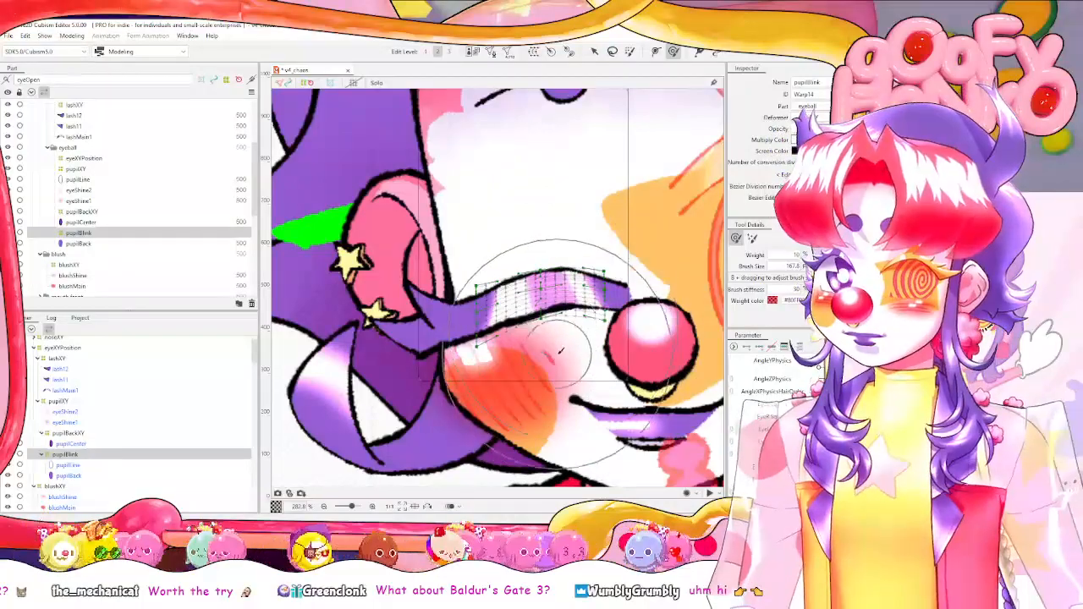
pyautogui.moveTo(566, 359); pyautogui.dragTo(548, 309)
pyautogui.moveTo(481, 264)
pyautogui.mouseDown()
pyautogui.moveTo(564, 229)
pyautogui.moveTo(435, 242)
pyautogui.moveTo(500, 279)
pyautogui.mouseUp()
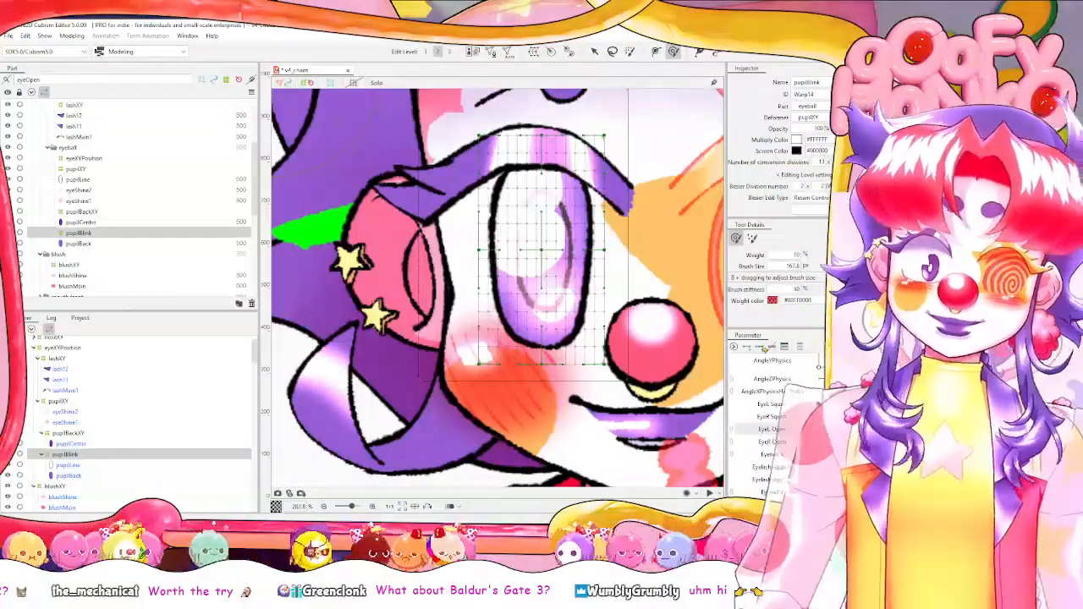
# Open the physics settings with a wider parameter list to preview the eye on the moving model, and return to modeling.
pyautogui.click(75, 36)
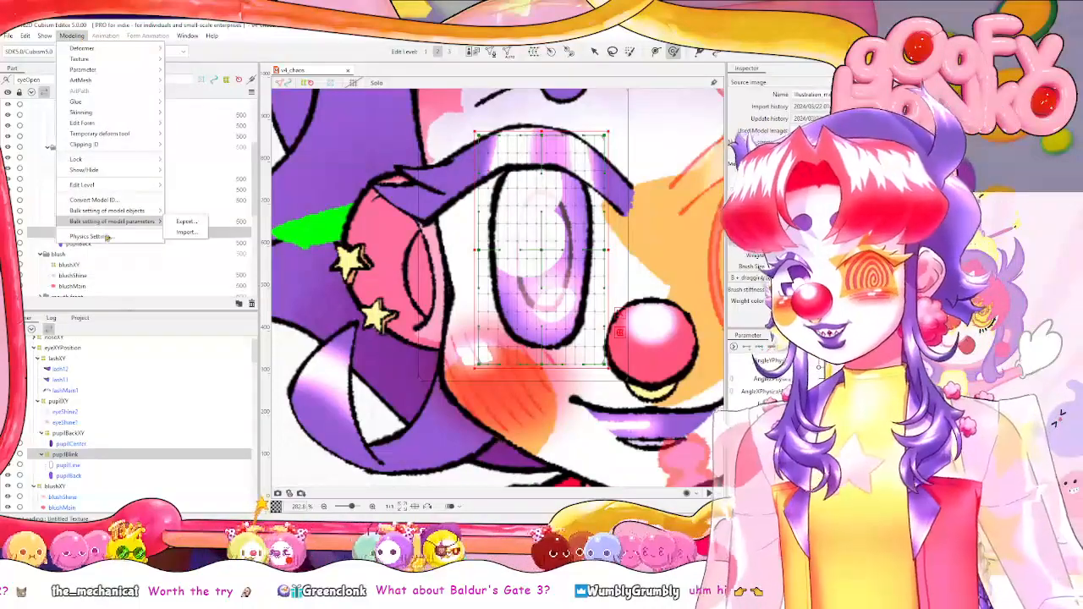
pyautogui.click(103, 239)
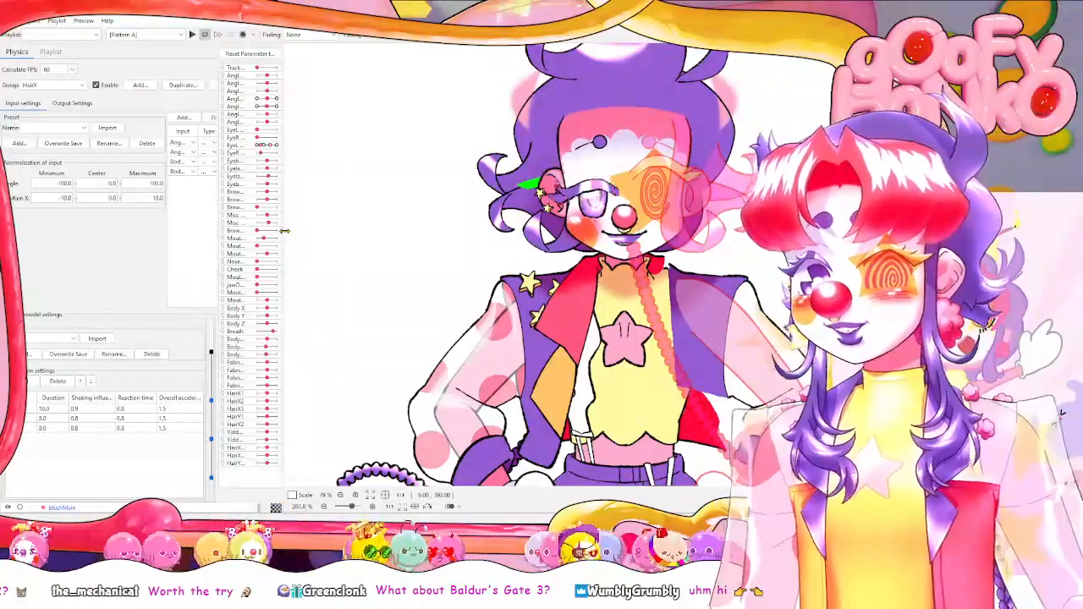
pyautogui.moveTo(282, 236); pyautogui.dragTo(355, 230)
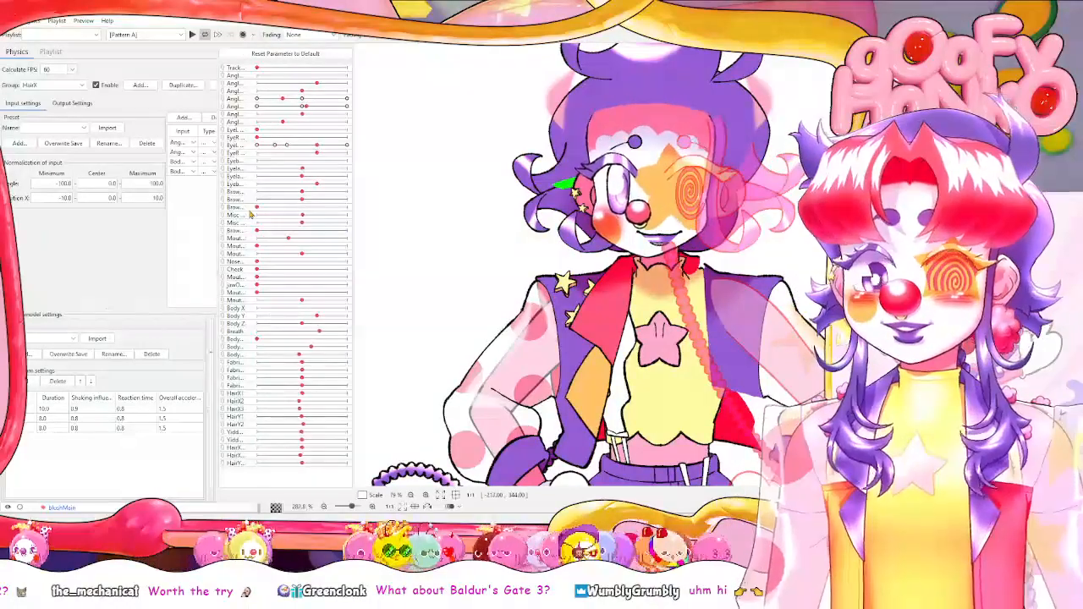
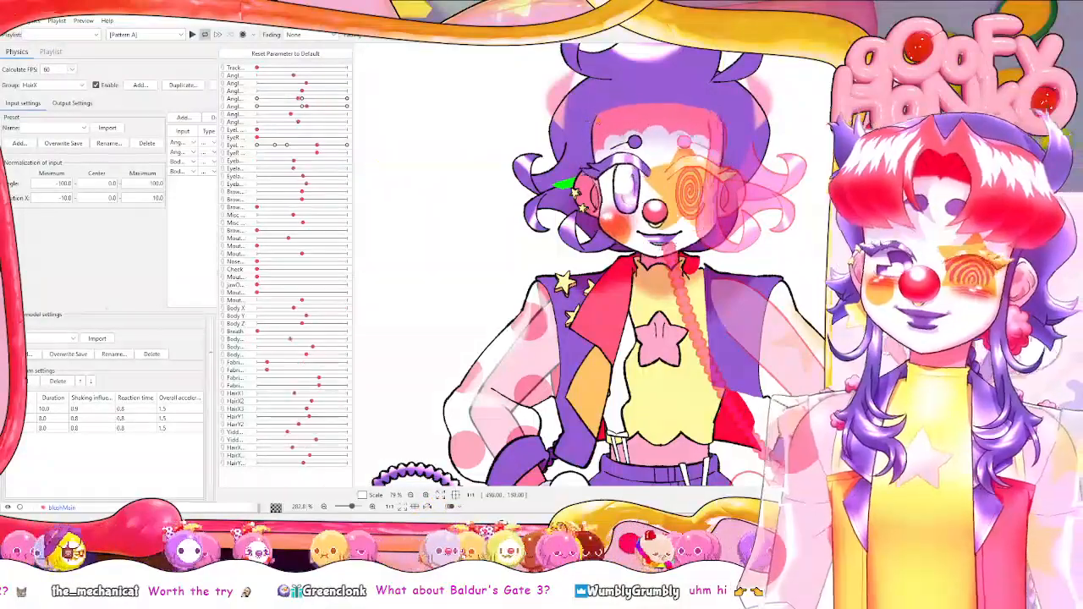
pyautogui.hotkey('alt', 'Tab')
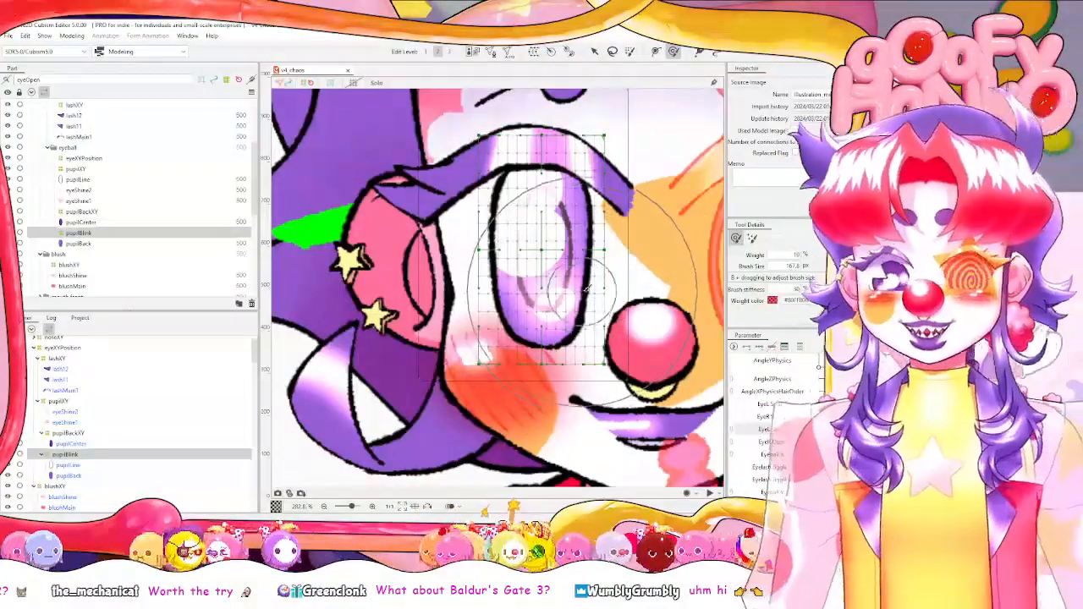
# Scale the pupilBlink deformer down around its centre in the wide-open eye pose to shrink the pupil.
pyautogui.scroll(-3, 625, 310)
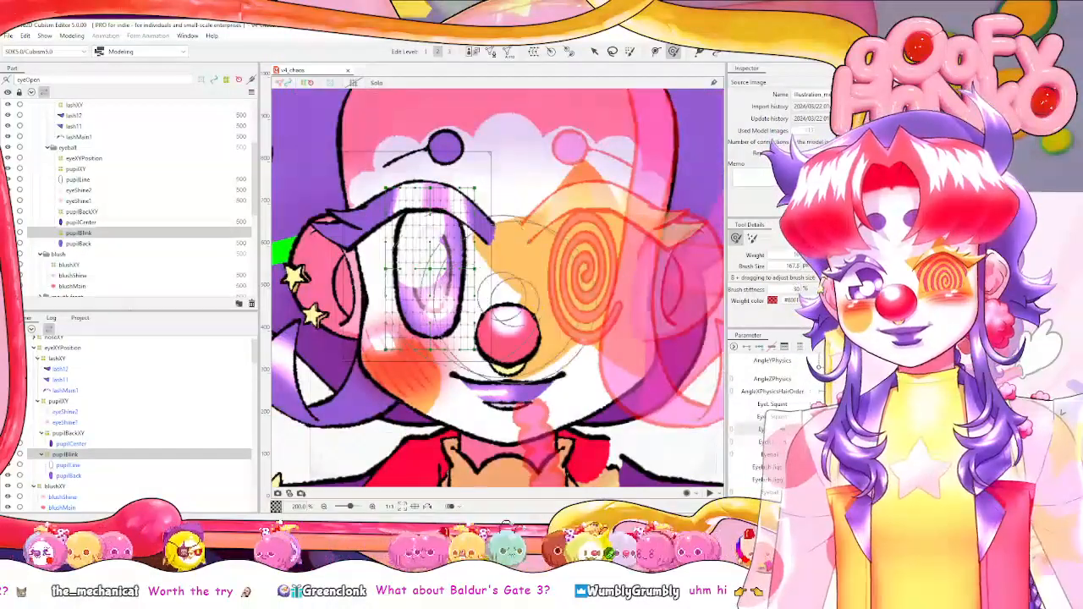
pyautogui.moveTo(918, 429)
pyautogui.mouseDown()
pyautogui.moveTo(834, 430)
pyautogui.moveTo(918, 429)
pyautogui.mouseUp()
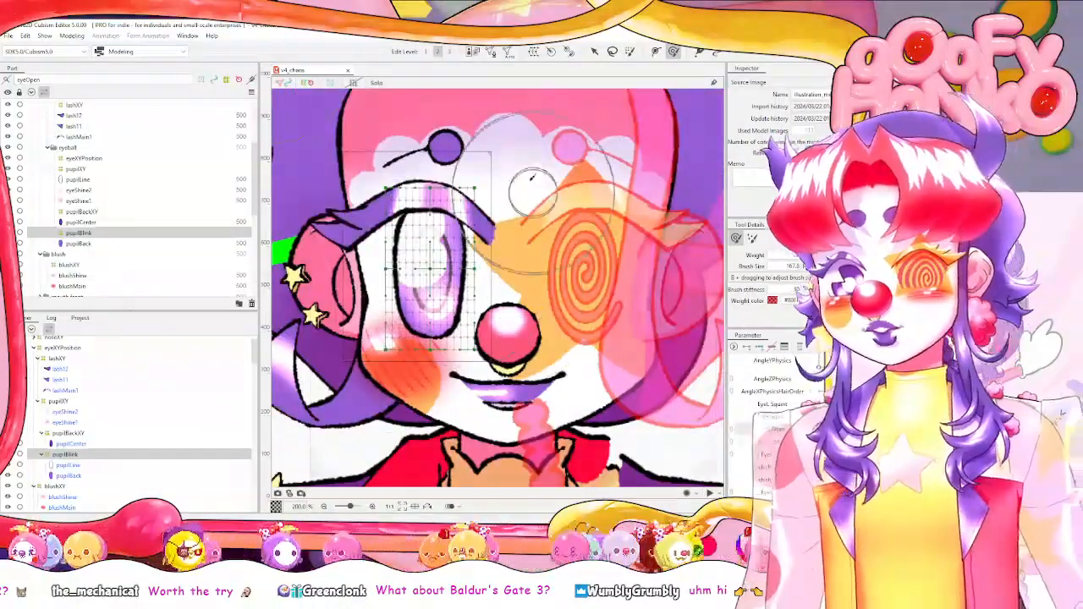
pyautogui.click(594, 52)
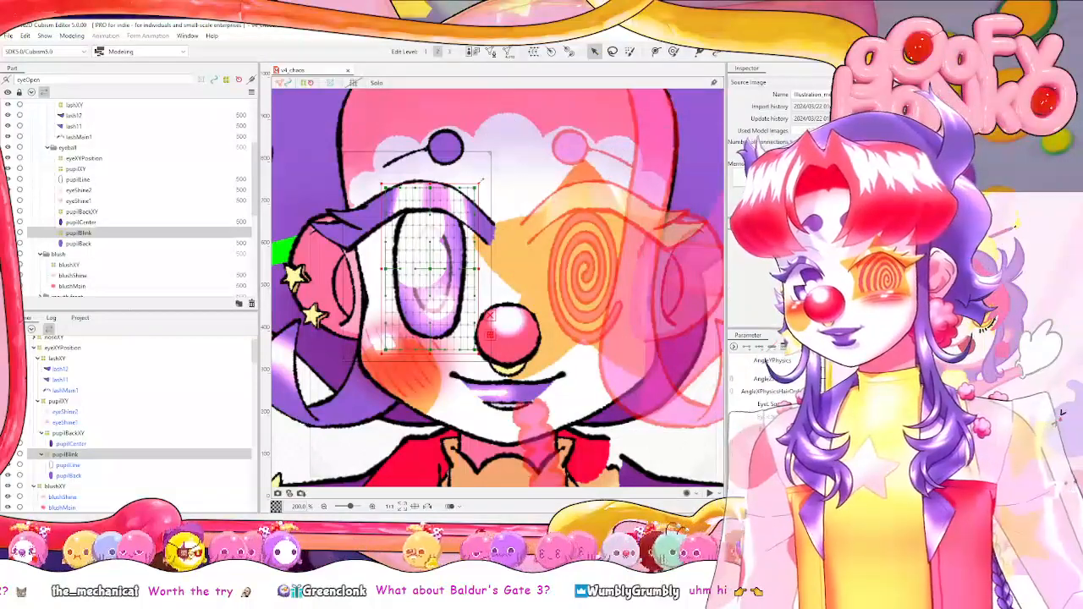
pyautogui.moveTo(480, 185); pyautogui.dragTo(465, 204)
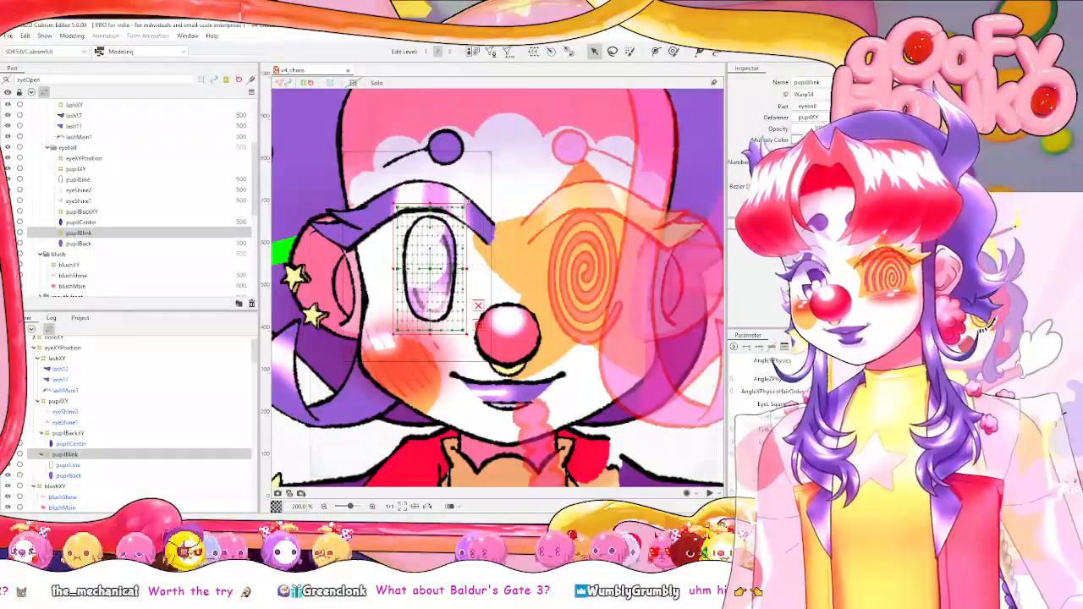
# Create a pupilBackBlink warp deformer under pupilBackXY containing the pupilCenter mesh.
pyautogui.click(90, 445)
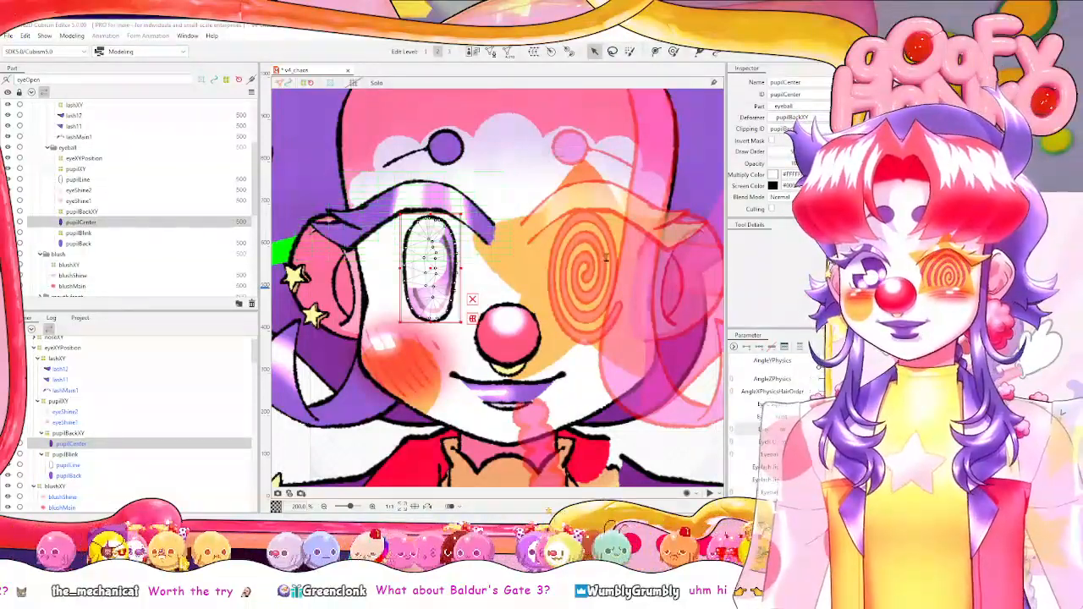
pyautogui.press('Return')
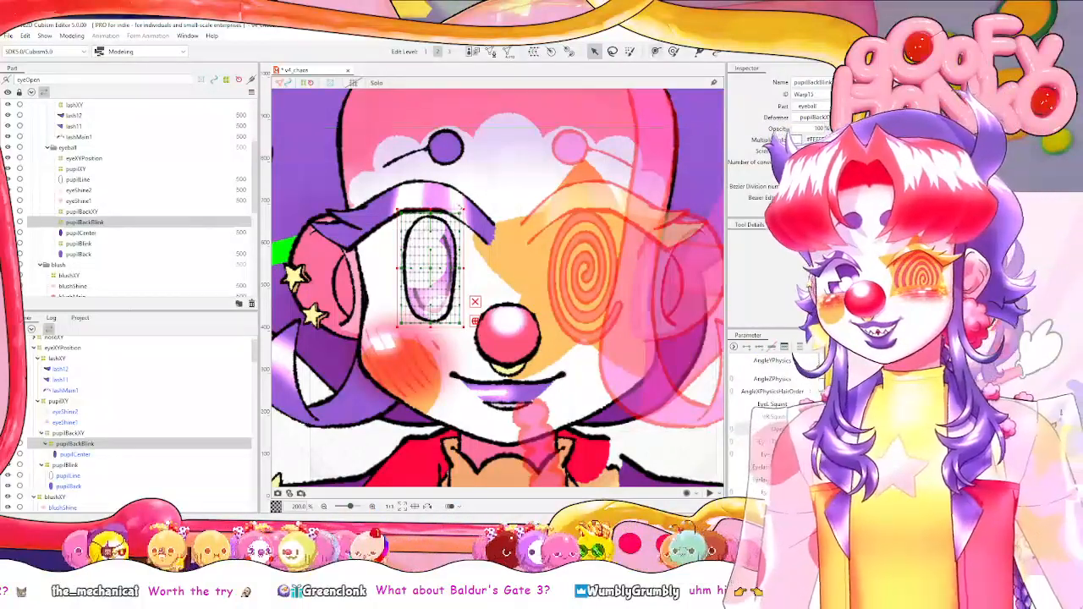
# Scale the pupilBackBlink deformer down around its centre in the wide-open eye pose and preview the result in the physics settings.
pyautogui.moveTo(465, 208)
pyautogui.mouseDown()
pyautogui.moveTo(449, 232)
pyautogui.moveTo(449, 218)
pyautogui.mouseUp()
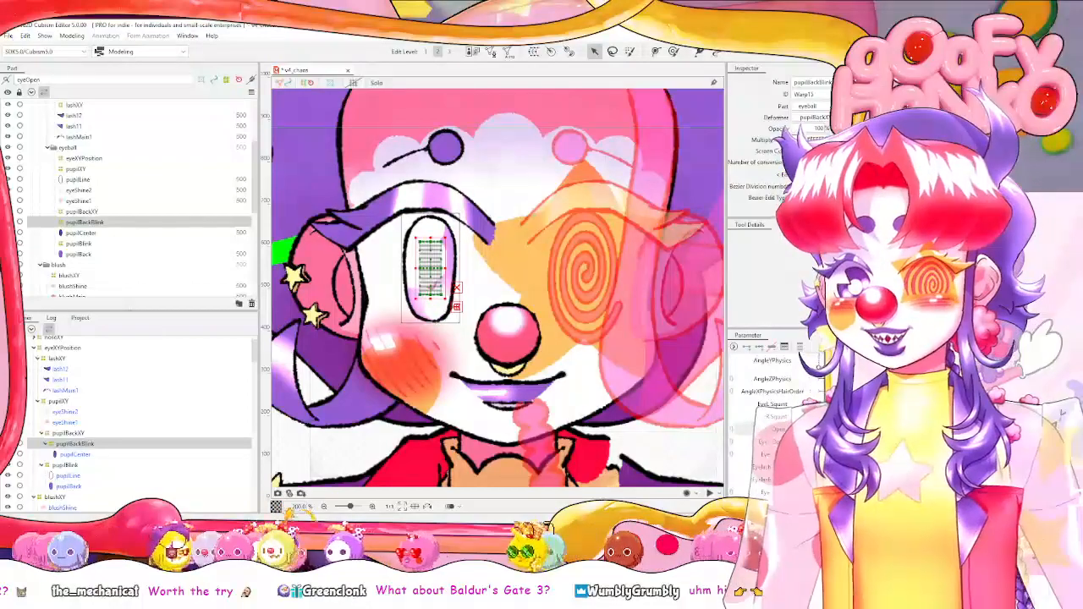
pyautogui.click(71, 36)
pyautogui.click(235, 226)
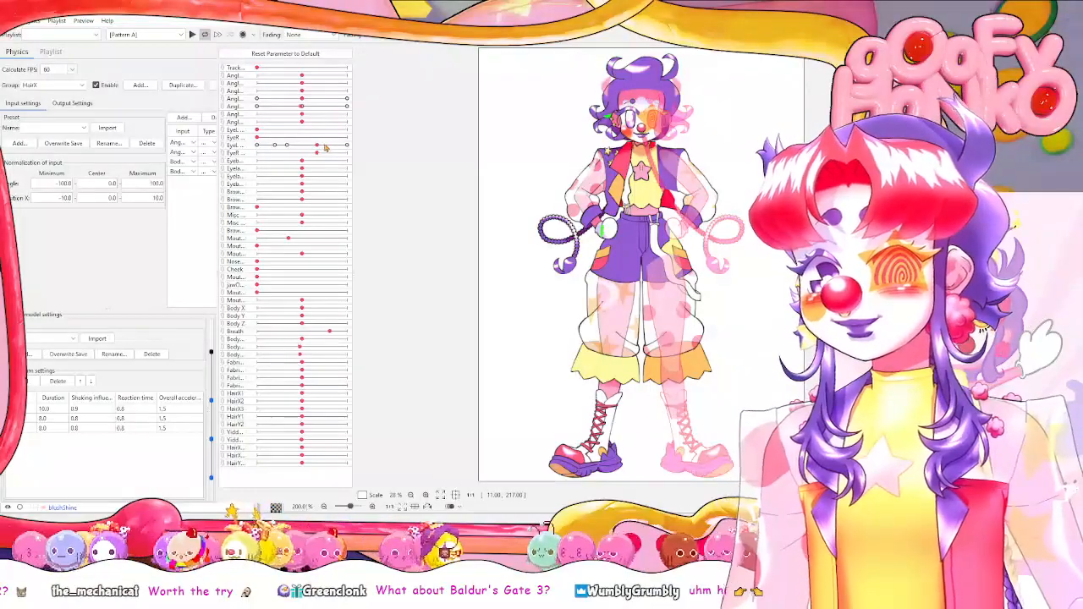
pyautogui.moveTo(325, 147); pyautogui.dragTo(356, 154)
pyautogui.scroll(4, 635, 86)
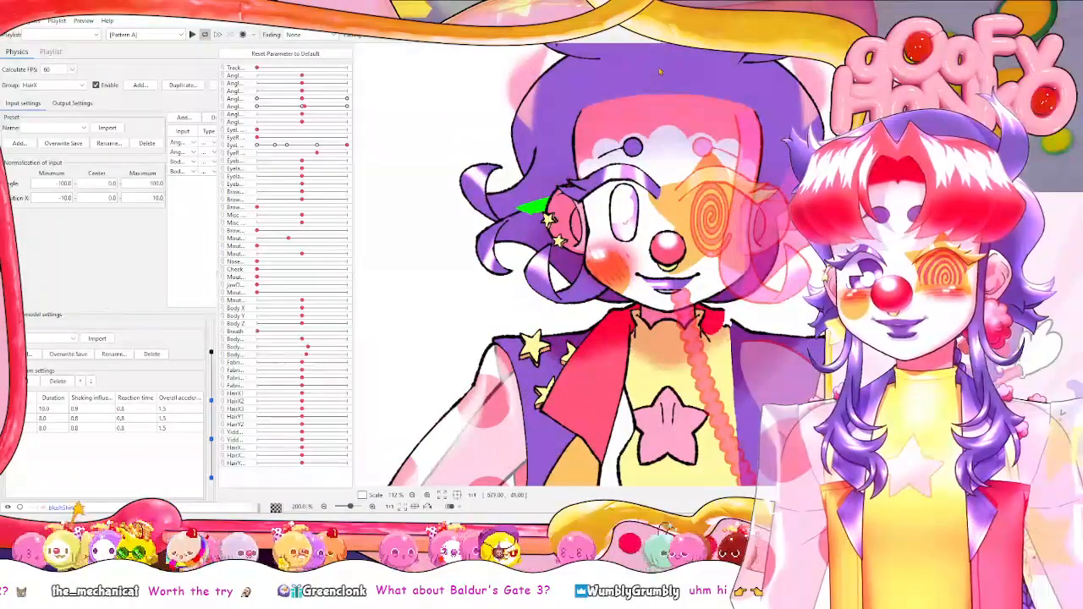
pyautogui.click(820, 8)
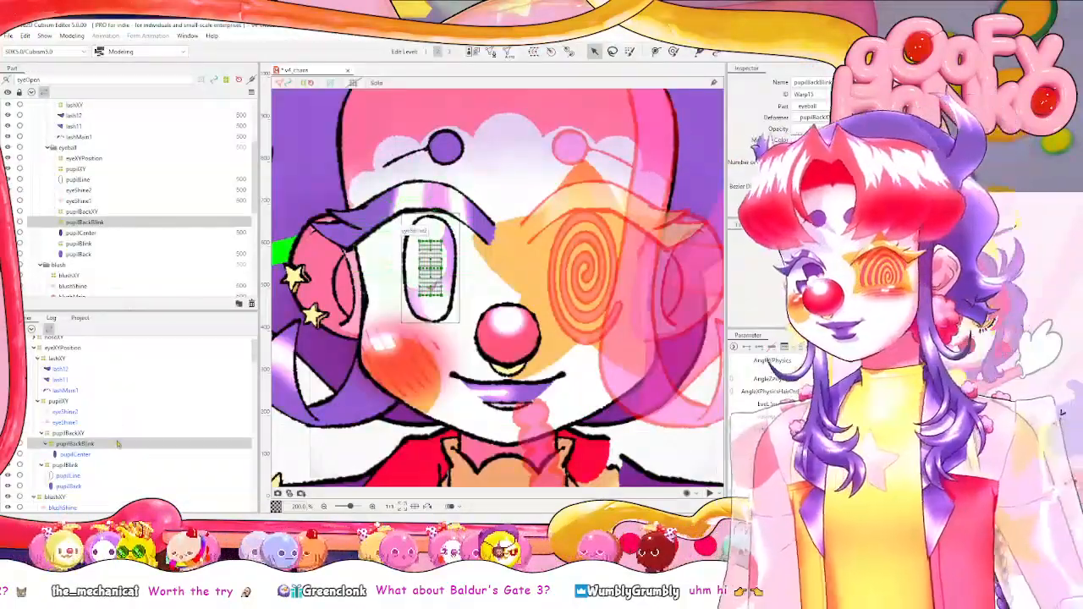
# Scale the pupilBackBlink and pupilBlink deformers down together around their centre in the wide-open eye pose.
pyautogui.keyDown('ctrl'); pyautogui.click(68, 465); pyautogui.keyUp('ctrl')
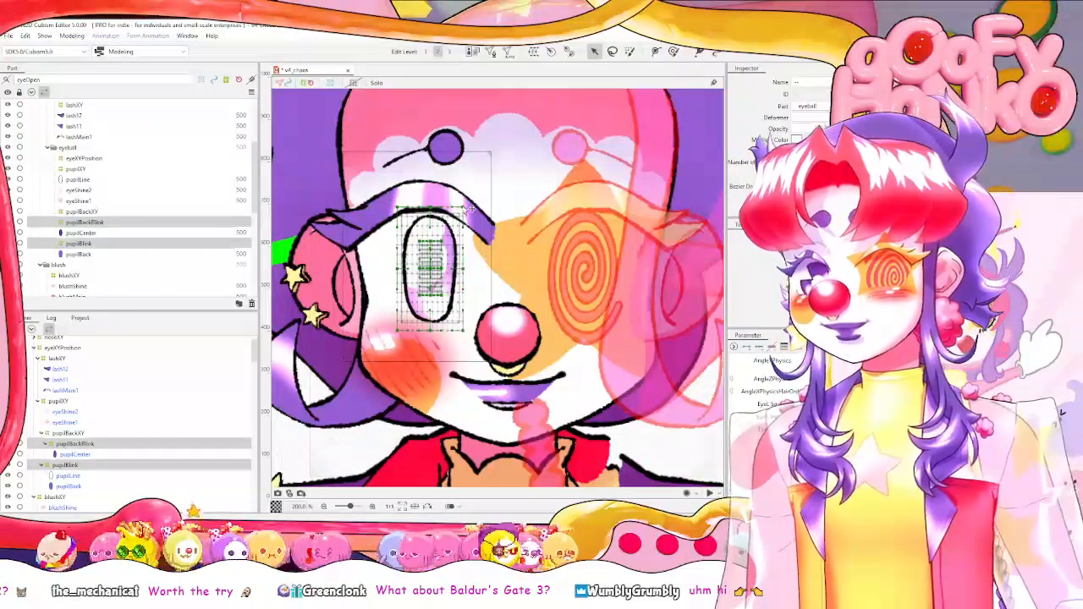
pyautogui.scroll(3, 467, 209)
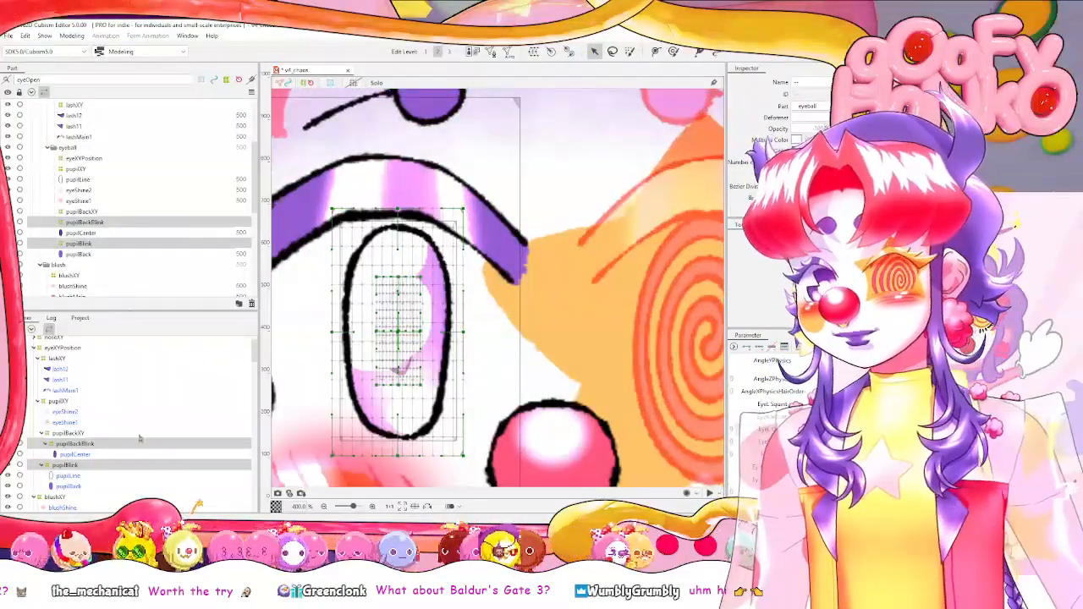
pyautogui.scroll(-3, 397, 280)
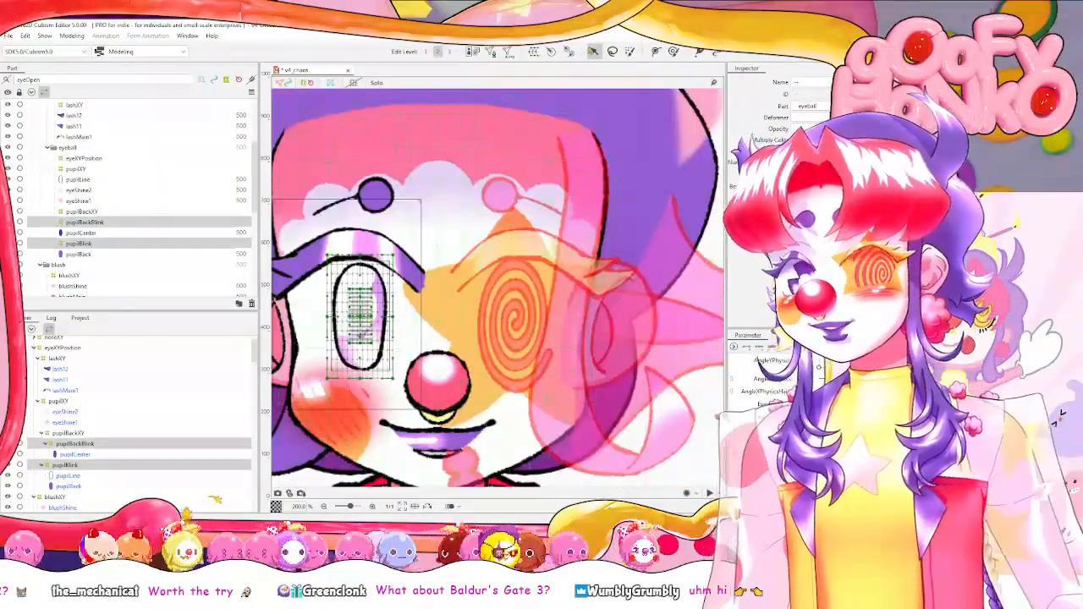
pyautogui.moveTo(443, 275); pyautogui.dragTo(542, 238)
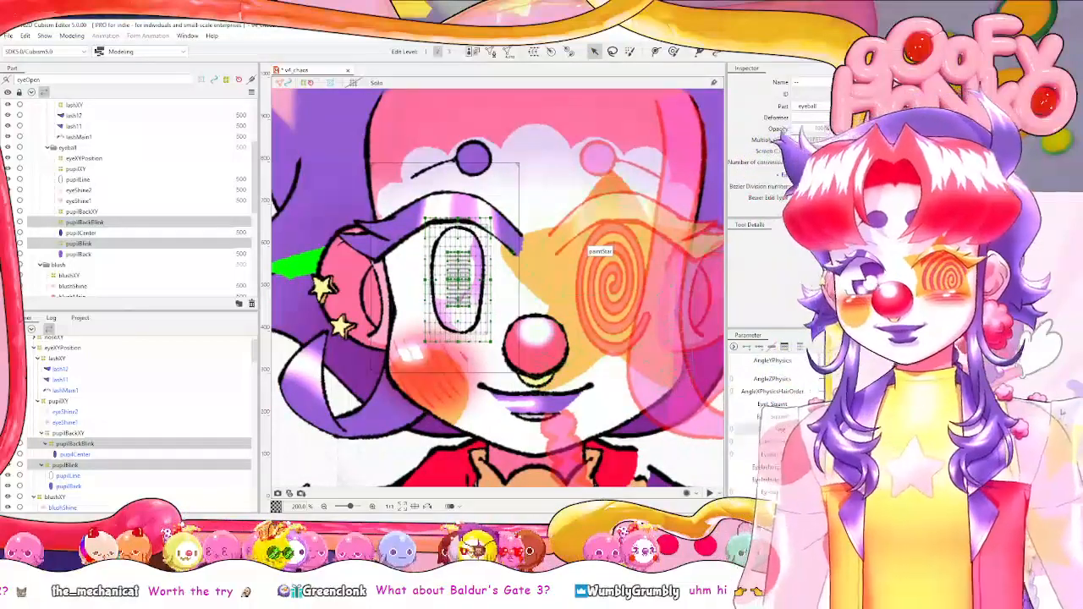
pyautogui.hotkey('ctrl', 'a')
pyautogui.moveTo(493, 216); pyautogui.dragTo(485, 228)
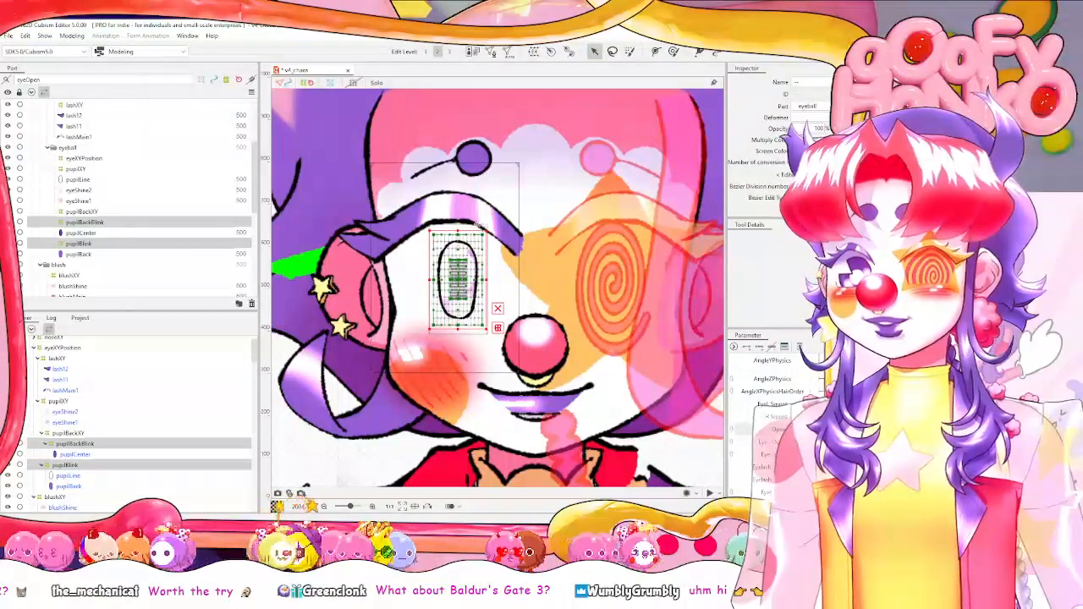
# Create an eyeShineBlink warp deformer under pupilXY containing eyeShine1 and eyeShine2, and enlarge it around its centre in the wide-open eye pose.
pyautogui.click(81, 421)
pyautogui.keyDown('ctrl'); pyautogui.click(80, 412); pyautogui.keyUp('ctrl')
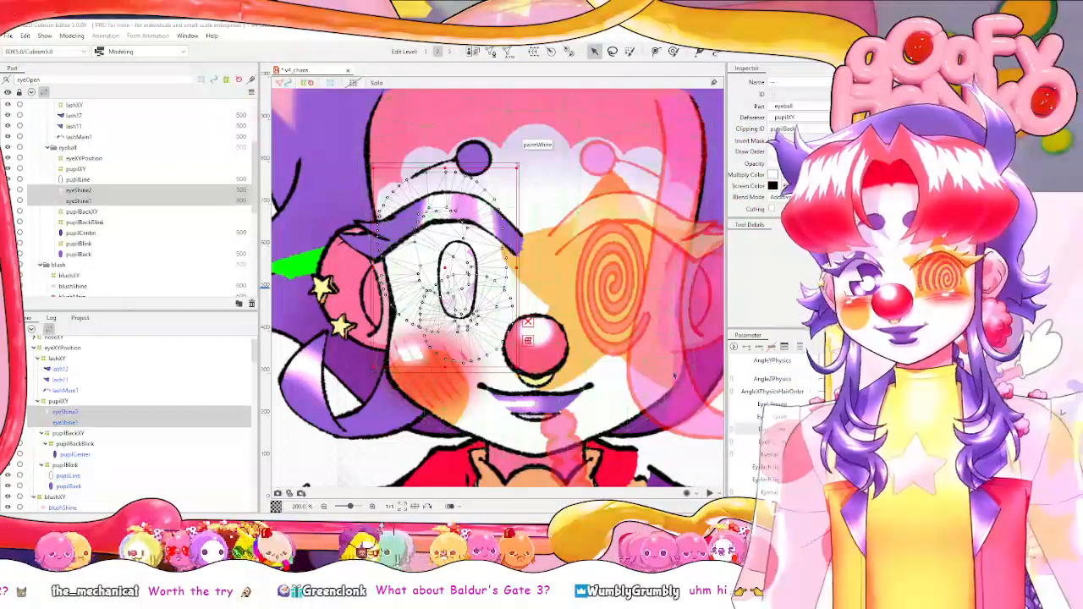
pyautogui.click(483, 376)
pyautogui.moveTo(880, 429)
pyautogui.mouseDown()
pyautogui.moveTo(922, 430)
pyautogui.moveTo(880, 429)
pyautogui.mouseUp()
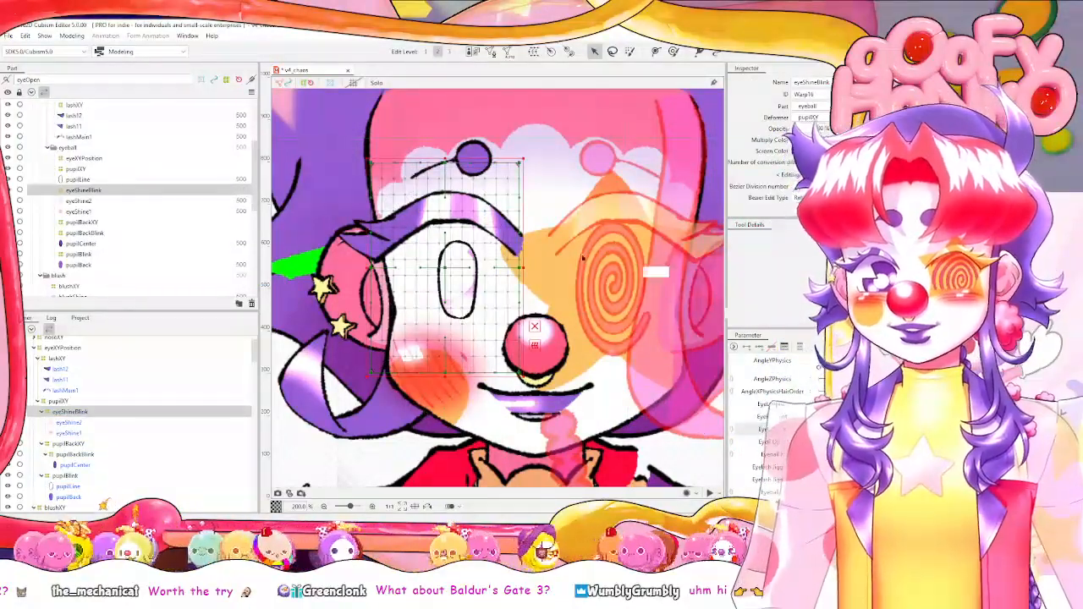
pyautogui.moveTo(525, 159); pyautogui.dragTo(592, 108)
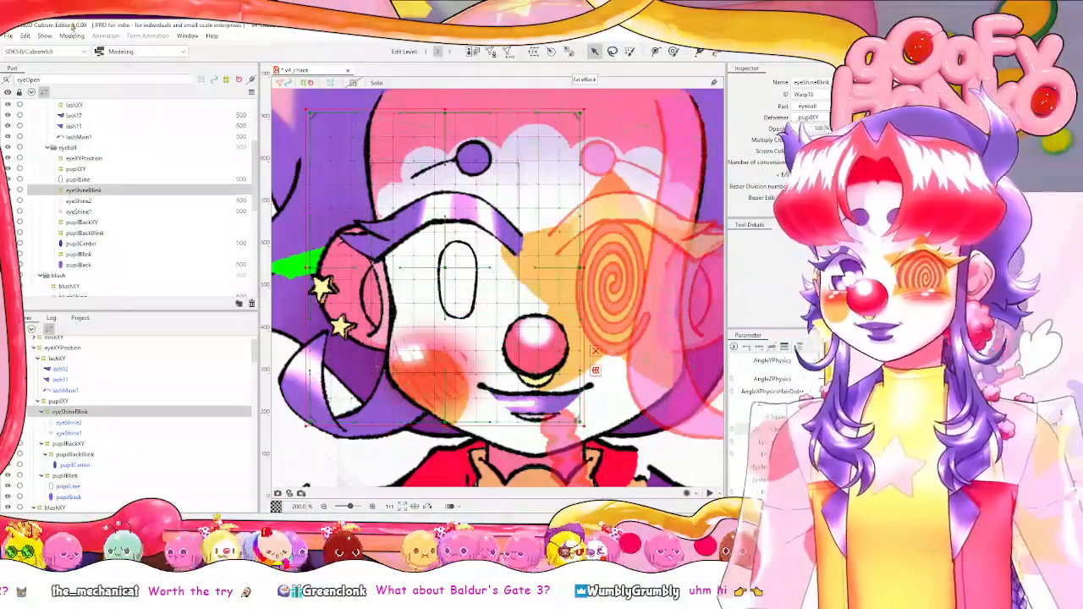
# Check the wide-open eye on the full model in the physics settings preview, and return to modeling.
pyautogui.click(71, 35)
pyautogui.moveTo(99, 148)
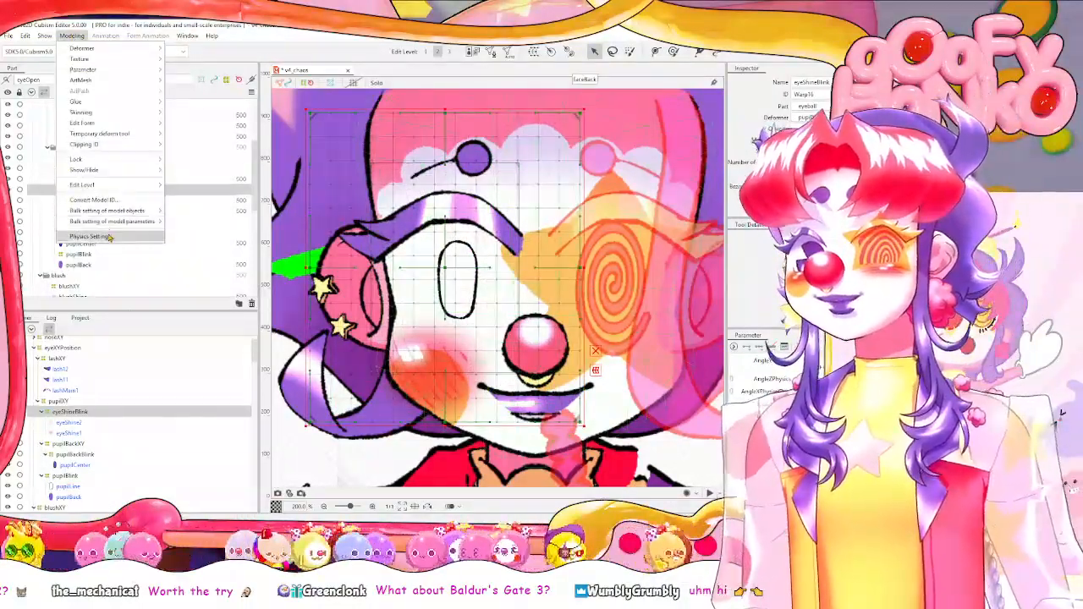
pyautogui.click(91, 236)
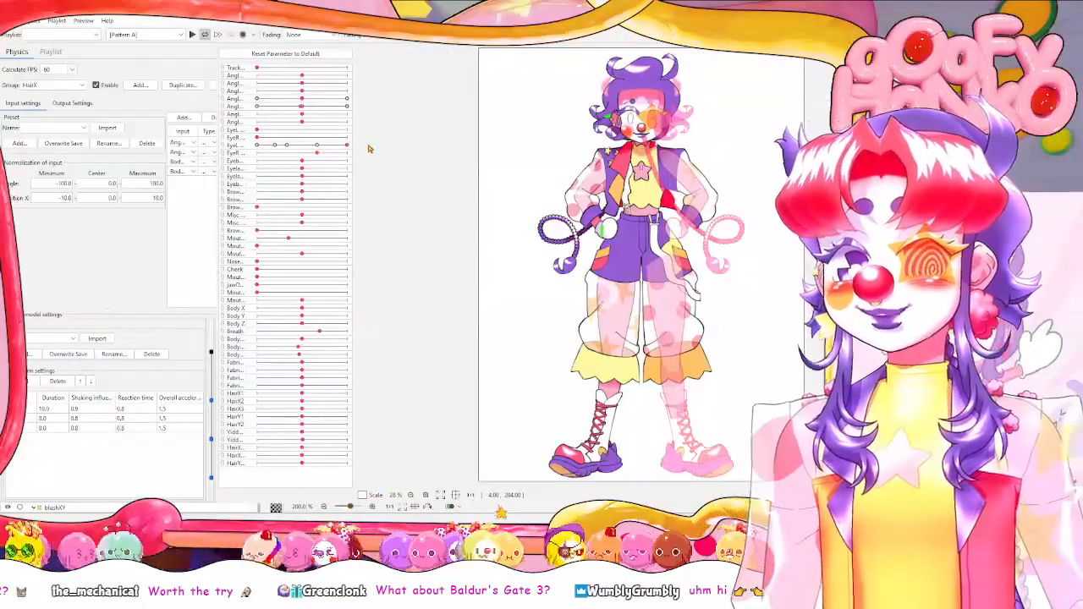
pyautogui.scroll(5, 751, 195)
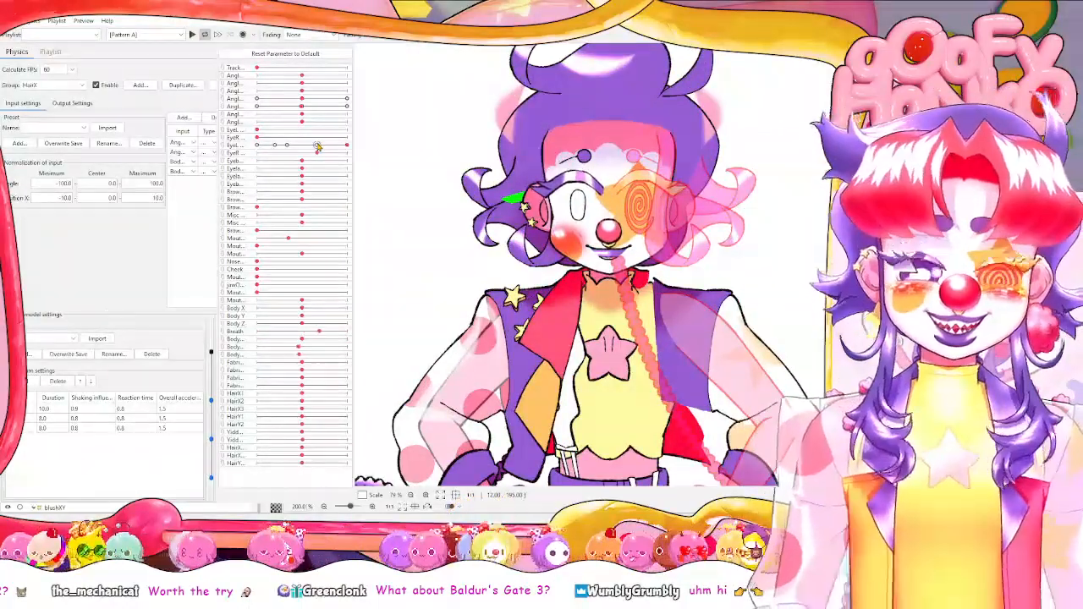
pyautogui.hotkey('alt', 'F4')
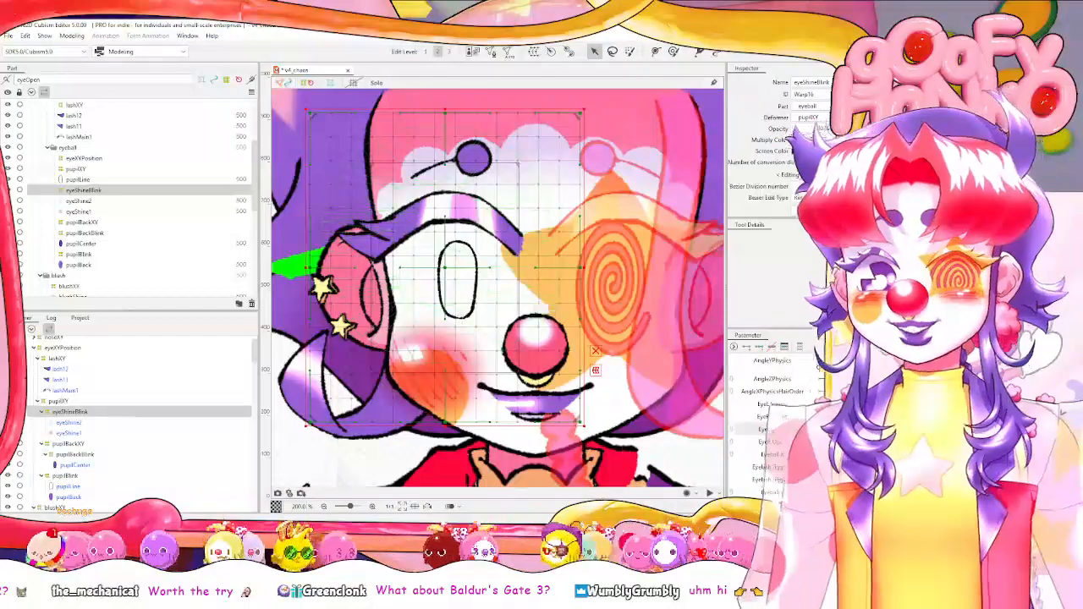
# Return the eye to its normal open pose, save the model and collapse the eyeShineBlink deformer.
pyautogui.click(855, 429)
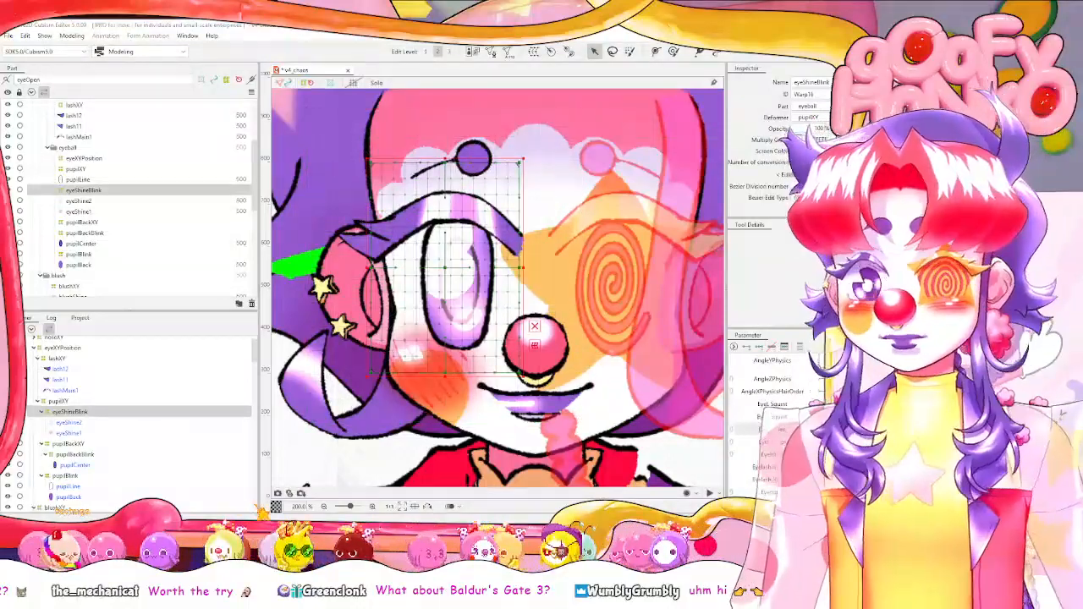
pyautogui.hotkey('ctrl', 's')
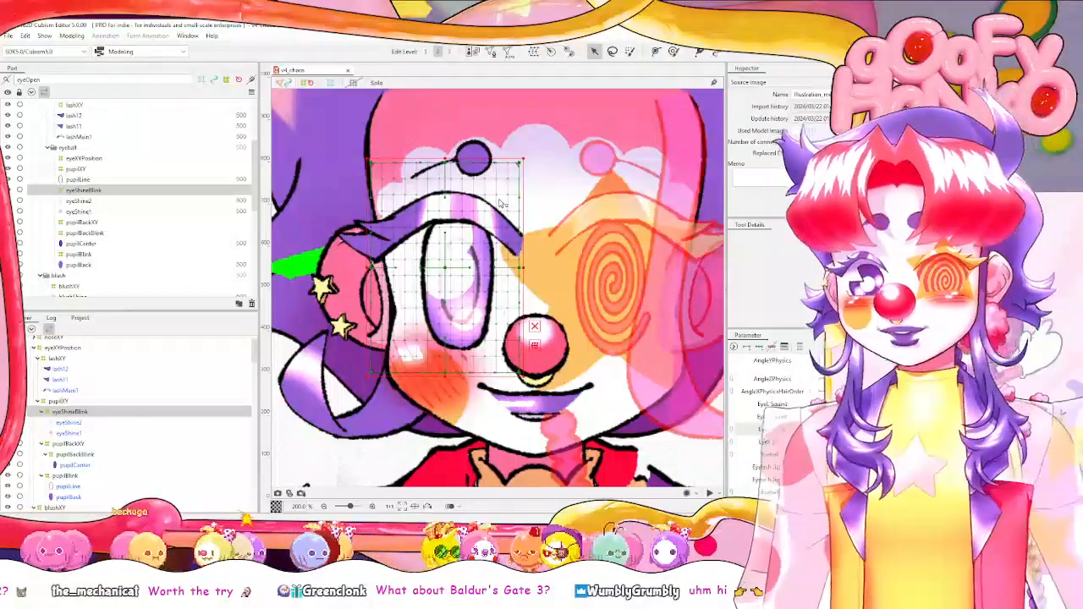
pyautogui.scroll(-1, 509, 174)
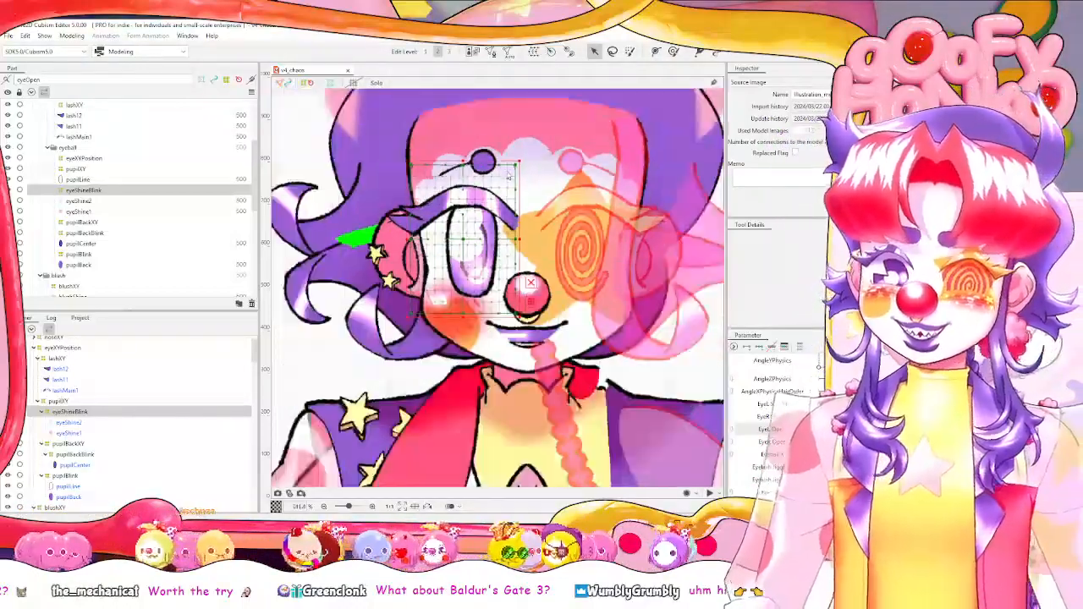
pyautogui.click(42, 412)
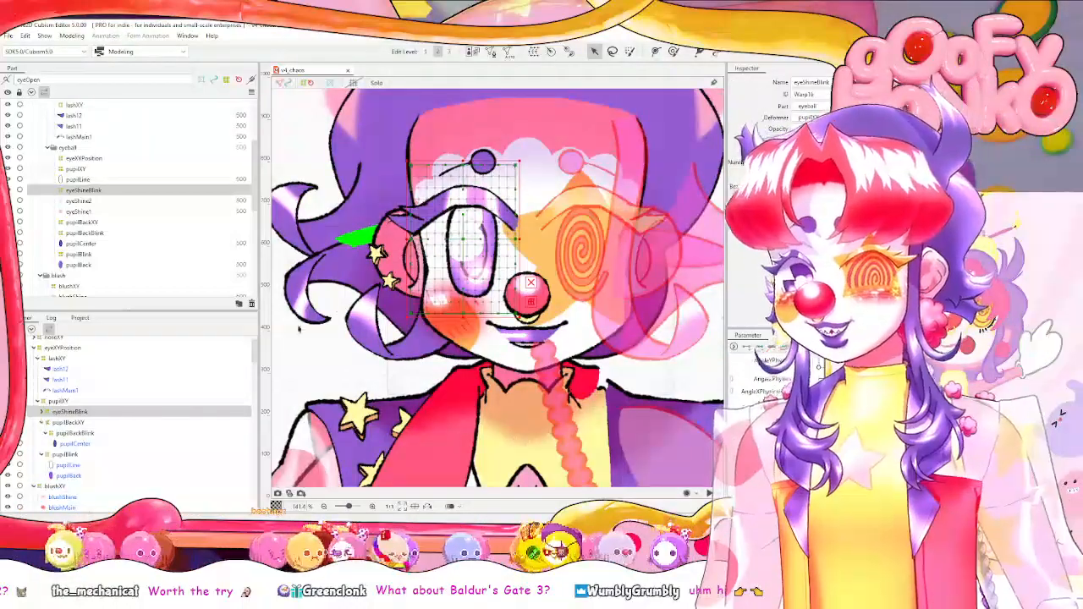
# Build a stroke mesh along the line art mesh beside the eyebrow circle and confirm the mesh edit.
pyautogui.click(484, 161)
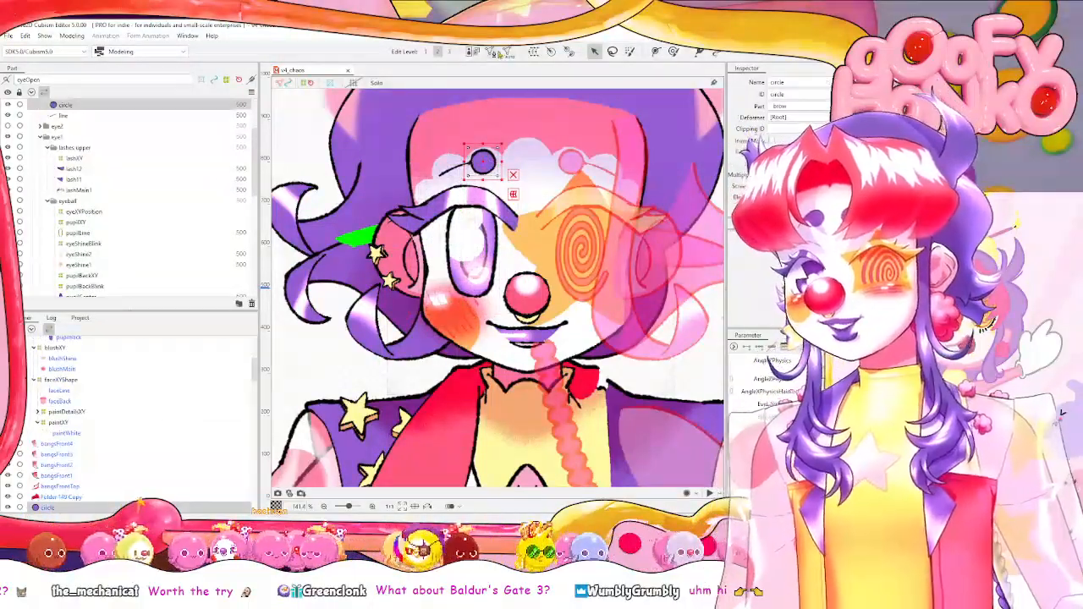
pyautogui.scroll(-3, 109, 452)
pyautogui.click(47, 441)
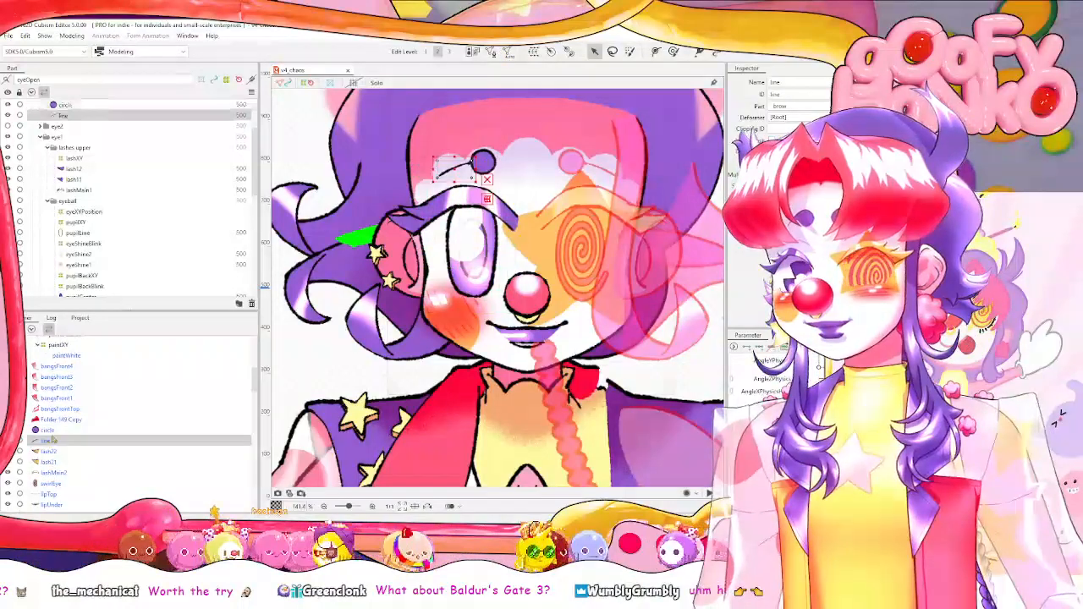
pyautogui.click(491, 51)
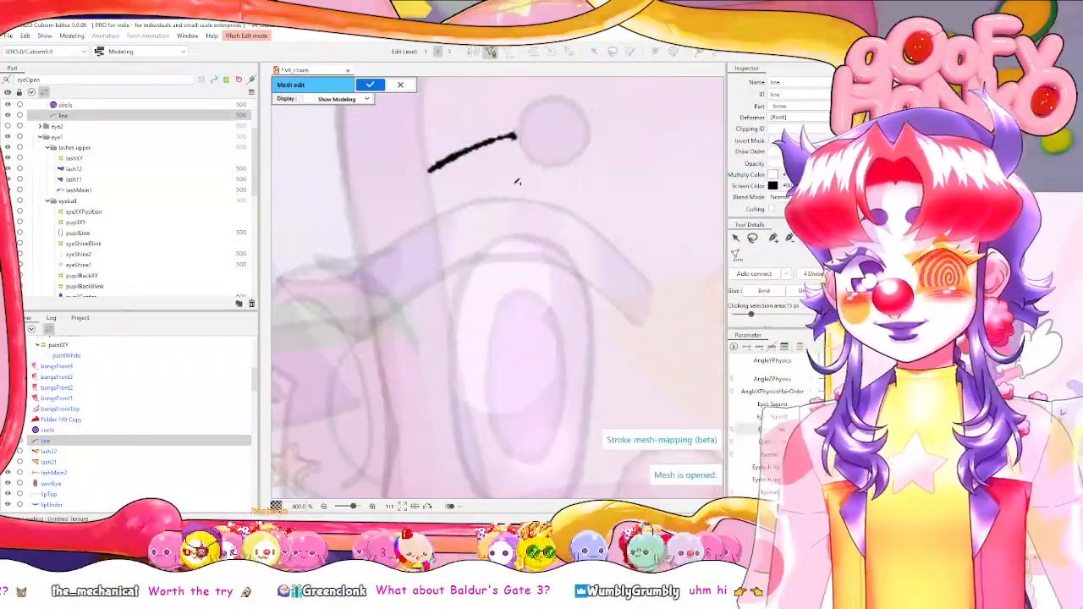
pyautogui.moveTo(433, 169); pyautogui.dragTo(429, 170)
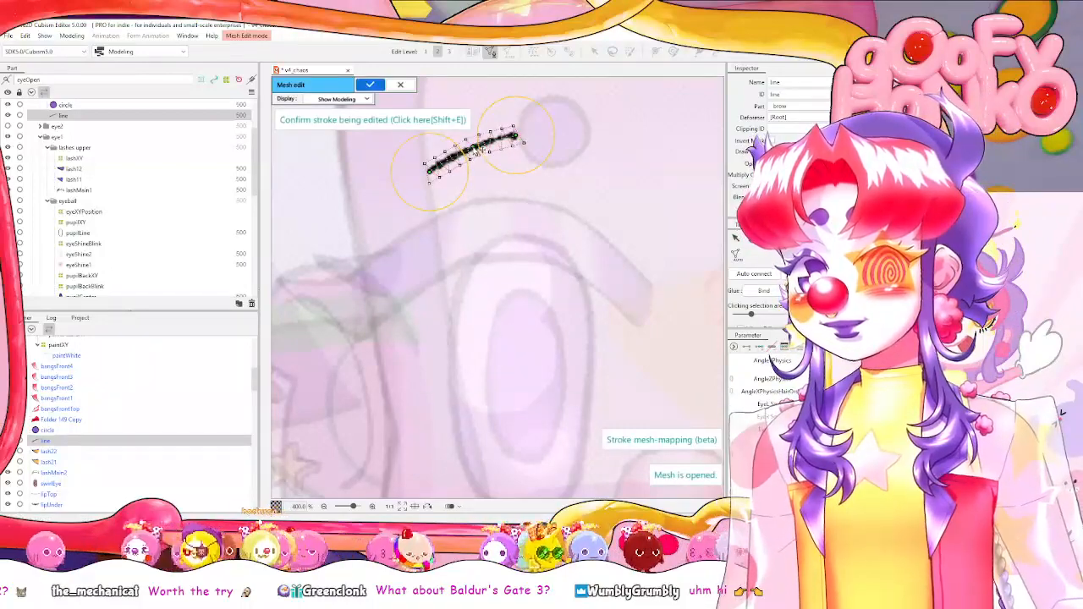
pyautogui.click(372, 85)
pyautogui.scroll(-3, 600, 213)
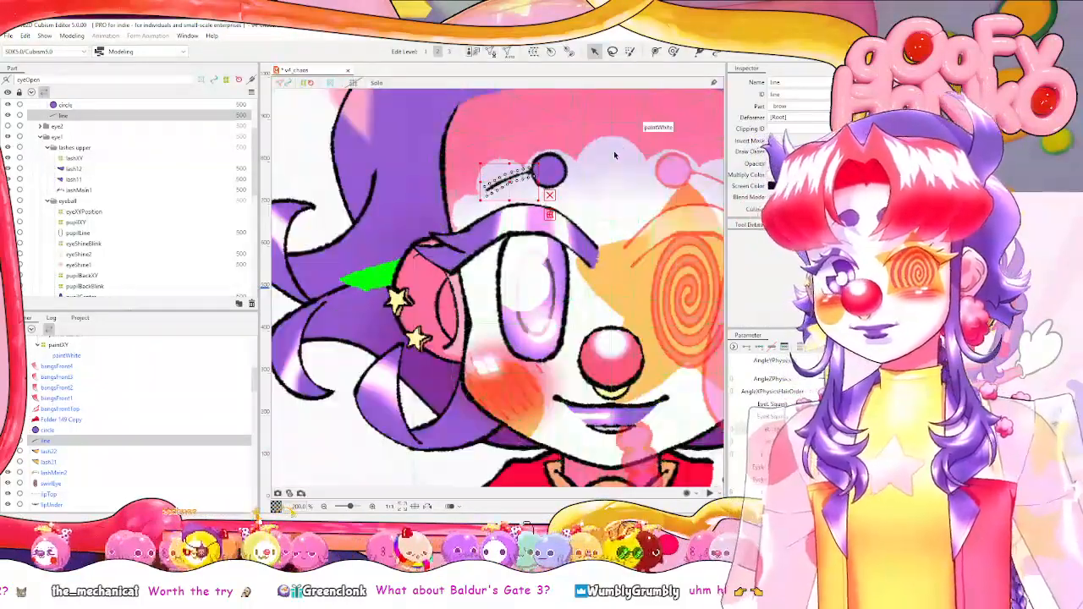
# Create an eyebrowXY warp deformer around the circle and line meshes and parent it under faceXYPosition.
pyautogui.keyDown('shift'); pyautogui.click(535, 227); pyautogui.keyUp('shift')
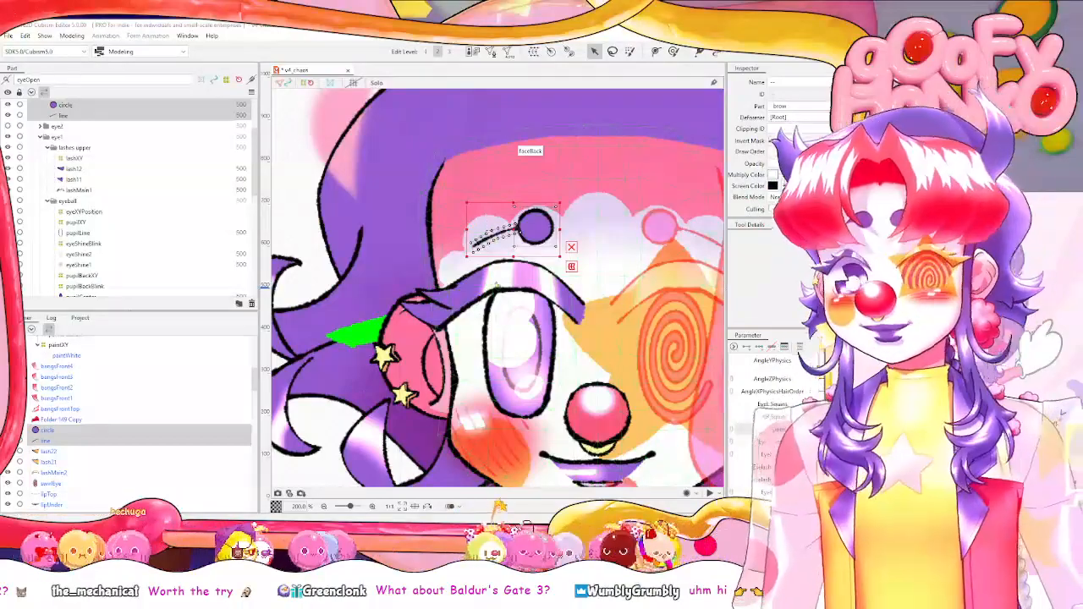
pyautogui.press('Return')
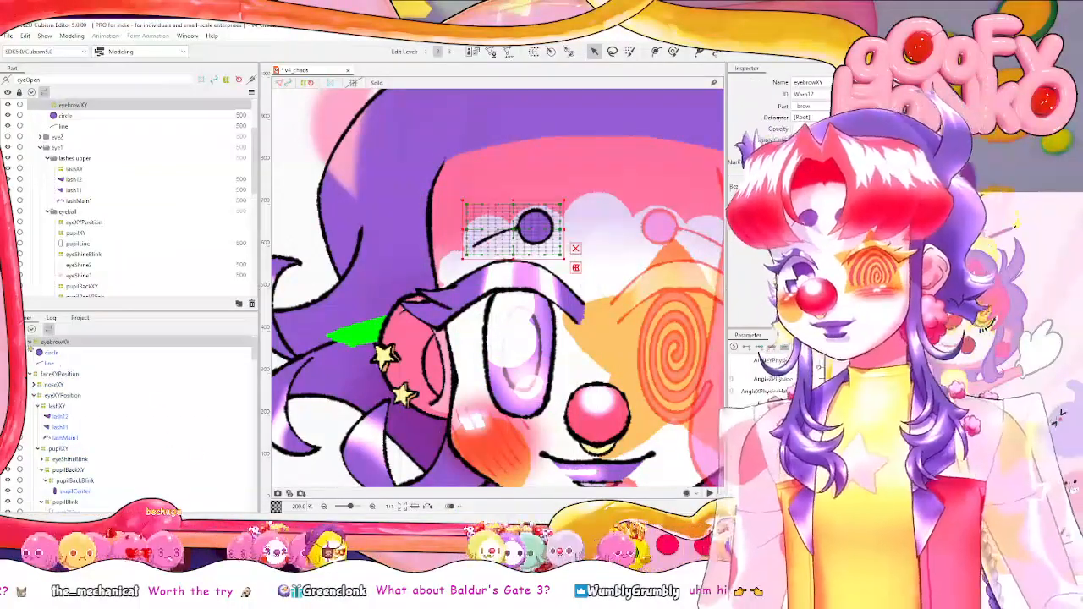
pyautogui.moveTo(76, 347); pyautogui.dragTo(70, 379)
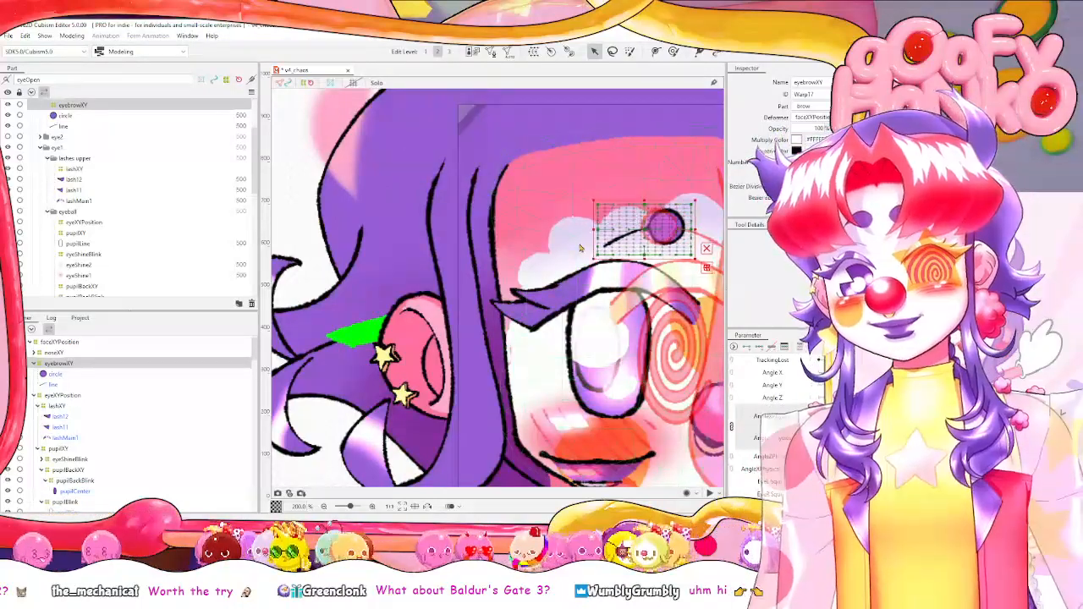
# Create an eyebrowLineXY warp deformer under eyebrowXY for the line mesh, stretch it wider in the turned-head pose and show the opposite turn.
pyautogui.click(611, 238)
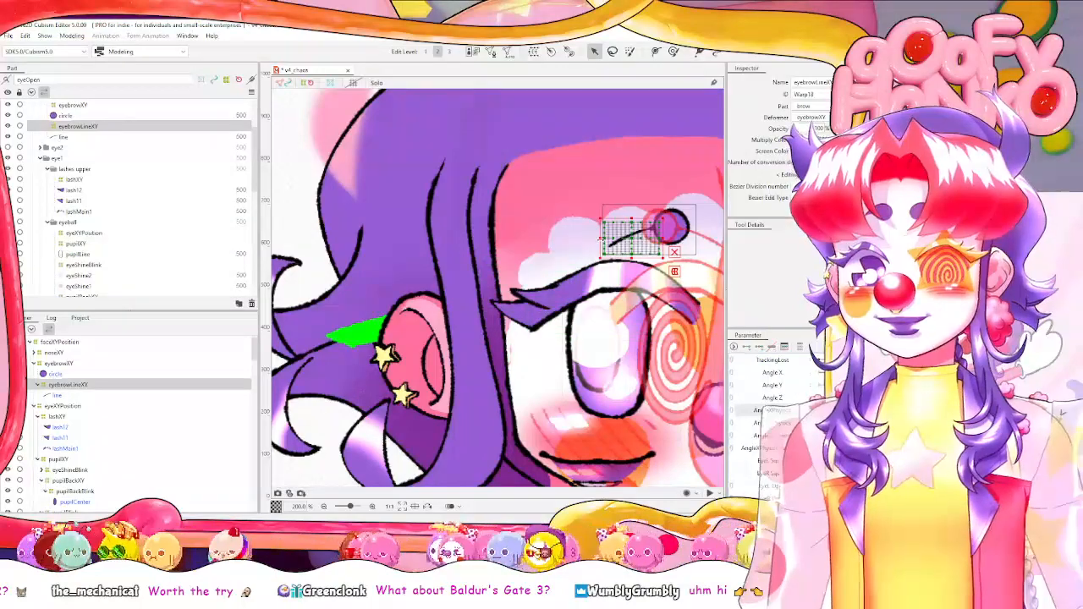
pyautogui.moveTo(601, 239); pyautogui.dragTo(575, 238)
pyautogui.moveTo(662, 239); pyautogui.dragTo(669, 239)
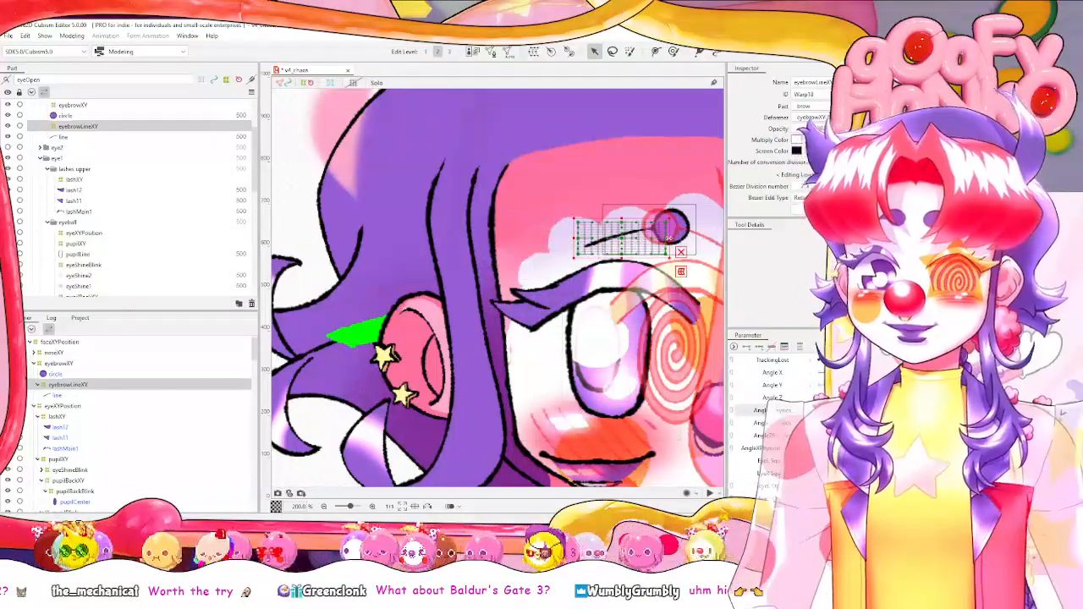
pyautogui.moveTo(1046, 411); pyautogui.dragTo(833, 410)
pyautogui.moveTo(1039, 414); pyautogui.dragTo(1055, 414)
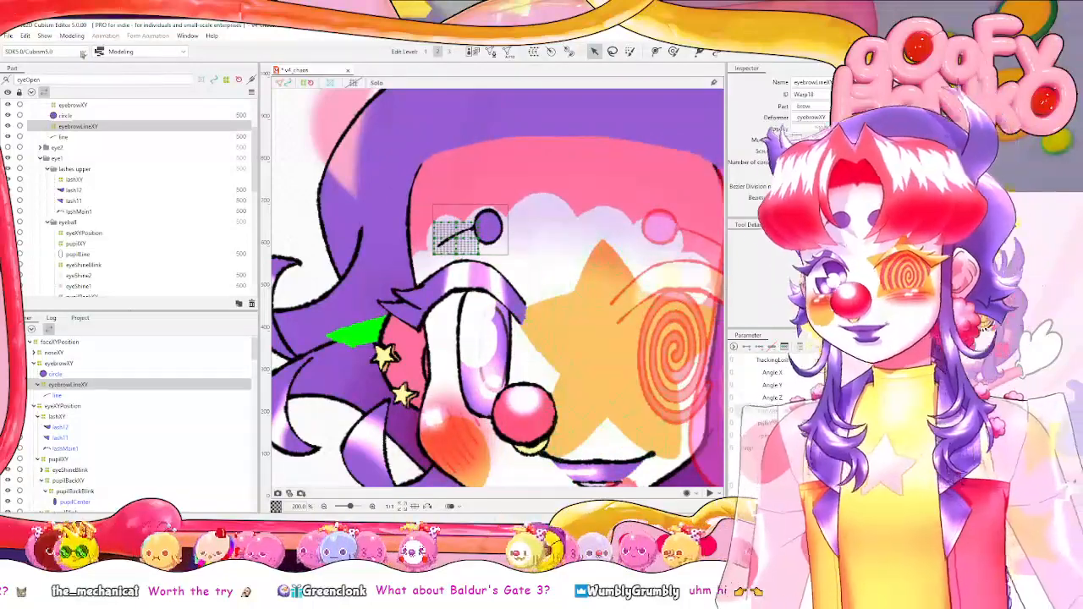
# Nudge the eyebrowXY deformer slightly down in the looking-down head pose.
pyautogui.click(81, 365)
pyautogui.moveTo(735, 423); pyautogui.dragTo(742, 444)
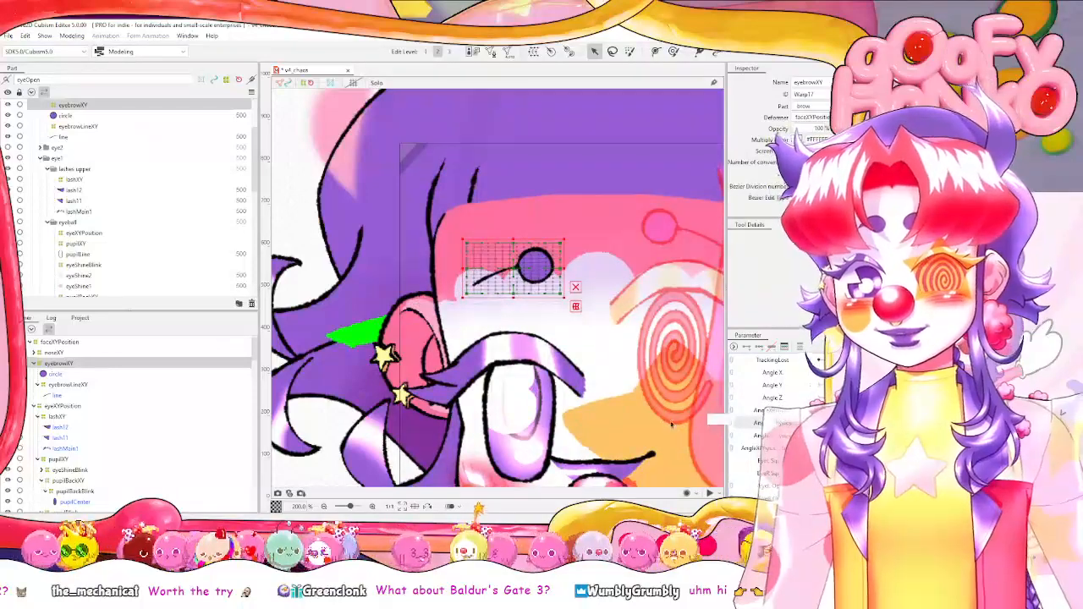
pyautogui.scroll(-3, 531, 290)
pyautogui.press('Down')
pyautogui.press('Down')
pyautogui.press('Down')
pyautogui.press('Down')
pyautogui.press('Down')
pyautogui.press('Down')
pyautogui.press('Down')
pyautogui.press('Down')
pyautogui.press('Down')
pyautogui.press('Down')
pyautogui.press('Down')
pyautogui.press('Down')
pyautogui.press('Down')
pyautogui.press('Down')
pyautogui.press('Down')
pyautogui.press('Down')
pyautogui.press('Down')
pyautogui.press('Down')
pyautogui.press('Down')
pyautogui.press('Down')
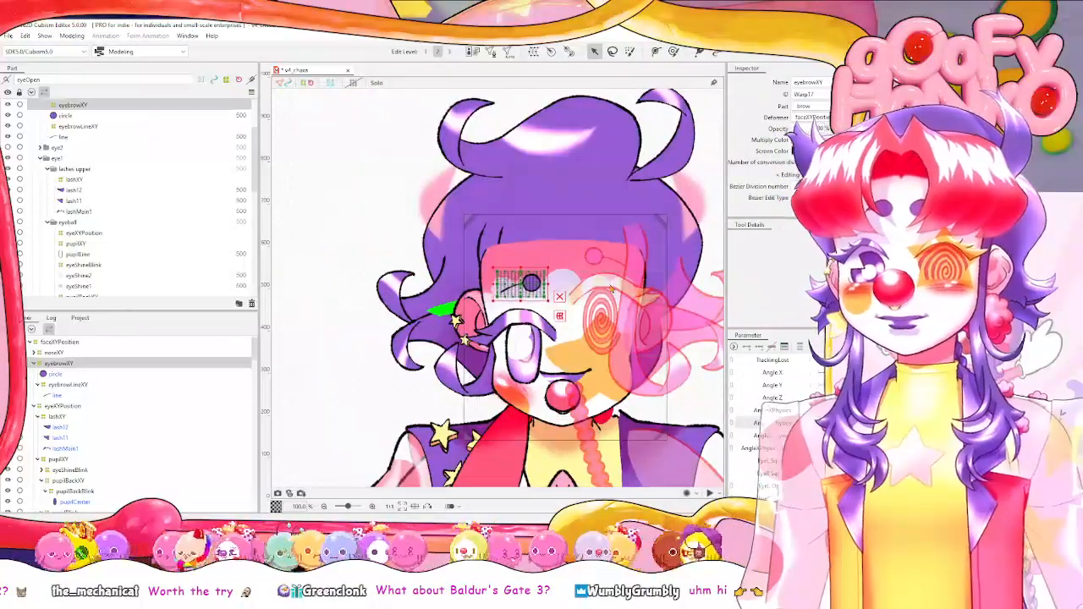
# Nudge the eyebrowXY deformer upward in the looking-up head pose.
pyautogui.moveTo(809, 423); pyautogui.dragTo(838, 424)
pyautogui.press('Up')
pyautogui.press('Up')
pyautogui.press('Up')
pyautogui.press('Up')
pyautogui.press('Up')
pyautogui.press('Up')
pyautogui.press('Up')
pyautogui.press('Up')
pyautogui.press('Up')
pyautogui.press('Up')
pyautogui.press('Up')
pyautogui.press('Up')
pyautogui.press('Up')
pyautogui.press('Up')
pyautogui.press('Up')
pyautogui.press('Up')
pyautogui.press('Up')
pyautogui.press('Up')
pyautogui.press('Up')
pyautogui.press('Up')
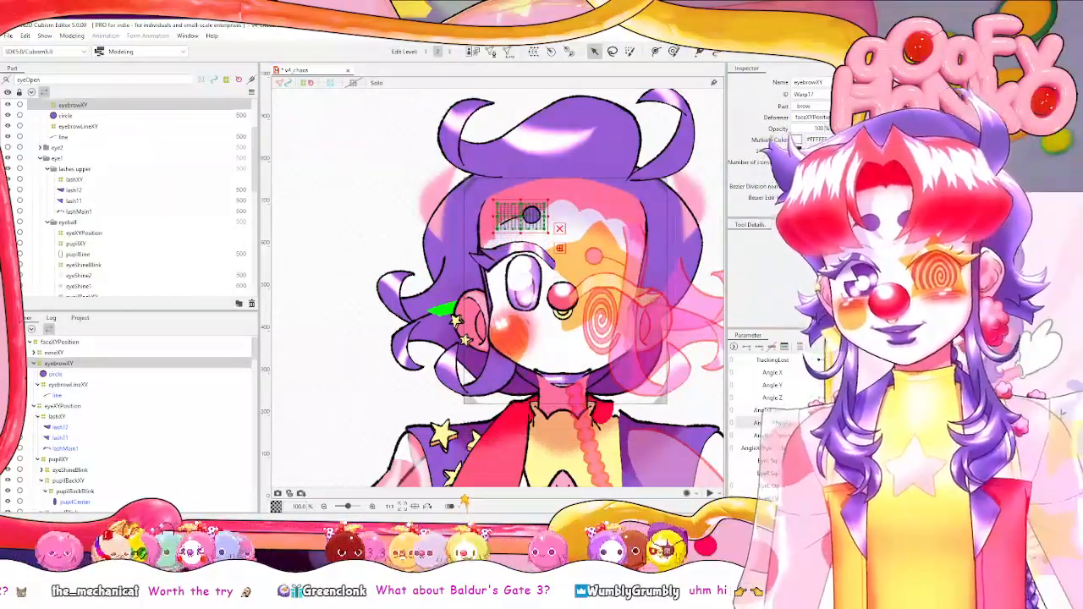
# Bend the eyebrowXY deformer with the deform brush in the looking-up and looking-down head poses.
pyautogui.click(673, 52)
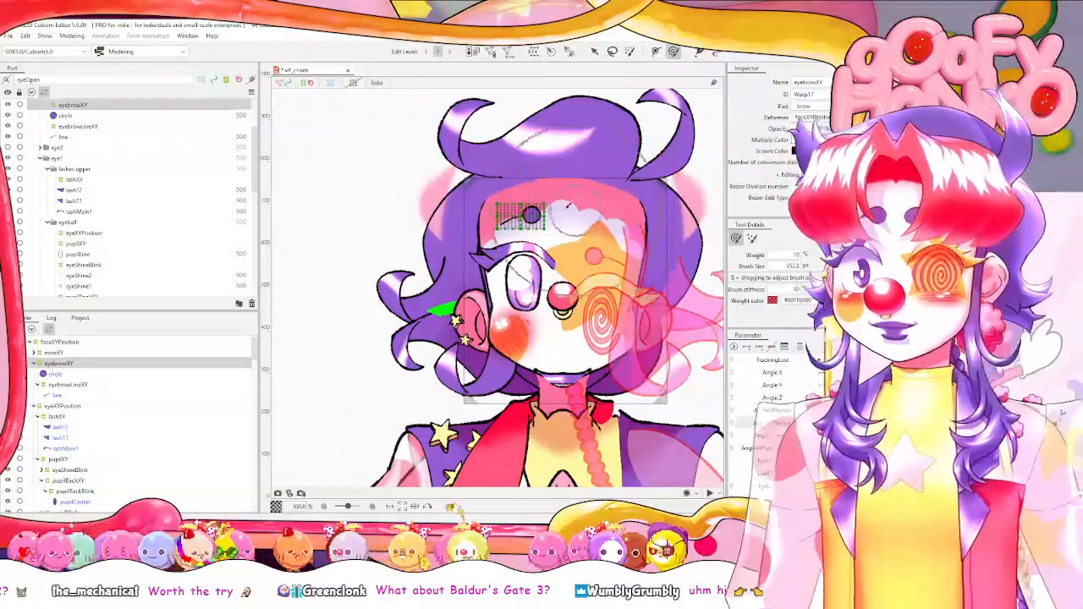
pyautogui.moveTo(837, 423); pyautogui.dragTo(810, 423)
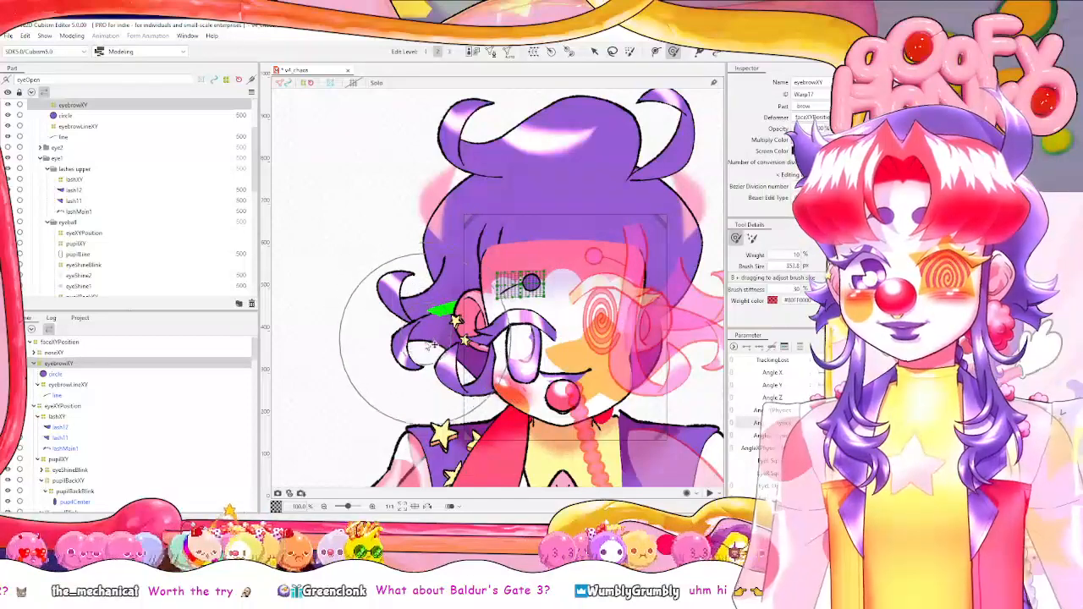
pyautogui.moveTo(810, 424); pyautogui.dragTo(838, 423)
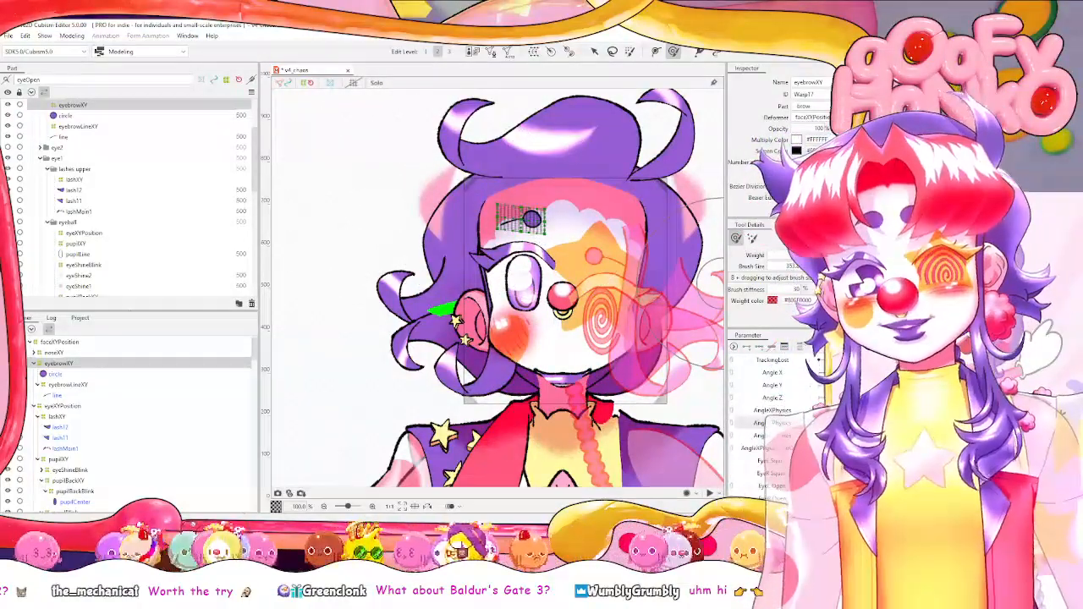
# Reset the vertical head angle and preview the eyebrow's motion with the head in the physics settings.
pyautogui.rightClick(761, 429)
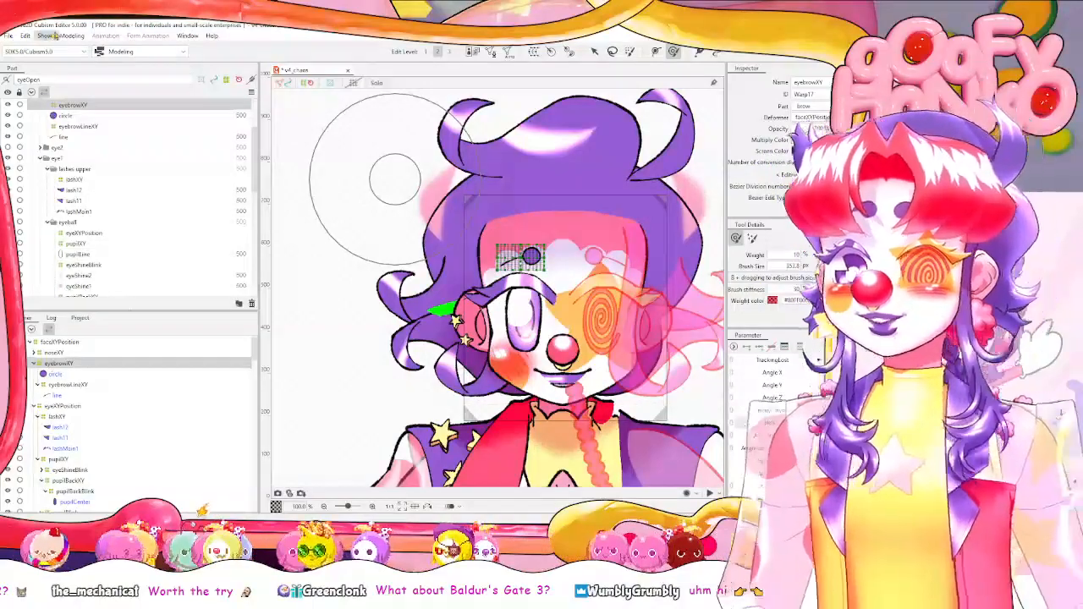
pyautogui.click(72, 35)
pyautogui.click(127, 236)
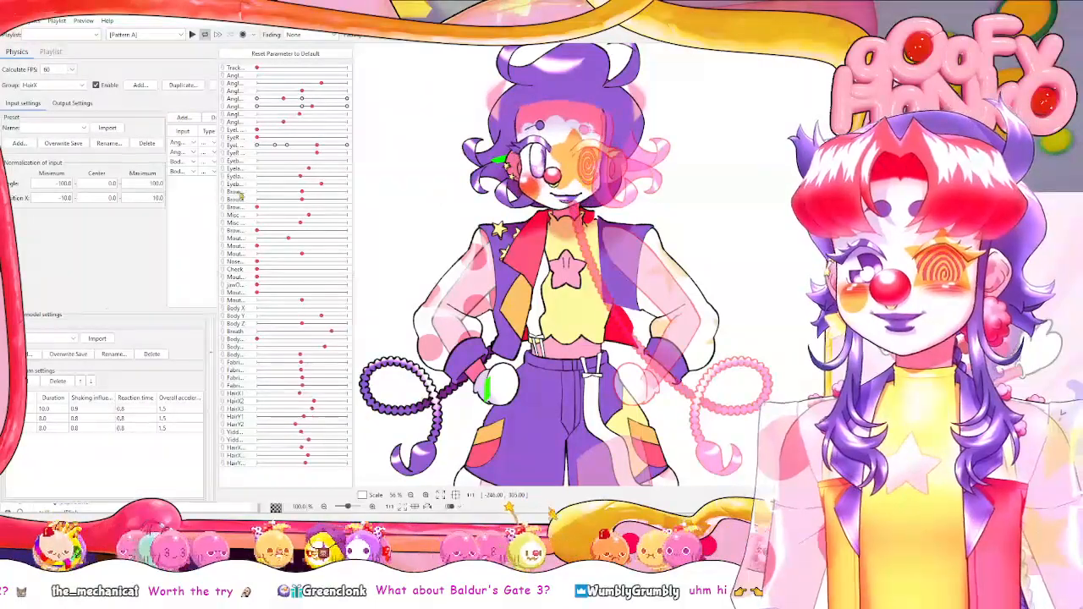
pyautogui.hotkey('alt', 'Tab')
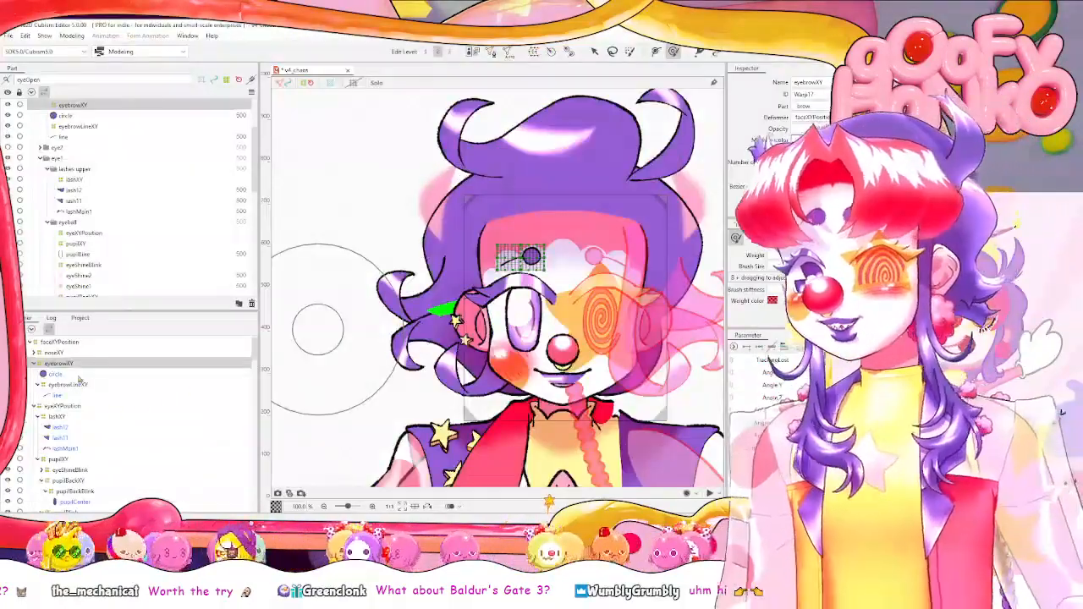
# Nudge the eyebrowXY deformer slightly left in the head pose turned to the right.
pyautogui.scroll(2, 516, 274)
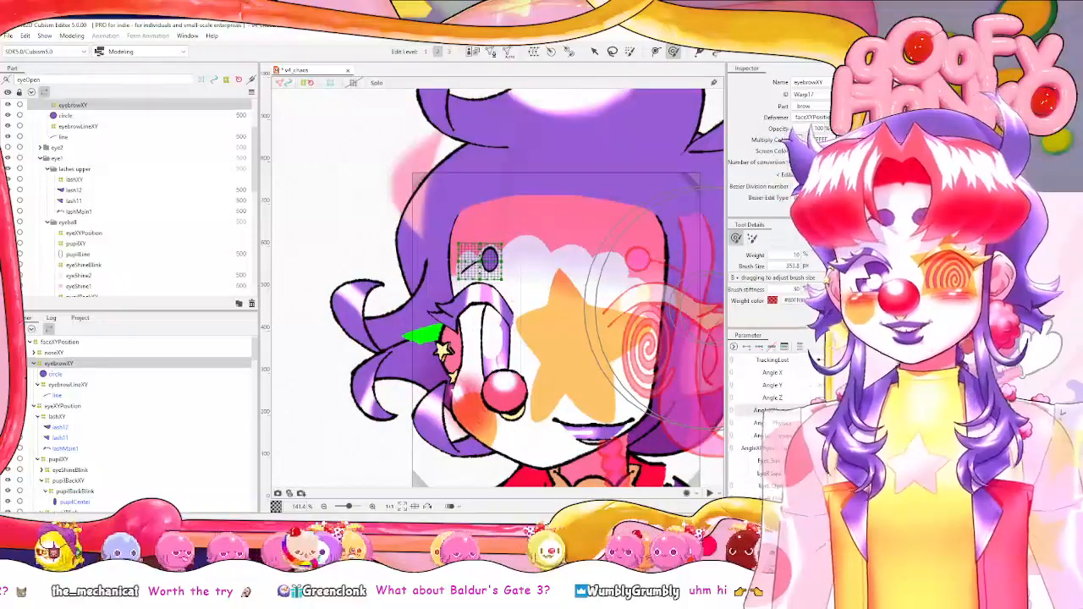
pyautogui.click(595, 52)
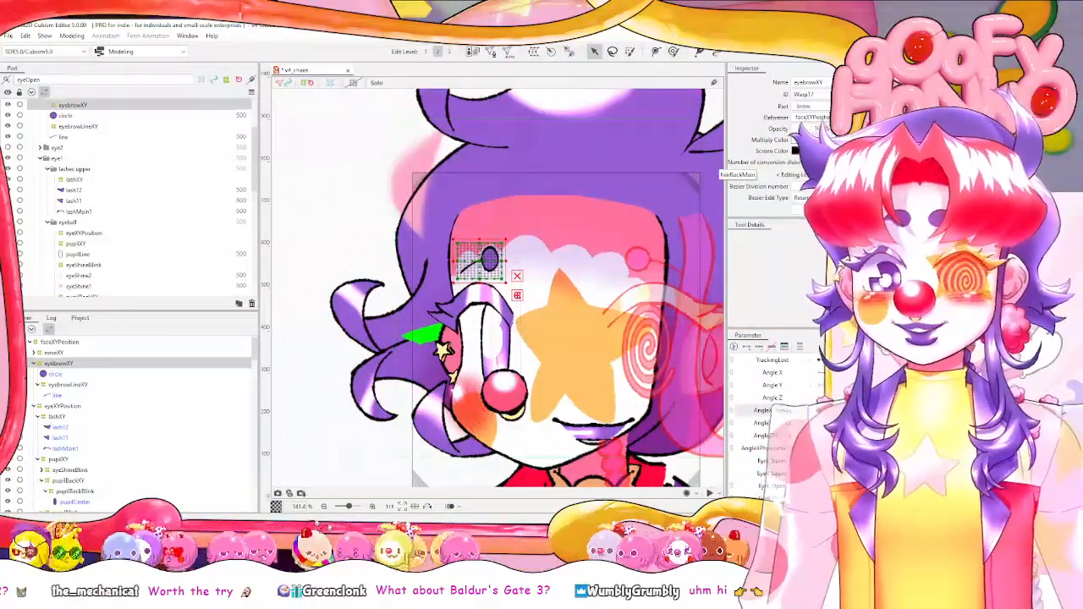
pyautogui.click(880, 410)
pyautogui.moveTo(922, 411)
pyautogui.mouseDown()
pyautogui.moveTo(833, 410)
pyautogui.moveTo(922, 411)
pyautogui.mouseUp()
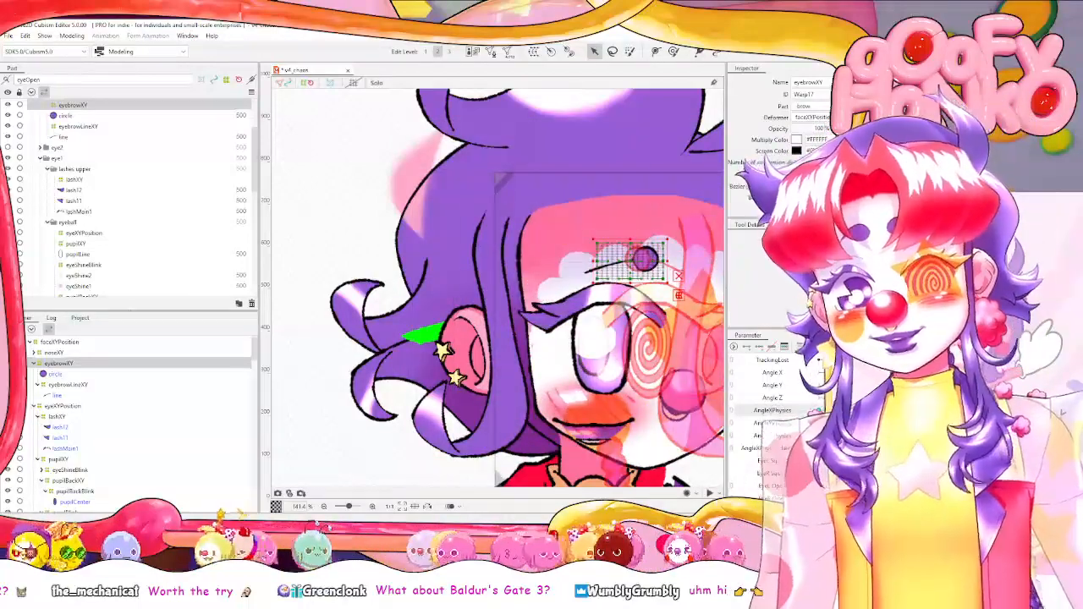
pyautogui.press('Left')
pyautogui.press('Left')
pyautogui.press('Left')
pyautogui.press('Left')
pyautogui.press('Left')
pyautogui.press('Left')
pyautogui.press('Left')
pyautogui.press('Left')
pyautogui.press('Left')
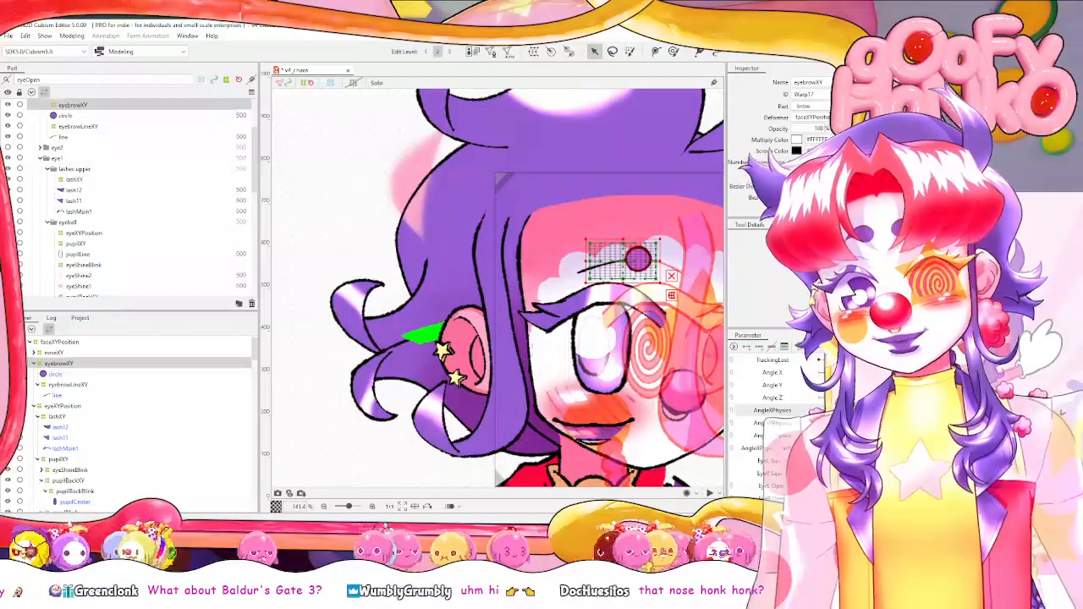
# Reshape the paintXY deformer with the deform brush in the right-turned head pose to shift the white forehead paint.
pyautogui.hscroll(3, 521, 303)
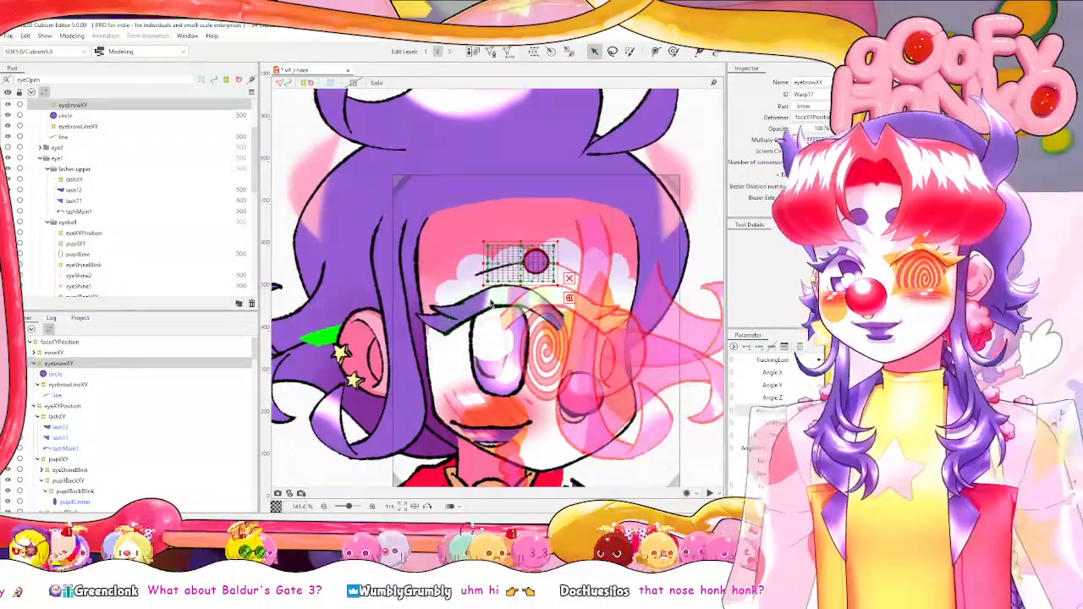
pyautogui.moveTo(923, 410)
pyautogui.mouseDown()
pyautogui.moveTo(873, 410)
pyautogui.moveTo(931, 411)
pyautogui.mouseUp()
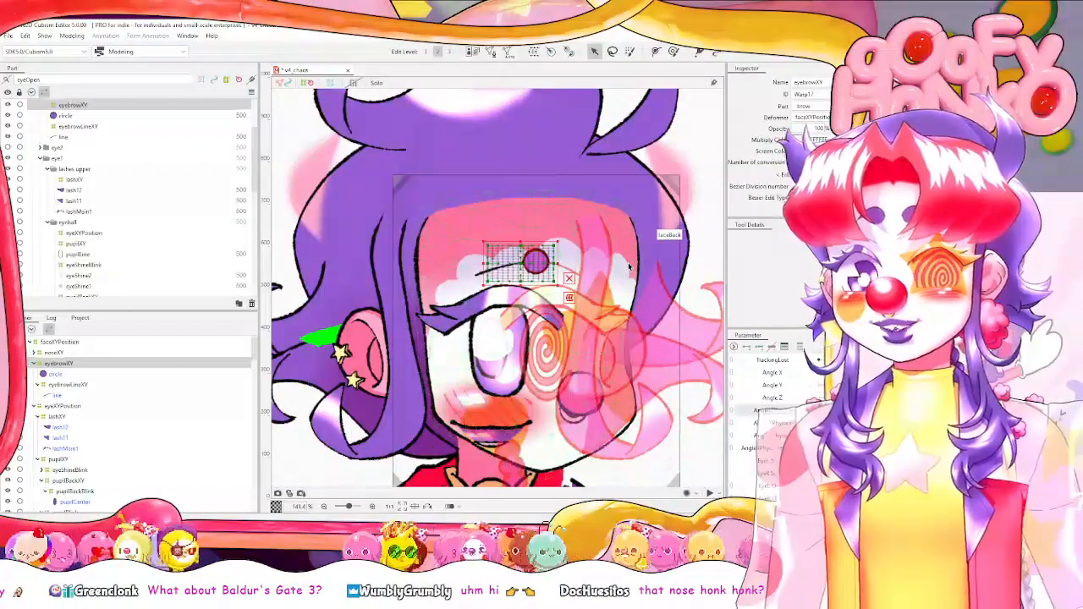
pyautogui.click(629, 268)
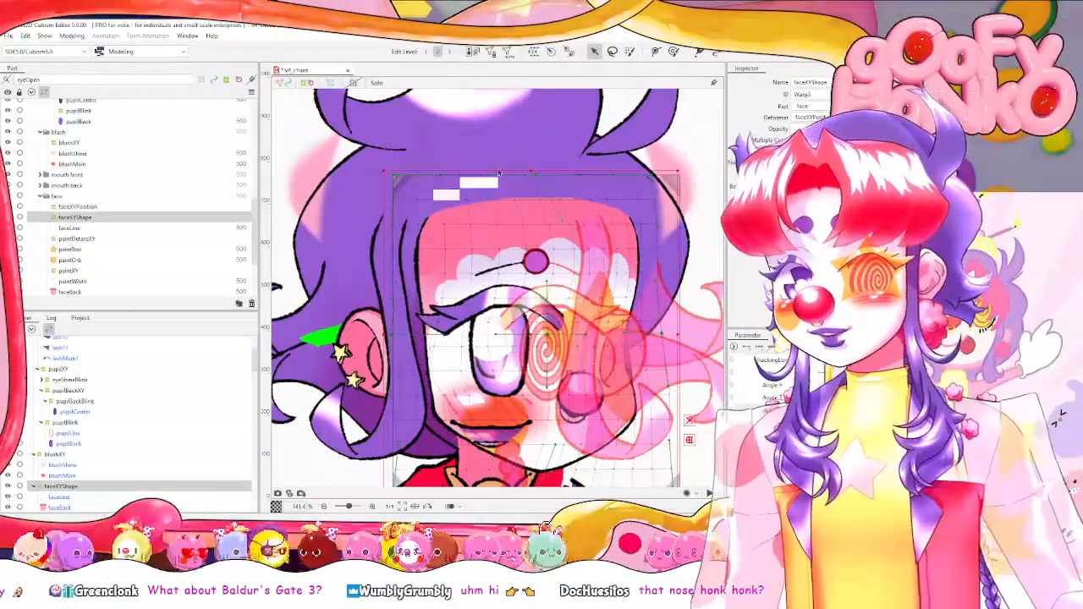
pyautogui.scroll(-1, 70, 467)
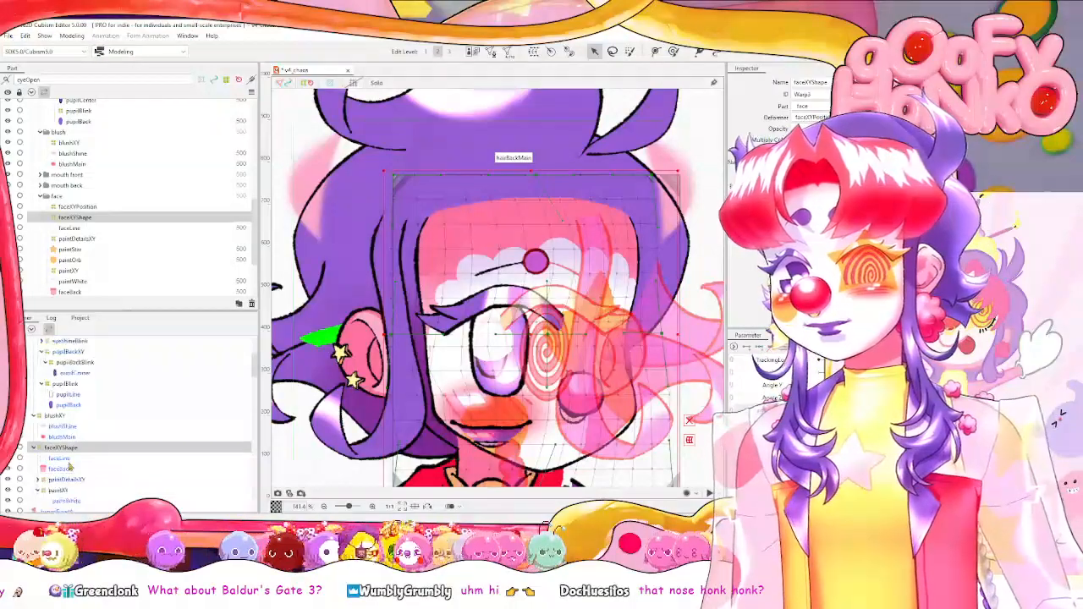
pyautogui.click(61, 490)
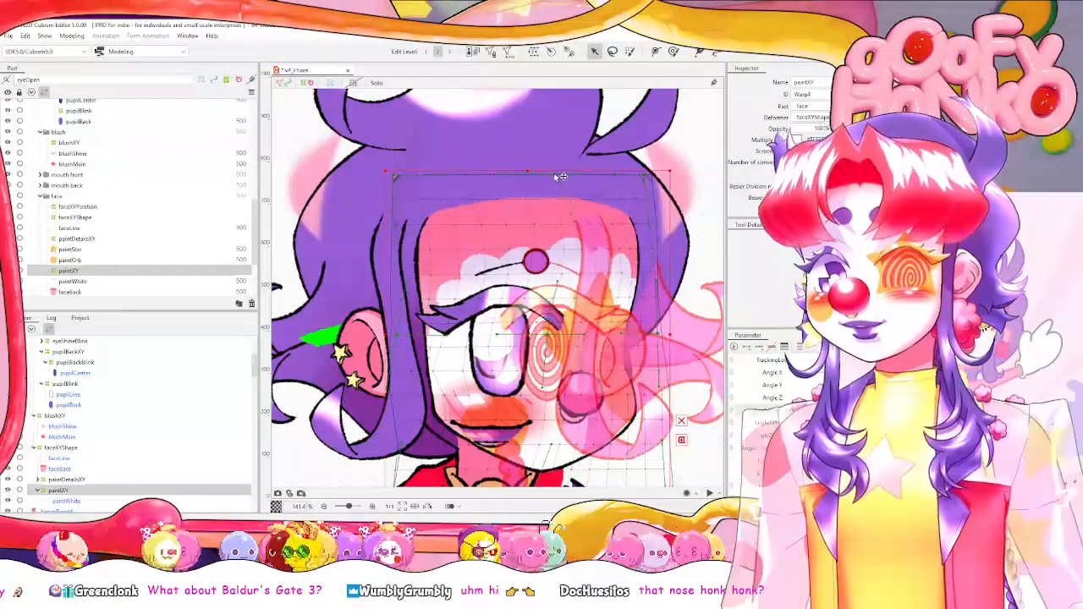
pyautogui.click(675, 52)
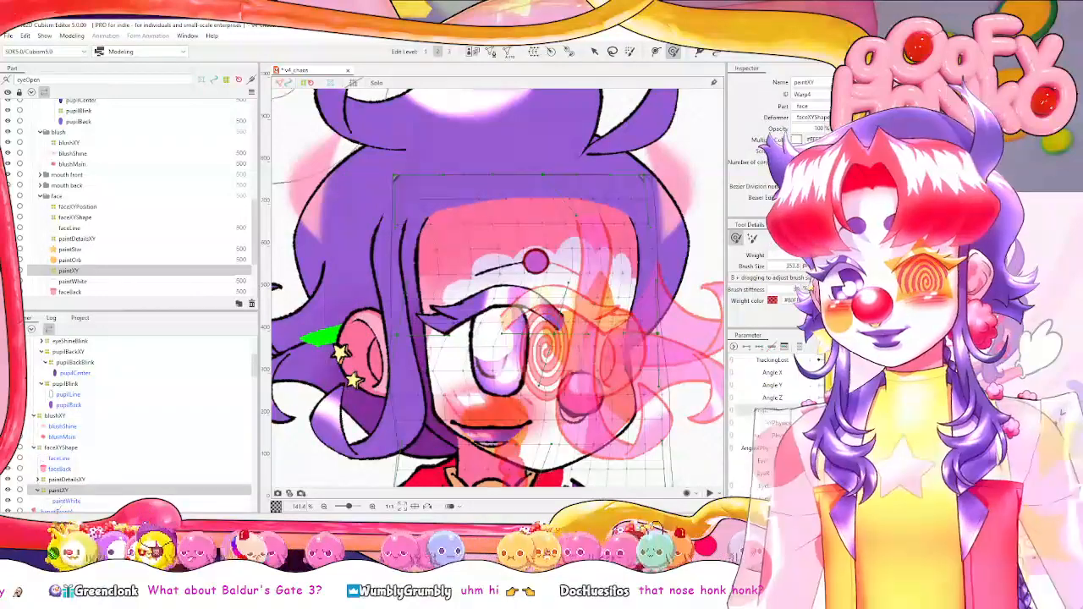
# Hide the refs folder and check the model without its overlay in the physics settings preview.
pyautogui.scroll(5, 29, 116)
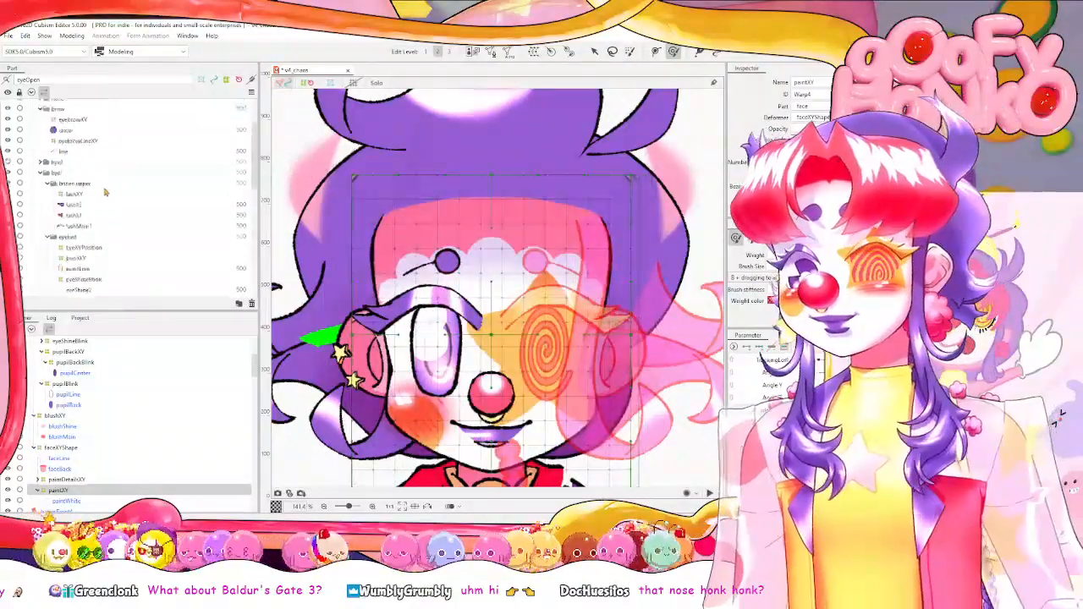
pyautogui.click(8, 137)
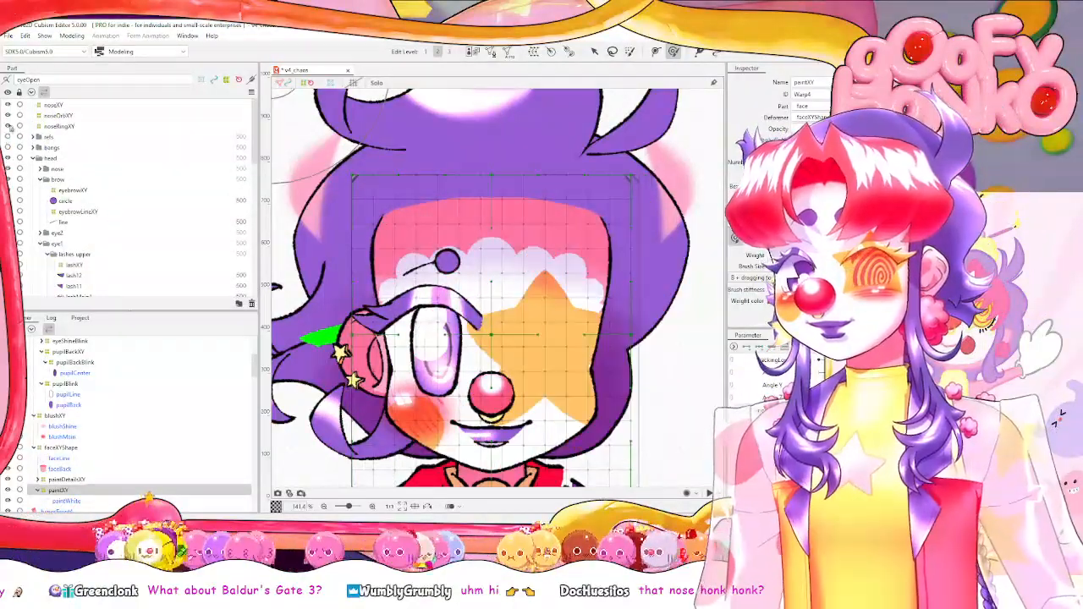
pyautogui.click(63, 38)
pyautogui.click(95, 237)
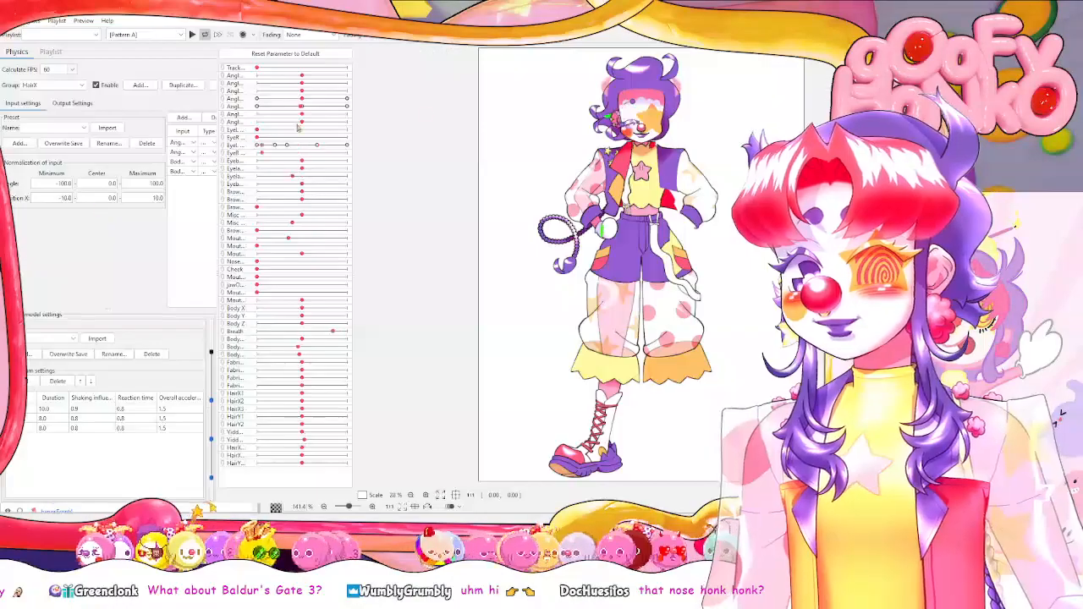
pyautogui.click(804, 7)
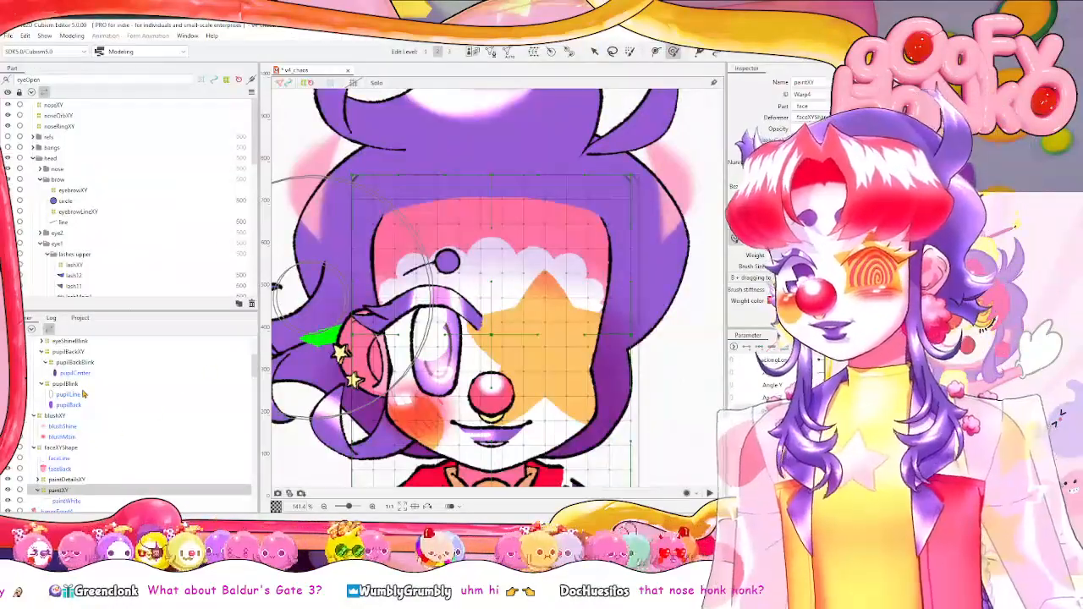
# Select the eyebrowXY and eyebrowLineXY deformers, and preview their motion with the head up close in the physics settings.
pyautogui.rightClick(761, 358)
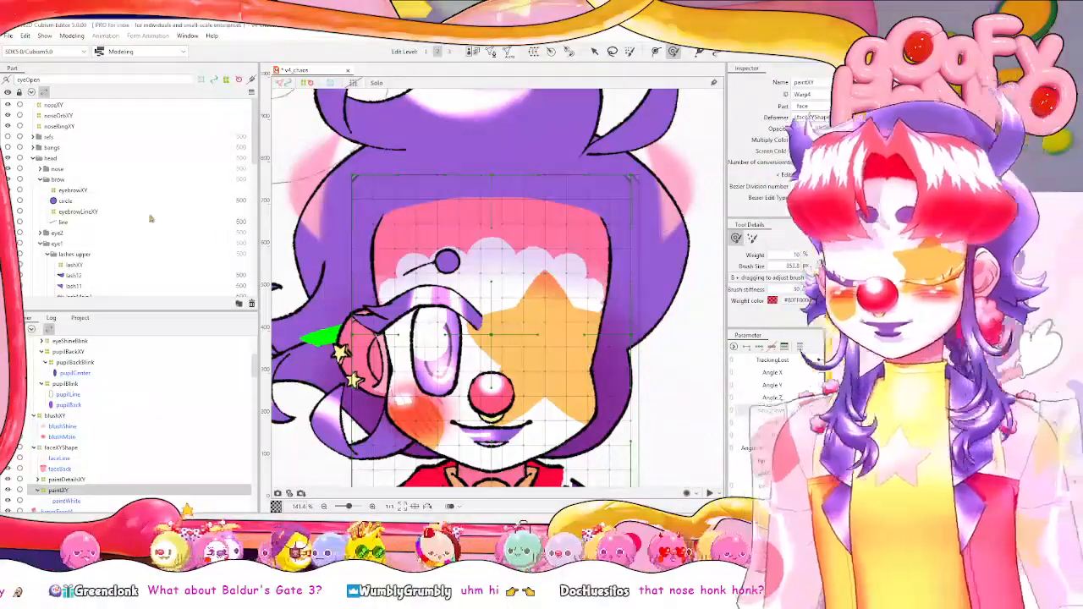
pyautogui.click(85, 212)
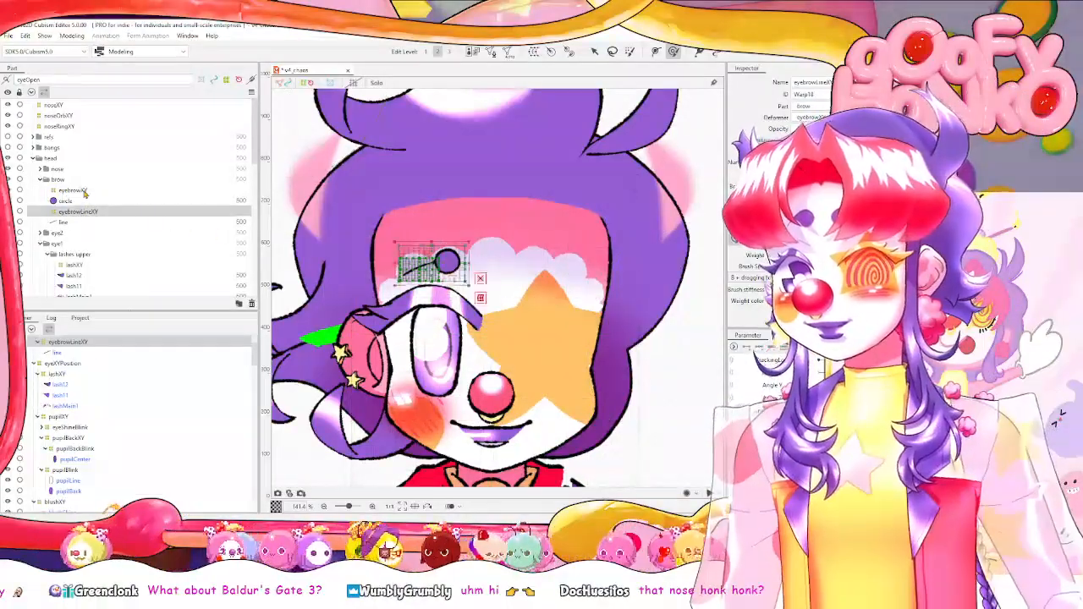
pyautogui.keyDown('ctrl'); pyautogui.click(72, 189); pyautogui.keyUp('ctrl')
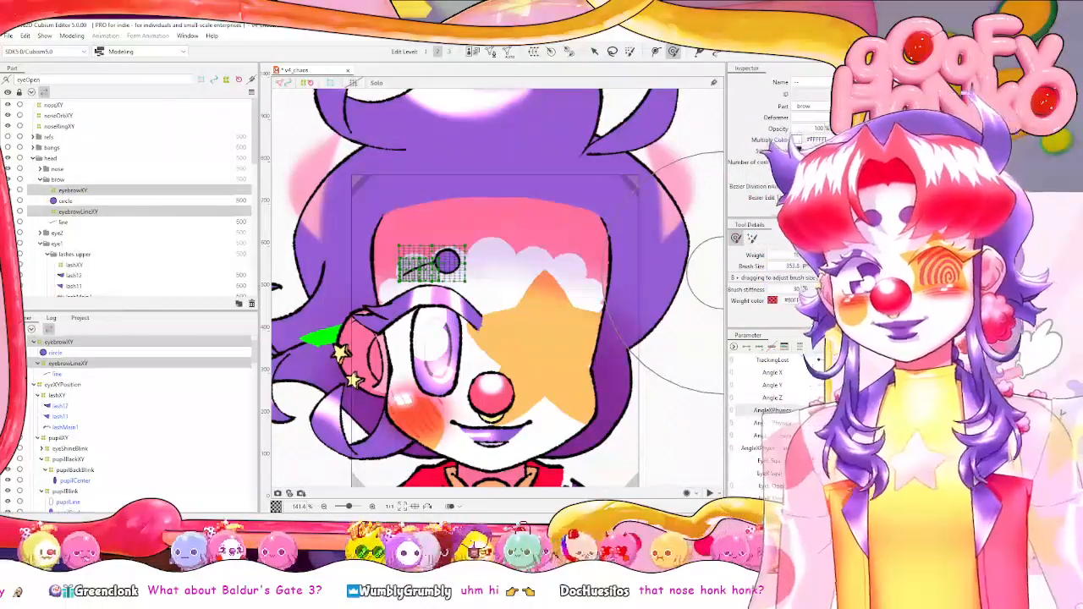
pyautogui.click(72, 35)
pyautogui.click(138, 236)
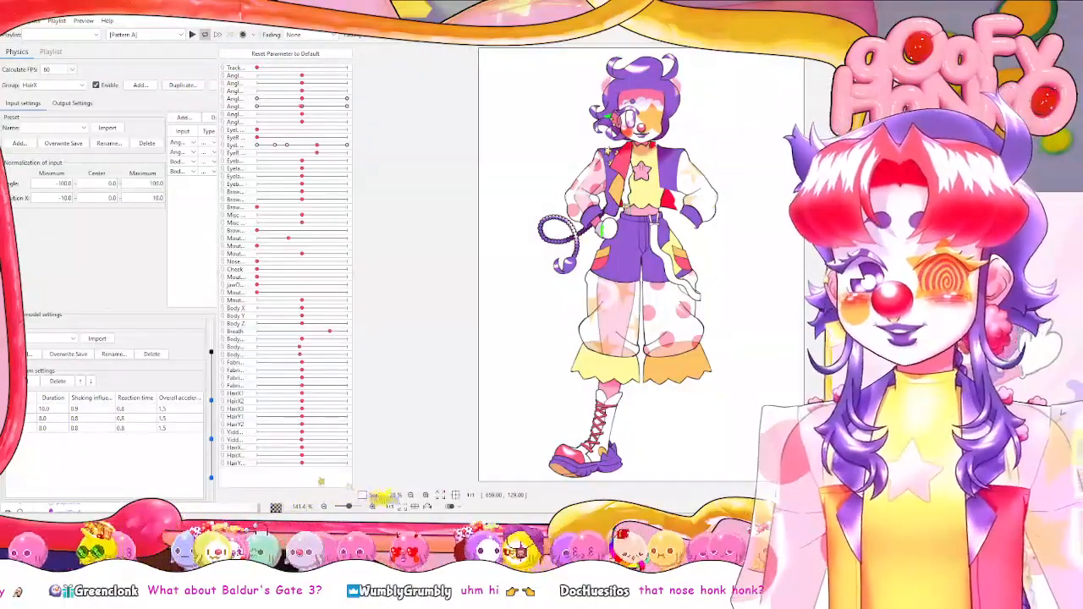
pyautogui.scroll(5, 643, 163)
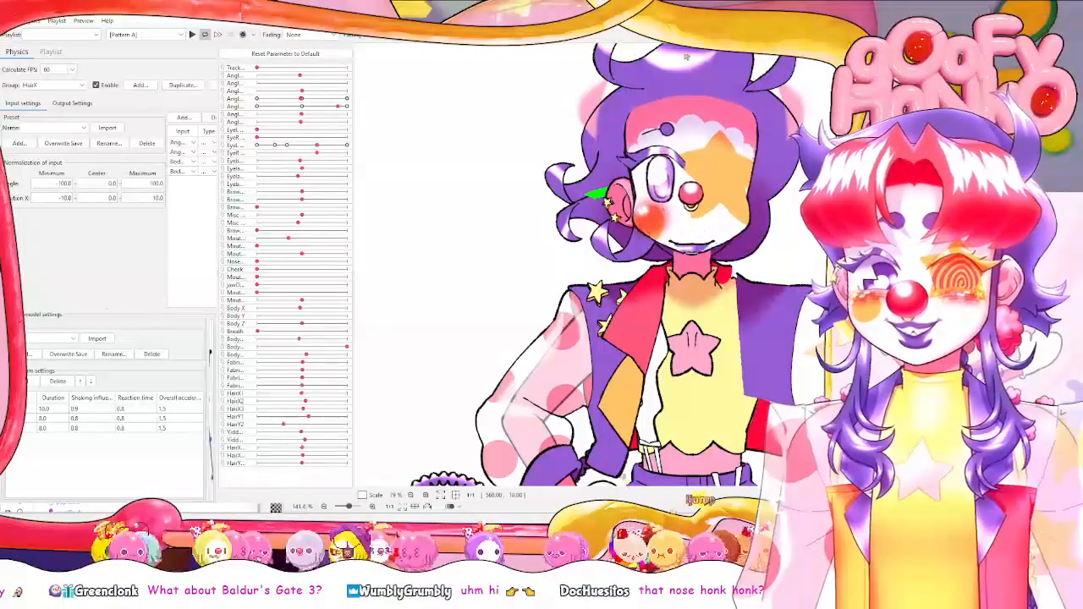
pyautogui.click(922, 8)
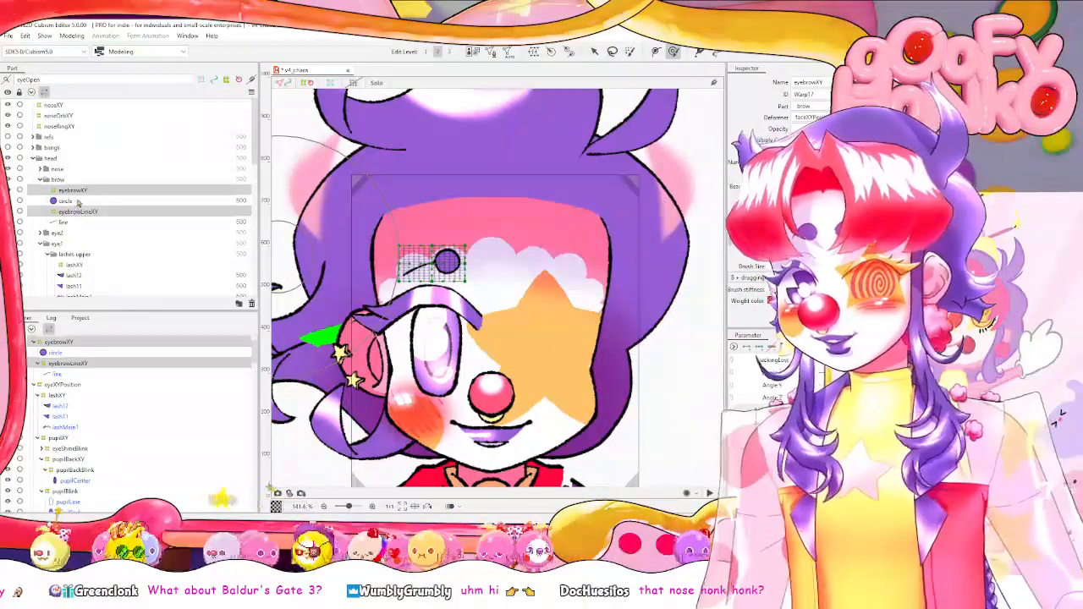
# Tilt the eyebrowXY deformer's outer end up in the looking-up head pose and down in the looking-down pose.
pyautogui.click(77, 191)
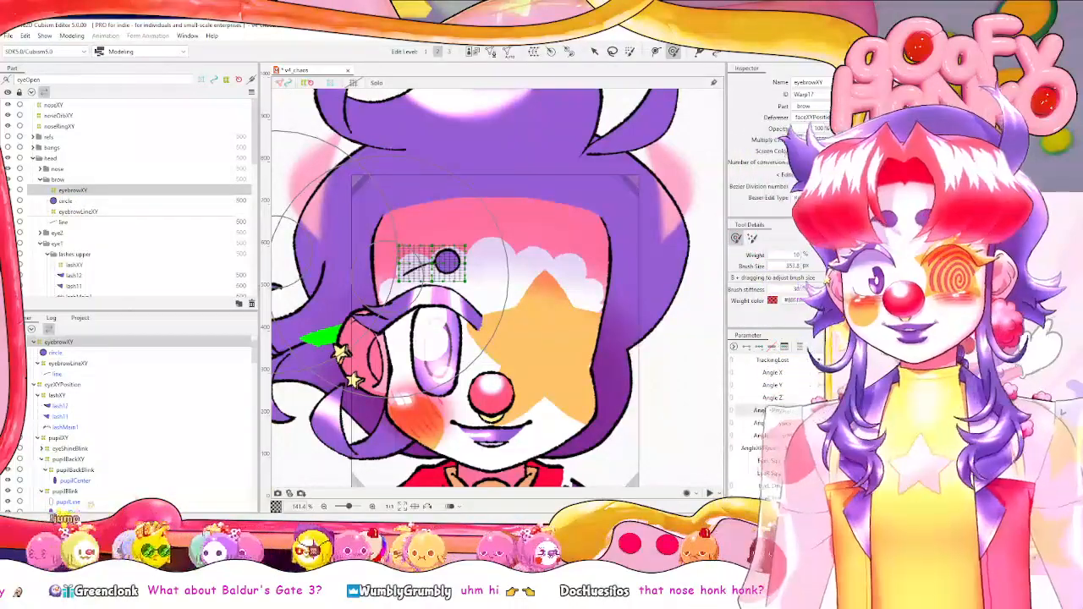
pyautogui.moveTo(433, 292)
pyautogui.mouseDown()
pyautogui.moveTo(469, 326)
pyautogui.moveTo(429, 343)
pyautogui.mouseUp()
pyautogui.hotkey('ctrl', 'z')
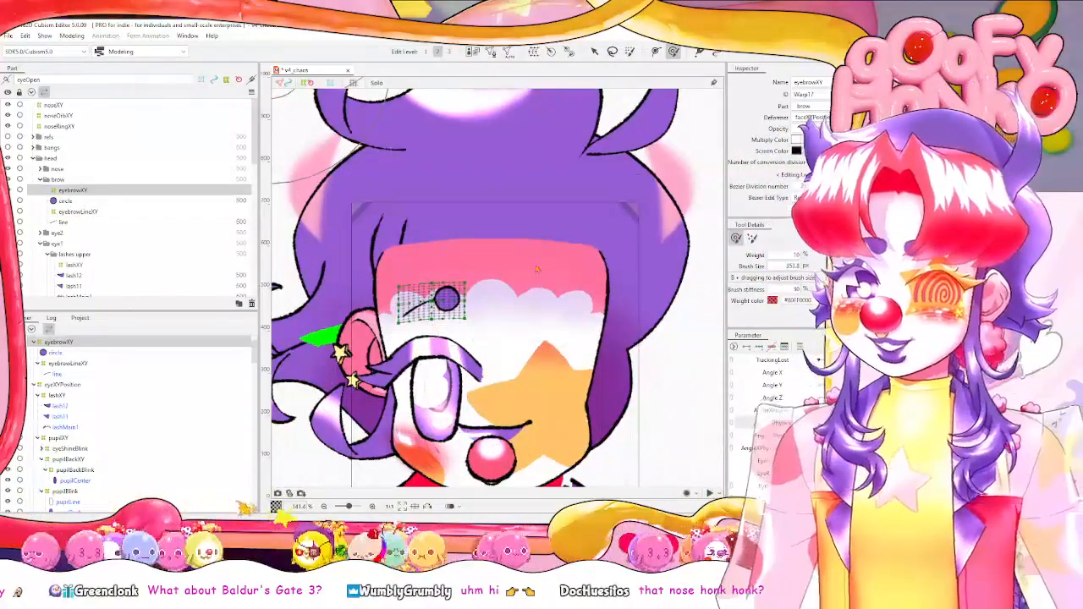
pyautogui.click(872, 423)
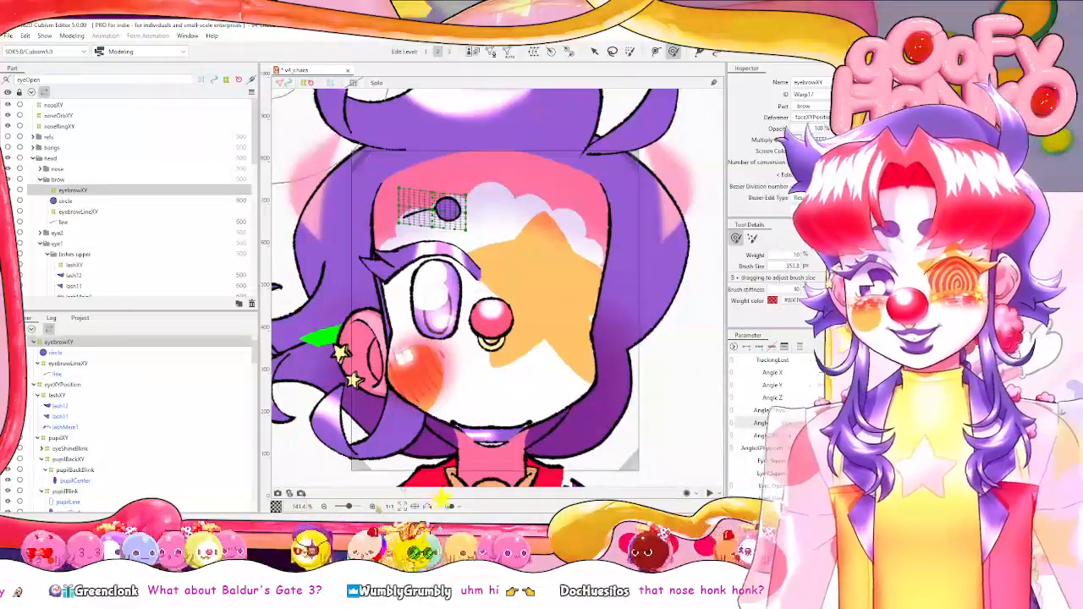
pyautogui.press('Down')
pyautogui.press('Down')
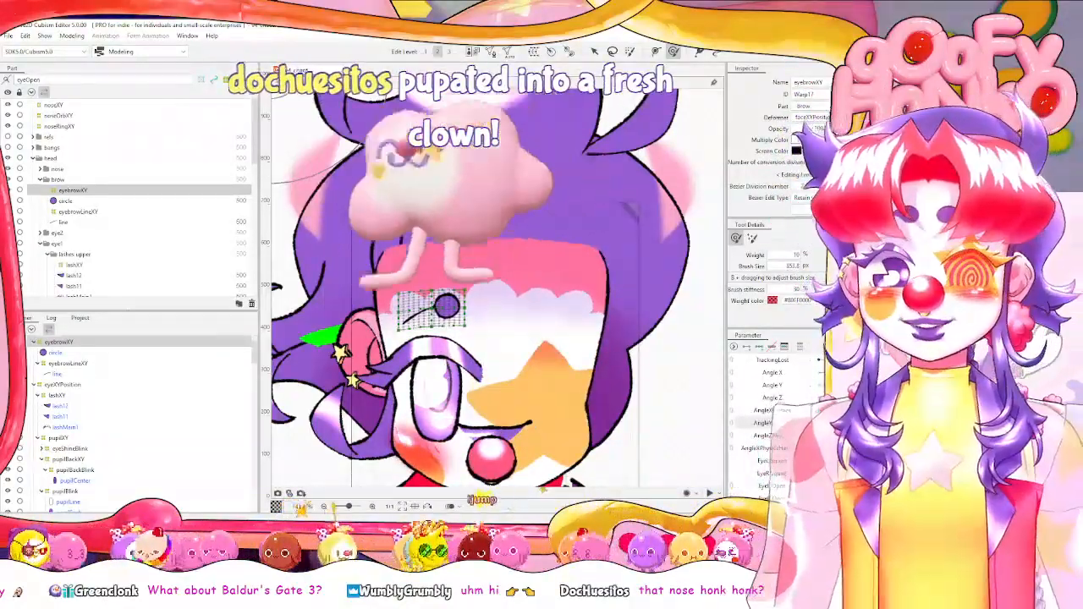
# Return the head to its neutral pose and preview the tilted eyebrow's motion in the physics settings.
pyautogui.rightClick(760, 359)
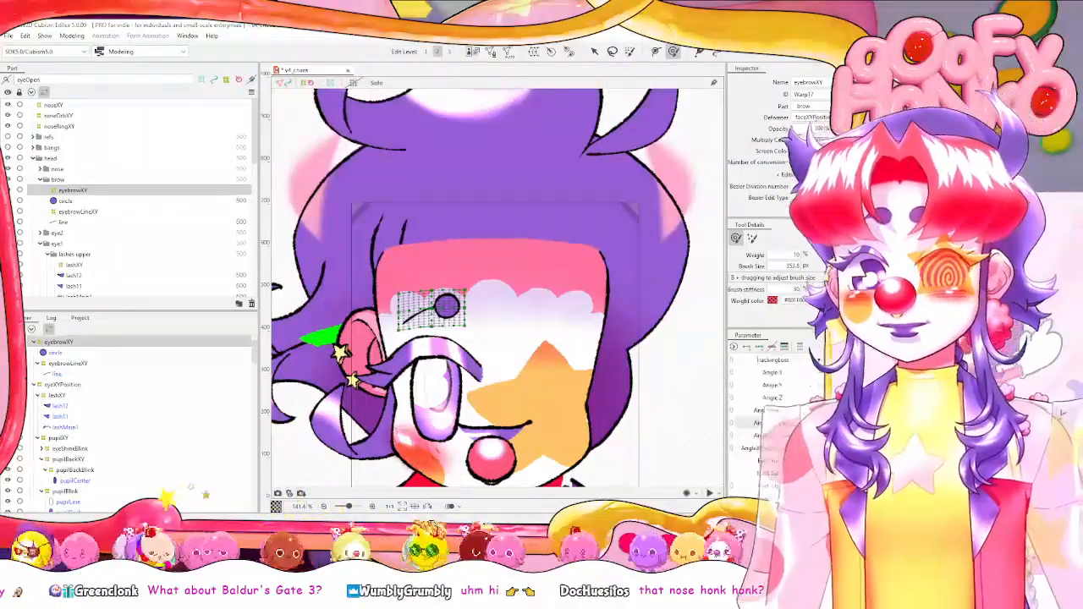
pyautogui.click(72, 35)
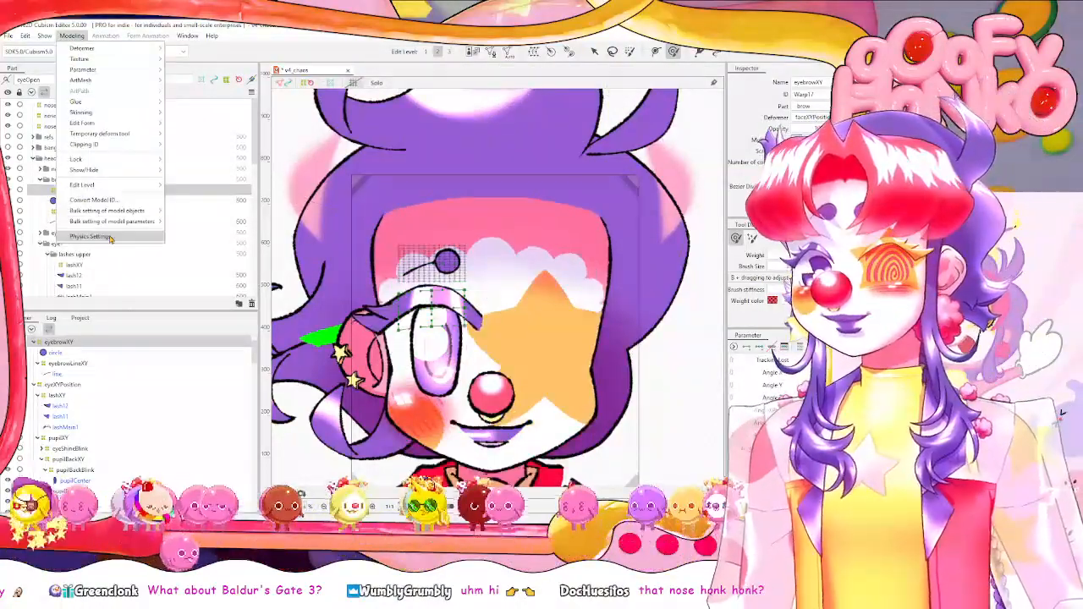
pyautogui.click(108, 237)
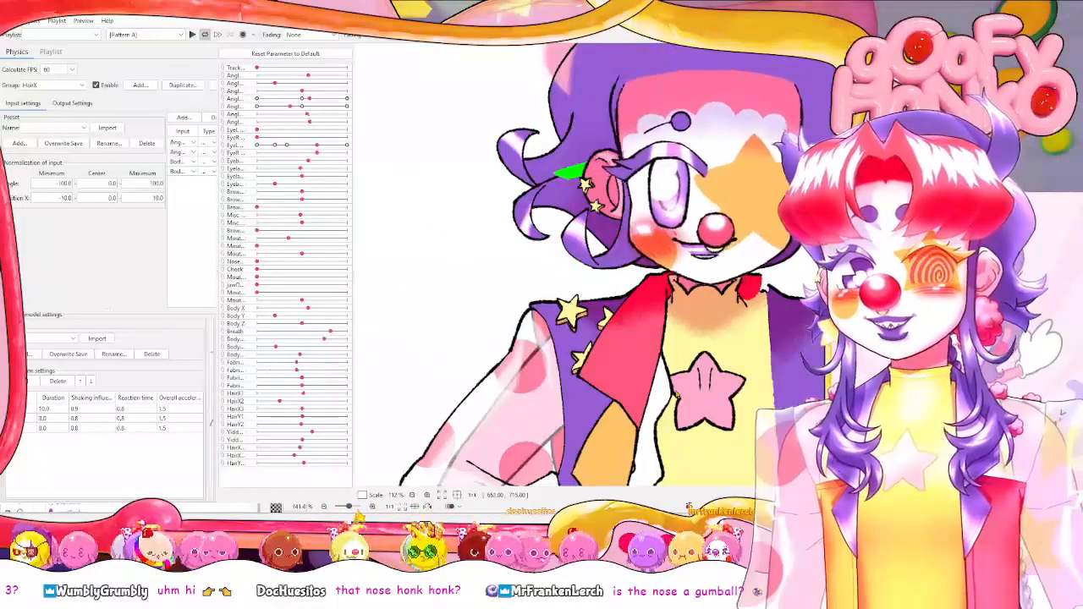
pyautogui.press('Escape')
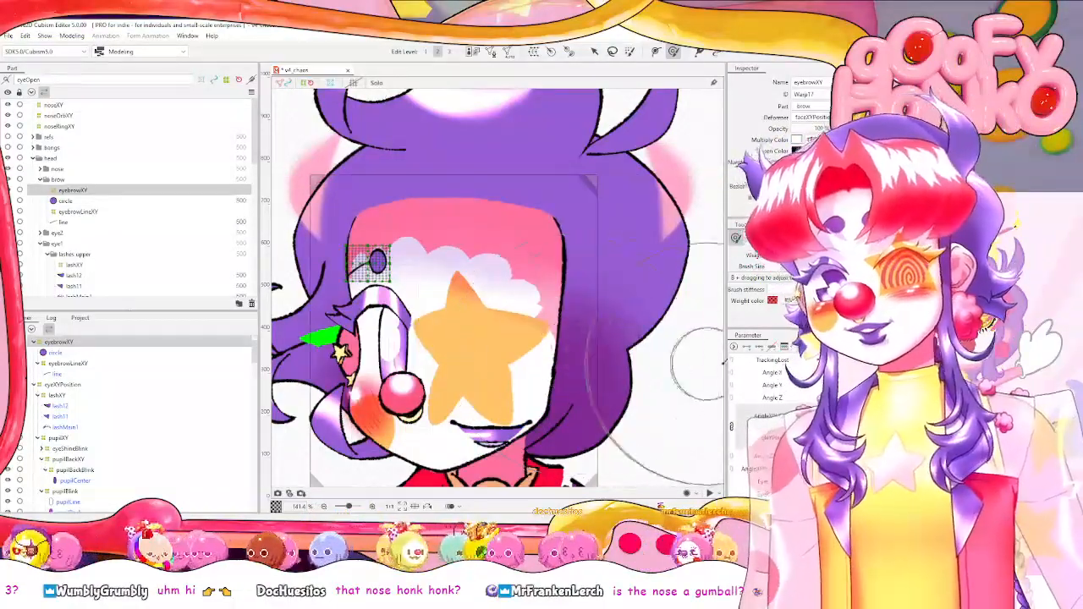
# Reset the parameters to default and check the eyebrow's movement during head turns in the physics settings.
pyautogui.rightClick(763, 358)
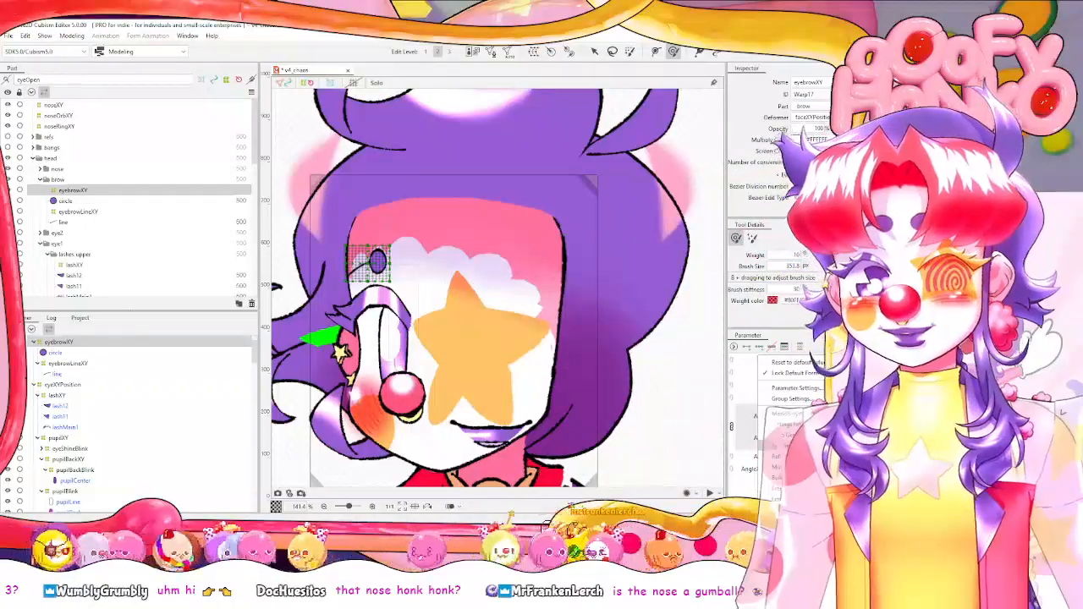
pyautogui.click(789, 362)
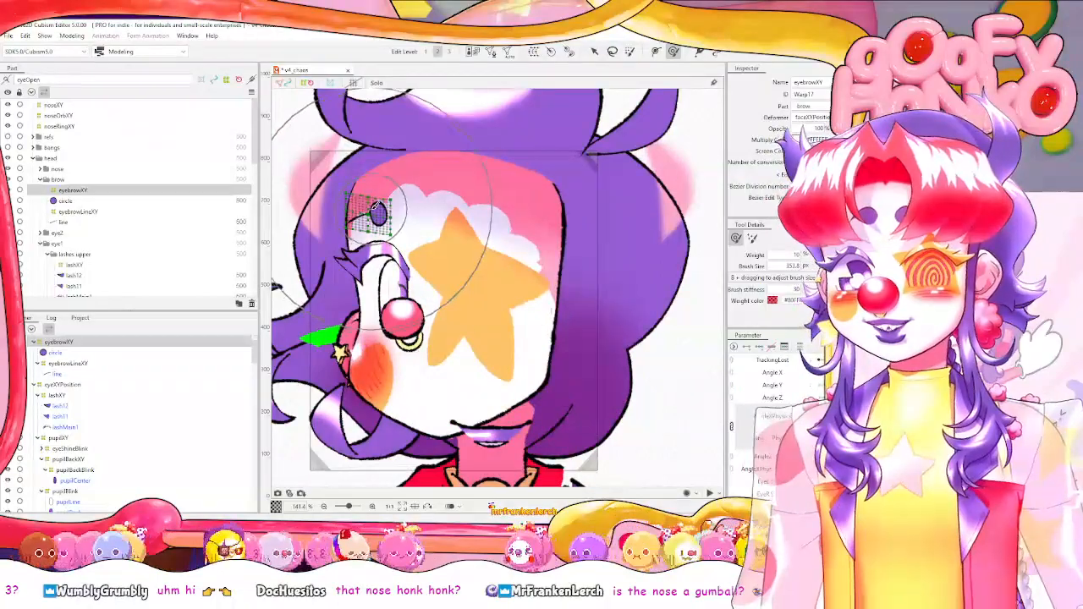
pyautogui.click(75, 36)
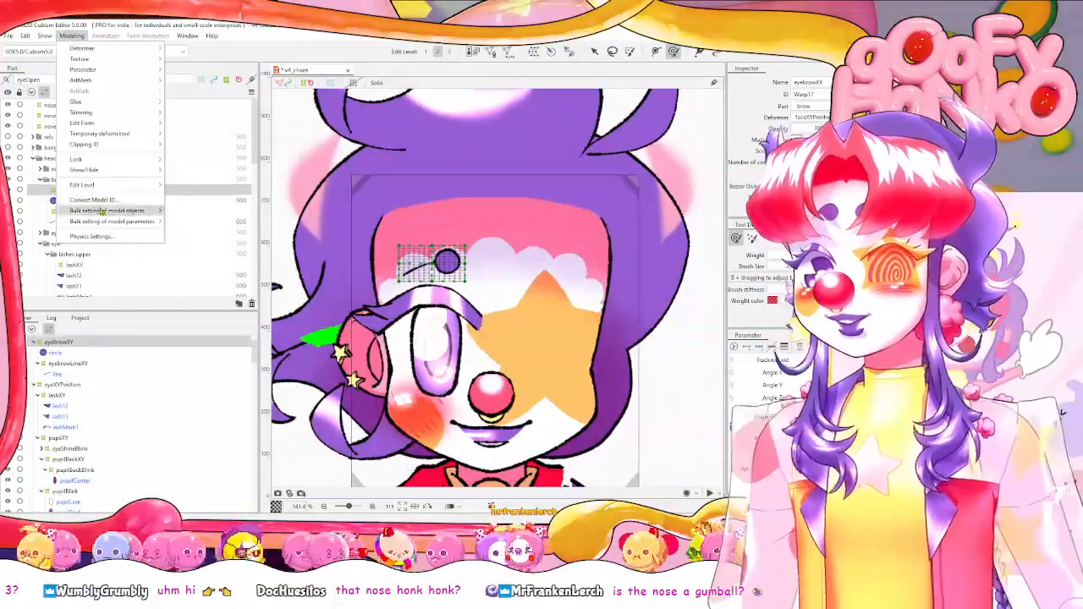
pyautogui.click(89, 237)
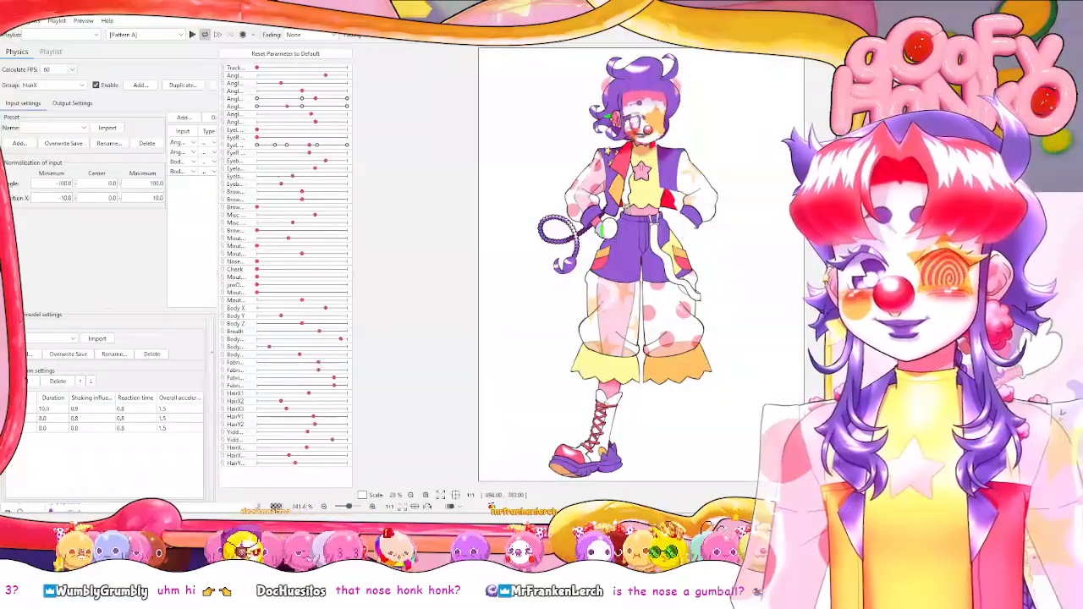
pyautogui.press('Escape')
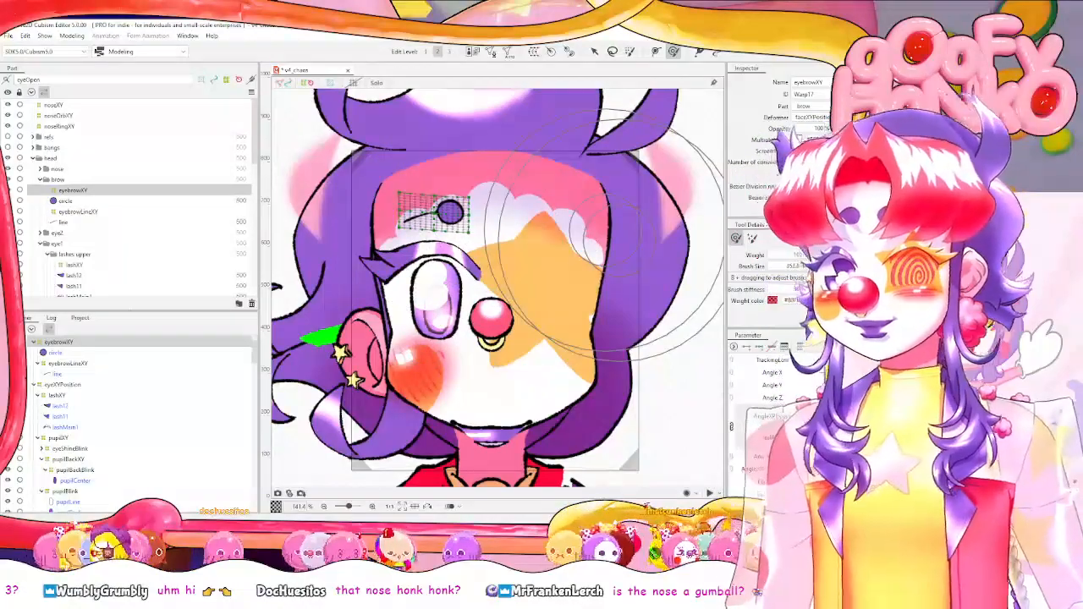
# Shift the eyebrowXY deformer slightly outward in the looking-up and looking-down poses, and adjust its fit in the side-turned pose.
pyautogui.click(803, 386)
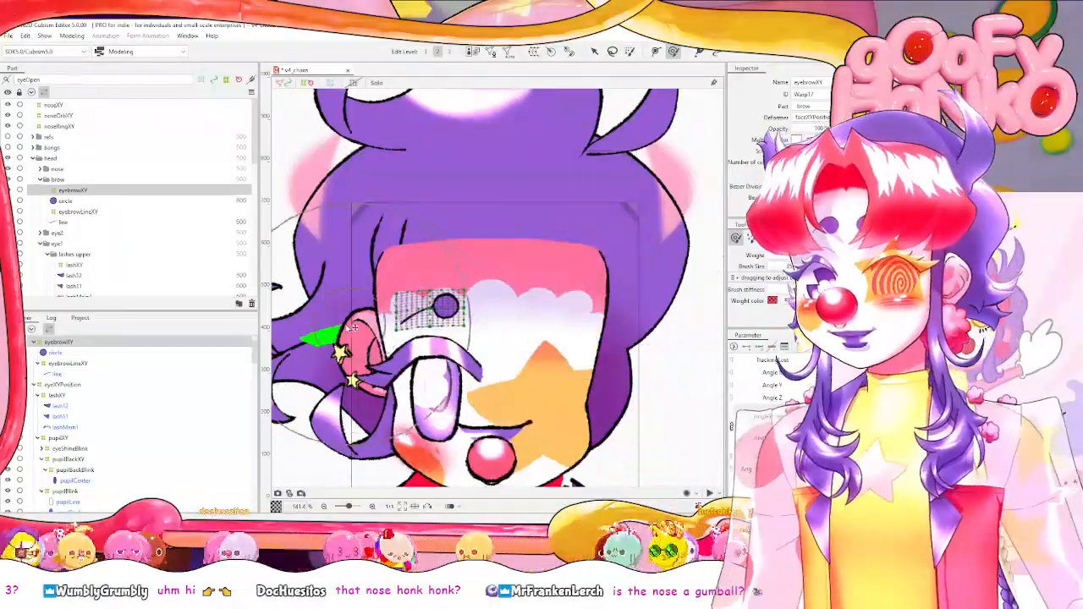
pyautogui.click(877, 385)
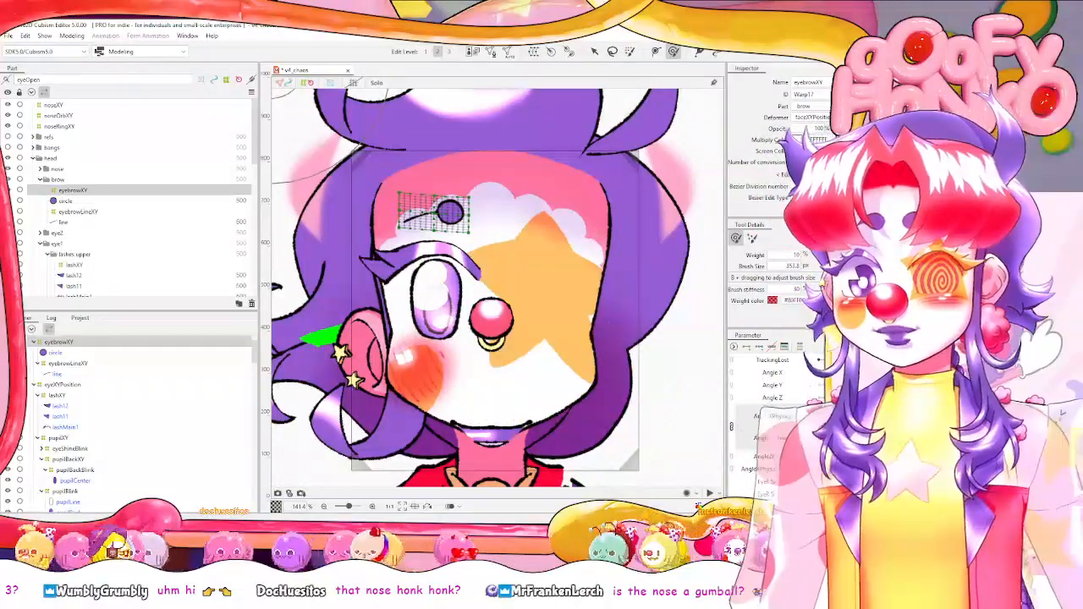
pyautogui.click(803, 385)
pyautogui.click(876, 386)
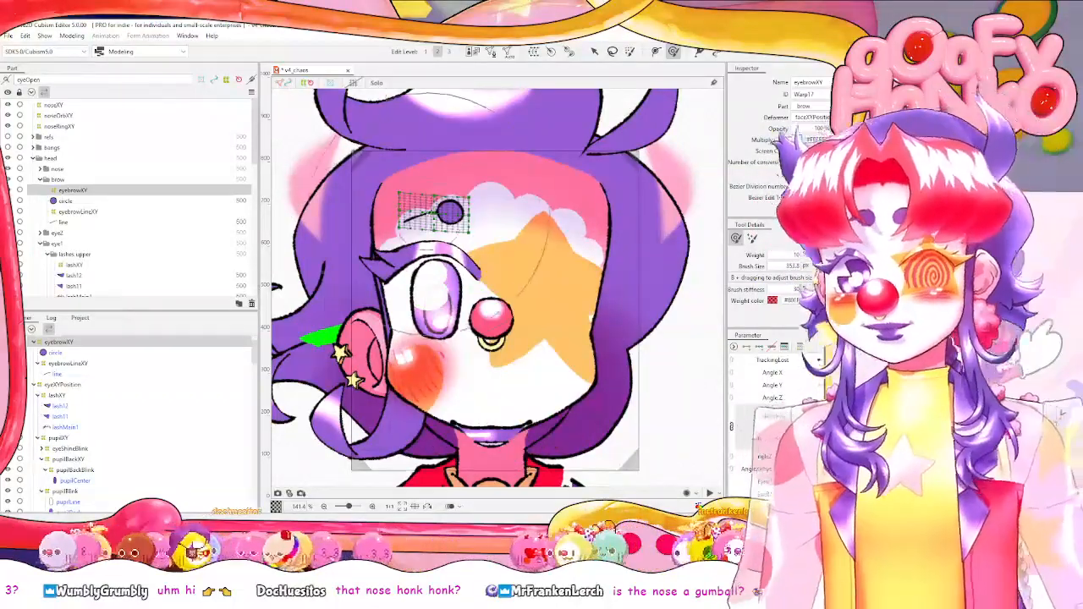
pyautogui.moveTo(430, 213); pyautogui.dragTo(422, 205)
pyautogui.click(802, 385)
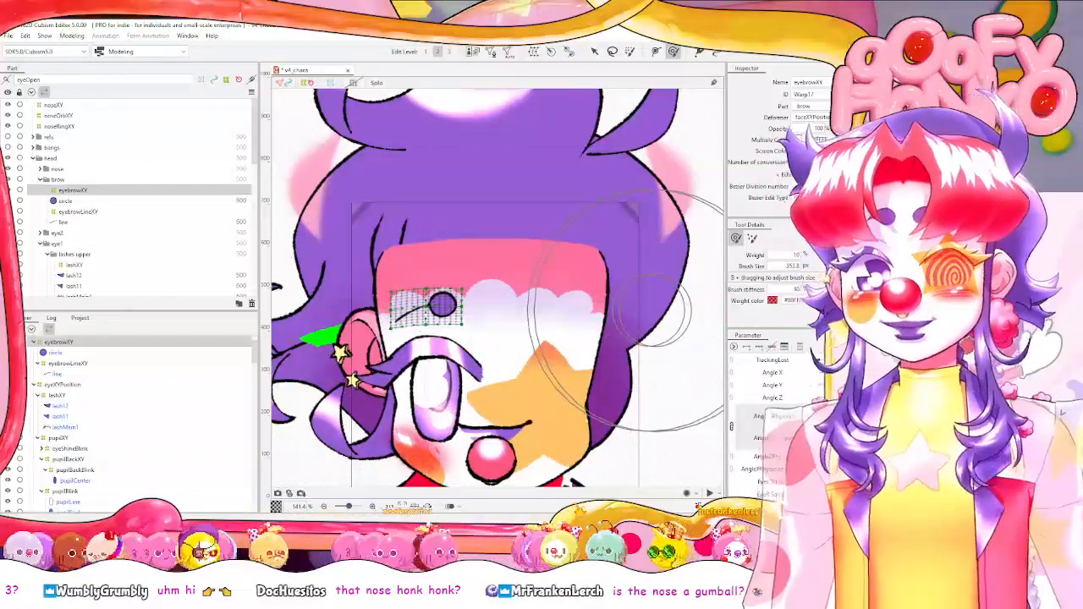
pyautogui.click(813, 427)
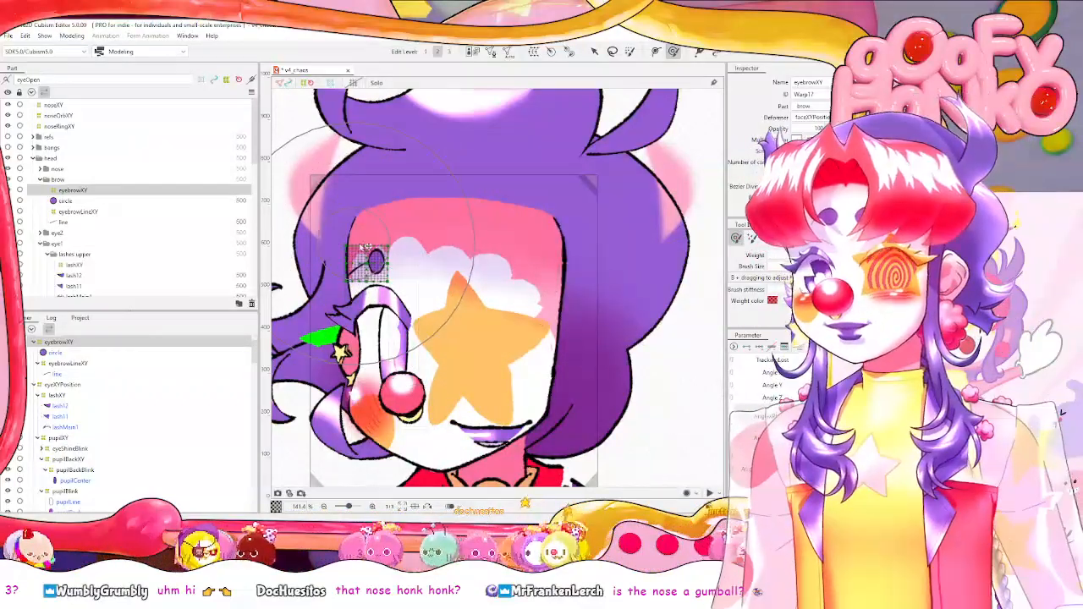
pyautogui.click(831, 426)
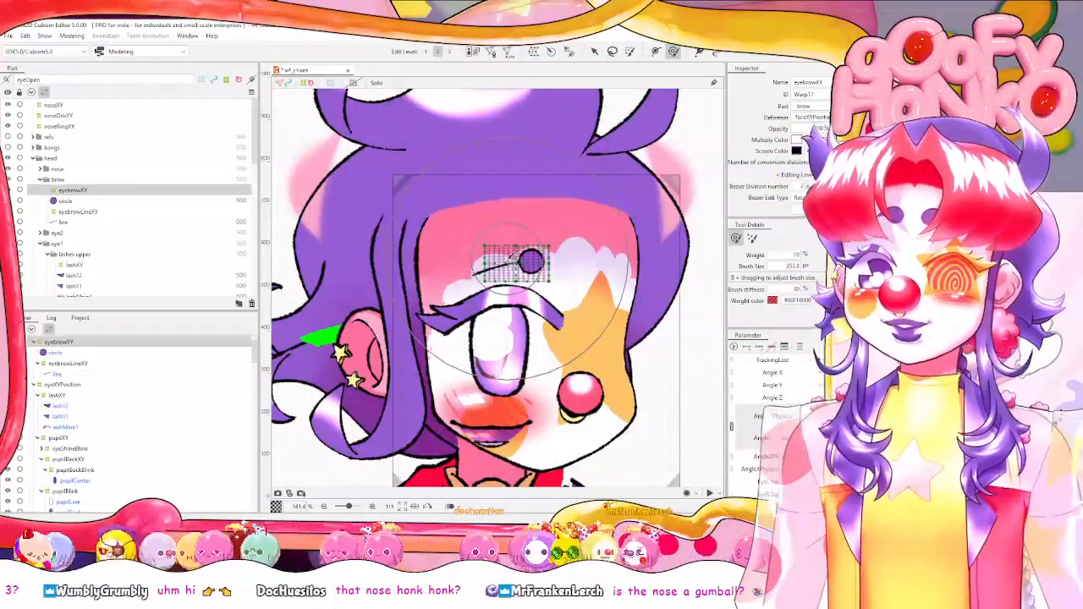
# Restore the neutral pose and preview the adjusted eyebrow up close in the physics settings.
pyautogui.rightClick(760, 360)
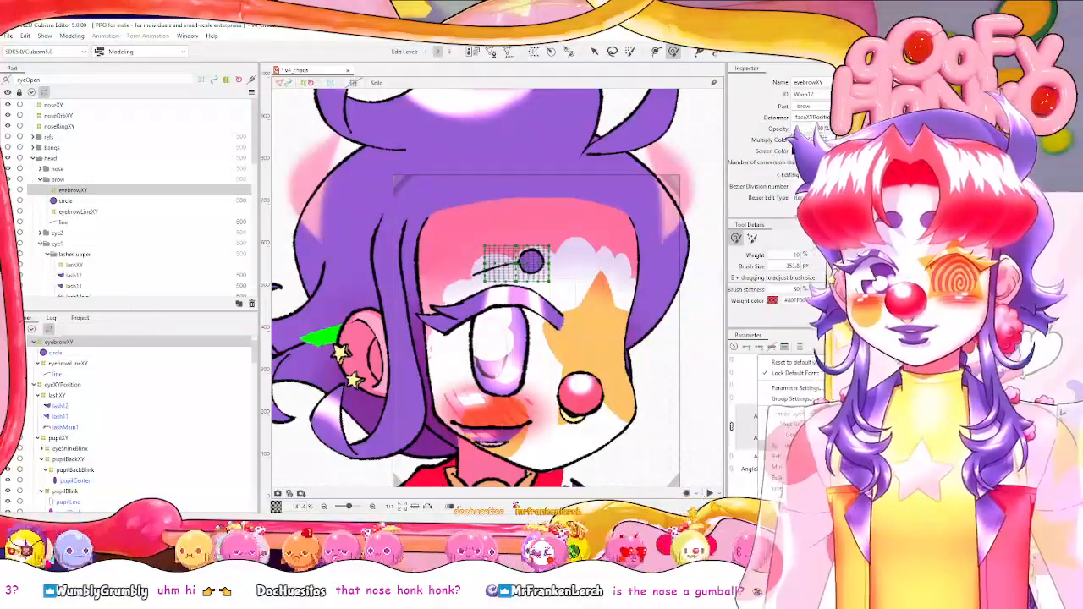
pyautogui.click(793, 362)
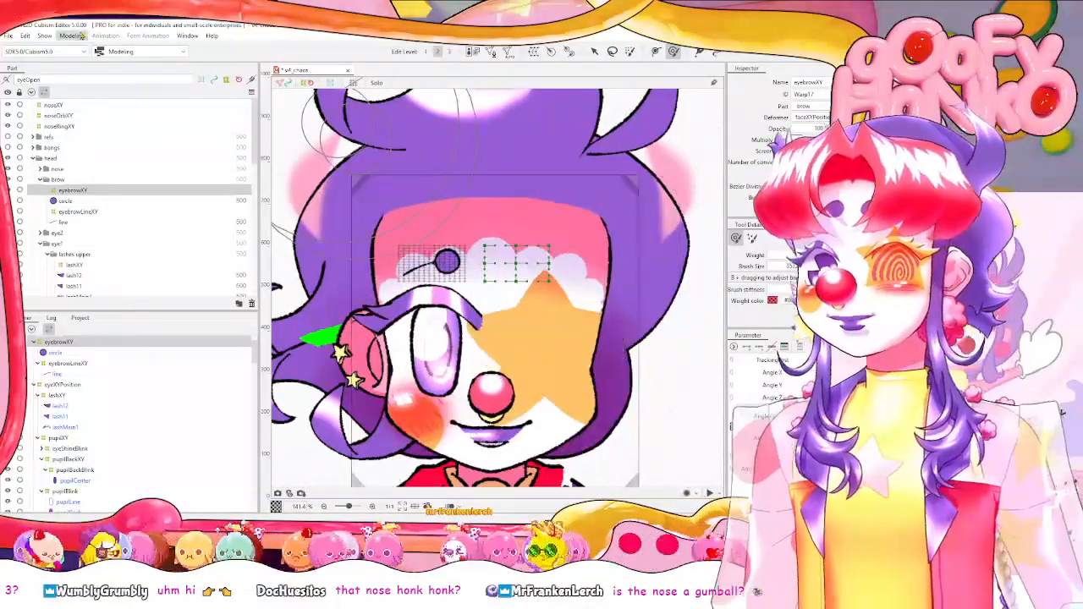
pyautogui.click(72, 35)
pyautogui.click(91, 236)
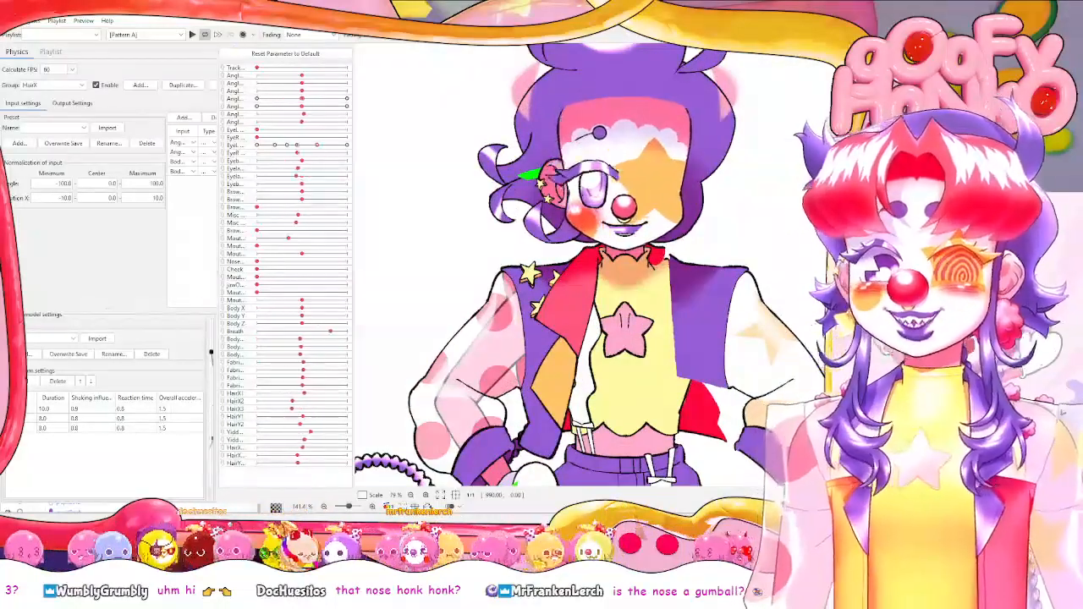
pyautogui.click(173, 509)
# Inspect the eyebrow in the side-turned pose, and recheck it from neutral in the physics settings.
pyautogui.click(817, 427)
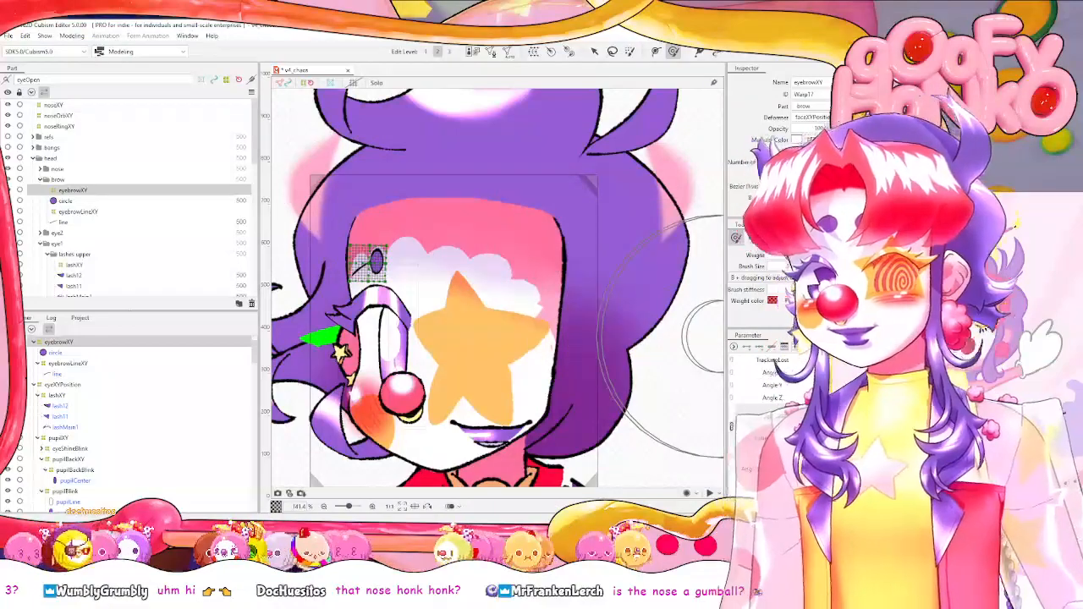
pyautogui.rightClick(760, 357)
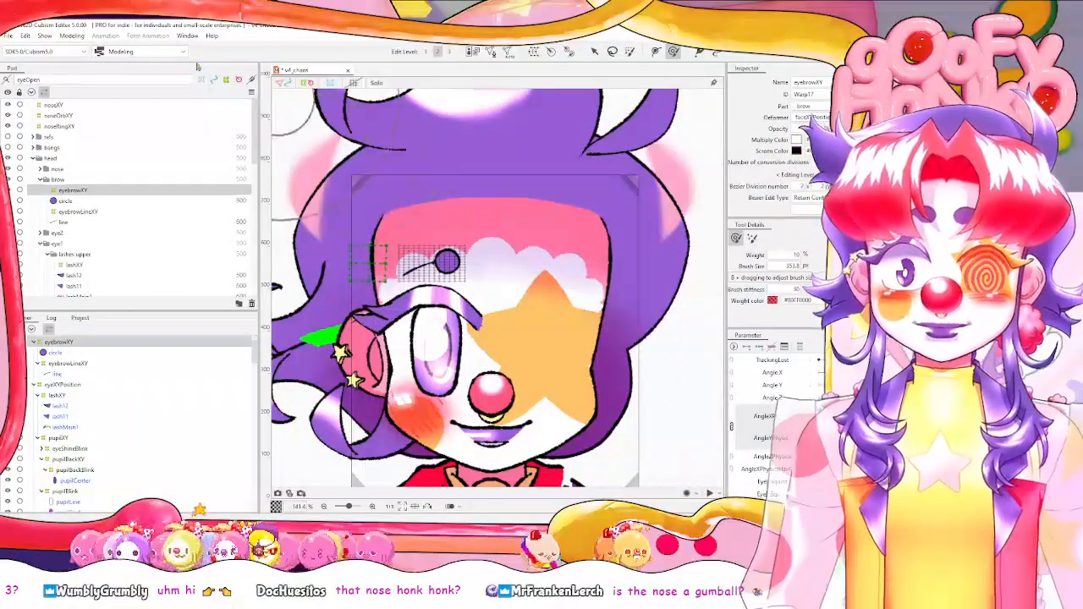
pyautogui.click(74, 37)
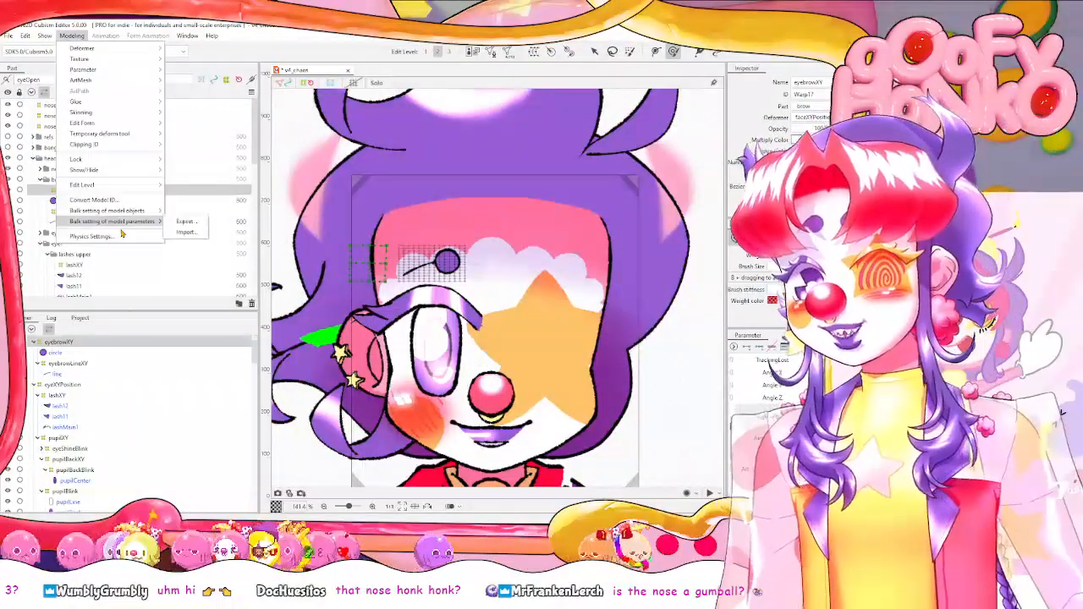
pyautogui.click(118, 237)
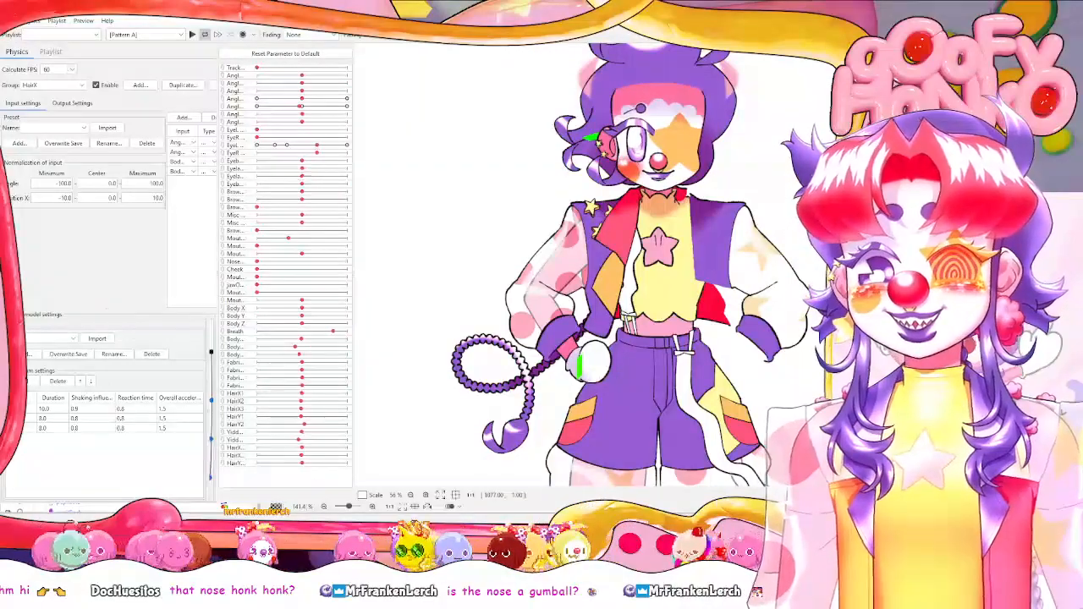
pyautogui.hotkey('alt', 'Tab')
# Compare the eyebrow in the looking-up and looking-down poses, and swing the head around in the physics preview.
pyautogui.click(834, 441)
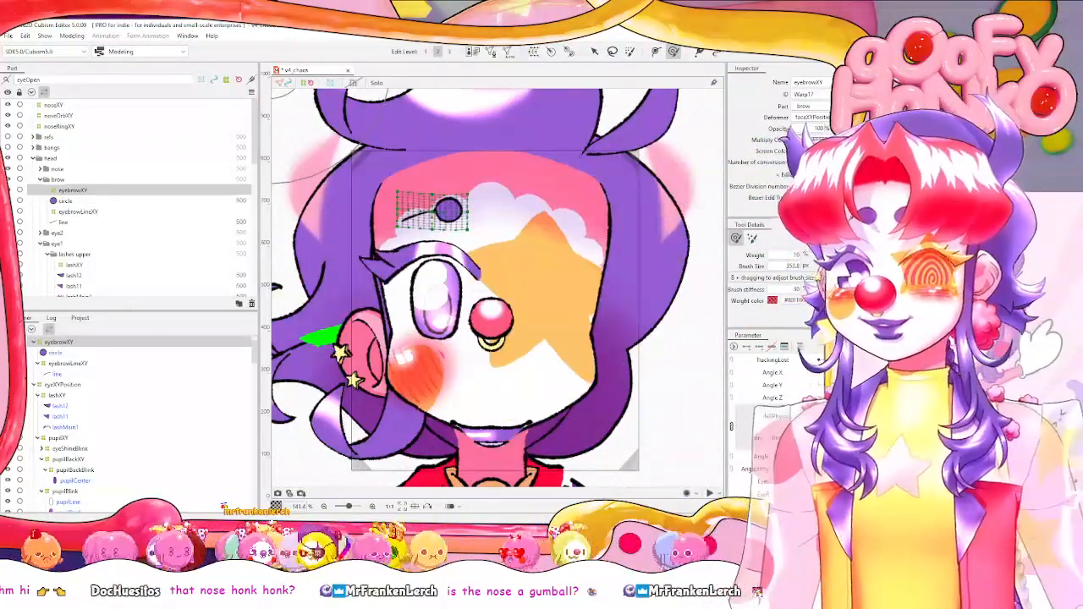
pyautogui.click(818, 447)
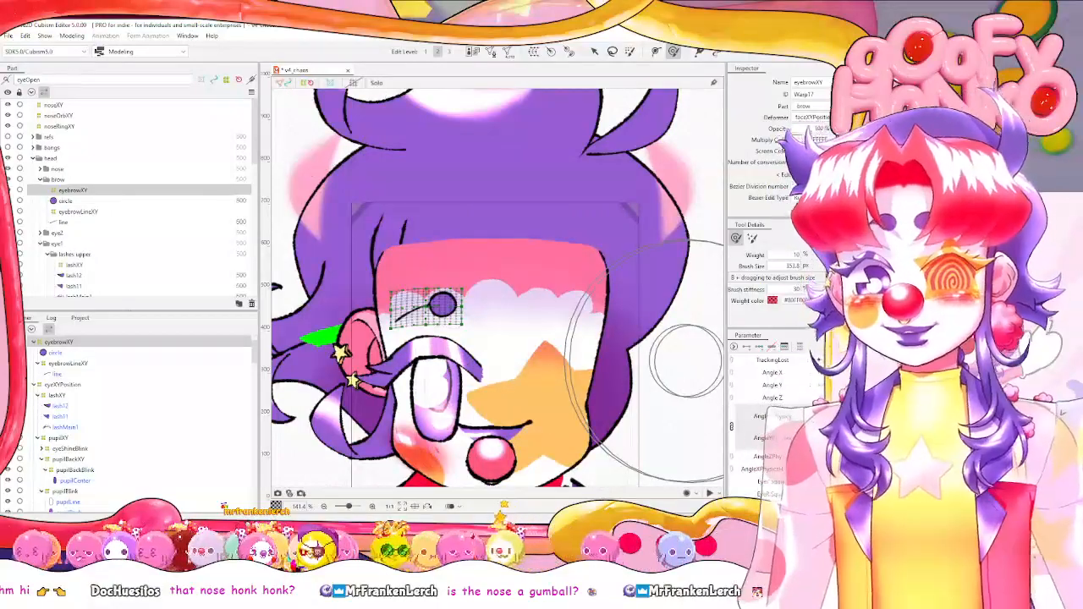
pyautogui.rightClick(762, 359)
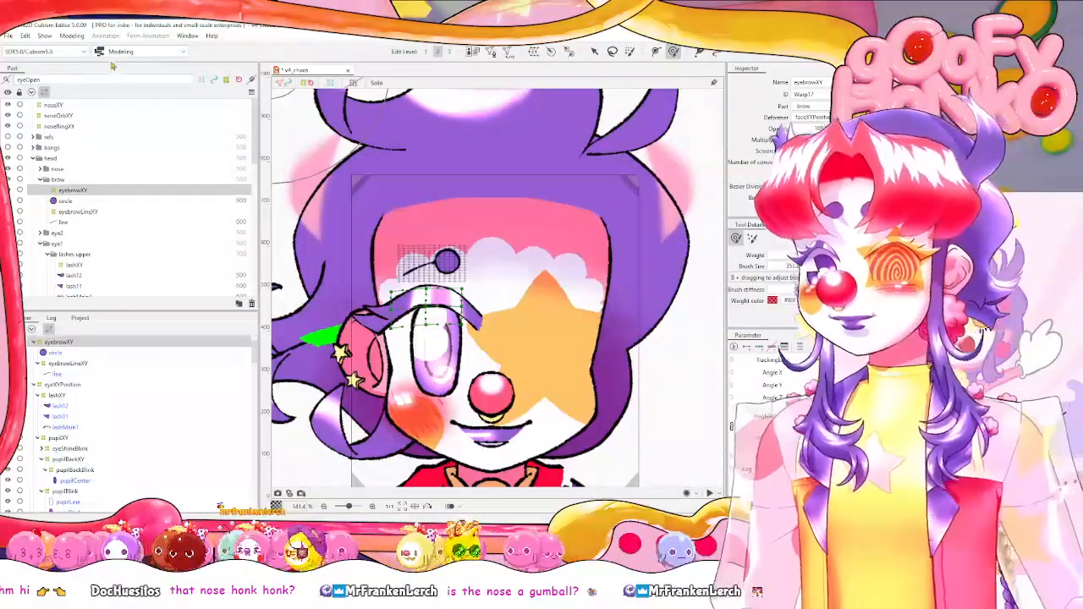
pyautogui.click(72, 37)
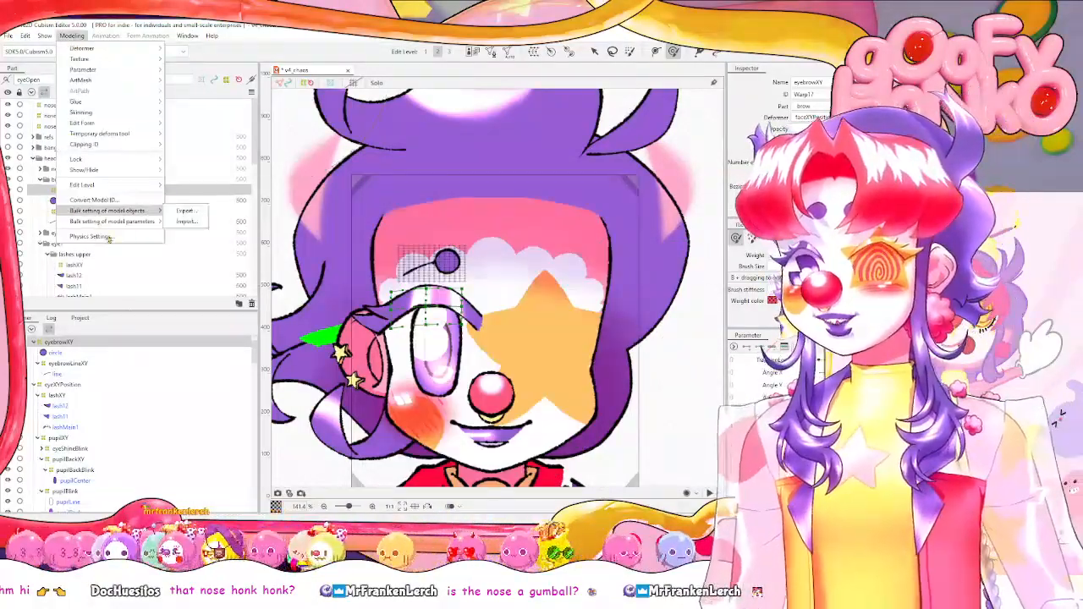
pyautogui.click(92, 236)
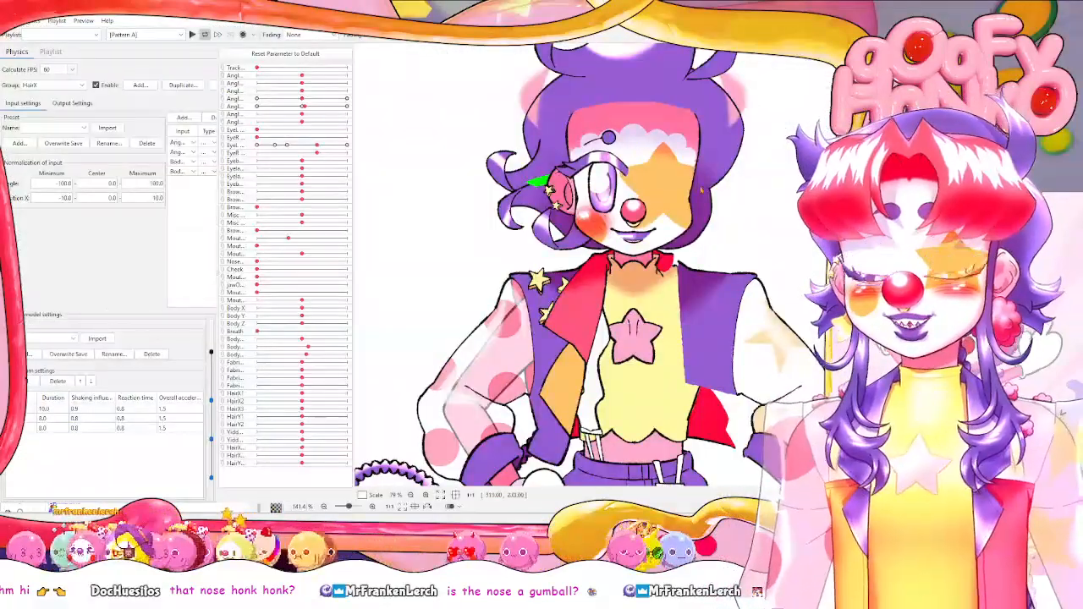
pyautogui.moveTo(648, 85); pyautogui.dragTo(437, 239)
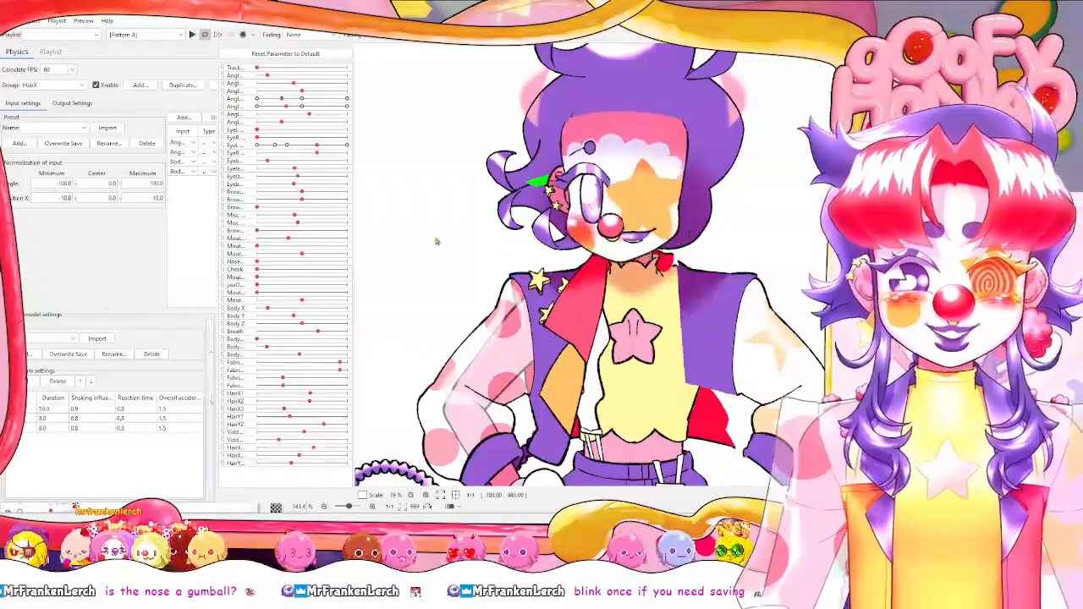
# Leave the physics settings and save the model.
pyautogui.click(904, 9)
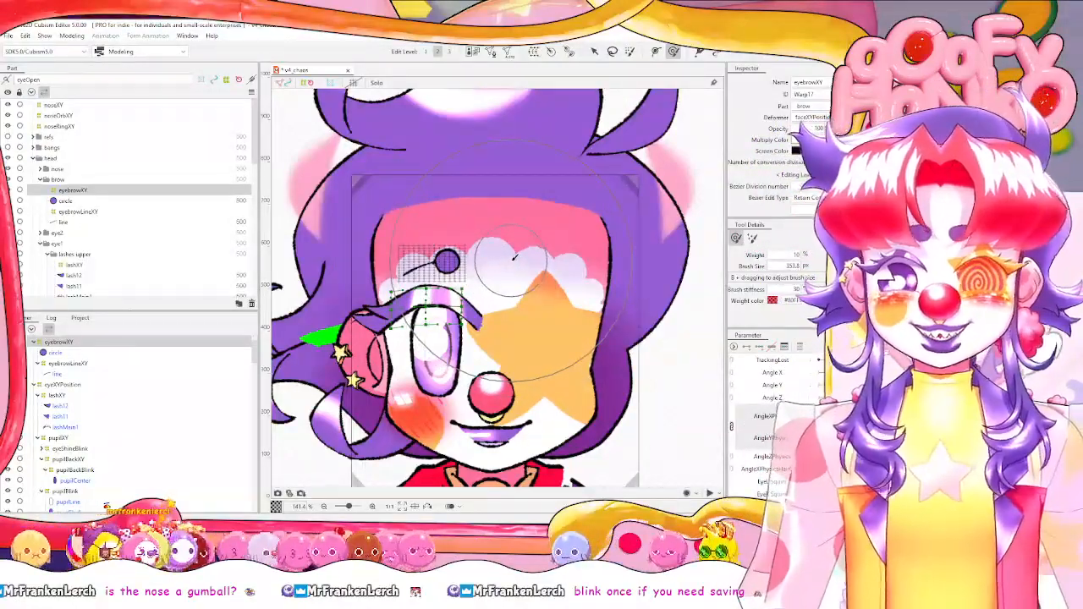
pyautogui.press('ctrl')
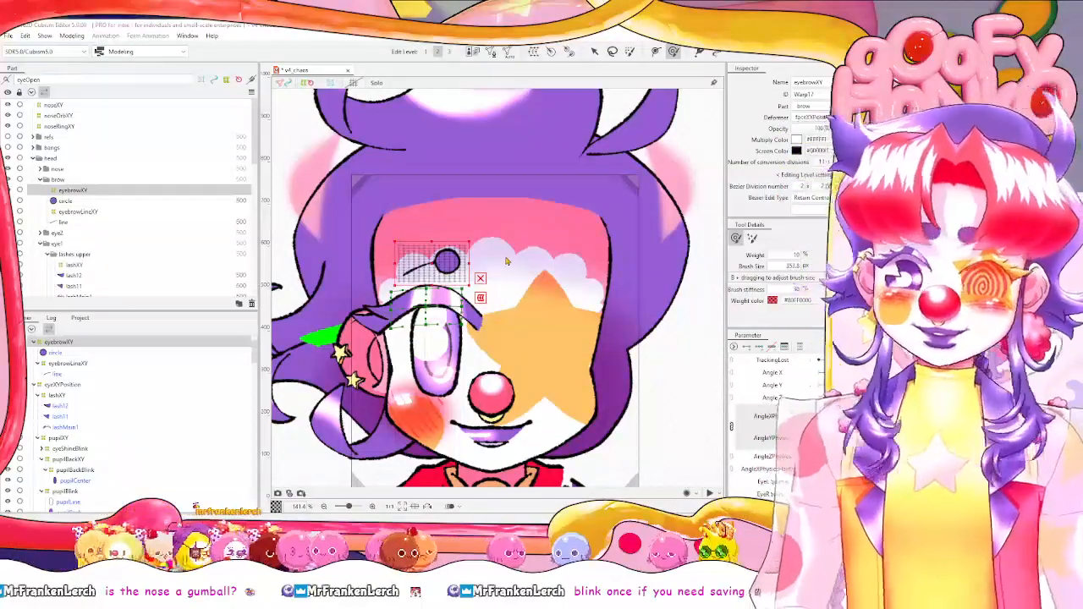
pyautogui.hotkey('ctrl', 's')
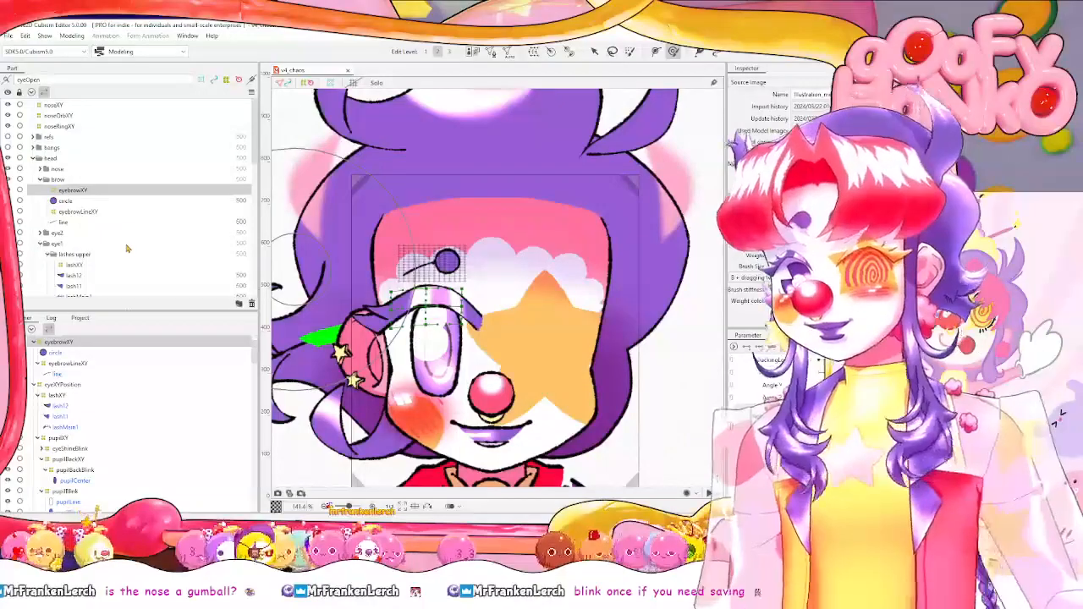
# Select the pupilBlink deformer, add an EyeR Squint blend shape key to it, and set the pose to the squint key.
pyautogui.click(84, 481)
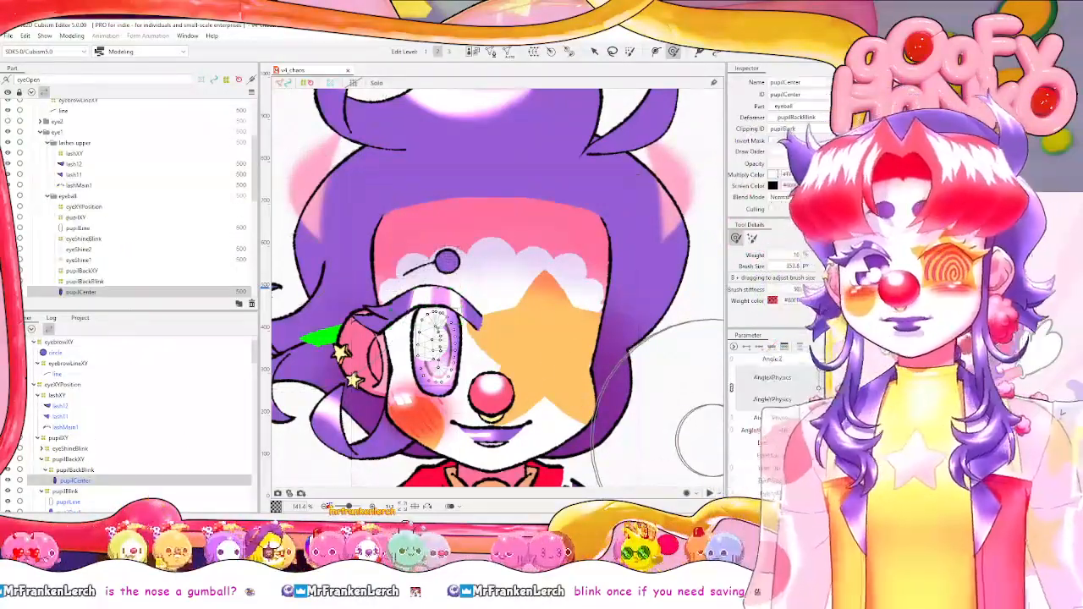
pyautogui.moveTo(505, 433); pyautogui.dragTo(517, 385)
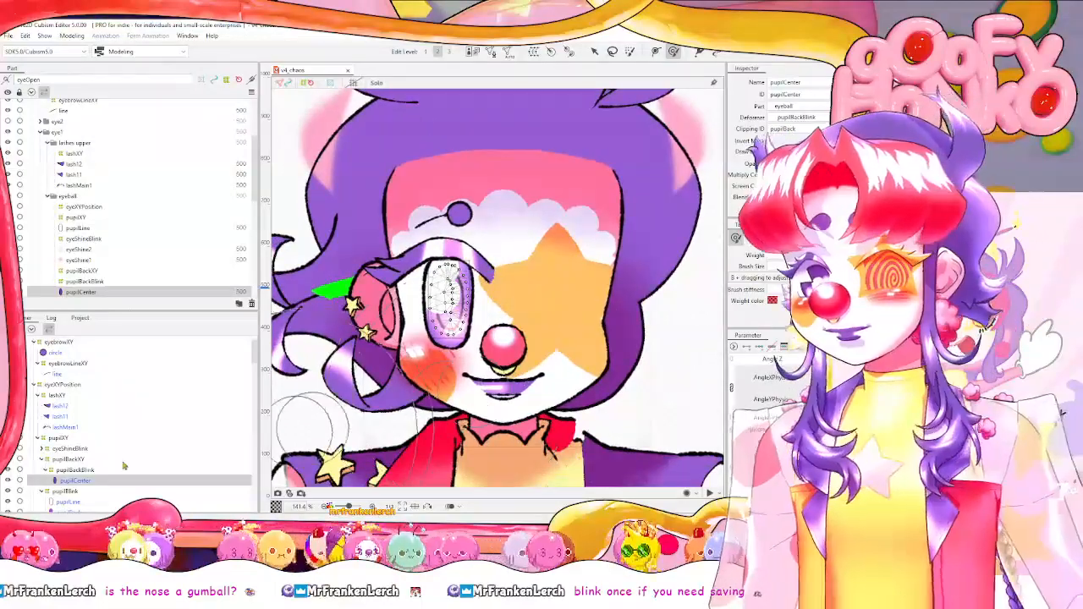
pyautogui.click(81, 491)
pyautogui.scroll(-1, 88, 461)
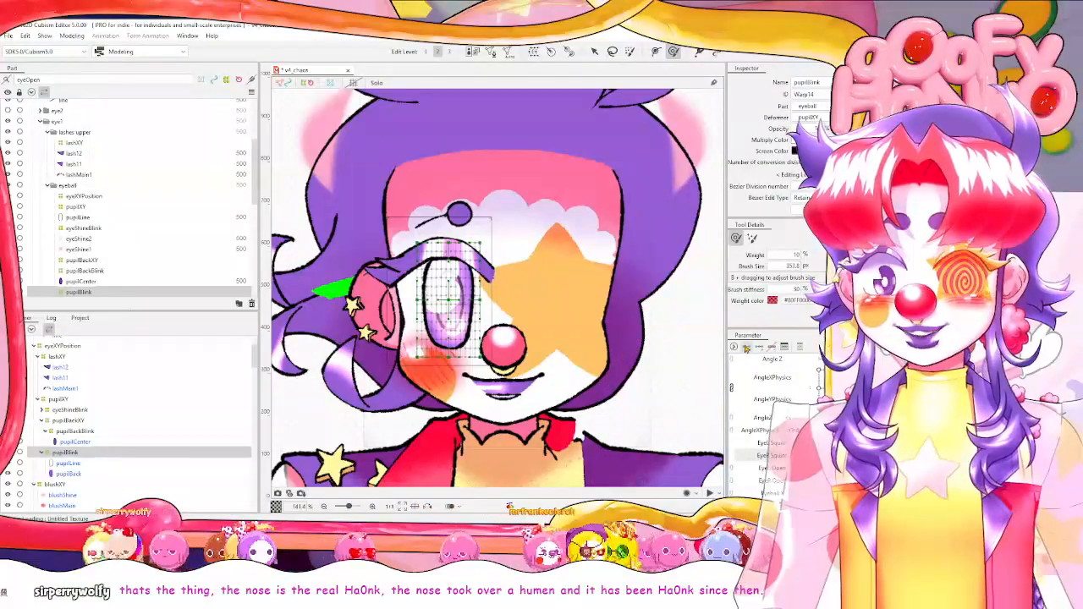
pyautogui.click(876, 455)
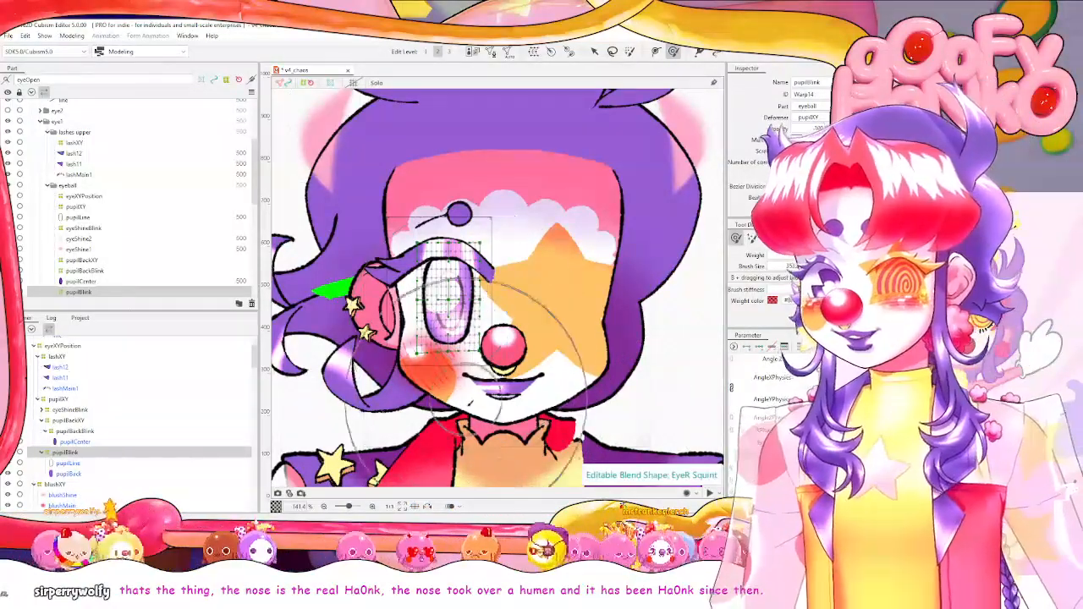
# Brush the lower edge of the pupilBlink deformer upward to flatten the pupil's bottom in the squint pose, and test the squint.
pyautogui.hotkey('ctrl', 'z')
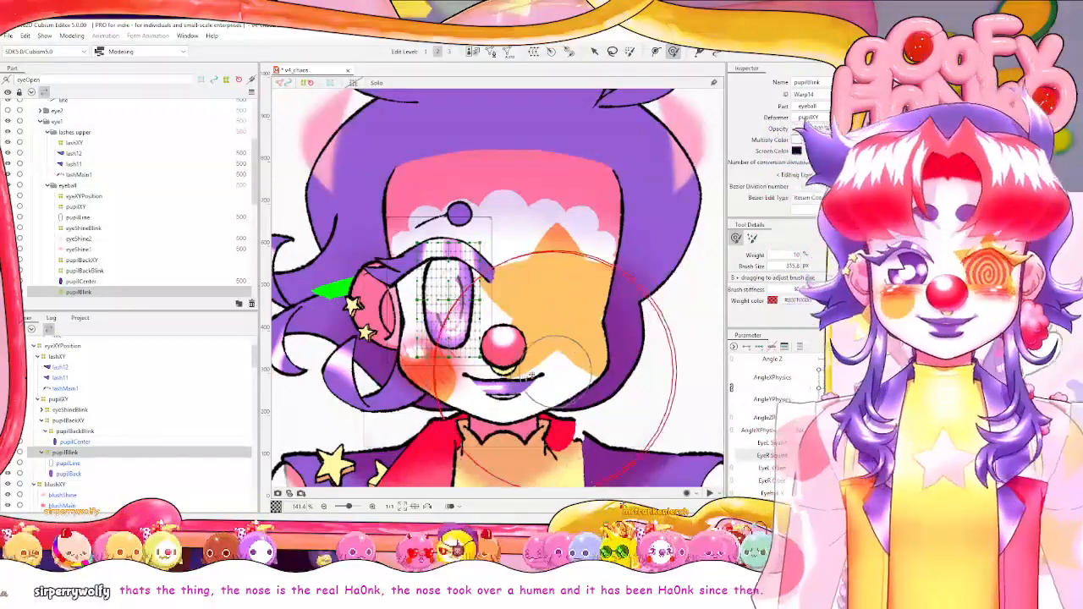
pyautogui.moveTo(553, 381); pyautogui.dragTo(400, 374)
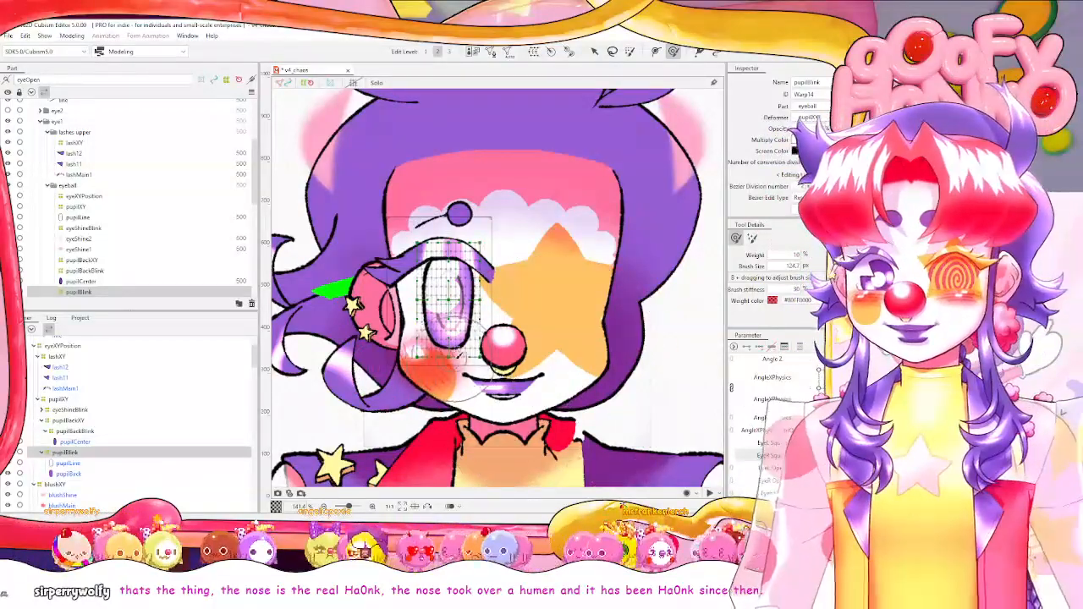
pyautogui.moveTo(459, 357); pyautogui.dragTo(457, 341)
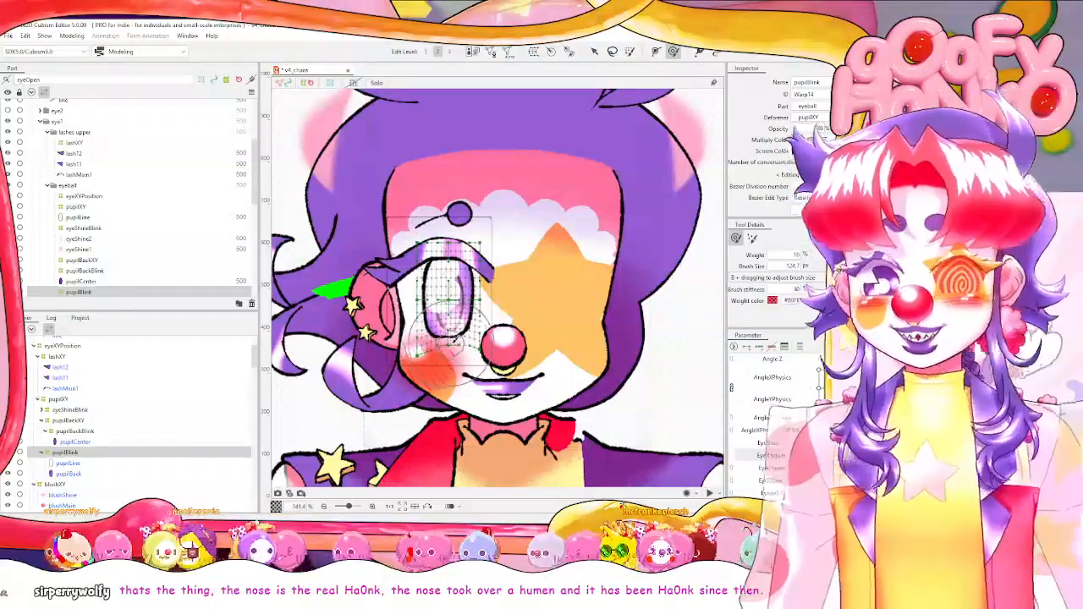
pyautogui.moveTo(455, 340); pyautogui.dragTo(453, 333)
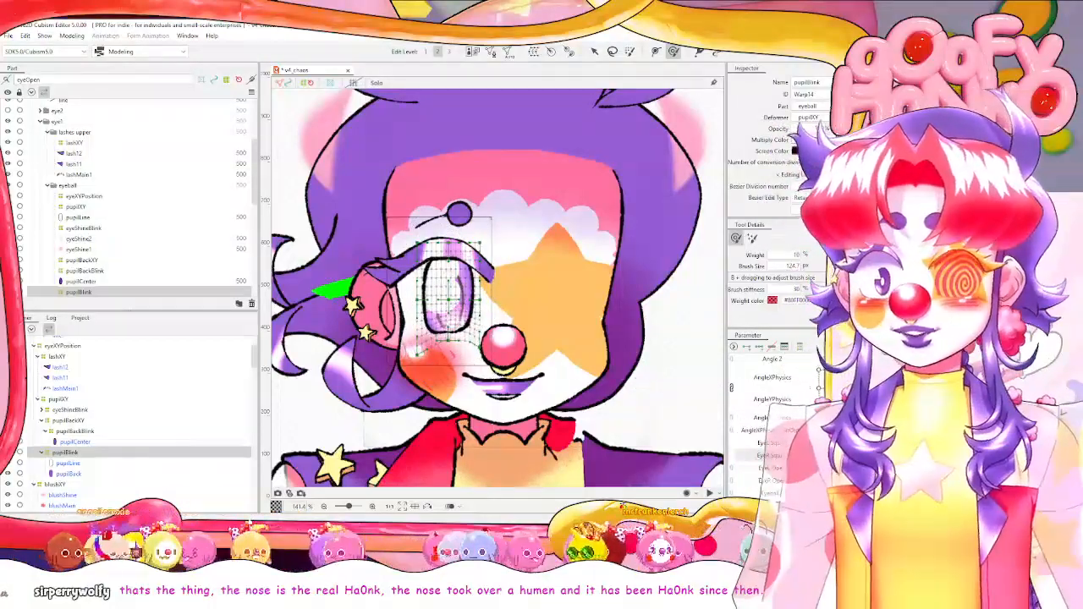
pyautogui.moveTo(819, 455); pyautogui.dragTo(884, 455)
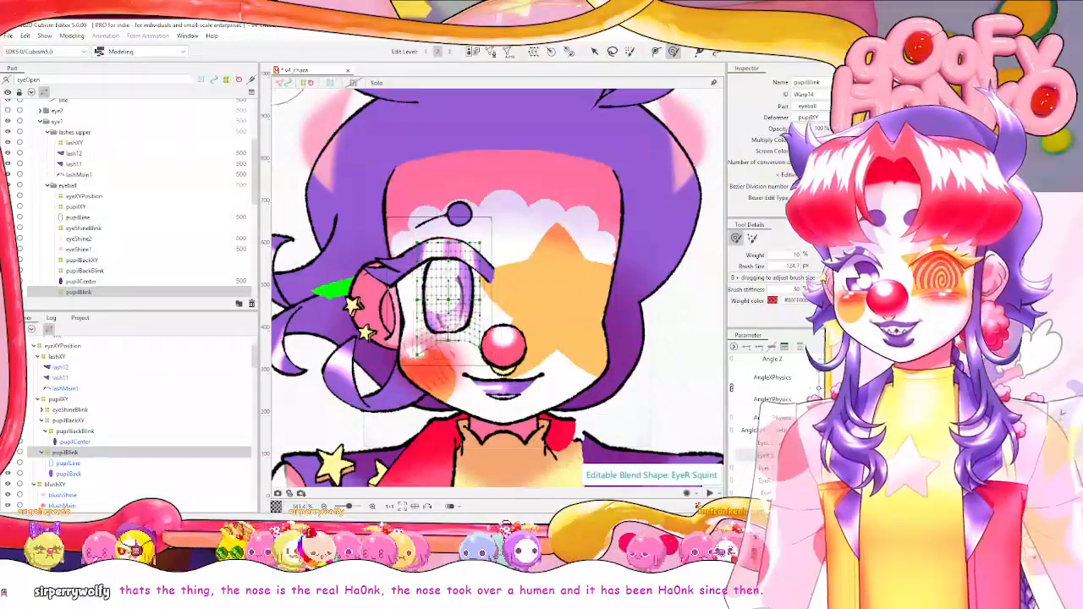
# Pull the bottom centre point of the pupilBlink deformer upward to arch the pupil's lower edge in the squint pose.
pyautogui.scroll(5, 532, 387)
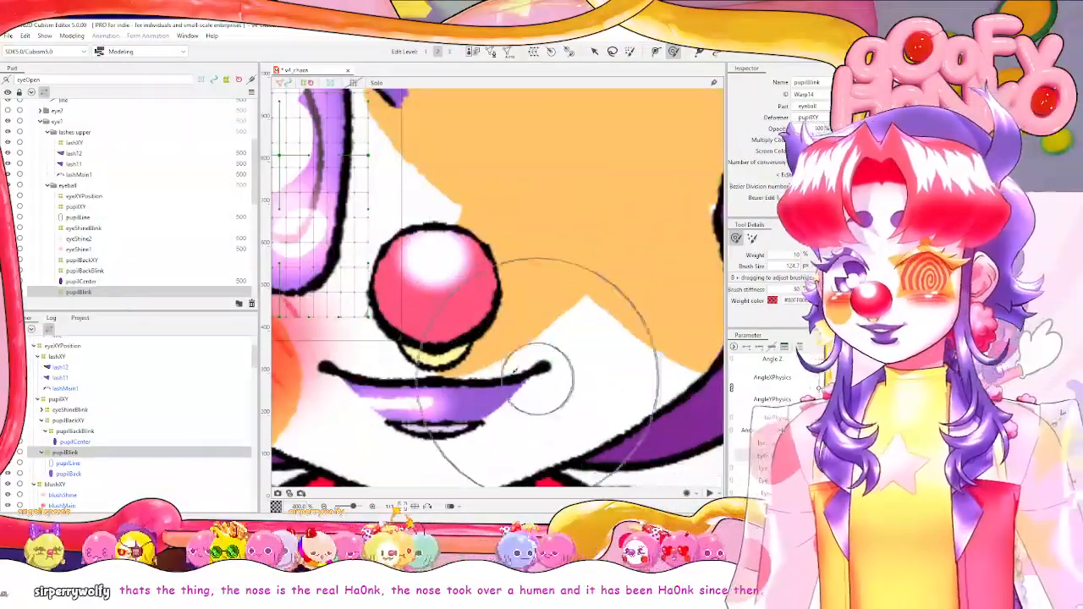
pyautogui.moveTo(448, 328); pyautogui.dragTo(716, 412)
pyautogui.press('v')
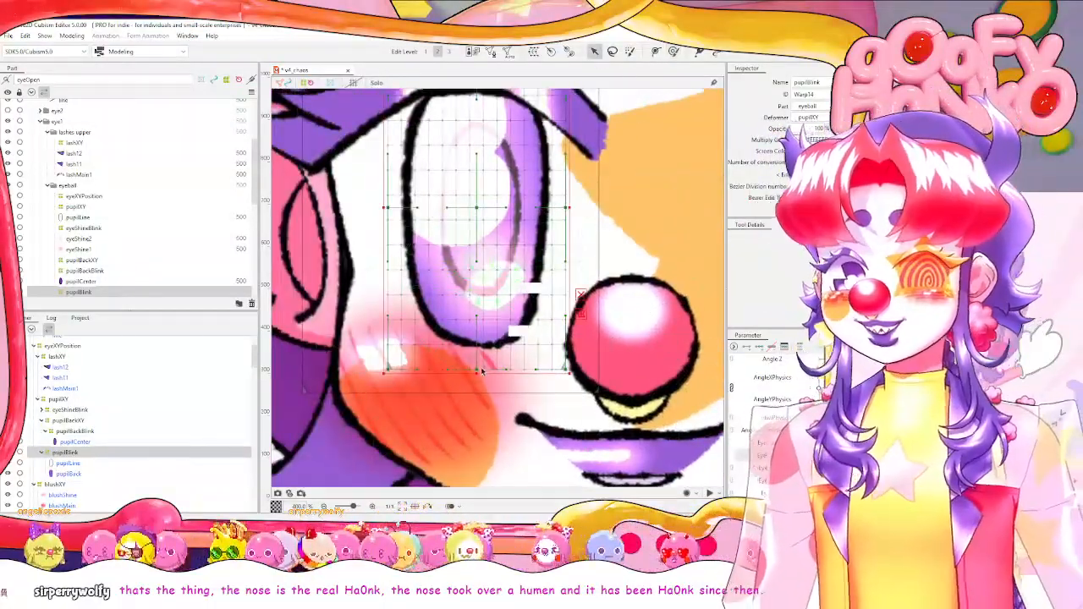
pyautogui.moveTo(480, 373); pyautogui.dragTo(482, 324)
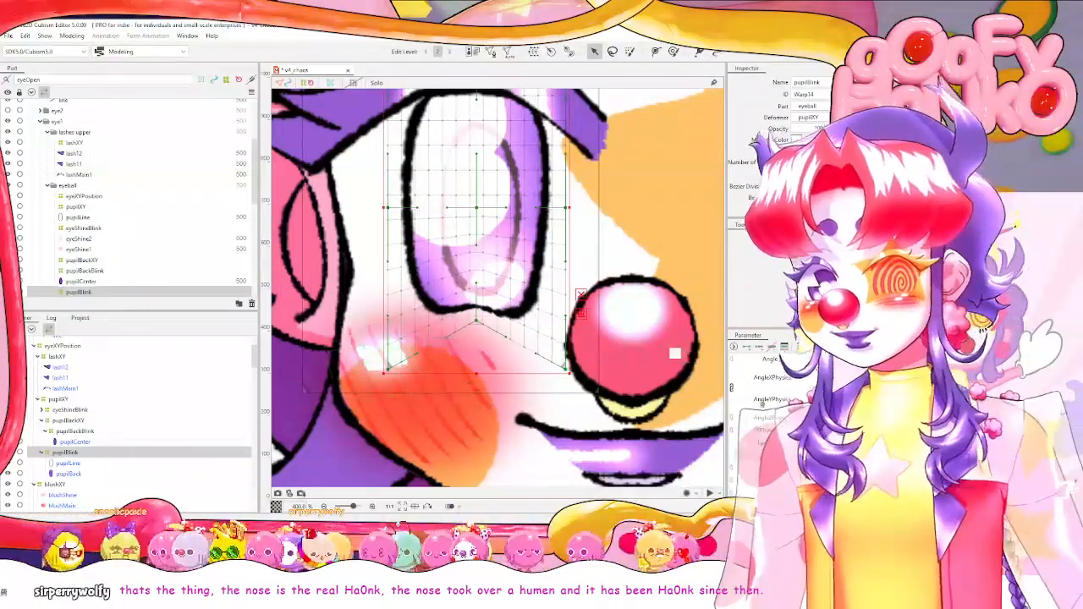
pyautogui.hotkey('ctrl', 'z')
pyautogui.hotkey('ctrl', 'y')
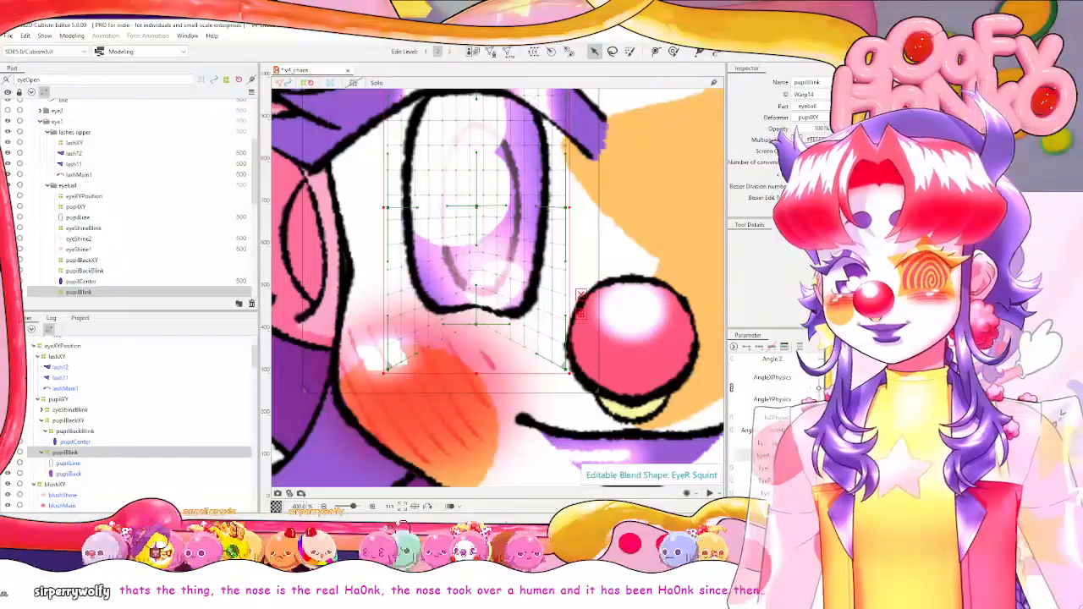
# Adjust the curve along the pupilBlink deformer's lower edge into a rounded notch under the pupil, and check the squint on the whole face.
pyautogui.hotkey('ctrl', 'z')
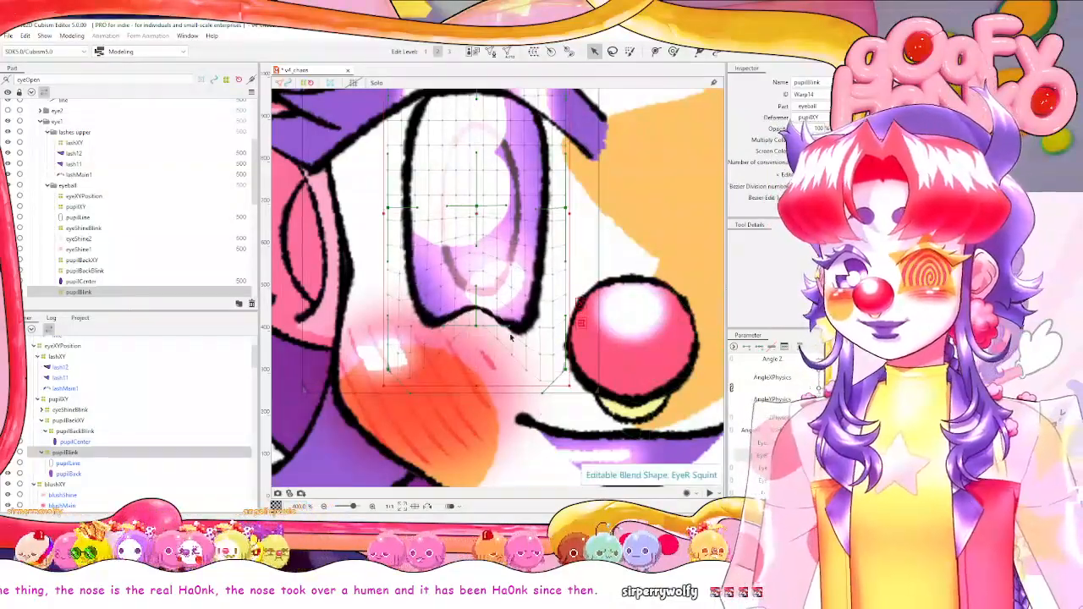
pyautogui.moveTo(510, 329); pyautogui.dragTo(482, 337)
pyautogui.hotkey('ctrl', 'z')
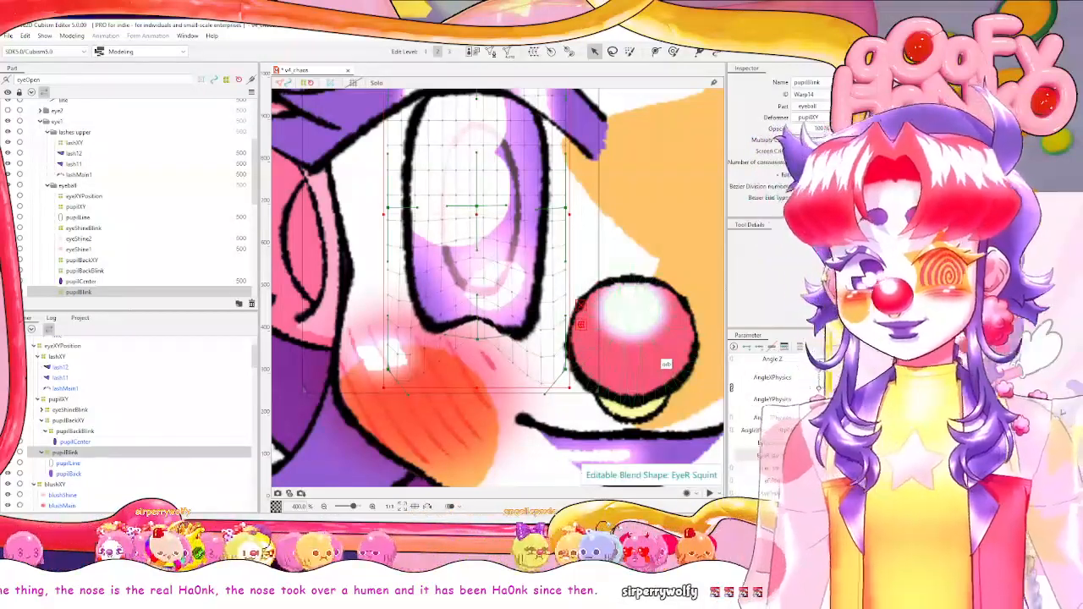
pyautogui.moveTo(1007, 455)
pyautogui.mouseDown()
pyautogui.moveTo(825, 455)
pyautogui.moveTo(1007, 456)
pyautogui.mouseUp()
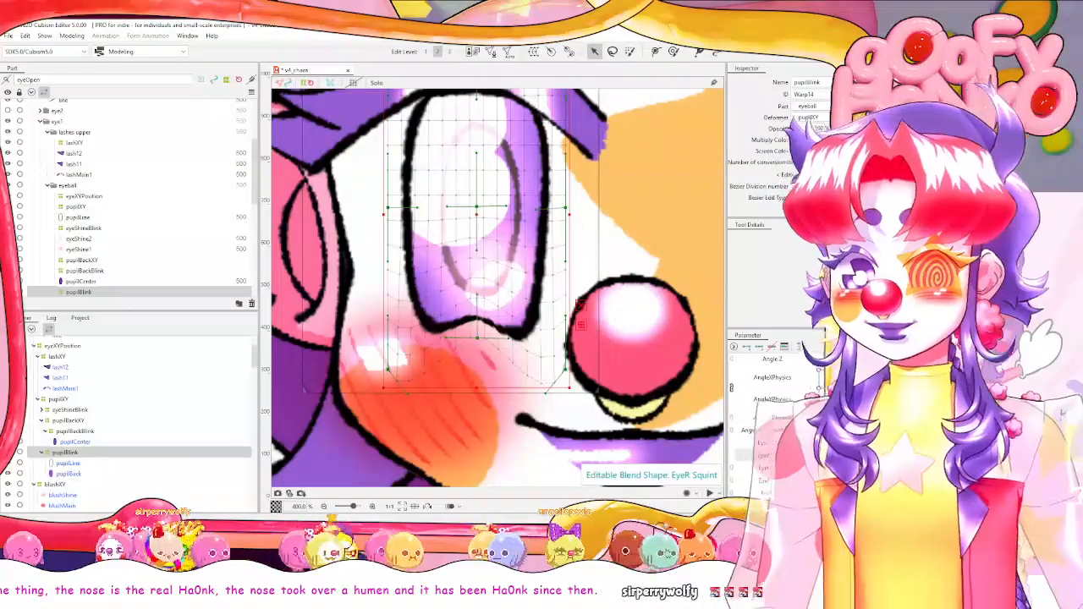
pyautogui.hotkey('ctrl', '0')
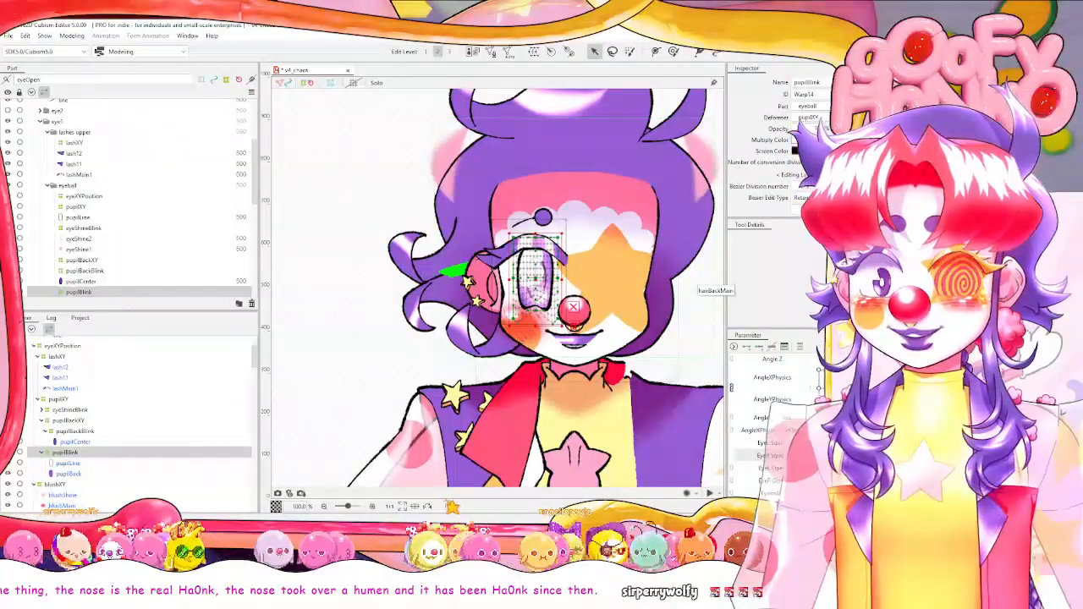
# Test the eye's squint and blink parameters, and select all eye objects keyed to EyeR Open.
pyautogui.moveTo(897, 468)
pyautogui.mouseDown()
pyautogui.moveTo(821, 468)
pyautogui.moveTo(888, 468)
pyautogui.mouseUp()
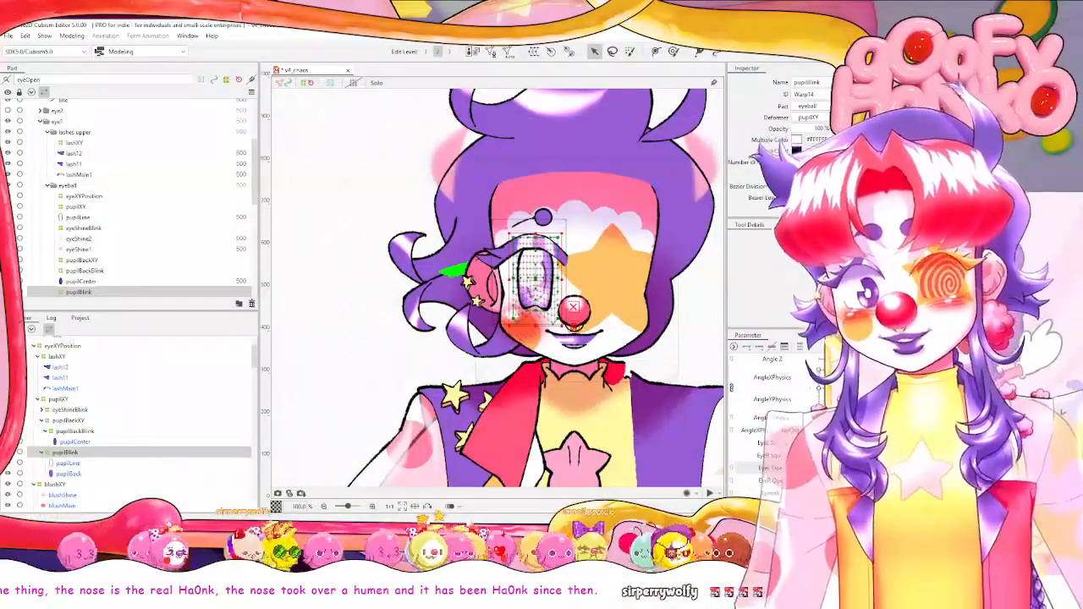
pyautogui.press('Escape')
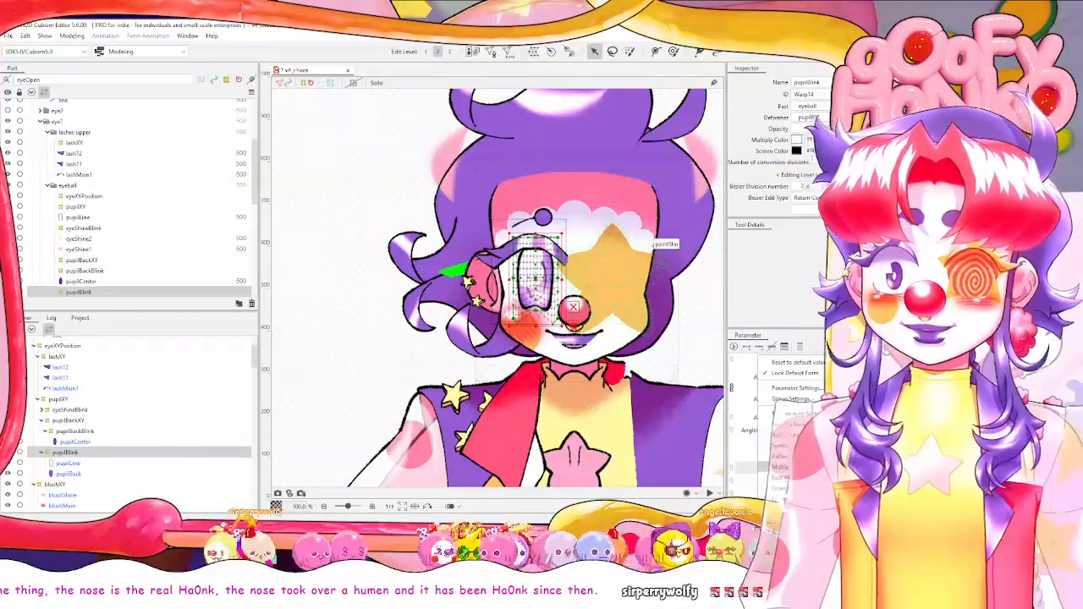
pyautogui.press('Escape')
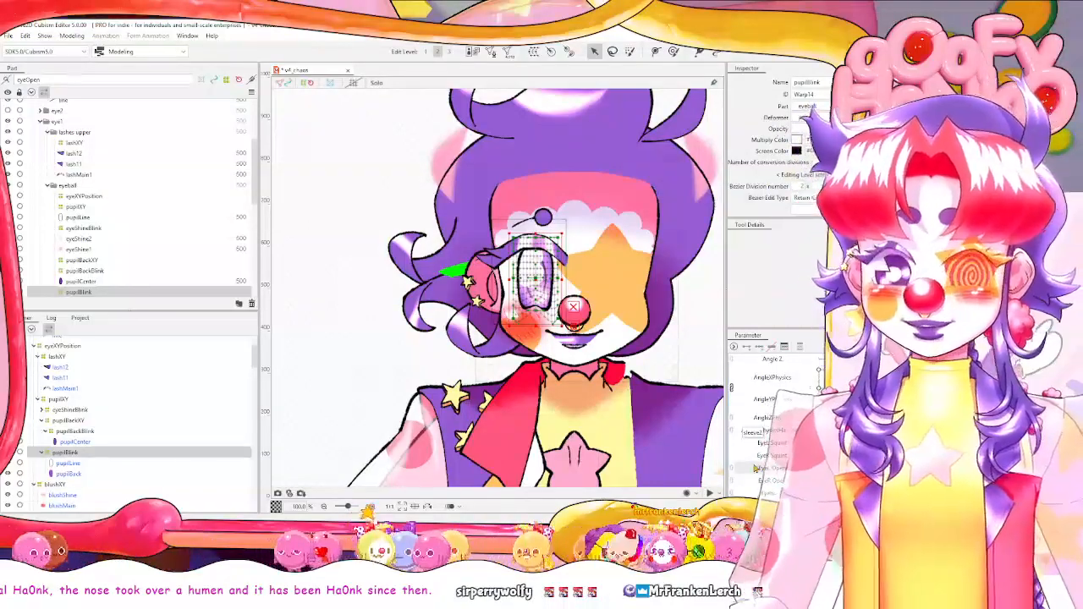
pyautogui.click(760, 468)
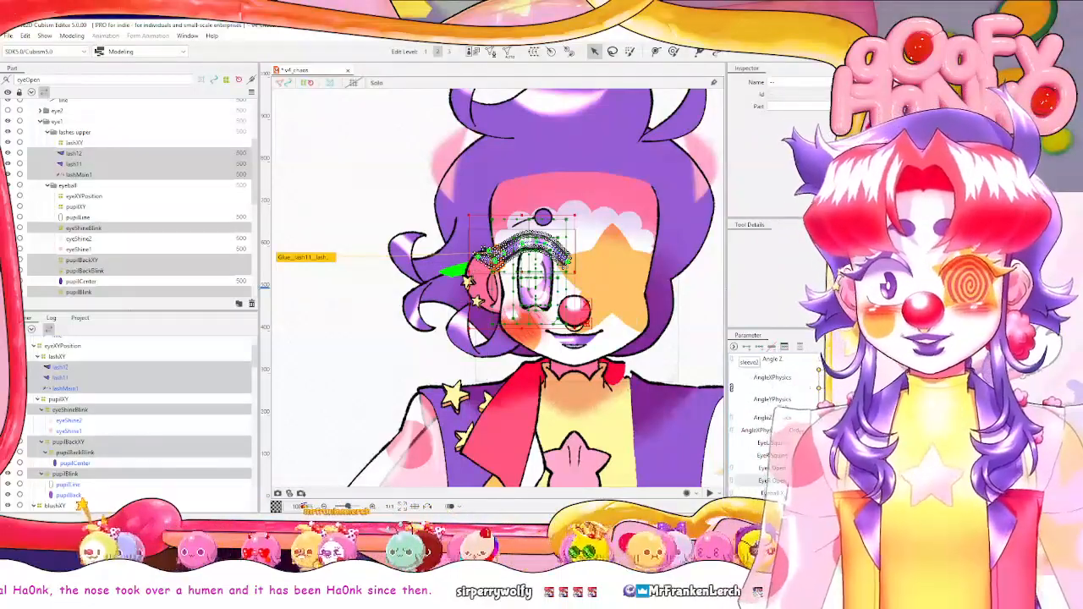
# Bring up the squint parameter's options with the lashes and pupil deformers selected, and try out the squint pose.
pyautogui.moveTo(889, 481); pyautogui.dragTo(854, 455)
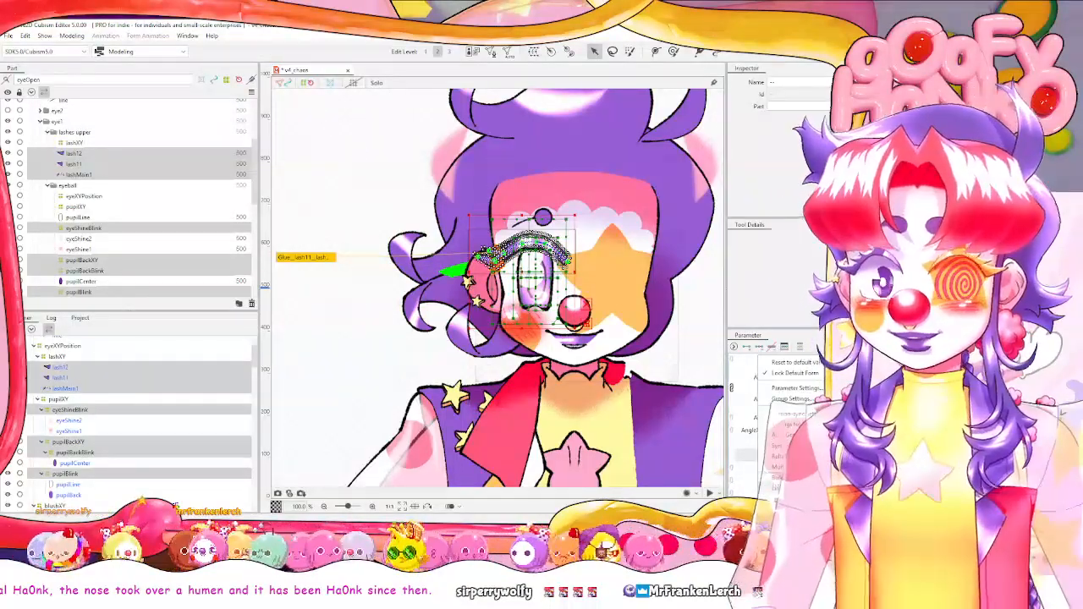
pyautogui.click(791, 478)
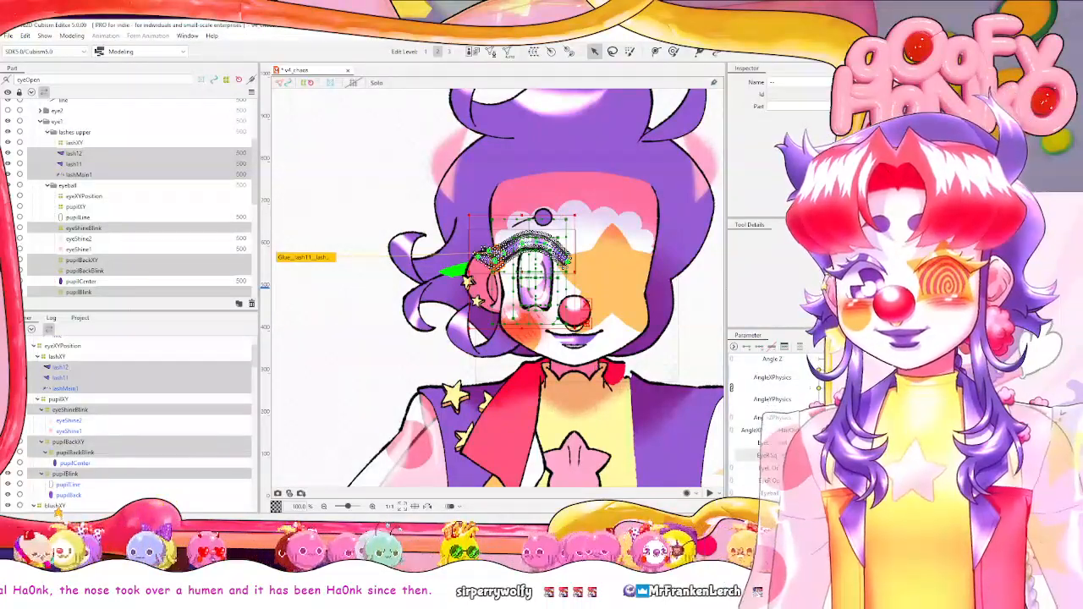
pyautogui.moveTo(896, 479)
pyautogui.mouseDown()
pyautogui.moveTo(823, 480)
pyautogui.moveTo(895, 480)
pyautogui.mouseUp()
pyautogui.moveTo(825, 455); pyautogui.dragTo(876, 480)
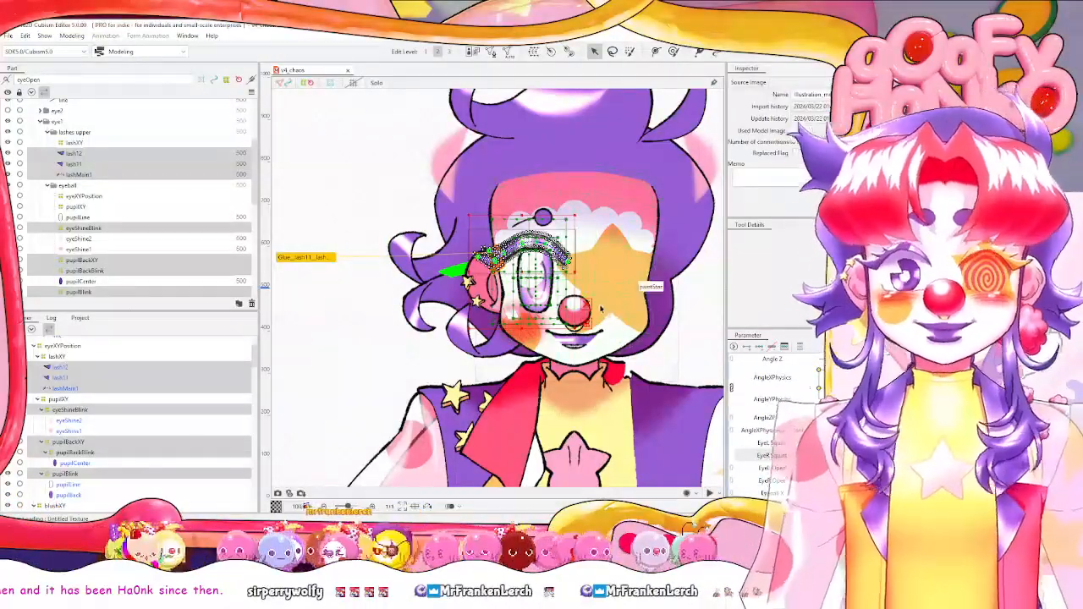
pyautogui.scroll(2, 599, 313)
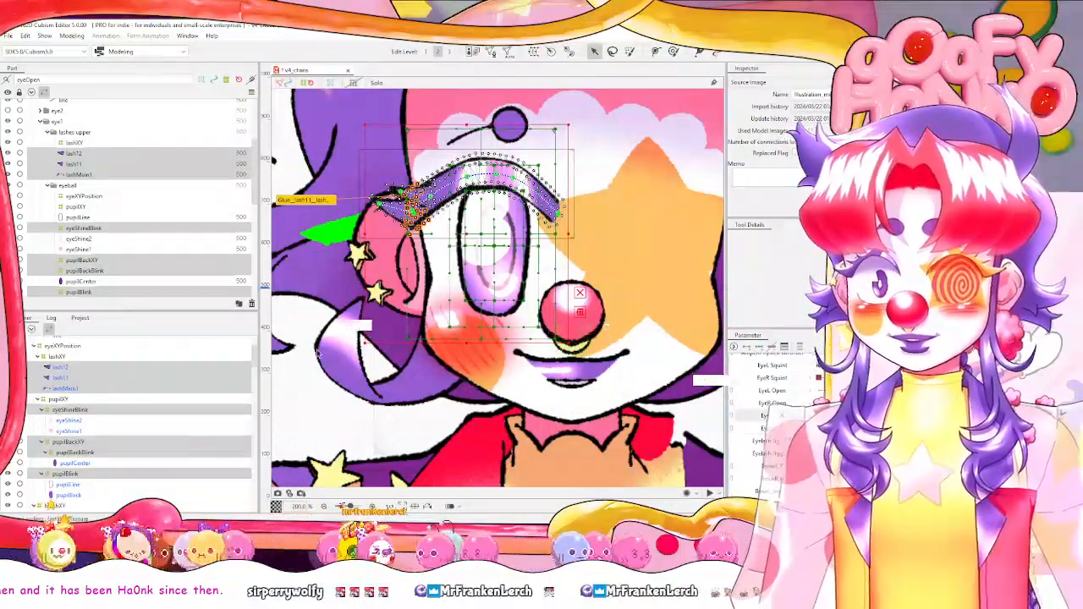
pyautogui.click(105, 444)
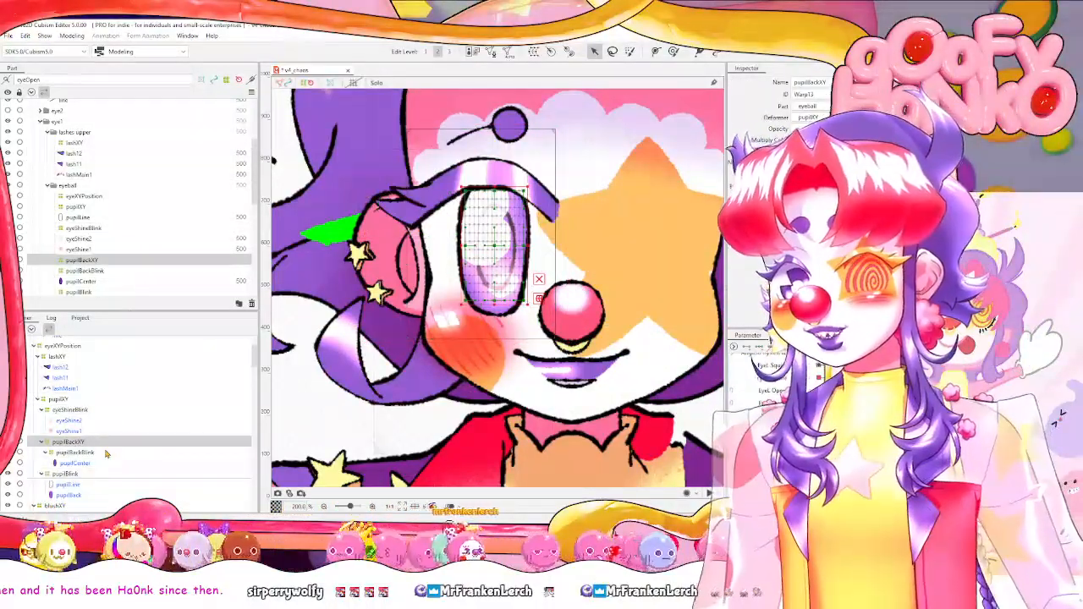
pyautogui.click(103, 453)
pyautogui.click(46, 454)
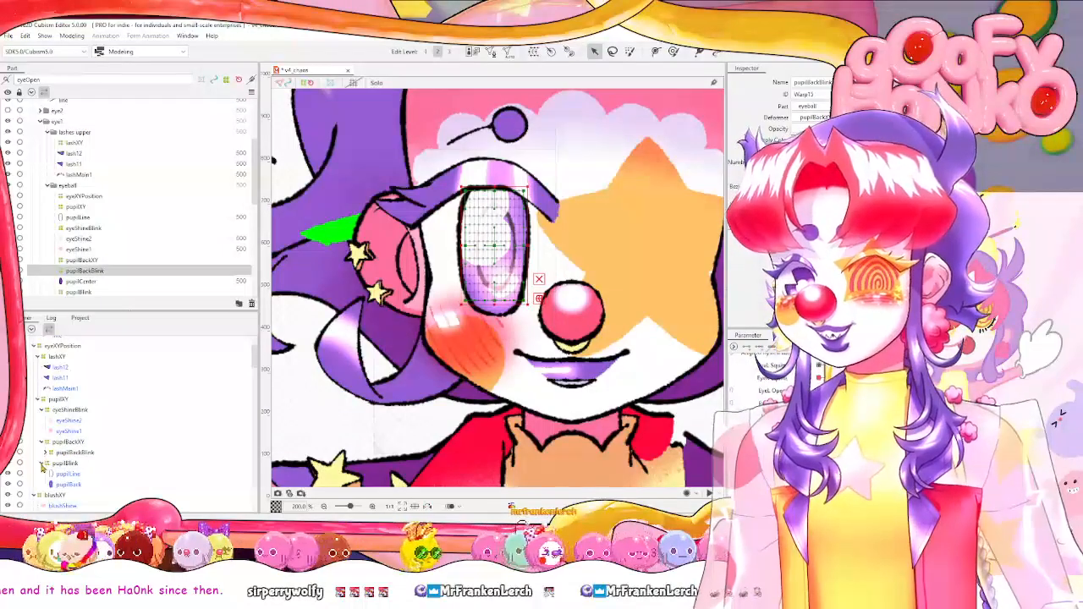
pyautogui.click(42, 463)
pyautogui.click(65, 472)
pyautogui.click(65, 463)
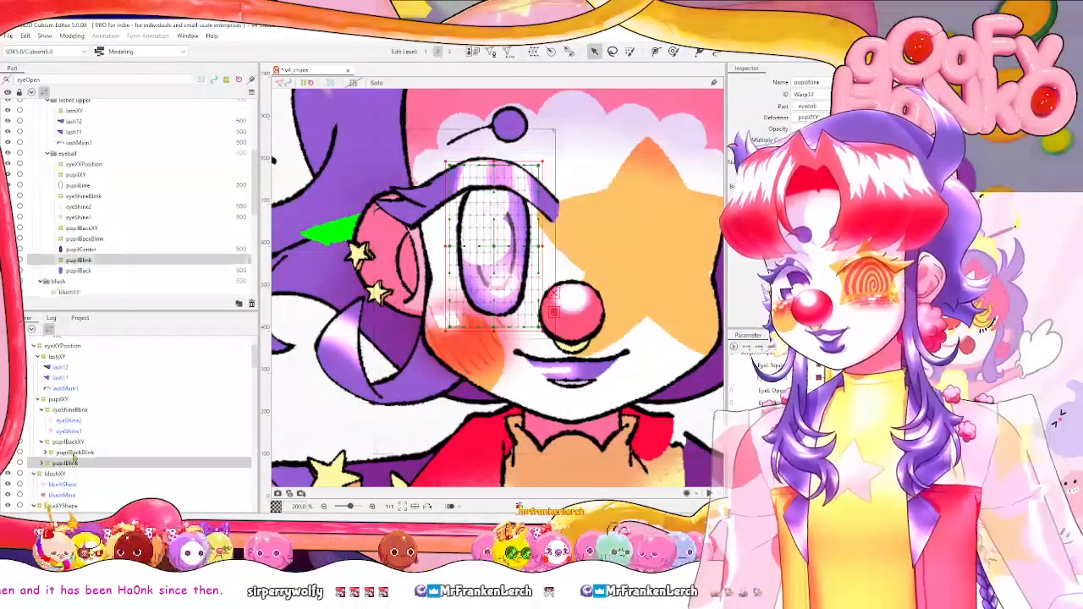
pyautogui.keyDown('ctrl'); pyautogui.click(75, 452); pyautogui.keyUp('ctrl')
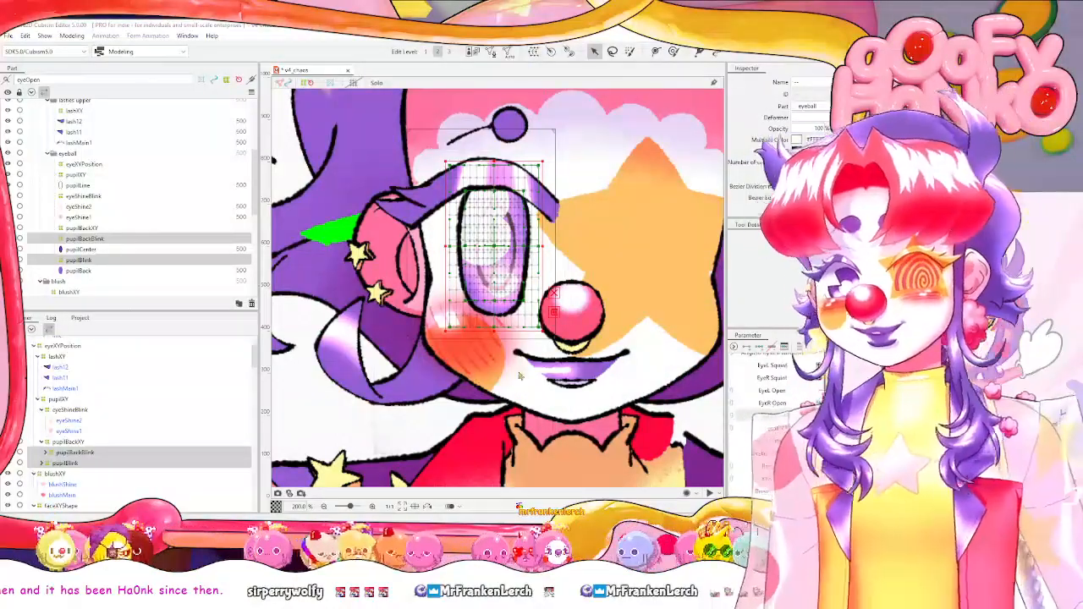
pyautogui.hotkey('ctrl', 'z')
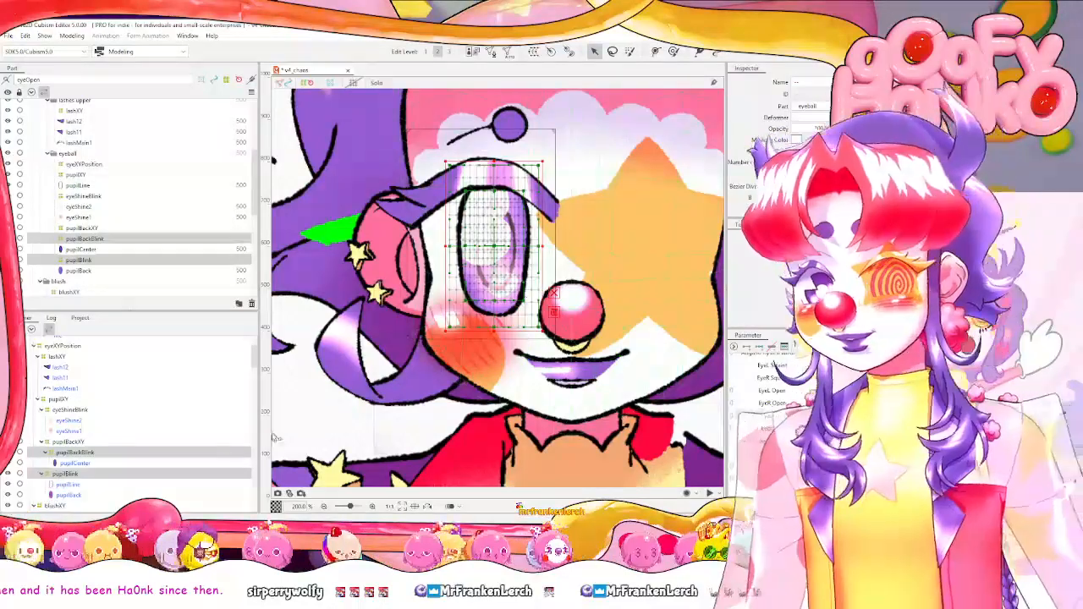
# Select the pupilBackXY and pupilBlink deformers and enclose them in a new parent warp deformer named eyeXY.
pyautogui.click(42, 474)
pyautogui.click(69, 452)
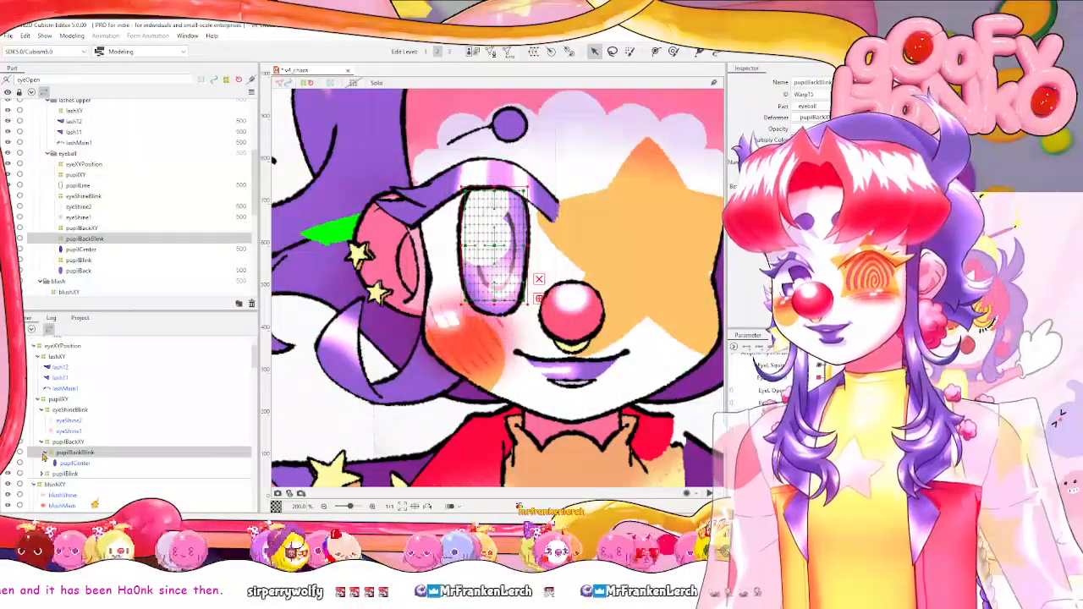
pyautogui.click(45, 453)
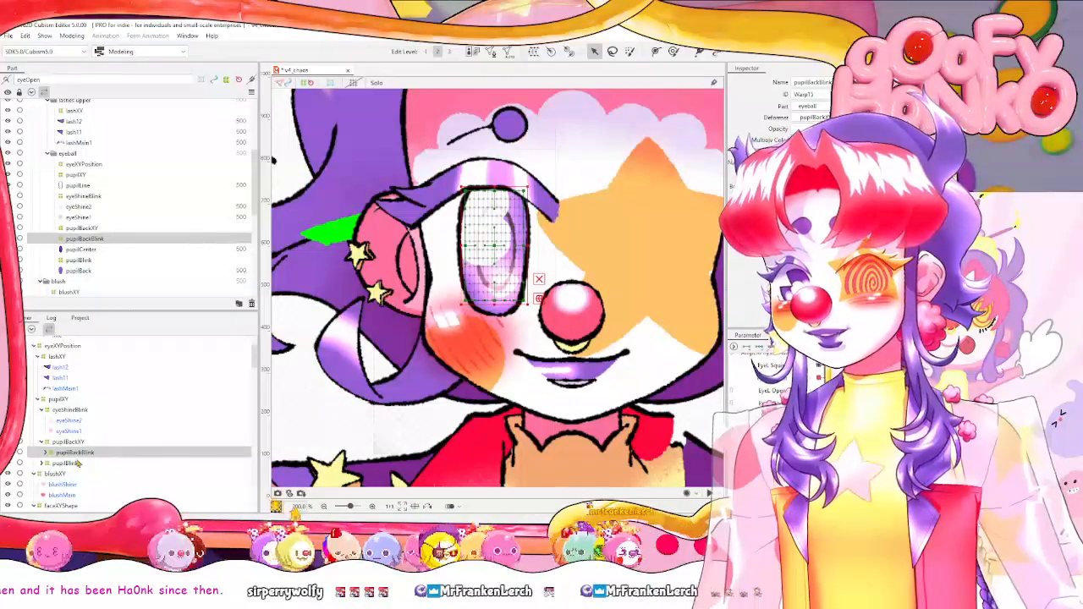
pyautogui.click(76, 464)
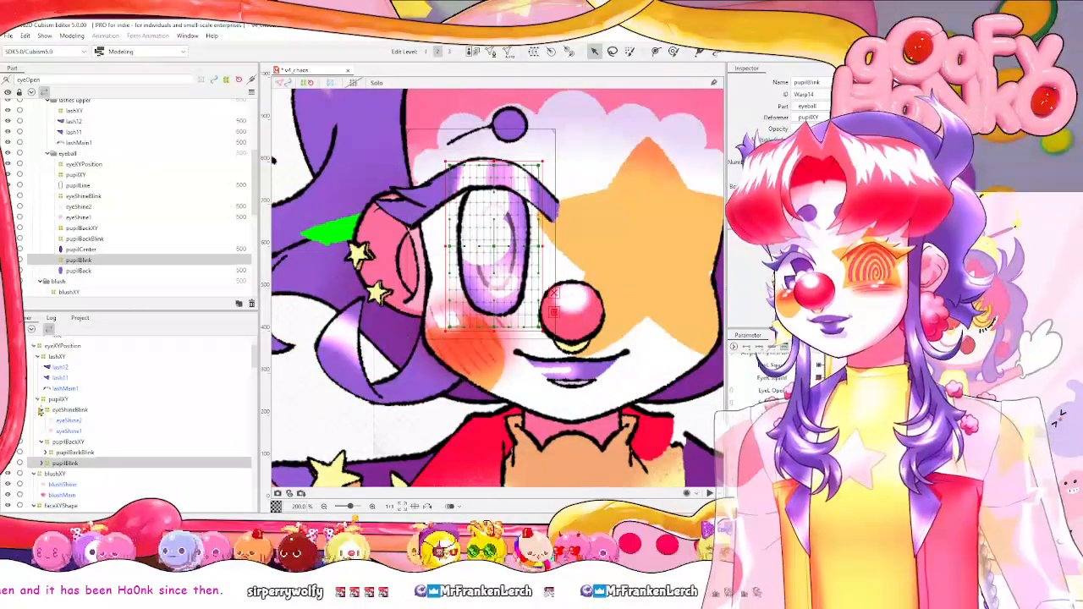
pyautogui.click(42, 442)
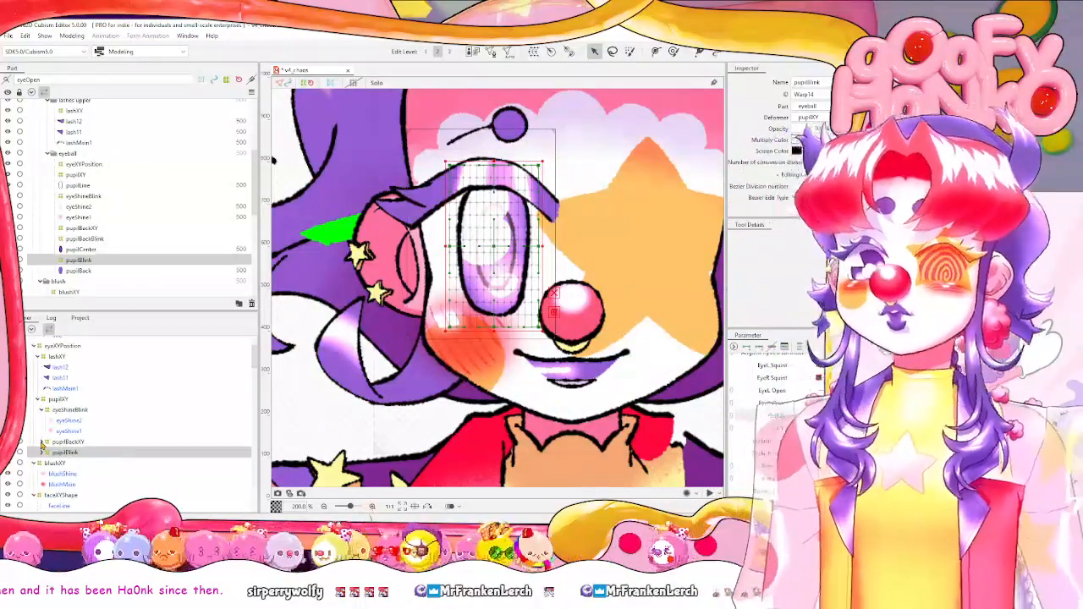
pyautogui.keyDown('ctrl'); pyautogui.click(59, 442); pyautogui.keyUp('ctrl')
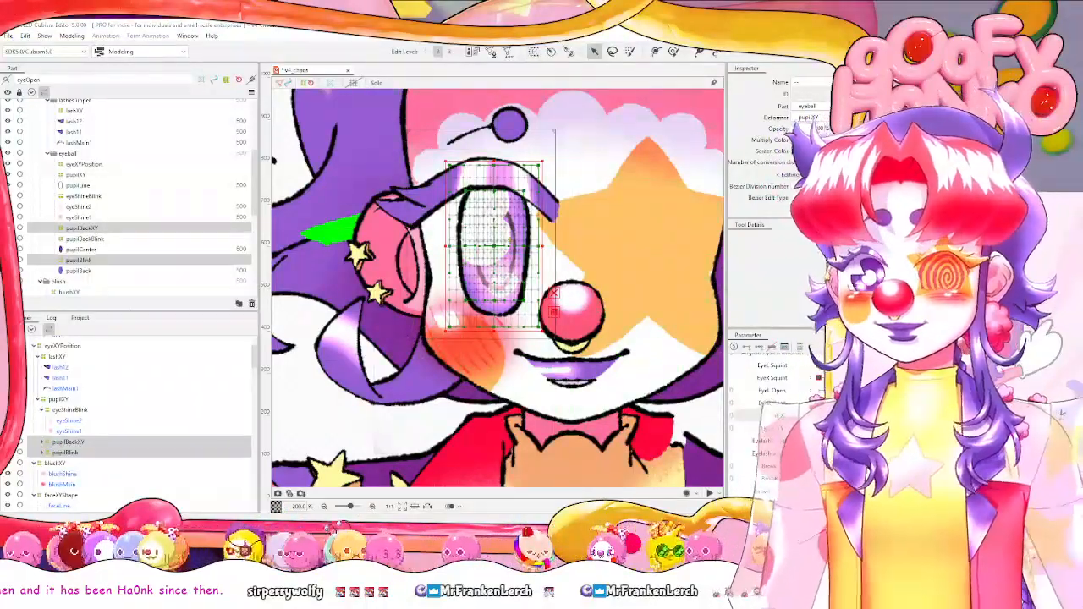
pyautogui.click(675, 374)
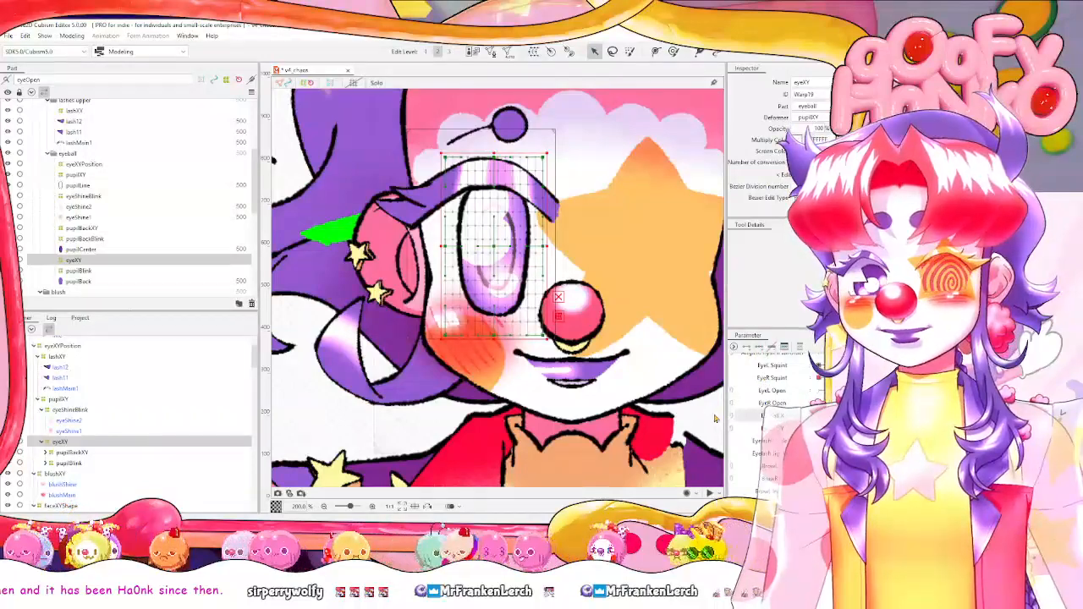
# Shift the eyeXY deformer toward the ear to shape the outward-looking key of the horizontal eyeball parameter.
pyautogui.press('Left')
pyautogui.press('Left')
pyautogui.press('Left')
pyautogui.press('Left')
pyautogui.press('Left')
pyautogui.press('Left')
pyautogui.press('Left')
pyautogui.press('Left')
pyautogui.press('Left')
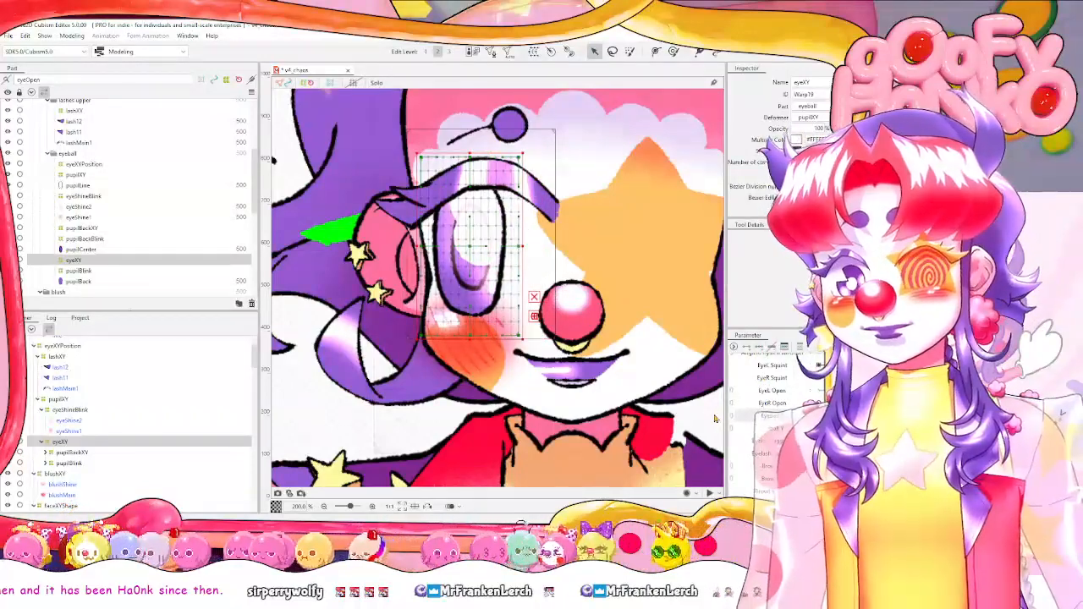
# At the opposite horizontal eyeball key, shift the eyeXY deformer toward the nose, easing it back slightly from the eye's inner corner.
pyautogui.click(854, 415)
pyautogui.press('Right')
pyautogui.press('Right')
pyautogui.press('Right')
pyautogui.press('Right')
pyautogui.press('Right')
pyautogui.press('Right')
pyautogui.press('Right')
pyautogui.press('Right')
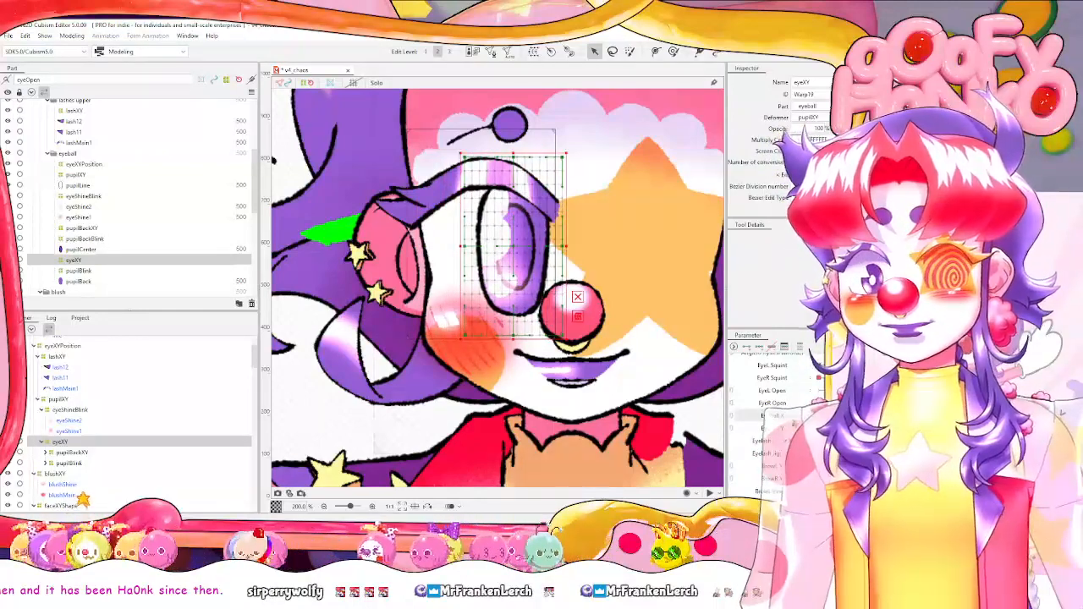
pyautogui.press('Left')
pyautogui.press('Left')
pyautogui.press('Left')
pyautogui.press('Left')
pyautogui.press('Left')
pyautogui.press('Left')
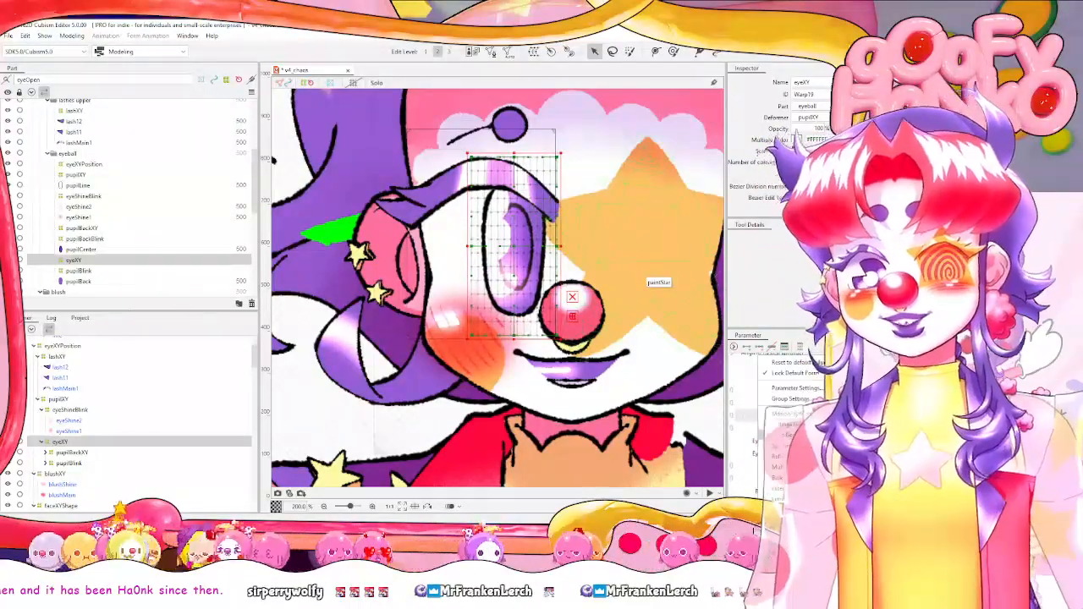
# Open the physics settings to check the model's motion.
pyautogui.press('Escape')
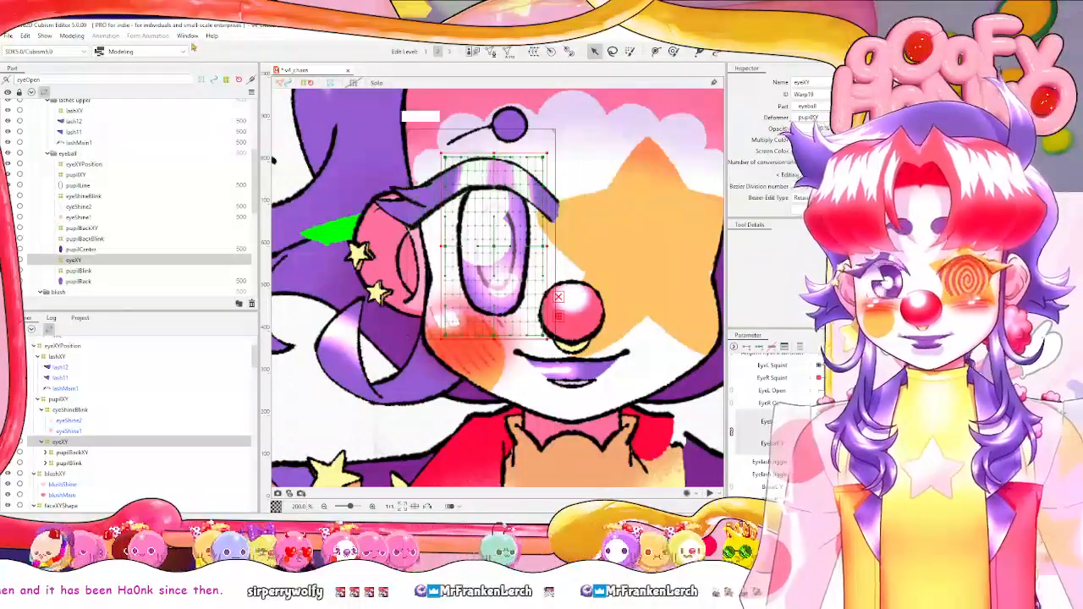
pyautogui.click(71, 36)
pyautogui.click(110, 243)
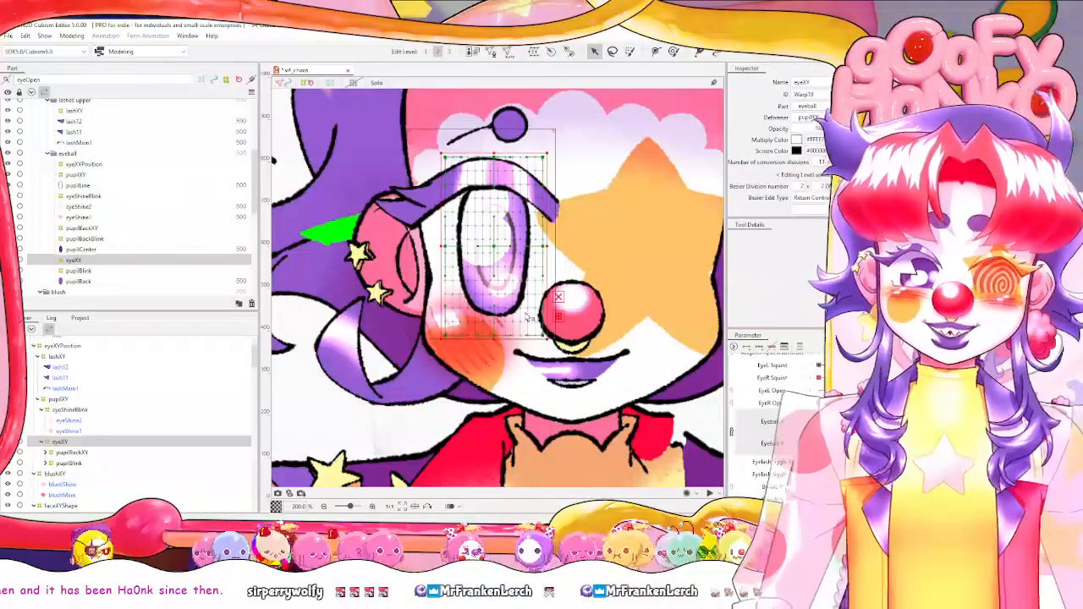
# Nest the eyeShineBlink deformer under eyeXY, and enclose eyeShine2 and eyeShine1 each in a separate warp deformer named eyeShineJiggleXY.
pyautogui.click(56, 411)
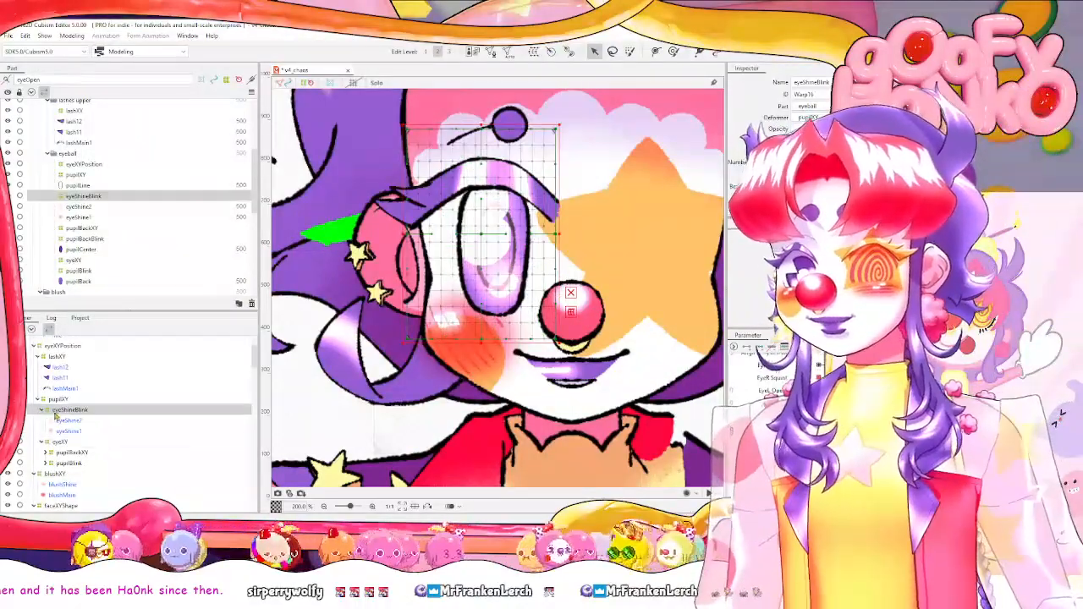
pyautogui.moveTo(56, 414); pyautogui.dragTo(63, 447)
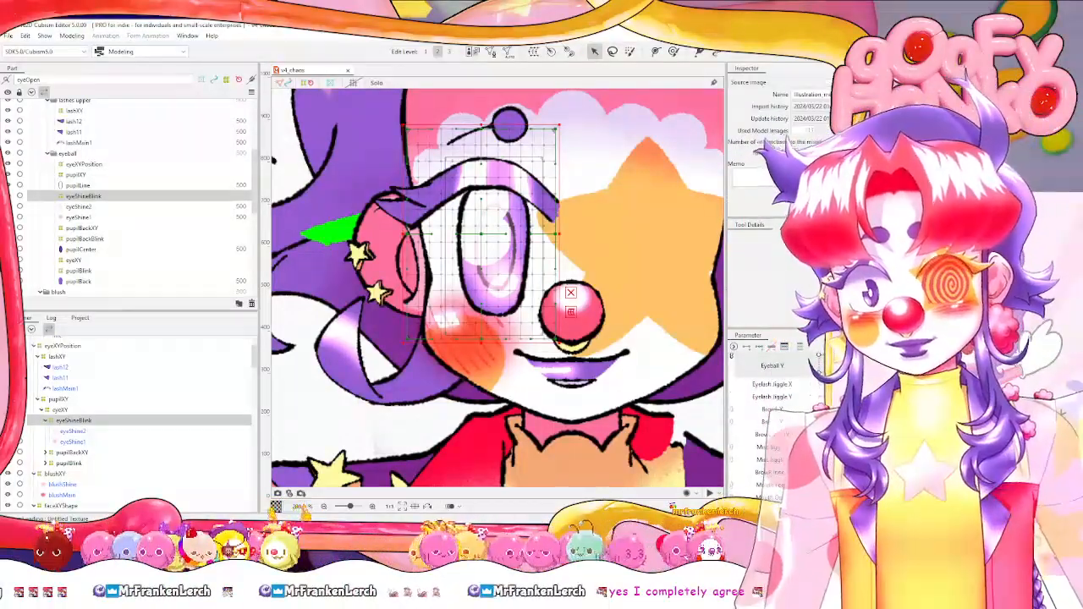
pyautogui.click(100, 433)
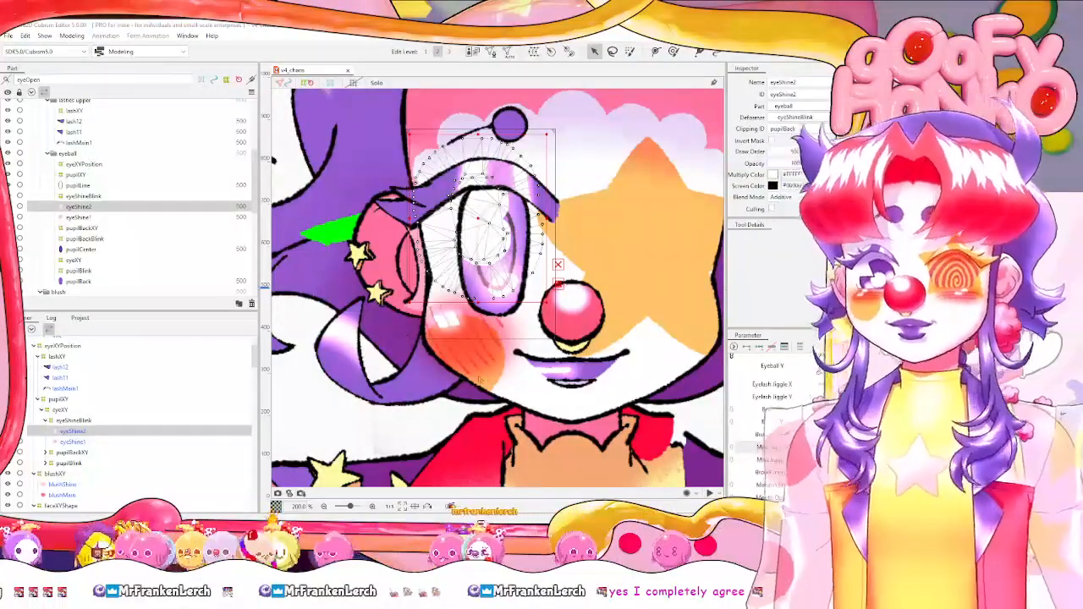
pyautogui.click(98, 451)
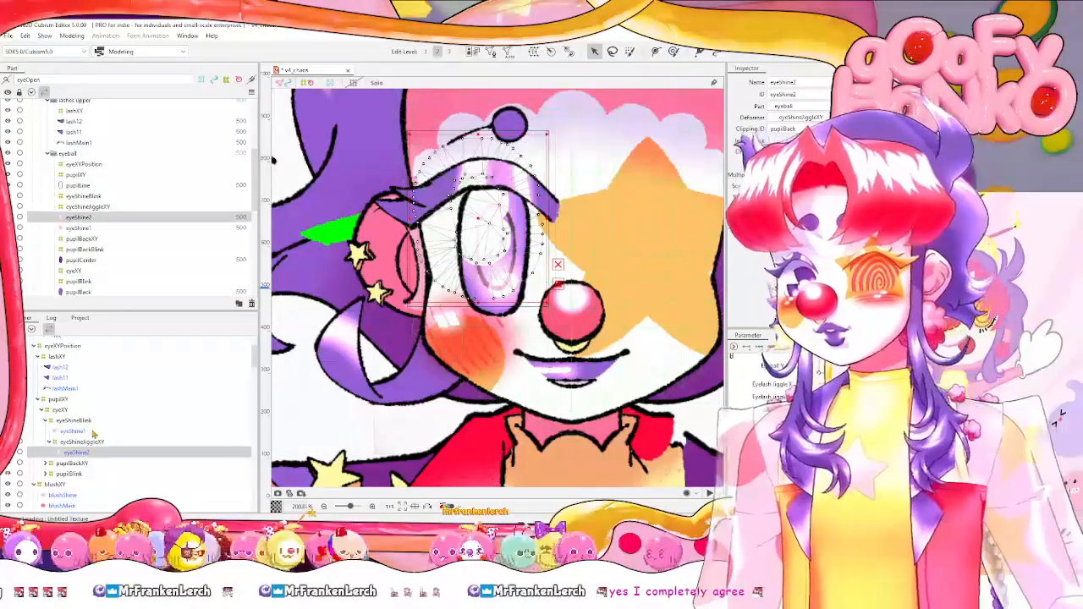
pyautogui.click(85, 431)
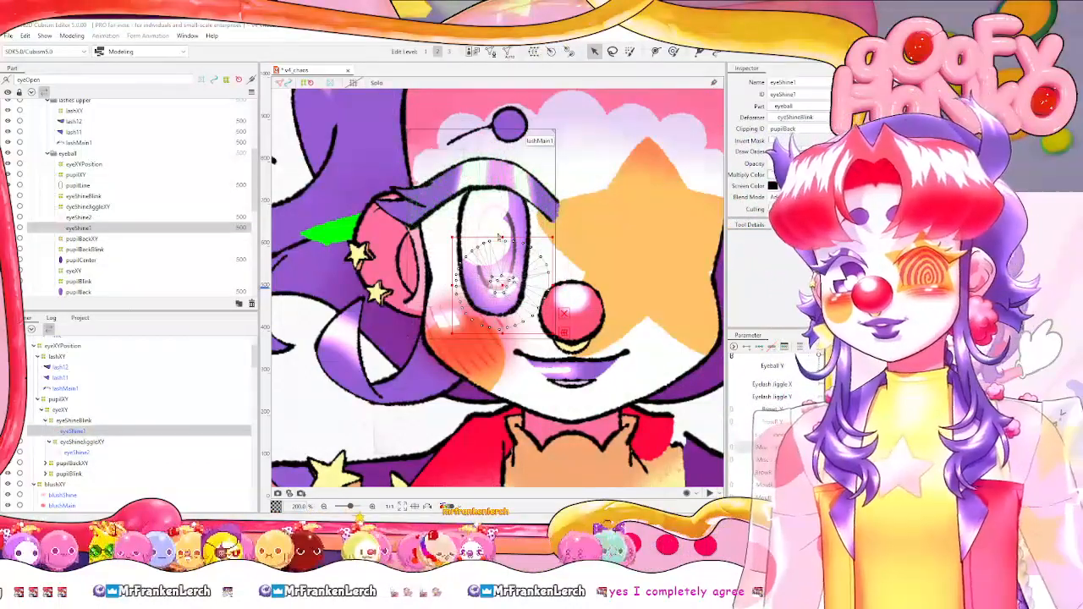
pyautogui.click(490, 381)
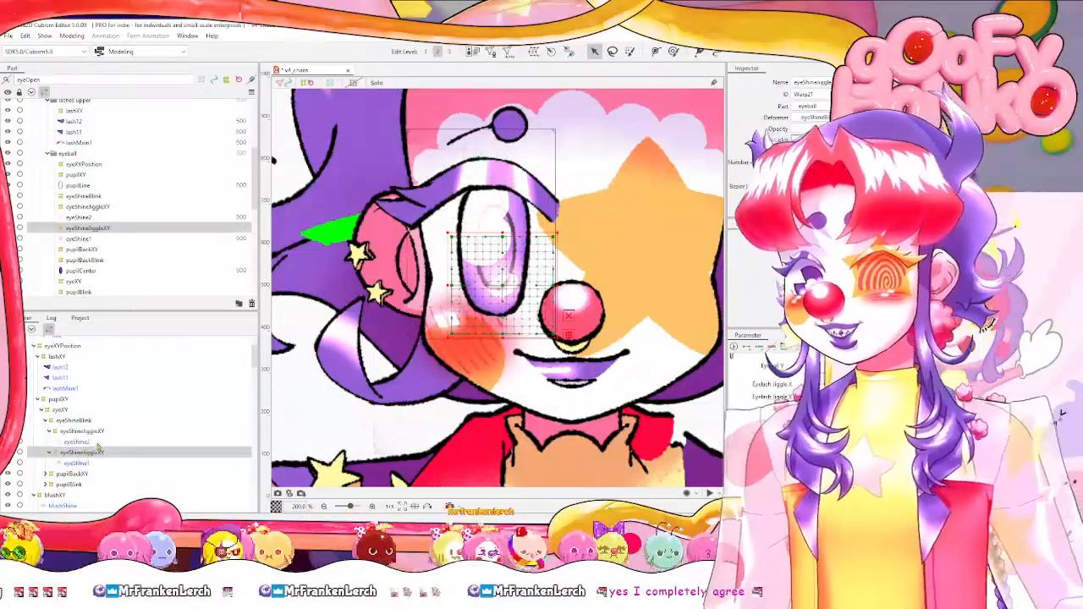
# Select both eyeShineJiggleXY deformers and flatten, widen and shift them sideways to shape the keys of the horizontal jiggle parameter.
pyautogui.keyDown('ctrl'); pyautogui.click(99, 431); pyautogui.keyUp('ctrl')
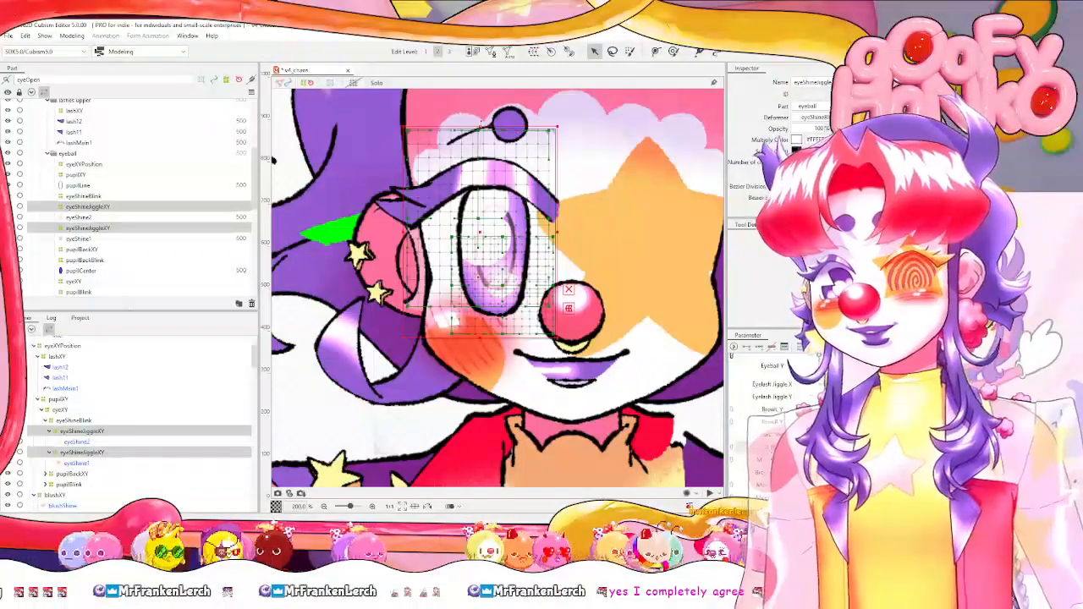
pyautogui.moveTo(480, 127); pyautogui.dragTo(481, 142)
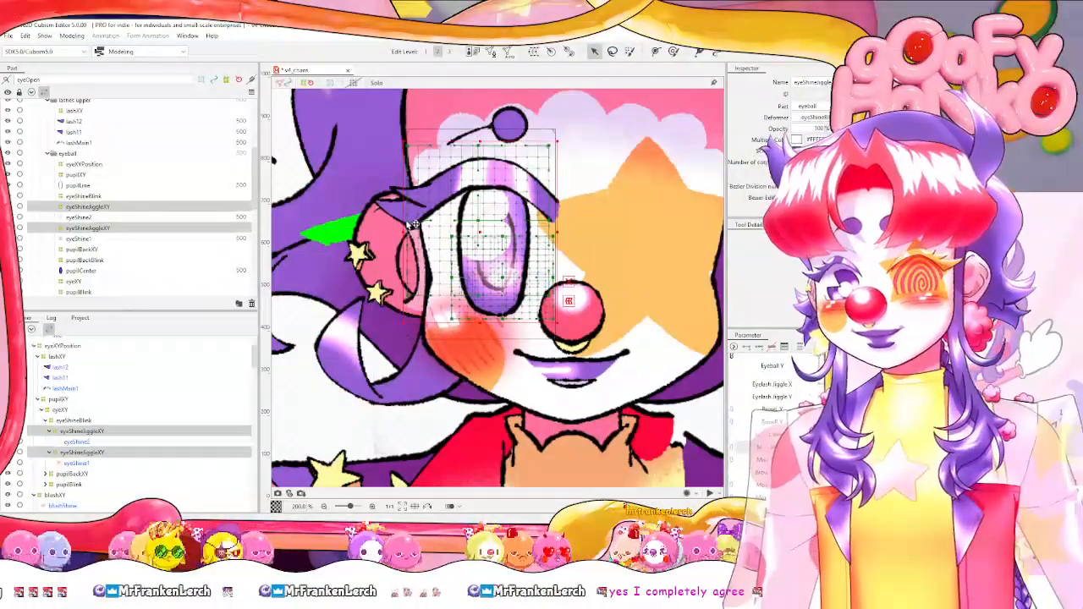
pyautogui.moveTo(408, 230); pyautogui.dragTo(395, 236)
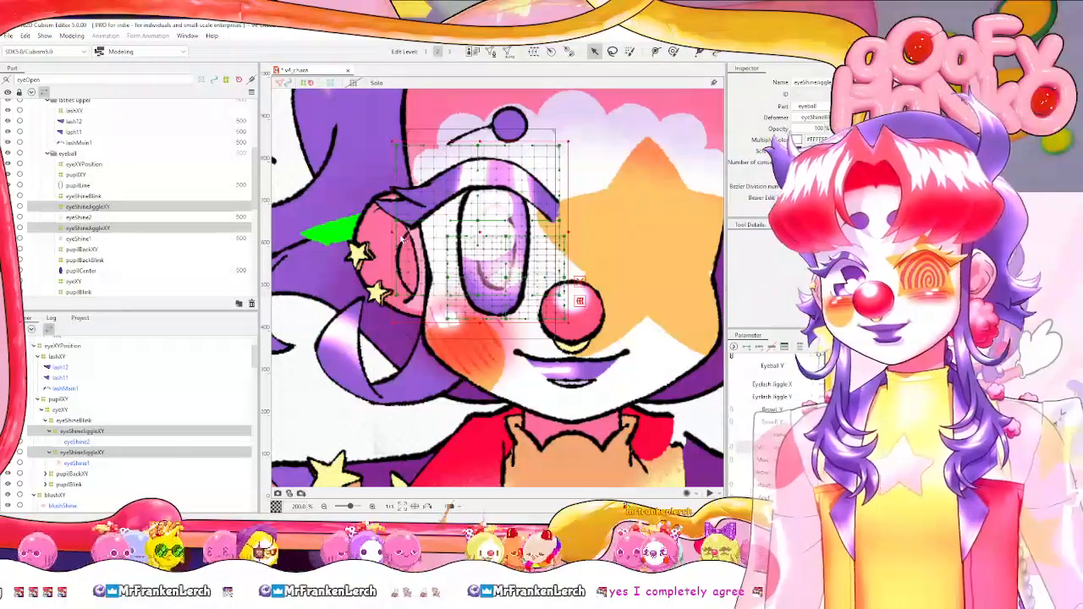
pyautogui.press('Left')
pyautogui.press('Left')
pyautogui.press('Left')
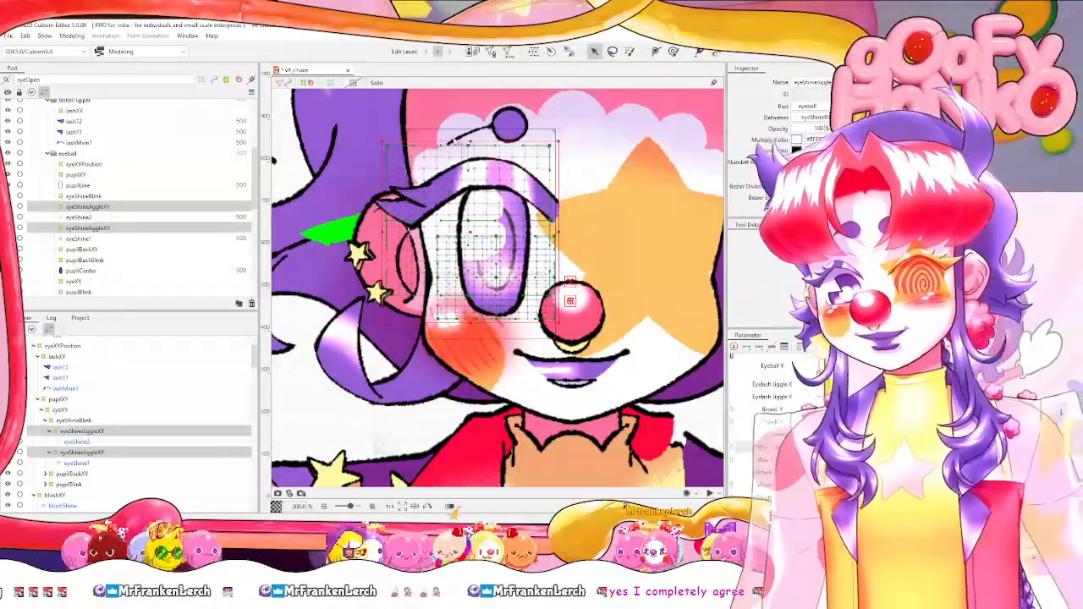
pyautogui.moveTo(470, 141); pyautogui.dragTo(471, 154)
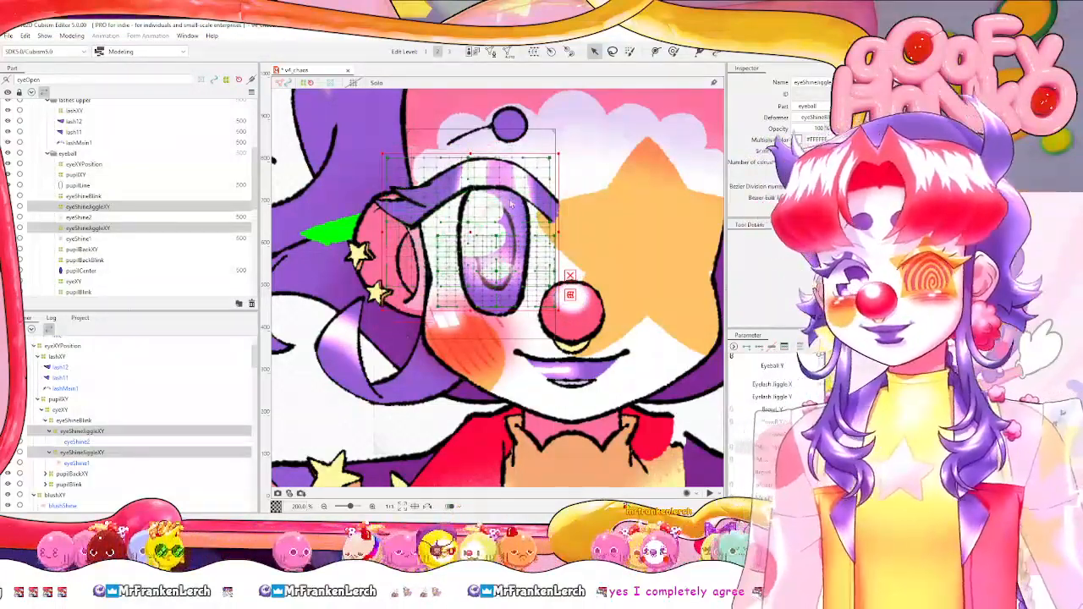
pyautogui.press('Down')
pyautogui.press('Down')
pyautogui.moveTo(822, 452); pyautogui.dragTo(859, 453)
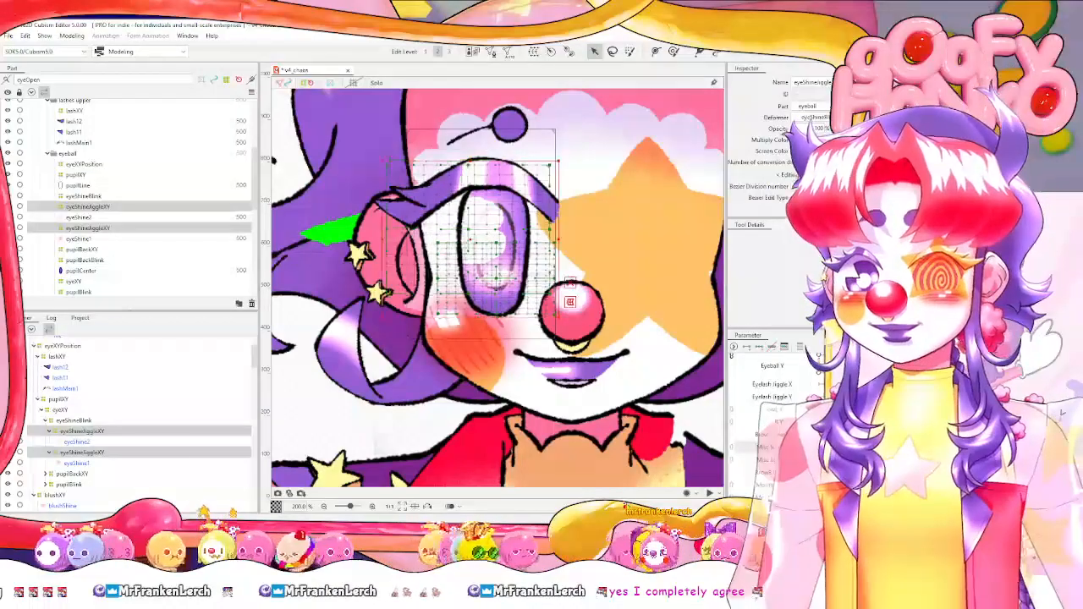
pyautogui.moveTo(571, 292); pyautogui.dragTo(570, 301)
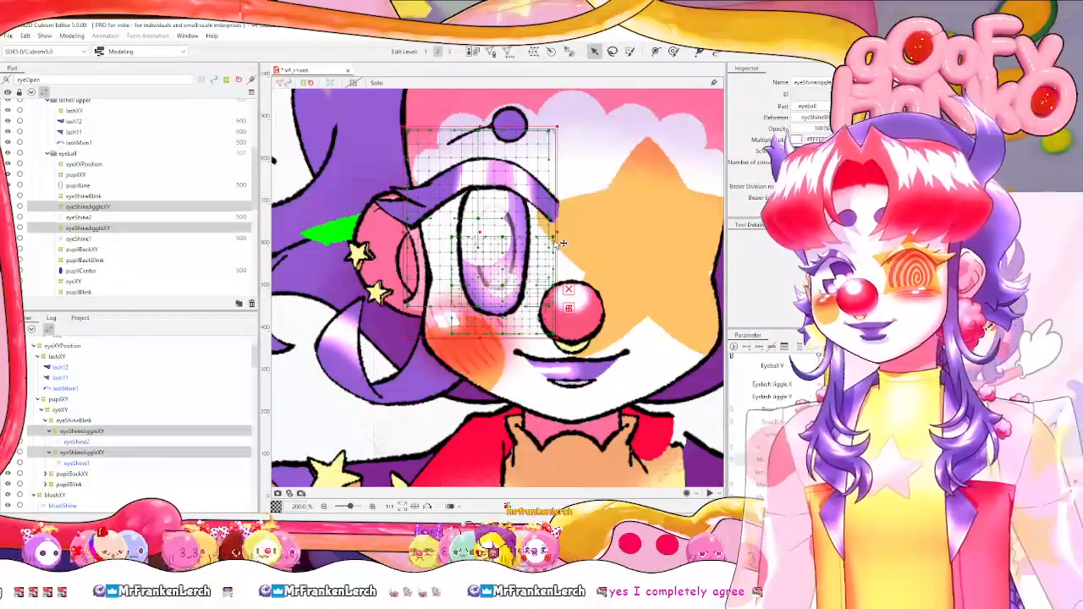
# At one key of the vertical jiggle parameter, narrow both eyeShineJiggleXY deformers, shift them down and stretch their upper edge upward.
pyautogui.moveTo(556, 231); pyautogui.dragTo(548, 234)
pyautogui.press('Down')
pyautogui.press('Down')
pyautogui.press('Down')
pyautogui.press('Down')
pyautogui.press('Down')
pyautogui.press('Down')
pyautogui.press('Down')
pyautogui.press('Down')
pyautogui.press('Down')
pyautogui.press('Down')
pyautogui.press('Down')
pyautogui.press('Down')
pyautogui.press('Down')
pyautogui.press('Down')
pyautogui.press('Down')
pyautogui.press('Down')
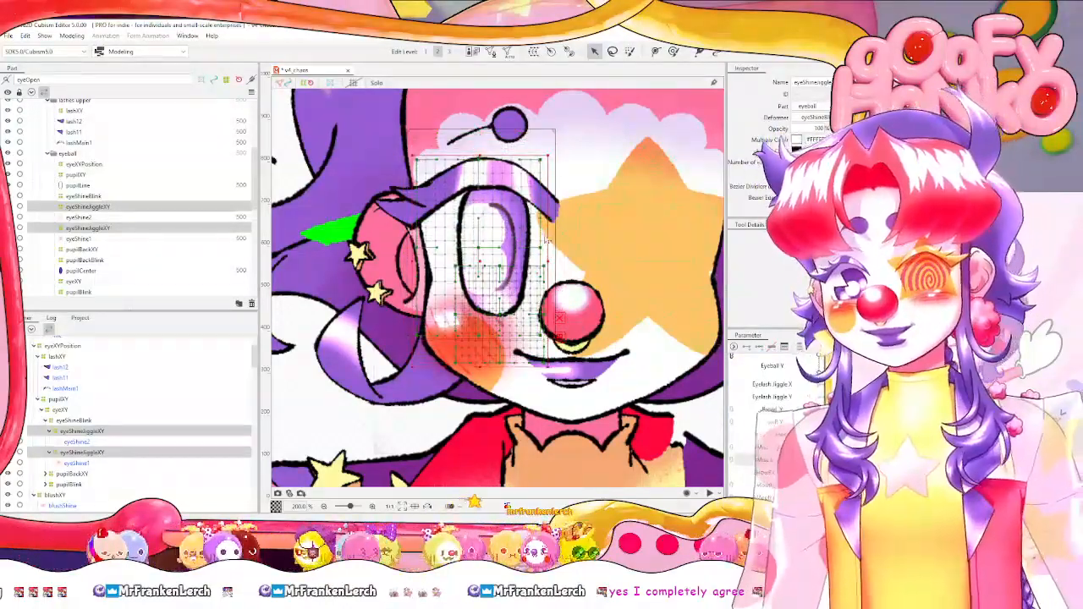
pyautogui.moveTo(478, 156); pyautogui.dragTo(479, 146)
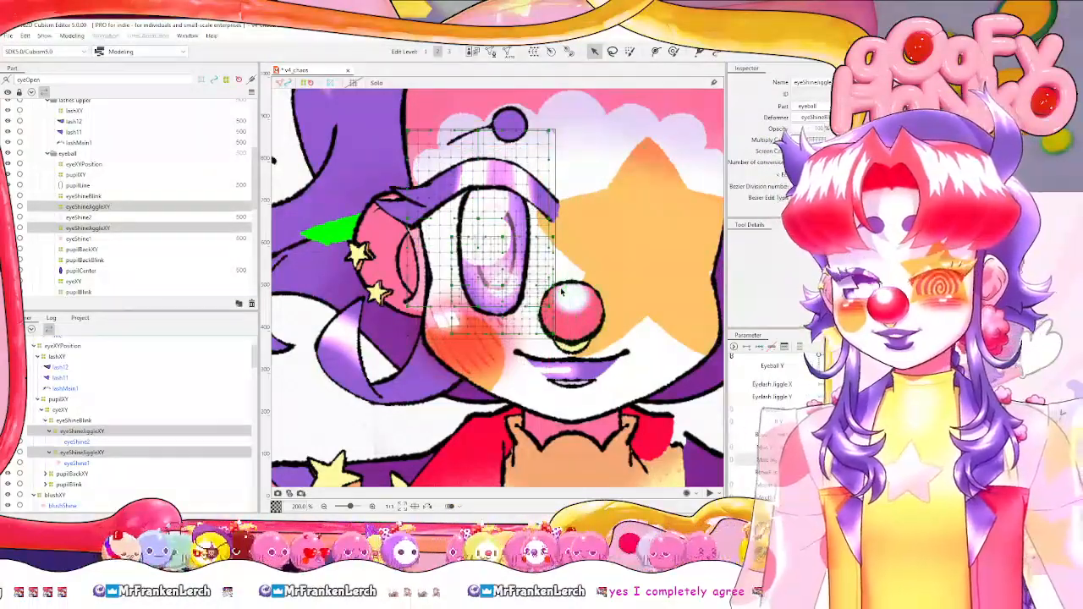
# At the opposite vertical jiggle key, shift both eyeShineJiggleXY deformers up, extend their lower edge downward and narrow them.
pyautogui.press('Up')
pyautogui.press('Up')
pyautogui.press('Up')
pyautogui.press('Up')
pyautogui.press('Up')
pyautogui.press('Up')
pyautogui.press('Up')
pyautogui.press('Up')
pyautogui.press('Up')
pyautogui.press('Up')
pyautogui.press('Up')
pyautogui.press('Up')
pyautogui.press('Up')
pyautogui.press('Up')
pyautogui.press('Up')
pyautogui.press('Up')
pyautogui.press('Up')
pyautogui.press('Up')
pyautogui.press('Up')
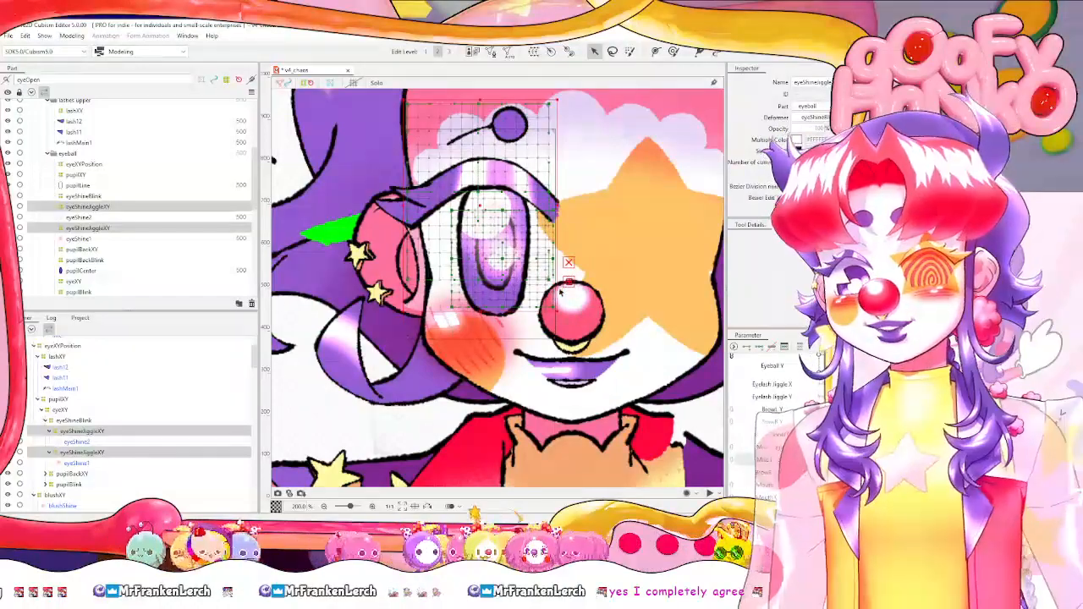
pyautogui.moveTo(481, 311); pyautogui.dragTo(478, 324)
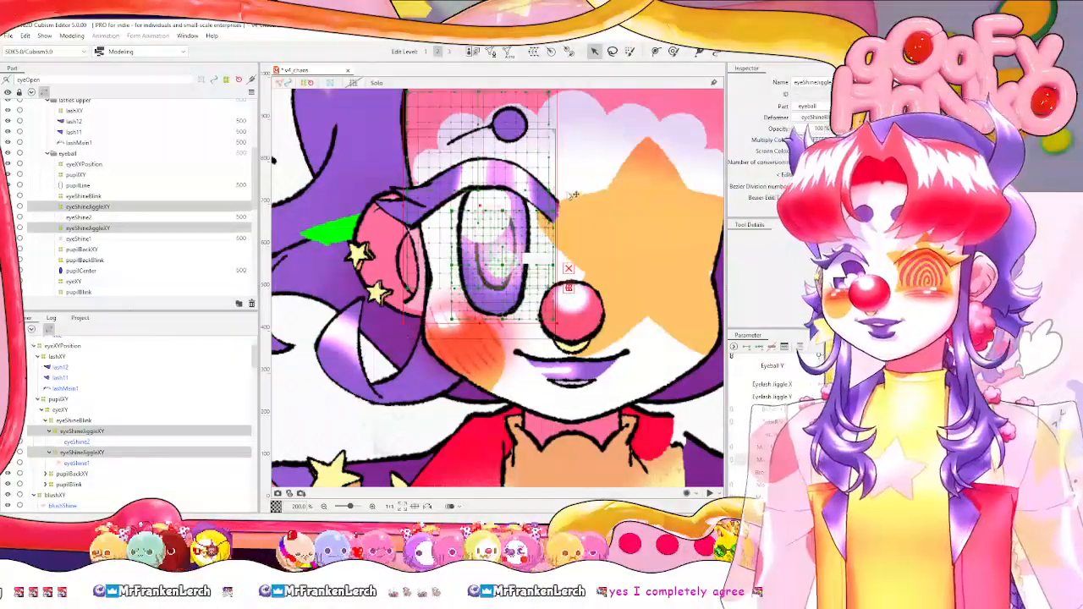
pyautogui.moveTo(555, 190); pyautogui.dragTo(546, 206)
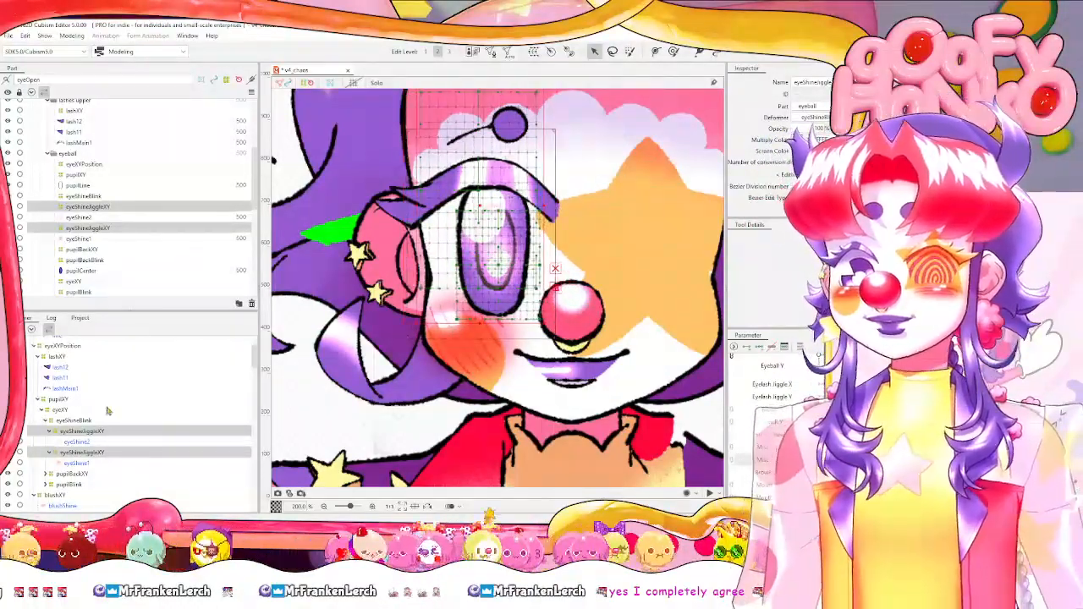
# With both eyeShineJiggleXY deformers selected, reset the parameters to default and link the two jiggle parameters into one combined control.
pyautogui.click(102, 453)
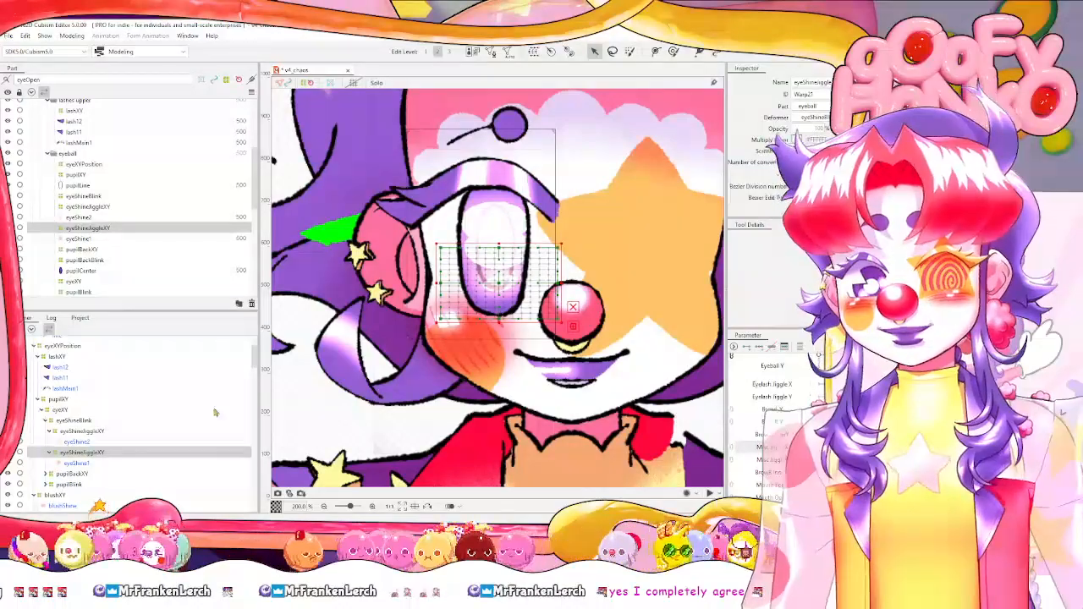
pyautogui.keyDown('ctrl'); pyautogui.click(102, 431); pyautogui.keyUp('ctrl')
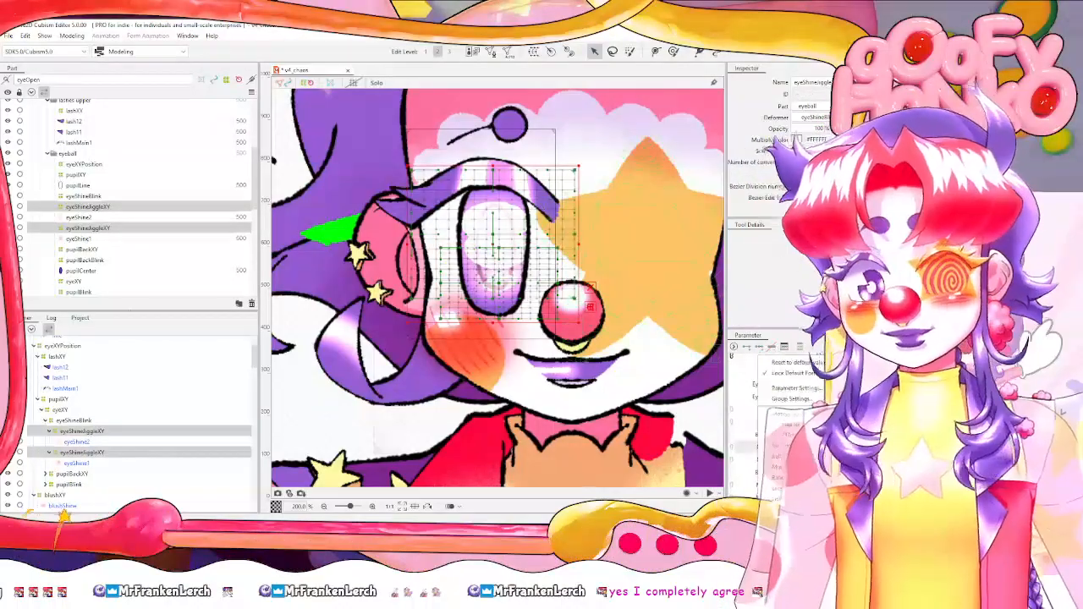
pyautogui.click(792, 362)
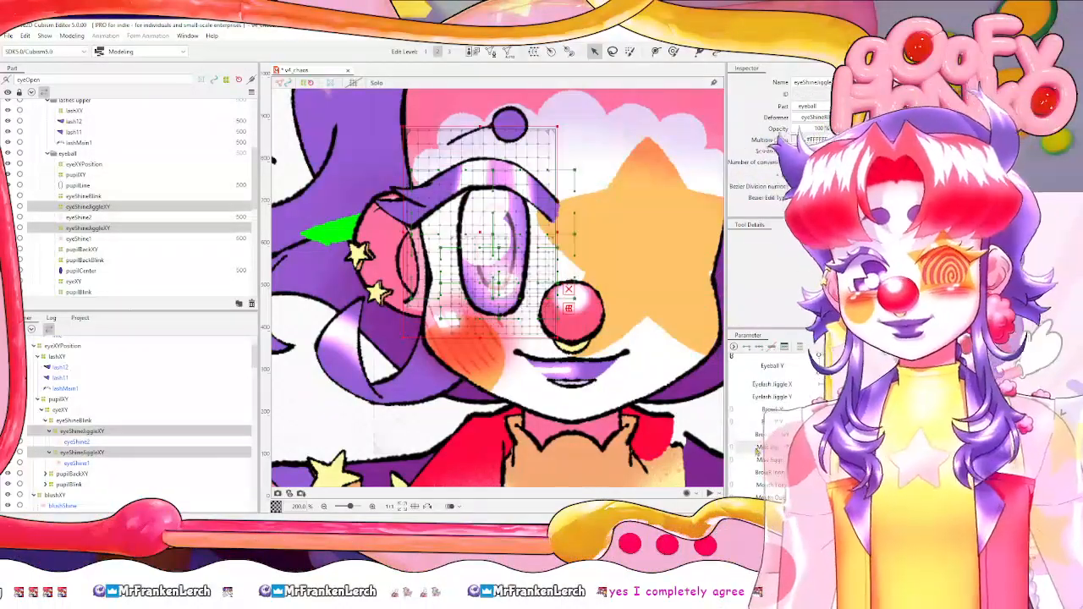
pyautogui.click(733, 451)
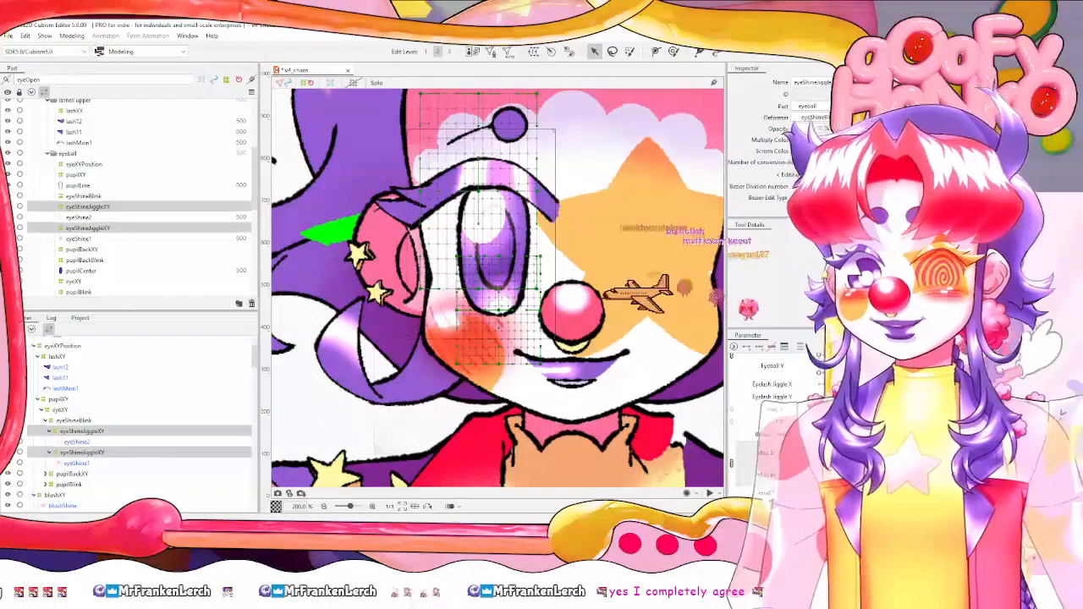
# Open the physics settings, frame the face in the preview and select the YiddiesX physics group.
pyautogui.click(72, 36)
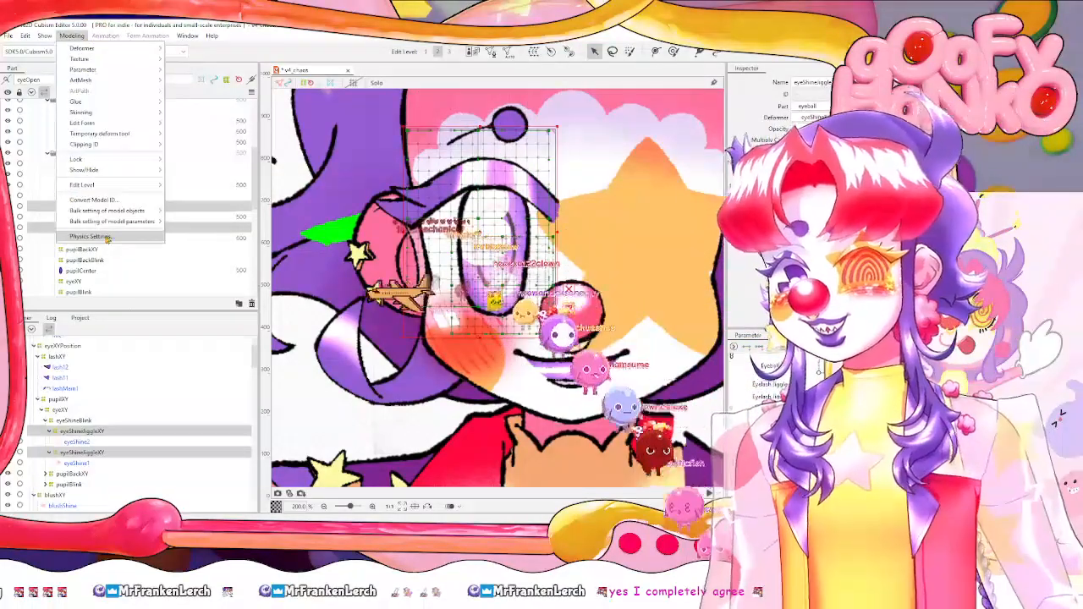
pyautogui.click(103, 238)
pyautogui.scroll(8, 669, 103)
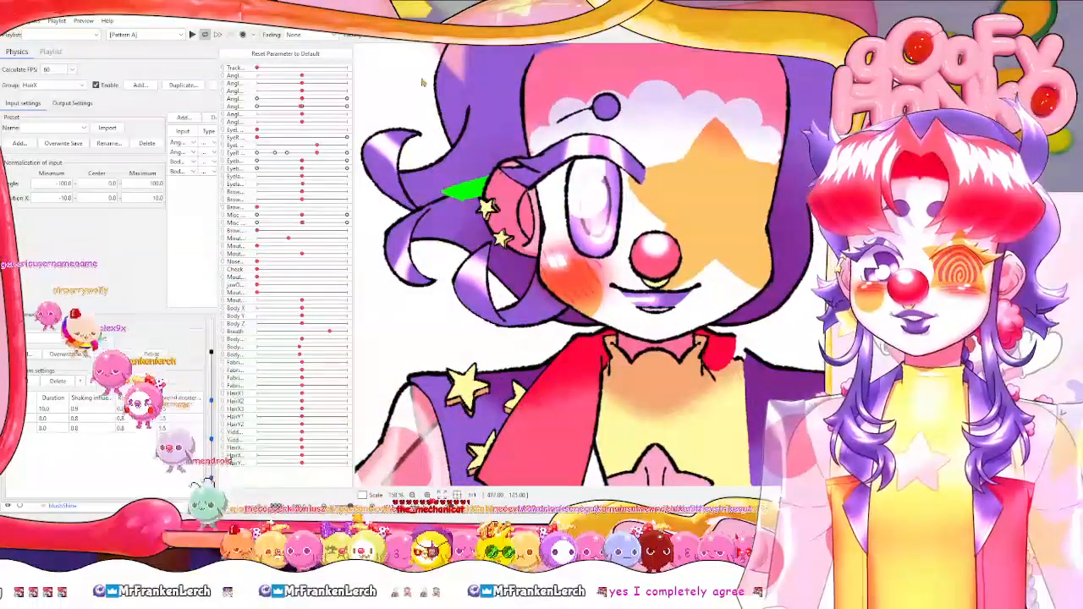
pyautogui.click(46, 85)
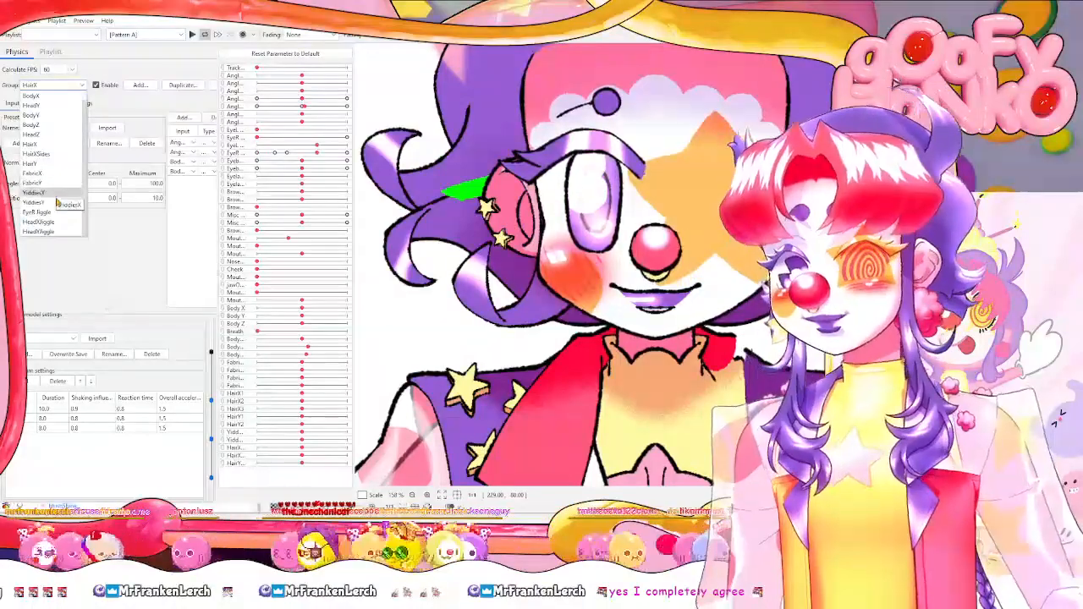
pyautogui.click(59, 193)
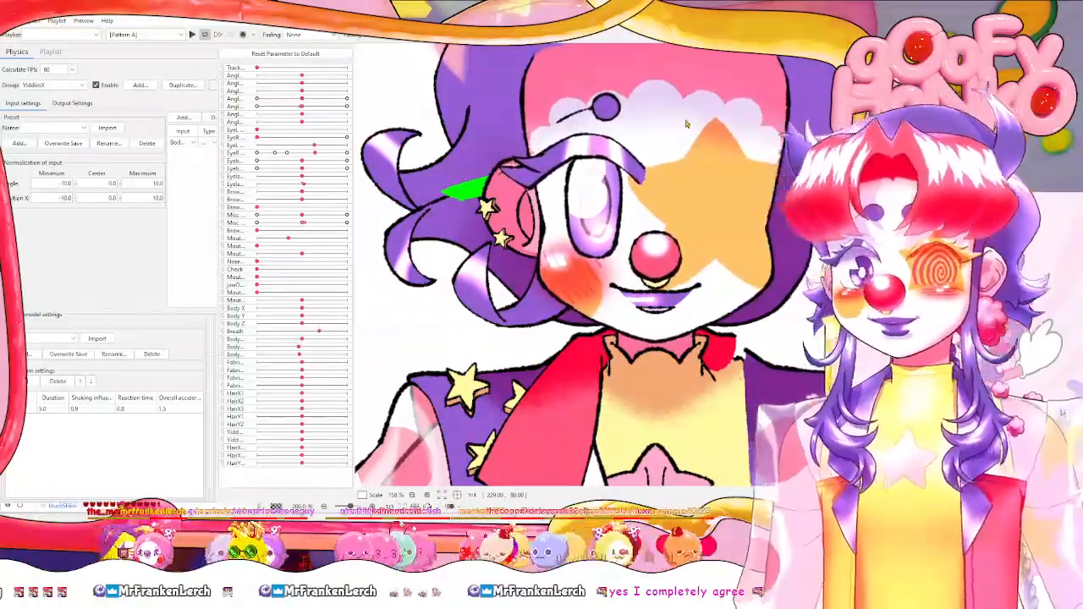
# Check the HeadYJiggle physics group, switch to the EyeR Jiggle group, and widen its output settings area.
pyautogui.click(64, 84)
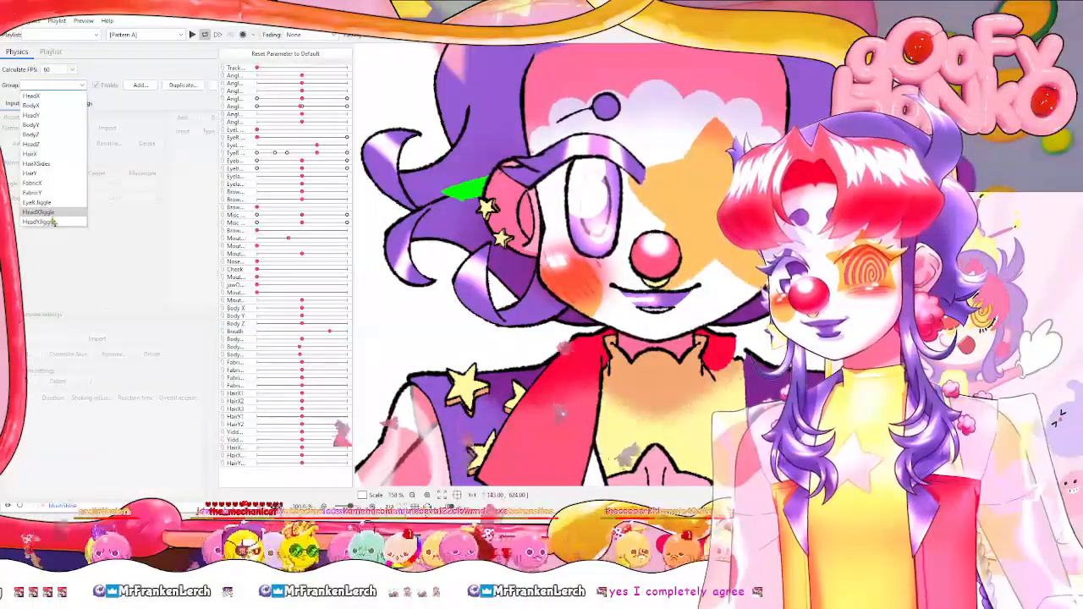
pyautogui.click(38, 221)
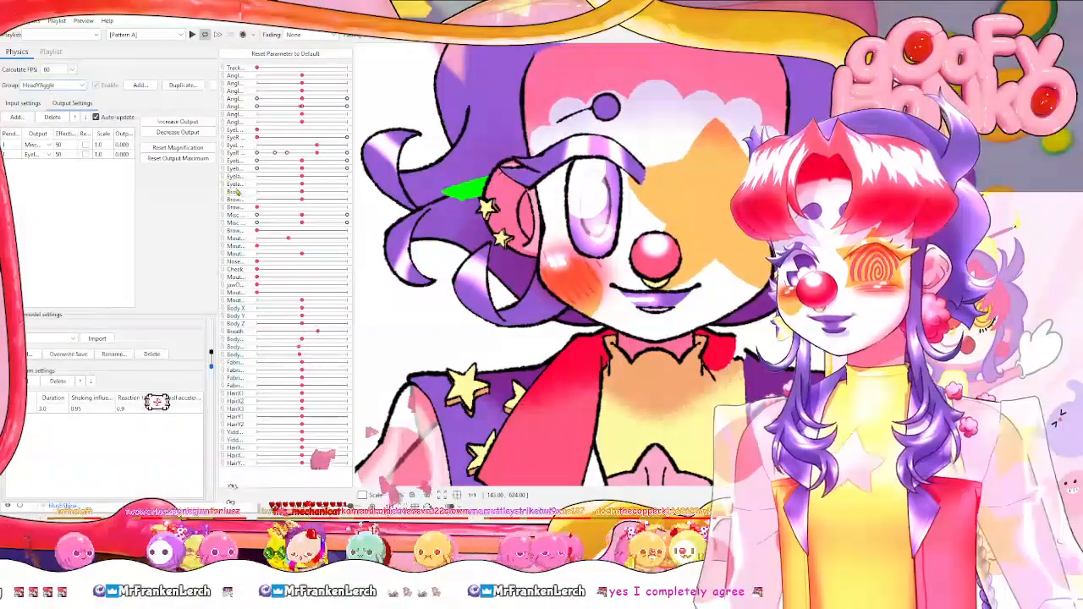
pyautogui.click(64, 84)
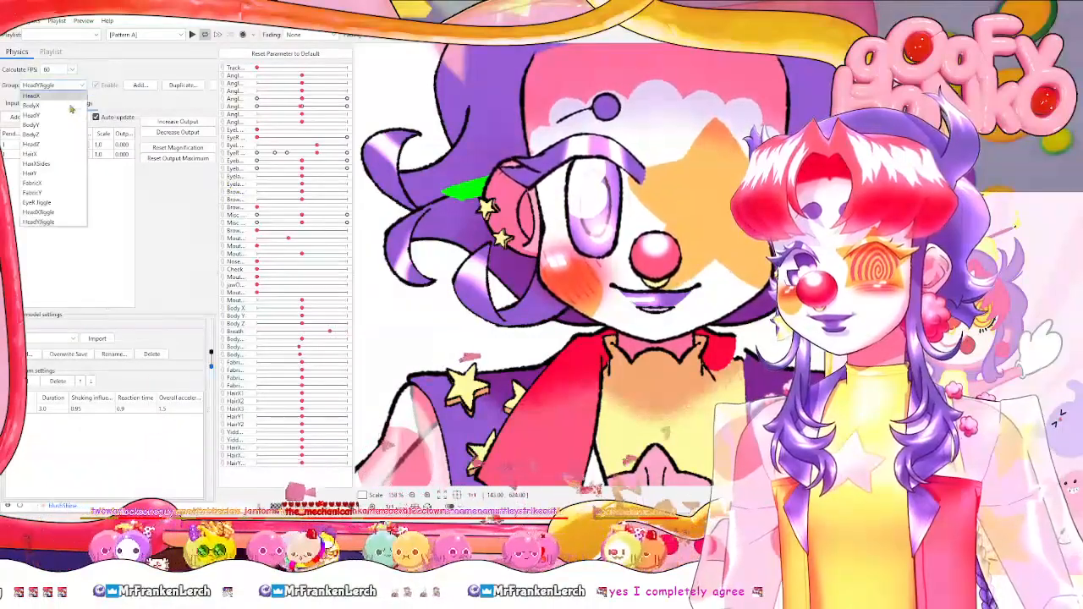
pyautogui.click(42, 203)
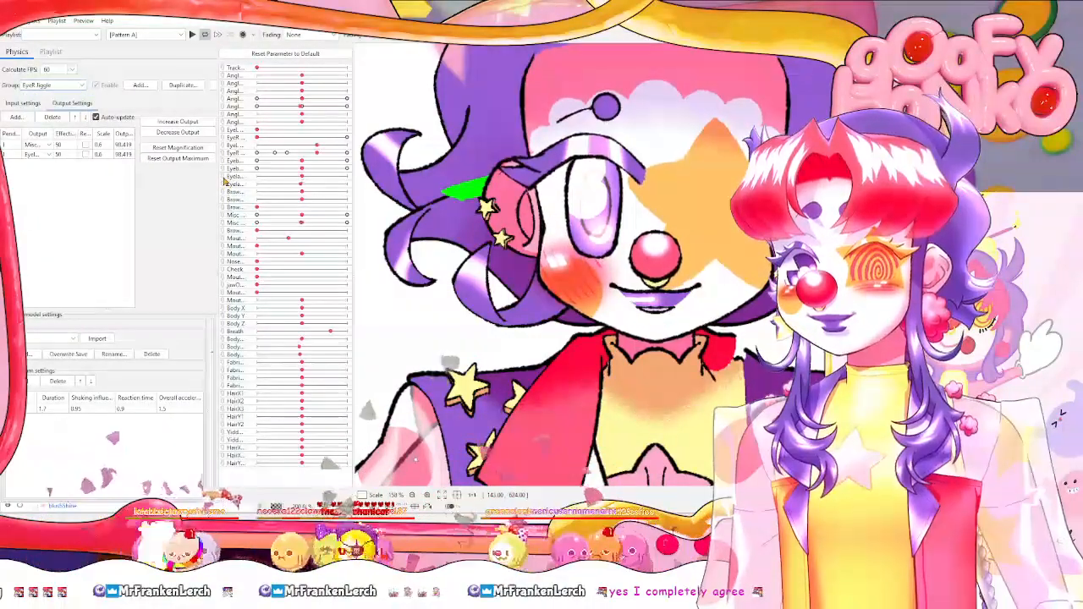
pyautogui.moveTo(218, 189); pyautogui.dragTo(298, 189)
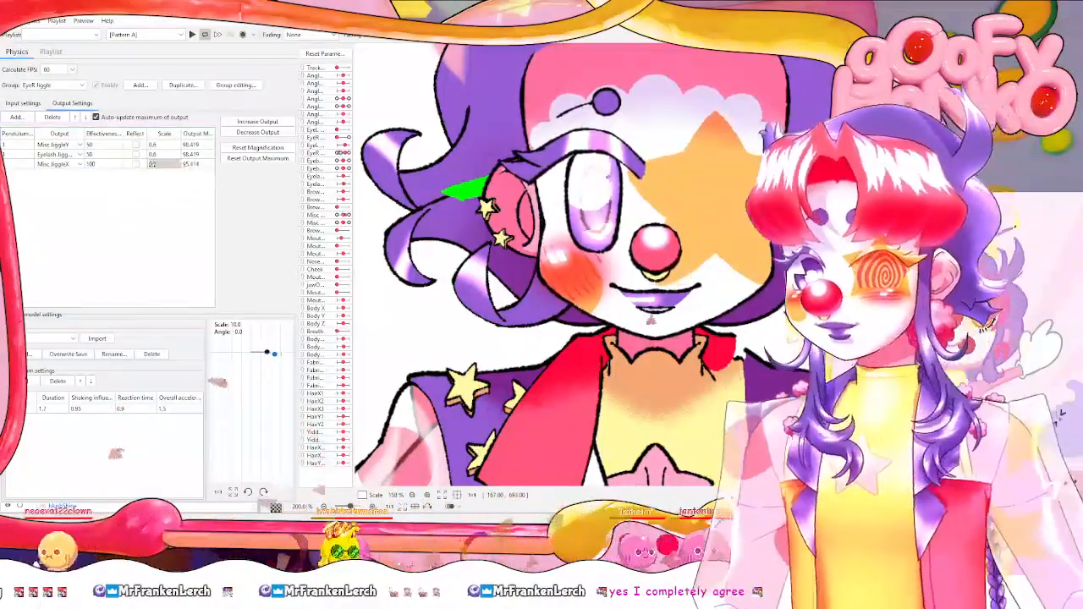
# Set the effectiveness of the Misc JiggleX output in the EyeR Jiggle physics group to 50.
pyautogui.doubleClick(92, 163)
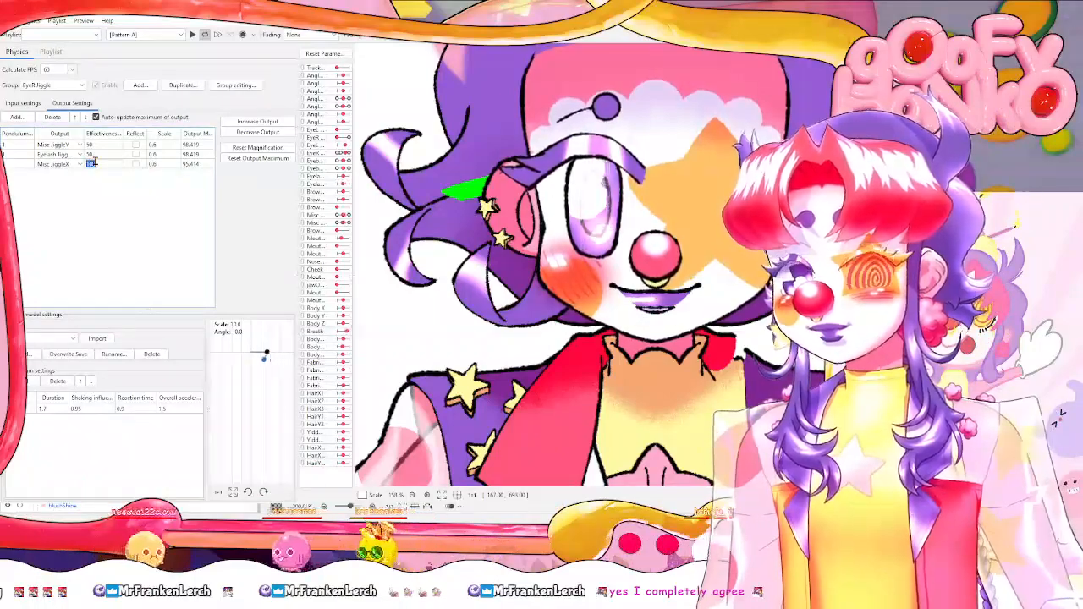
pyautogui.write('50')
pyautogui.press('Return')
pyautogui.scroll(3, 599, 159)
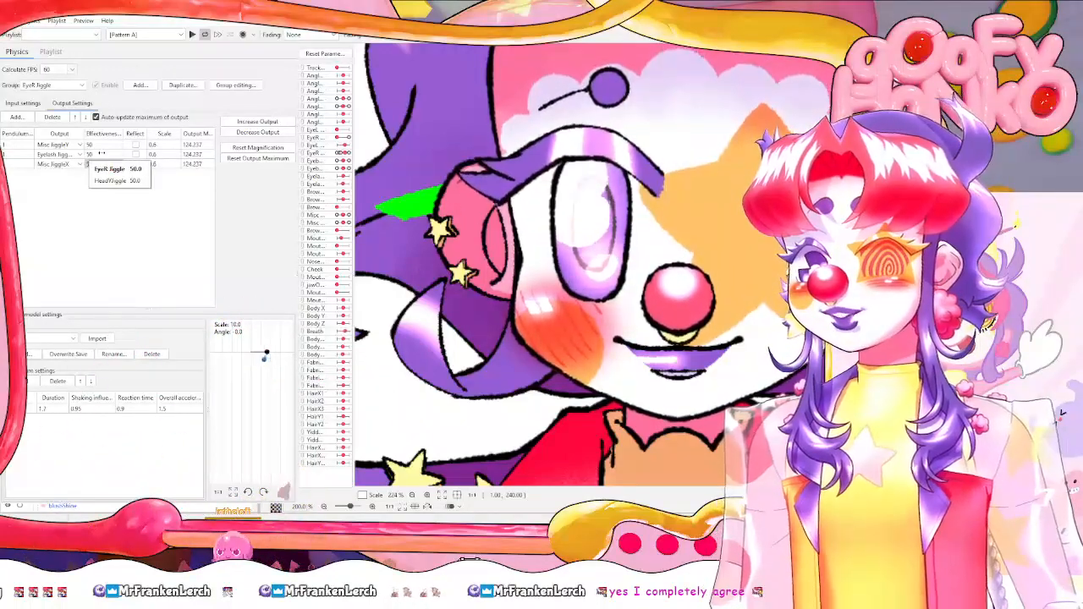
pyautogui.click(93, 163)
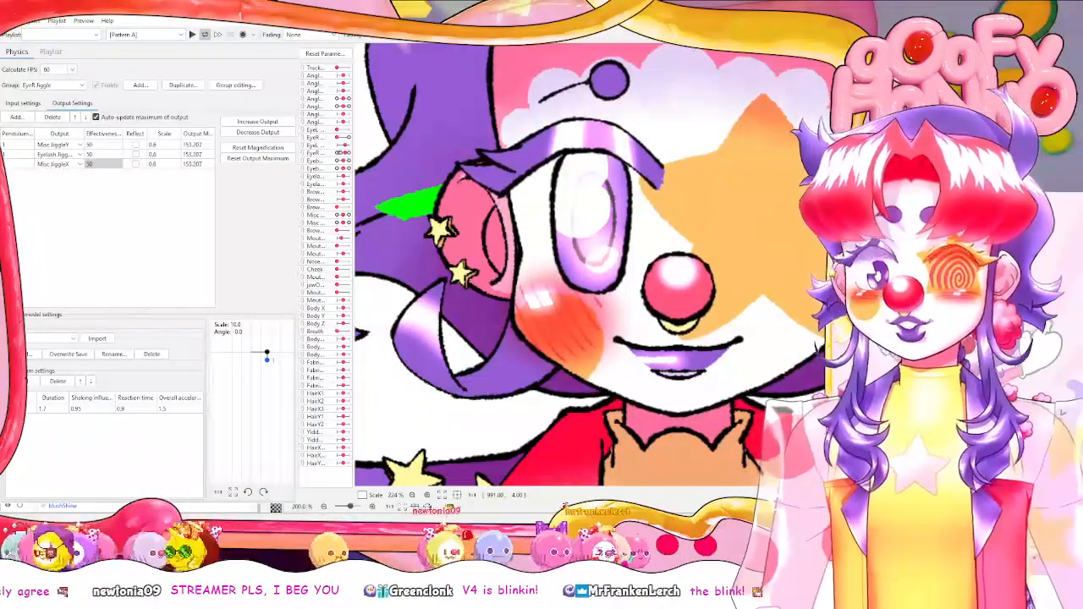
# Return to the modeling window and put the pupil line and pupil back meshes under pupilBlink into a new warp deformer named pupilJiggleXY.
pyautogui.hotkey('alt', 'Tab')
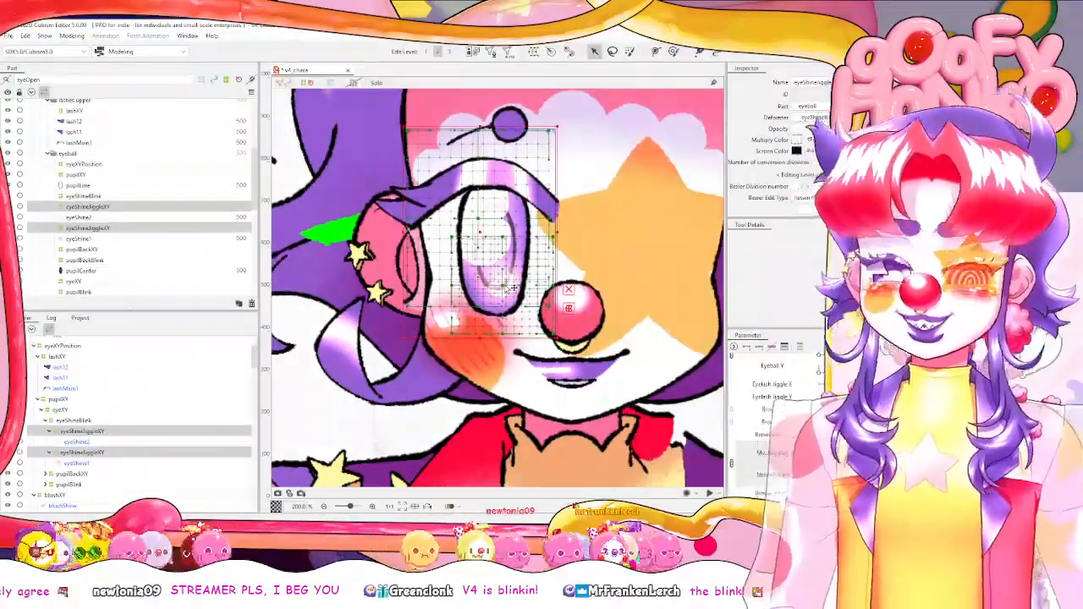
pyautogui.click(90, 484)
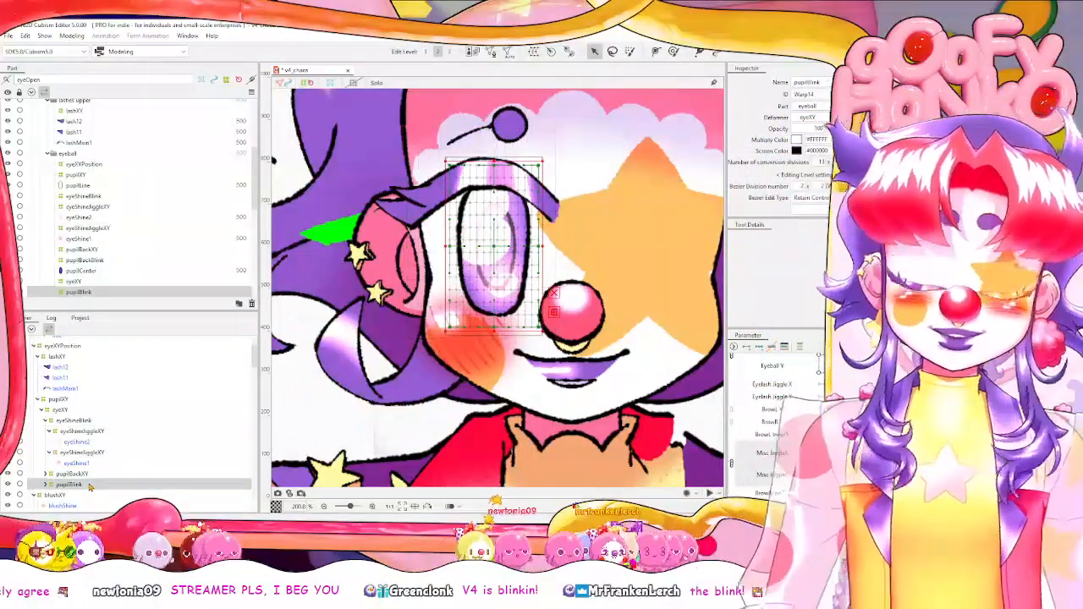
pyautogui.scroll(-1, 82, 474)
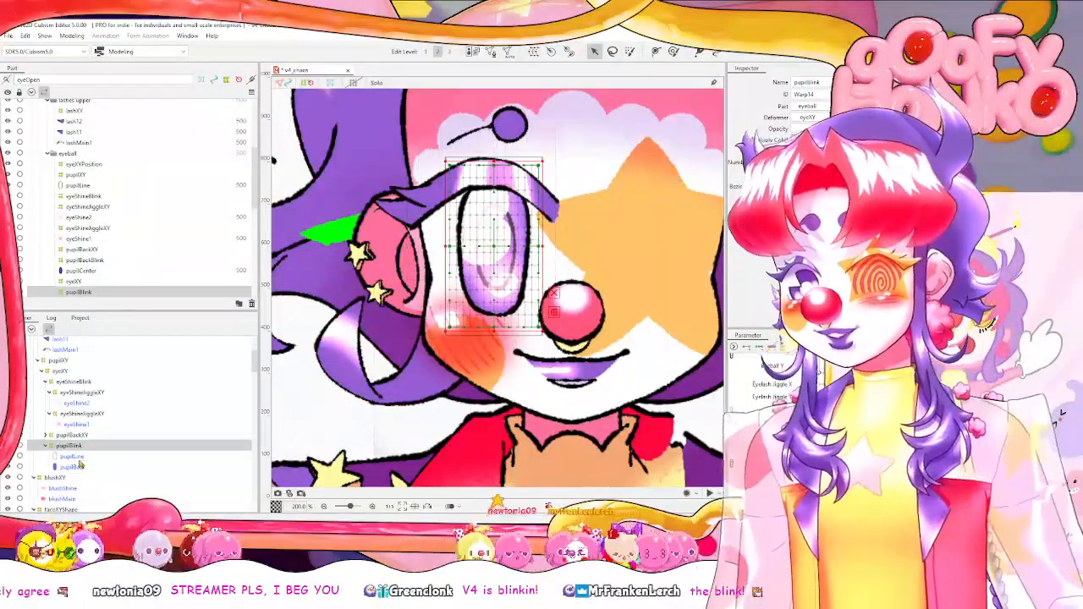
pyautogui.click(72, 456)
pyautogui.keyDown('ctrl'); pyautogui.click(72, 466); pyautogui.keyUp('ctrl')
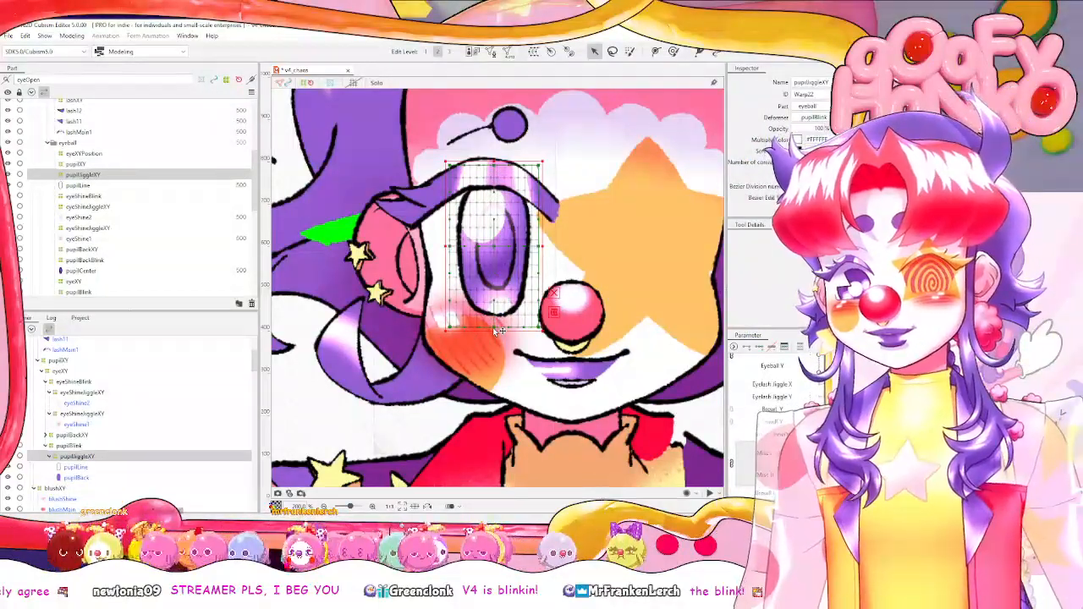
# Shape the pupilJiggleXY deformer's jiggle Y forms, stretching it taller and narrower at one extreme and squashing it shorter and wider at the other.
pyautogui.moveTo(494, 331); pyautogui.dragTo(494, 339)
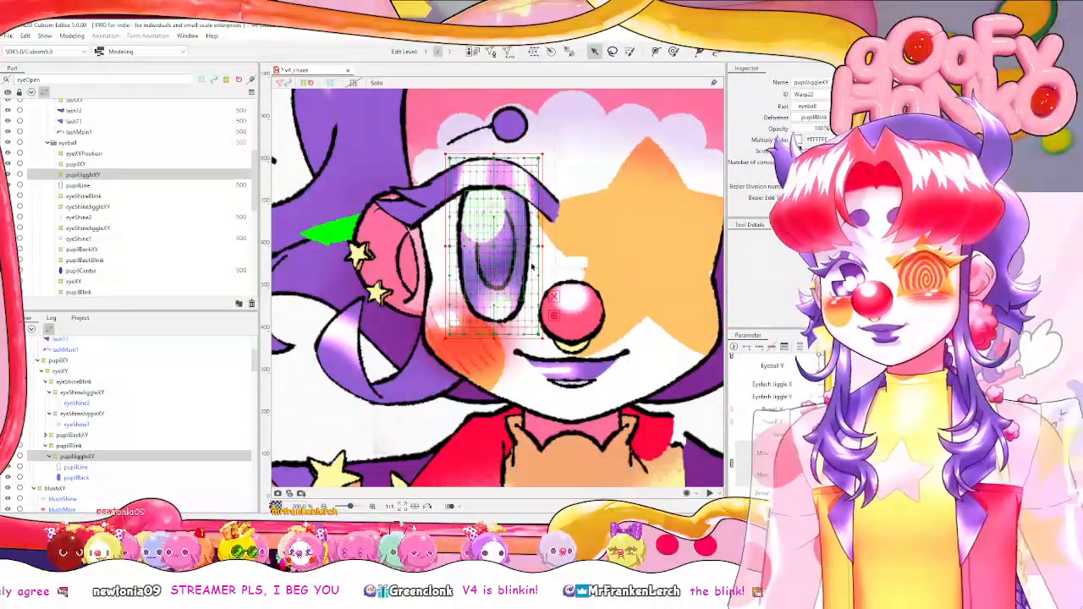
pyautogui.moveTo(542, 246); pyautogui.dragTo(537, 247)
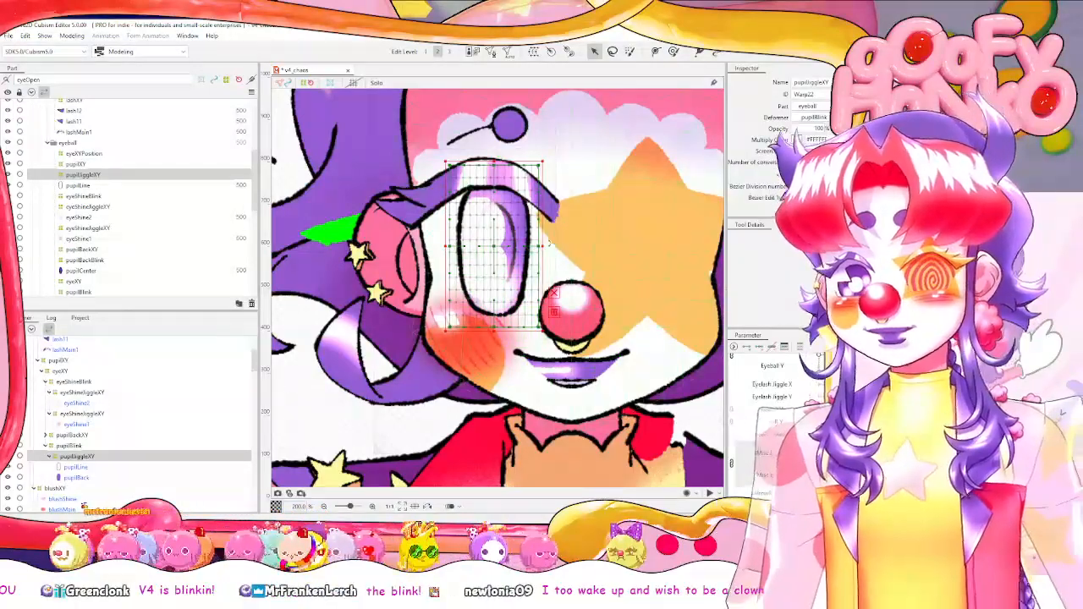
pyautogui.moveTo(546, 246); pyautogui.dragTo(554, 247)
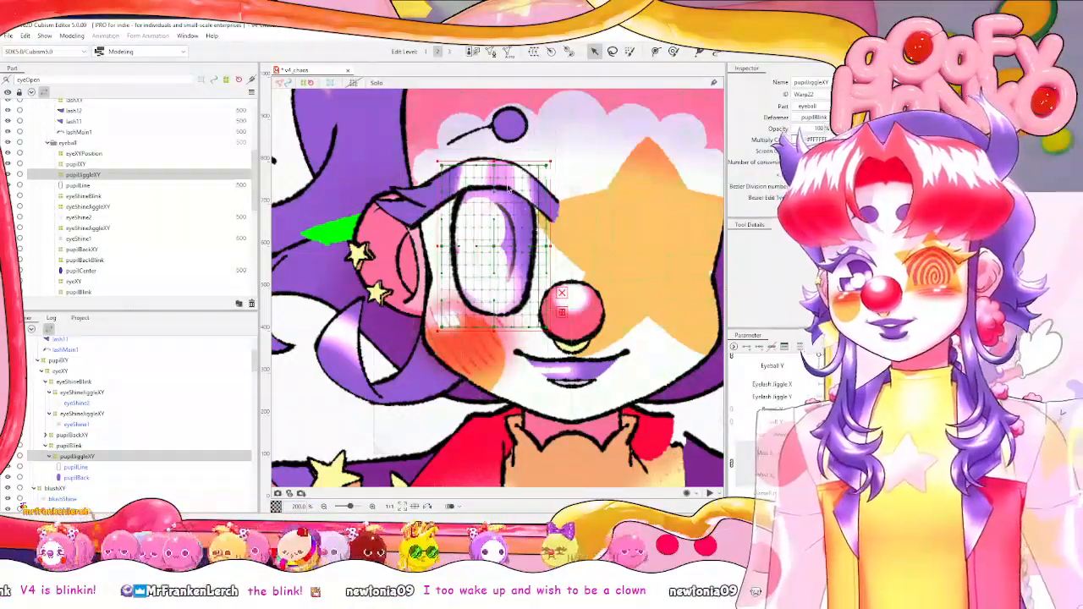
pyautogui.moveTo(494, 161); pyautogui.dragTo(495, 174)
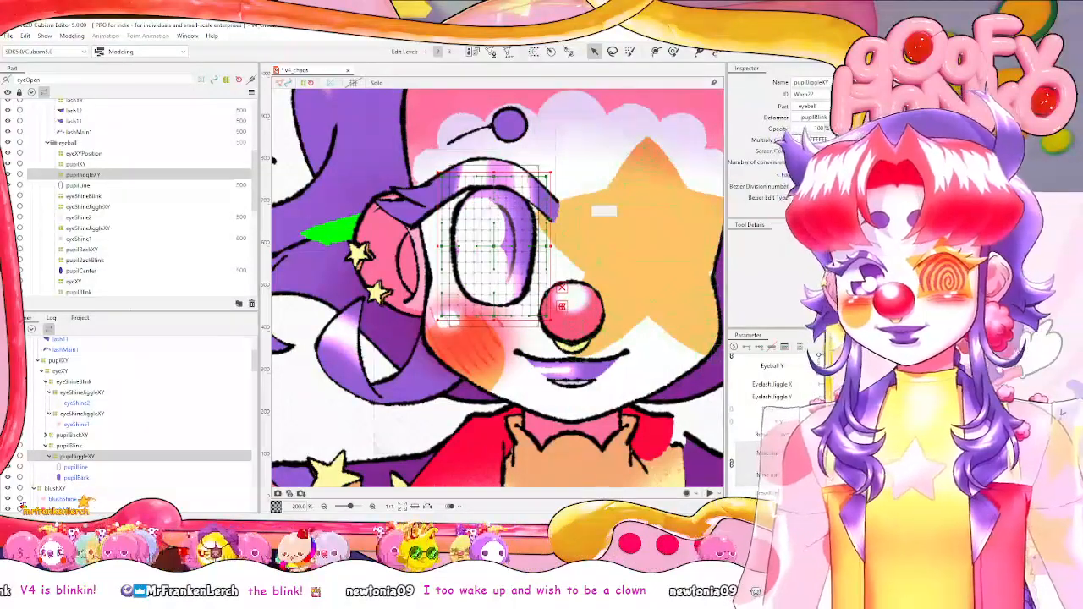
# Bend the middle of the pupilJiggleXY deformer sideways with a resized deform brush to shape its jiggle X form.
pyautogui.click(674, 51)
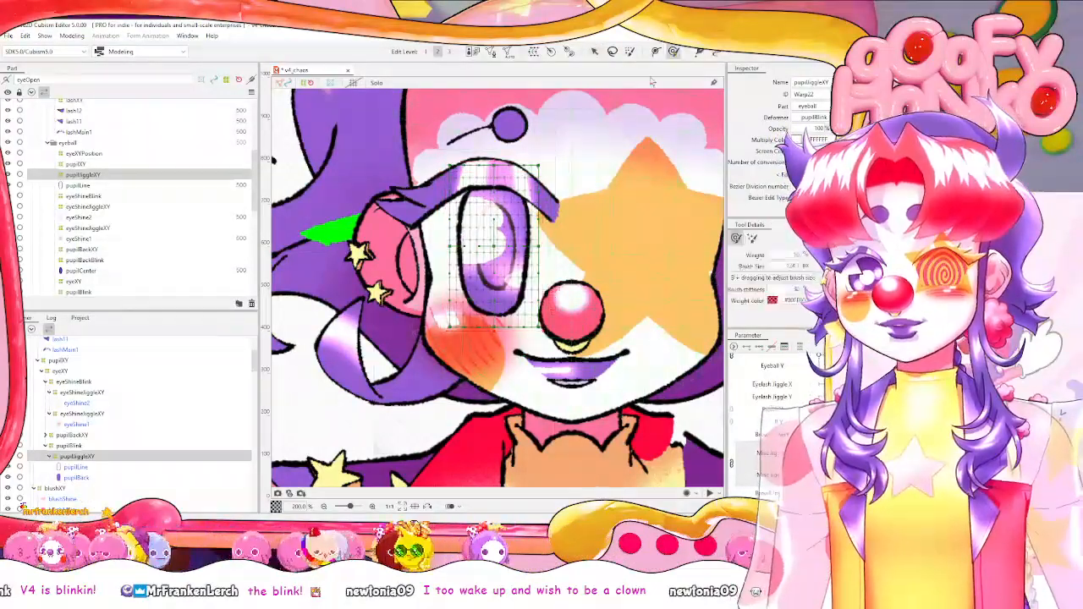
pyautogui.press('b')
pyautogui.moveTo(502, 272); pyautogui.dragTo(491, 271)
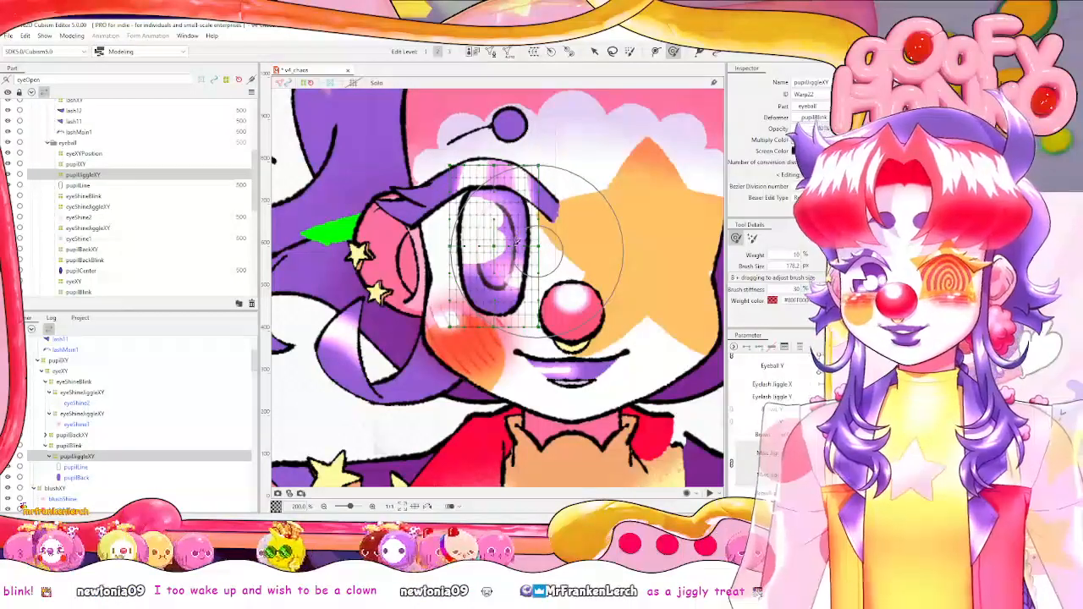
pyautogui.press('b')
pyautogui.moveTo(515, 244); pyautogui.dragTo(509, 252)
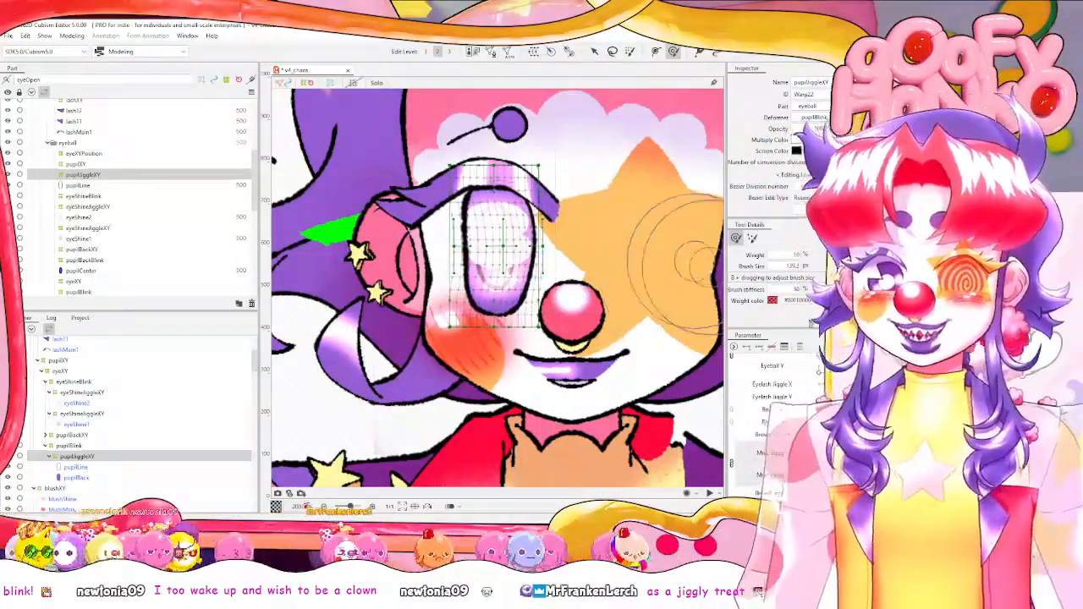
pyautogui.rightClick(762, 355)
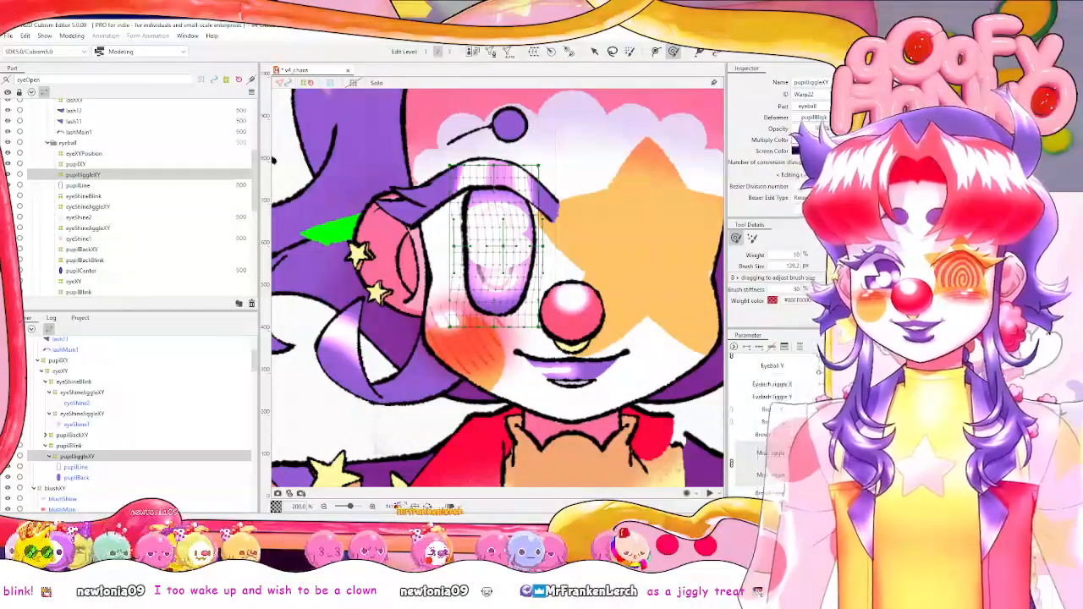
# Open the physics settings and preview how the pupil jiggles on the model.
pyautogui.click(74, 36)
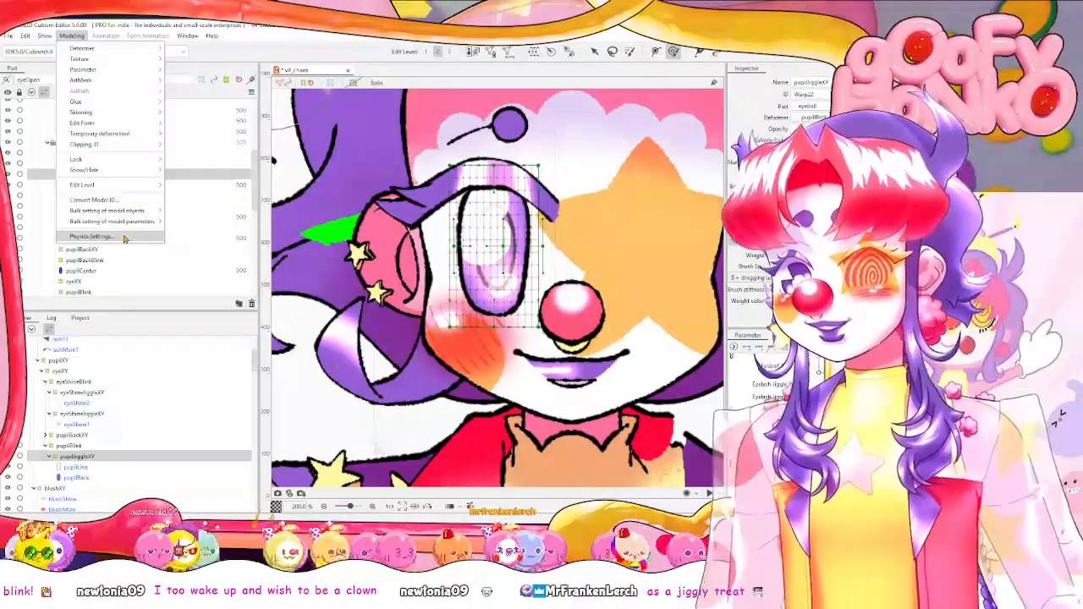
pyautogui.click(102, 234)
pyautogui.scroll(5, 650, 103)
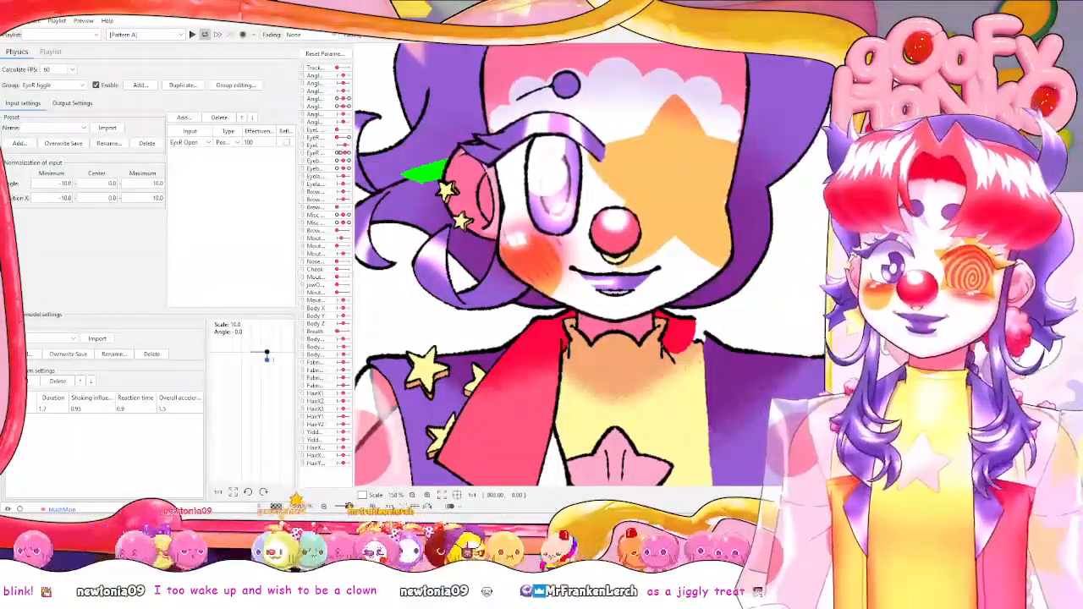
# Return to the modeling window and bulge both sides of the squashed pupilJiggleXY form outward with the deform brush.
pyautogui.hotkey('alt', 'Tab')
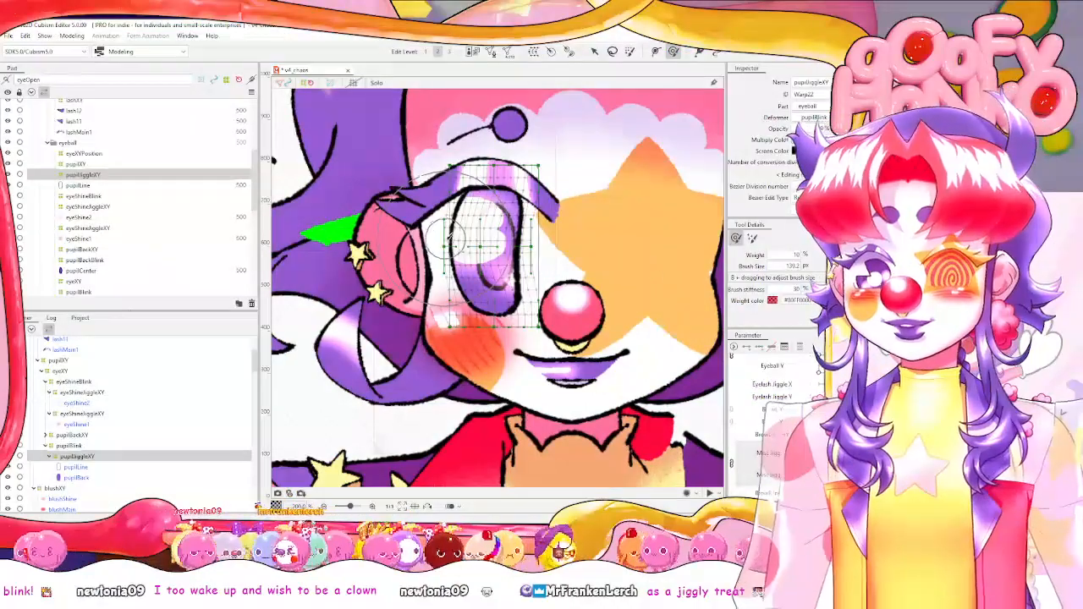
pyautogui.moveTo(462, 251); pyautogui.dragTo(414, 254)
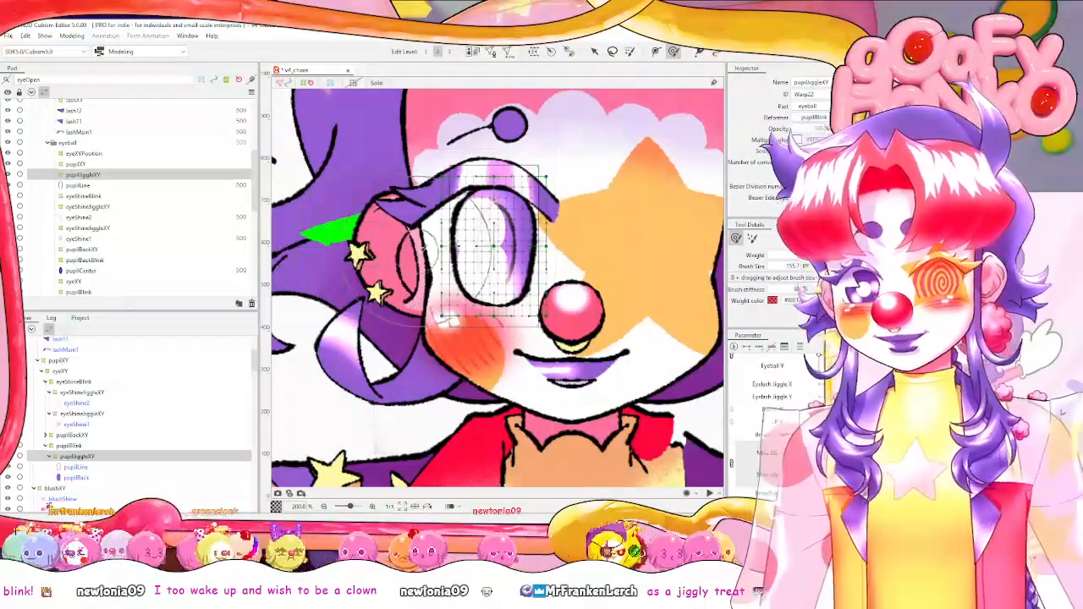
pyautogui.moveTo(428, 248); pyautogui.dragTo(350, 247)
pyautogui.moveTo(542, 248); pyautogui.dragTo(630, 249)
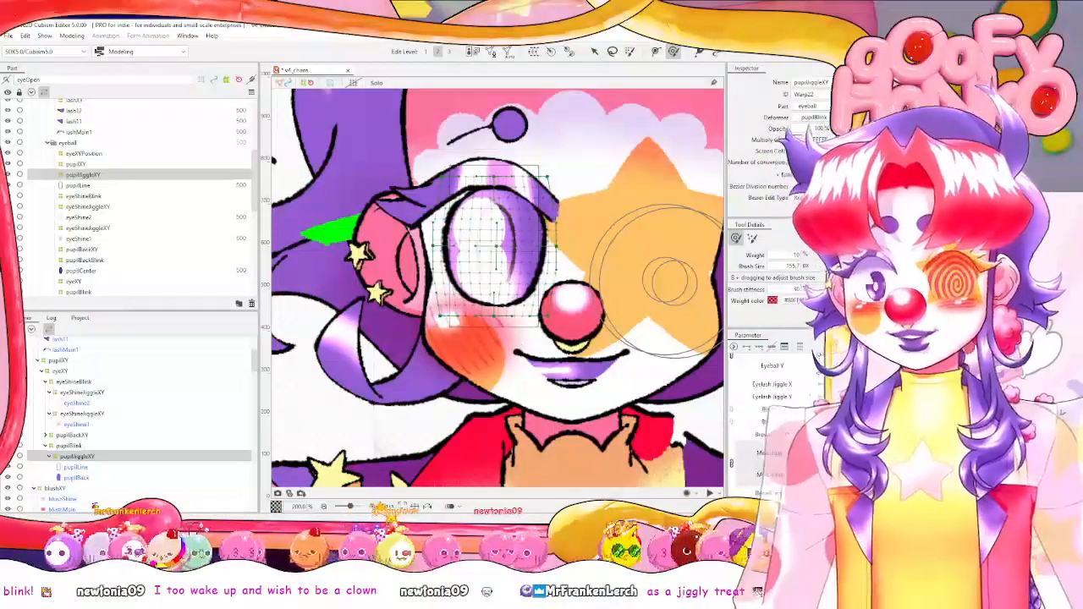
pyautogui.rightClick(764, 356)
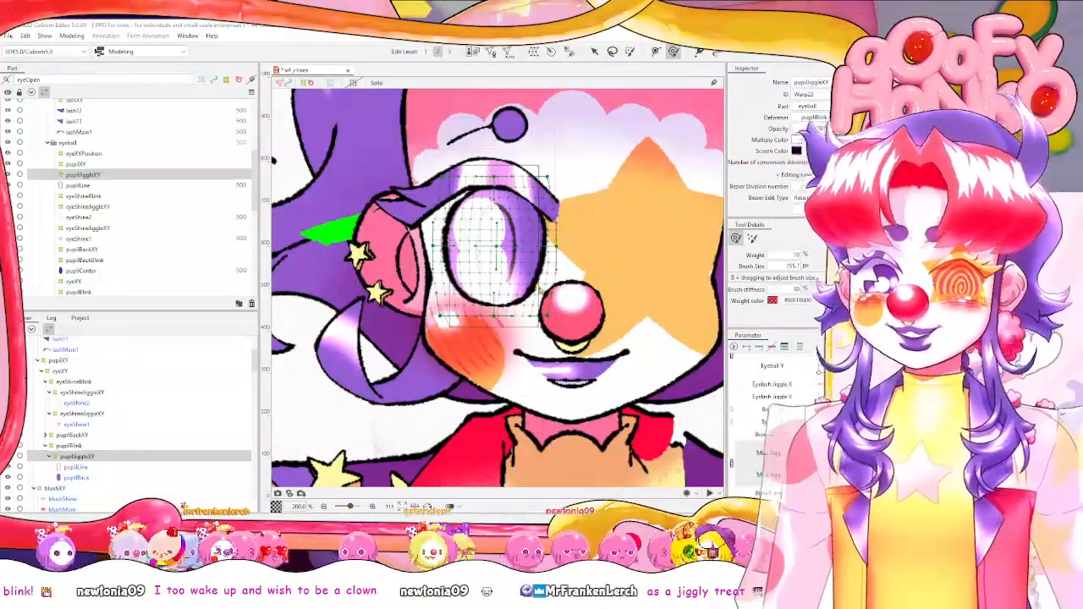
# Preview the pupil jiggle in the physics settings by swinging the model's head in several directions.
pyautogui.click(72, 36)
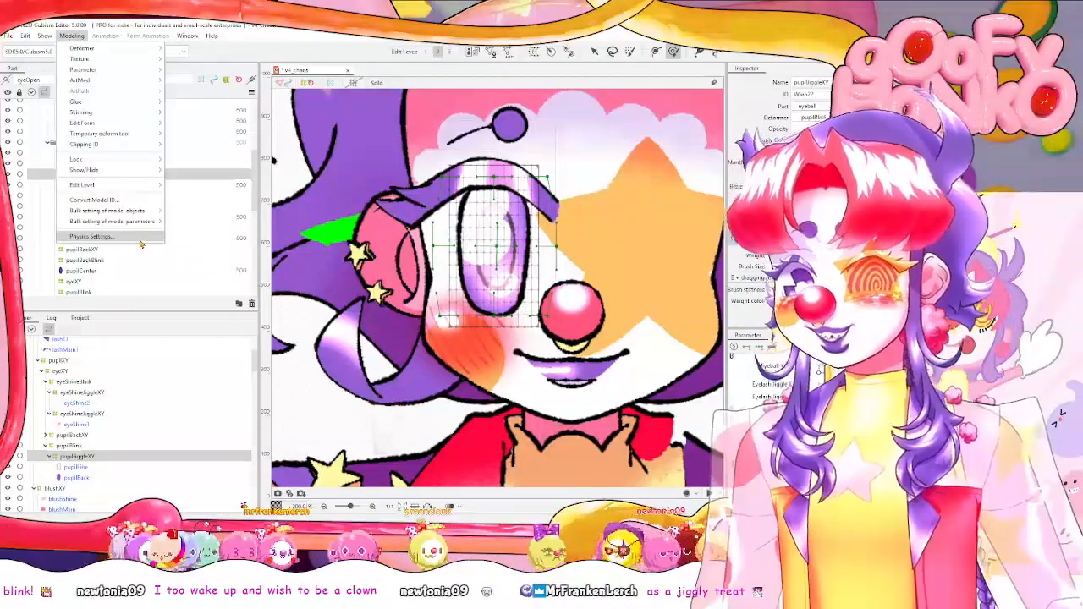
pyautogui.click(102, 236)
pyautogui.scroll(3, 641, 87)
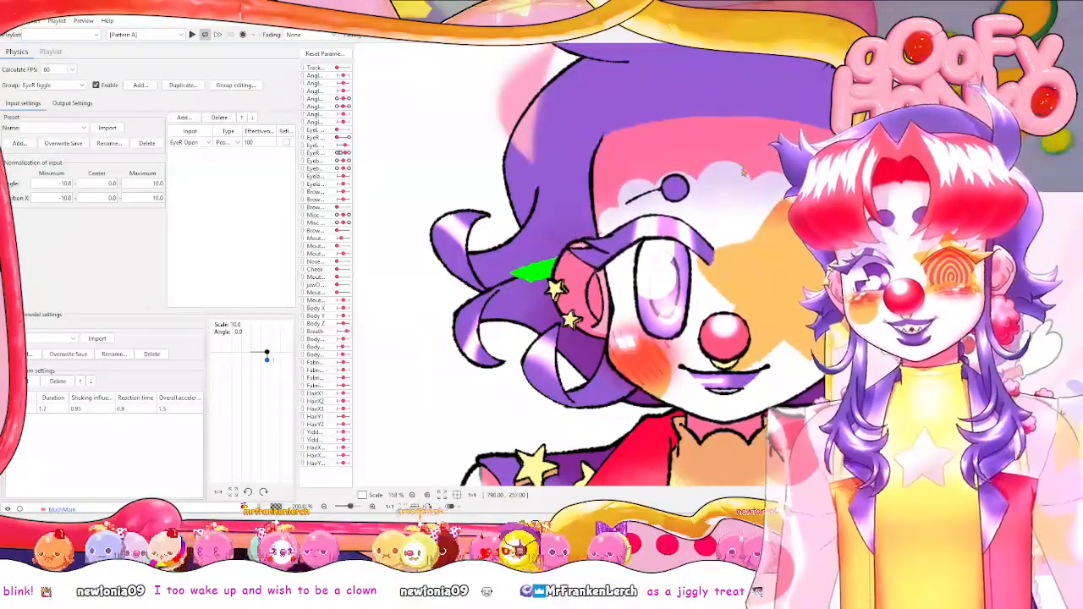
pyautogui.moveTo(744, 171); pyautogui.dragTo(392, 191)
pyautogui.moveTo(714, 244); pyautogui.dragTo(795, 356)
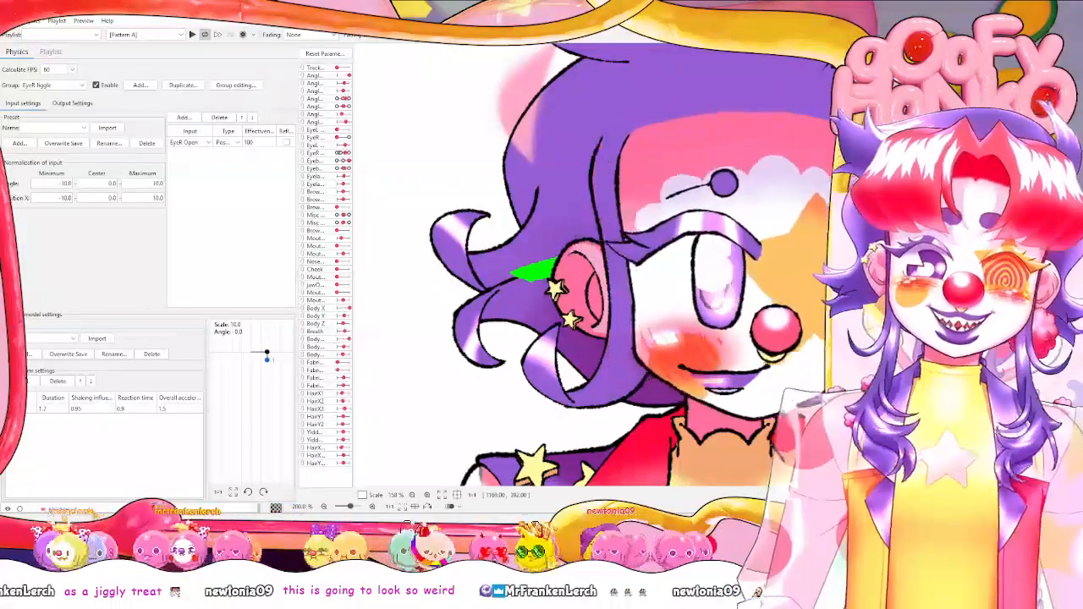
pyautogui.moveTo(759, 243); pyautogui.dragTo(896, 241)
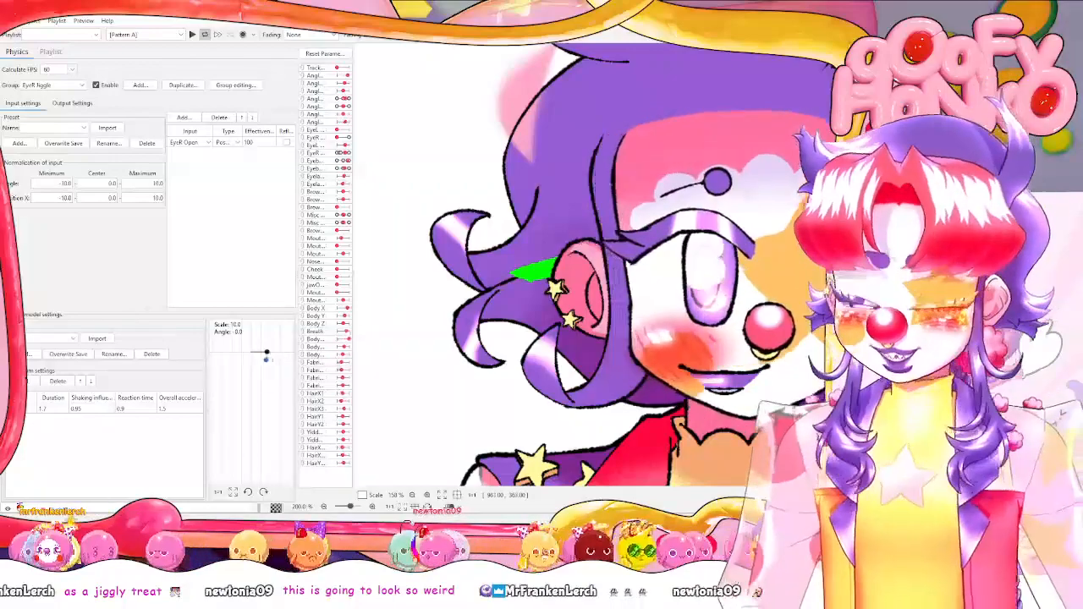
pyautogui.moveTo(763, 201); pyautogui.dragTo(357, 347)
pyautogui.moveTo(581, 246); pyautogui.dragTo(728, 245)
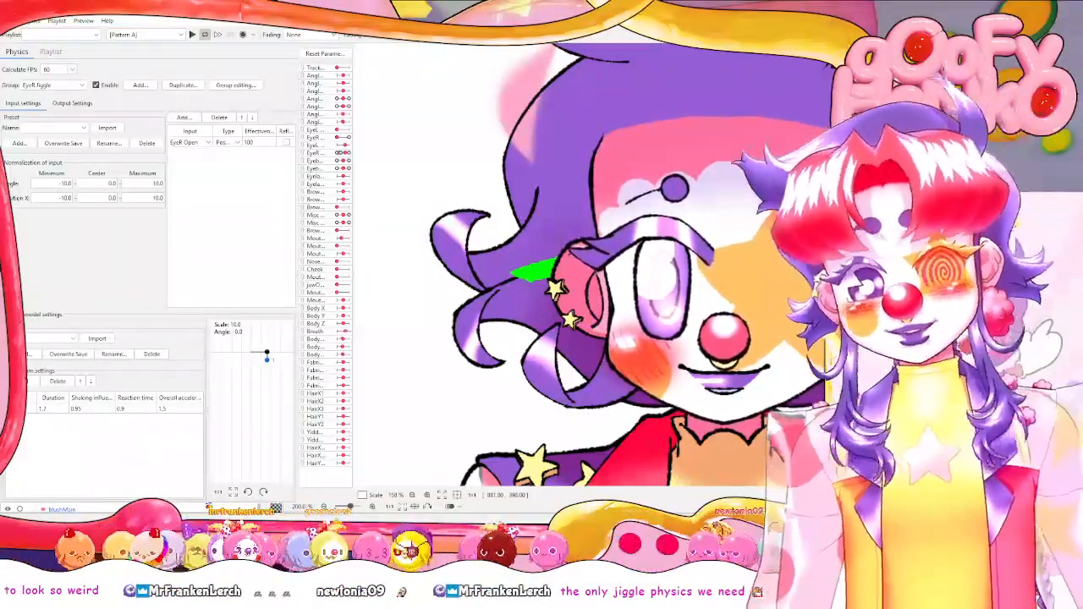
pyautogui.moveTo(650, 235); pyautogui.dragTo(897, 195)
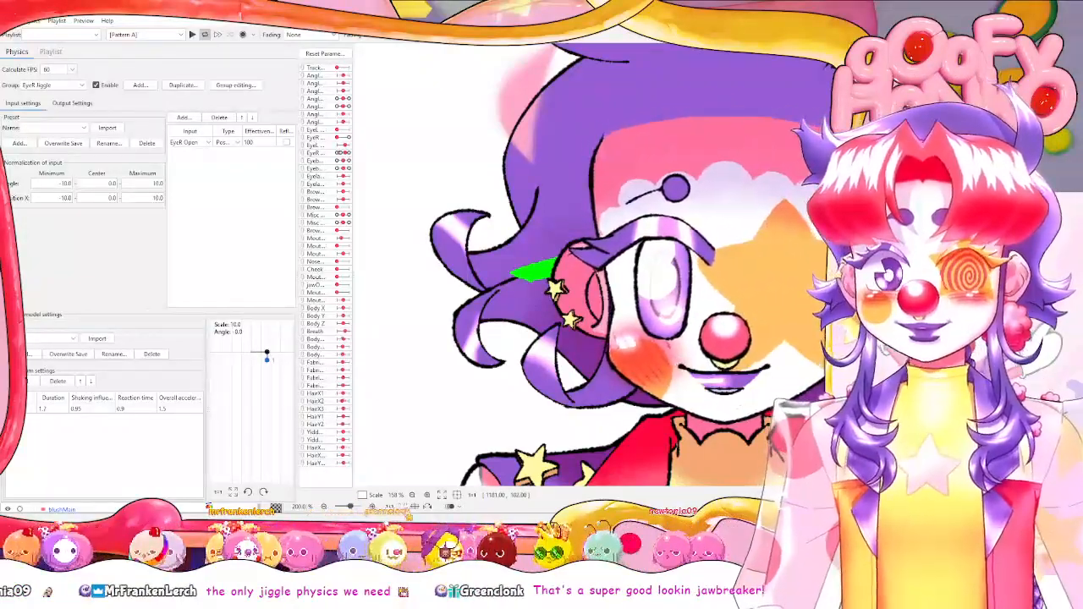
# Return to the modeling window, check the forms of the pupilJiggleXY deformer and save the model.
pyautogui.hotkey('alt', 'Tab')
pyautogui.scroll(-5, 774, 398)
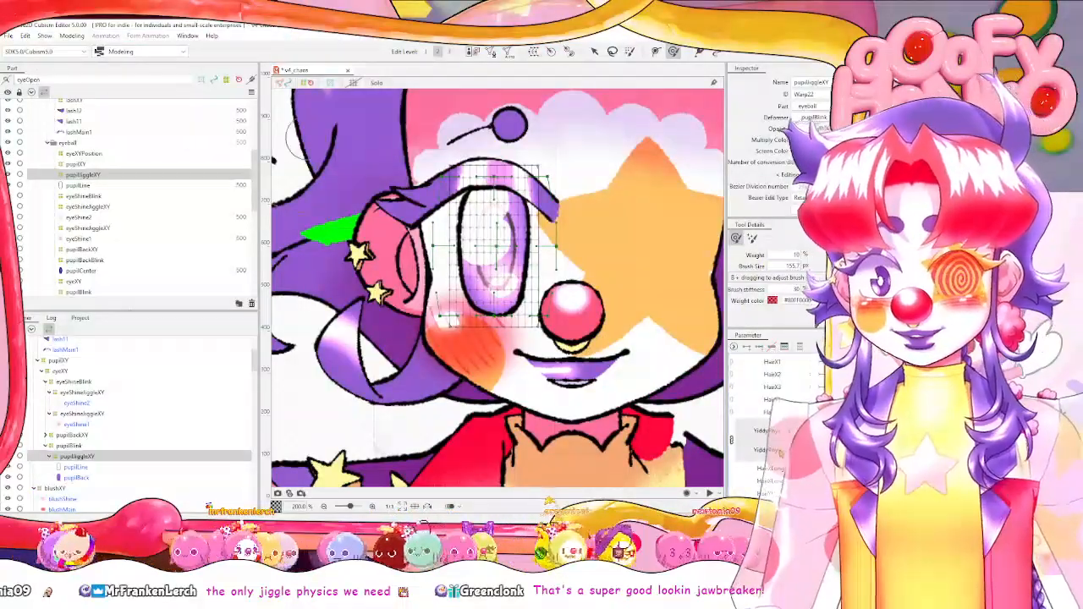
pyautogui.scroll(2, 775, 397)
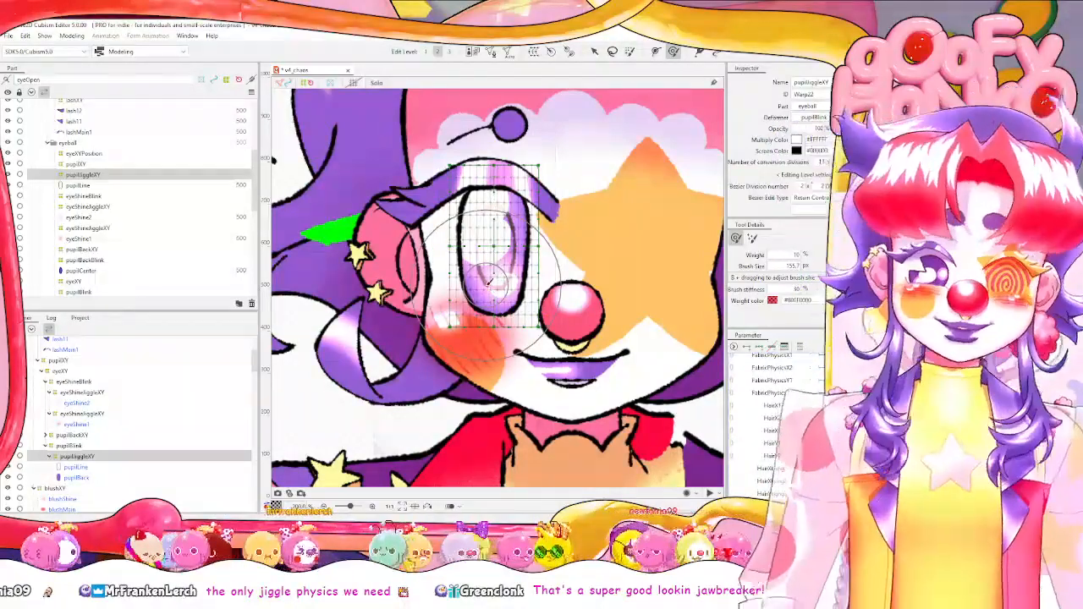
pyautogui.click(488, 288)
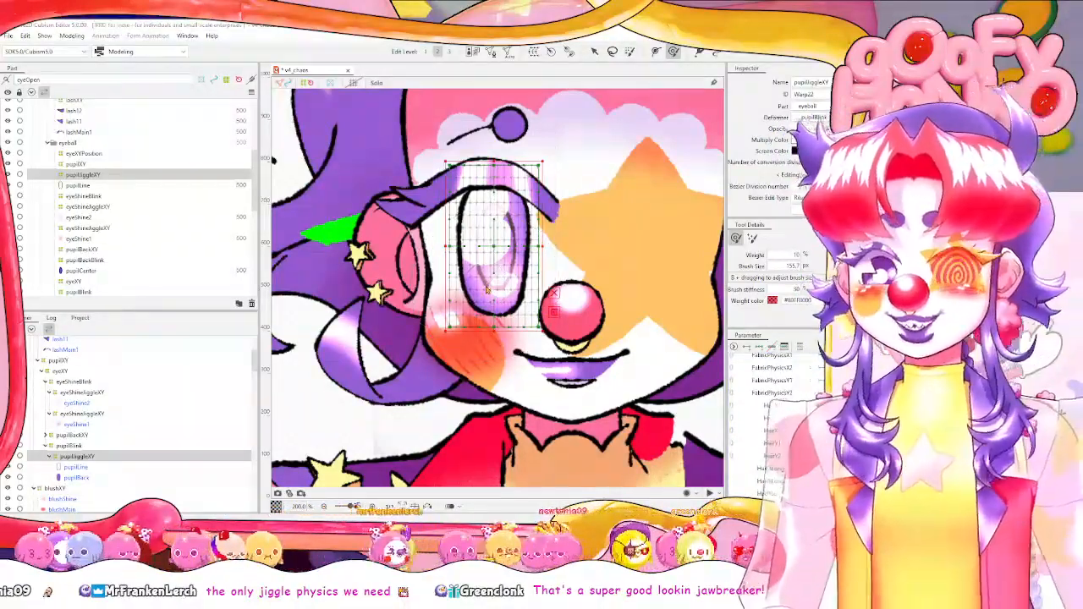
pyautogui.click(489, 283)
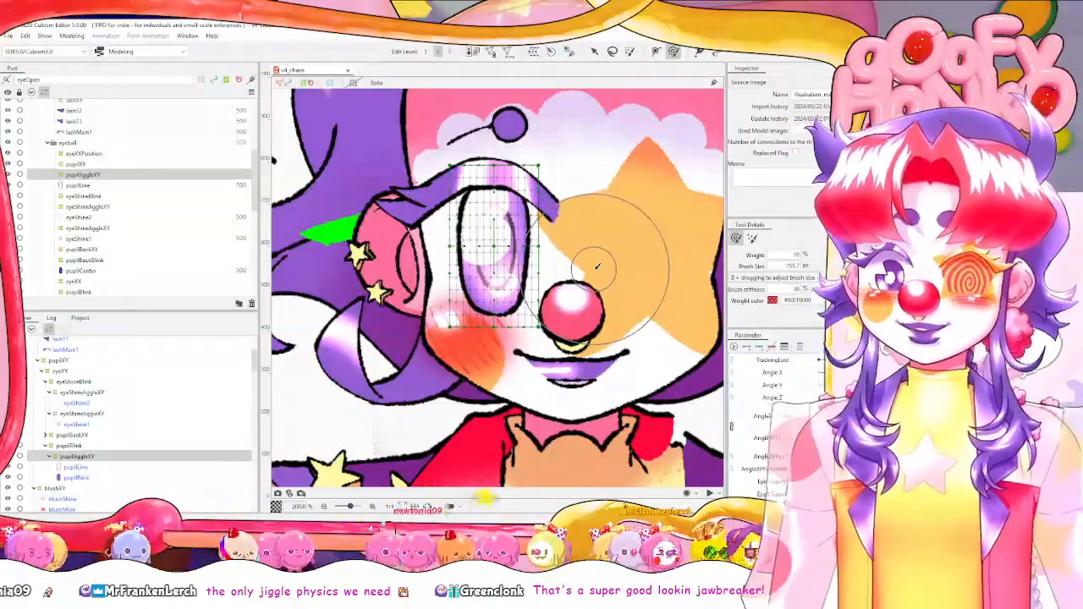
# Locate the mouth on the model and select its four lip meshes, from lipTop through lipBottomColor.
pyautogui.scroll(1, 663, 273)
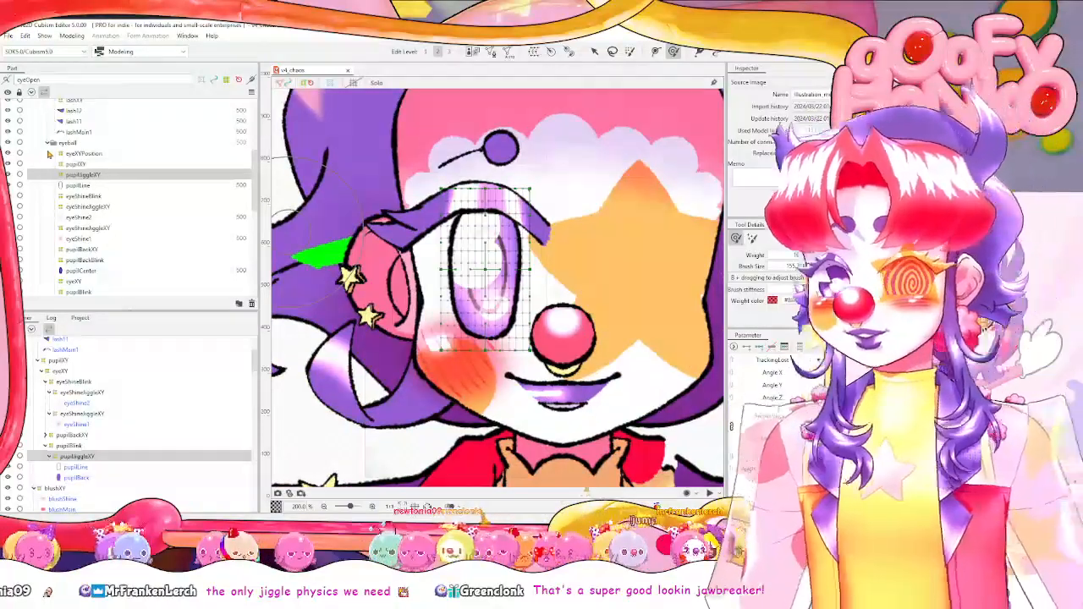
pyautogui.scroll(4, 56, 154)
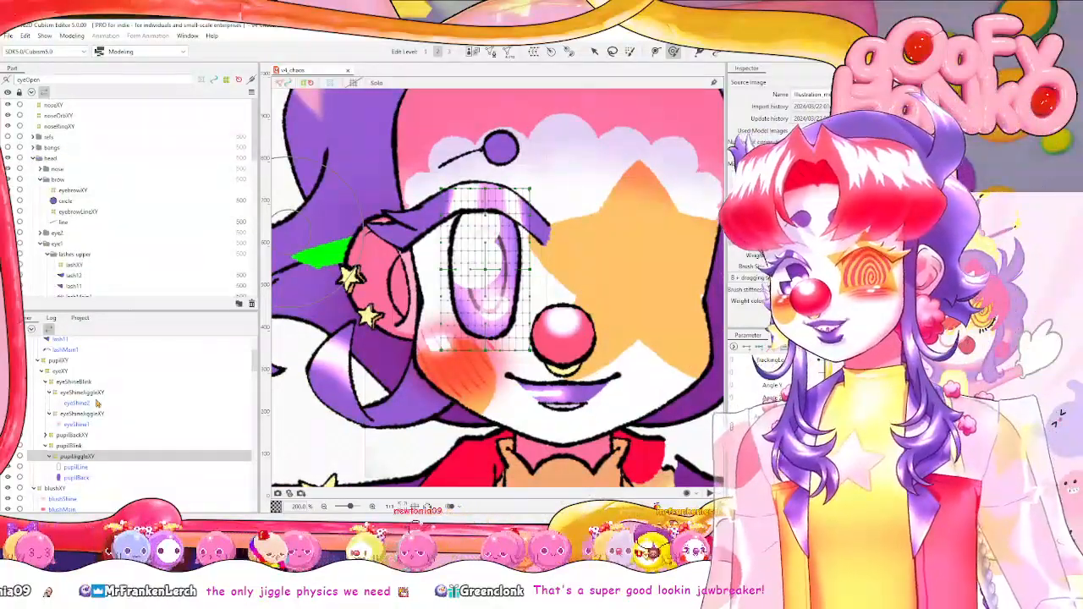
pyautogui.scroll(4, 95, 474)
pyautogui.scroll(-10, 96, 262)
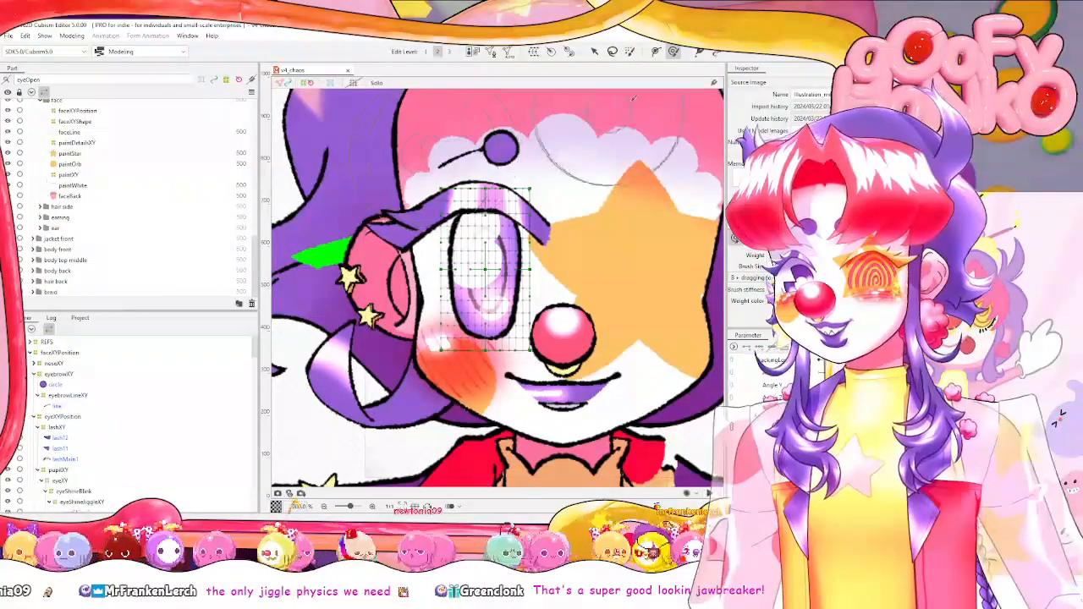
pyautogui.press('v')
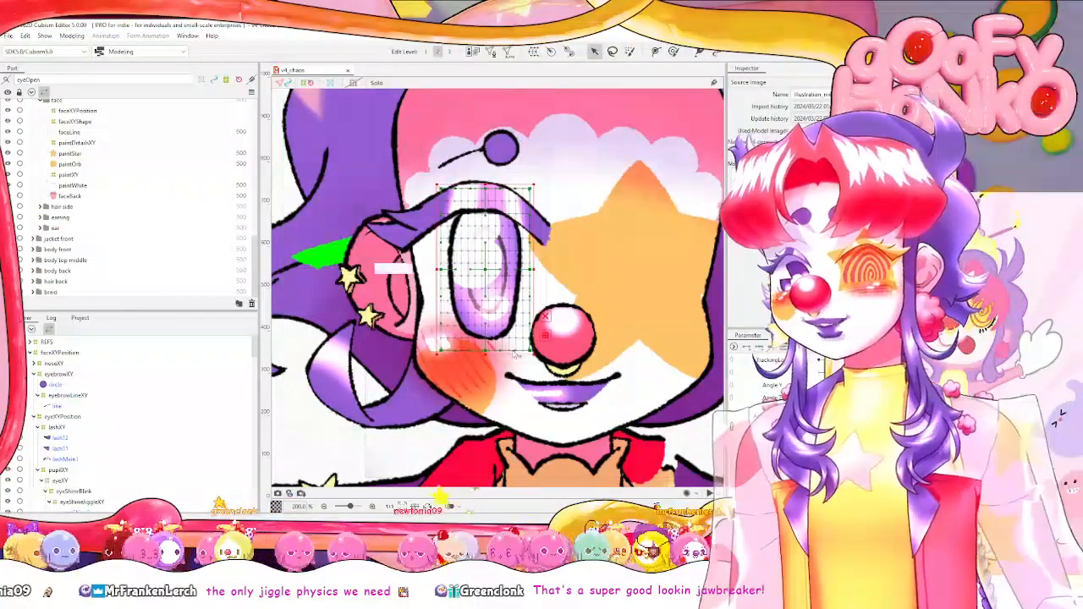
pyautogui.click(544, 396)
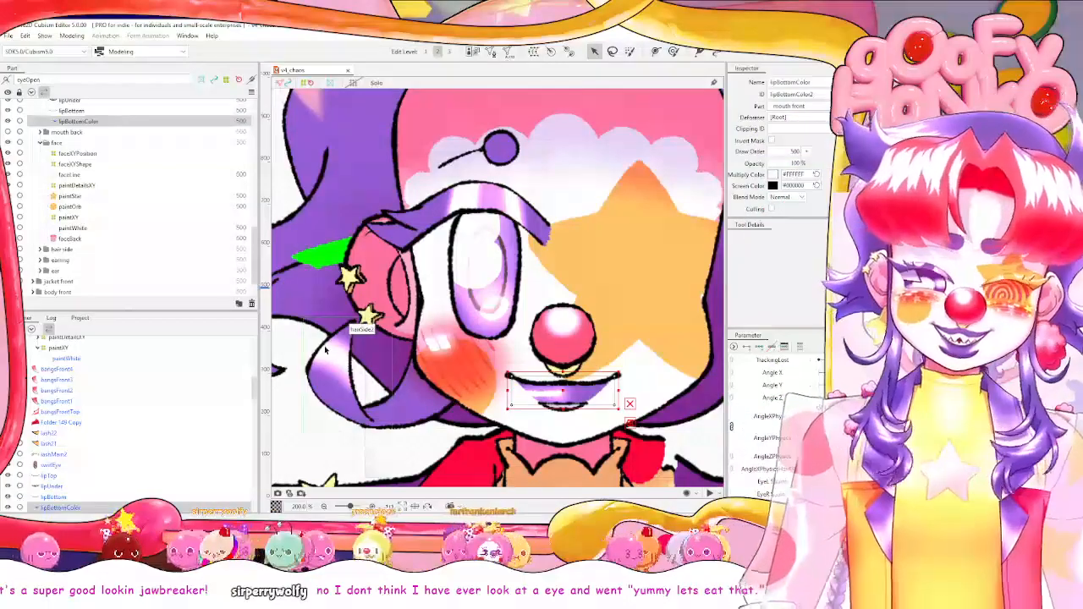
pyautogui.scroll(-2, 93, 373)
pyautogui.scroll(-2, 75, 414)
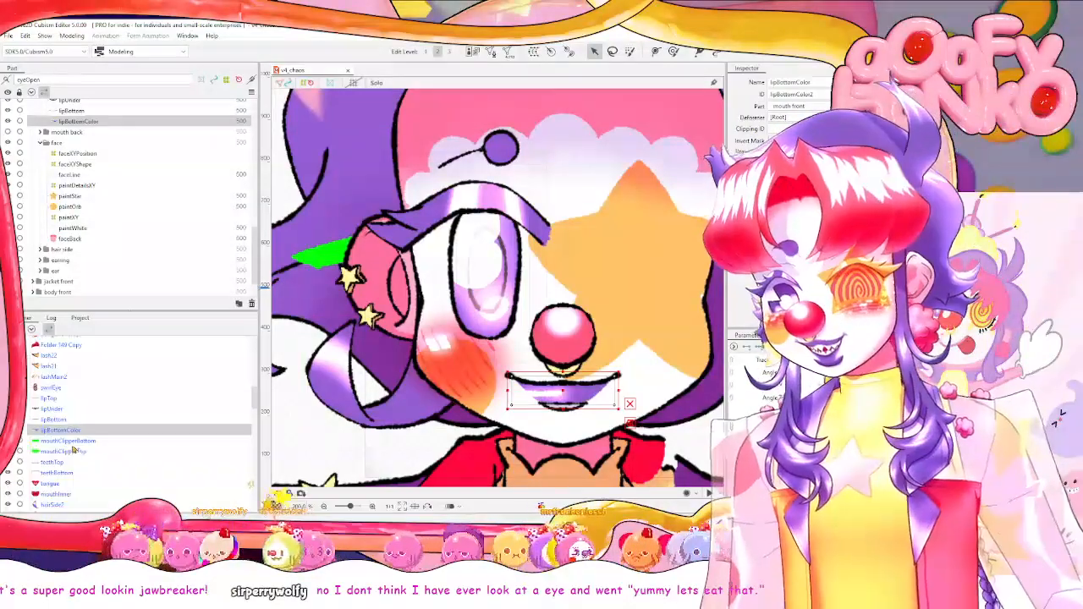
pyautogui.click(53, 409)
pyautogui.keyDown('shift'); pyautogui.click(73, 431); pyautogui.keyUp('shift')
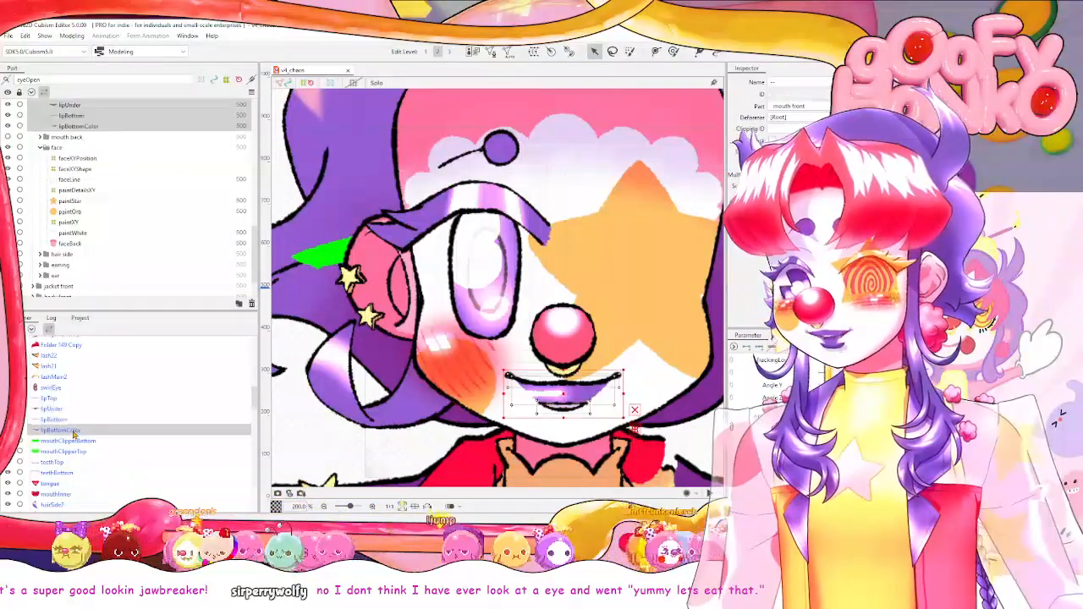
pyautogui.click(62, 400)
pyautogui.keyDown('shift'); pyautogui.click(73, 432); pyautogui.keyUp('shift')
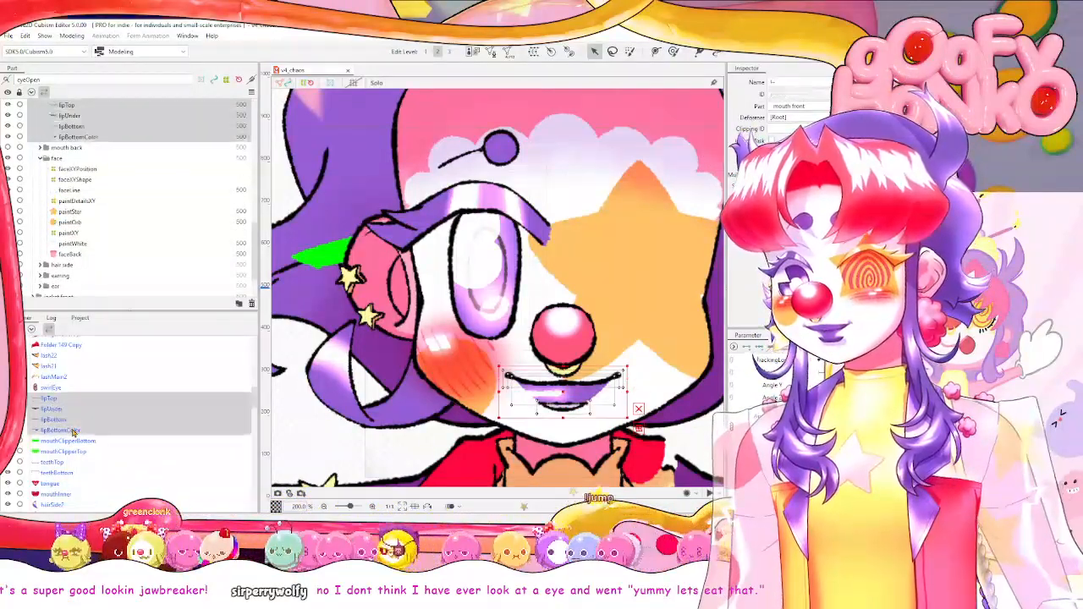
# Extend the selection through mouthInner and create a warp deformer named mouthAllXY around all the mouth parts.
pyautogui.scroll(-2, 74, 432)
pyautogui.keyDown('shift'); pyautogui.click(65, 457); pyautogui.keyUp('shift')
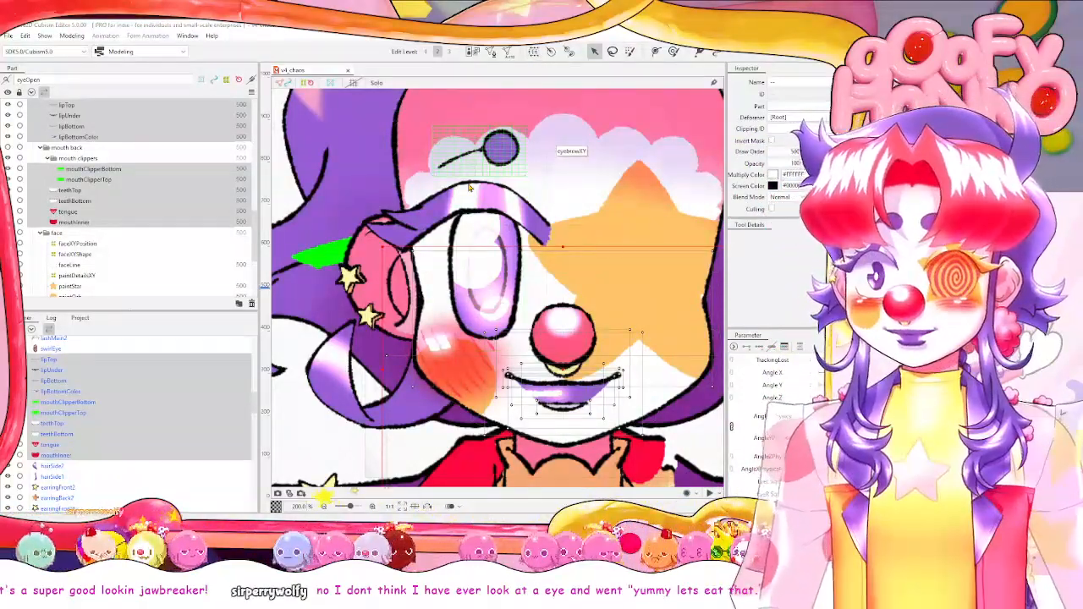
pyautogui.click(480, 380)
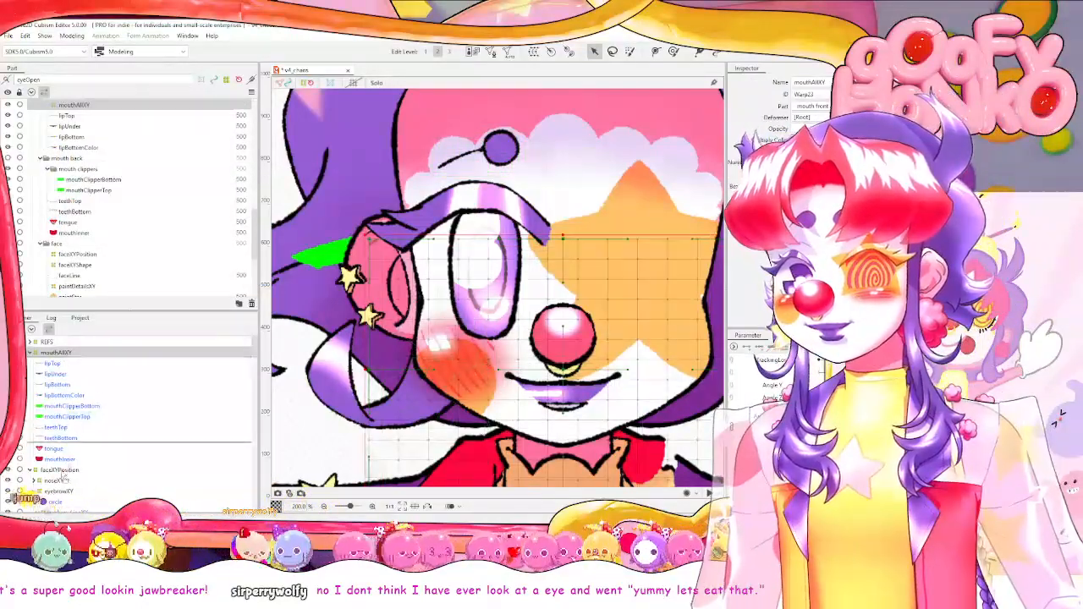
# Parent the mouthAllXY deformer to faceXYPosition and check the mouth with the head turned fully sideways.
pyautogui.scroll(5, 66, 476)
pyautogui.click(818, 428)
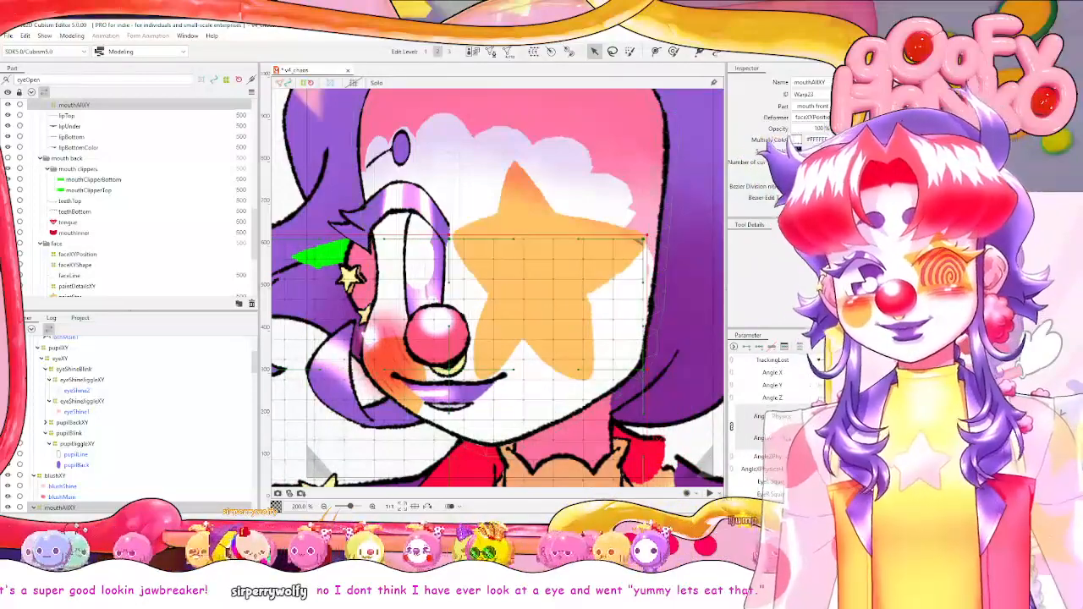
pyautogui.click(619, 341)
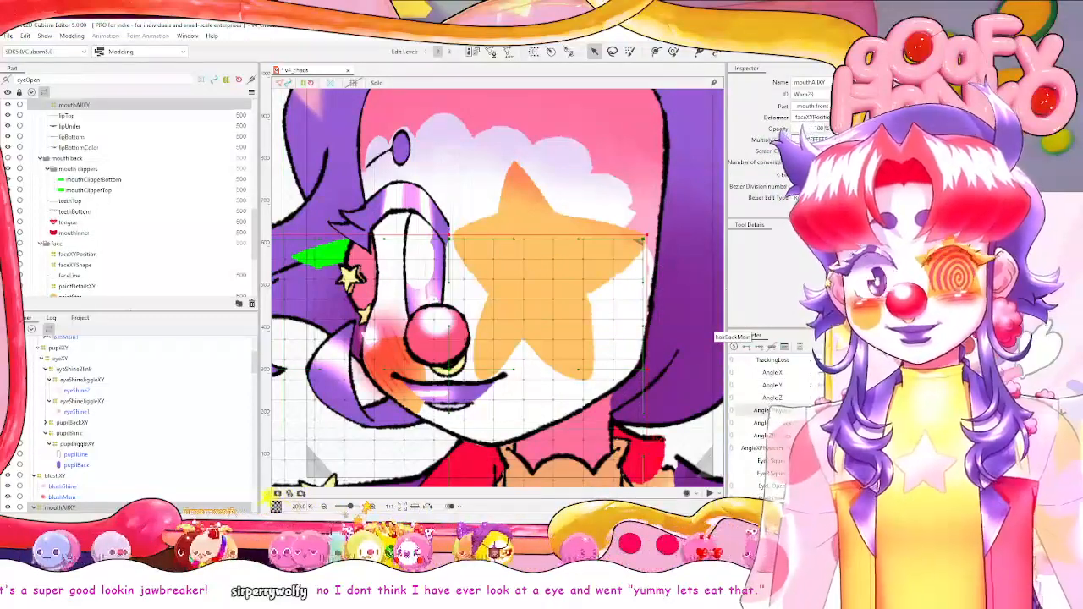
pyautogui.rightClick(761, 358)
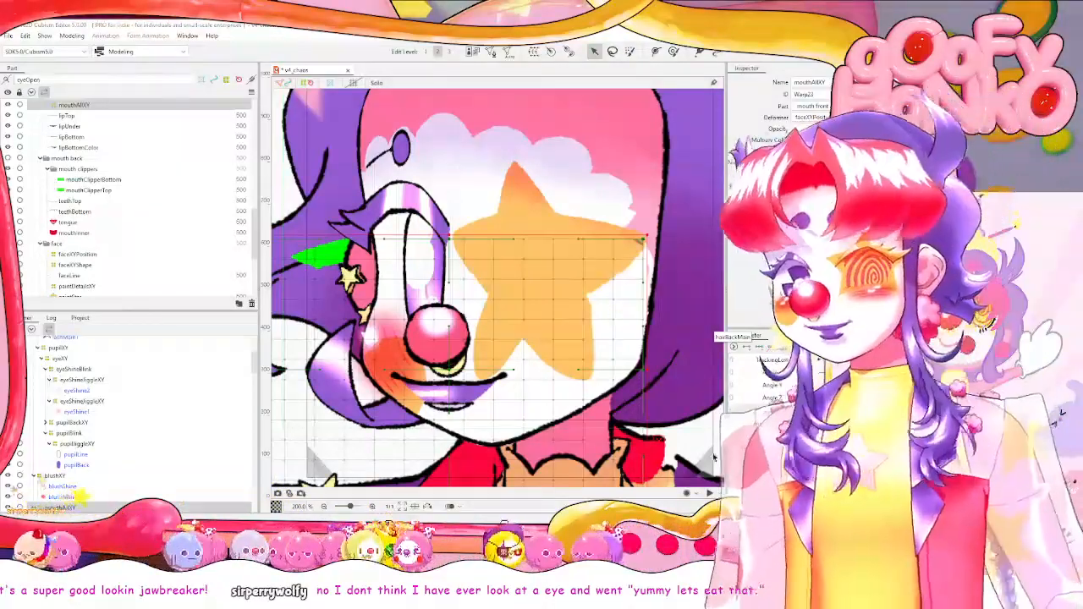
# Tilt the head fully down and nudge the mouthAllXY deformer downward until the mouth sits below the nose.
pyautogui.moveTo(814, 423)
pyautogui.mouseDown()
pyautogui.moveTo(859, 423)
pyautogui.moveTo(814, 422)
pyautogui.mouseUp()
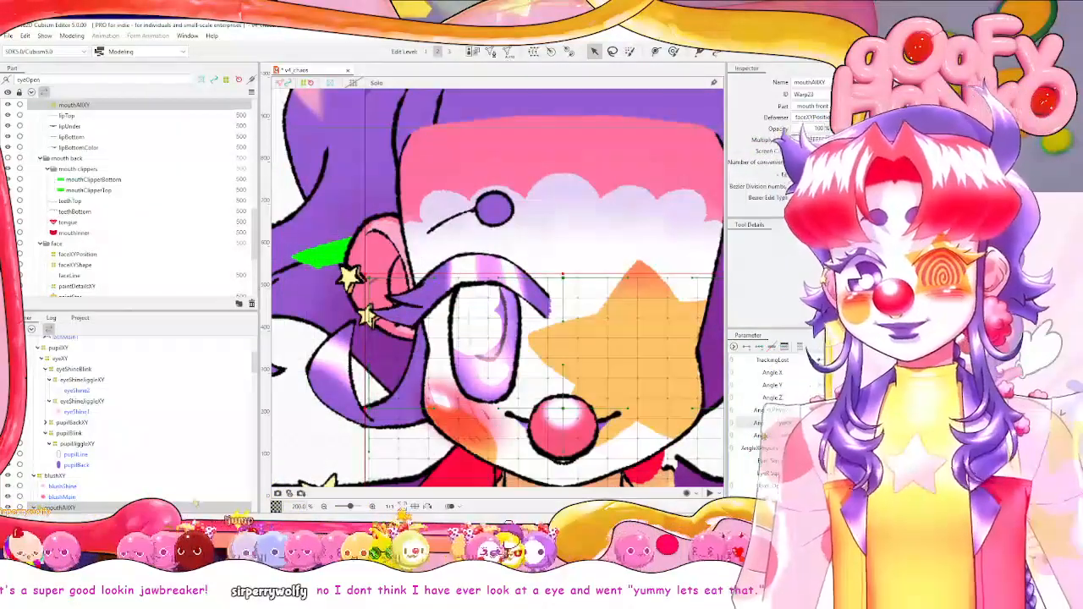
pyautogui.scroll(3, 565, 277)
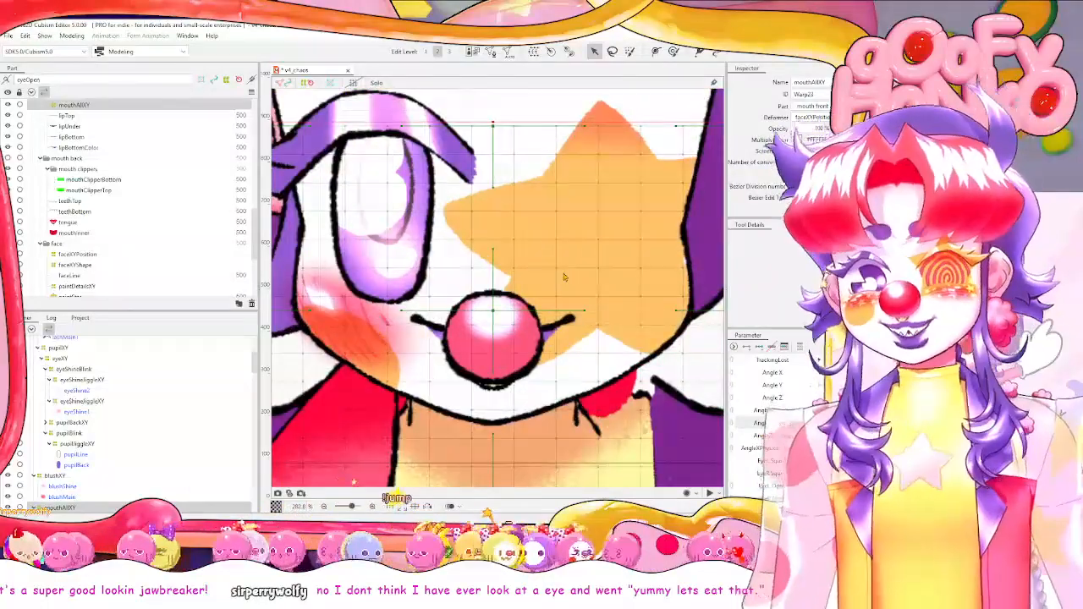
pyautogui.press('Down')
pyautogui.press('Down')
pyautogui.press('Down')
pyautogui.press('Down')
pyautogui.press('Down')
pyautogui.press('Down')
pyautogui.press('Down')
pyautogui.press('Down')
pyautogui.press('Down')
pyautogui.press('Down')
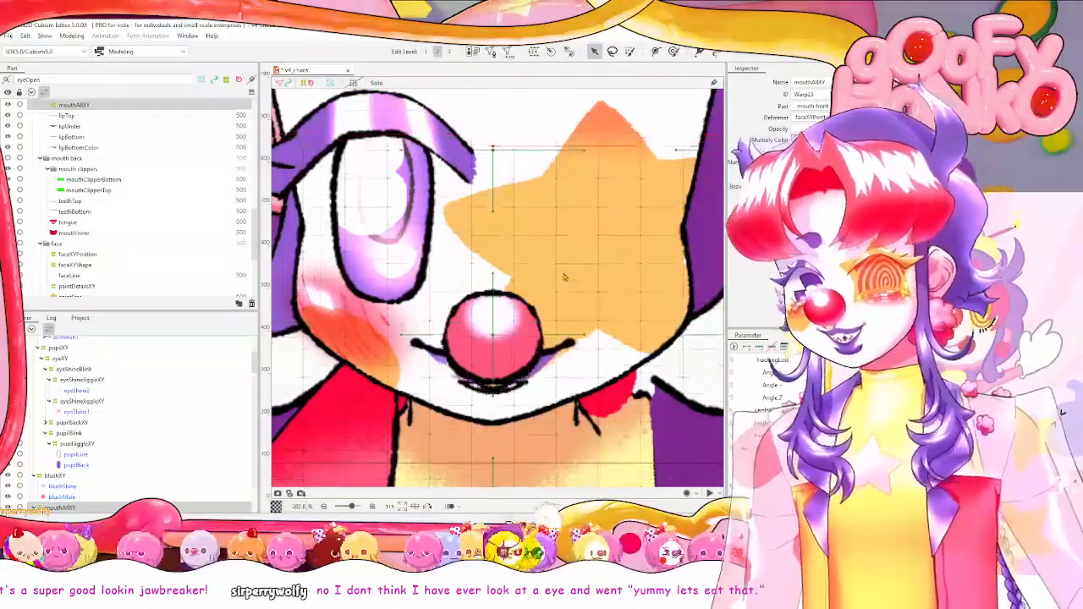
pyautogui.press('Down')
pyautogui.press('Down')
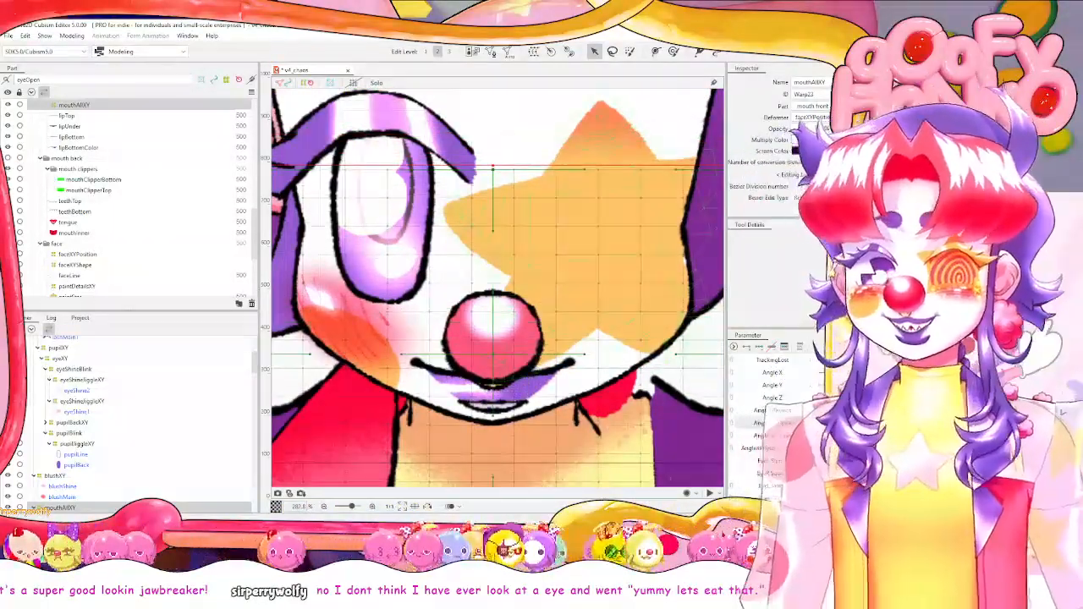
# Tilt the head fully up and raise the mouthAllXY deformer slightly to follow the face.
pyautogui.hotkey('ctrl', 'r')
pyautogui.scroll(-2, 586, 195)
pyautogui.moveTo(586, 196); pyautogui.dragTo(593, 267)
pyautogui.scroll(-2, 595, 270)
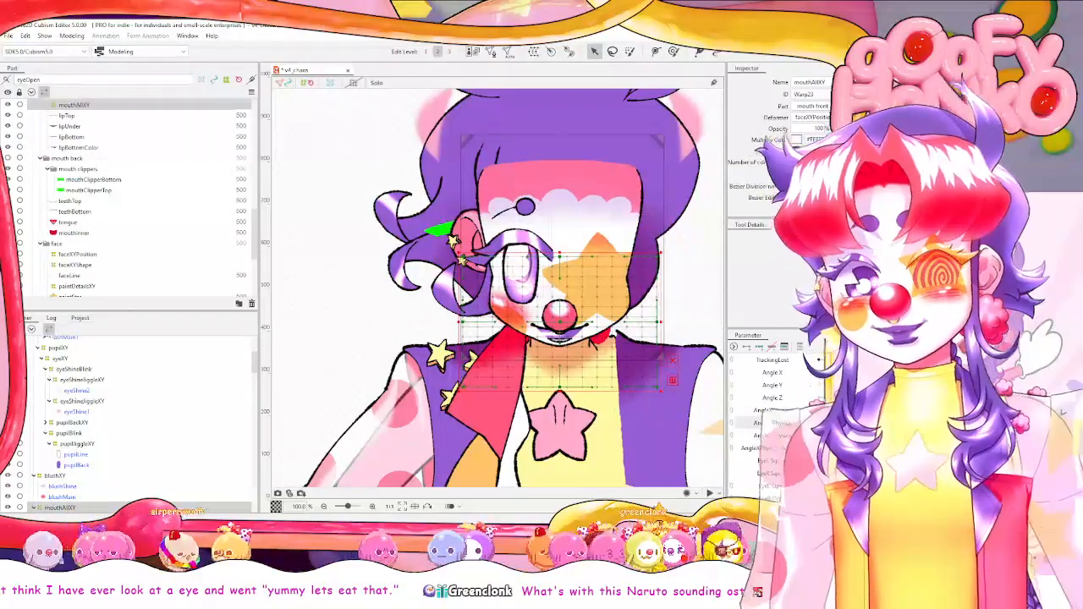
pyautogui.moveTo(822, 423); pyautogui.dragTo(918, 422)
pyautogui.moveTo(559, 271); pyautogui.dragTo(559, 247)
pyautogui.moveTo(919, 422); pyautogui.dragTo(819, 422)
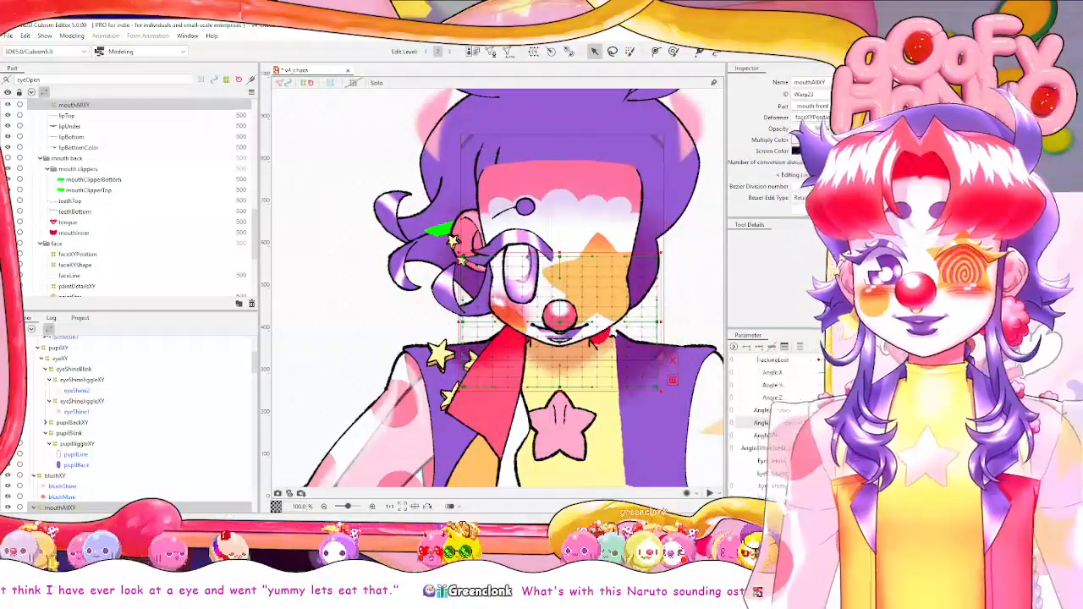
# Return the head to its neutral tilt, rename the mouth deformer mouthAllXYPosition and save the model.
pyautogui.click(870, 423)
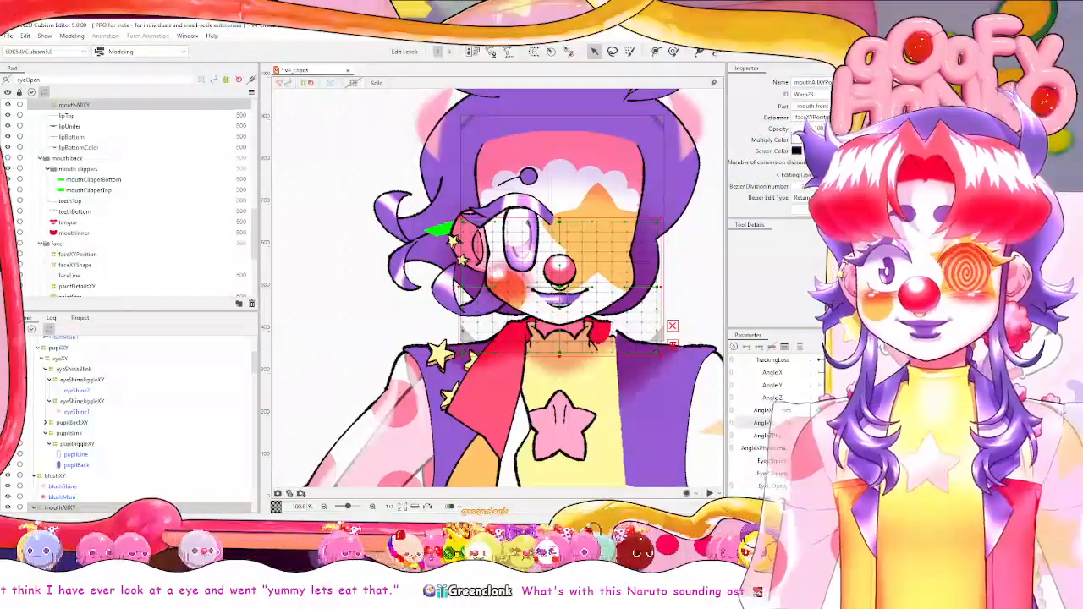
pyautogui.moveTo(595, 238); pyautogui.dragTo(544, 289)
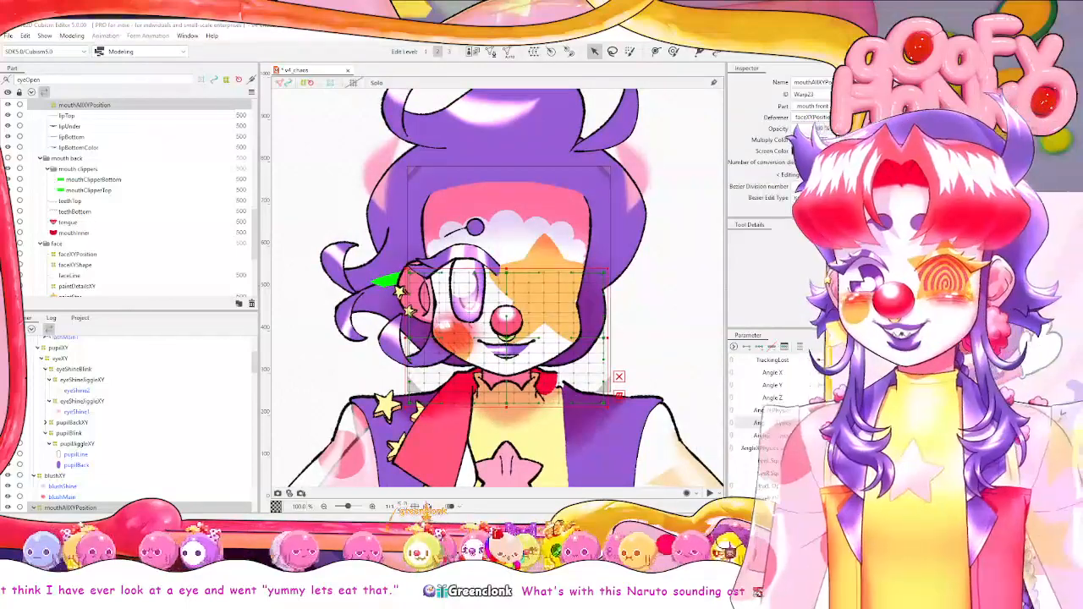
pyautogui.hotkey('ctrl', 's')
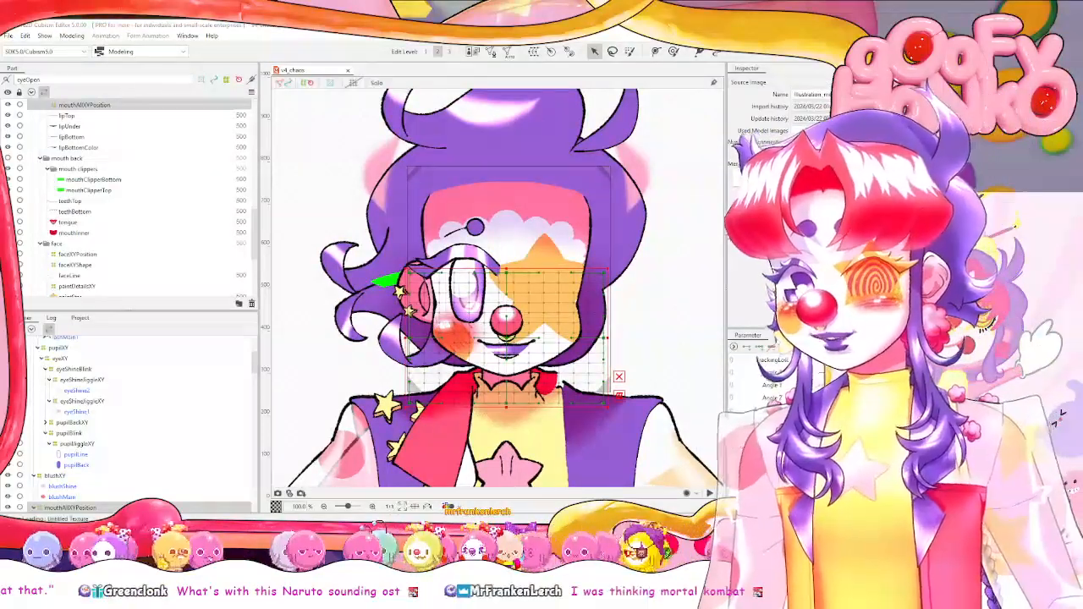
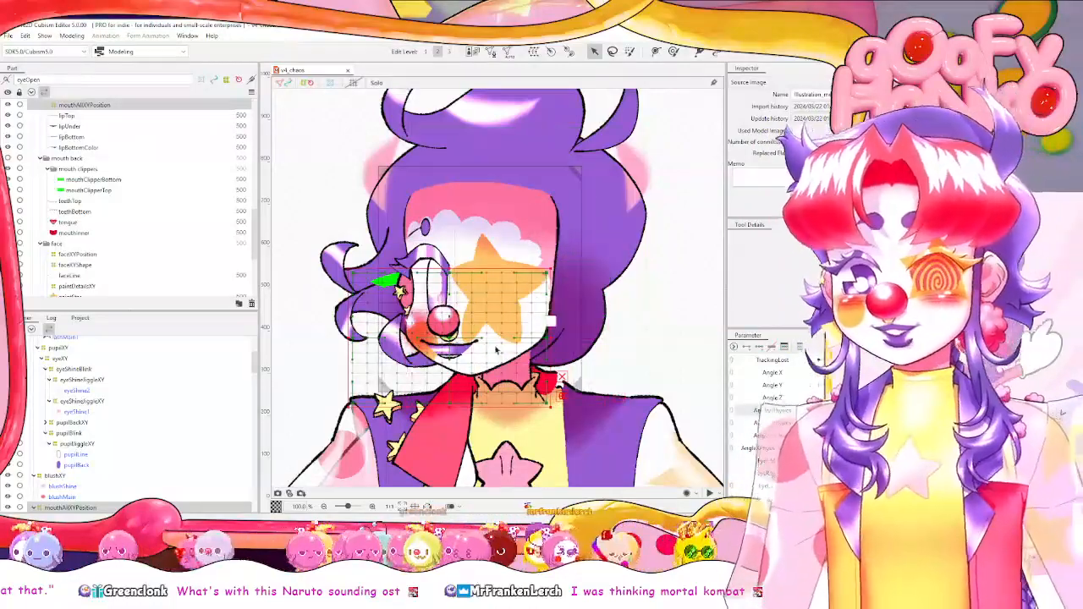
# Select the lipTop mesh, return the head to its neutral angle and open mesh editing.
pyautogui.scroll(-4, 72, 474)
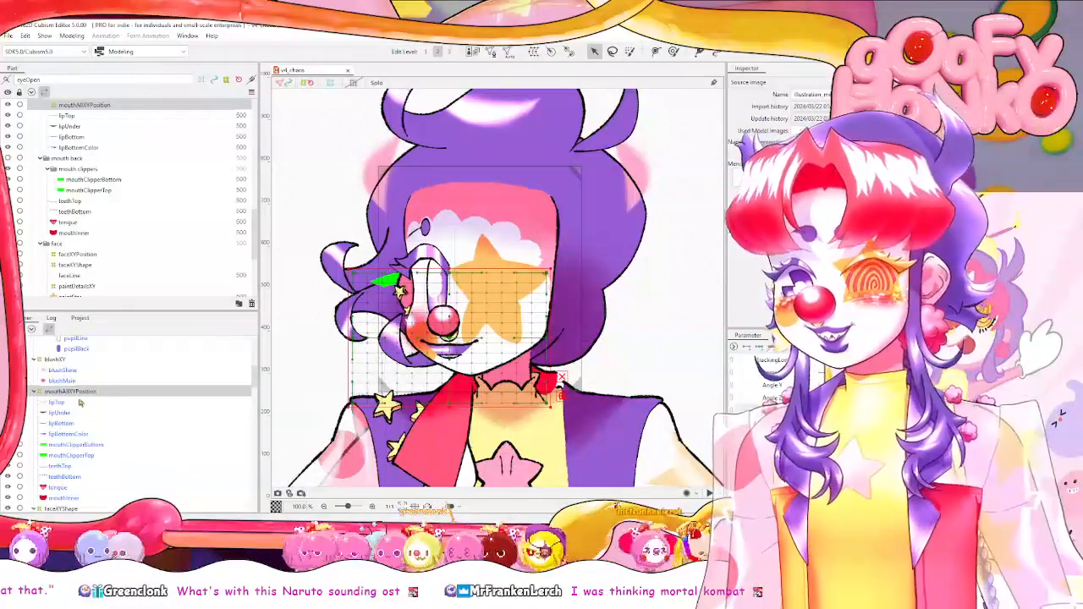
pyautogui.click(56, 402)
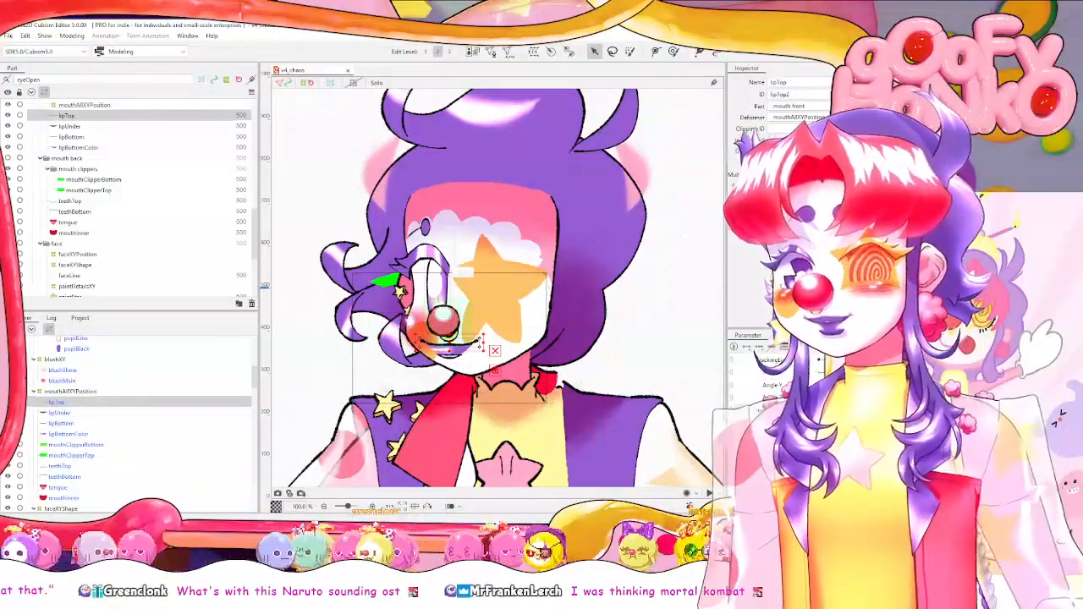
pyautogui.click(872, 410)
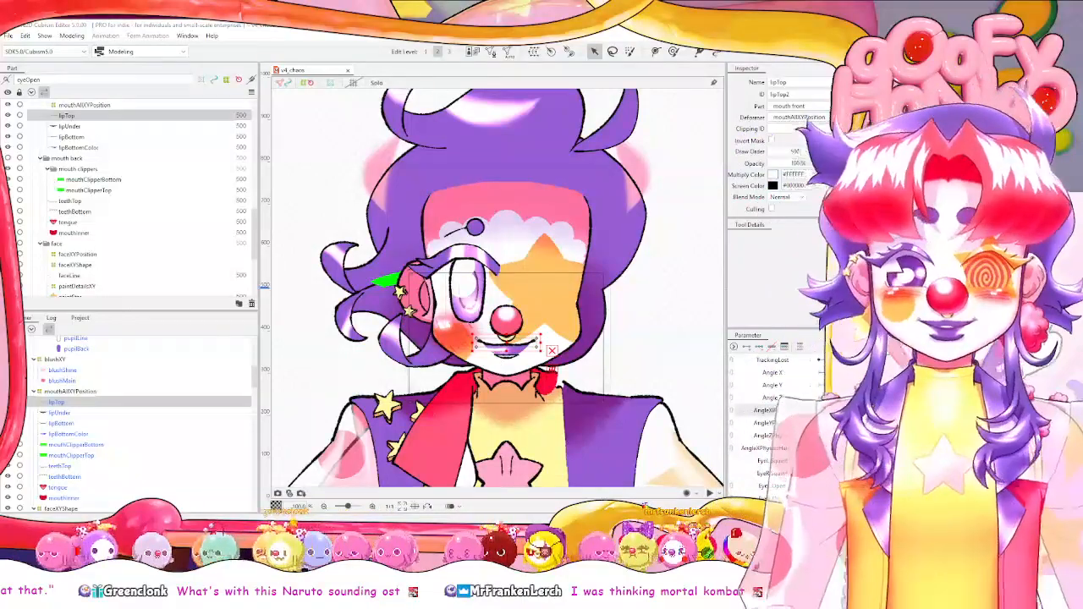
pyautogui.click(495, 55)
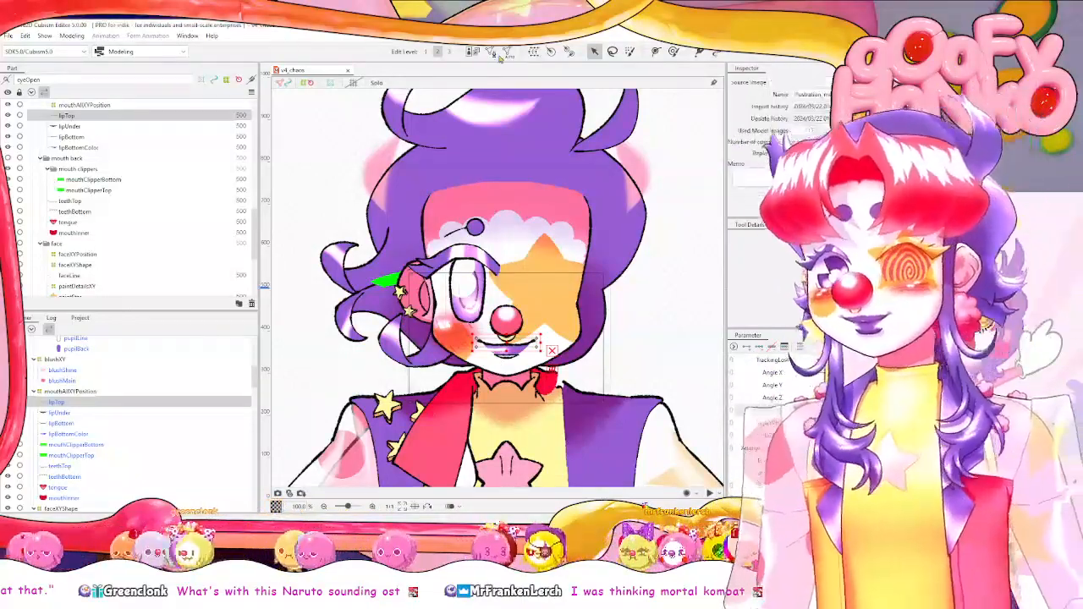
pyautogui.click(491, 52)
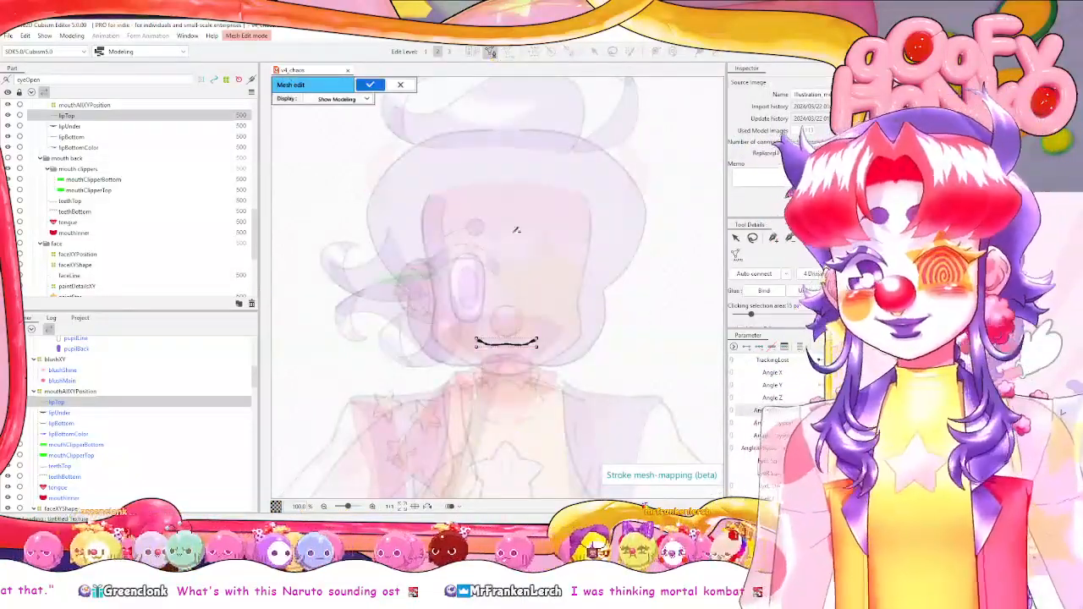
# Prepare the lipTop mesh for editing and enable mirror editing about a vertical axis through the mouth.
pyautogui.scroll(5, 520, 274)
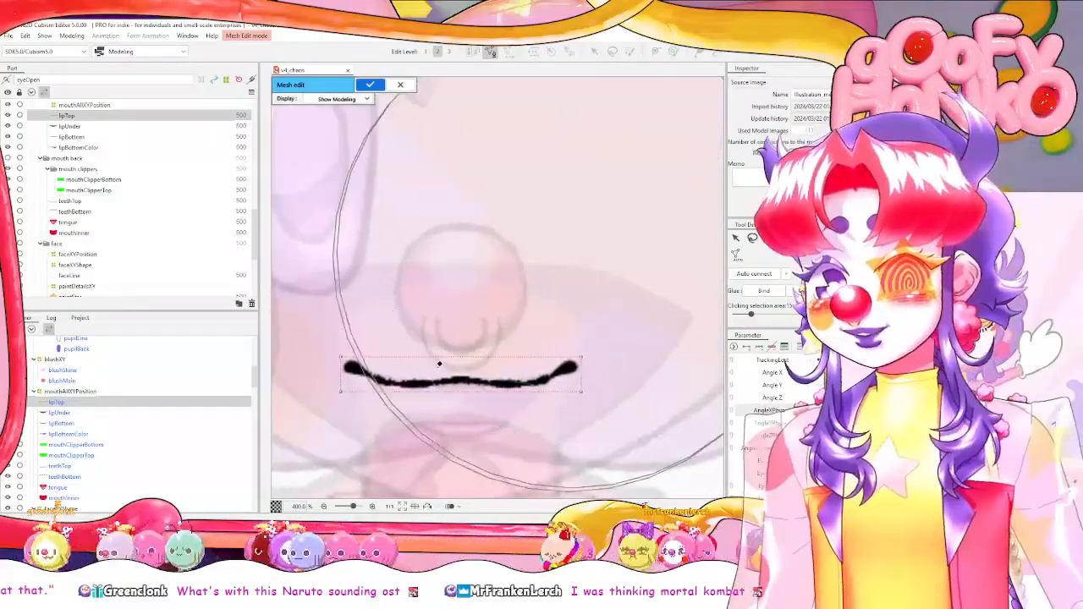
pyautogui.click(806, 238)
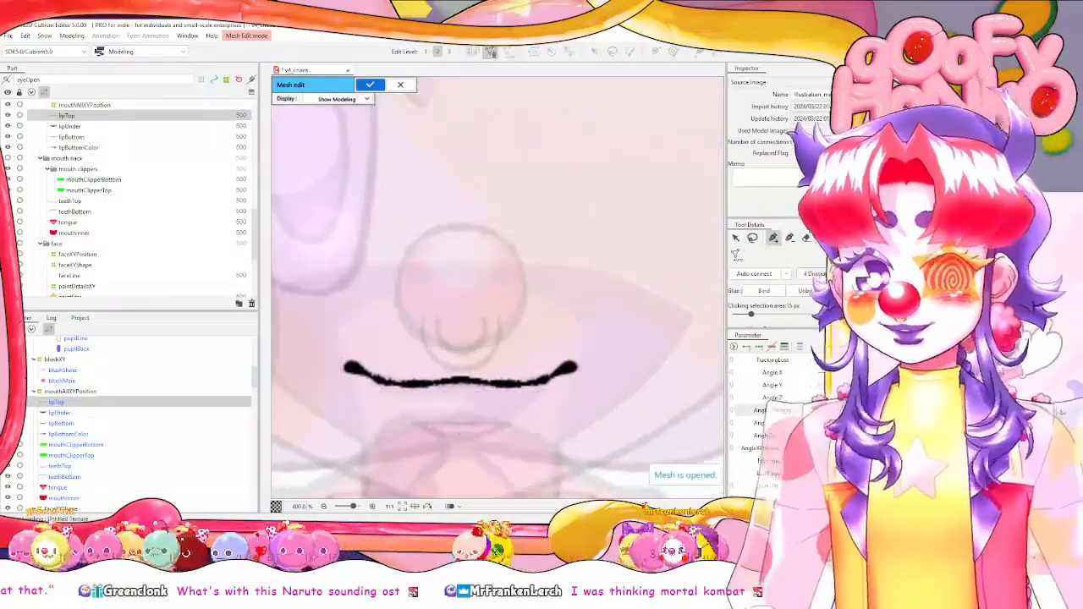
pyautogui.scroll(-1, 744, 288)
pyautogui.click(743, 297)
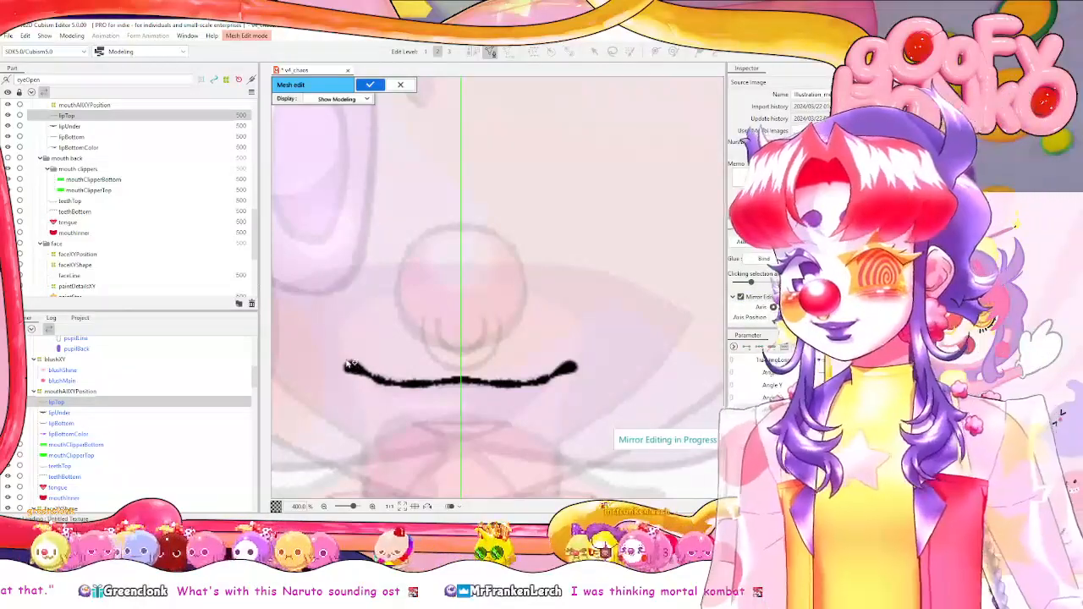
# Trace a mirrored mesh stroke along the lipTop line from the mouth corner to near the centre axis.
pyautogui.click(379, 383)
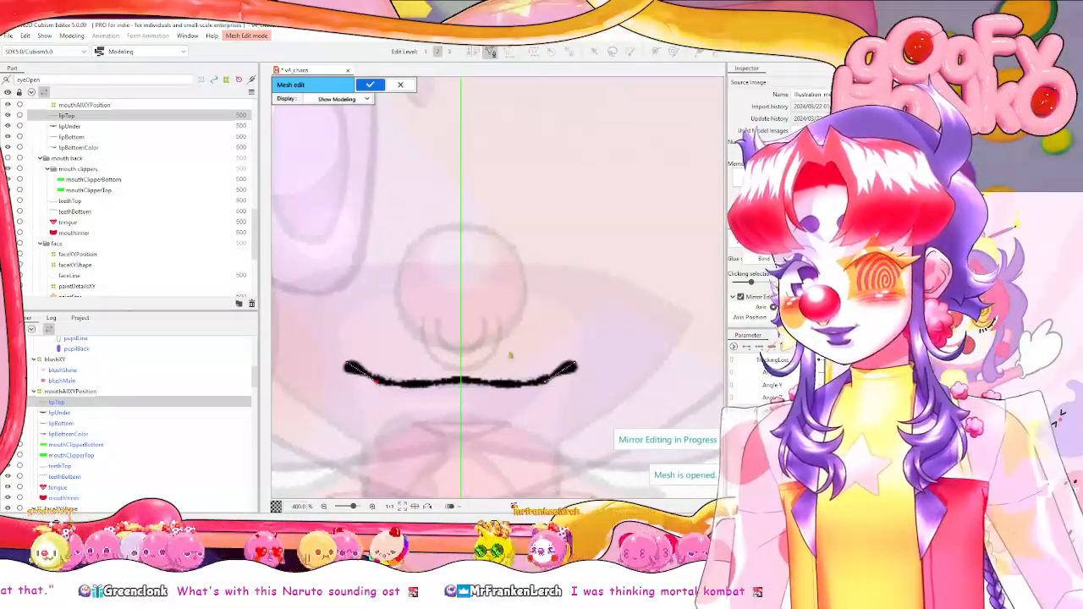
pyautogui.hotkey('ctrl', 'z')
pyautogui.scroll(1, 830, 276)
pyautogui.click(822, 239)
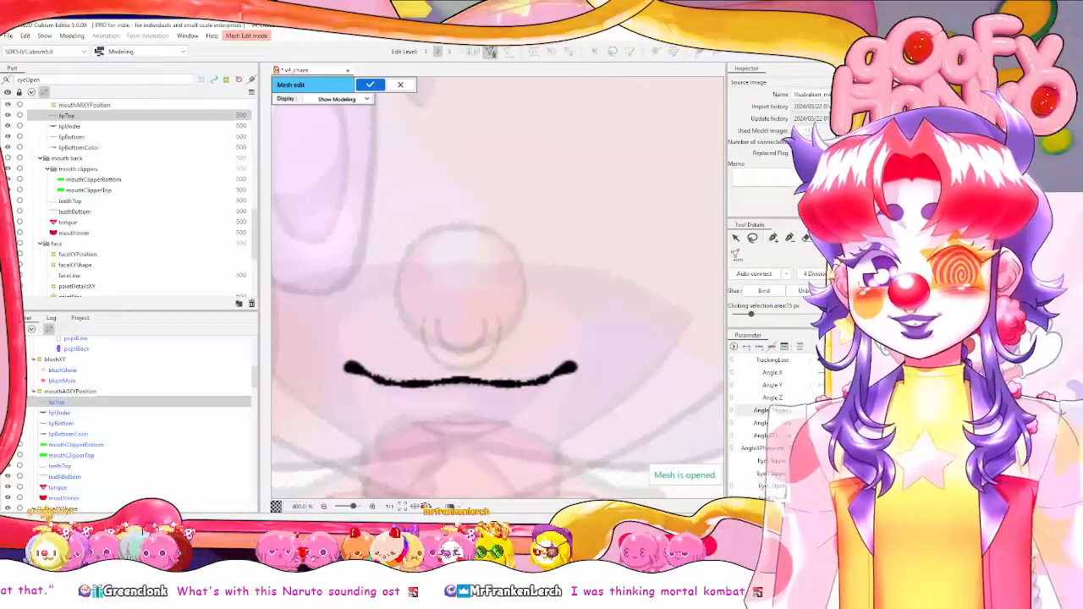
pyautogui.click(346, 365)
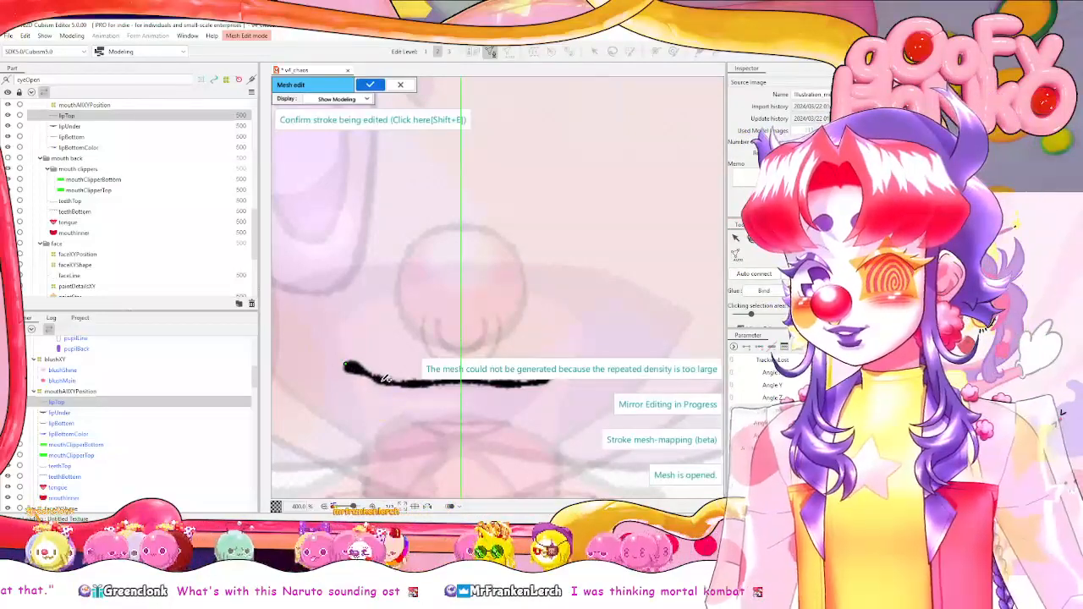
pyautogui.click(383, 380)
pyautogui.click(414, 385)
pyautogui.click(444, 382)
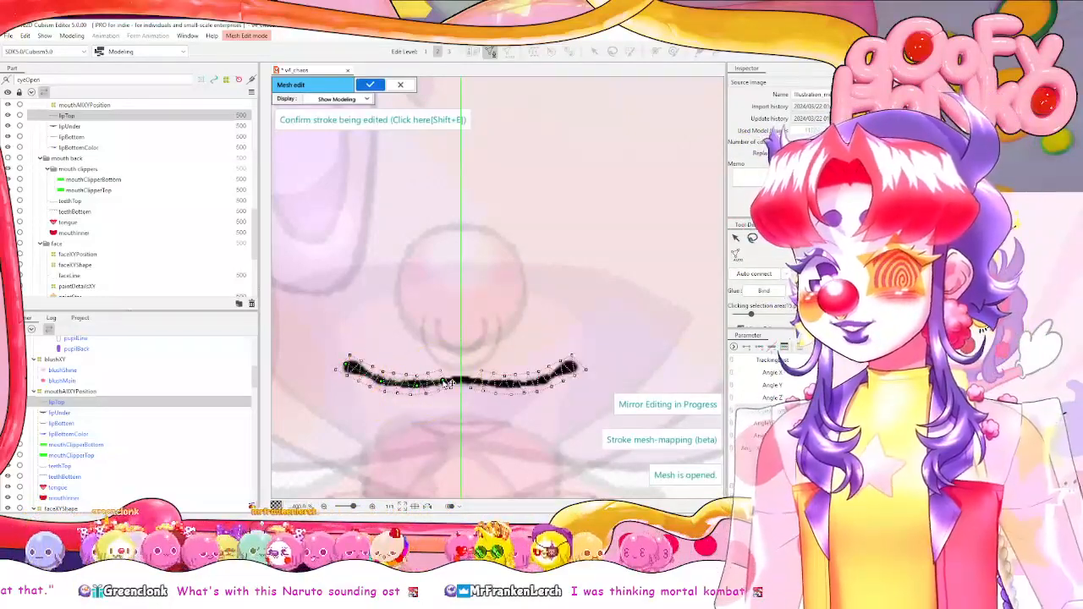
pyautogui.moveTo(444, 382); pyautogui.dragTo(447, 380)
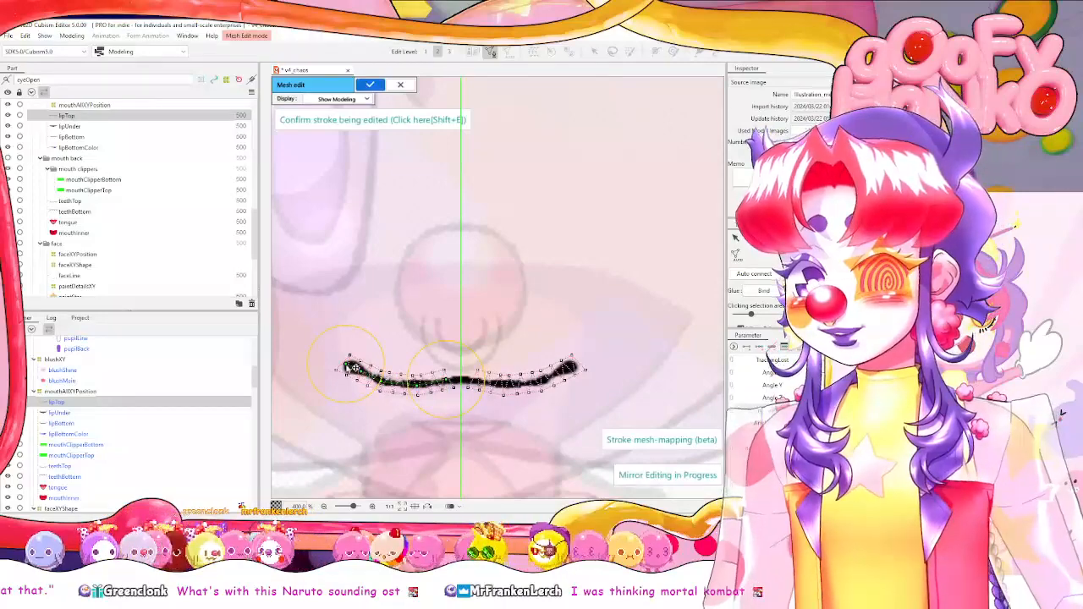
# Extend the stroke slightly outward past the lipTop corner, confirm the stroke and apply the mesh edit.
pyautogui.moveTo(348, 368); pyautogui.dragTo(341, 363)
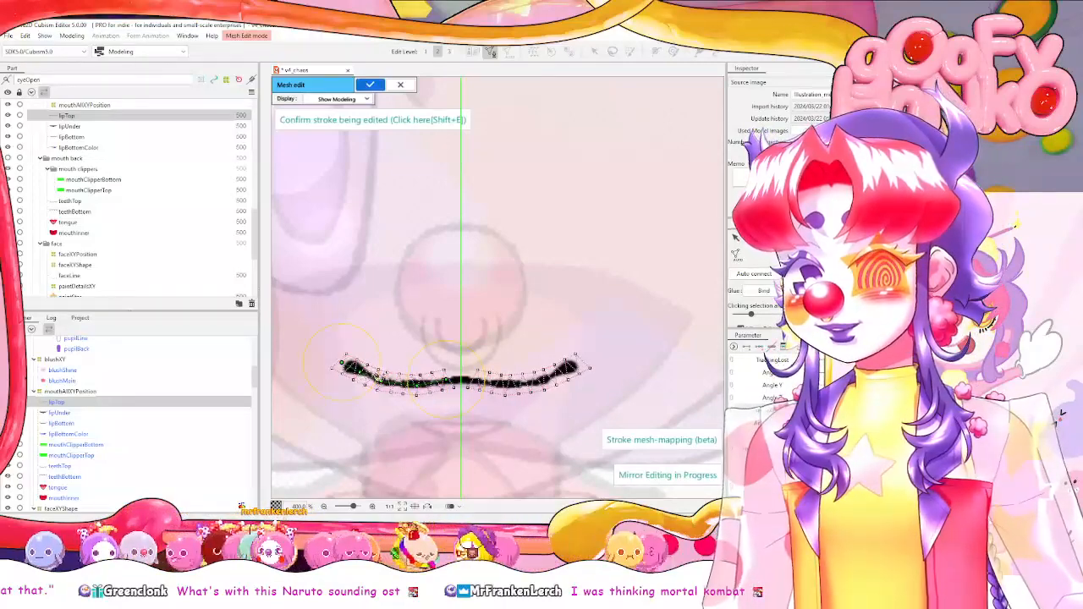
pyautogui.scroll(3, 425, 368)
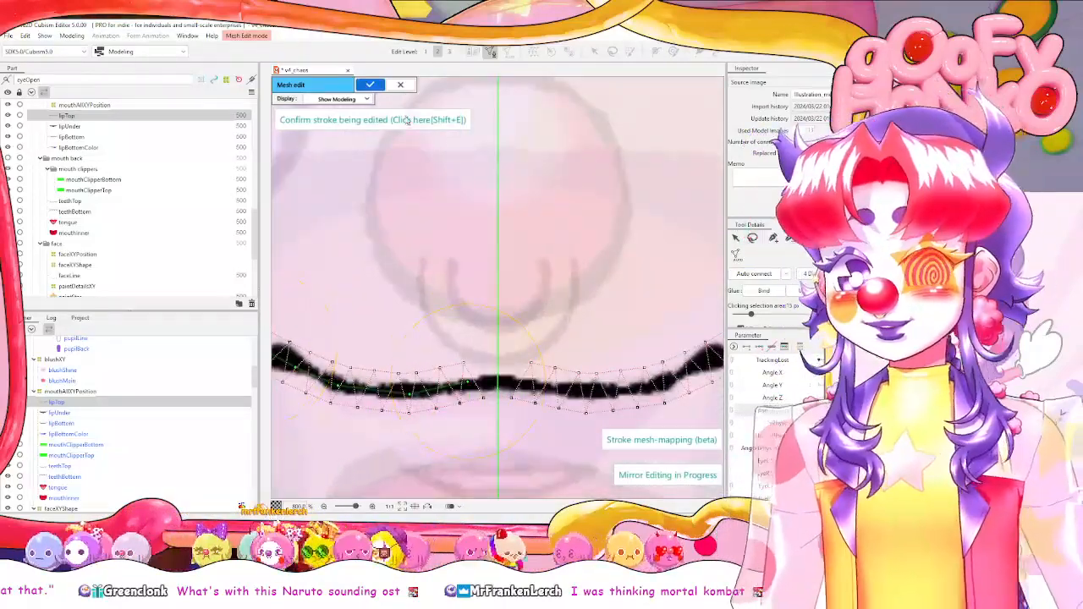
pyautogui.click(408, 120)
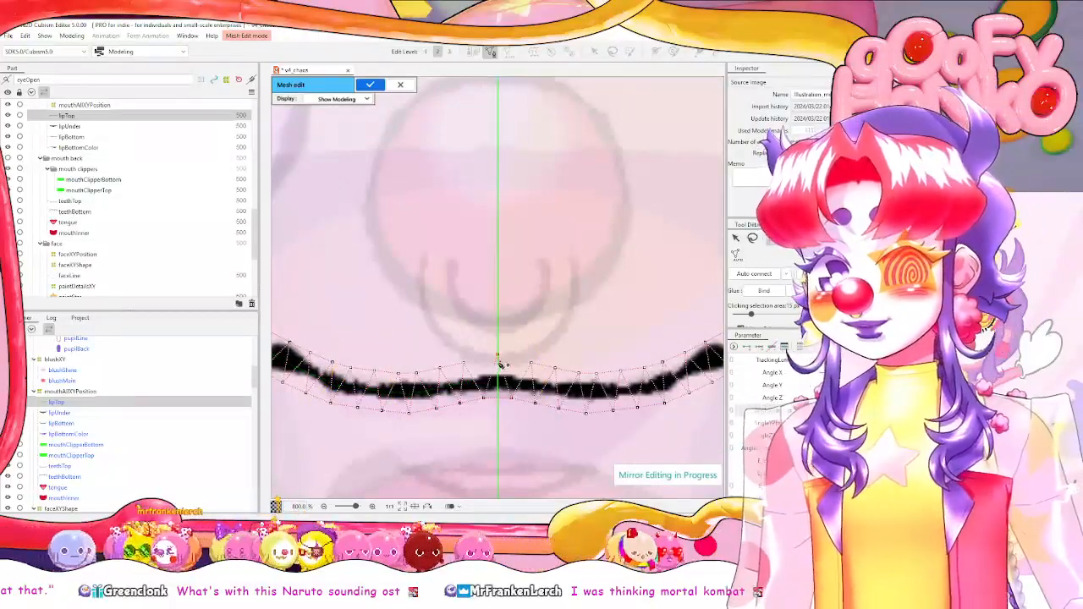
pyautogui.scroll(-3, 542, 364)
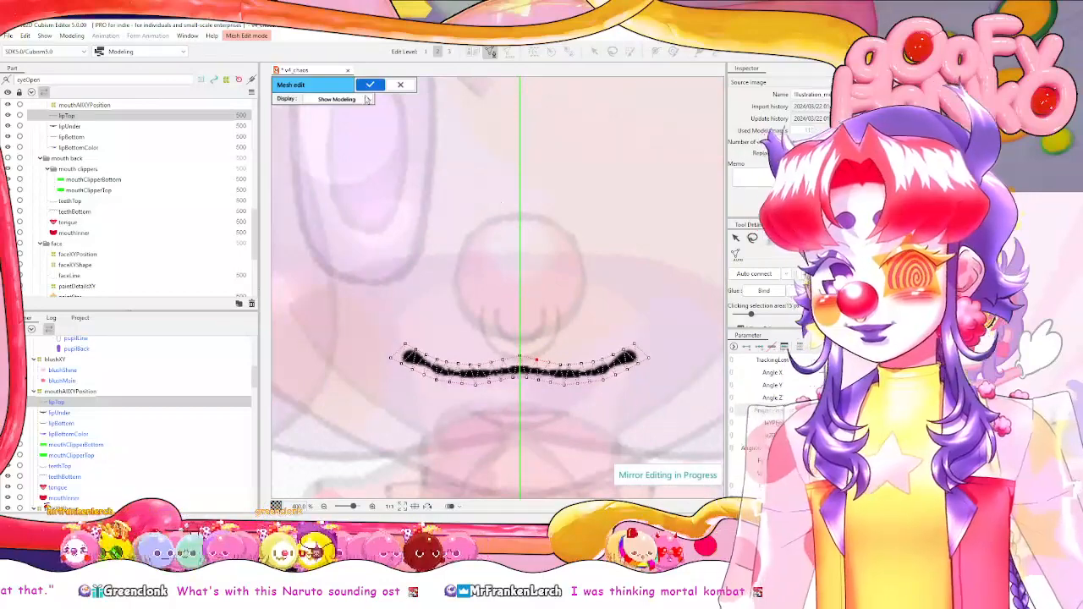
pyautogui.click(370, 85)
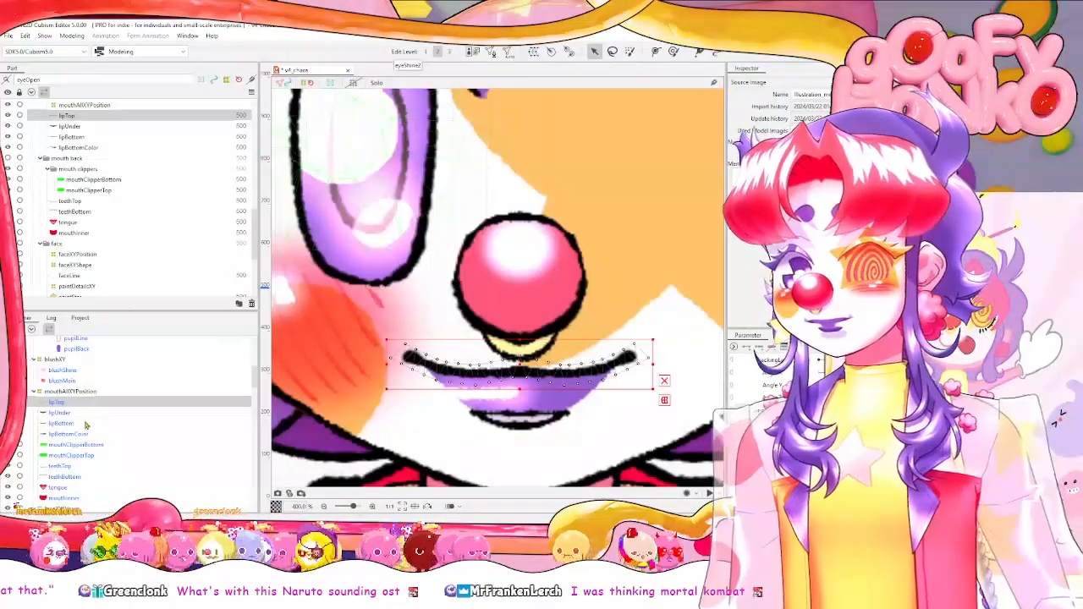
# Open mouthClipperTop for mesh editing, paste the lipTop mesh points into it and deselect them.
pyautogui.click(127, 456)
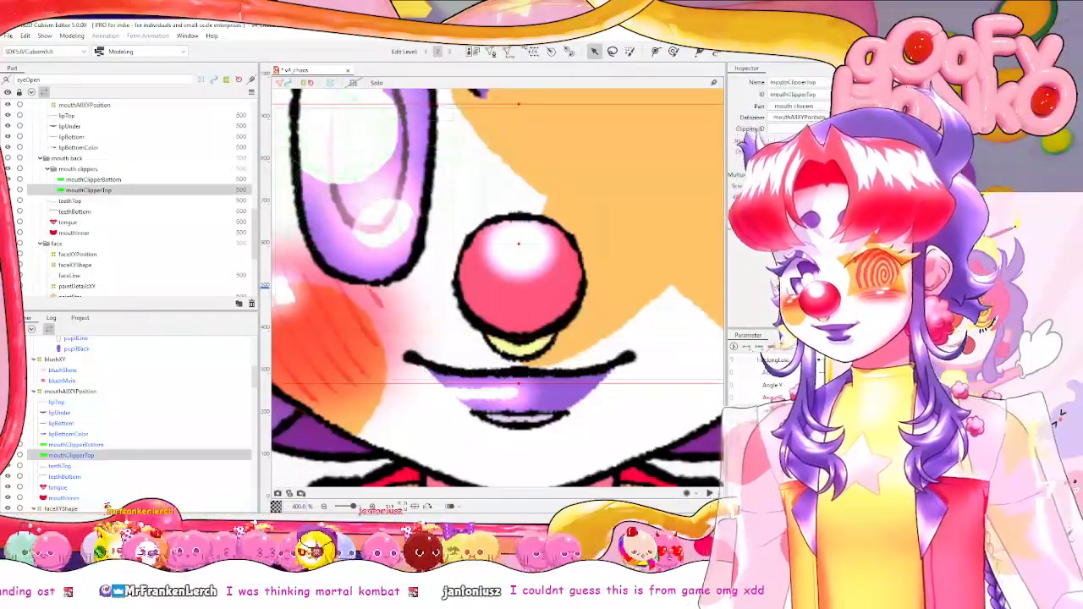
pyautogui.click(492, 52)
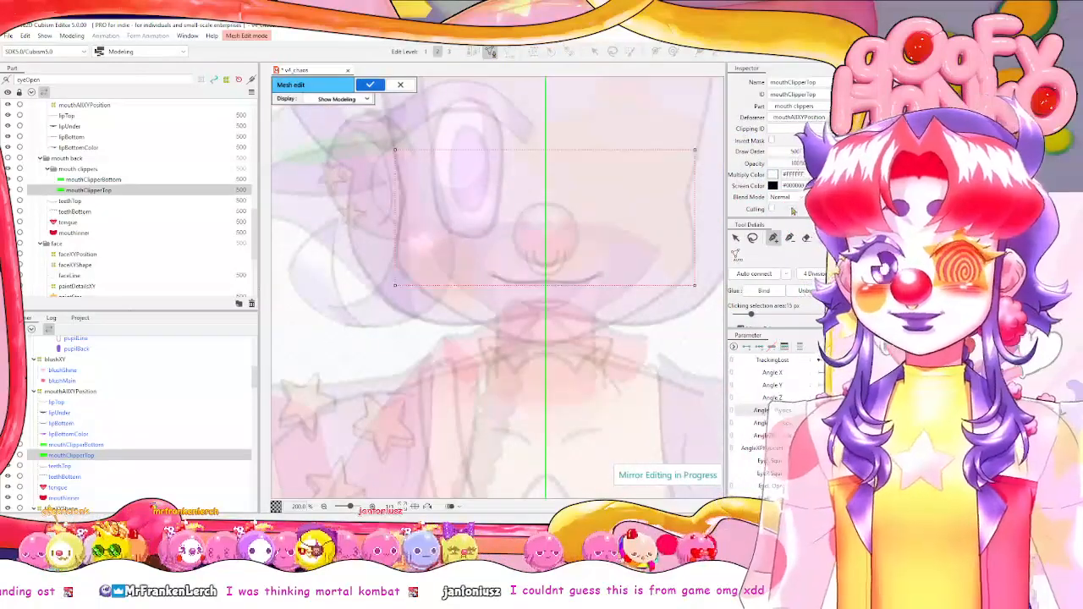
pyautogui.click(806, 237)
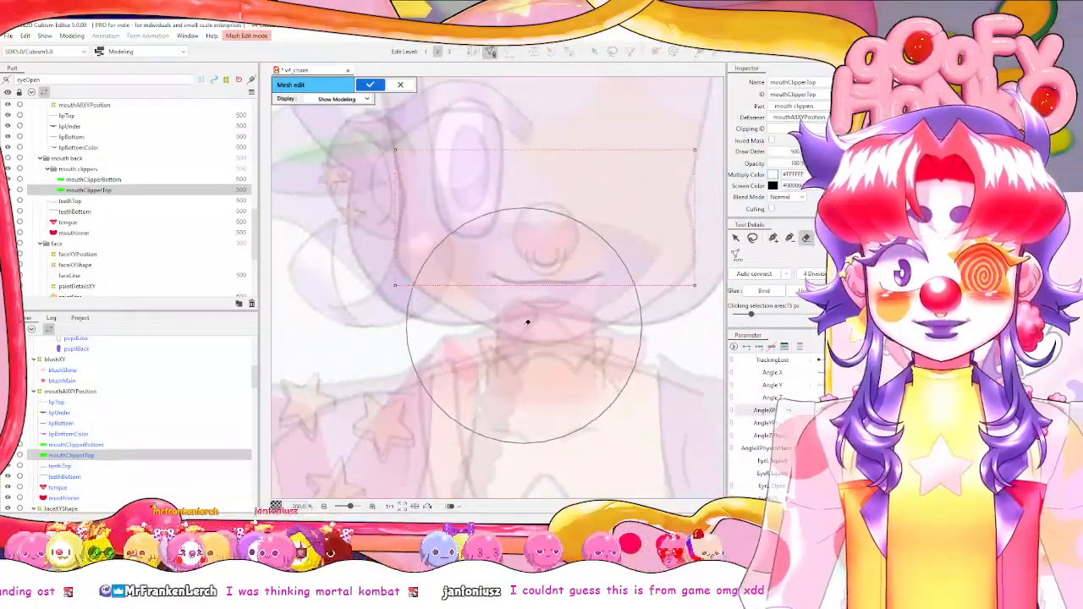
pyautogui.scroll(3, 544, 287)
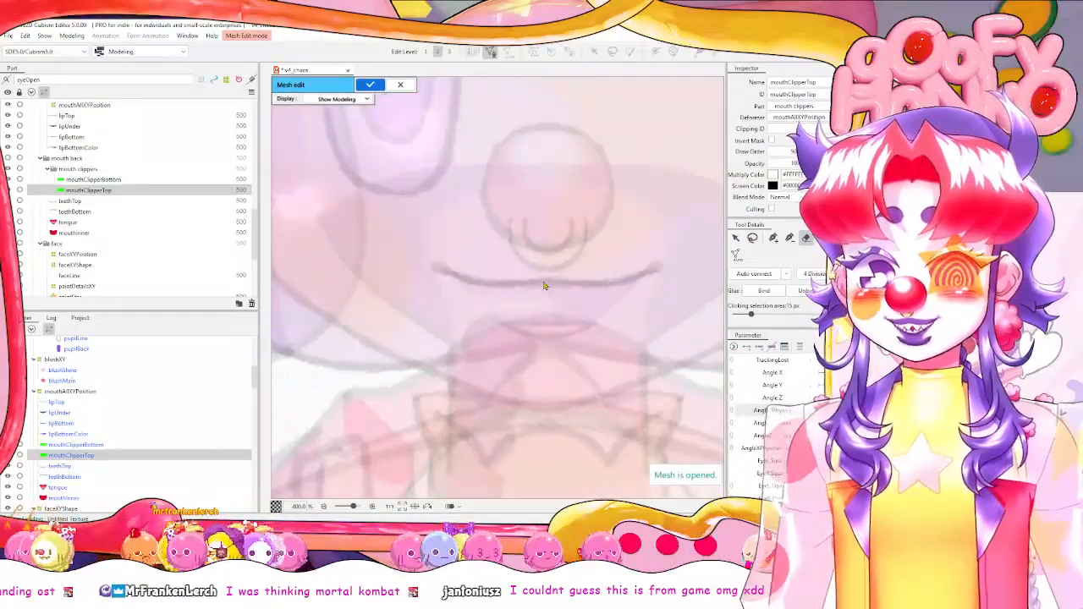
pyautogui.hotkey('ctrl', 'a')
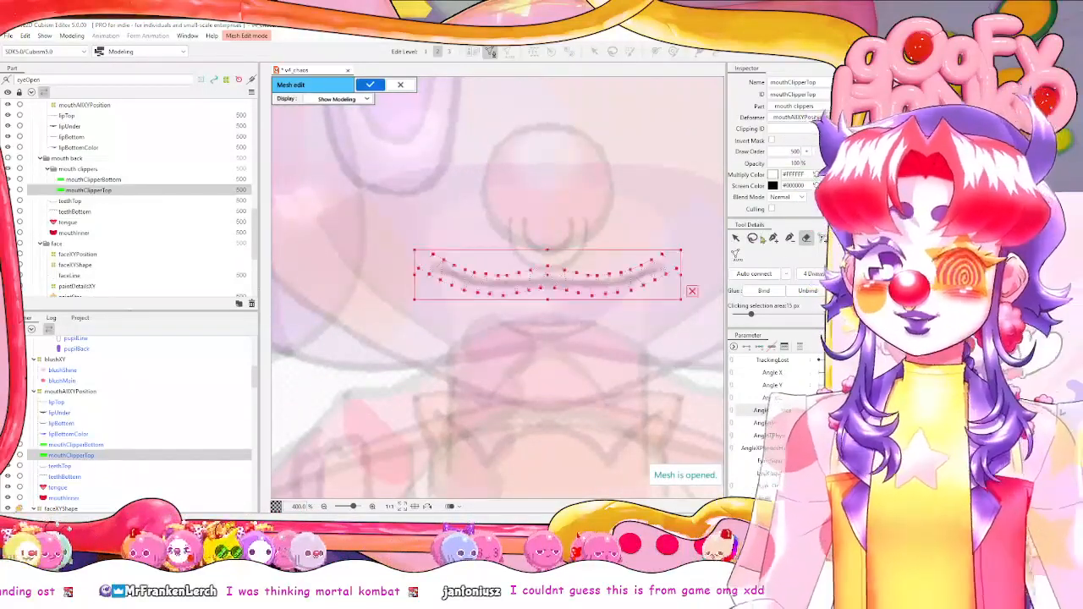
pyautogui.click(735, 239)
pyautogui.click(638, 226)
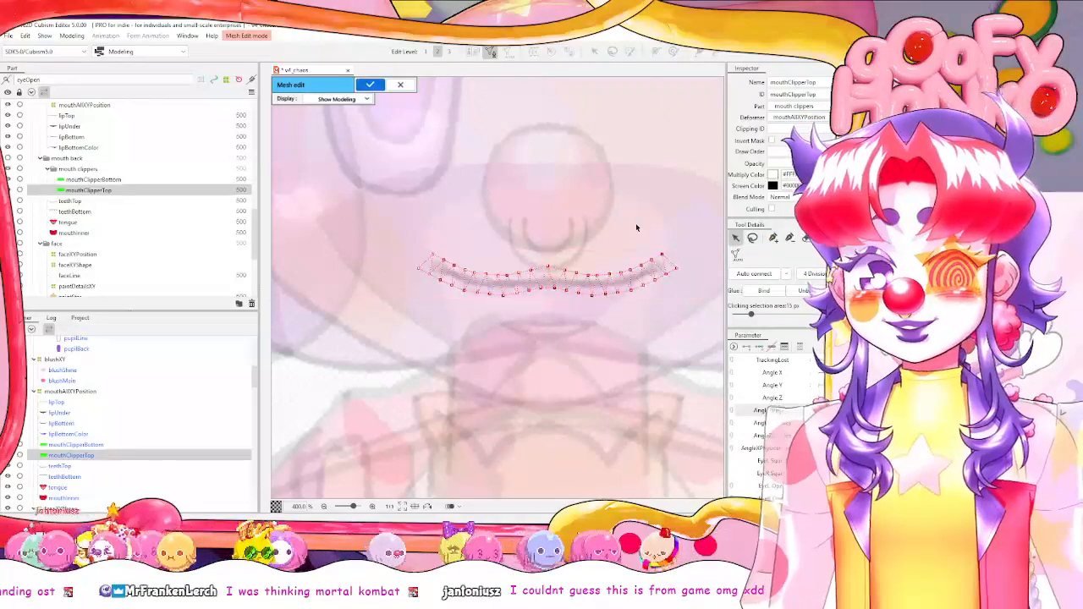
# Connect the corner vertices of the mouthClipperTop rectangle to both ends of the pasted lip mesh.
pyautogui.click(771, 240)
pyautogui.scroll(-2, 459, 280)
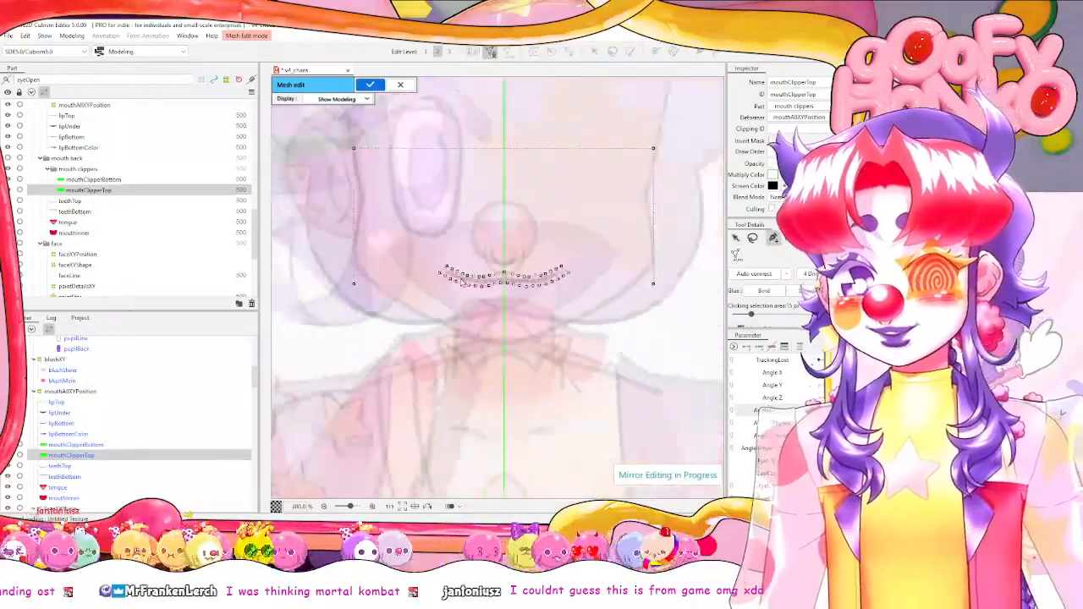
pyautogui.scroll(1, 441, 284)
pyautogui.scroll(-1, 356, 290)
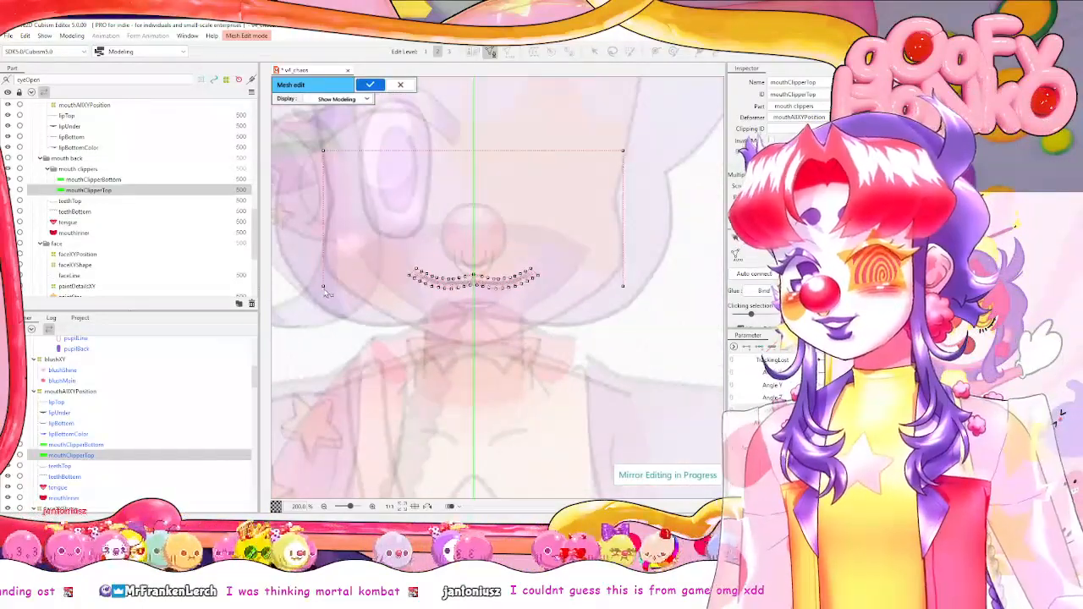
pyautogui.click(324, 287)
pyautogui.click(410, 276)
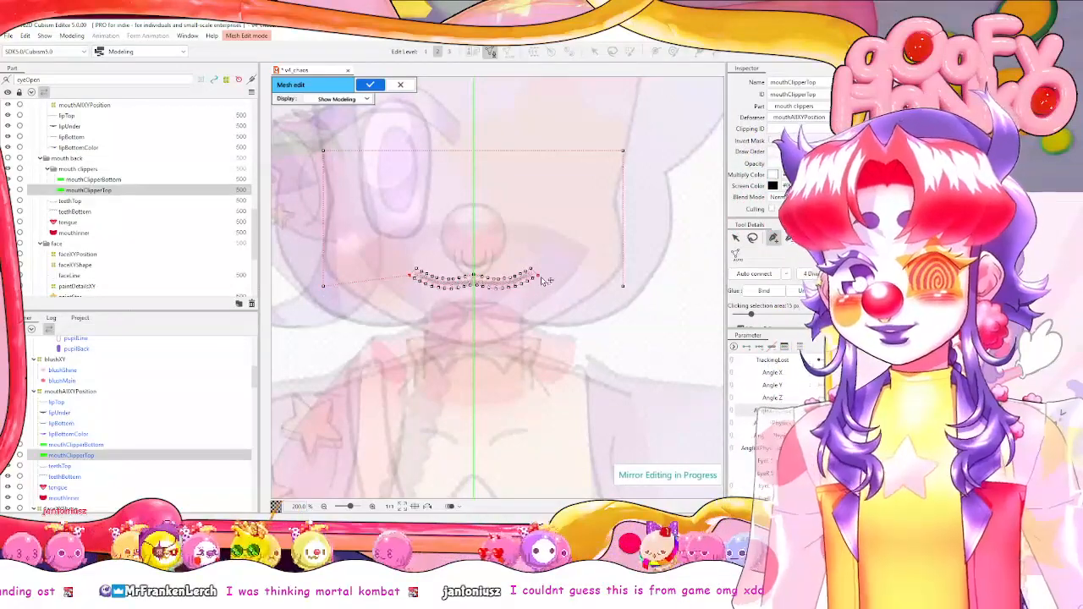
pyautogui.click(623, 287)
pyautogui.click(532, 269)
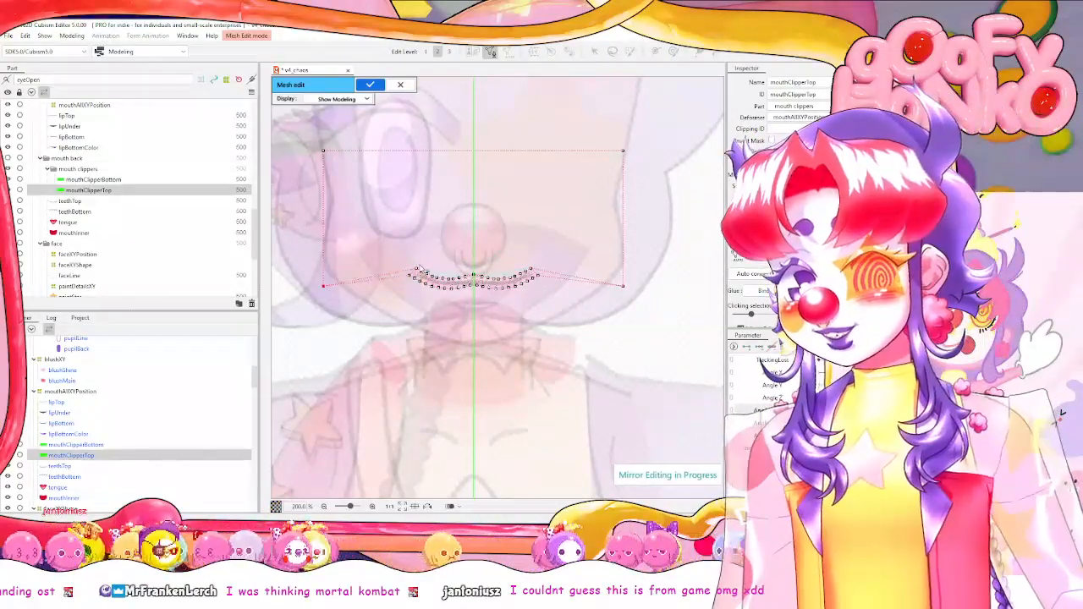
pyautogui.click(416, 269)
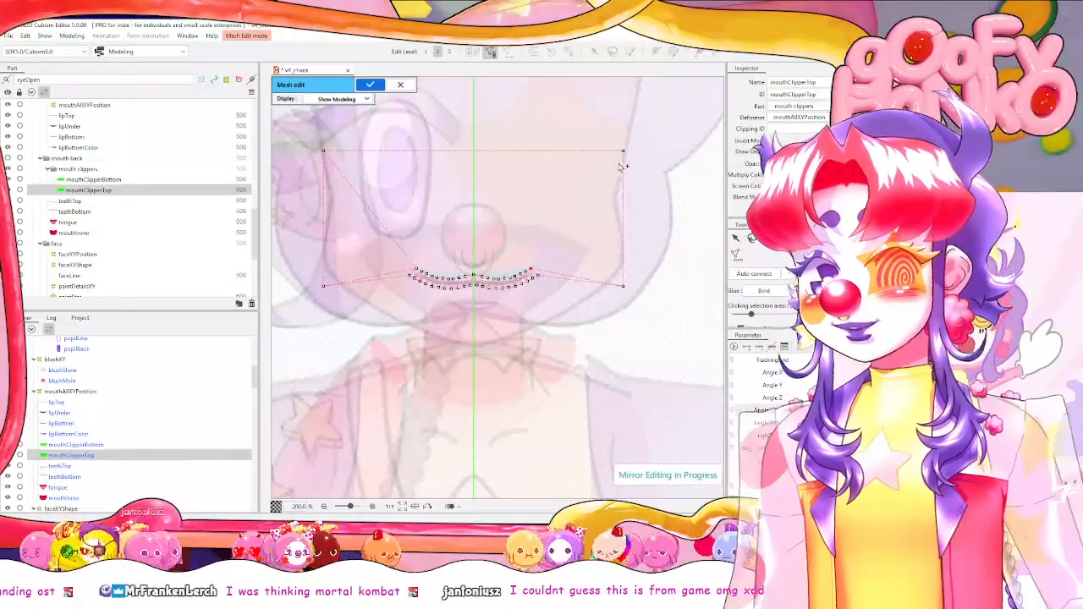
# Add vertices along the clipper's upper edge, left of the mirror axis and on it, connecting them to the lip vertices below.
pyautogui.scroll(5, 575, 178)
pyautogui.scroll(-4, 542, 270)
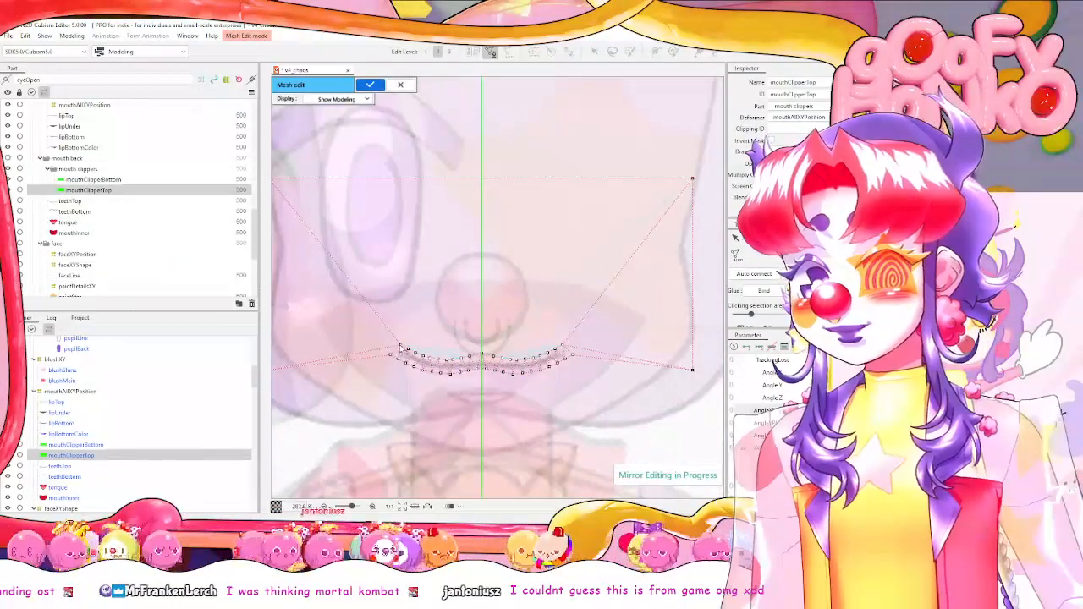
pyautogui.click(413, 176)
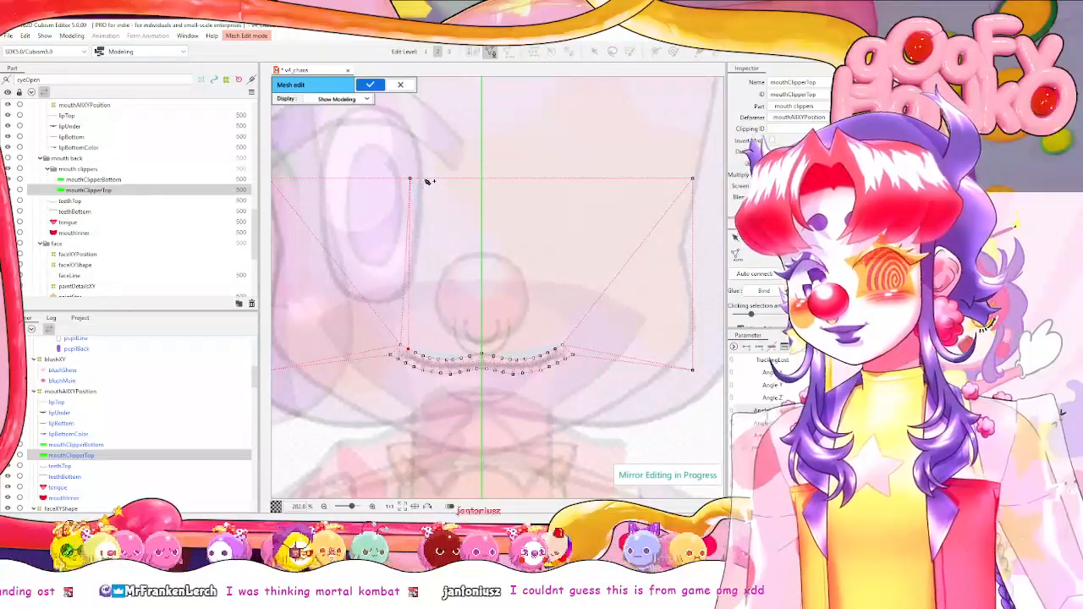
pyautogui.click(420, 185)
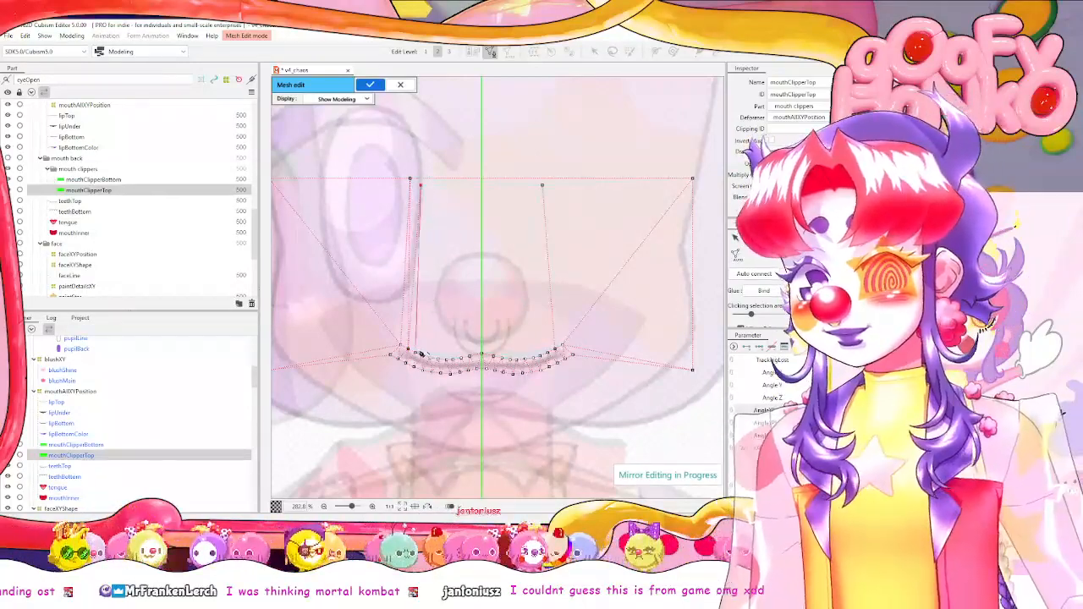
pyautogui.click(425, 178)
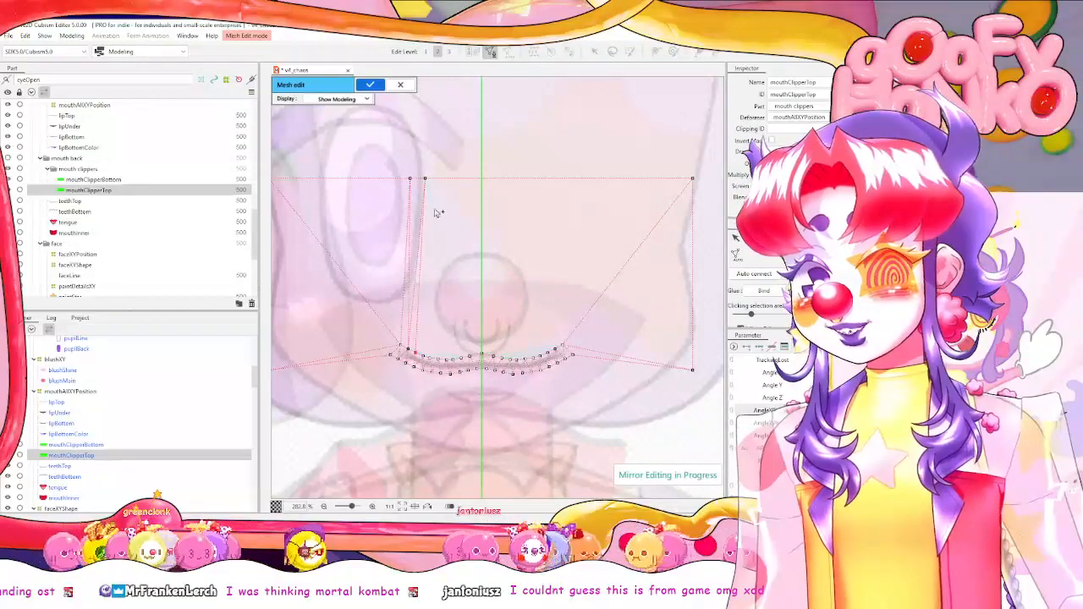
pyautogui.click(437, 178)
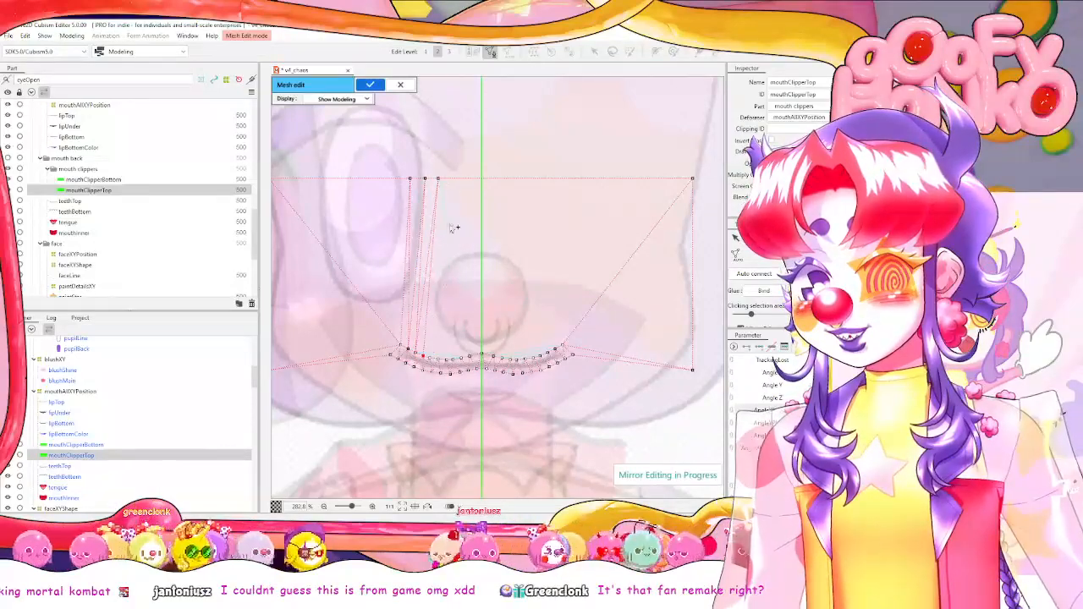
pyautogui.click(450, 178)
pyautogui.click(464, 178)
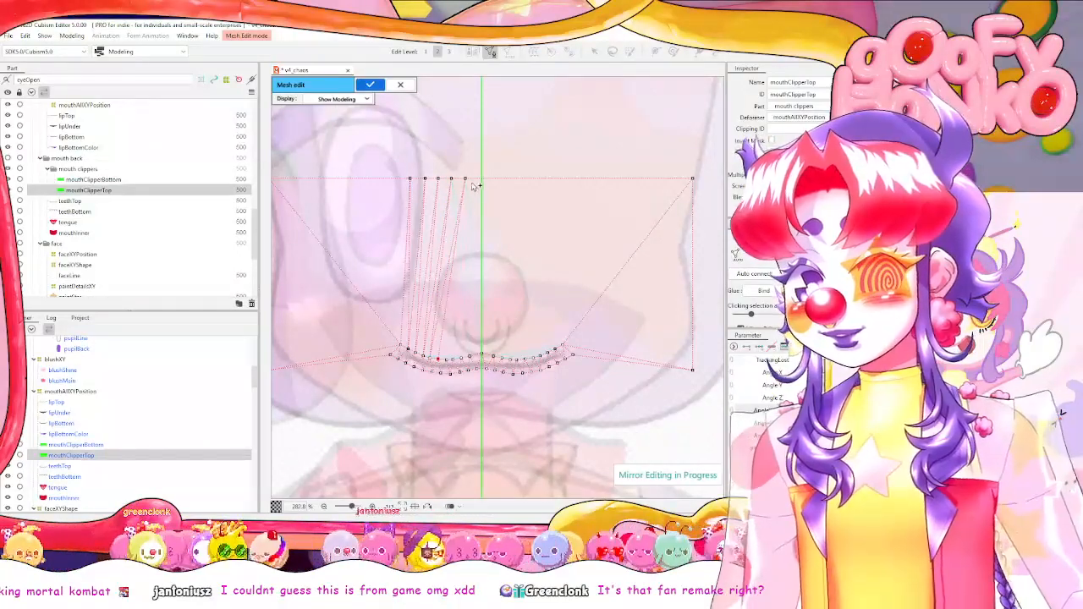
pyautogui.click(482, 179)
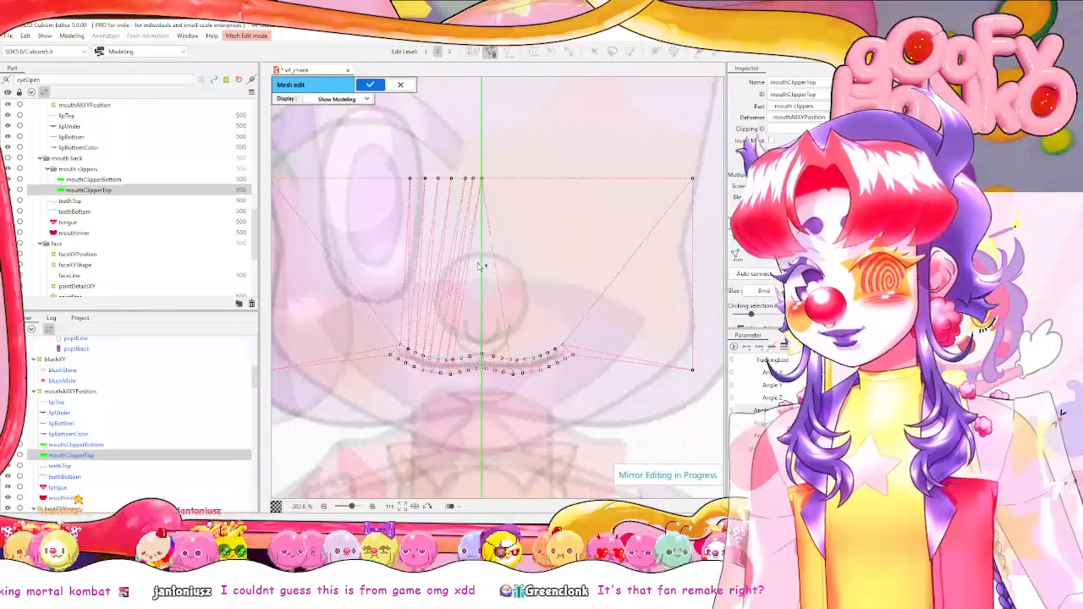
# Add matching vertices along the clipper's upper edge right of the mirror axis and join each to the lip mesh below.
pyautogui.scroll(2, 479, 265)
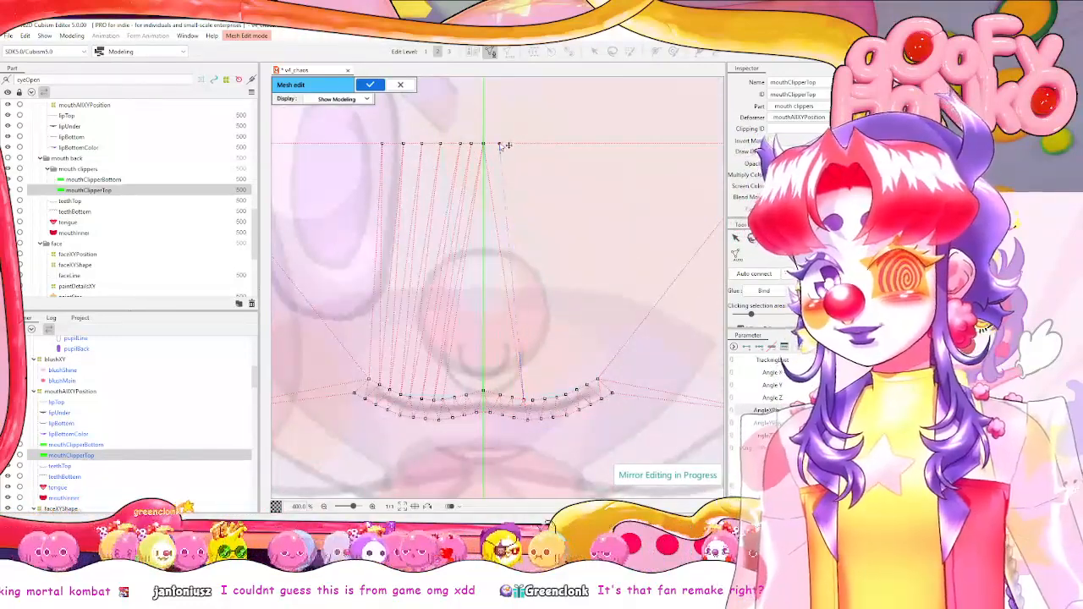
pyautogui.click(500, 145)
pyautogui.click(533, 398)
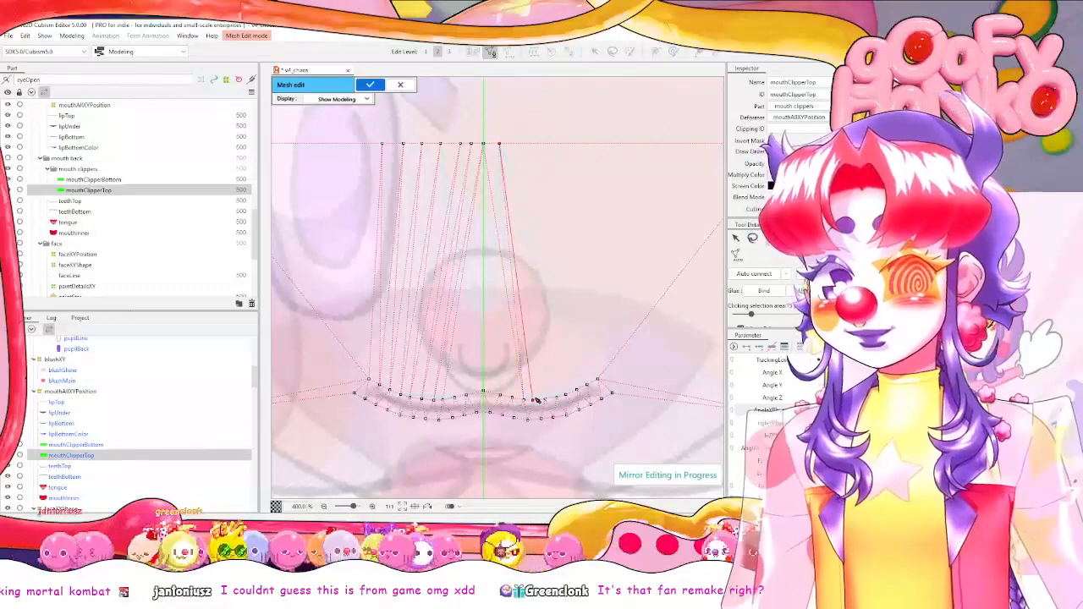
pyautogui.click(523, 146)
pyautogui.click(552, 396)
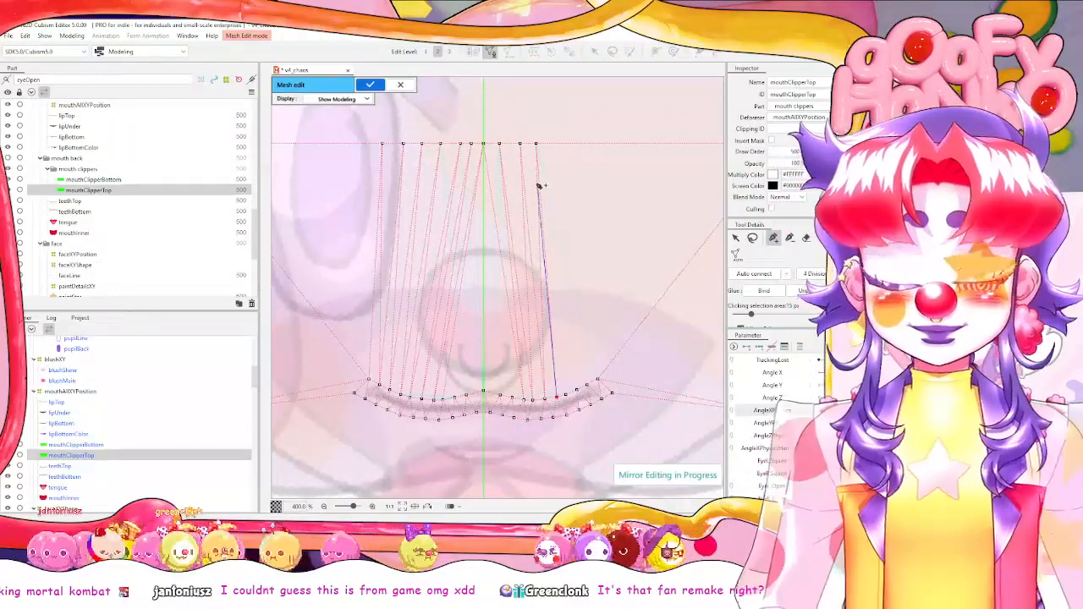
pyautogui.click(551, 144)
pyautogui.click(565, 394)
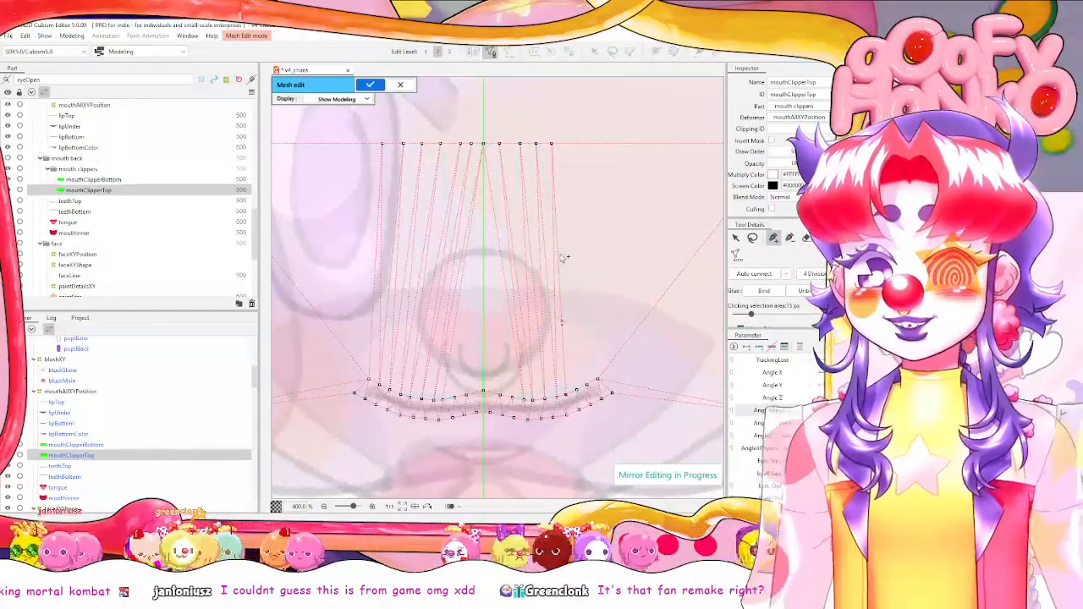
pyautogui.click(569, 144)
pyautogui.click(578, 391)
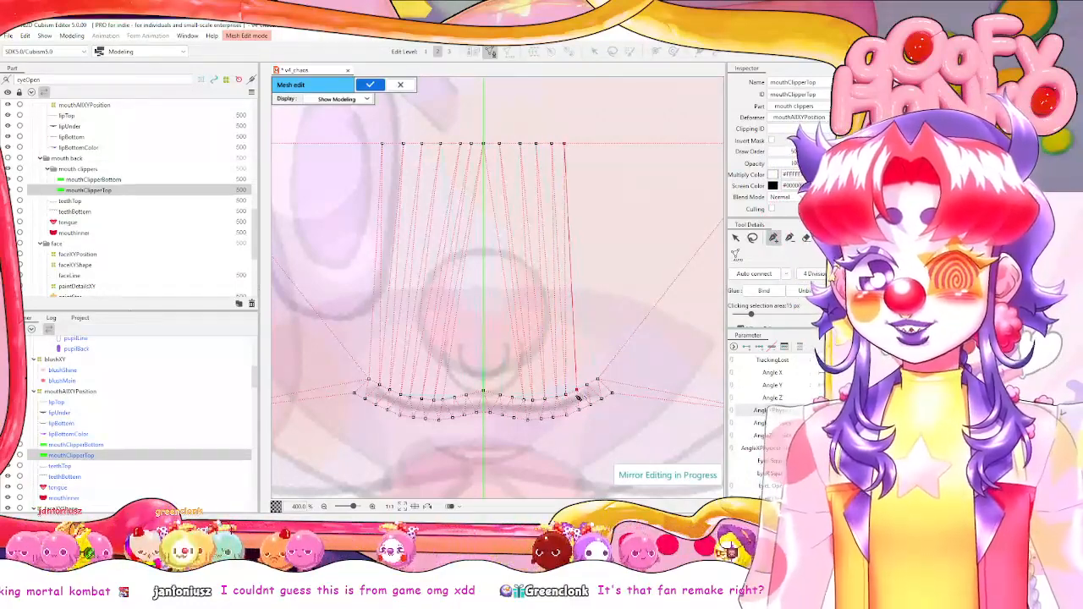
pyautogui.click(584, 144)
pyautogui.click(588, 385)
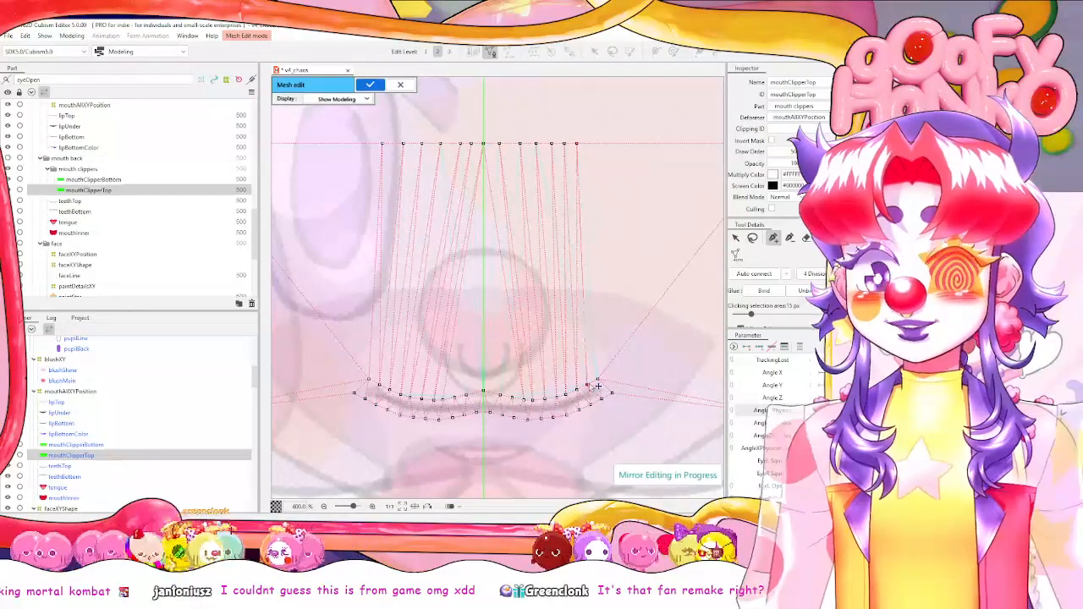
pyautogui.click(588, 143)
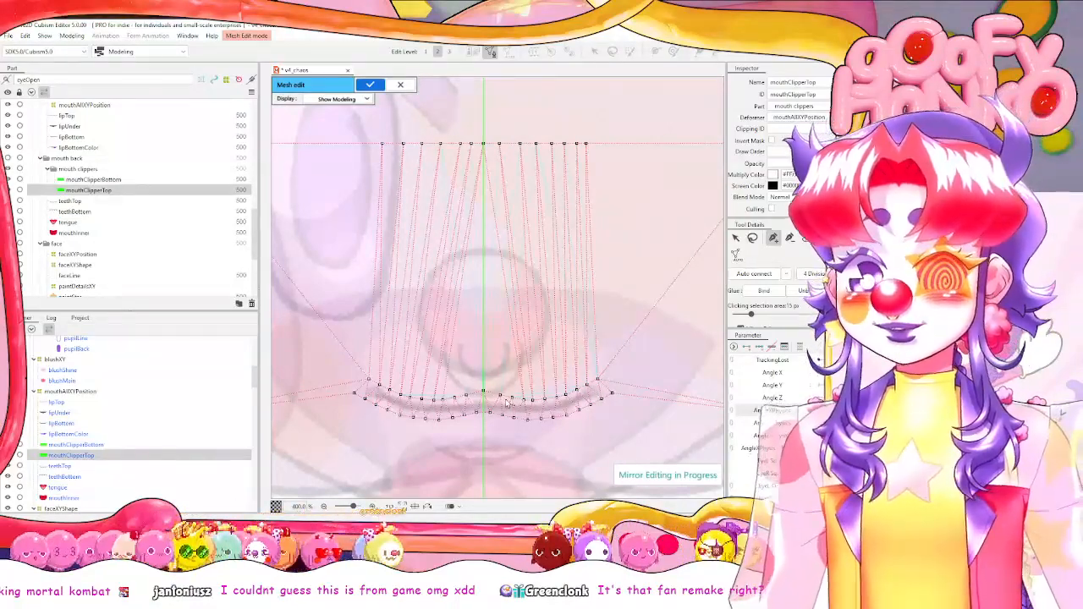
# Connect the upper-edge vertex on the mirror axis to the central lip vertices and apply the mouthClipperTop mesh.
pyautogui.click(499, 144)
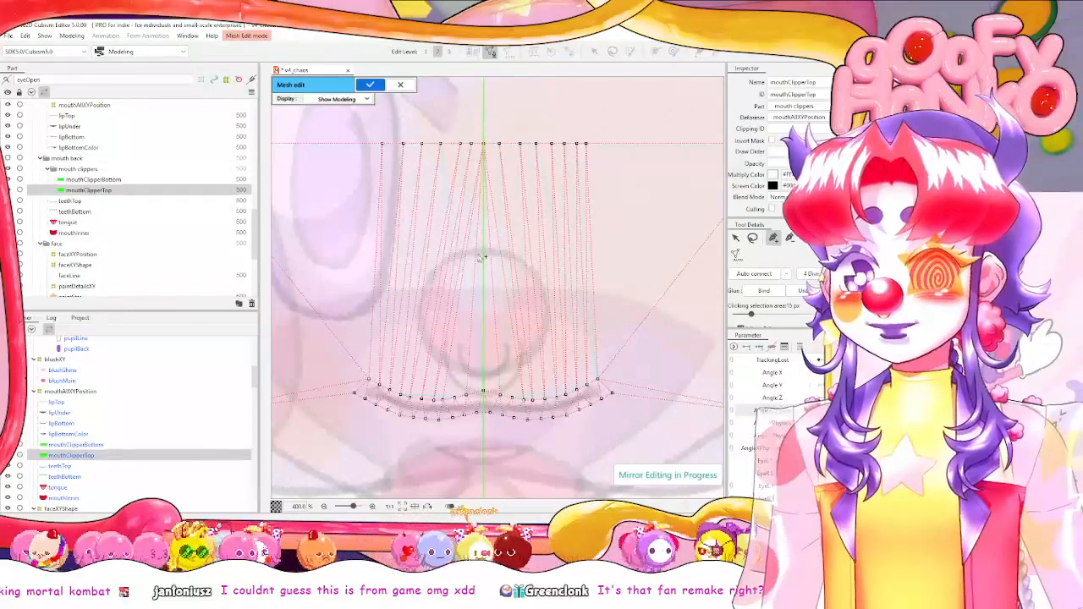
pyautogui.click(483, 145)
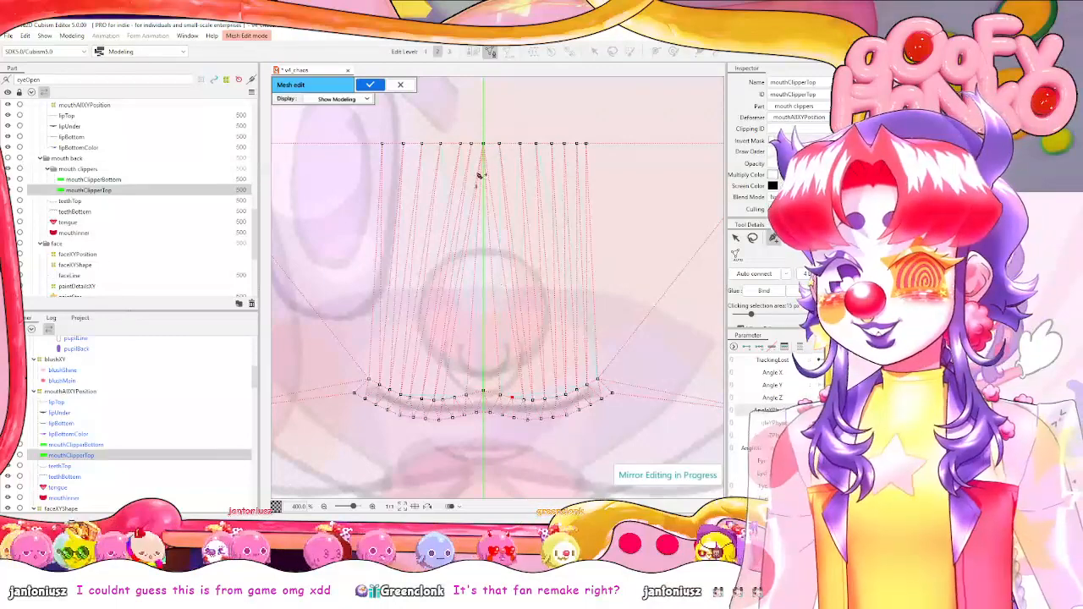
pyautogui.click(483, 145)
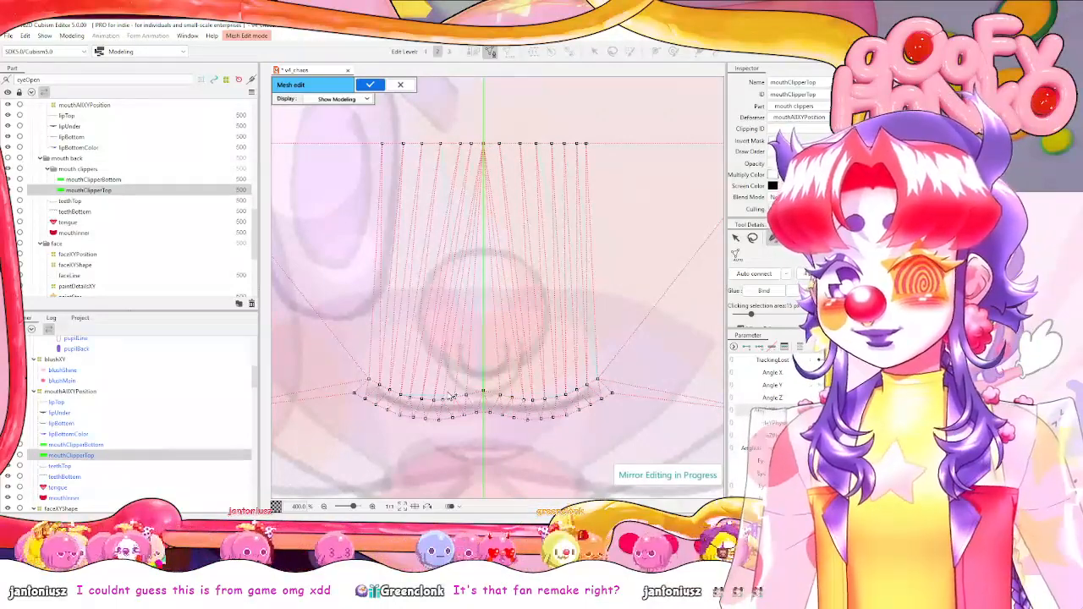
pyautogui.scroll(-2, 453, 395)
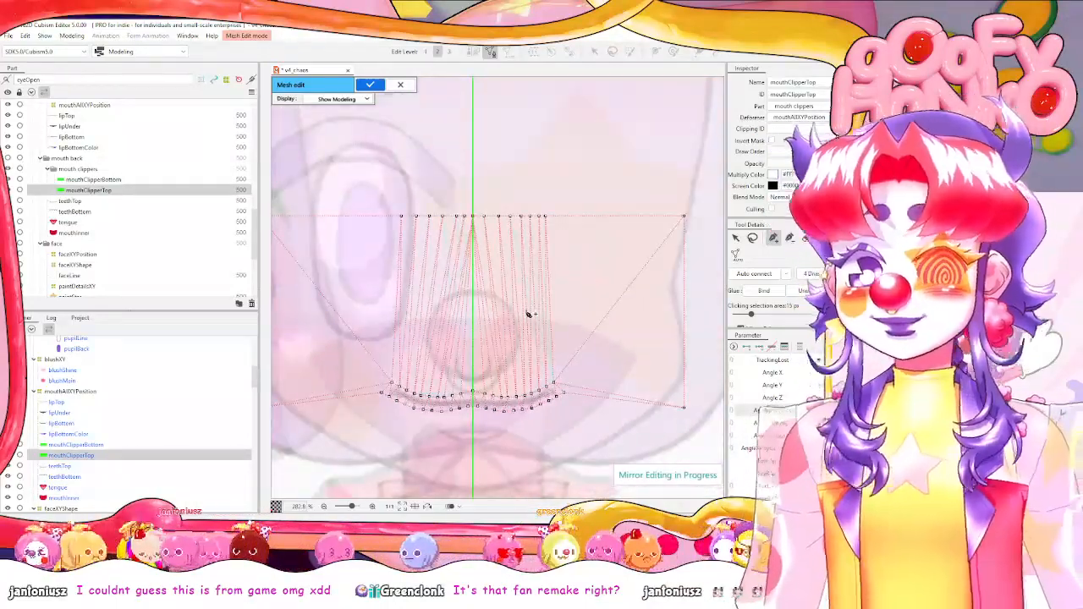
pyautogui.click(369, 85)
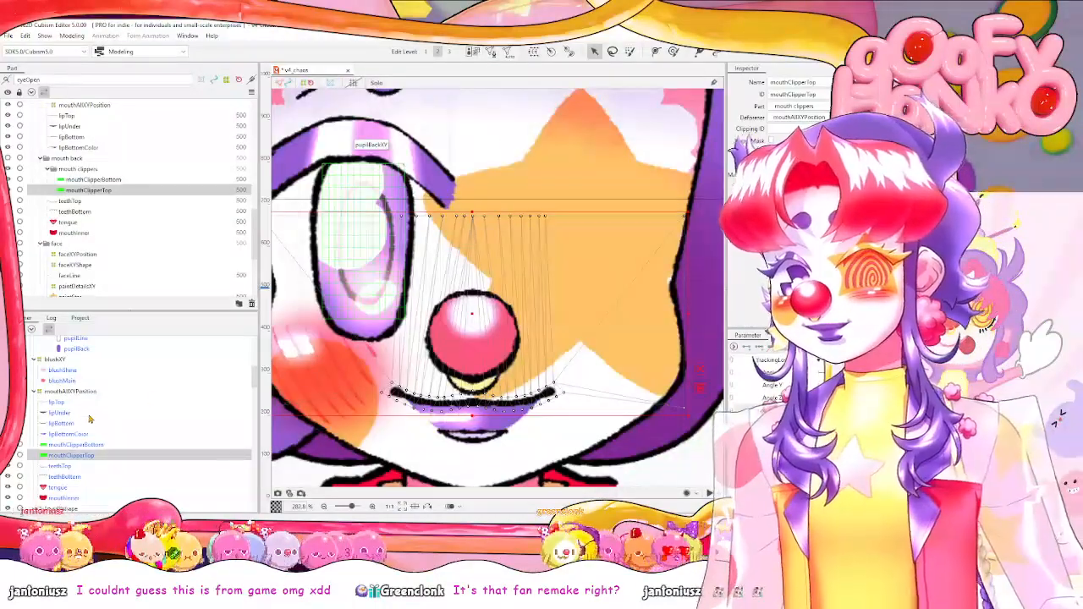
# Open lipTop together with mouthClipperTop for mesh editing, lasso-select the overlapping lip vertices and apply the mesh edit.
pyautogui.click(69, 403)
pyautogui.click(490, 53)
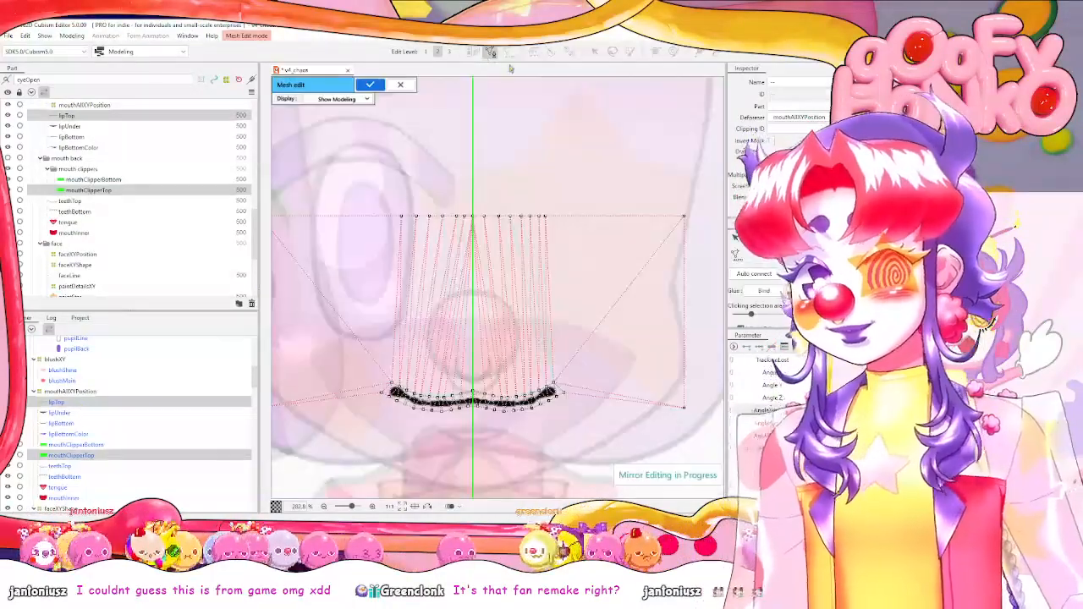
pyautogui.moveTo(582, 370)
pyautogui.mouseDown()
pyautogui.moveTo(376, 381)
pyautogui.moveTo(419, 436)
pyautogui.moveTo(579, 411)
pyautogui.mouseUp()
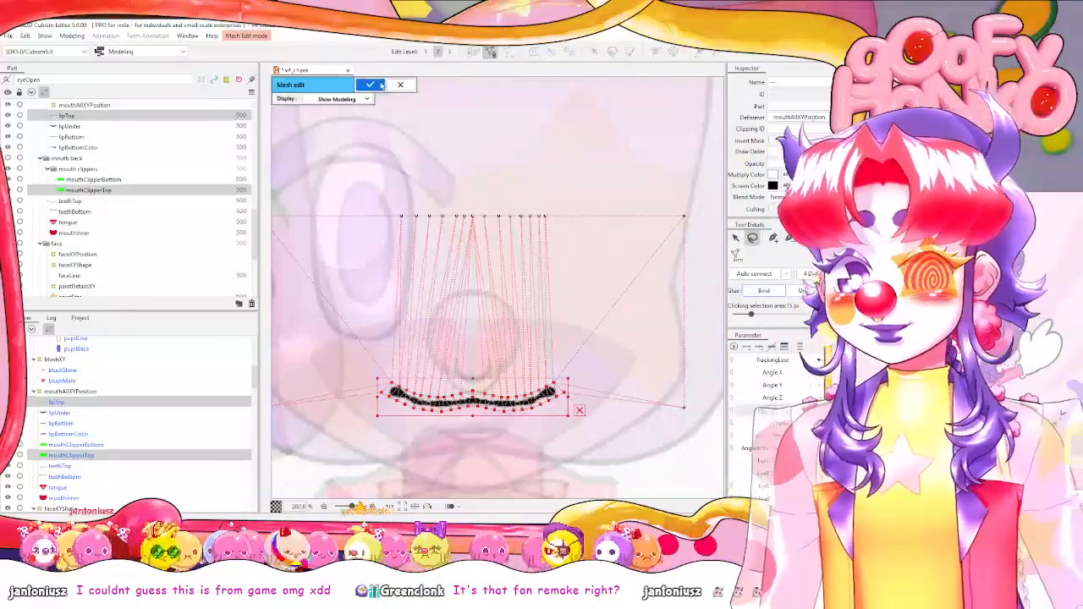
pyautogui.click(376, 87)
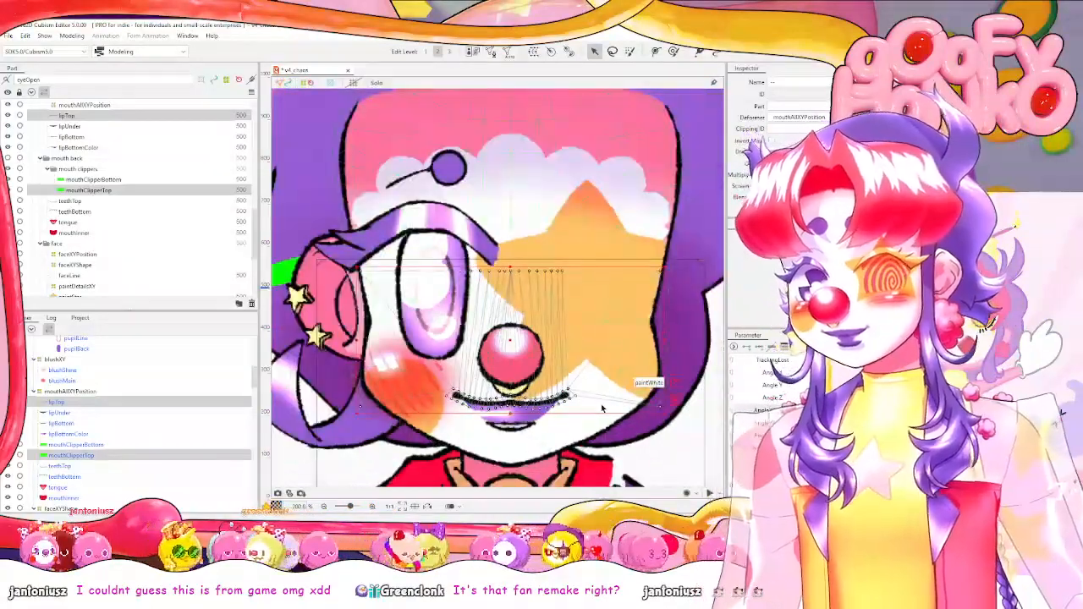
# Reopen both meshes for editing and erase the clipper's upper-edge vertices between its two corners, along with their connecting lines.
pyautogui.scroll(2, 602, 409)
pyautogui.click(491, 52)
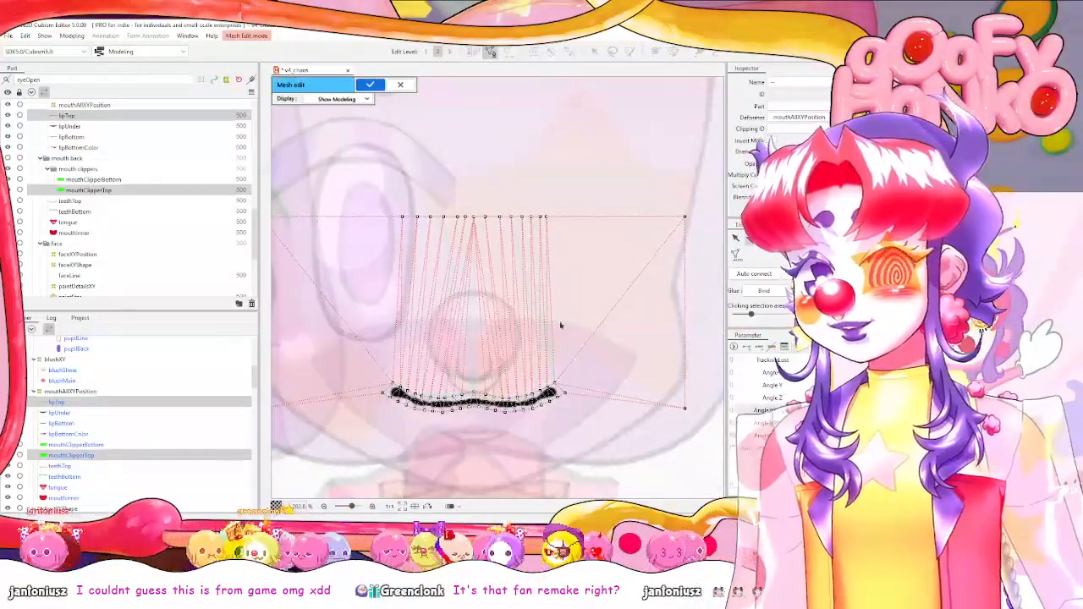
pyautogui.moveTo(581, 362); pyautogui.dragTo(355, 453)
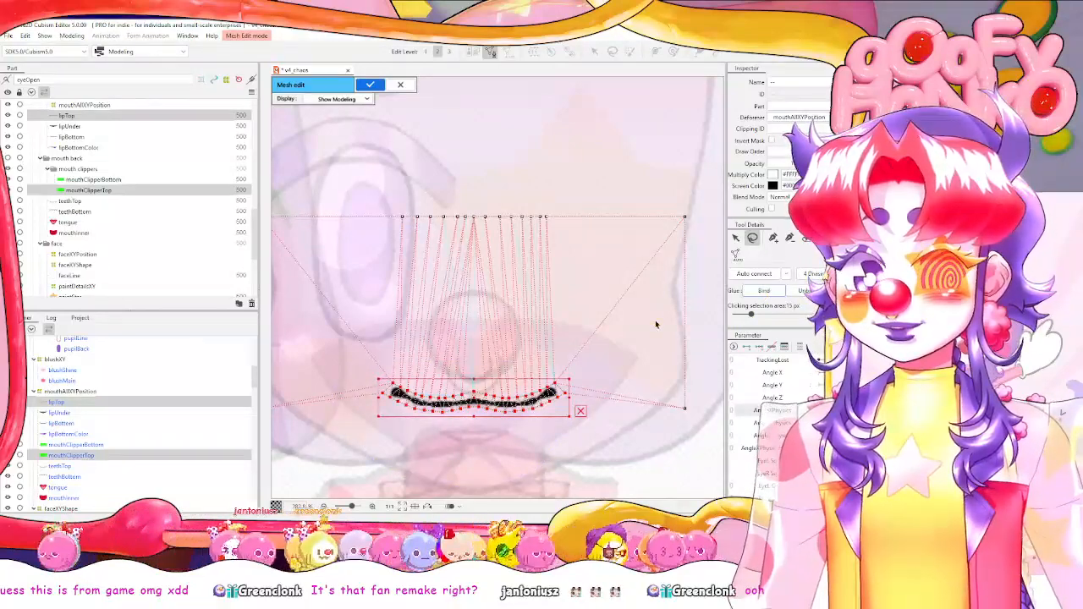
pyautogui.scroll(2, 541, 247)
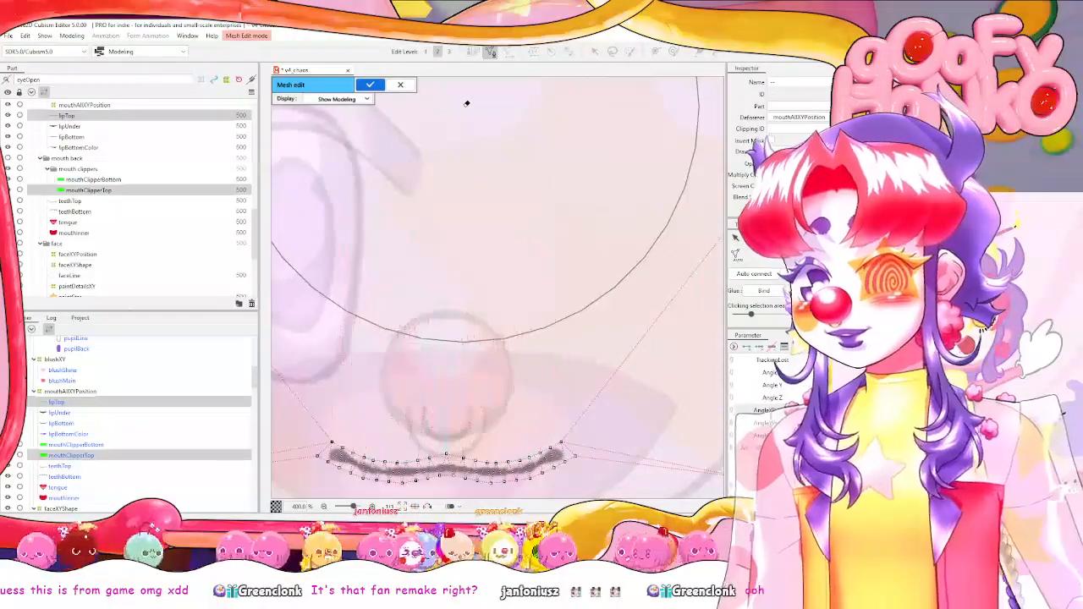
pyautogui.scroll(-3, 452, 186)
pyautogui.moveTo(456, 207); pyautogui.dragTo(492, 232)
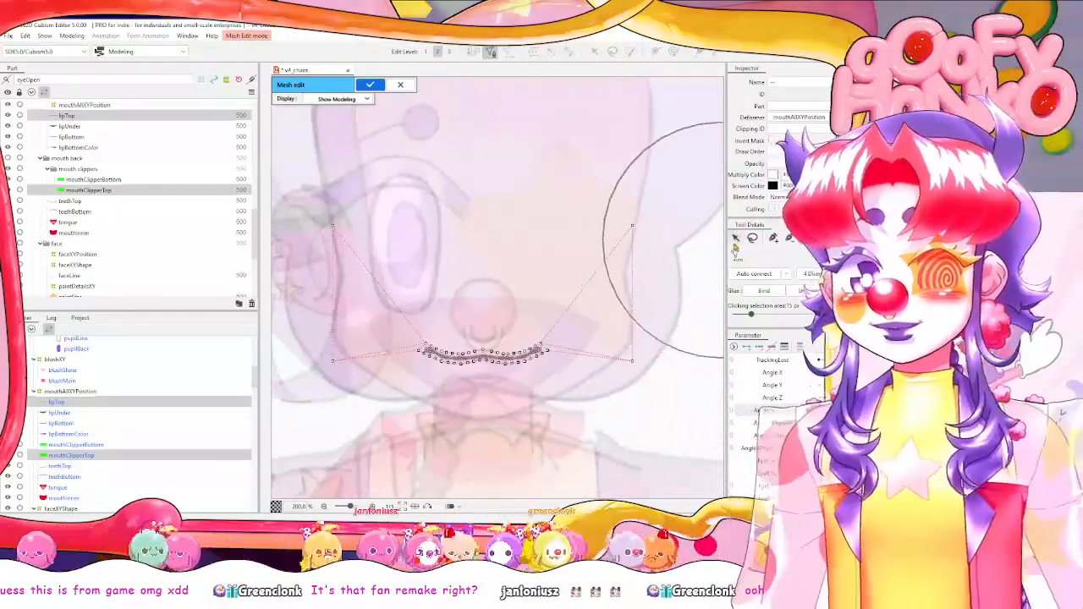
# Redraw the clipper's upper edge from its left corner to its right corner through a new vertex on the mirror axis.
pyautogui.click(775, 242)
pyautogui.click(333, 226)
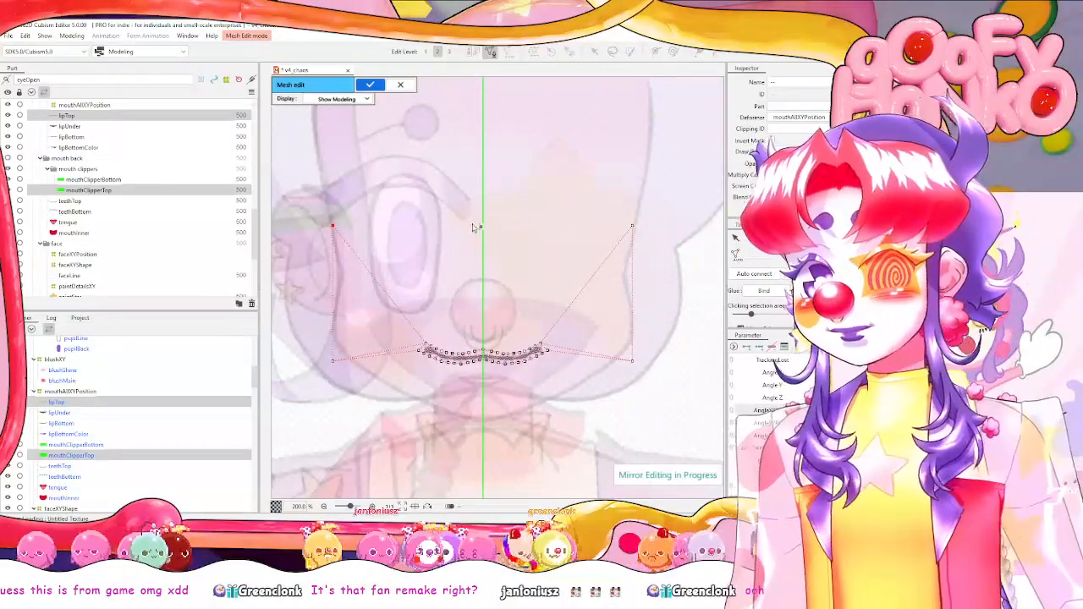
pyautogui.click(486, 226)
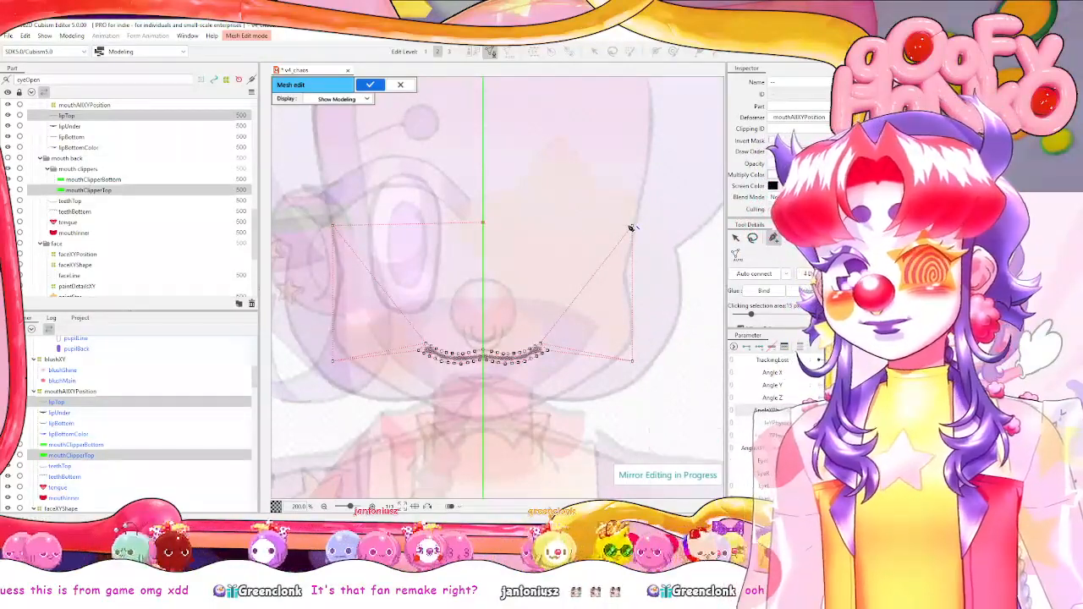
pyautogui.click(634, 227)
pyautogui.scroll(2, 541, 268)
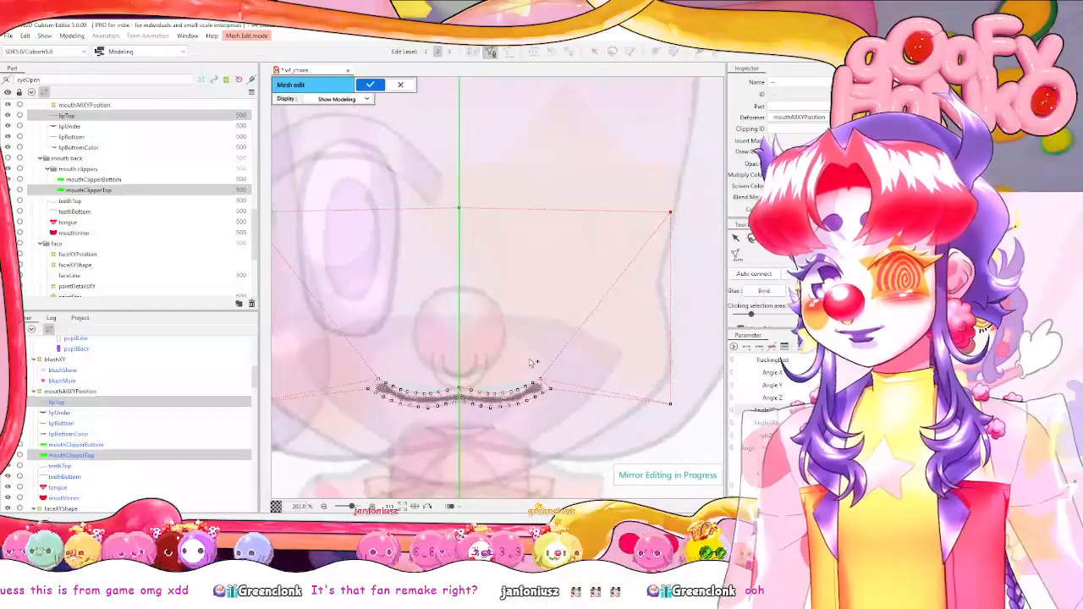
# Add two spread-out vertices on the clipper's upper edge near its right corner and join them to the outermost right lip vertices.
pyautogui.click(539, 381)
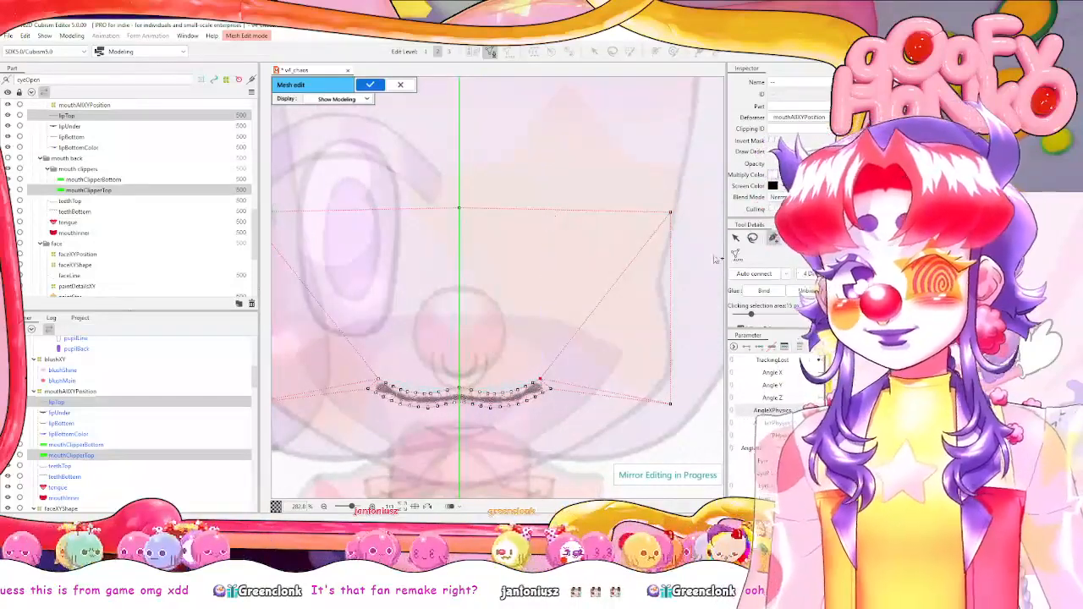
pyautogui.scroll(-1, 815, 288)
pyautogui.click(543, 276)
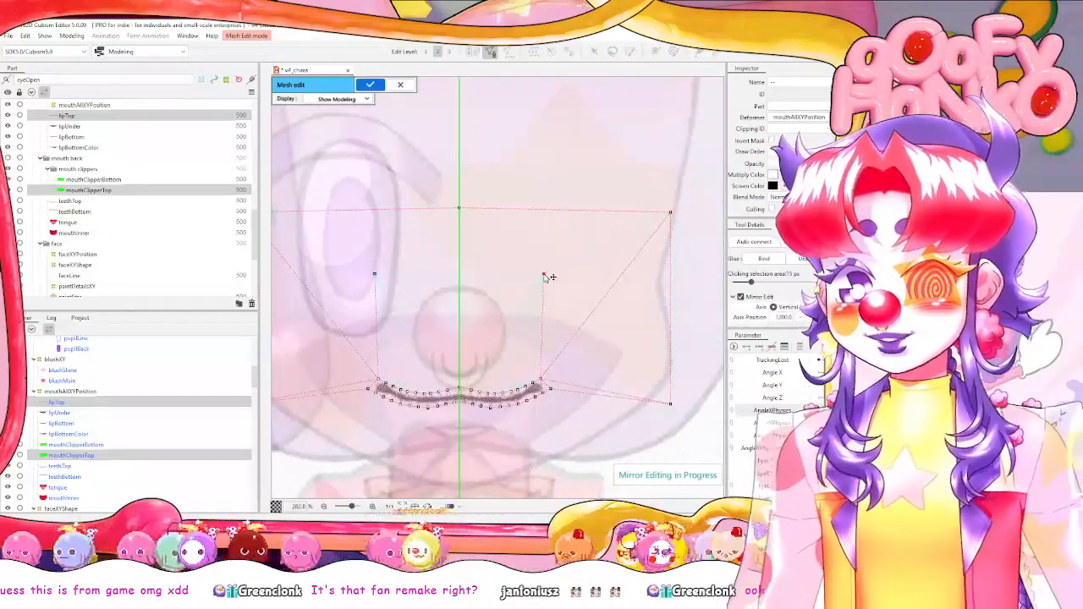
pyautogui.moveTo(545, 277); pyautogui.dragTo(600, 211)
pyautogui.click(562, 210)
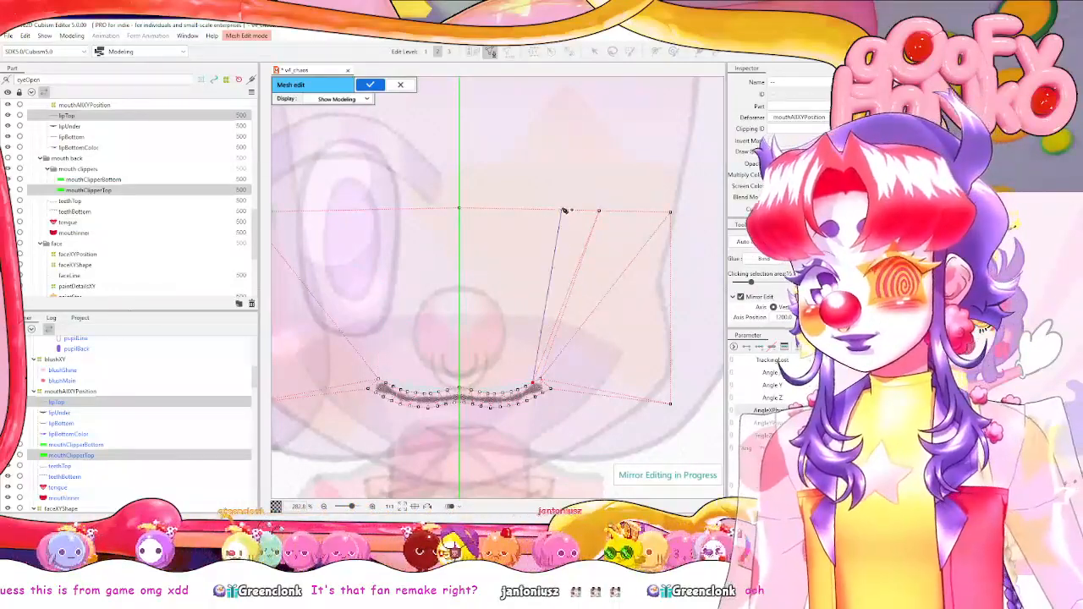
pyautogui.click(528, 388)
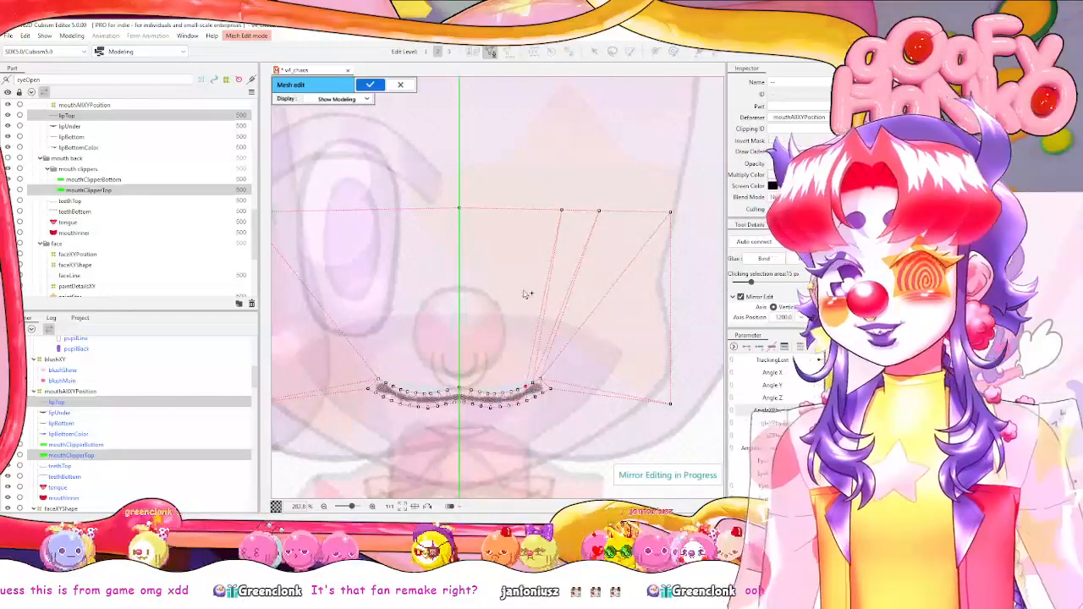
pyautogui.click(524, 204)
pyautogui.hotkey('ctrl', 'z')
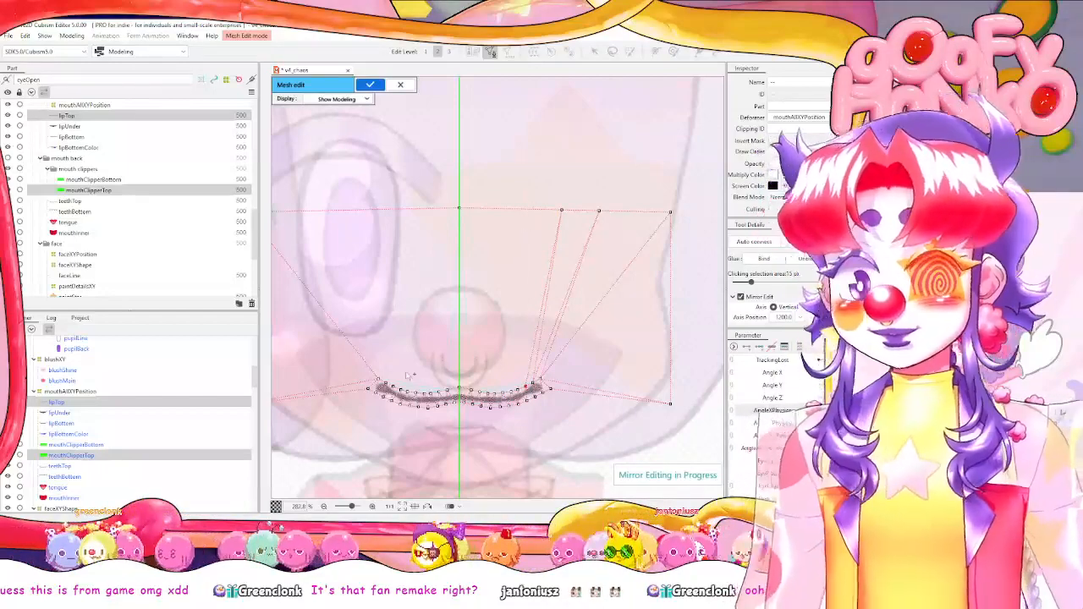
pyautogui.click(386, 384)
pyautogui.moveTo(396, 309); pyautogui.dragTo(430, 344)
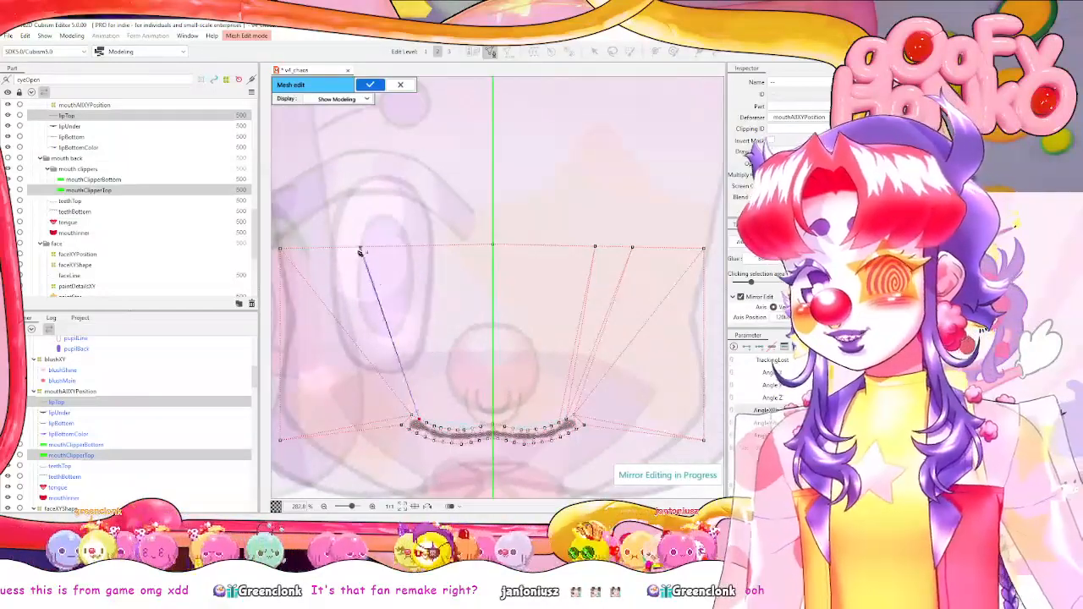
pyautogui.click(352, 247)
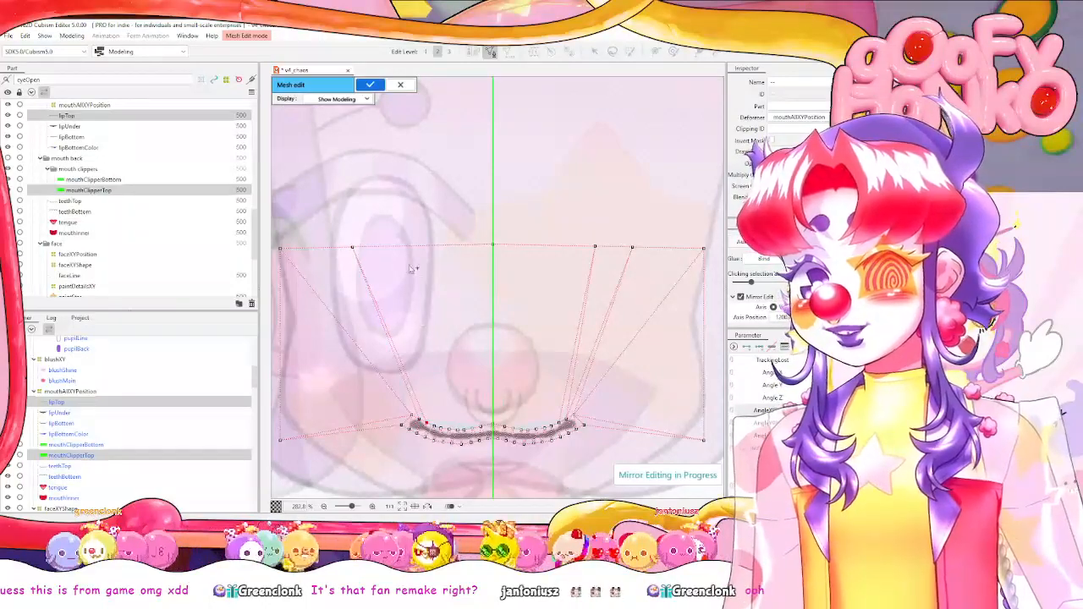
pyautogui.click(394, 247)
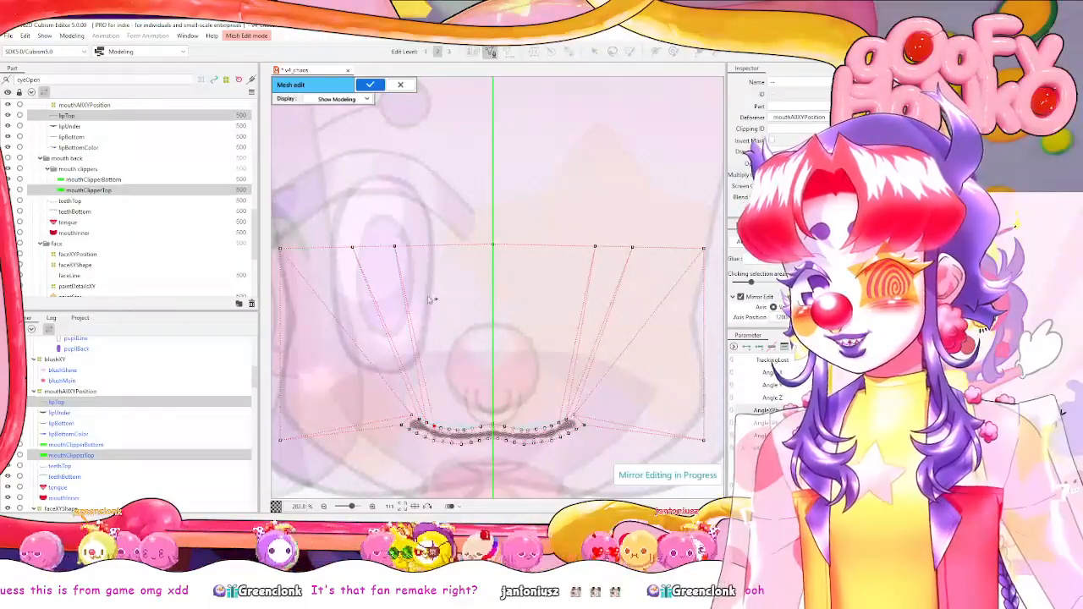
pyautogui.click(425, 247)
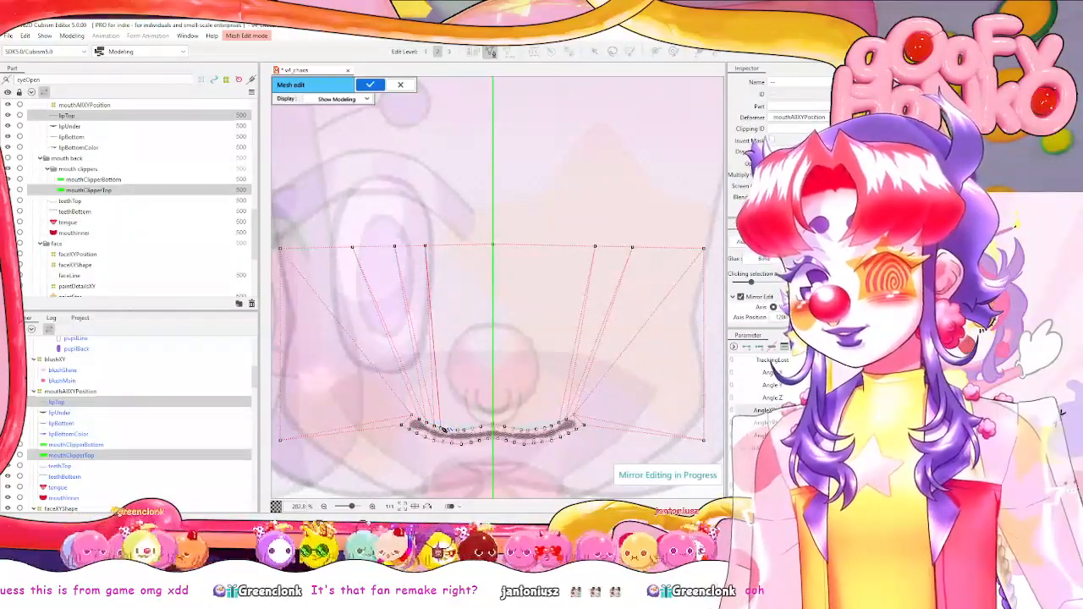
pyautogui.click(441, 430)
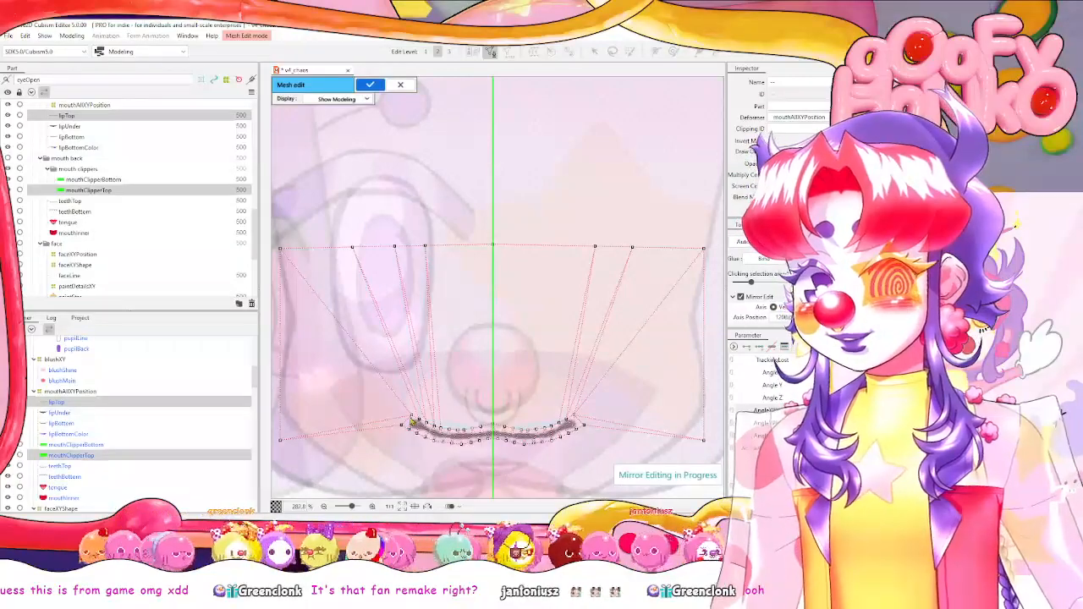
pyautogui.hotkey('ctrl', 'z')
pyautogui.hotkey('ctrl', 'z')
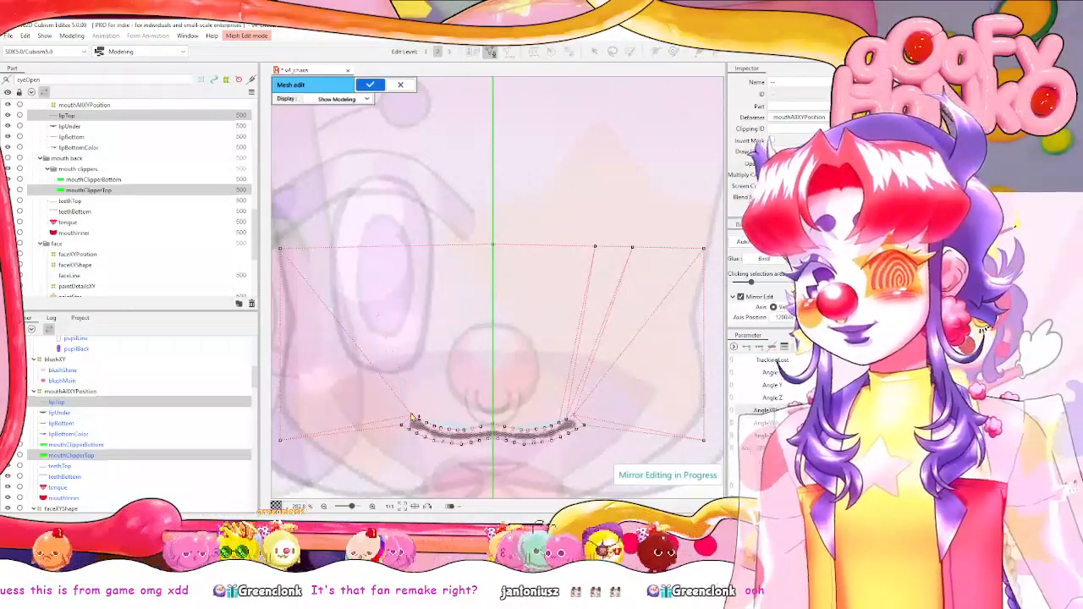
# Add four spaced vertices on the clipper's upper edge from the left corner inward, joining them to the outer left lip vertices.
pyautogui.click(336, 247)
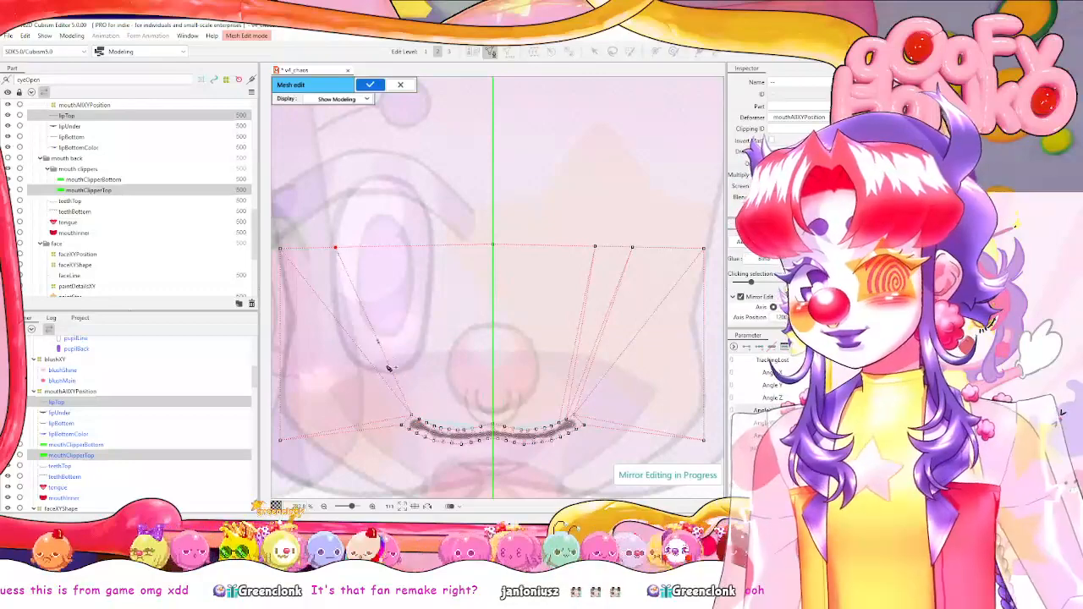
pyautogui.click(370, 246)
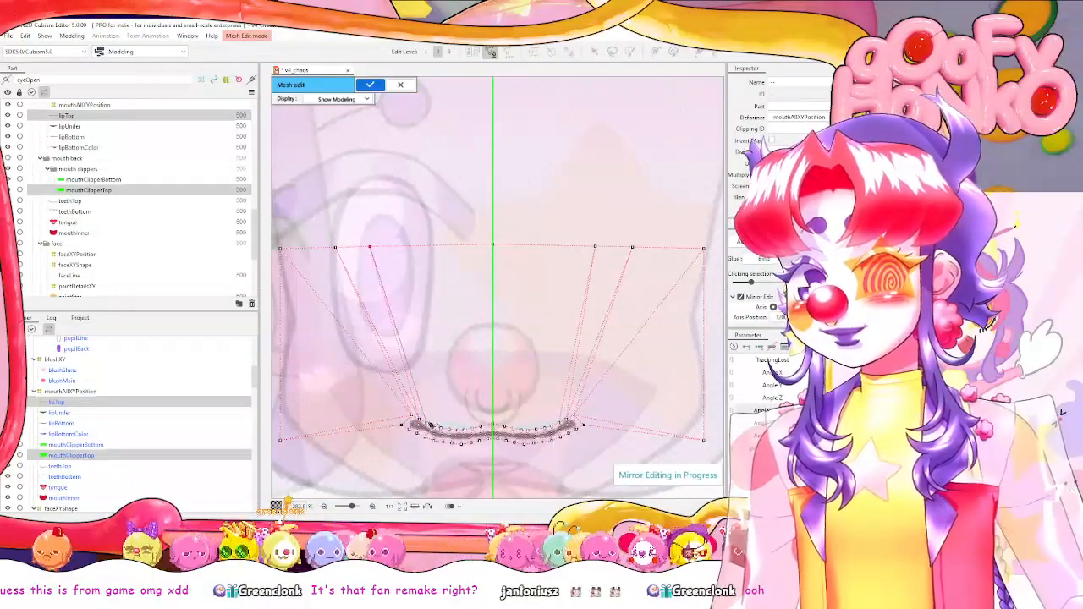
pyautogui.click(427, 424)
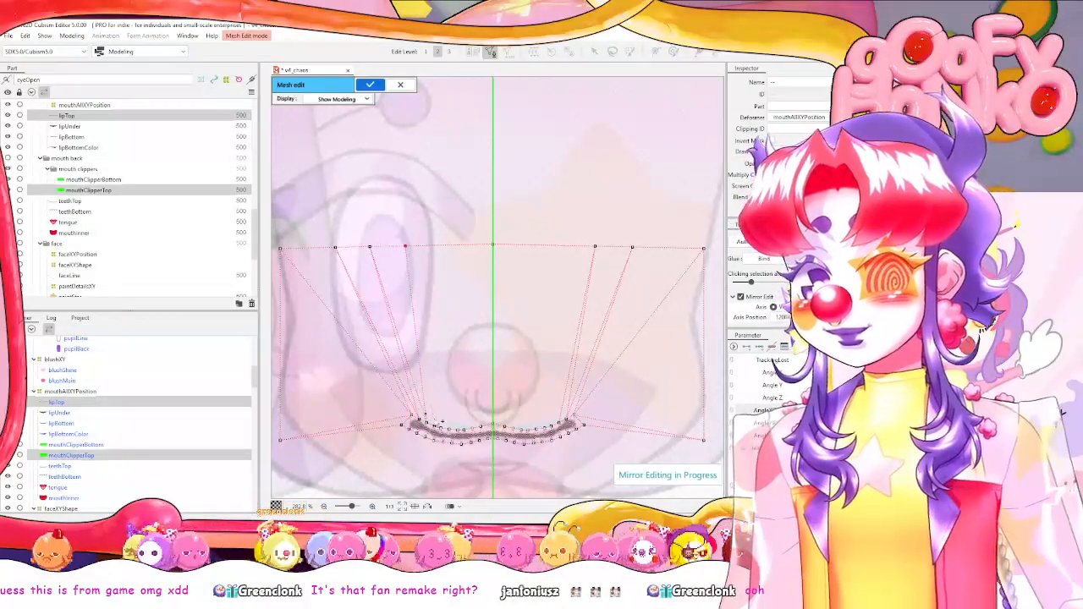
pyautogui.click(434, 423)
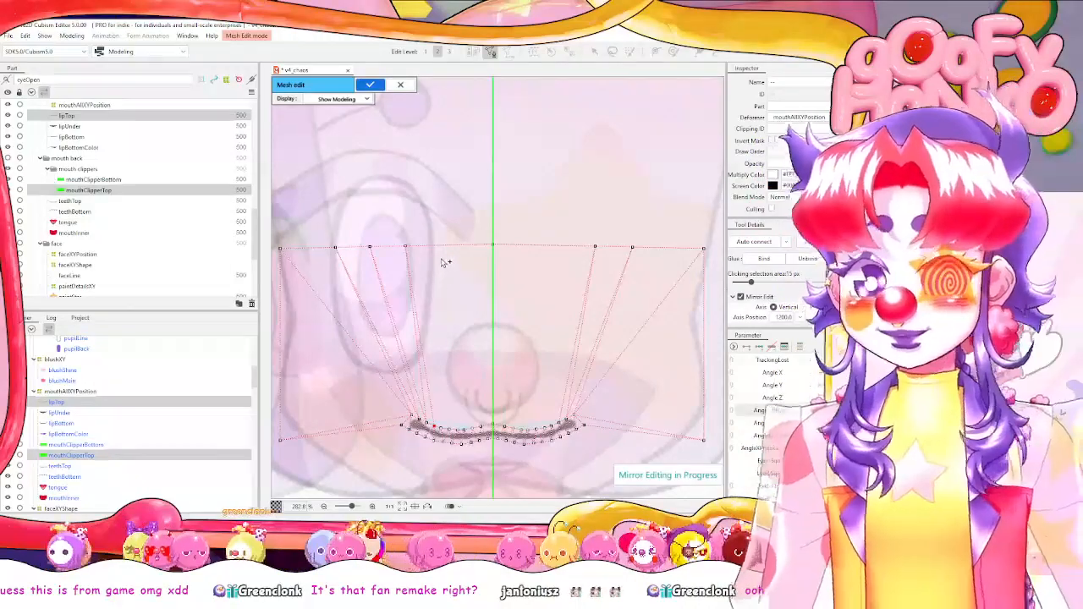
pyautogui.click(431, 246)
# Add three spaced vertices on the clipper's upper edge left of the nose's centre, joining each to a matching left upper-lip vertex.
pyautogui.click(441, 427)
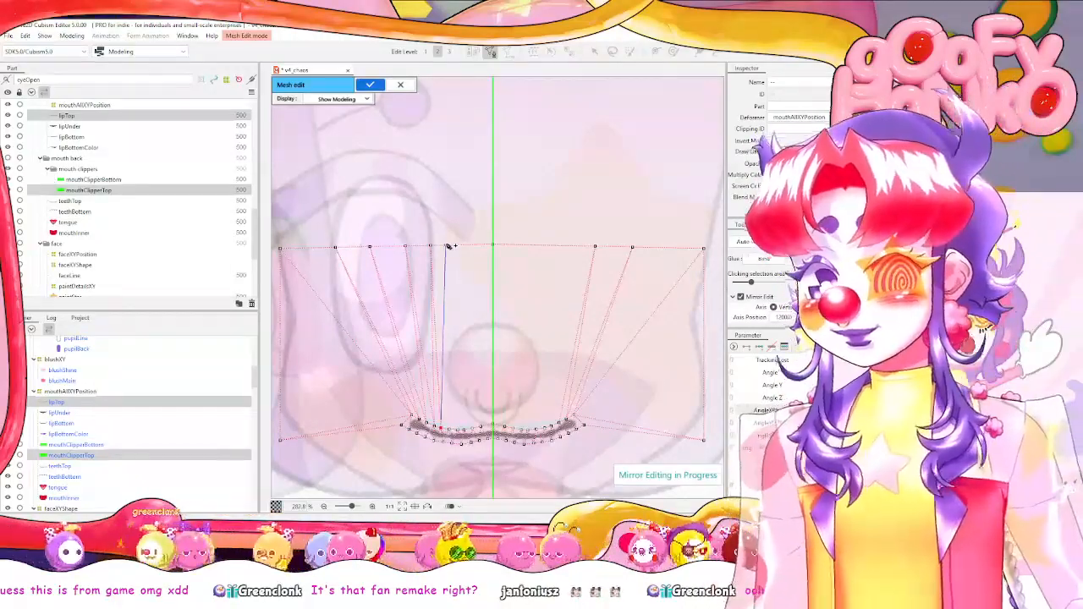
pyautogui.click(446, 246)
pyautogui.click(450, 430)
pyautogui.click(457, 245)
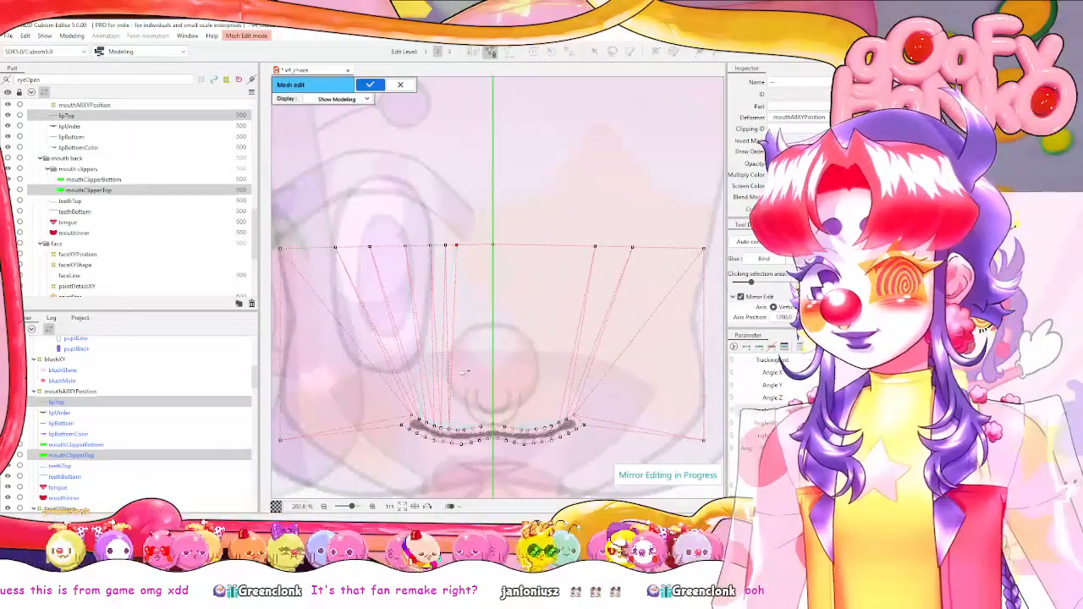
pyautogui.click(462, 428)
pyautogui.click(465, 245)
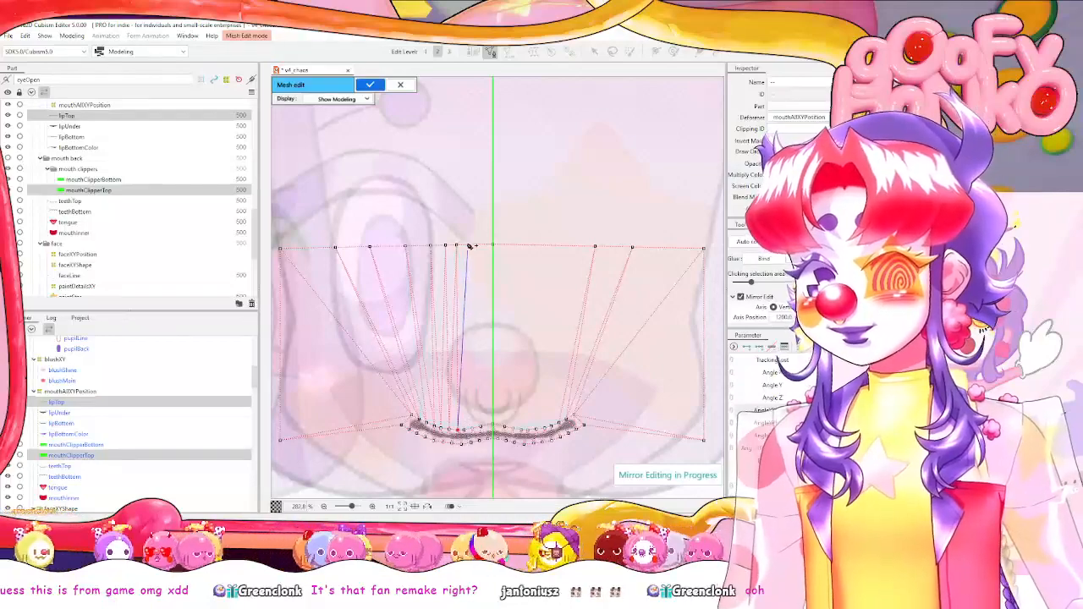
# Continue the upper edge with two vertices up to the mirror axis, joining them and the axis vertex to the inner left lip vertices.
pyautogui.click(469, 431)
pyautogui.click(476, 246)
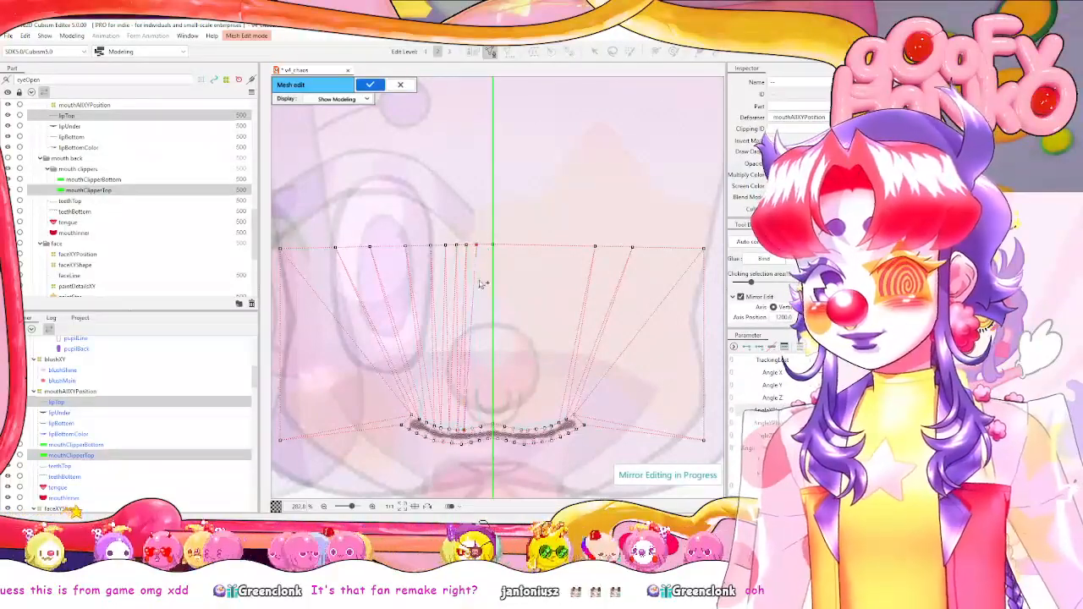
pyautogui.click(472, 429)
pyautogui.click(486, 246)
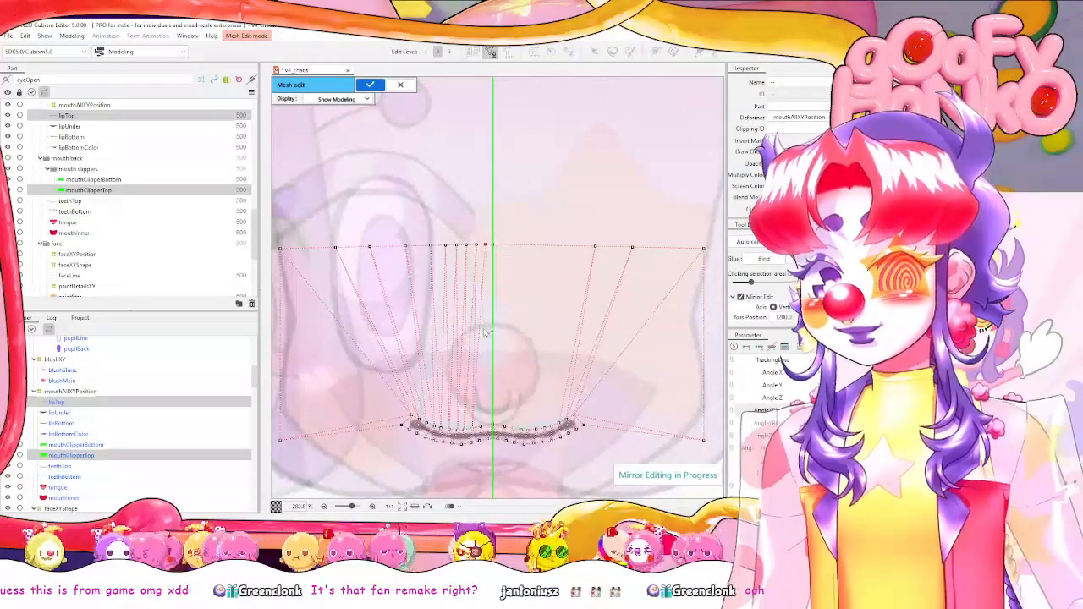
pyautogui.click(483, 427)
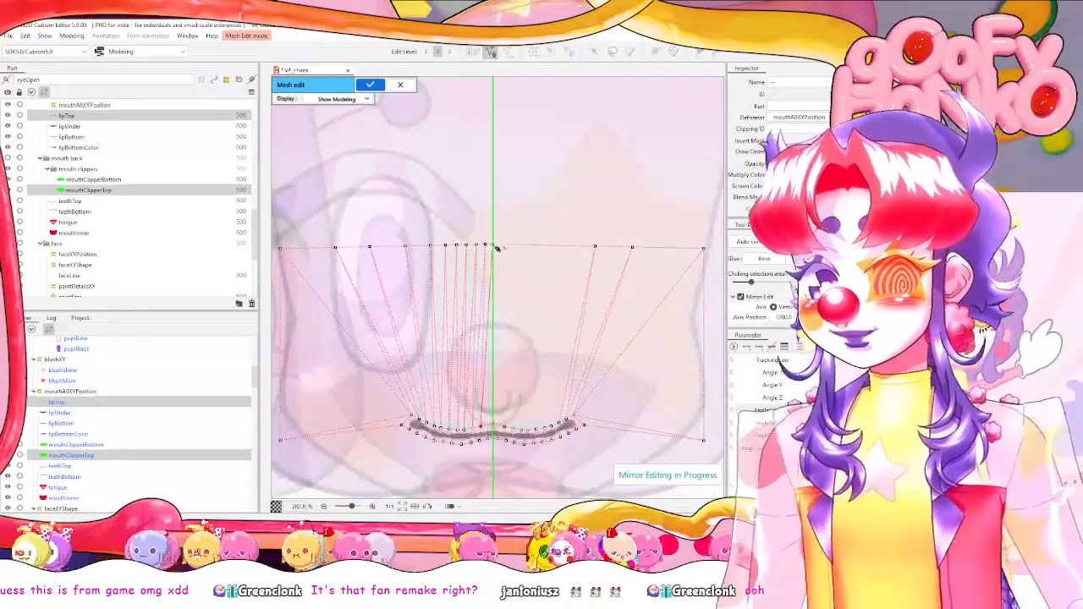
pyautogui.click(492, 246)
# Add three spaced vertices on the clipper's upper edge just right of the mirror axis, joining them to the inner right lip vertices.
pyautogui.click(513, 430)
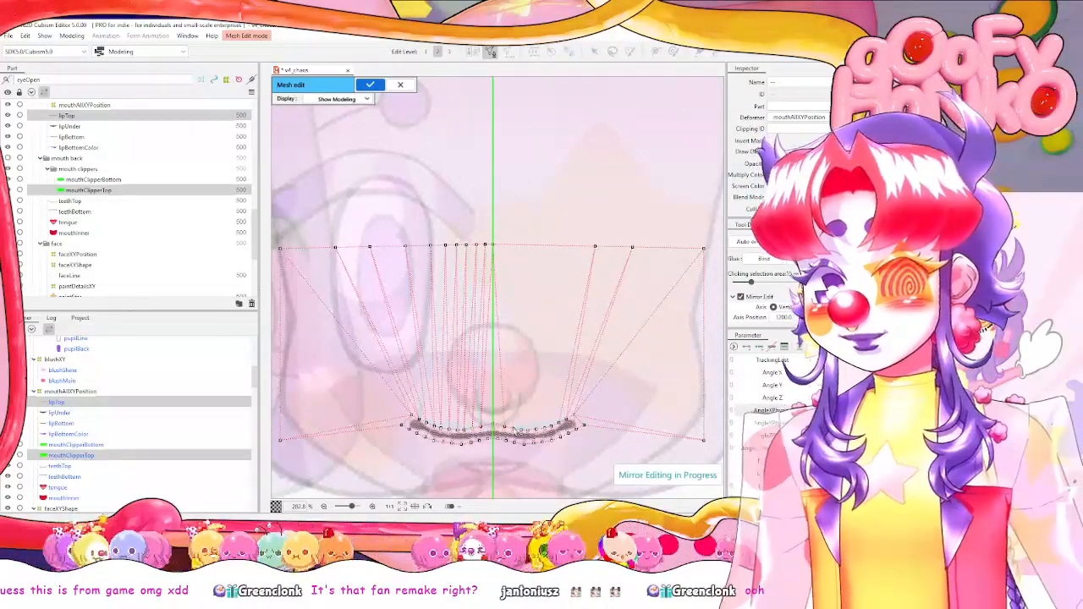
pyautogui.click(501, 245)
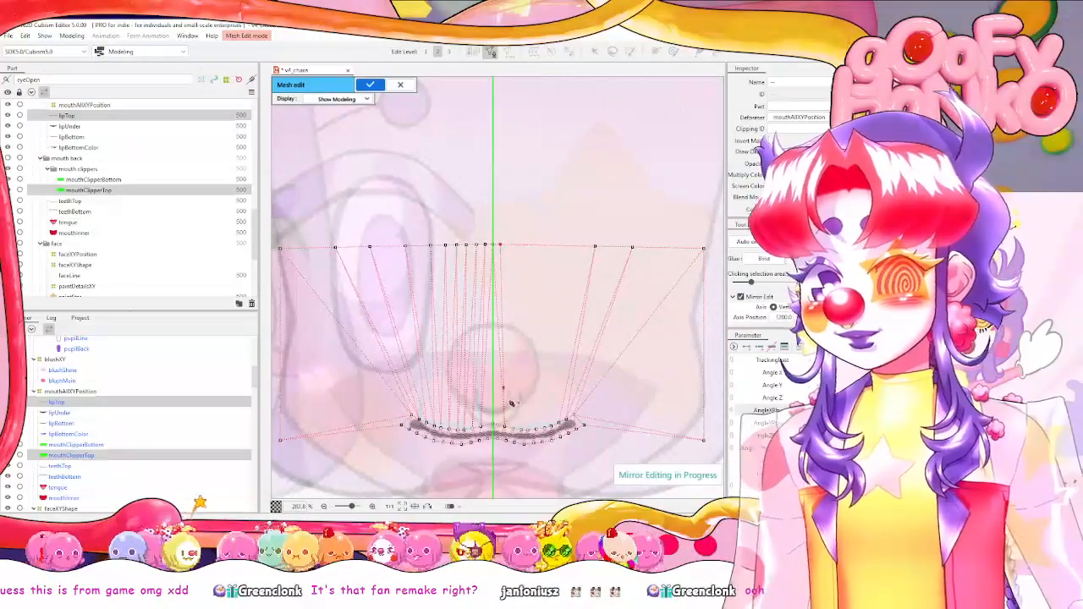
pyautogui.click(517, 429)
pyautogui.click(511, 245)
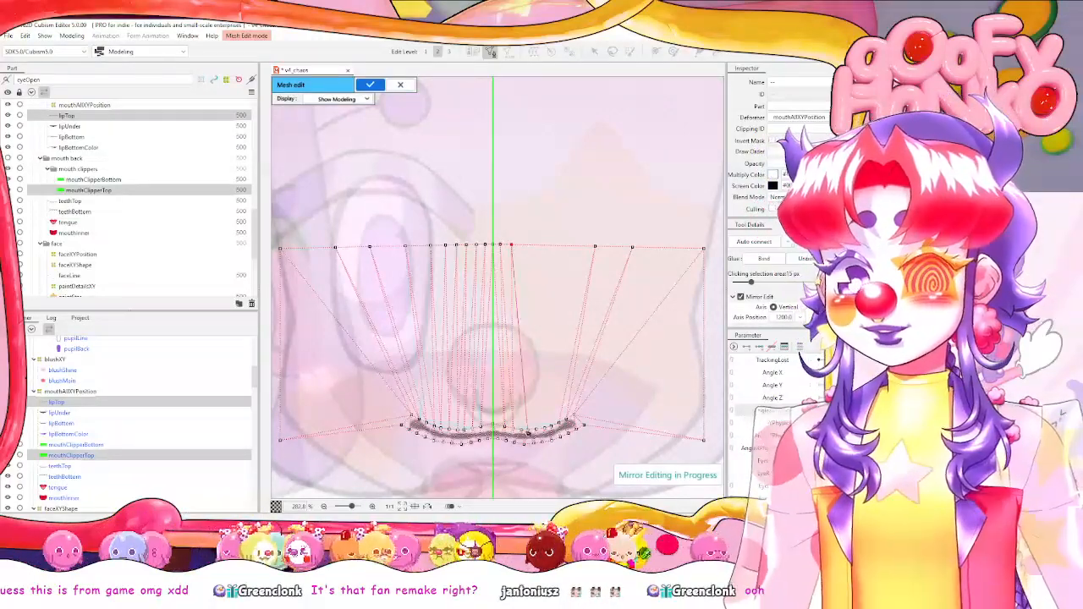
pyautogui.click(527, 431)
pyautogui.click(526, 245)
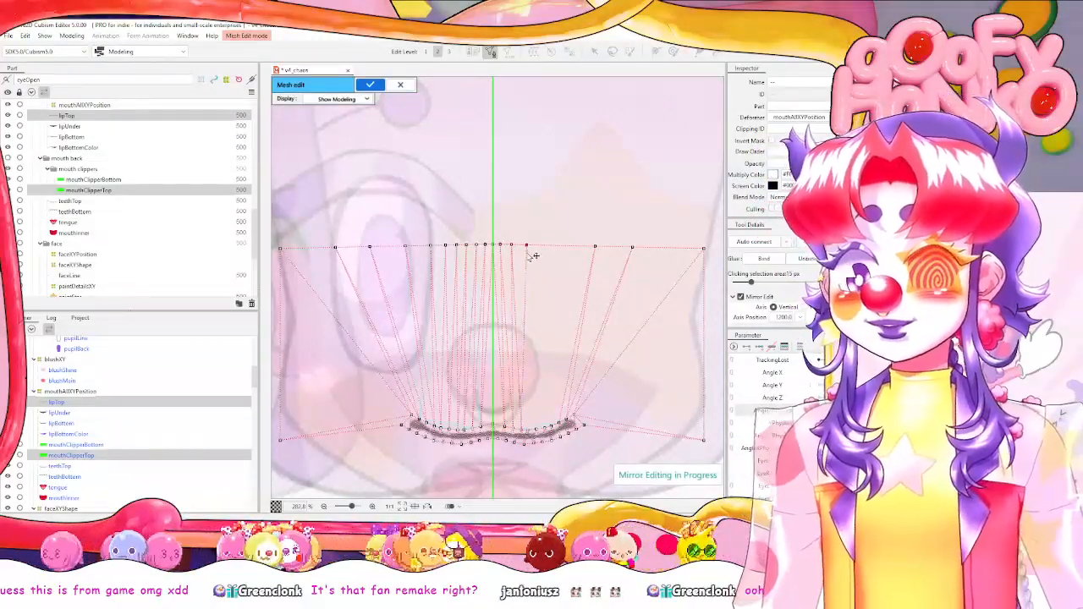
# Extend the right side of the upper edge with three wider-spaced vertices, each joined to the next upper-lip vertex outward.
pyautogui.click(530, 428)
pyautogui.click(543, 245)
pyautogui.click(544, 429)
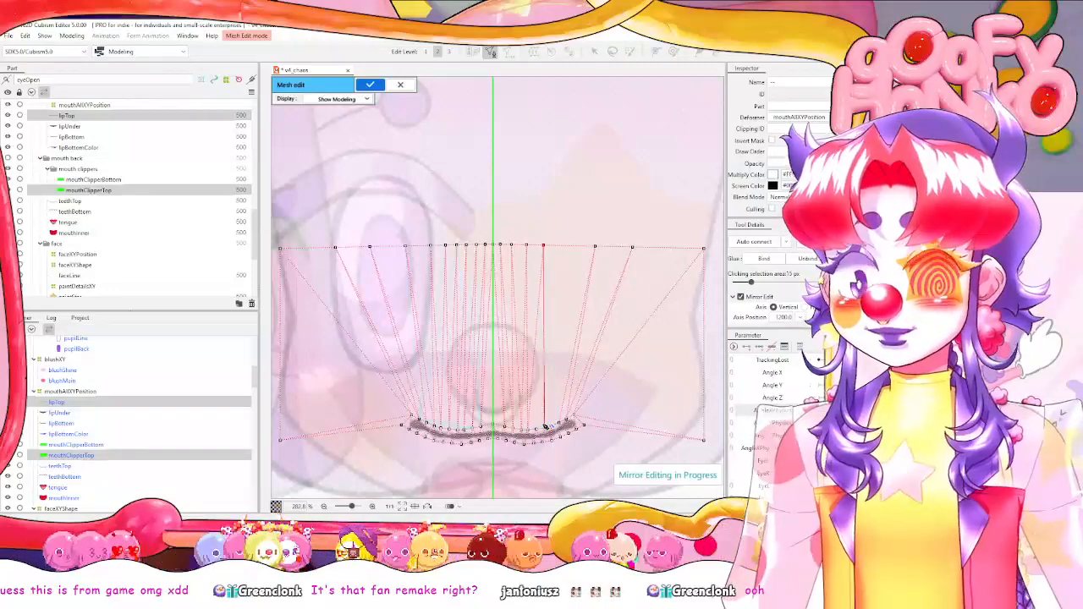
pyautogui.click(562, 246)
pyautogui.click(546, 428)
pyautogui.click(574, 246)
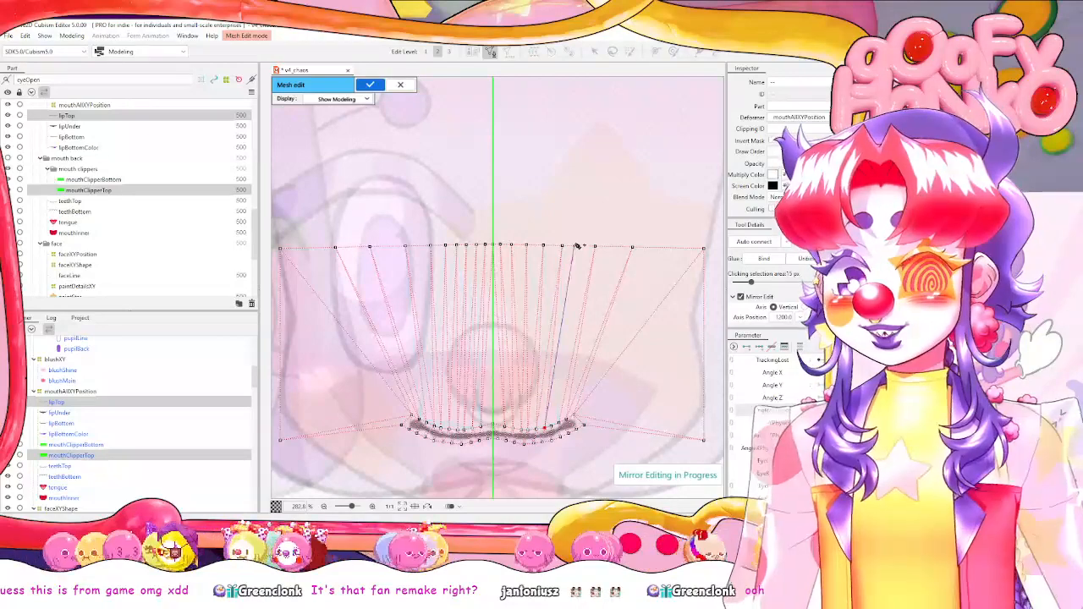
# Join the remaining right lip vertex to the existing upper-edge vertex beside the new ones and apply the mesh edits.
pyautogui.click(555, 429)
pyautogui.click(554, 430)
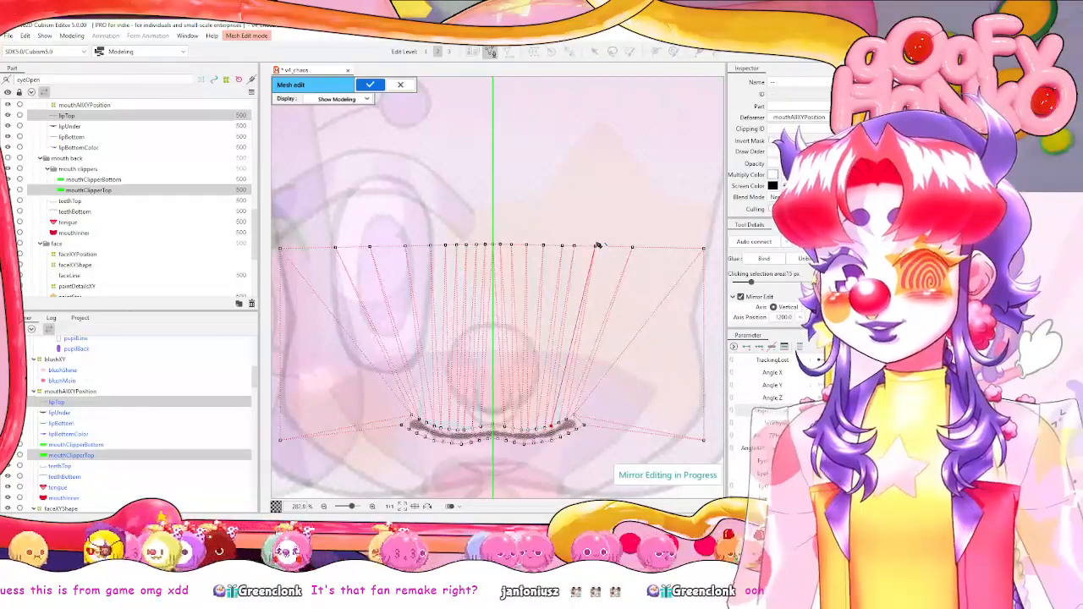
pyautogui.click(596, 246)
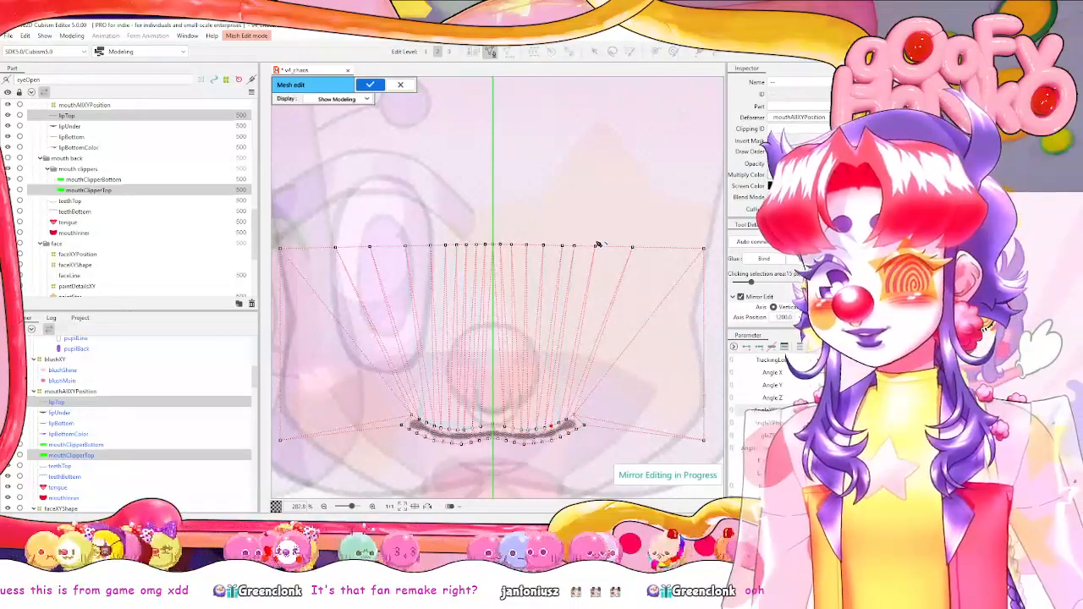
pyautogui.scroll(-1, 575, 384)
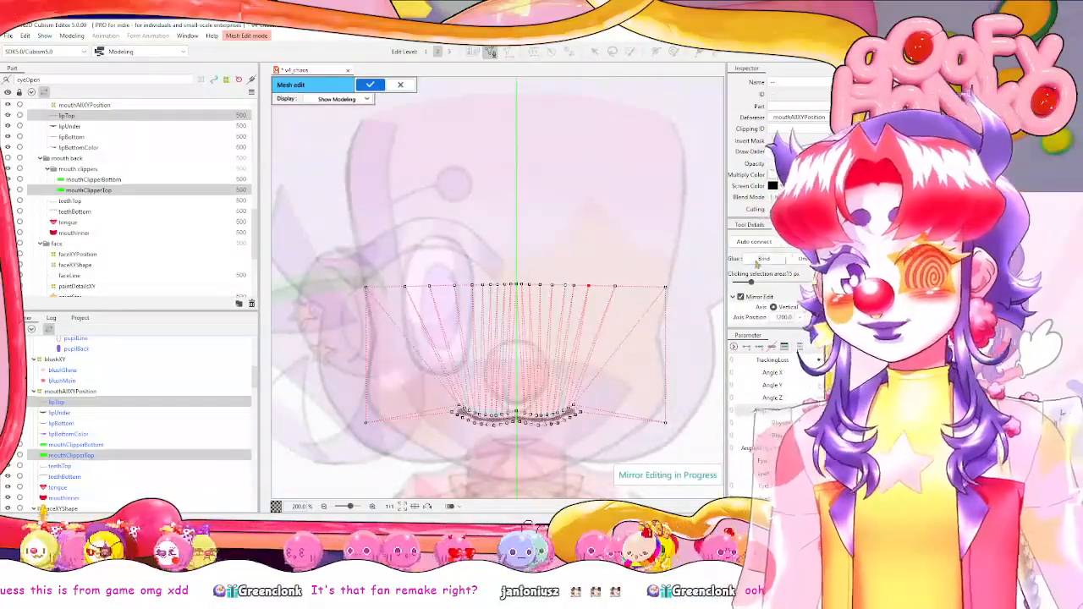
pyautogui.scroll(2, 759, 264)
pyautogui.click(735, 239)
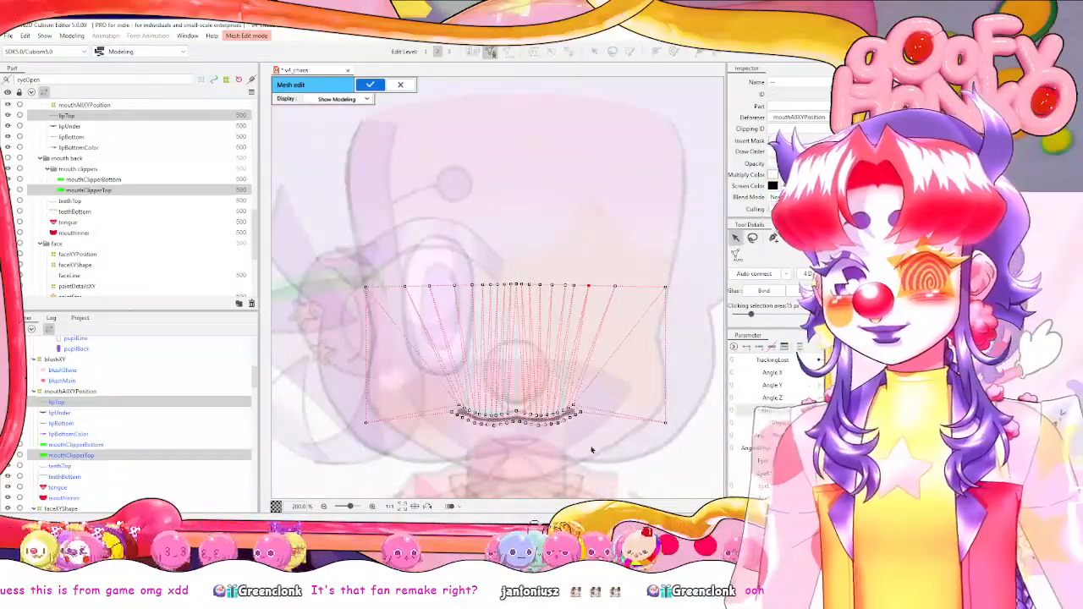
pyautogui.click(372, 84)
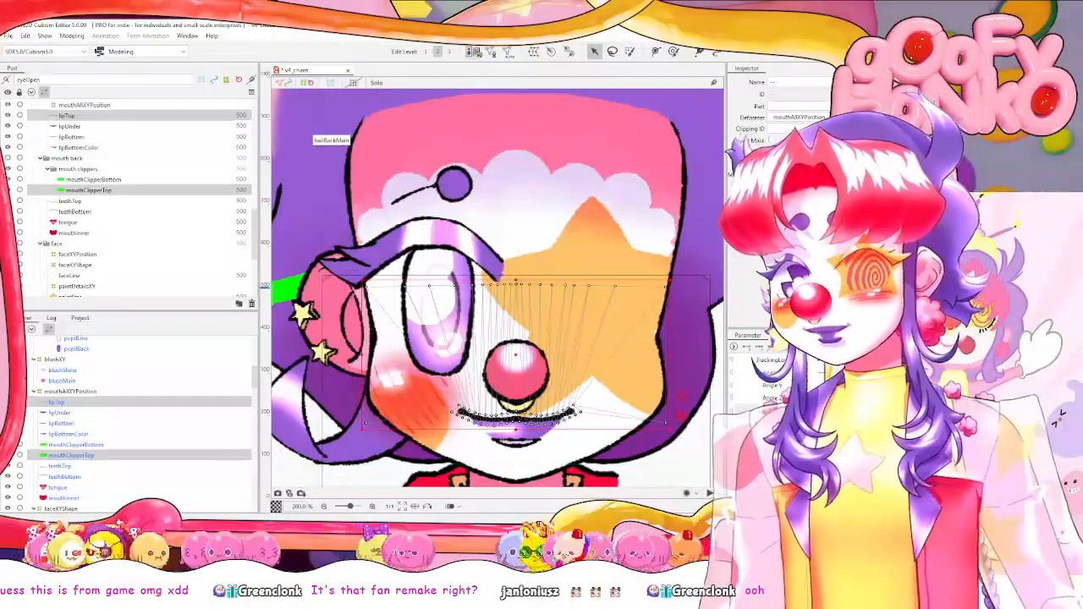
# Reopen lipTop and mouthClipperTop for mesh editing and try to glue all vertices around the lip together.
pyautogui.click(491, 52)
pyautogui.moveTo(576, 447); pyautogui.dragTo(433, 371)
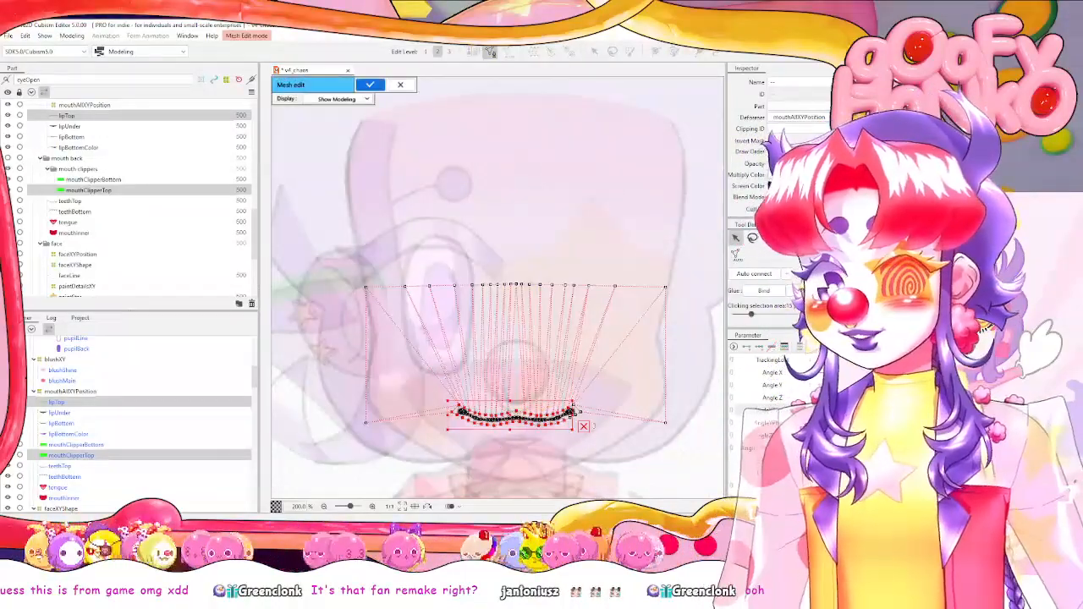
pyautogui.moveTo(610, 439); pyautogui.dragTo(539, 392)
pyautogui.scroll(2, 575, 438)
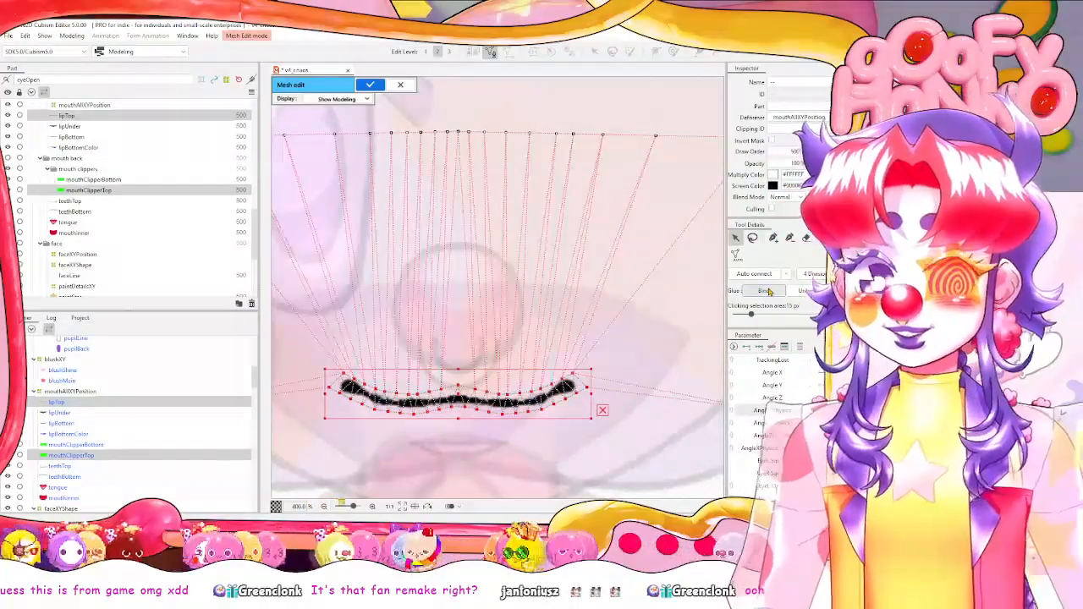
pyautogui.scroll(3, 504, 435)
pyautogui.scroll(-3, 503, 427)
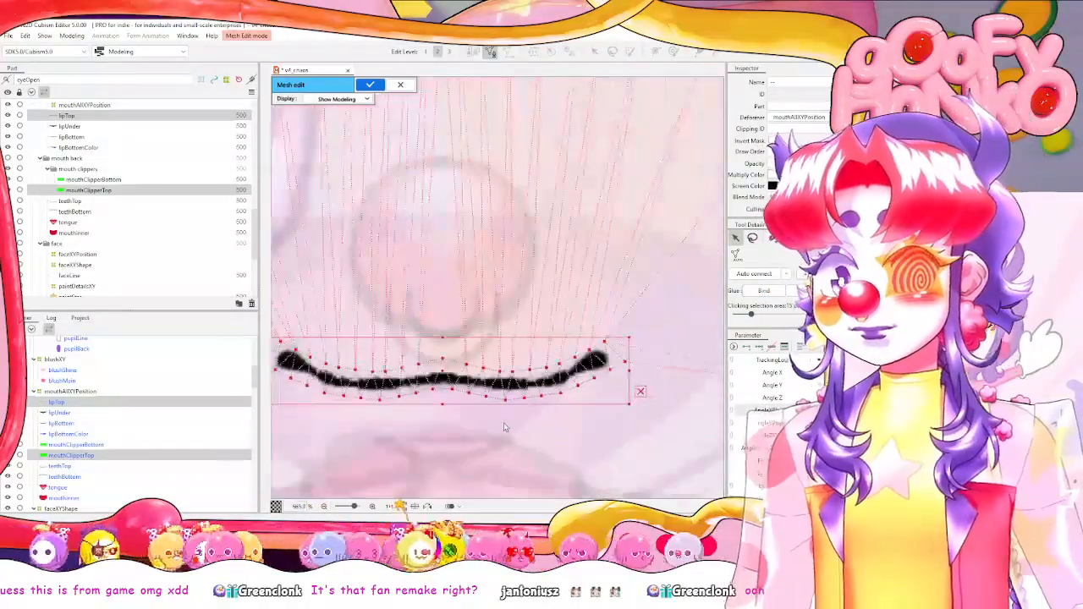
pyautogui.scroll(-4, 503, 422)
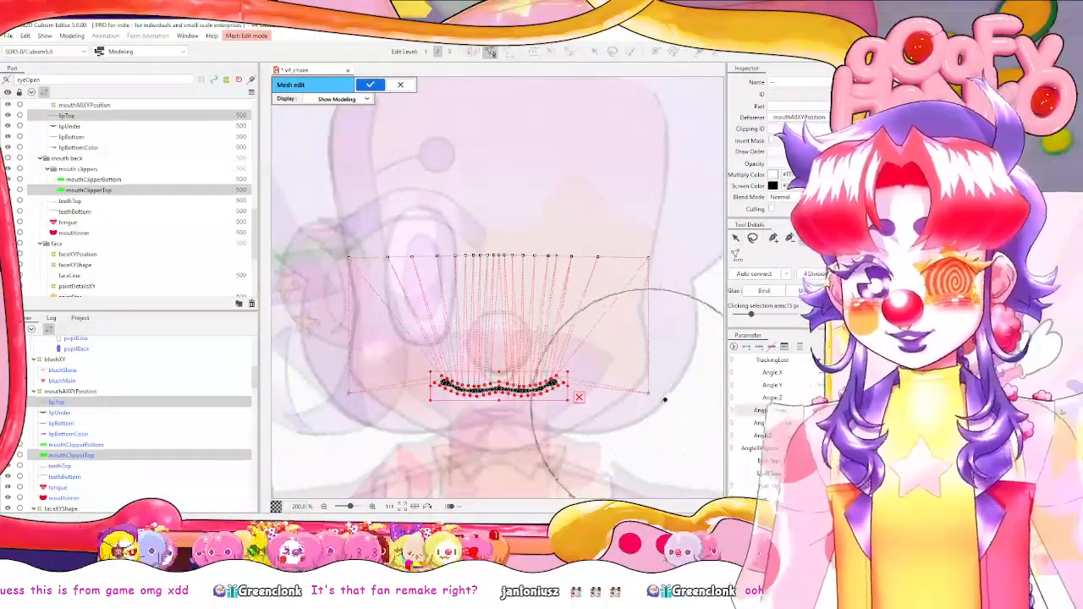
# Erase the clipper's lower corner and upper-edge vertices, keeping only the vertices around the lip.
pyautogui.click(701, 411)
pyautogui.click(316, 414)
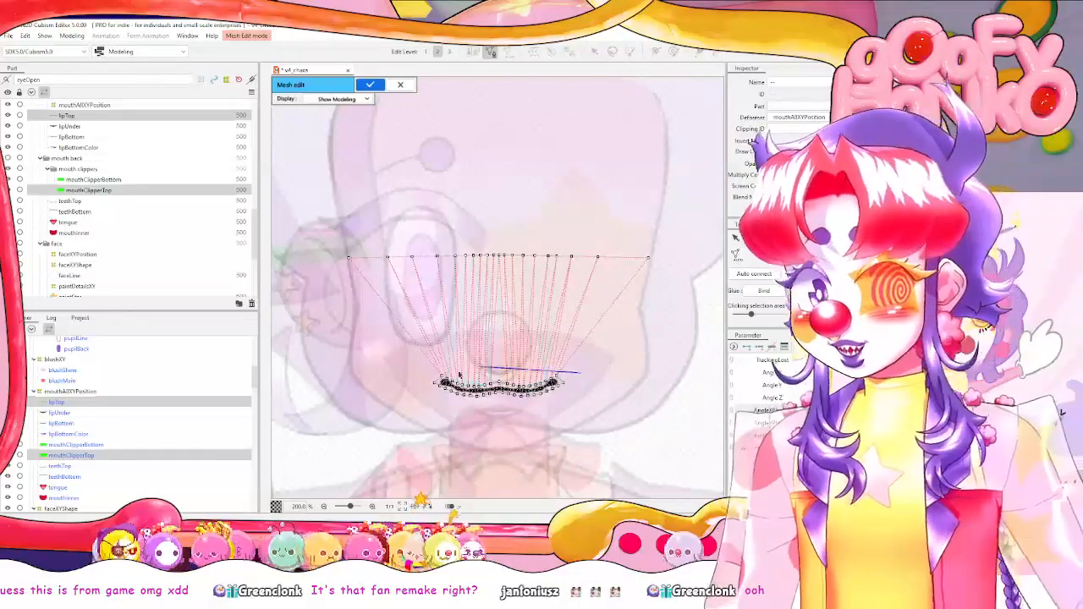
pyautogui.moveTo(584, 374); pyautogui.dragTo(413, 425)
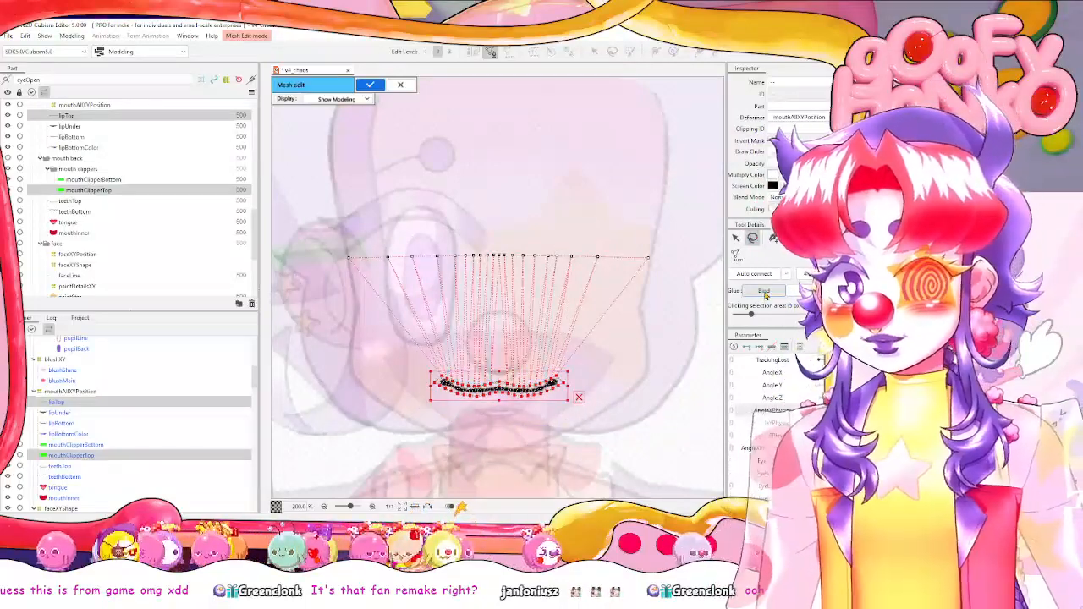
pyautogui.scroll(2, 568, 403)
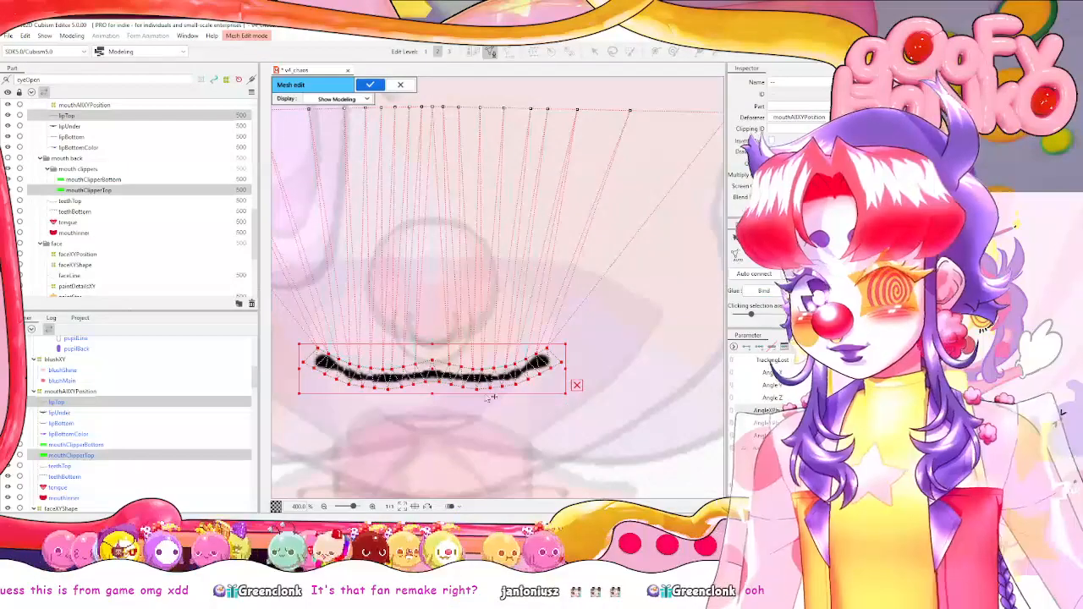
pyautogui.moveTo(484, 396); pyautogui.dragTo(560, 383)
pyautogui.scroll(-1, 559, 382)
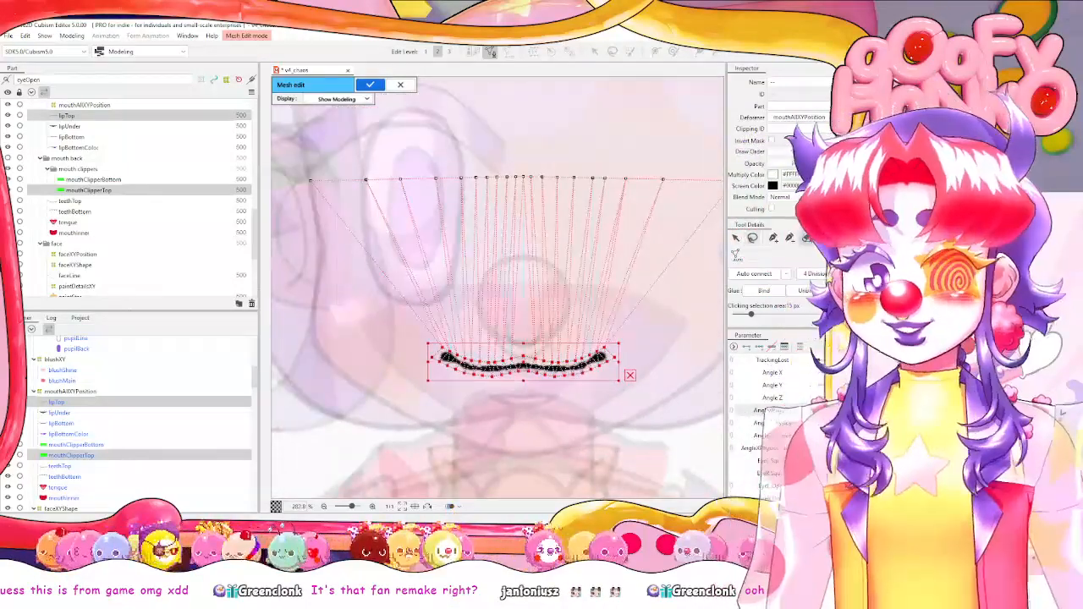
pyautogui.scroll(-2, 610, 165)
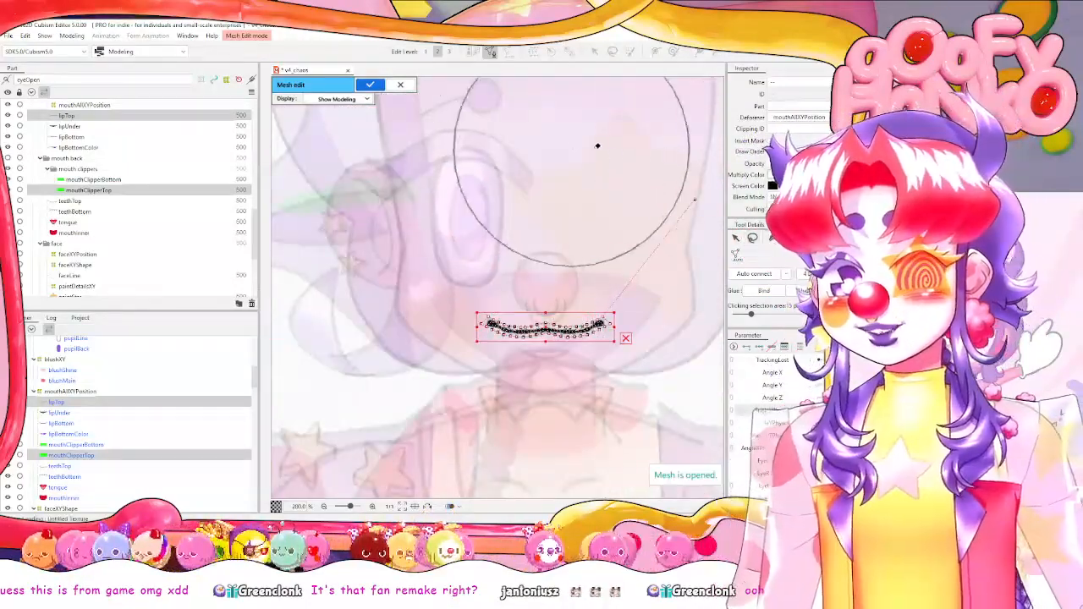
# Select all remaining vertices around the lip from end to end and leave mesh editing.
pyautogui.scroll(2, 588, 203)
pyautogui.click(735, 238)
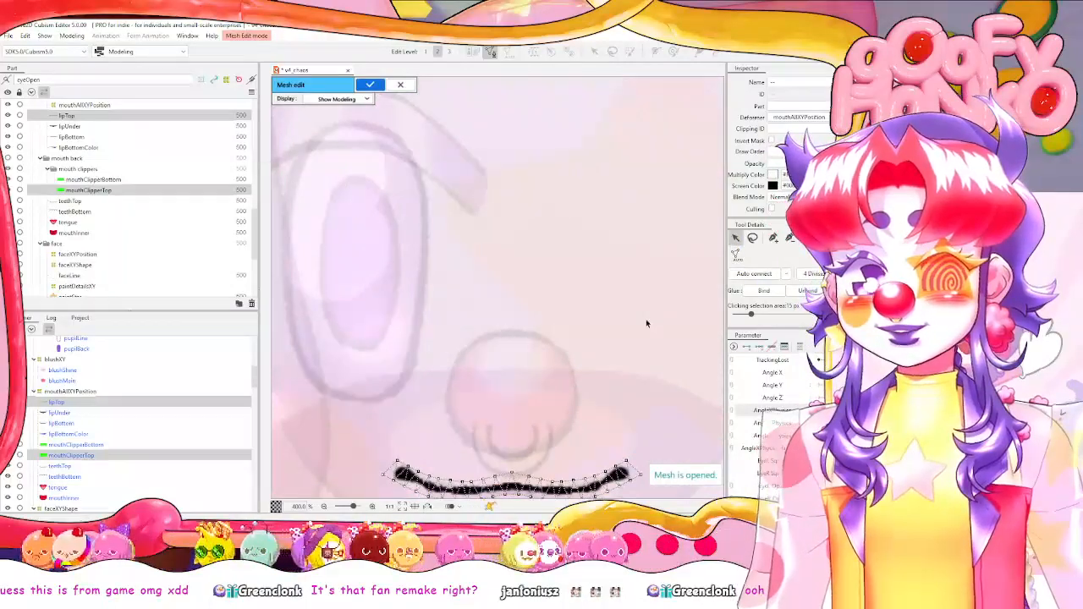
pyautogui.moveTo(646, 321); pyautogui.dragTo(640, 175)
pyautogui.moveTo(432, 240)
pyautogui.mouseDown()
pyautogui.moveTo(351, 361)
pyautogui.moveTo(674, 403)
pyautogui.mouseUp()
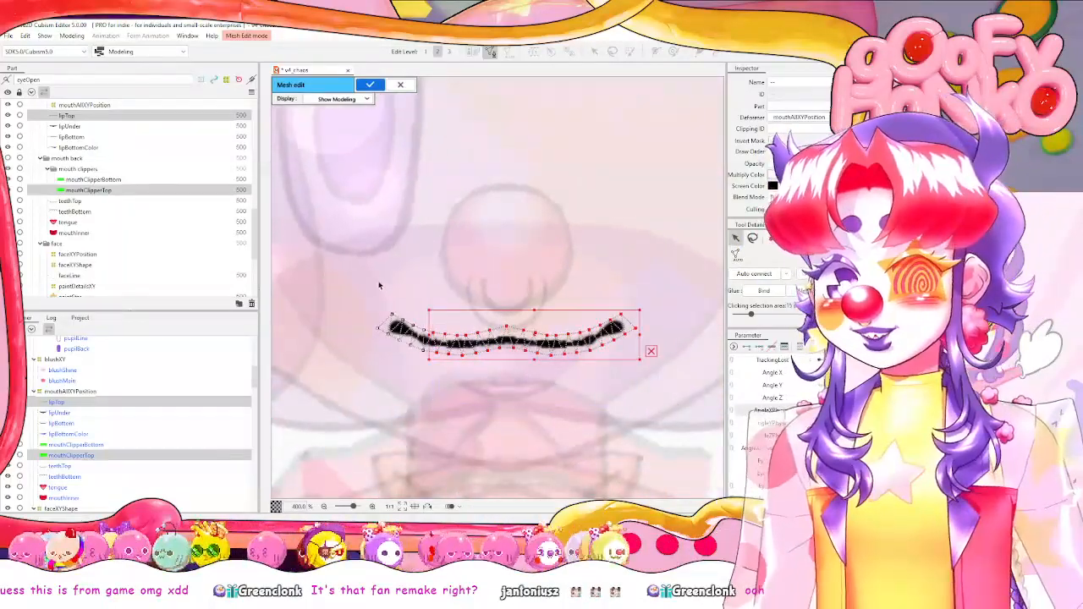
pyautogui.moveTo(378, 281); pyautogui.dragTo(429, 363)
pyautogui.moveTo(366, 305); pyautogui.dragTo(378, 336)
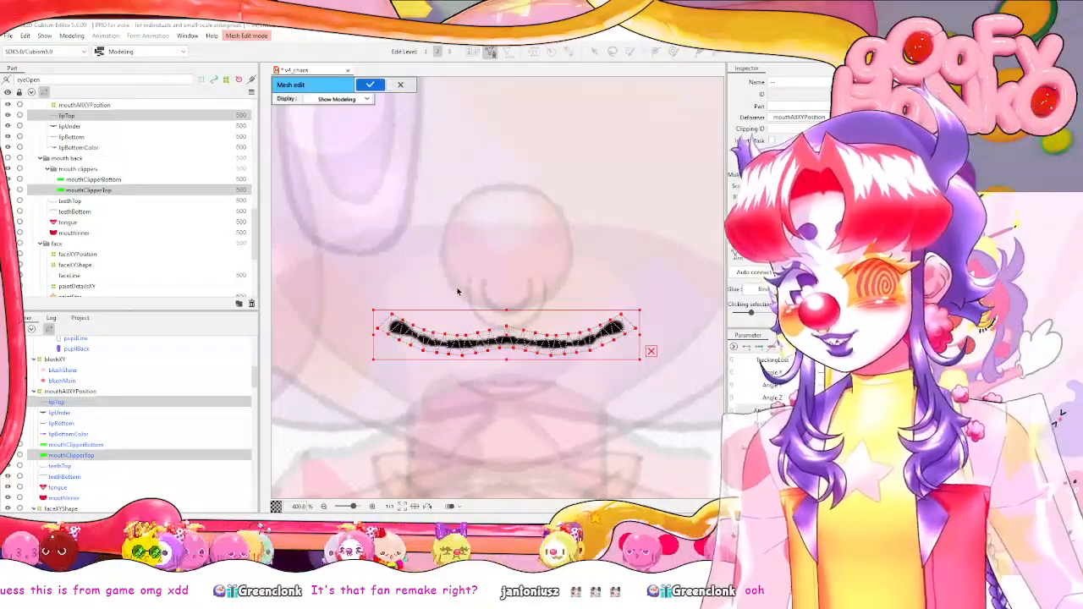
pyautogui.press('Return')
pyautogui.scroll(-2, 457, 288)
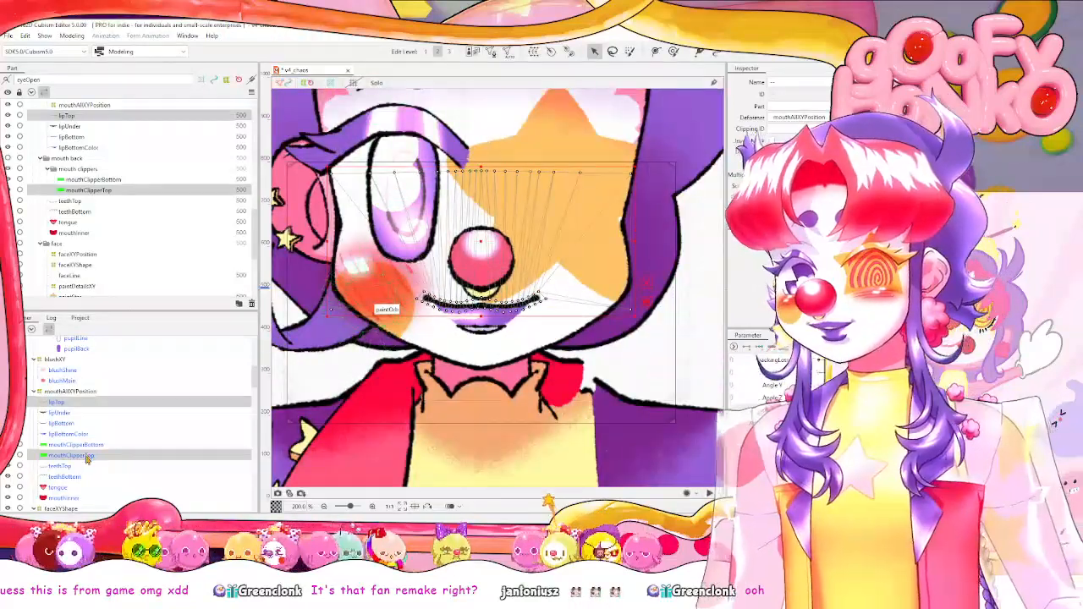
# Reopen mouthClipperTop and lipTop for mesh editing, lasso the vertices around the lip and try to bind them with glue.
pyautogui.click(86, 457)
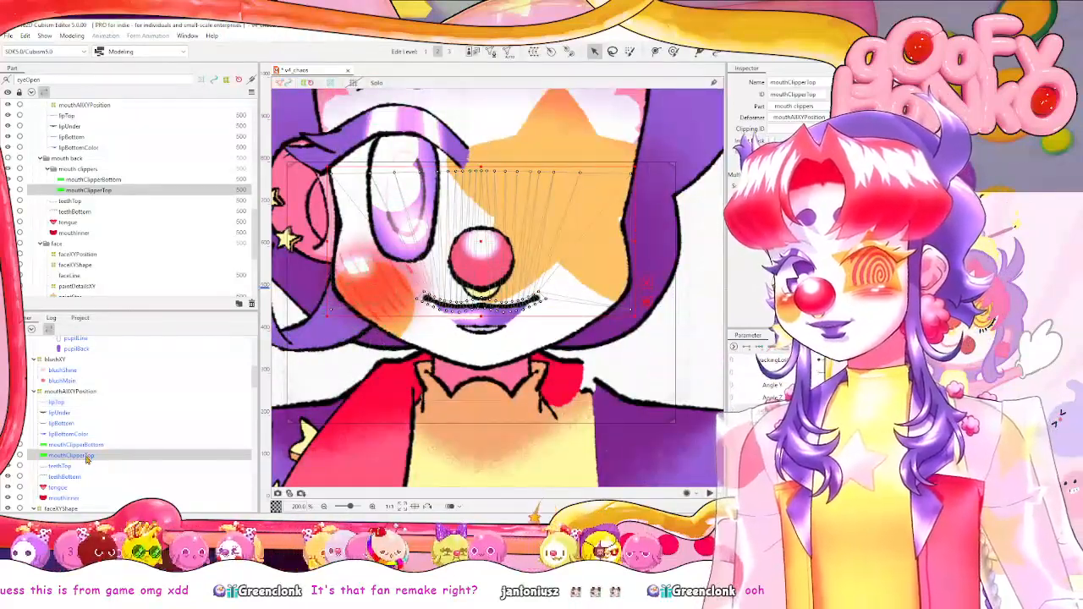
pyautogui.keyDown('ctrl'); pyautogui.click(72, 402); pyautogui.keyUp('ctrl')
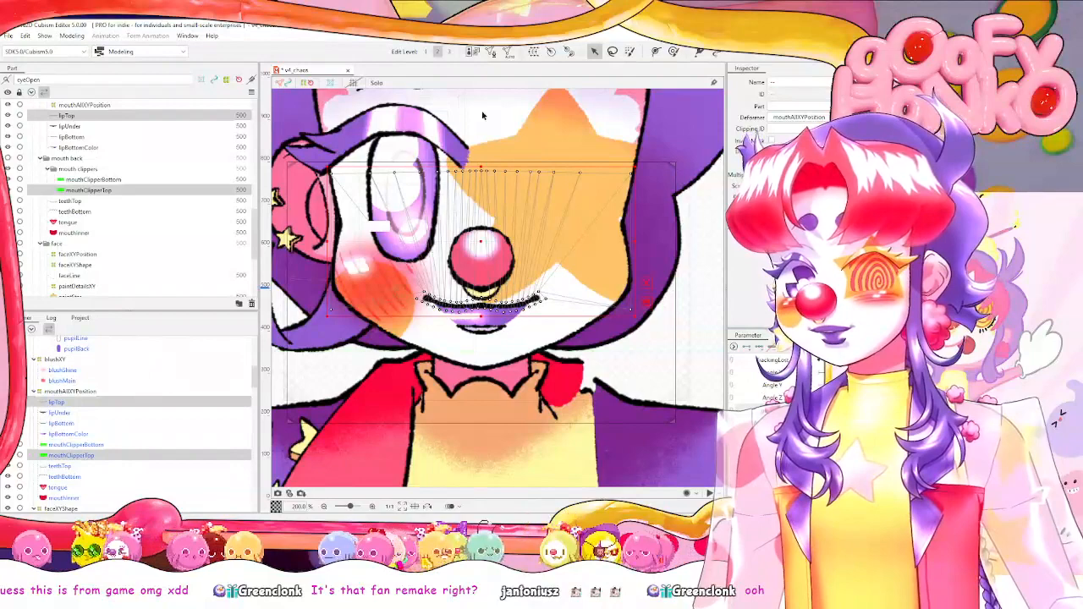
pyautogui.click(489, 53)
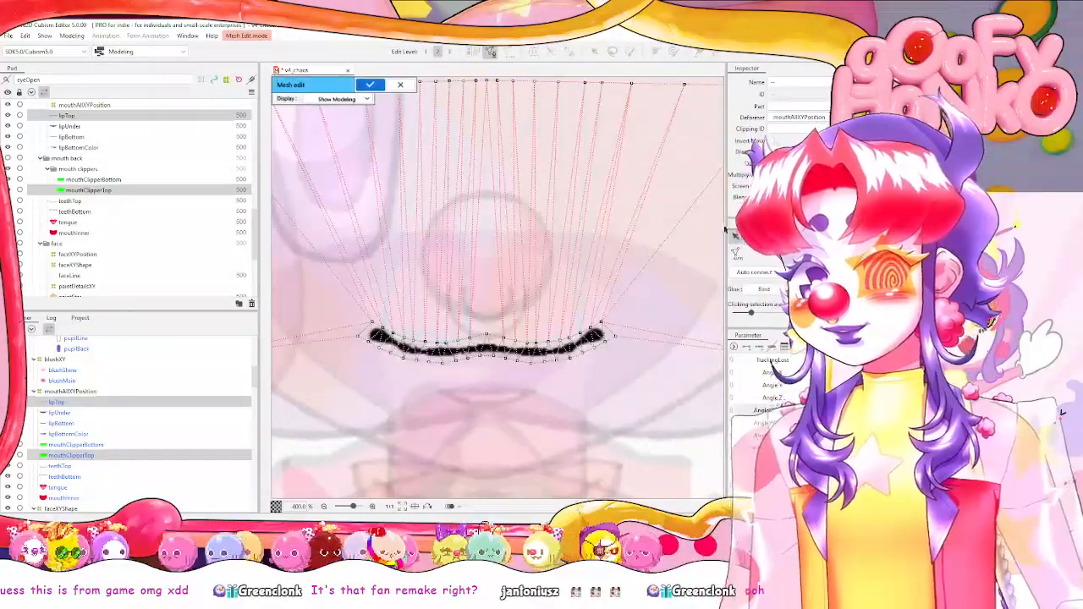
pyautogui.moveTo(643, 311)
pyautogui.mouseDown()
pyautogui.moveTo(474, 288)
pyautogui.moveTo(415, 391)
pyautogui.moveTo(614, 339)
pyautogui.moveTo(603, 357)
pyautogui.moveTo(636, 315)
pyautogui.mouseUp()
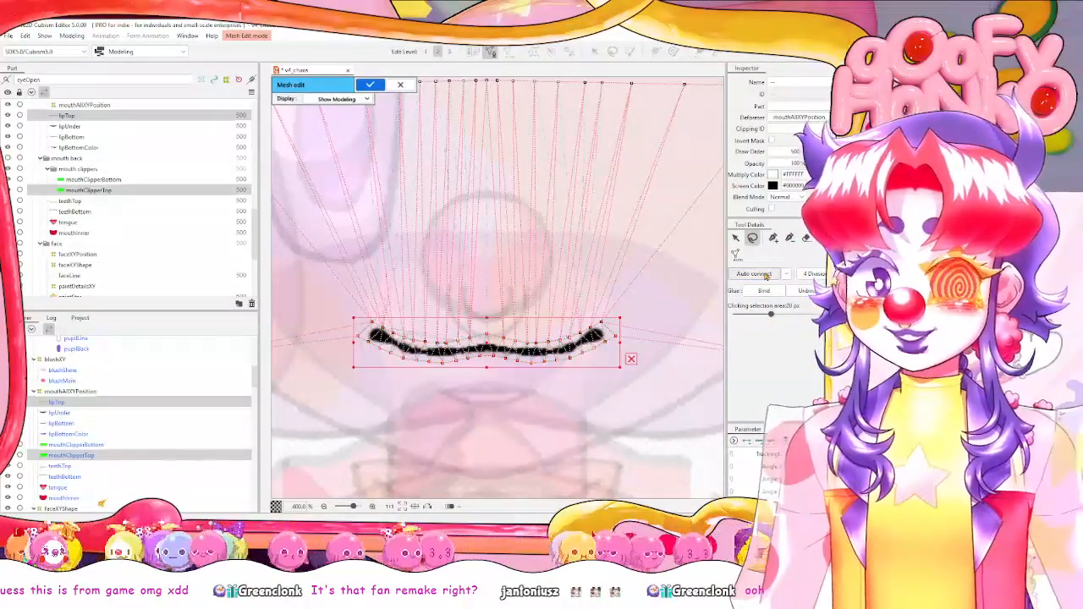
pyautogui.click(764, 292)
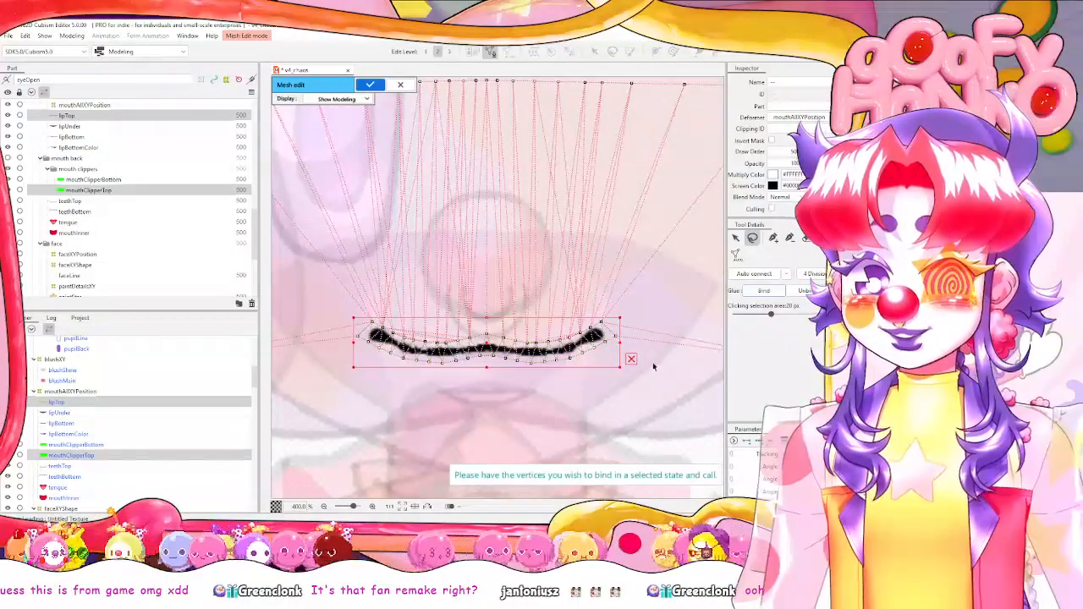
# Lasso the vertices around the lip in both meshes, try again to bind them with glue, and leave mesh editing.
pyautogui.moveTo(621, 398)
pyautogui.mouseDown()
pyautogui.moveTo(622, 310)
pyautogui.moveTo(619, 393)
pyautogui.mouseUp()
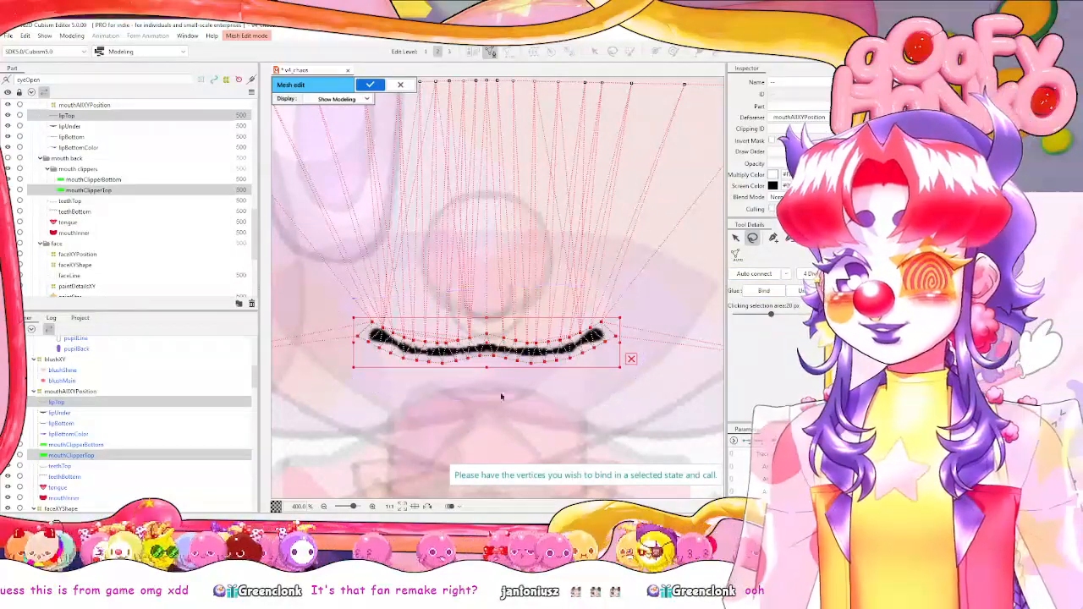
pyautogui.scroll(3, 477, 306)
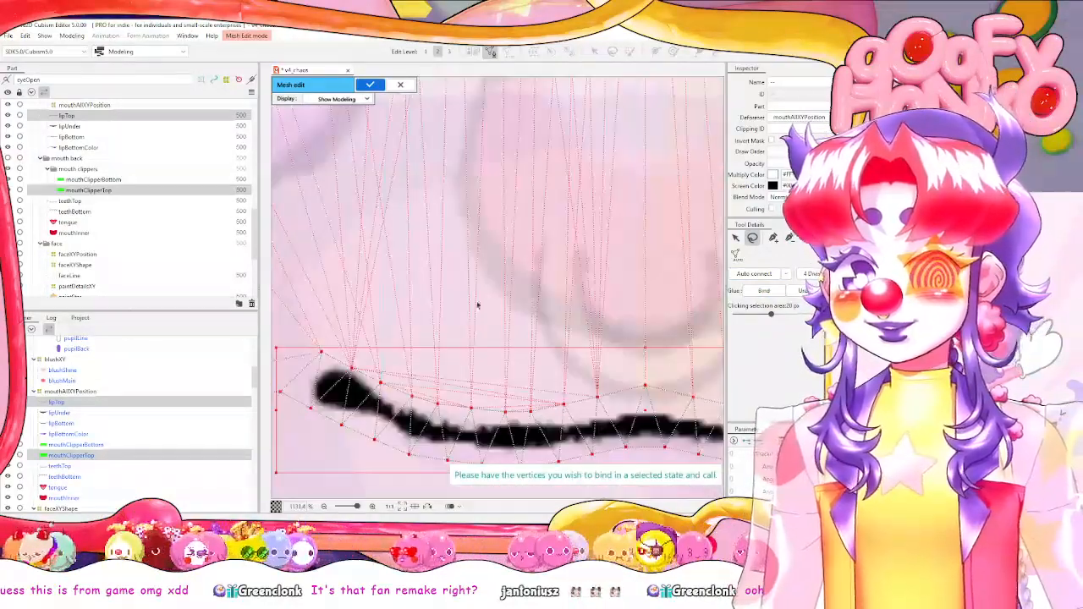
pyautogui.scroll(-4, 609, 310)
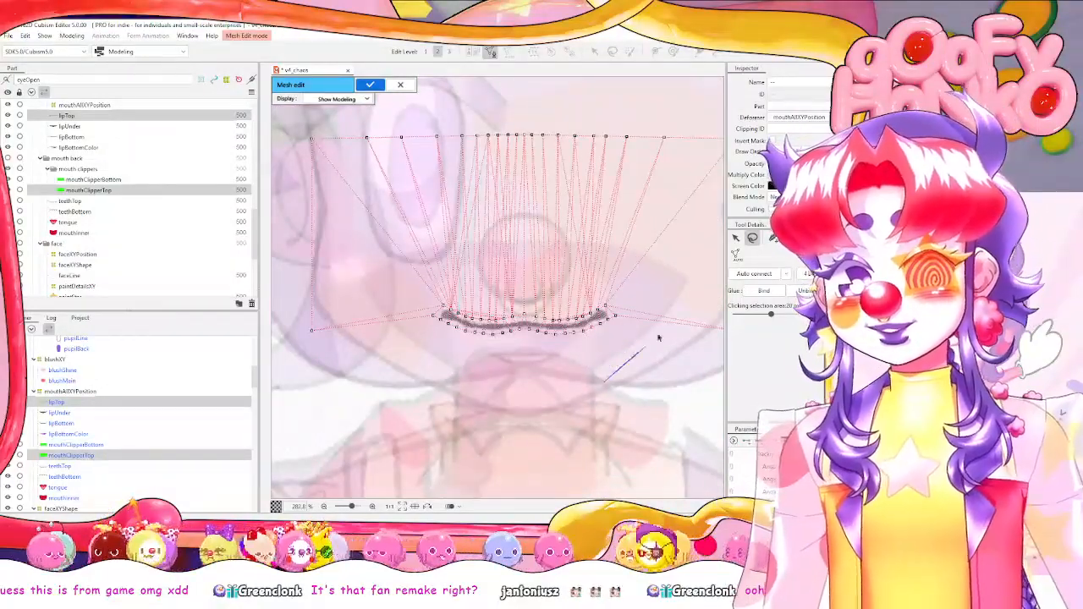
pyautogui.moveTo(660, 262); pyautogui.dragTo(406, 372)
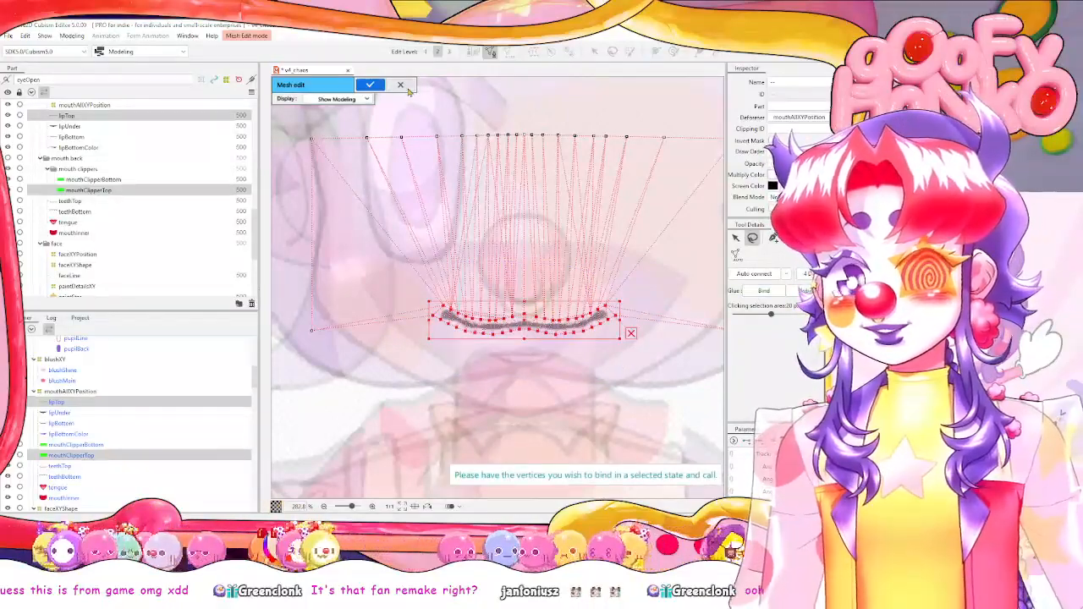
pyautogui.press('Return')
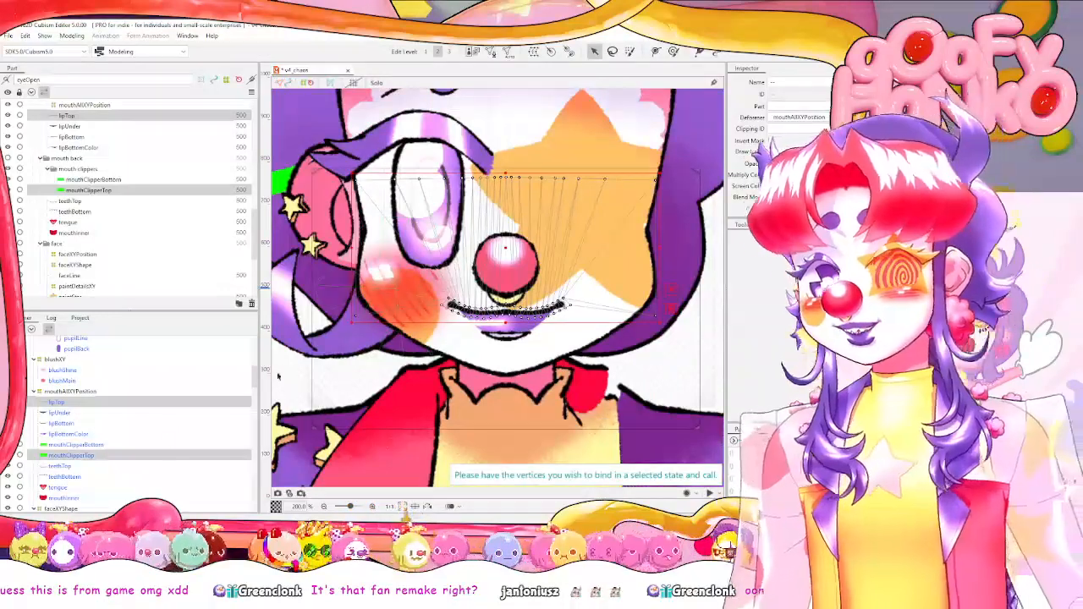
pyautogui.click(118, 463)
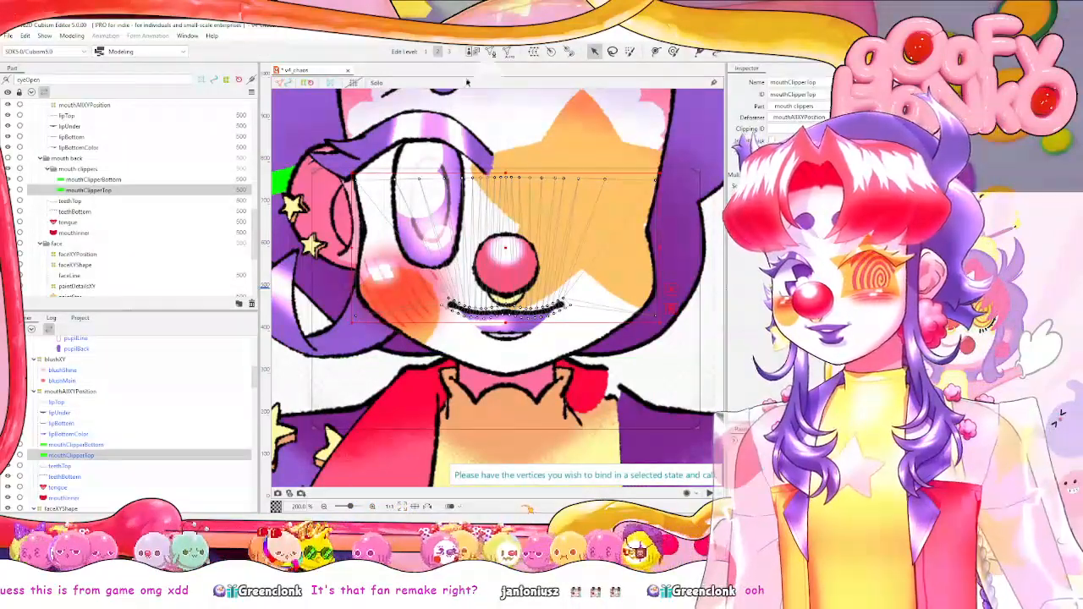
pyautogui.click(493, 52)
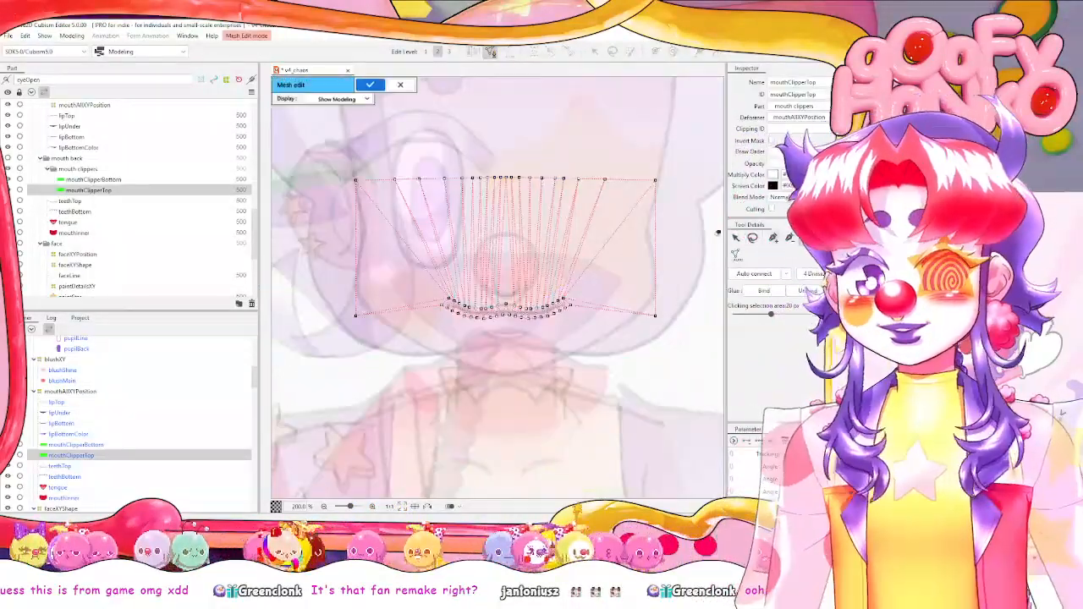
pyautogui.moveTo(623, 121); pyautogui.dragTo(444, 118)
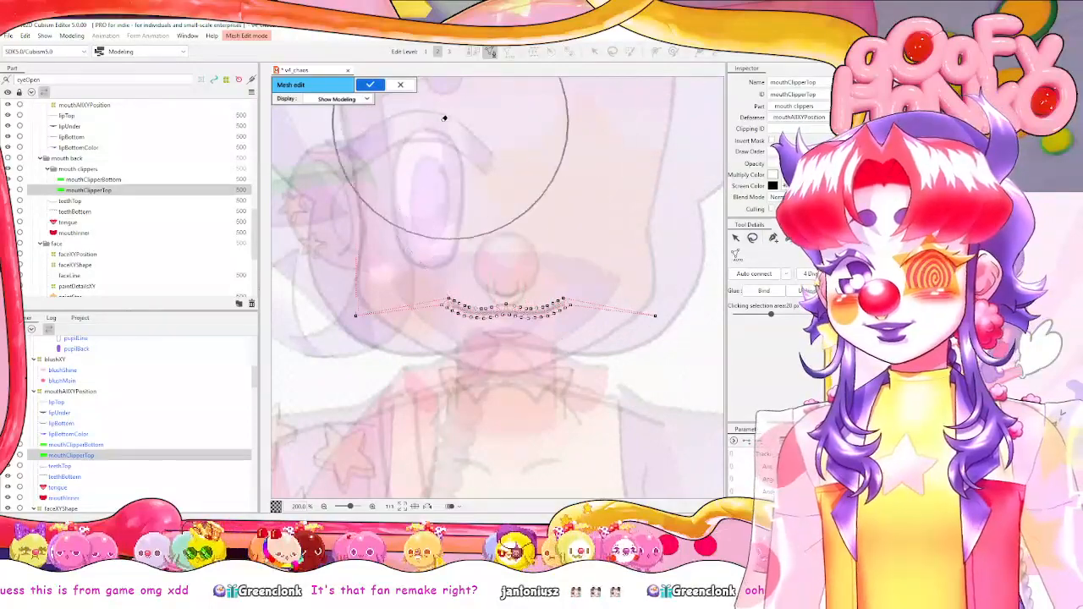
pyautogui.moveTo(375, 169); pyautogui.dragTo(309, 242)
pyautogui.moveTo(666, 261); pyautogui.dragTo(702, 273)
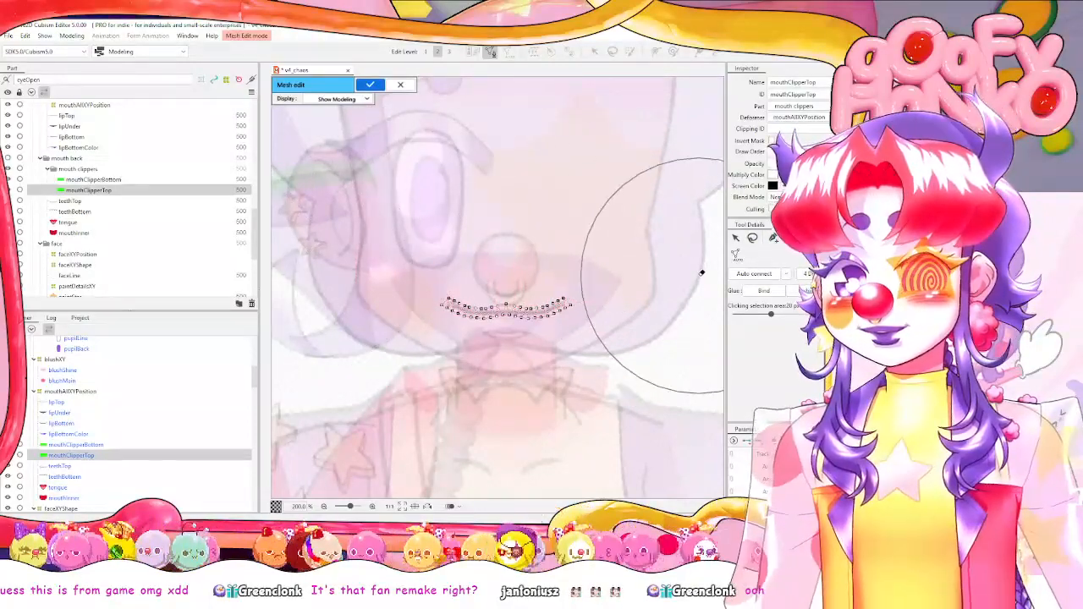
pyautogui.press('p')
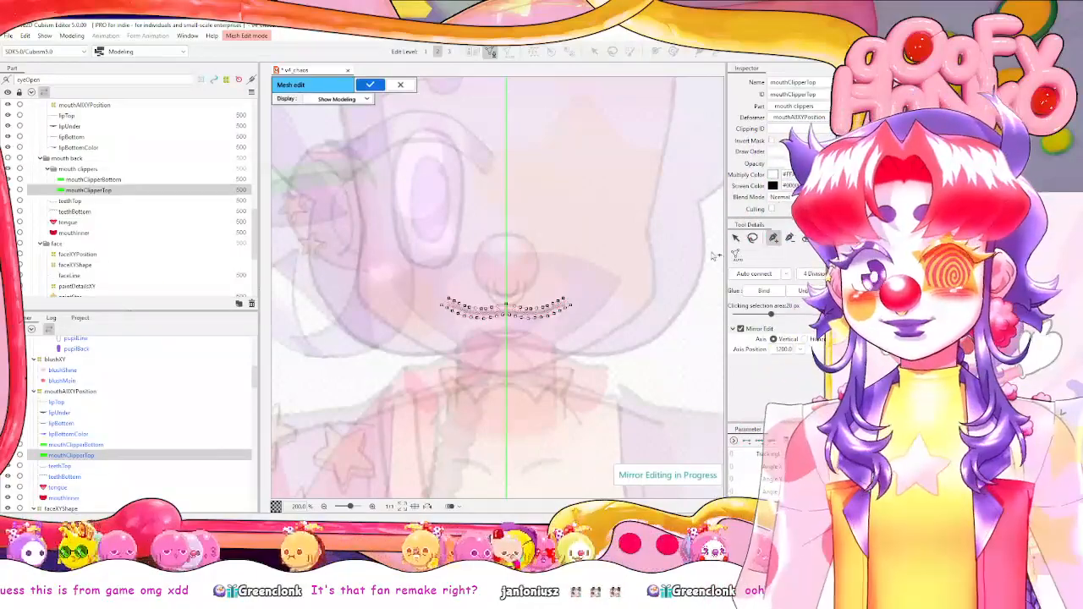
pyautogui.press('Return')
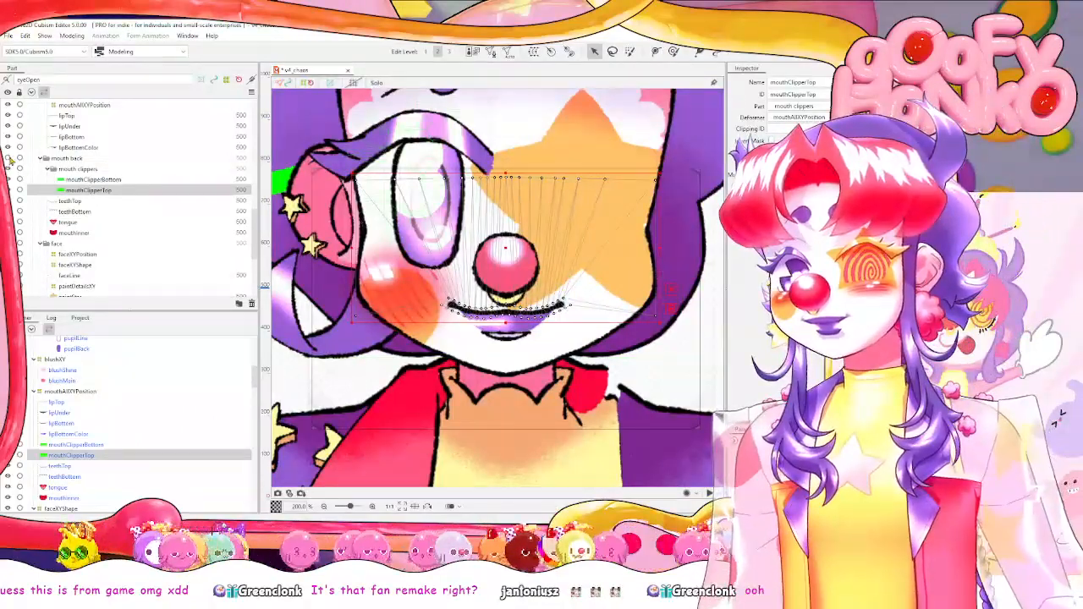
# Show mouthClipperTop, hide mouthClipperBottom, and erase the upper clipper's outer vertices in mesh editing, keeping only those around the lip.
pyautogui.click(7, 189)
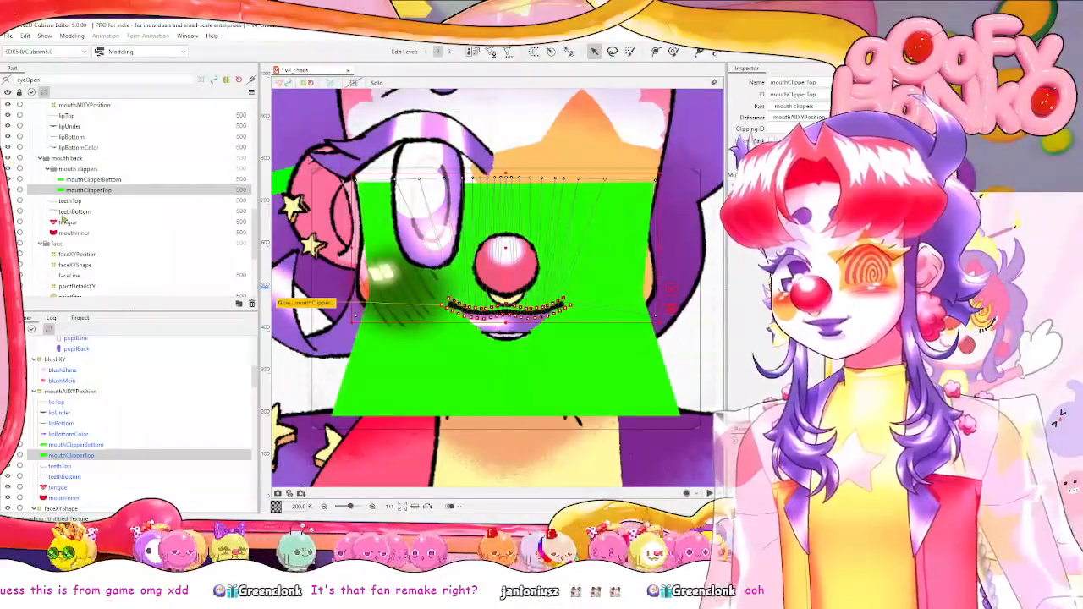
pyautogui.click(8, 180)
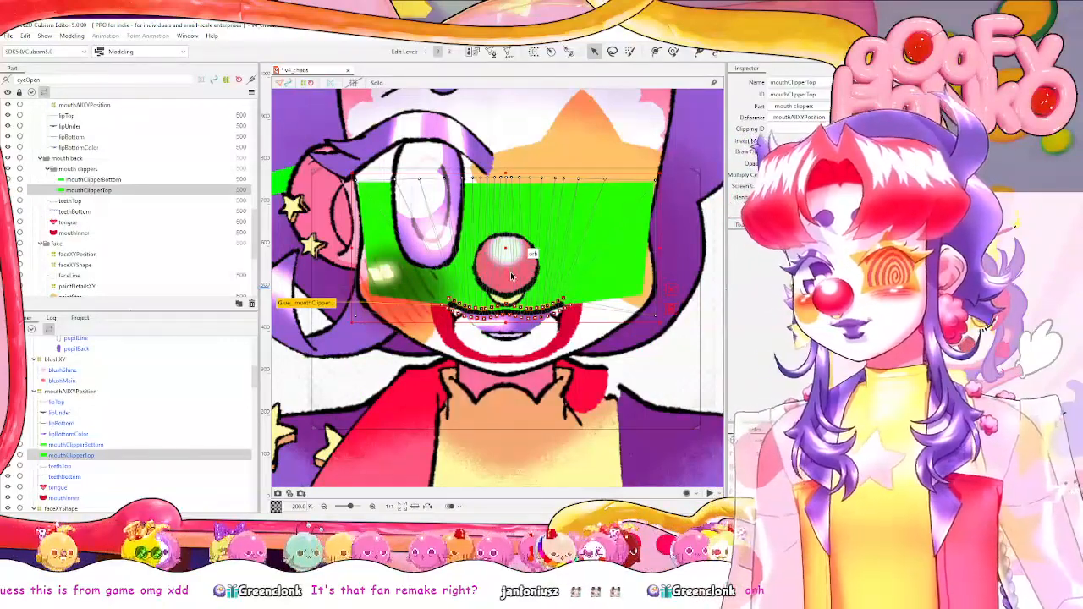
pyautogui.click(491, 52)
pyautogui.click(806, 238)
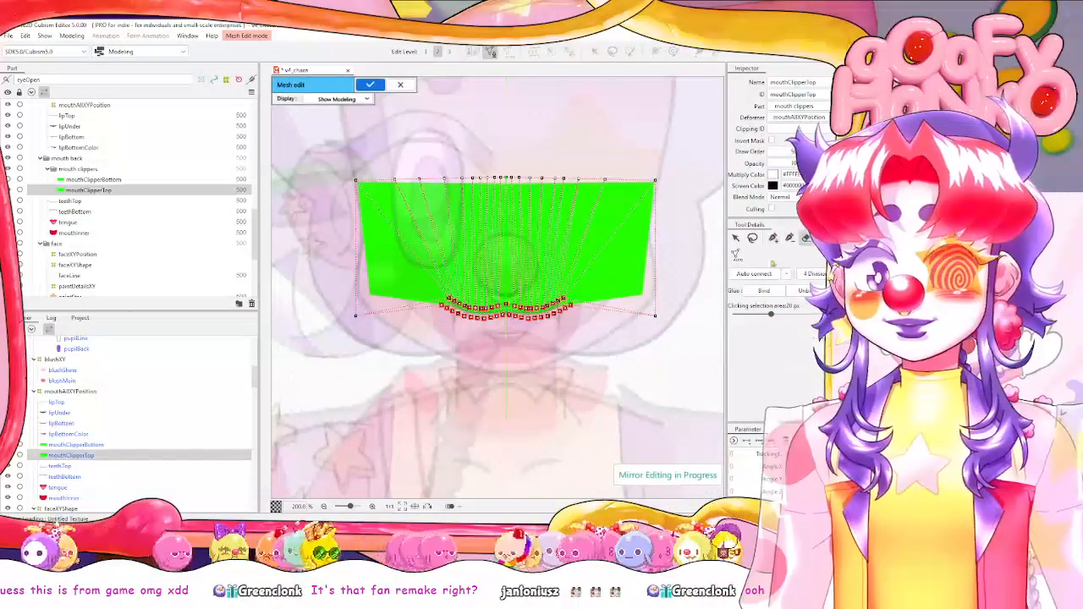
pyautogui.moveTo(686, 306)
pyautogui.mouseDown()
pyautogui.moveTo(676, 197)
pyautogui.moveTo(644, 117)
pyautogui.moveTo(439, 108)
pyautogui.moveTo(341, 132)
pyautogui.mouseUp()
pyautogui.click(356, 316)
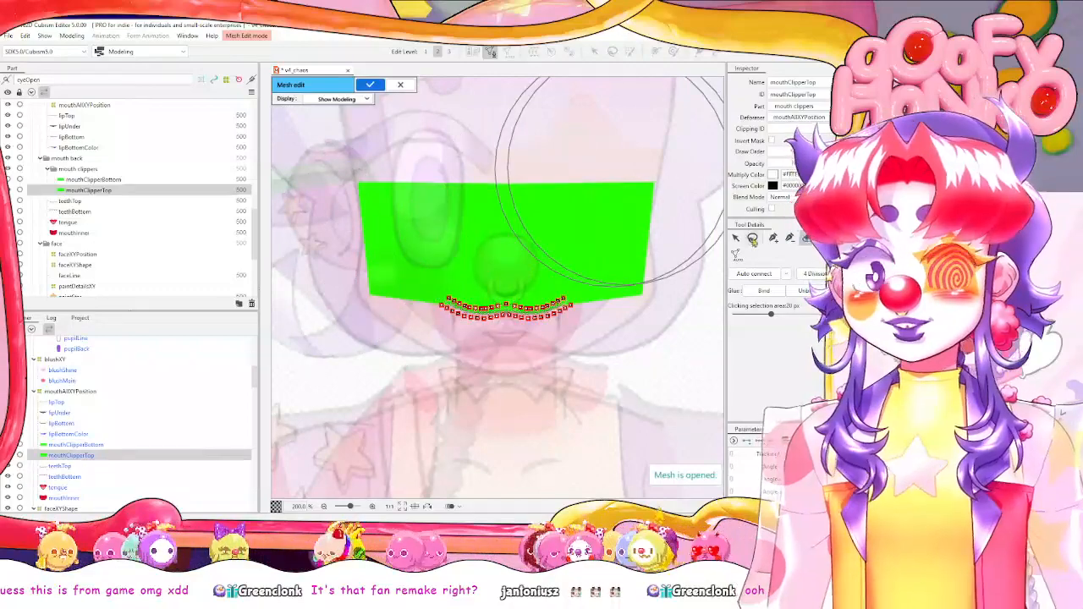
# With mirror editing, draw connected vertices from the upper lip corners around the green clipper's lower and upper corners, closing across its upper edge.
pyautogui.click(772, 237)
pyautogui.scroll(3, 605, 281)
pyautogui.click(496, 311)
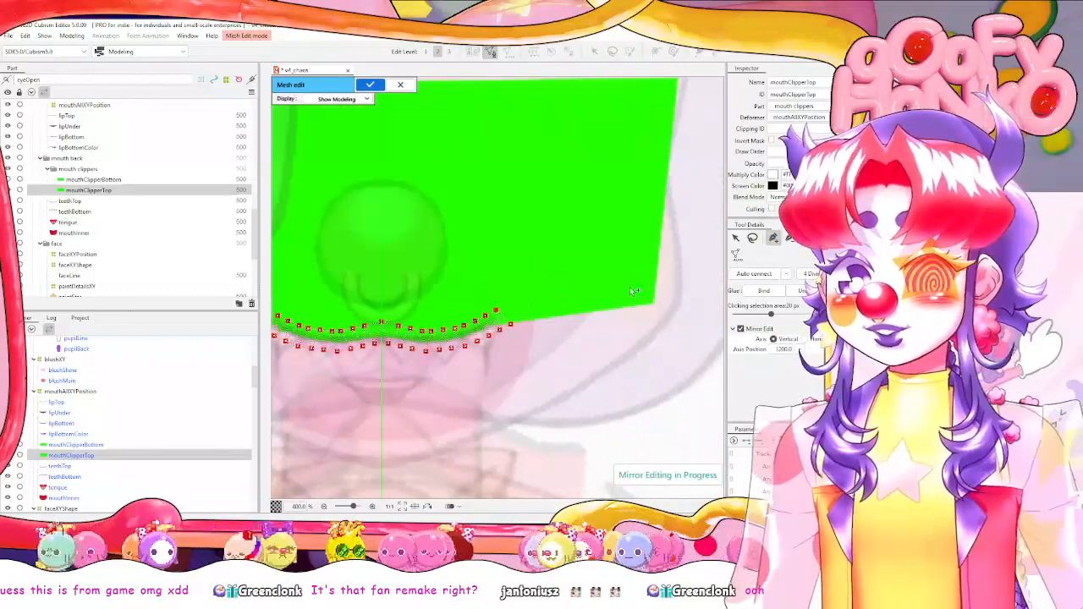
pyautogui.click(651, 294)
pyautogui.moveTo(659, 220); pyautogui.dragTo(665, 258)
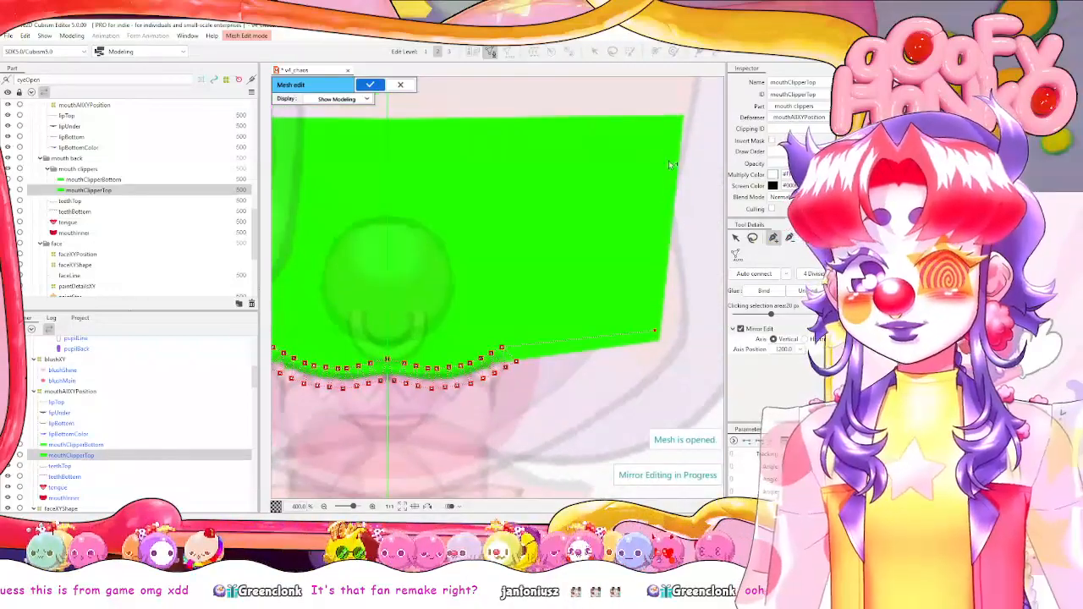
pyautogui.click(683, 120)
pyautogui.scroll(-3, 510, 136)
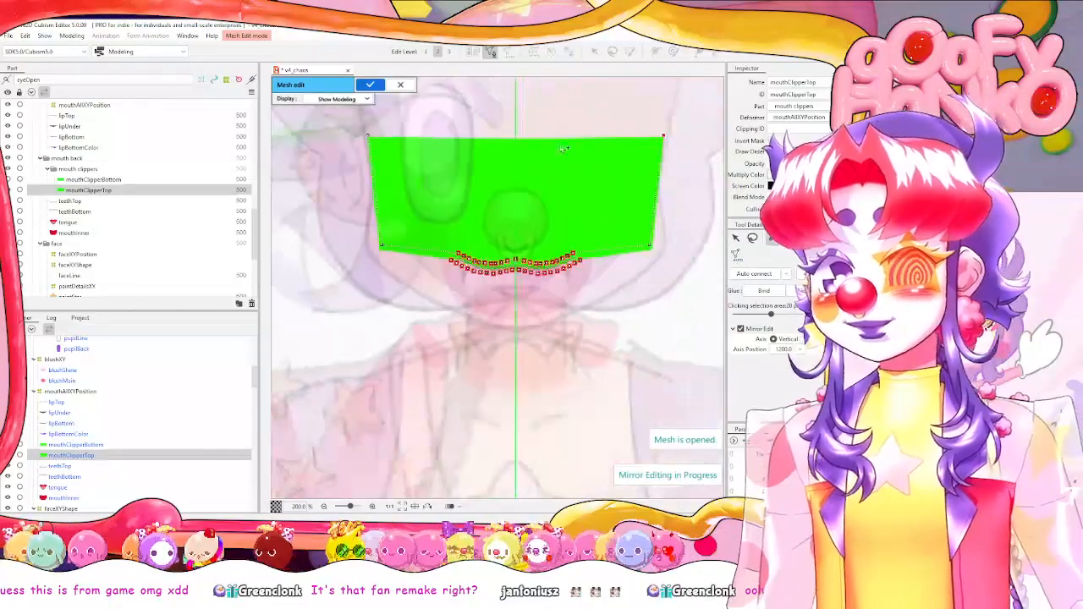
pyautogui.scroll(-2, 556, 188)
pyautogui.hotkey('ctrl', 'z')
pyautogui.scroll(2, 593, 184)
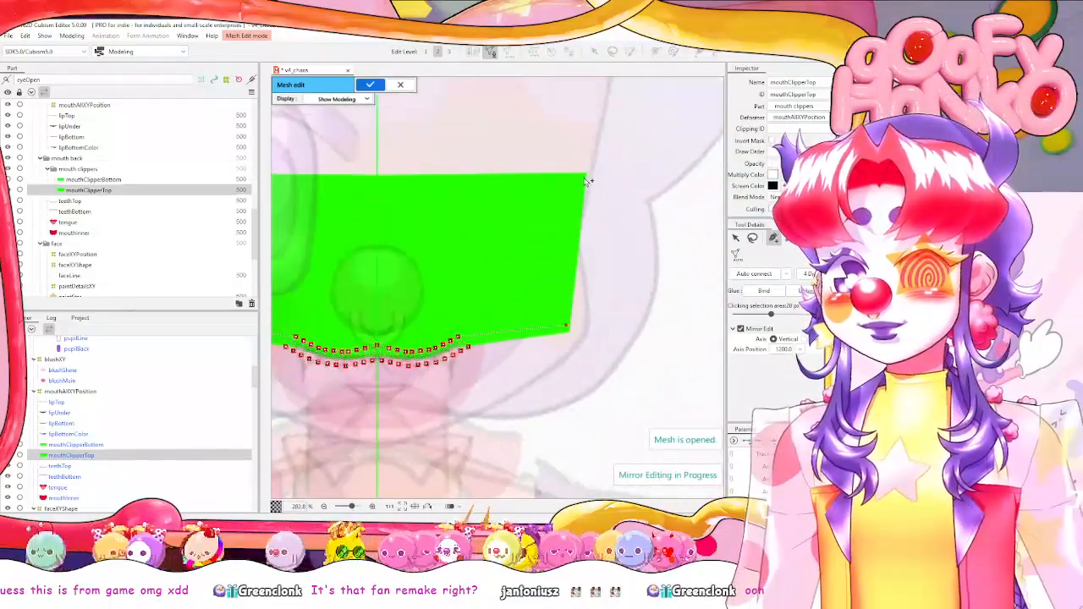
pyautogui.click(584, 177)
pyautogui.moveTo(548, 179); pyautogui.dragTo(735, 182)
pyautogui.click(357, 178)
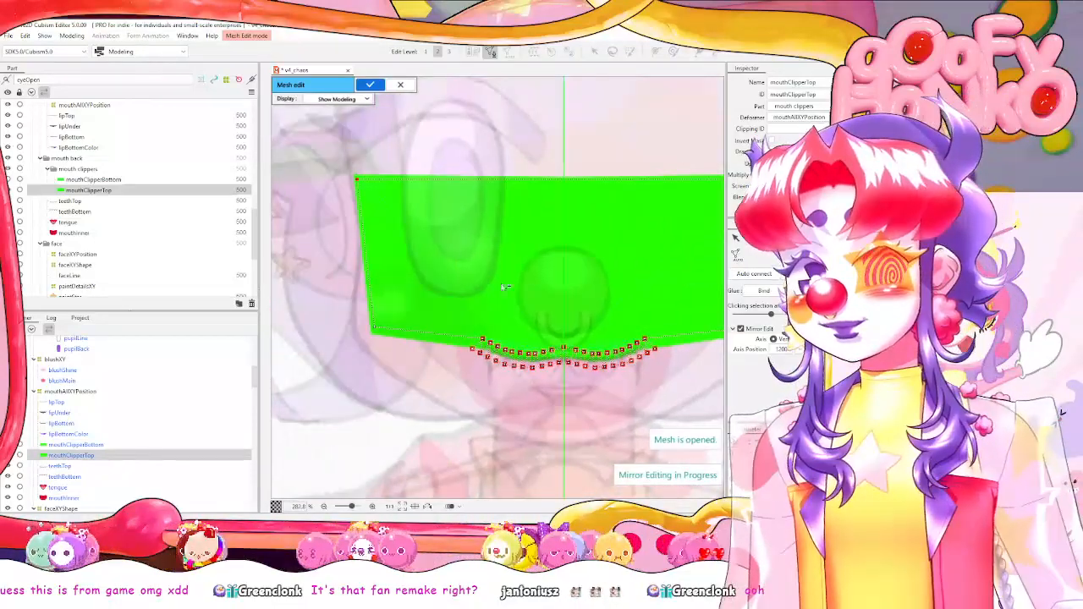
# Draw a second mirrored outline just outside the green shape from the outermost lip vertices, auto-connect the mesh and apply it.
pyautogui.moveTo(504, 287); pyautogui.dragTo(388, 252)
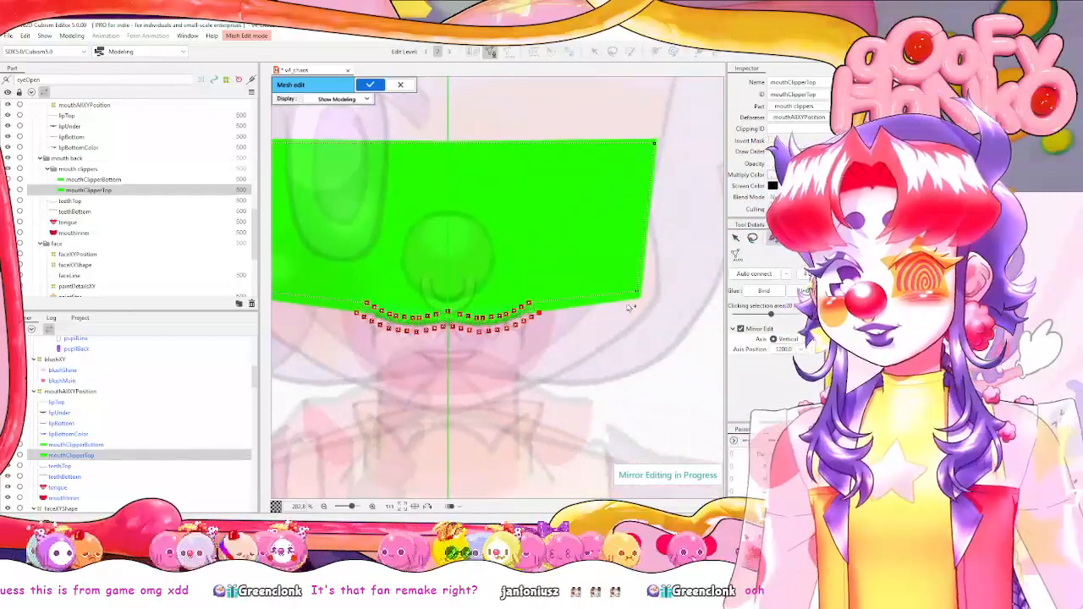
pyautogui.click(643, 303)
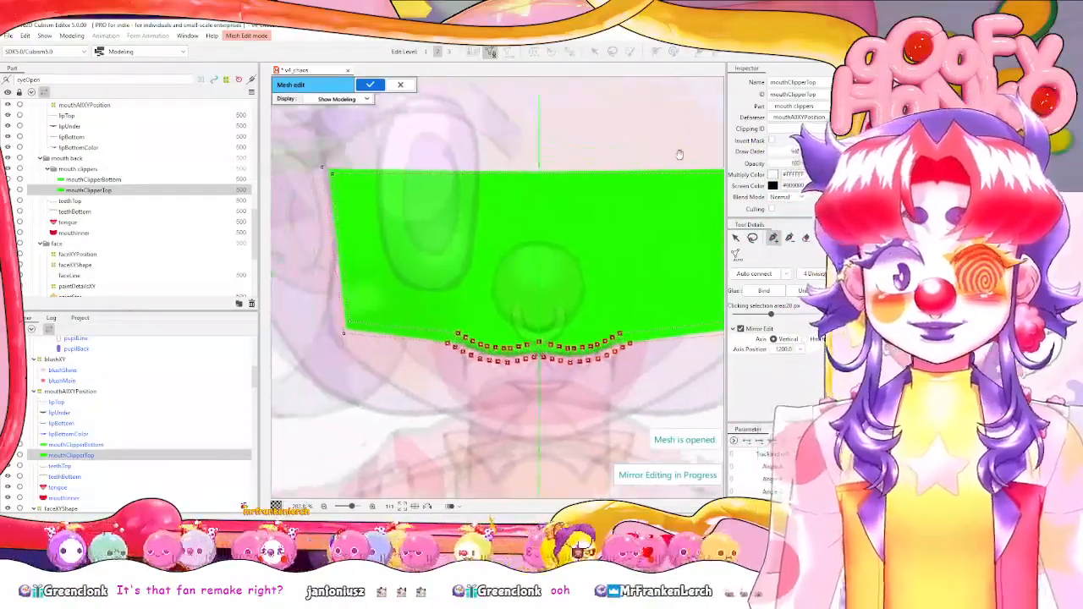
pyautogui.scroll(-2, 673, 135)
pyautogui.moveTo(673, 135); pyautogui.dragTo(593, 186)
pyautogui.scroll(1, 593, 186)
pyautogui.click(617, 196)
pyautogui.moveTo(450, 182); pyautogui.dragTo(665, 202)
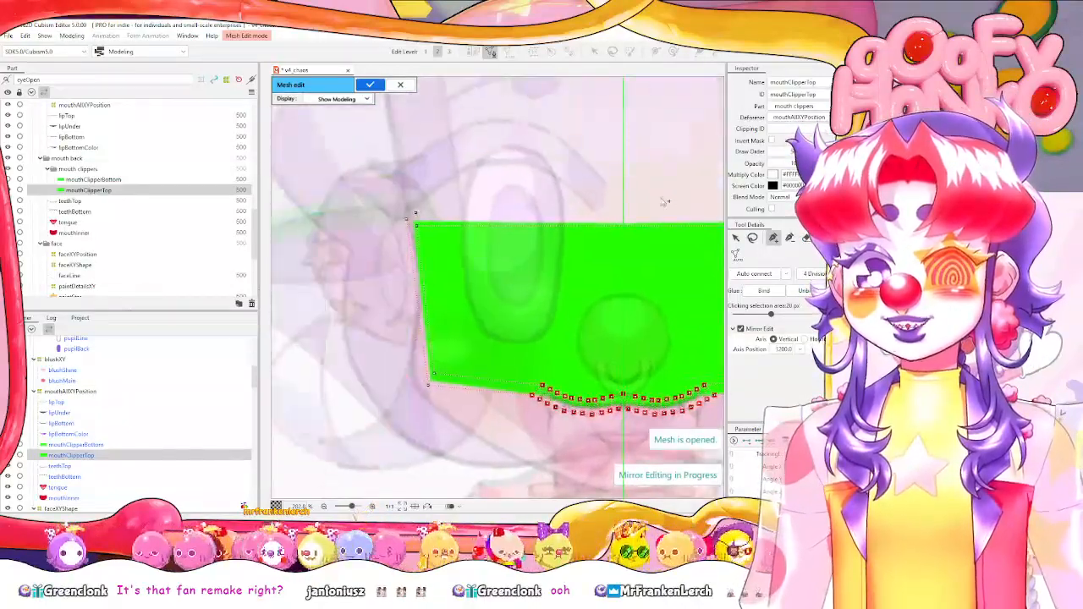
pyautogui.click(417, 214)
pyautogui.moveTo(570, 263); pyautogui.dragTo(536, 250)
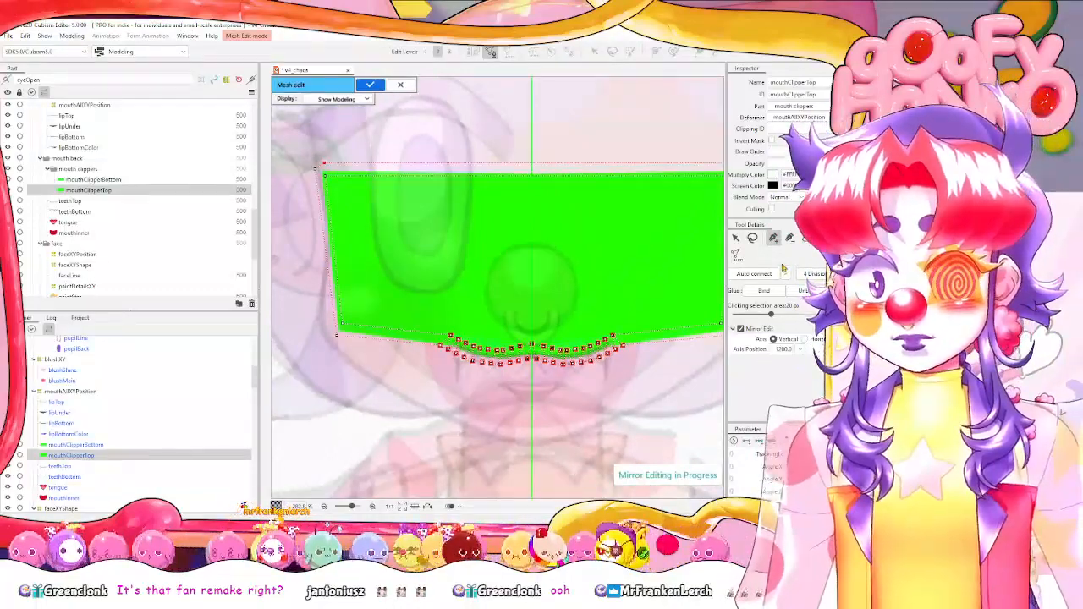
pyautogui.click(767, 275)
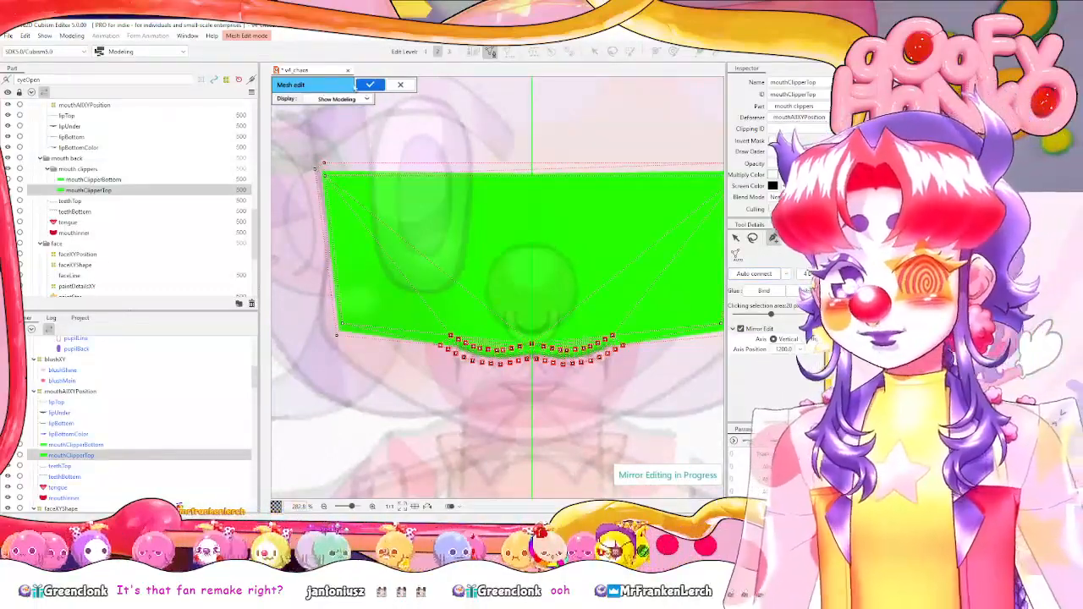
pyautogui.click(370, 85)
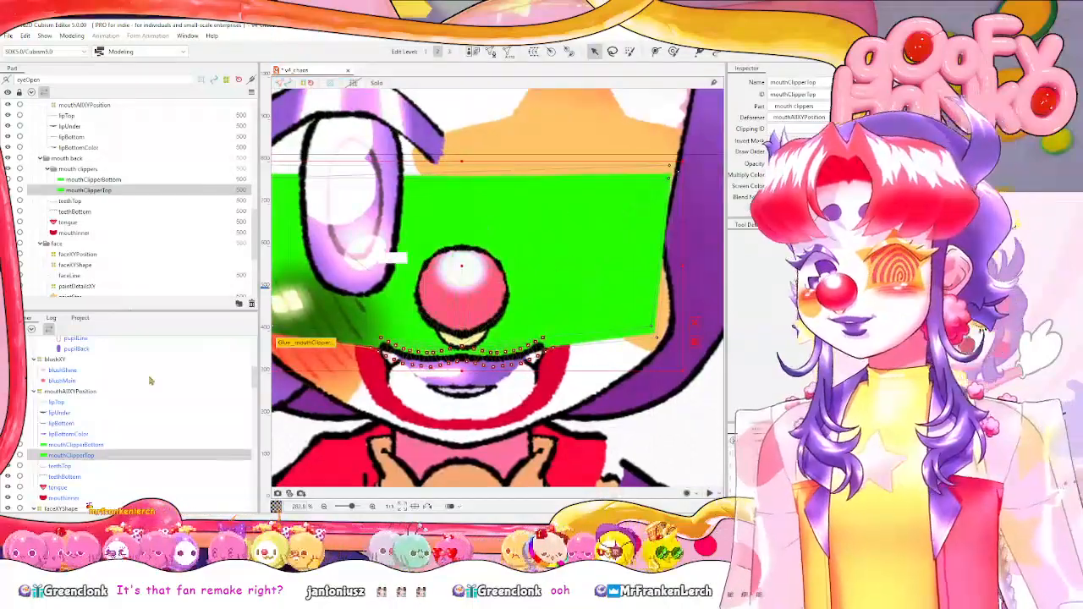
# Reopen and apply the lipTop and mouthClipperTop meshes together, and brush their glue weights along the whole upper lip.
pyautogui.keyDown('ctrl'); pyautogui.click(84, 402); pyautogui.keyUp('ctrl')
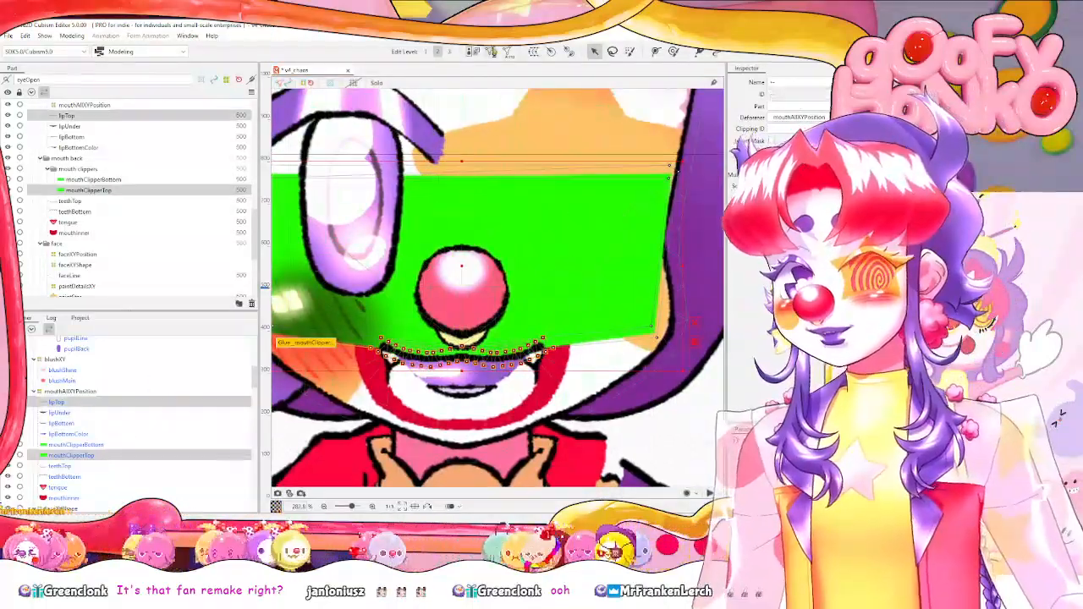
pyautogui.click(491, 52)
pyautogui.click(370, 85)
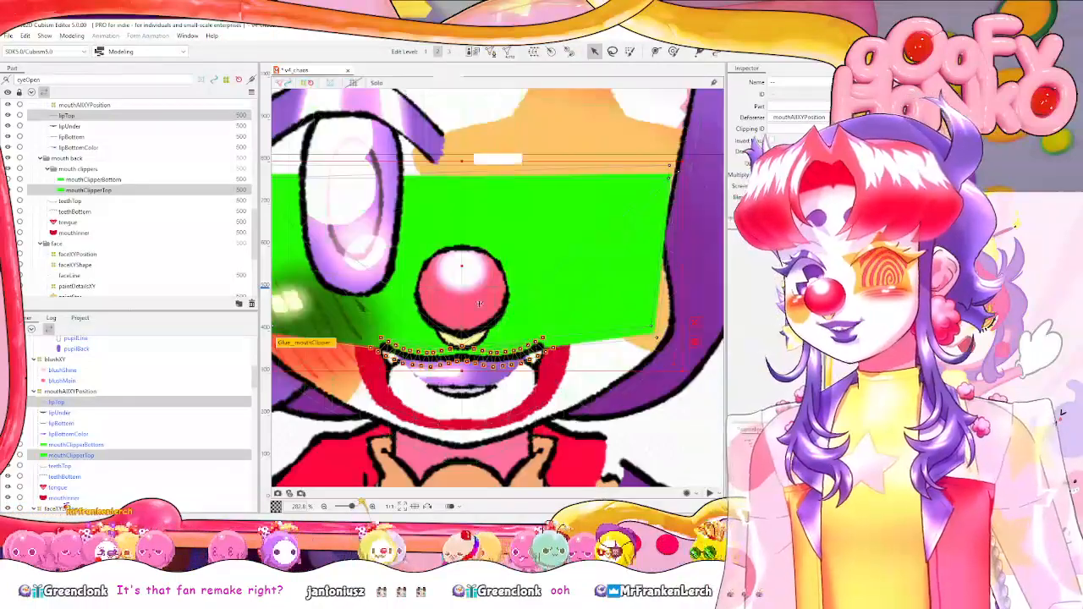
pyautogui.click(325, 342)
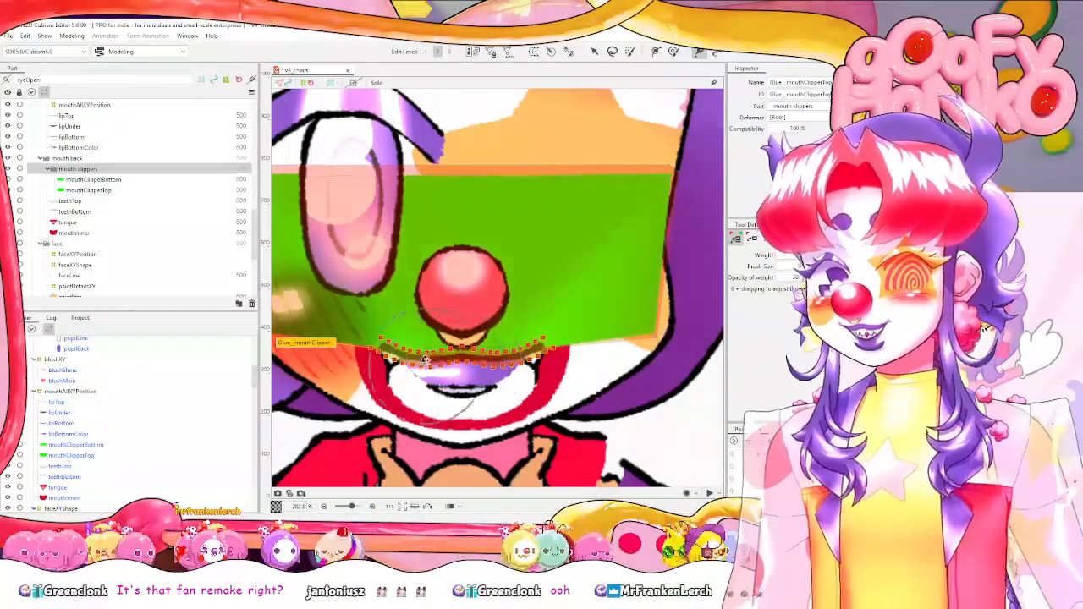
pyautogui.moveTo(413, 360)
pyautogui.mouseDown()
pyautogui.moveTo(485, 357)
pyautogui.moveTo(389, 340)
pyautogui.moveTo(368, 350)
pyautogui.moveTo(494, 349)
pyautogui.moveTo(467, 360)
pyautogui.moveTo(547, 343)
pyautogui.moveTo(456, 356)
pyautogui.moveTo(358, 341)
pyautogui.moveTo(558, 360)
pyautogui.moveTo(570, 348)
pyautogui.moveTo(413, 351)
pyautogui.moveTo(384, 327)
pyautogui.moveTo(559, 337)
pyautogui.mouseUp()
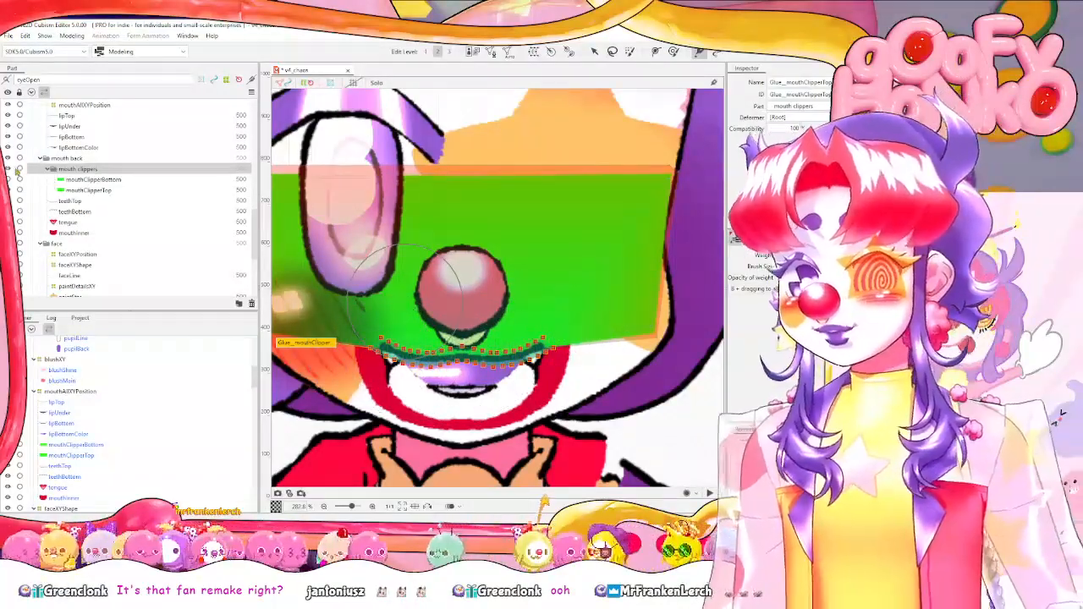
# Toggle the mouth back folder's visibility to compare the lip with and without the clipper, leaving the folder shown.
pyautogui.click(7, 159)
pyautogui.click(8, 159)
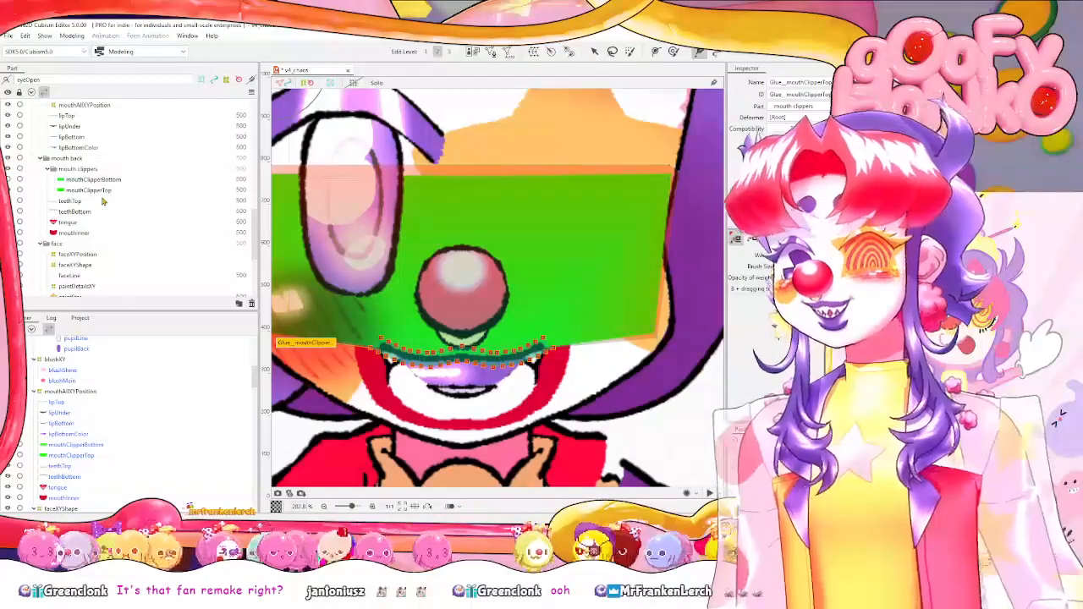
pyautogui.click(8, 159)
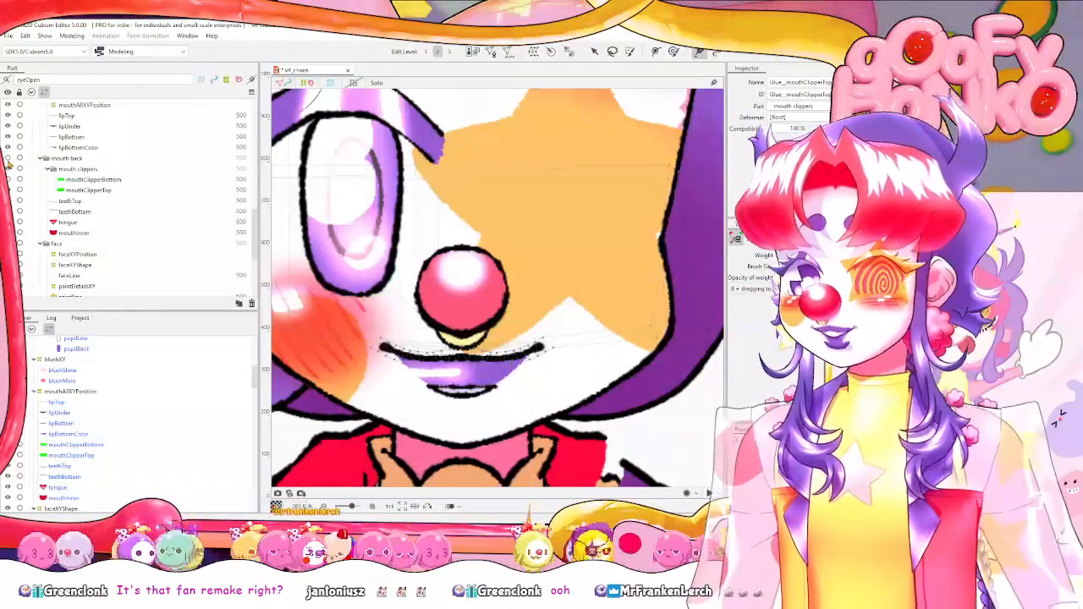
pyautogui.click(8, 158)
# Select mouthClipperTop and set its opacity to 0.
pyautogui.click(103, 192)
pyautogui.moveTo(603, 218); pyautogui.dragTo(640, 229)
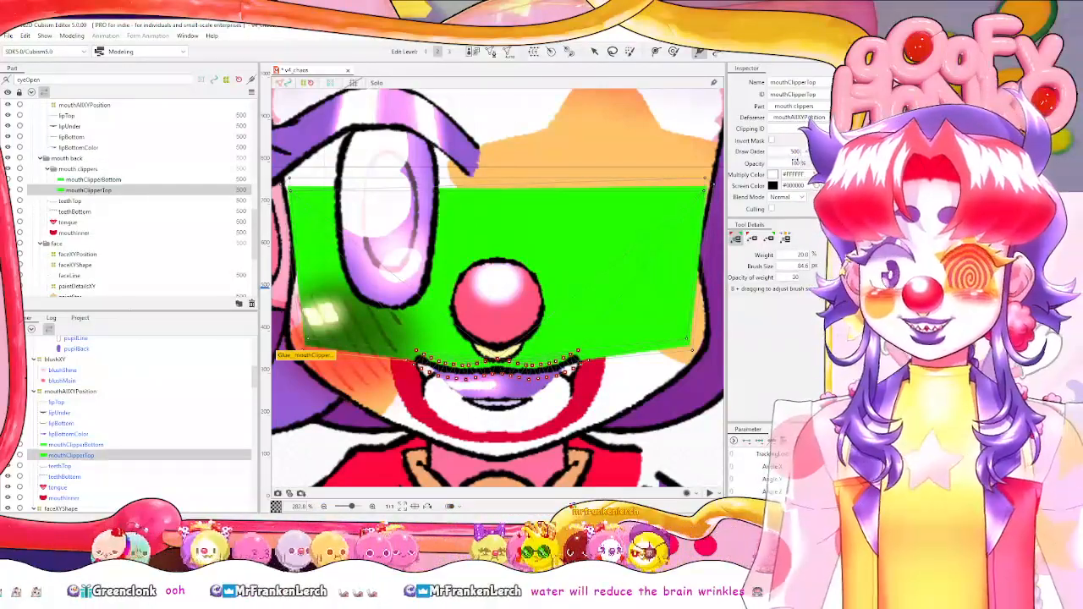
pyautogui.write('0')
pyautogui.press('Return')
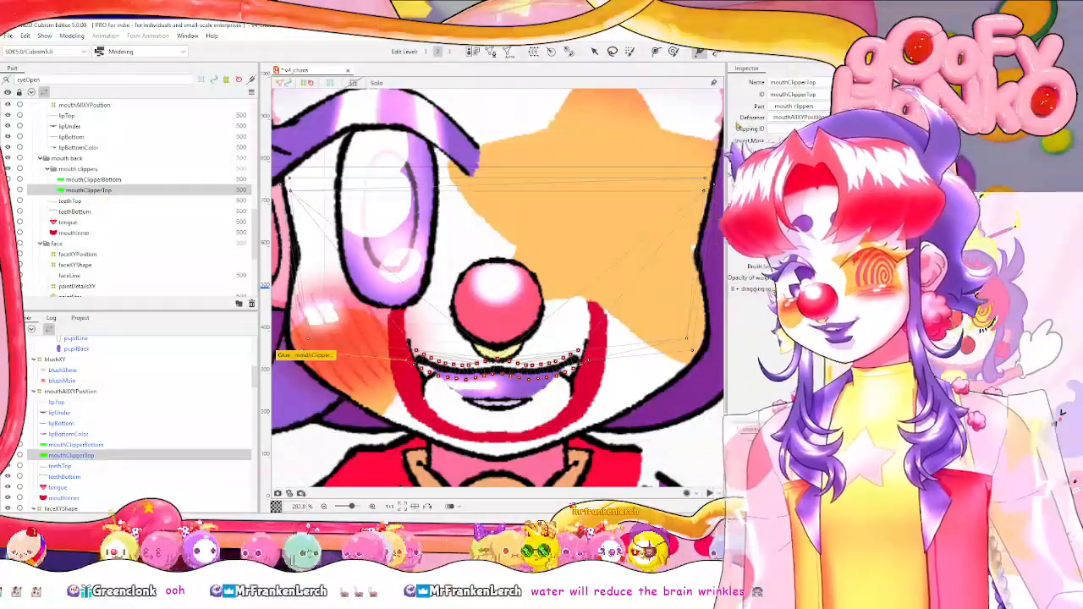
# Set mouthClipperTop as the clipping ID of teethTop, teethBottom, tongue and mouthInner, with the mask inverted.
pyautogui.doubleClick(810, 94)
pyautogui.click(76, 210)
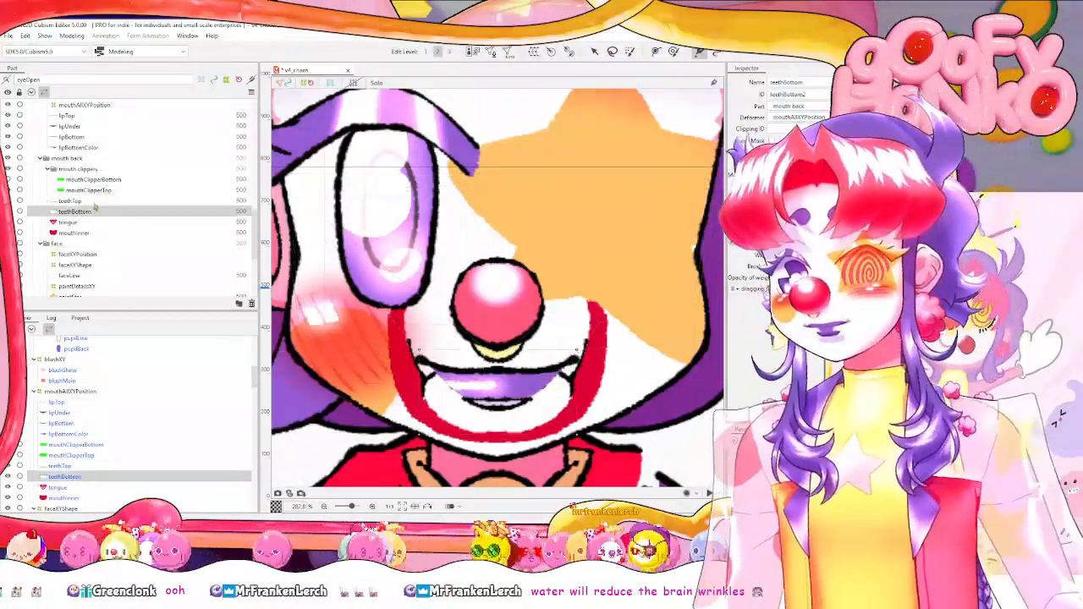
pyautogui.click(72, 200)
pyautogui.keyDown('shift'); pyautogui.click(93, 235); pyautogui.keyUp('shift')
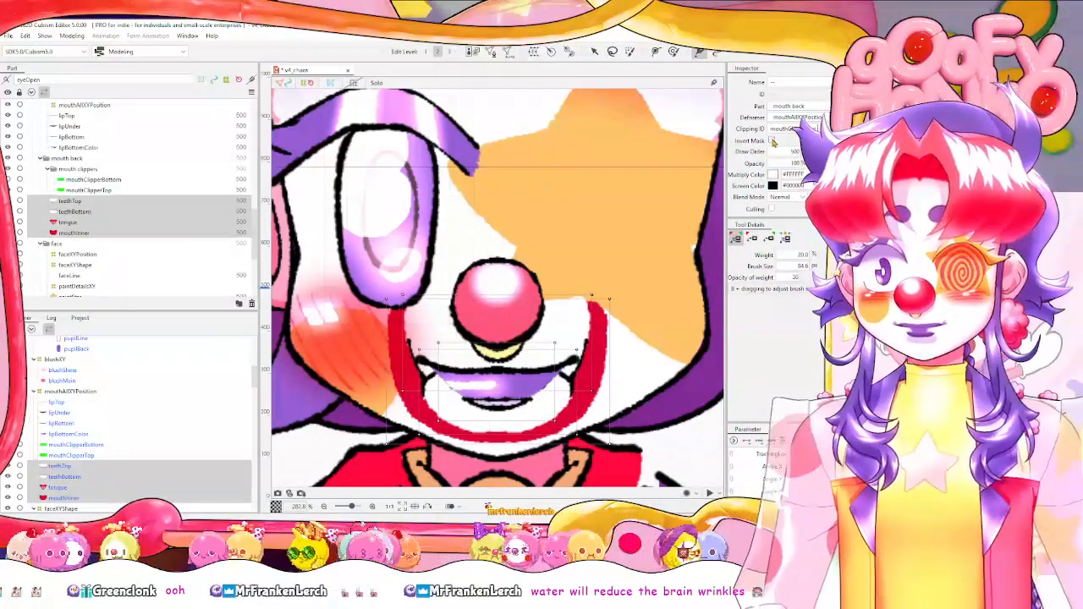
pyautogui.press('Return')
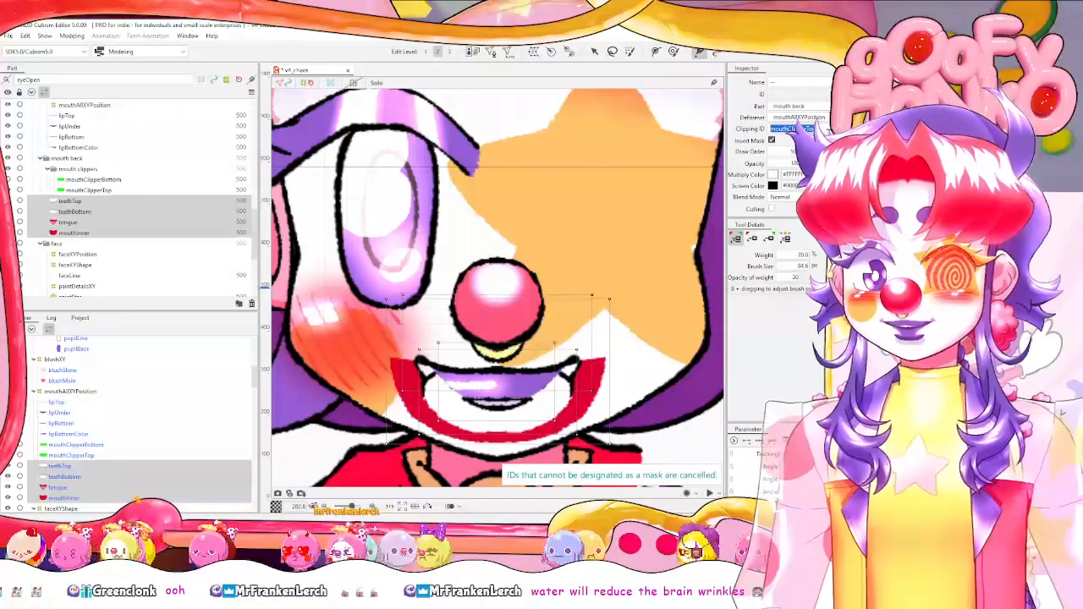
# Add mouthClipperBottom to the clipping IDs of teethTop, teethBottom, tongue and mouthInner, and unhide that clipper.
pyautogui.click(144, 182)
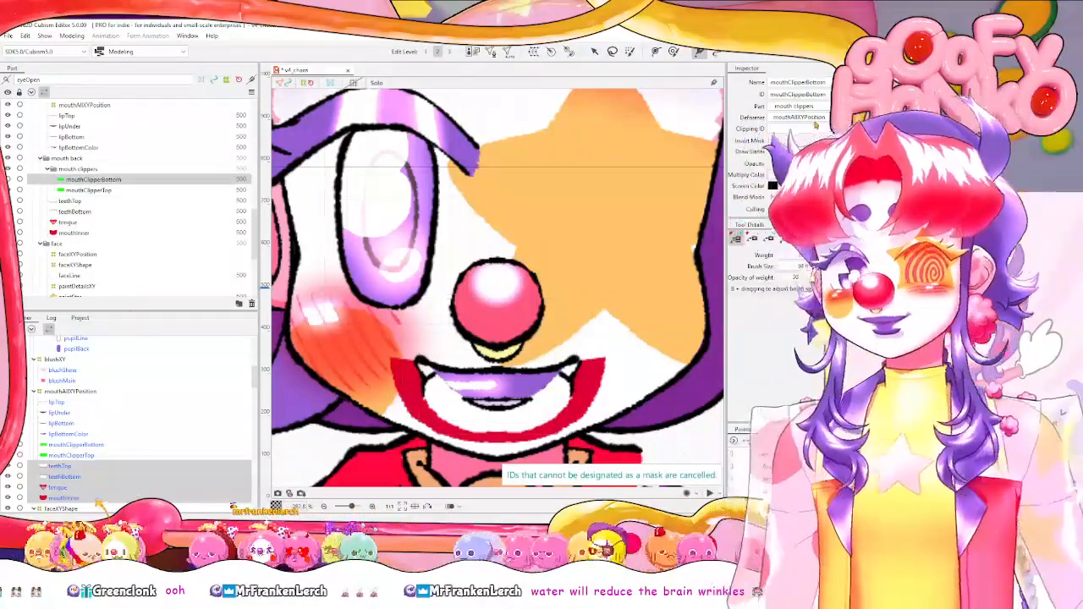
pyautogui.click(85, 200)
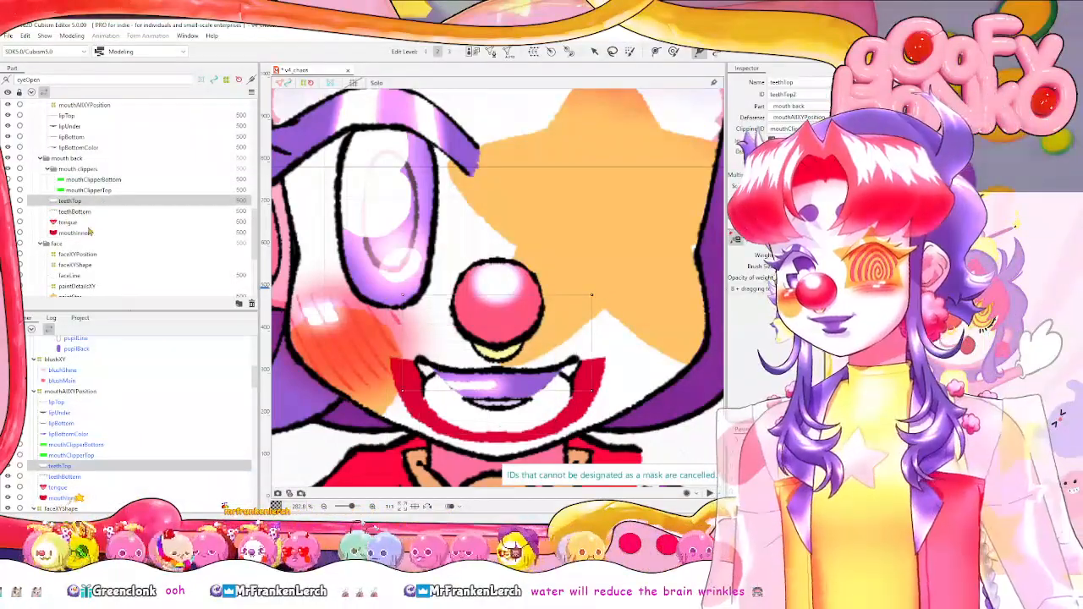
pyautogui.keyDown('shift'); pyautogui.click(85, 233); pyautogui.keyUp('shift')
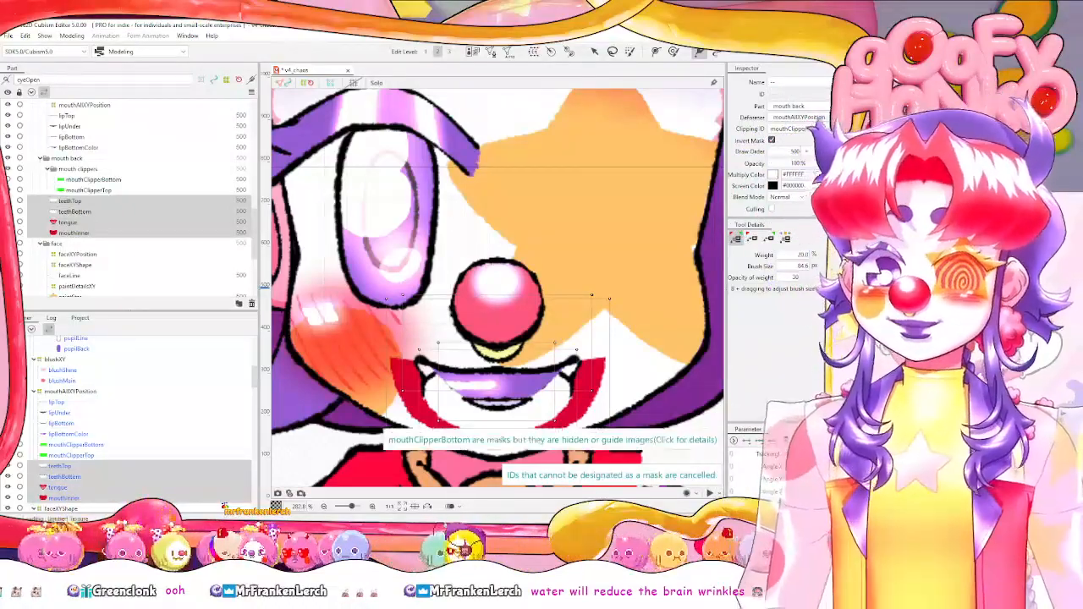
pyautogui.click(8, 180)
pyautogui.click(111, 180)
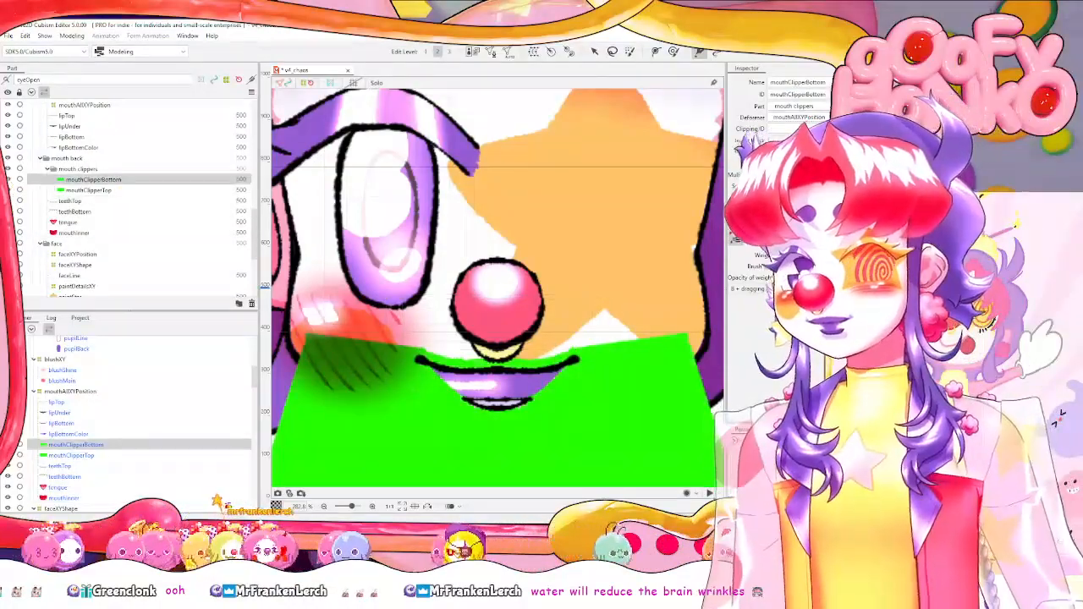
# Build a mirrored stroke mesh along the lipBottom line from its corner to the centre, and apply it.
pyautogui.scroll(-1, 306, 286)
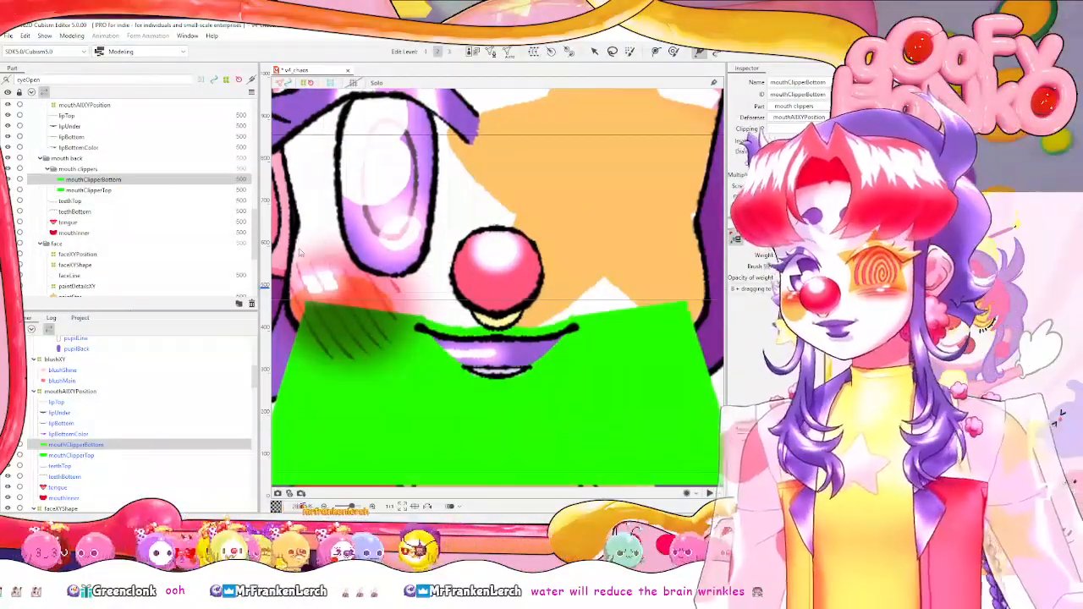
pyautogui.click(72, 126)
pyautogui.click(71, 137)
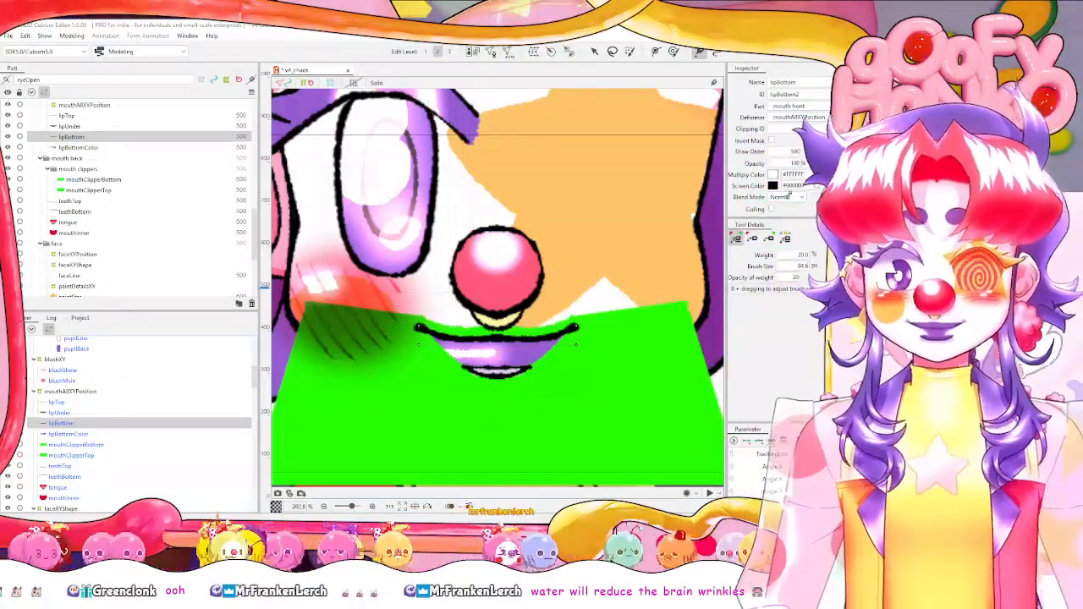
pyautogui.click(495, 53)
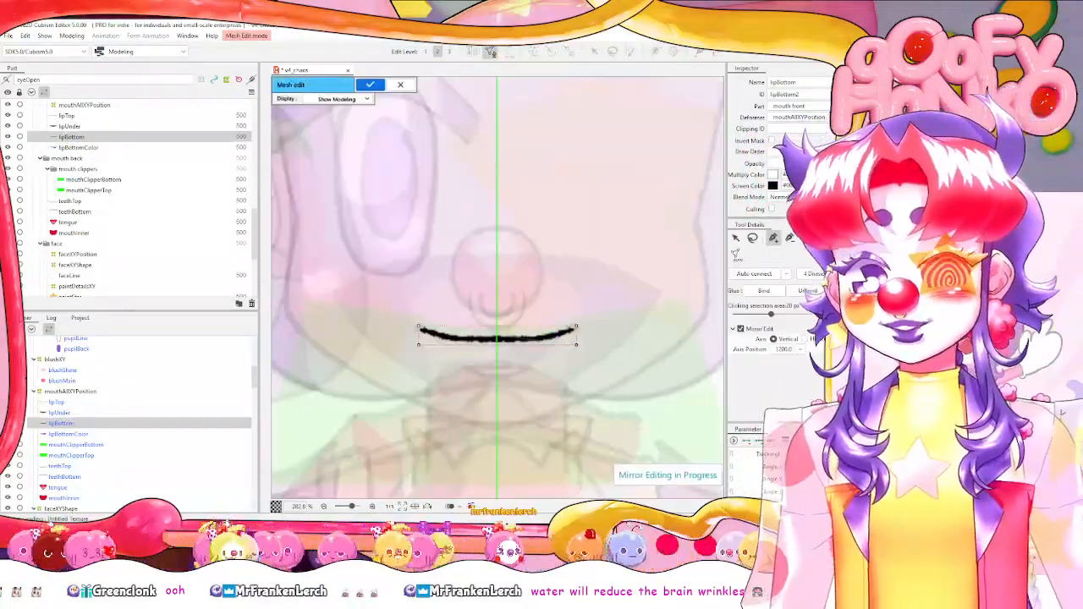
pyautogui.scroll(2, 487, 313)
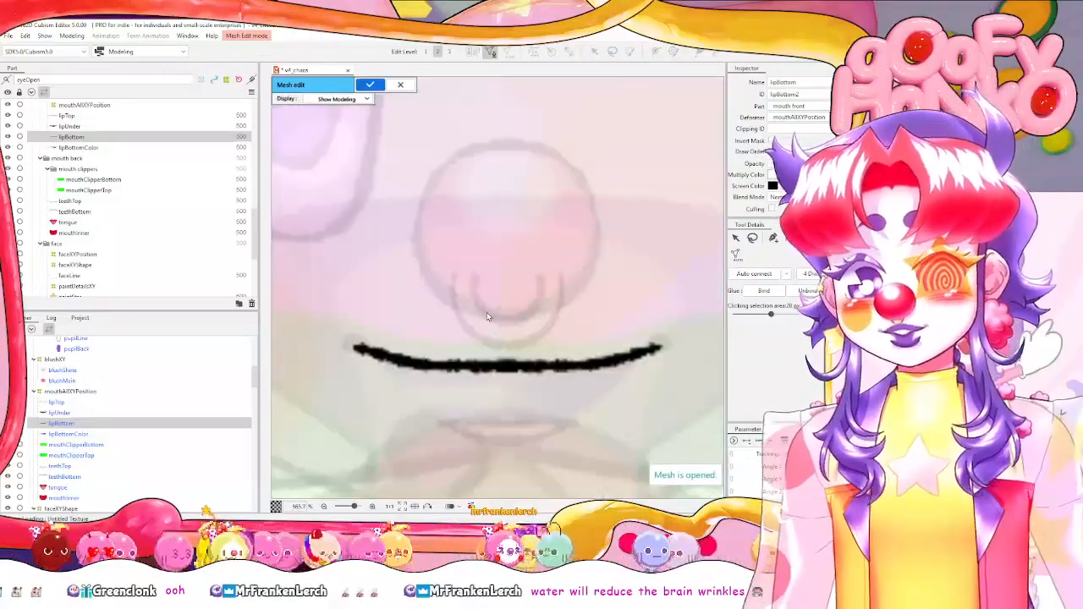
pyautogui.click(820, 238)
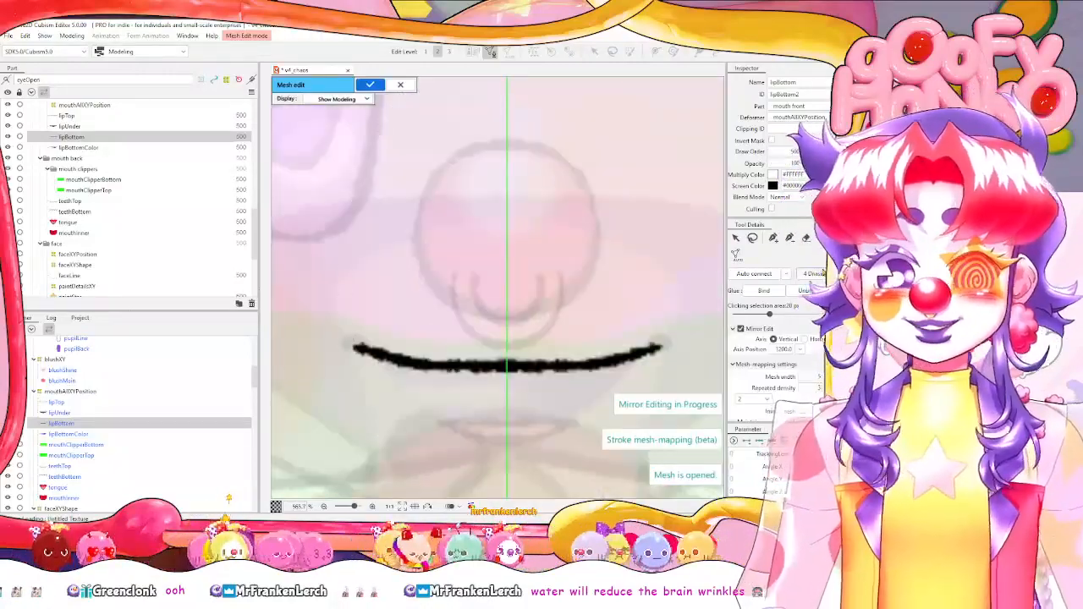
pyautogui.click(354, 345)
pyautogui.click(404, 360)
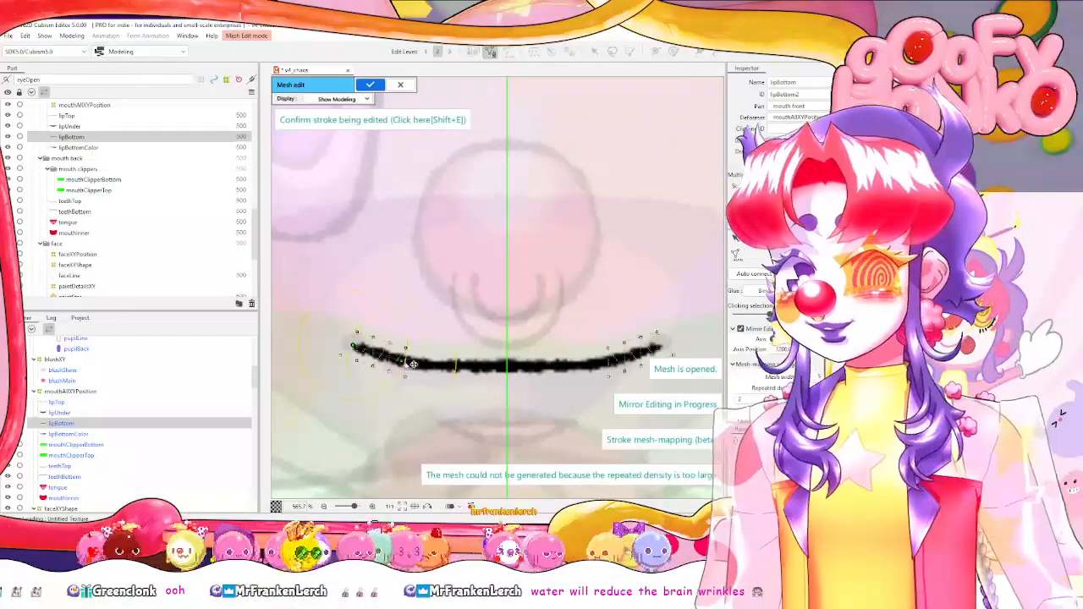
pyautogui.click(458, 365)
pyautogui.click(506, 367)
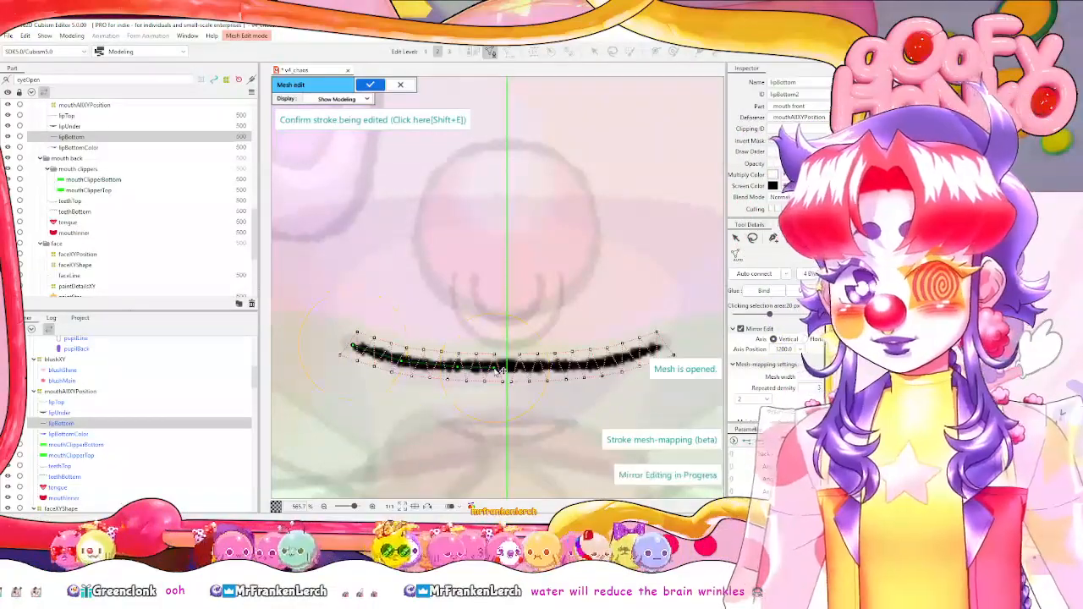
pyautogui.moveTo(495, 367); pyautogui.dragTo(500, 369)
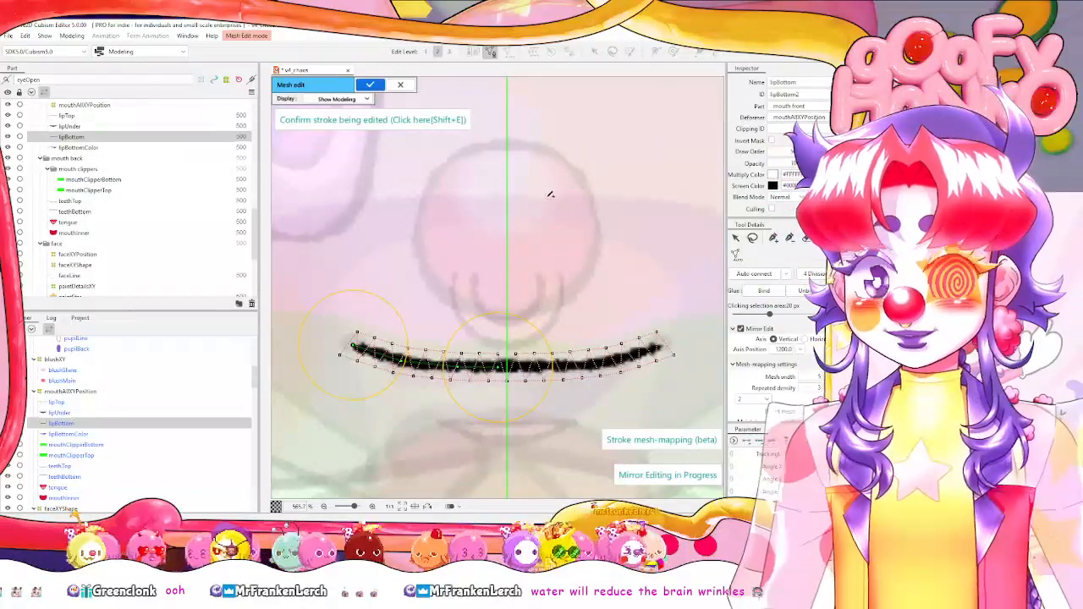
pyautogui.click(425, 130)
pyautogui.hotkey('ctrl', 'z')
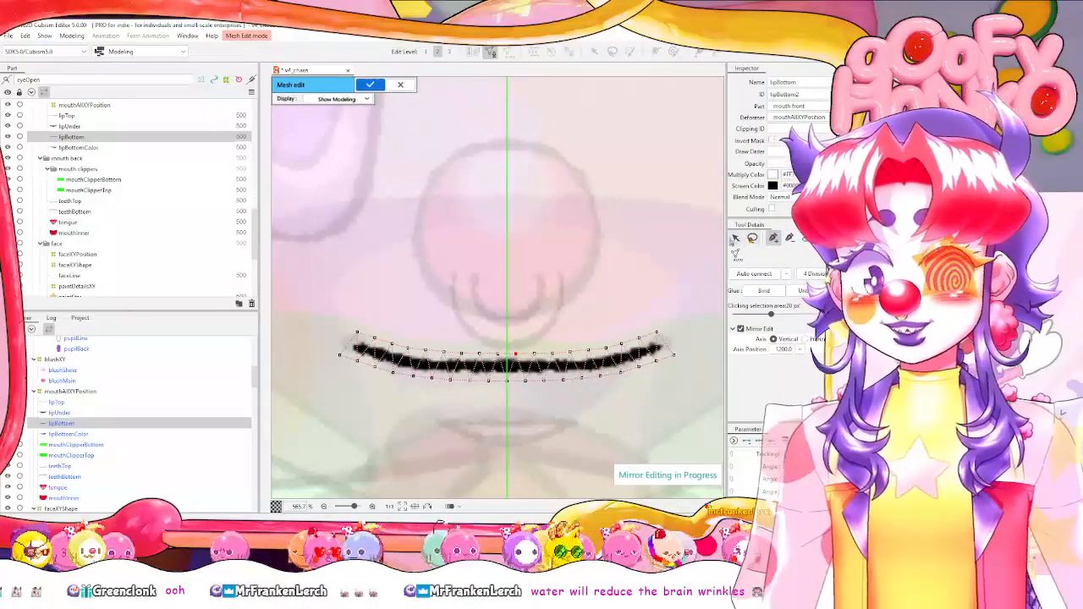
pyautogui.click(370, 85)
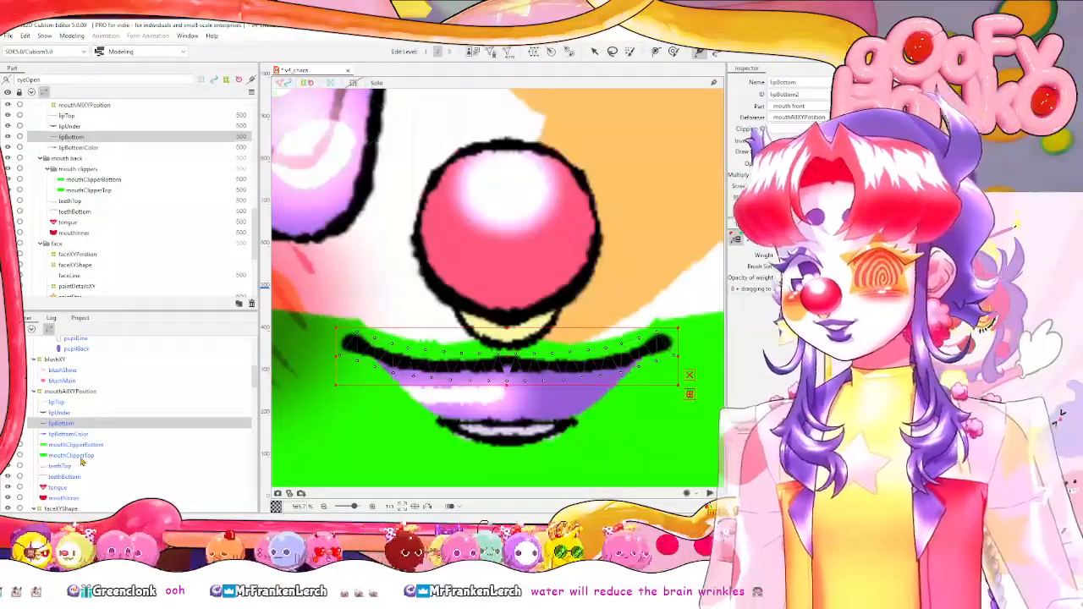
# Open the mouthClipperBottom mesh and paste the lipBottom mesh vertices into it.
pyautogui.click(84, 445)
pyautogui.scroll(-2, 443, 180)
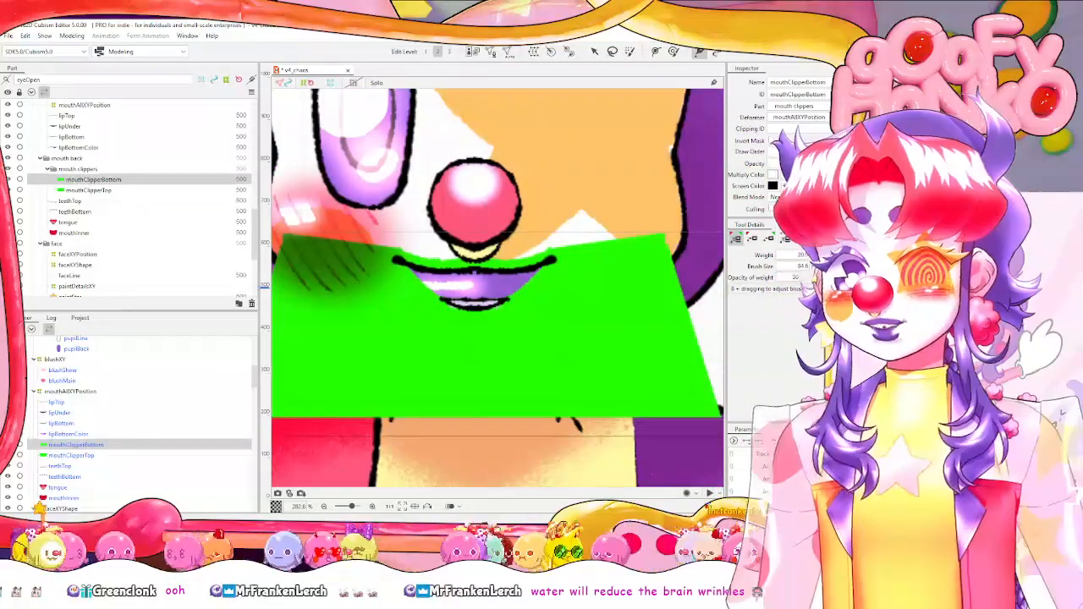
pyautogui.click(491, 53)
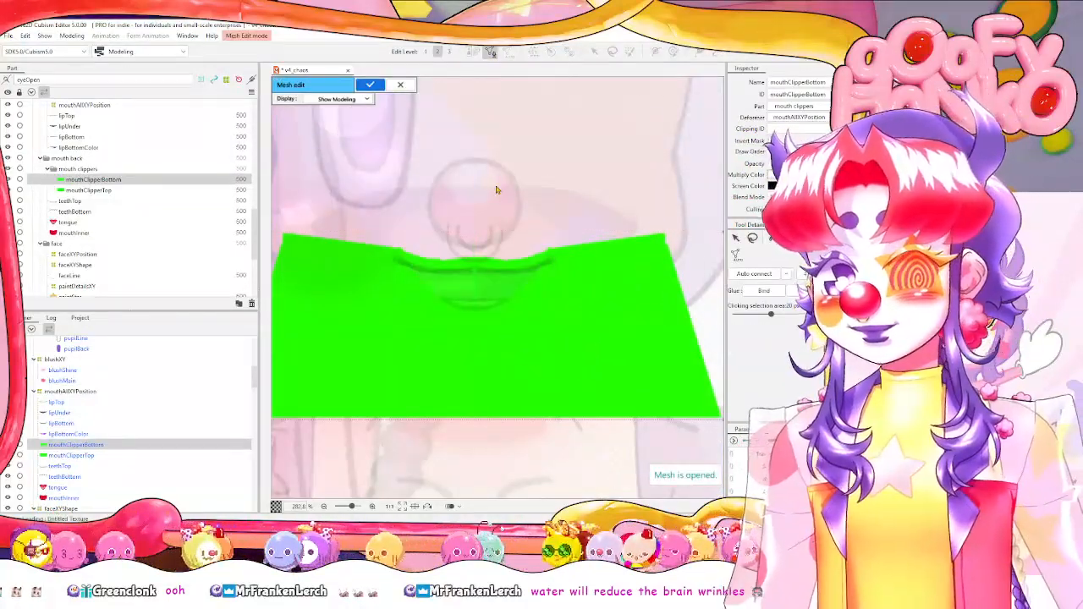
pyautogui.hotkey('ctrl', 'v')
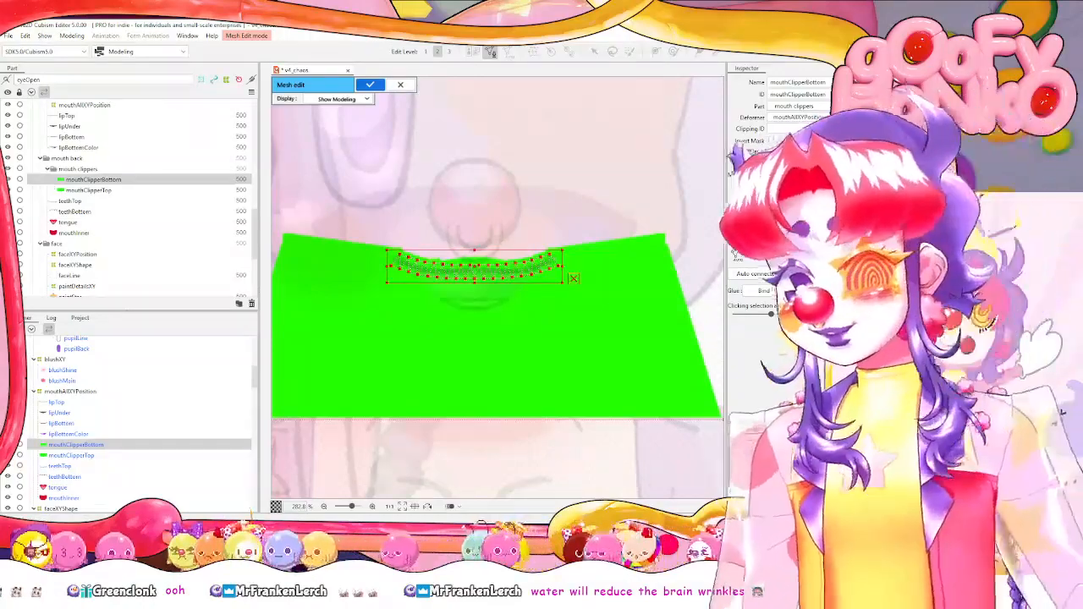
pyautogui.click(610, 252)
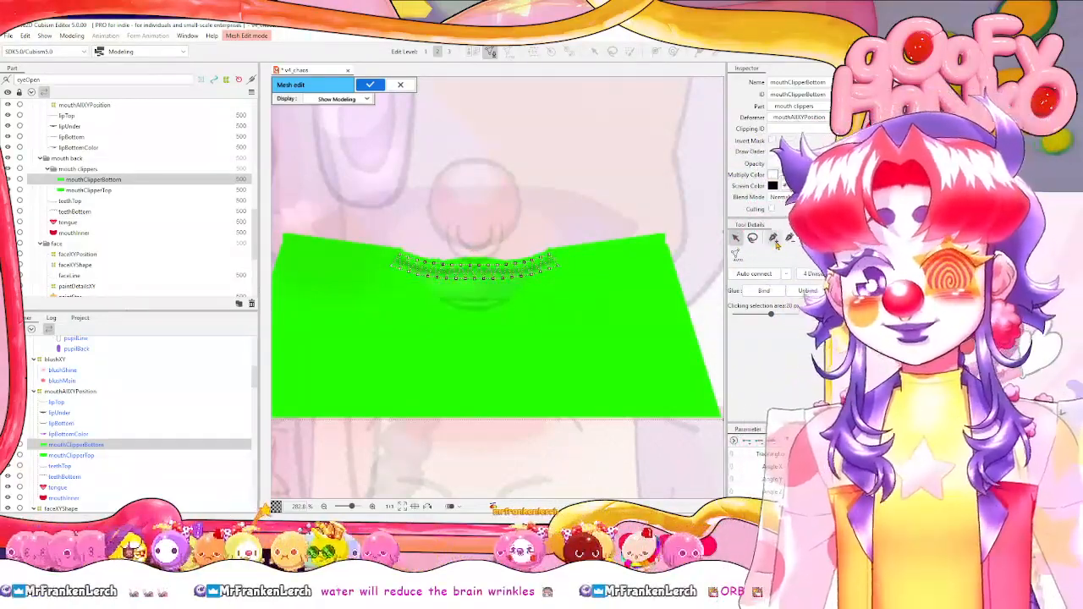
# Draw a mirrored outline just inside the green shape, running from the outermost lip vertices around its bottom corners.
pyautogui.click(774, 239)
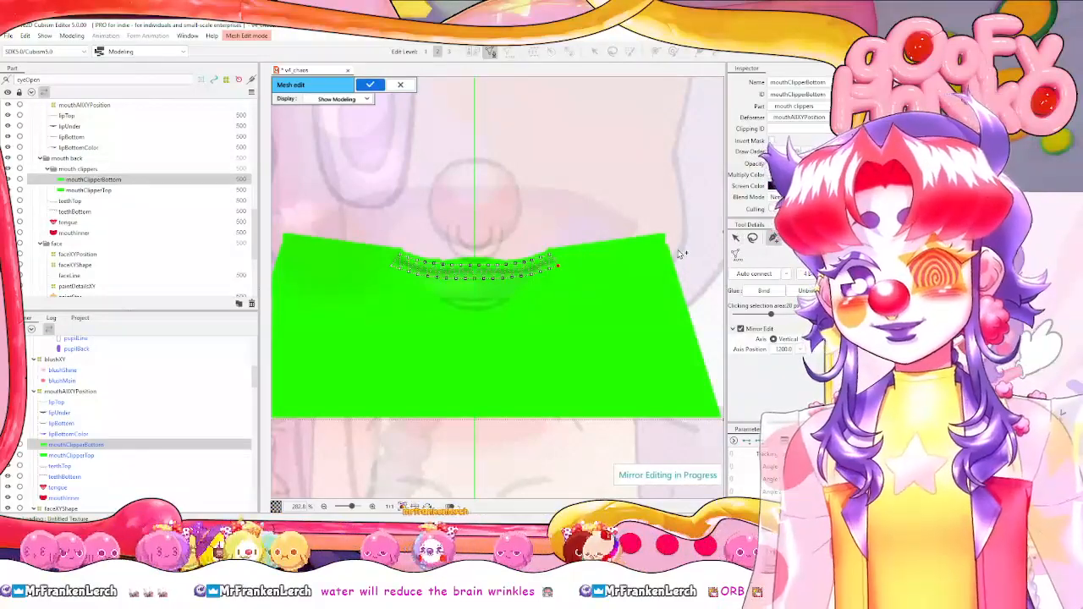
pyautogui.click(664, 252)
pyautogui.scroll(-2, 664, 253)
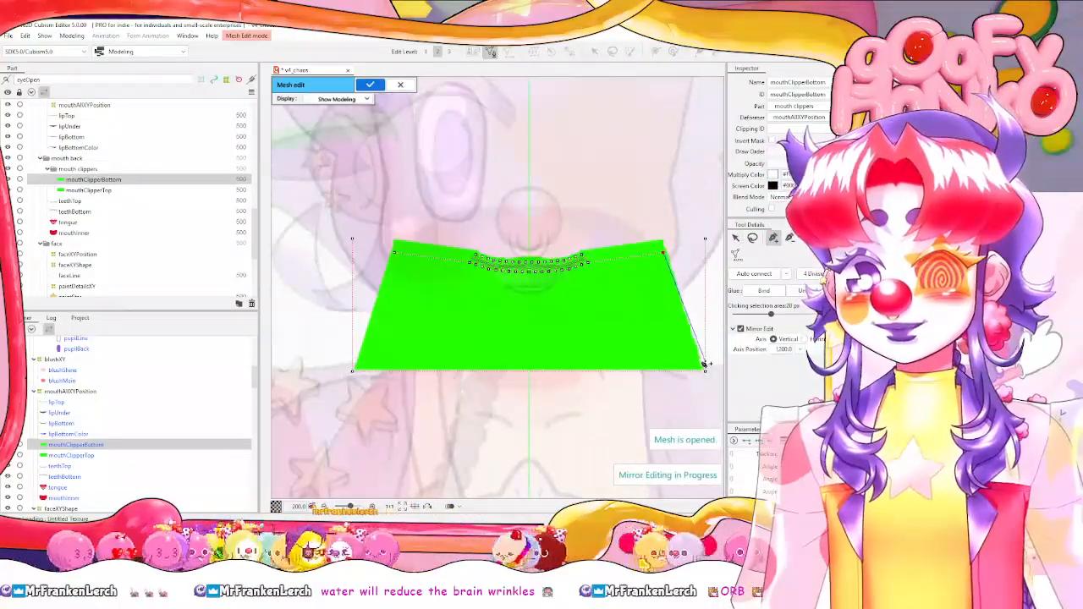
pyautogui.scroll(2, 699, 367)
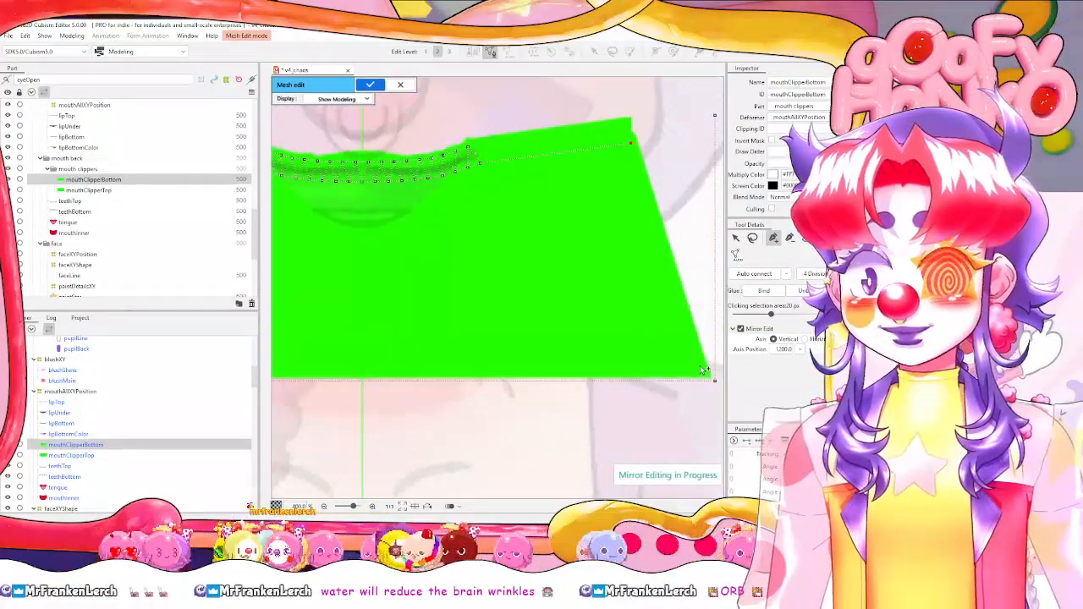
pyautogui.click(706, 372)
pyautogui.moveTo(472, 362); pyautogui.dragTo(533, 362)
pyautogui.scroll(-2, 537, 363)
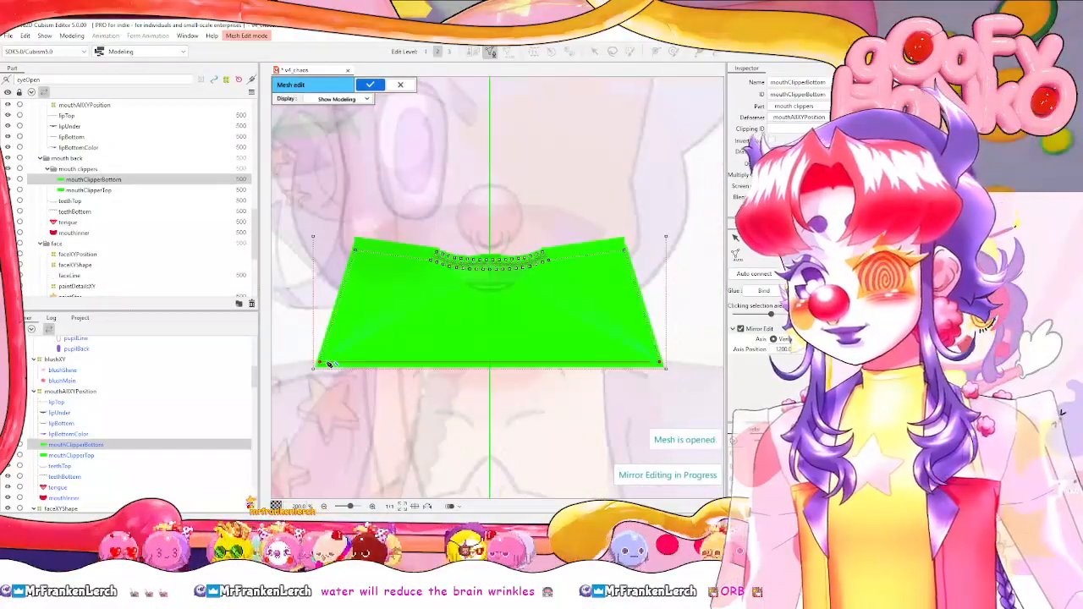
pyautogui.click(326, 363)
# Draw a second mirrored outline around the outer corners of the green shape, auto-connect the mesh and apply it.
pyautogui.scroll(2, 539, 274)
pyautogui.moveTo(599, 237); pyautogui.dragTo(491, 312)
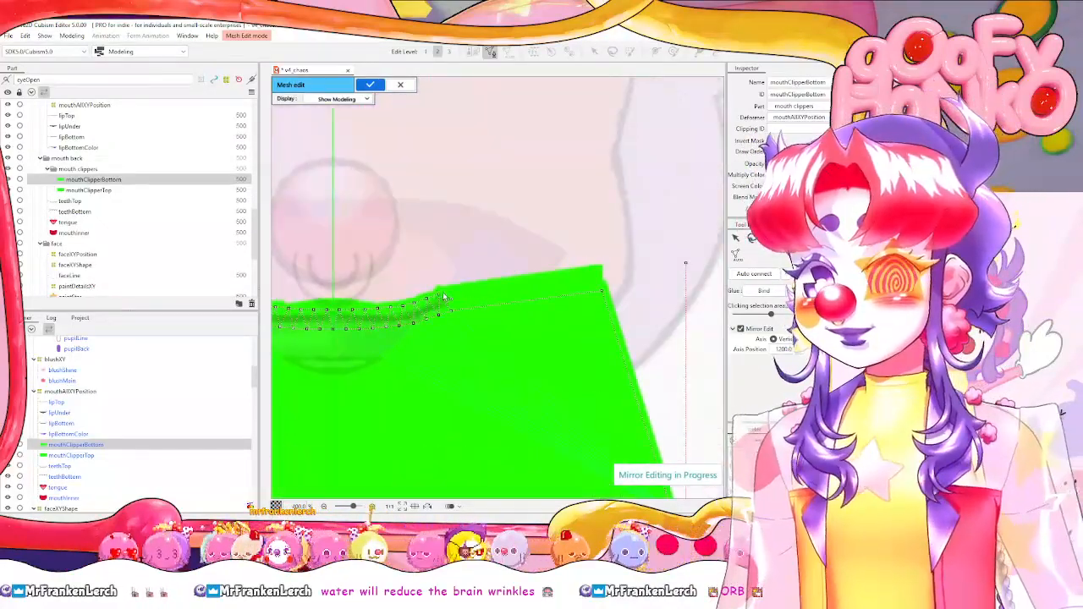
pyautogui.click(603, 270)
pyautogui.moveTo(613, 292); pyautogui.dragTo(566, 177)
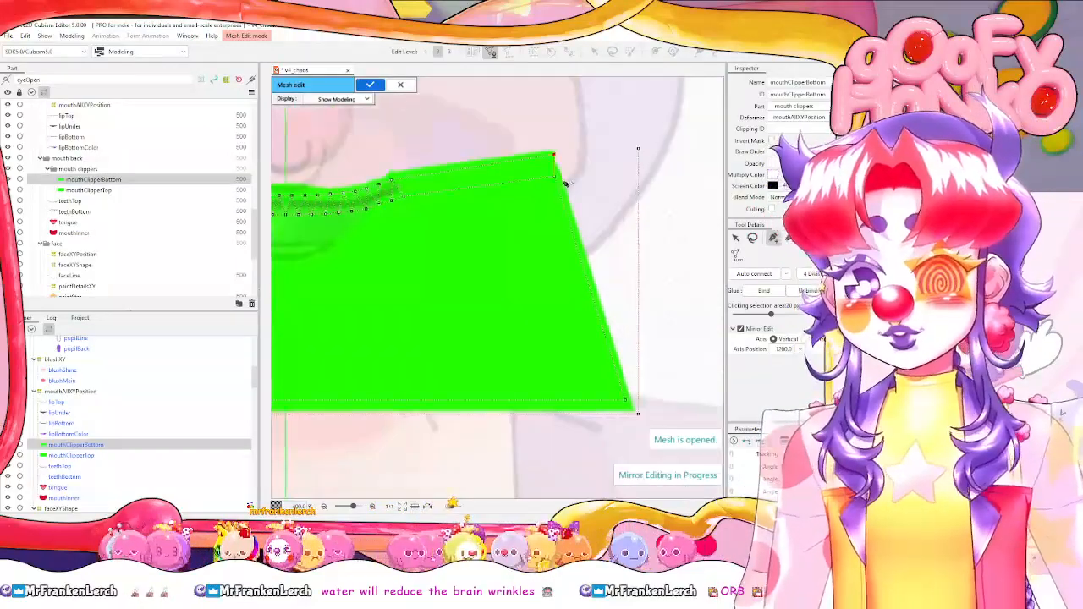
pyautogui.click(639, 414)
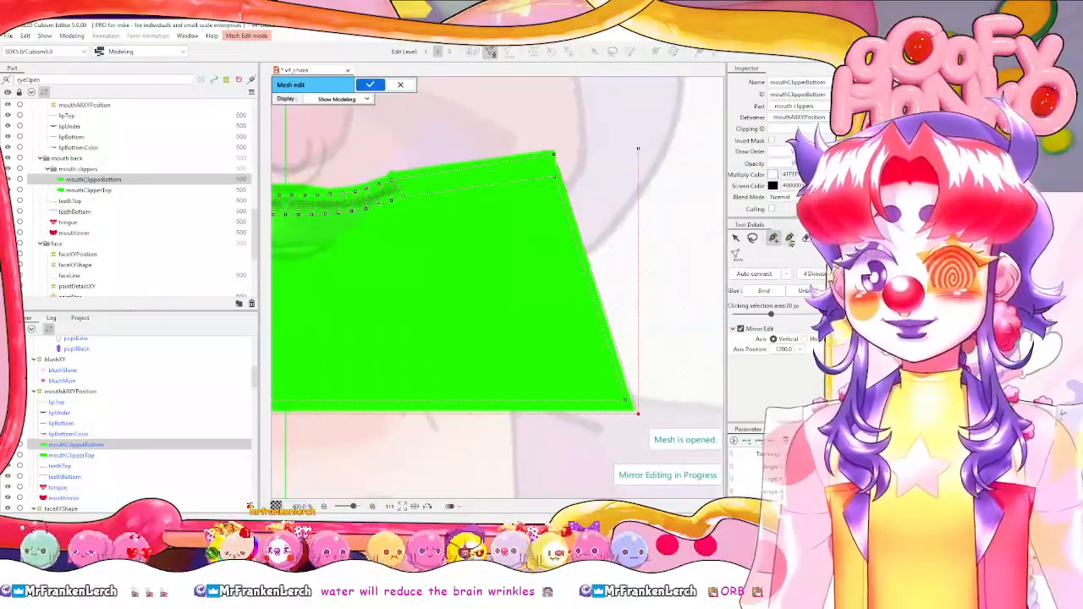
pyautogui.scroll(-8, 669, 127)
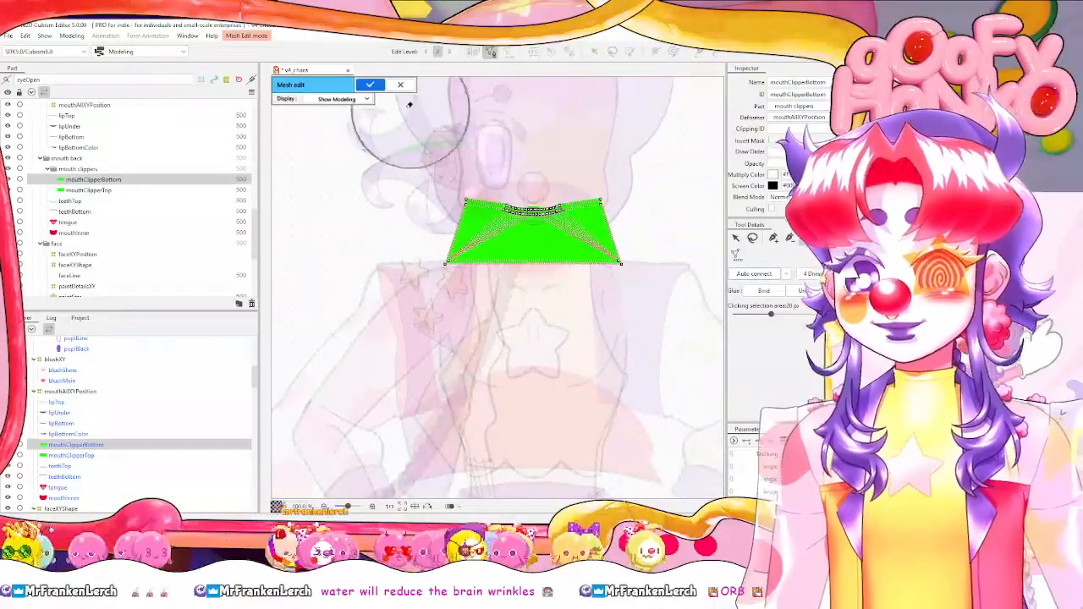
pyautogui.click(370, 85)
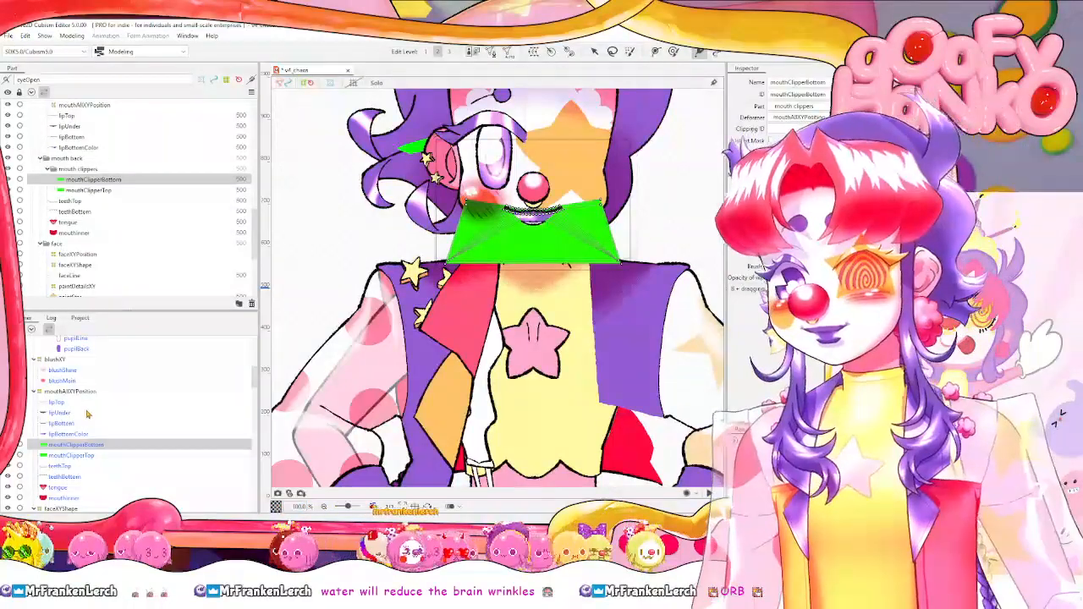
# Glue lipBottom and mouthClipperBottom together by binding their shared vertices along the lip line, and apply the mesh edit.
pyautogui.keyDown('ctrl'); pyautogui.click(61, 423); pyautogui.keyUp('ctrl')
pyautogui.click(493, 52)
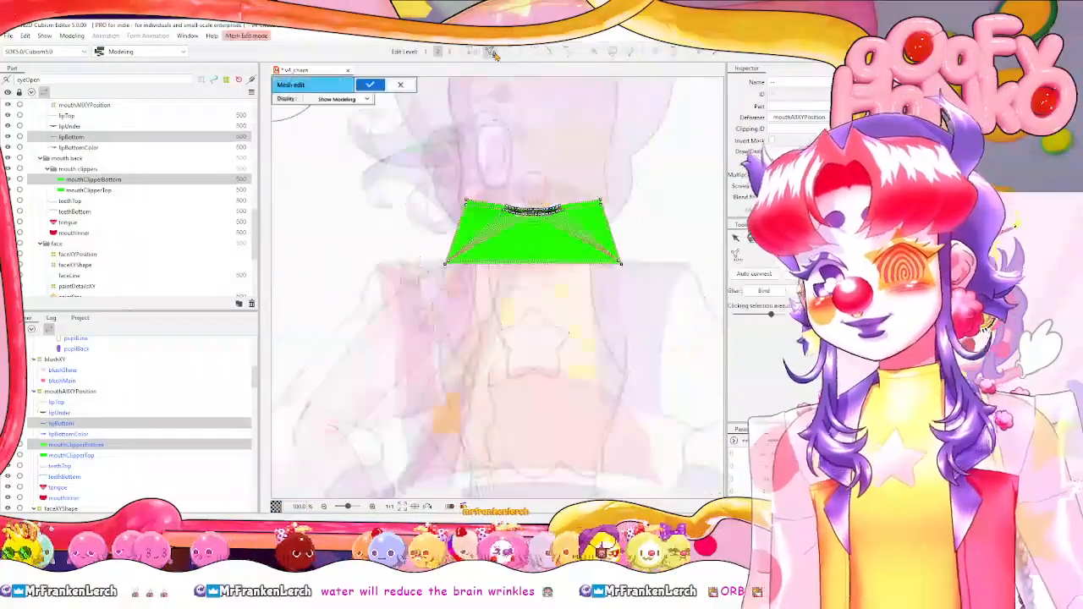
pyautogui.scroll(5, 587, 223)
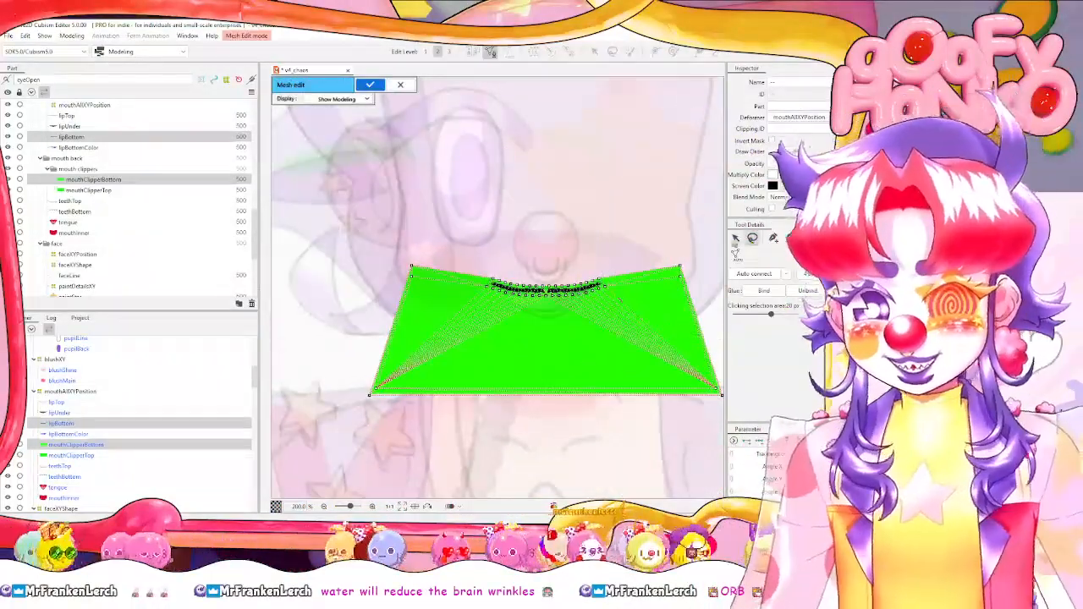
pyautogui.moveTo(474, 253)
pyautogui.mouseDown()
pyautogui.moveTo(587, 314)
pyautogui.moveTo(619, 244)
pyautogui.moveTo(620, 297)
pyautogui.mouseUp()
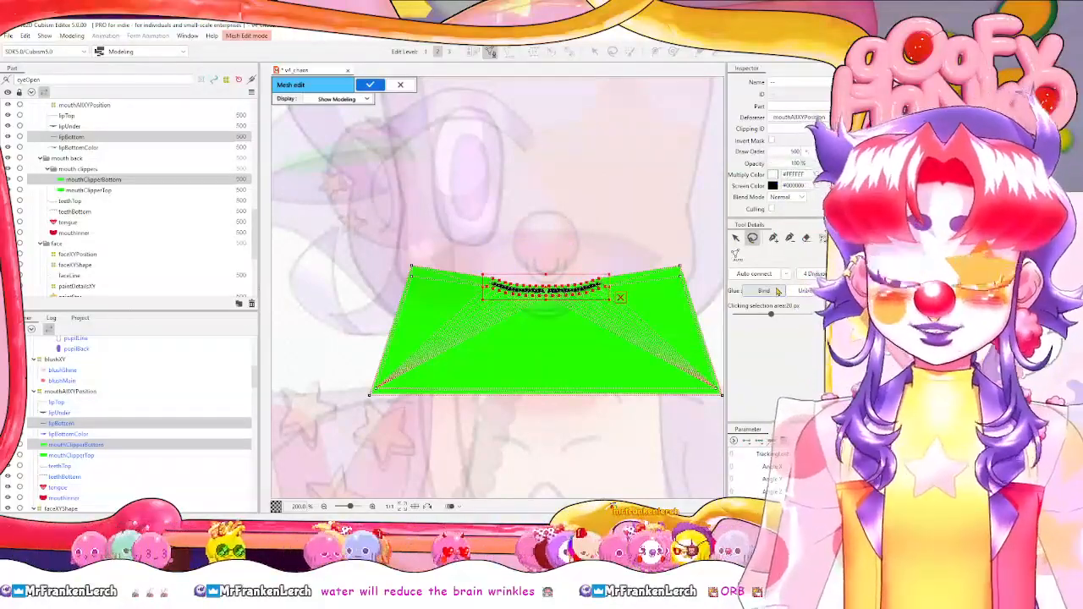
pyautogui.click(370, 85)
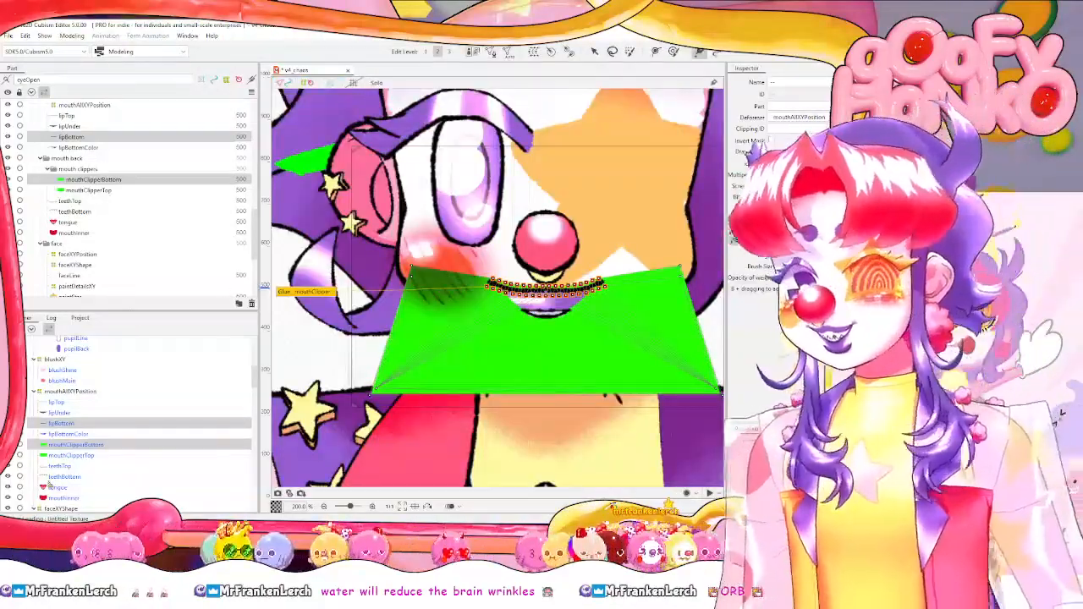
# Paint the glue weight along the lip line and make mouthClipperBottom fully transparent.
pyautogui.click(312, 293)
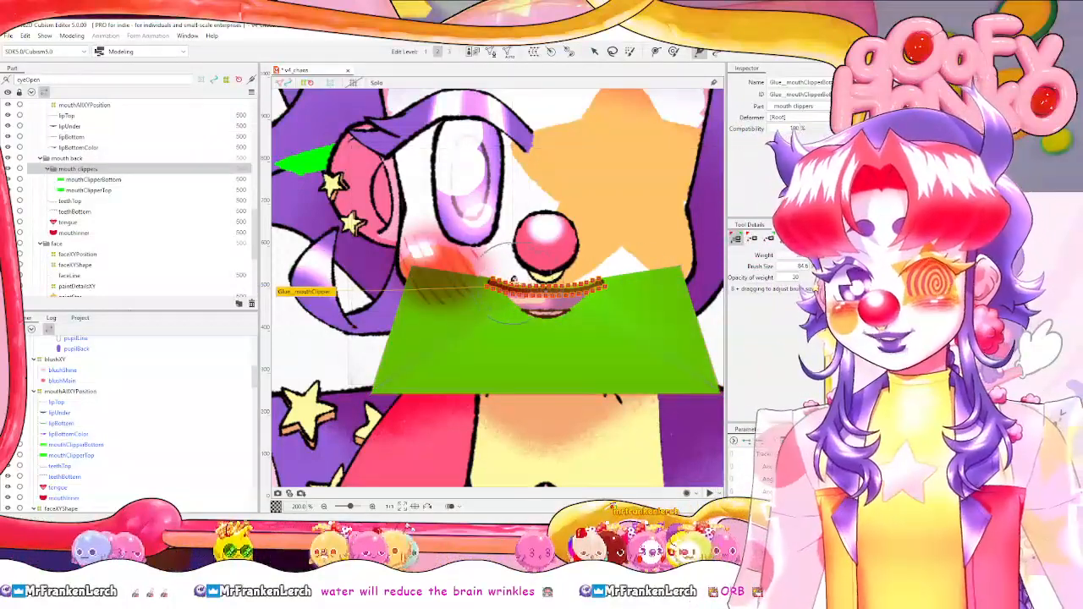
pyautogui.moveTo(533, 289)
pyautogui.mouseDown()
pyautogui.moveTo(472, 279)
pyautogui.moveTo(597, 282)
pyautogui.mouseUp()
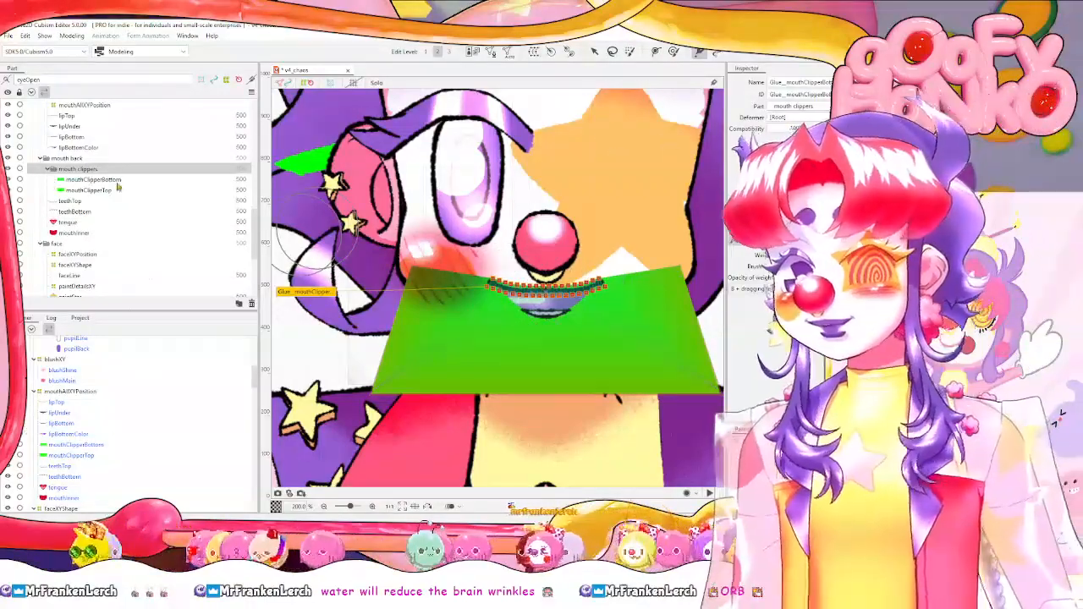
pyautogui.click(119, 180)
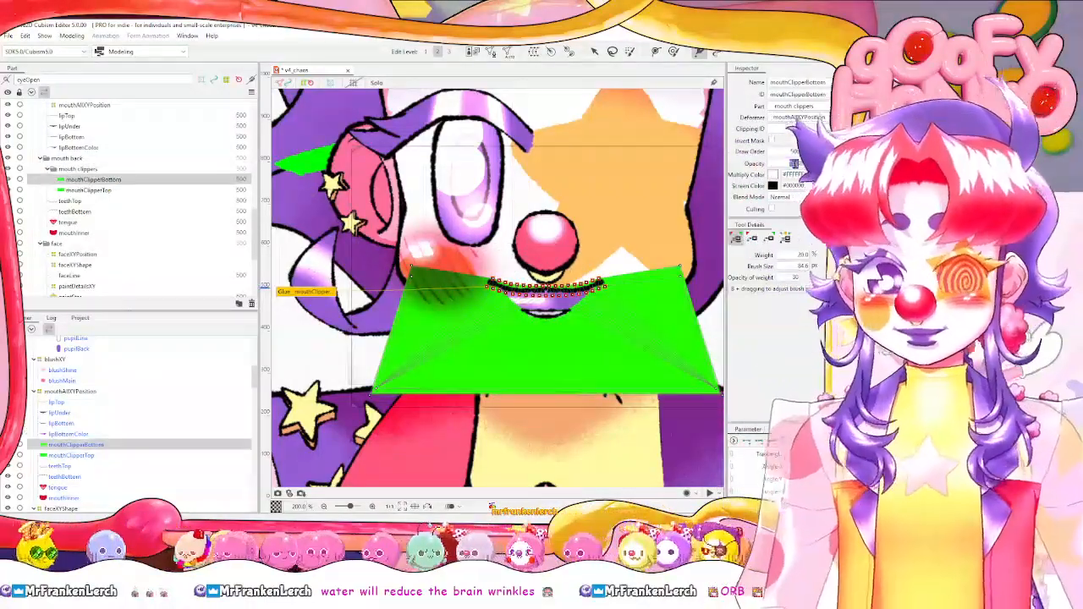
pyautogui.moveTo(796, 163); pyautogui.dragTo(791, 163)
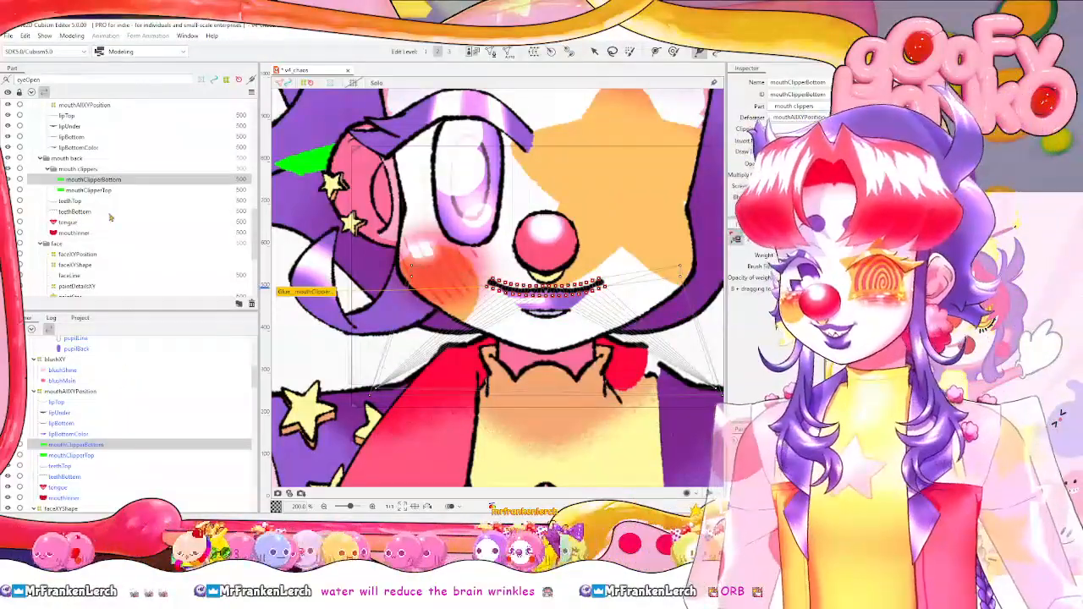
# Have the mouth clippers clip the teethTop, teethBottom, tongue and mouthInner layers.
pyautogui.click(84, 202)
pyautogui.keyDown('shift'); pyautogui.click(87, 213); pyautogui.keyUp('shift')
pyautogui.keyDown('shift'); pyautogui.click(84, 222); pyautogui.keyUp('shift')
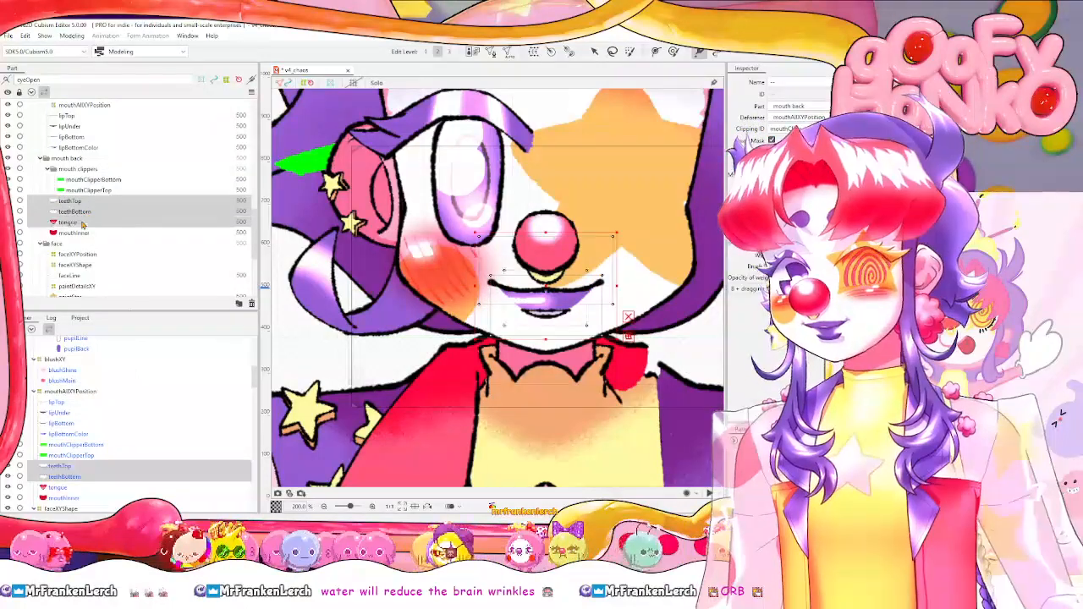
pyautogui.keyDown('shift'); pyautogui.click(85, 233); pyautogui.keyUp('shift')
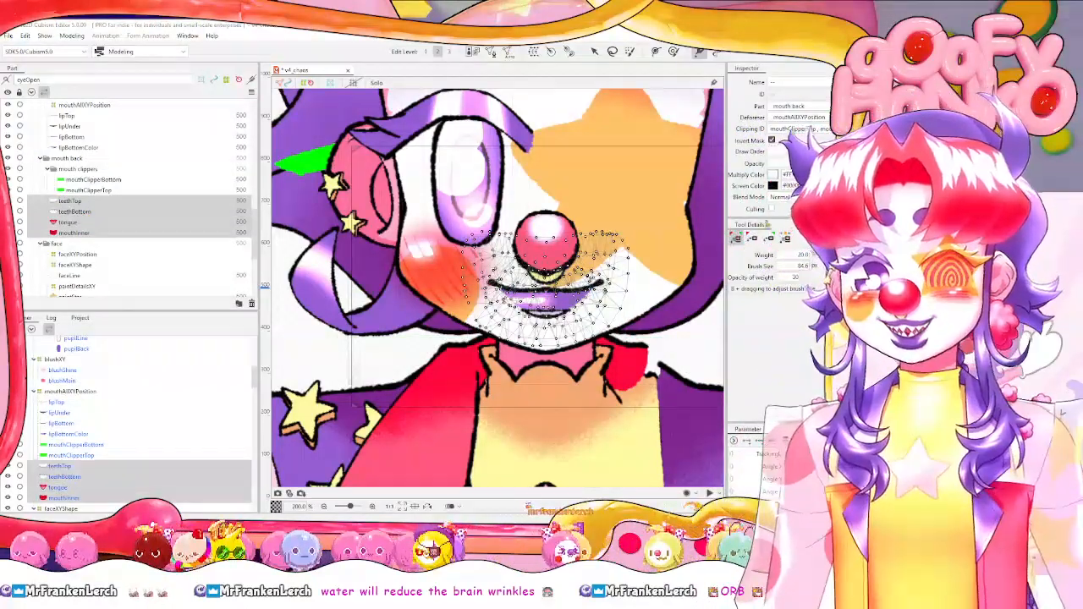
pyautogui.click(108, 233)
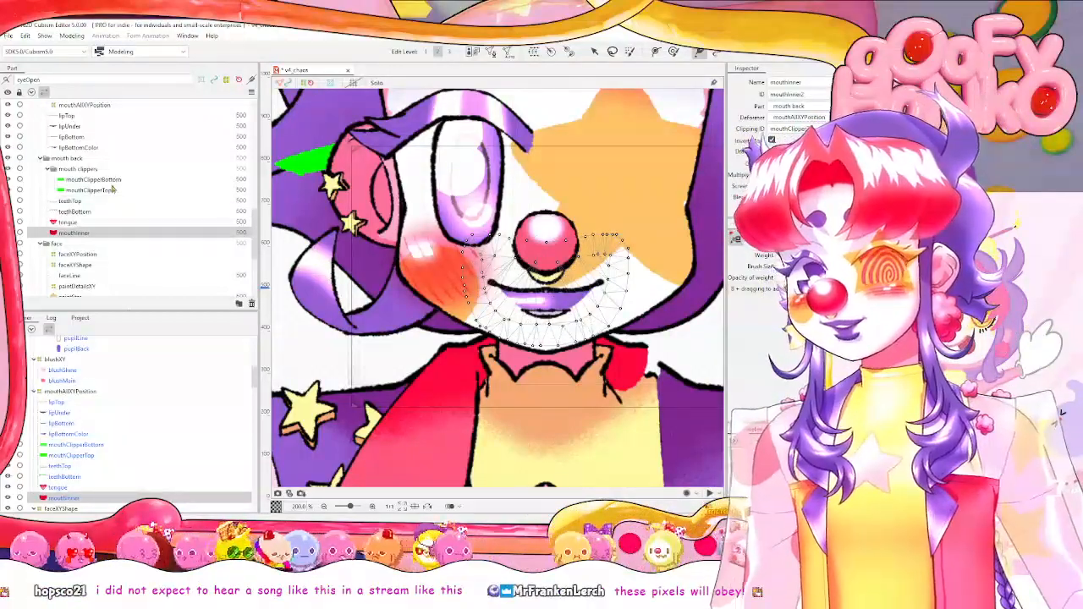
# Copy the lipBottom mesh vertices and paste them into the opened lipBottomColor mesh.
pyautogui.click(110, 191)
pyautogui.click(105, 148)
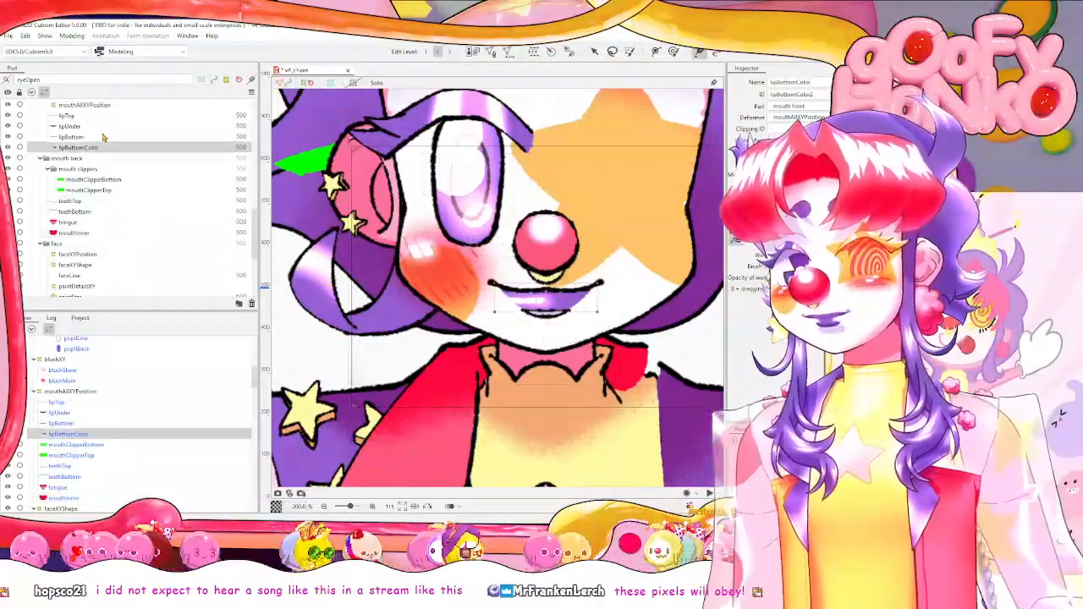
pyautogui.keyDown('ctrl'); pyautogui.click(100, 126); pyautogui.keyUp('ctrl')
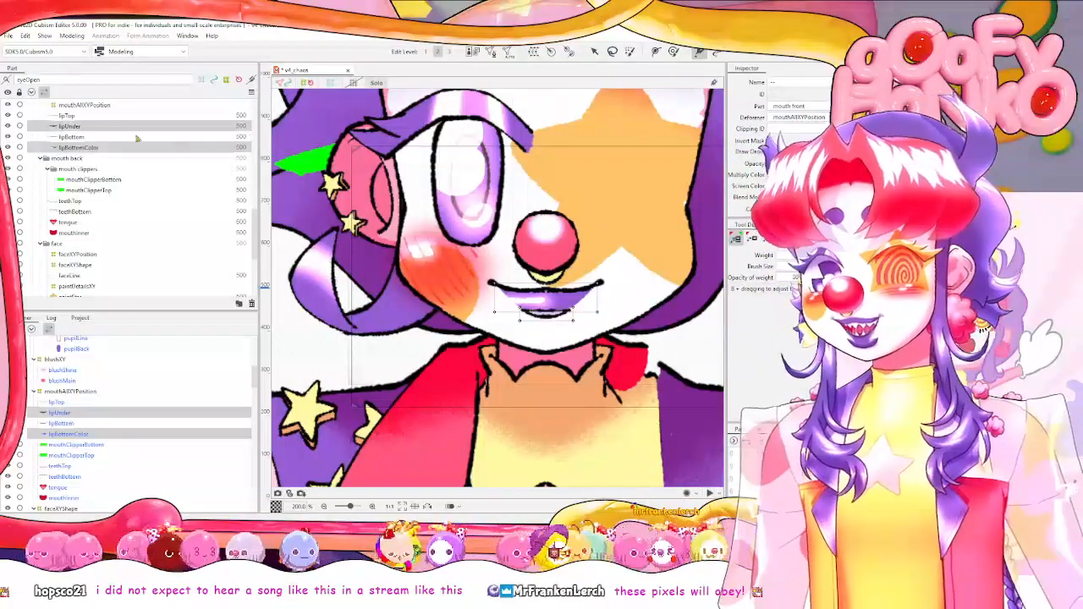
pyautogui.click(95, 137)
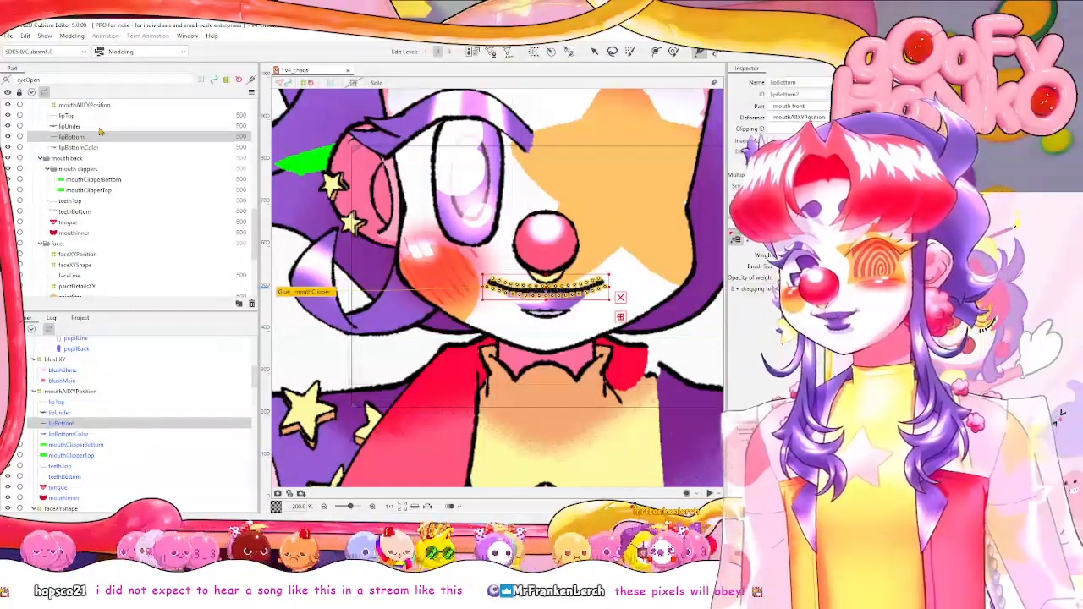
pyautogui.click(81, 148)
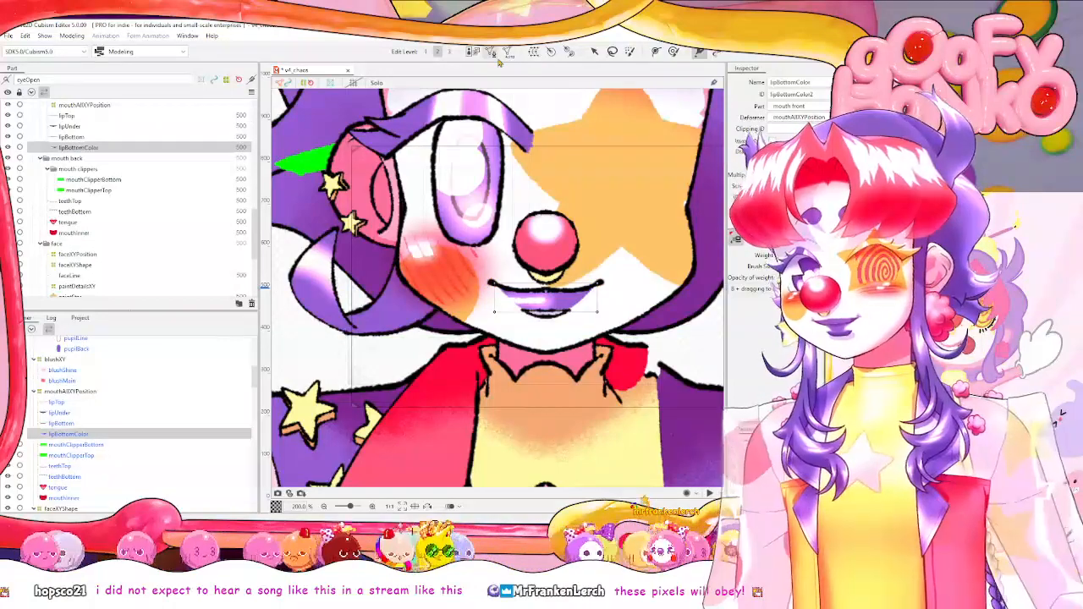
pyautogui.click(491, 51)
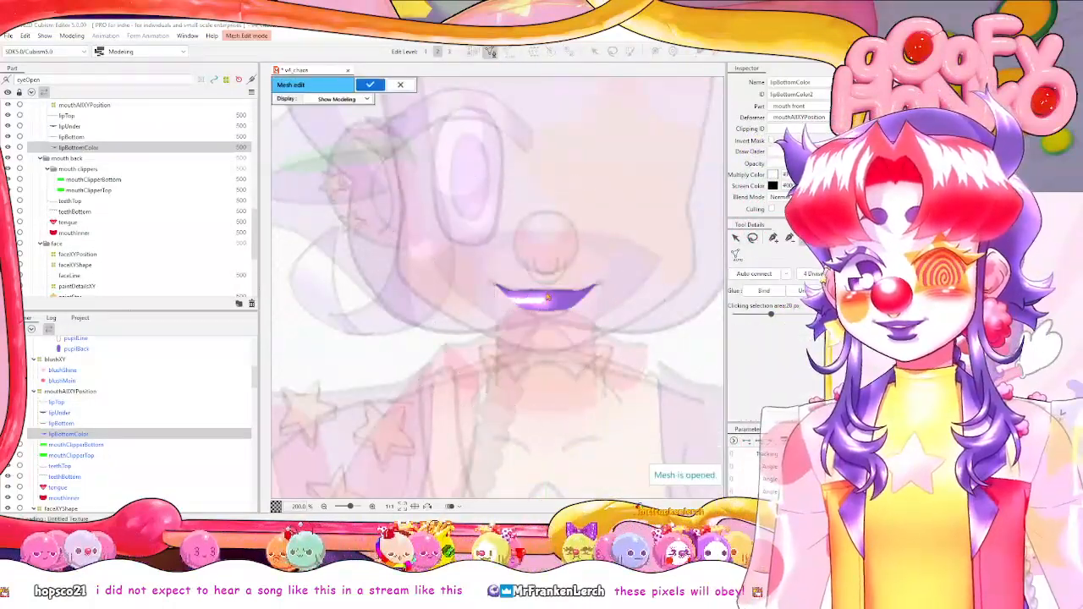
pyautogui.hotkey('ctrl', 'a')
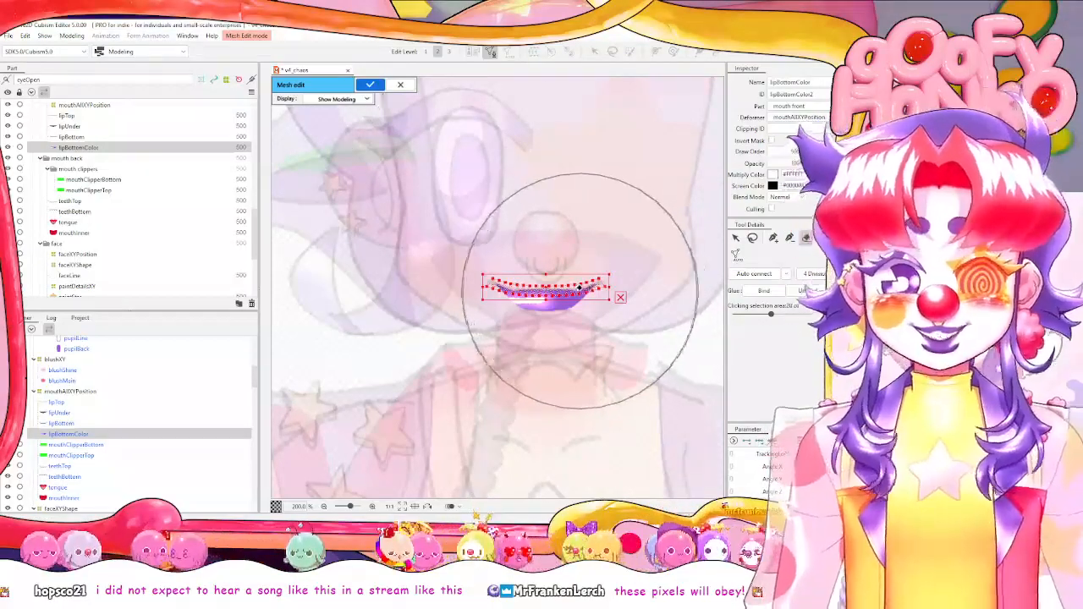
# Add a mirrored row of vertices just inside the lower edge of the purple lip colour.
pyautogui.scroll(4, 567, 293)
pyautogui.click(772, 240)
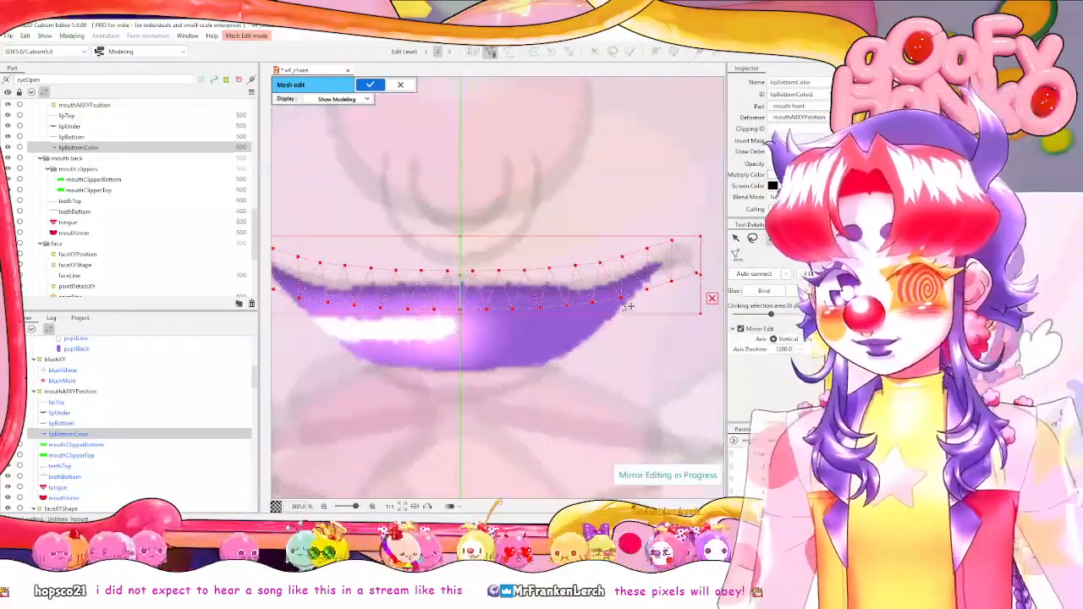
pyautogui.click(679, 215)
pyautogui.moveTo(576, 327); pyautogui.dragTo(581, 335)
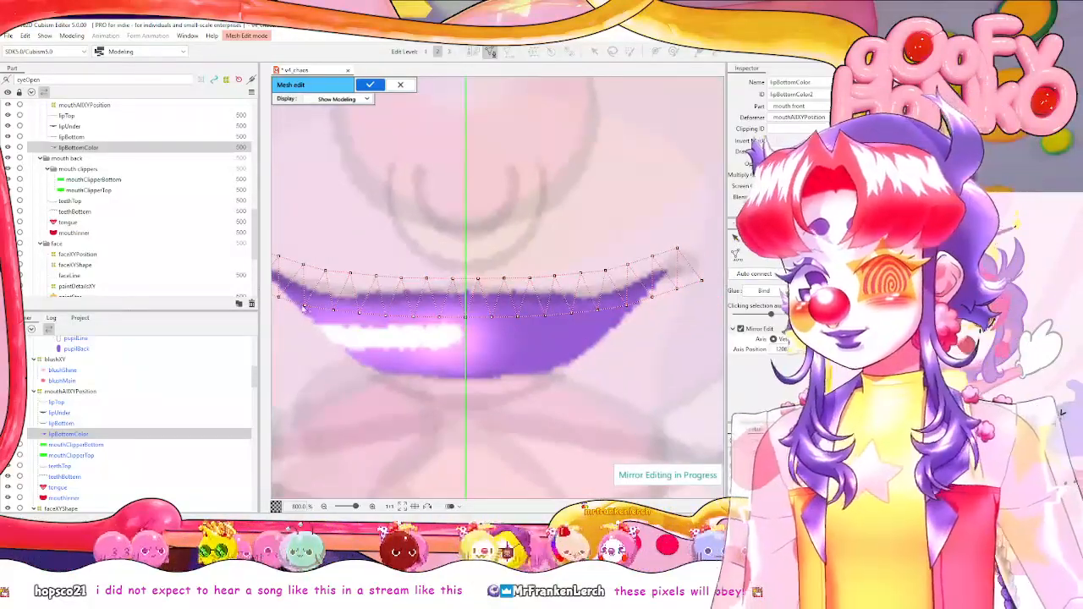
pyautogui.click(340, 340)
pyautogui.click(370, 362)
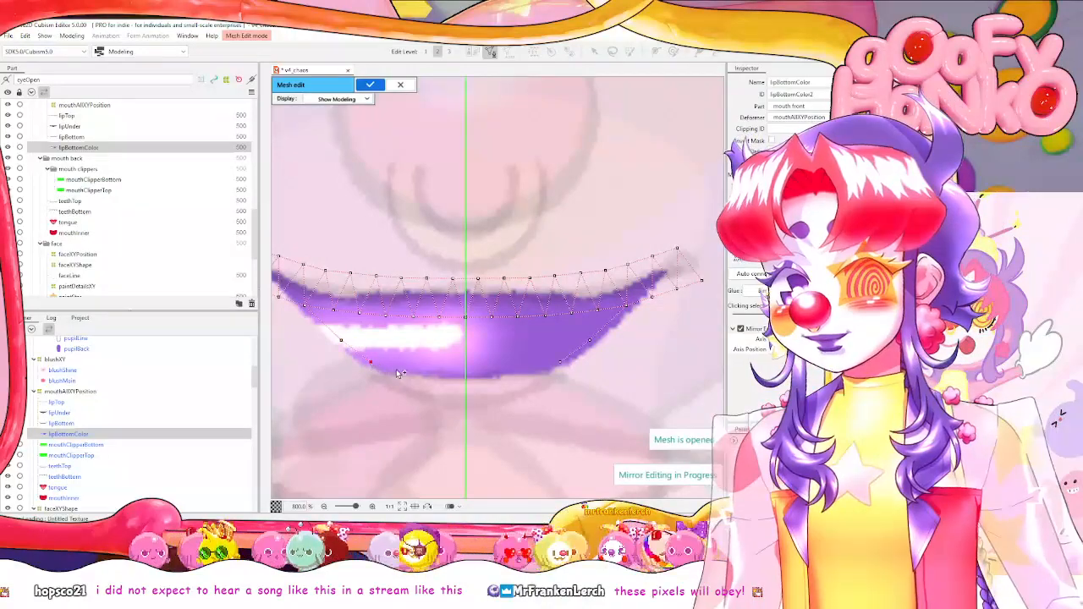
pyautogui.click(399, 370)
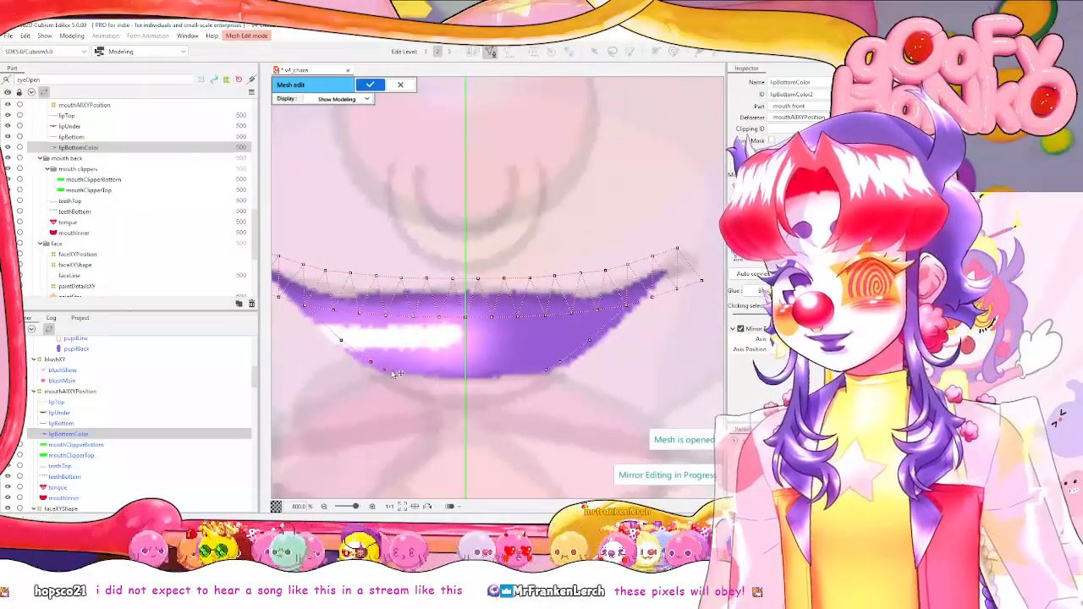
pyautogui.click(422, 371)
pyautogui.click(450, 371)
pyautogui.click(479, 372)
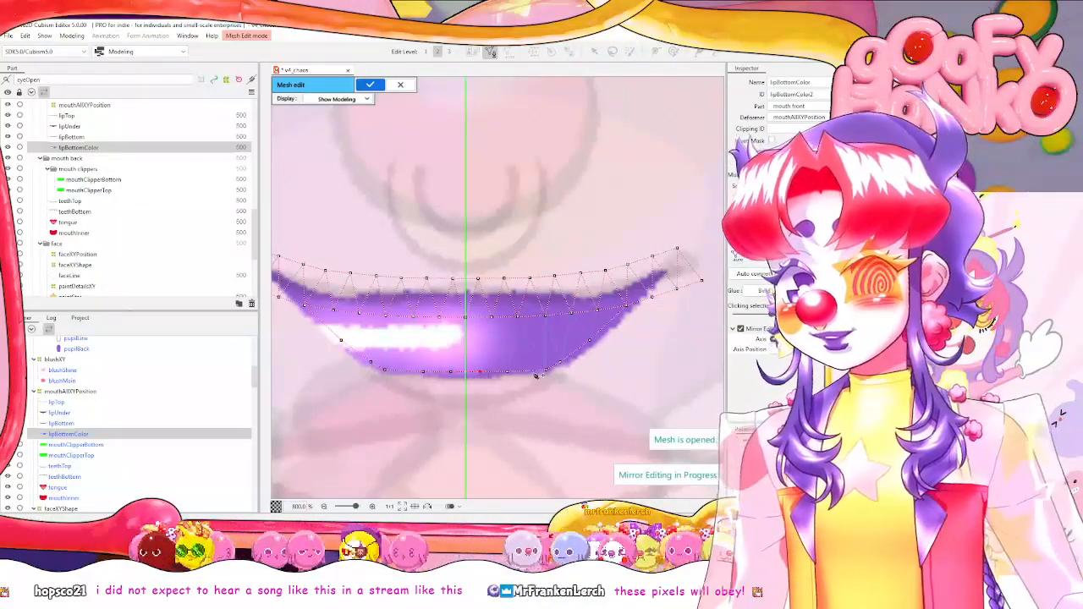
# Draw a second mirrored outline just outside the lip colour's lower edge, connect the lipBottomColor mesh and apply it.
pyautogui.click(465, 385)
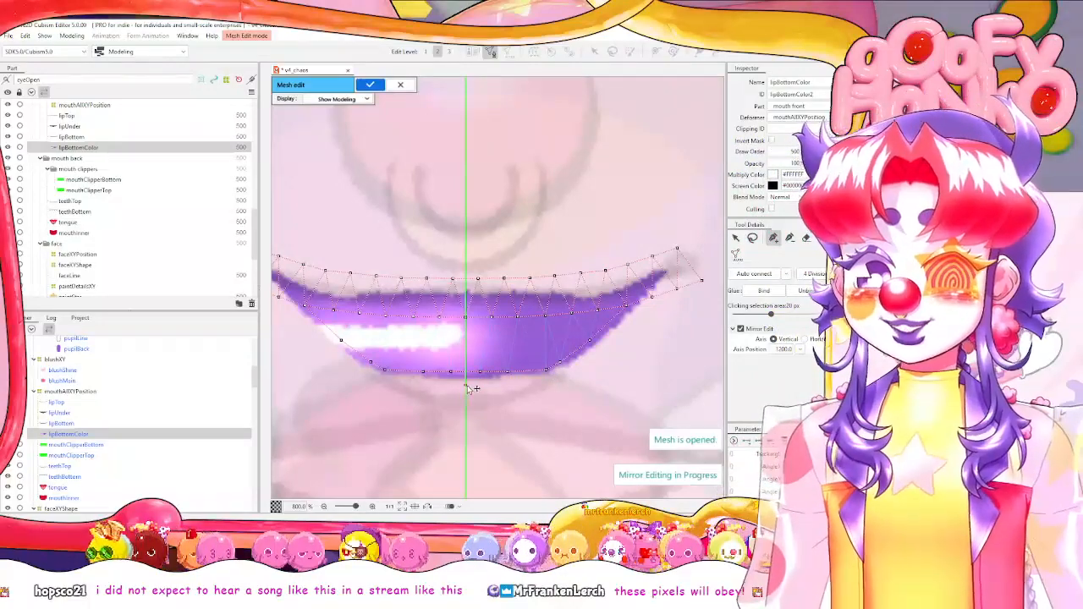
pyautogui.click(494, 385)
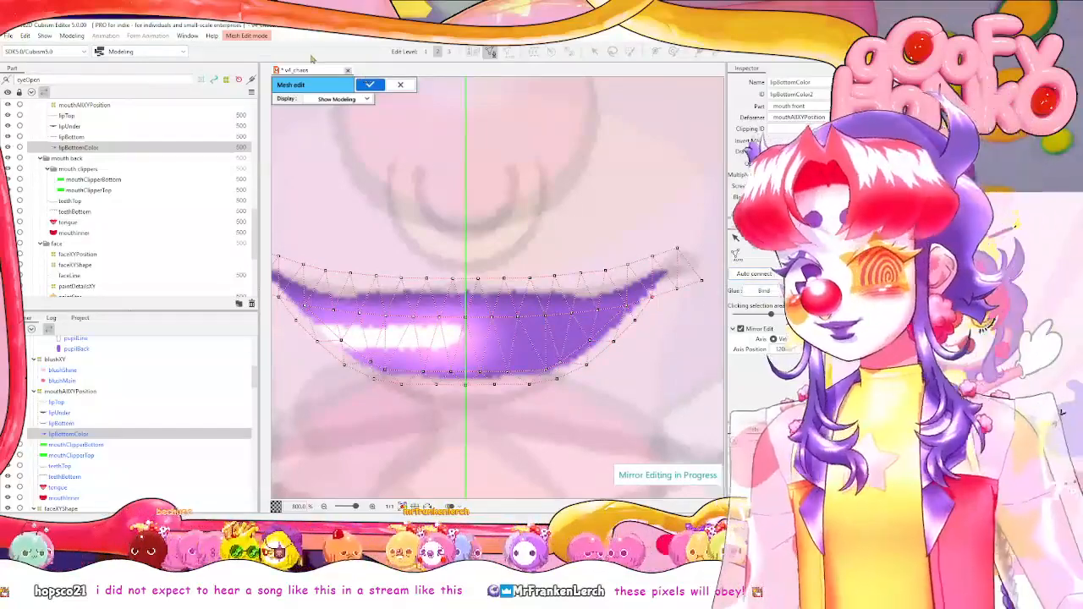
pyautogui.click(370, 84)
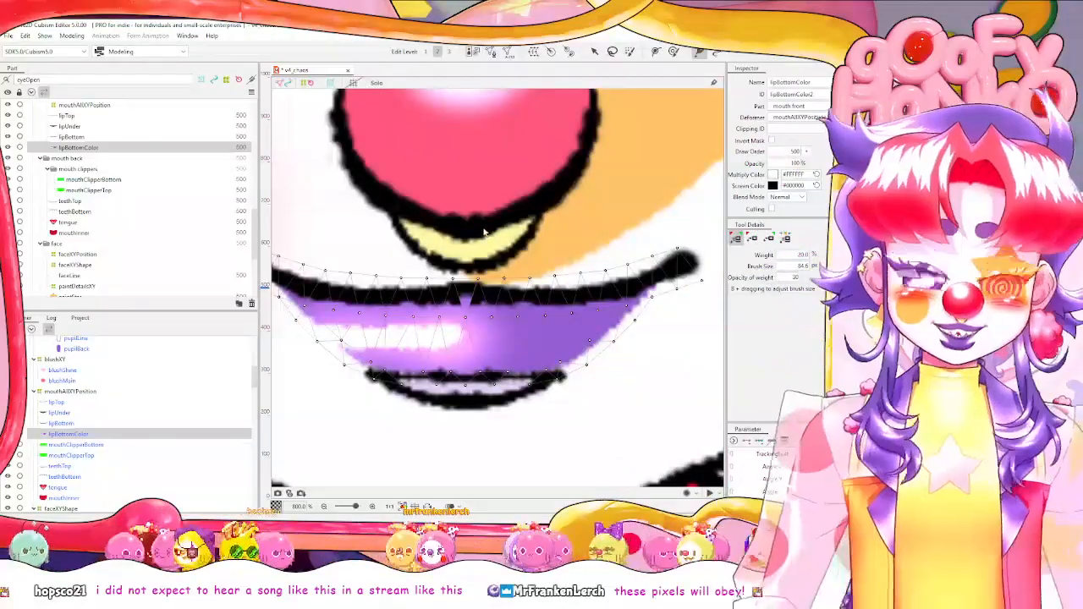
# Open the lipUnder mesh and draw a mirrored outline around the line, with a row of vertices through its middle.
pyautogui.click(64, 413)
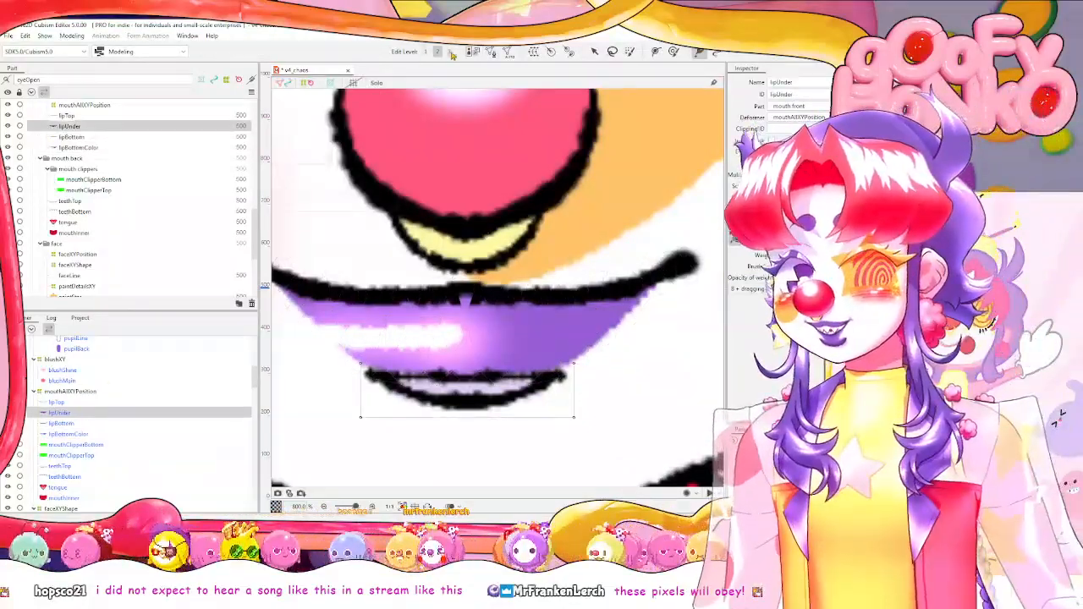
pyautogui.click(490, 53)
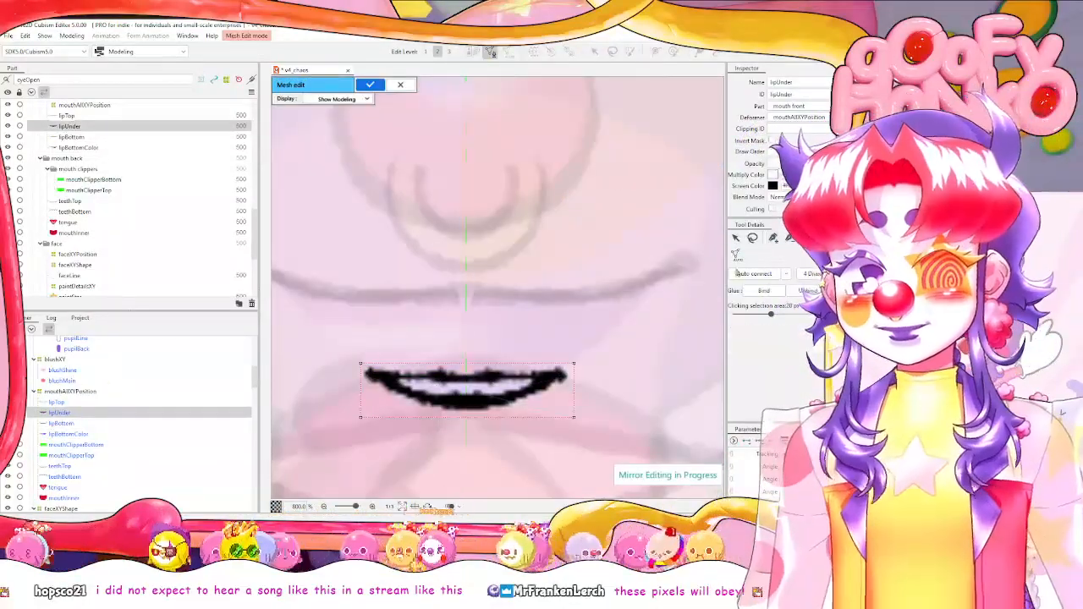
pyautogui.click(736, 256)
pyautogui.click(774, 239)
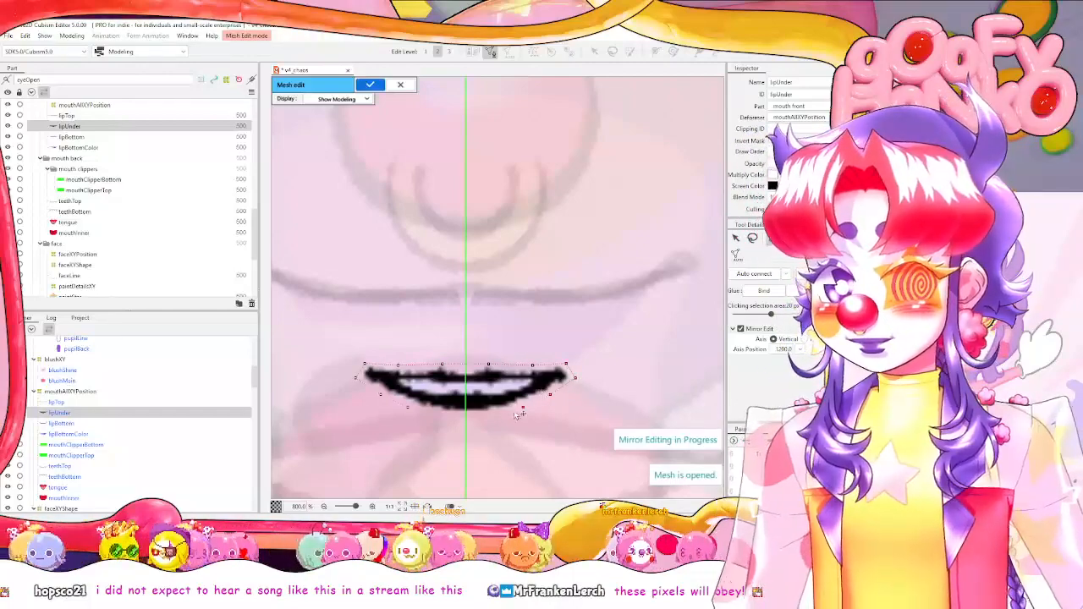
pyautogui.click(460, 421)
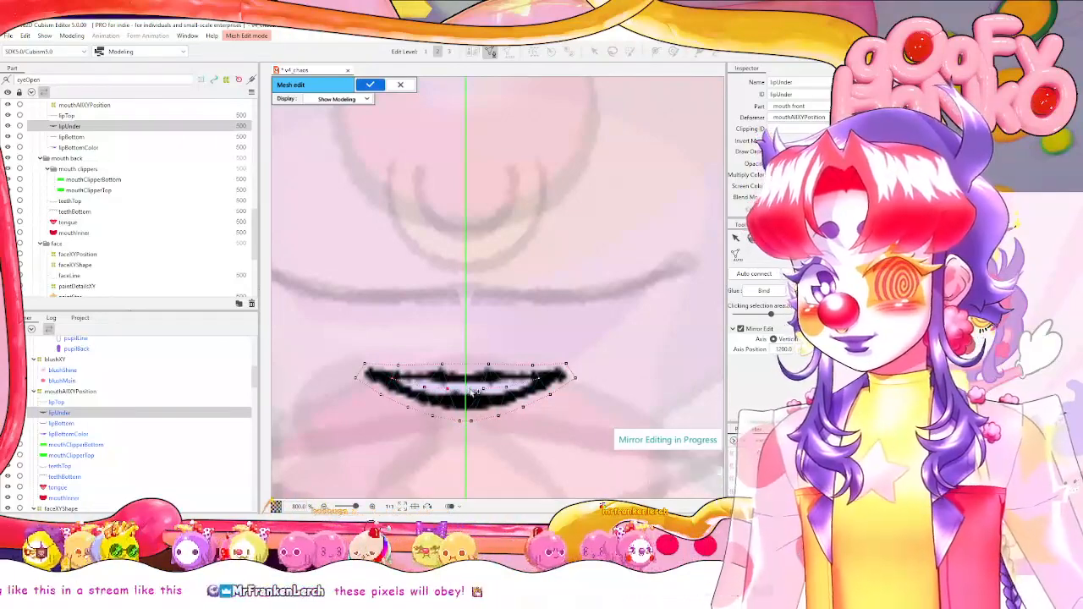
# Add a vertex on the mirror axis above the lipUnder line, auto-connect the mesh, apply it and select all its vertices.
pyautogui.click(567, 366)
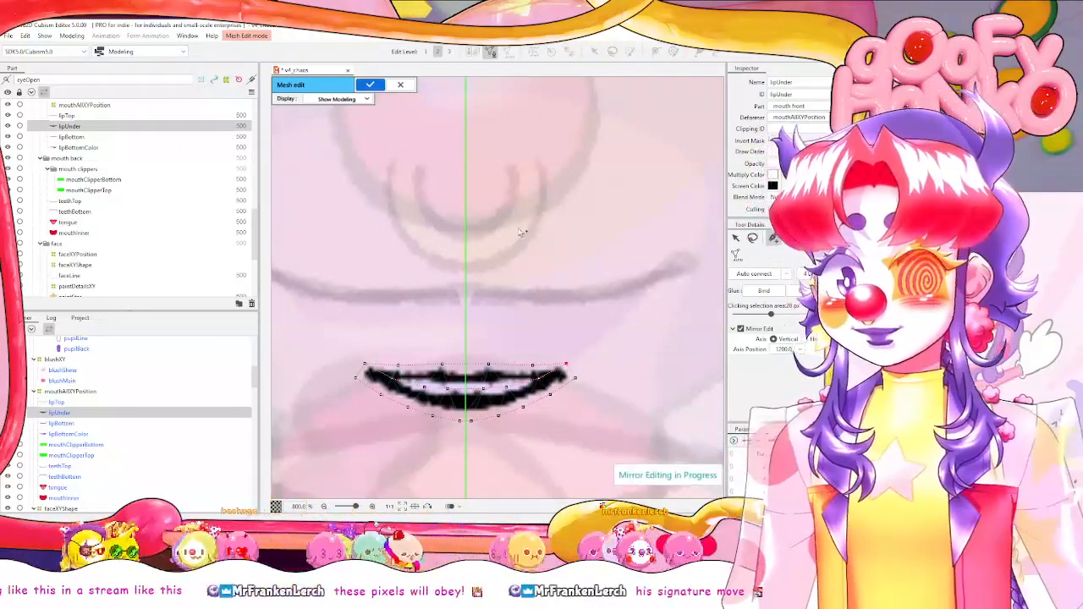
pyautogui.click(759, 273)
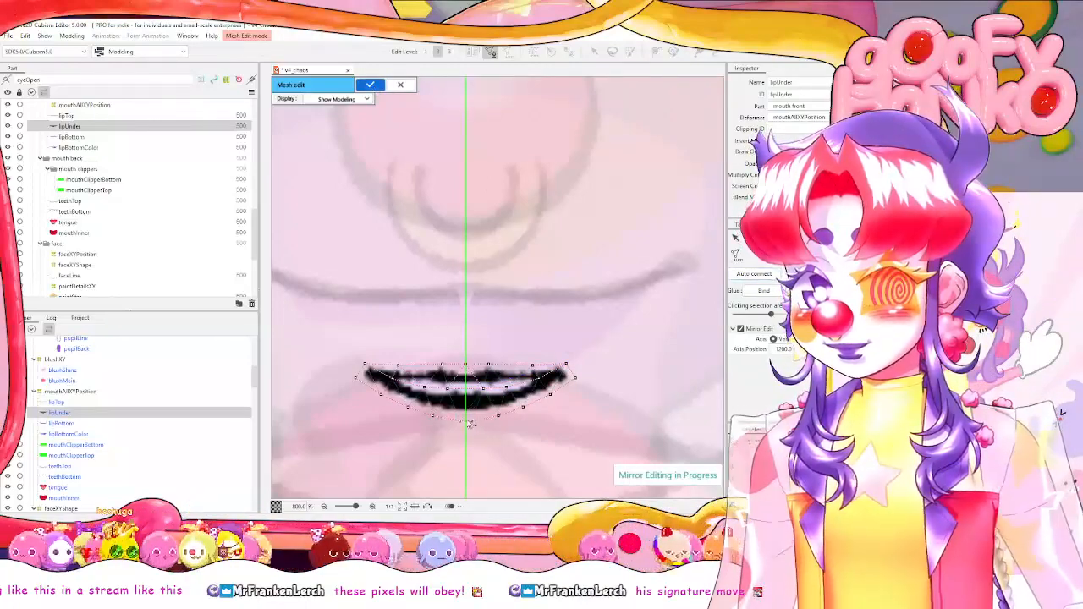
pyautogui.scroll(2, 471, 423)
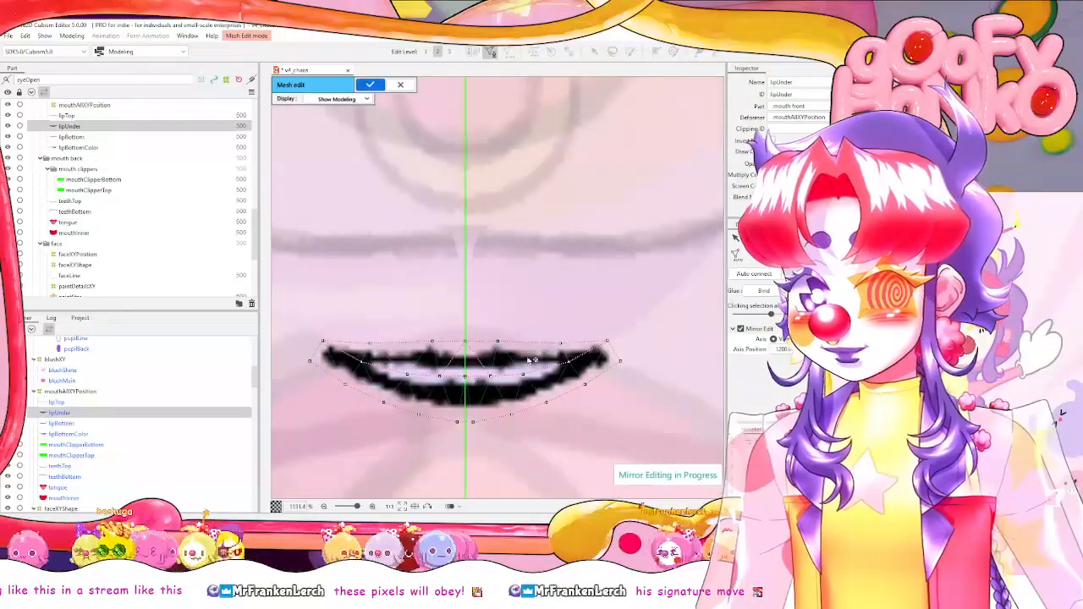
pyautogui.click(751, 274)
pyautogui.click(370, 84)
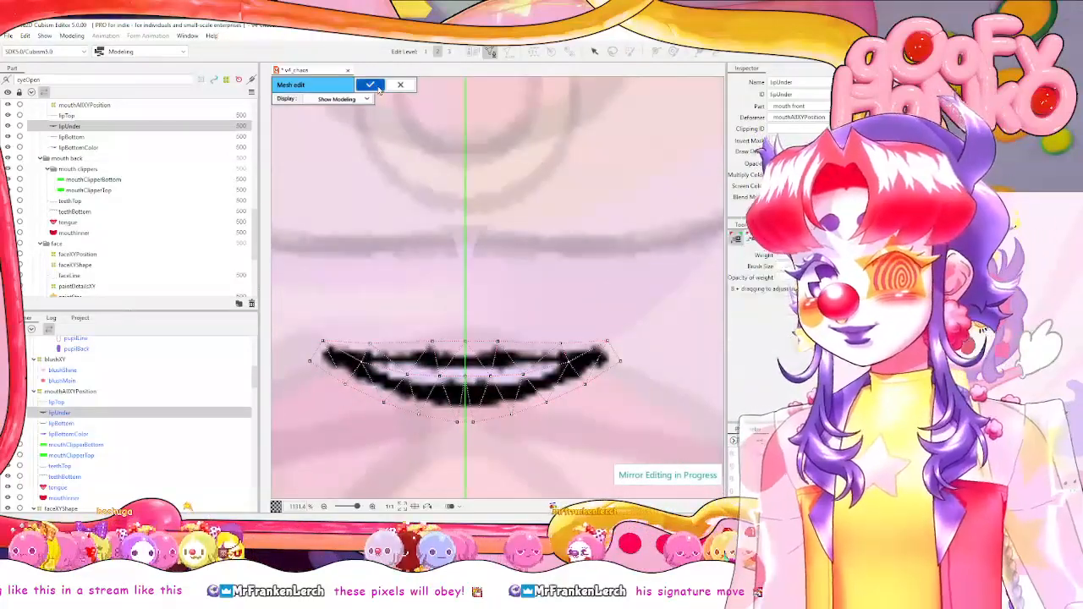
pyautogui.scroll(-4, 529, 199)
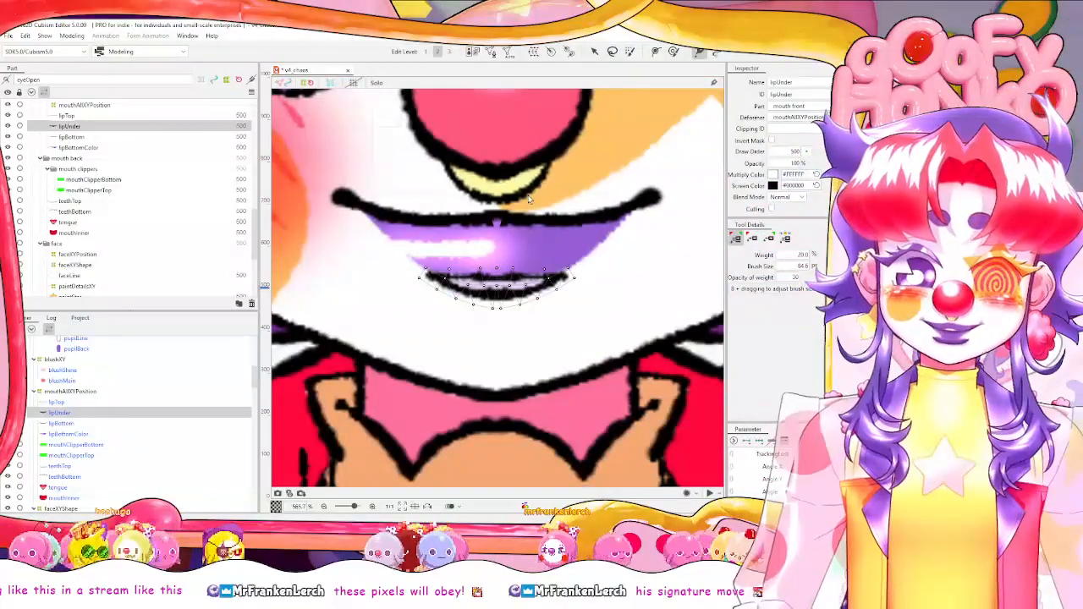
pyautogui.hotkey('ctrl', 'a')
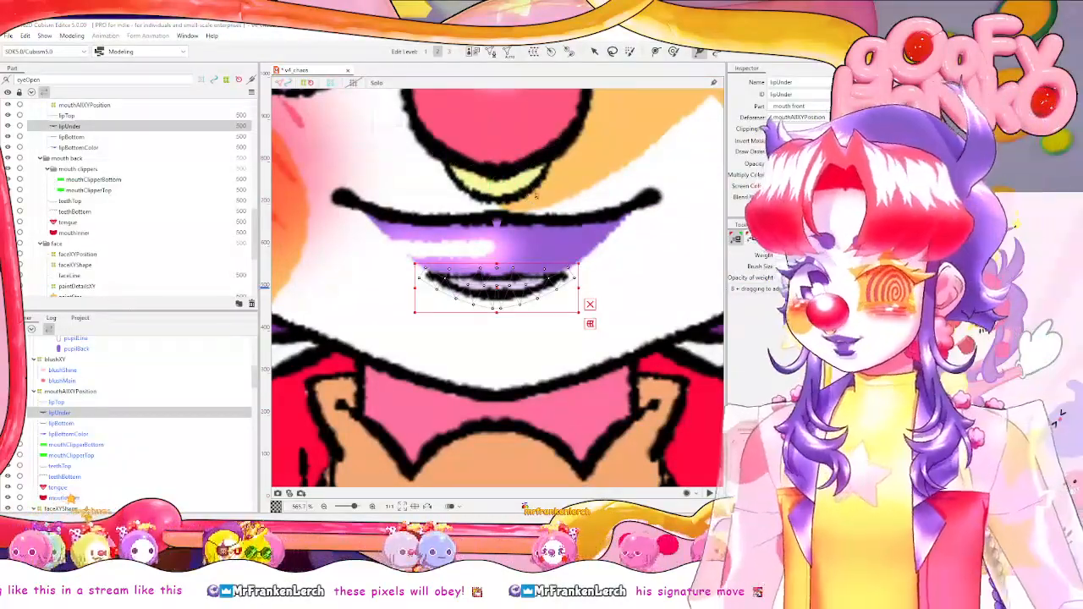
# Deselect the lipUnder mesh and save the model.
pyautogui.click(536, 196)
pyautogui.moveTo(520, 232); pyautogui.dragTo(507, 291)
pyautogui.hotkey('ctrl', 's')
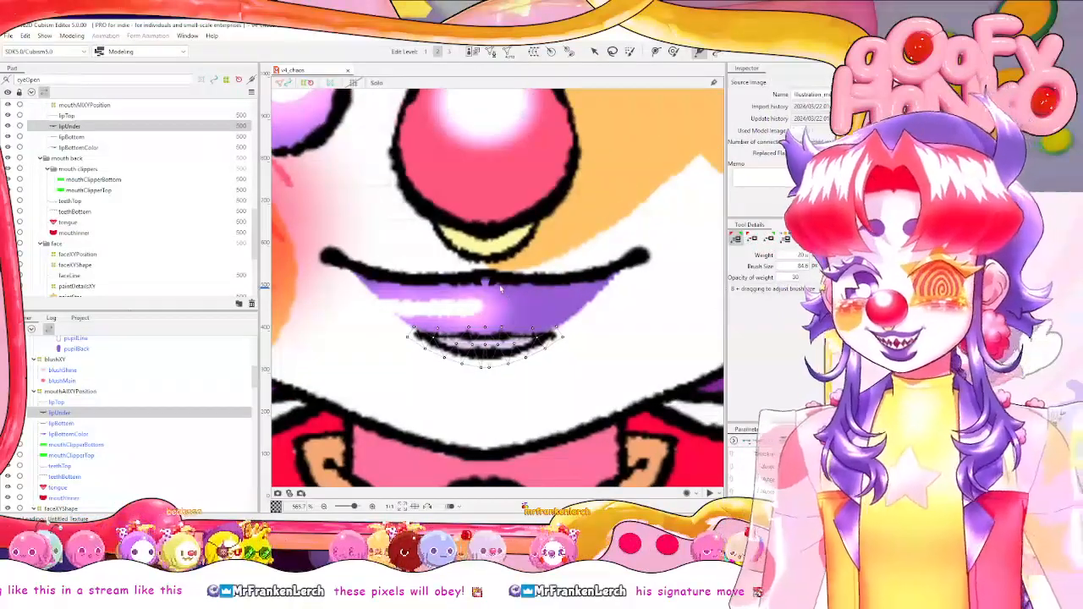
# Examine the lipTop and lipBottomColor meshes around the mirror axis for the cause of the triangular gap in the lip line.
pyautogui.click(74, 404)
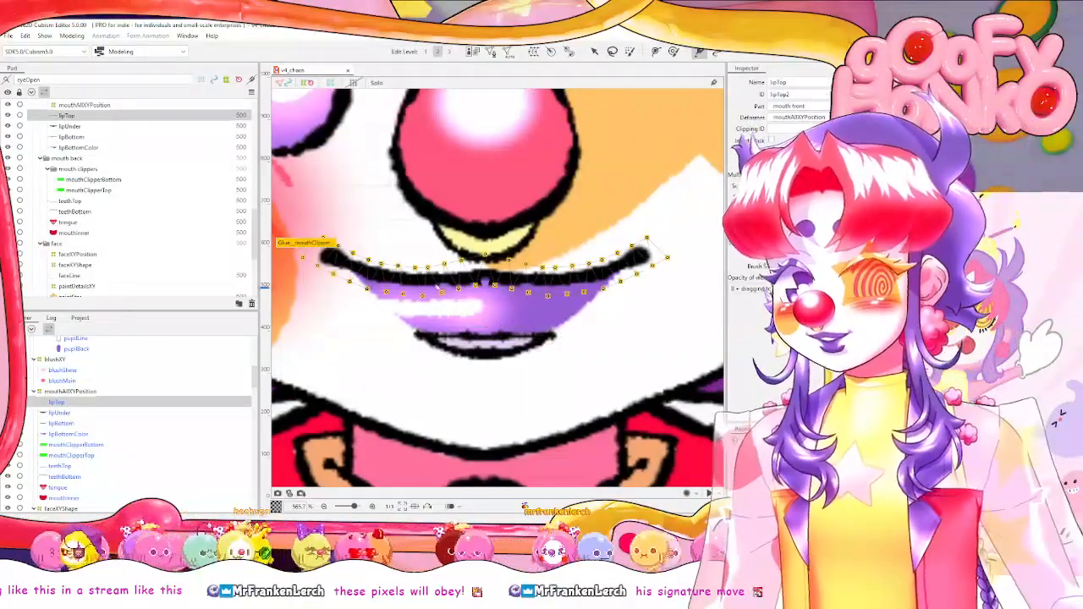
pyautogui.scroll(2, 502, 269)
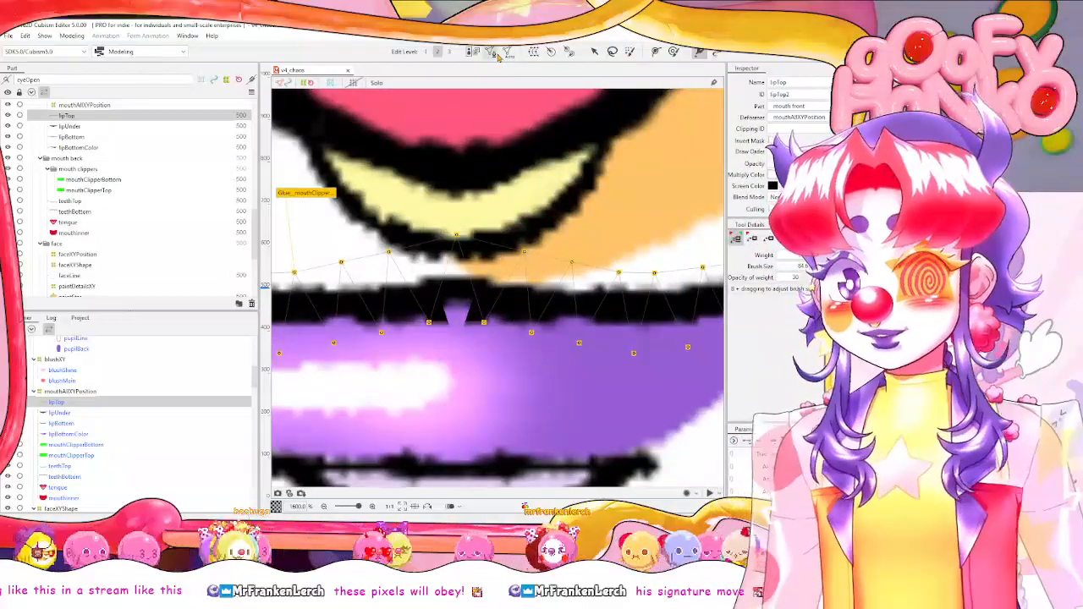
pyautogui.click(498, 53)
pyautogui.click(370, 86)
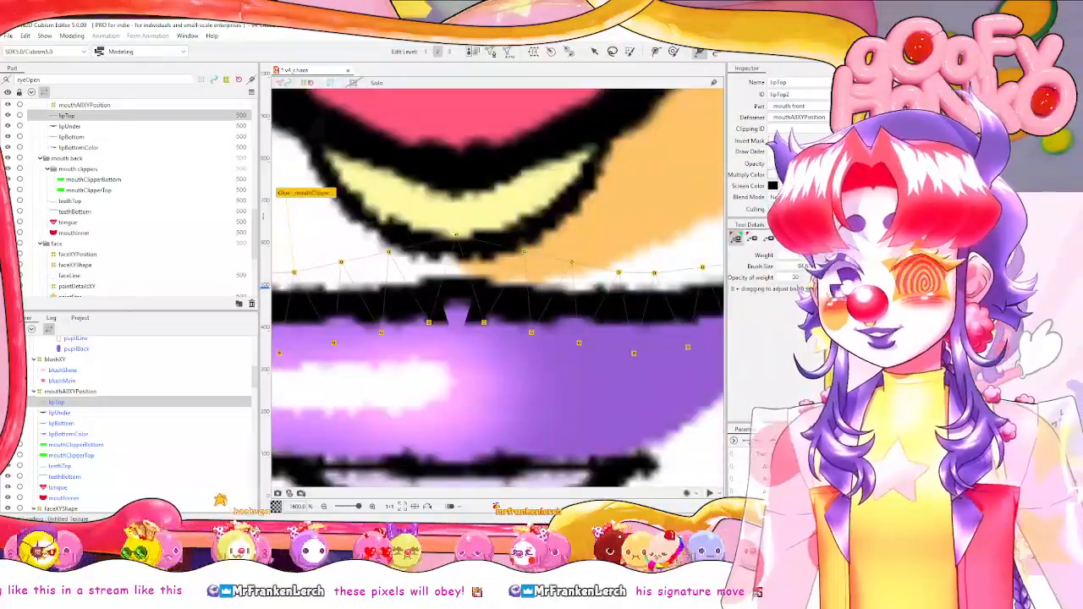
pyautogui.click(77, 434)
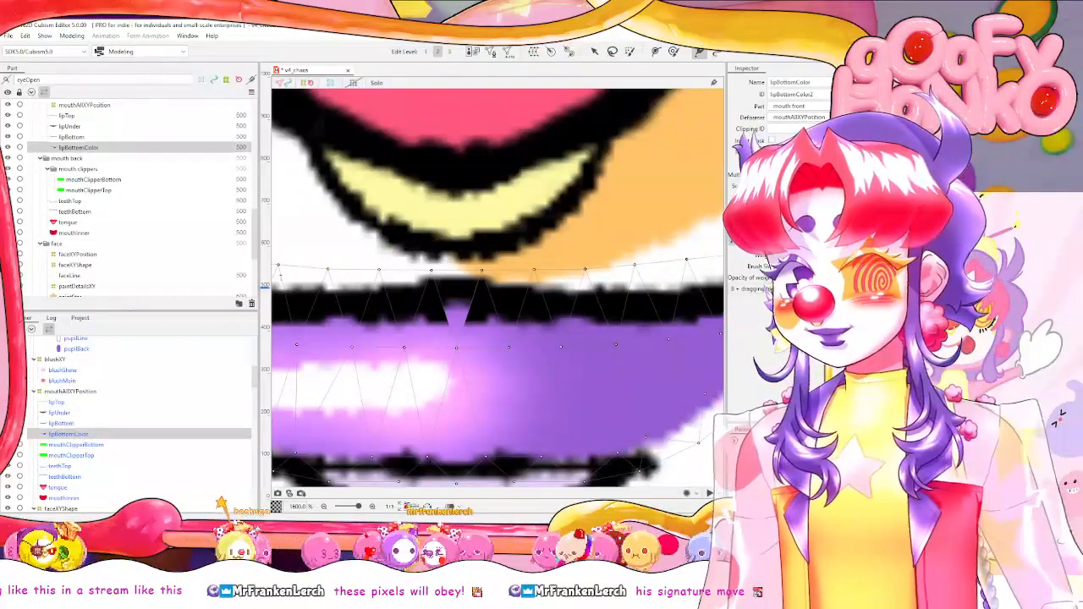
pyautogui.click(494, 52)
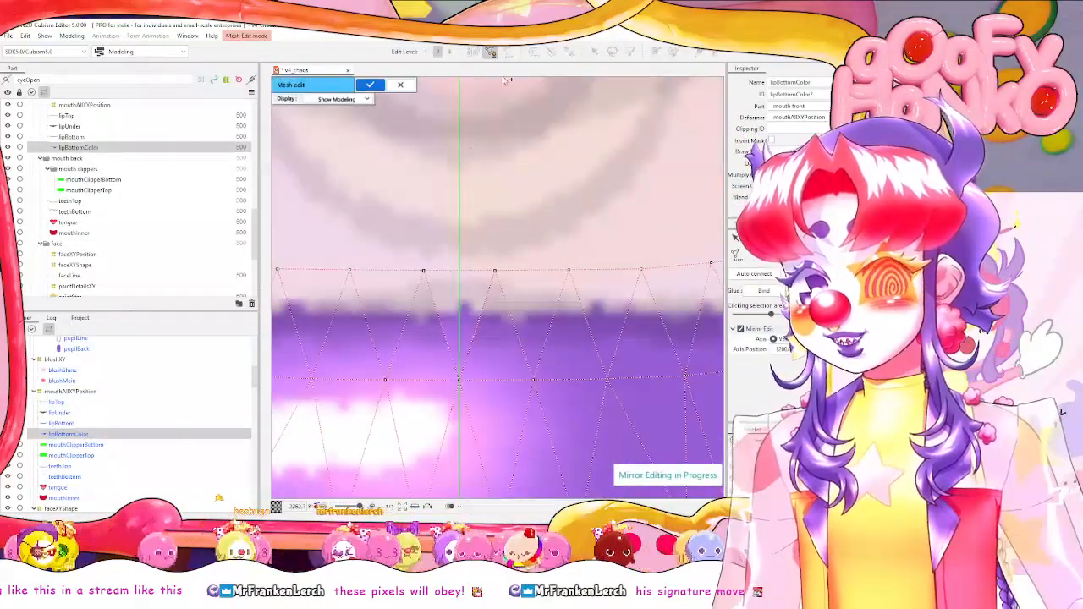
pyautogui.click(402, 86)
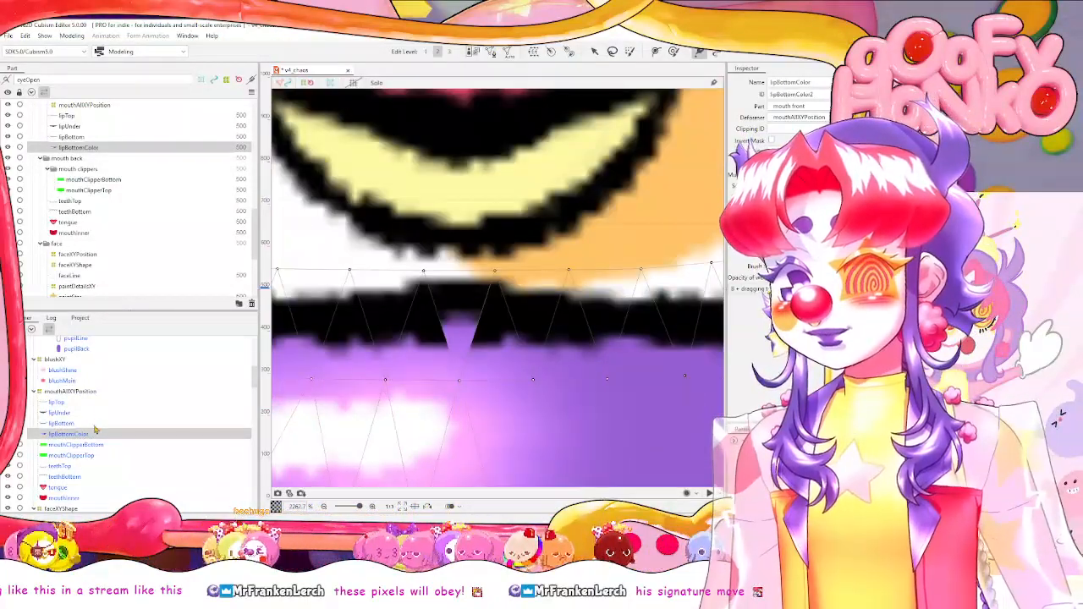
# Try to close the triangular gap at the mirror axis in the lipBottom mesh.
pyautogui.click(100, 423)
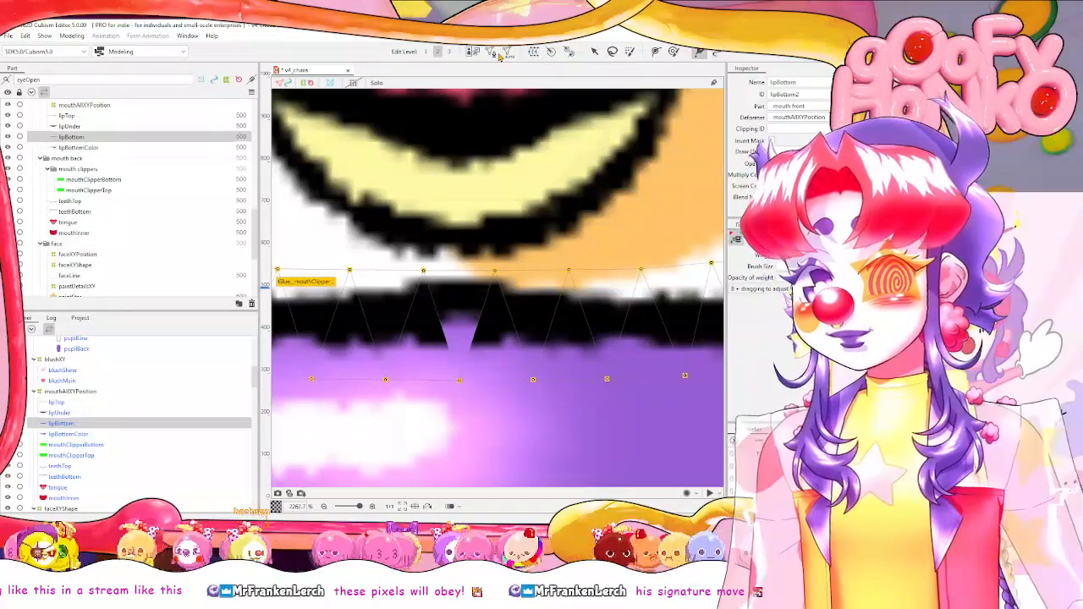
pyautogui.click(490, 53)
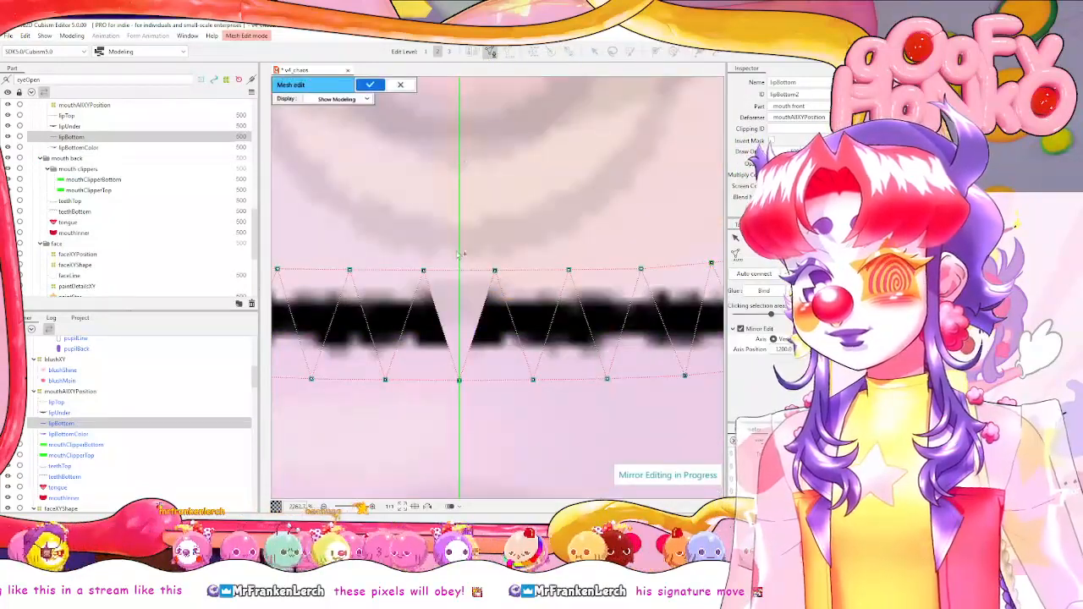
pyautogui.scroll(2, 461, 254)
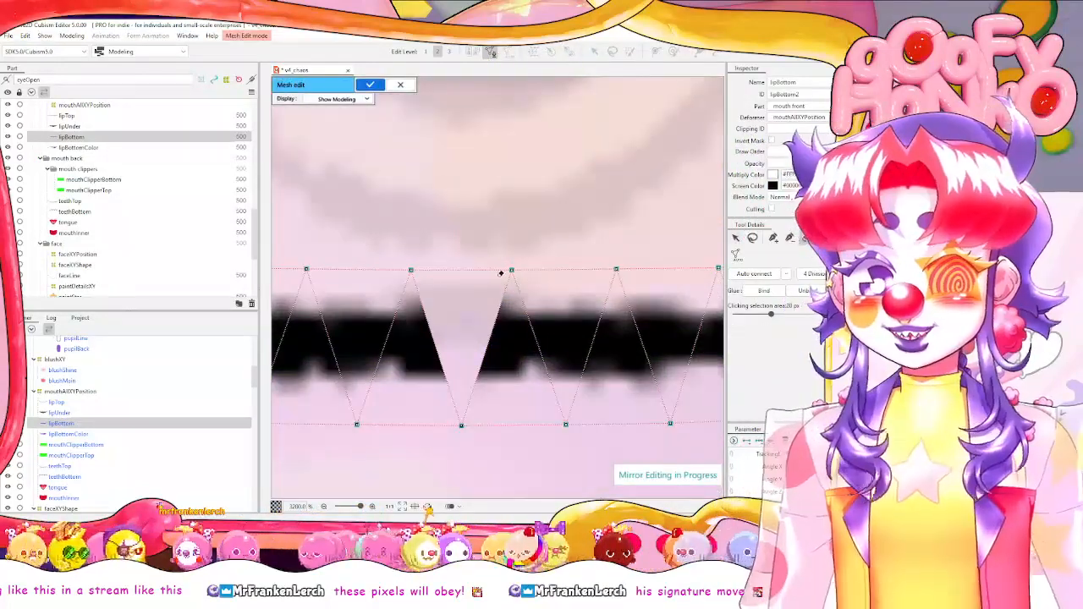
pyautogui.click(790, 238)
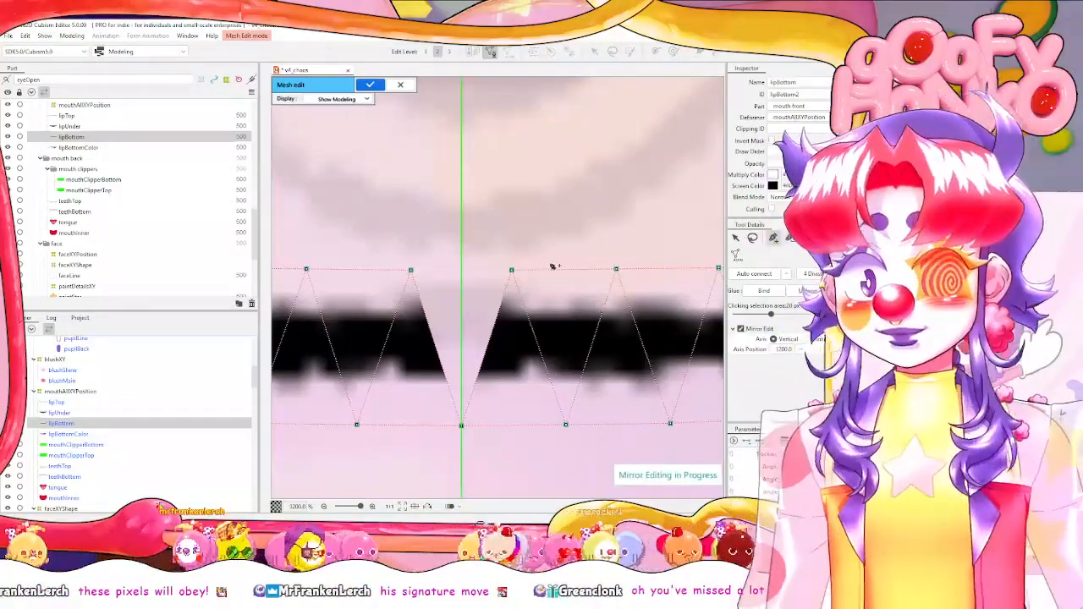
pyautogui.click(372, 85)
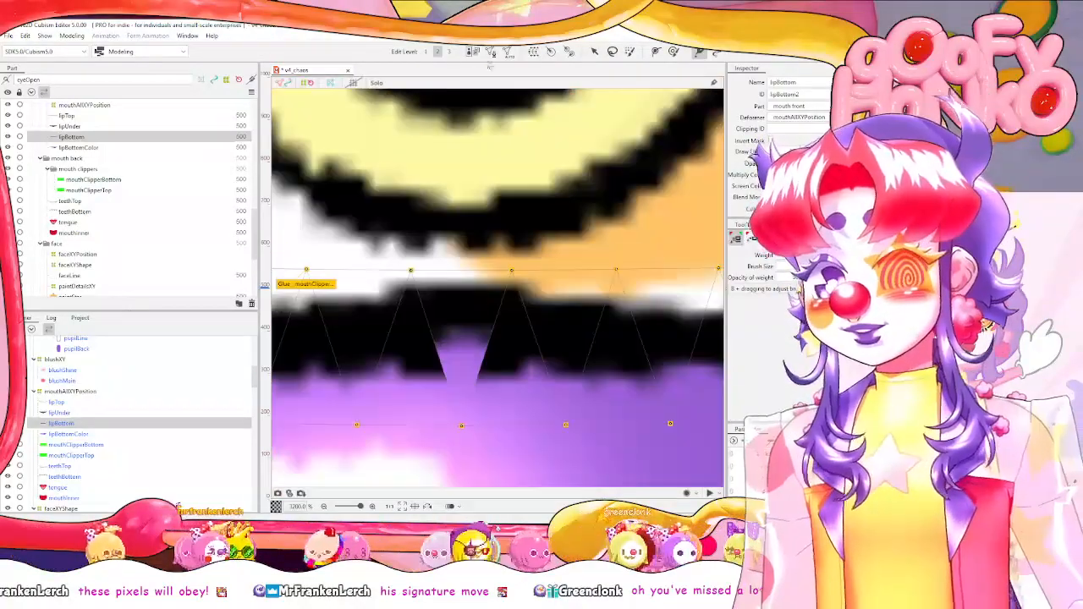
pyautogui.click(492, 52)
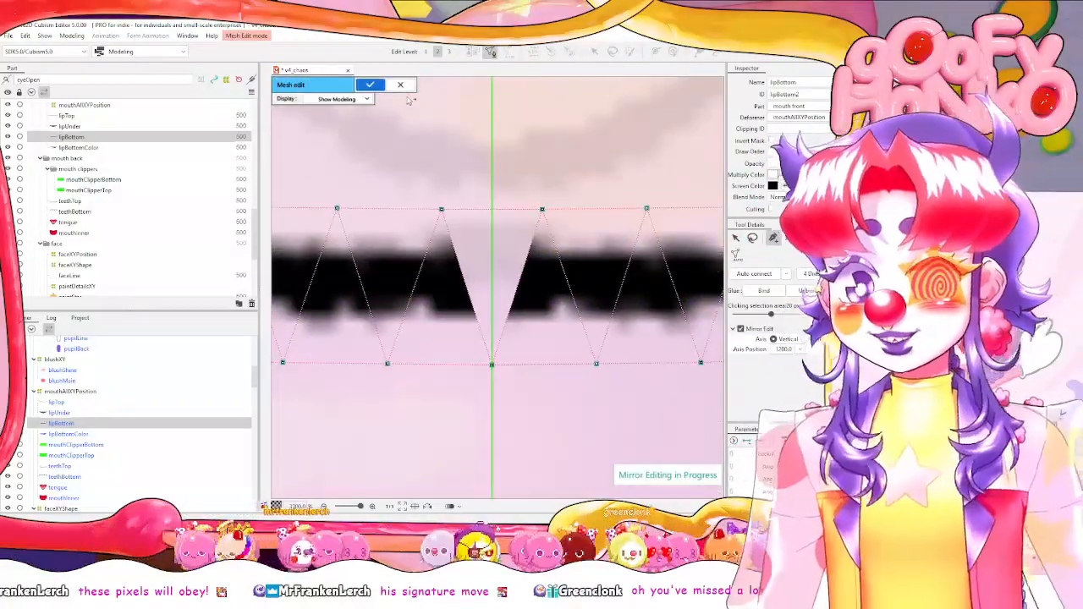
pyautogui.click(406, 87)
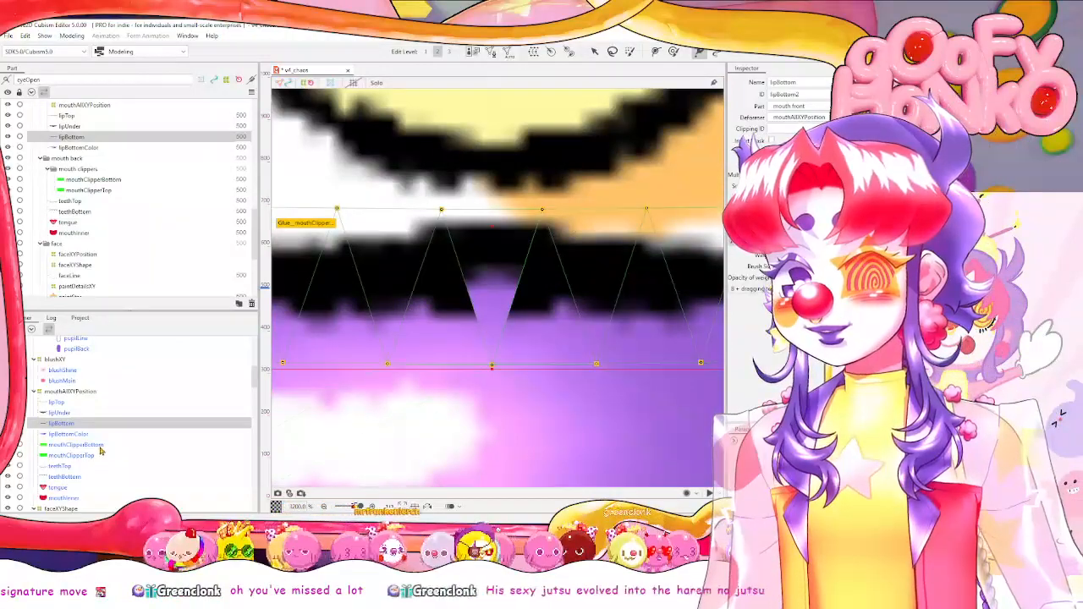
# Open the lipBottom and mouthClipperBottom meshes together and delete their shared centre vertex on the mirror axis.
pyautogui.keyDown('ctrl'); pyautogui.click(98, 446); pyautogui.keyUp('ctrl')
pyautogui.click(493, 52)
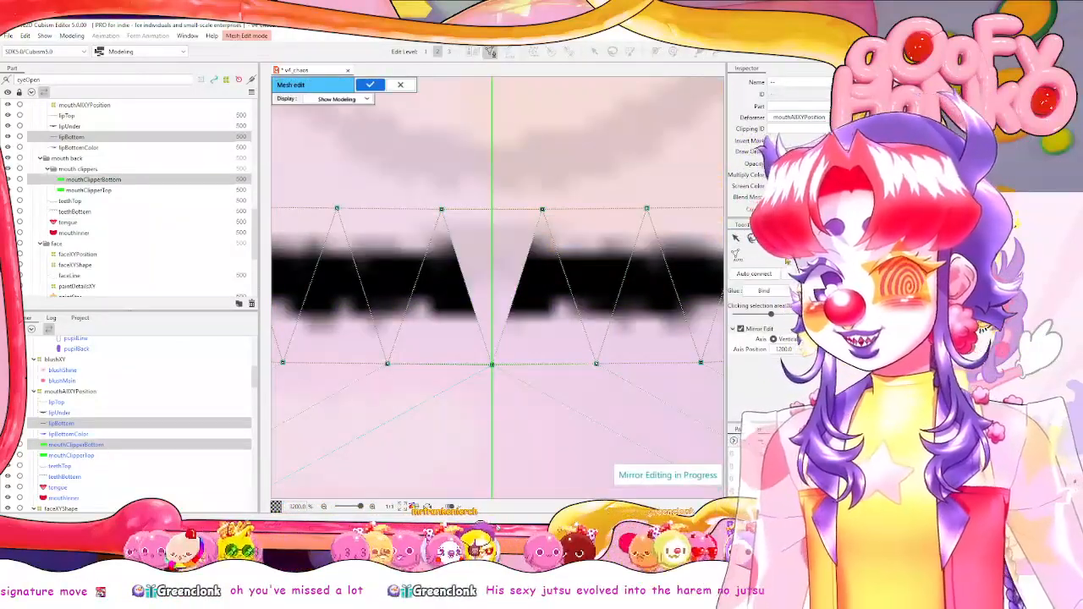
pyautogui.click(805, 242)
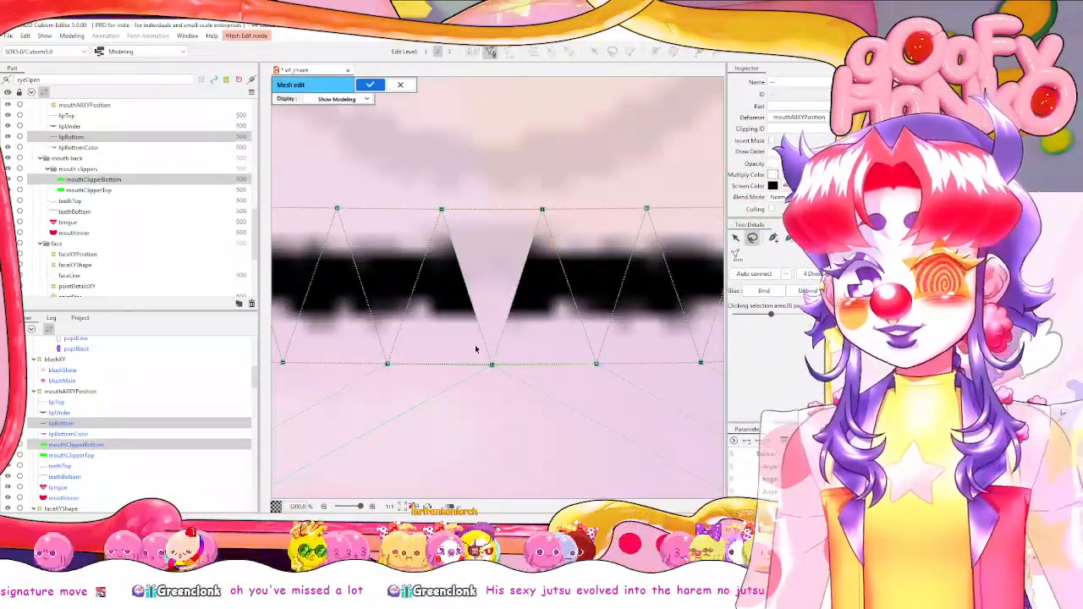
pyautogui.moveTo(522, 360); pyautogui.dragTo(518, 362)
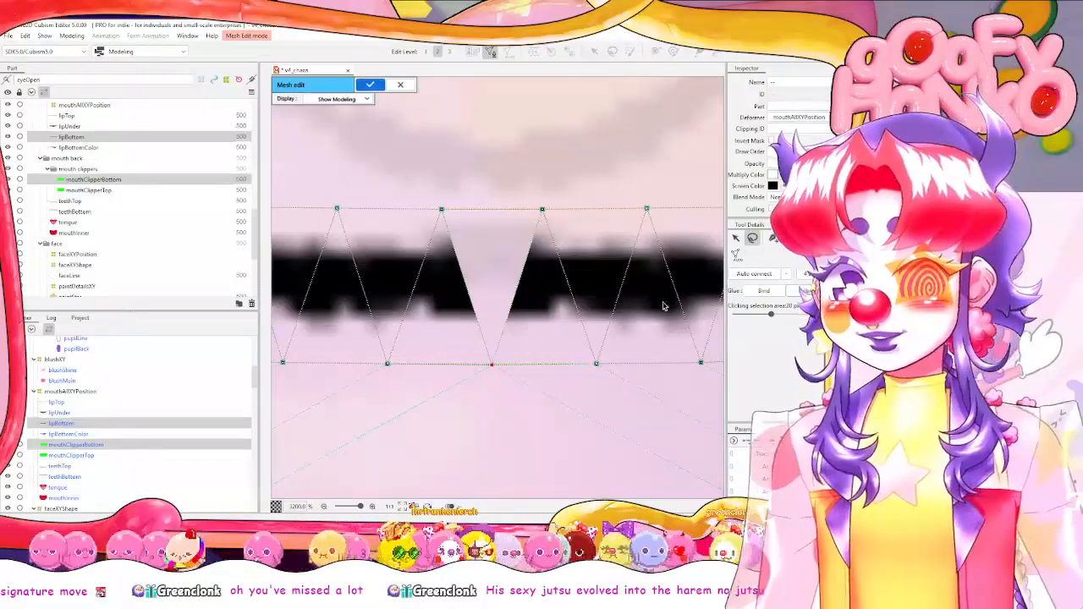
pyautogui.hotkey('ctrl', 'z')
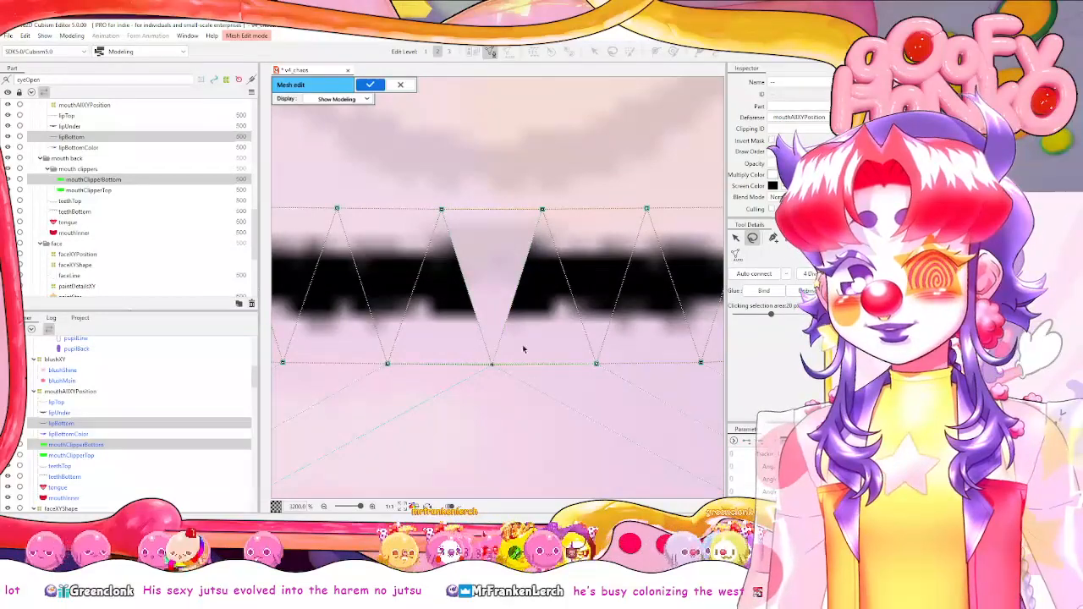
pyautogui.rightClick(583, 266)
pyautogui.click(571, 260)
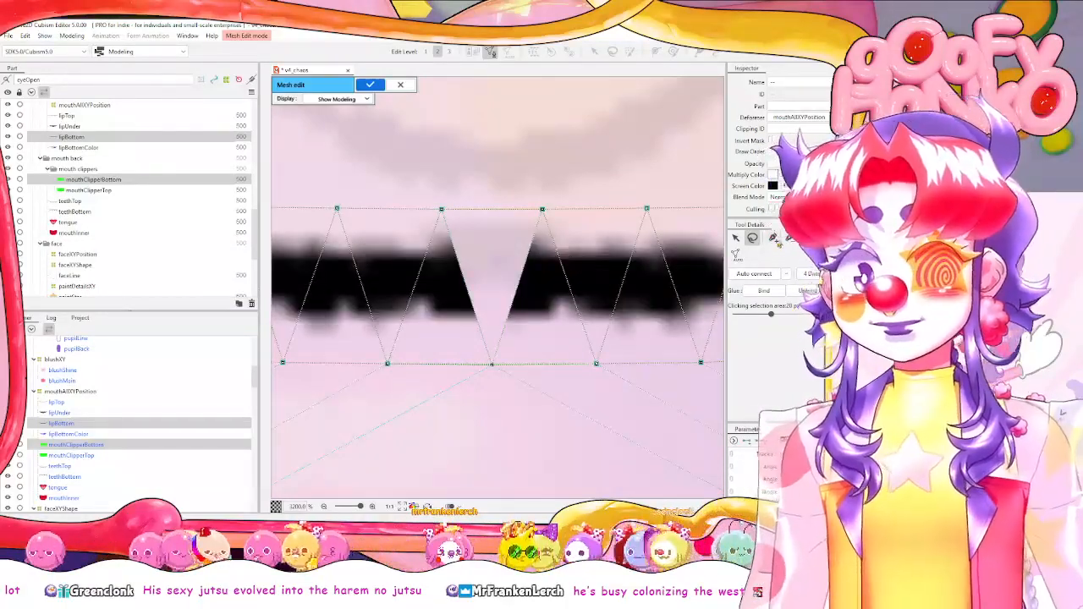
pyautogui.click(790, 238)
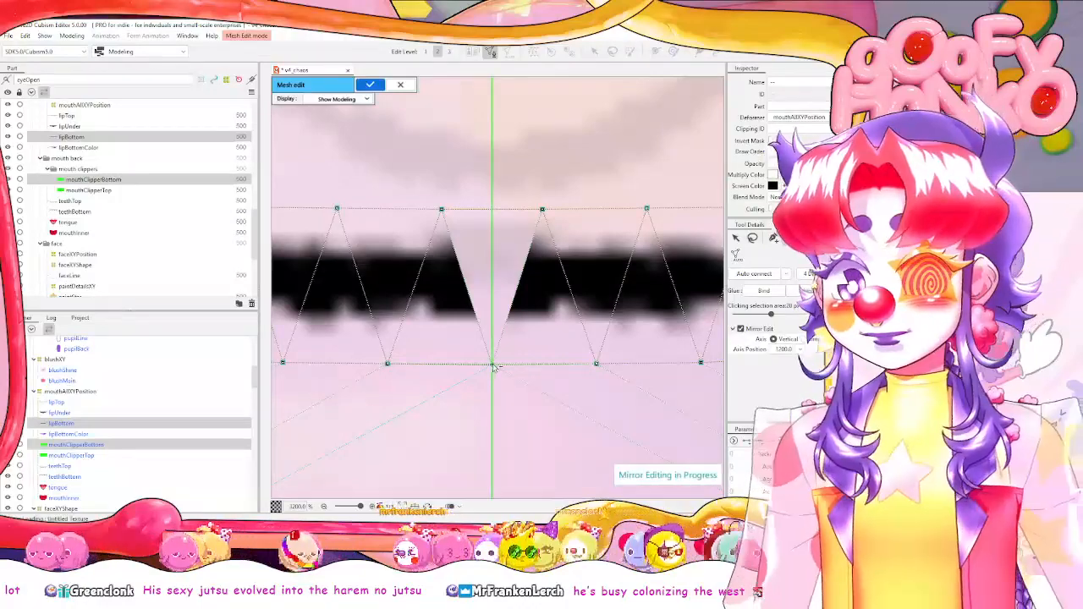
pyautogui.keyDown('alt'); pyautogui.click(493, 364); pyautogui.keyUp('alt')
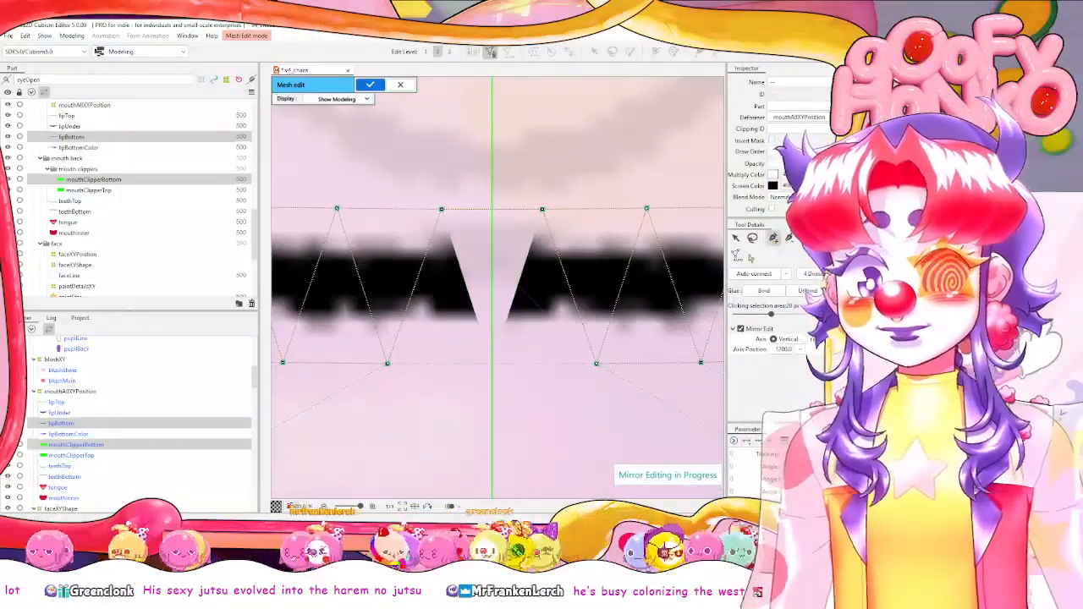
# Turn off Mirror Edit, place a new centre vertex on the lower mesh edge and leave mesh editing.
pyautogui.click(739, 330)
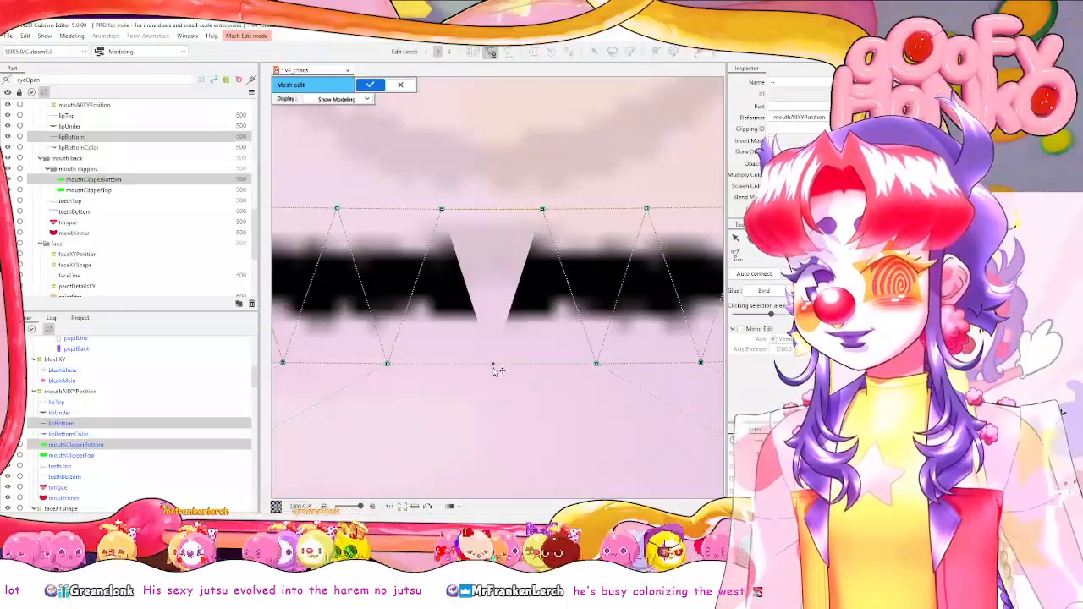
pyautogui.click(736, 238)
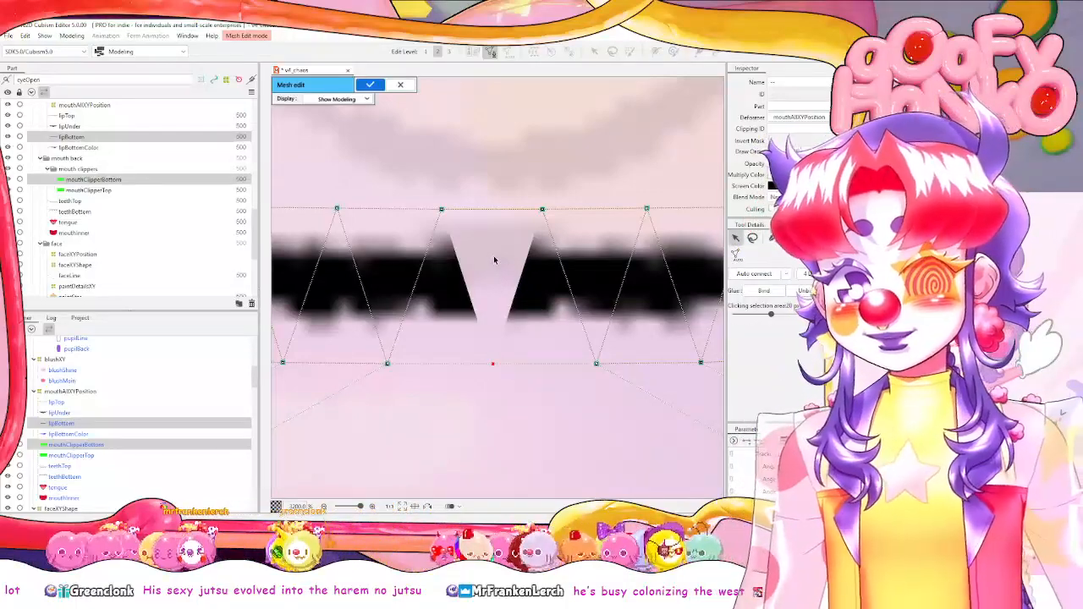
pyautogui.click(494, 259)
pyautogui.scroll(-8, 612, 262)
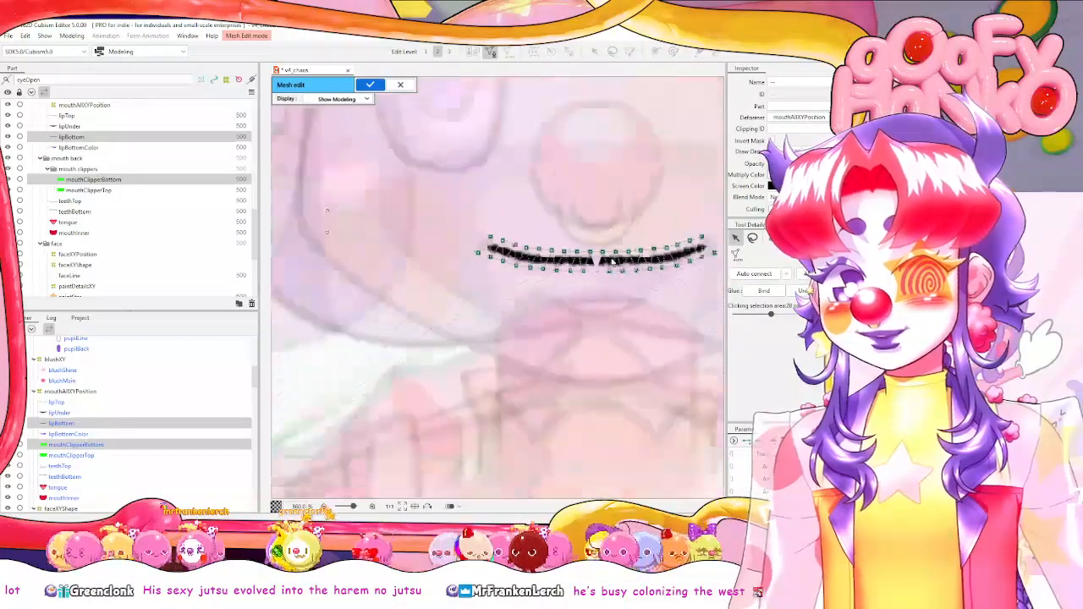
pyautogui.scroll(8, 542, 237)
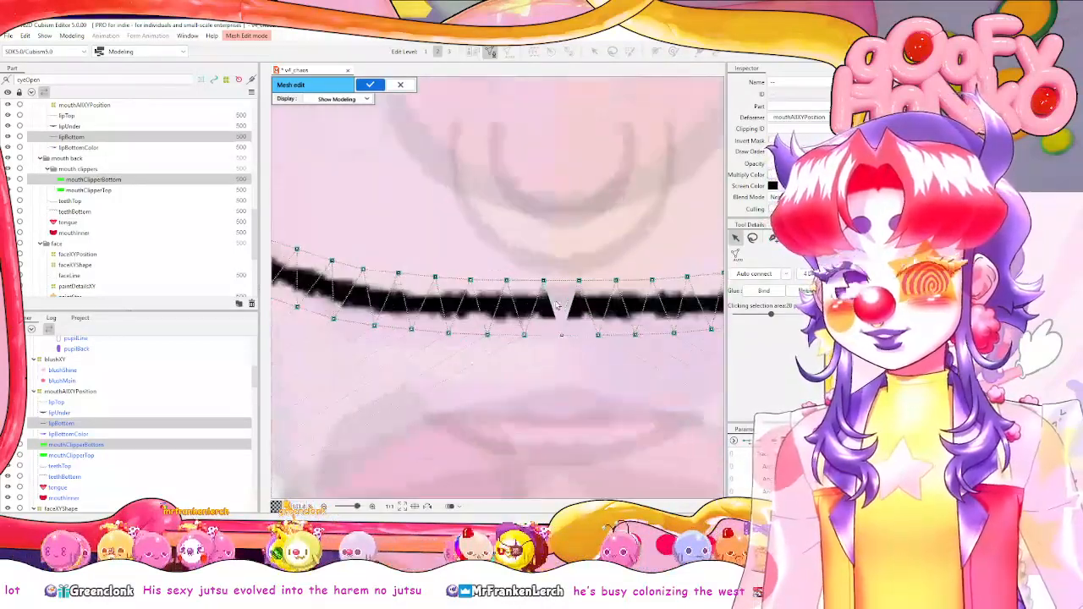
pyautogui.rightClick(544, 316)
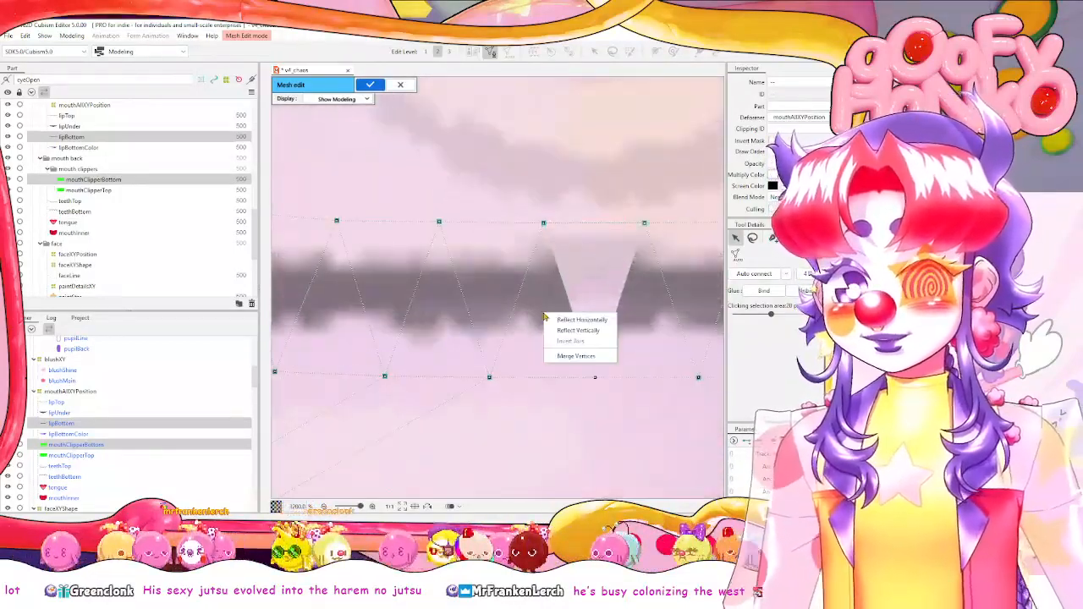
pyautogui.click(403, 85)
pyautogui.click(402, 86)
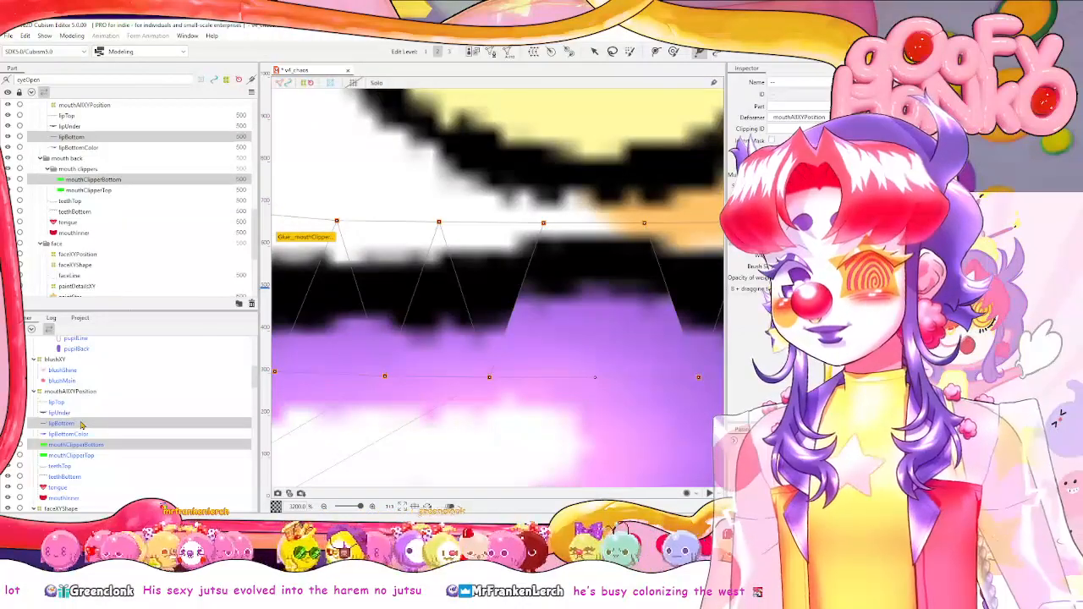
# Add a centre vertex to the lipBottom mesh's lower edge, link it to both neighbouring vertices, auto-connect and apply the mesh.
pyautogui.click(82, 426)
pyautogui.click(491, 51)
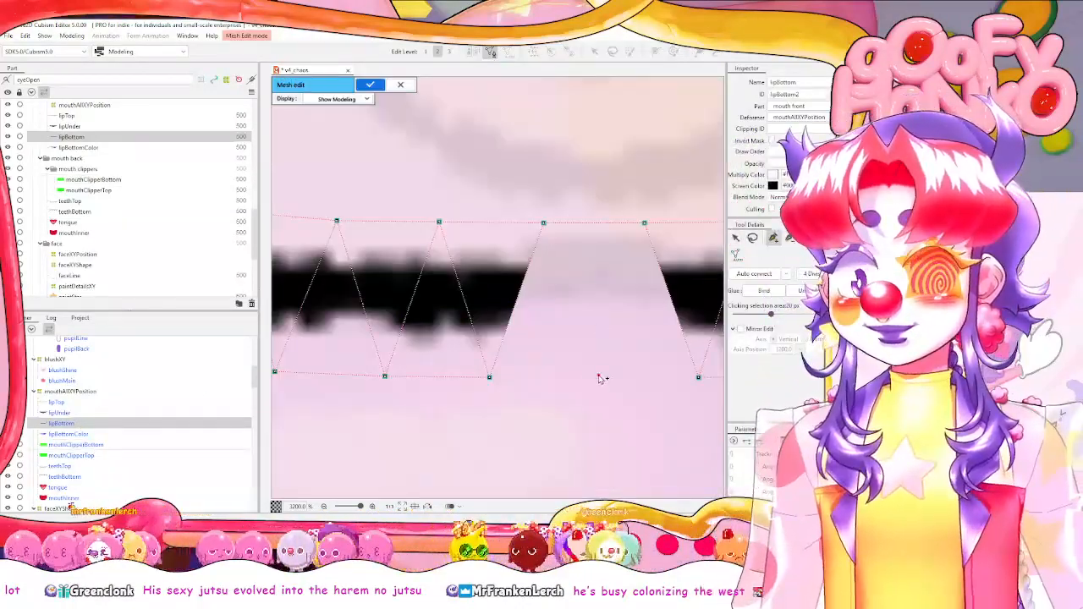
pyautogui.click(491, 377)
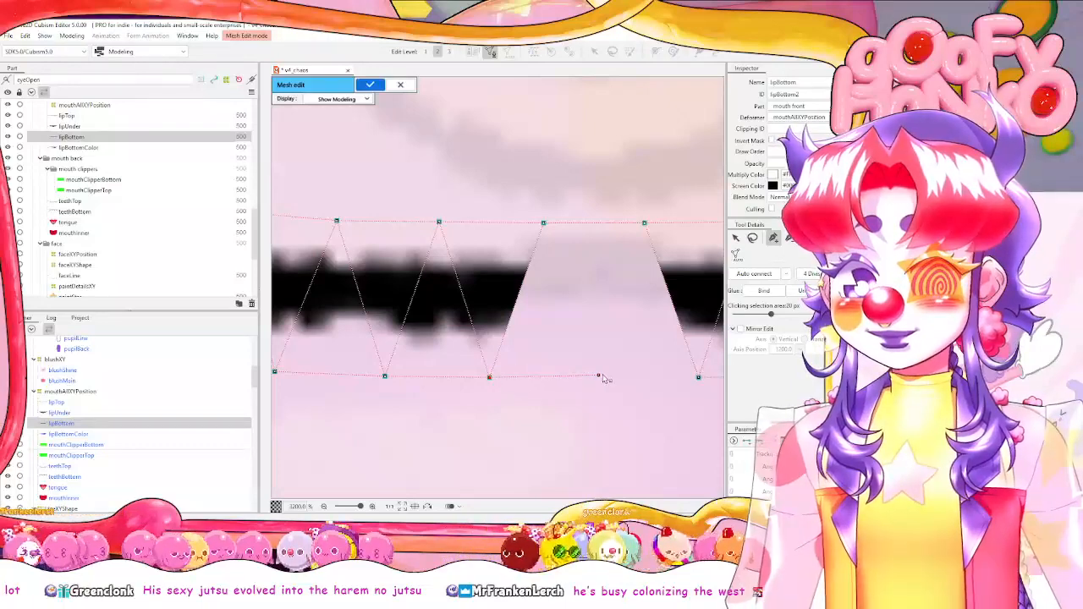
pyautogui.click(698, 377)
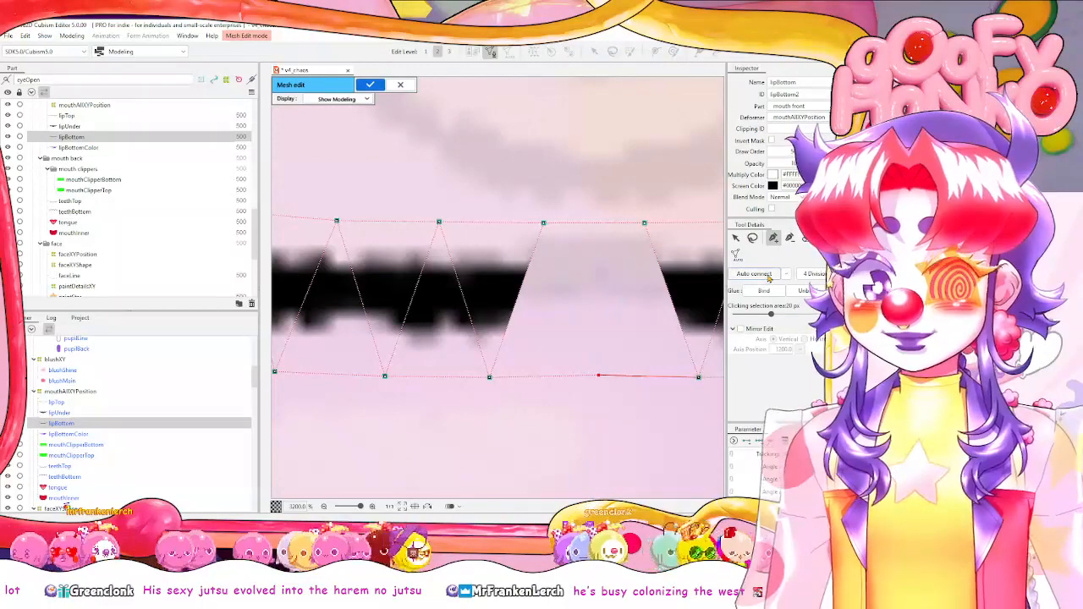
pyautogui.click(375, 86)
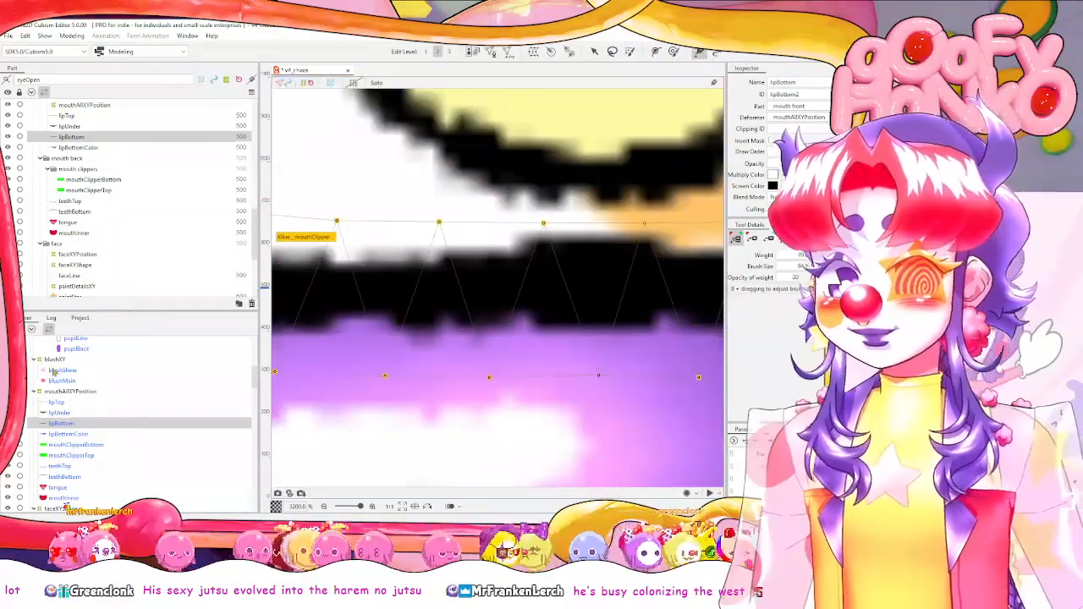
# Glue the centre vertices of lipBottom and mouthClipperBottom together with Bind, apply the meshes and select their glue.
pyautogui.click(74, 444)
pyautogui.click(495, 53)
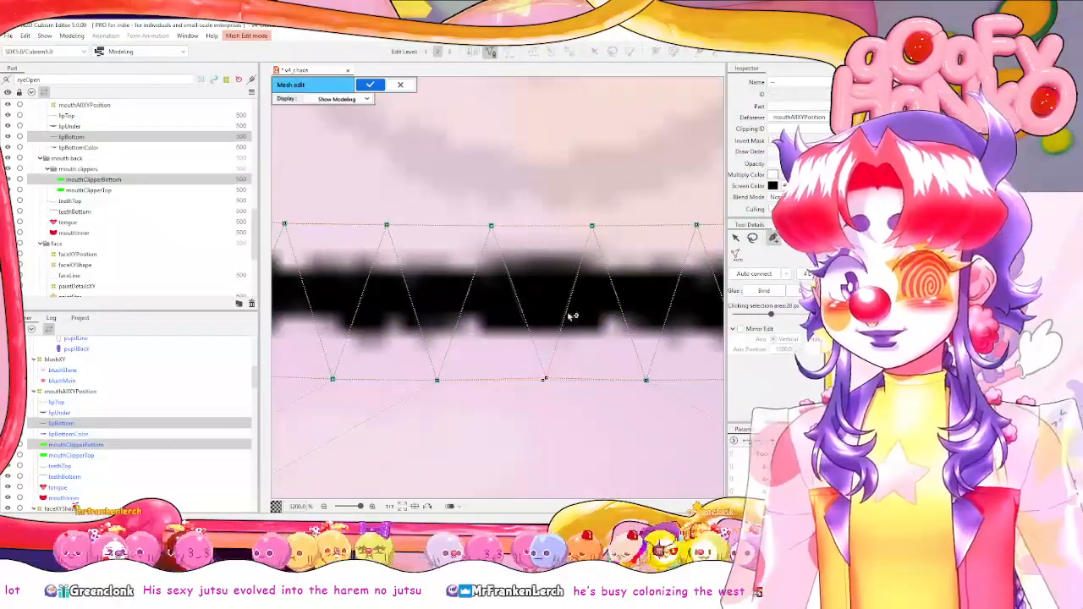
pyautogui.click(544, 381)
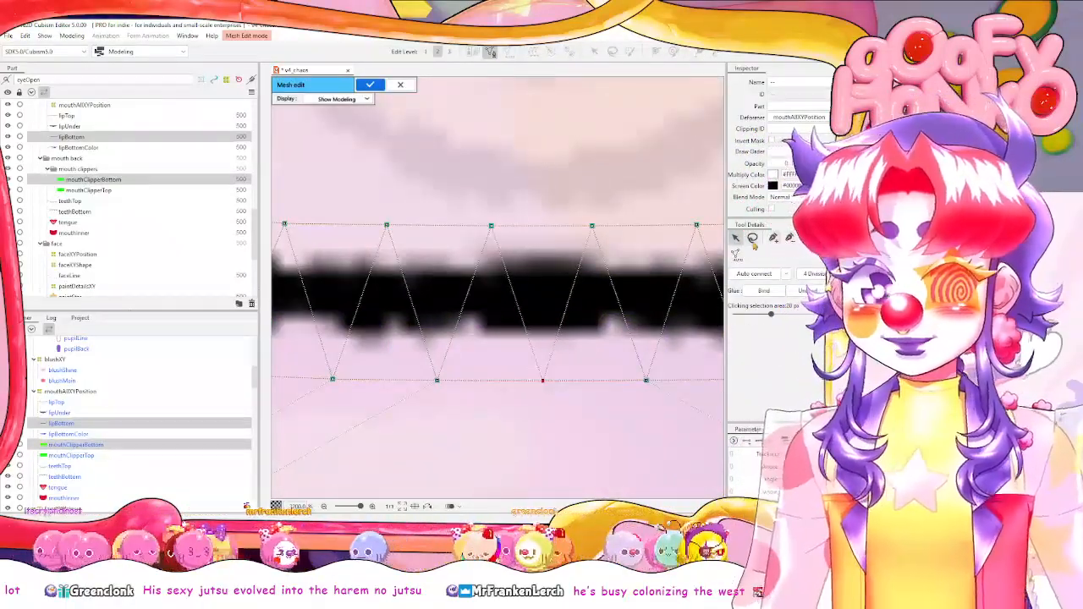
pyautogui.click(769, 293)
pyautogui.click(370, 85)
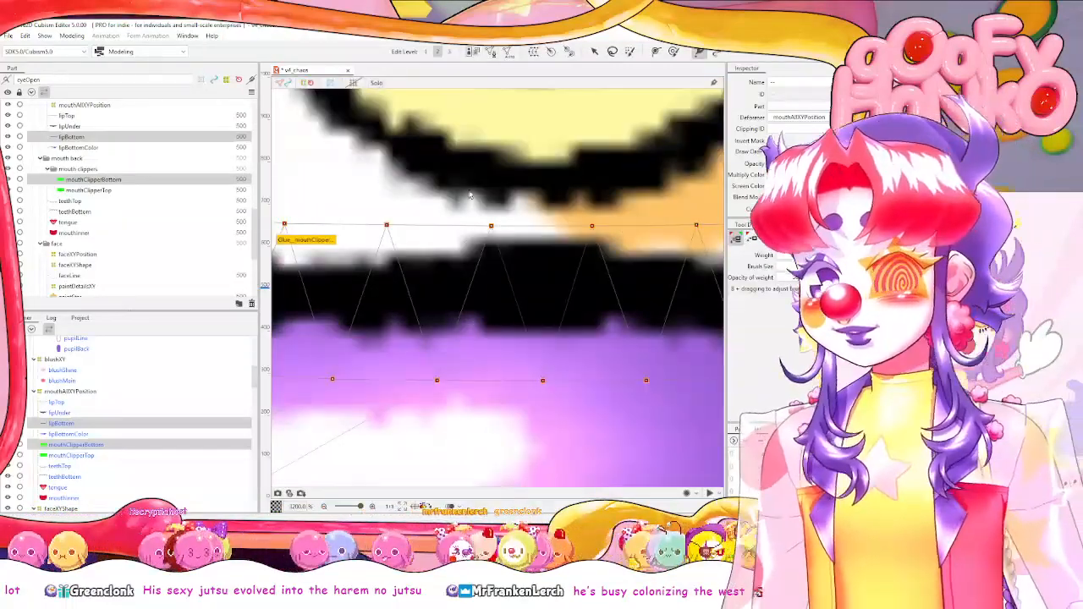
pyautogui.click(554, 316)
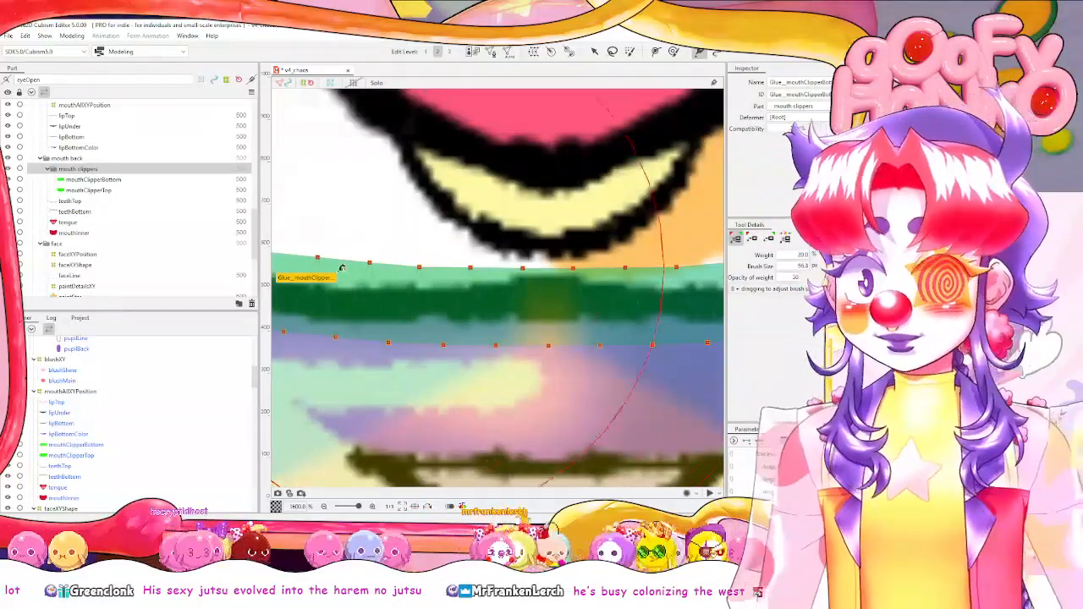
# Brush glue weight over the bound centre vertices between mouthClipperBottom and lipBottom.
pyautogui.moveTo(551, 272); pyautogui.dragTo(551, 346)
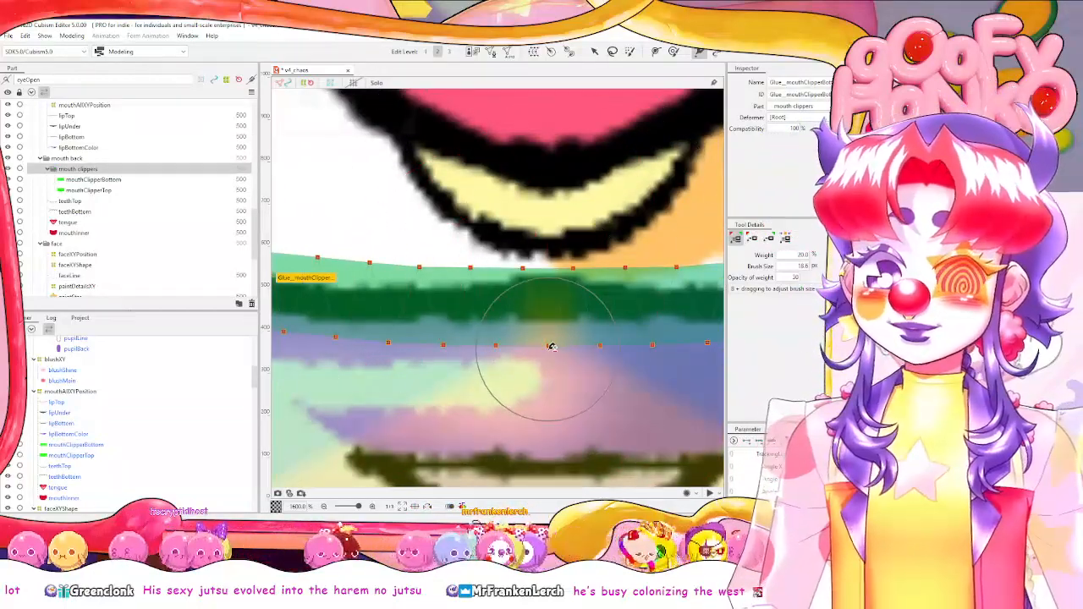
pyautogui.scroll(-6, 550, 318)
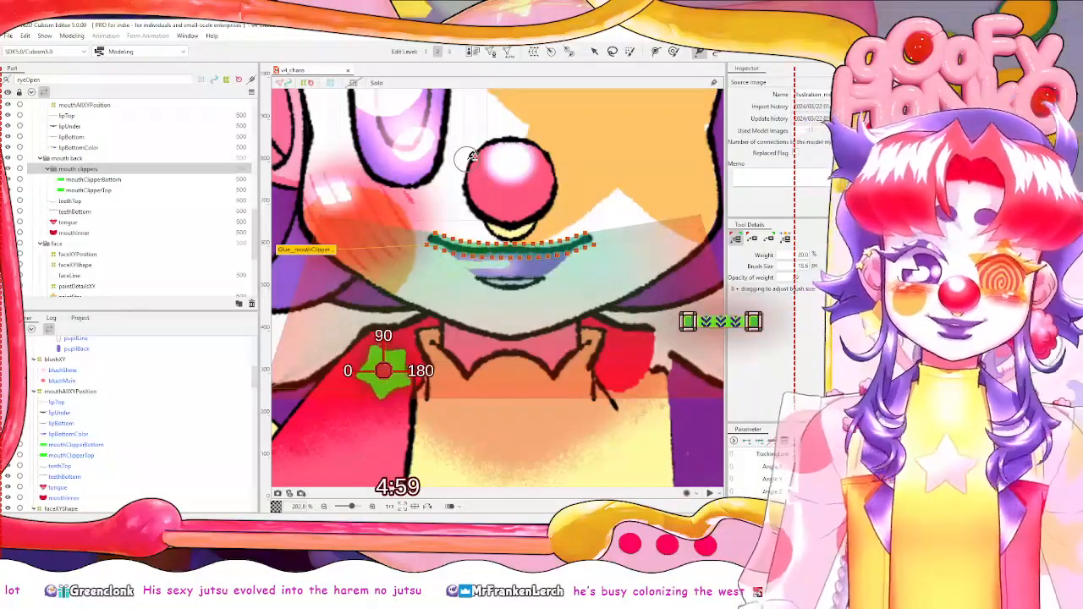
# Select lipTop, lipUnder, lipBottom and lipBottomColor and place them in a new warp deformer named lipsXY.
pyautogui.click(97, 191)
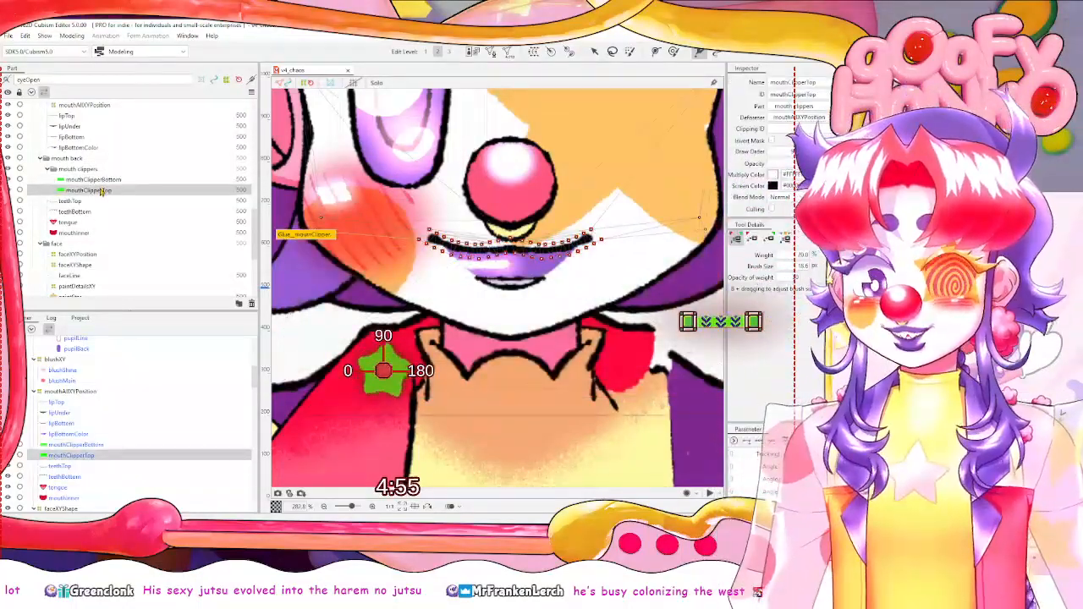
pyautogui.moveTo(586, 206); pyautogui.dragTo(555, 296)
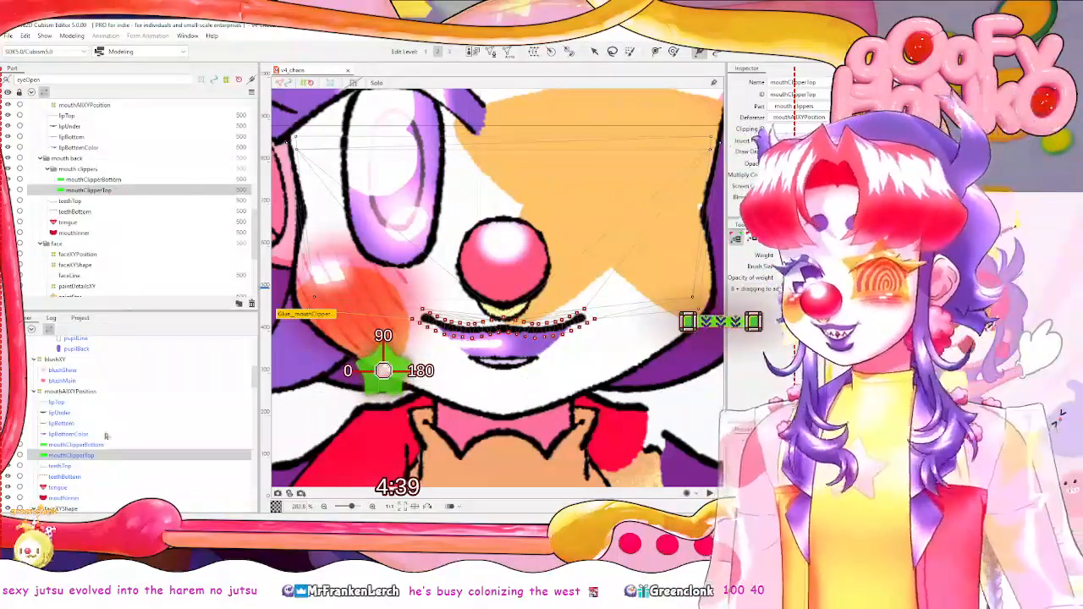
pyautogui.click(58, 402)
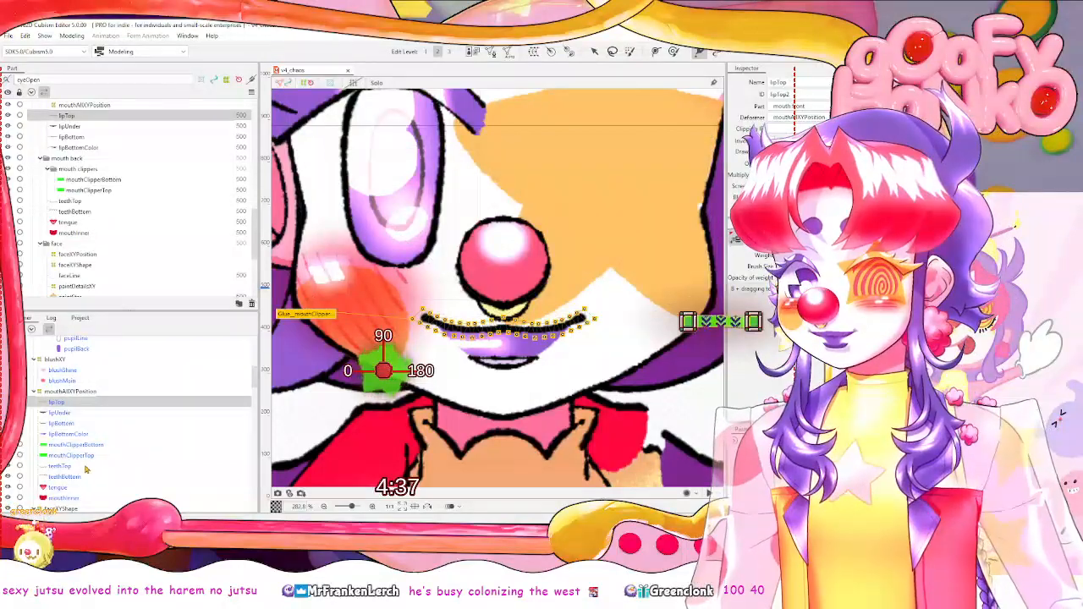
pyautogui.keyDown('shift'); pyautogui.click(68, 434); pyautogui.keyUp('shift')
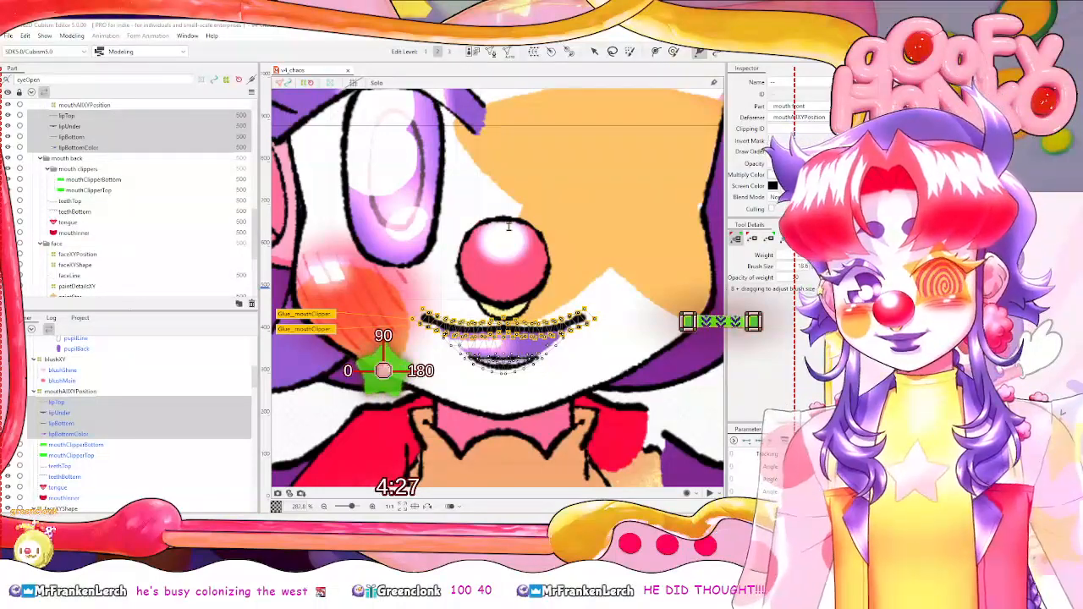
pyautogui.click(58, 504)
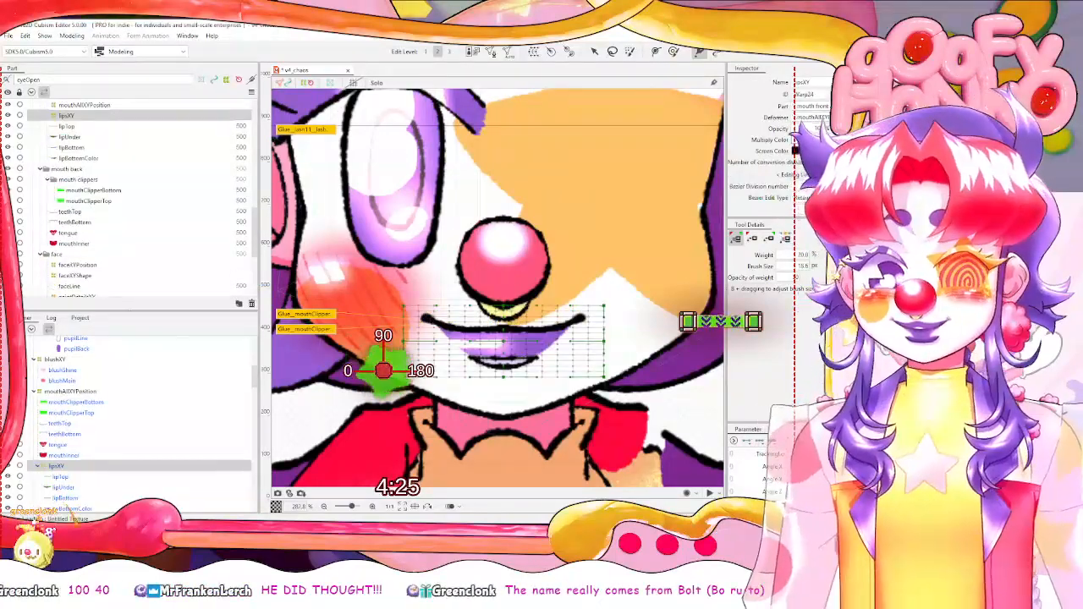
# Pose the head at the minimum of AngleXPhysics and start a temporary deformation of the lipsXY warp.
pyautogui.moveTo(766, 411); pyautogui.dragTo(765, 299)
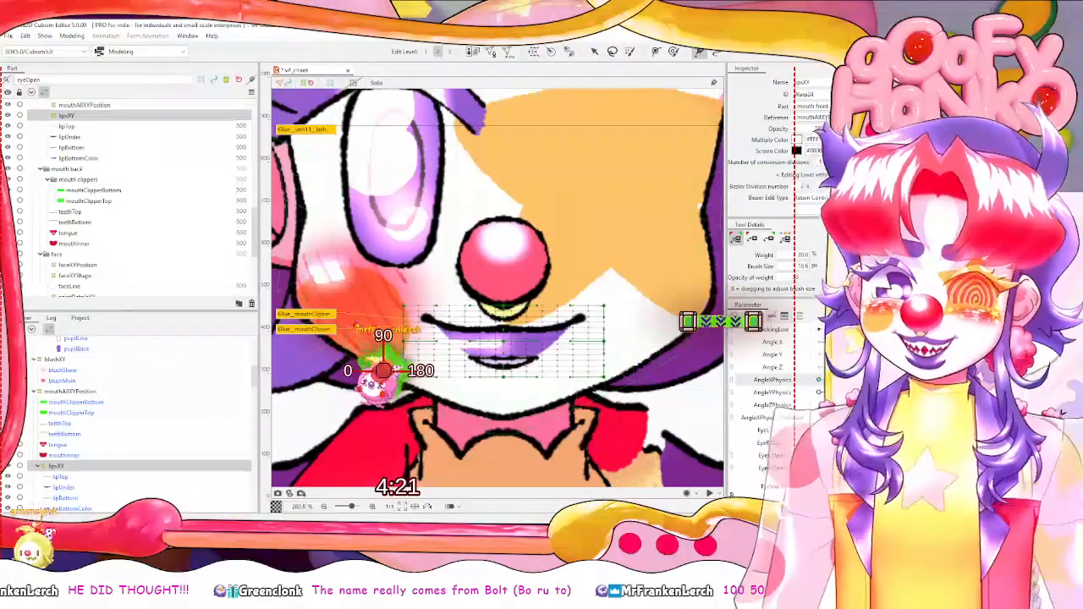
pyautogui.moveTo(849, 380); pyautogui.dragTo(780, 385)
pyautogui.moveTo(515, 296); pyautogui.dragTo(653, 300)
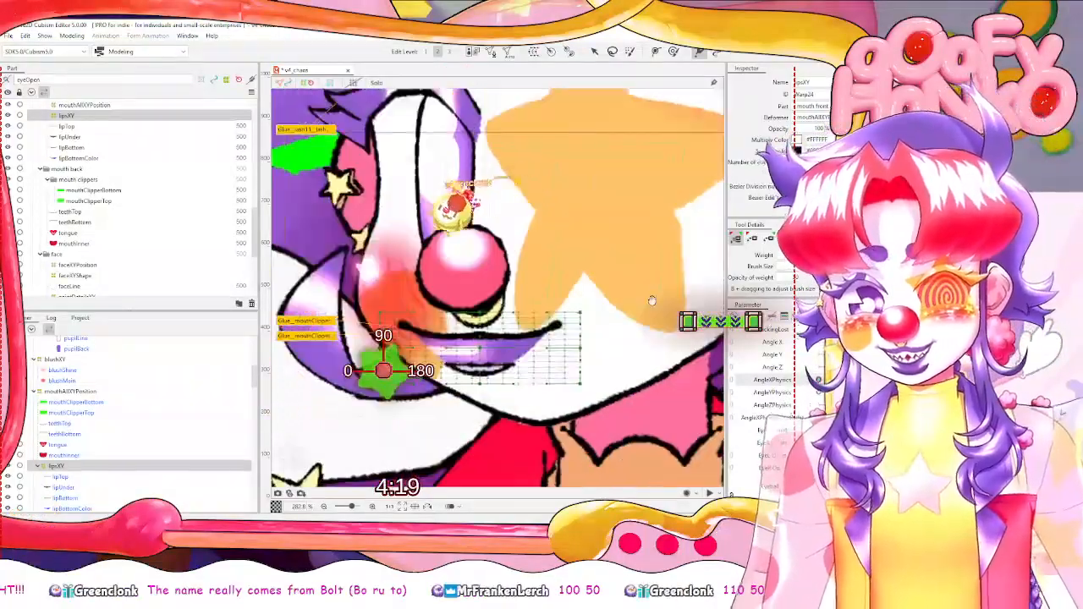
pyautogui.click(595, 53)
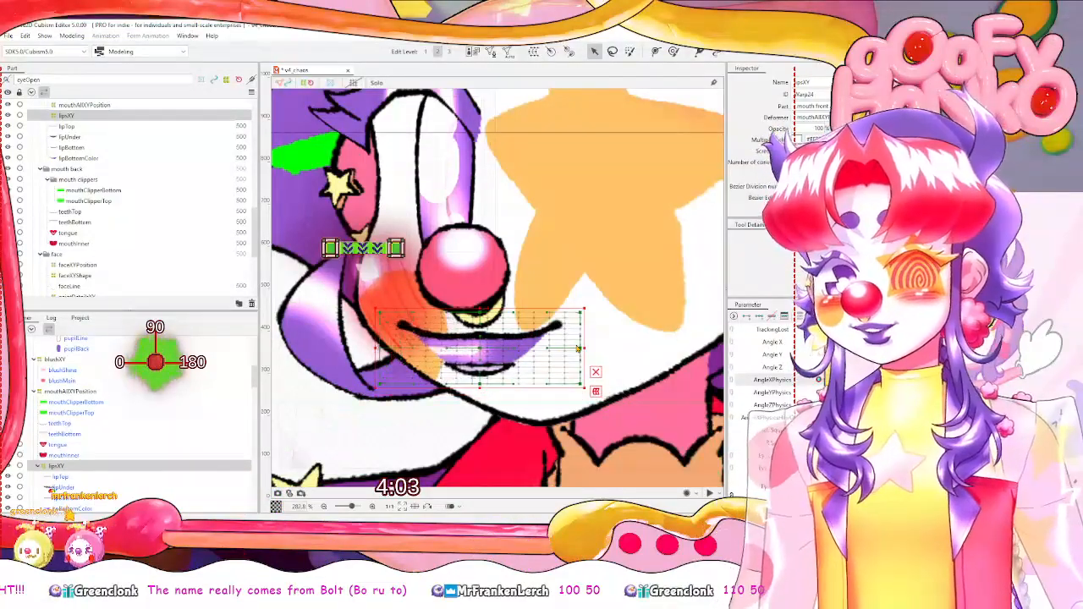
pyautogui.click(595, 391)
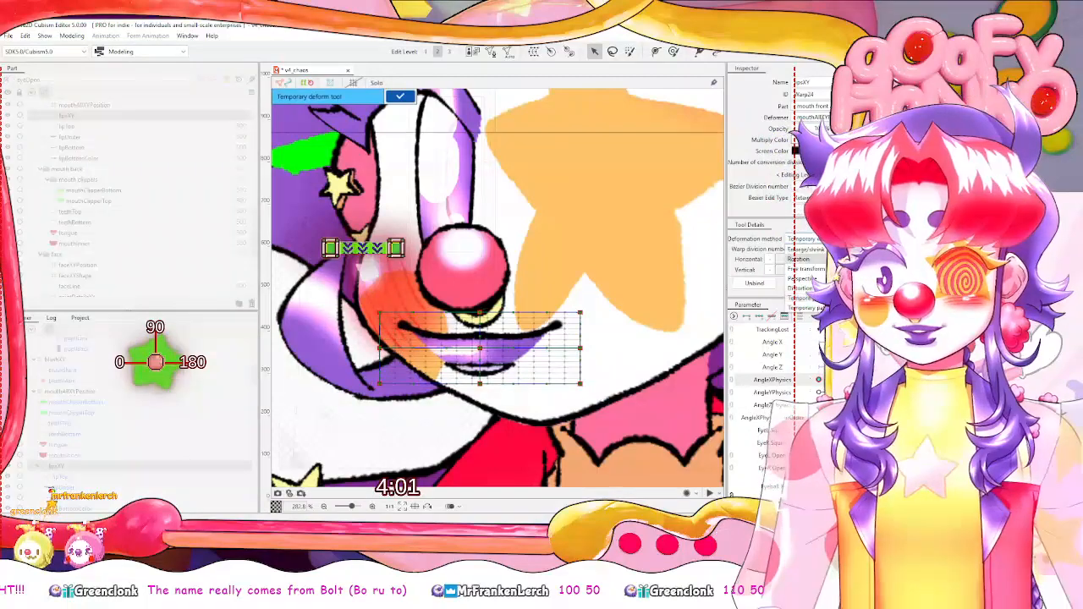
# Try to slant the lipsXY warp by shifting its bottom edge sideways, and undo the deformation.
pyautogui.click(804, 278)
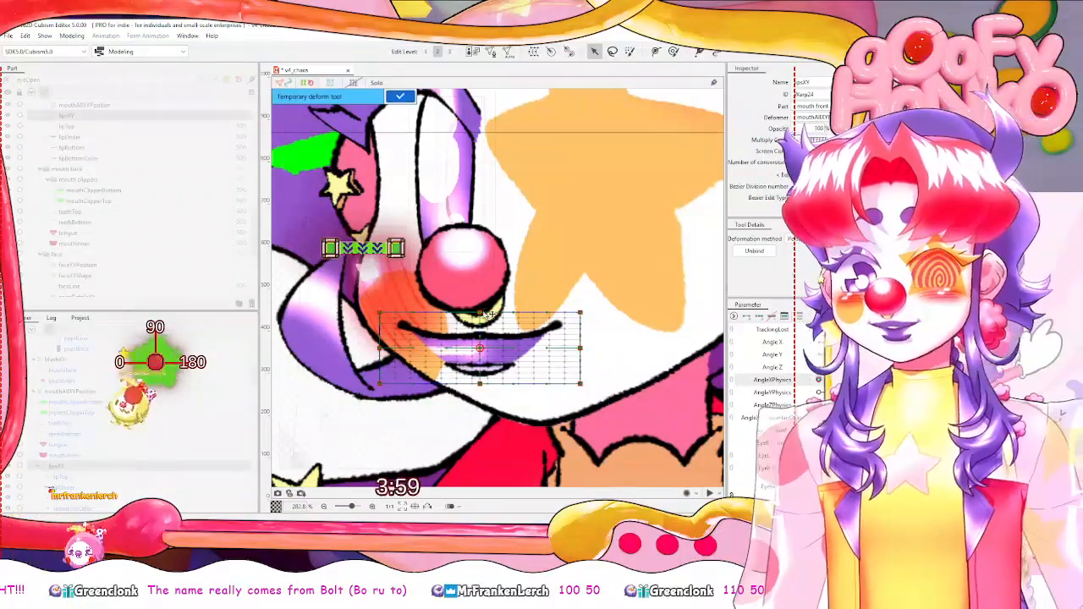
pyautogui.moveTo(484, 385); pyautogui.dragTo(518, 386)
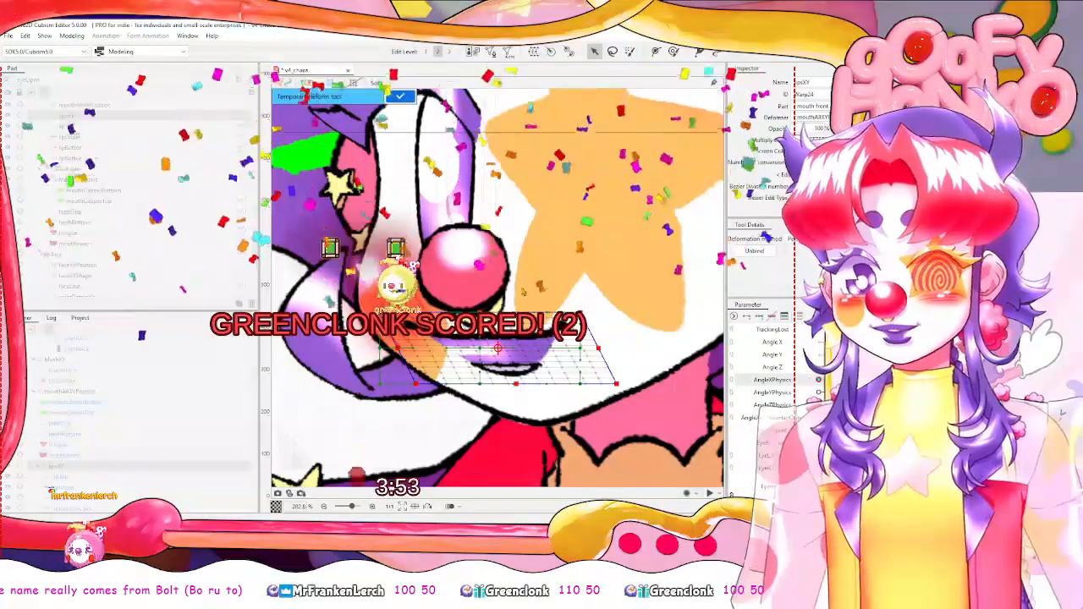
pyautogui.hotkey('ctrl', 'z')
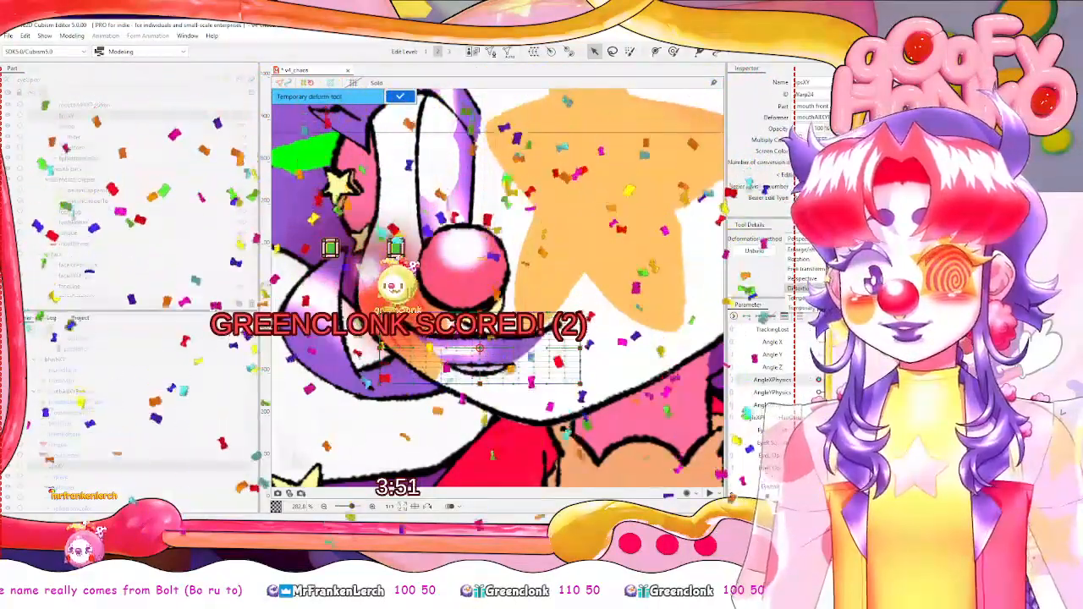
# Narrow and slant the lipsXY warp with Free transform, apply it, and compress the warp's left side with the Deform Brush.
pyautogui.click(808, 240)
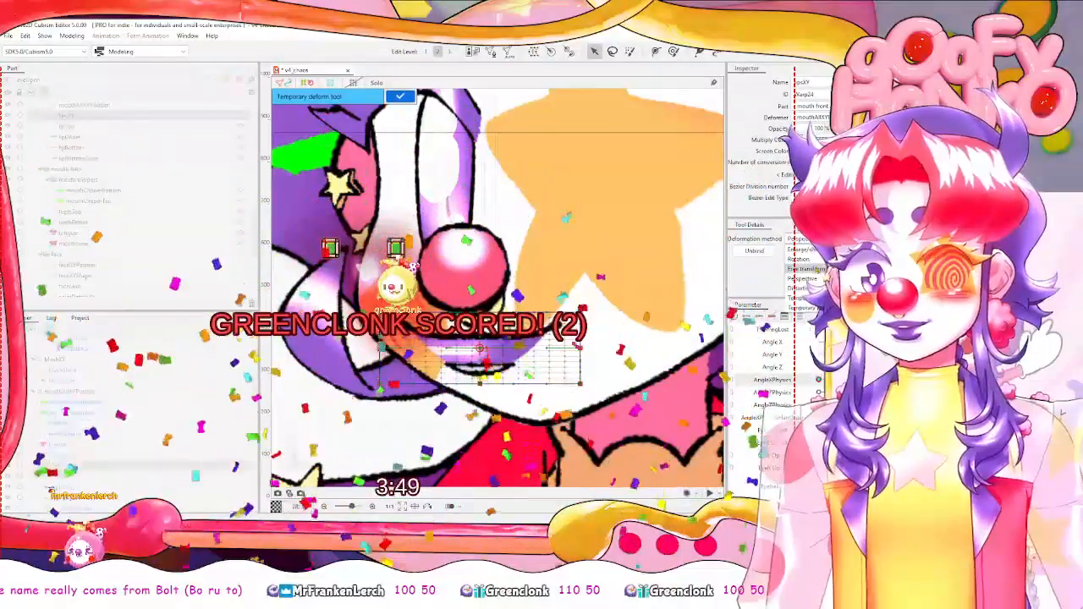
pyautogui.click(810, 269)
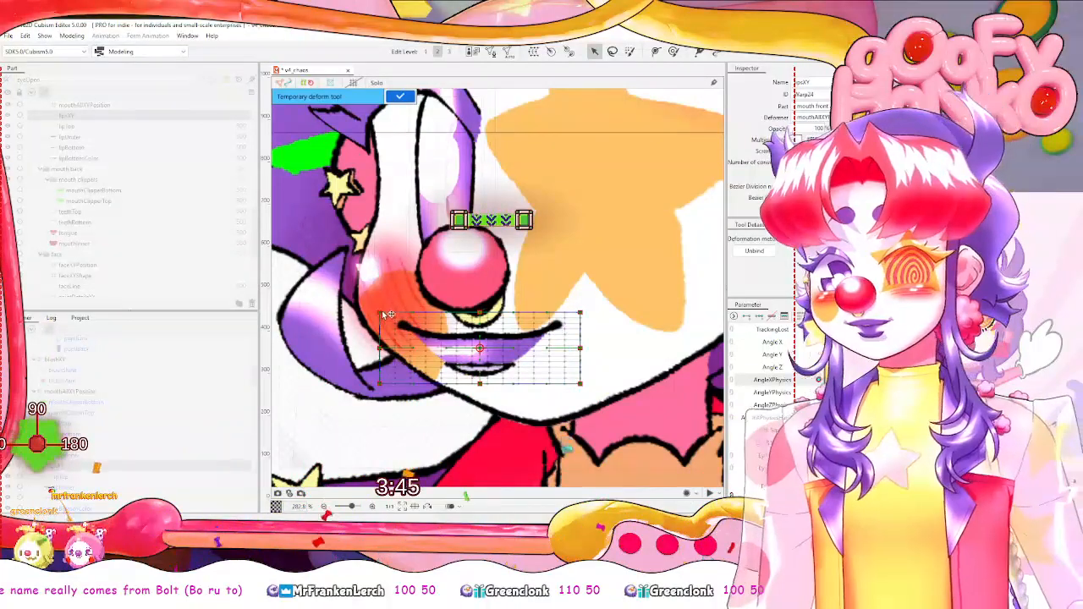
pyautogui.moveTo(380, 313); pyautogui.dragTo(405, 313)
pyautogui.moveTo(380, 383); pyautogui.dragTo(414, 385)
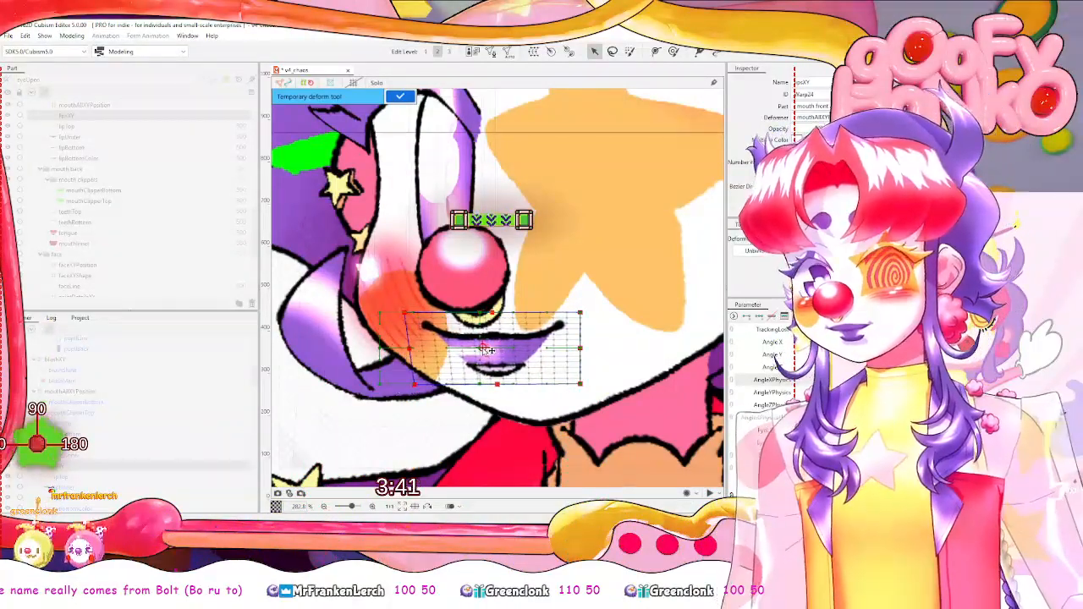
pyautogui.moveTo(499, 315); pyautogui.dragTo(479, 317)
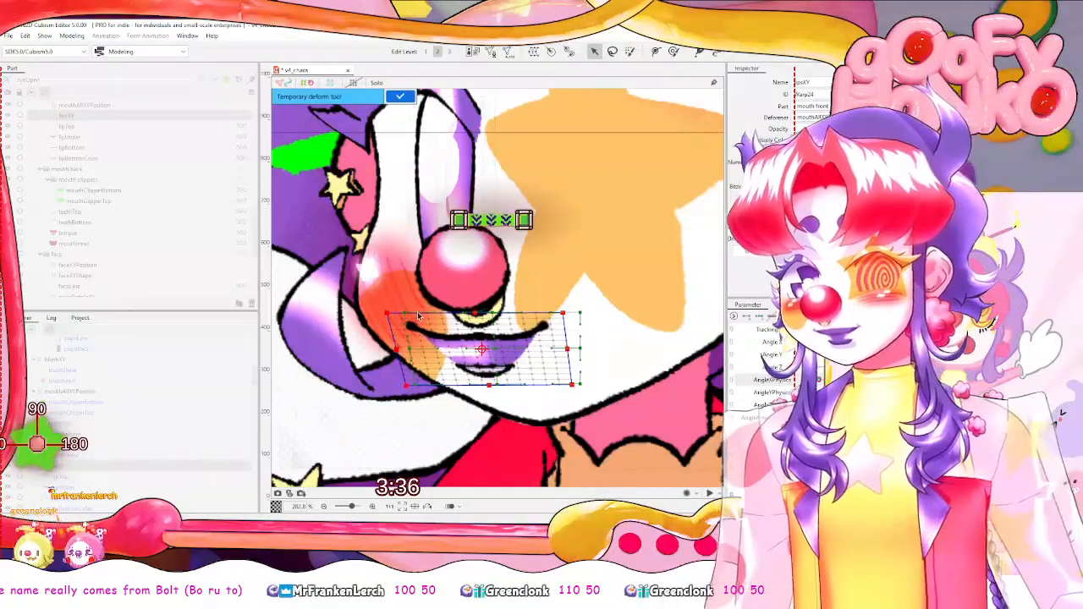
pyautogui.click(399, 98)
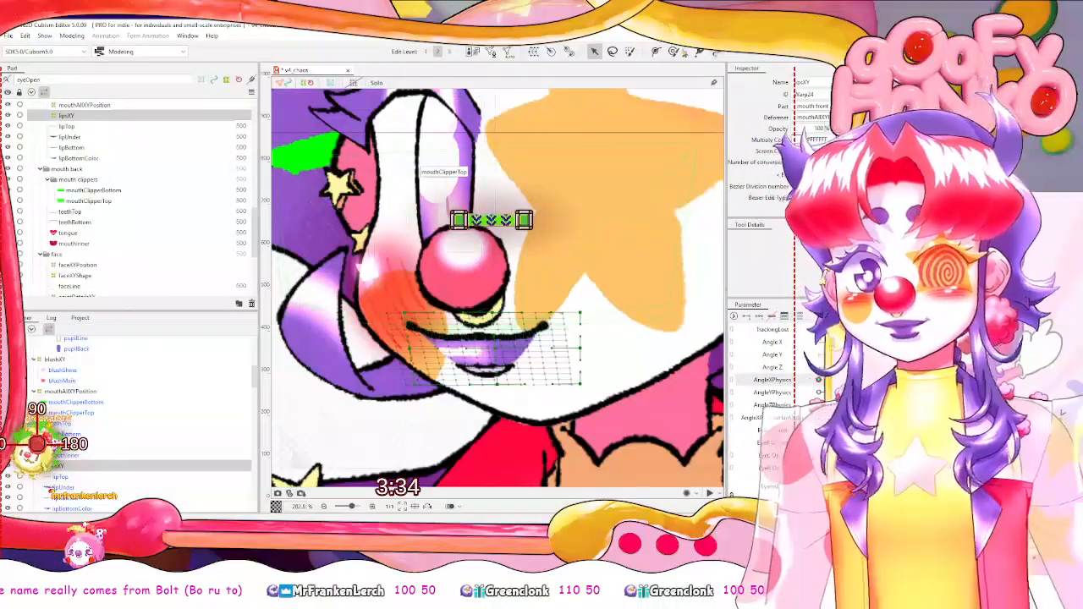
pyautogui.click(674, 51)
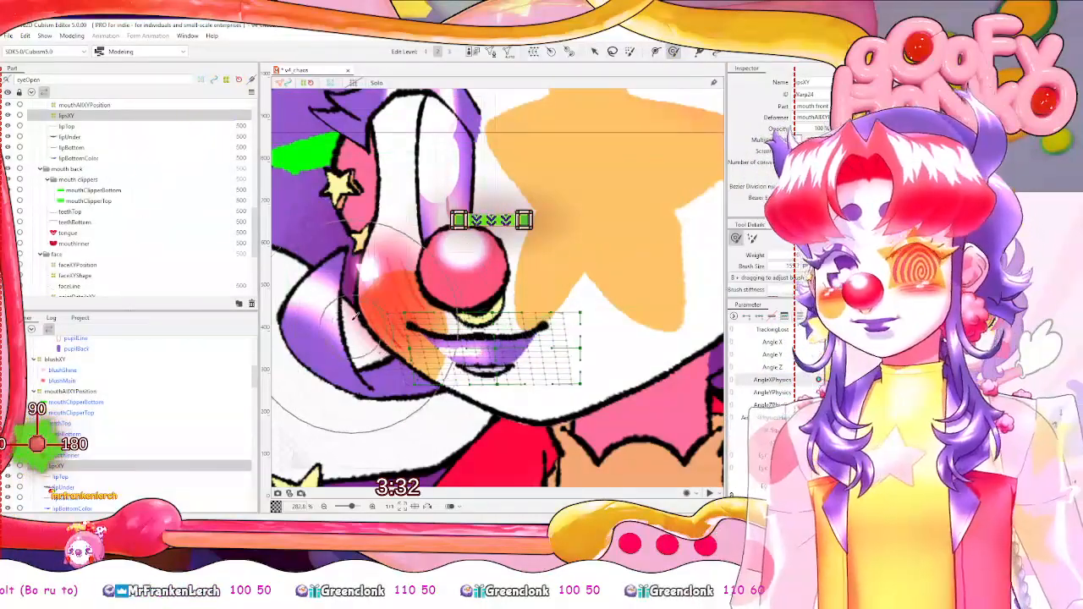
pyautogui.hotkey('ctrl', 'z')
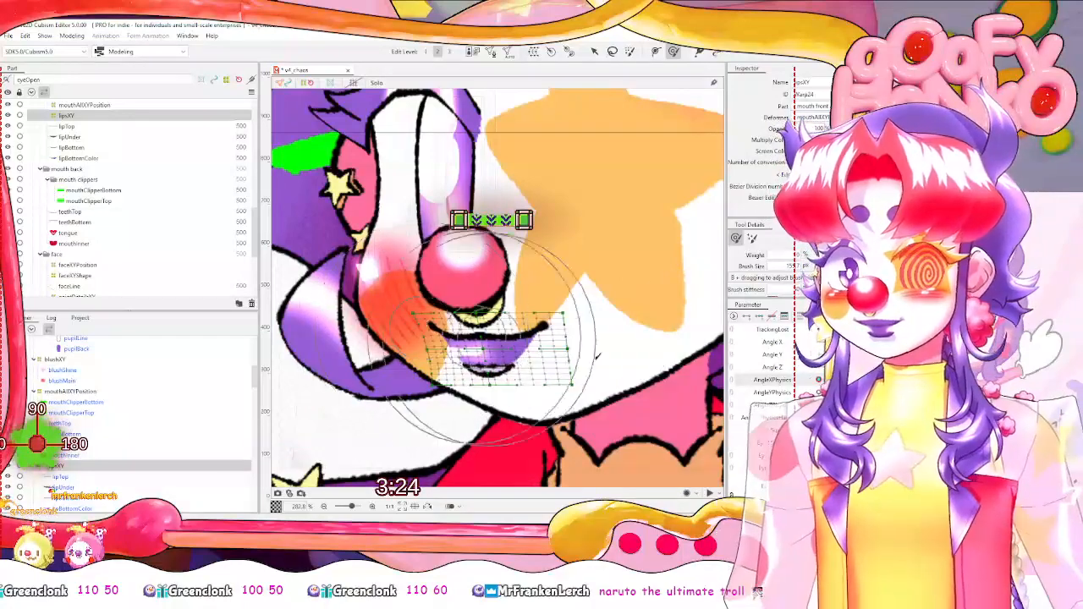
# Check how the lips follow the head turn across the AngleXPhysics range.
pyautogui.moveTo(818, 380)
pyautogui.mouseDown()
pyautogui.moveTo(863, 380)
pyautogui.moveTo(818, 380)
pyautogui.mouseUp()
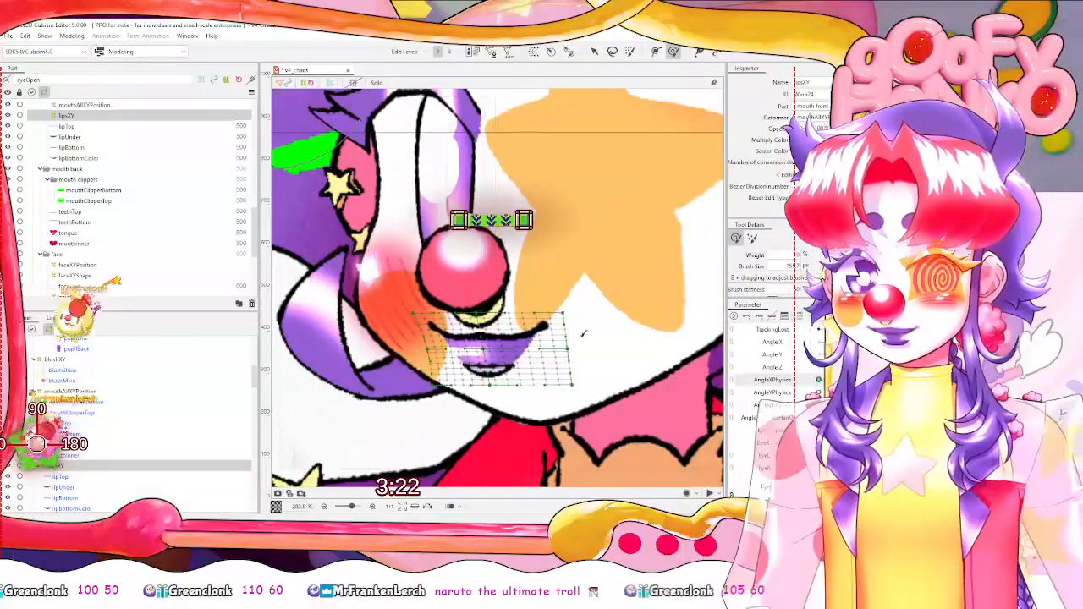
pyautogui.scroll(-2, 575, 337)
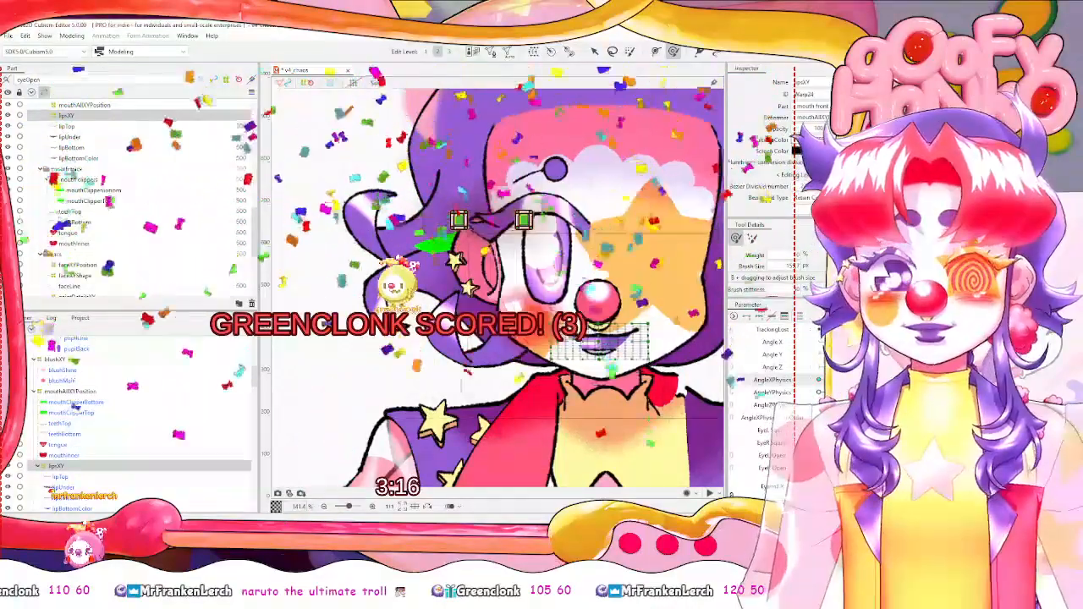
pyautogui.moveTo(818, 380); pyautogui.dragTo(861, 380)
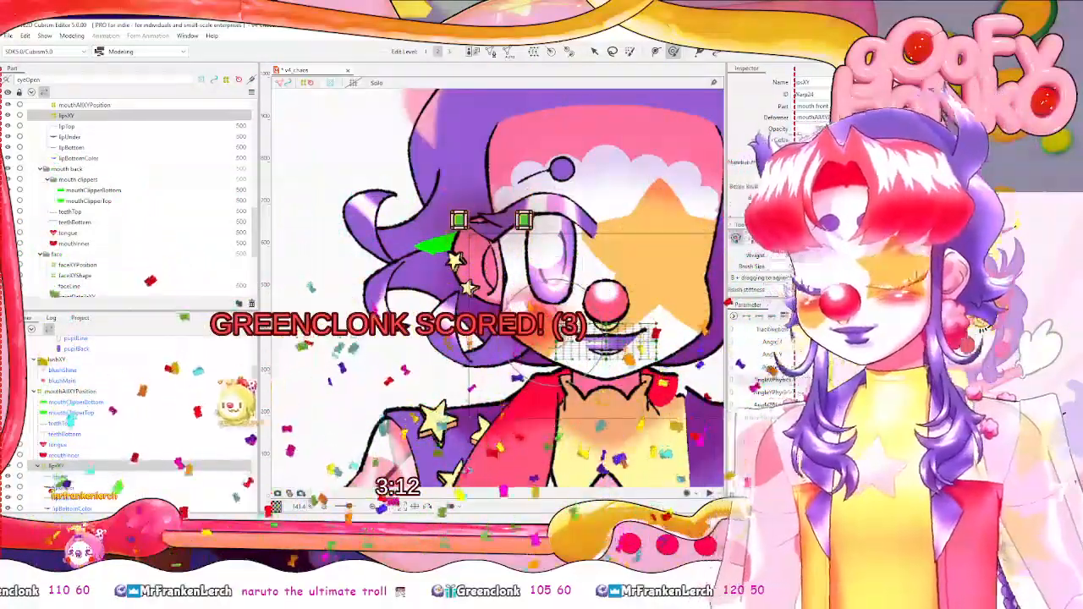
pyautogui.moveTo(590, 322); pyautogui.dragTo(535, 327)
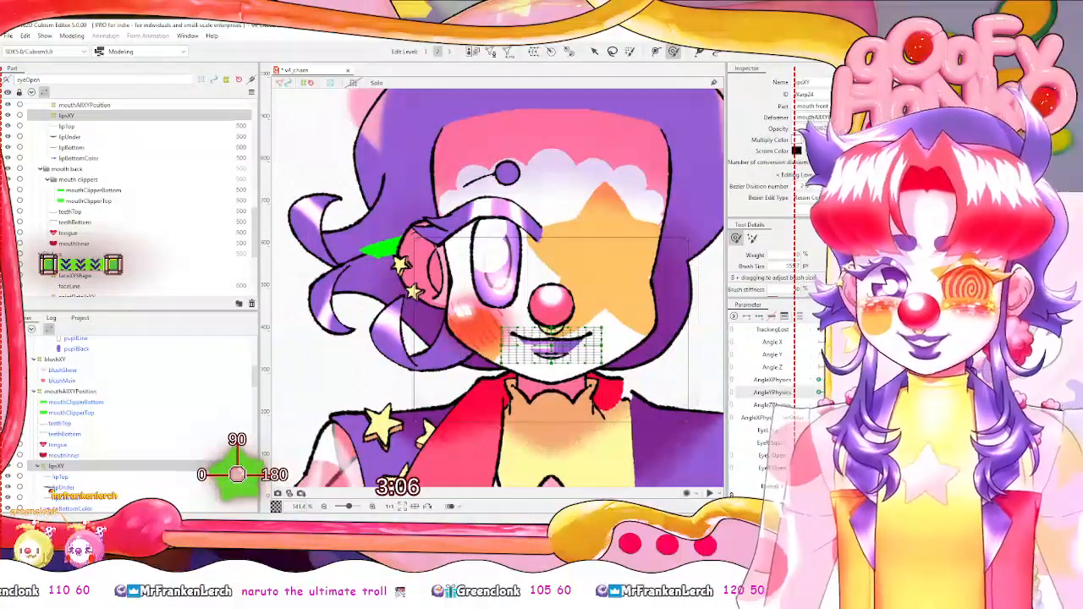
# At the downward pose of AngleYPhysics, narrow the lipsXY warp and flatten it by raising its bottom and lowering its top edge.
pyautogui.click(819, 392)
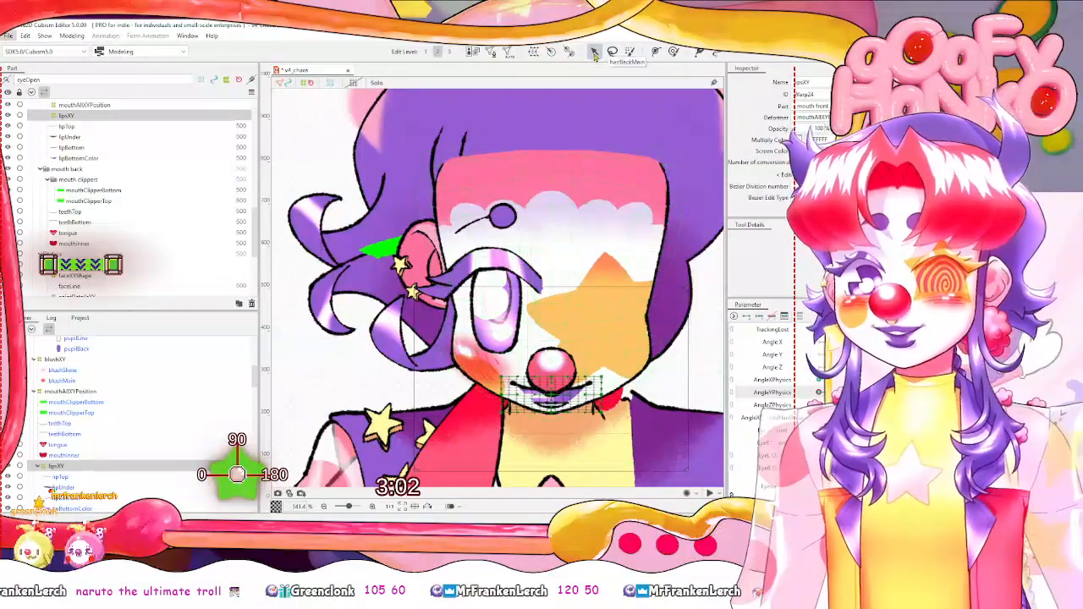
pyautogui.click(594, 52)
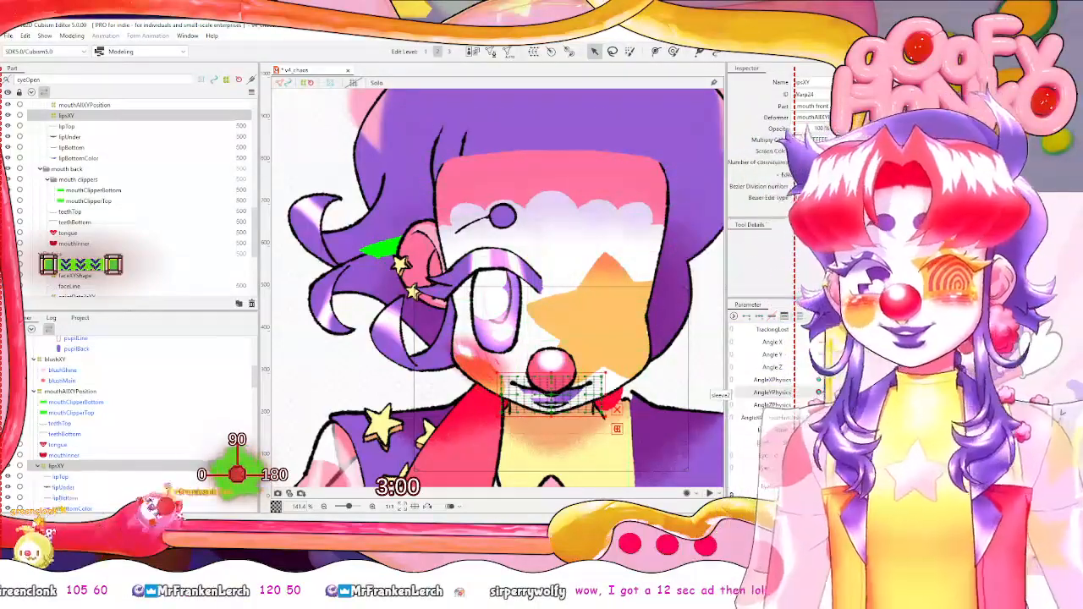
pyautogui.click(847, 392)
pyautogui.click(821, 391)
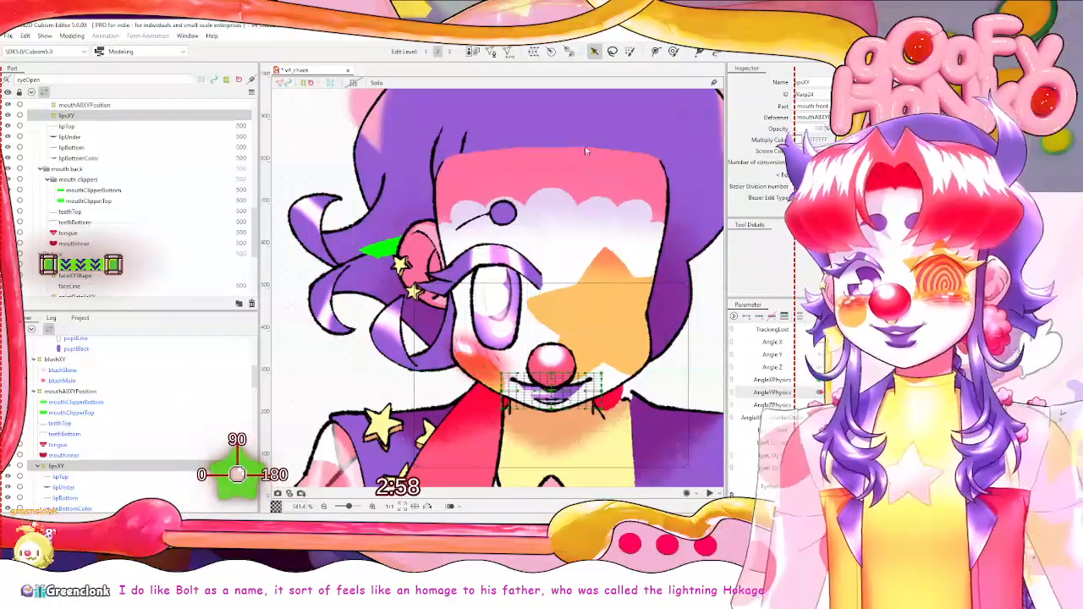
pyautogui.scroll(1, 584, 374)
pyautogui.click(819, 392)
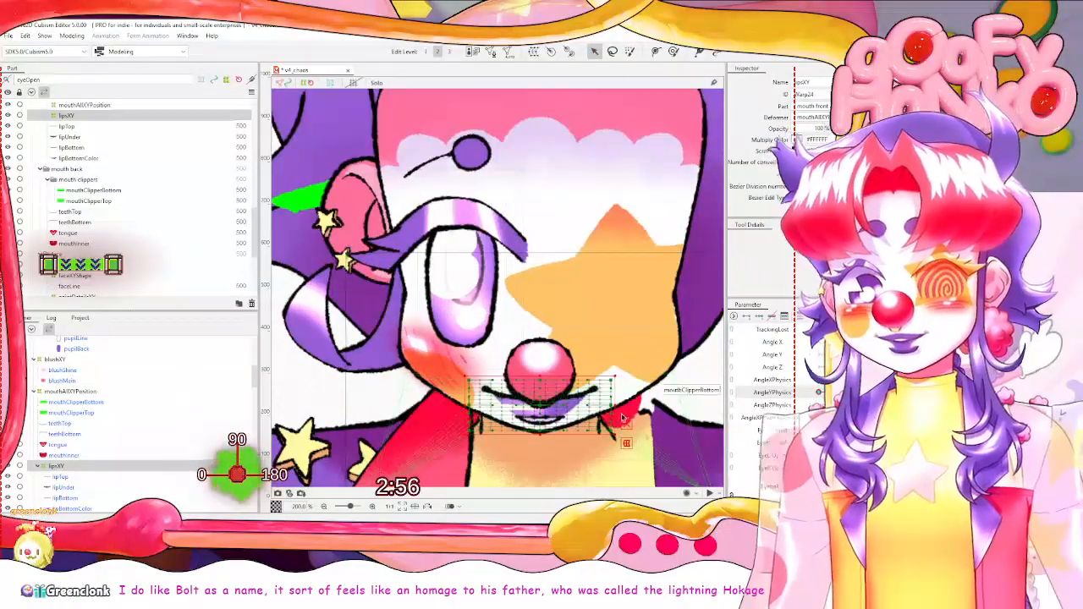
pyautogui.moveTo(616, 408); pyautogui.dragTo(606, 408)
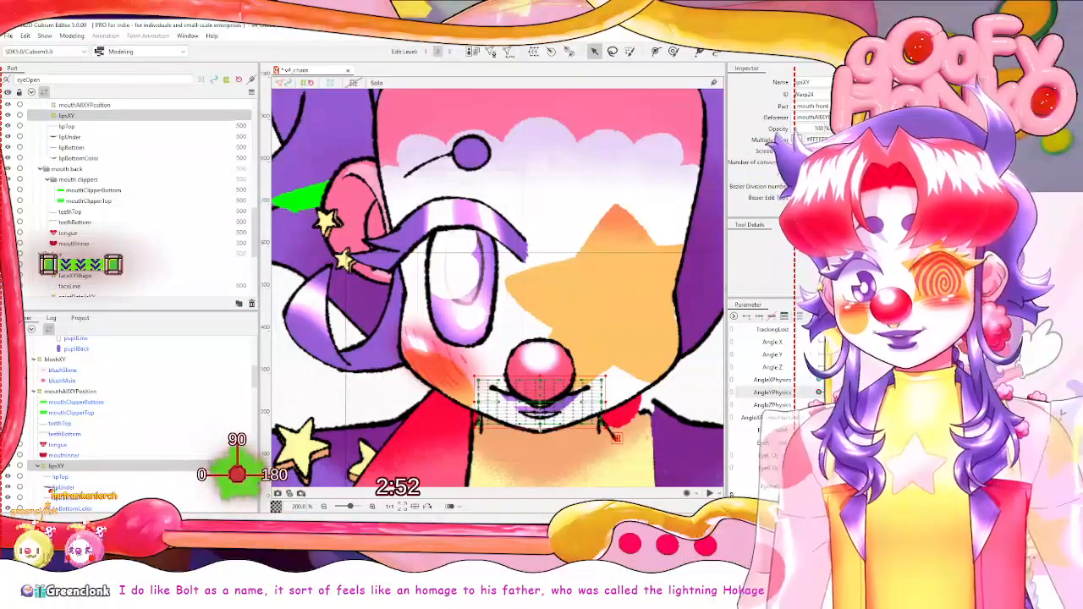
pyautogui.moveTo(540, 435); pyautogui.dragTo(540, 427)
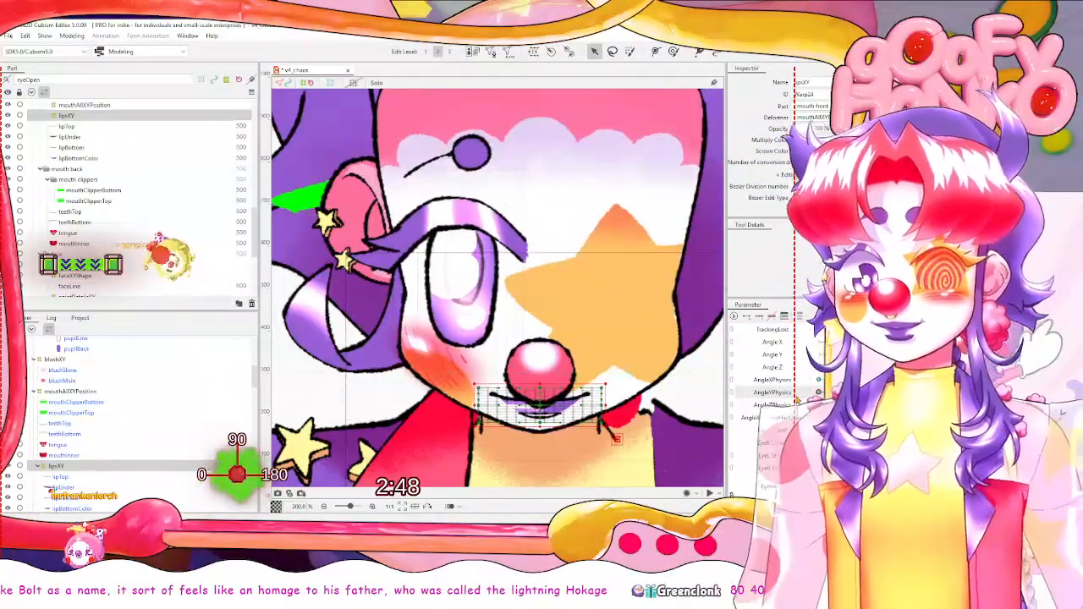
pyautogui.moveTo(540, 387); pyautogui.dragTo(537, 395)
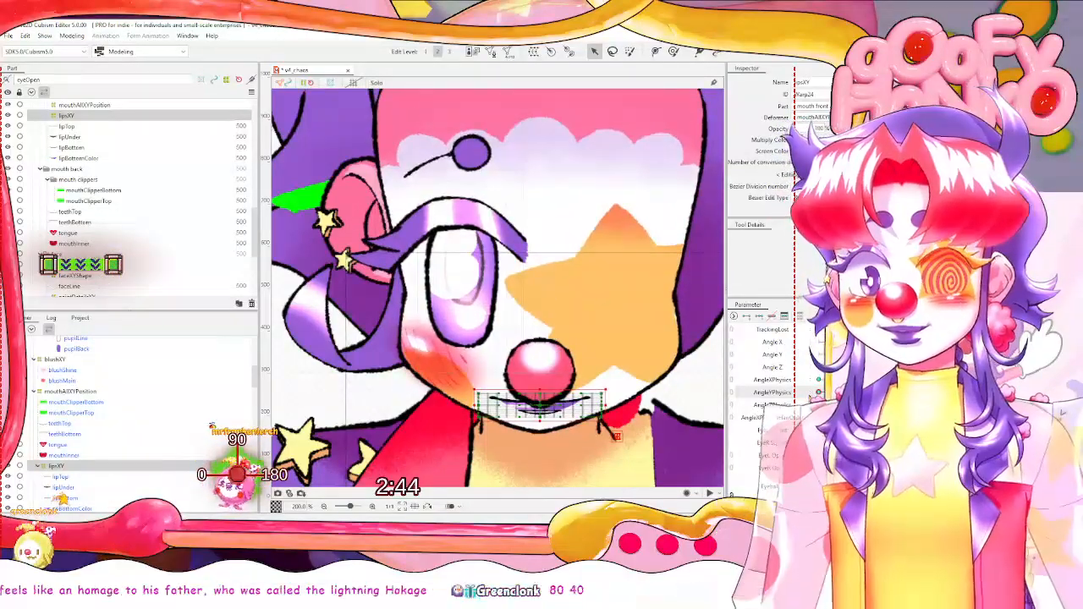
# At the upward pose of AngleYPhysics, enlarge the lipsXY warp slightly in width and height.
pyautogui.scroll(-3, 525, 288)
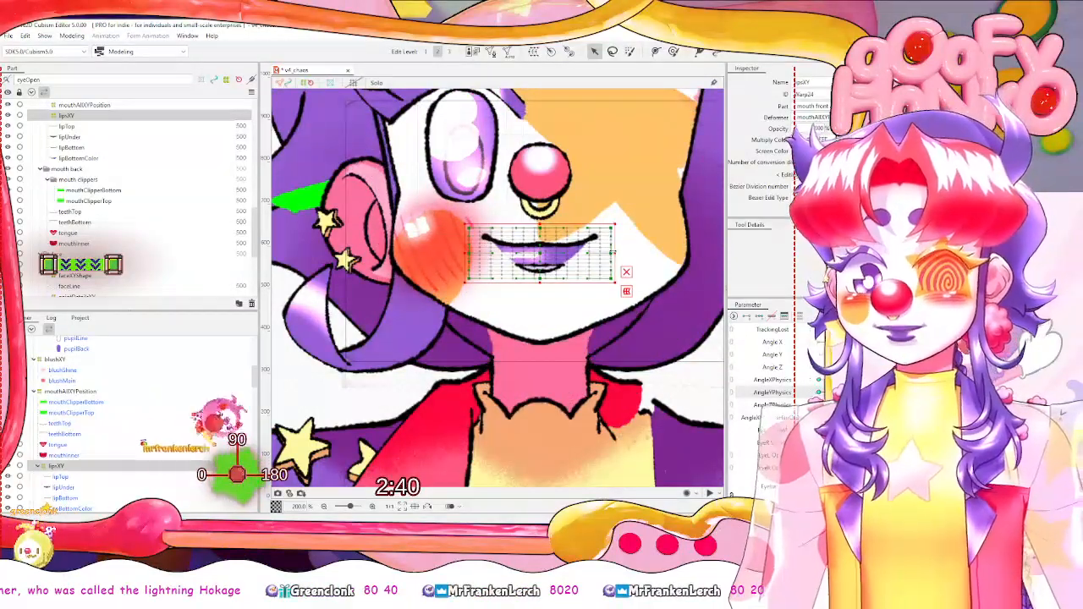
pyautogui.moveTo(616, 252); pyautogui.dragTo(620, 252)
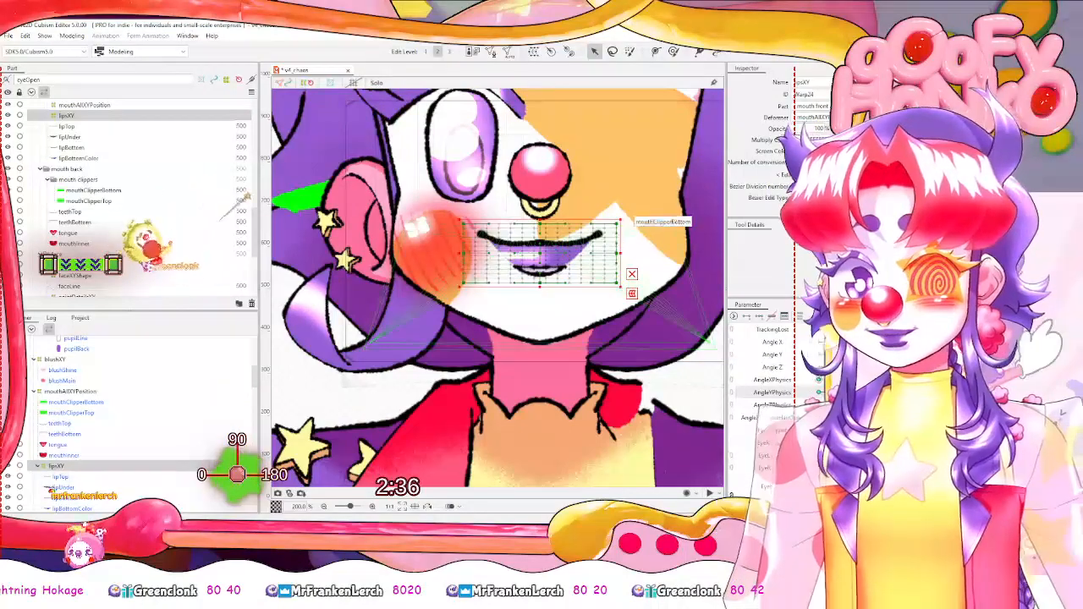
pyautogui.click(862, 392)
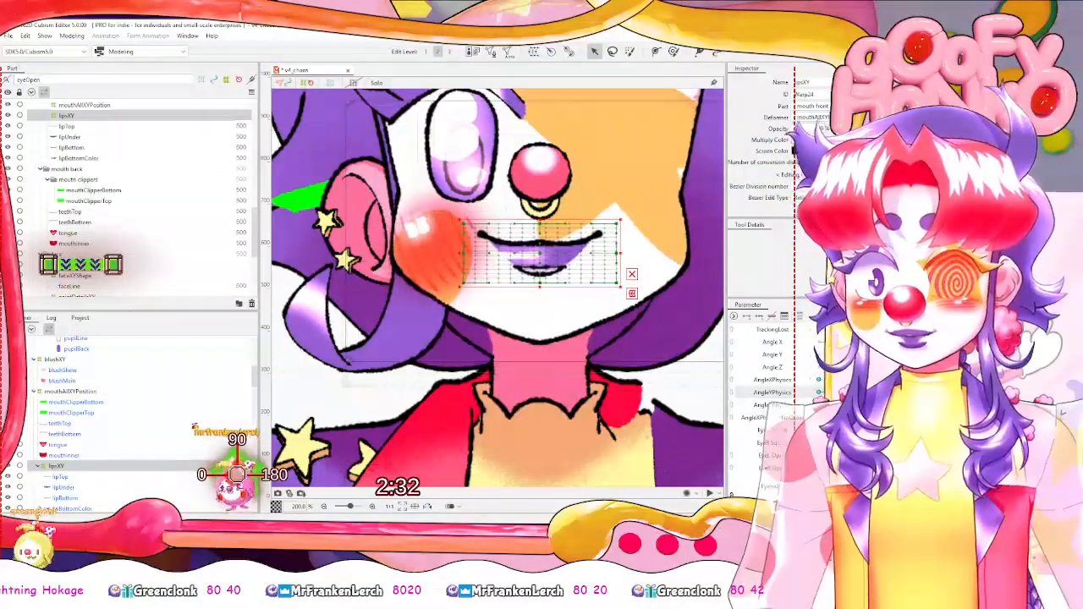
# Preview the face and lips in motion in the physics settings and return to the modeling window.
pyautogui.scroll(-5, 579, 381)
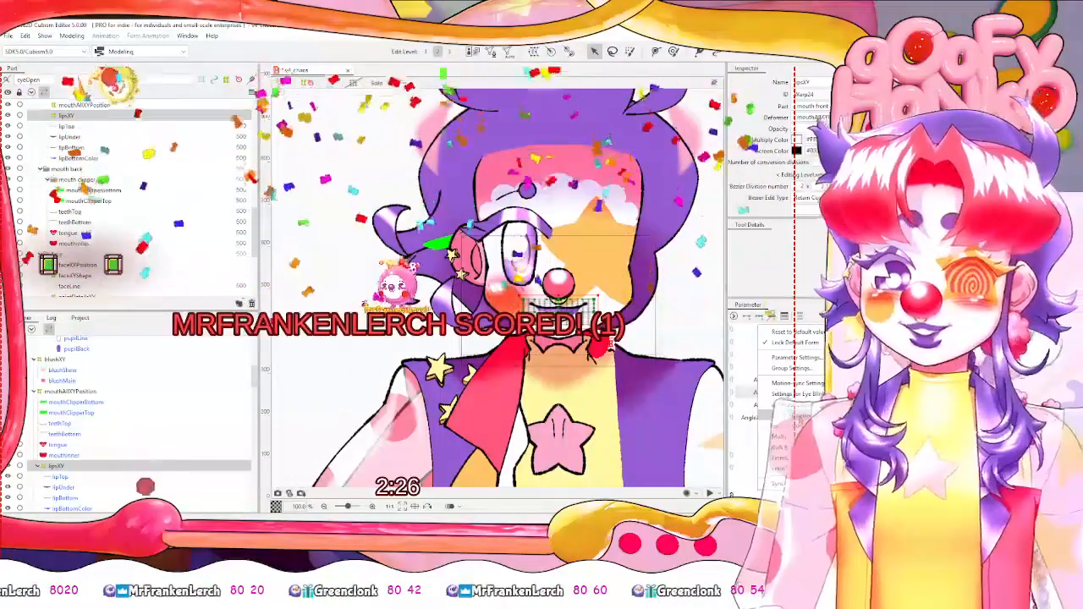
pyautogui.press('Escape')
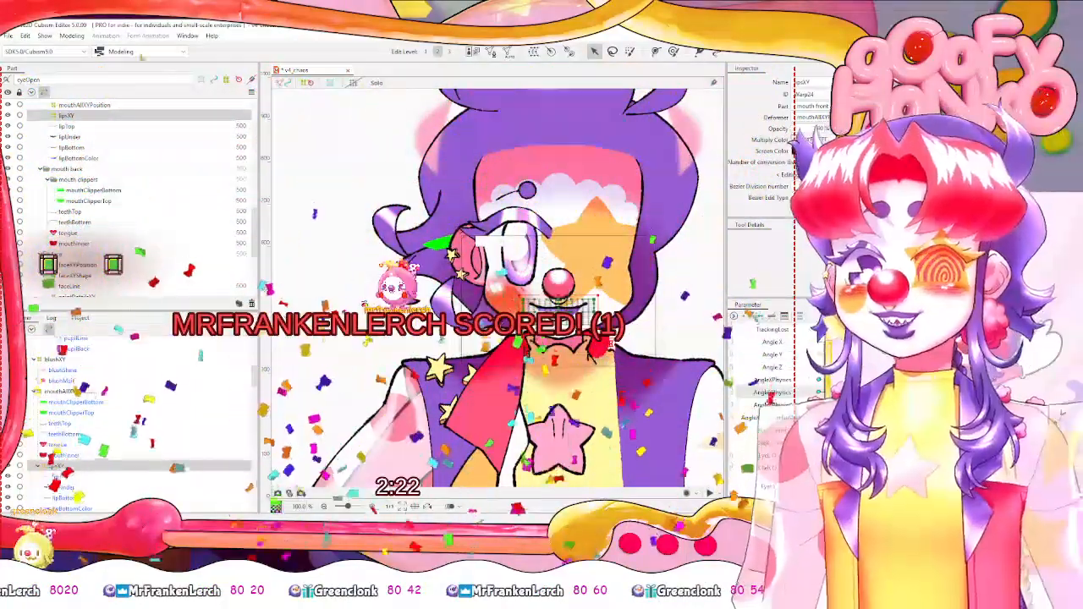
pyautogui.click(72, 36)
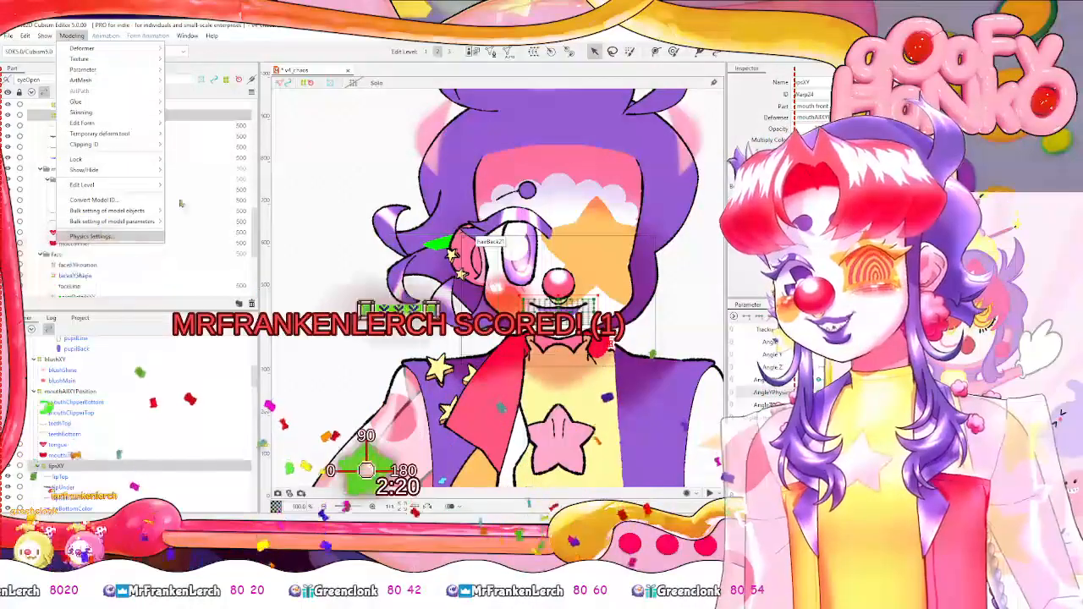
pyautogui.click(90, 236)
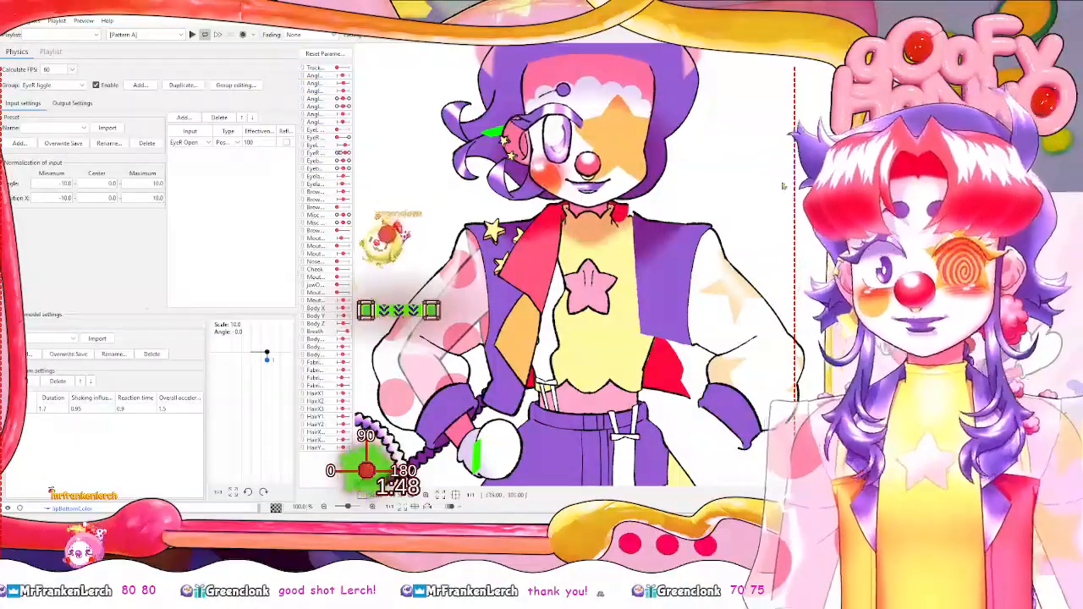
pyautogui.hotkey('alt', 'Tab')
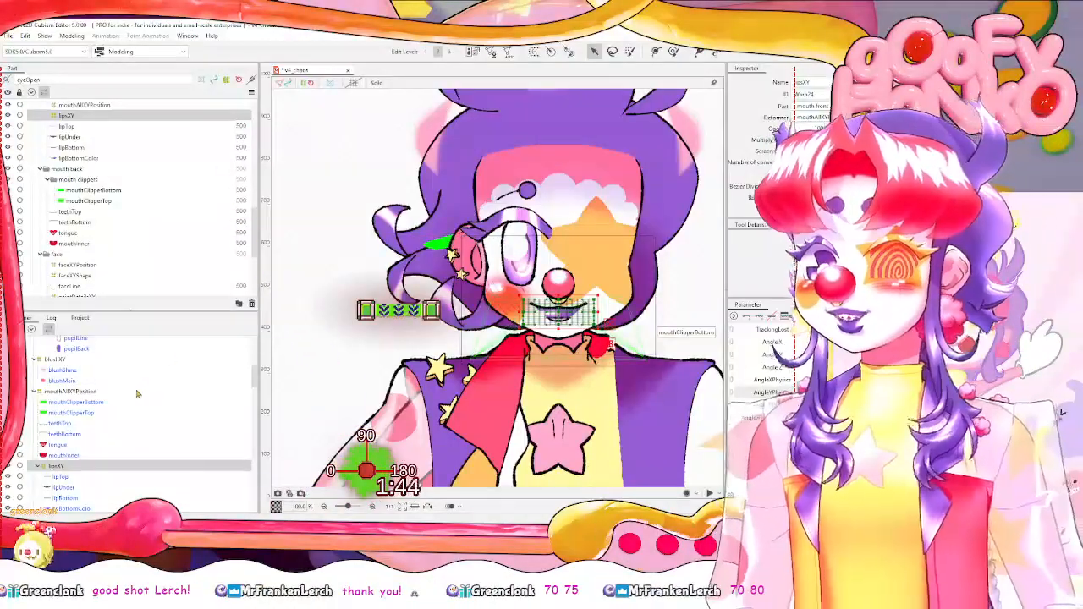
# Select the faceXYShape warp deformer in the deformer hierarchy and frame the face closely.
pyautogui.scroll(1, 132, 390)
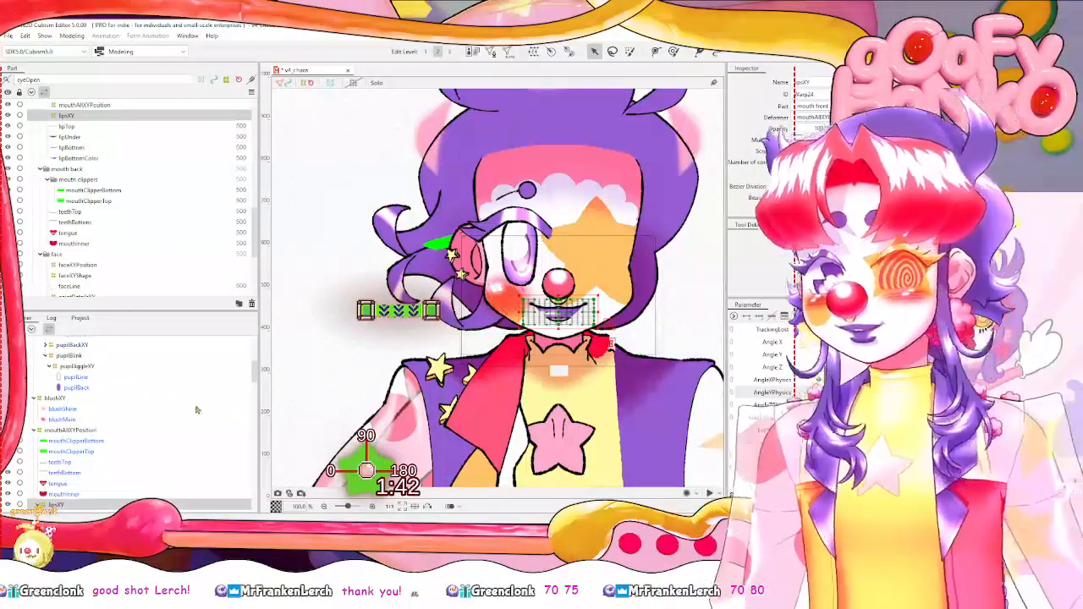
pyautogui.scroll(5, 195, 410)
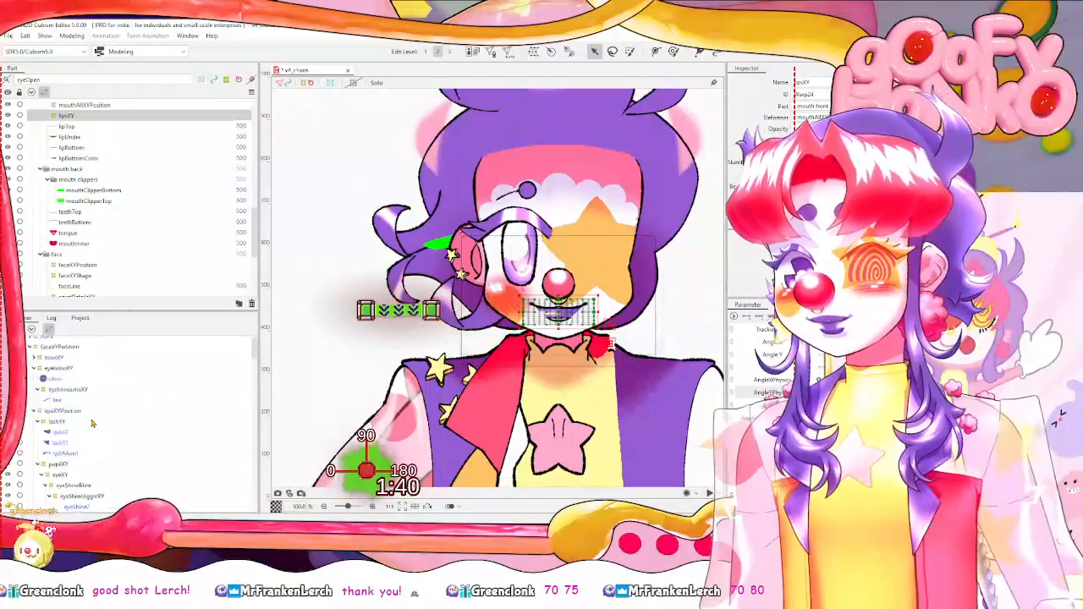
pyautogui.scroll(-5, 90, 424)
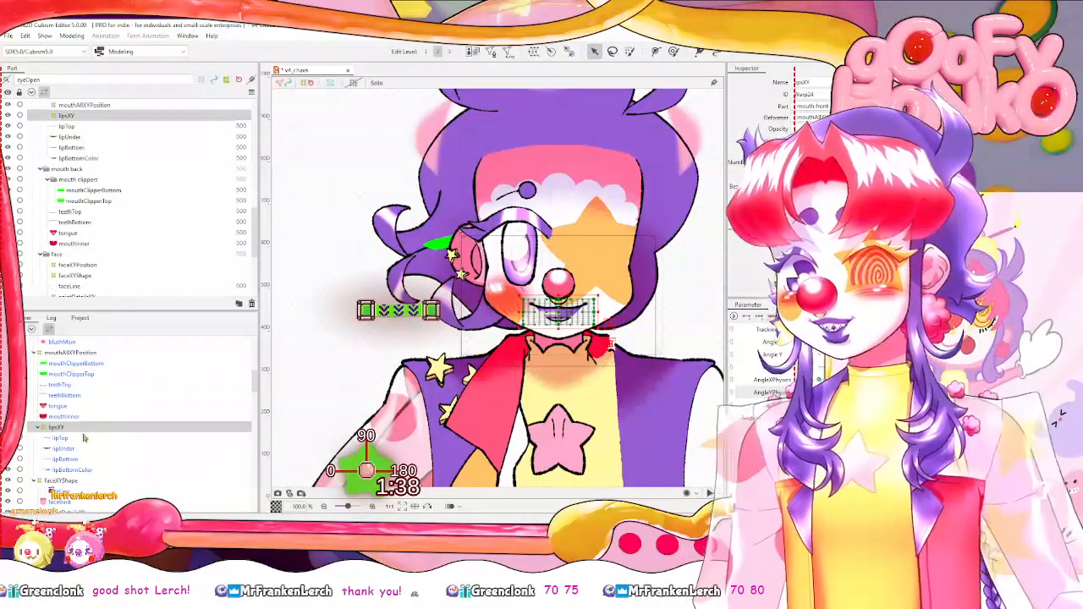
pyautogui.scroll(-1, 84, 438)
pyautogui.click(68, 442)
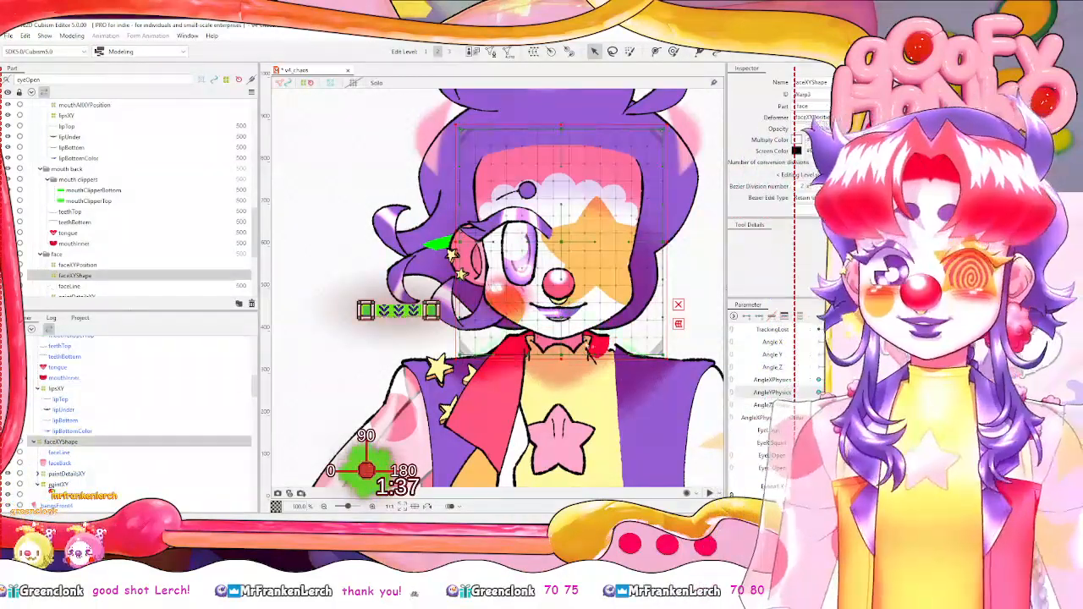
pyautogui.scroll(2, 589, 354)
pyautogui.moveTo(697, 359); pyautogui.dragTo(660, 391)
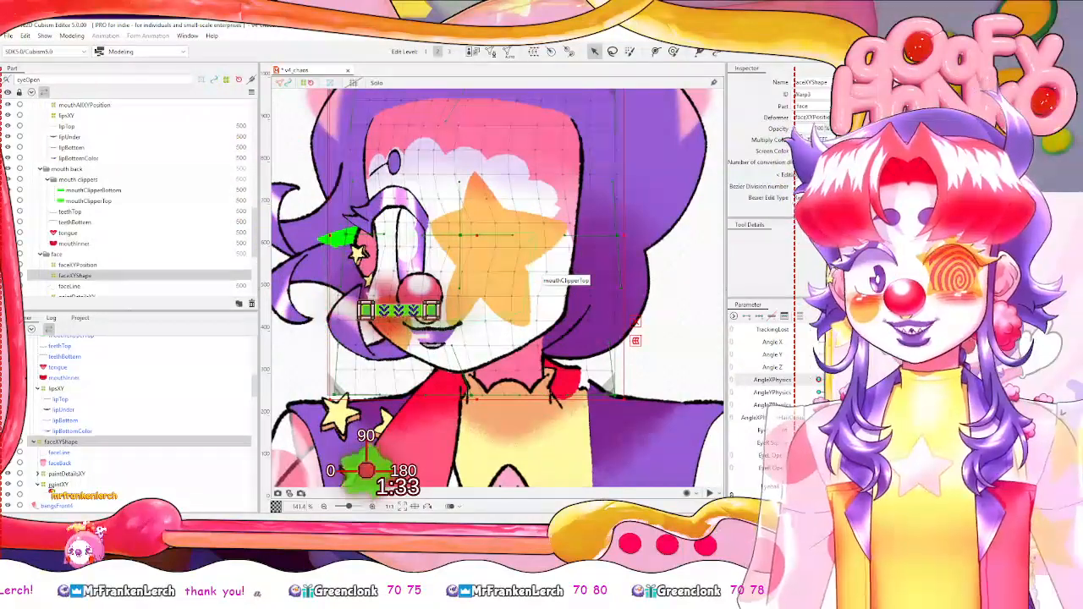
# With the Deform Brush active, compare the face shape at both side poses of AngleXPhysics.
pyautogui.moveTo(818, 380); pyautogui.dragTo(838, 380)
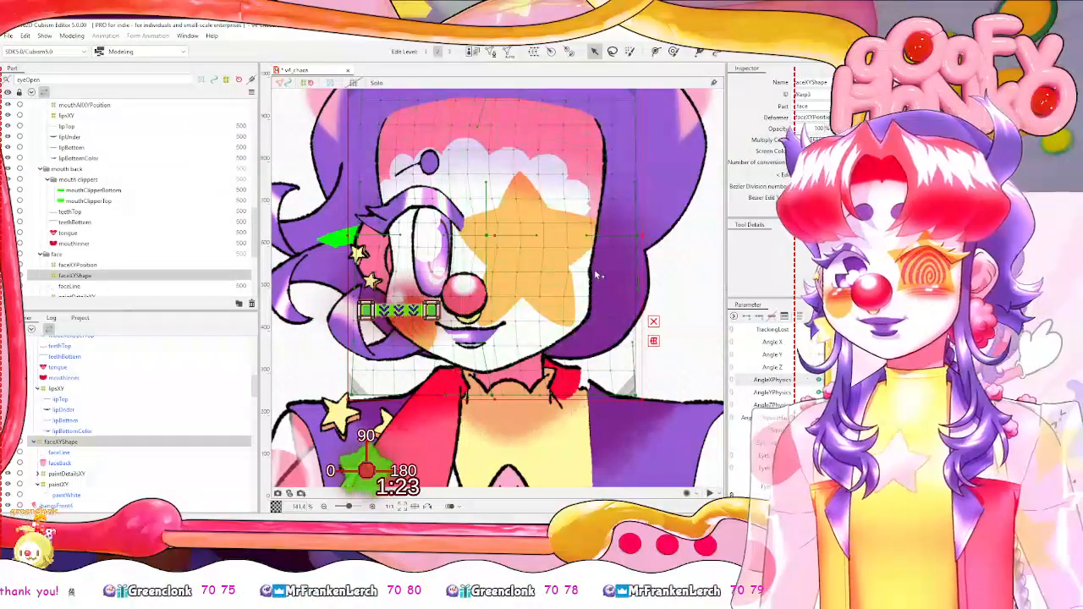
pyautogui.click(674, 50)
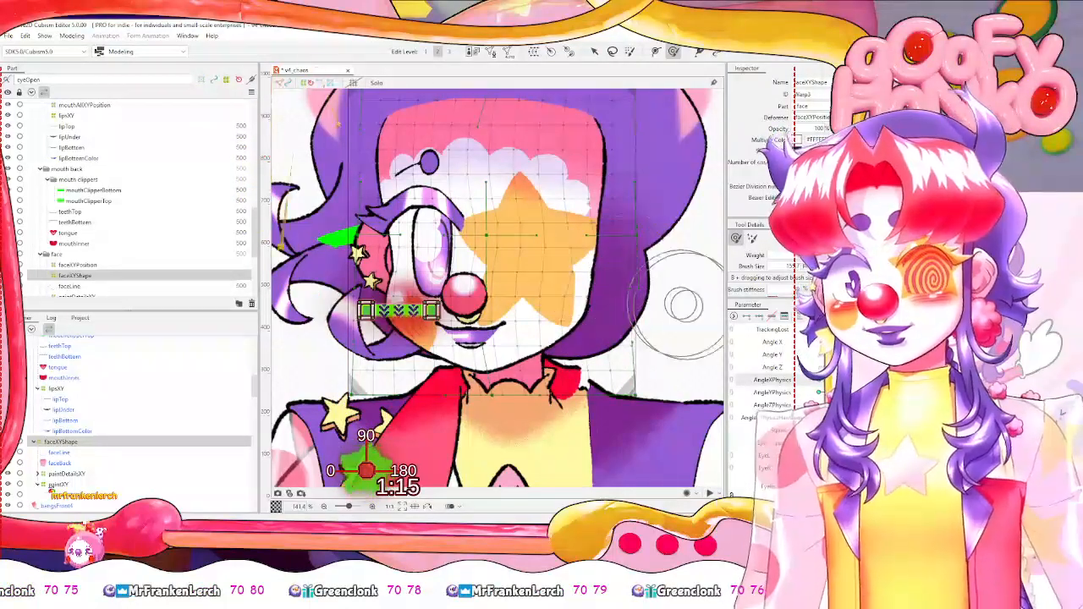
pyautogui.moveTo(819, 380); pyautogui.dragTo(828, 380)
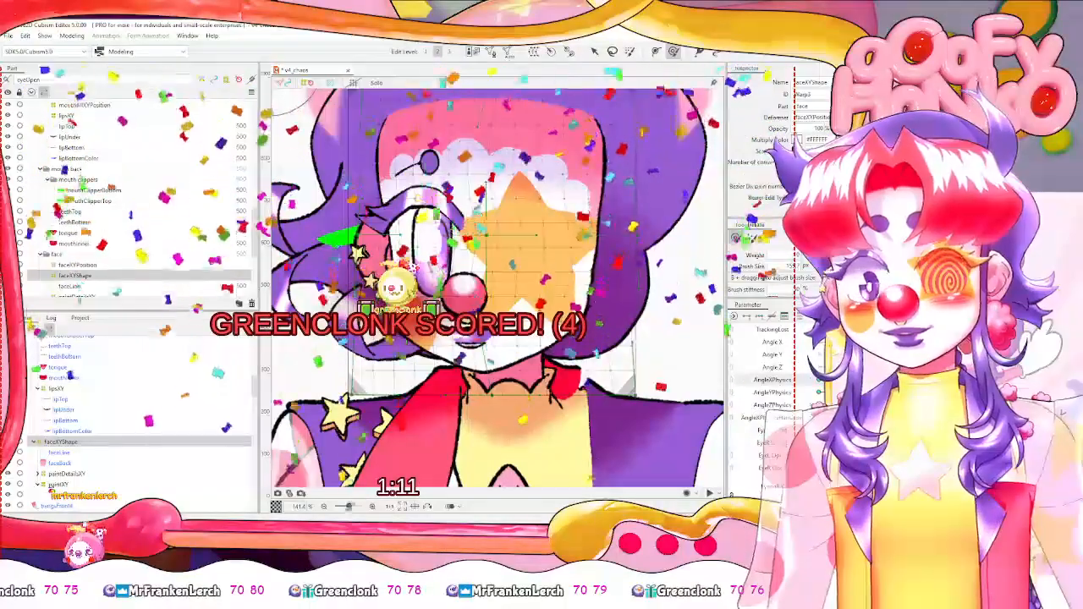
pyautogui.click(865, 380)
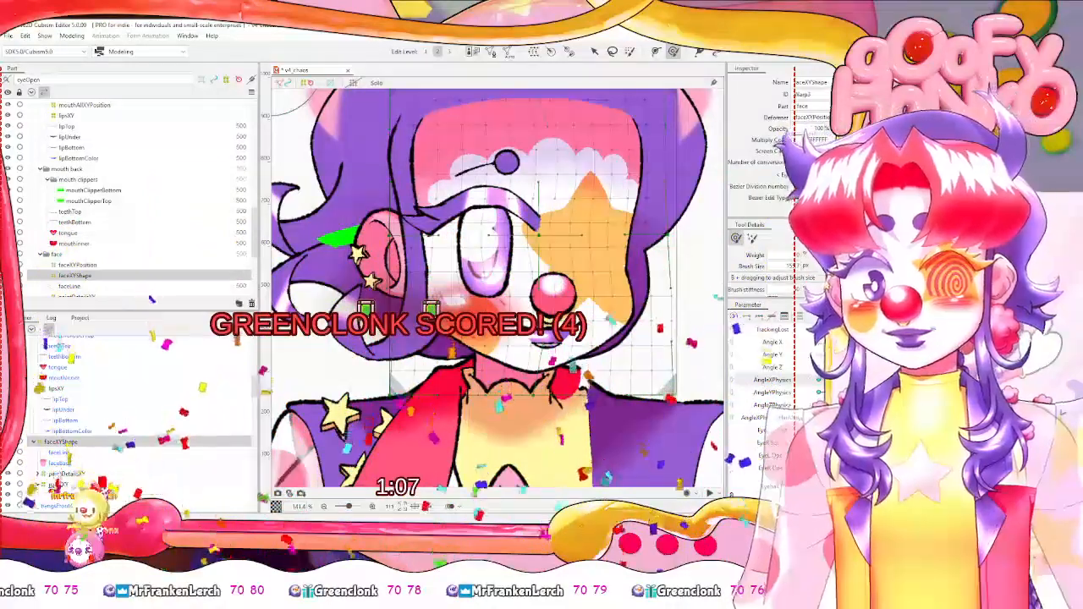
pyautogui.click(819, 380)
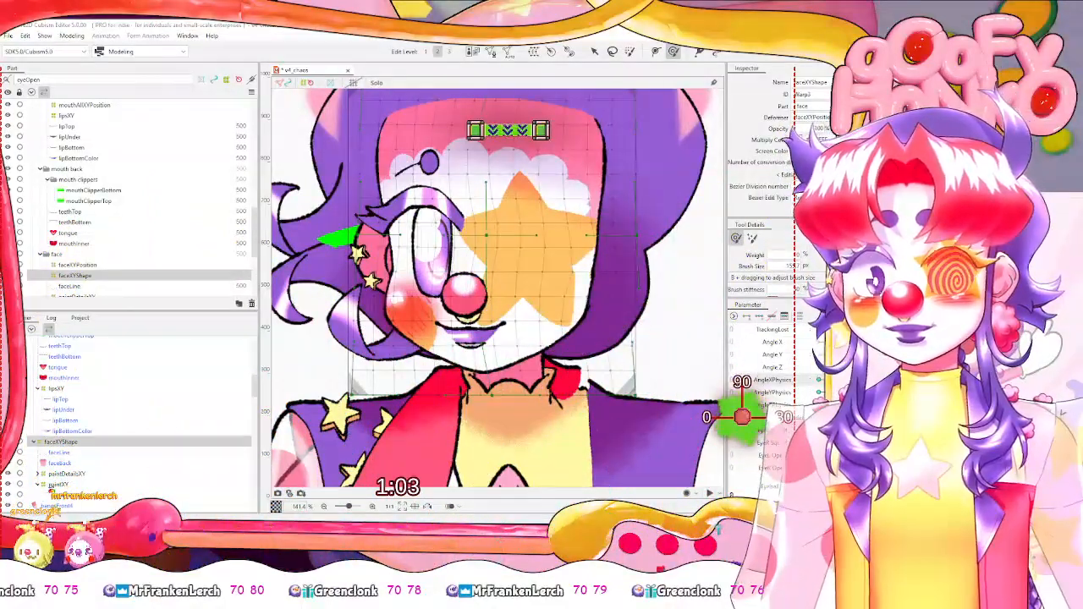
pyautogui.click(1022, 380)
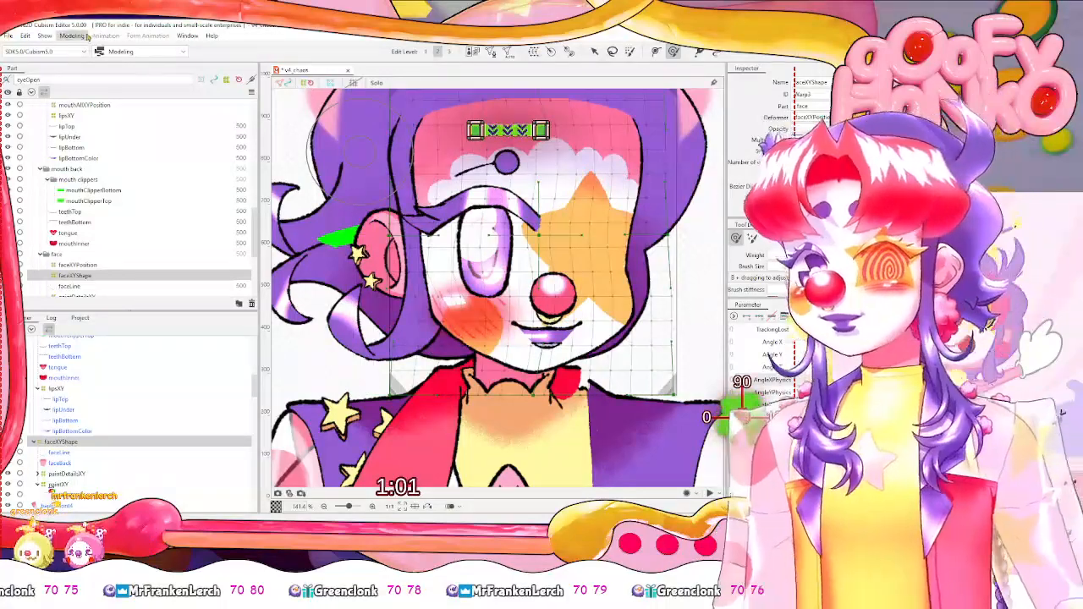
# Open the physics settings and preview how the face follows a head turn.
pyautogui.click(86, 37)
pyautogui.click(97, 235)
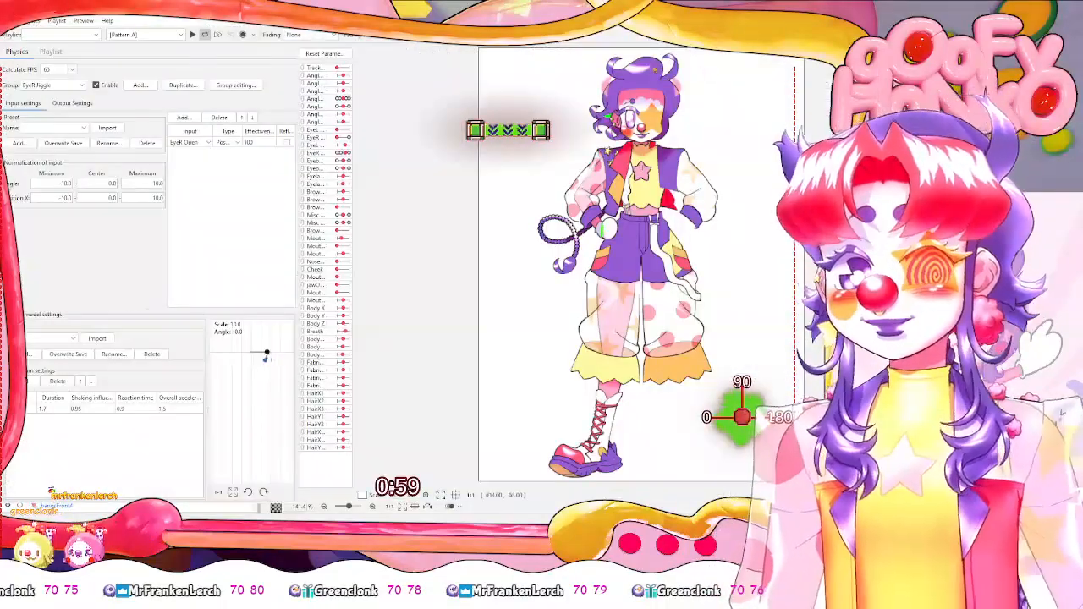
pyautogui.scroll(5, 652, 66)
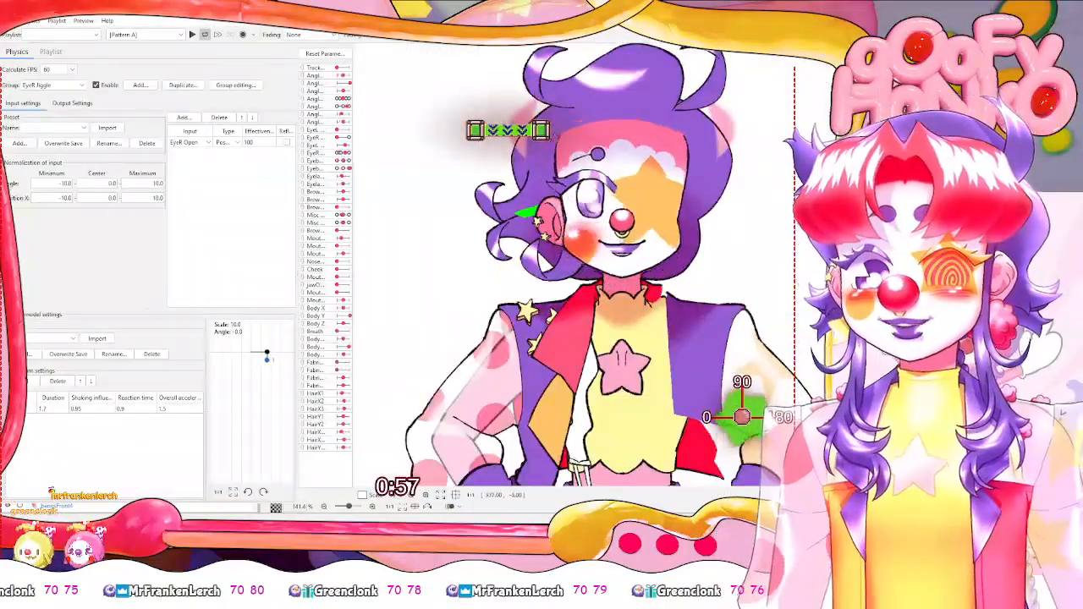
pyautogui.moveTo(199, 291); pyautogui.dragTo(611, 203)
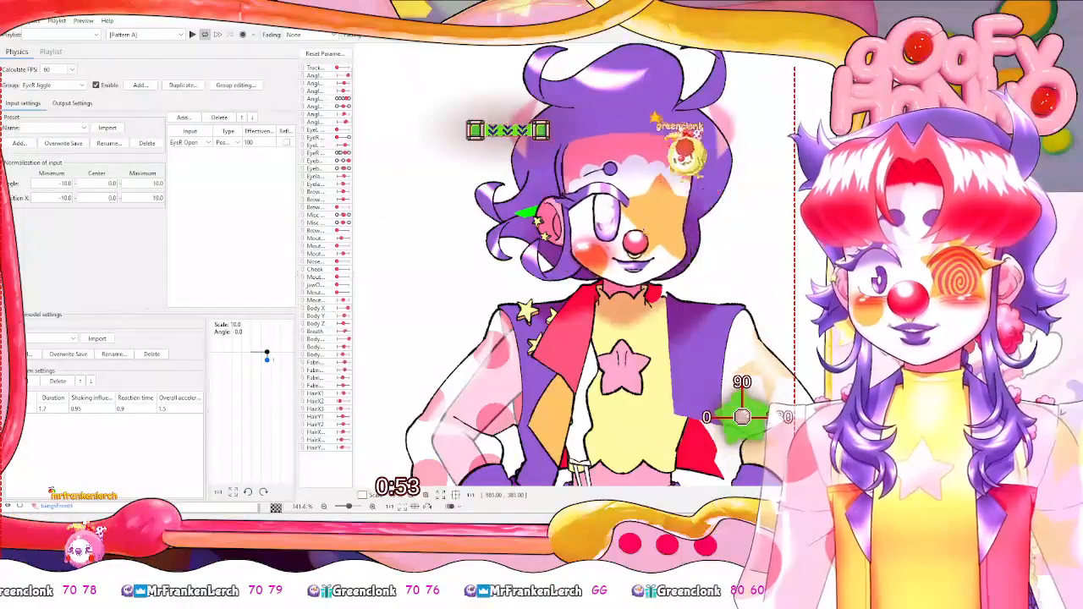
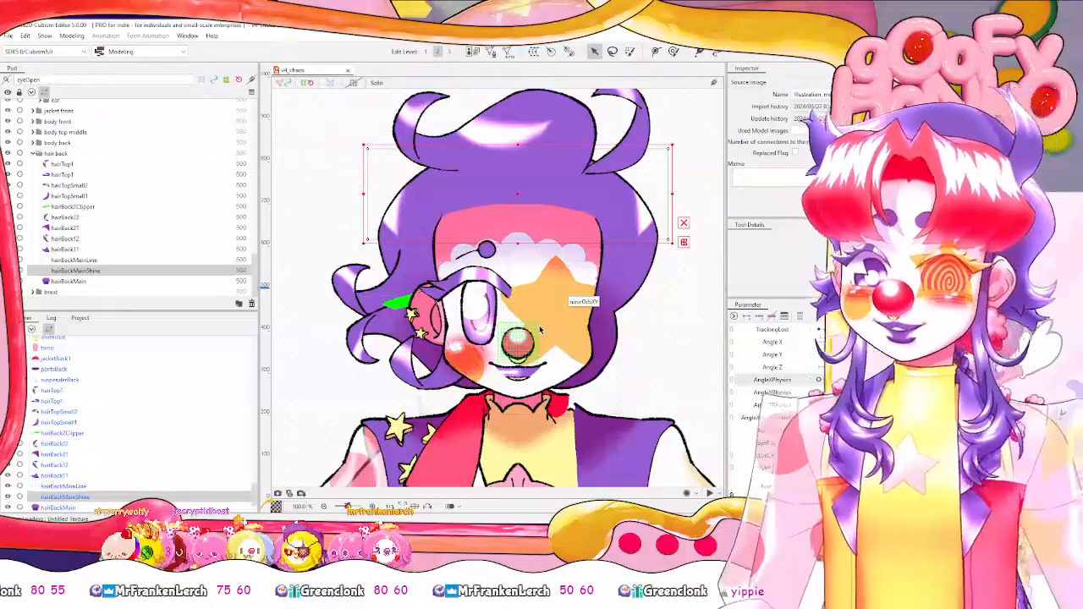
# Preview the head and upper body's motion in the physics settings again and return to the modeling window.
pyautogui.click(72, 36)
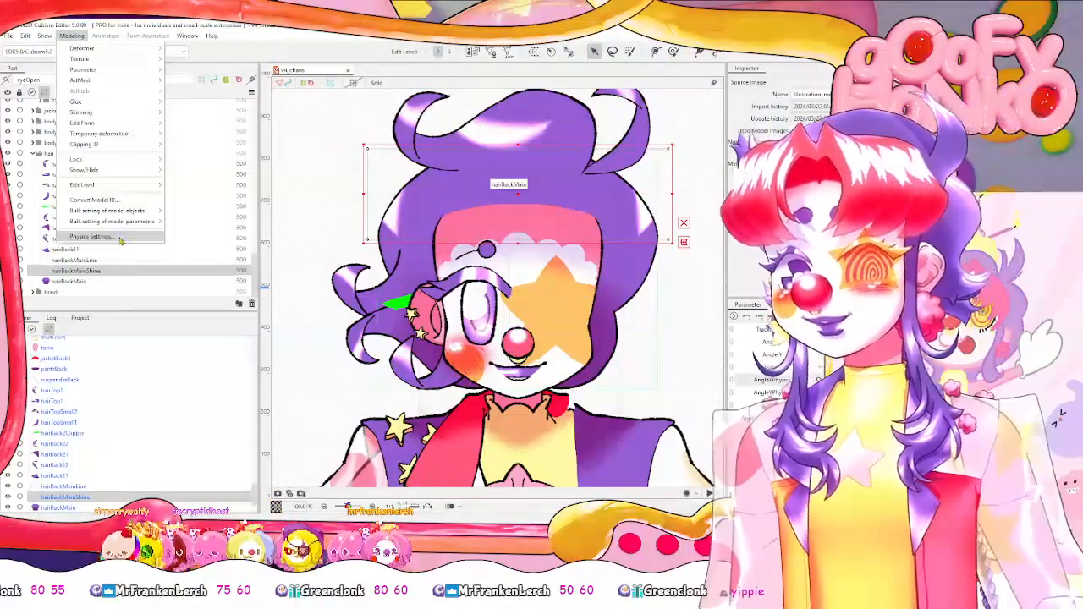
pyautogui.click(118, 237)
pyautogui.scroll(3, 652, 71)
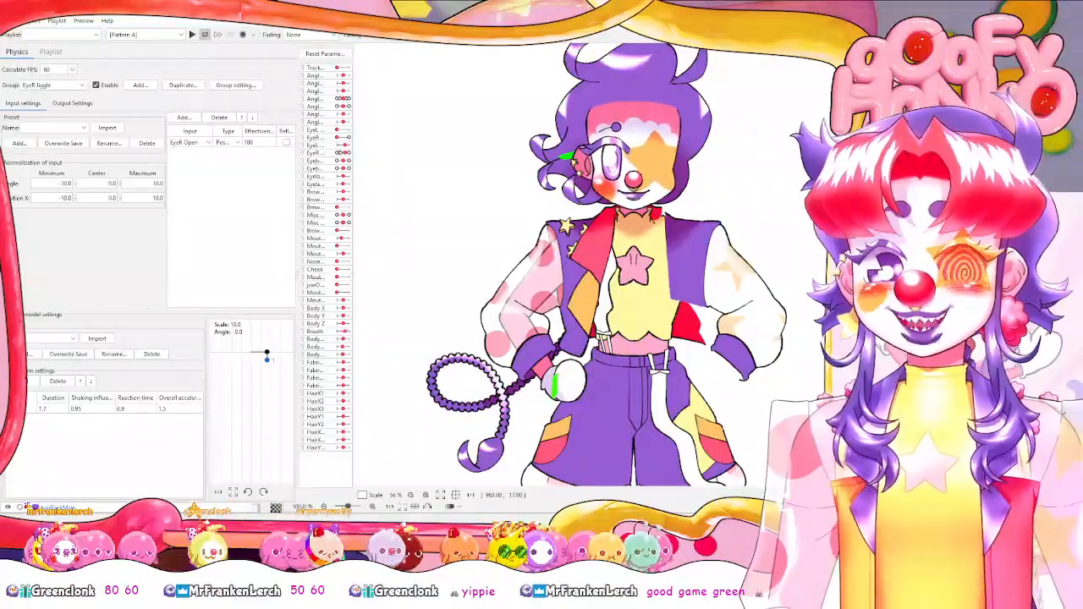
pyautogui.hotkey('alt', 'Tab')
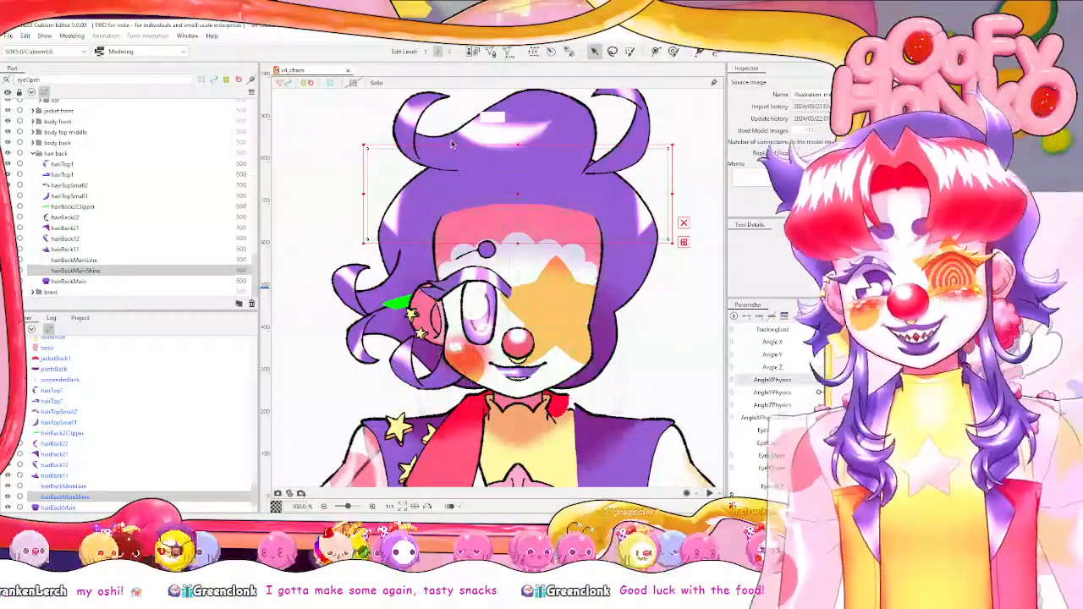
pyautogui.scroll(-2, 592, 301)
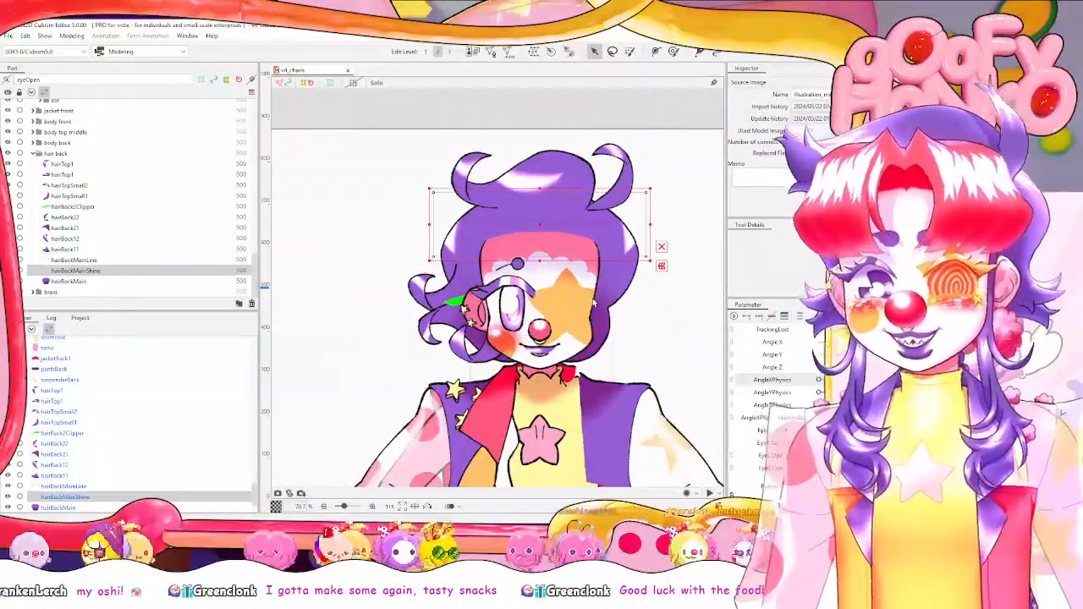
pyautogui.scroll(2, 595, 302)
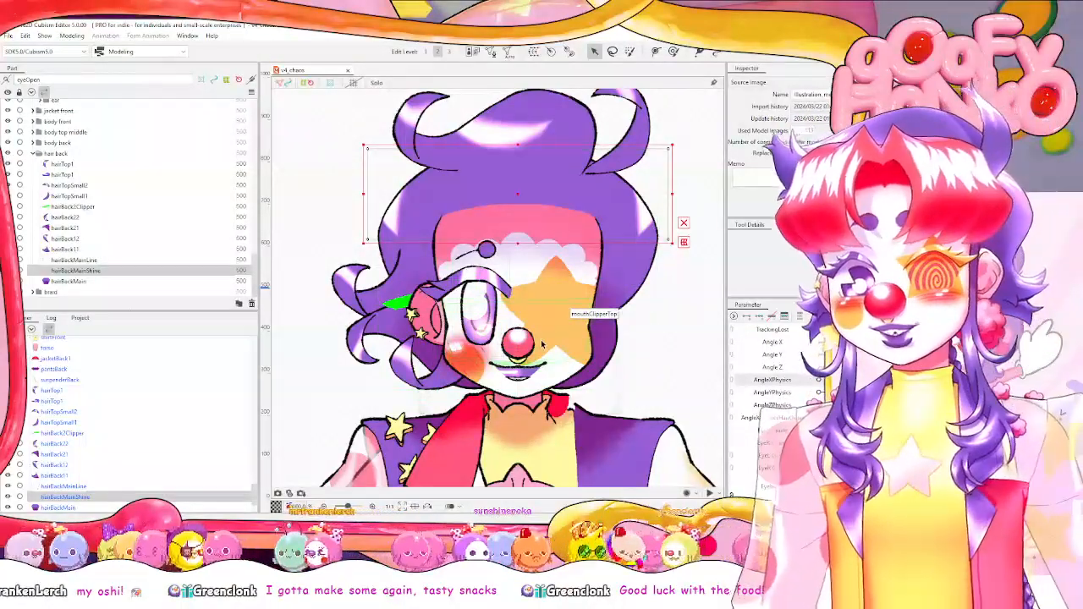
pyautogui.scroll(-3, 584, 393)
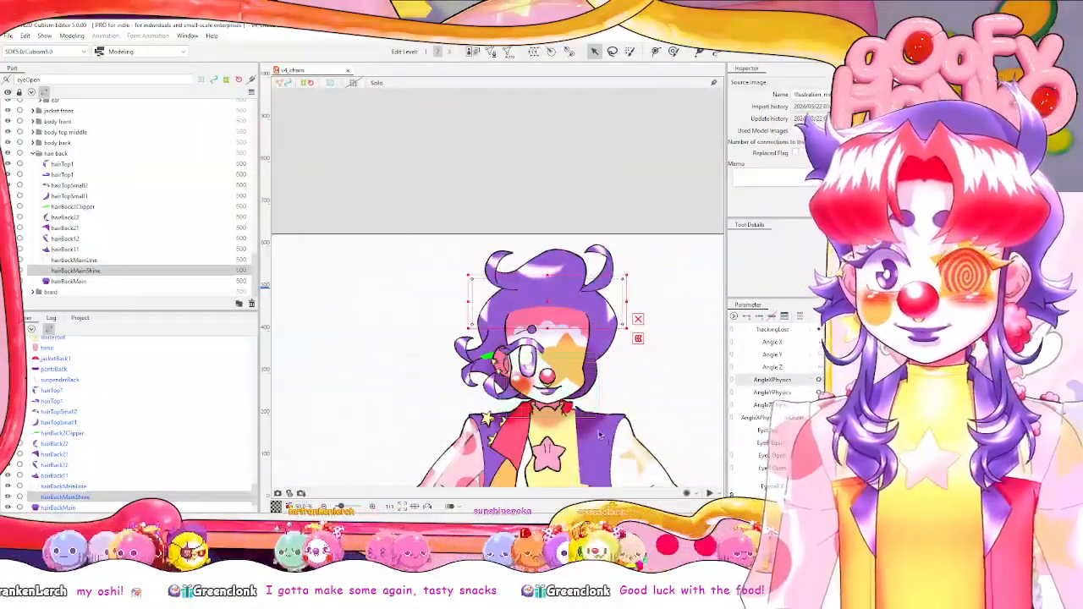
pyautogui.scroll(-2, 604, 441)
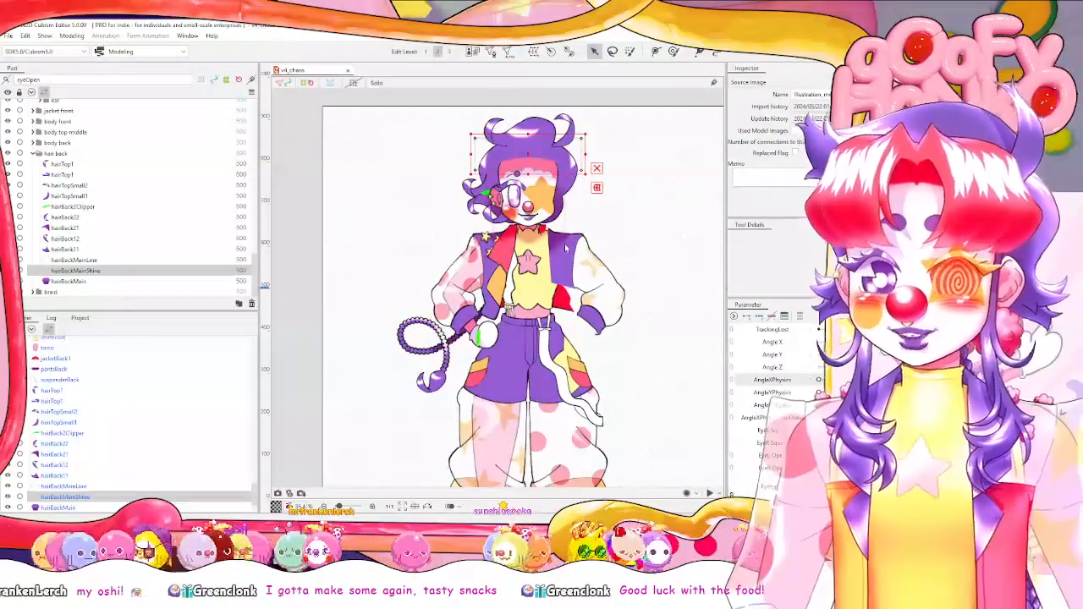
pyautogui.scroll(5, 563, 251)
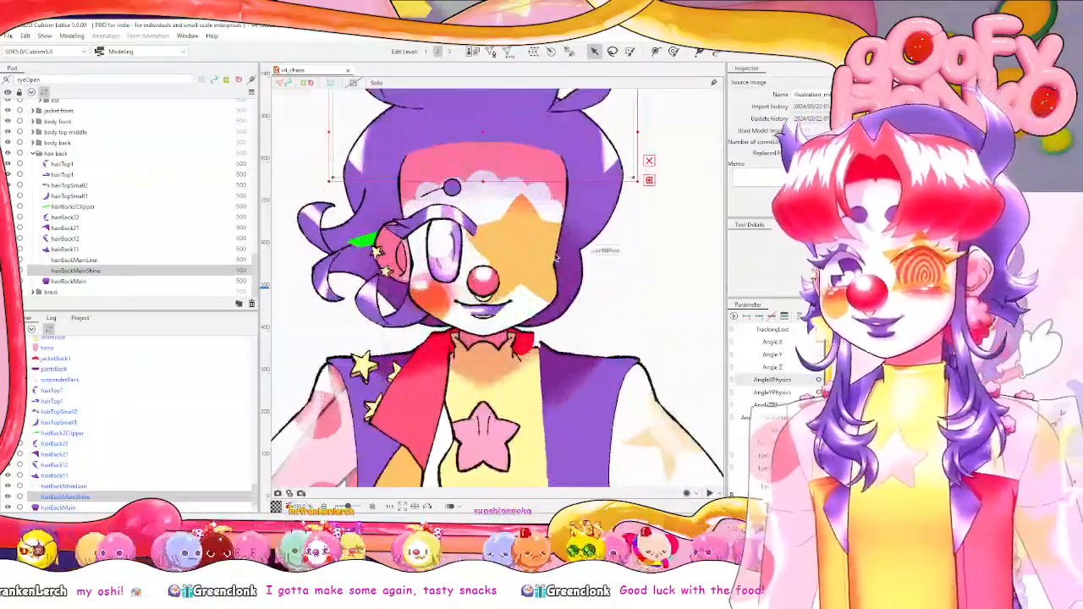
pyautogui.moveTo(557, 259); pyautogui.dragTo(576, 303)
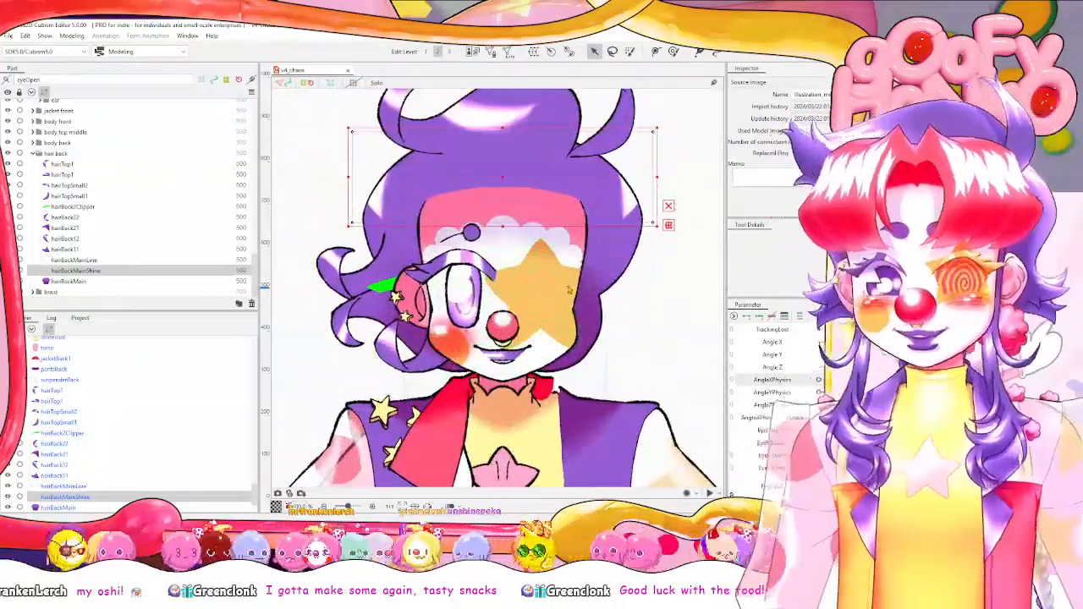